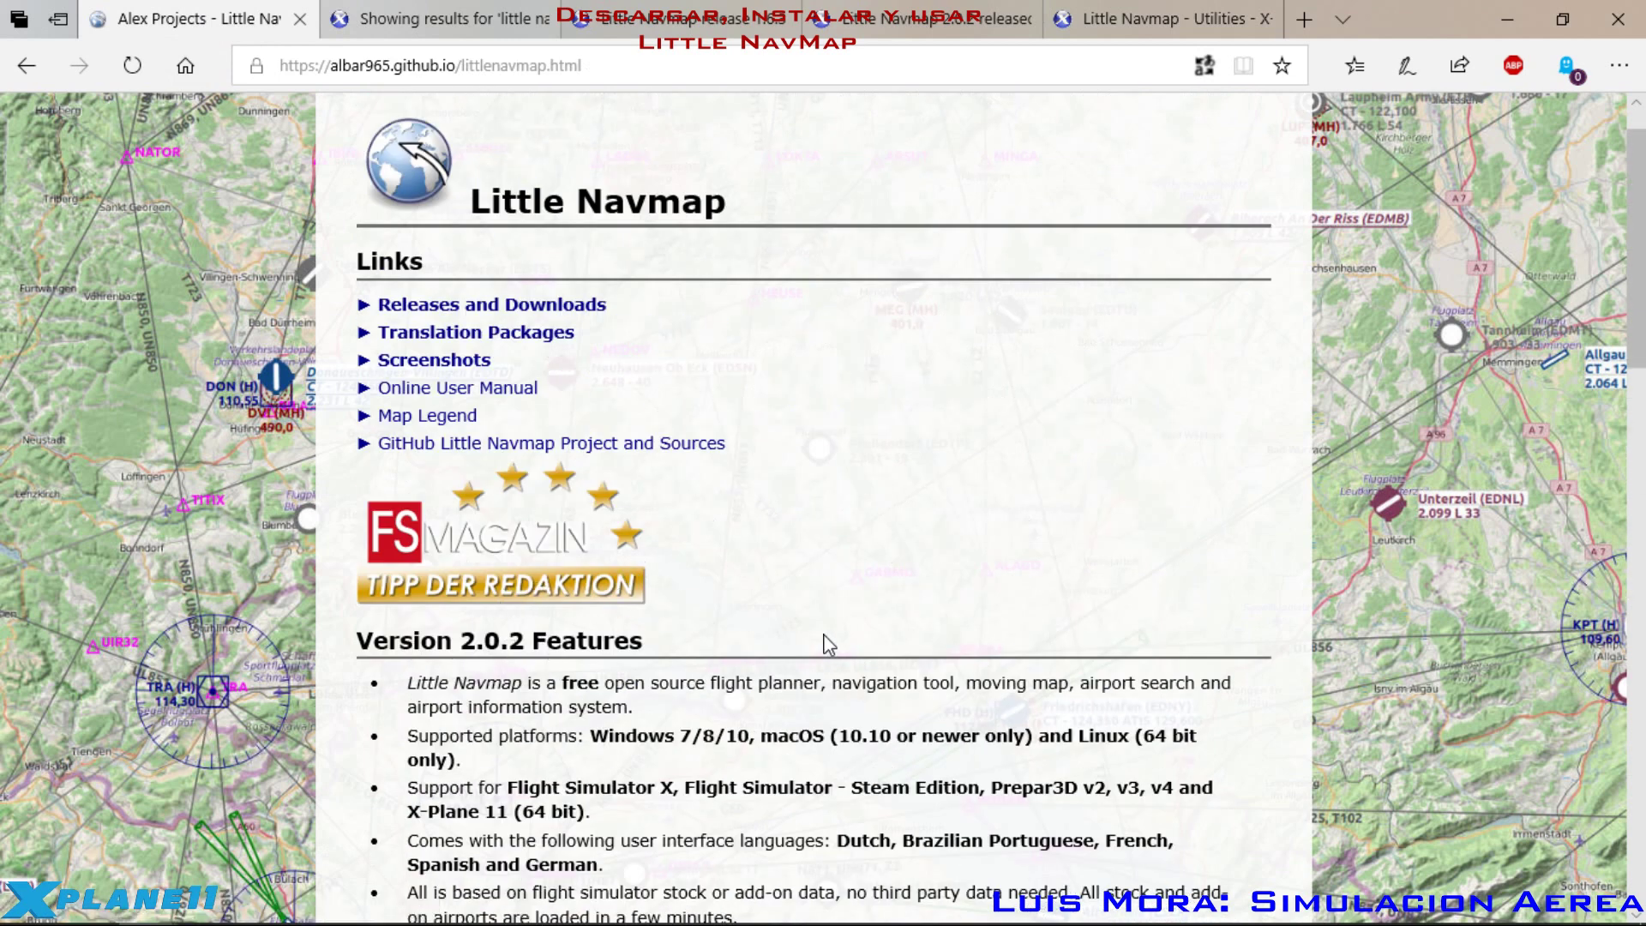
# Step: Open the Little Navmap releases page, download LittleNavmap-win-2.0.3.zip, and check it in the download list
pyautogui.click(510, 306)
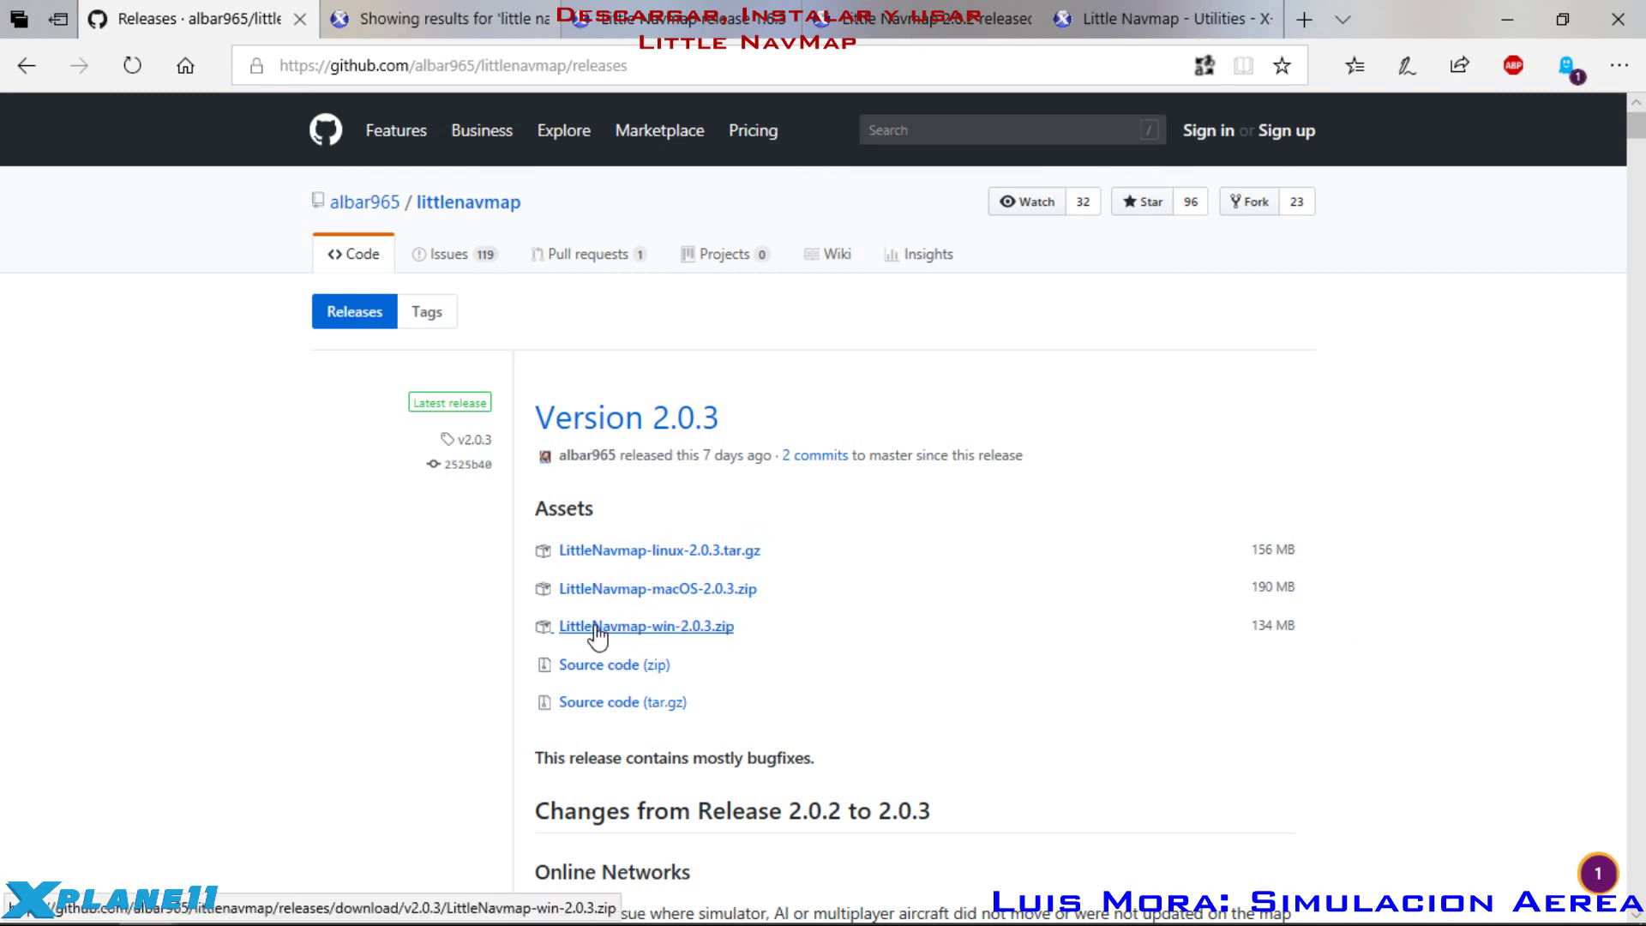
pyautogui.click(642, 628)
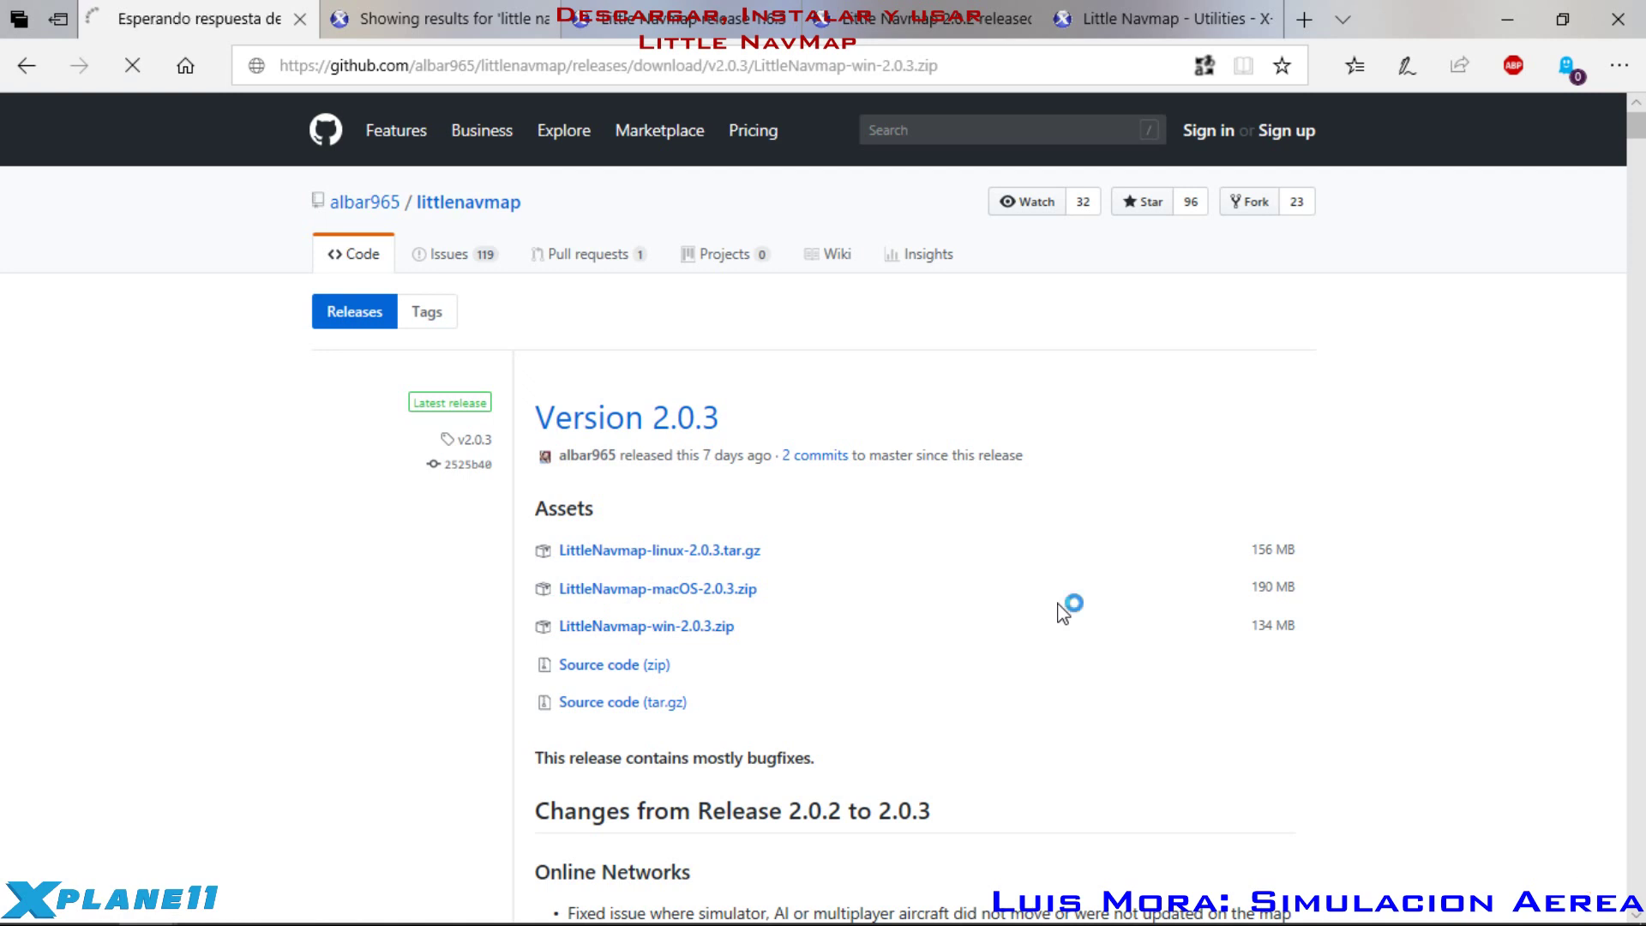
pyautogui.click(1063, 890)
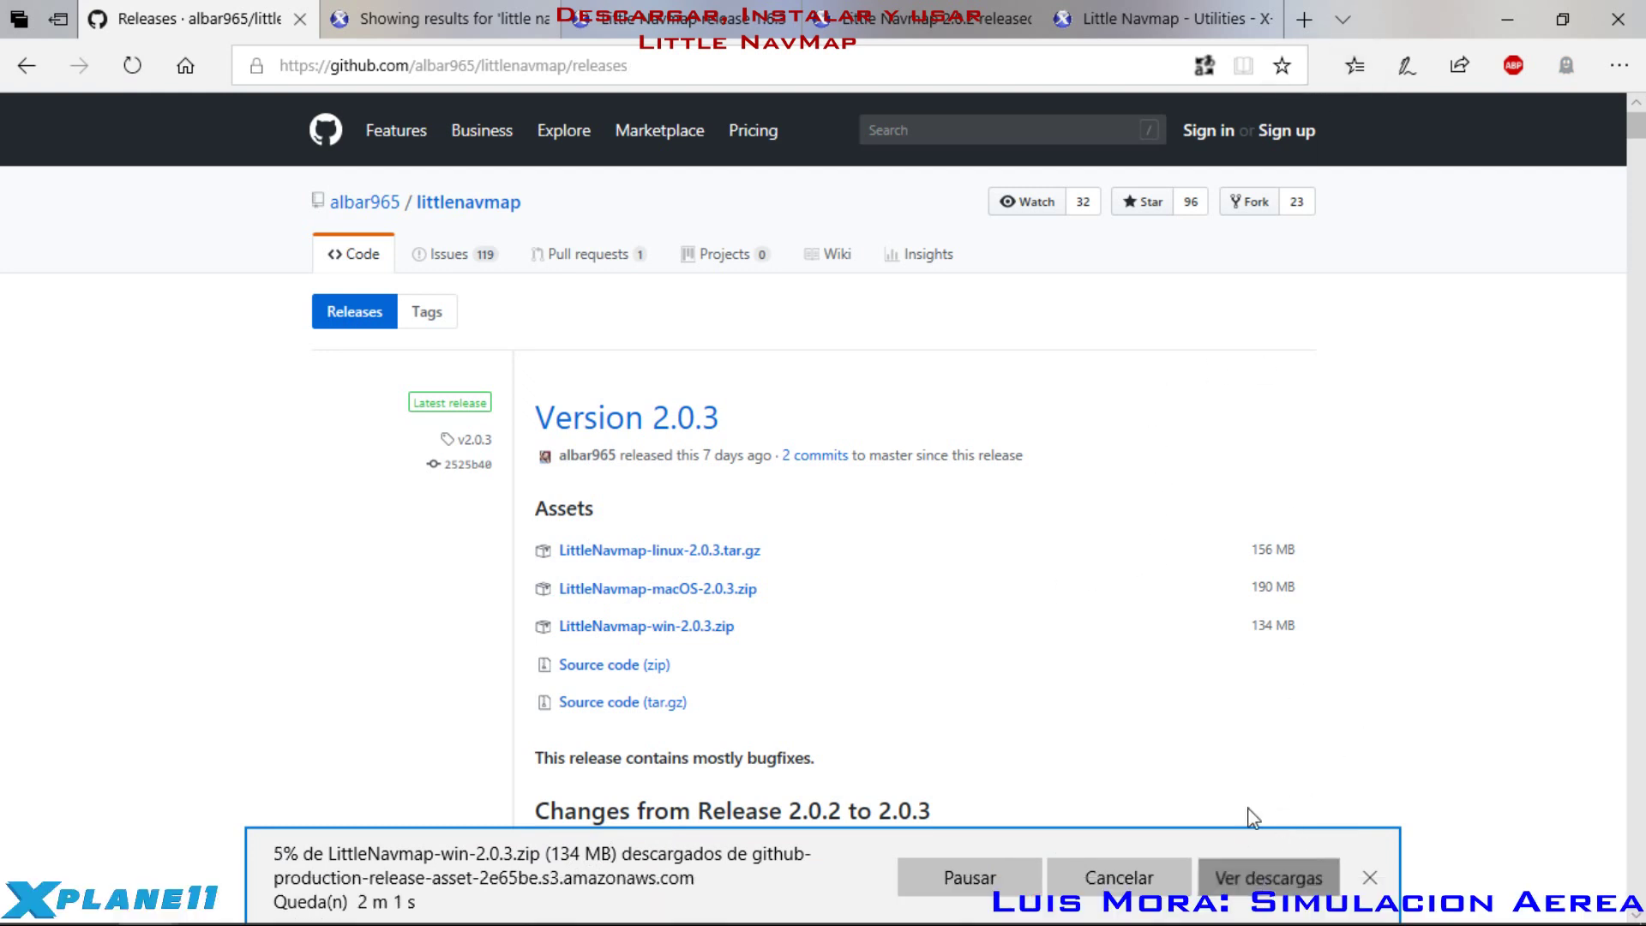
pyautogui.click(1283, 870)
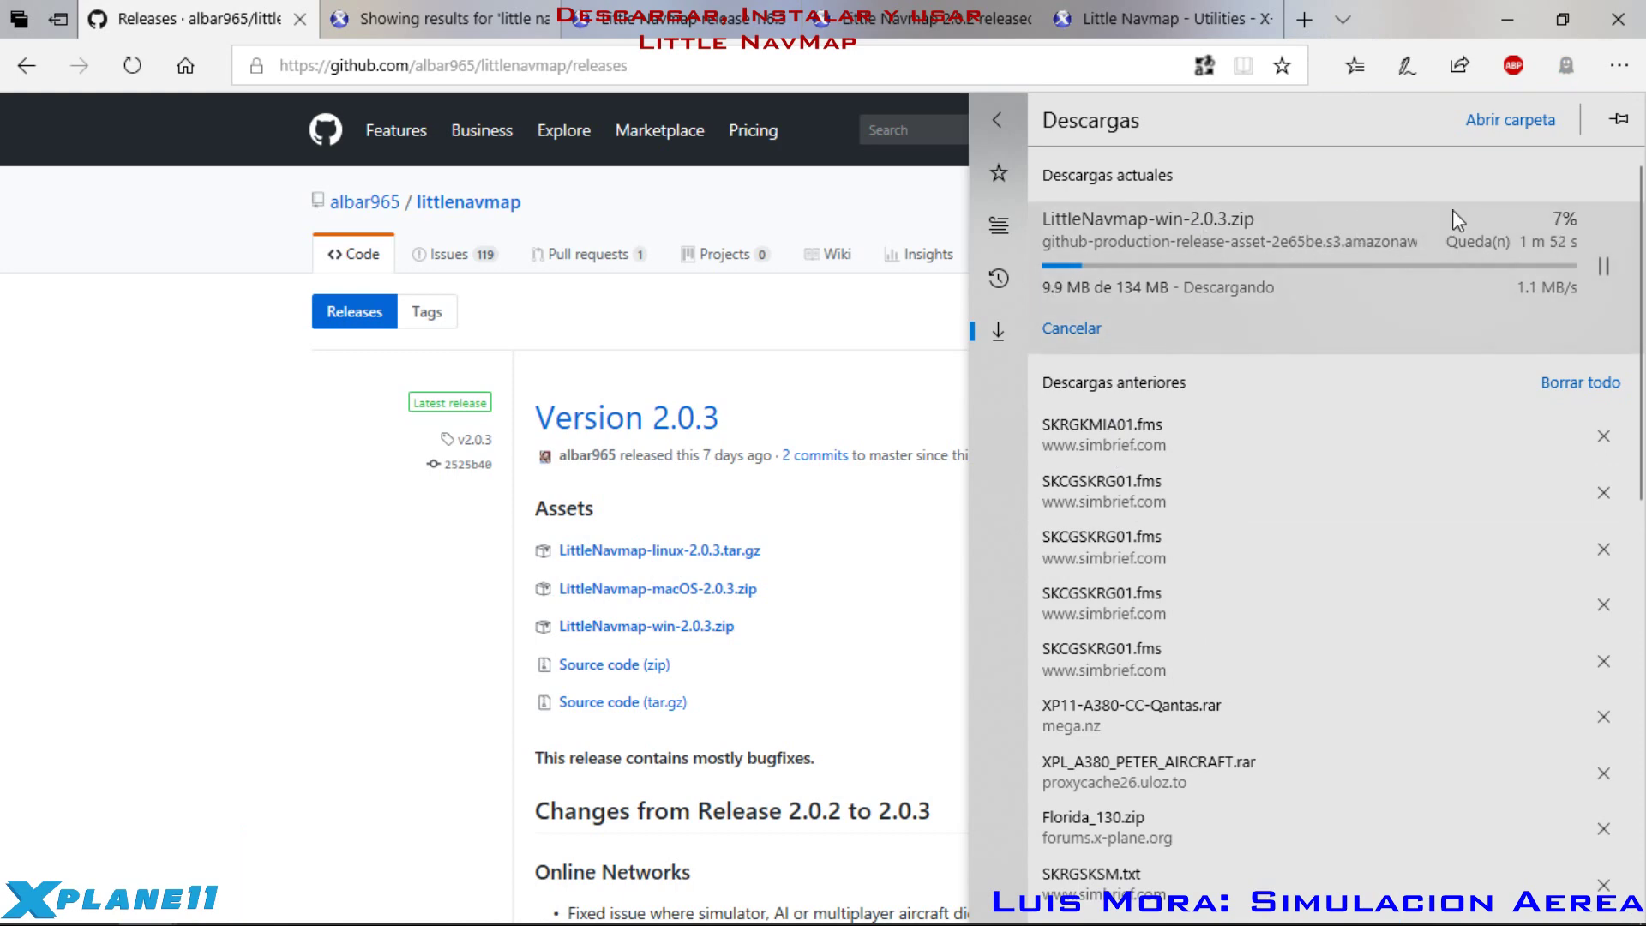
pyautogui.click(319, 549)
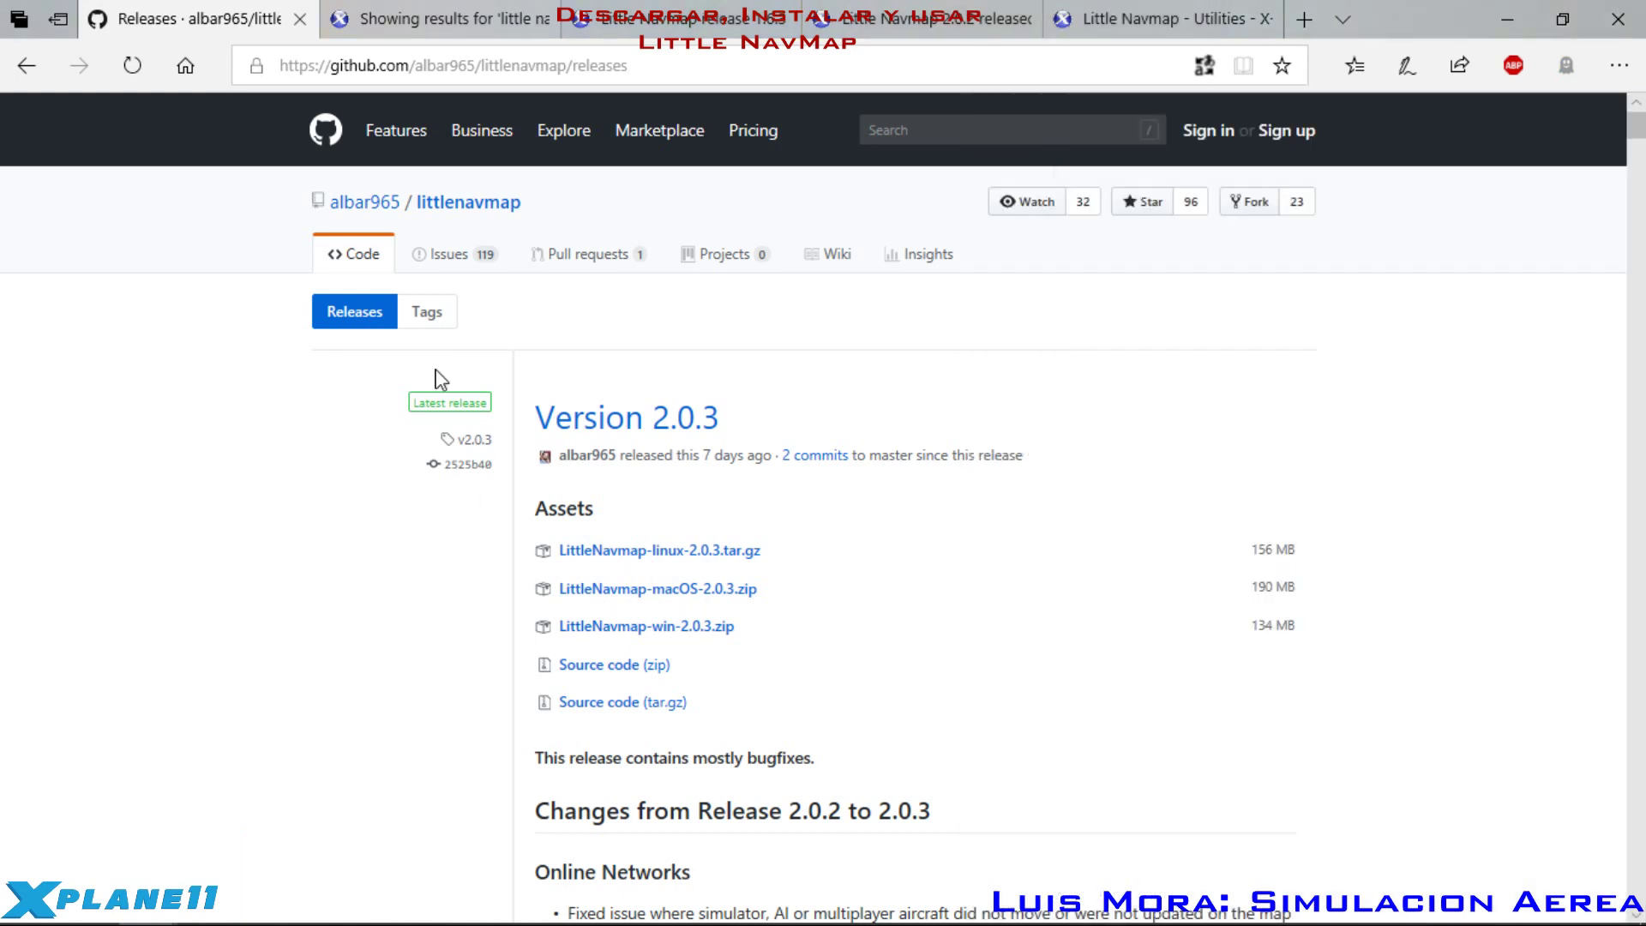
# Step: Examine the addresses of the Little Navmap 2.0.3 page on forums.x-plane.org and the GitHub releases page
pyautogui.click(1155, 31)
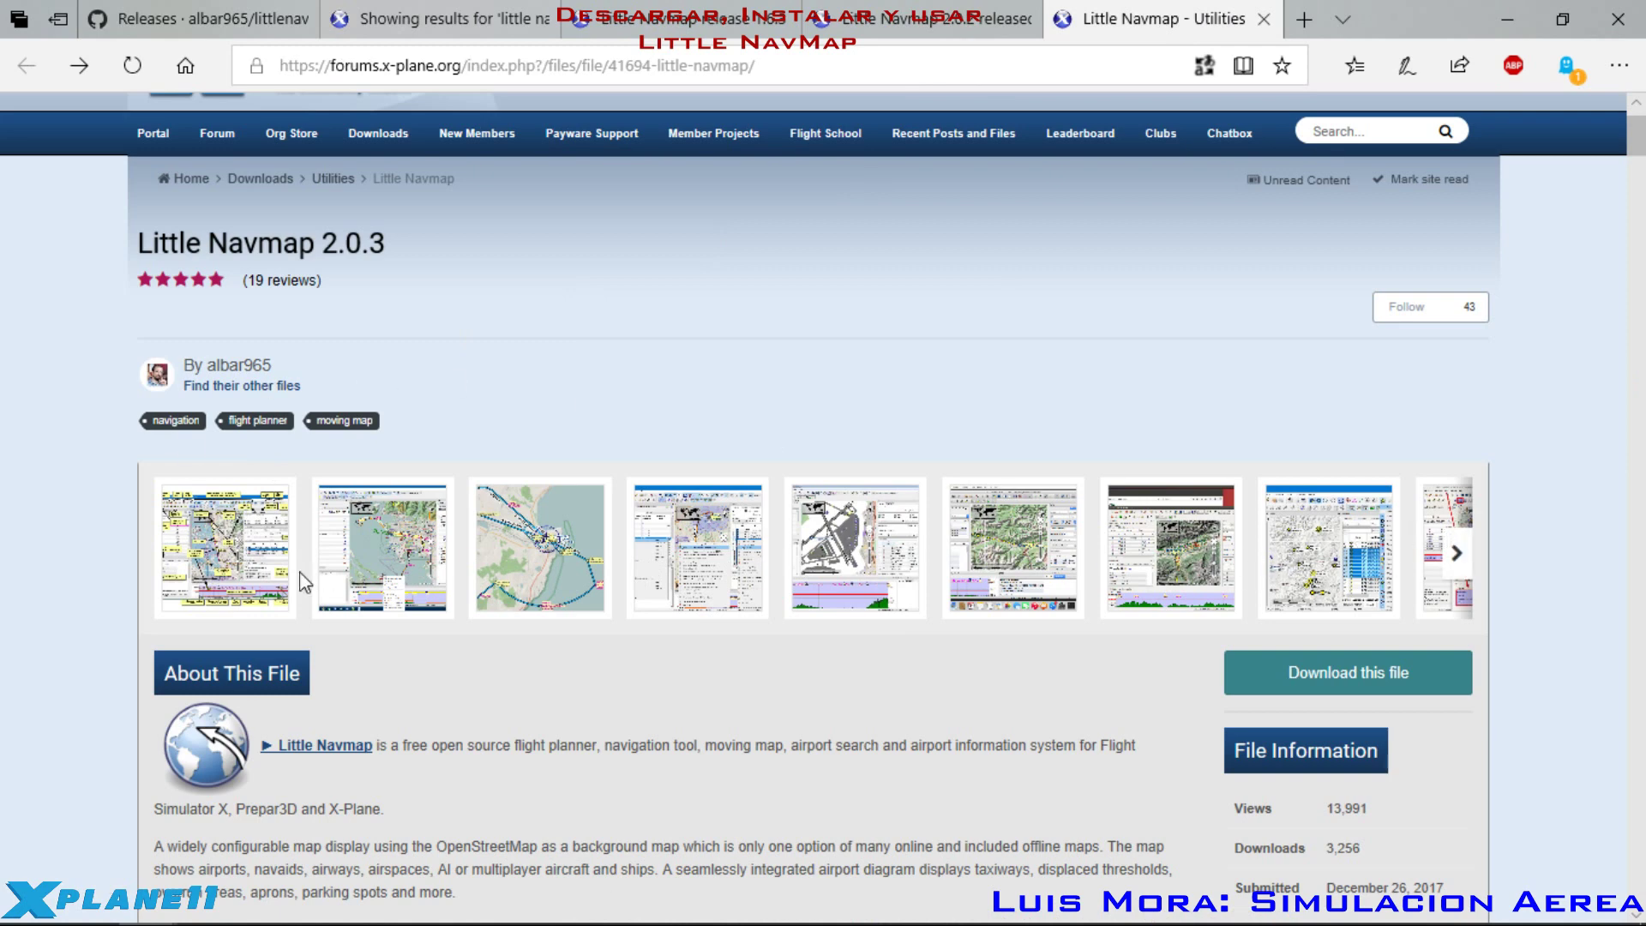
pyautogui.click(813, 52)
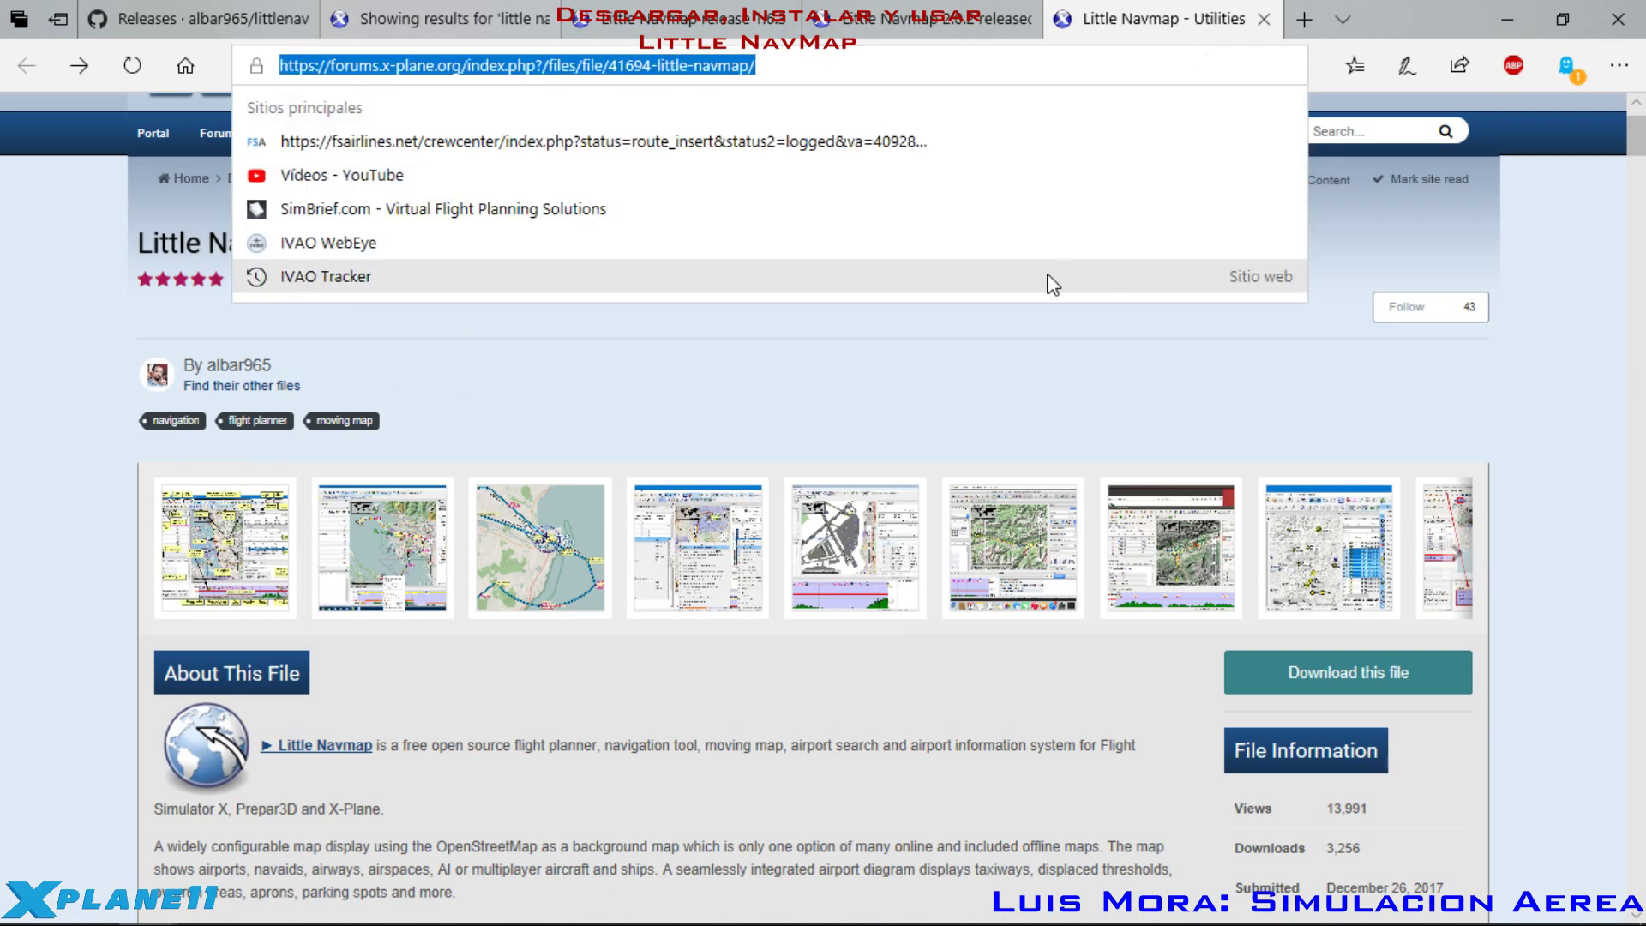
pyautogui.click(108, 439)
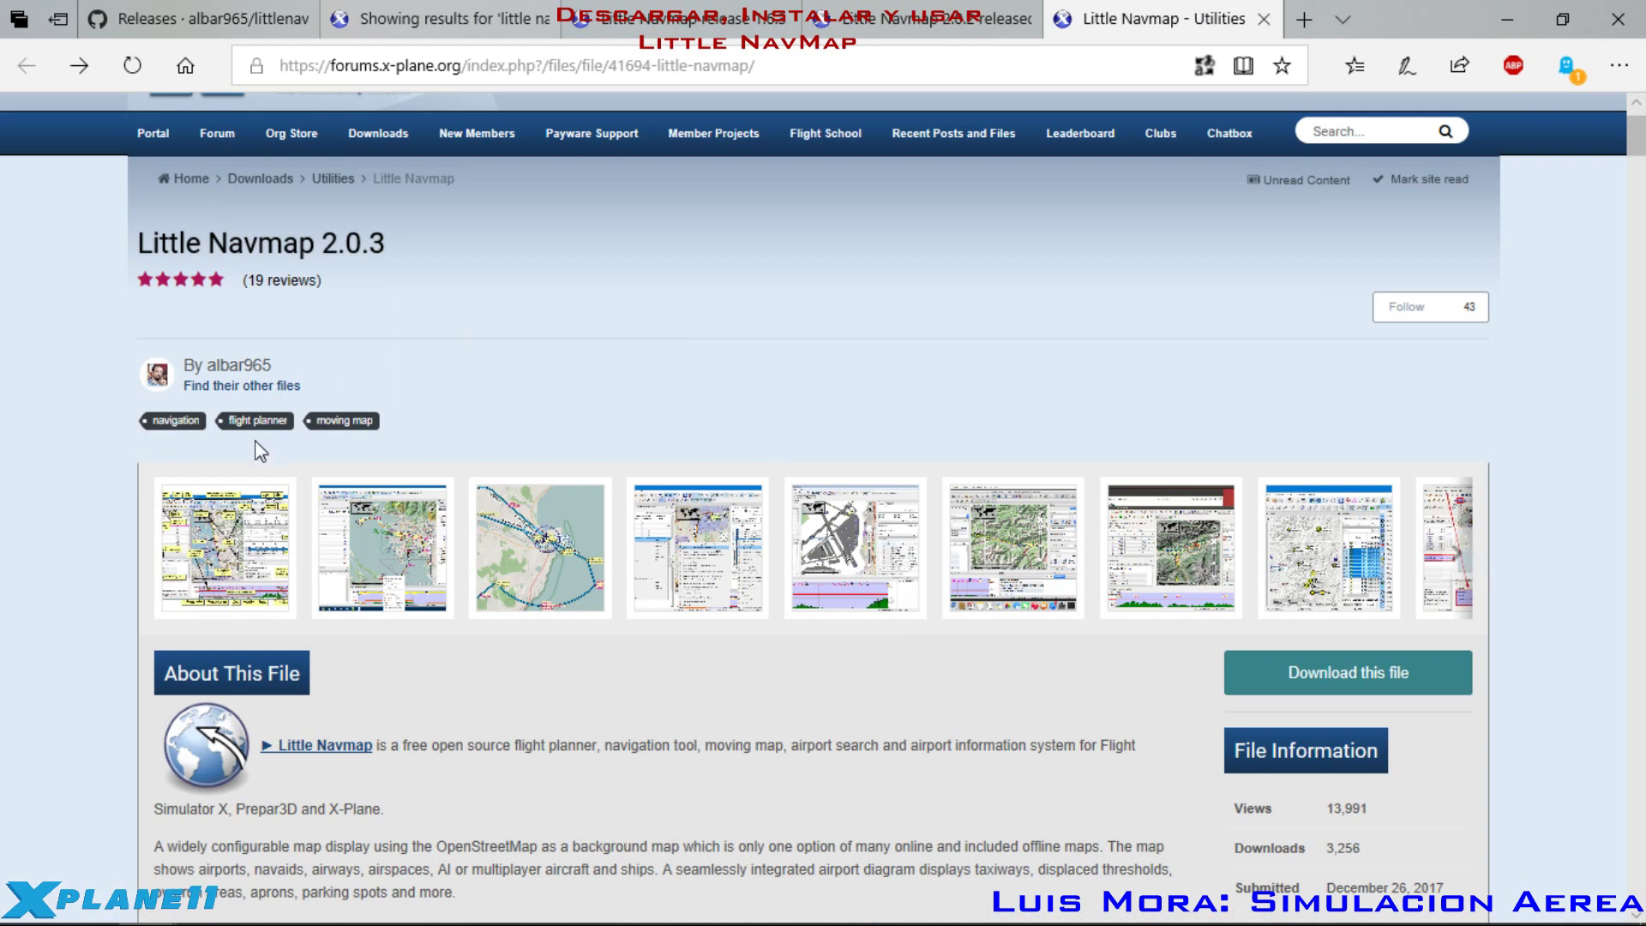
pyautogui.click(1507, 19)
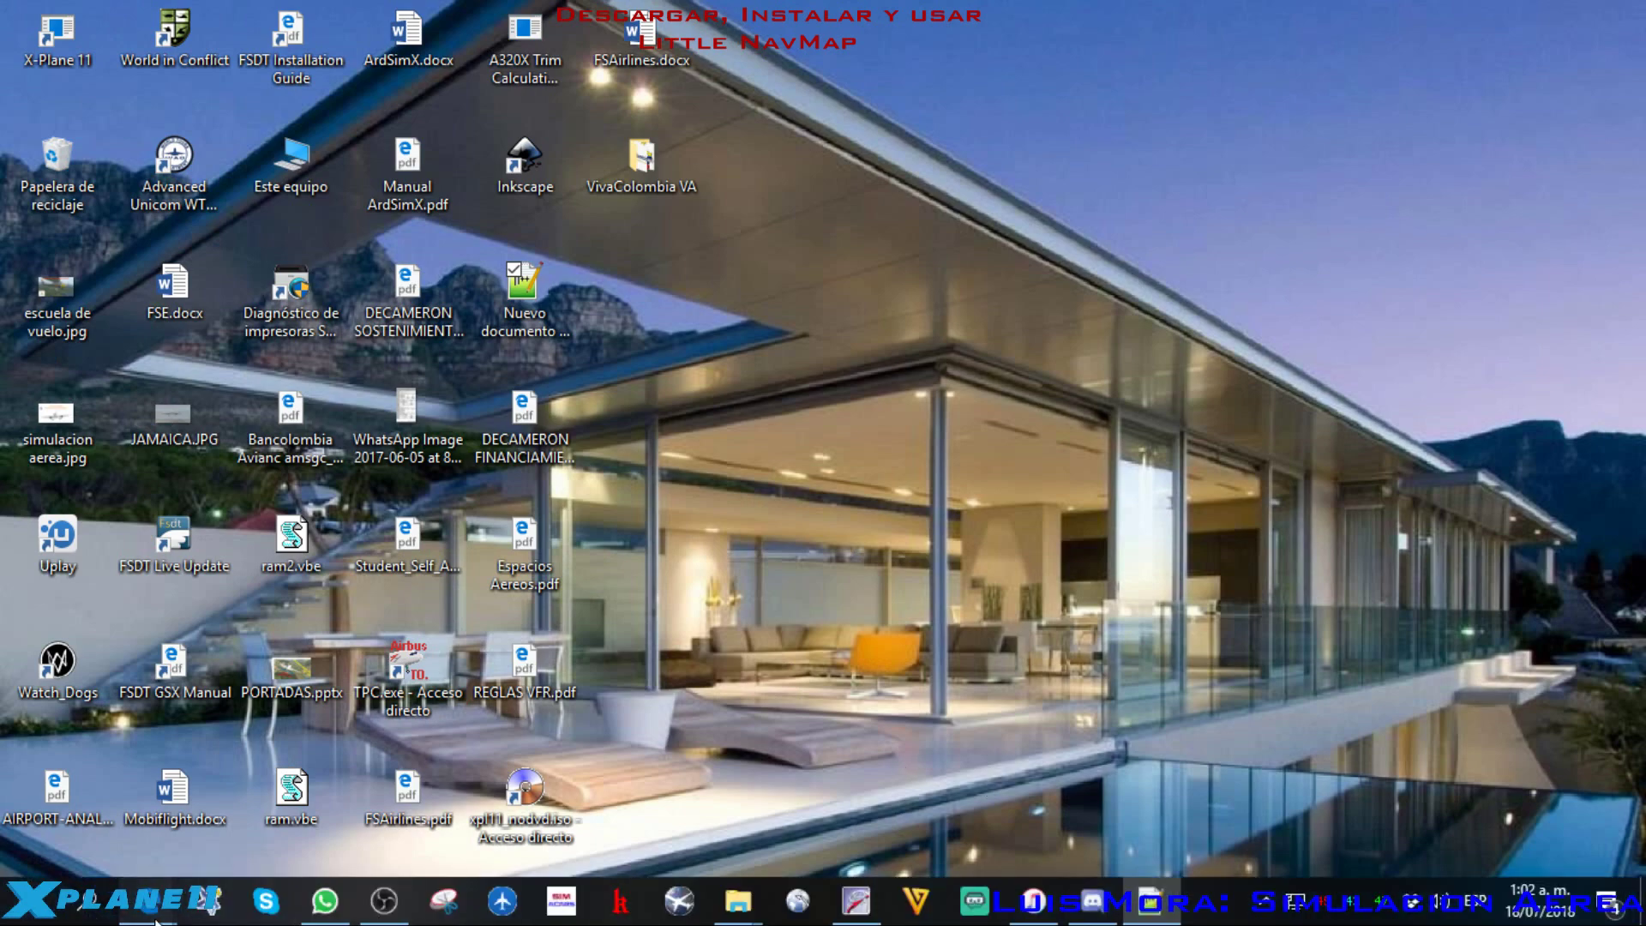
pyautogui.moveTo(148, 900)
pyautogui.click(308, 814)
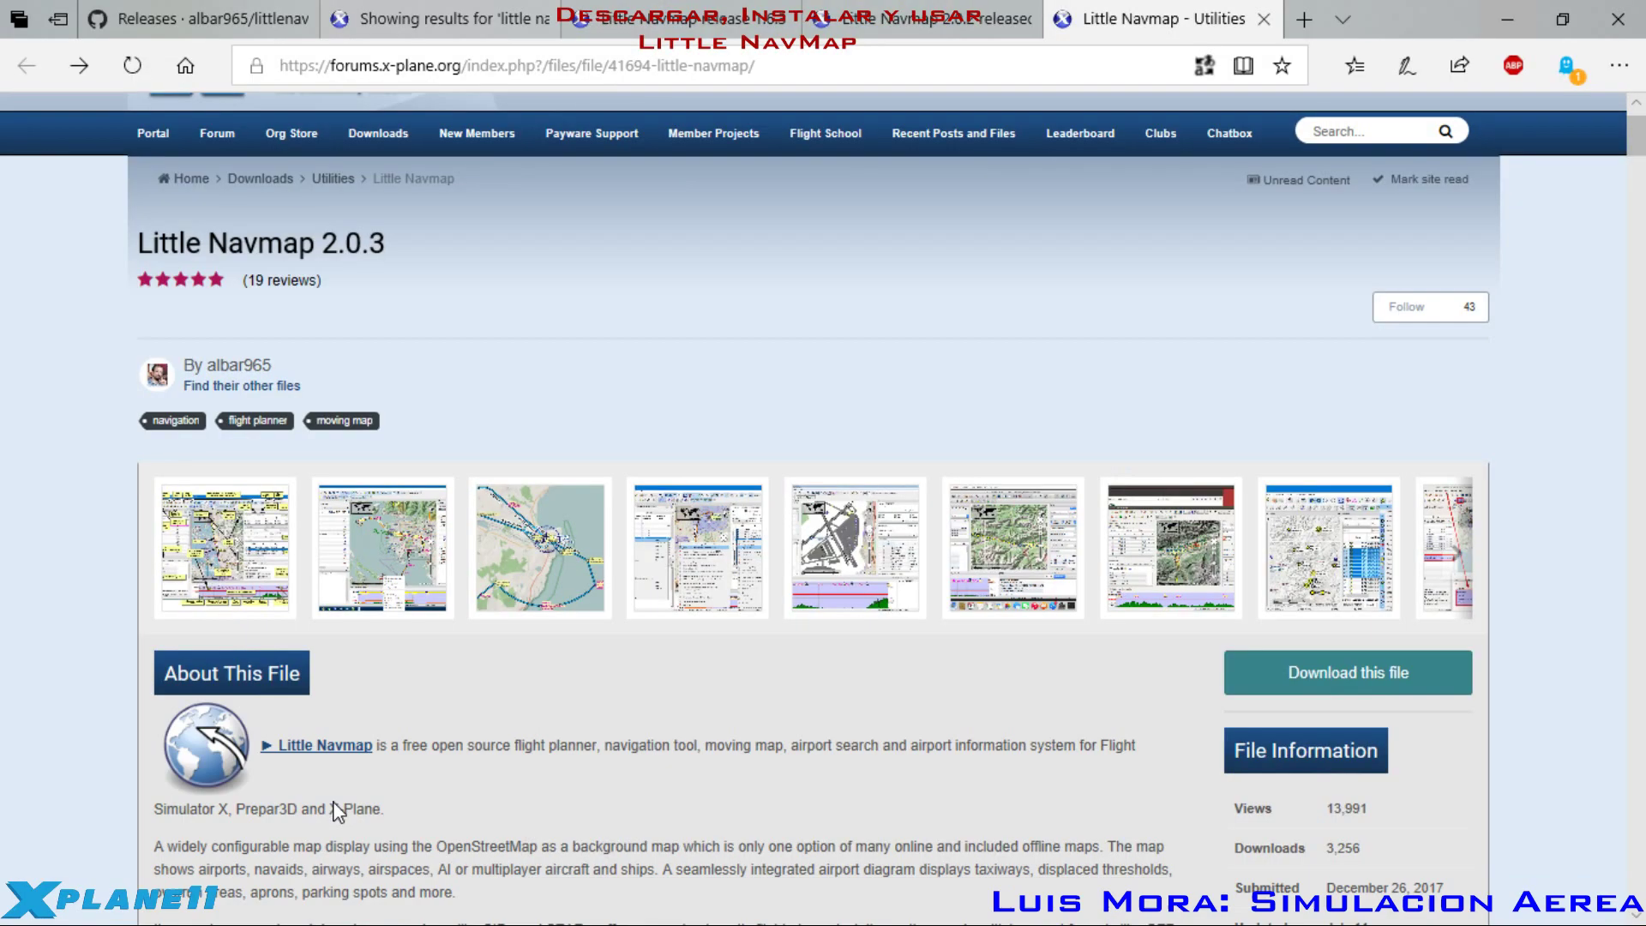
pyautogui.click(245, 21)
pyautogui.click(695, 65)
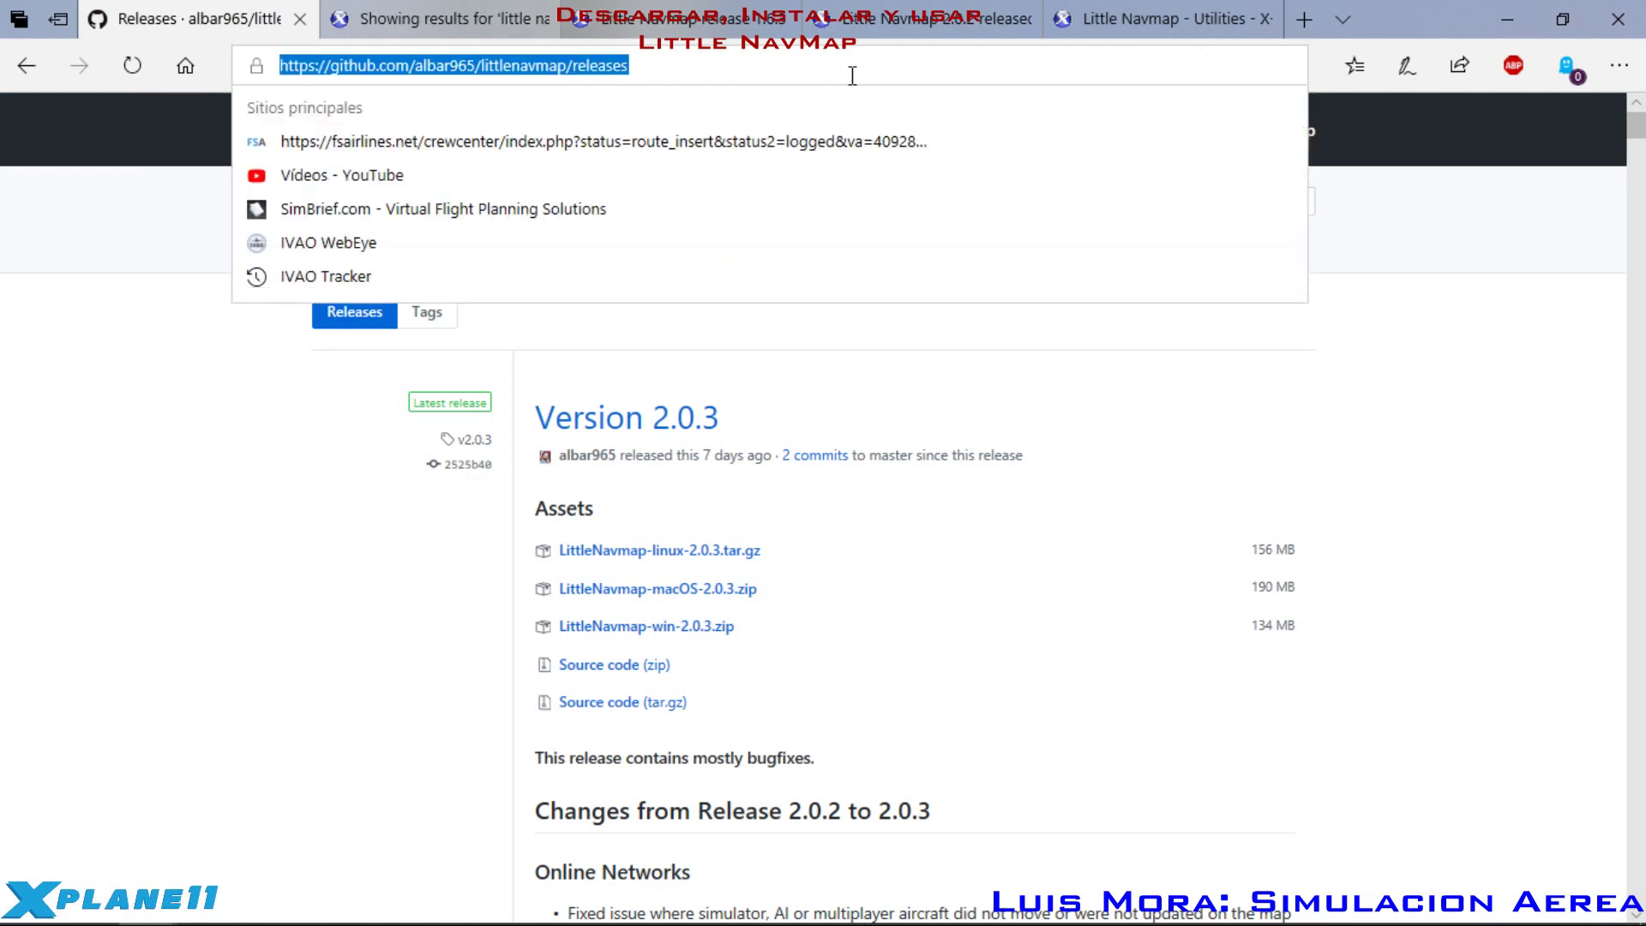
pyautogui.press('Escape')
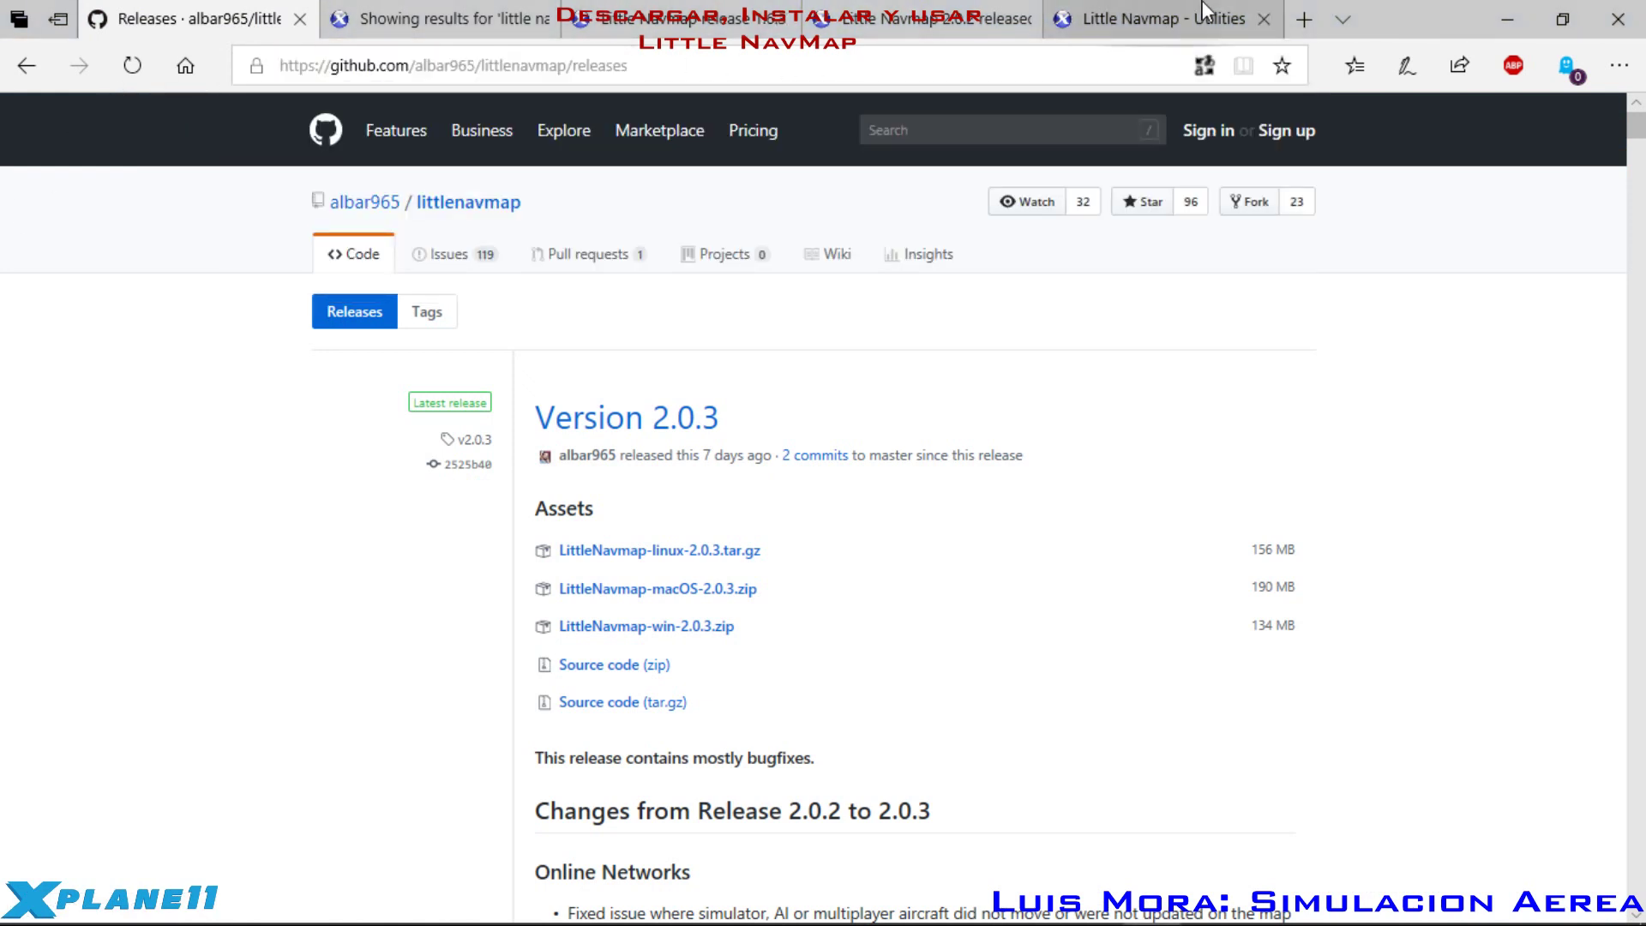
# Step: Close the forum search results page and the two Little Navmap release announcement pages
pyautogui.click(779, 24)
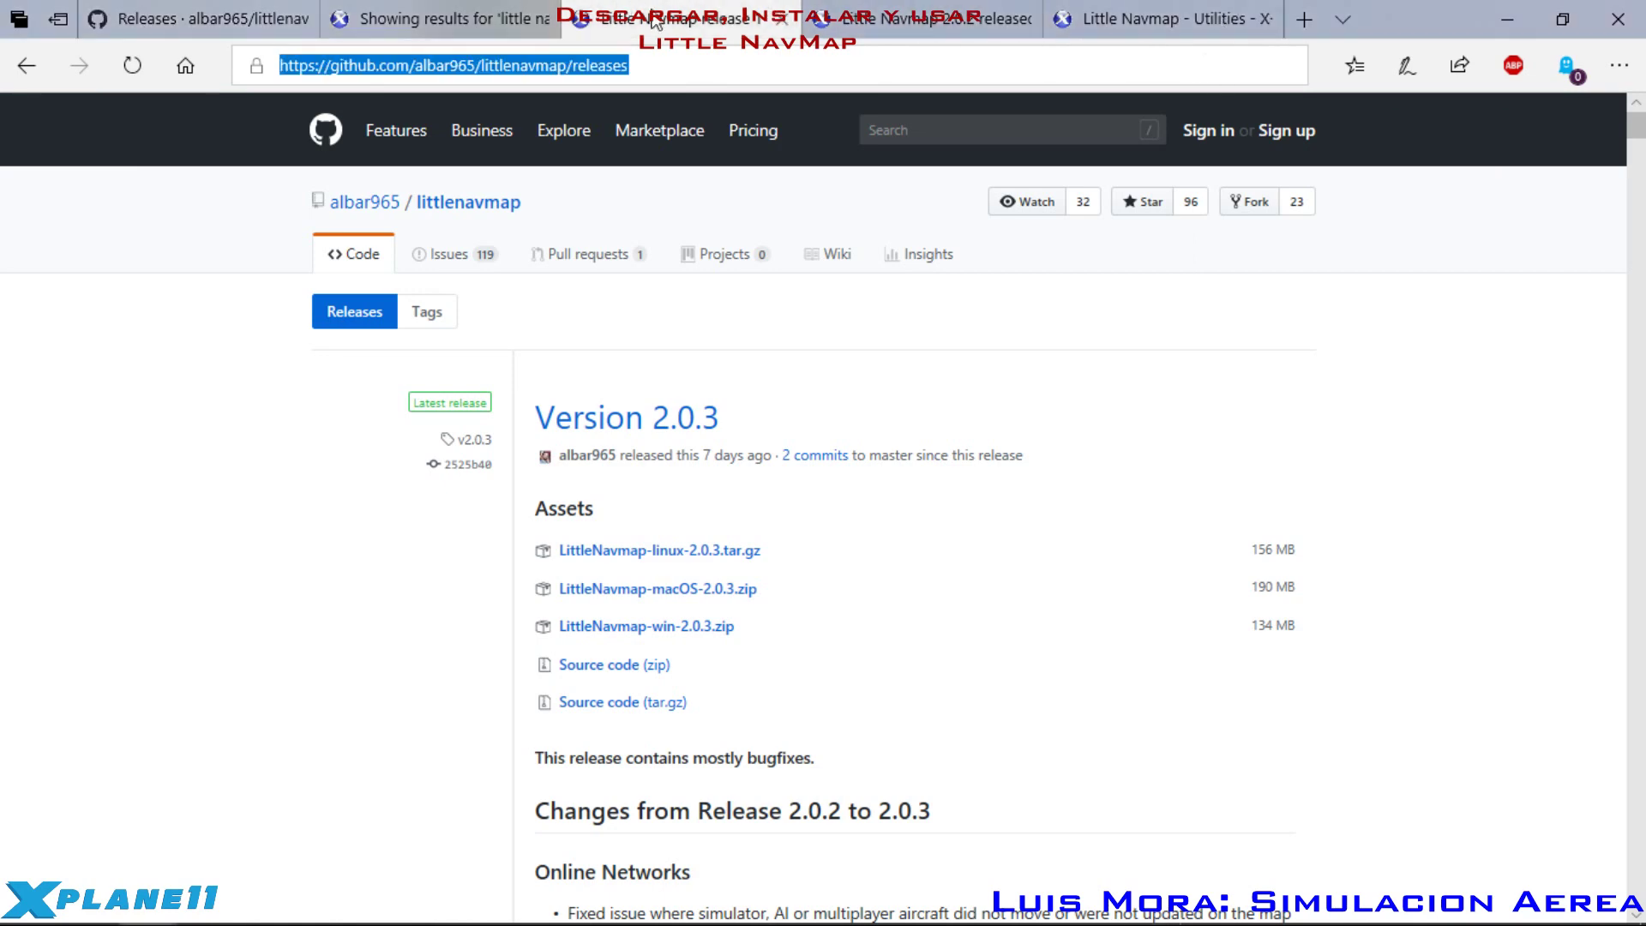
pyautogui.click(780, 19)
pyautogui.click(780, 18)
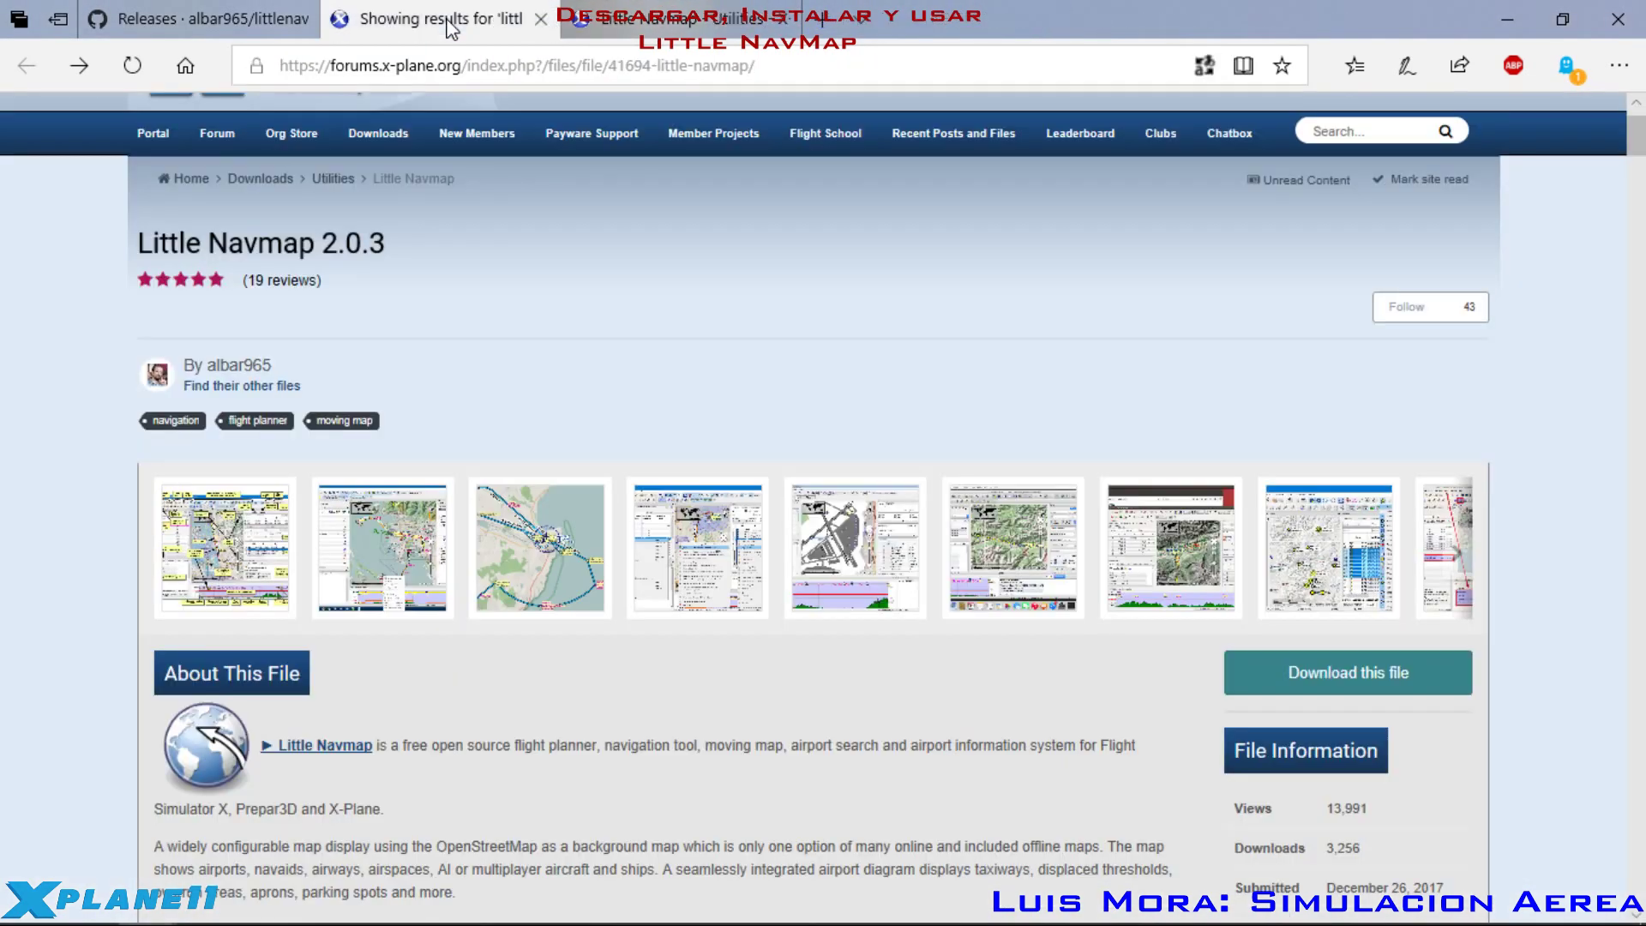
pyautogui.click(515, 21)
pyautogui.click(540, 19)
# Step: Review the Little Navmap description on the X-Plane.org forum and the files it offers for download
pyautogui.scroll(-2, 1548, 377)
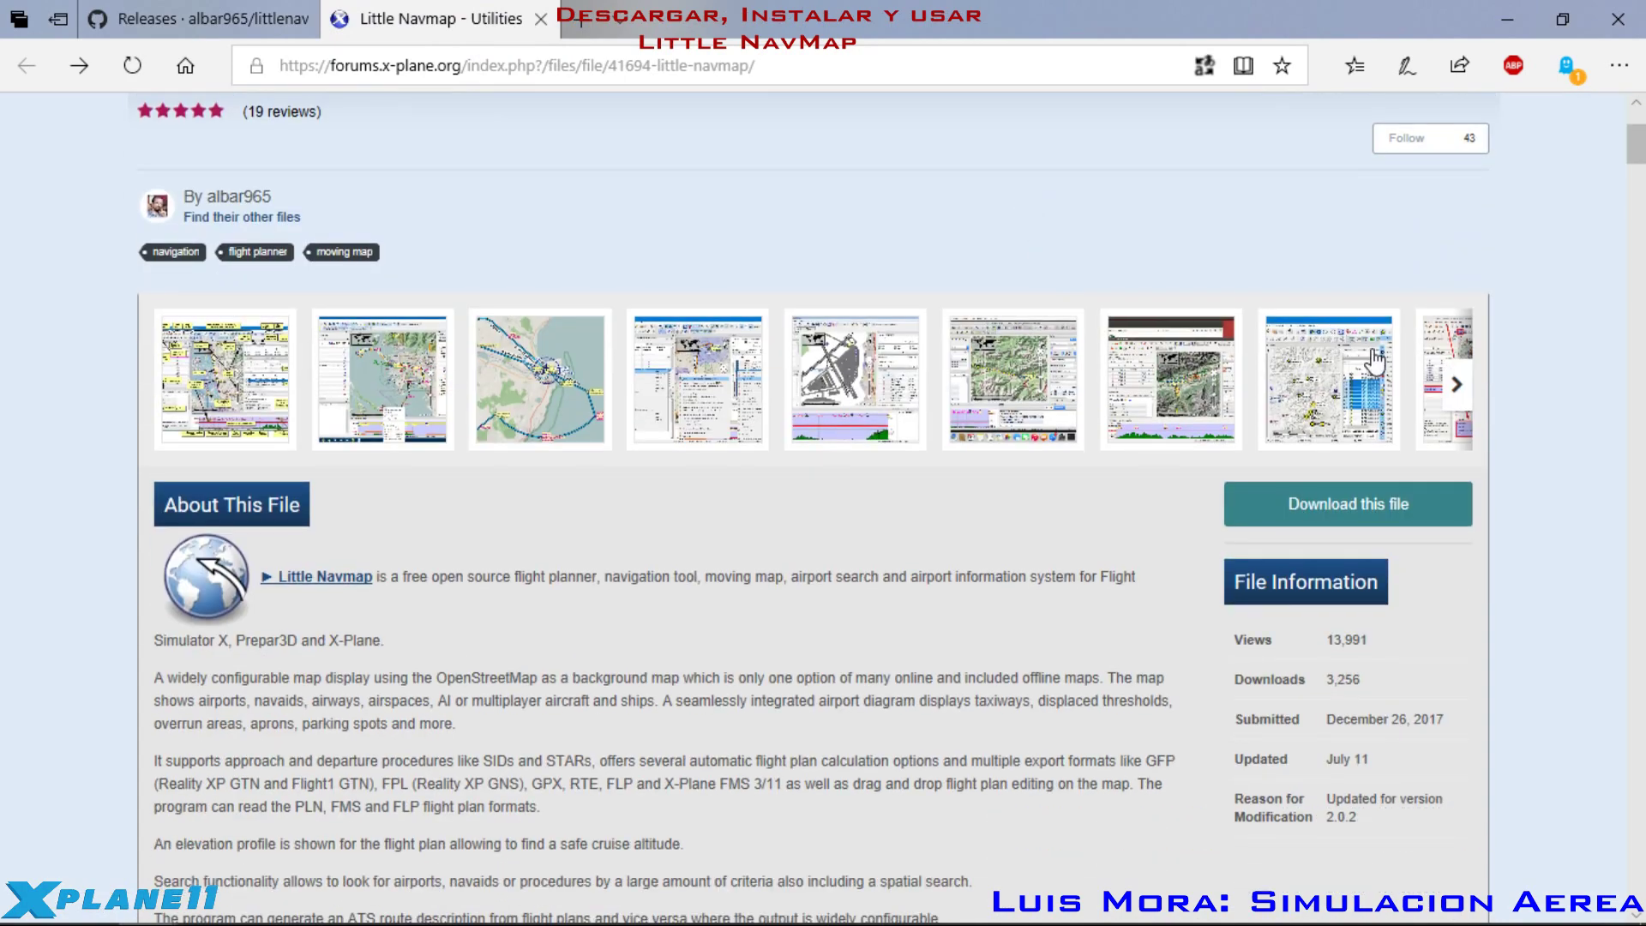
pyautogui.scroll(-5, 1548, 378)
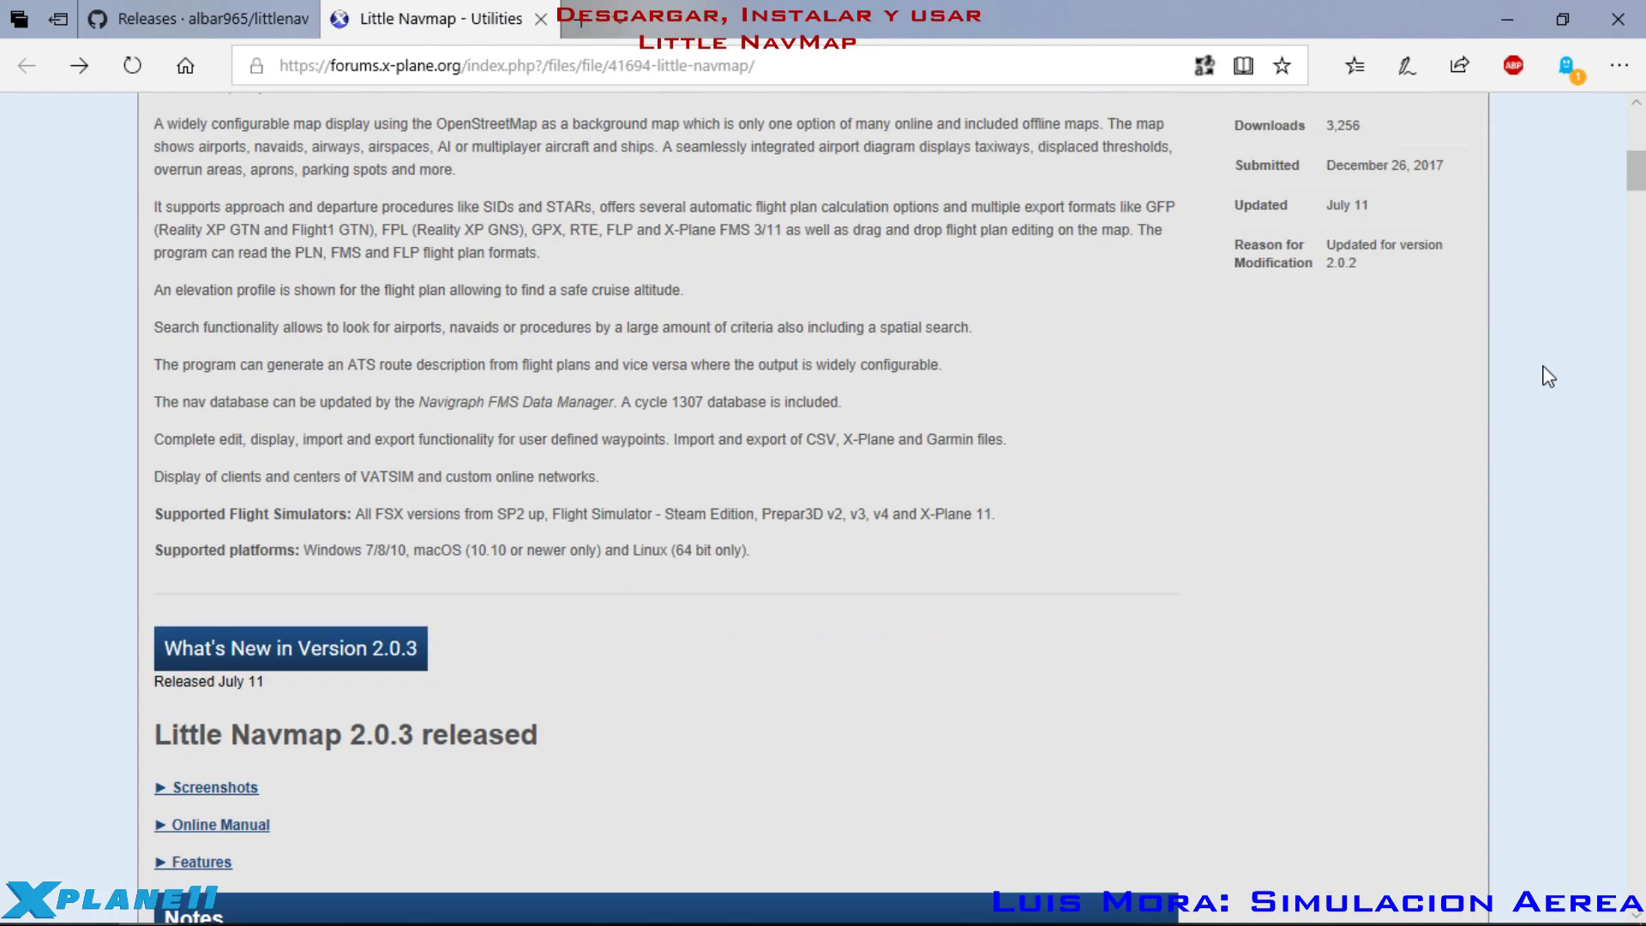
pyautogui.scroll(7, 1548, 377)
pyautogui.click(1329, 575)
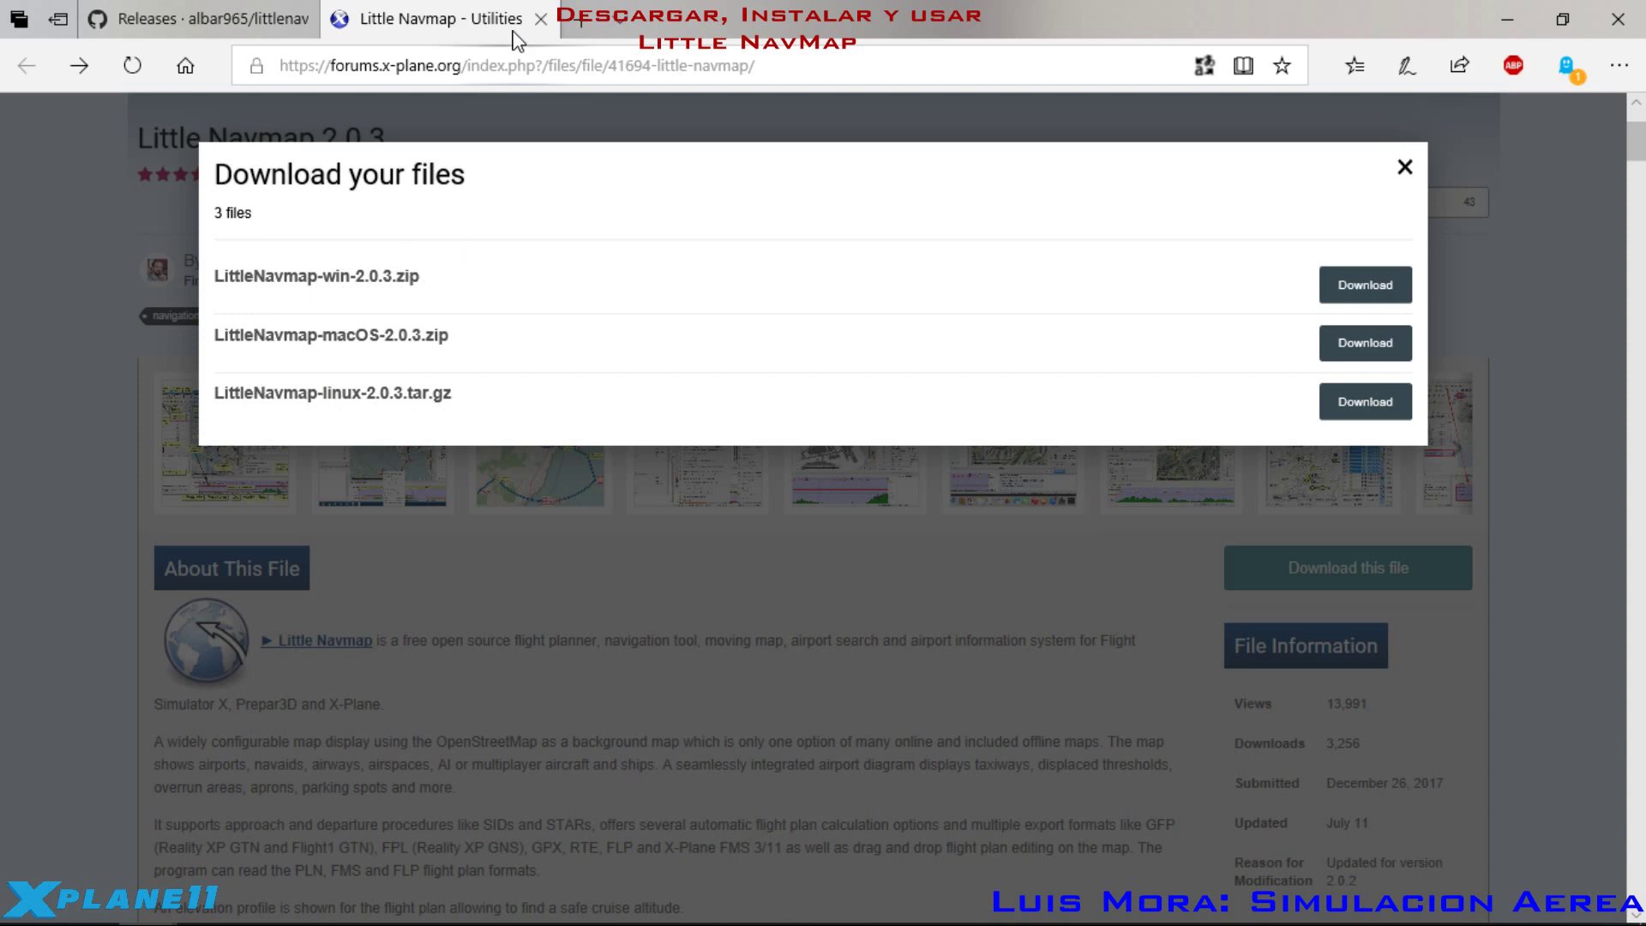
pyautogui.click(1405, 168)
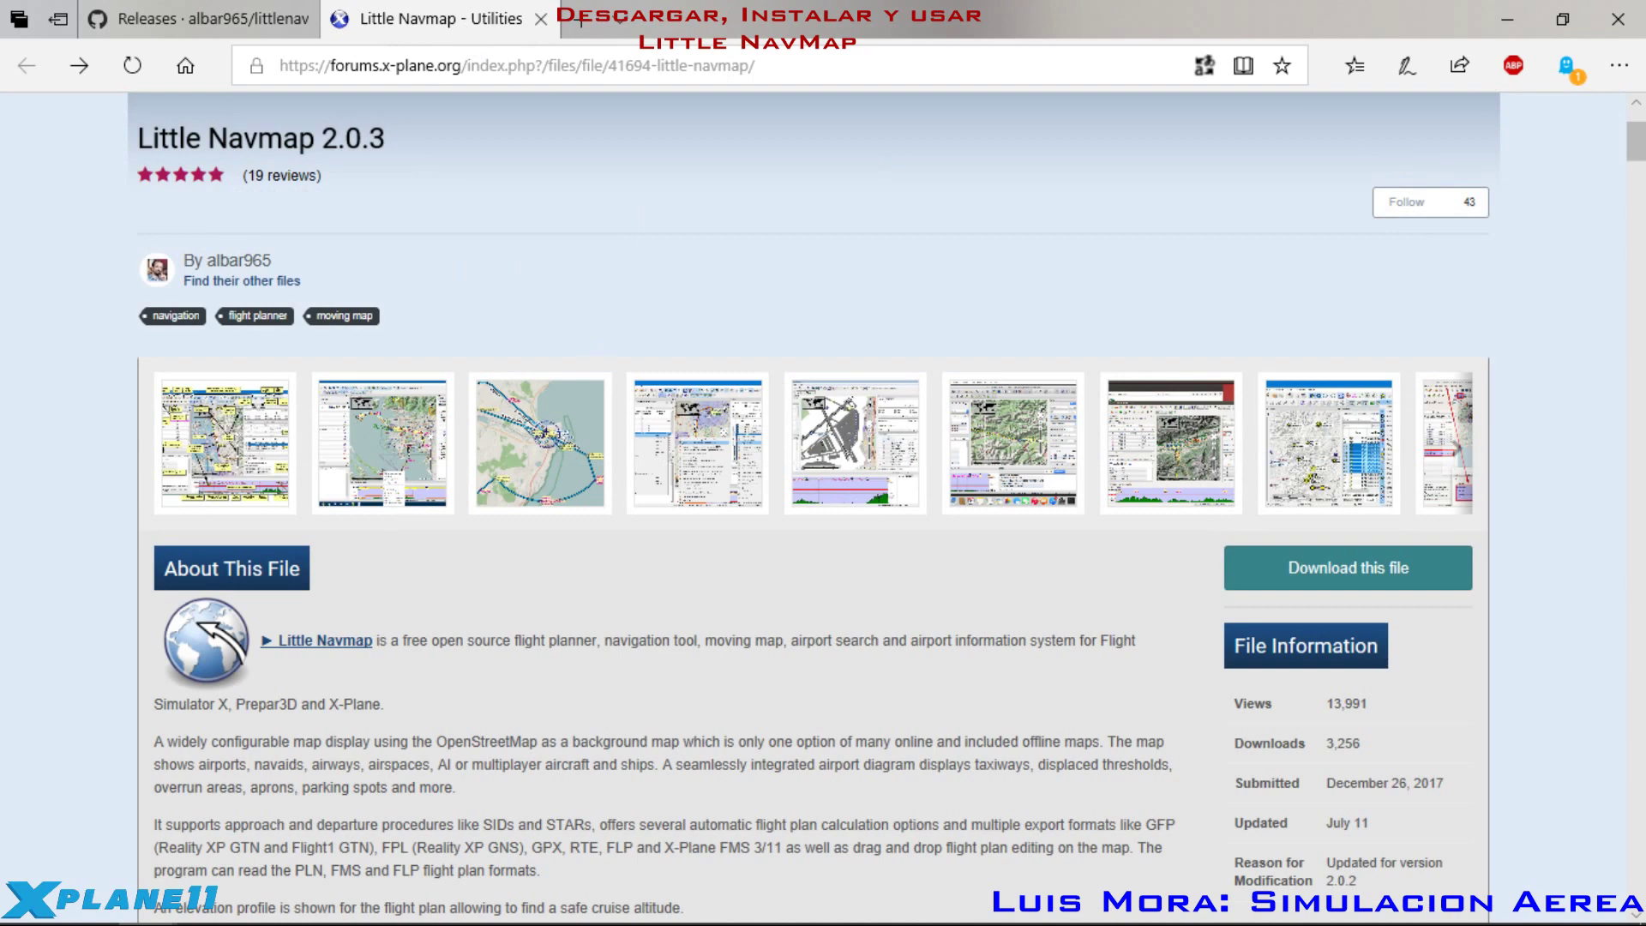
# Step: Check the download progress of LittleNavmap-win-2.0.3.zip
pyautogui.moveTo(902, 897)
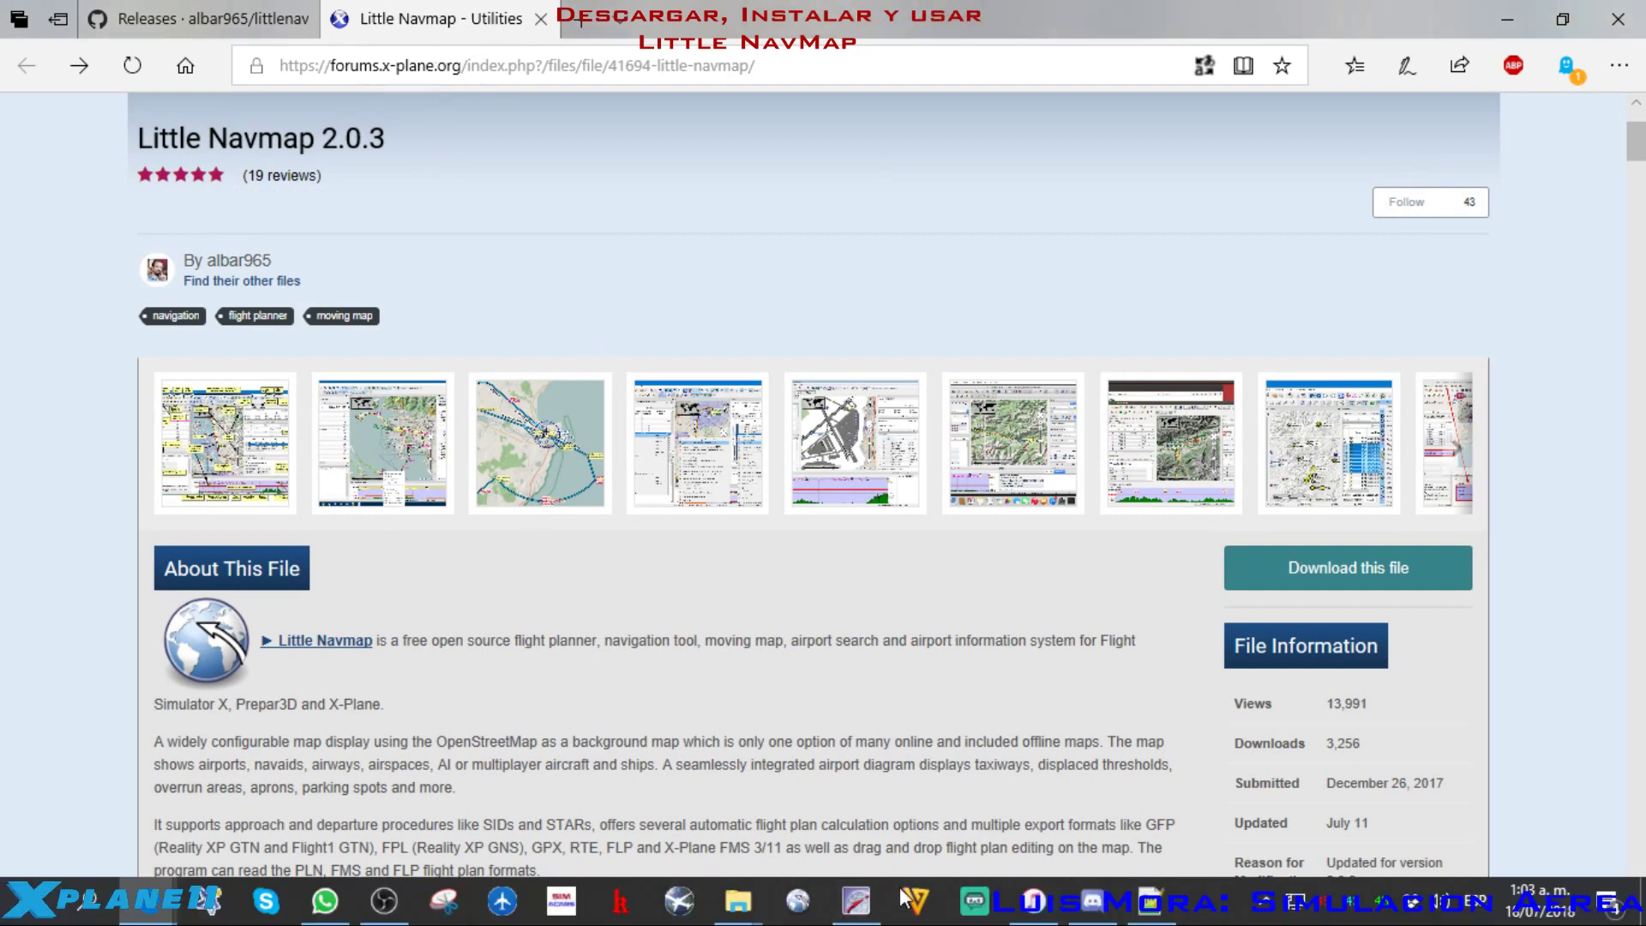
pyautogui.moveTo(743, 908)
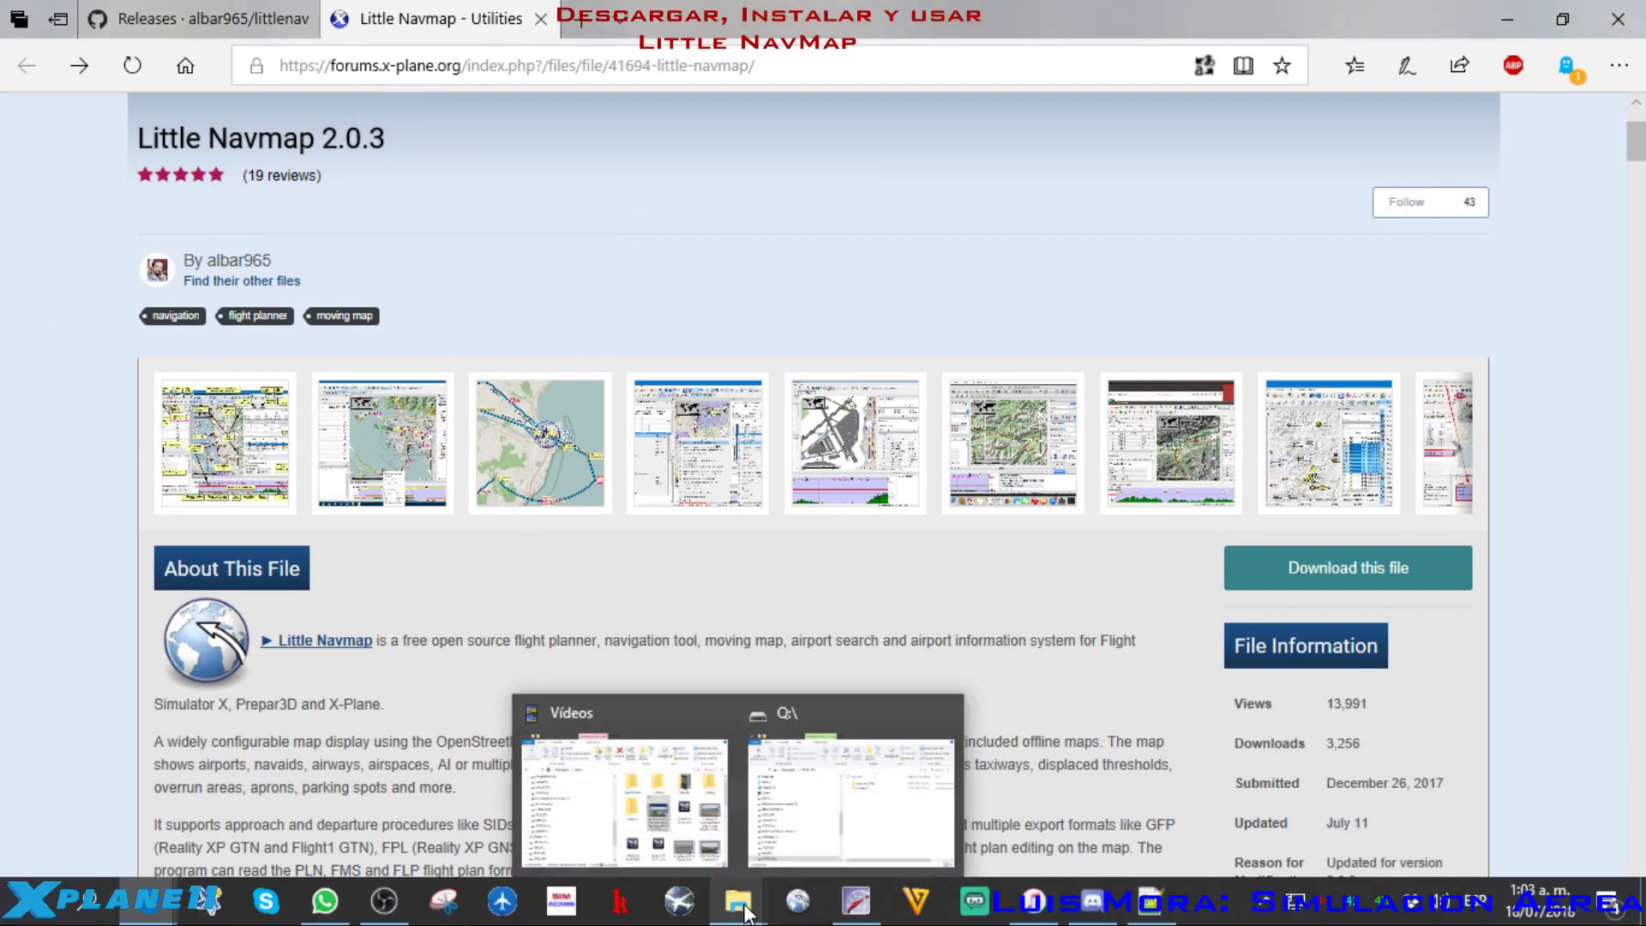
pyautogui.click(1361, 66)
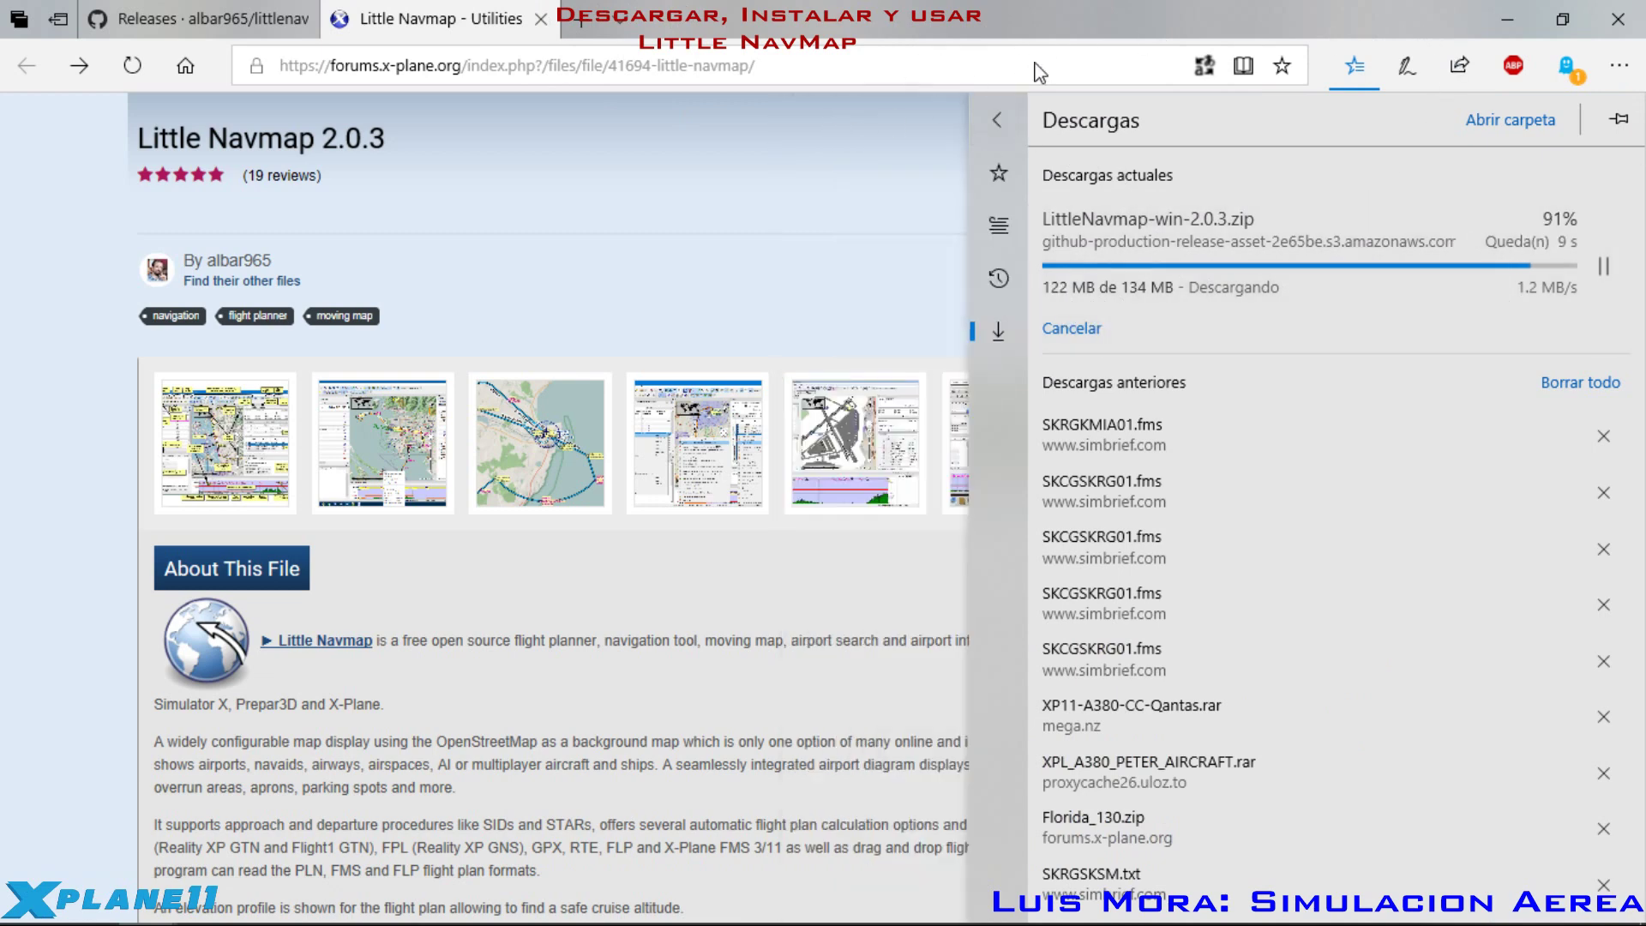
pyautogui.click(1233, 14)
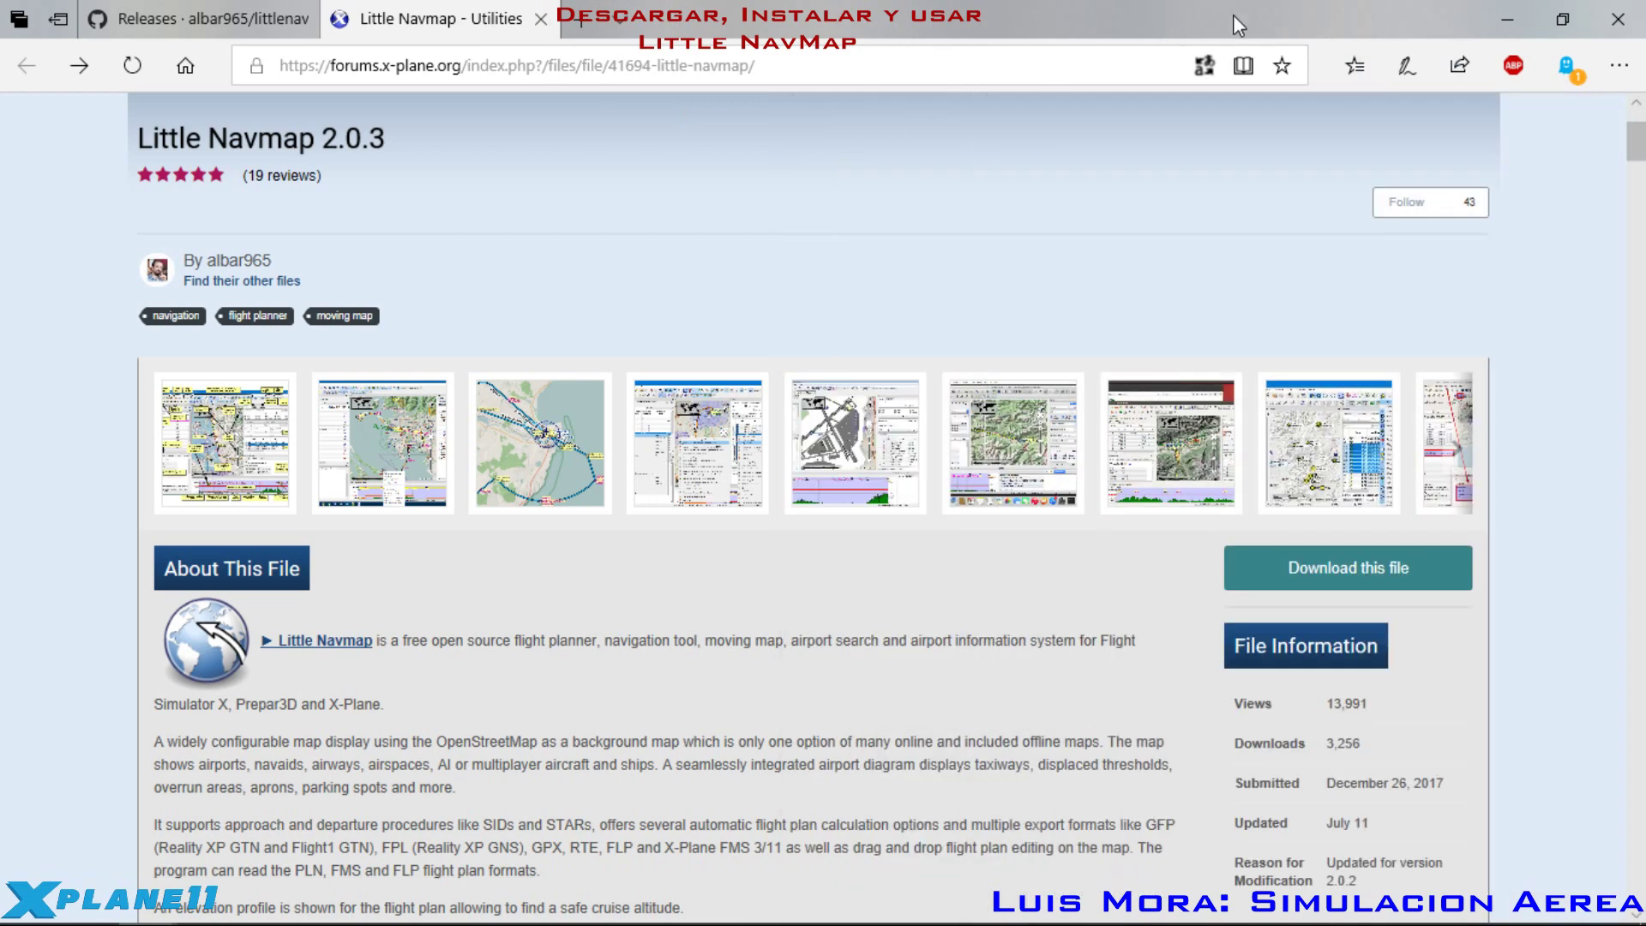
# Step: Return to the GitHub releases page and open the X-Plane 11 folder on drive Q: in File Explorer
pyautogui.click(203, 7)
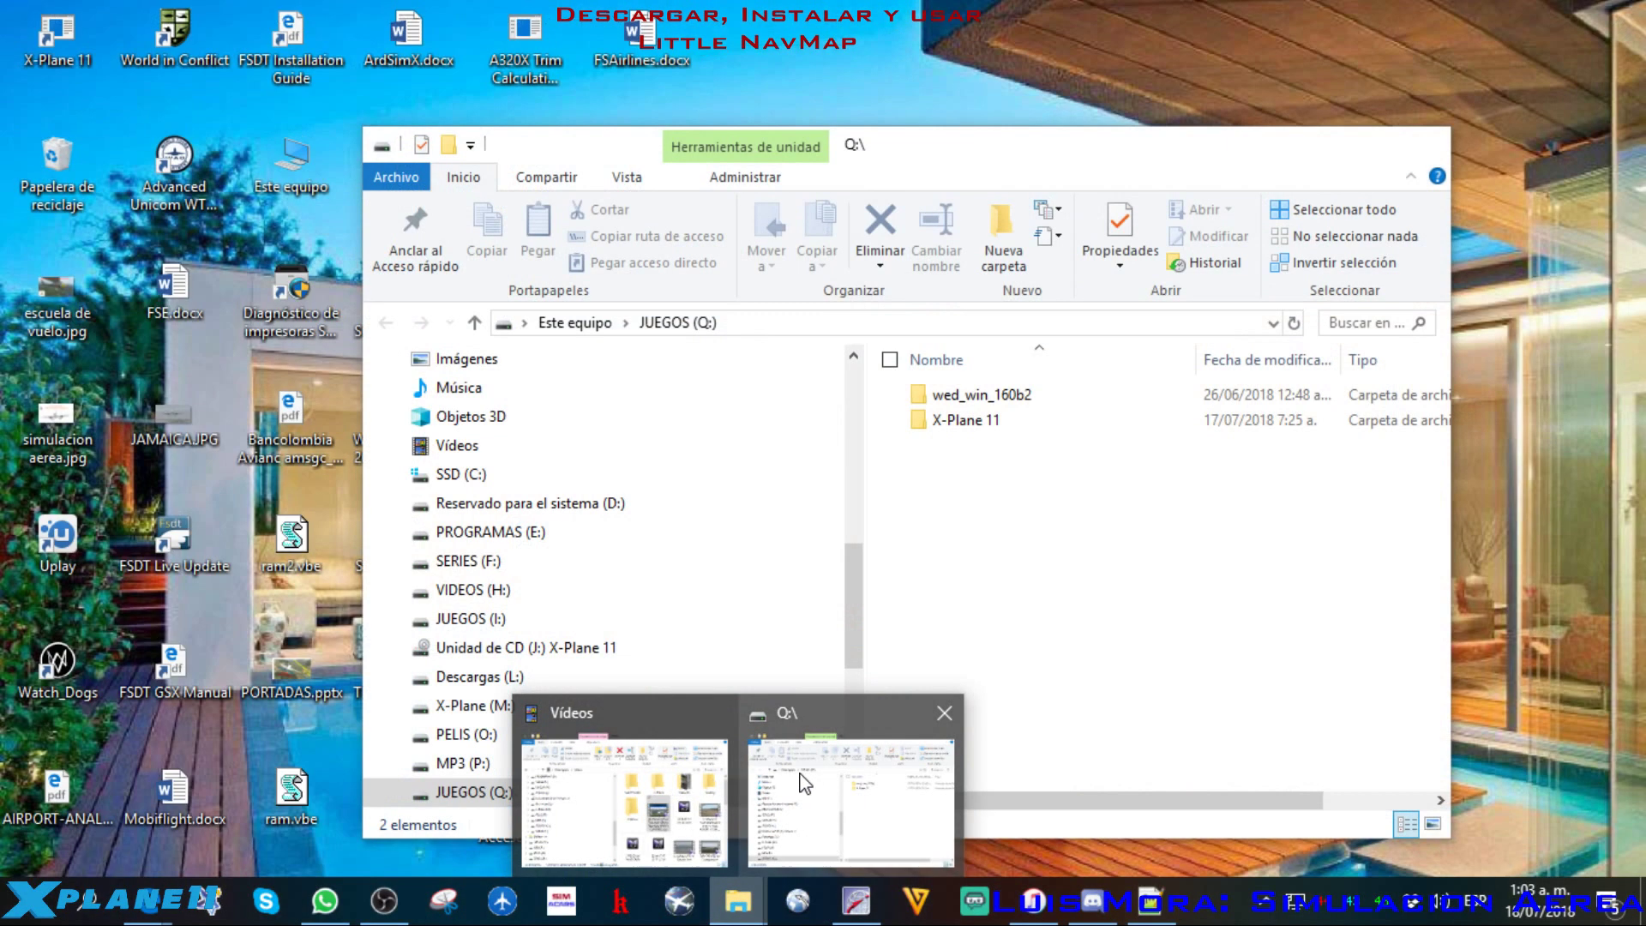
pyautogui.click(828, 768)
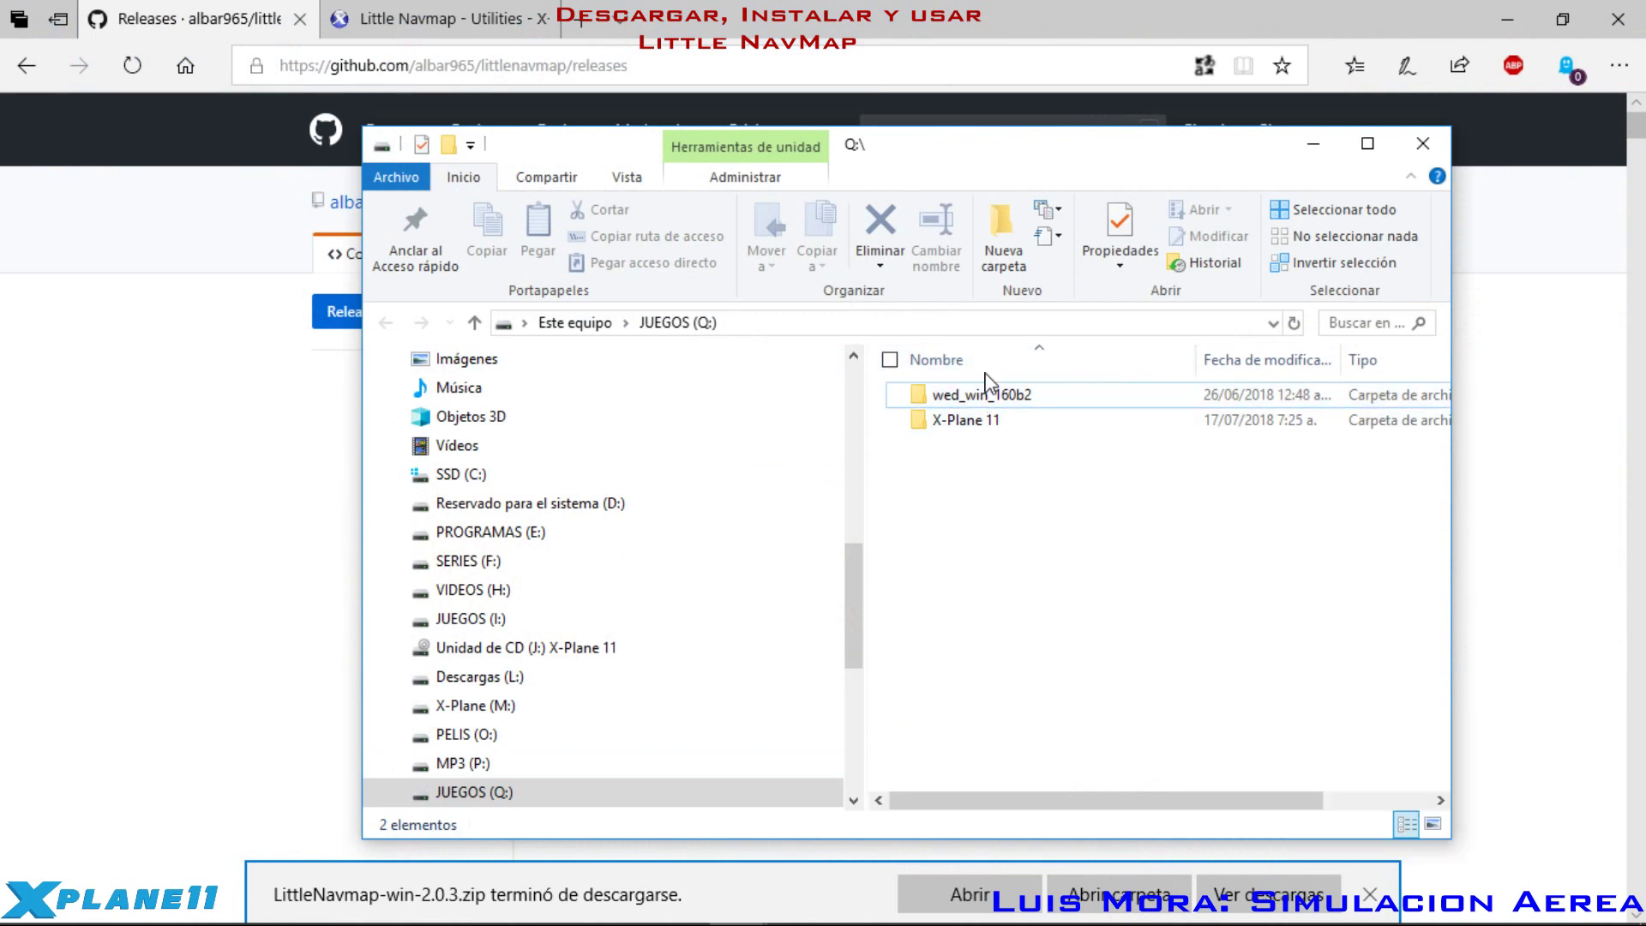
pyautogui.doubleClick(956, 420)
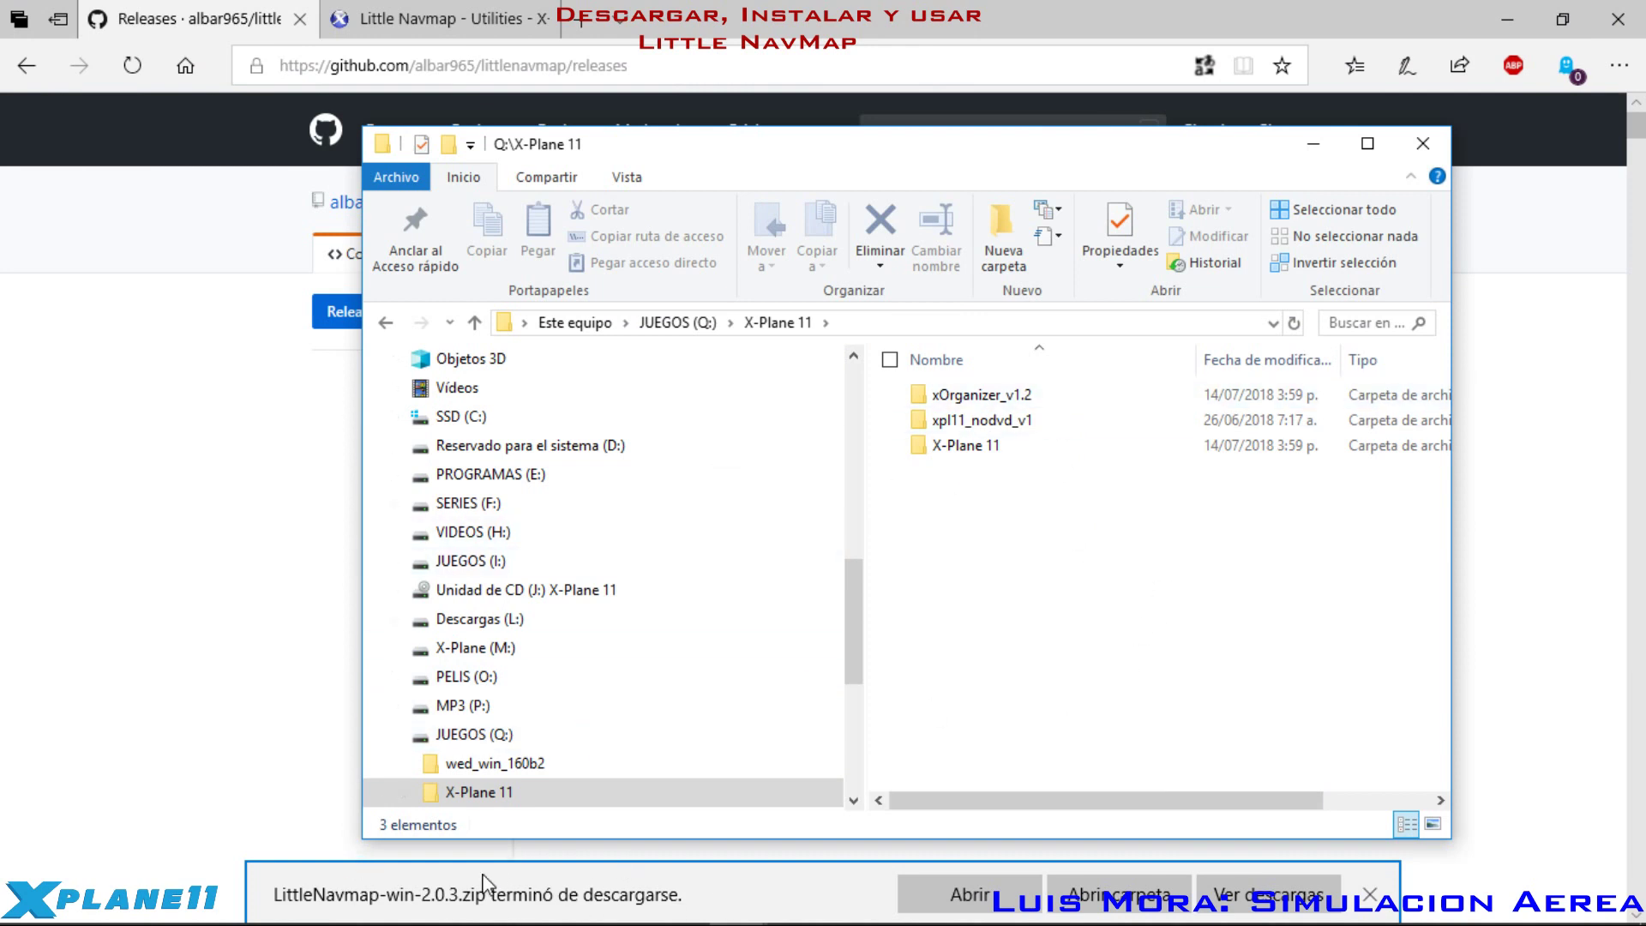
# Step: Open the downloaded zip in WinRAR and arrange its window side by side with the Q:\X-Plane 11 folder
pyautogui.click(960, 897)
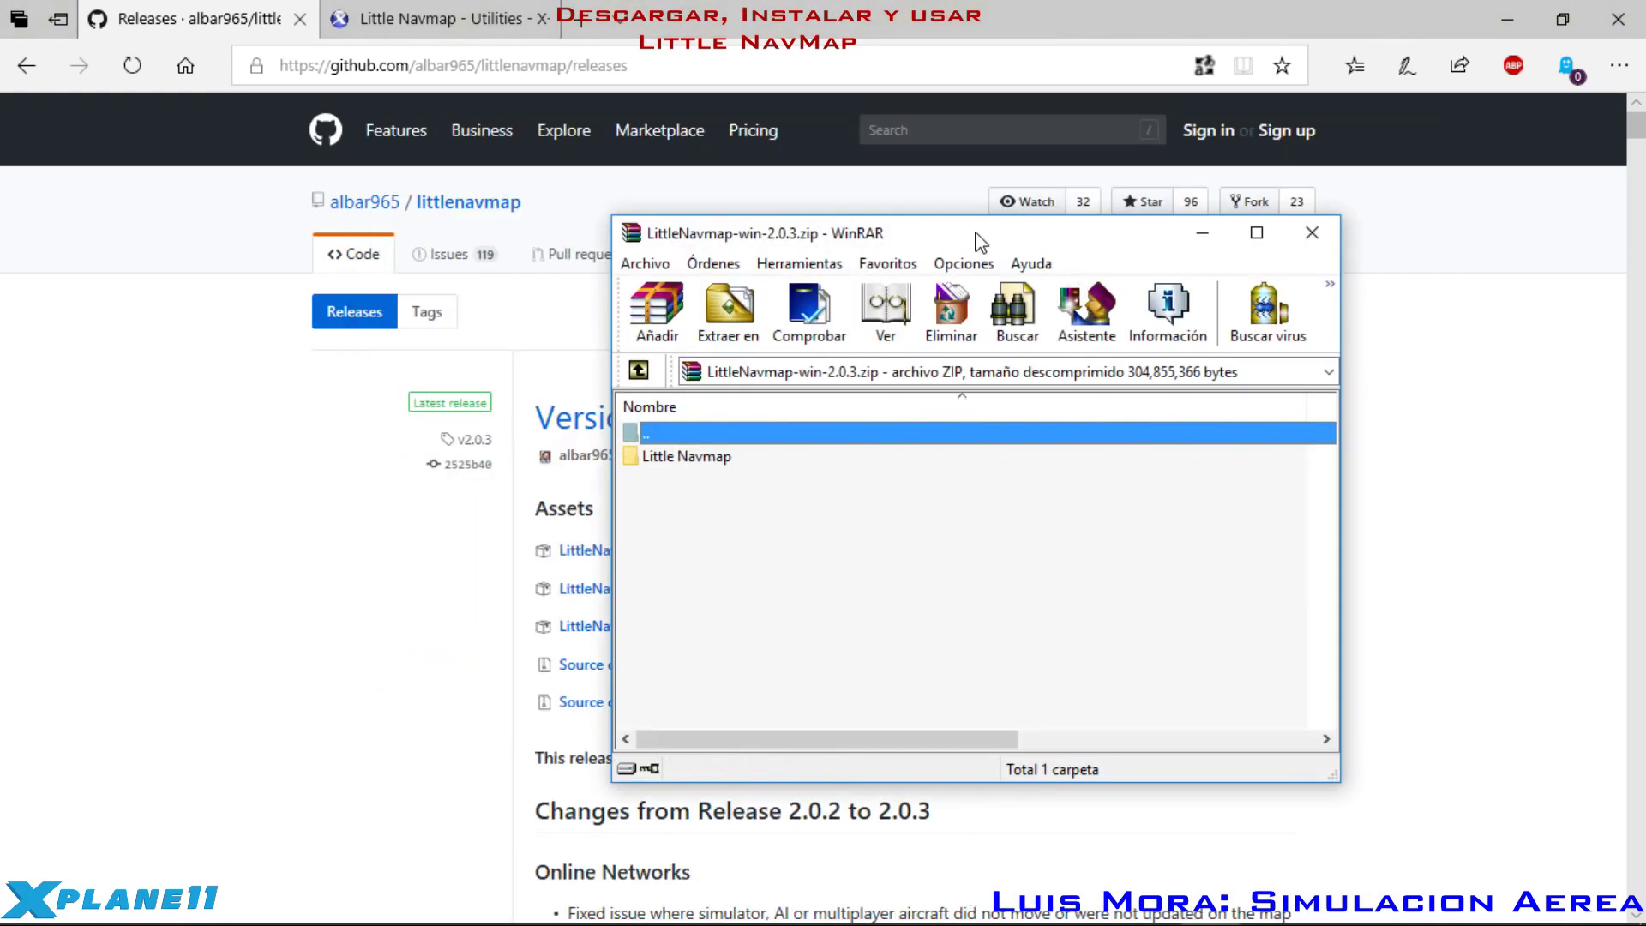
pyautogui.moveTo(986, 238); pyautogui.dragTo(394, 59)
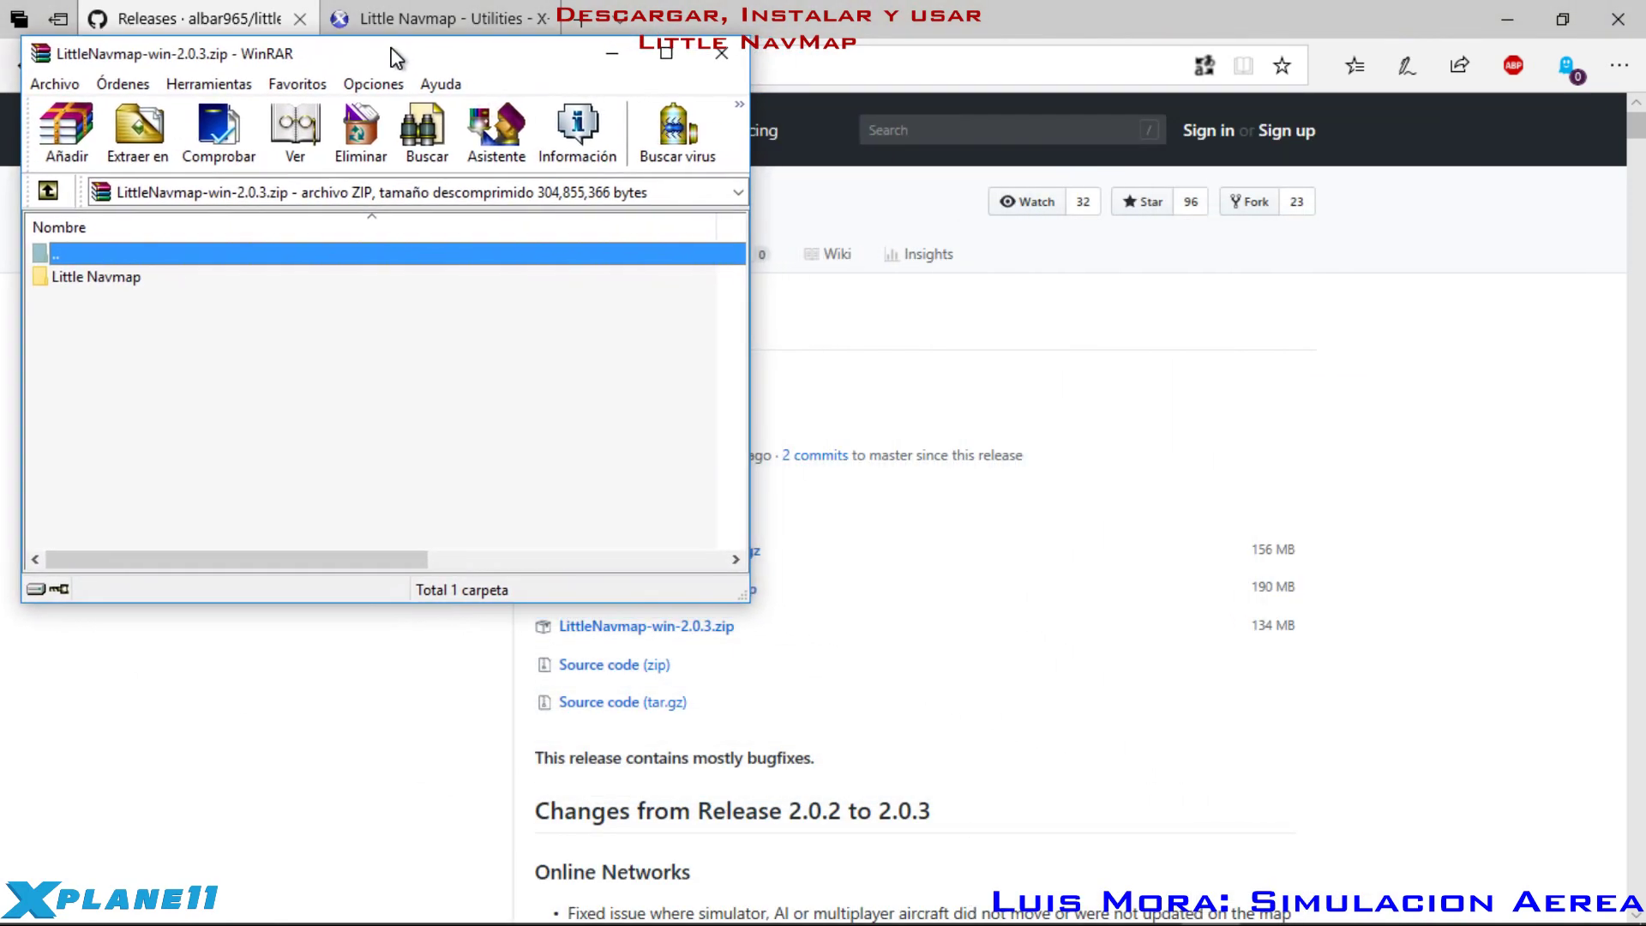
pyautogui.moveTo(745, 907)
pyautogui.click(857, 819)
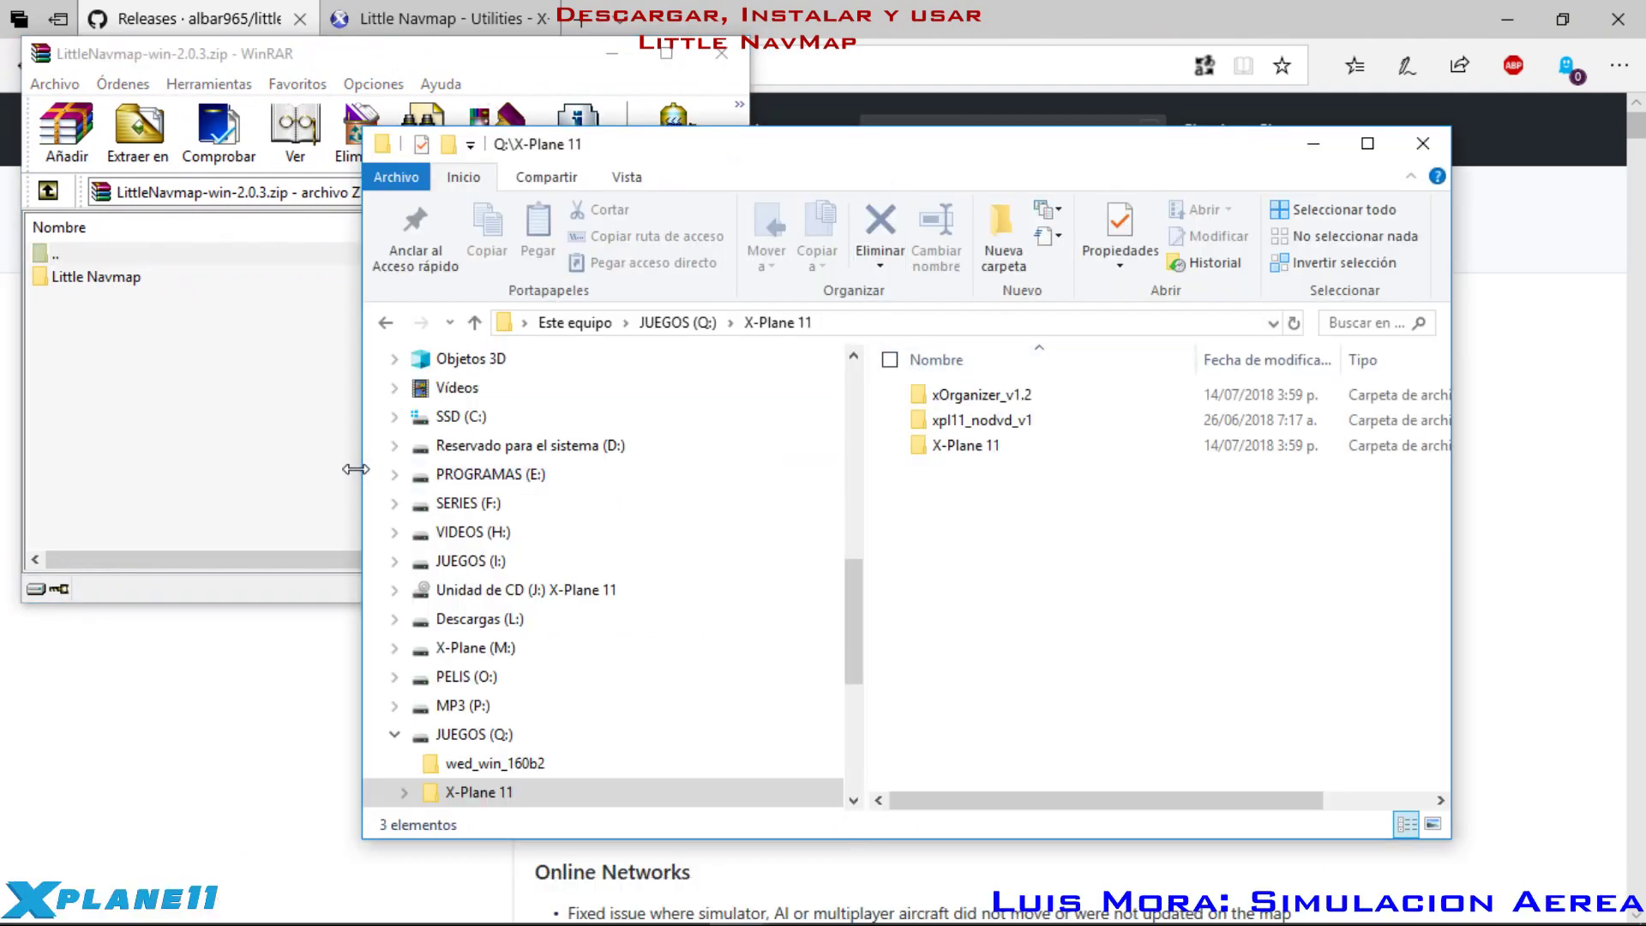
pyautogui.moveTo(364, 481); pyautogui.dragTo(641, 487)
pyautogui.moveTo(1076, 140); pyautogui.dragTo(1200, 75)
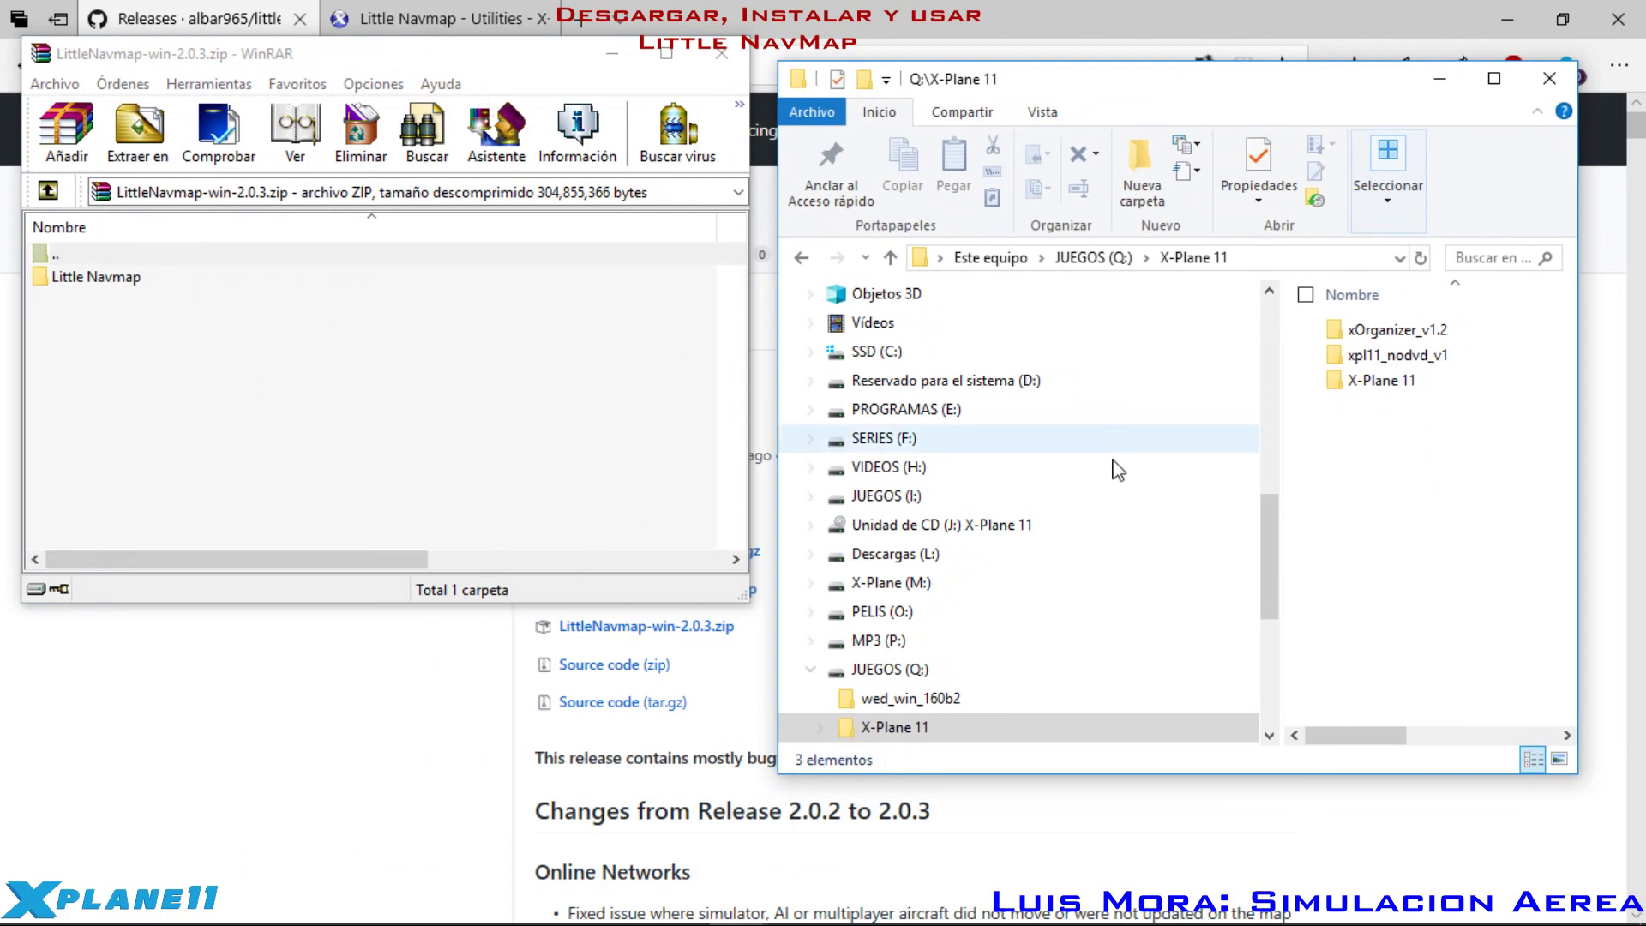
# Step: Extract the Little Navmap folder from the archive into Q:\X-Plane 11 and close the archive
pyautogui.doubleClick(91, 278)
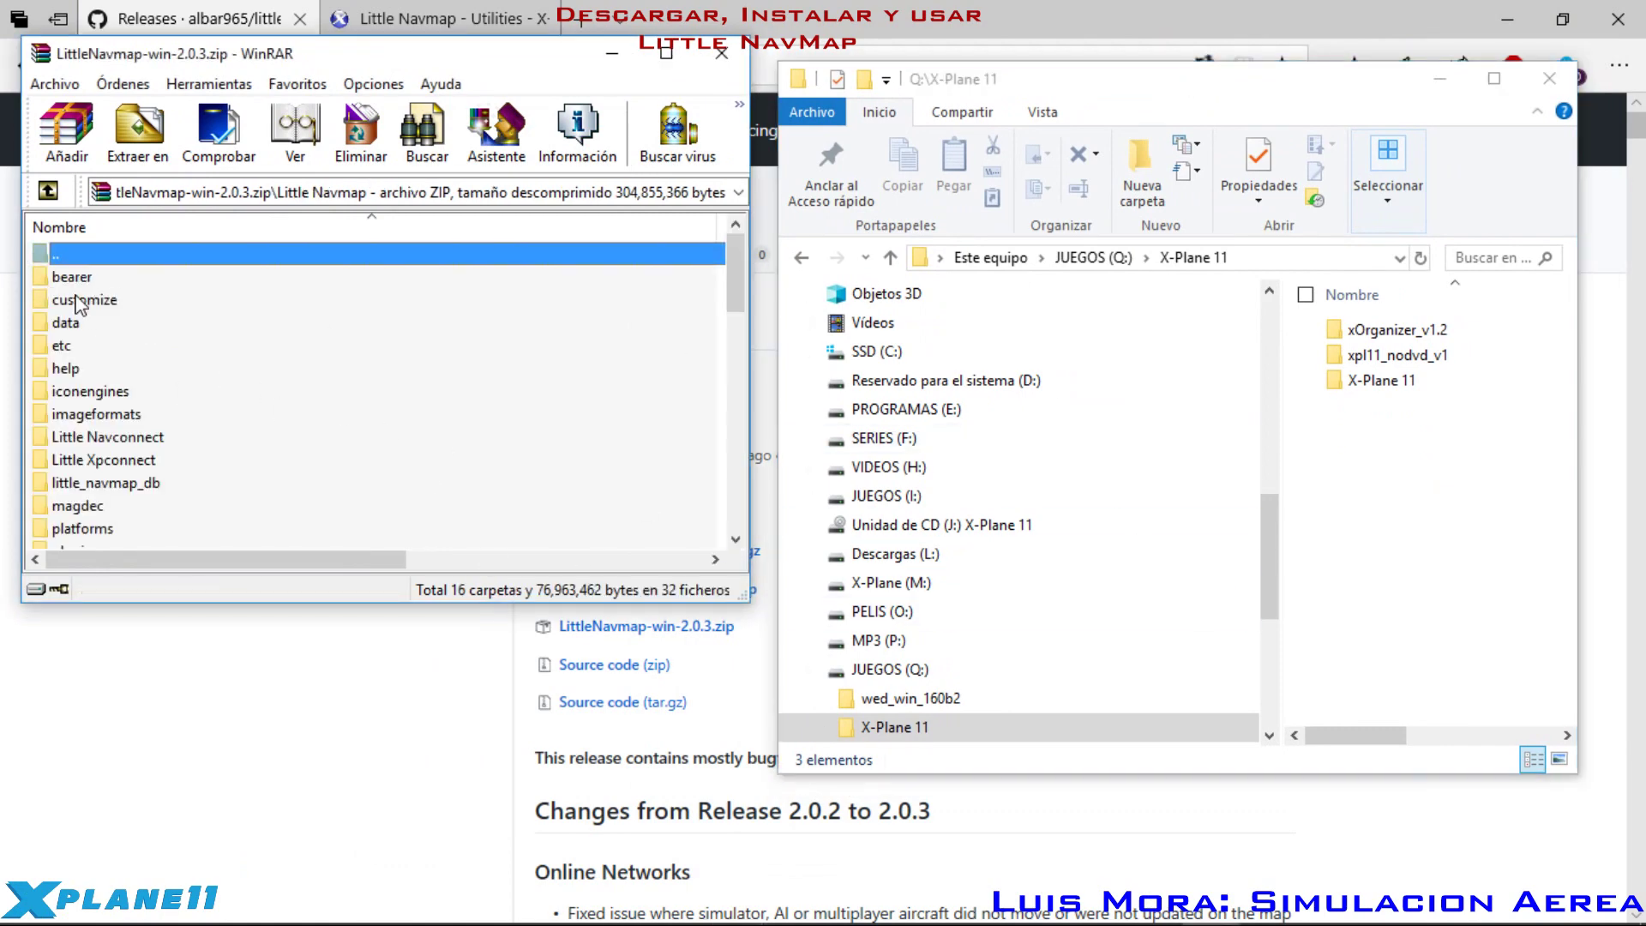
pyautogui.doubleClick(67, 256)
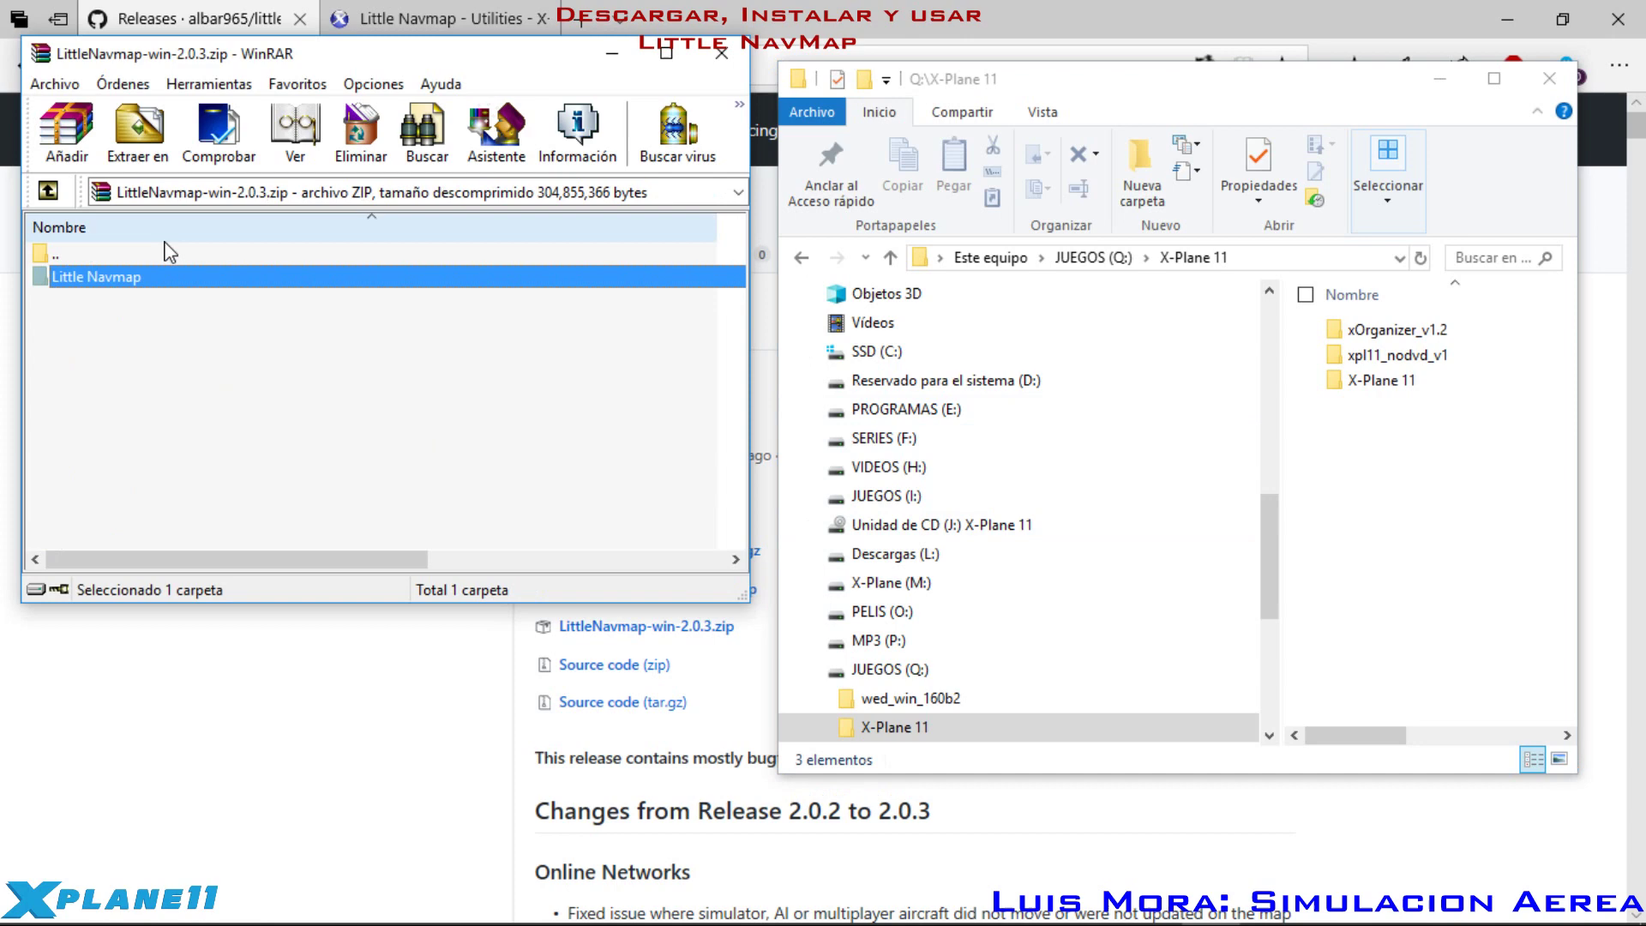
pyautogui.click(1380, 529)
pyautogui.moveTo(95, 291); pyautogui.dragTo(1417, 481)
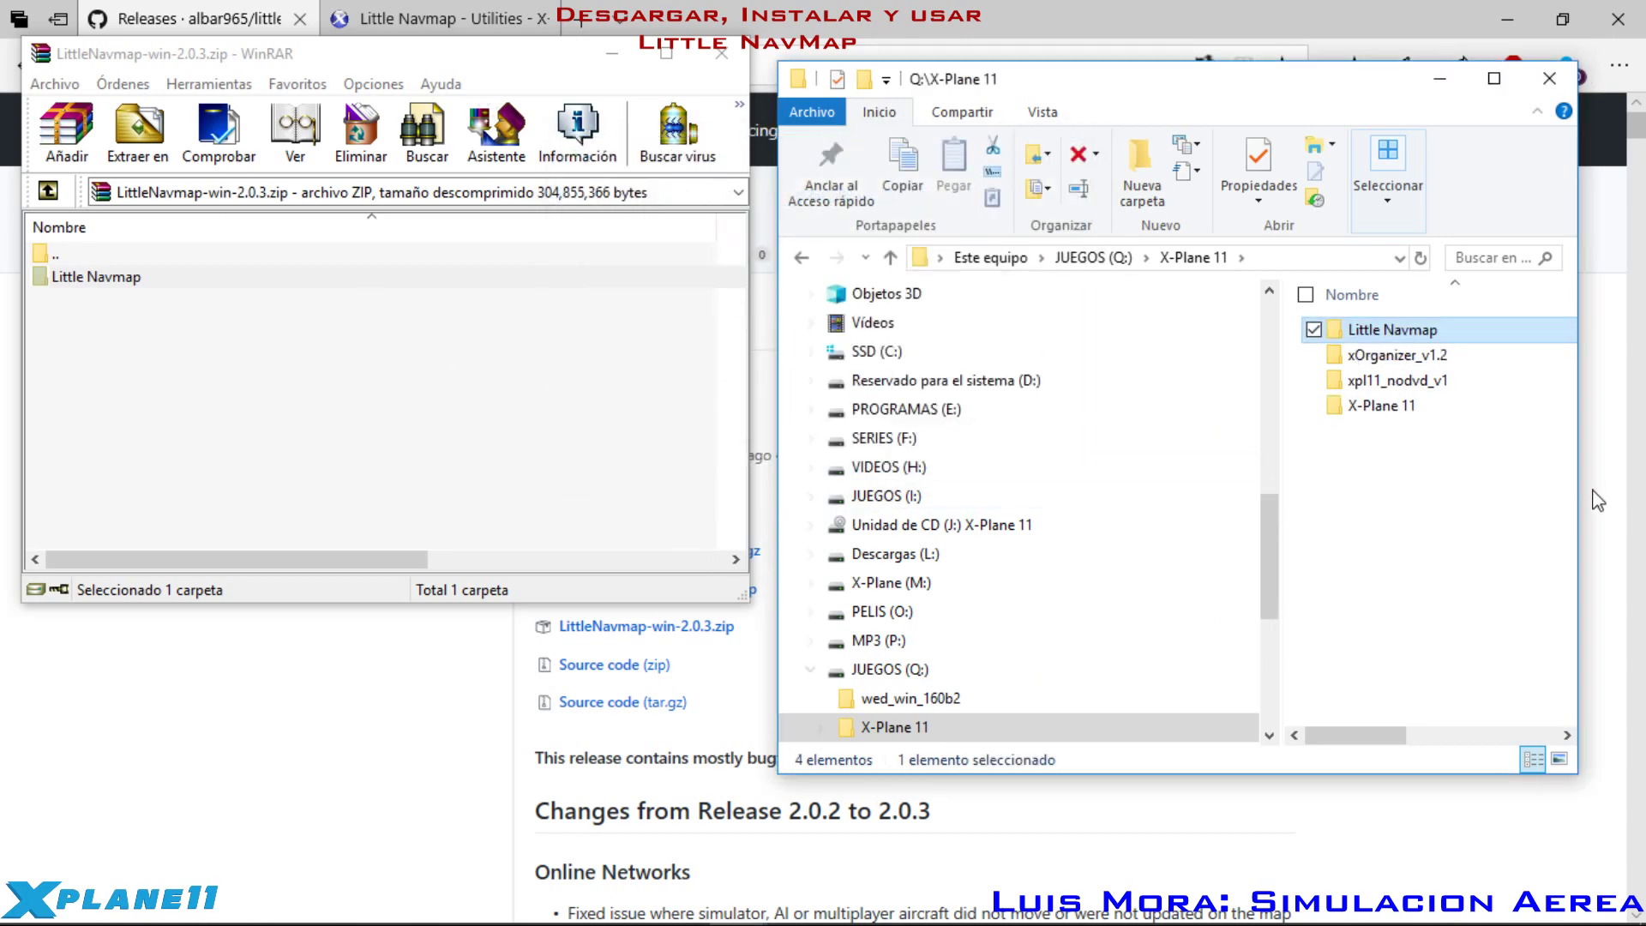
pyautogui.click(1464, 576)
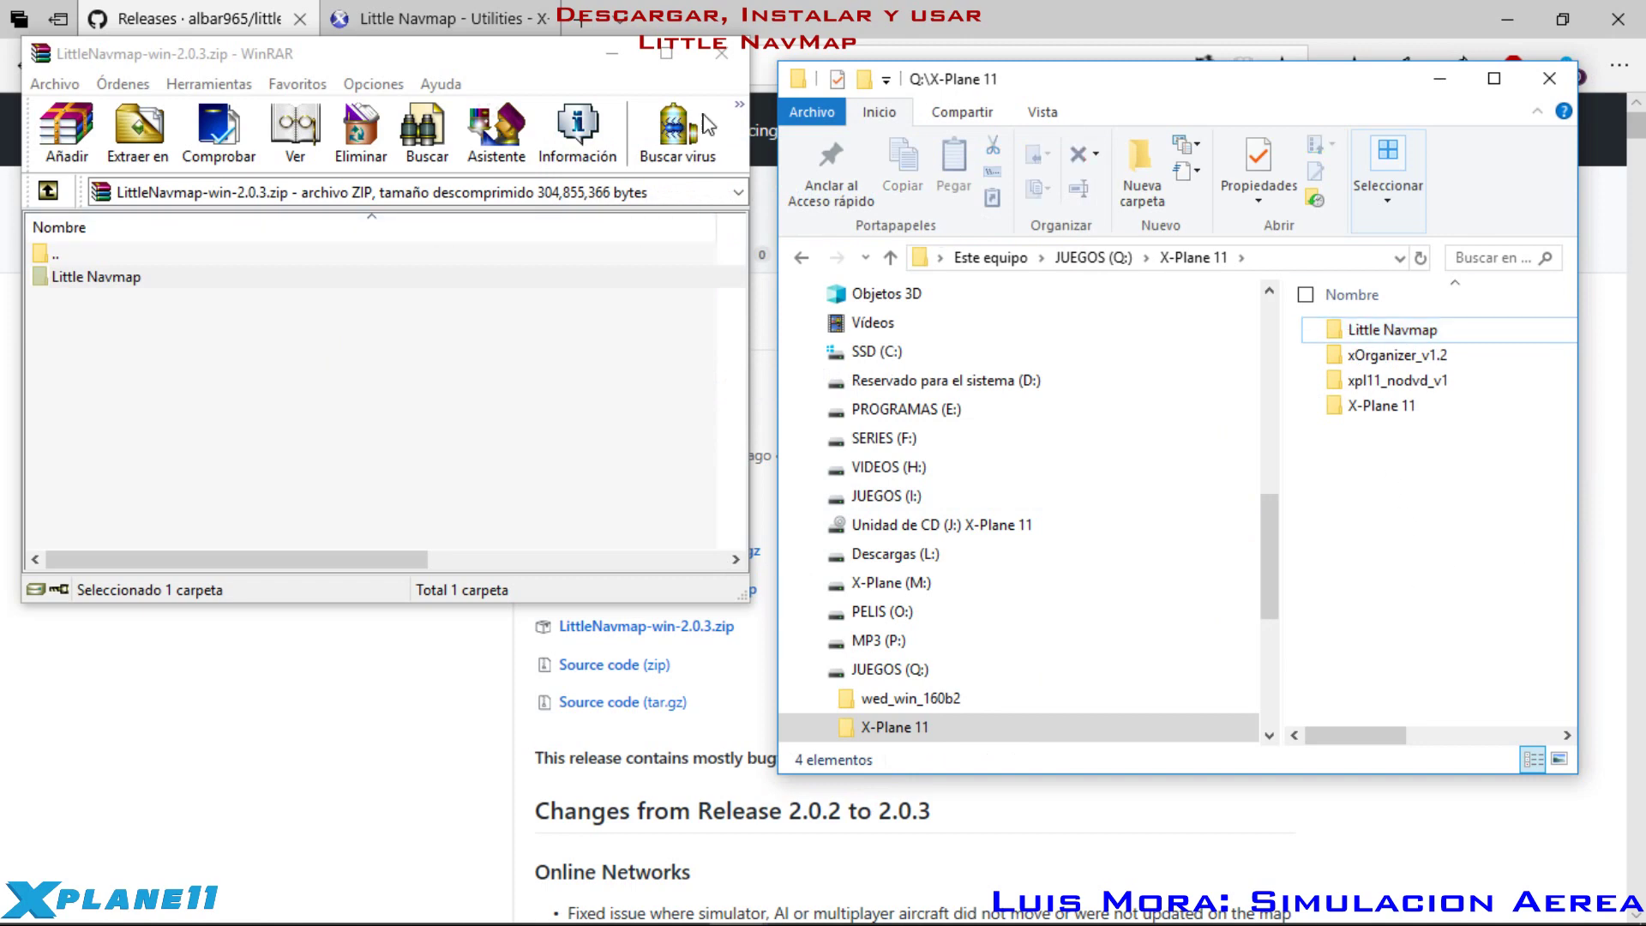
pyautogui.click(721, 54)
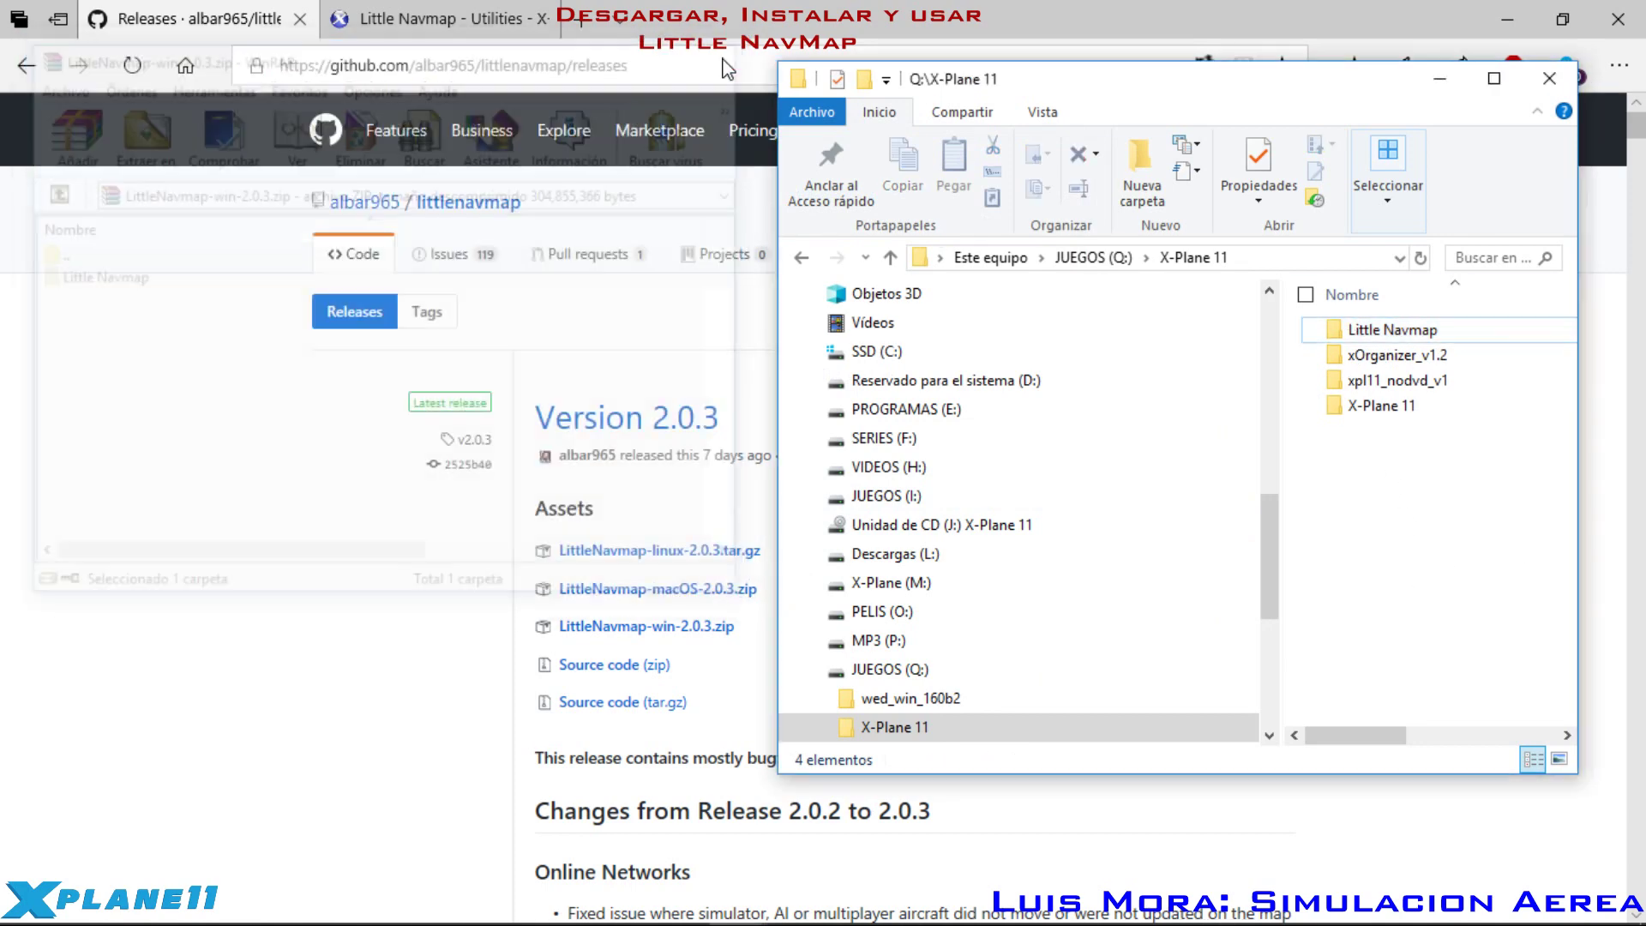
# Step: Open the extracted Little Navmap folder and maximize its window
pyautogui.doubleClick(1406, 333)
pyautogui.moveTo(1303, 86); pyautogui.dragTo(811, 90)
pyautogui.click(999, 77)
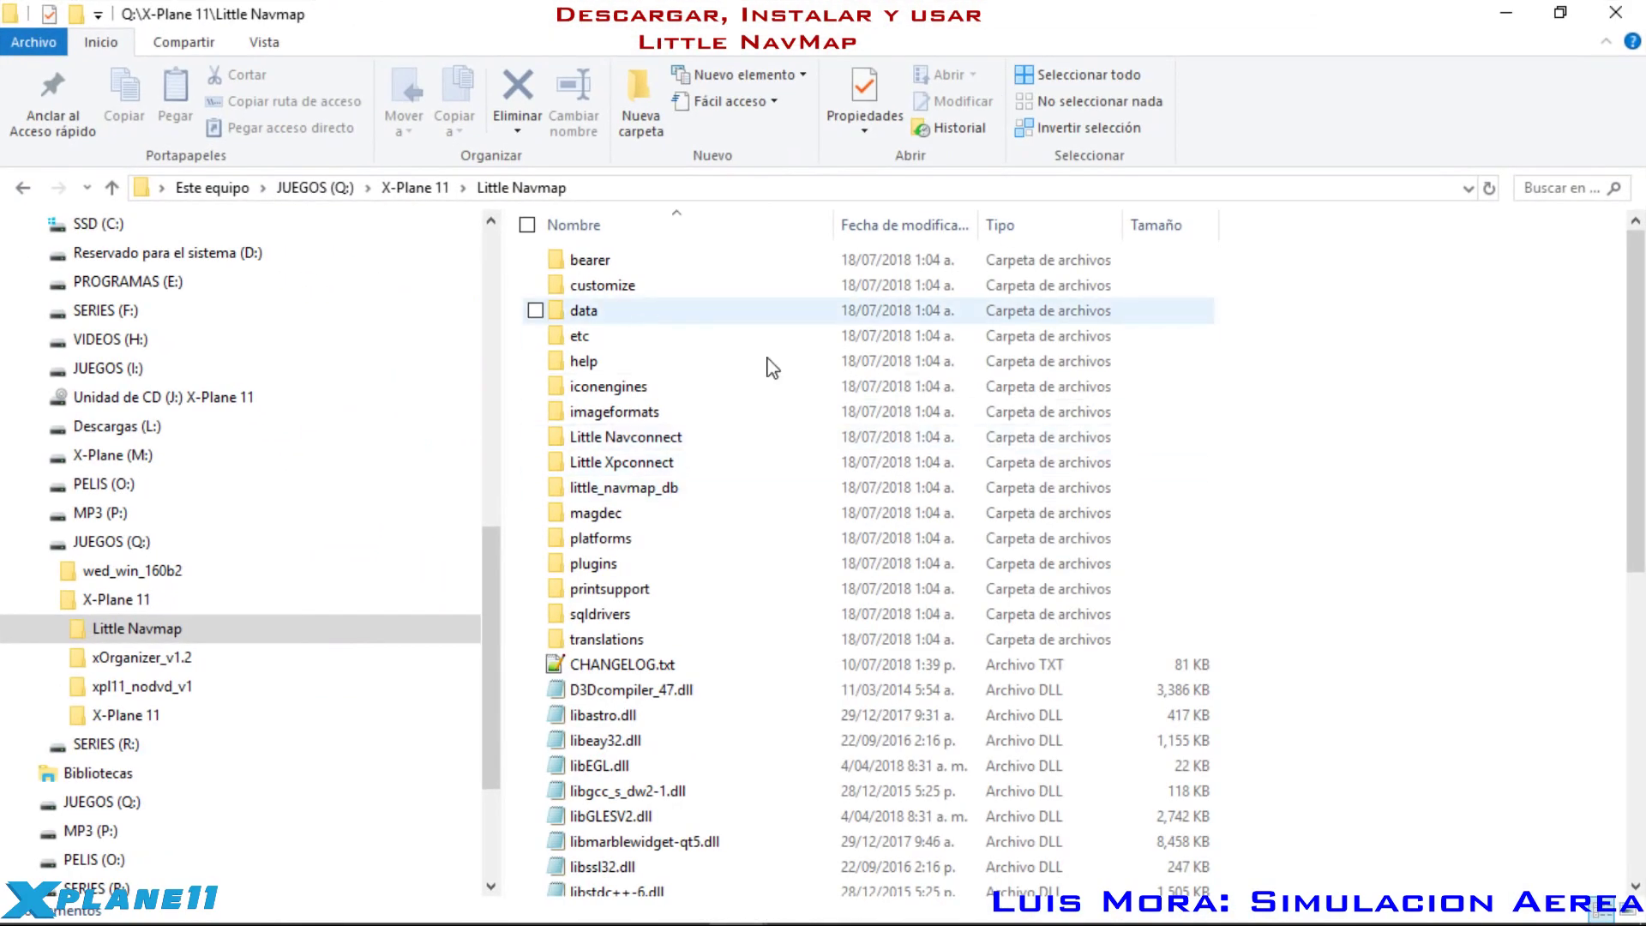
# Step: Examine the contents of the Little Navmap folder, looking inside Little Xpconnect and returning to point out the Little Navconnect subfolder
pyautogui.scroll(-7, 1346, 446)
pyautogui.scroll(7, 1341, 423)
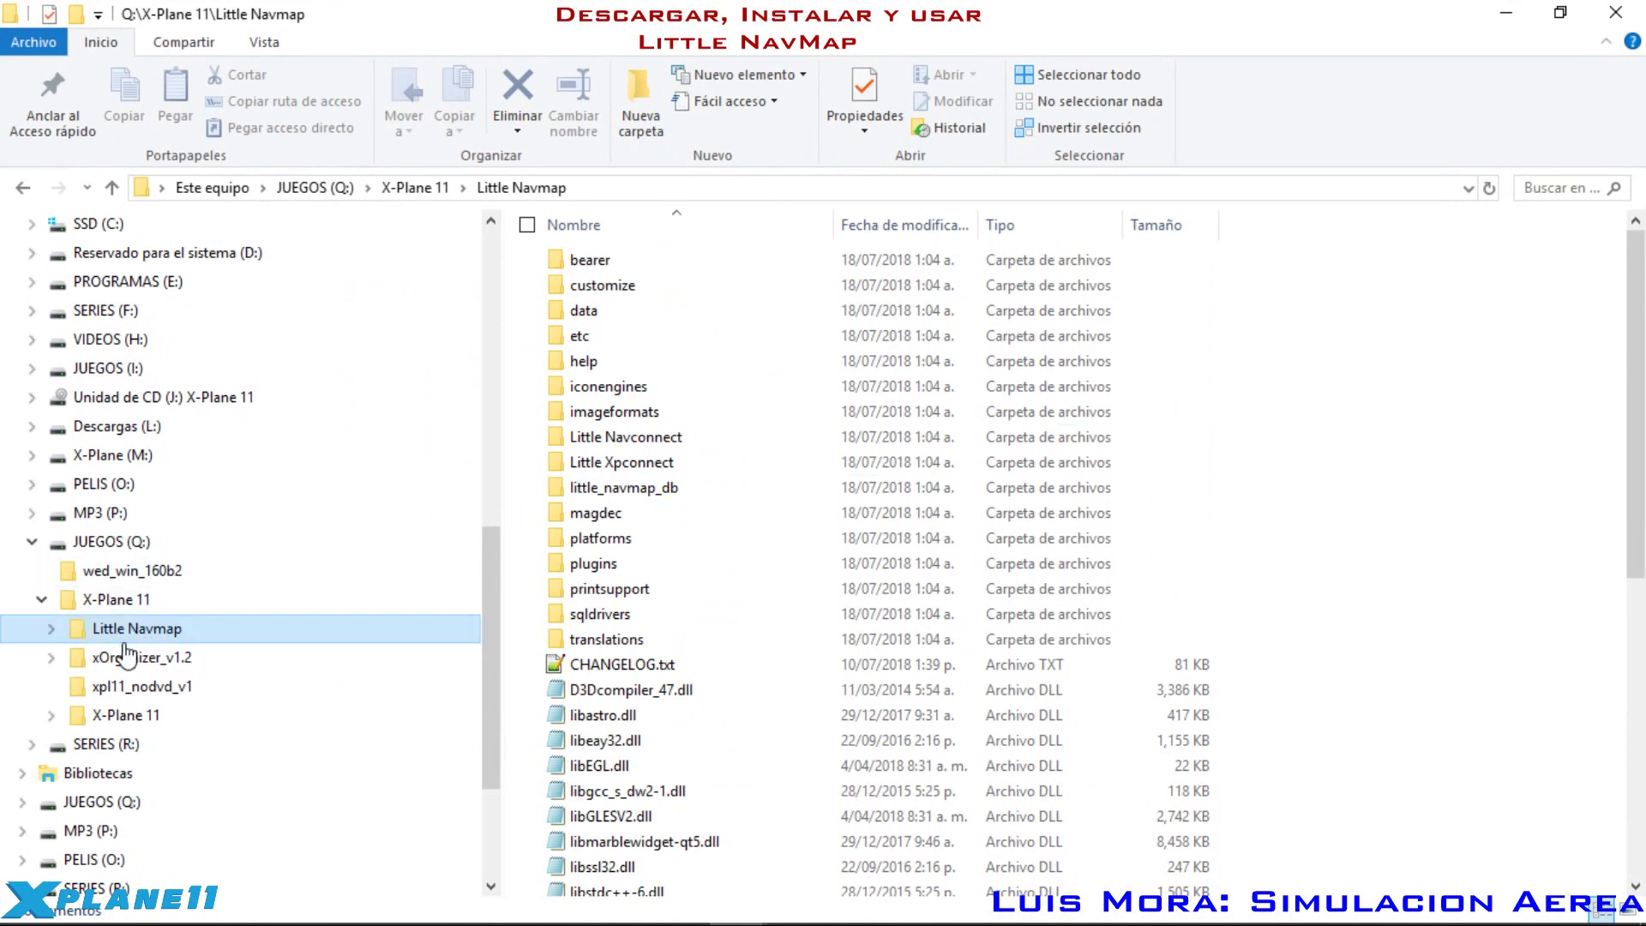
pyautogui.click(610, 467)
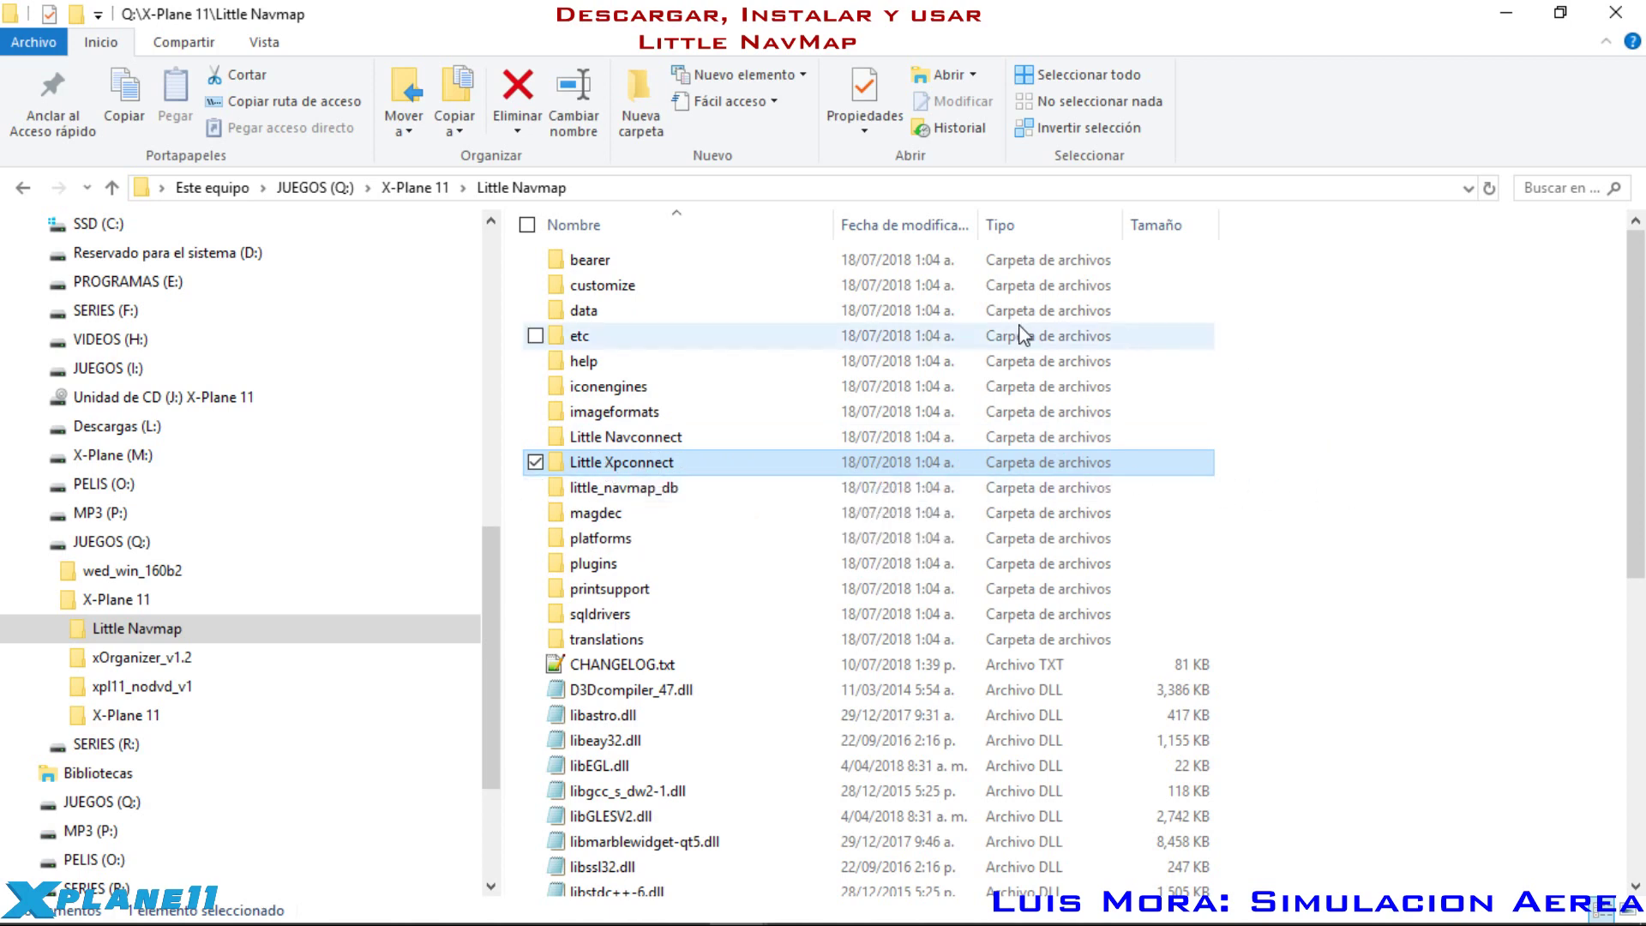
pyautogui.doubleClick(583, 464)
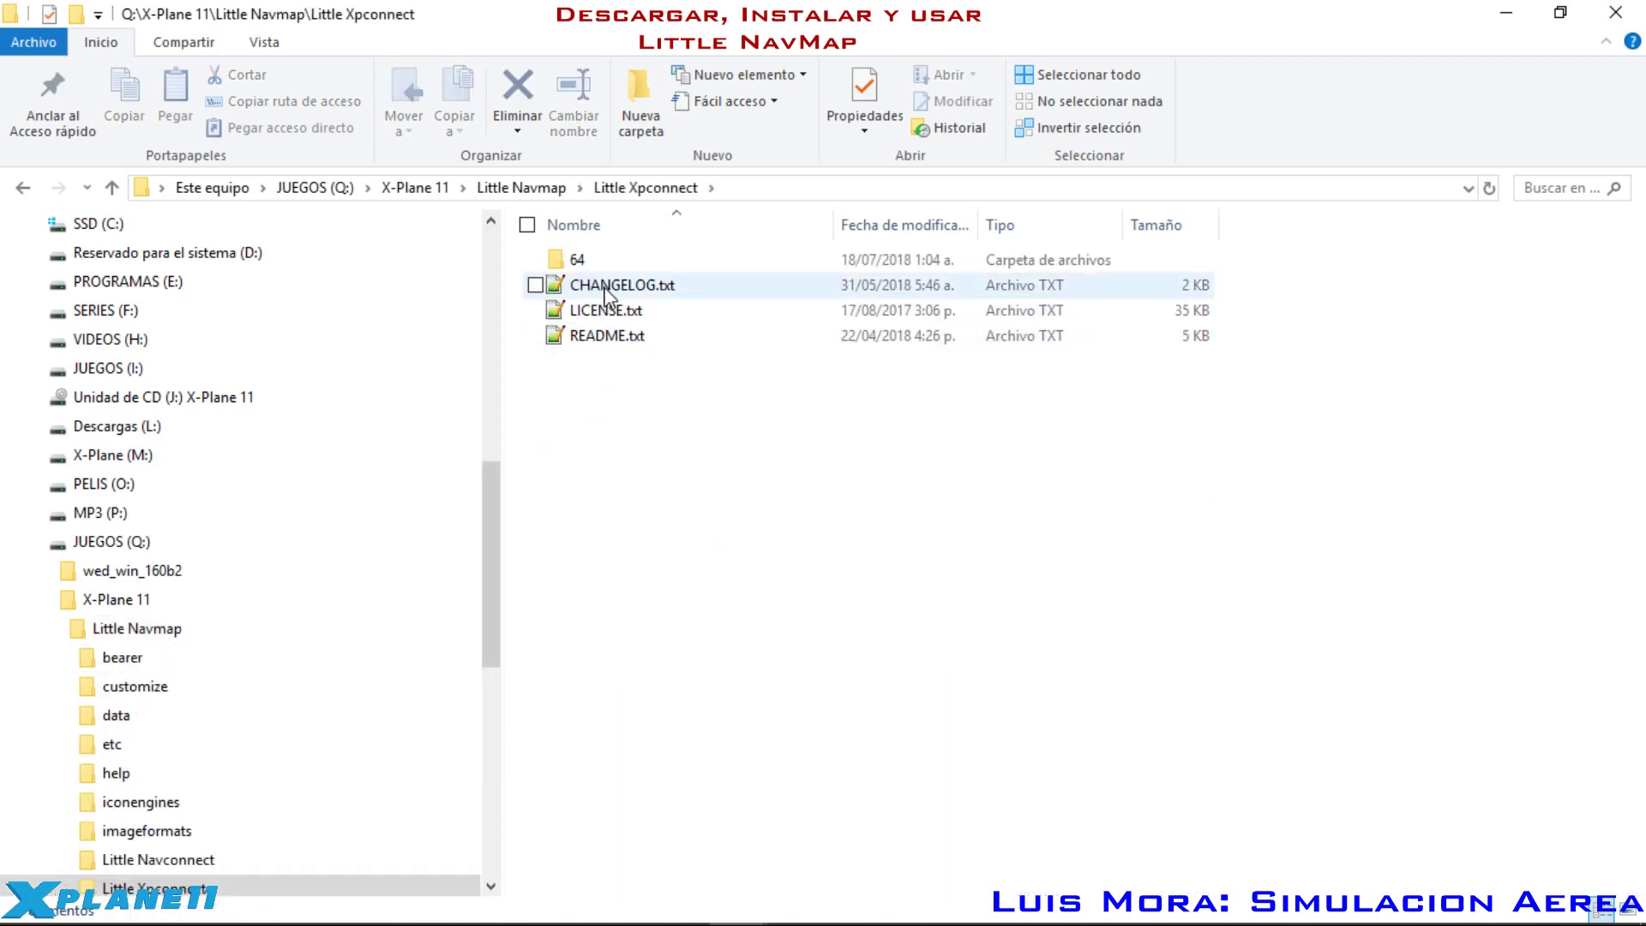
pyautogui.click(118, 635)
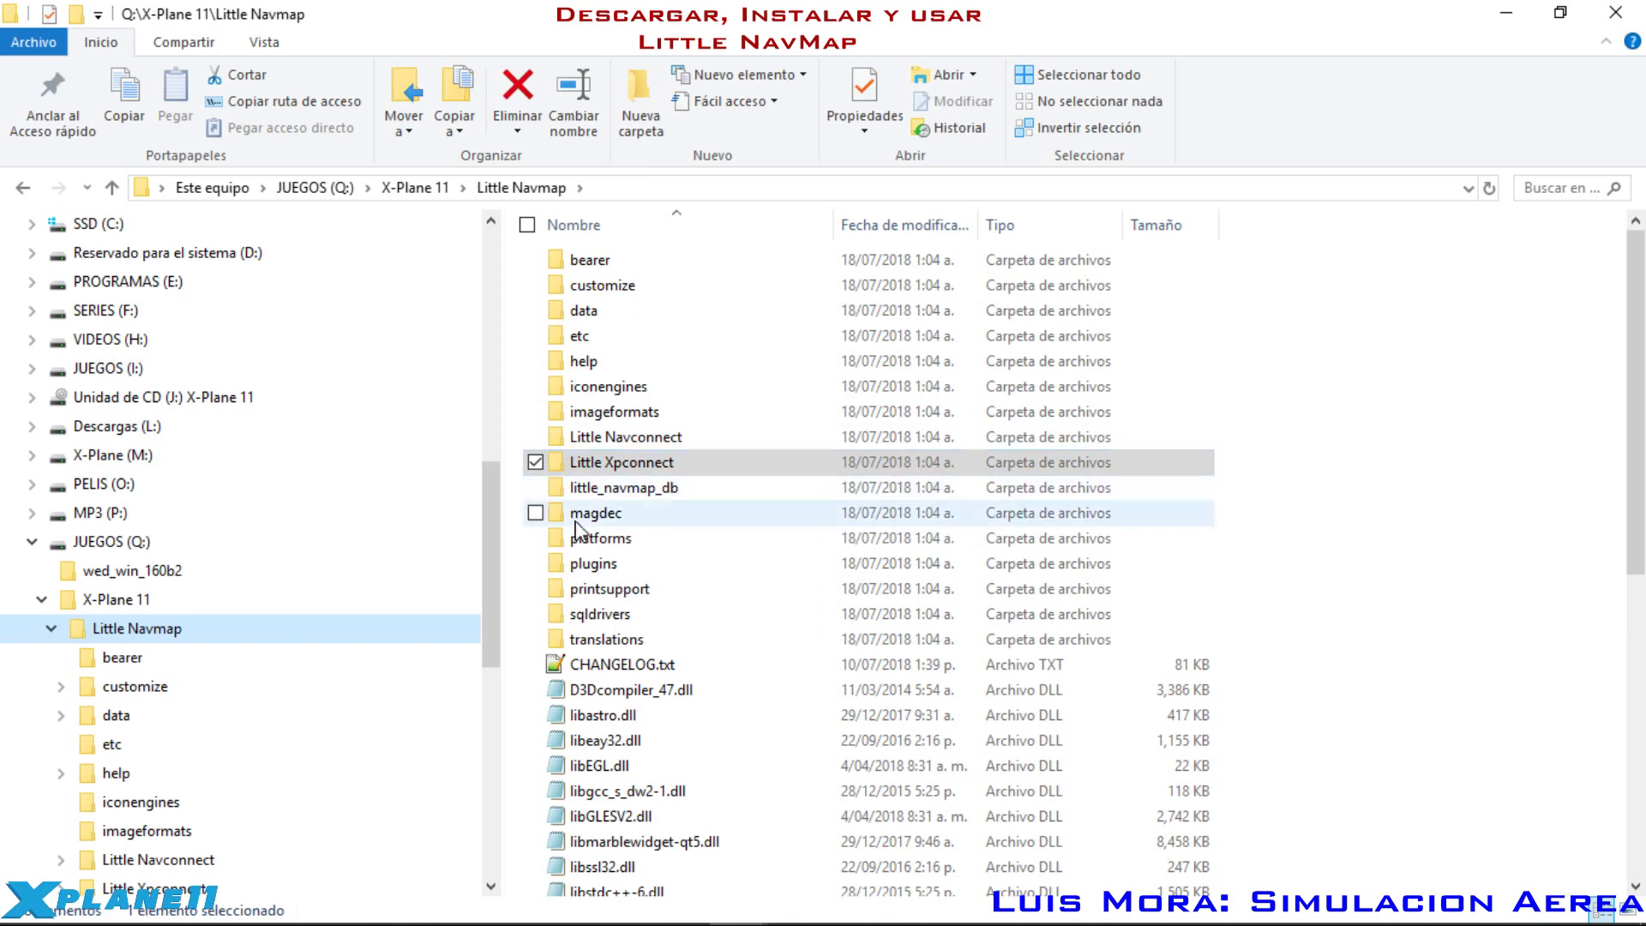
pyautogui.click(600, 439)
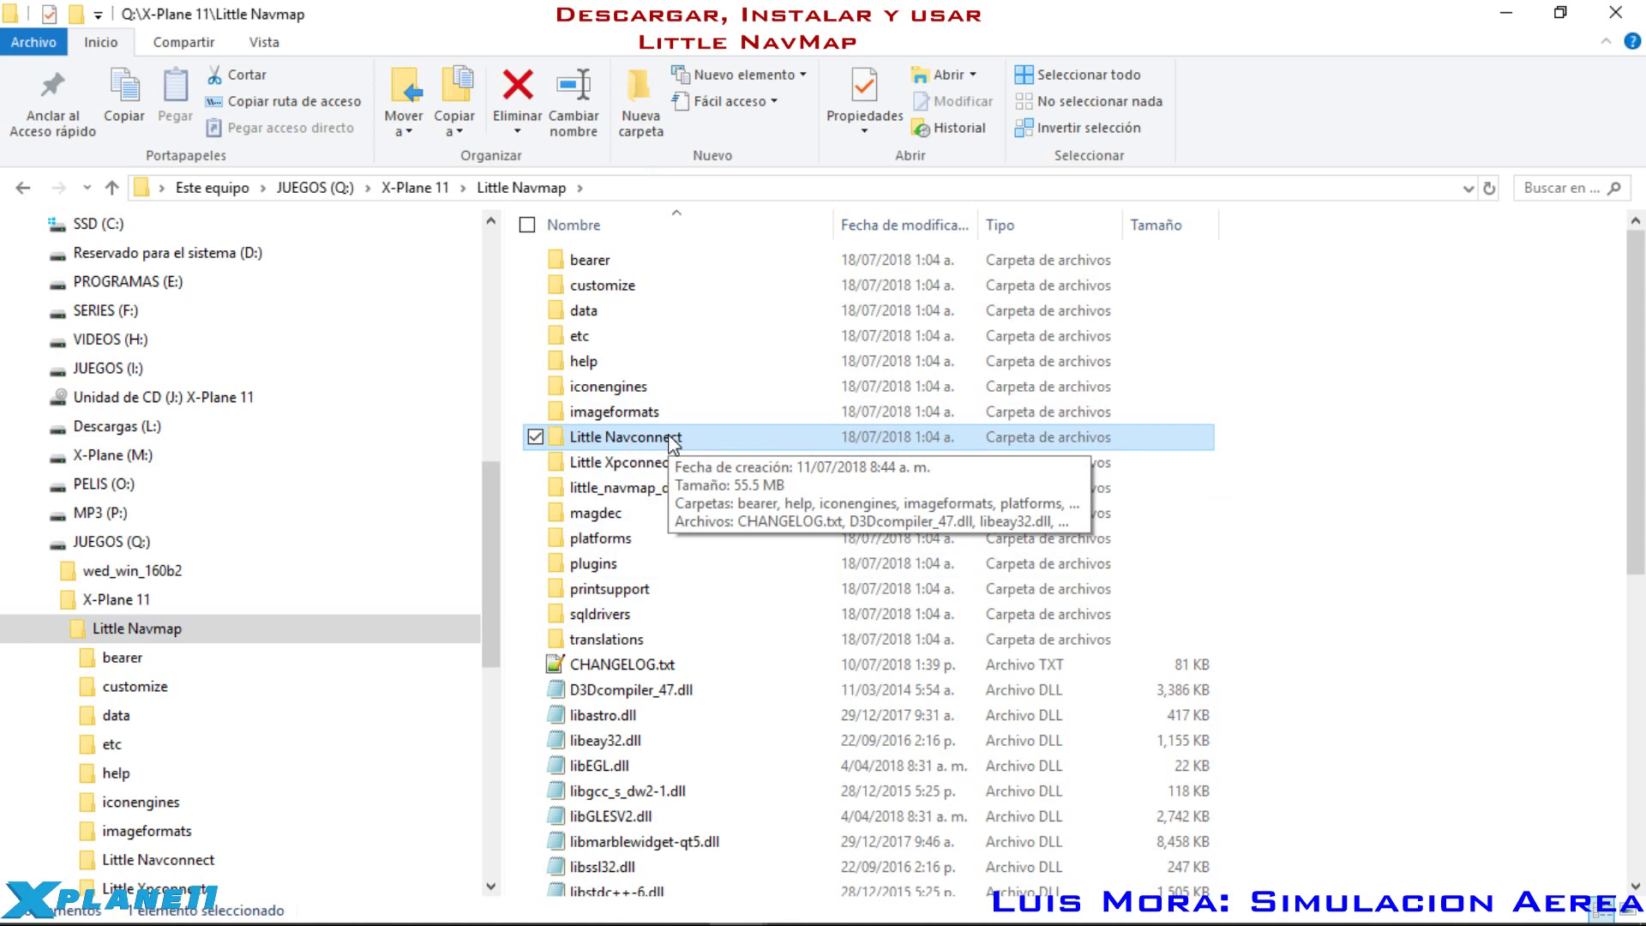
pyautogui.click(1437, 477)
pyautogui.click(594, 439)
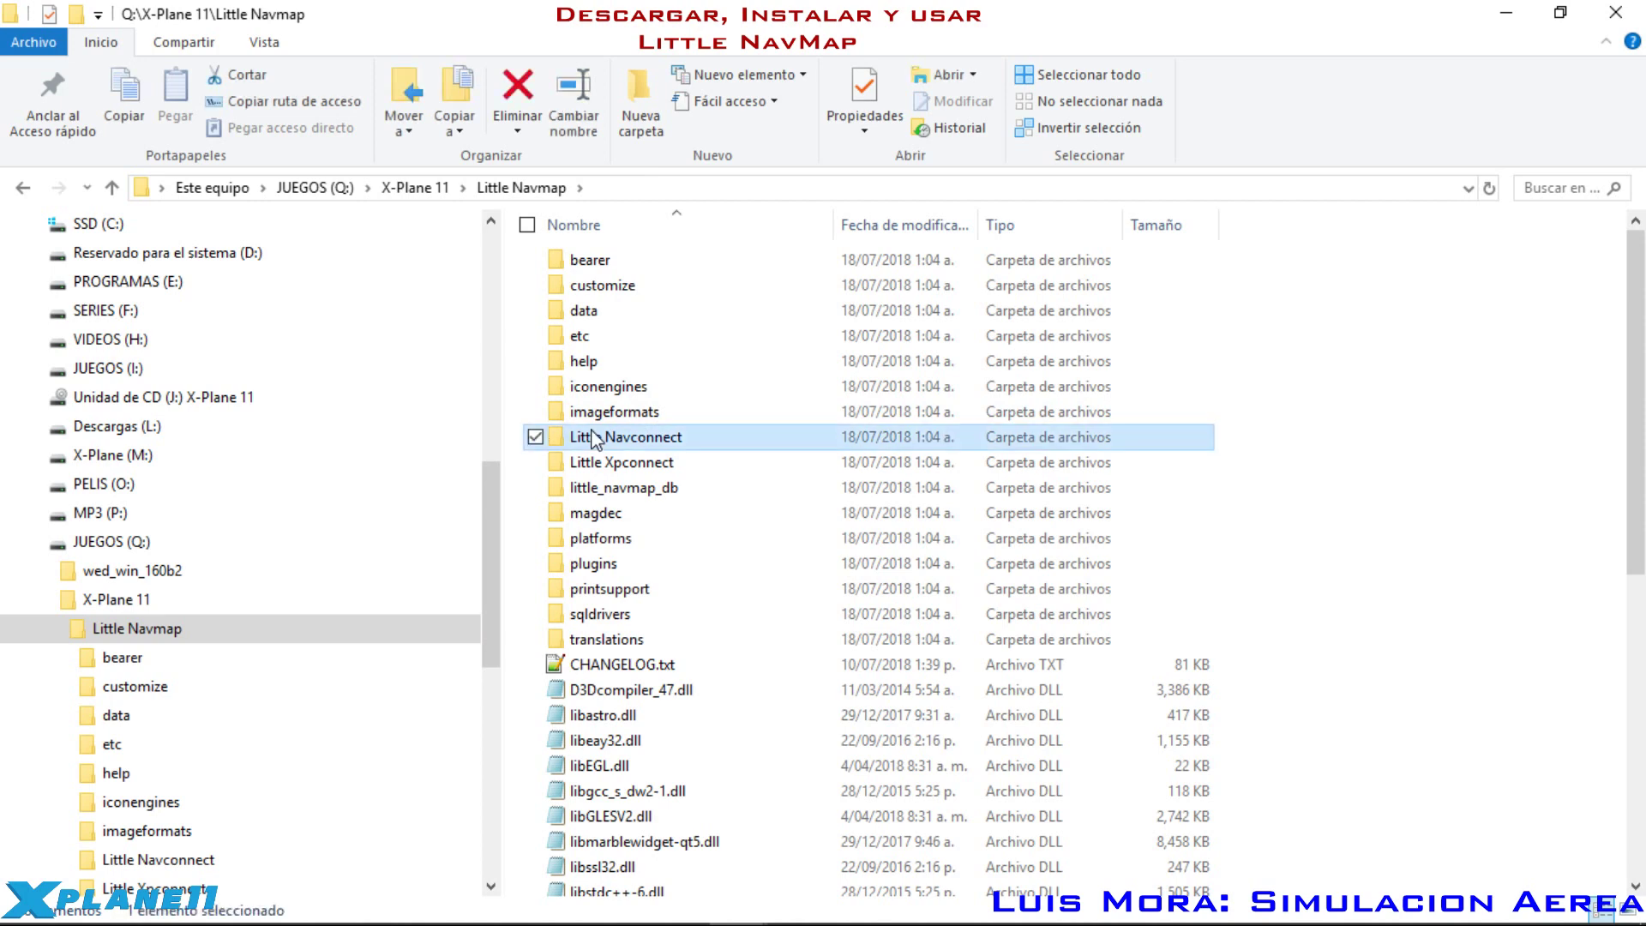
# Step: Open README.txt from the Little Navmap folder in Notepad++ and move its window higher on the screen
pyautogui.scroll(-4, 583, 540)
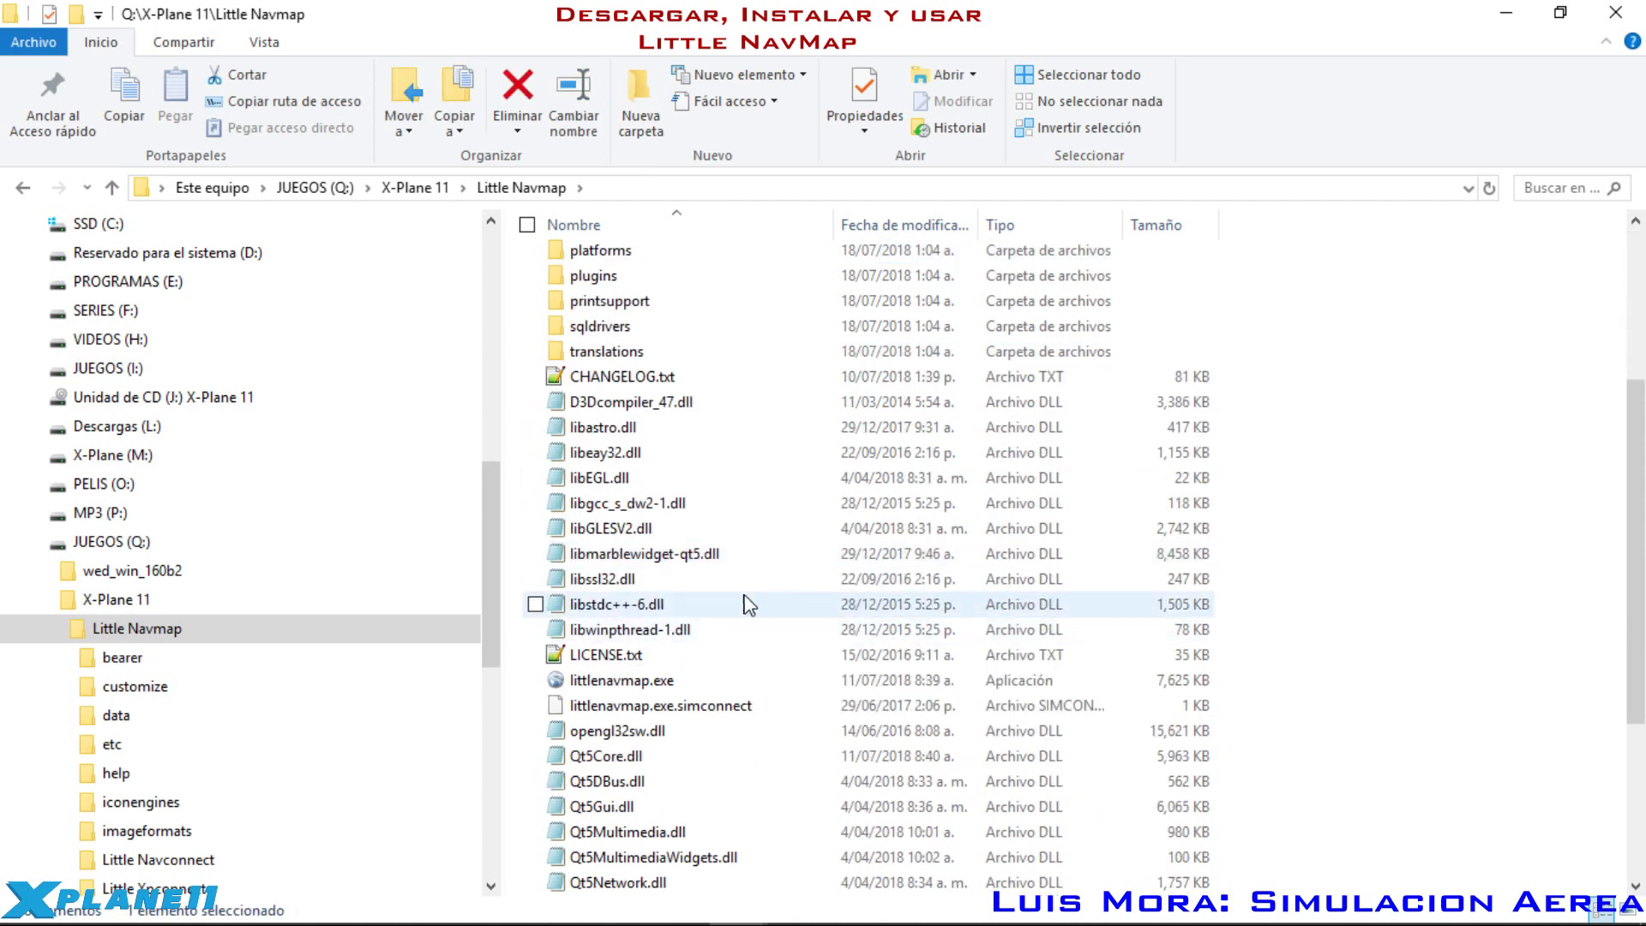
pyautogui.scroll(-2, 748, 604)
pyautogui.scroll(-2, 735, 540)
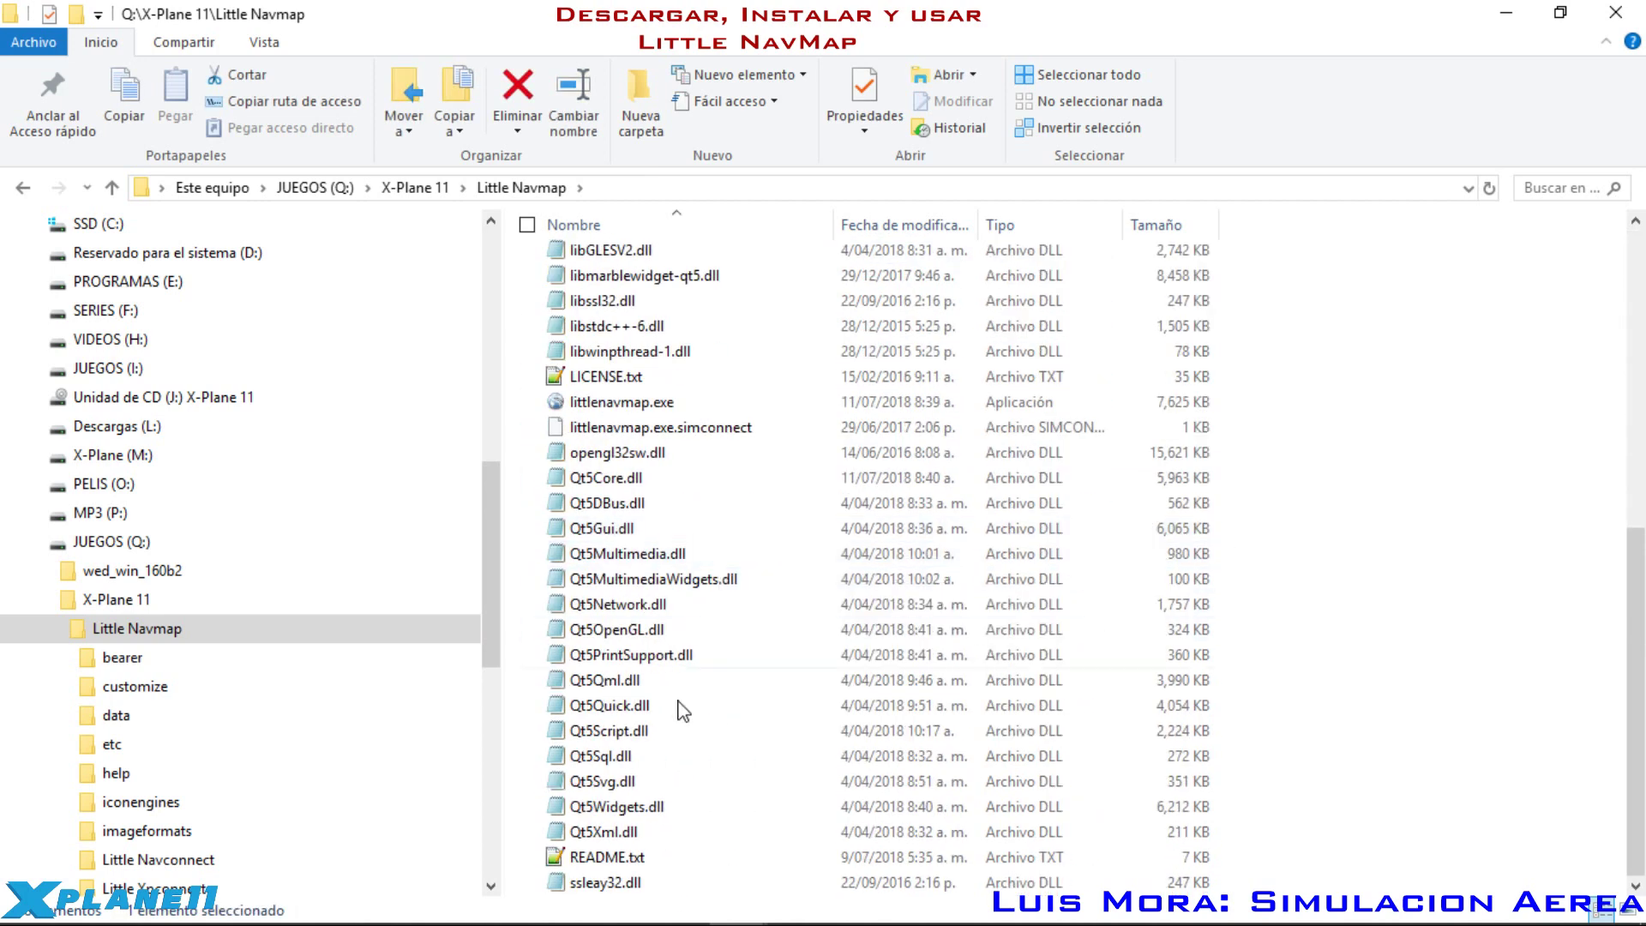
pyautogui.doubleClick(604, 858)
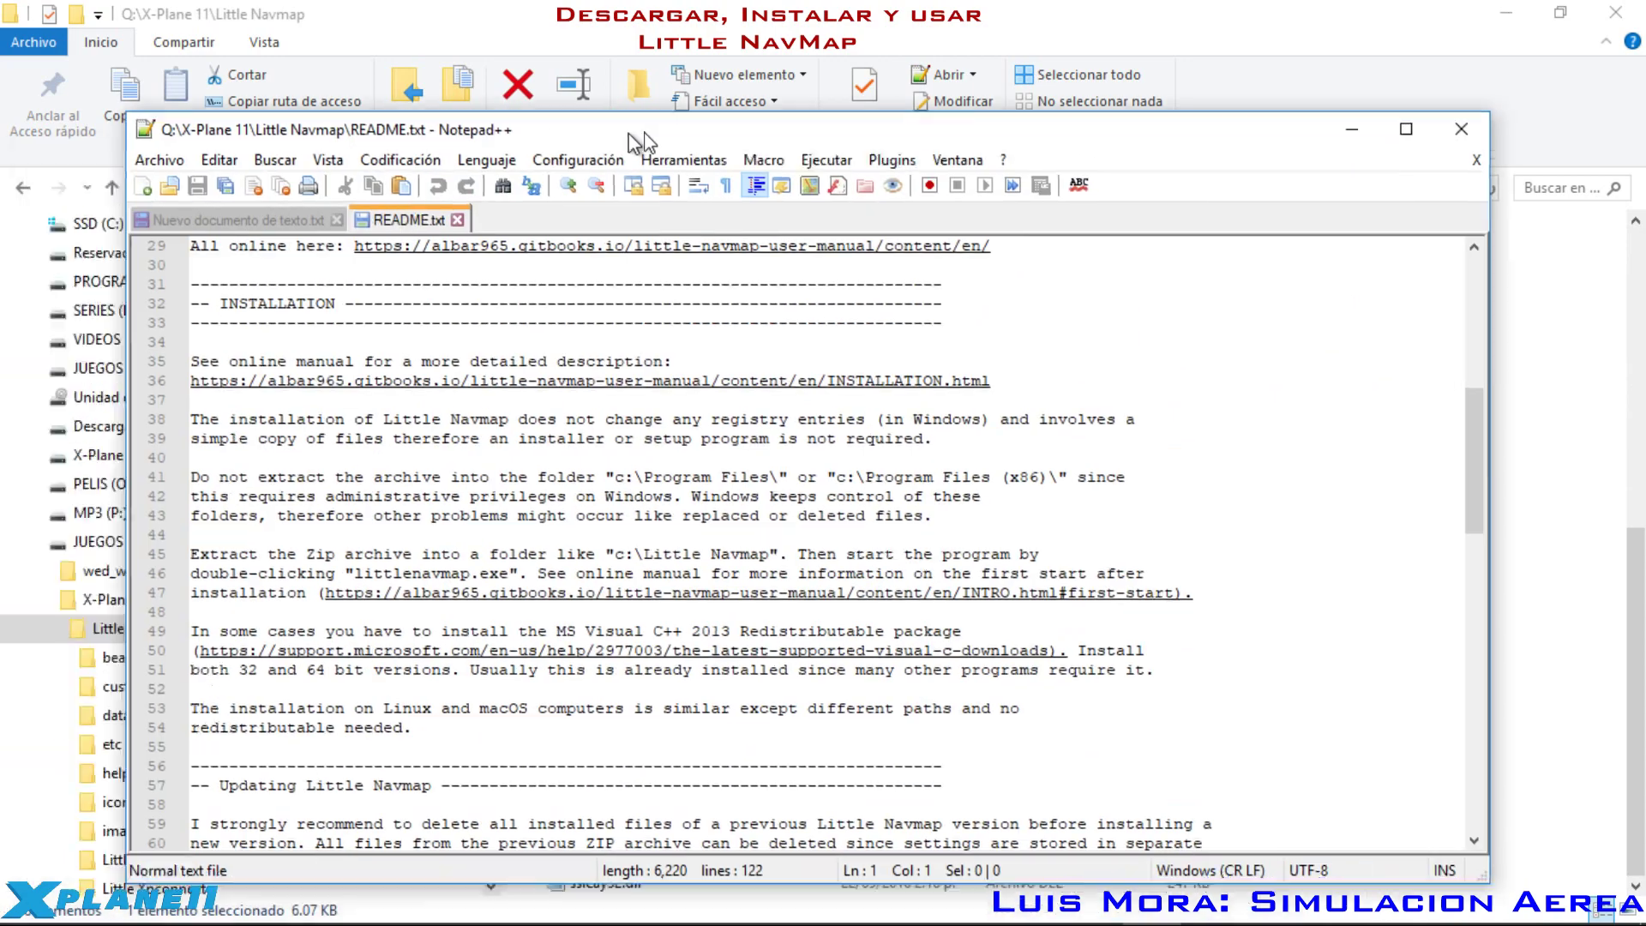
pyautogui.moveTo(630, 134); pyautogui.dragTo(641, 75)
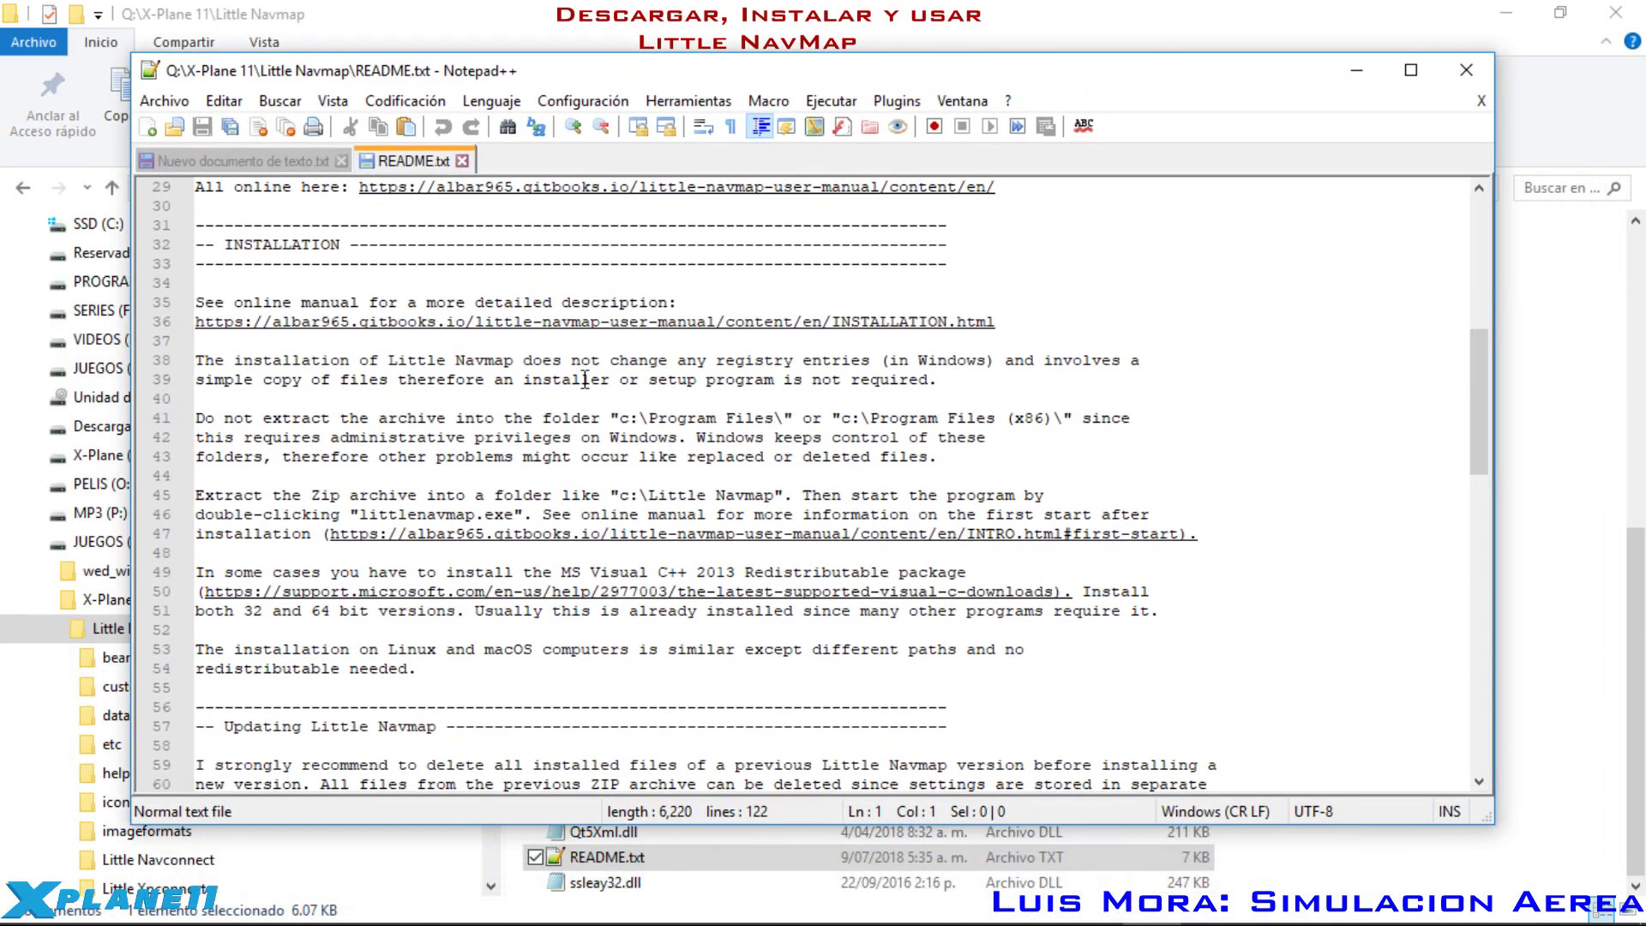
# Step: Read the README's sections on updating, X-Plane 11 and the other included programs, close the file and minimize Notepad++
pyautogui.scroll(-1, 688, 470)
pyautogui.scroll(-4, 688, 470)
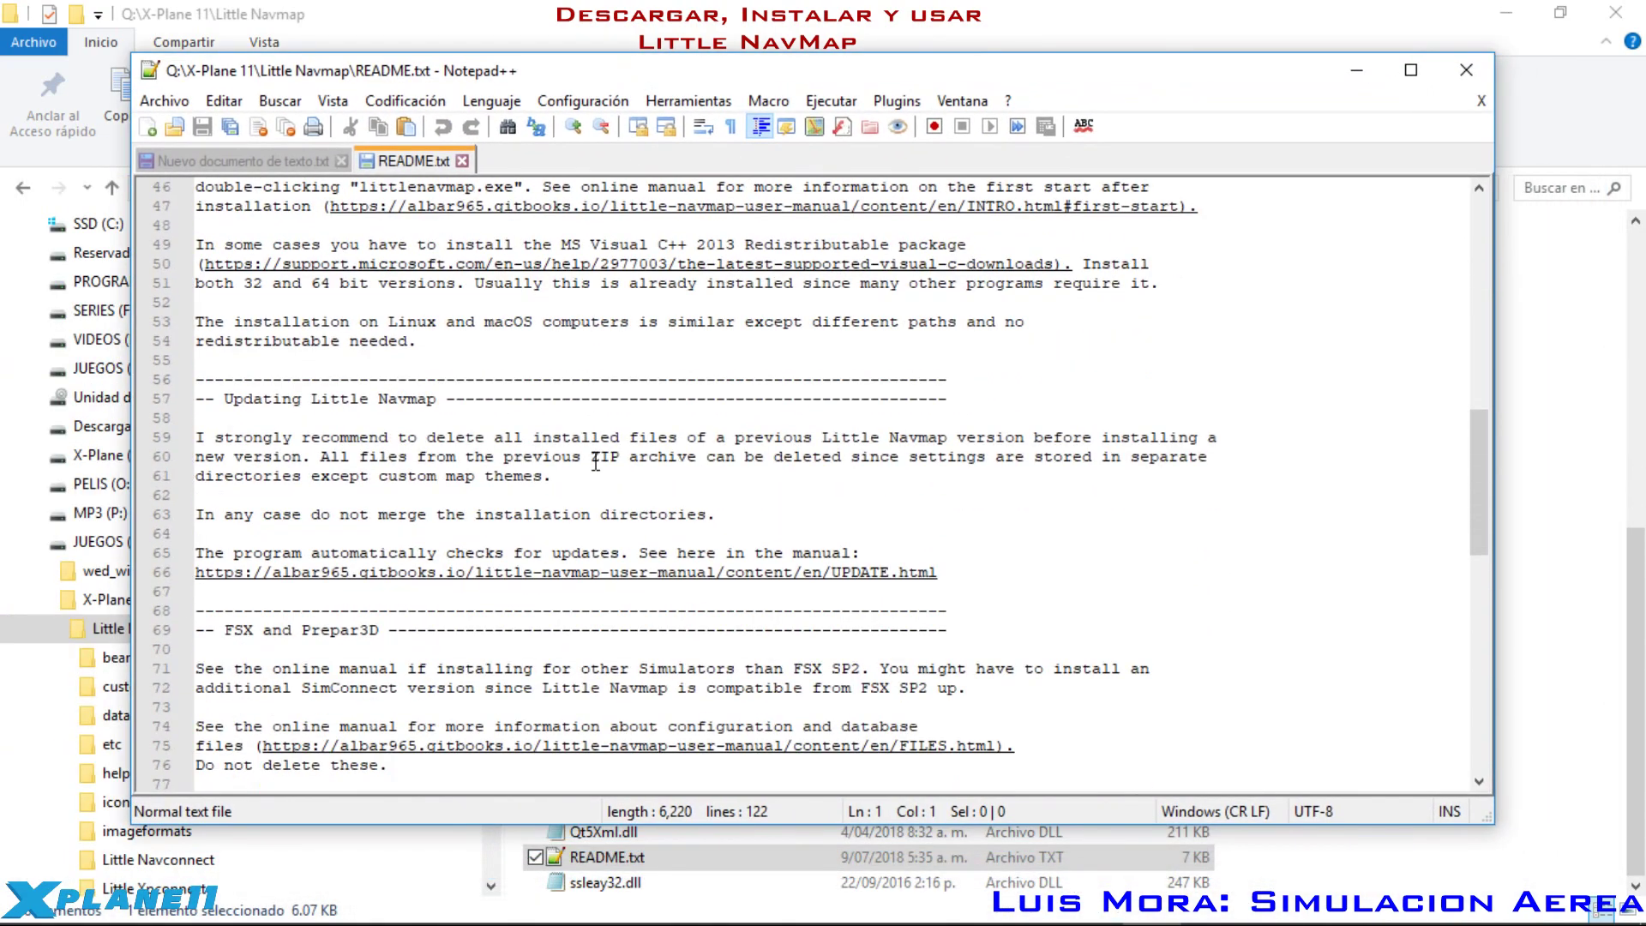
pyautogui.scroll(-1, 595, 463)
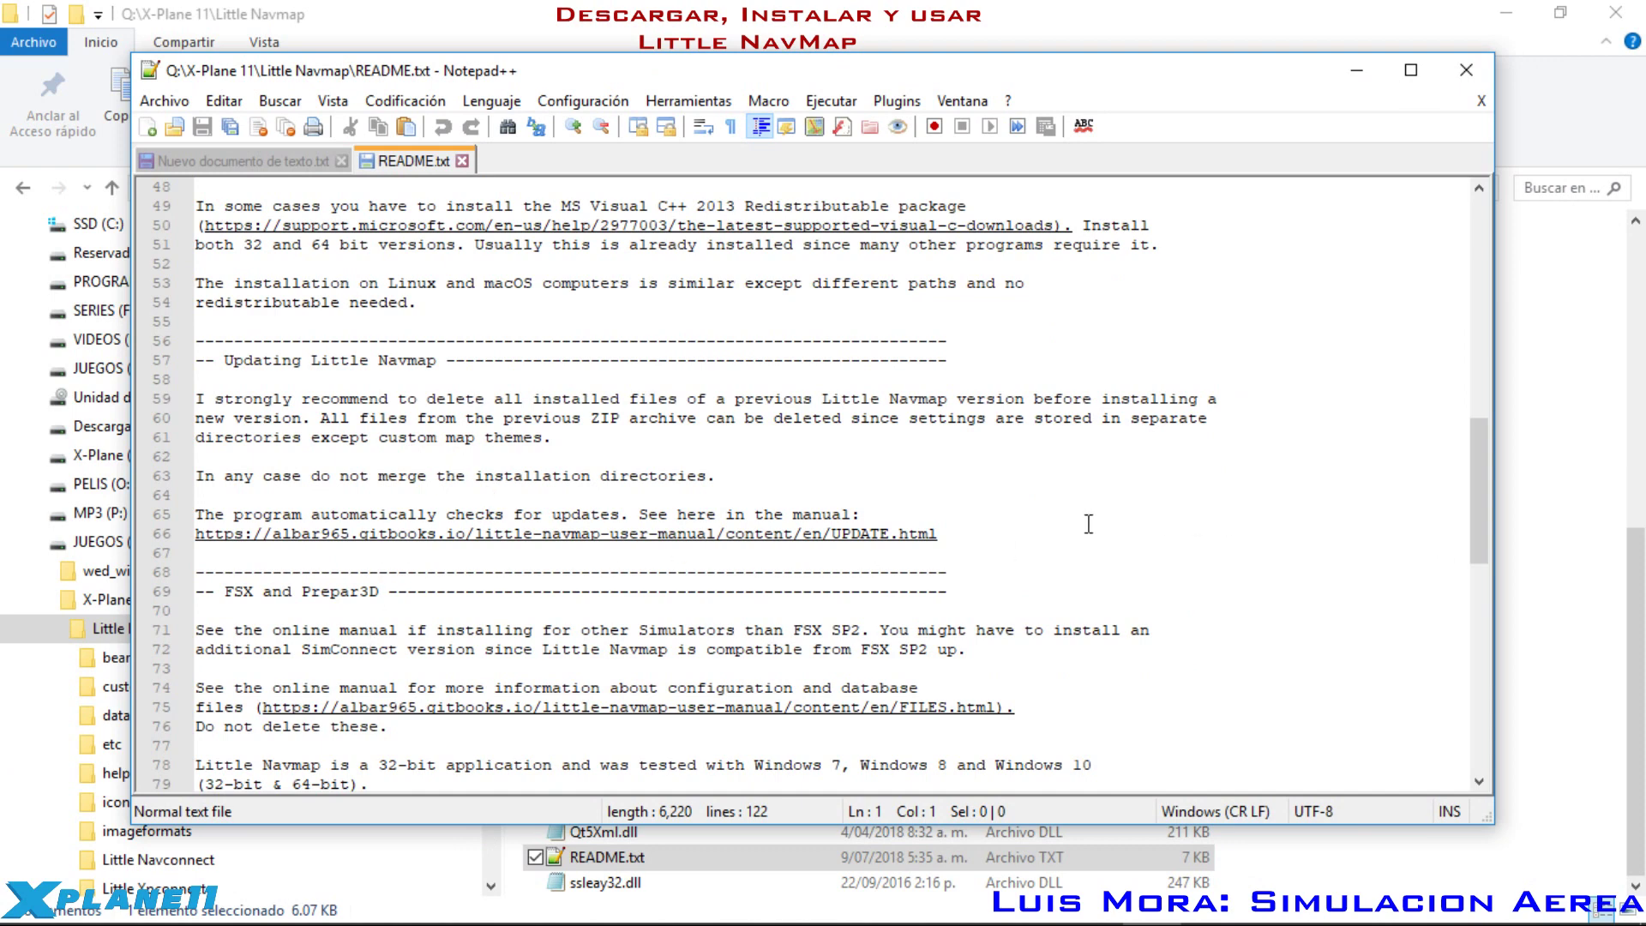
pyautogui.scroll(-3, 257, 592)
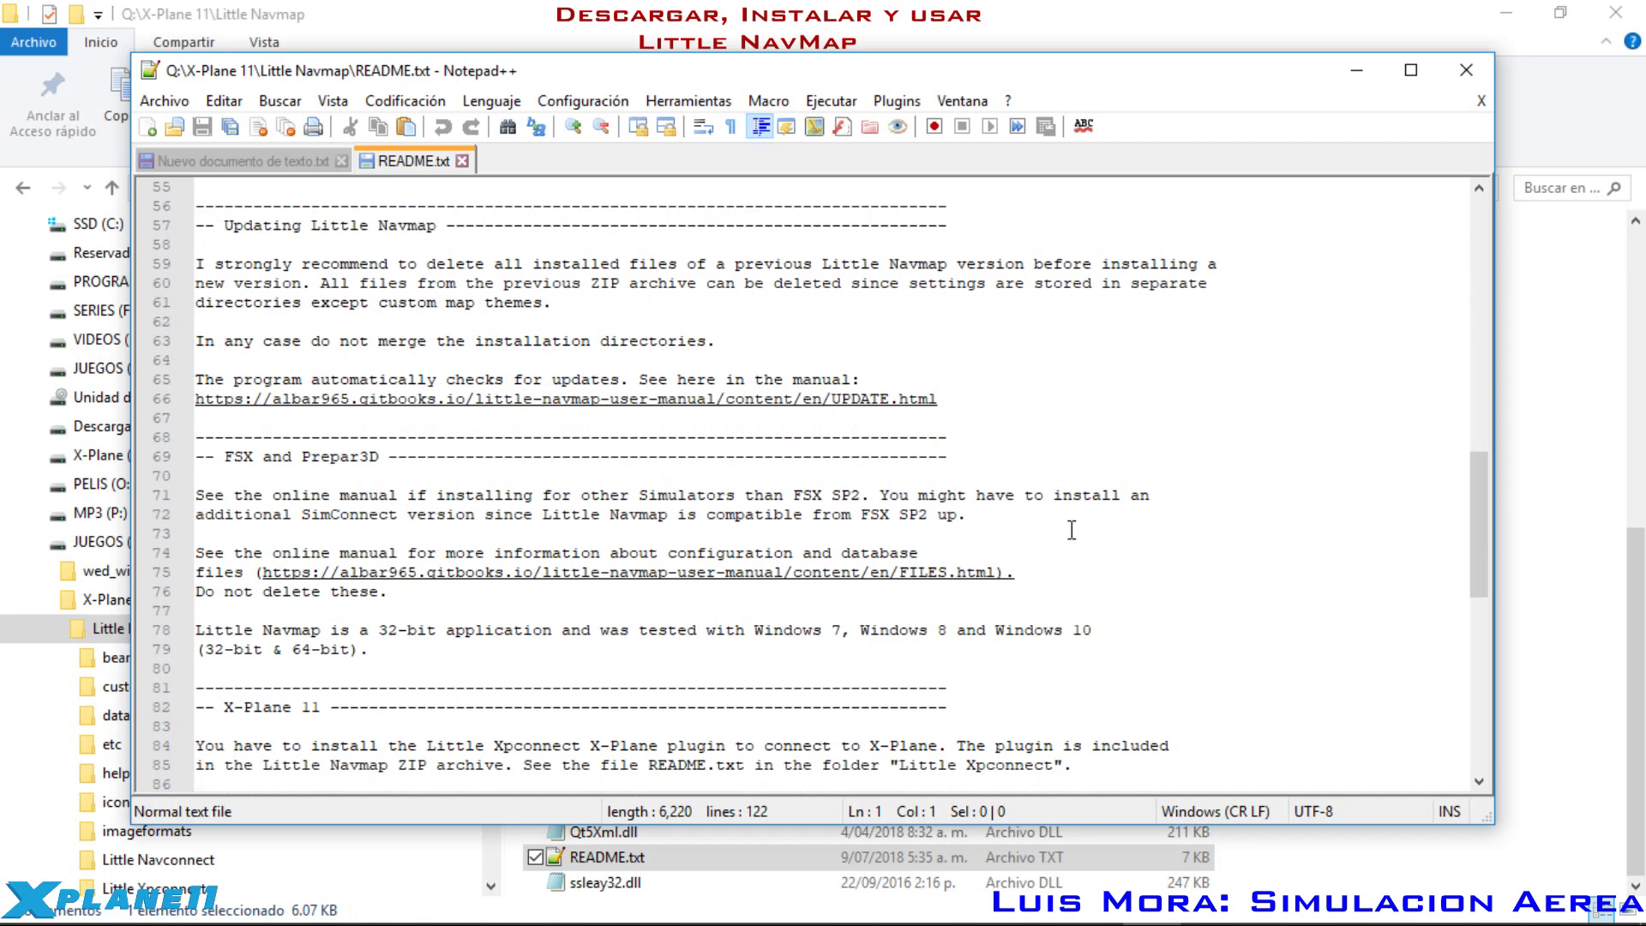
pyautogui.scroll(-4, 341, 508)
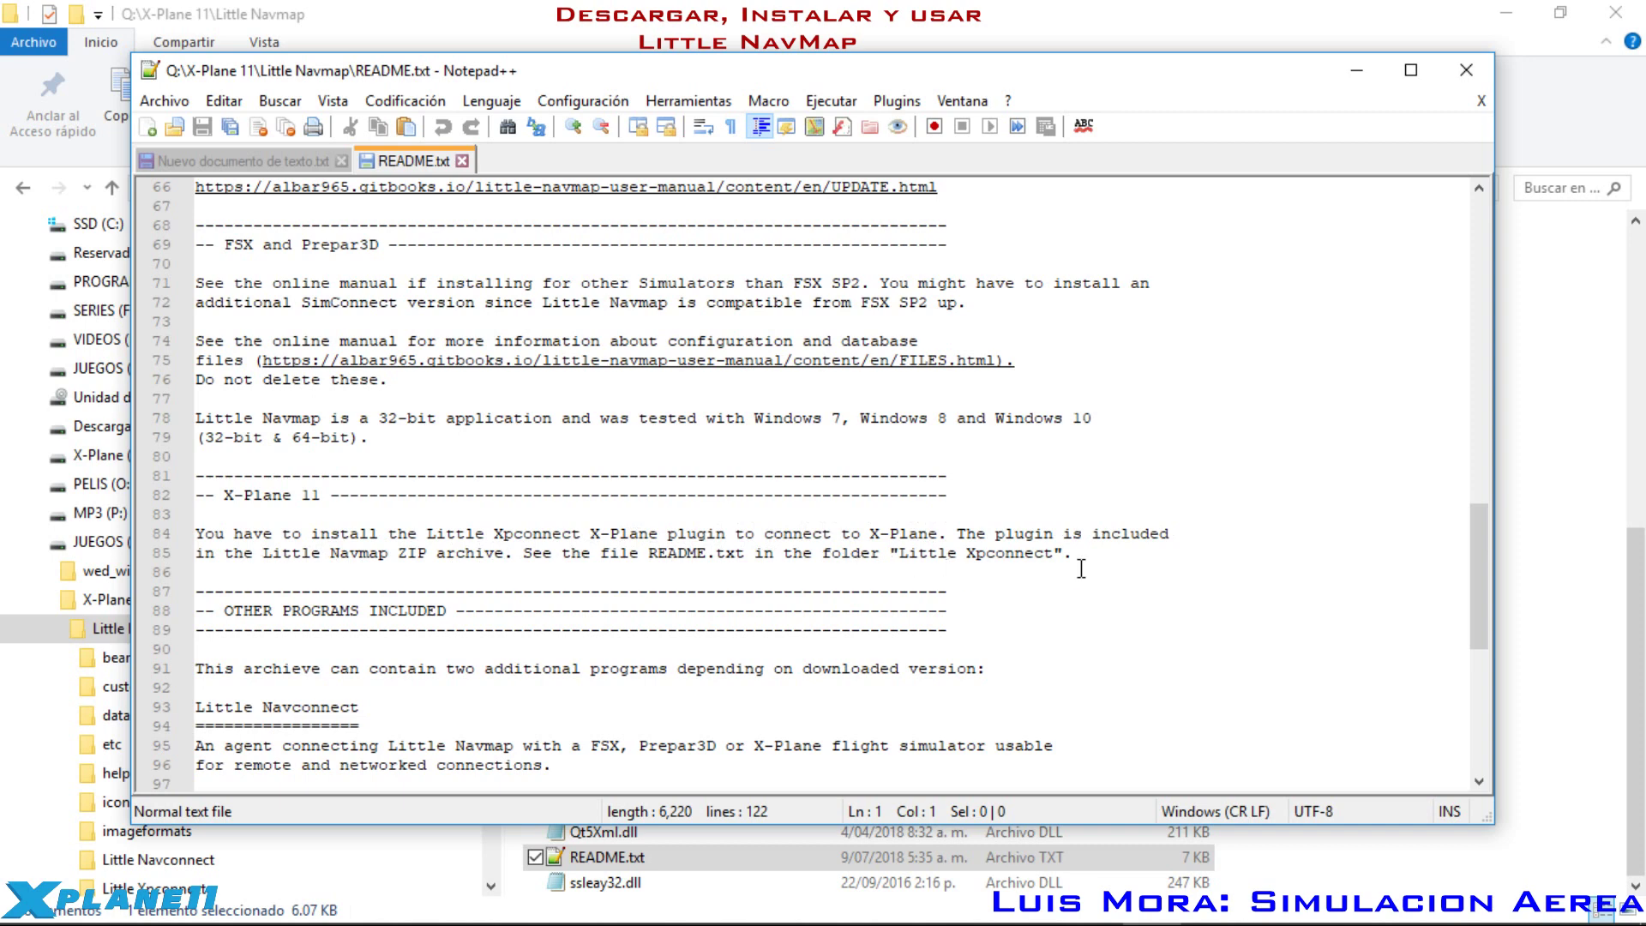
pyautogui.scroll(-3, 1081, 568)
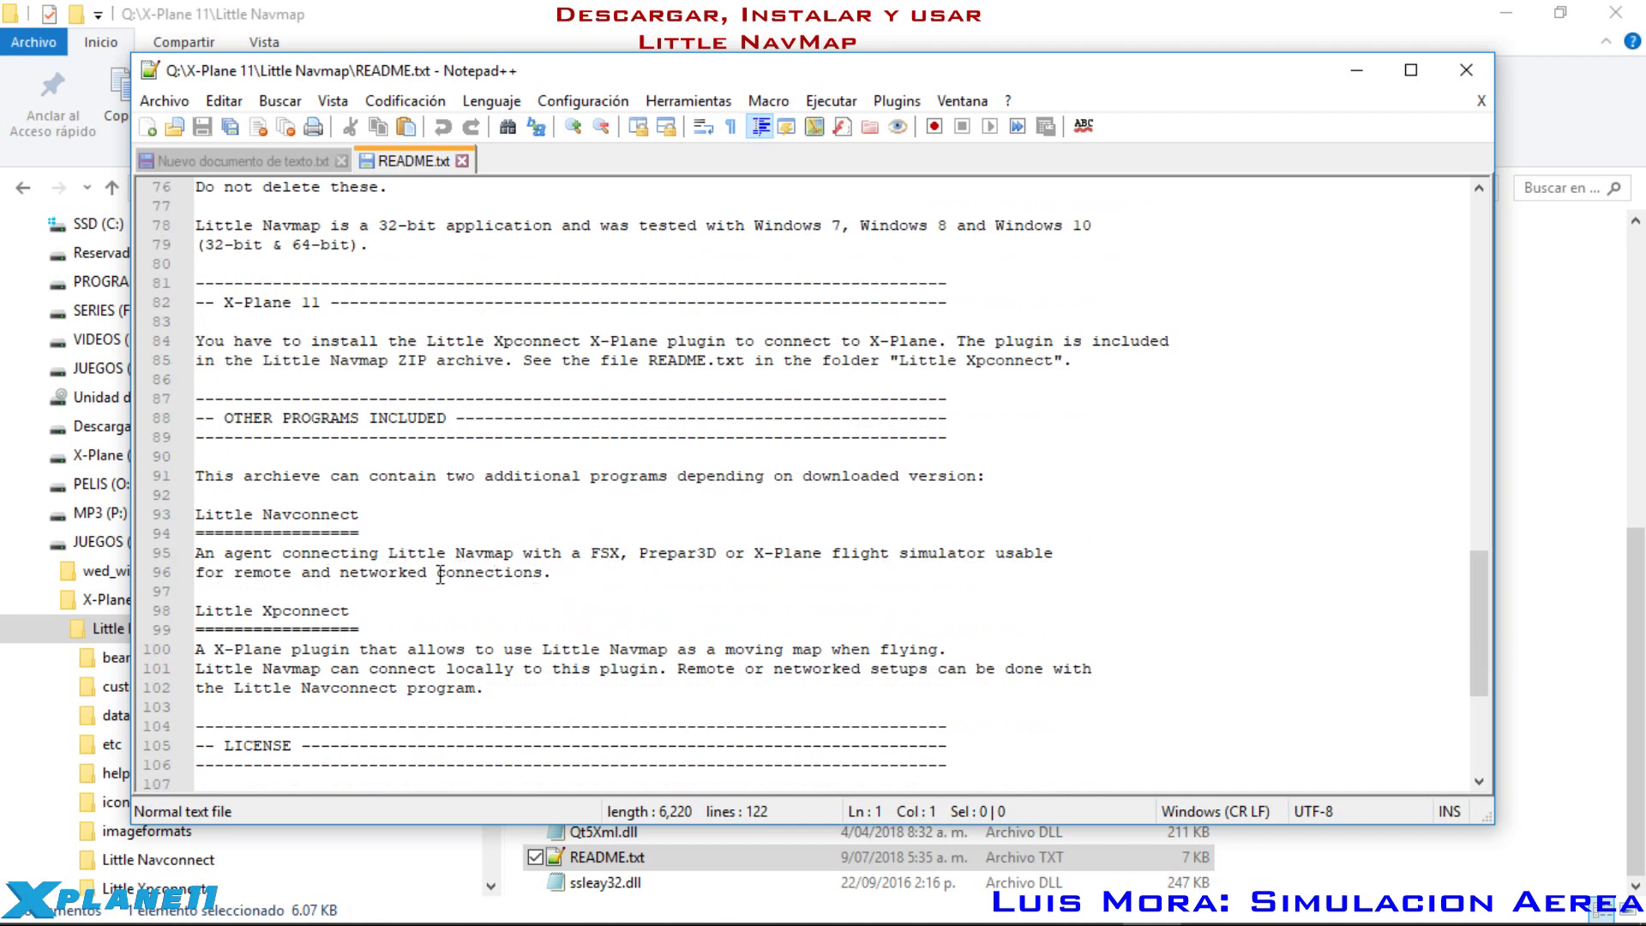
pyautogui.scroll(-1, 463, 535)
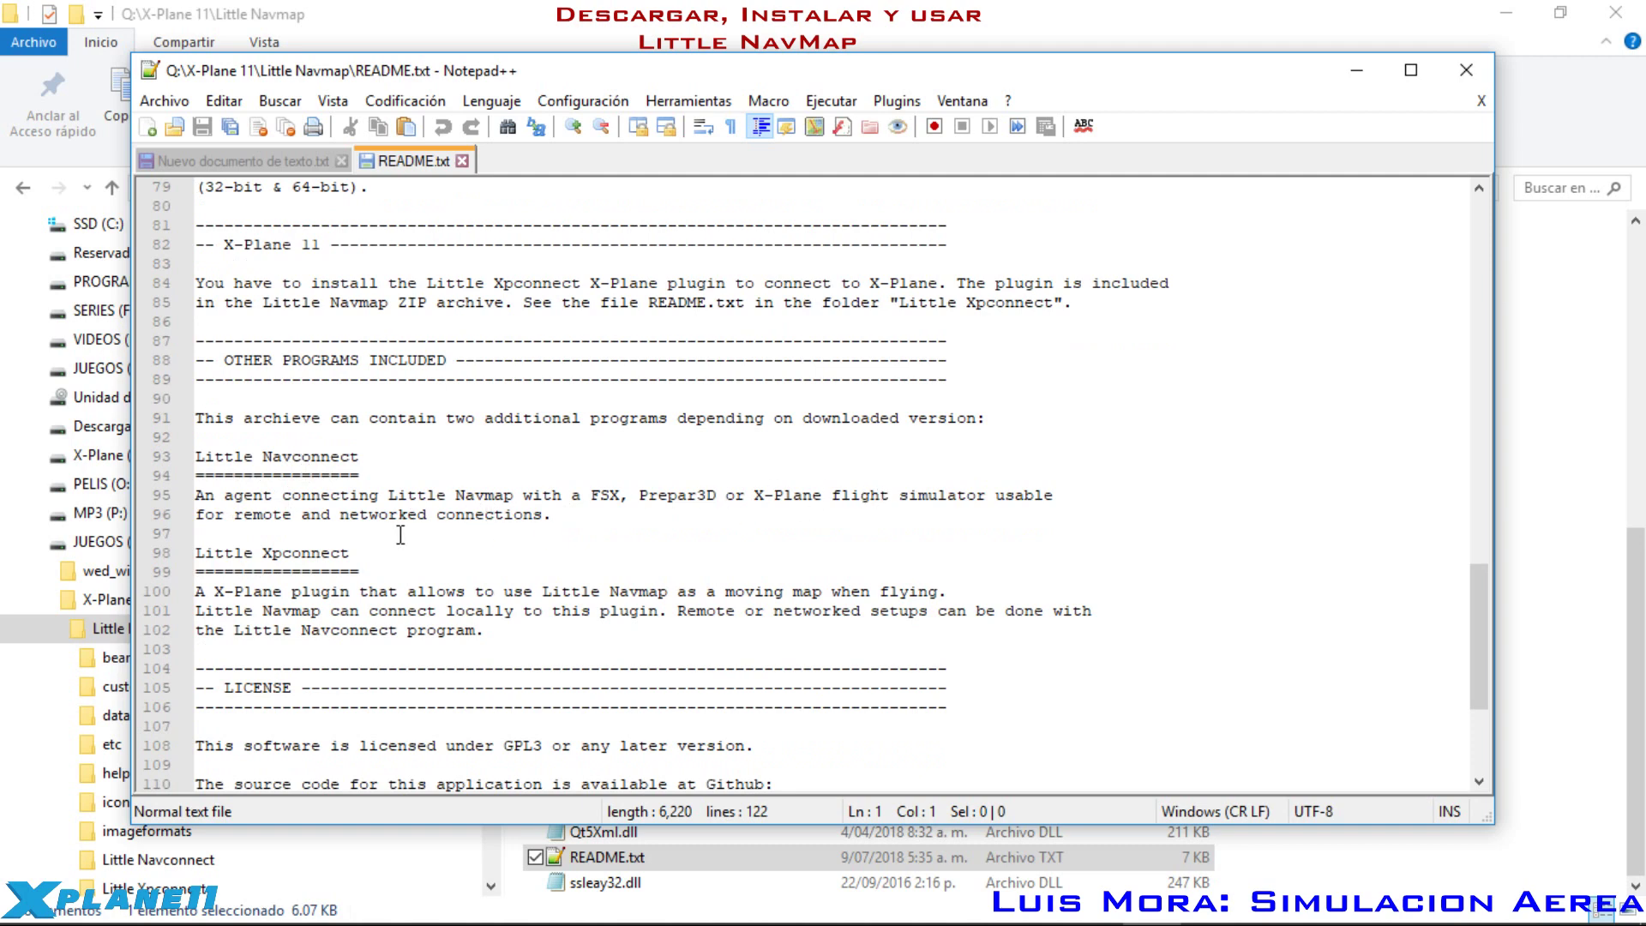
pyautogui.scroll(-1, 424, 520)
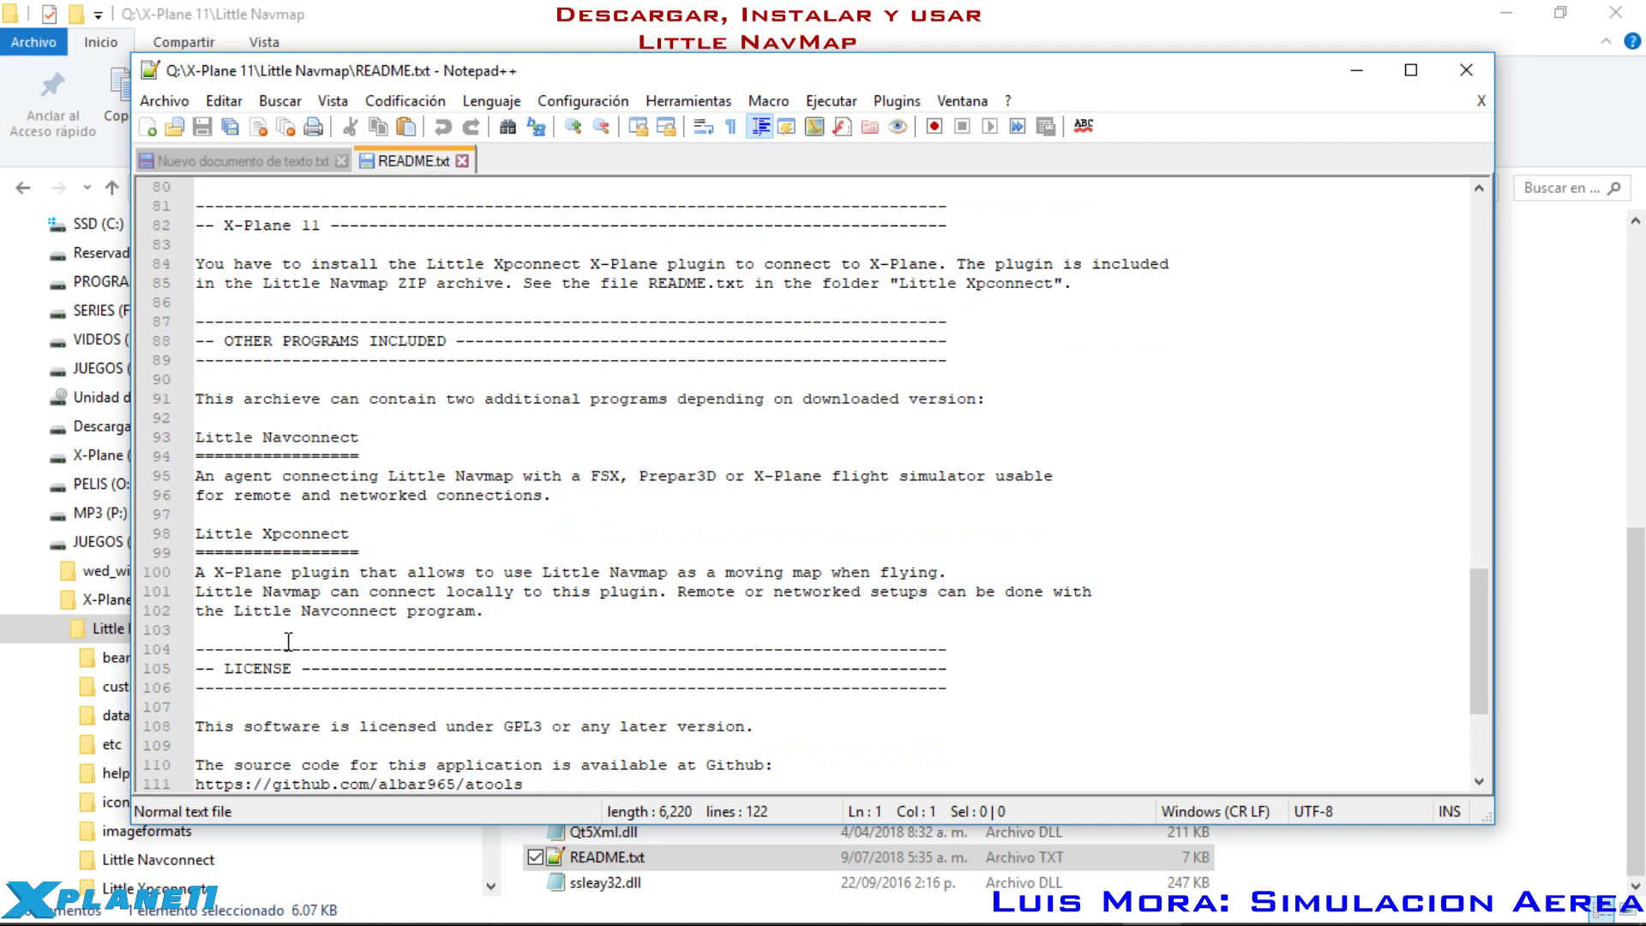
pyautogui.scroll(-1, 607, 587)
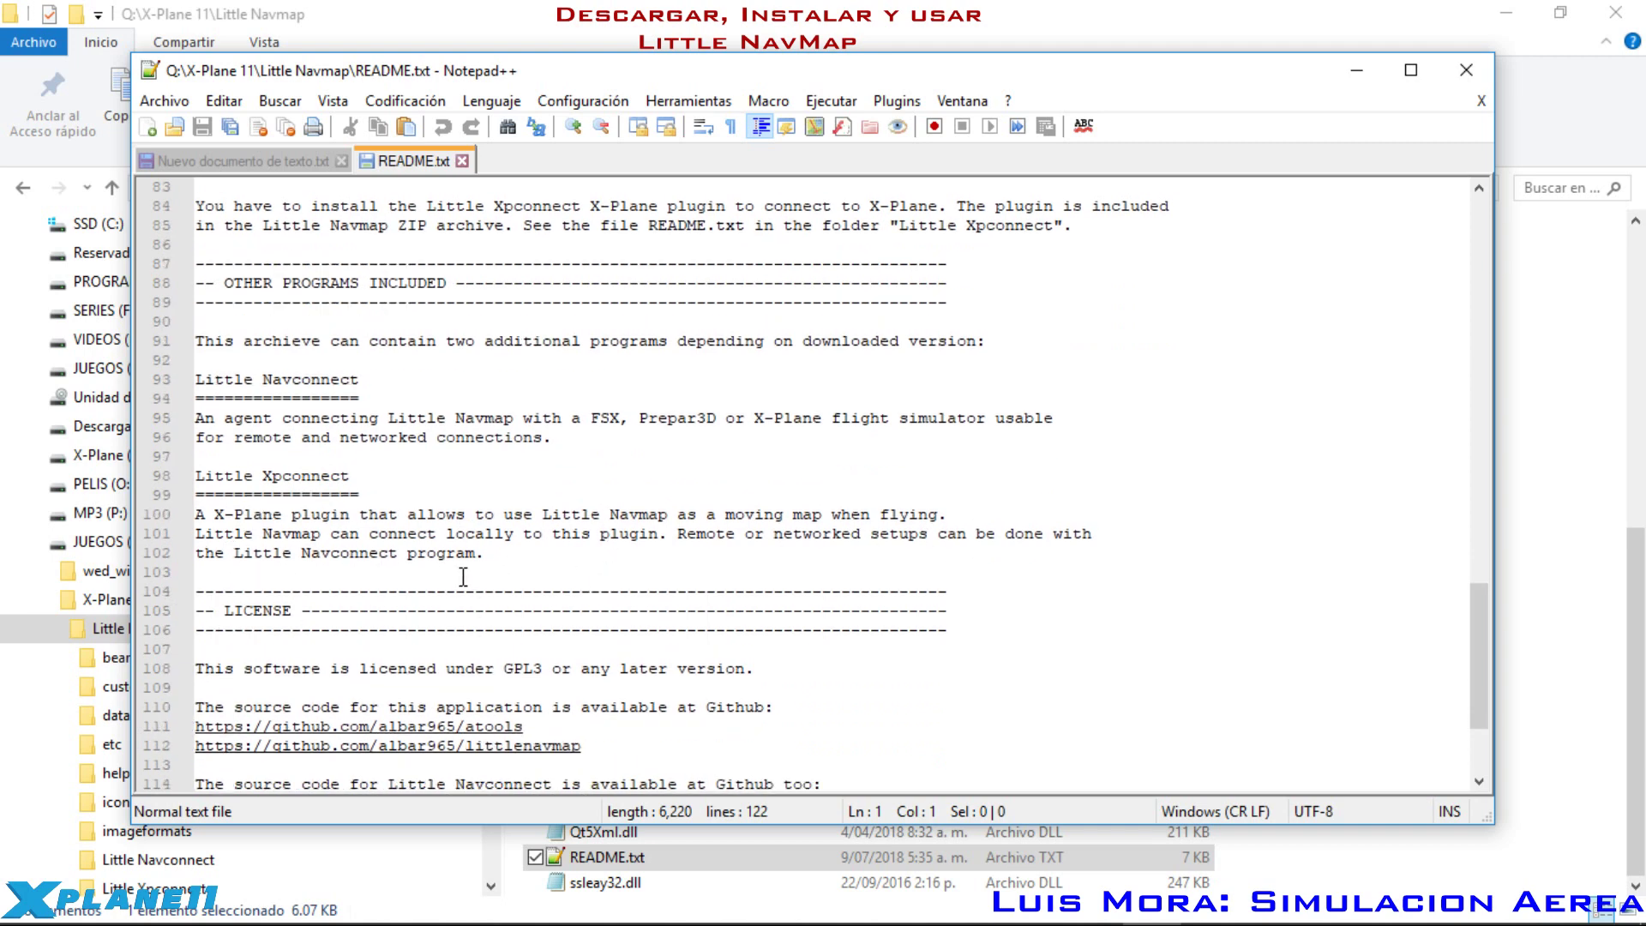
pyautogui.scroll(1, 463, 574)
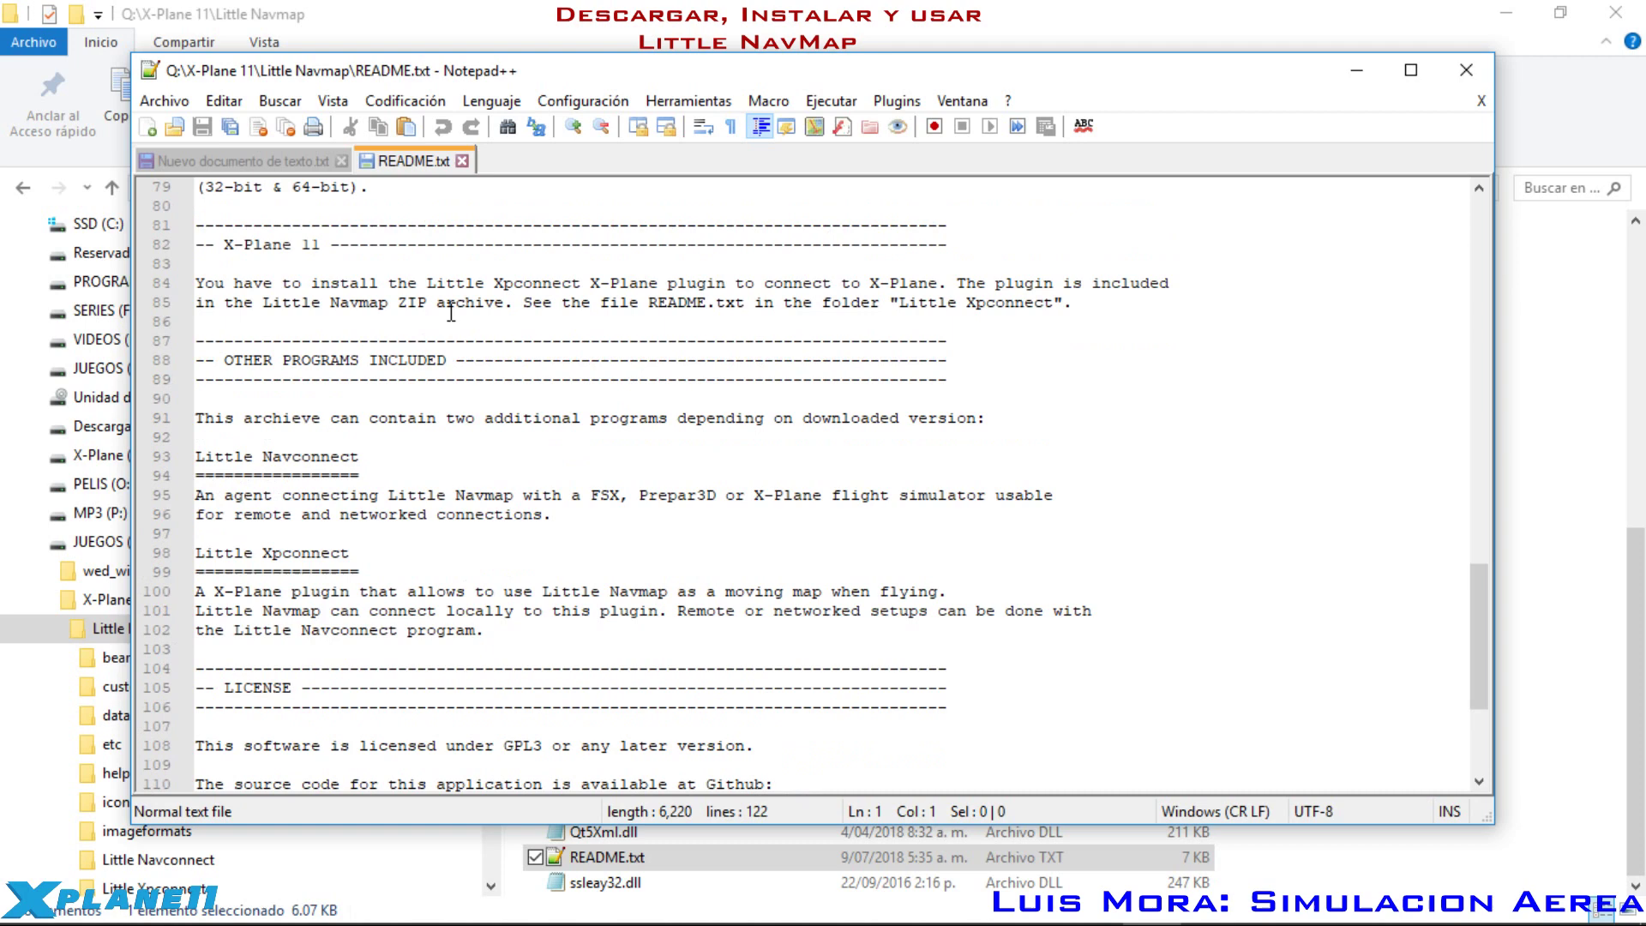
pyautogui.click(462, 161)
pyautogui.click(1357, 77)
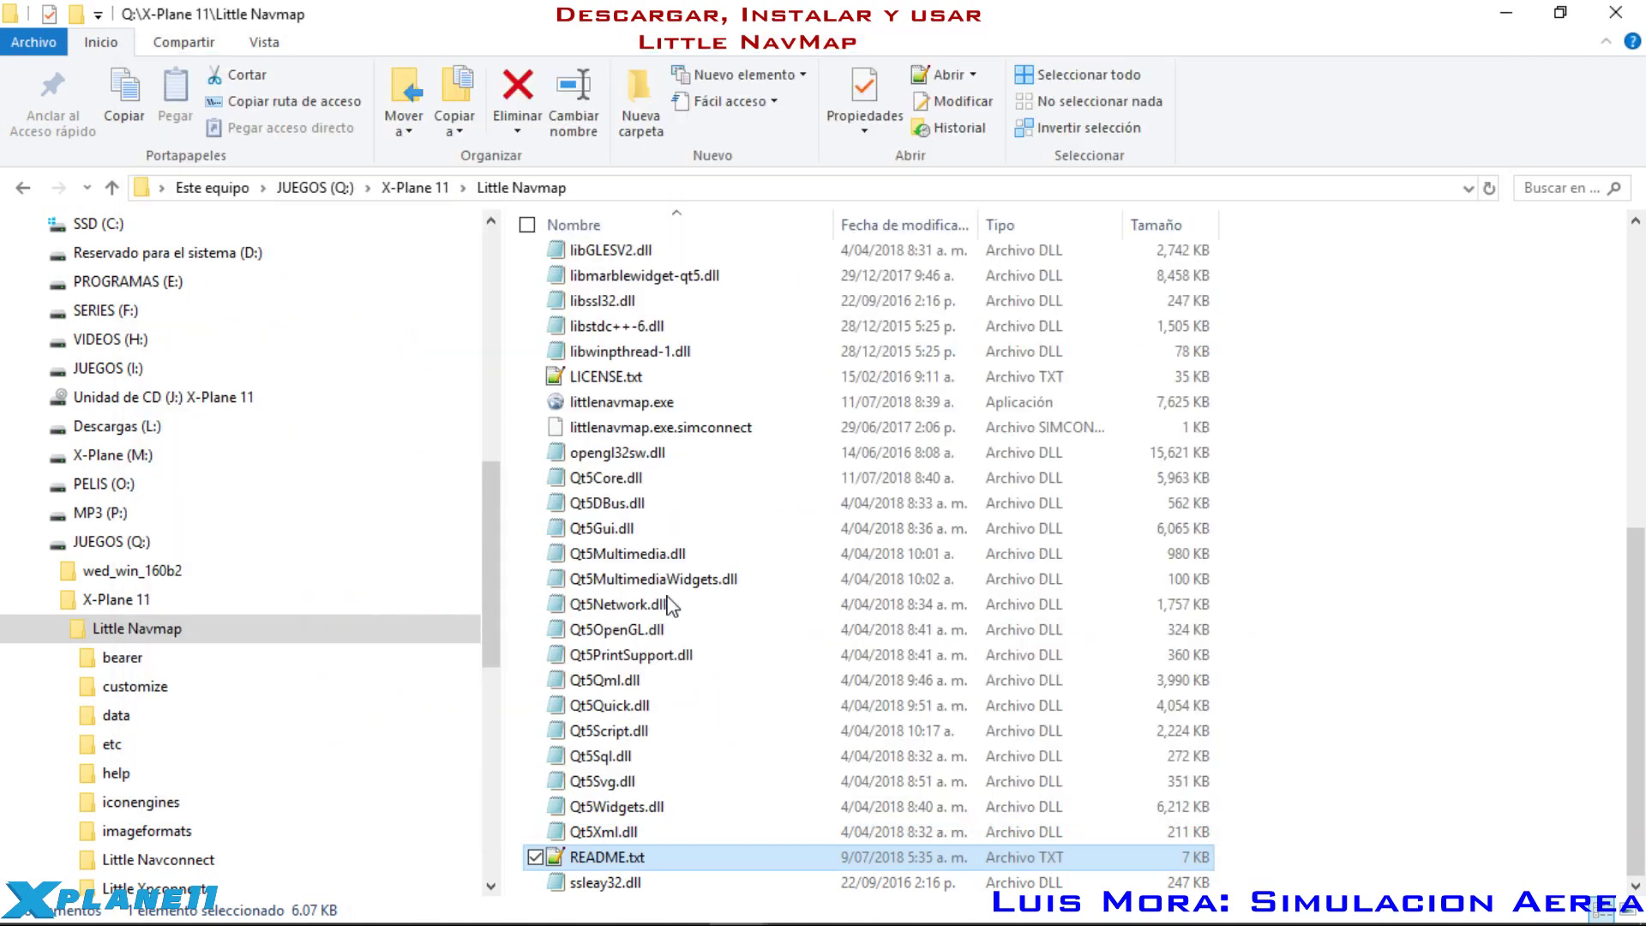
# Step: Open README.txt from the Little Navconnect subfolder of Little Navmap
pyautogui.scroll(7, 1115, 729)
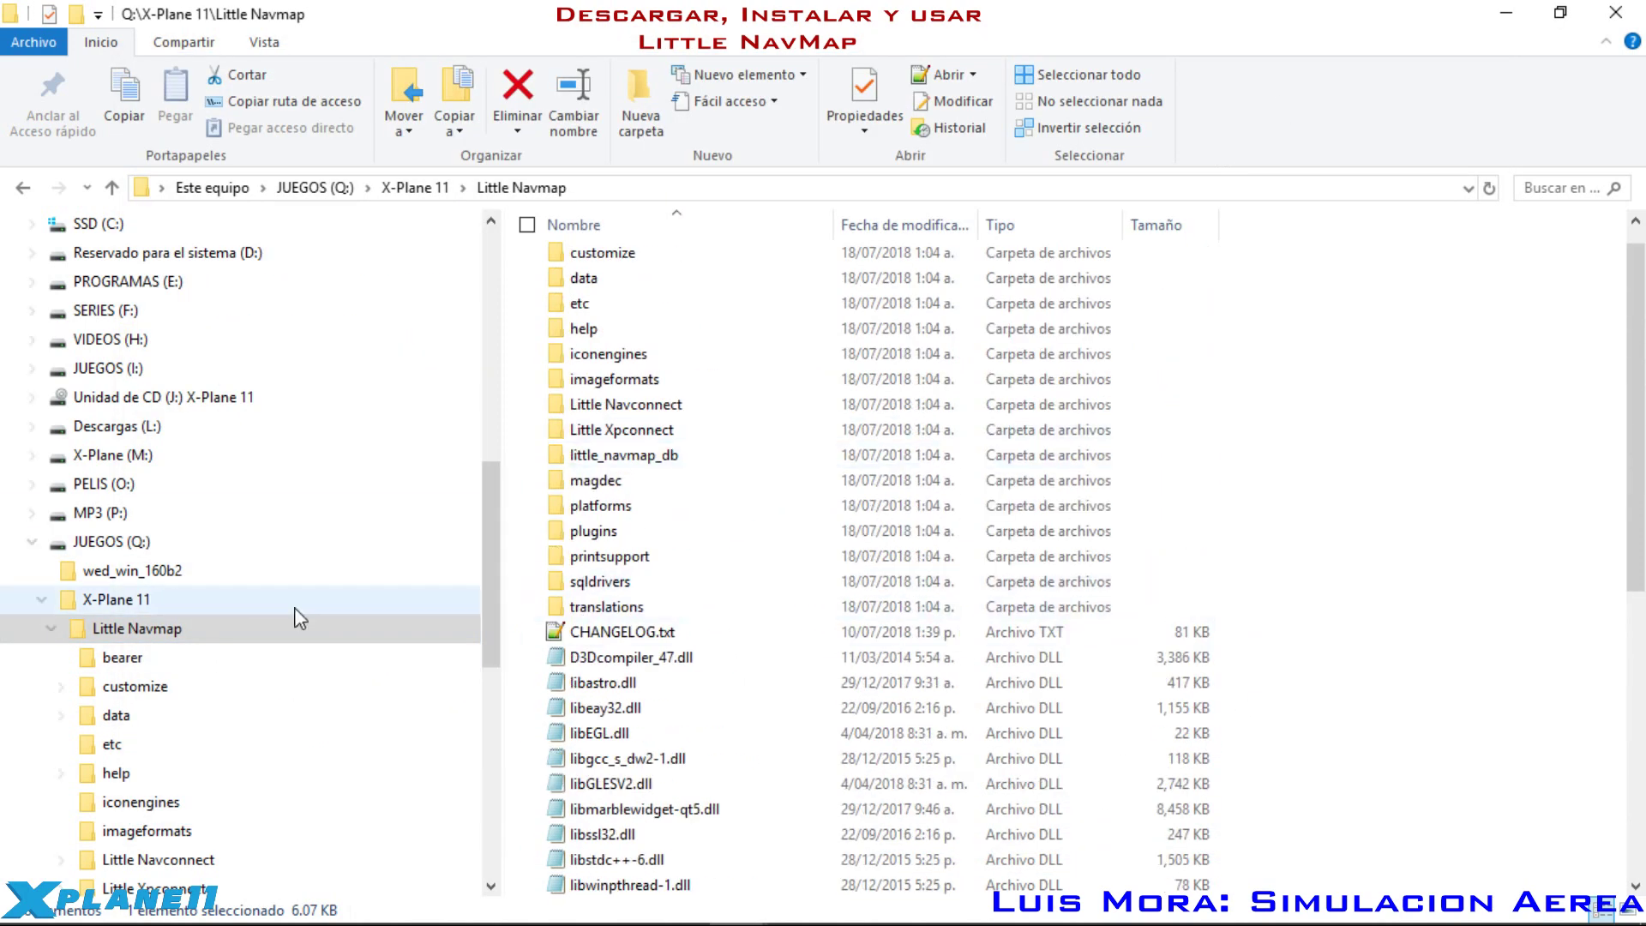
pyautogui.doubleClick(652, 404)
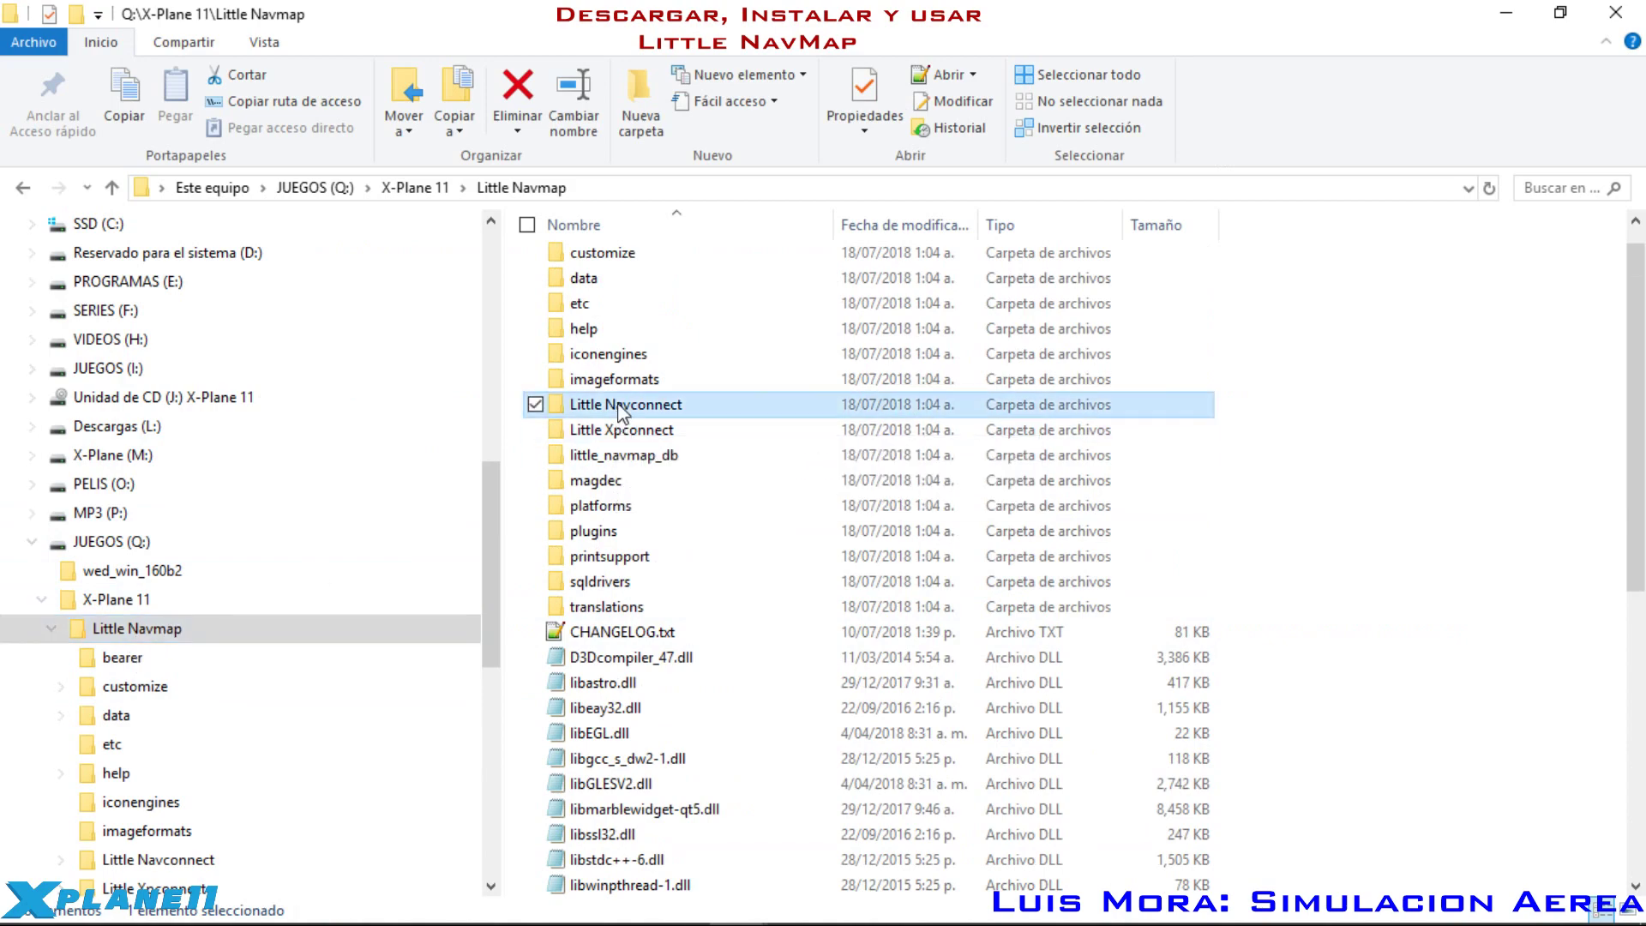
pyautogui.scroll(-1, 629, 725)
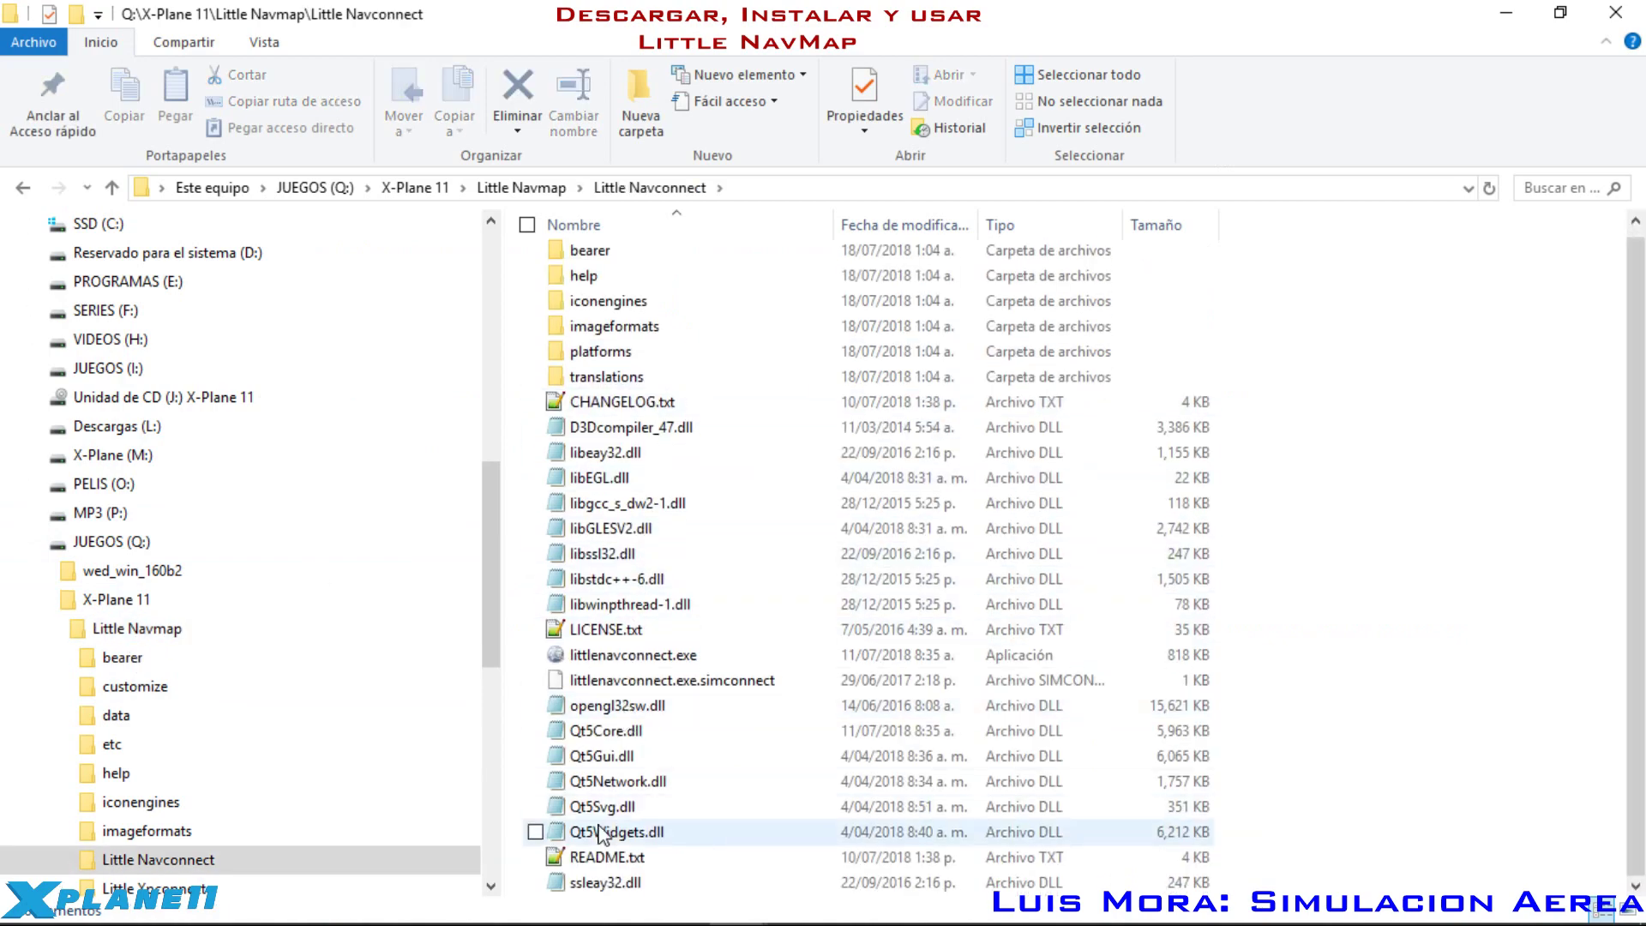
pyautogui.doubleClick(583, 860)
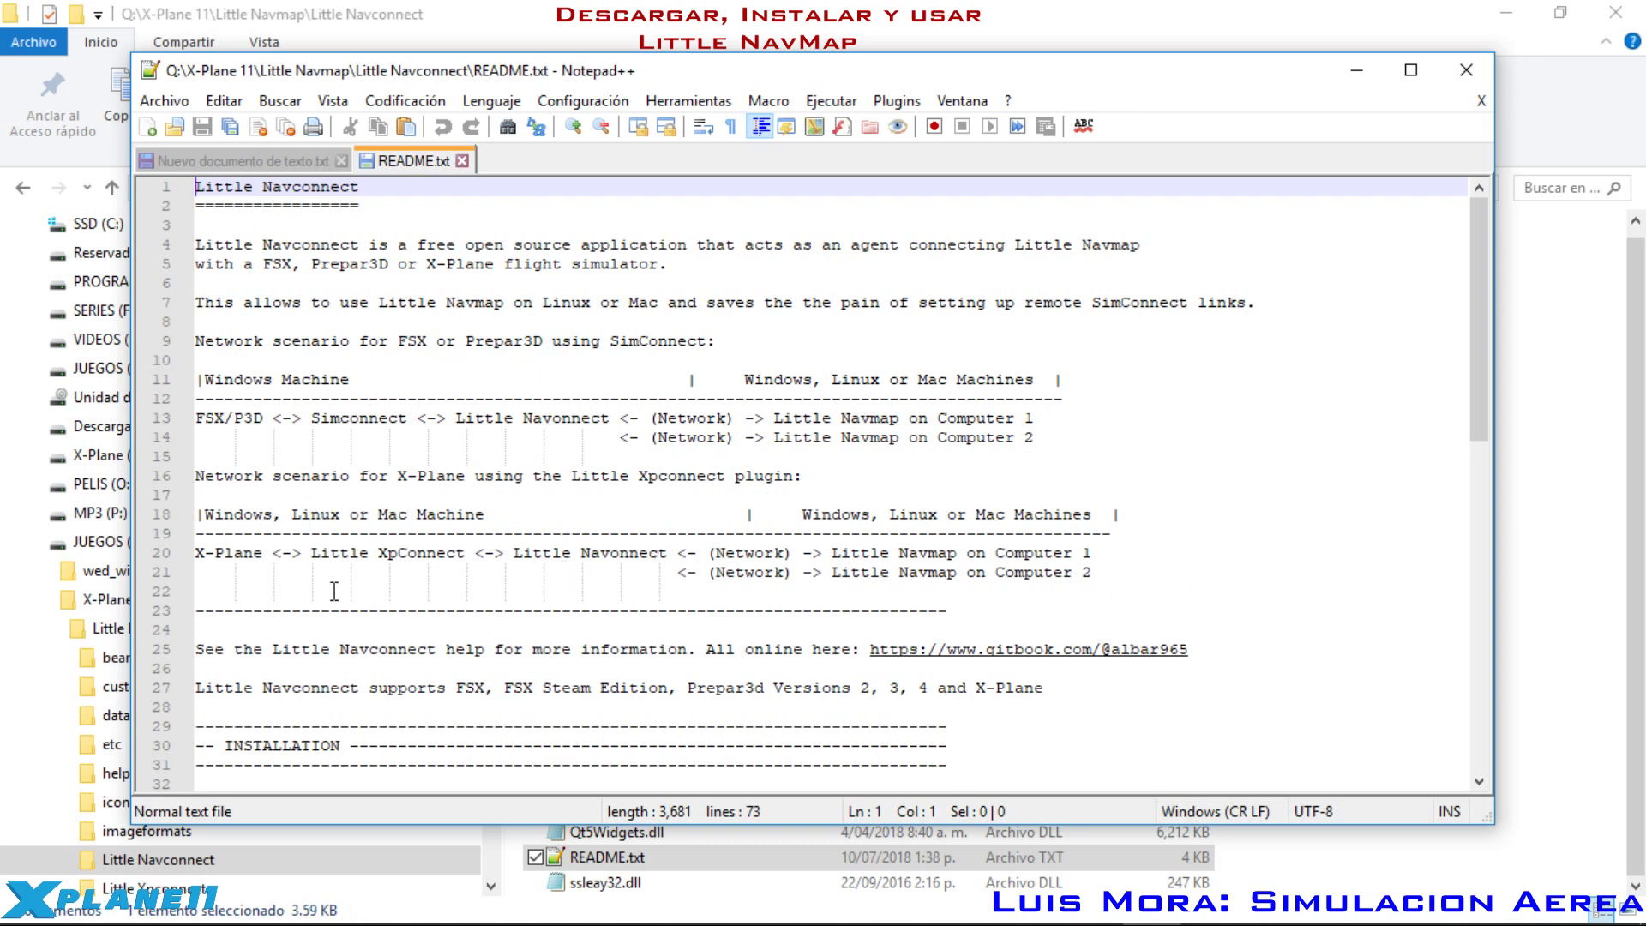
# Step: Read the Little Navconnect README's network scenarios and installation notes, close the file and minimize Notepad++
pyautogui.click(1225, 590)
pyautogui.scroll(-1, 1225, 590)
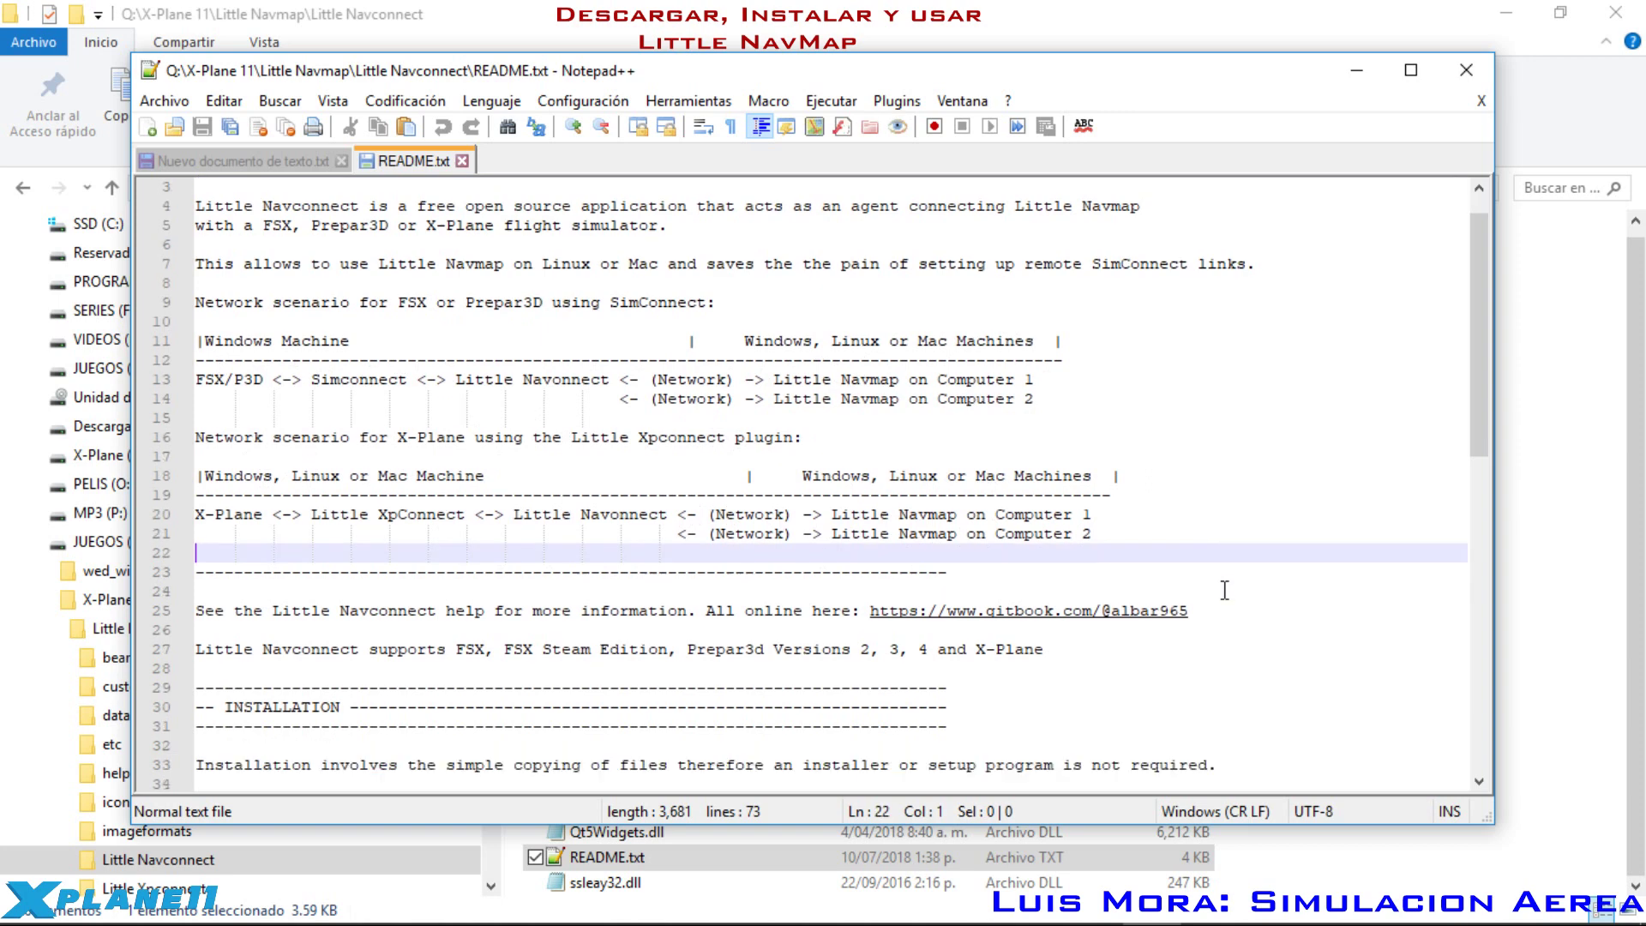
pyautogui.scroll(1, 1225, 590)
pyautogui.scroll(-1, 1224, 591)
pyautogui.scroll(-3, 1179, 661)
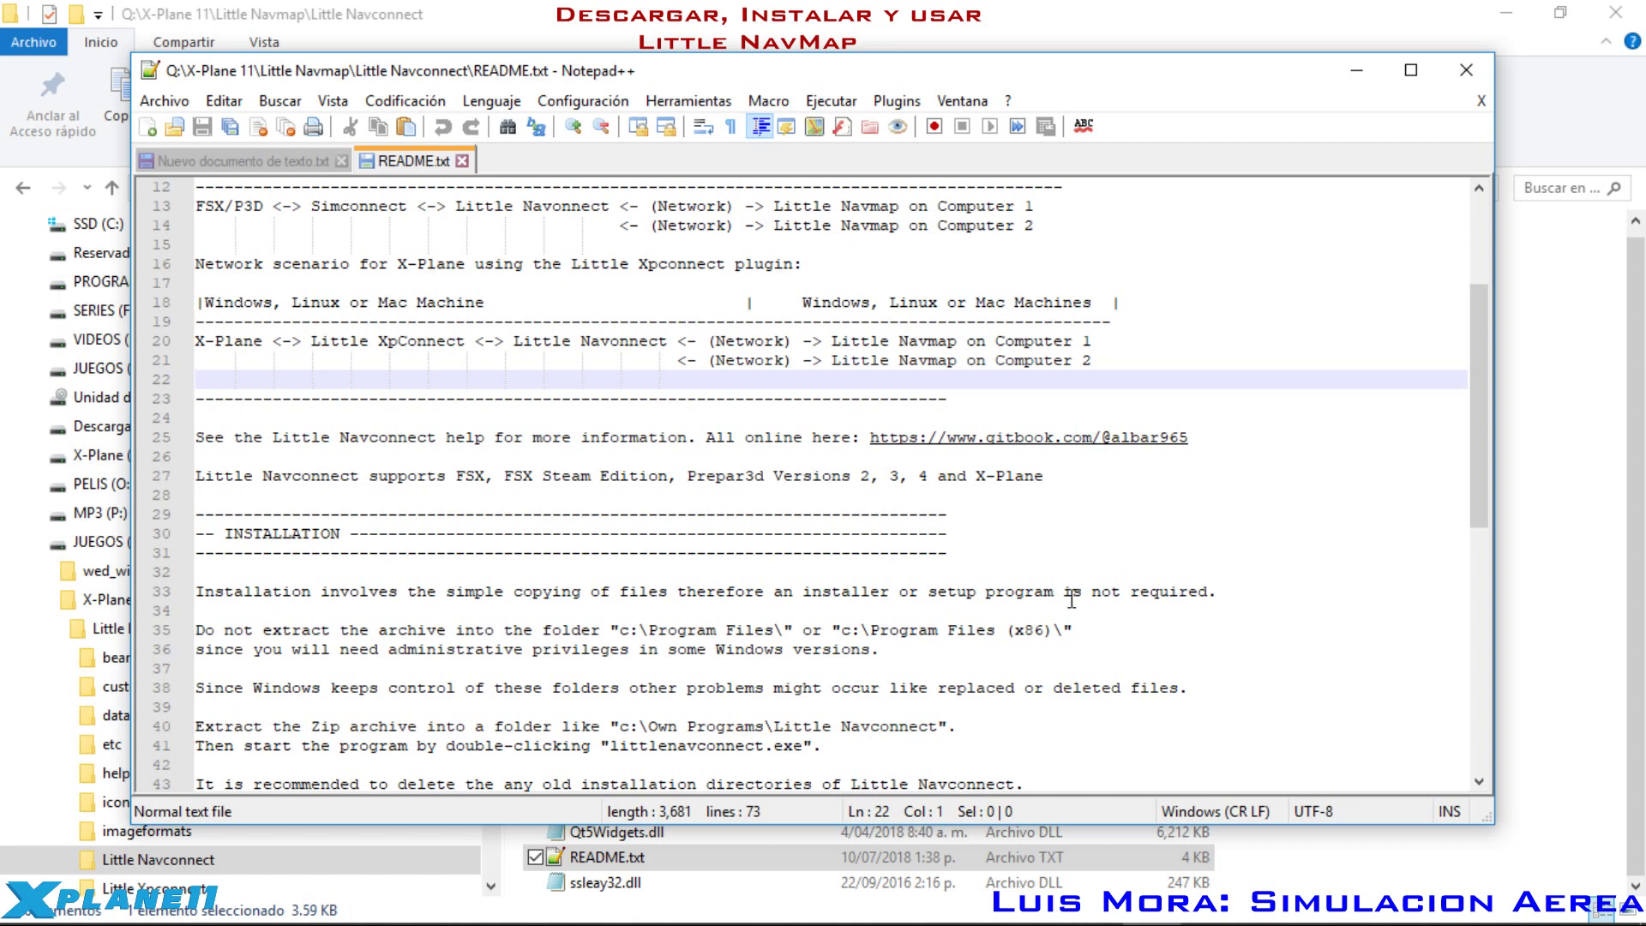
pyautogui.scroll(-2, 1072, 600)
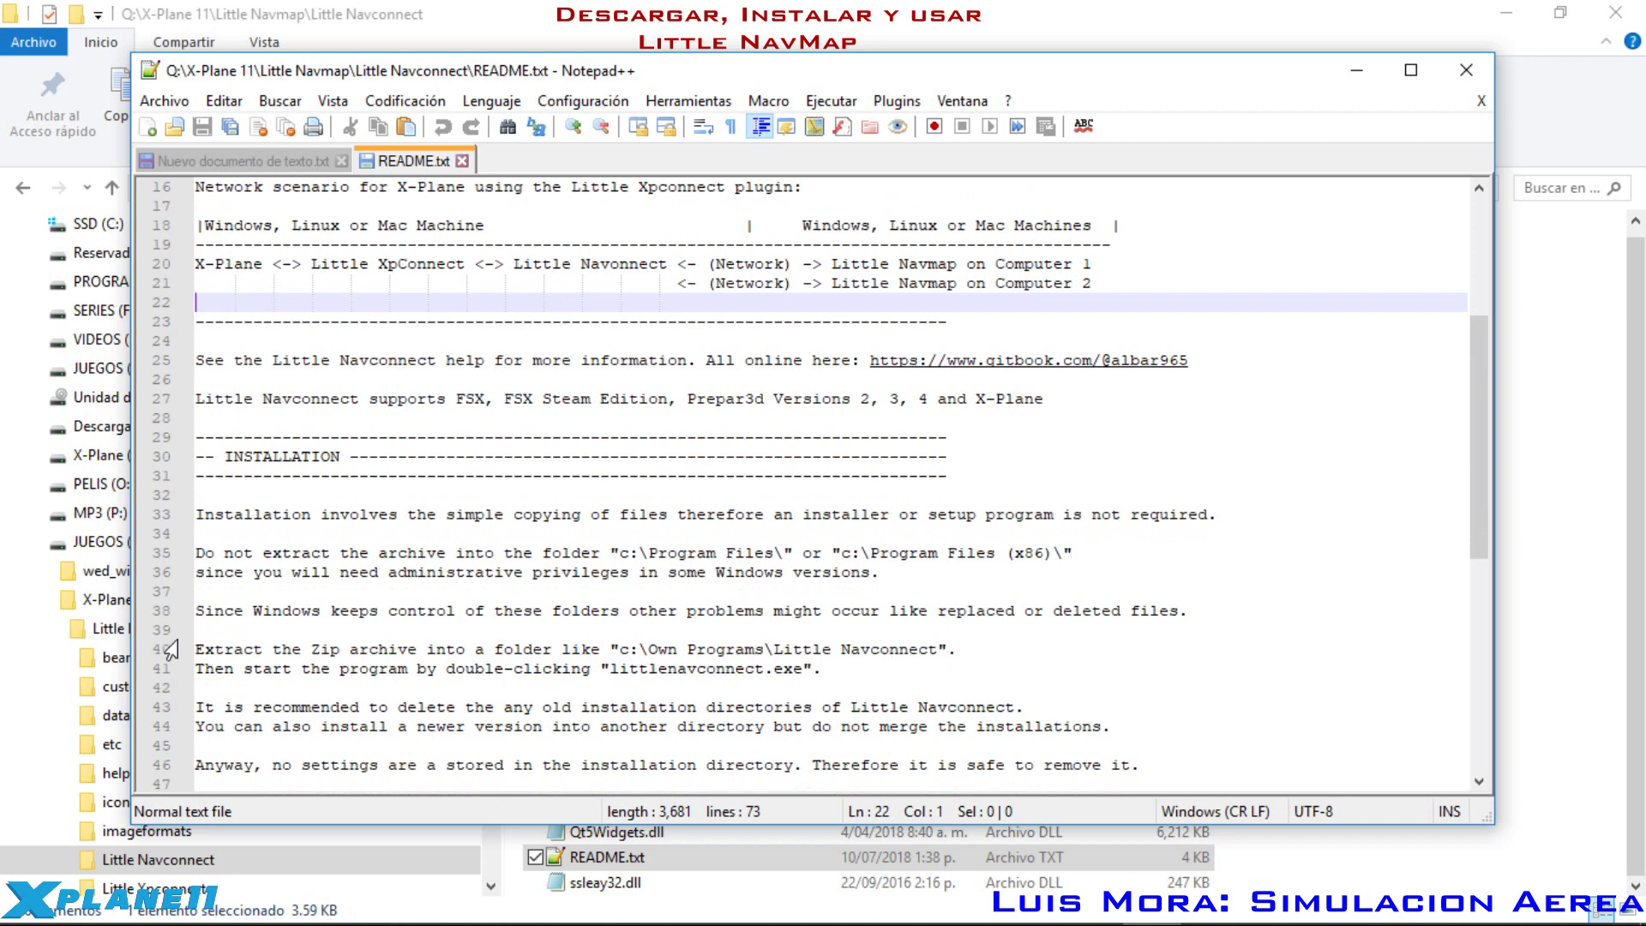
pyautogui.scroll(-3, 1057, 621)
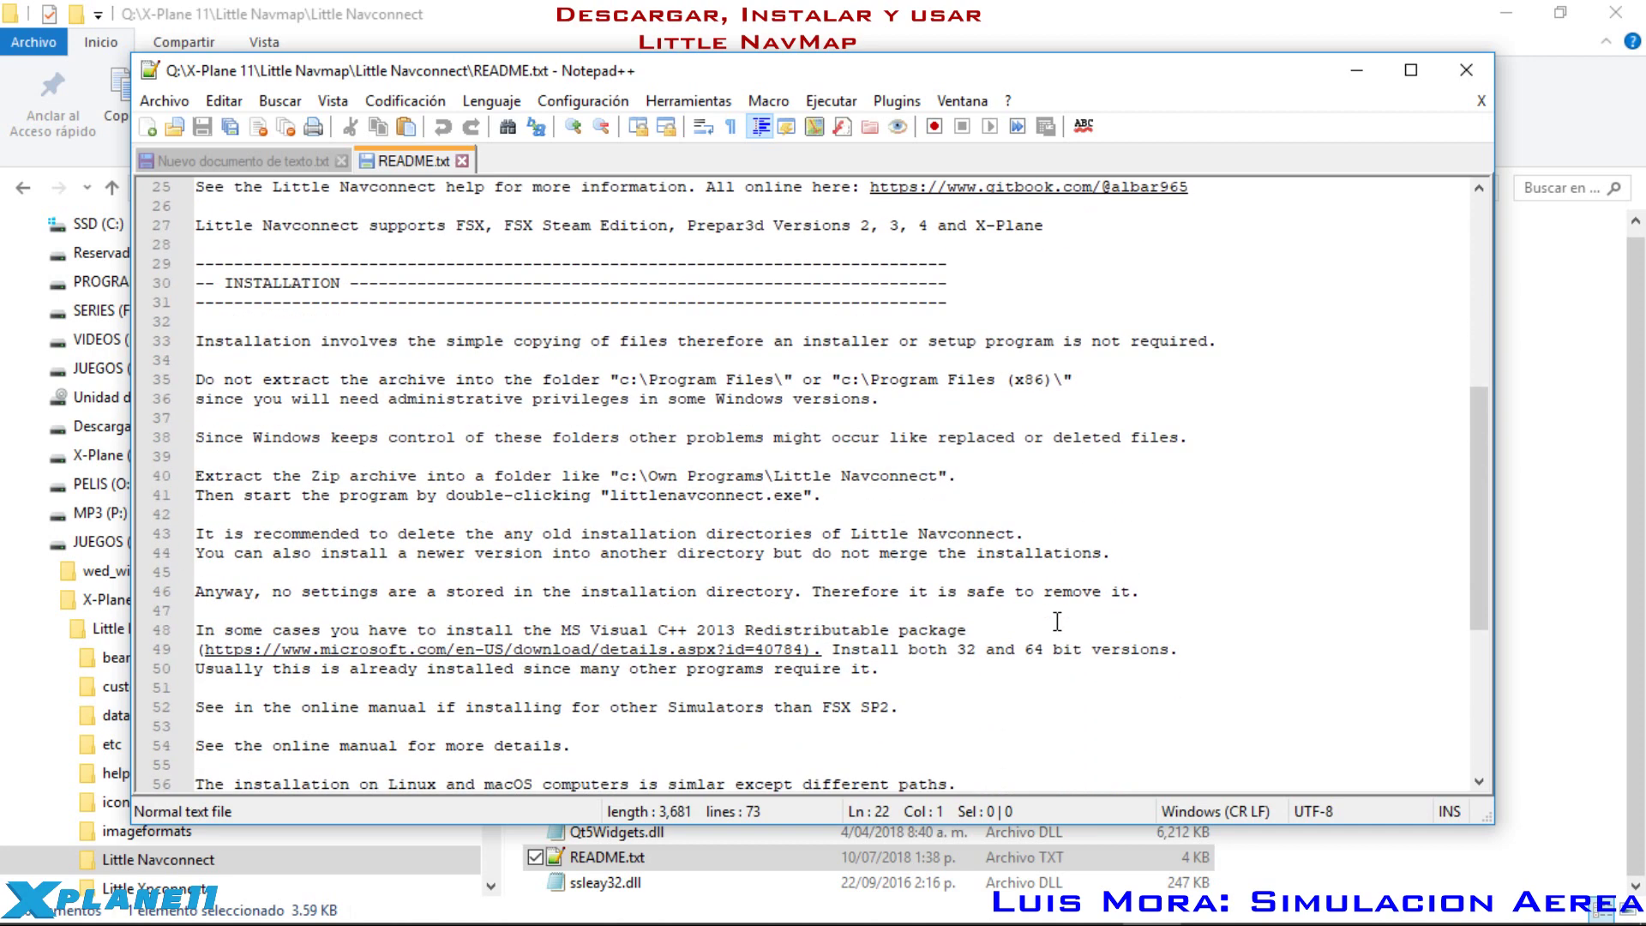
pyautogui.scroll(-2, 1058, 621)
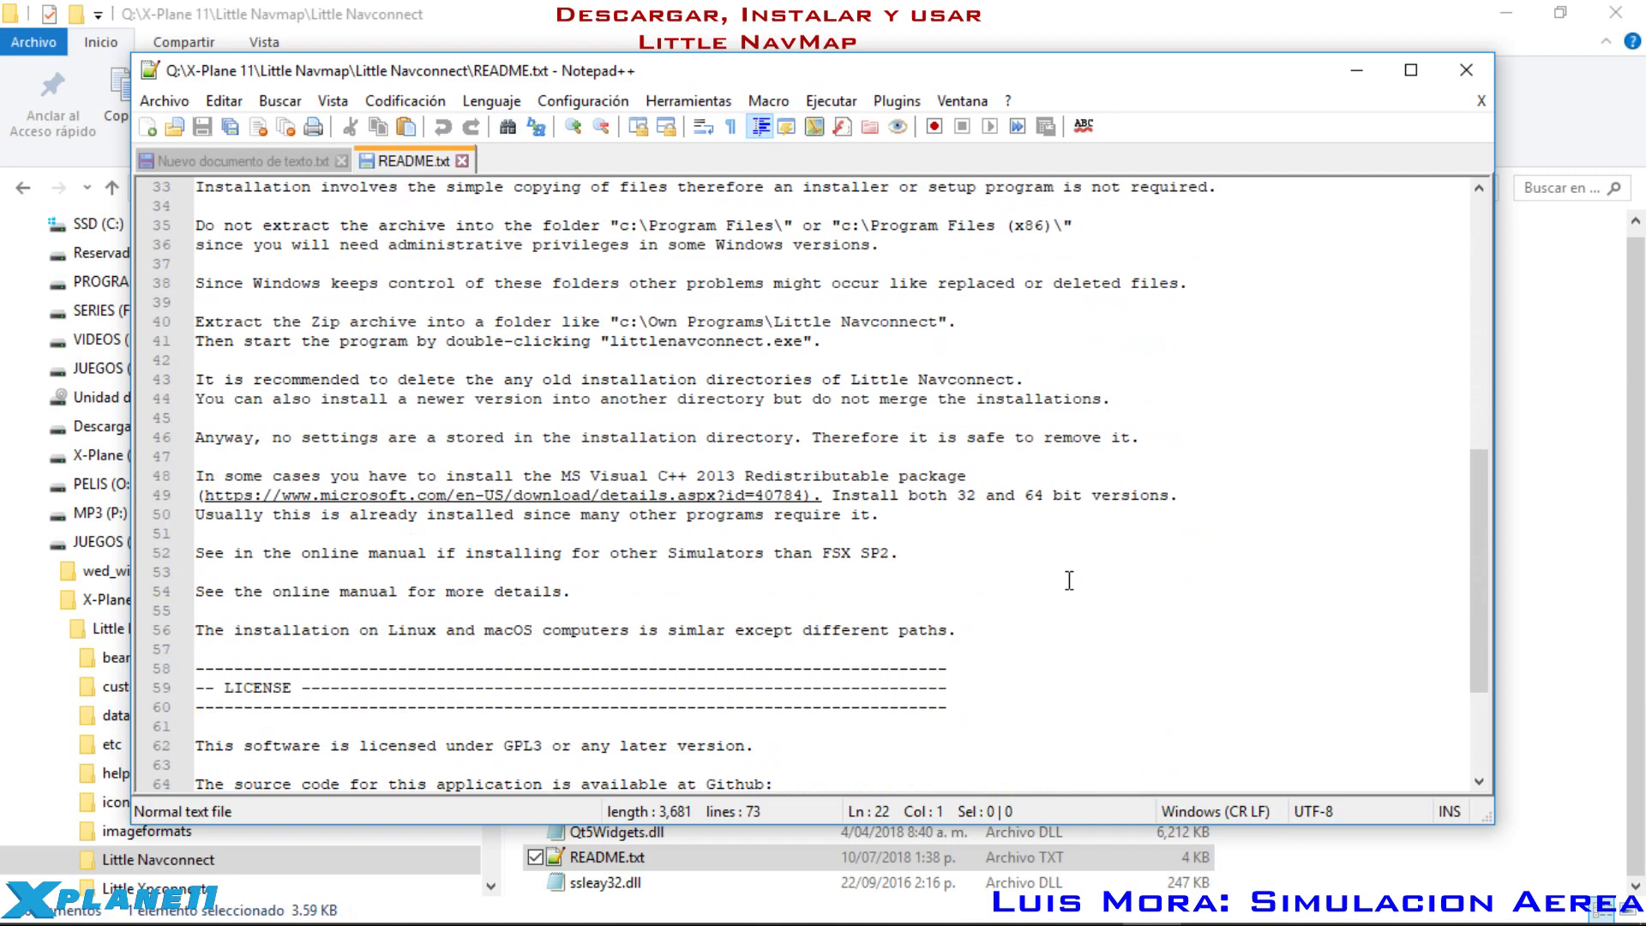
pyautogui.scroll(-2, 1069, 581)
pyautogui.scroll(4, 1069, 580)
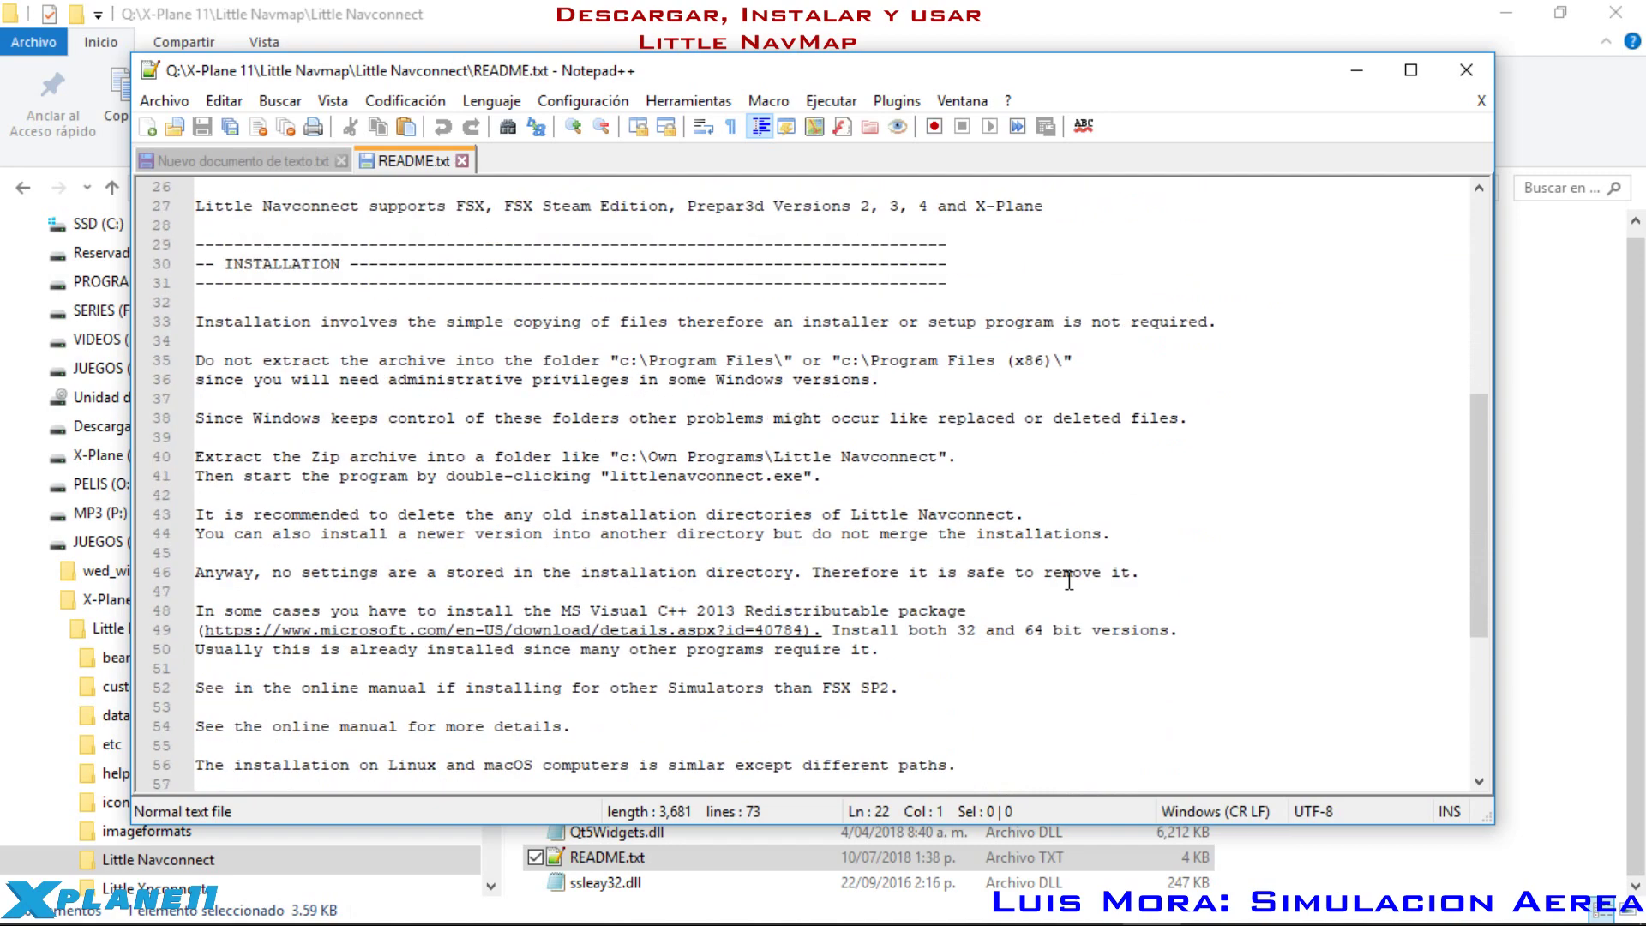
pyautogui.scroll(9, 1069, 580)
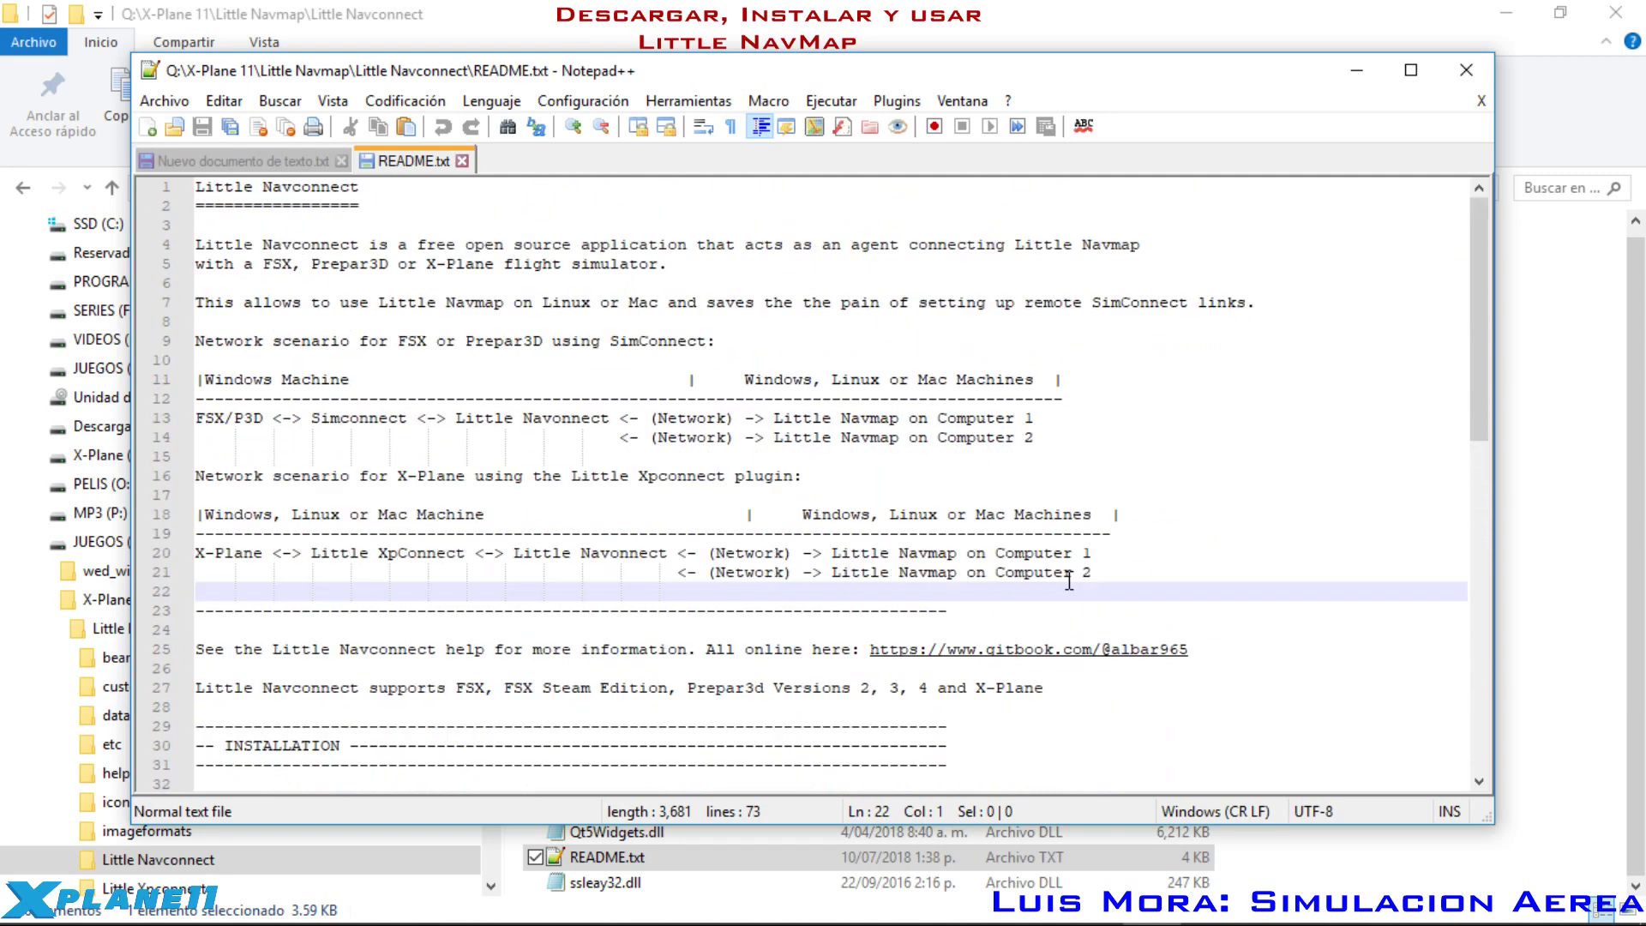
pyautogui.click(462, 162)
pyautogui.click(1356, 78)
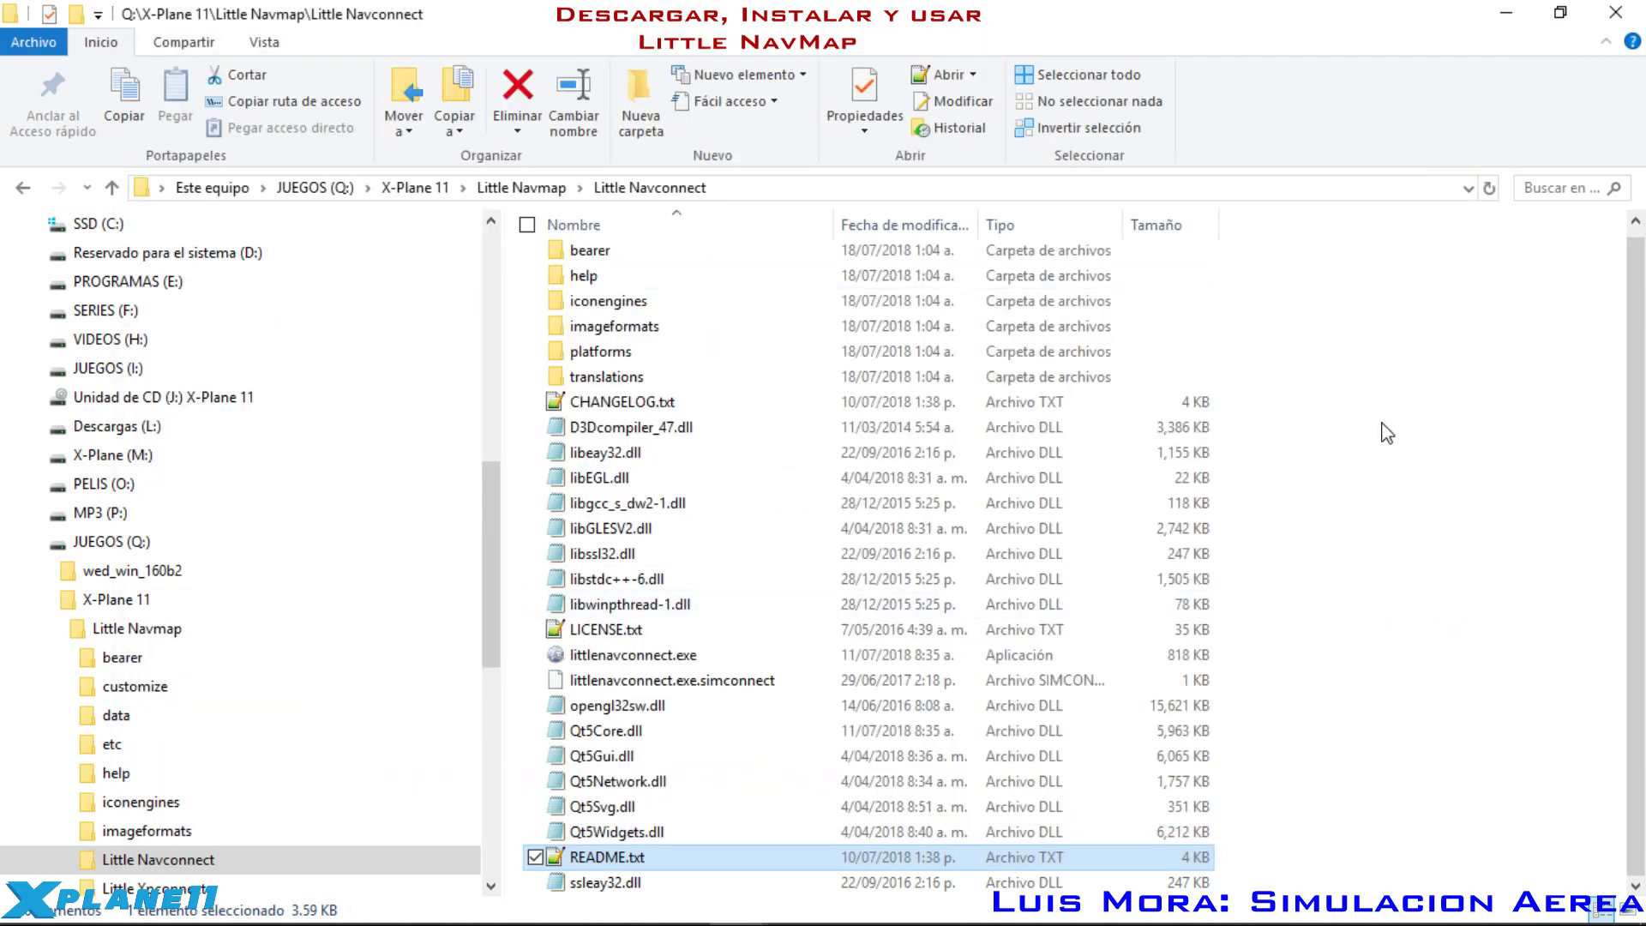
# Step: Cut the Little Xpconnect folder inside Little Navmap so it can be moved
pyautogui.scroll(-2, 162, 798)
pyautogui.click(163, 777)
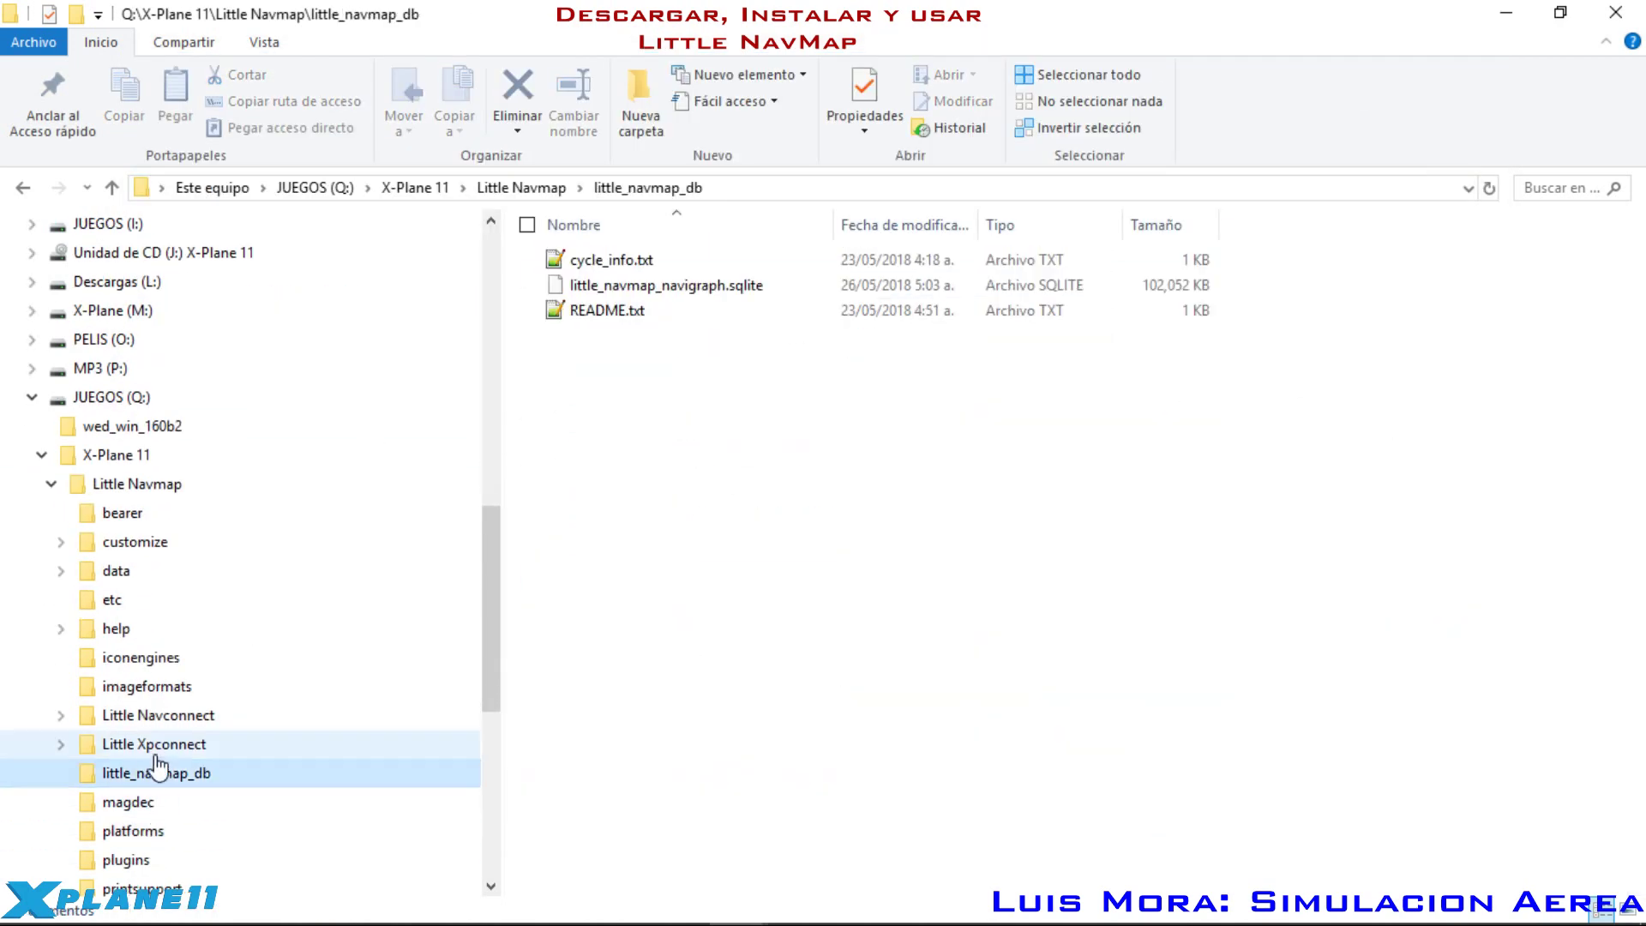
pyautogui.click(156, 745)
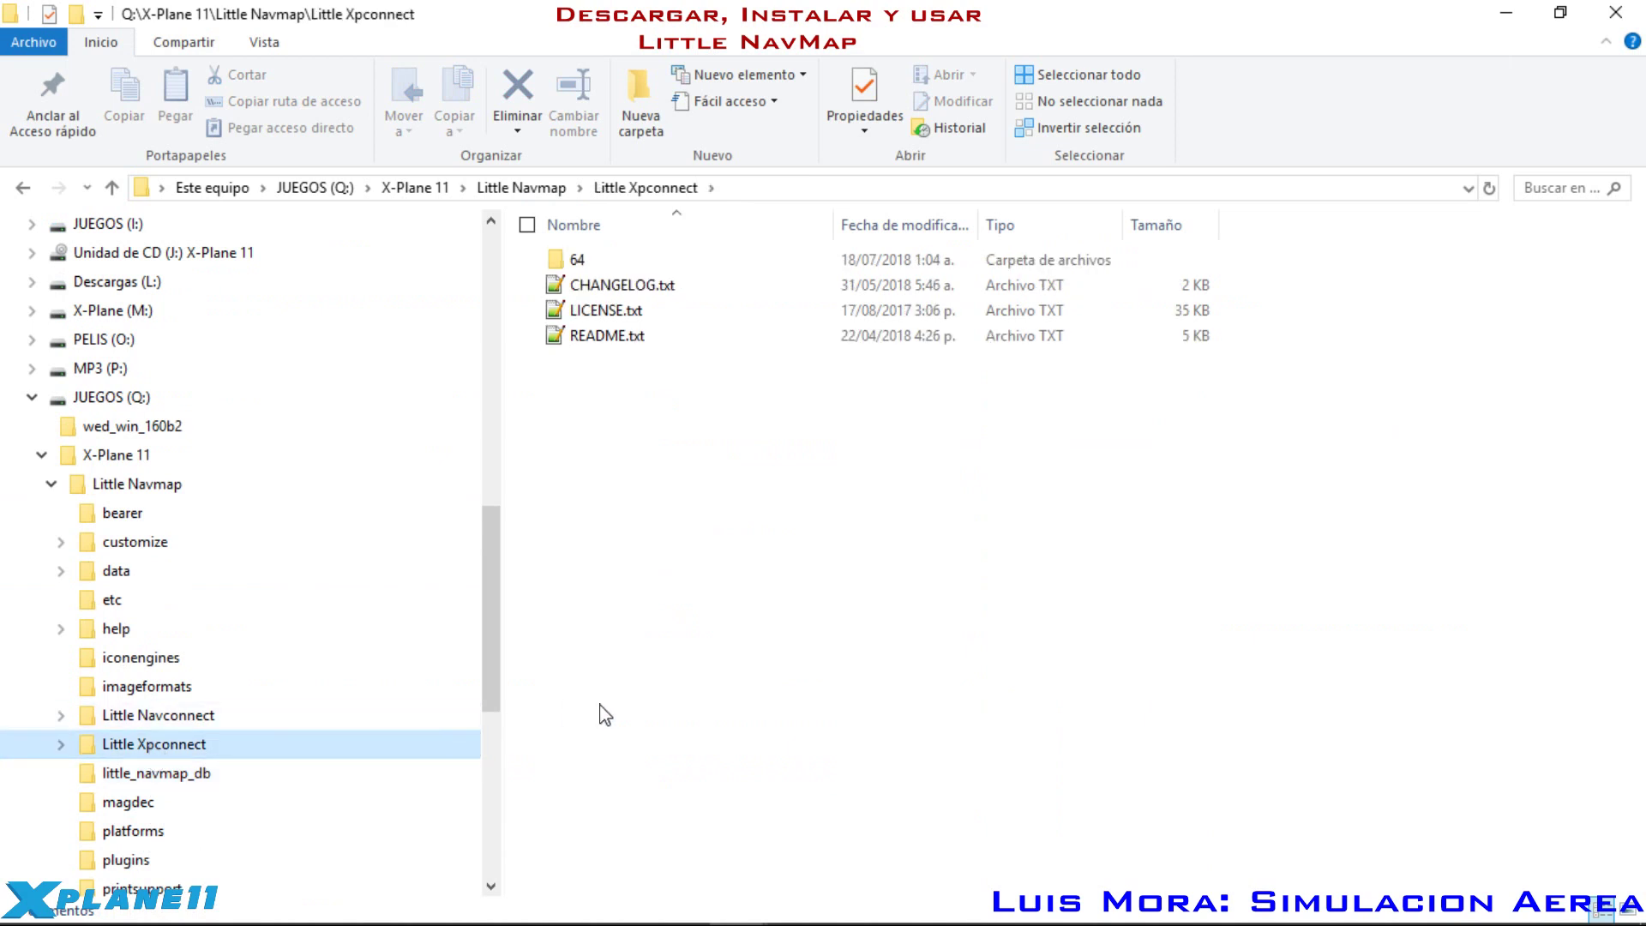
pyautogui.rightClick(133, 744)
pyautogui.click(176, 590)
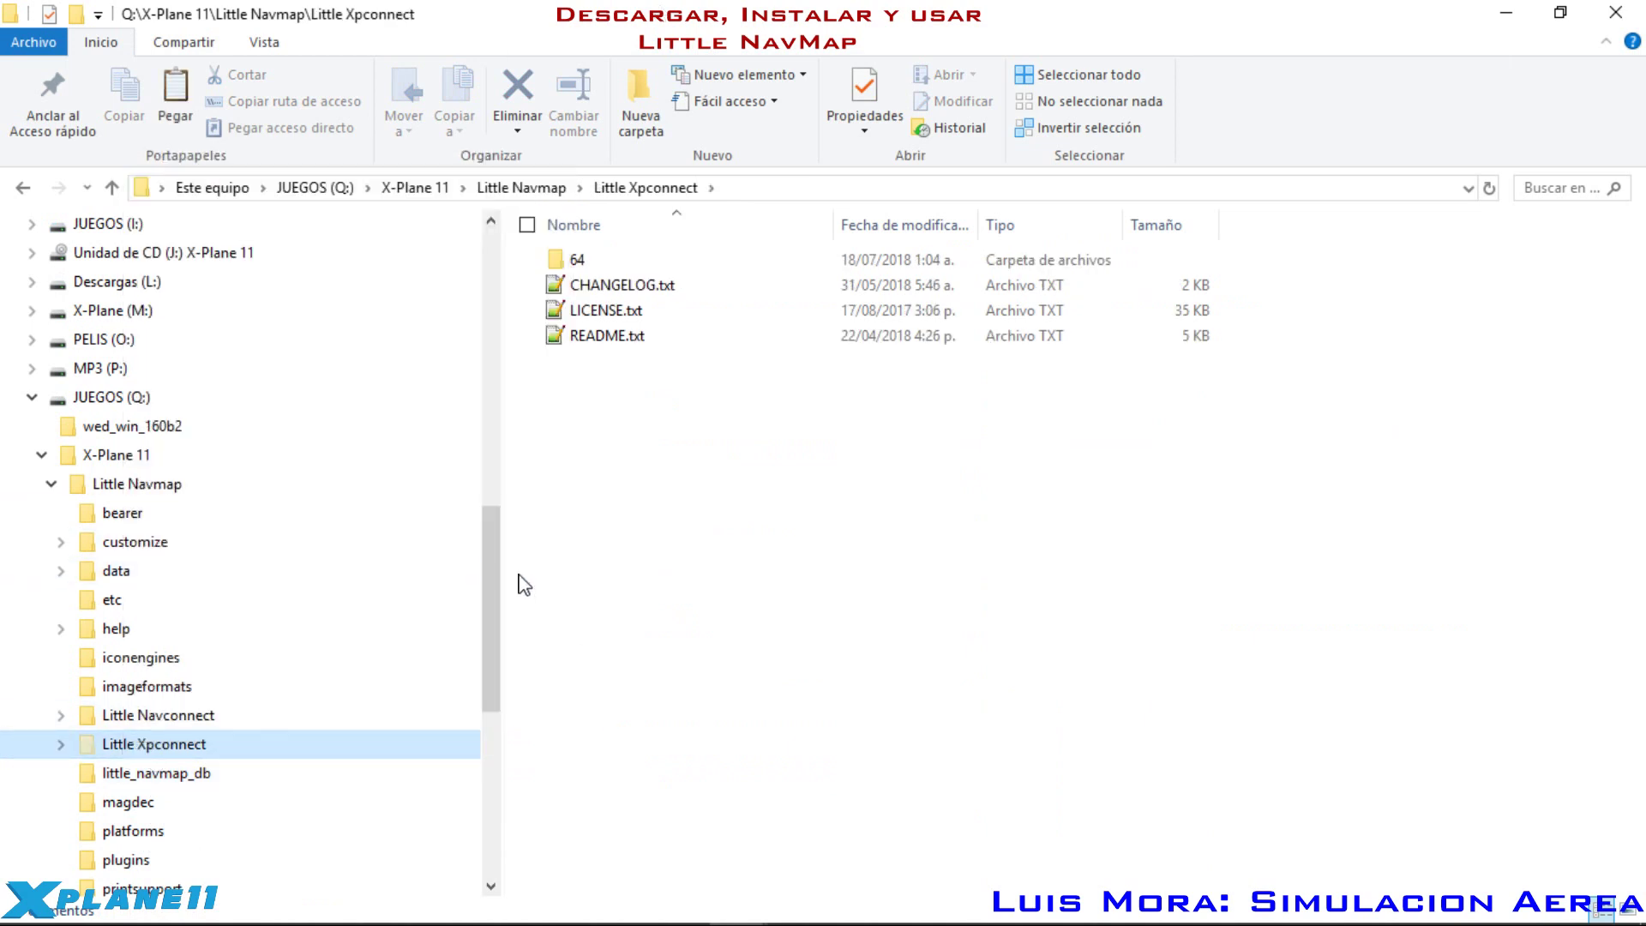
# Step: Move the cut Little Xpconnect folder into the Resources\plugins folder of the inner X-Plane 11 folder
pyautogui.rightClick(147, 744)
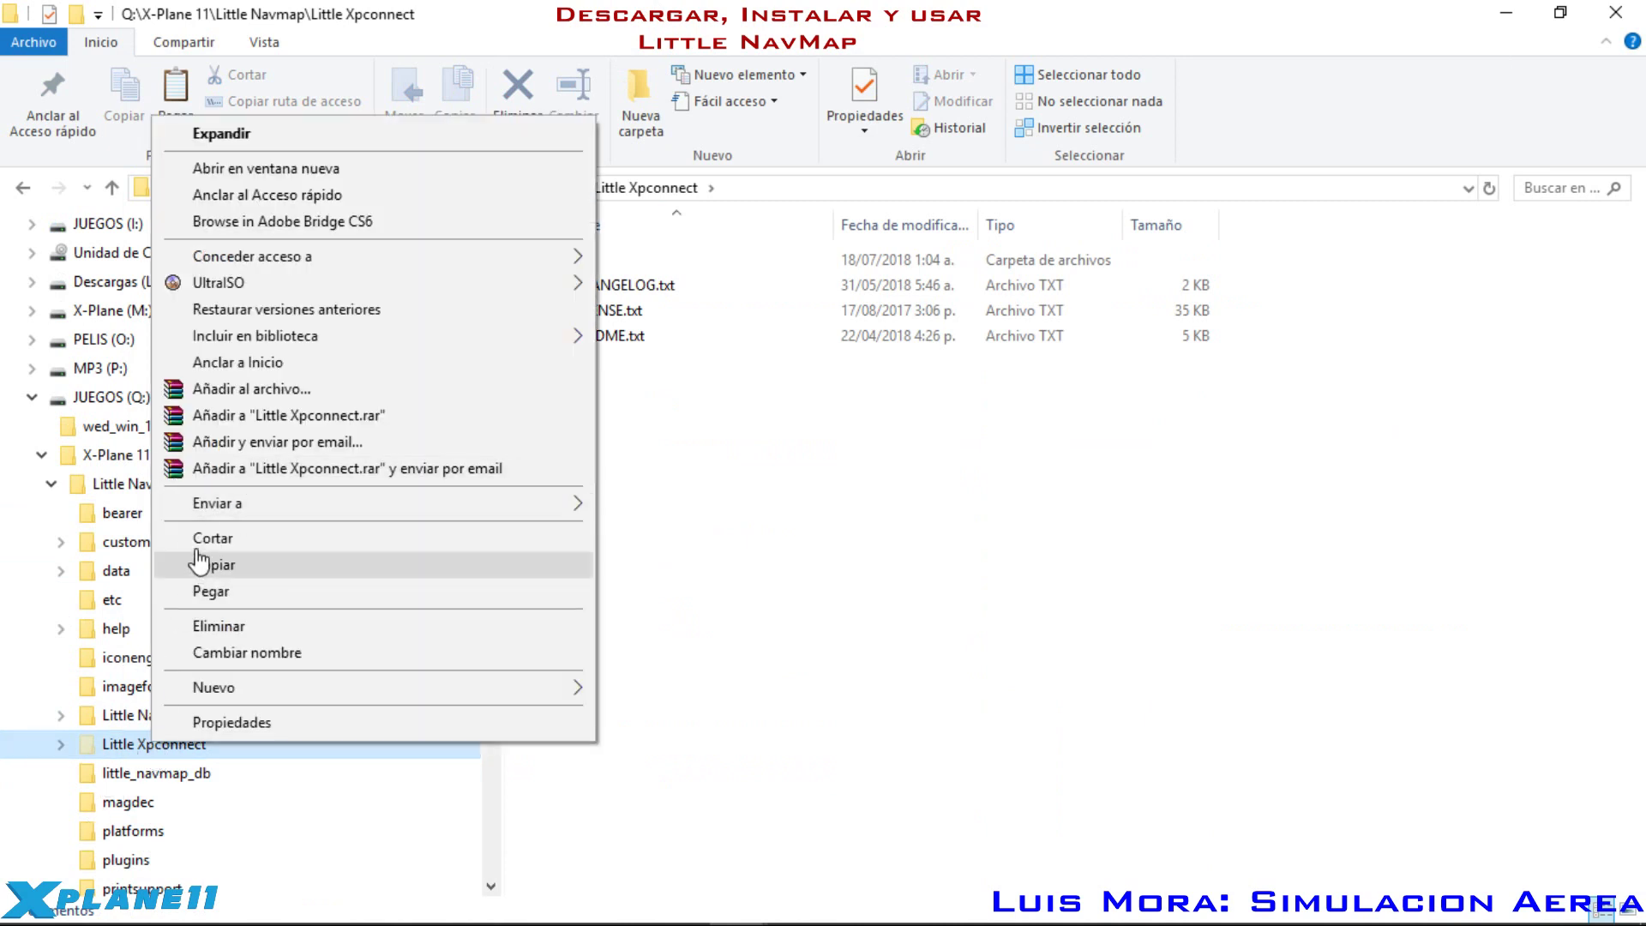
pyautogui.click(254, 568)
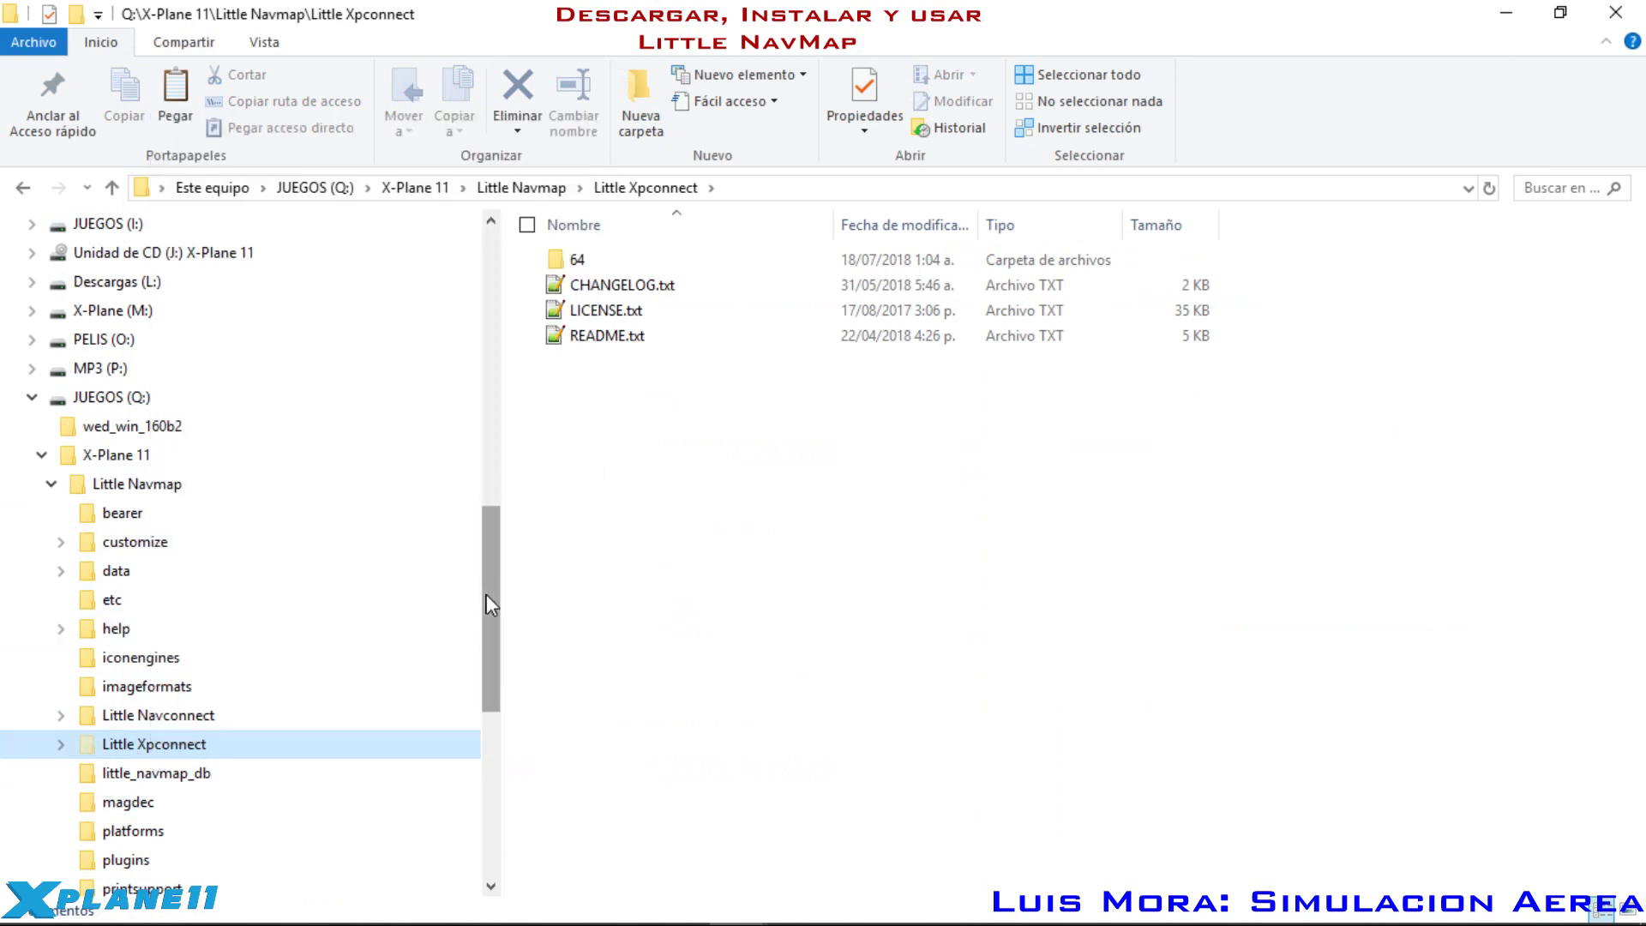
pyautogui.click(54, 485)
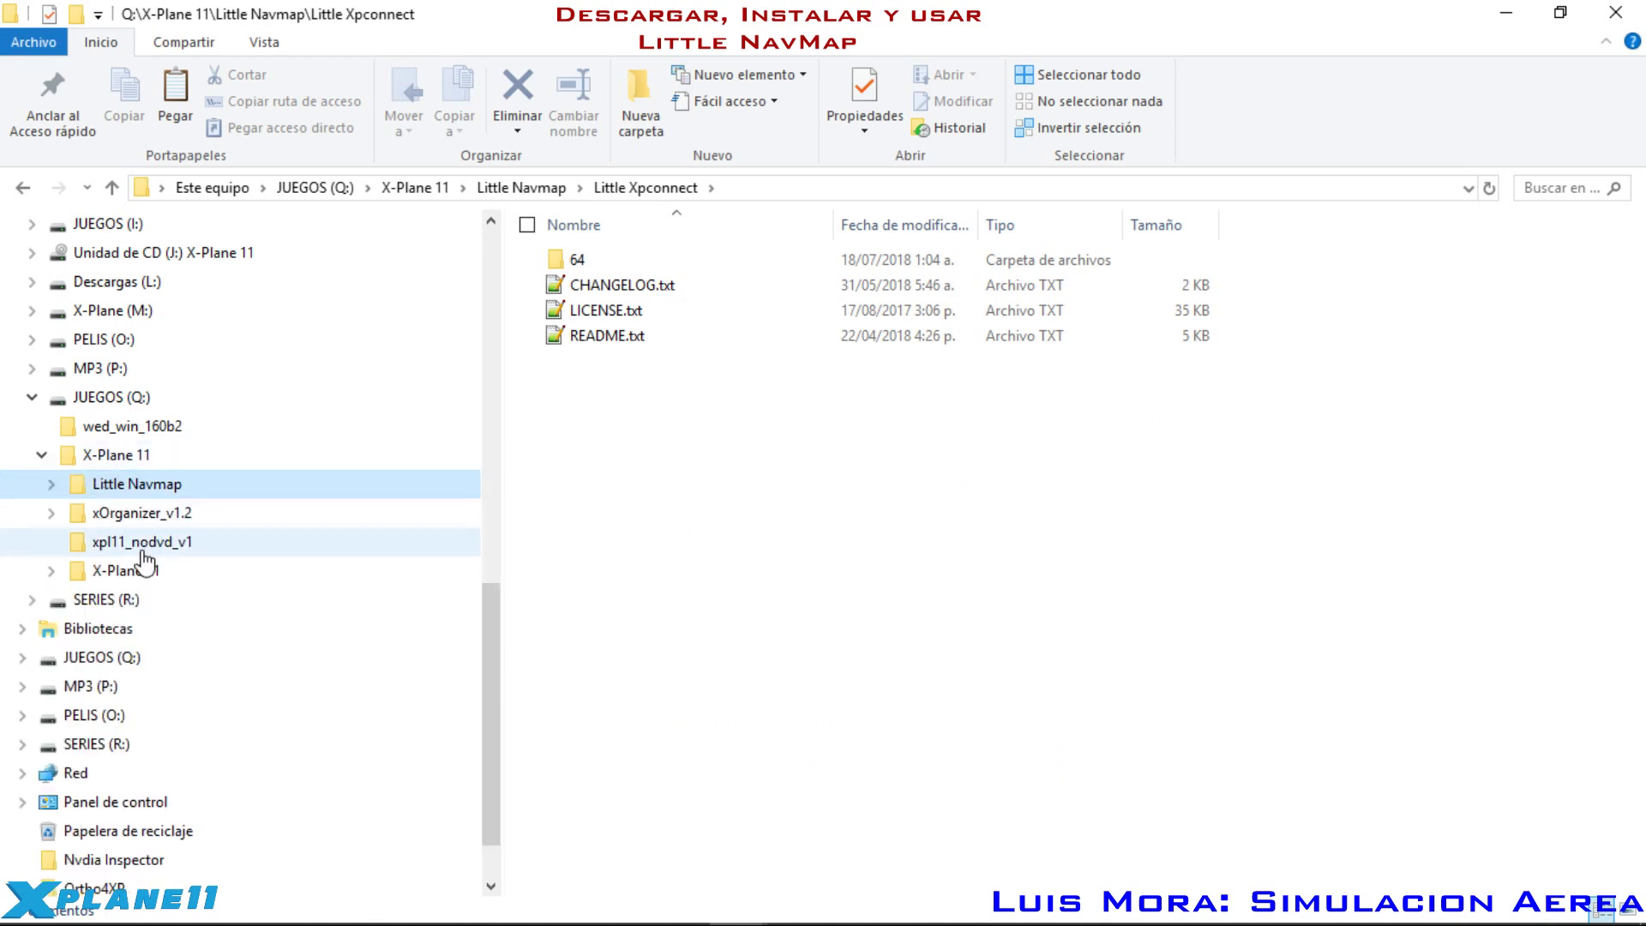
pyautogui.click(103, 573)
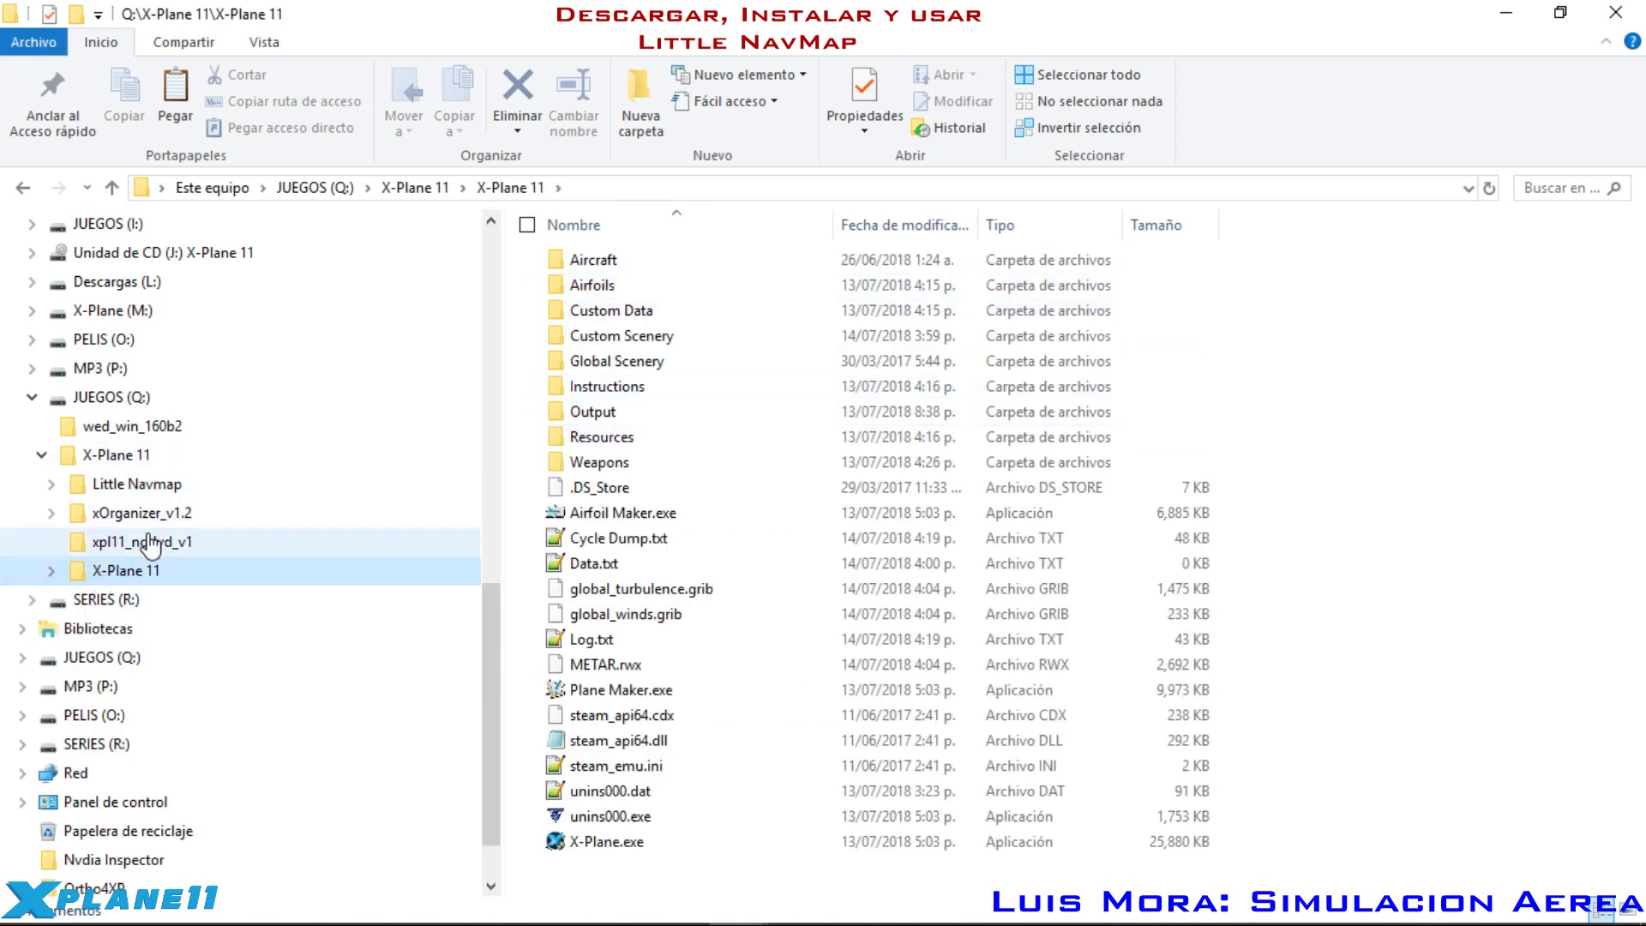
pyautogui.doubleClick(605, 439)
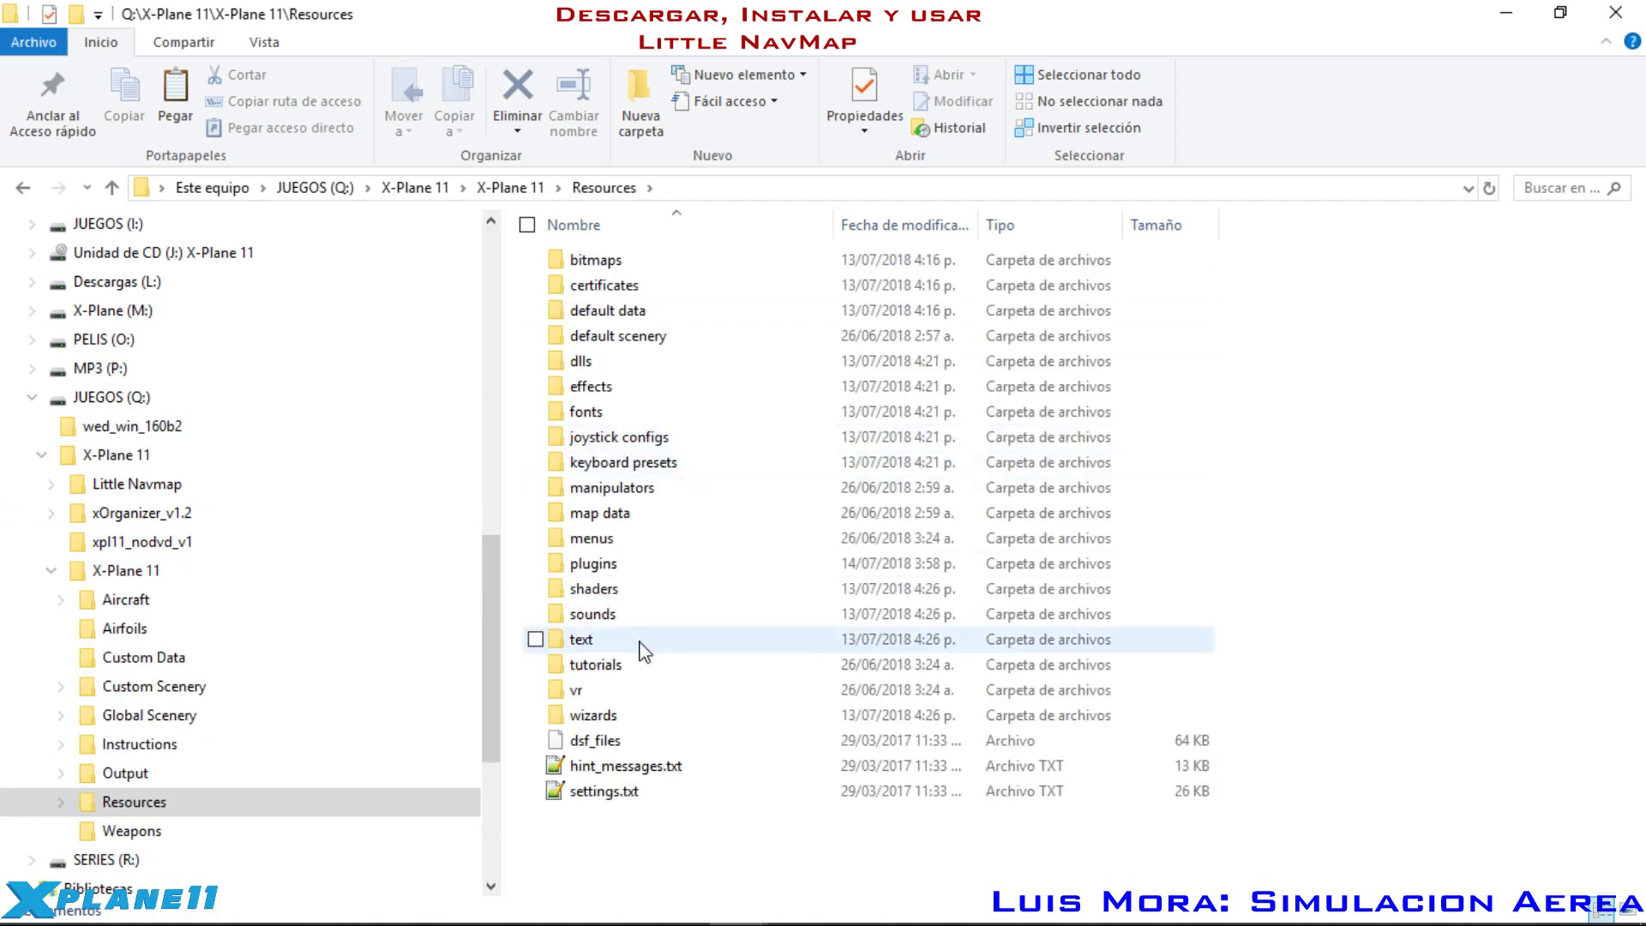
pyautogui.doubleClick(603, 566)
pyautogui.rightClick(624, 729)
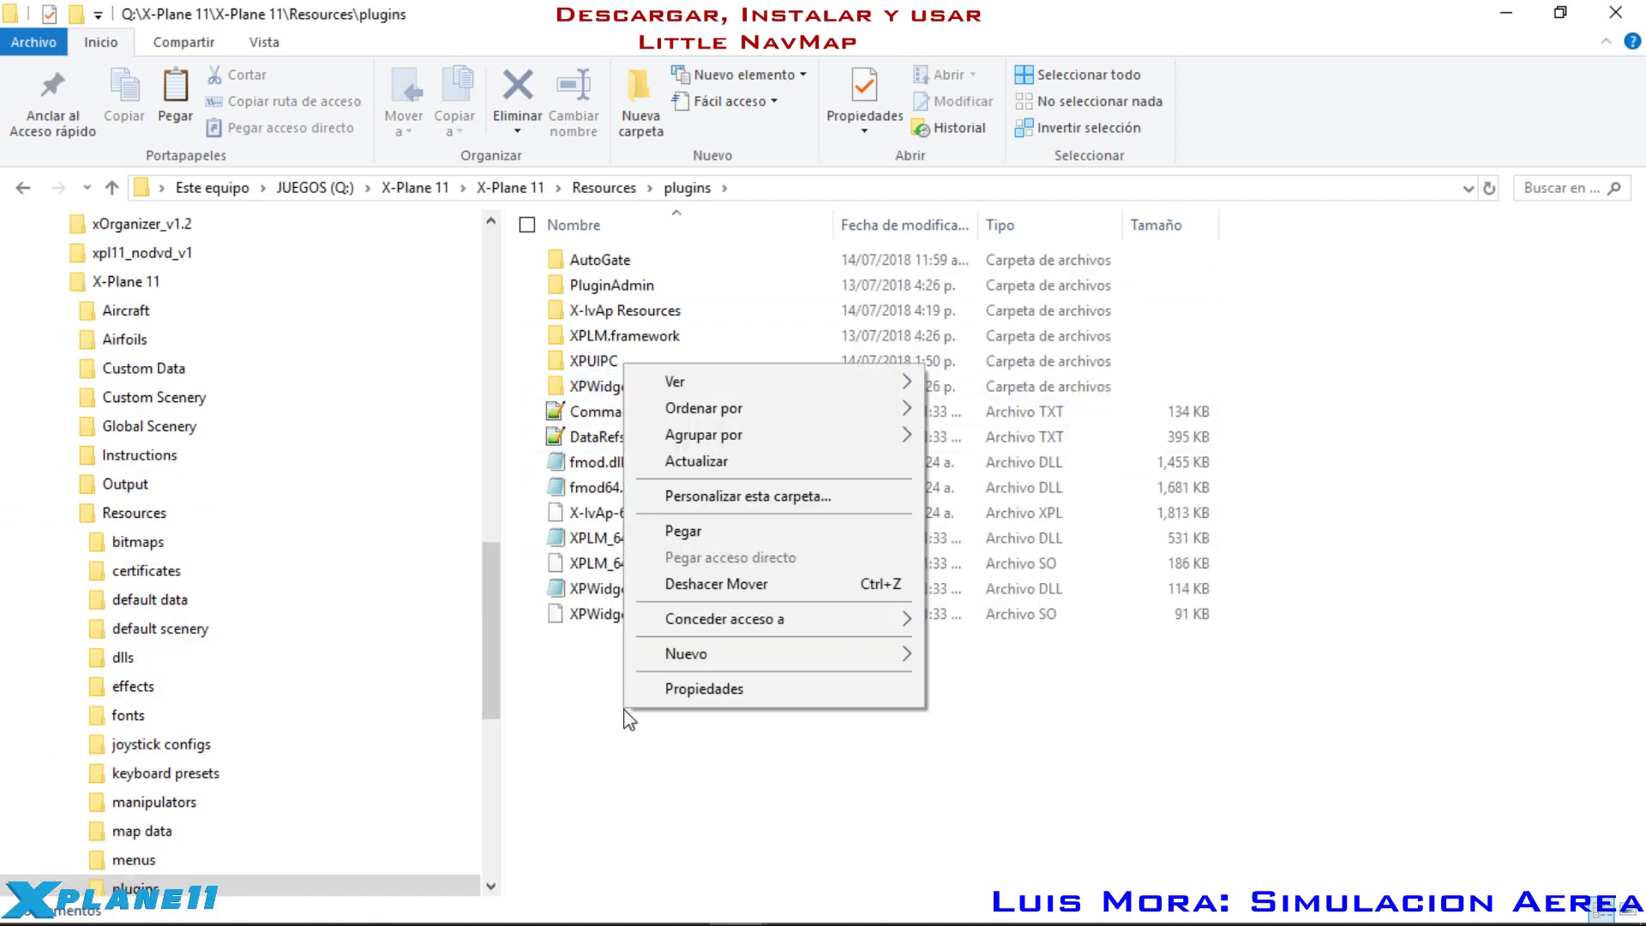
pyautogui.click(705, 536)
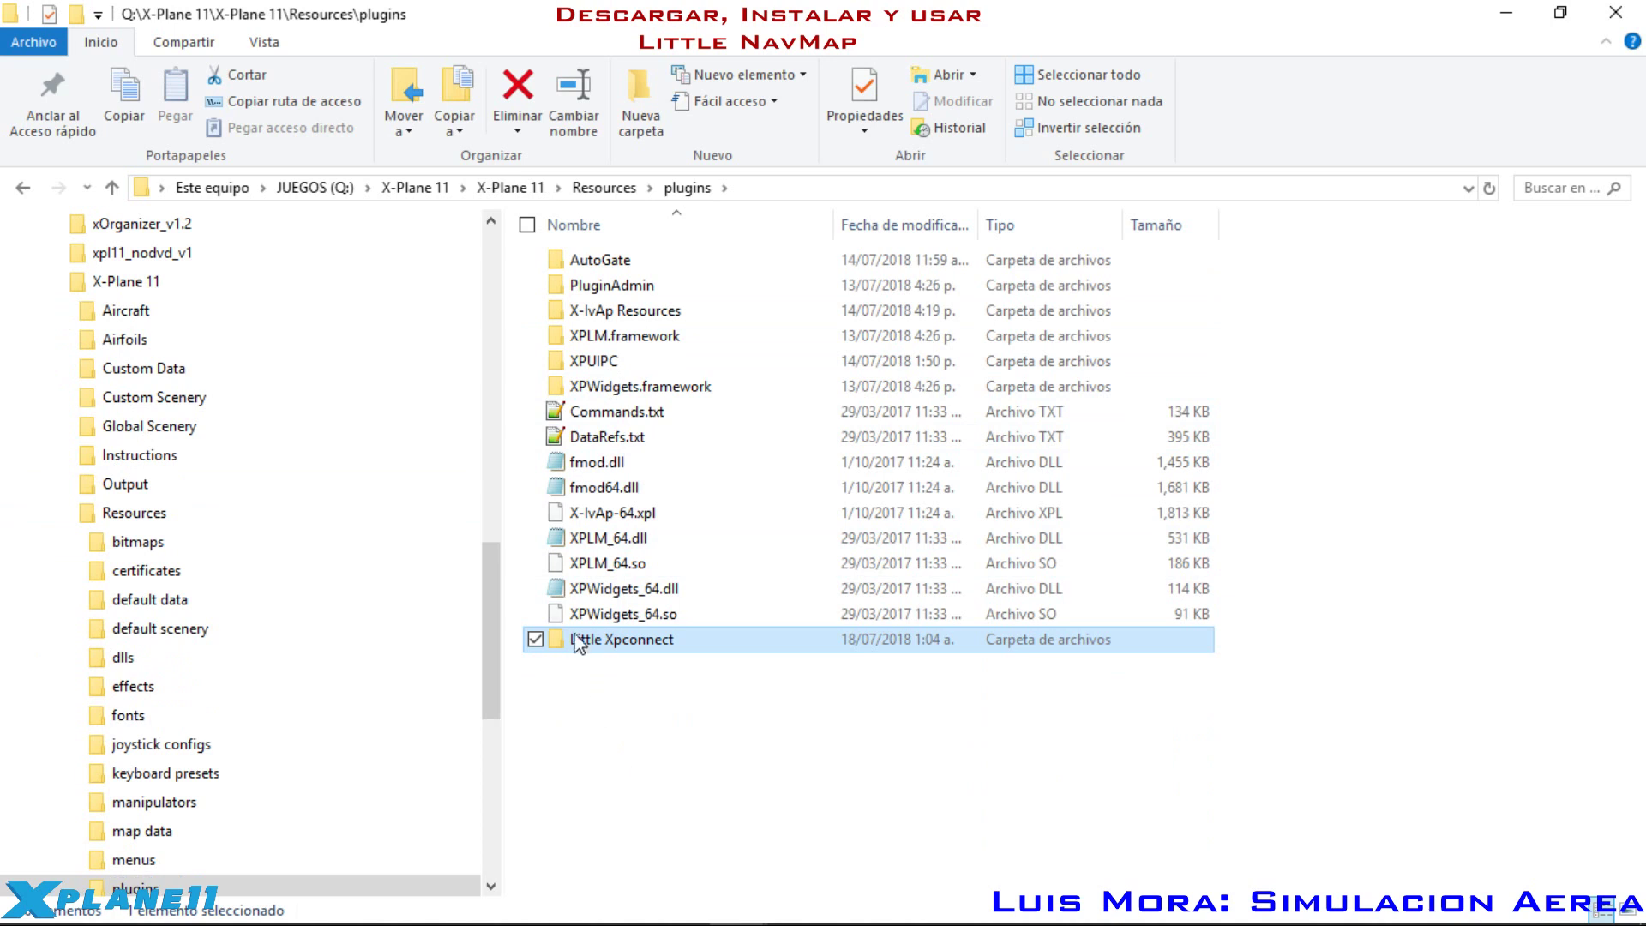
pyautogui.click(687, 756)
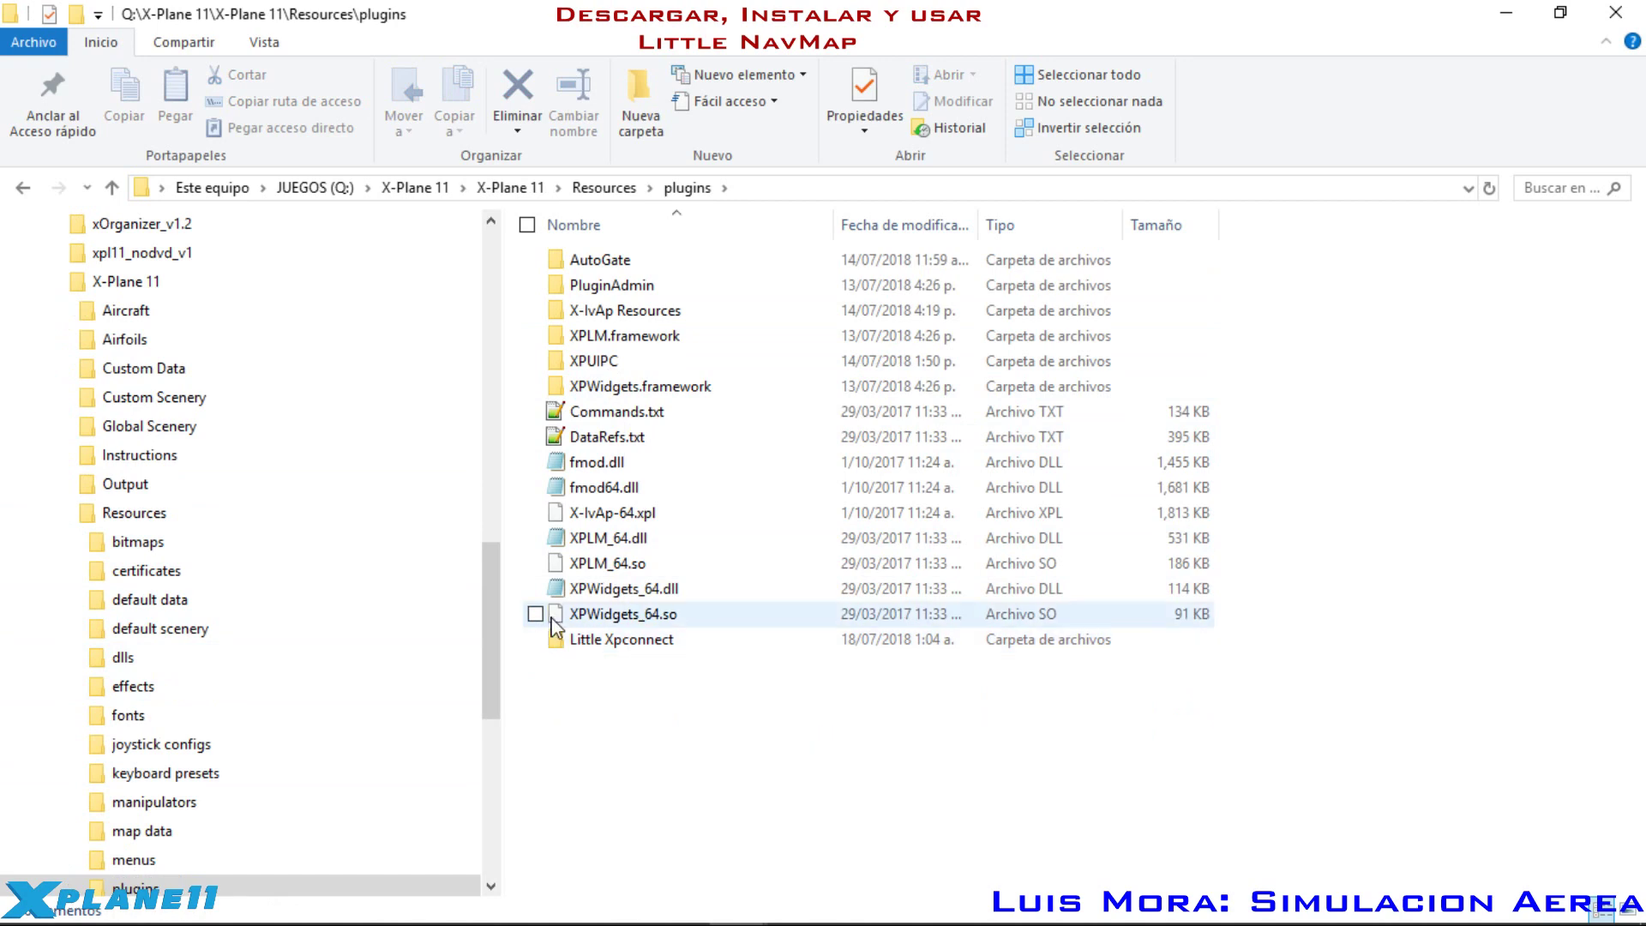
# Step: Go back to the Little Navmap folder on drive Q: and run littlenavmap.exe
pyautogui.click(52, 282)
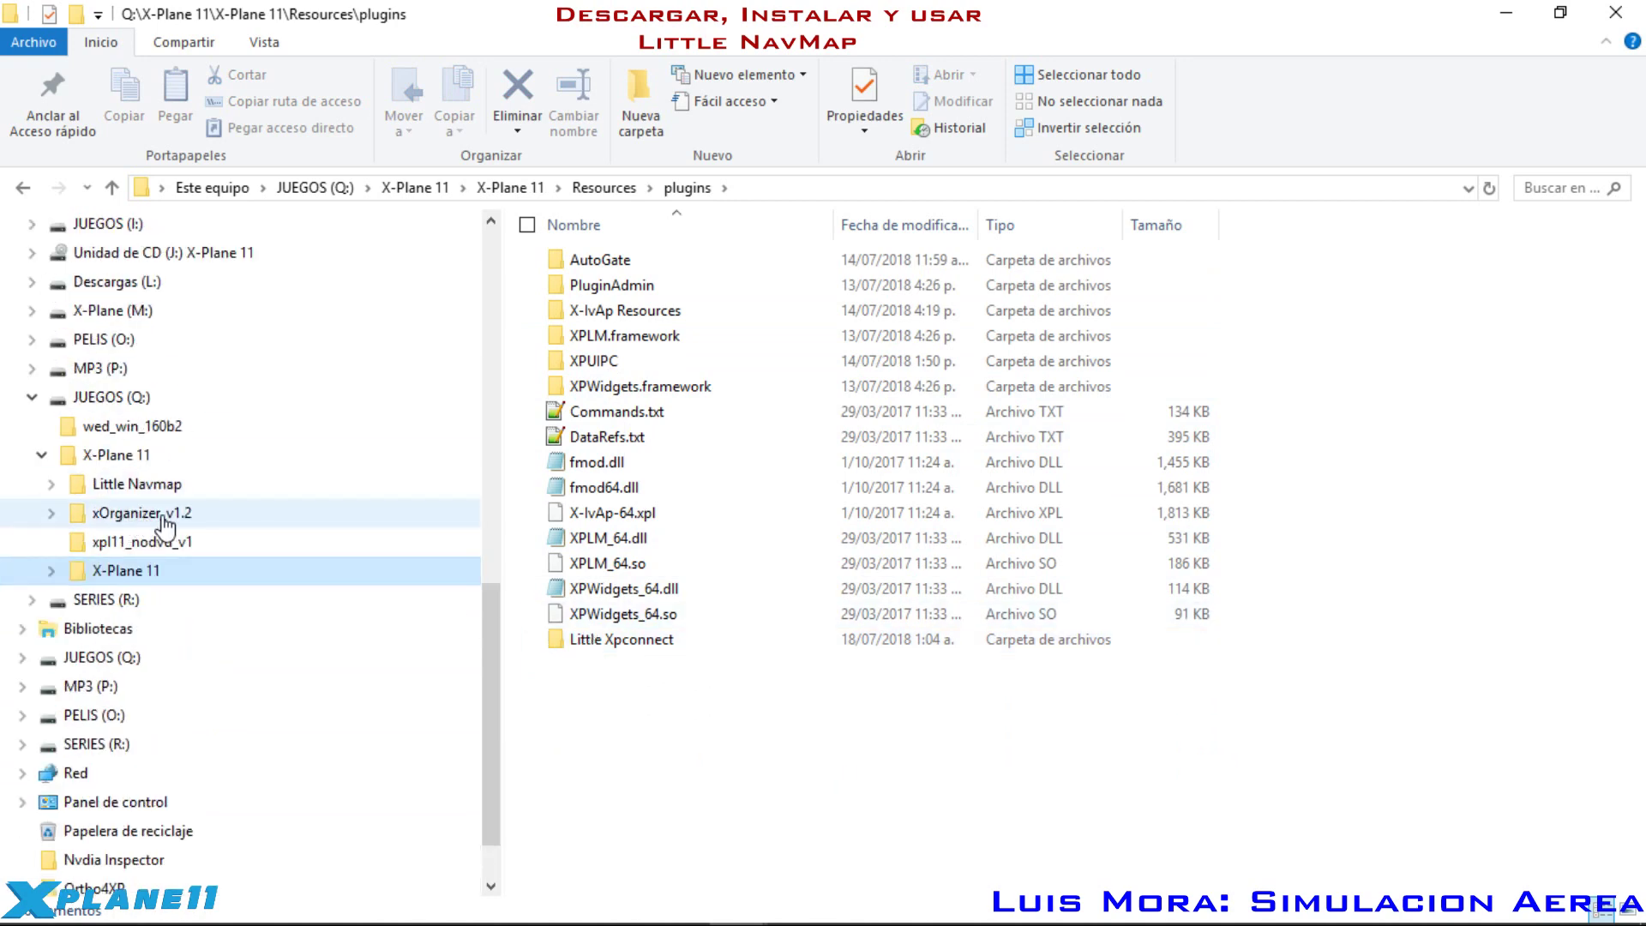
pyautogui.click(127, 542)
pyautogui.click(129, 483)
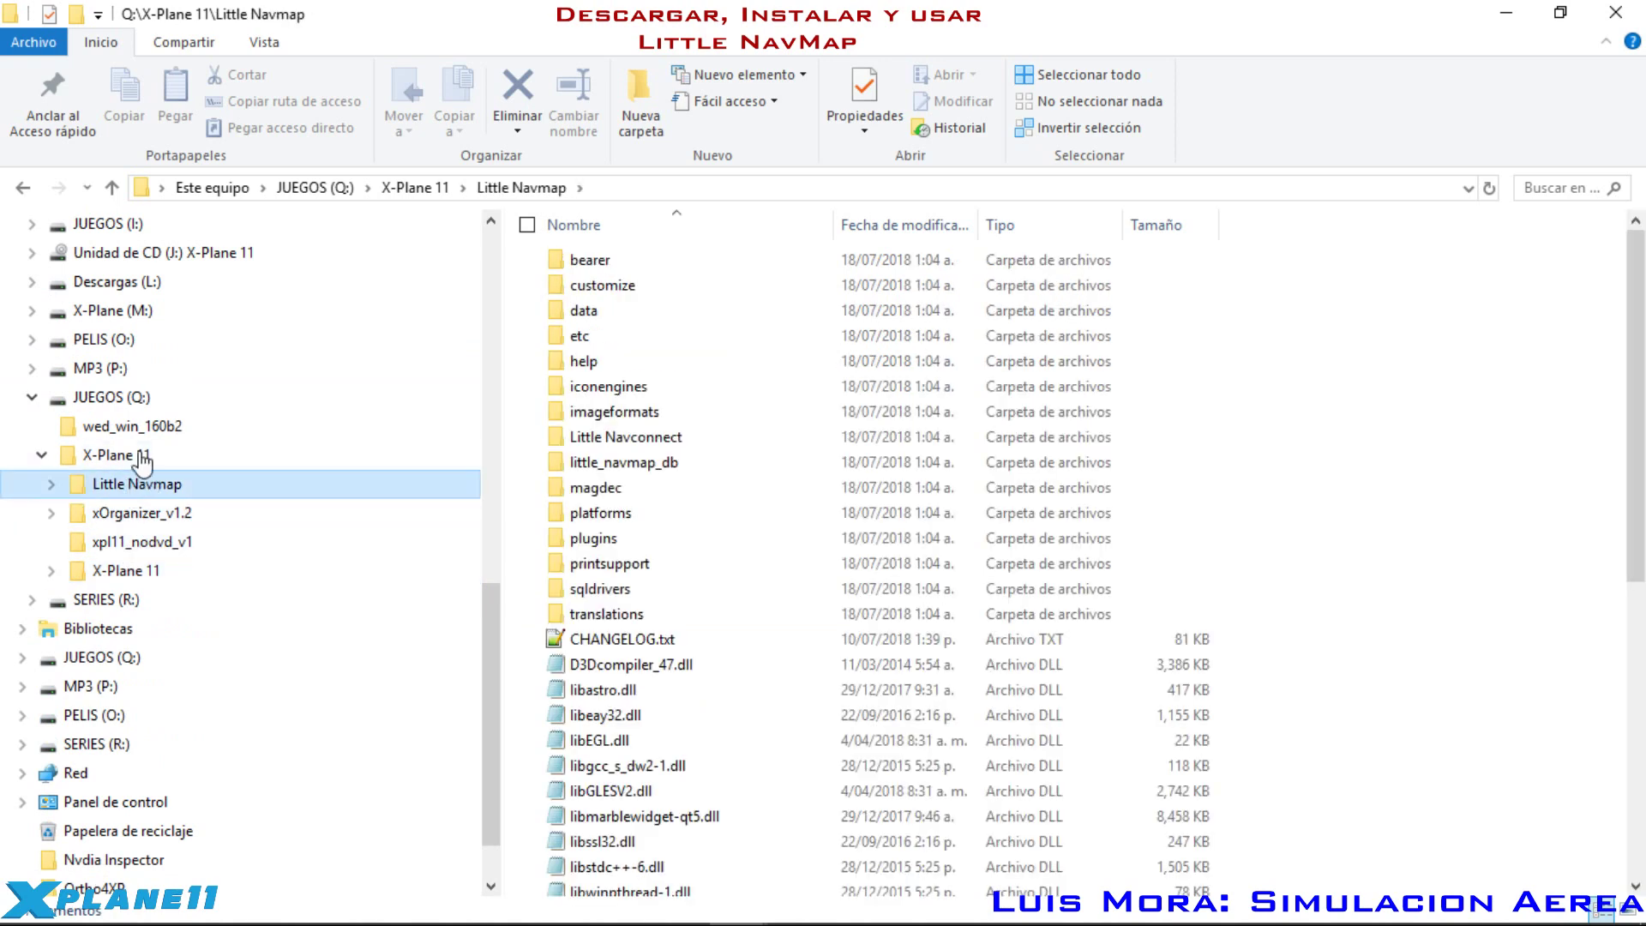
pyautogui.scroll(-1, 783, 523)
pyautogui.scroll(-5, 783, 515)
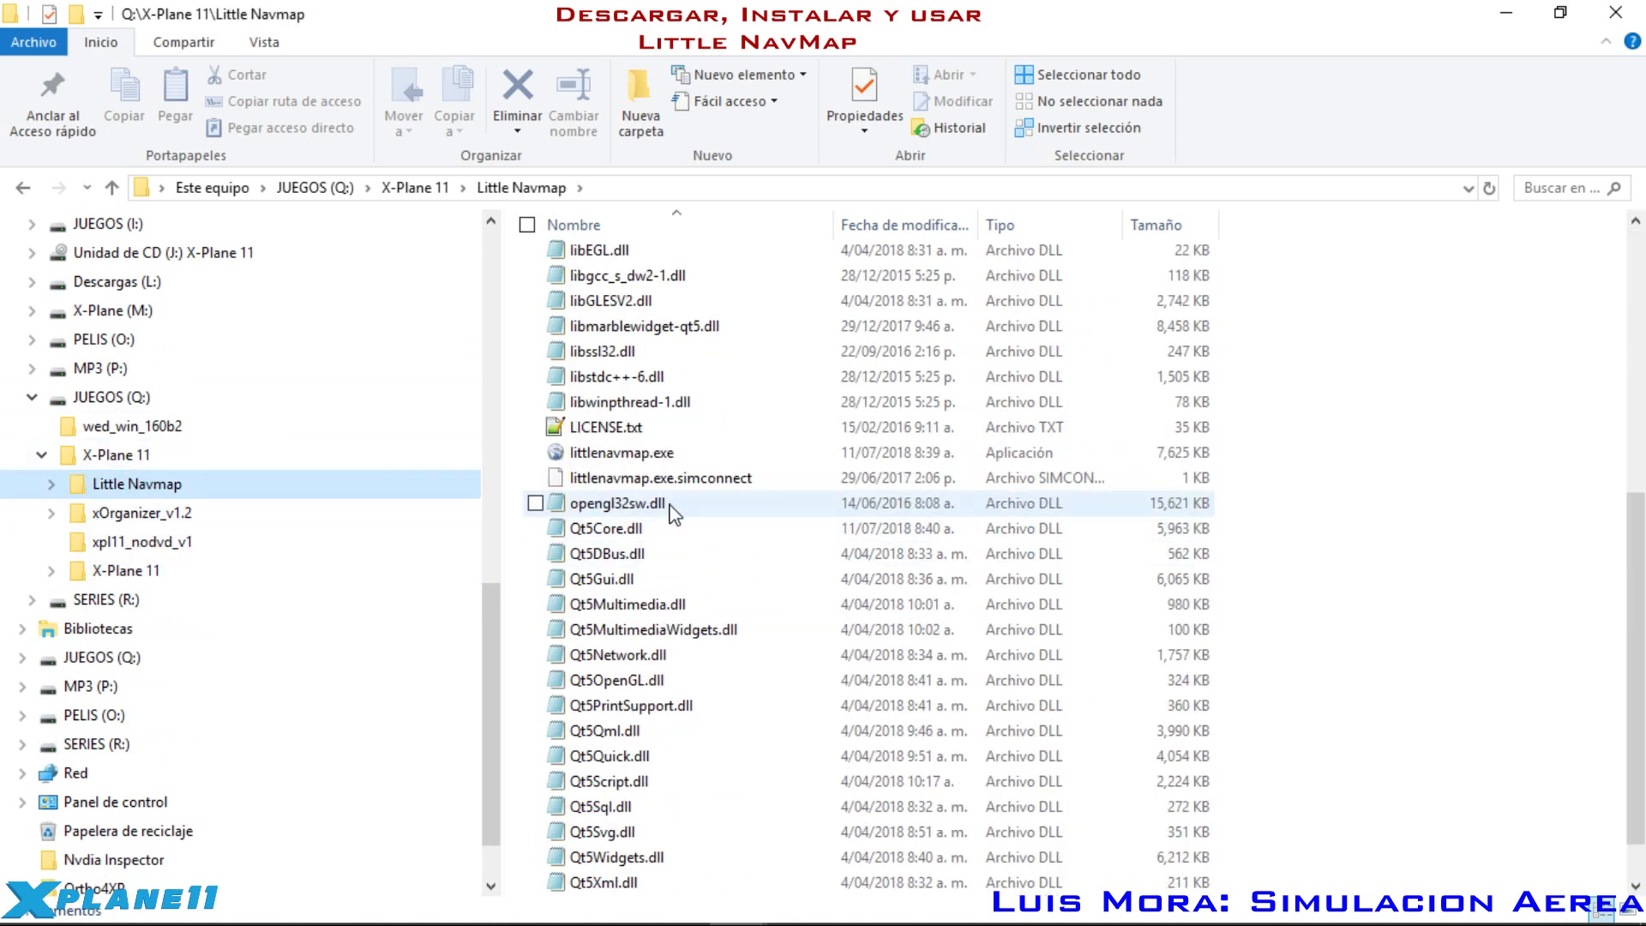
pyautogui.click(636, 456)
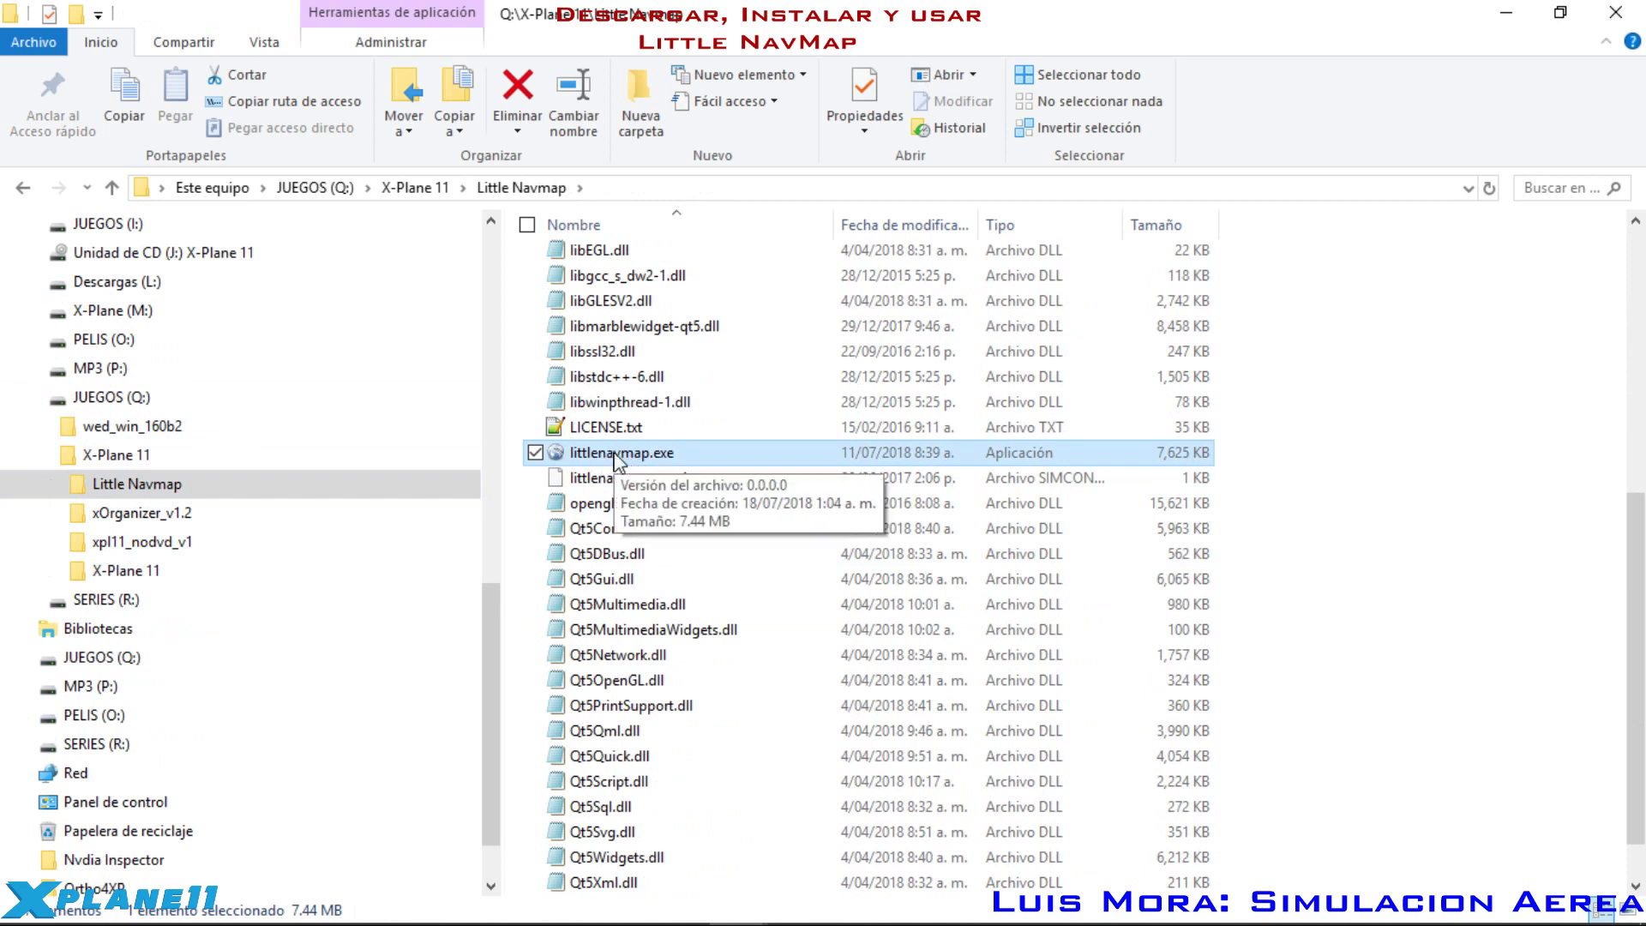
pyautogui.doubleClick(615, 460)
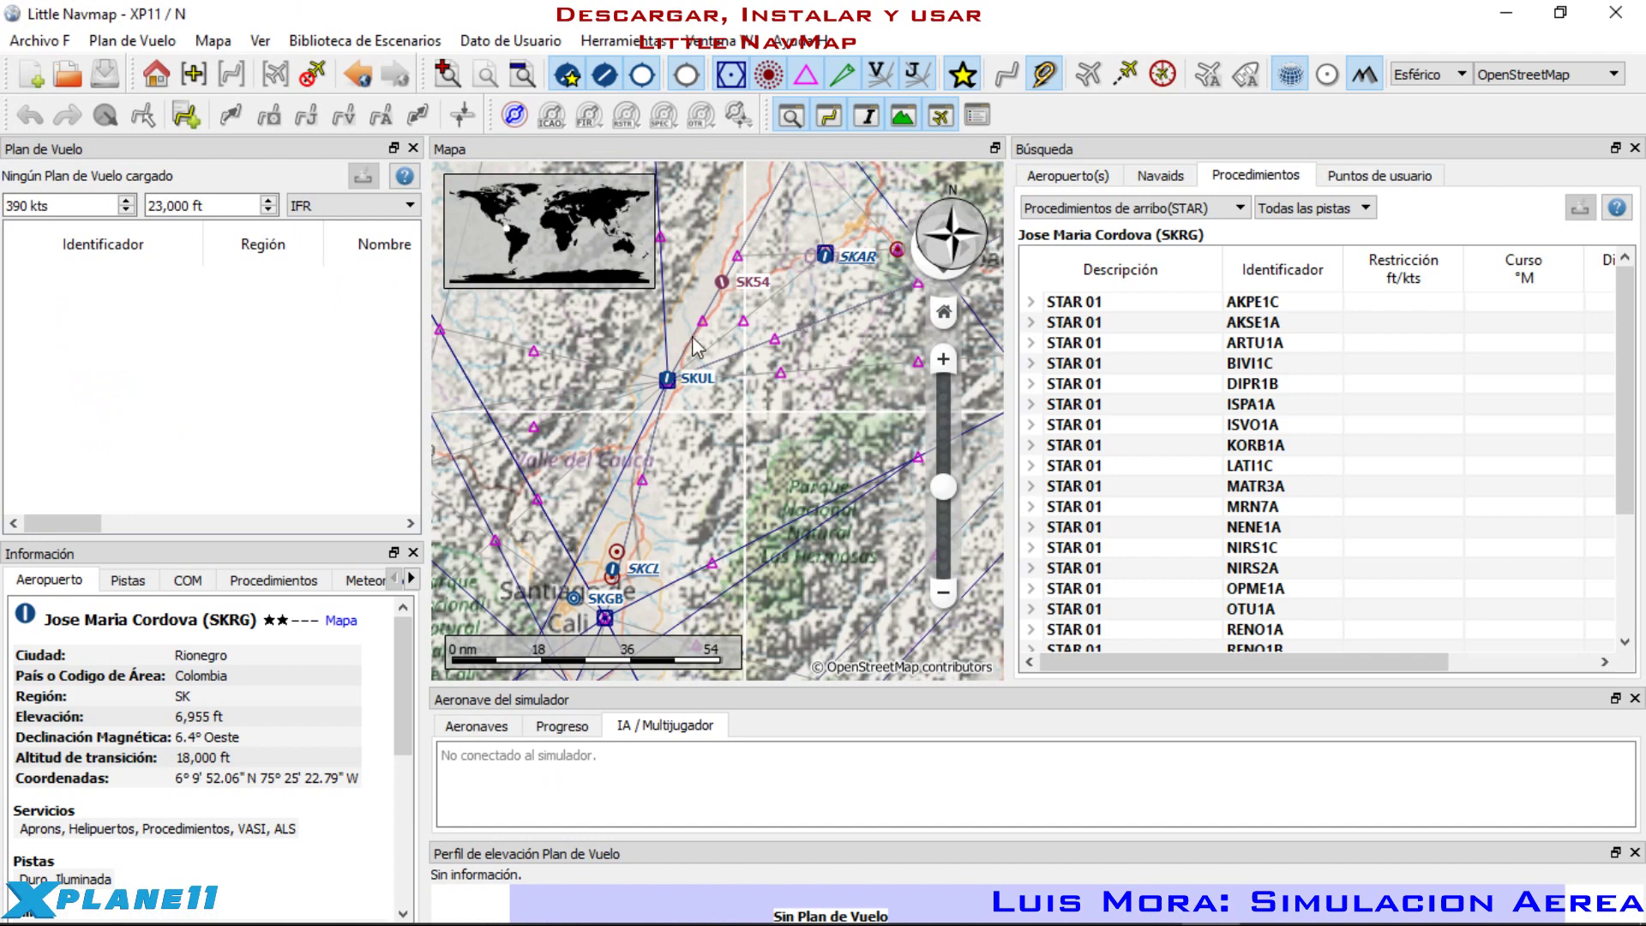
# Step: Exit Little Navmap, confirming the exit, and start littlenavmap.exe again
pyautogui.click(1615, 12)
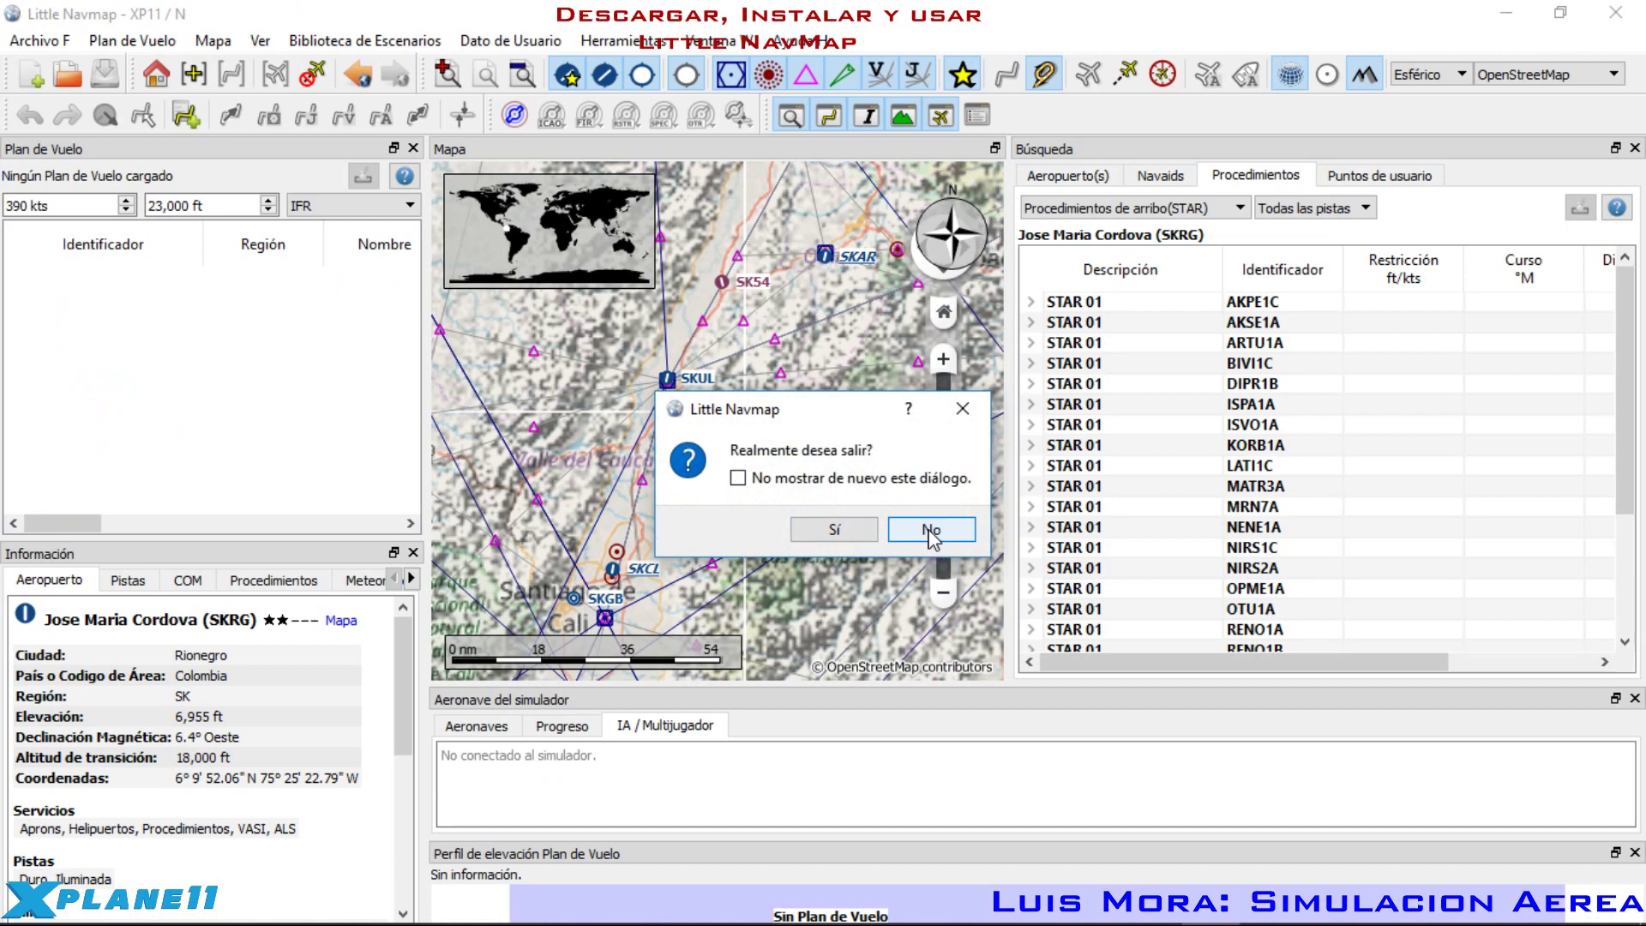
pyautogui.click(819, 531)
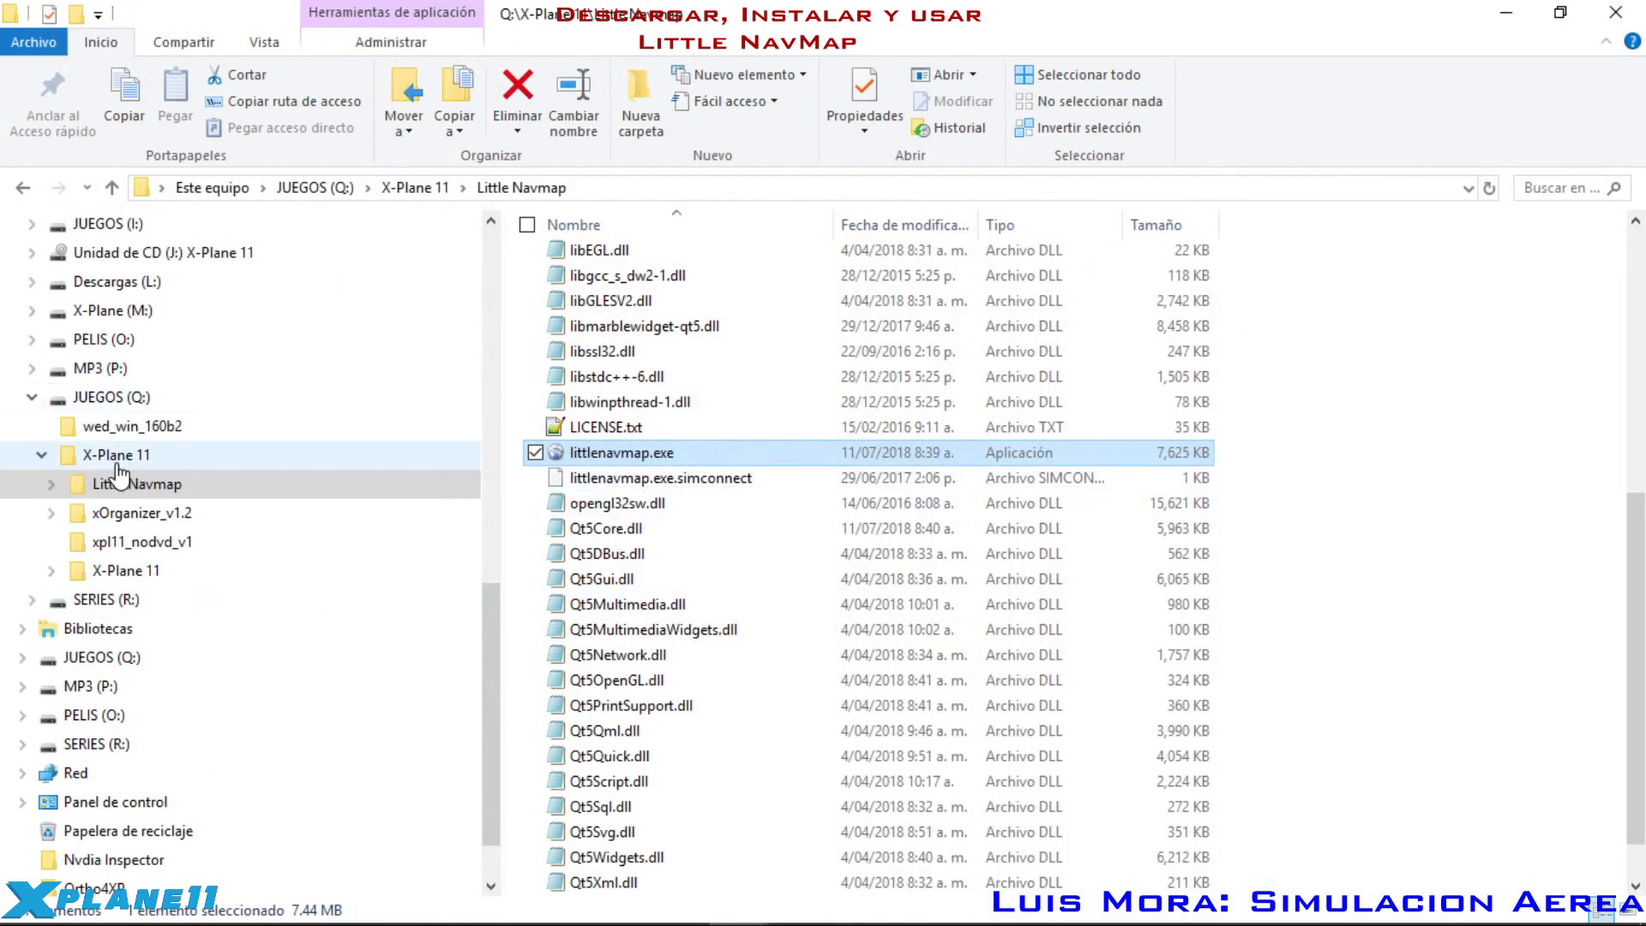
pyautogui.rightClick(636, 453)
pyautogui.click(744, 433)
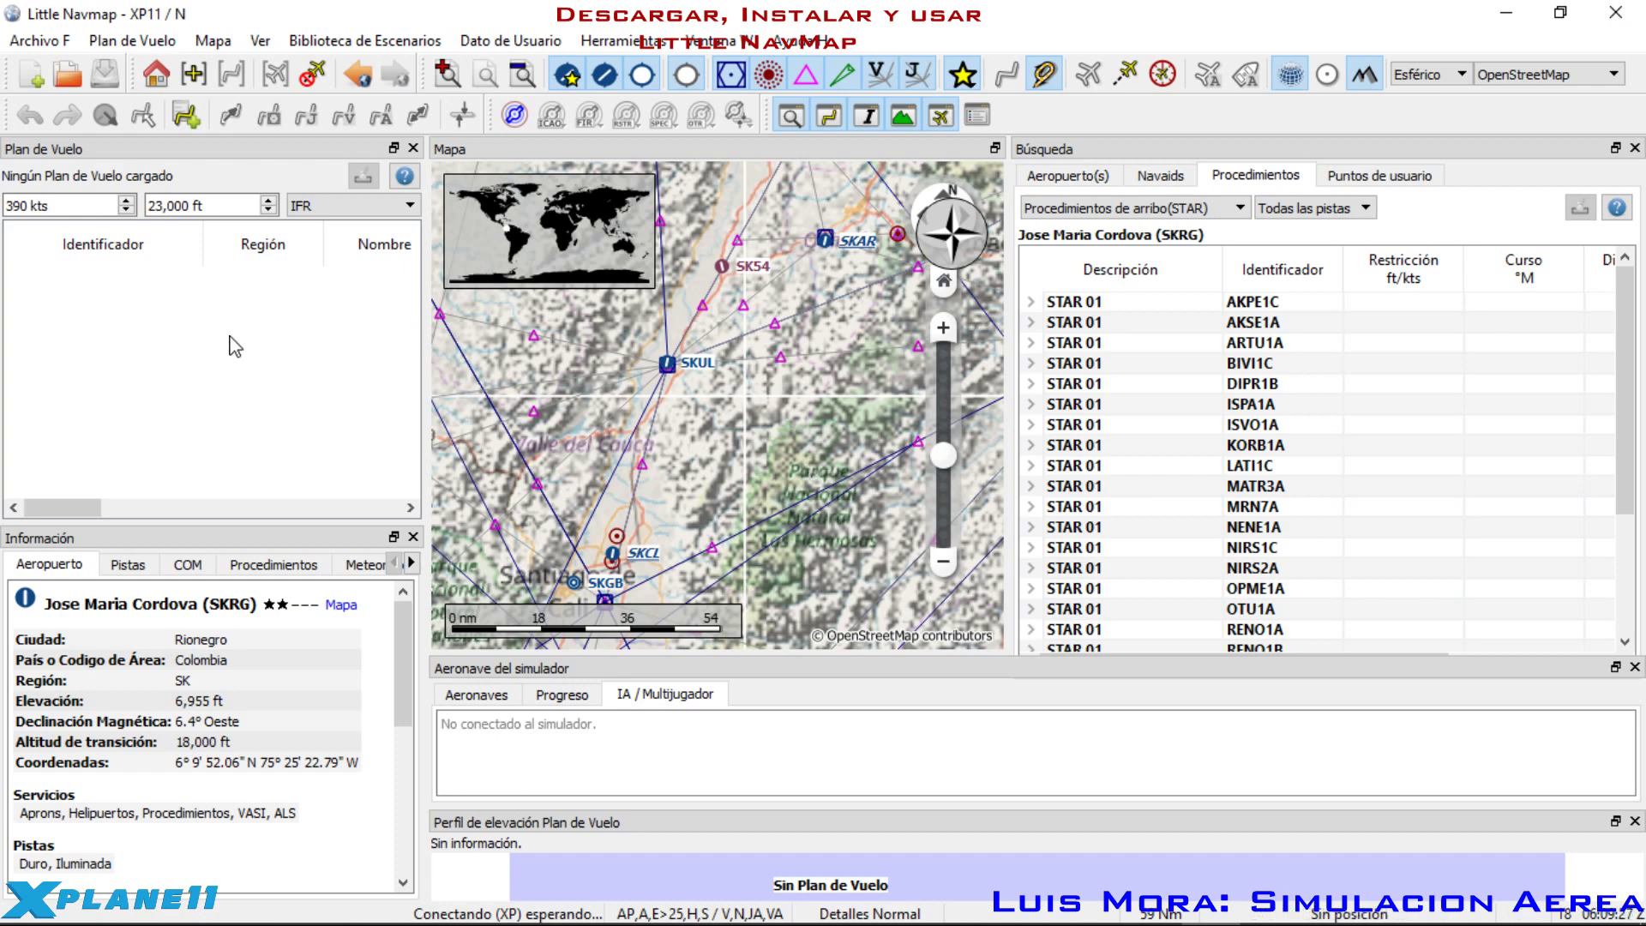
# Step: Show the folder holding Little Navmap's database files and close it again
pyautogui.click(358, 40)
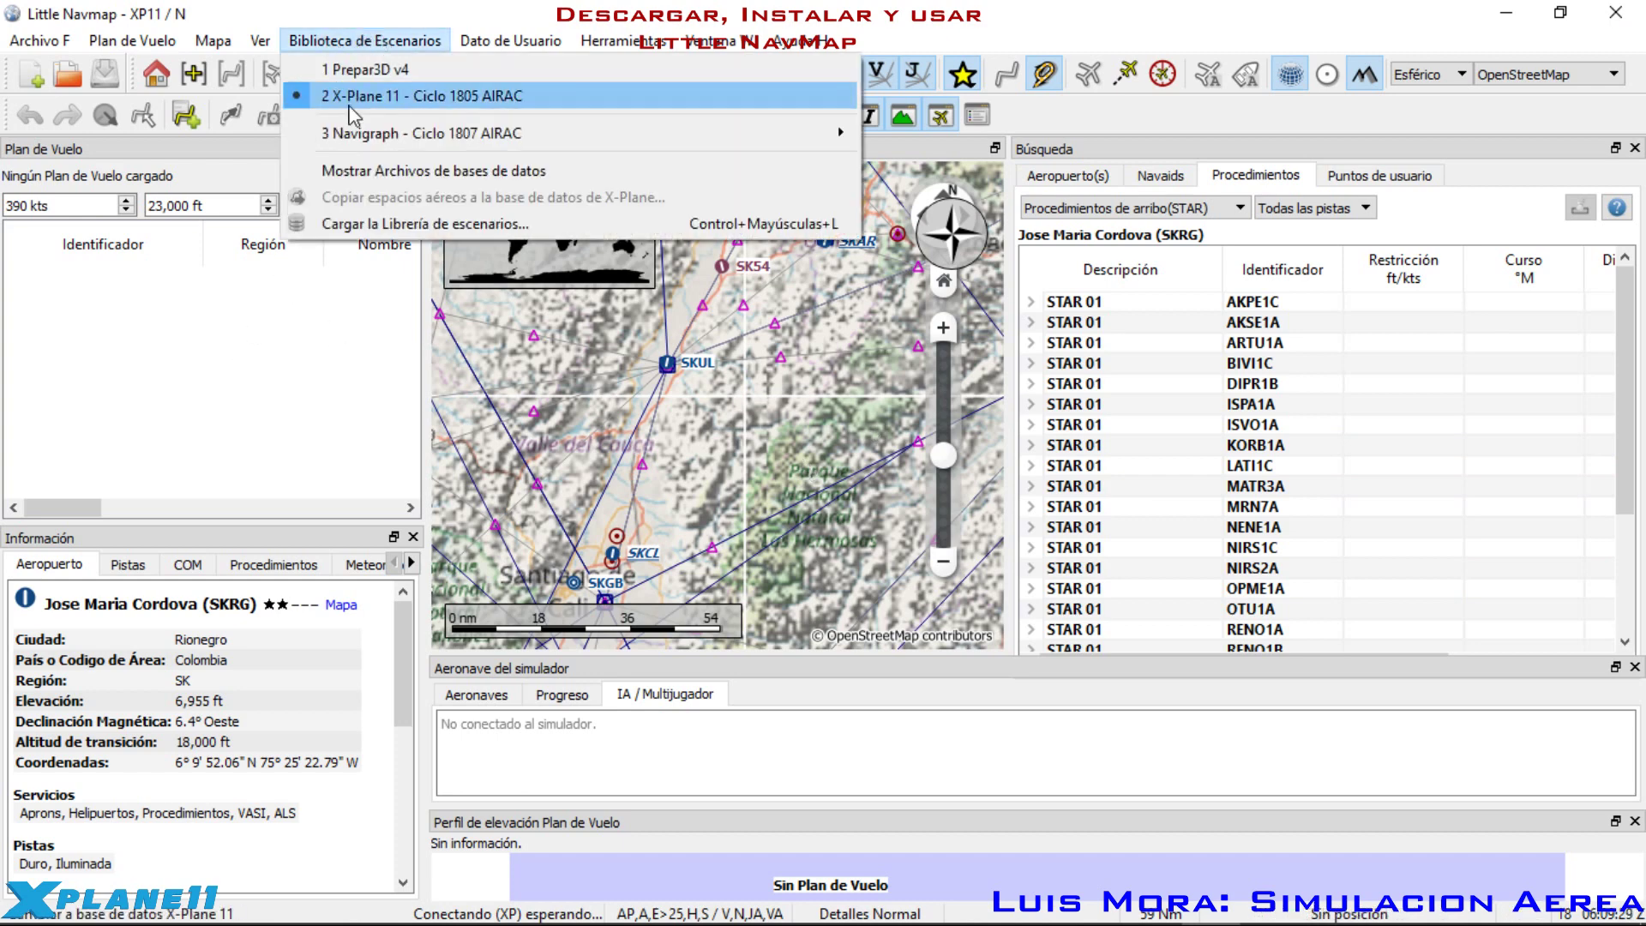
pyautogui.click(348, 42)
pyautogui.click(348, 45)
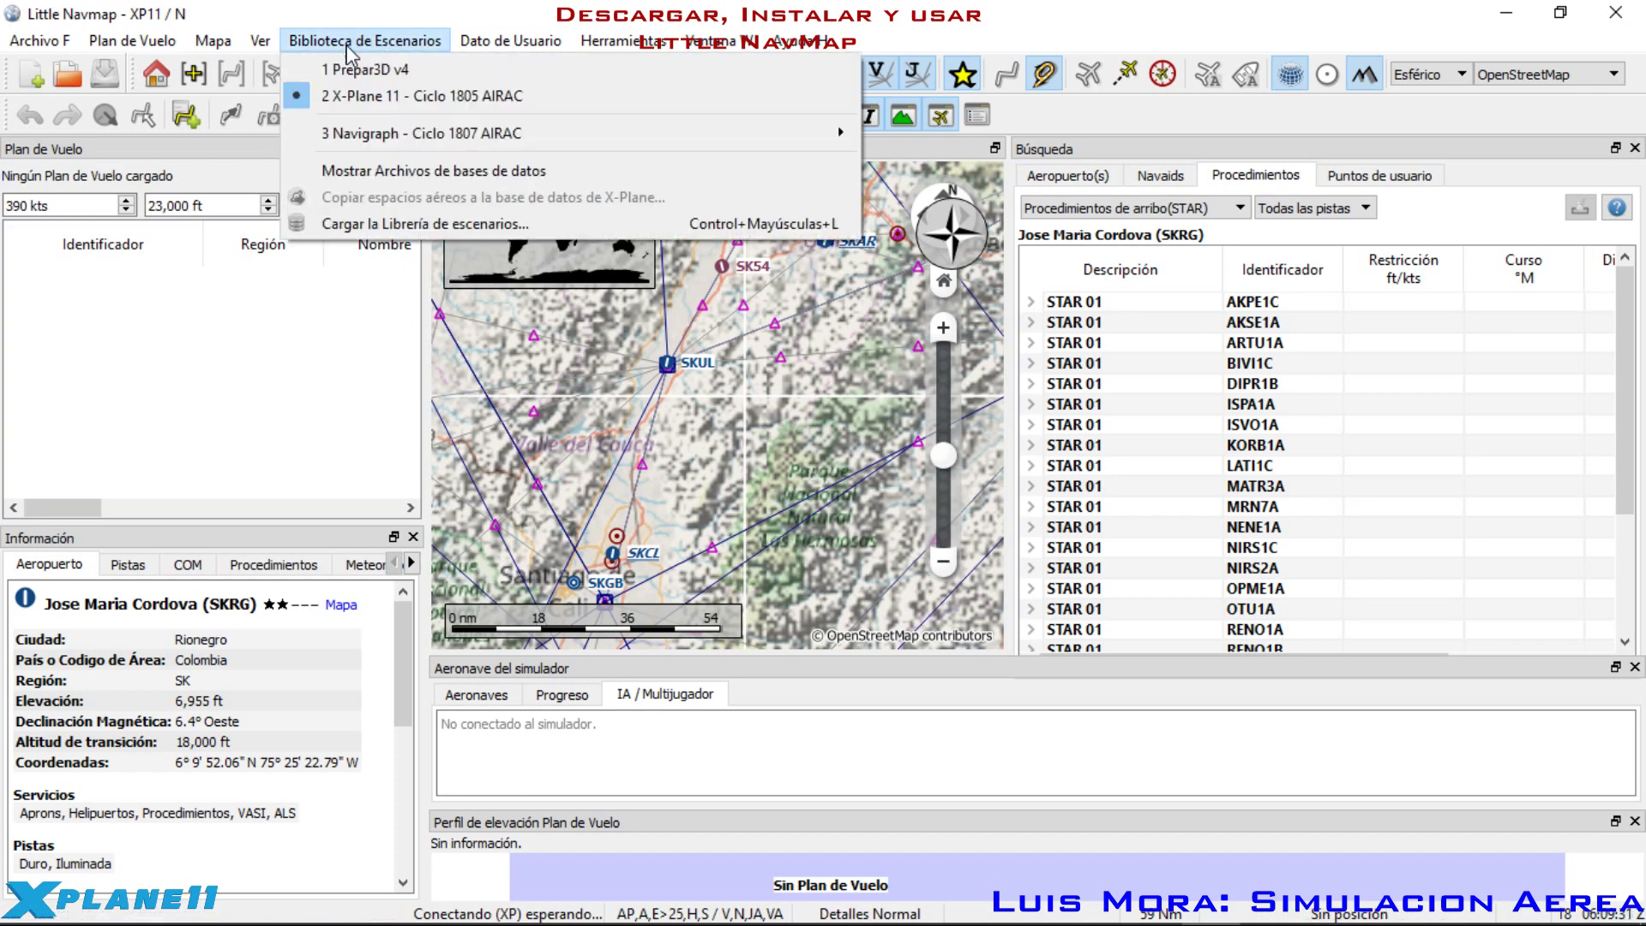
pyautogui.click(433, 171)
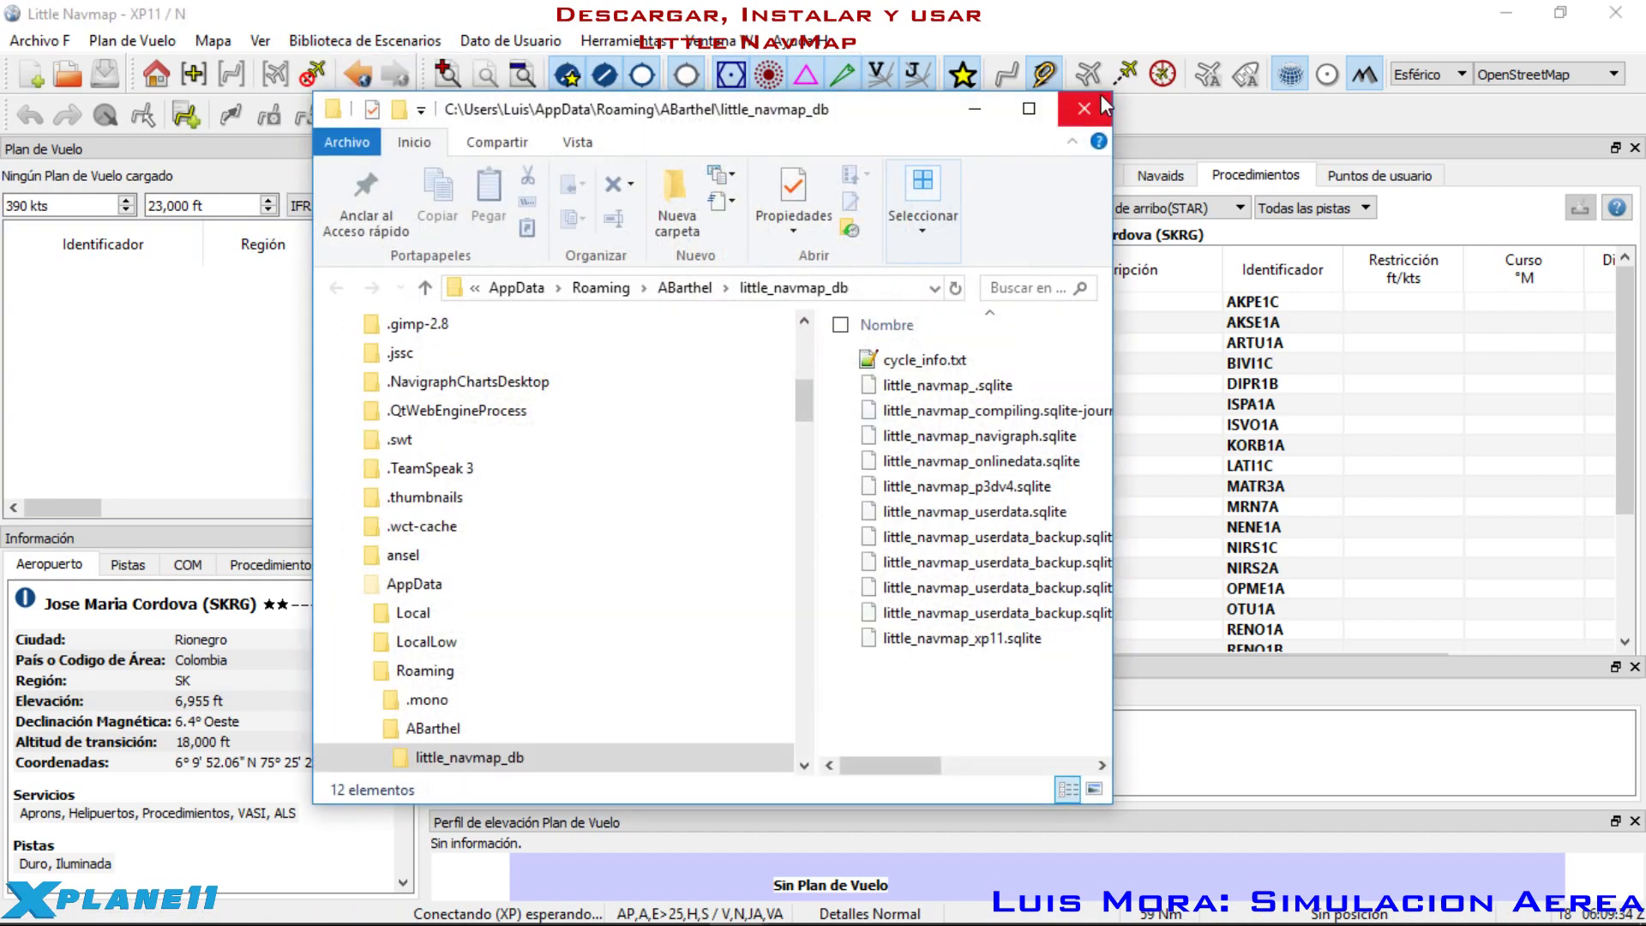
# Step: Review the scenery library loading options with X-Plane 11 as the flight simulator, including its base path, and close the dialog
pyautogui.click(365, 40)
pyautogui.click(364, 40)
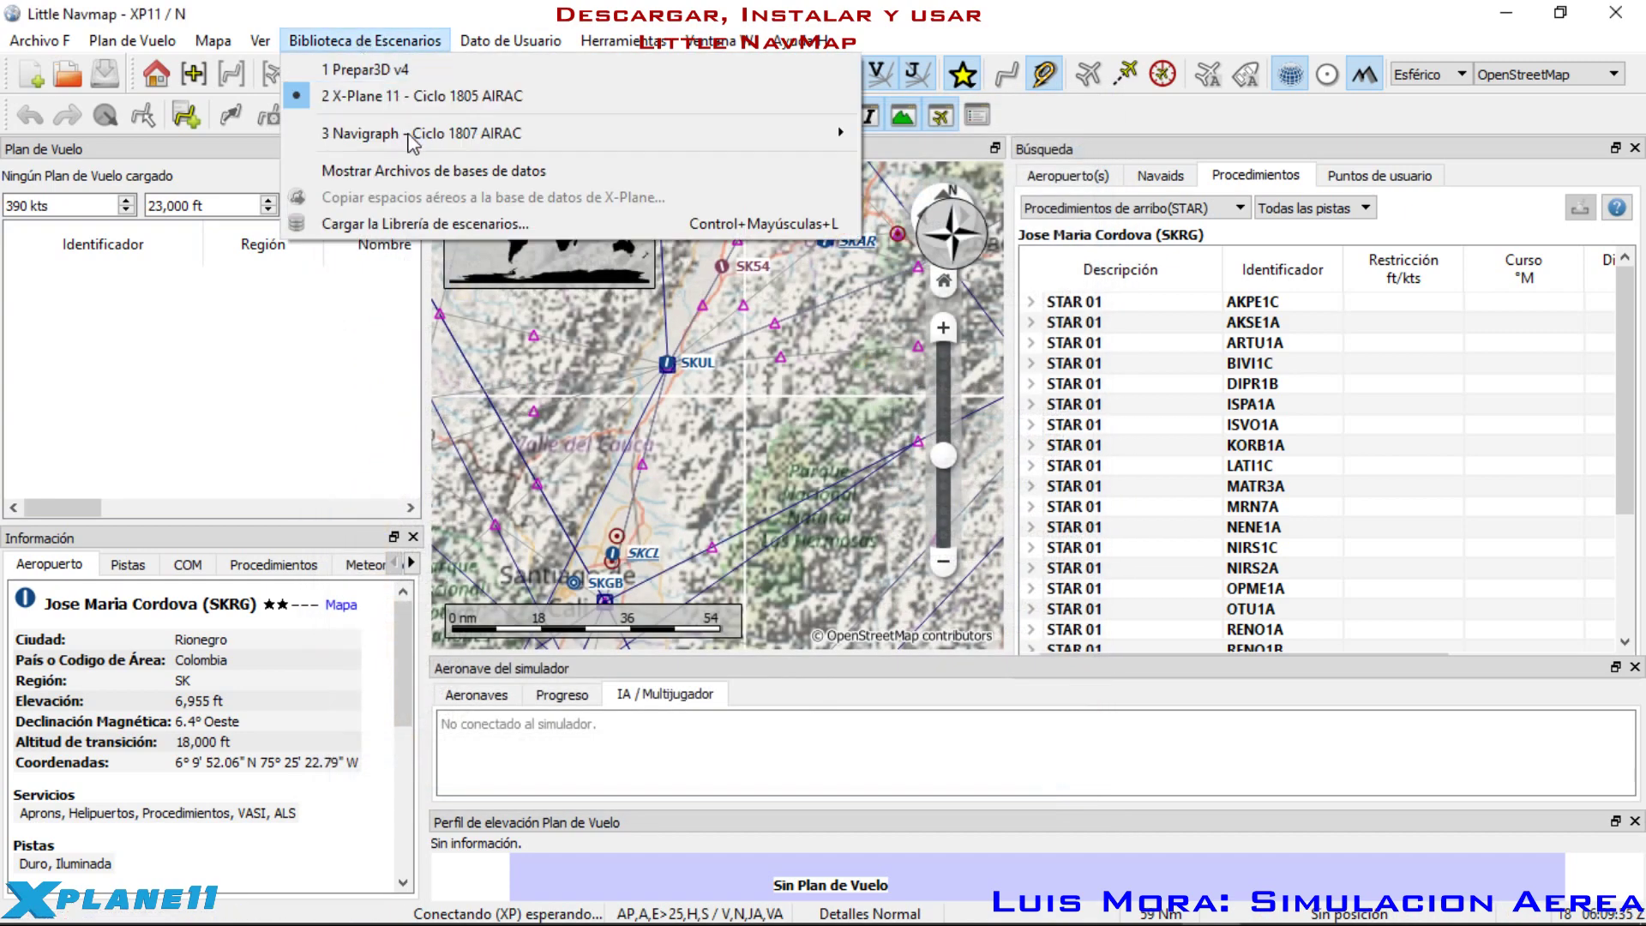
pyautogui.click(377, 224)
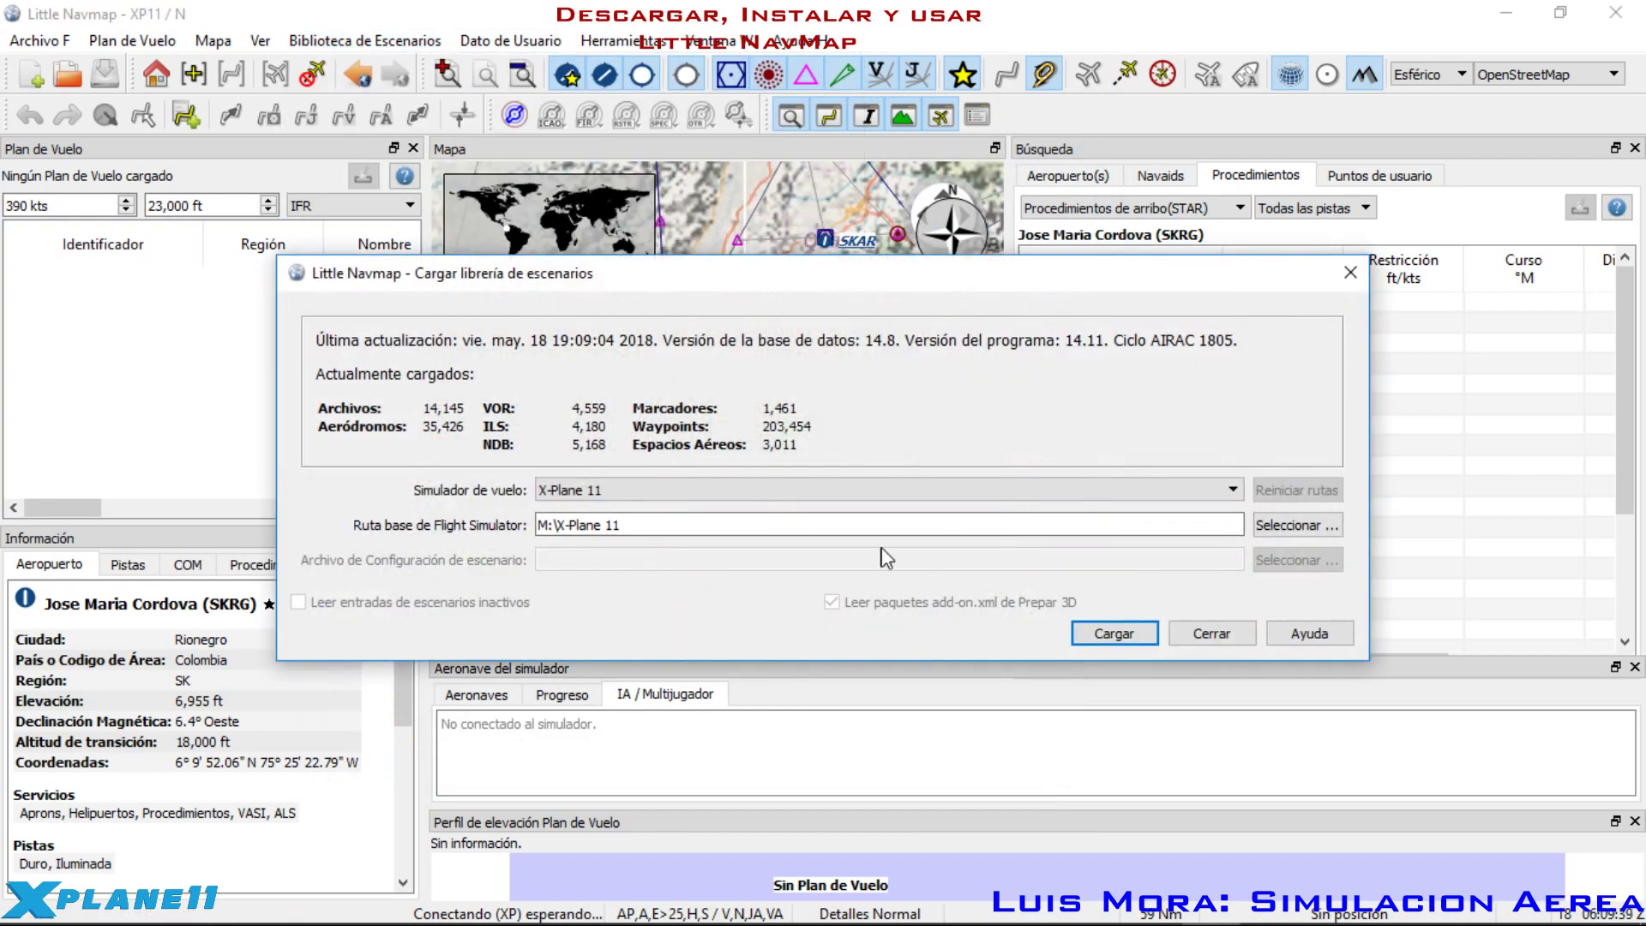
pyautogui.moveTo(841, 278); pyautogui.dragTo(845, 324)
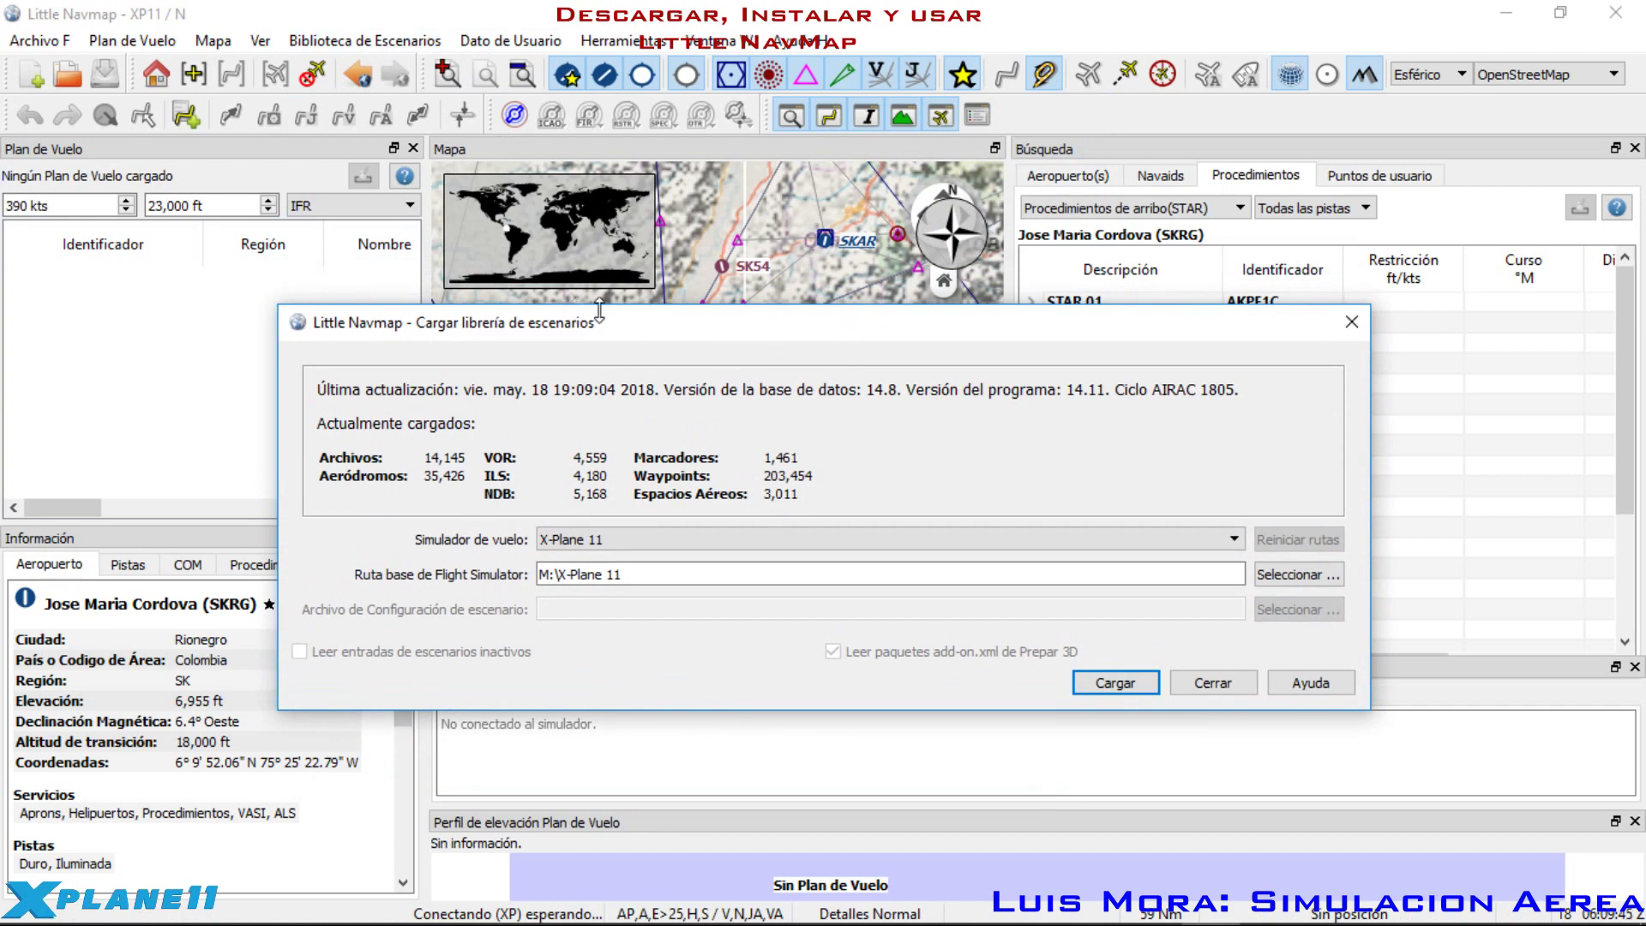
pyautogui.moveTo(829, 330)
pyautogui.mouseDown()
pyautogui.moveTo(767, 367)
pyautogui.moveTo(896, 360)
pyautogui.moveTo(842, 354)
pyautogui.mouseUp()
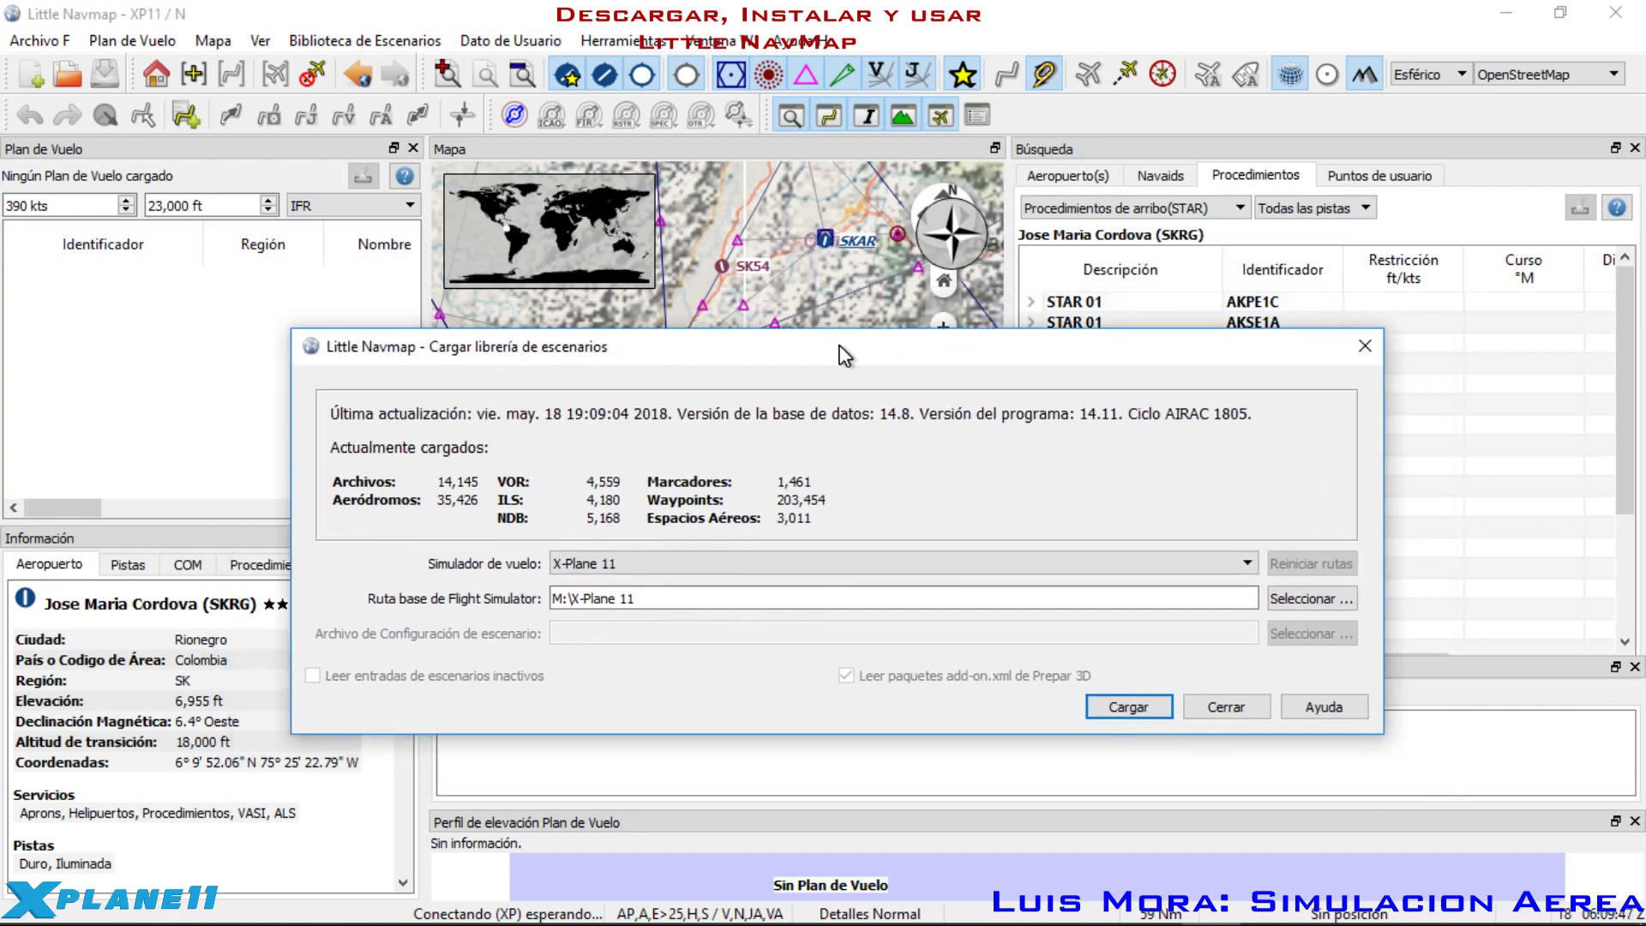
pyautogui.click(1245, 565)
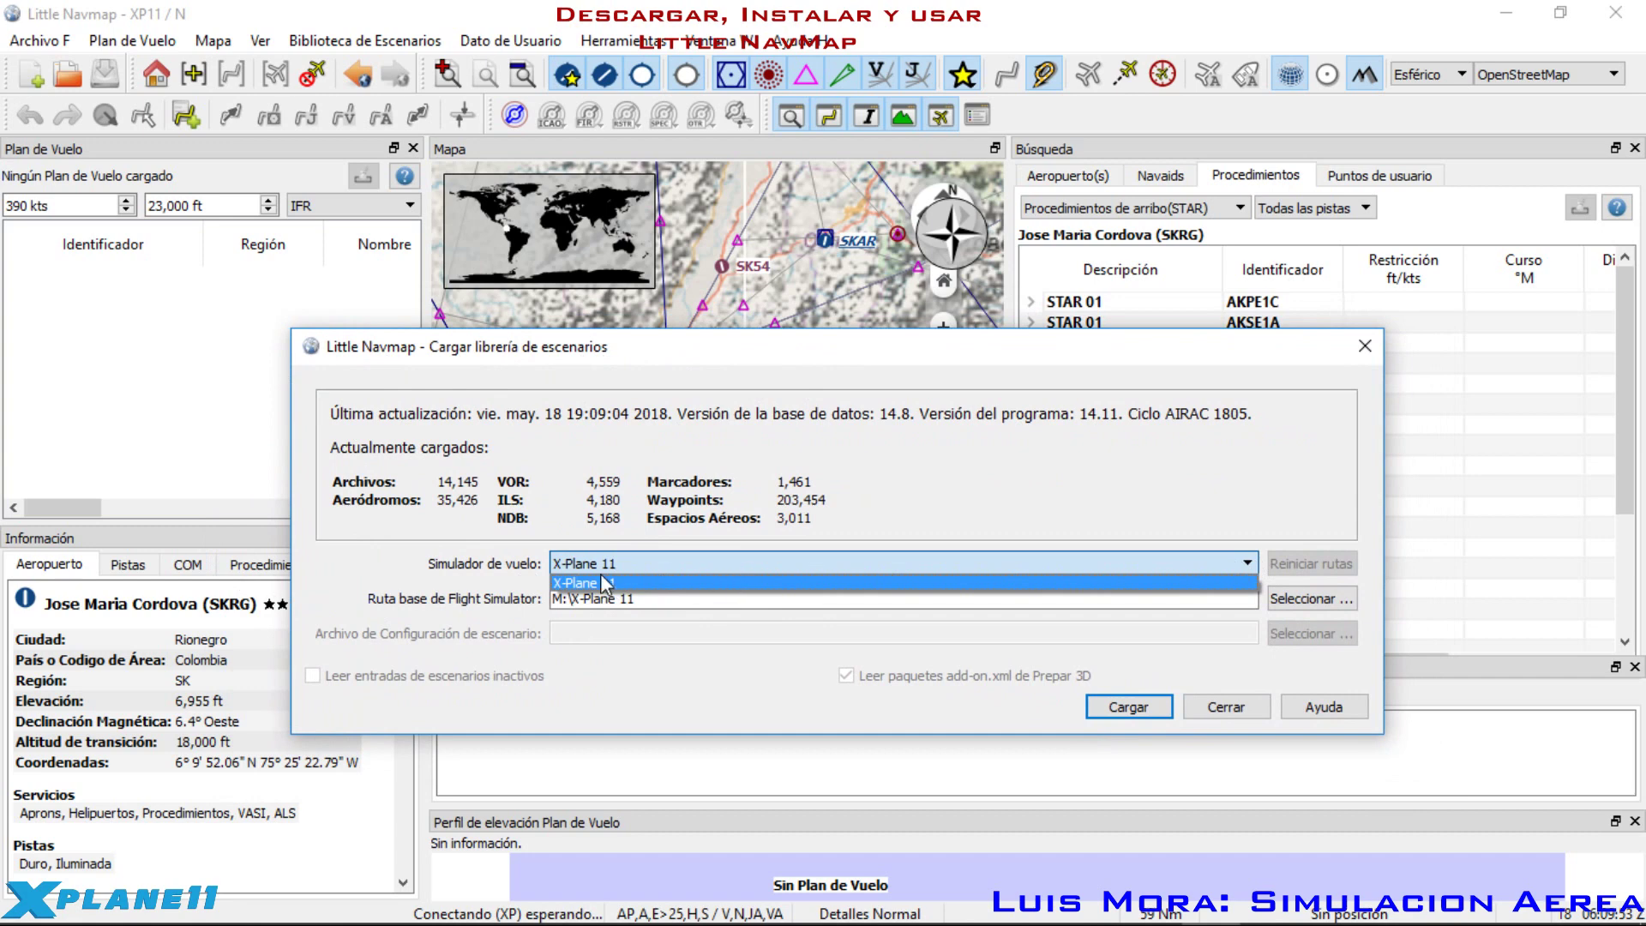
pyautogui.click(407, 566)
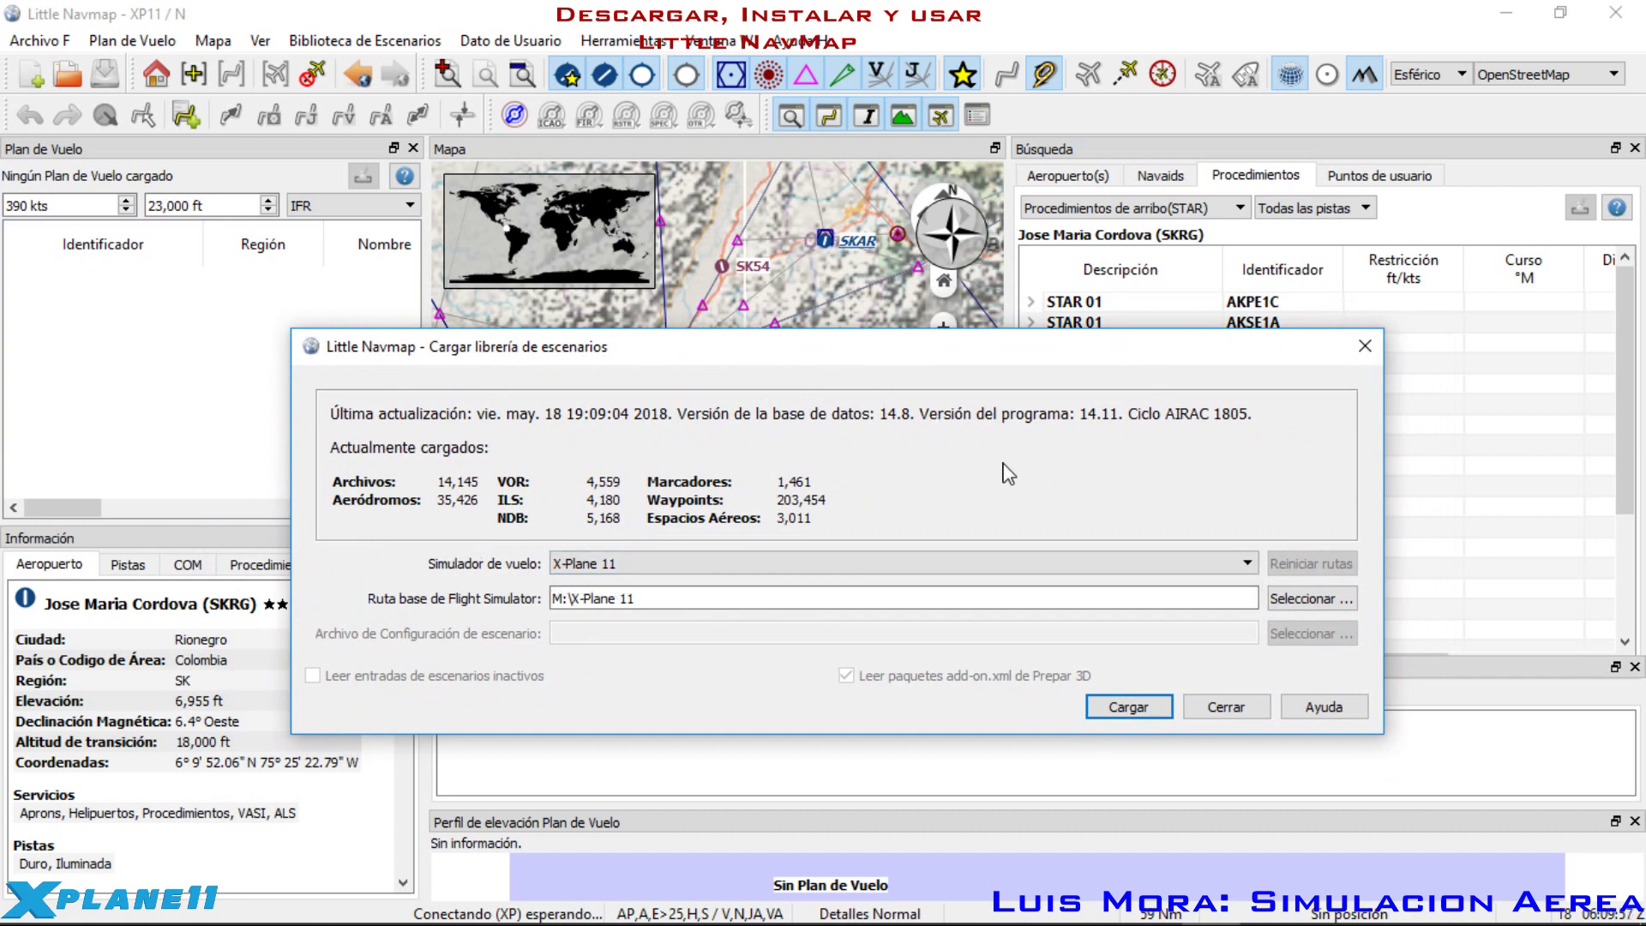
pyautogui.click(605, 565)
pyautogui.click(589, 581)
pyautogui.click(1166, 718)
pyautogui.click(1232, 712)
# Step: Examine the map from the whole globe down to the airports of Colombia
pyautogui.scroll(-5, 617, 443)
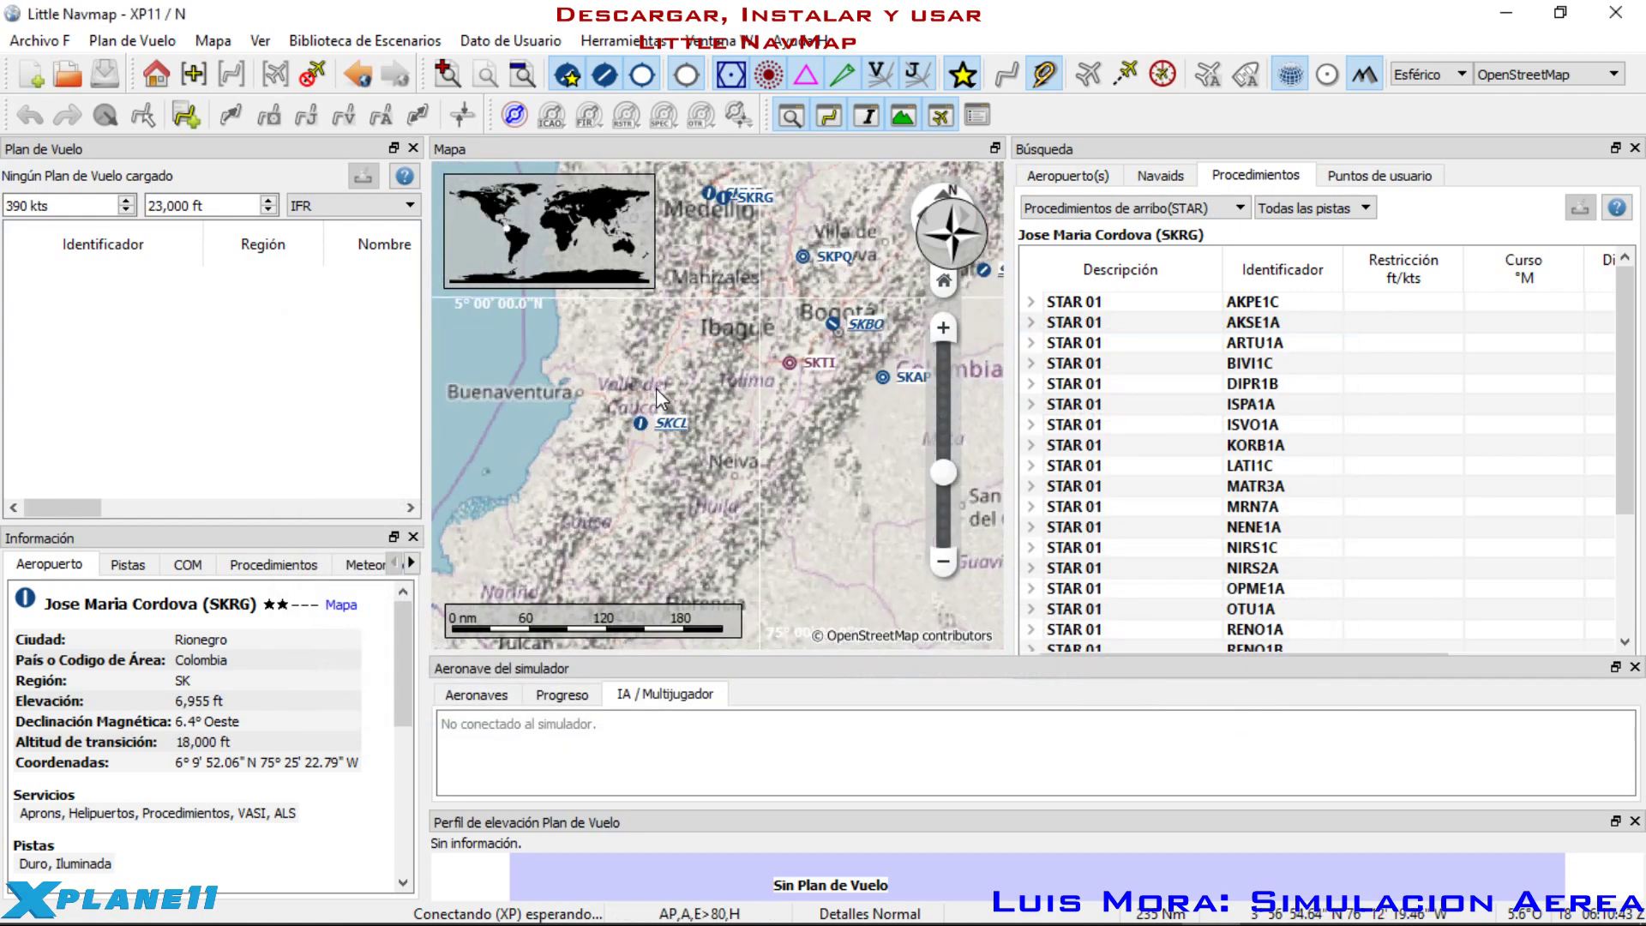
pyautogui.scroll(-5, 708, 392)
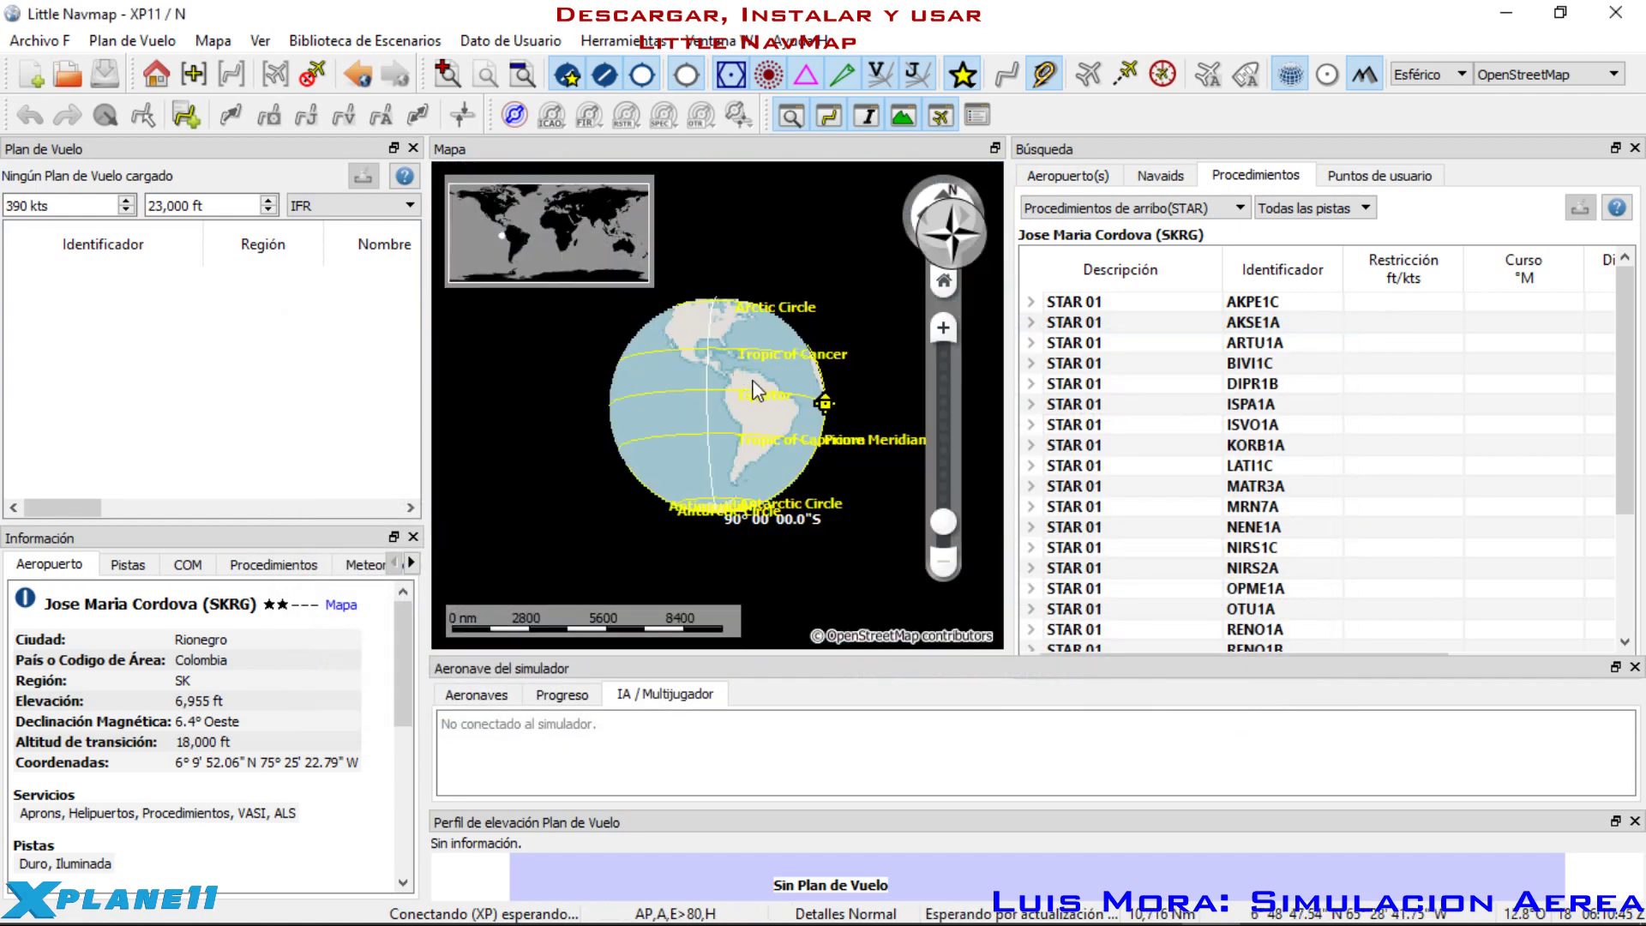
pyautogui.scroll(4, 766, 393)
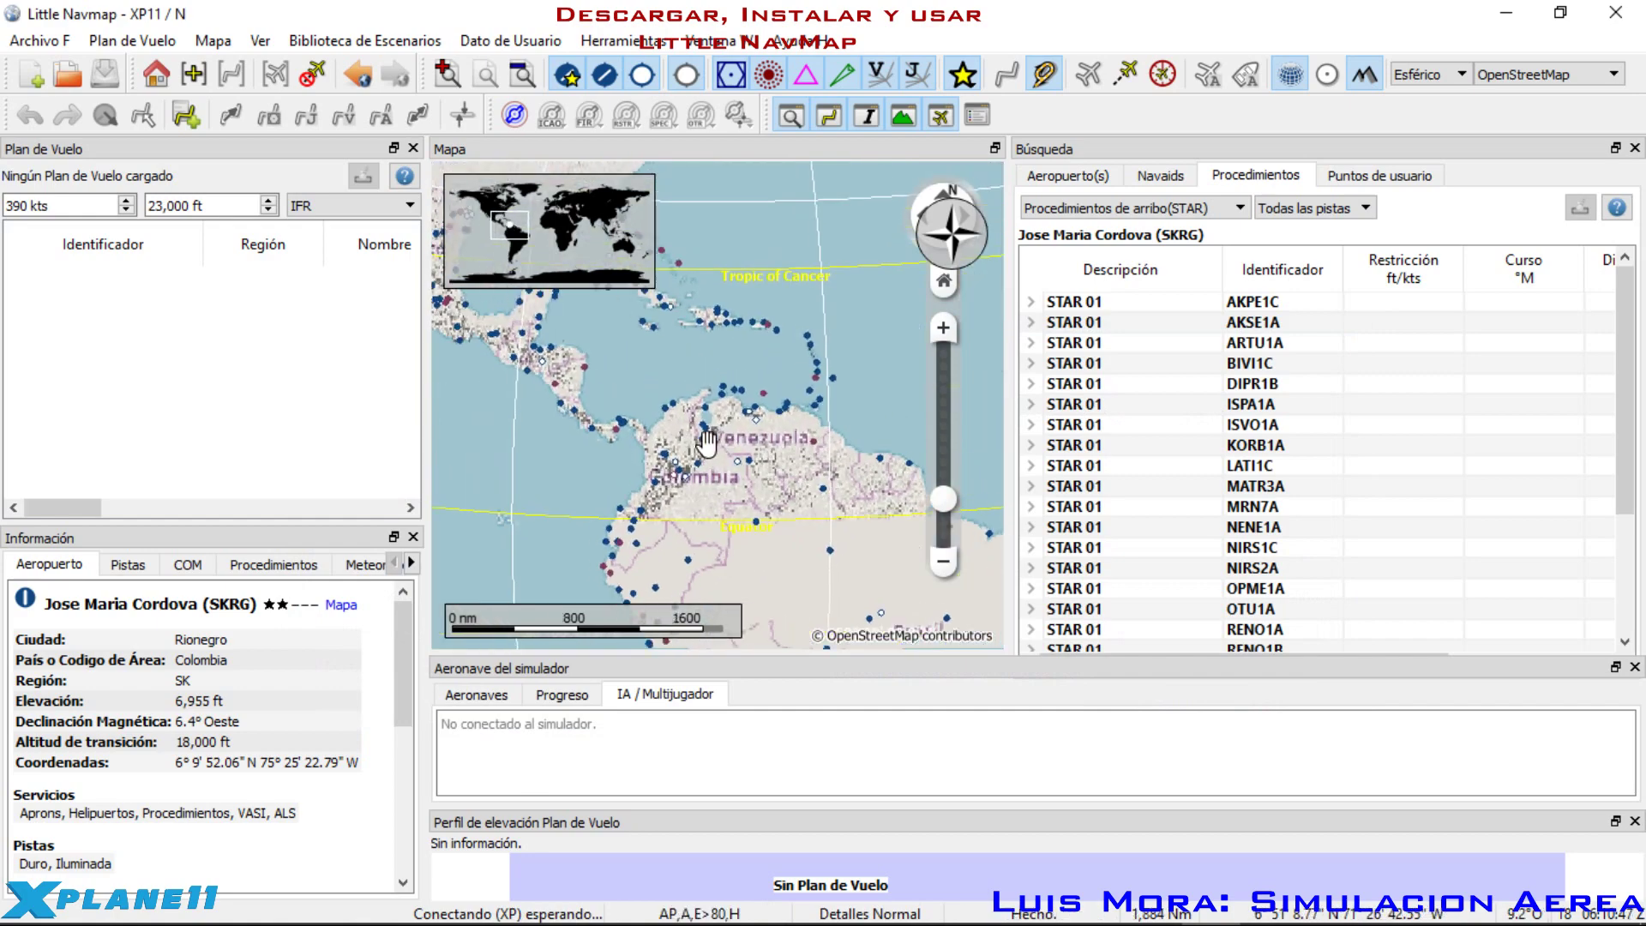
pyautogui.scroll(-4, 632, 463)
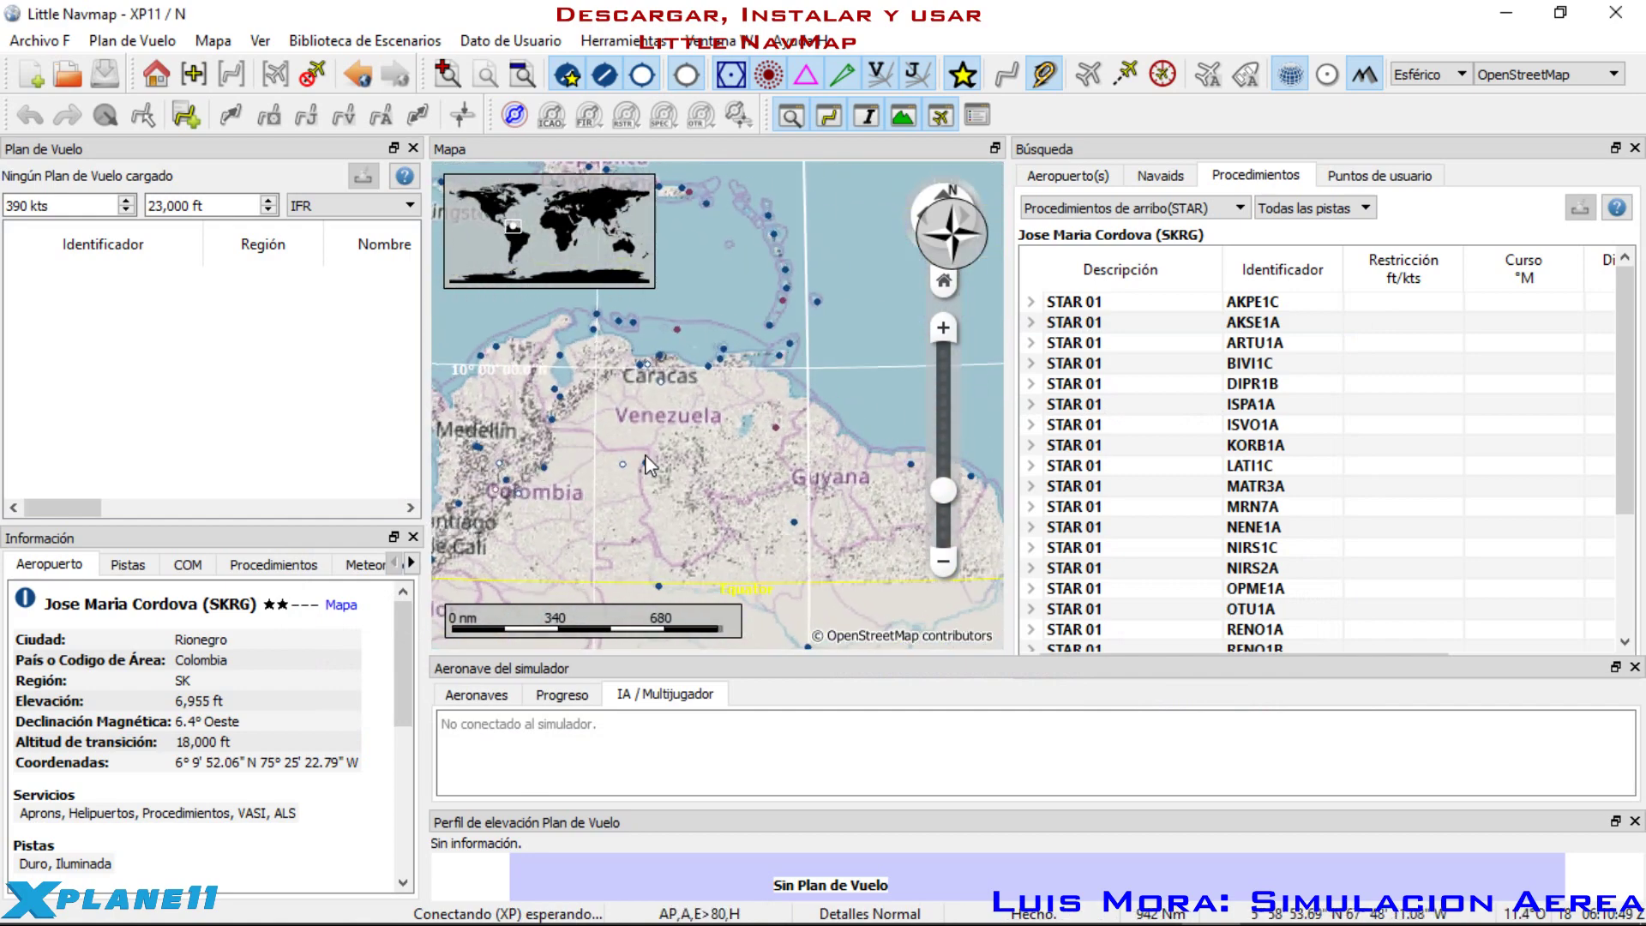
pyautogui.scroll(4, 643, 420)
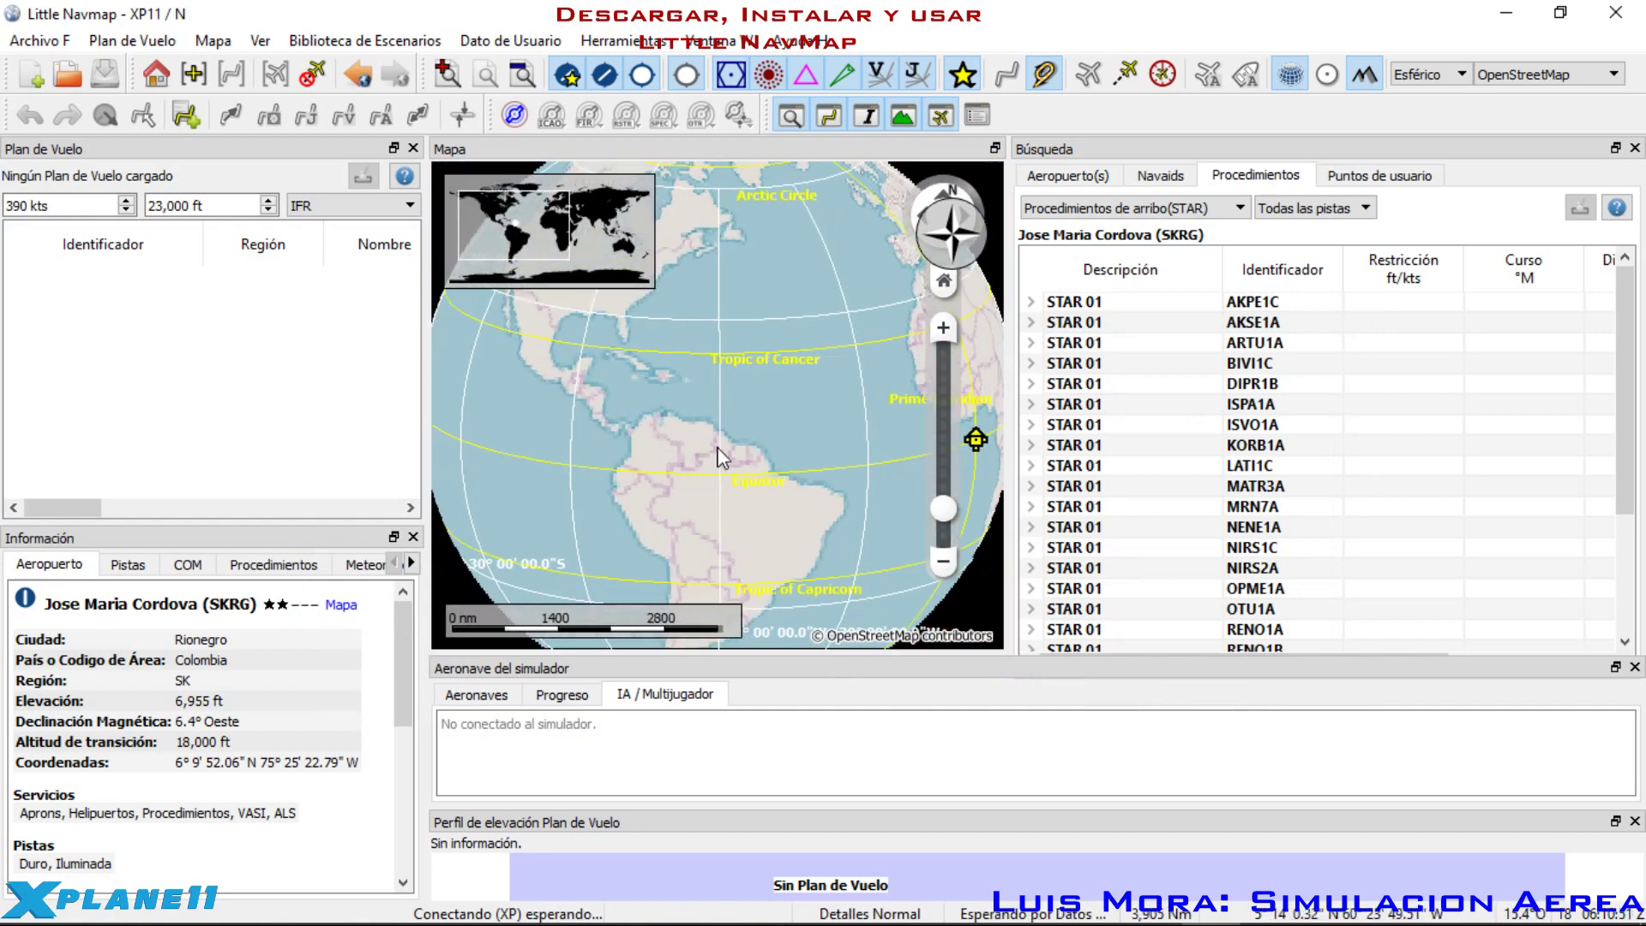
pyautogui.scroll(2, 650, 405)
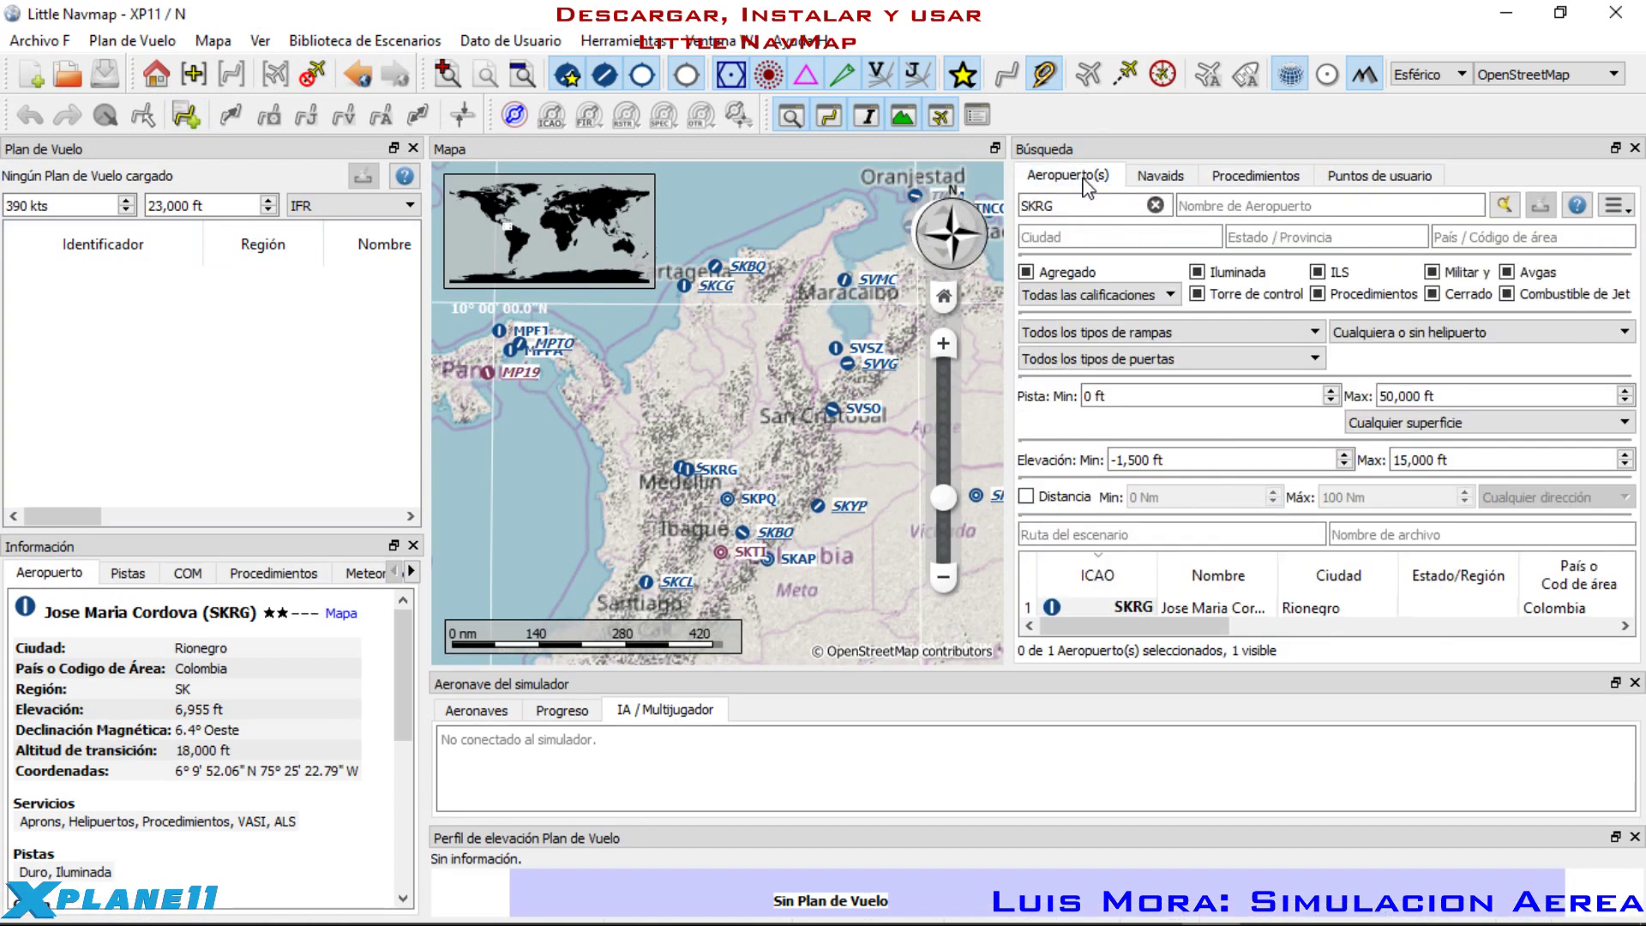
# Step: Search the airports by the ICAO code SKbo
pyautogui.click(1115, 206)
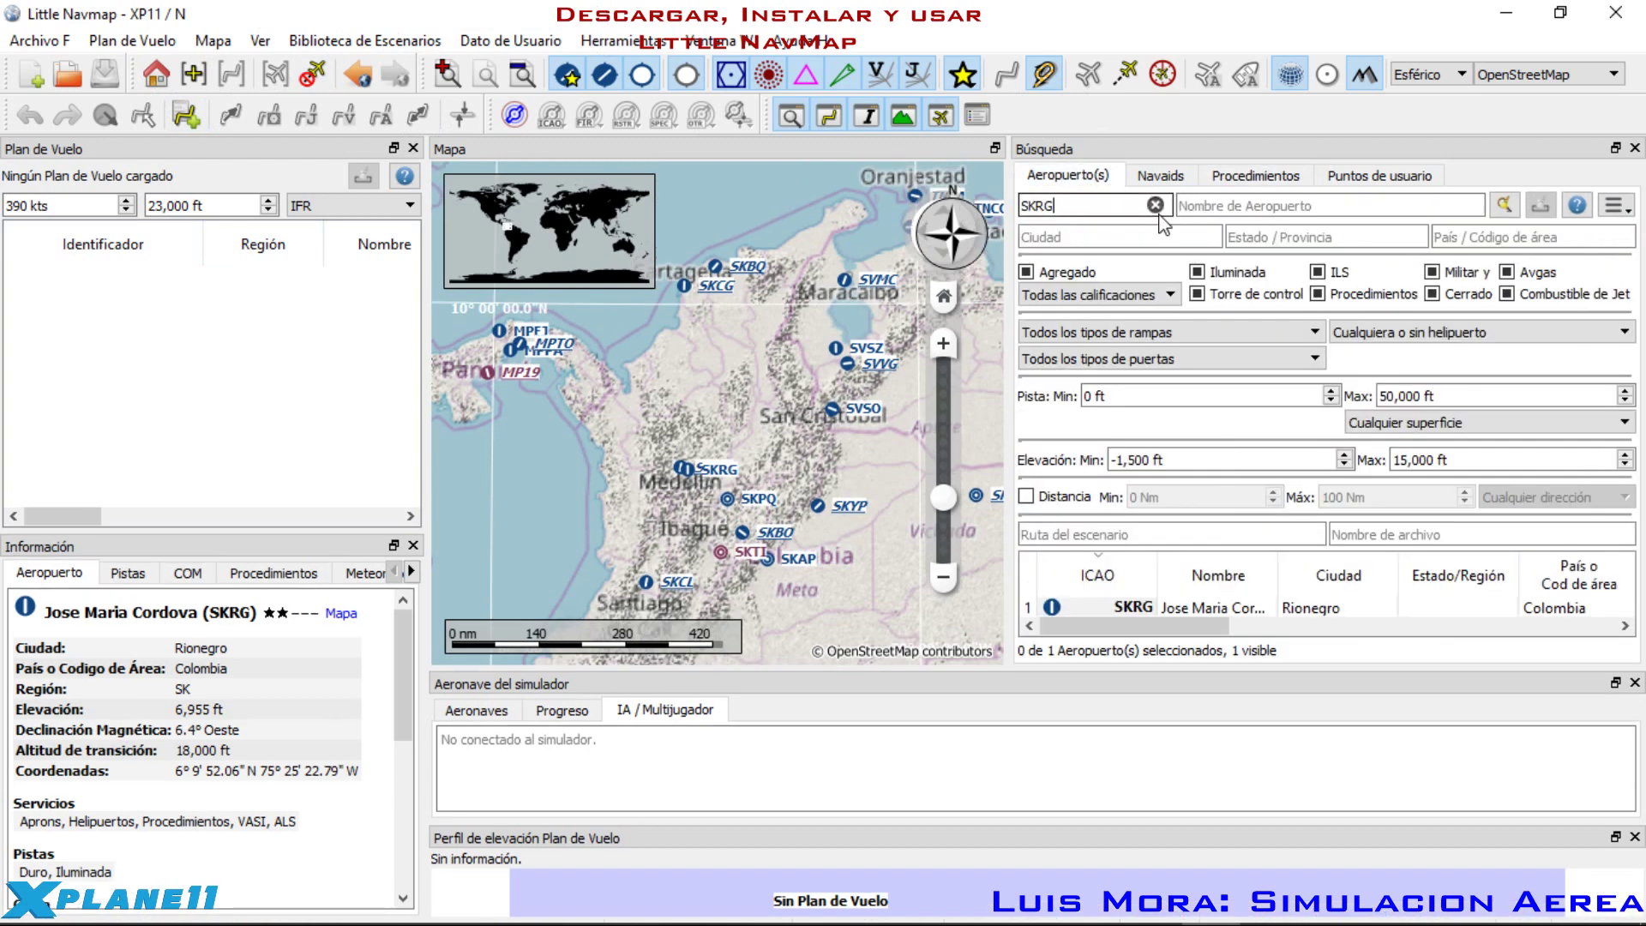
pyautogui.press('BackSpace')
pyautogui.press('BackSpace')
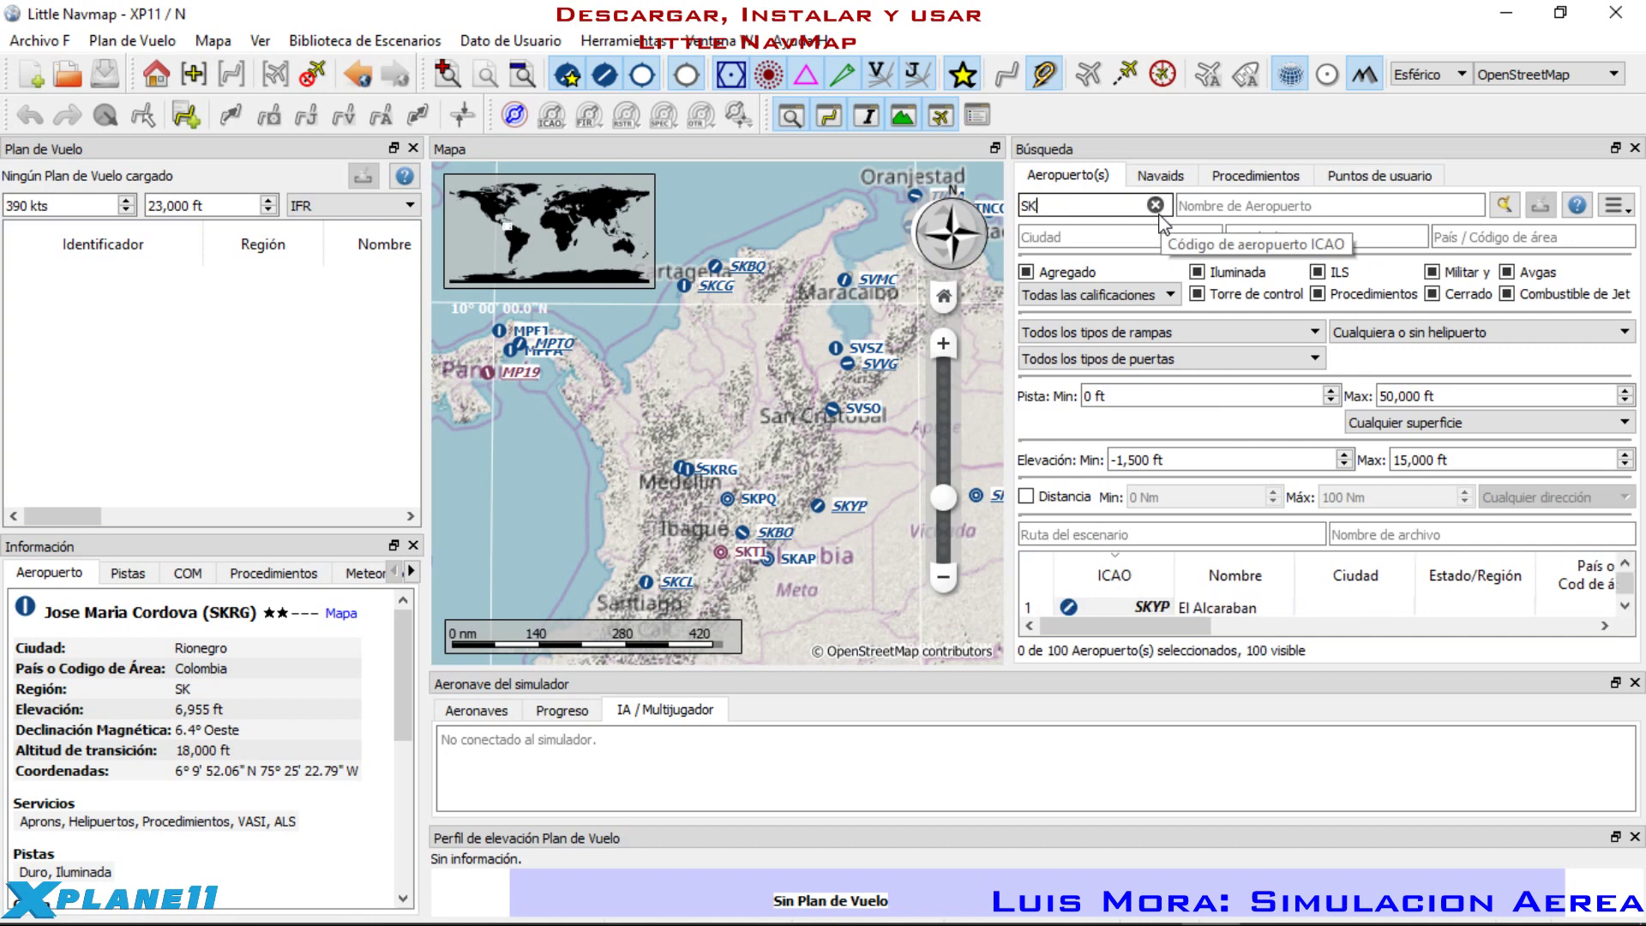
pyautogui.write('bo')
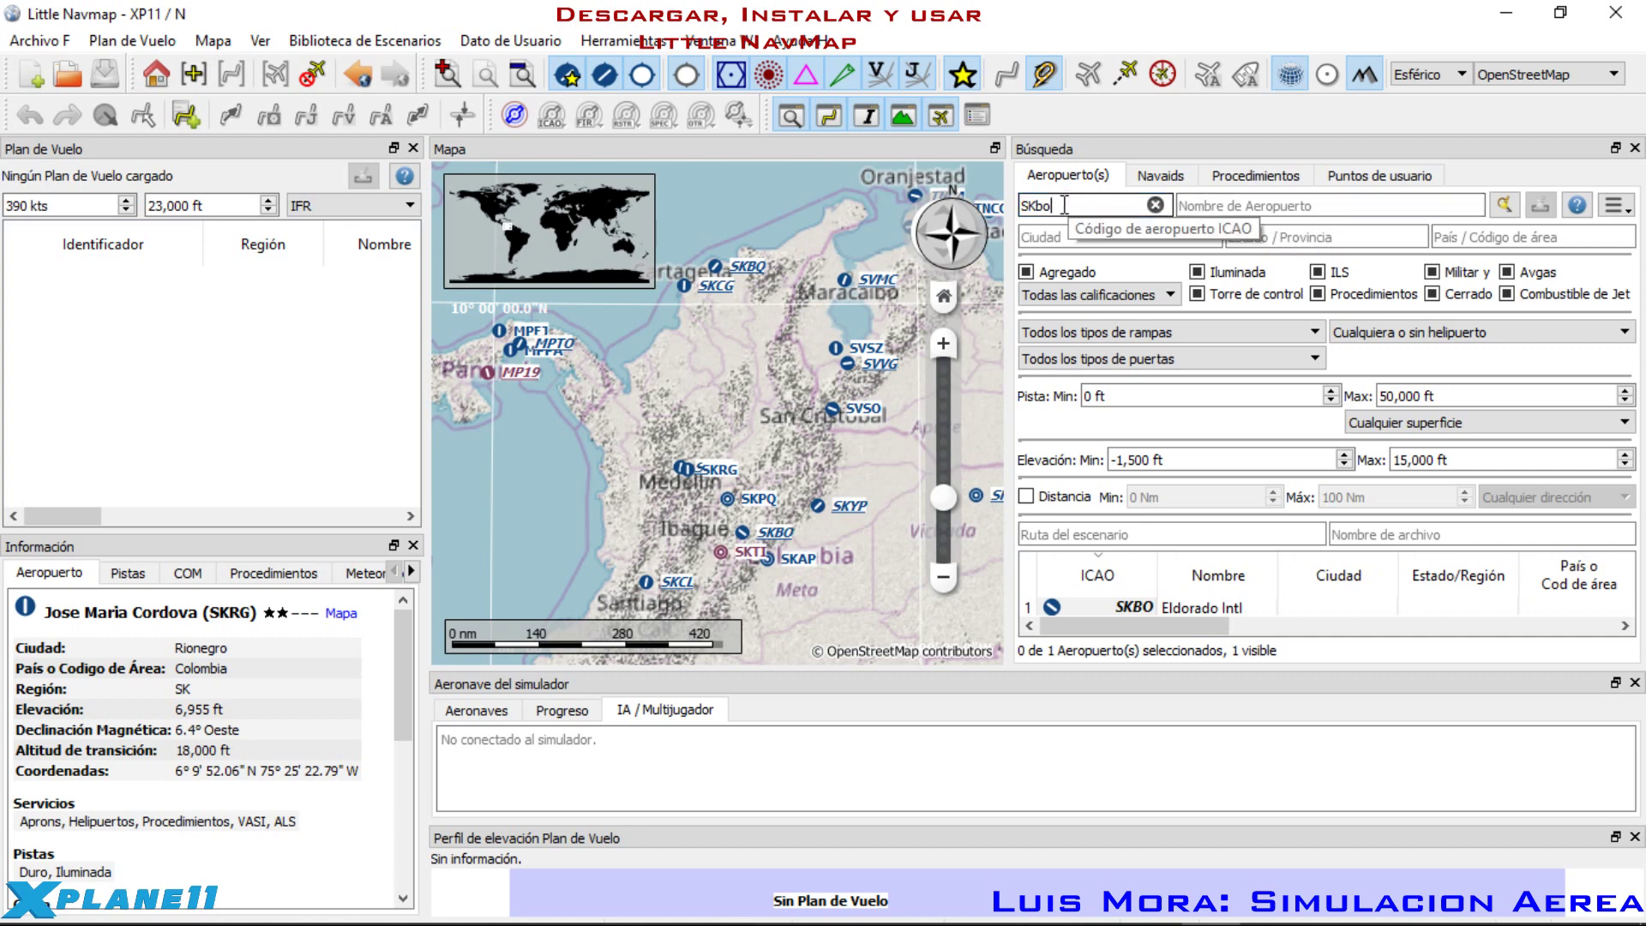
# Step: Remove the ICAO code filter, search the airports by name for "dorado" and "el dorado", and look through the matches
pyautogui.moveTo(1064, 205); pyautogui.dragTo(1027, 209)
pyautogui.press('BackSpace')
pyautogui.click(1371, 203)
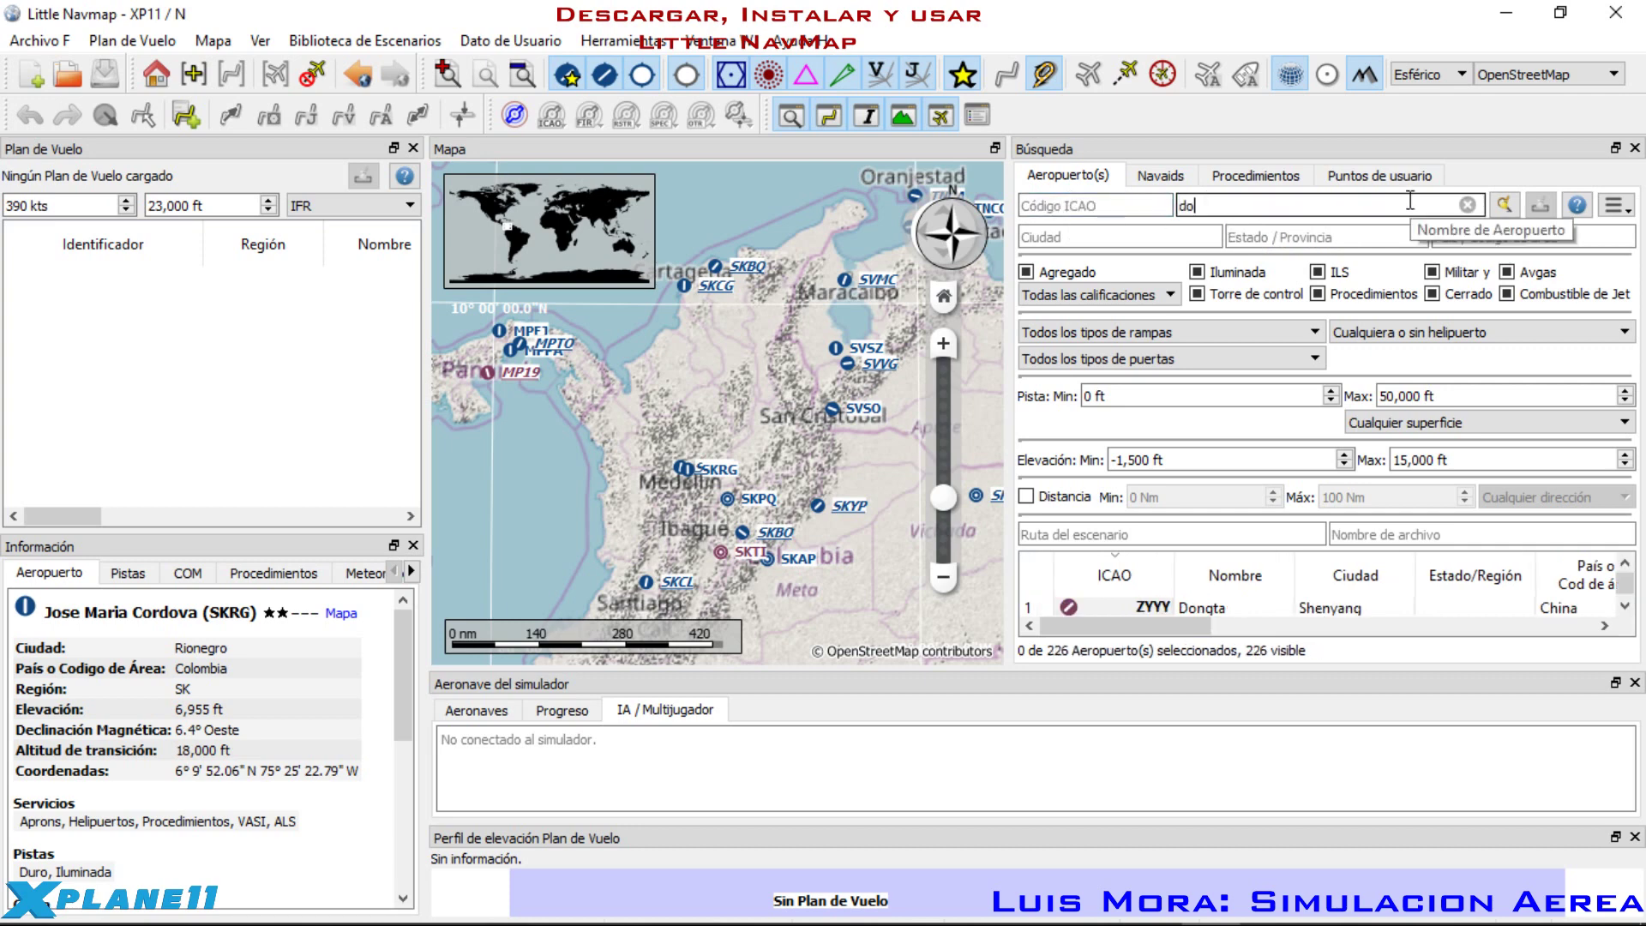
pyautogui.write('dorado')
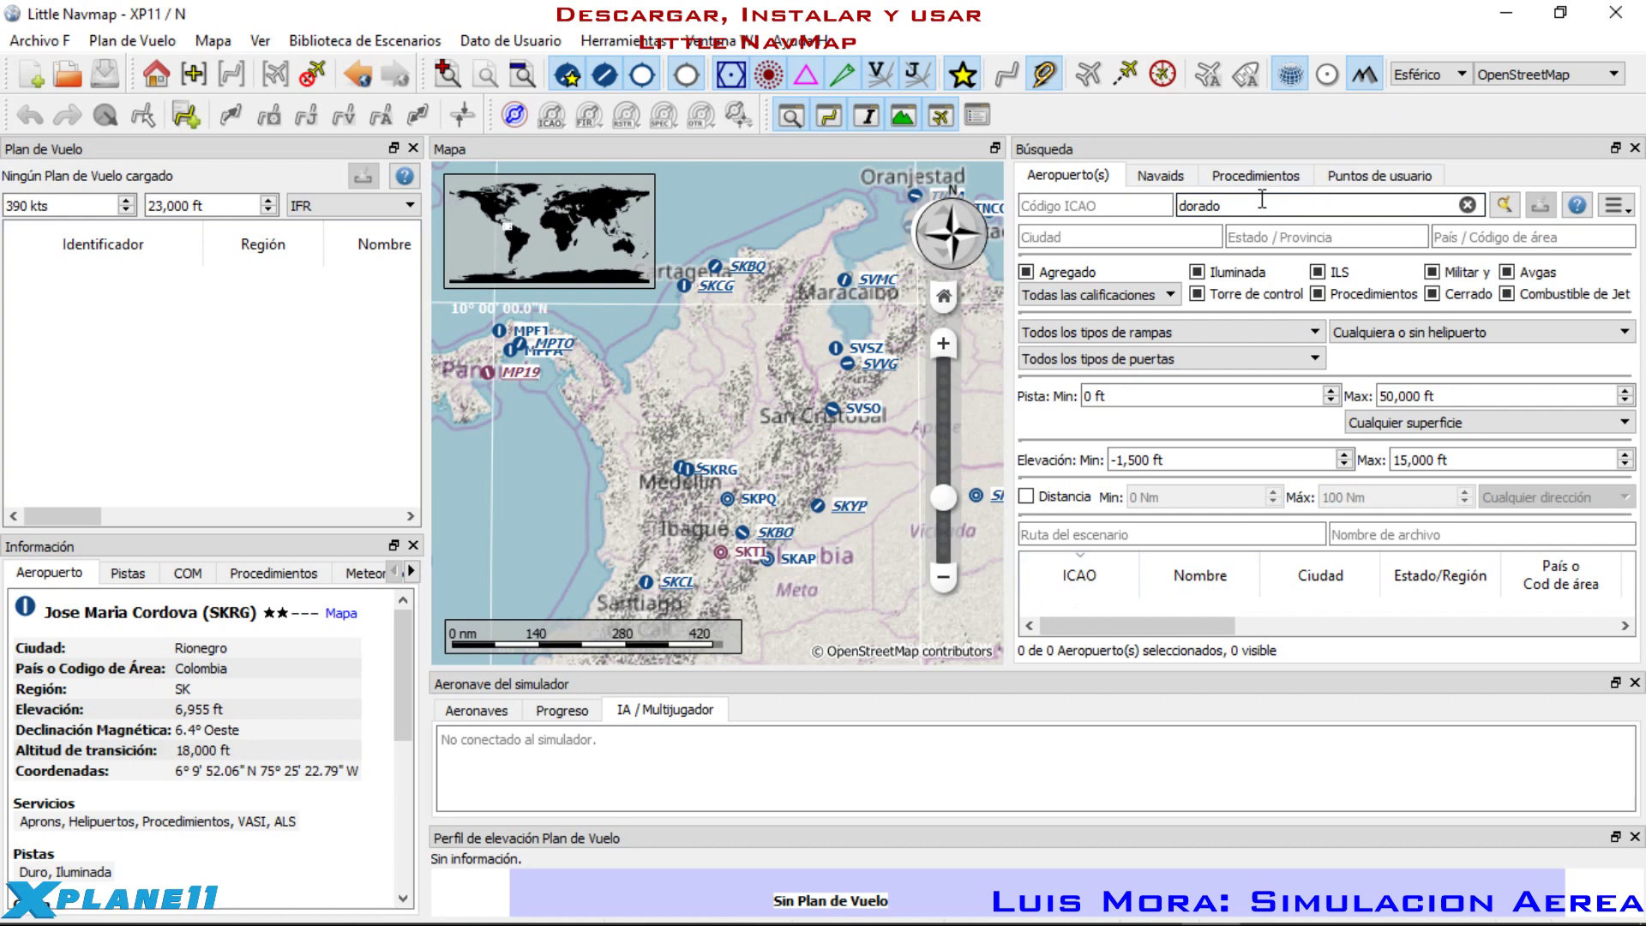
pyautogui.write('el')
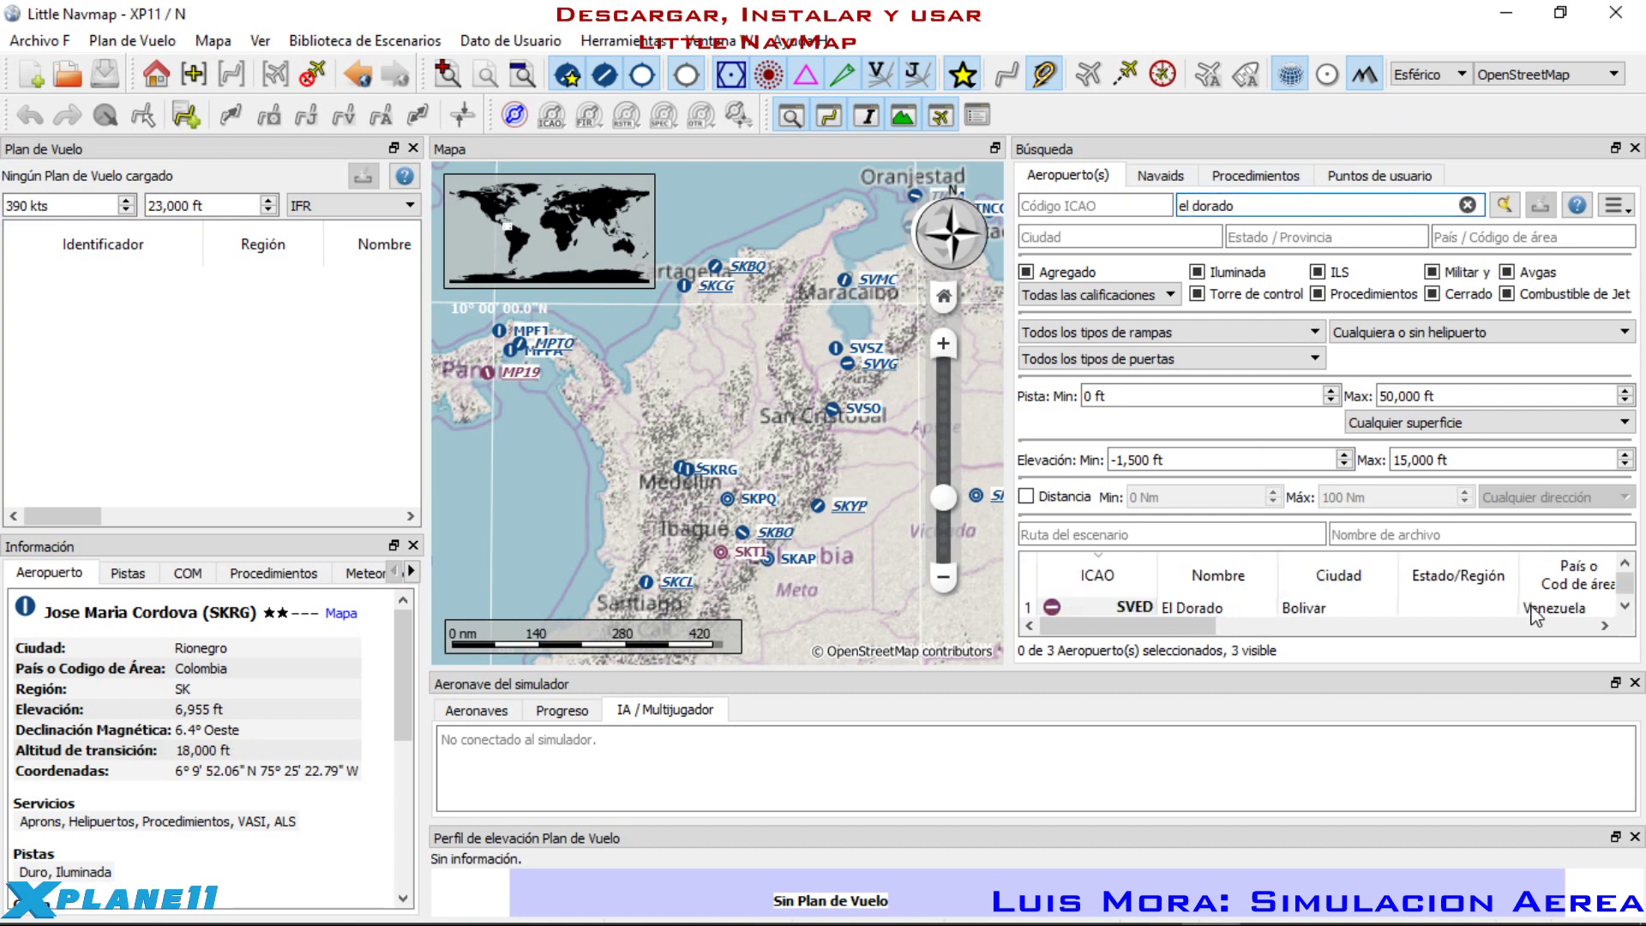
pyautogui.click(1622, 608)
pyautogui.click(1623, 608)
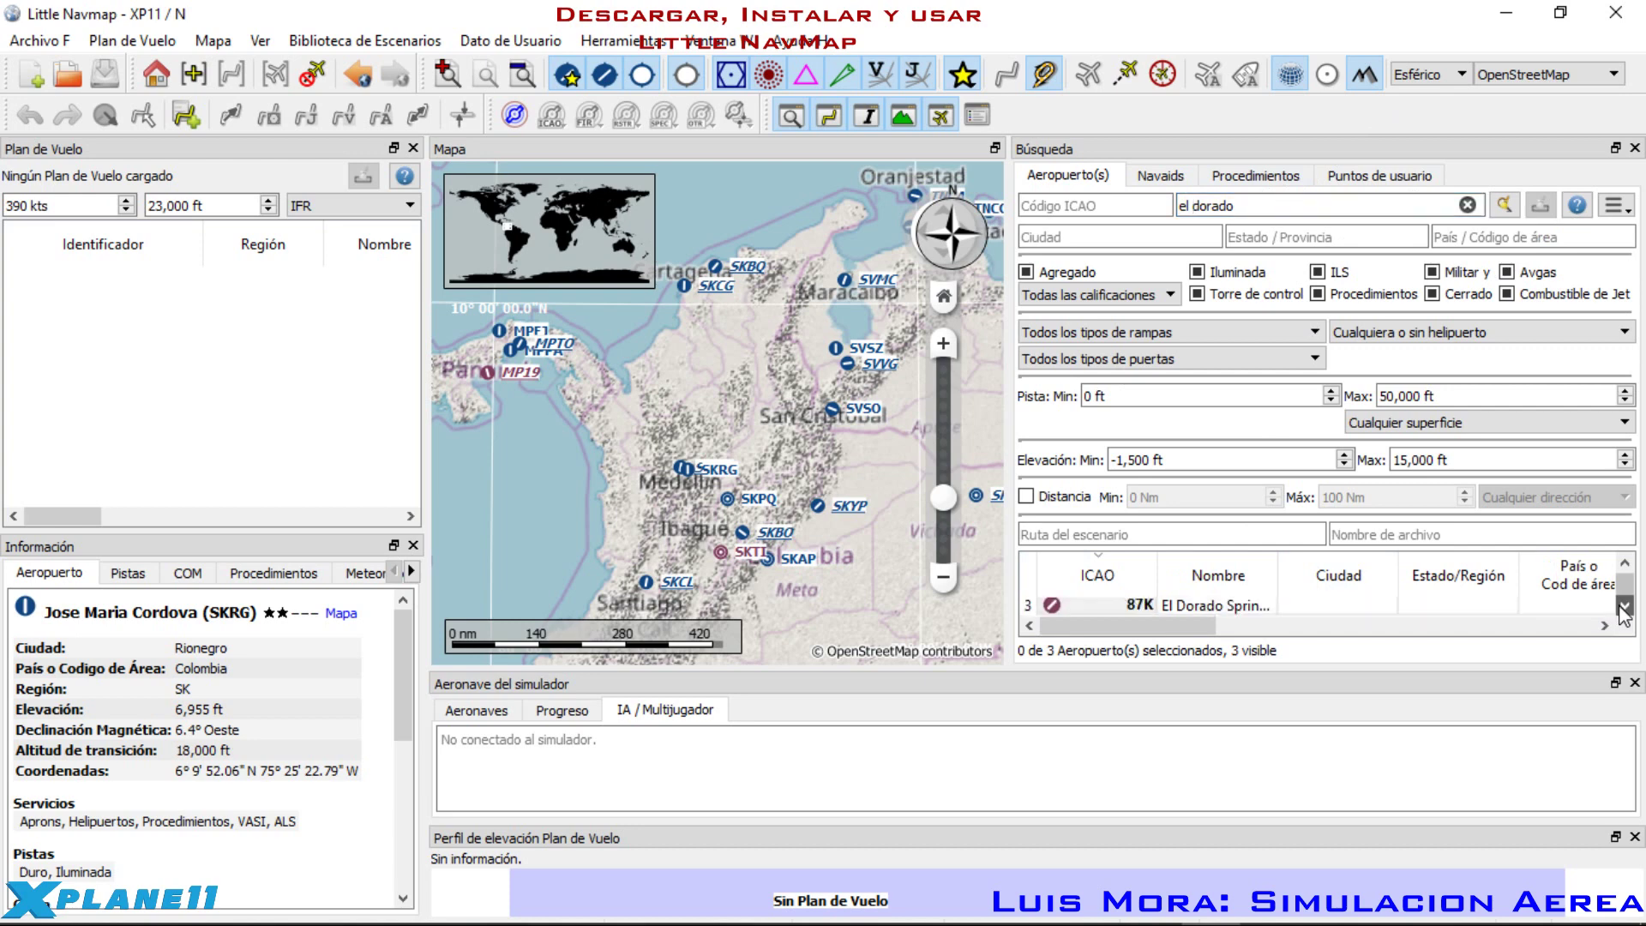
pyautogui.click(1623, 561)
pyautogui.click(1623, 561)
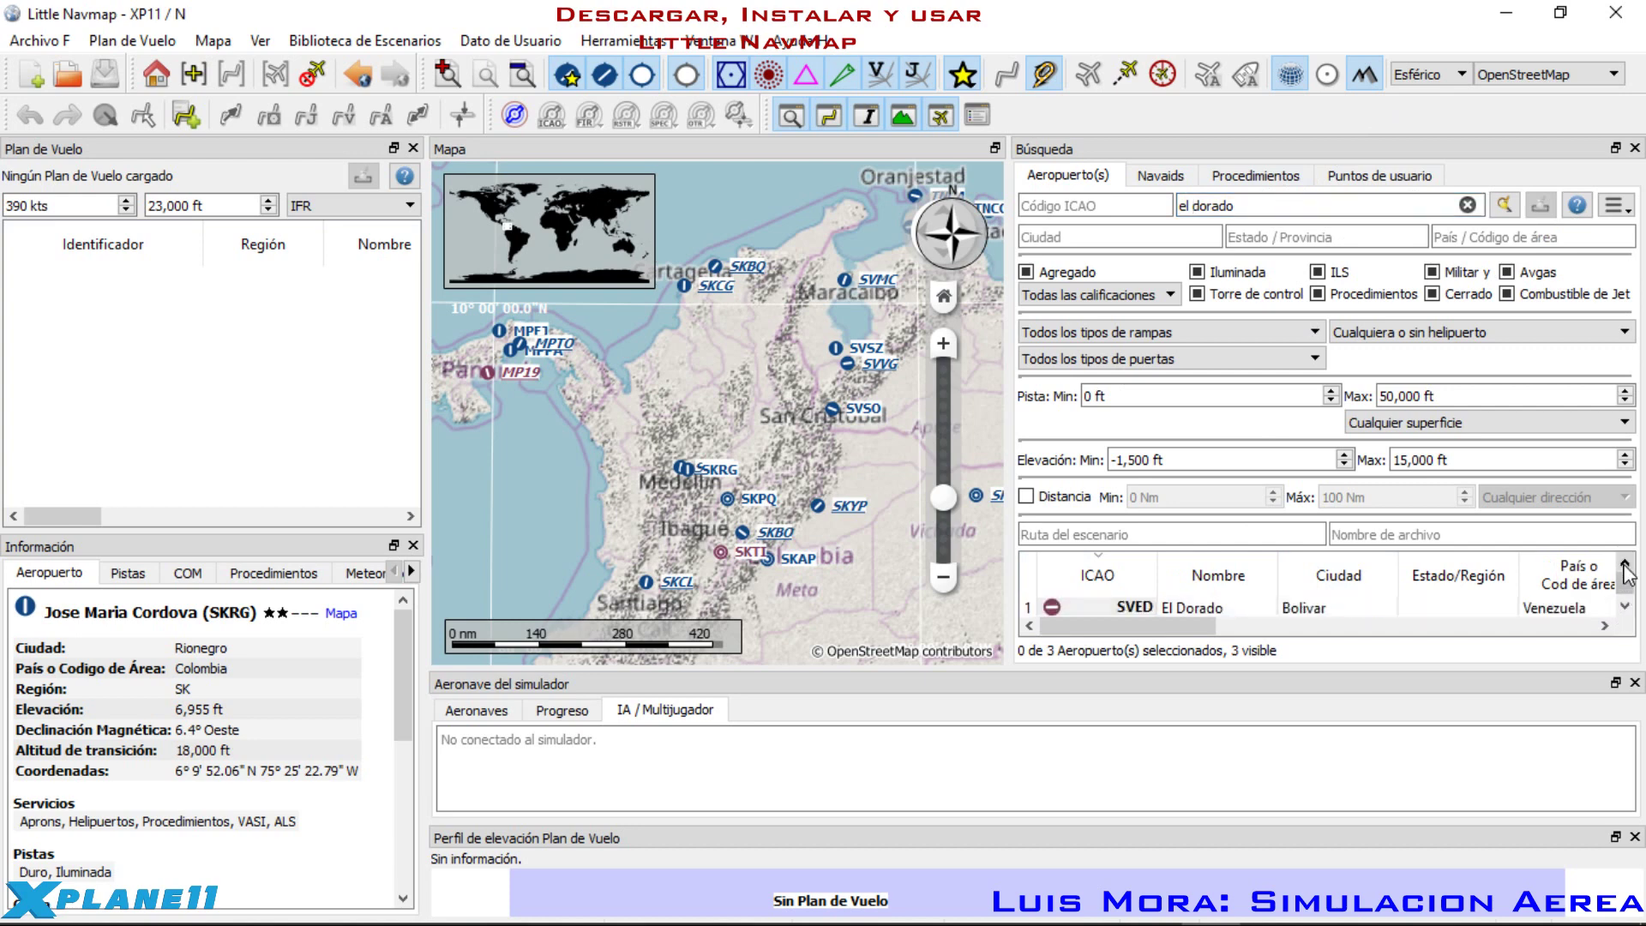
pyautogui.click(1625, 605)
pyautogui.click(1625, 606)
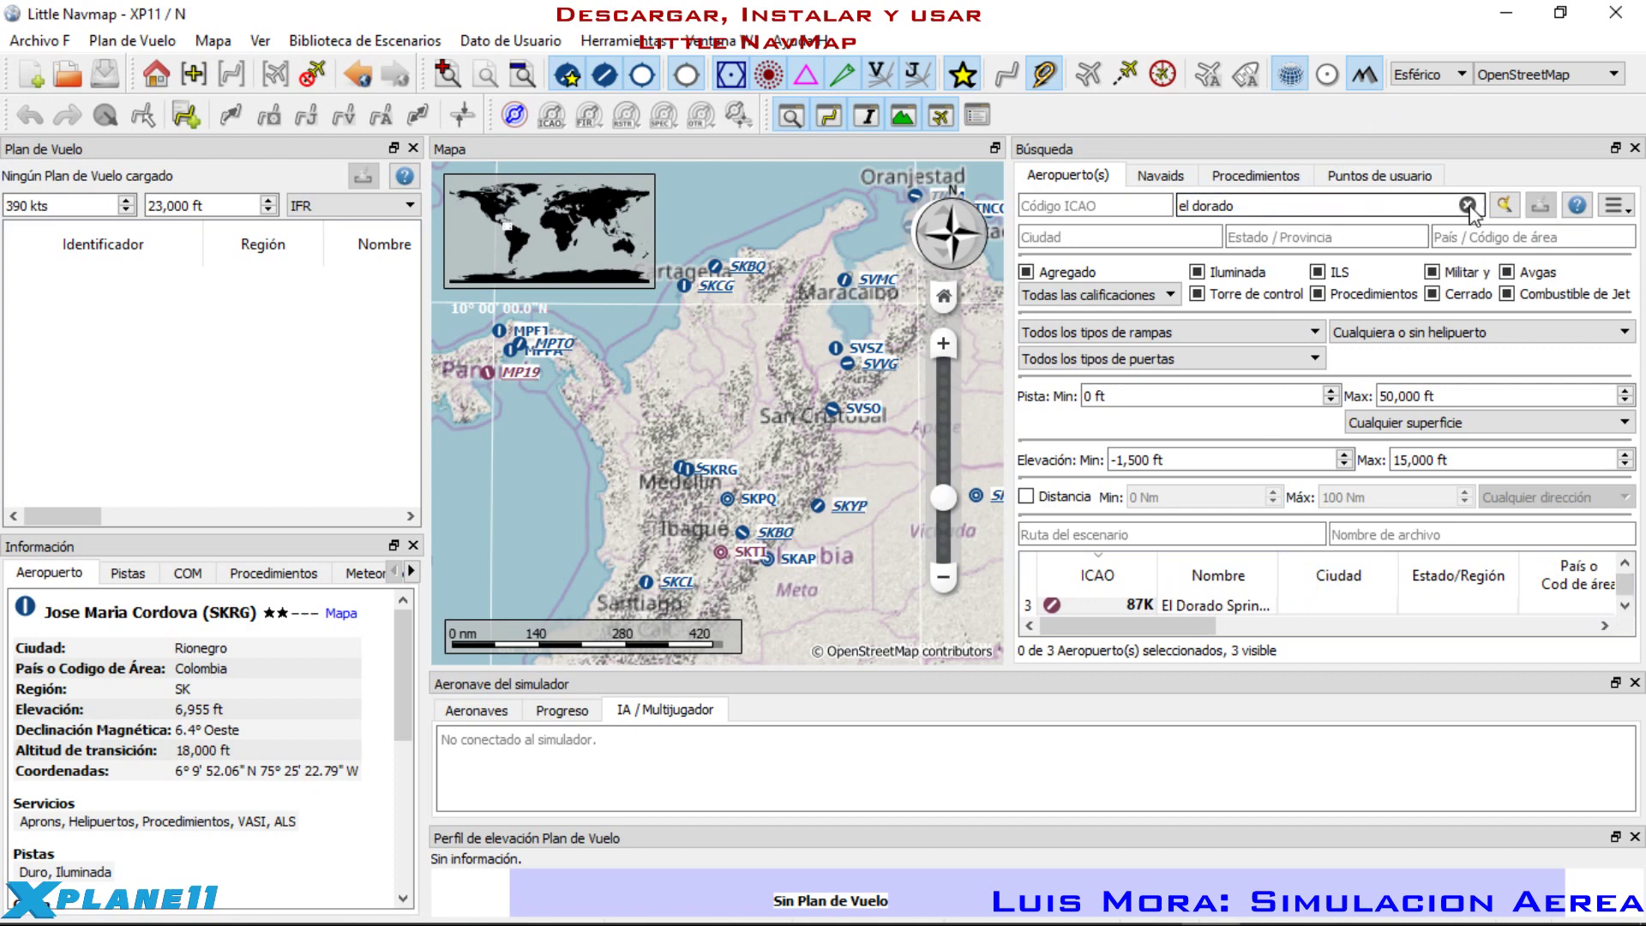
# Step: Replace the airport name filter with "internacional", extend it to "internacional el d", and clear it
pyautogui.hotkey('ctrl', 'a')
pyautogui.press('BackSpace')
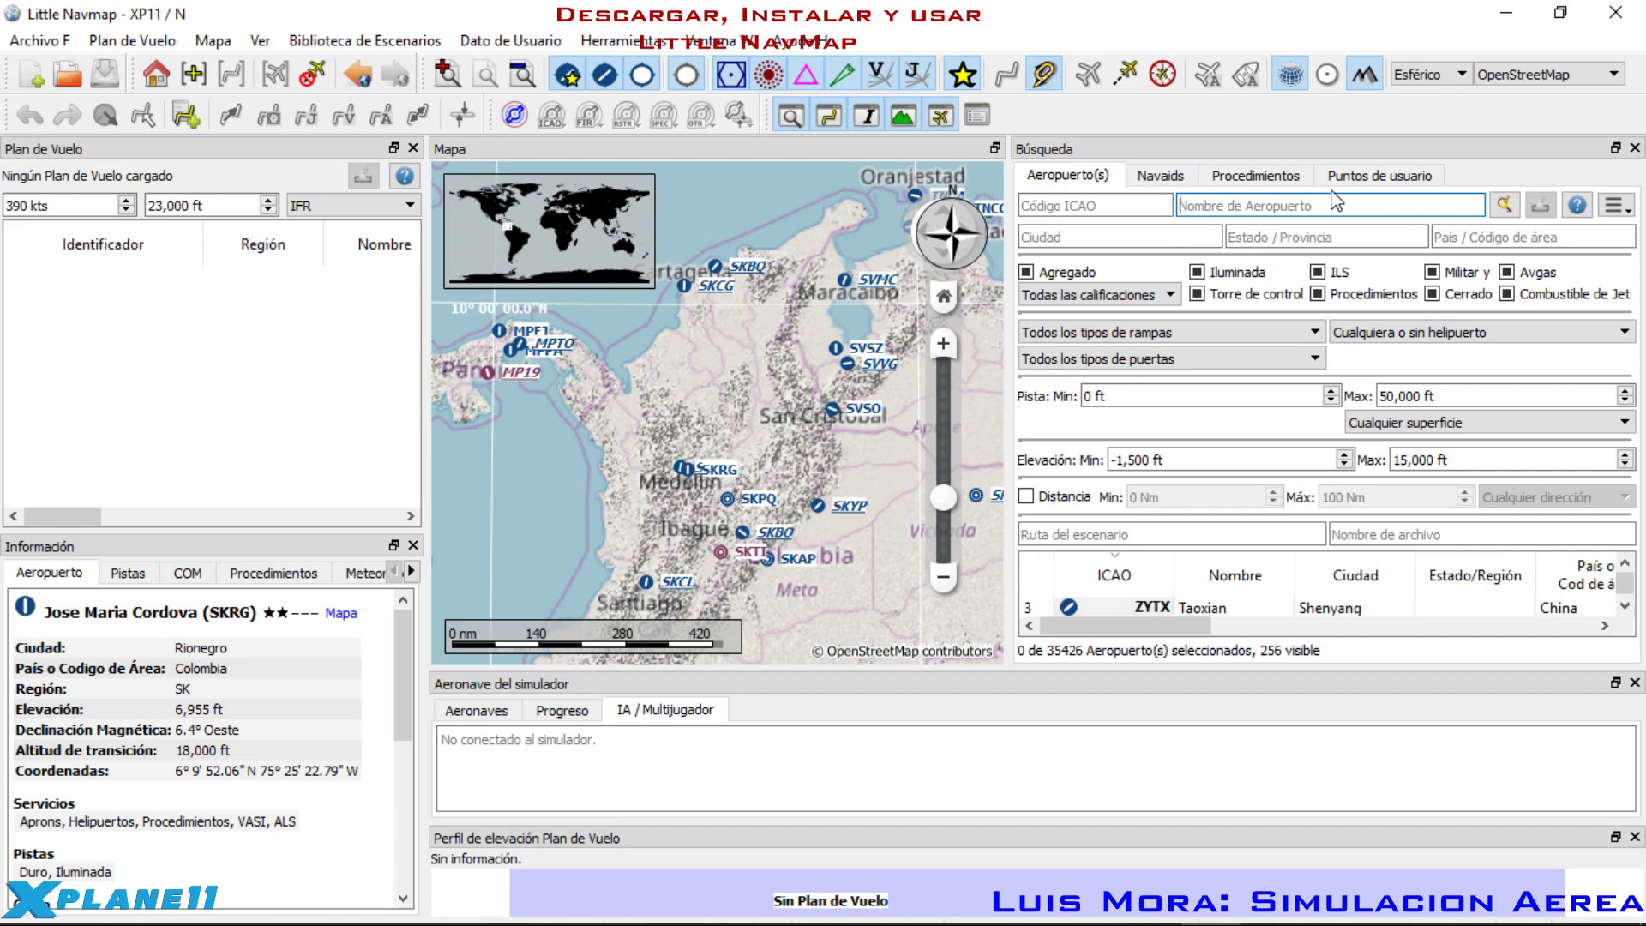
pyautogui.write('internacional')
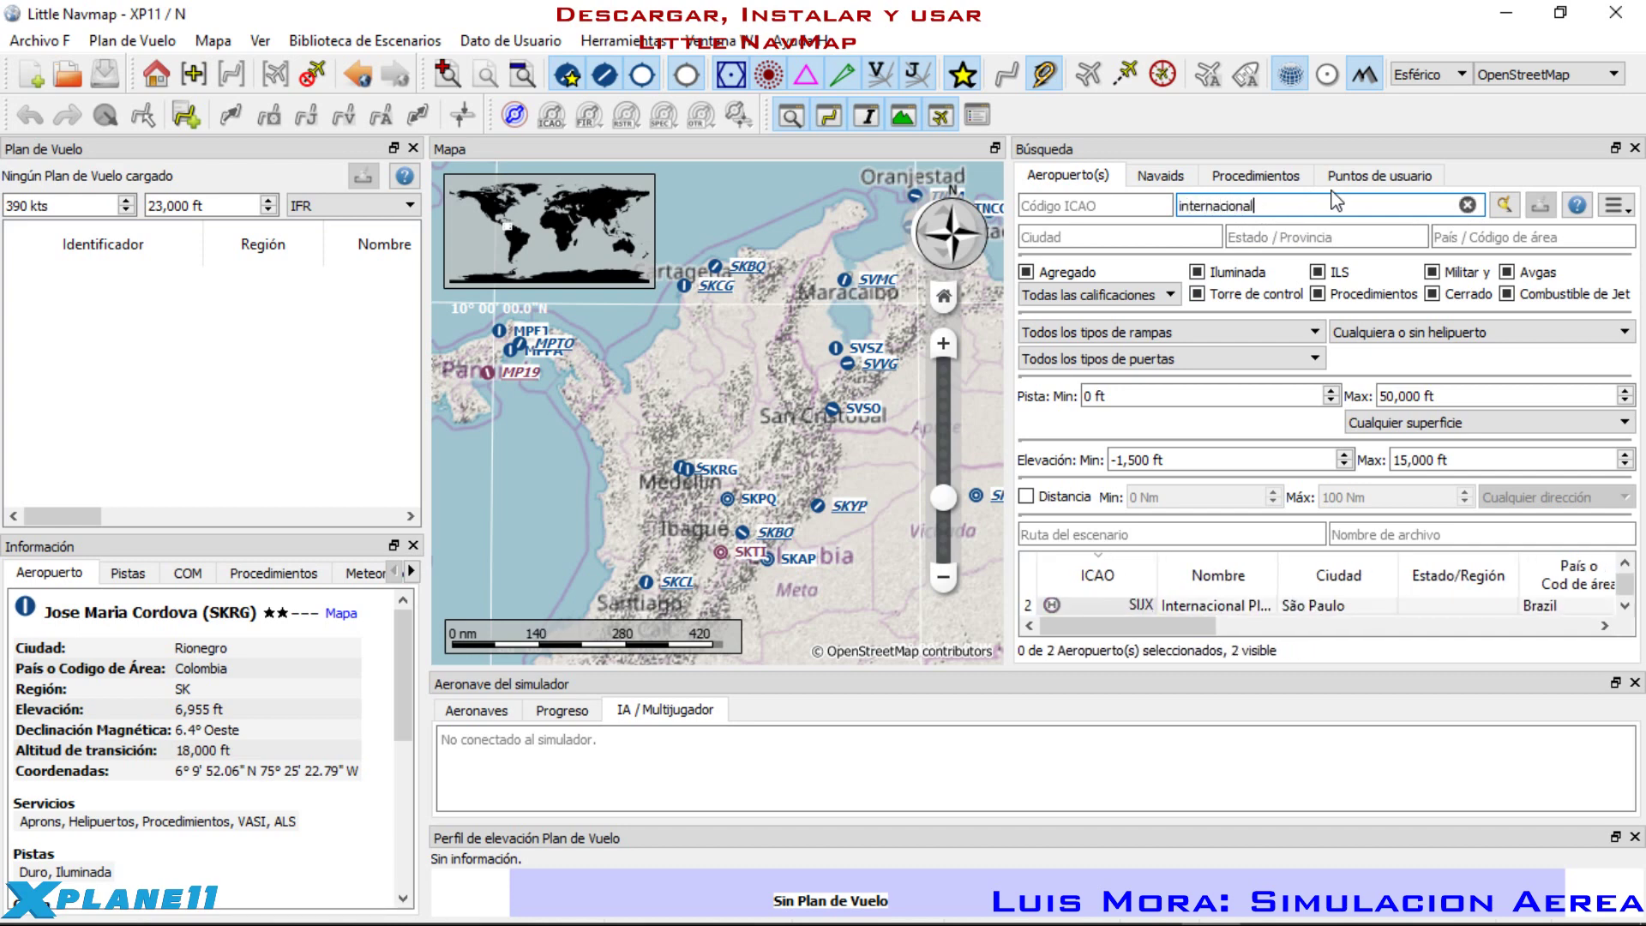
pyautogui.write(' el')
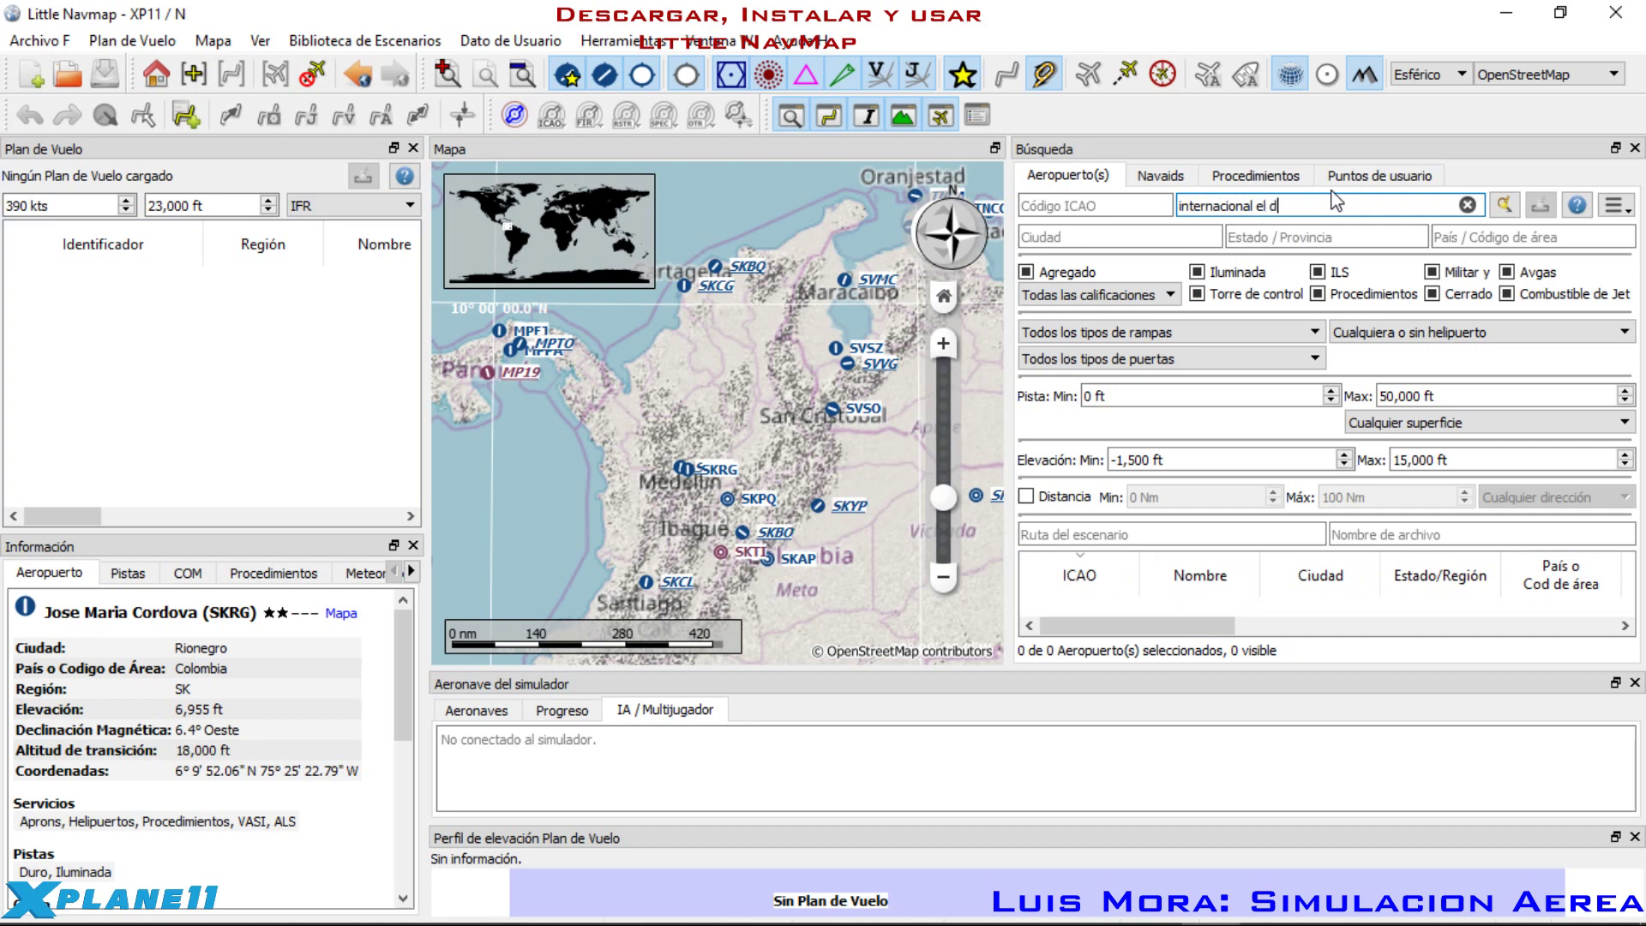
pyautogui.hotkey('ctrl', 'a')
pyautogui.press('BackSpace')
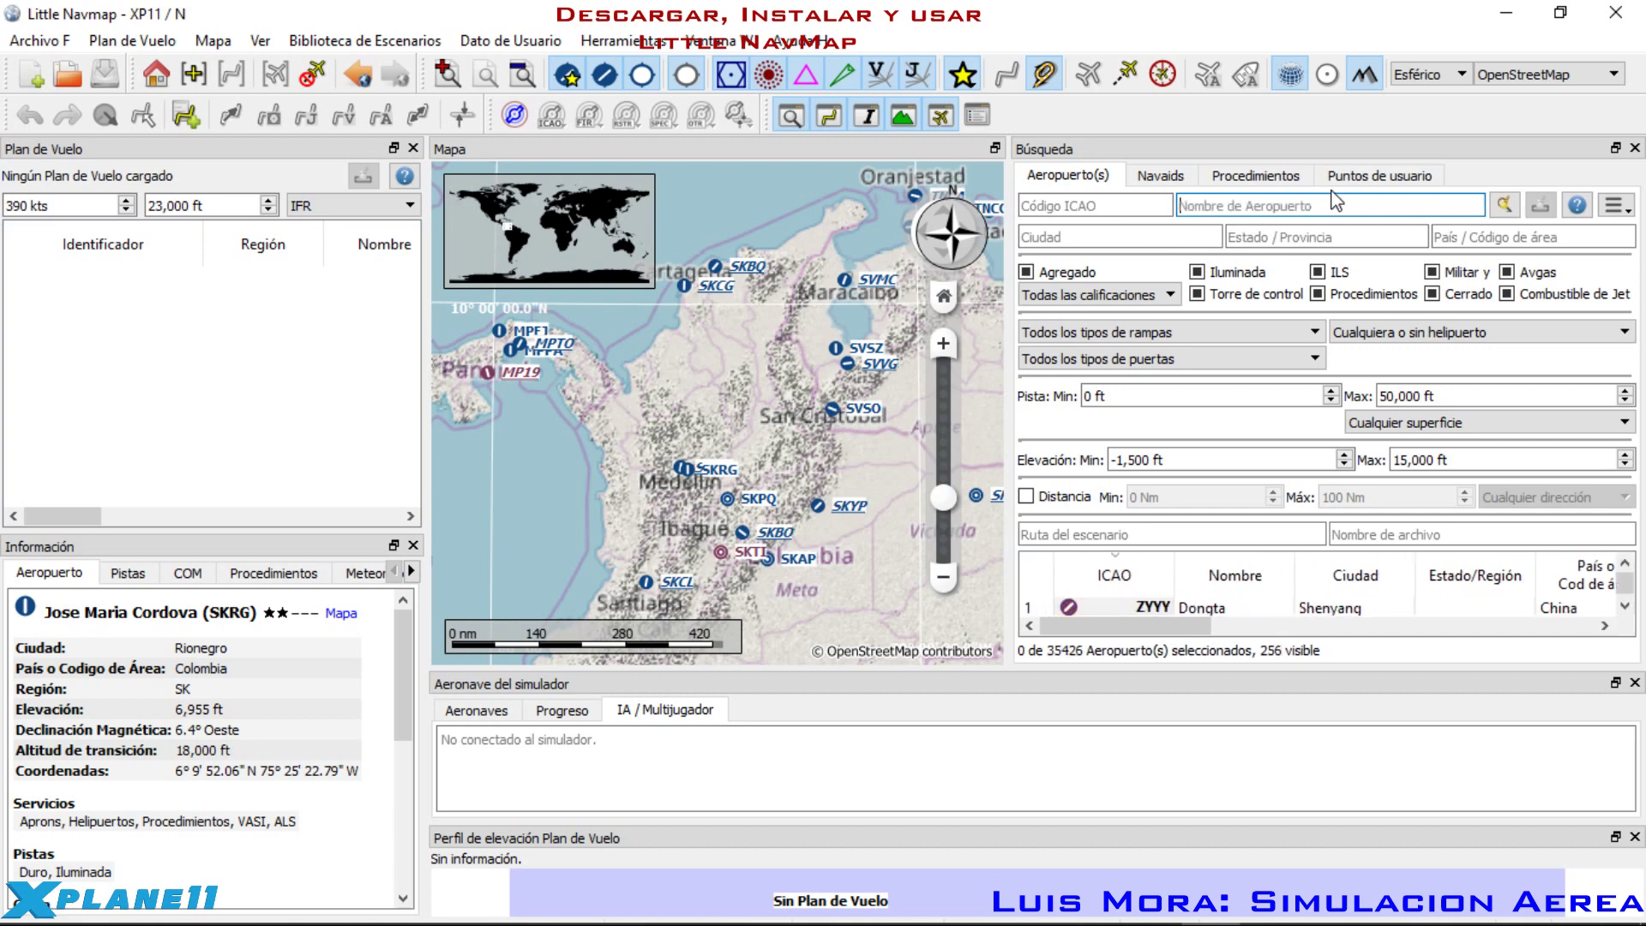
# Step: Search the airports by name for "raf" and clear the name filter
pyautogui.write('raf')
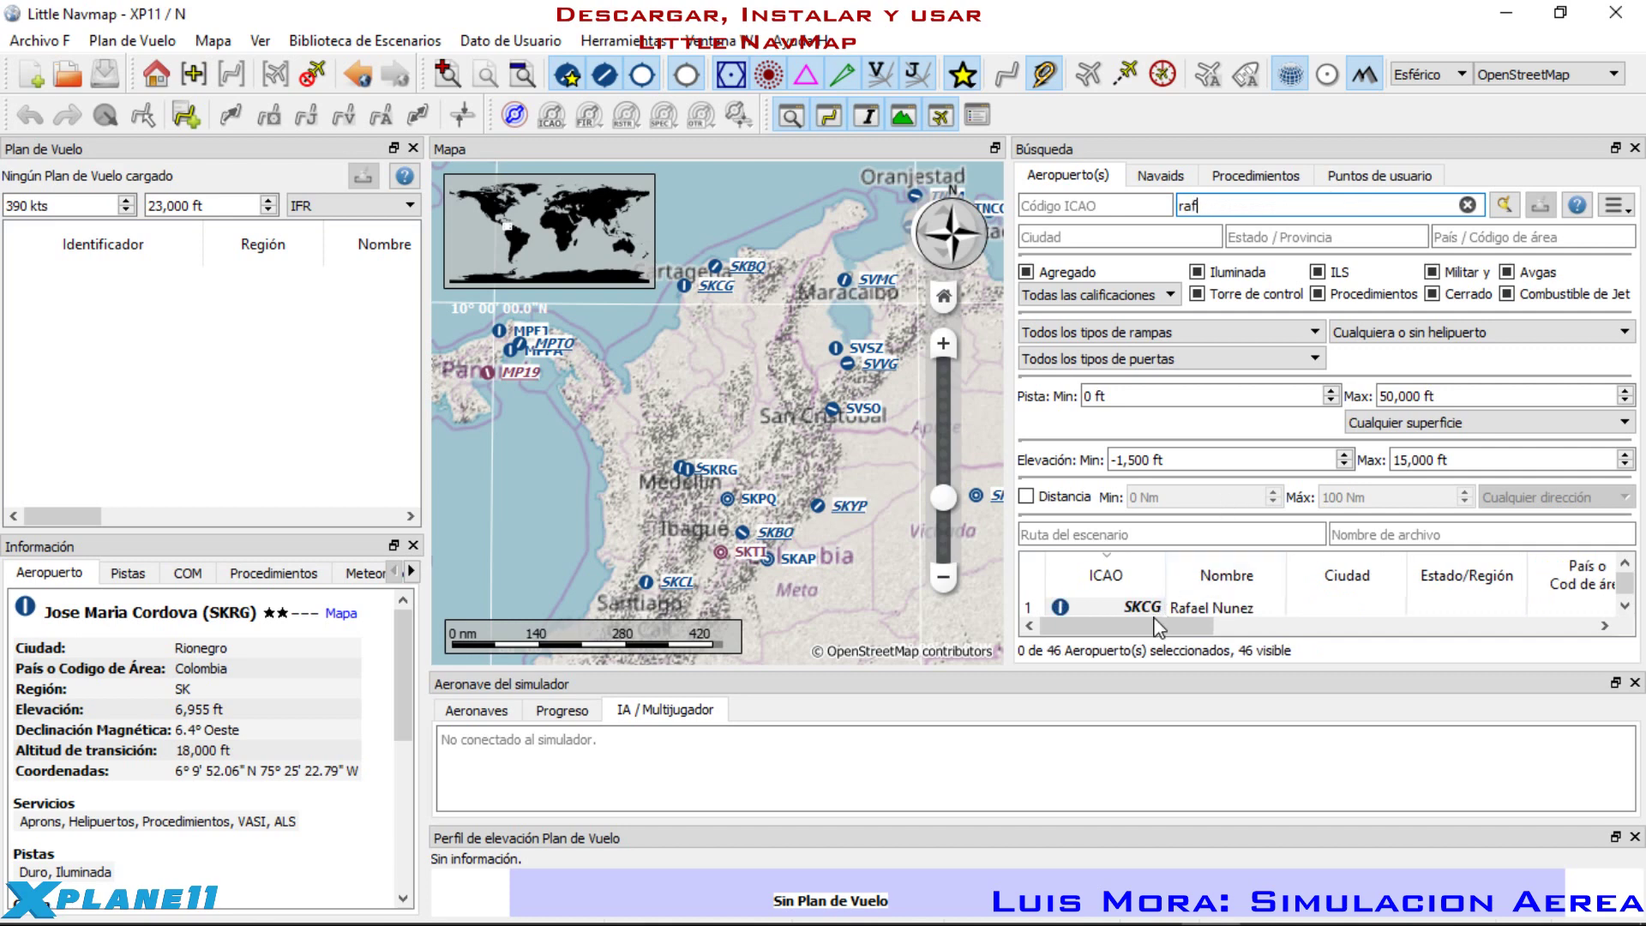
pyautogui.press('BackSpace')
pyautogui.press('BackSpace')
pyautogui.press('BackSpace')
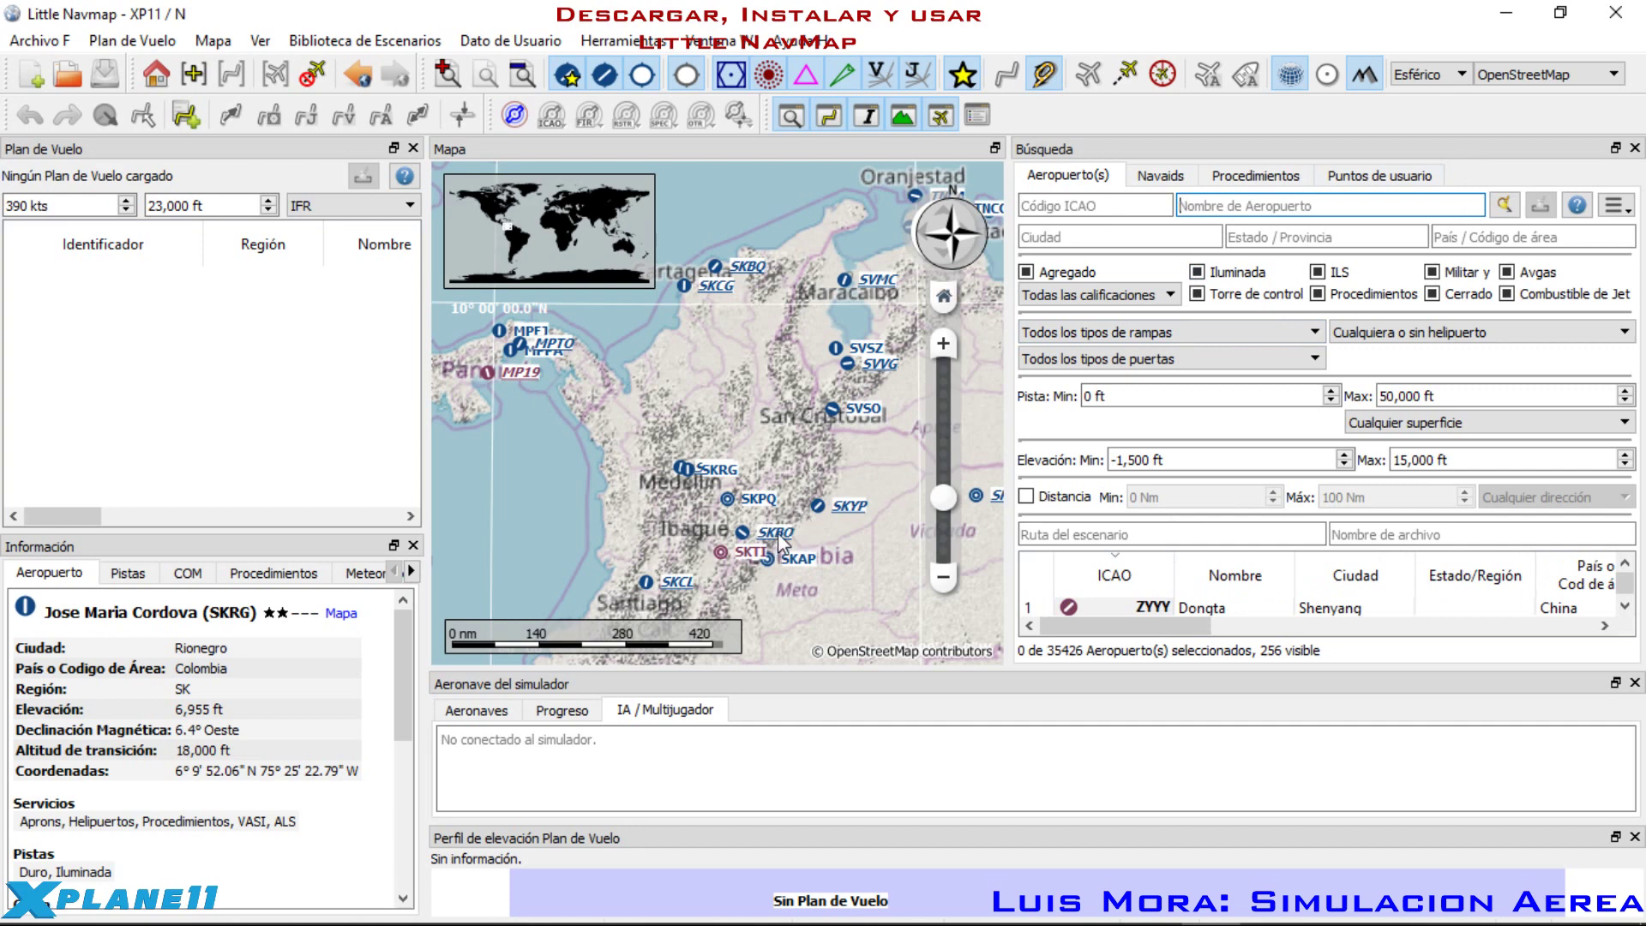
# Step: Show the information of airport SKBO near Bogotá from the map
pyautogui.scroll(2, 780, 542)
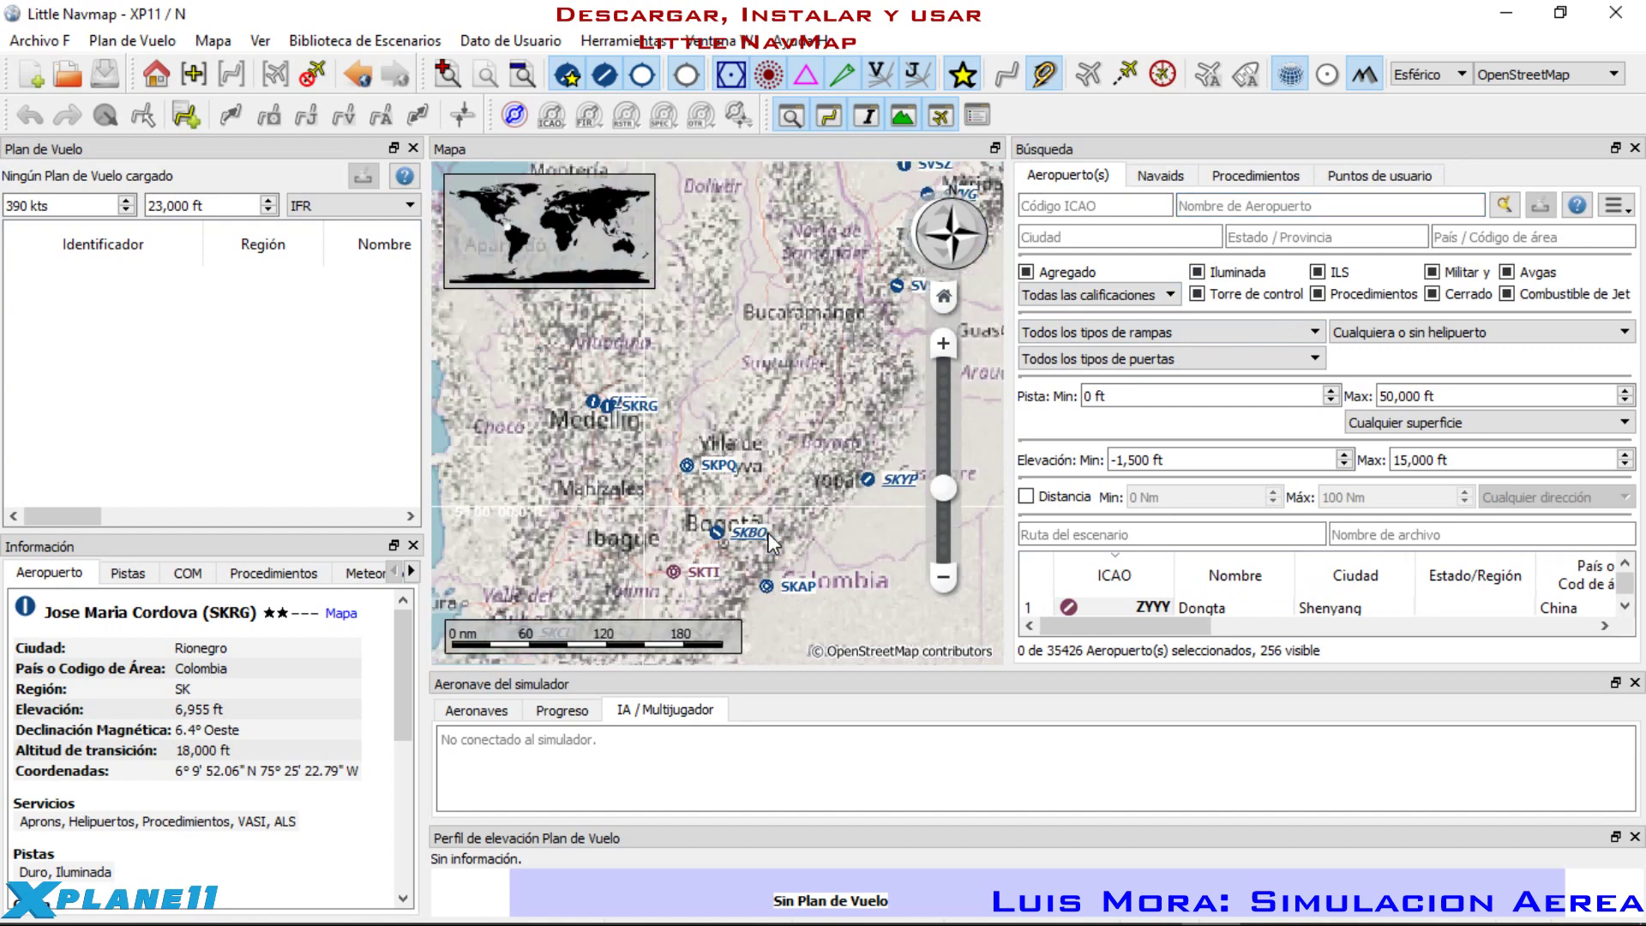
pyautogui.click(718, 529)
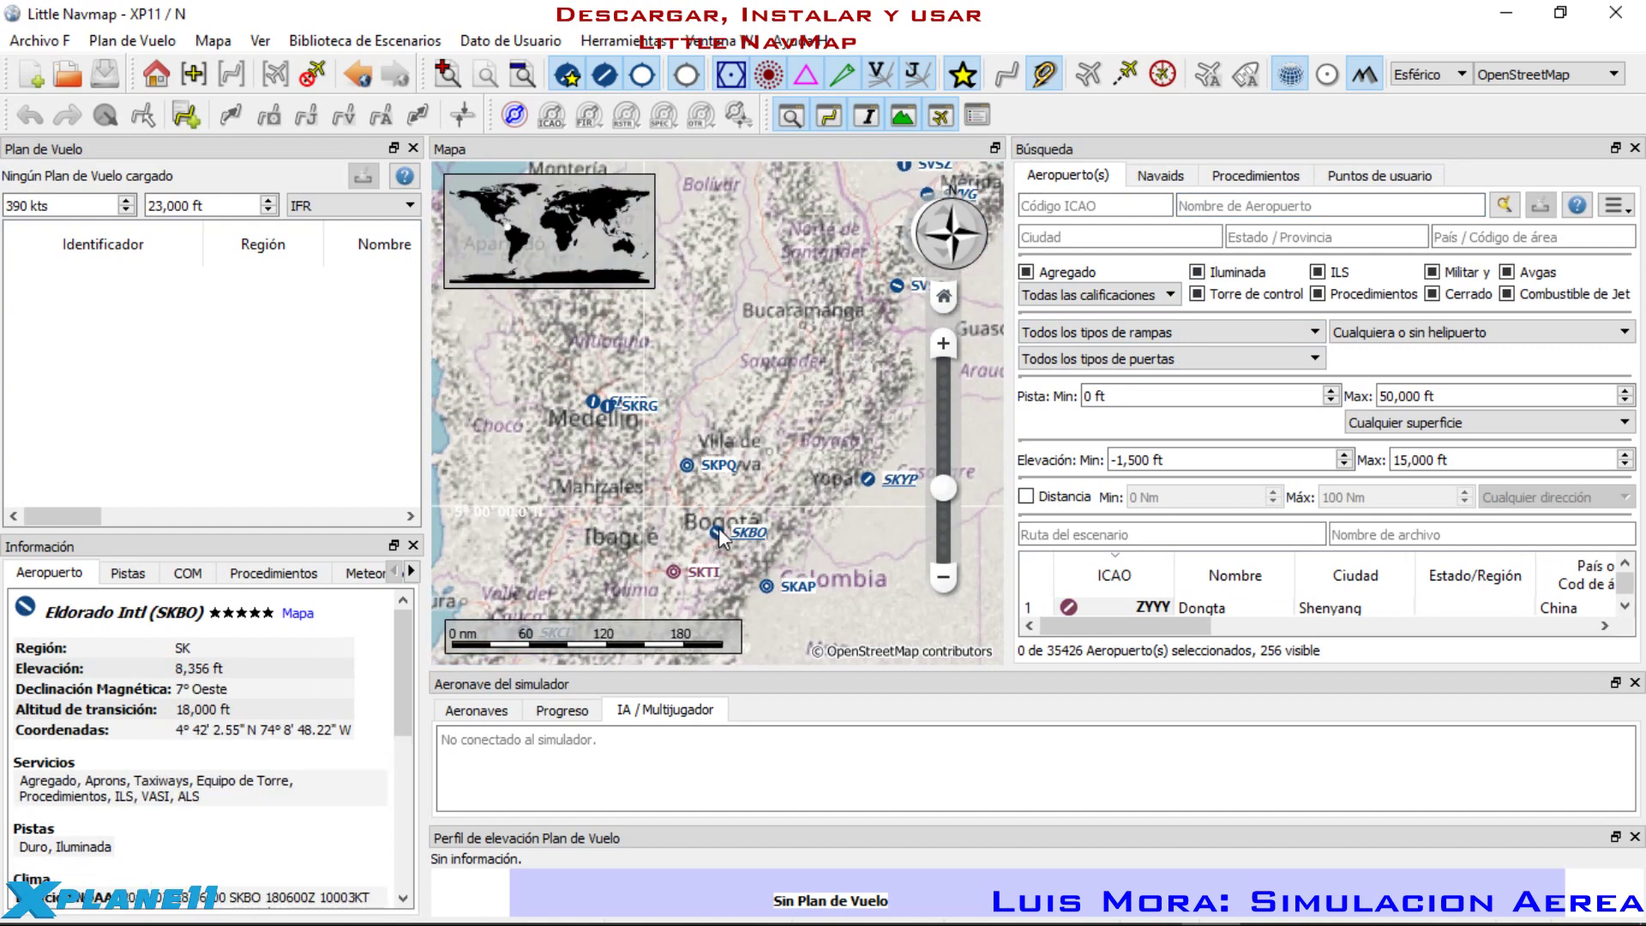
pyautogui.moveTo(719, 529)
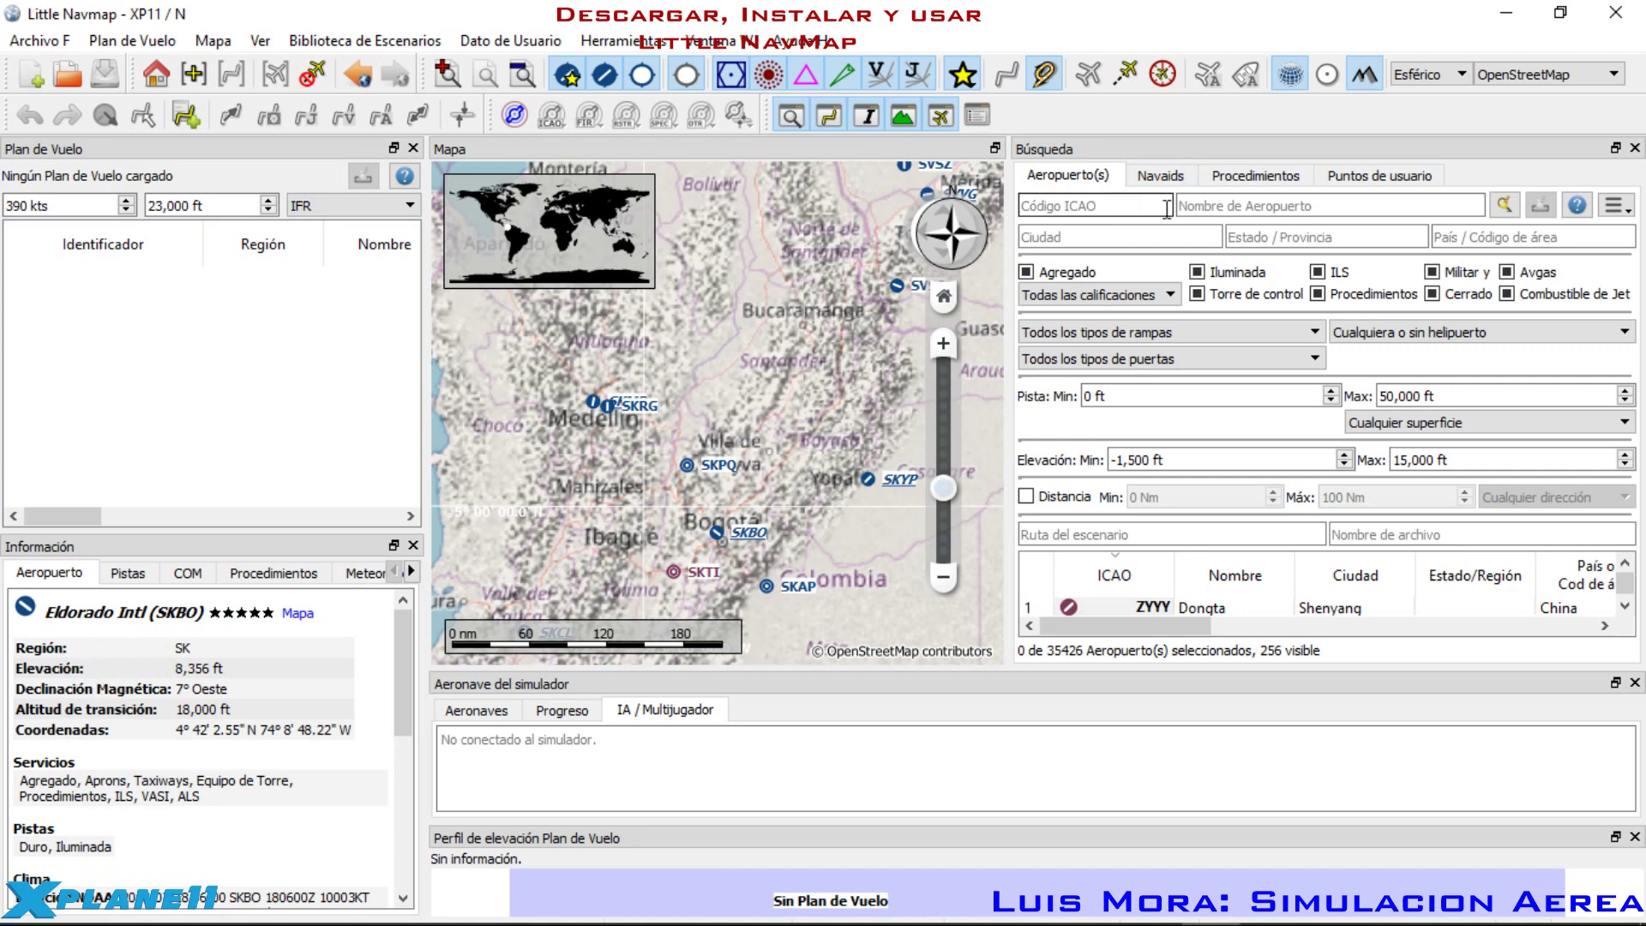
# Step: Search the airports by name for "eldo", highlight Eldorado Intl among the matches, and clear the name filter
pyautogui.click(1380, 203)
pyautogui.write('eldo')
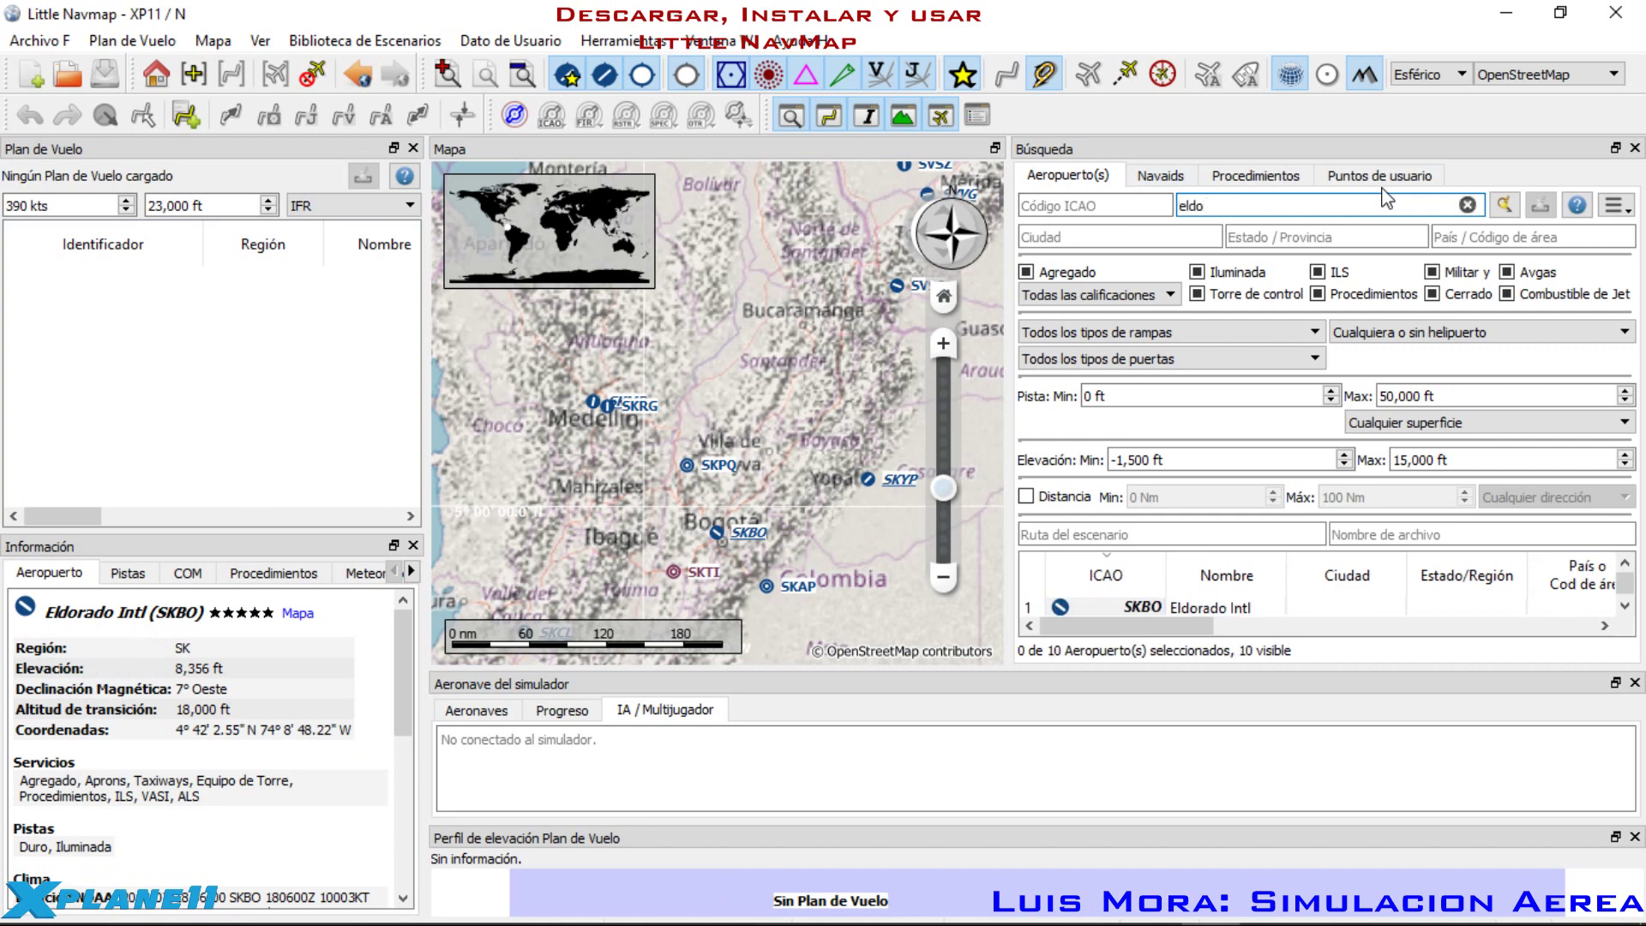
pyautogui.click(1232, 604)
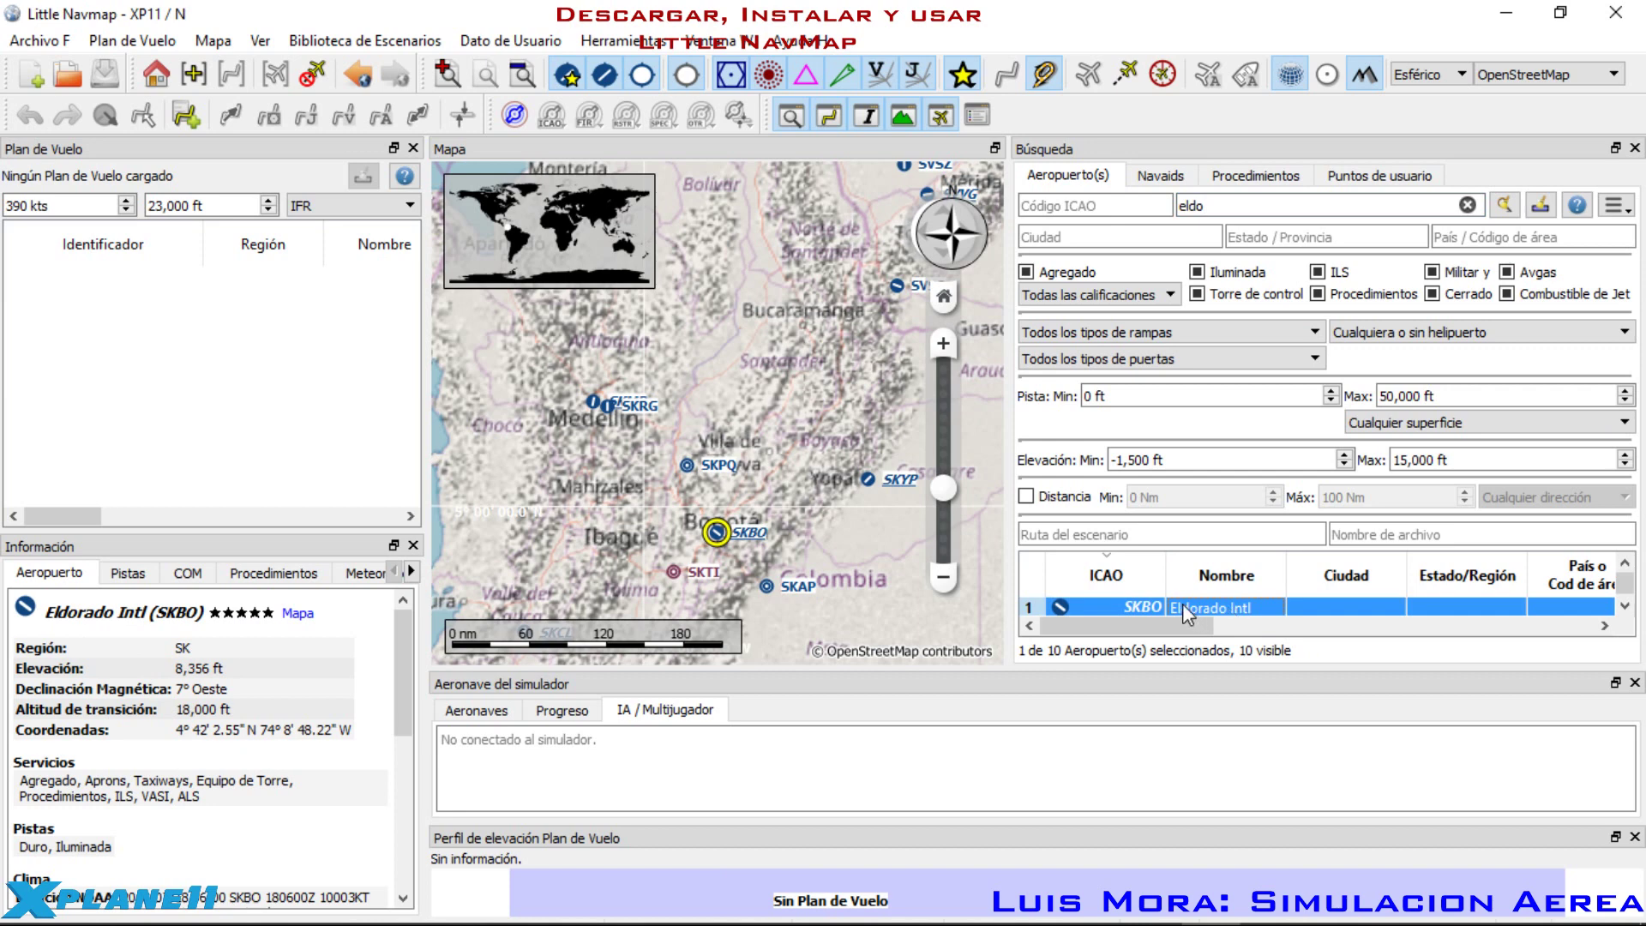
pyautogui.doubleClick(1186, 206)
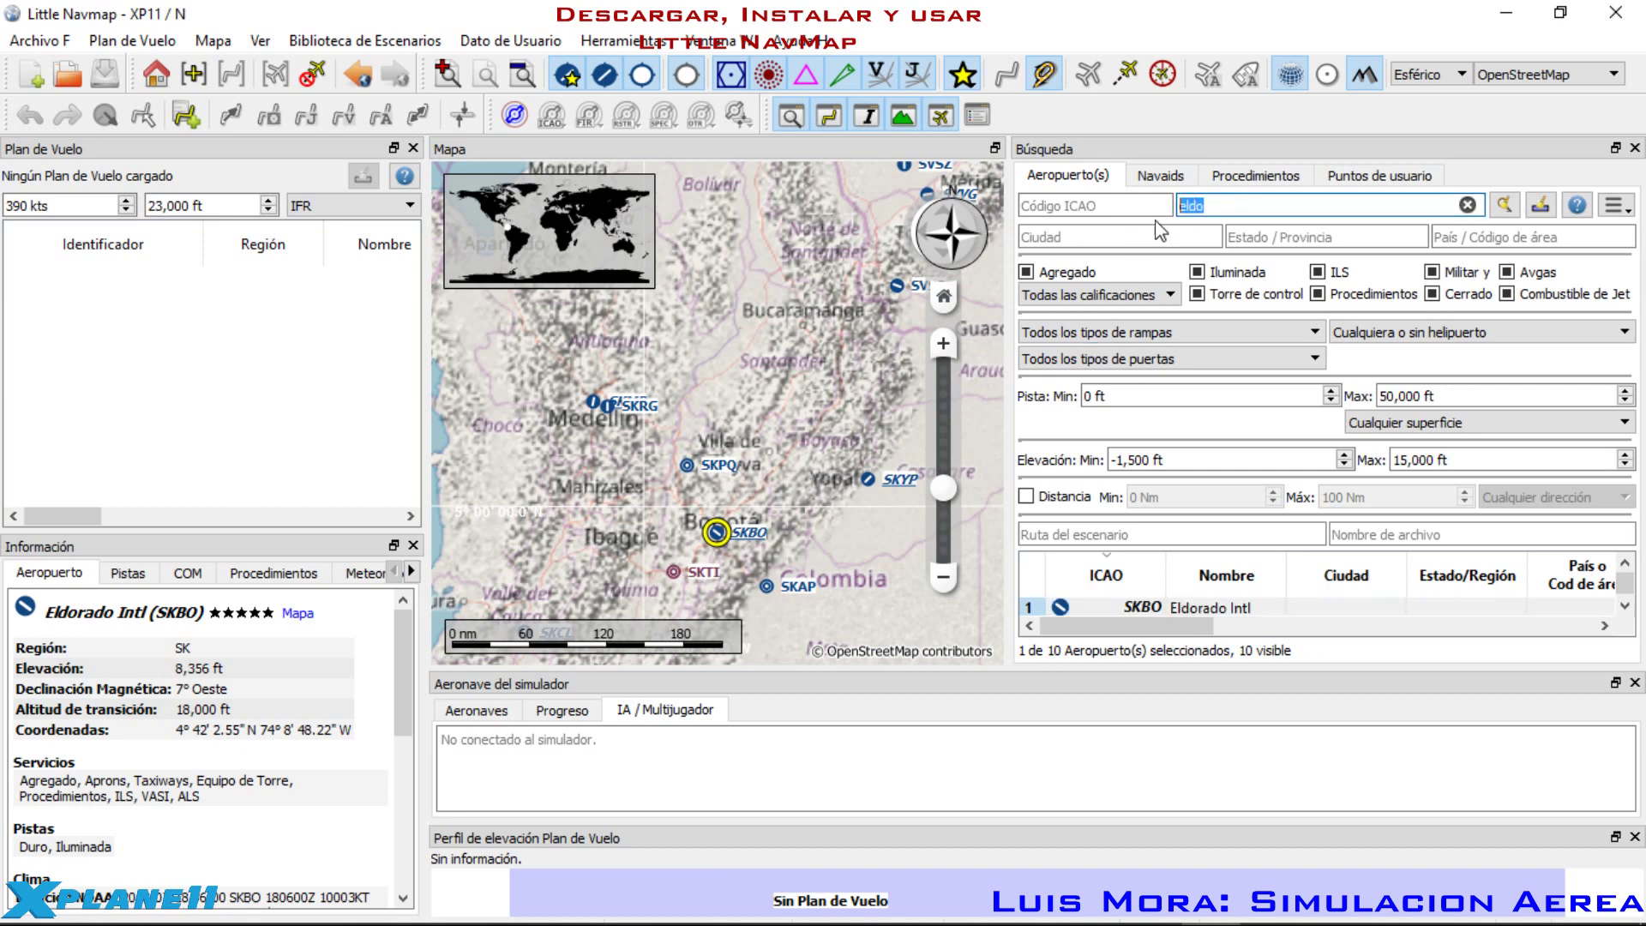
pyautogui.press('BackSpace')
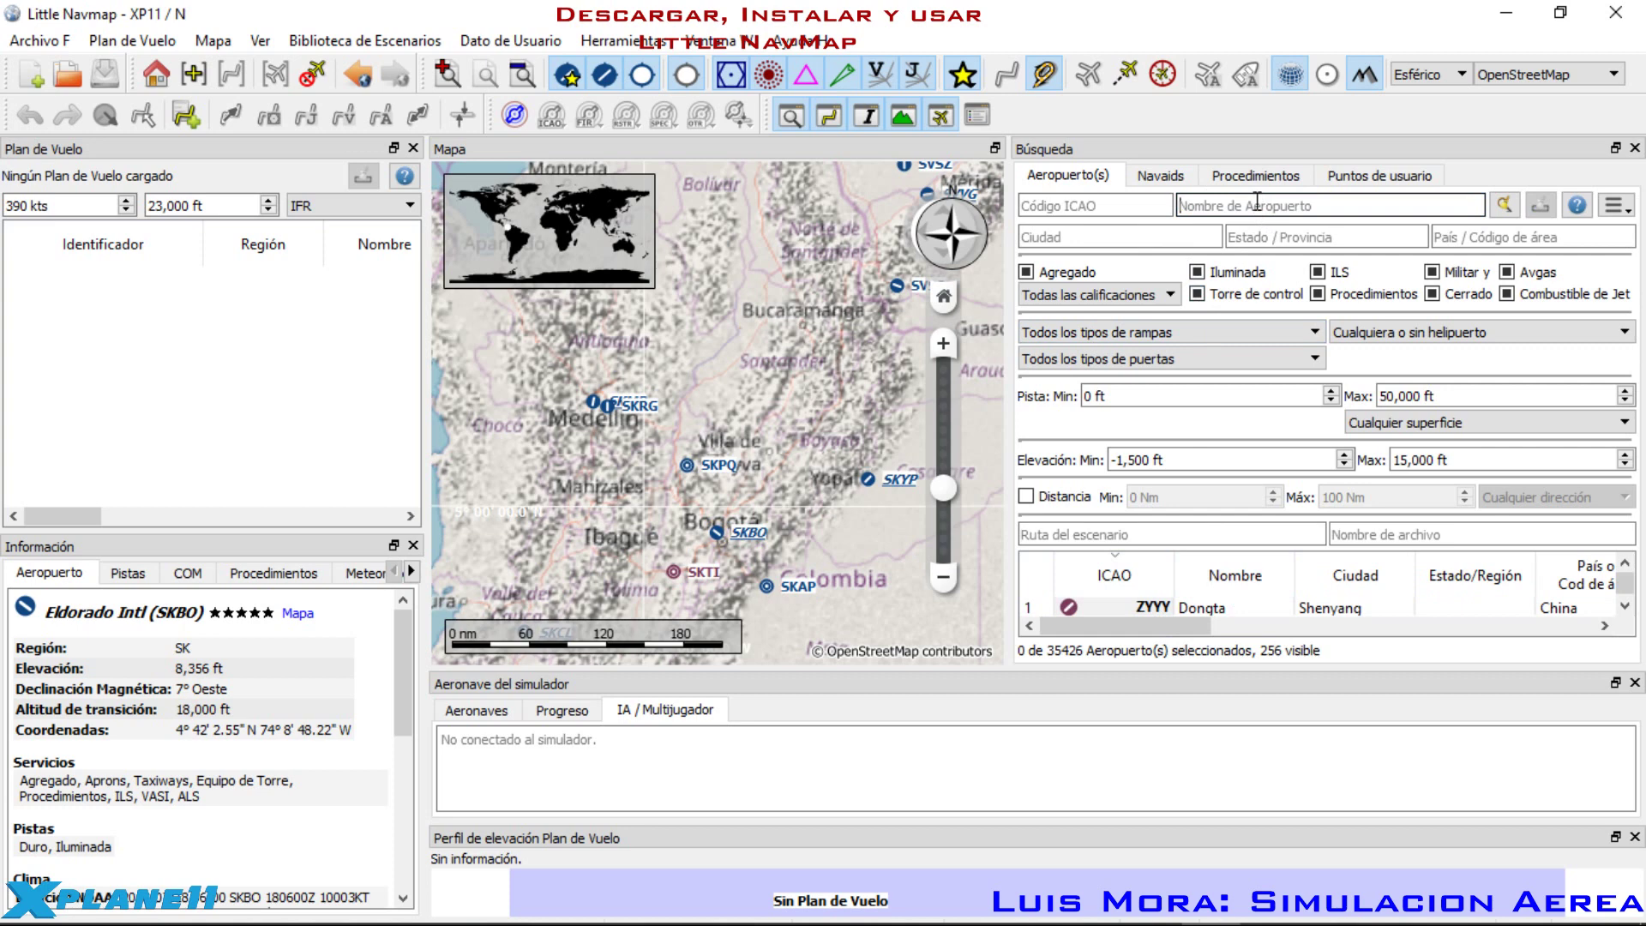
# Step: Repeat the airport name search with "eldo" and empty the name filter again
pyautogui.write('el')
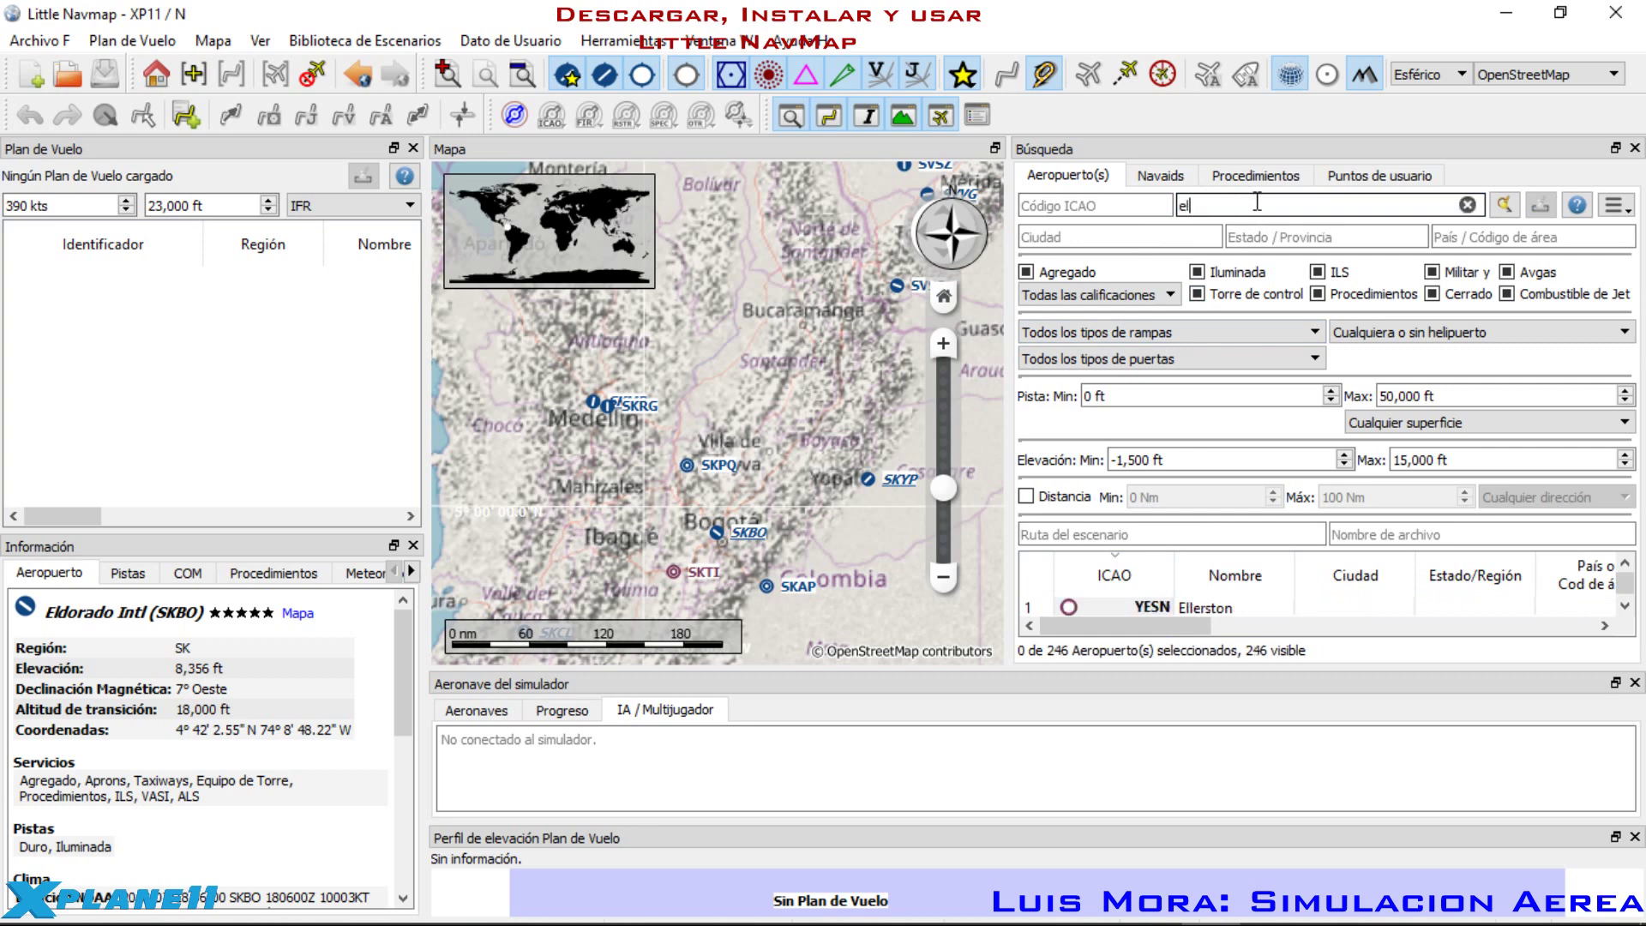
pyautogui.write('do')
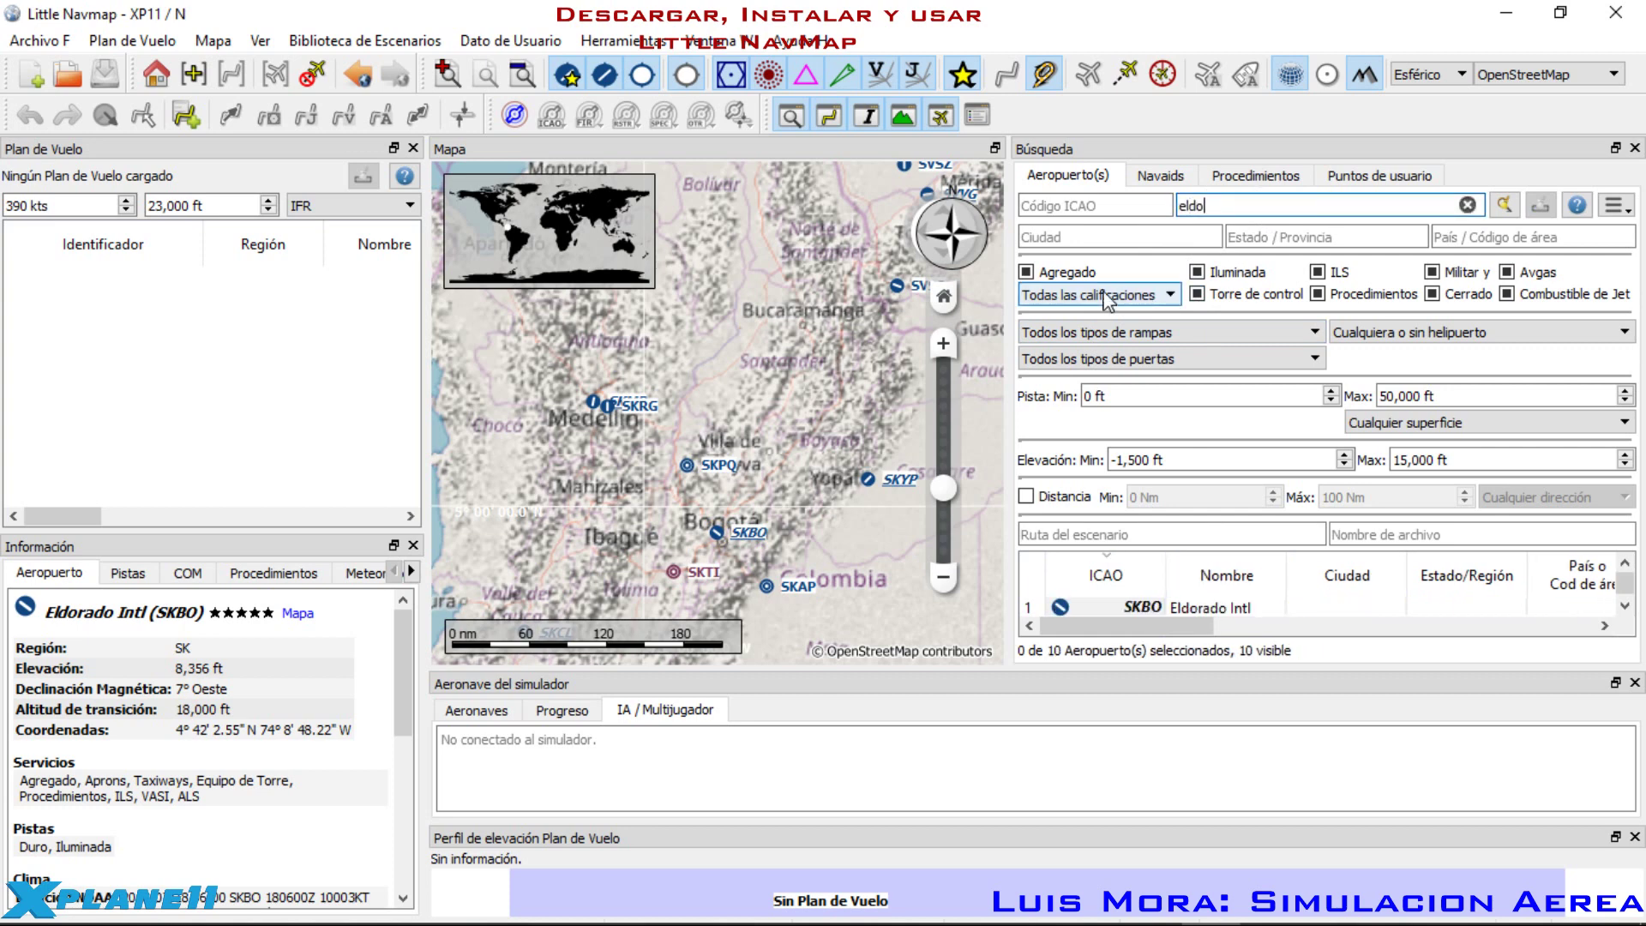
pyautogui.press('BackSpace')
pyautogui.press('BackSpace')
pyautogui.press('BackSpace')
pyautogui.press('BackSpace')
# Step: Search the airports by city for "bogot", shorten it to "bog", look through the matches, and clear the city filter
pyautogui.click(1103, 239)
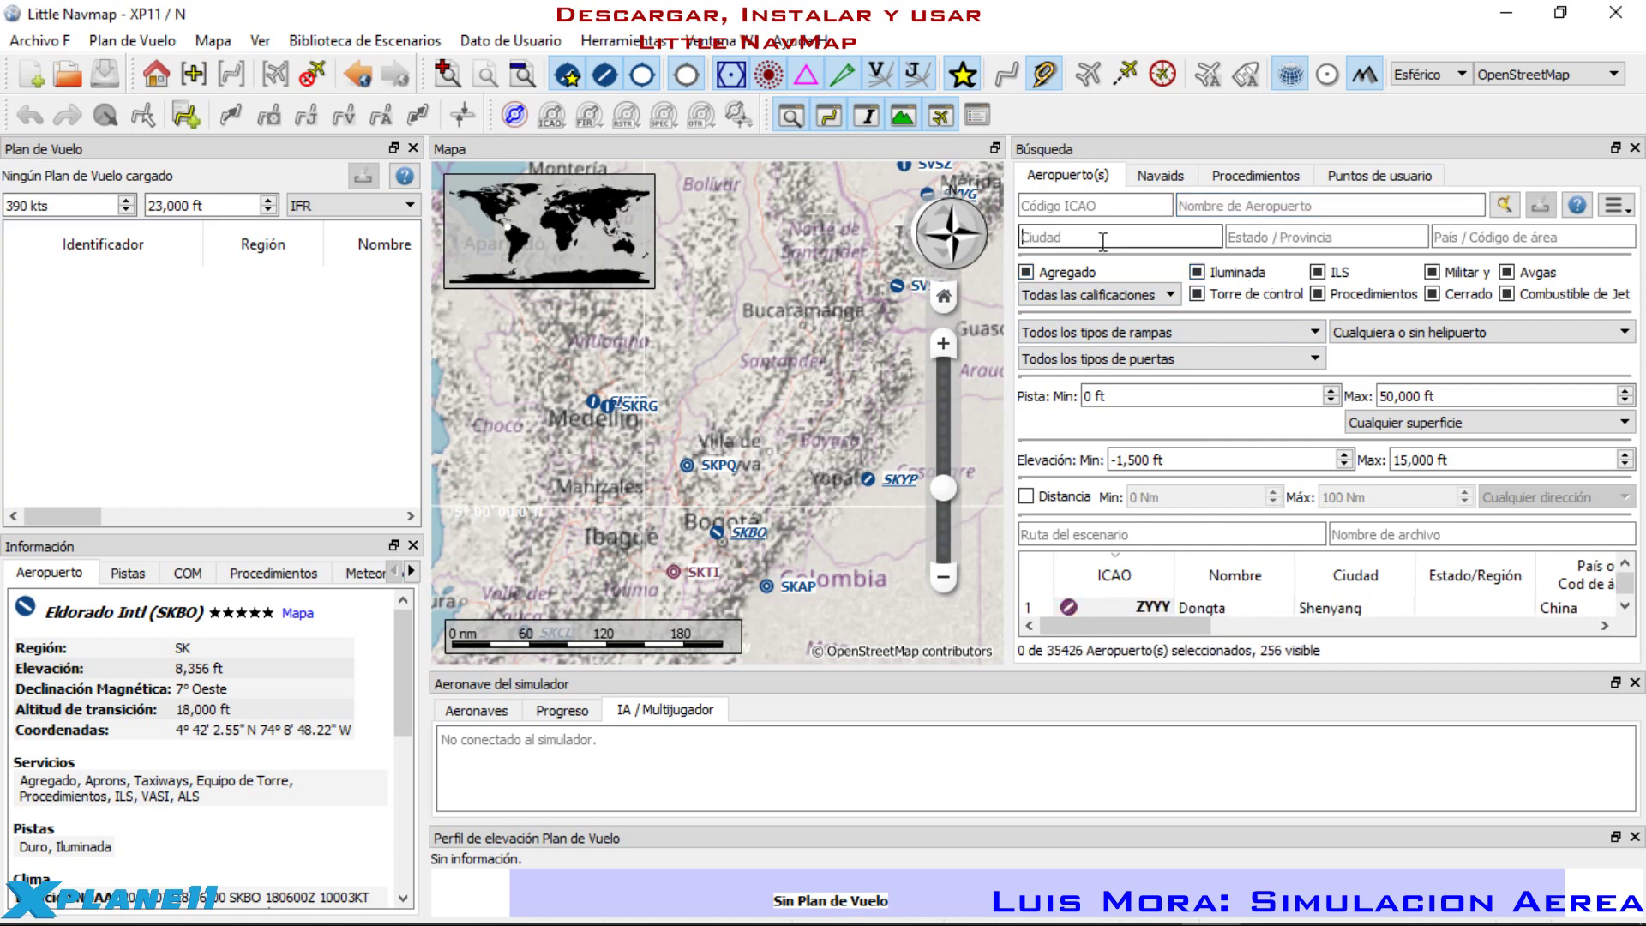
pyautogui.write('bog')
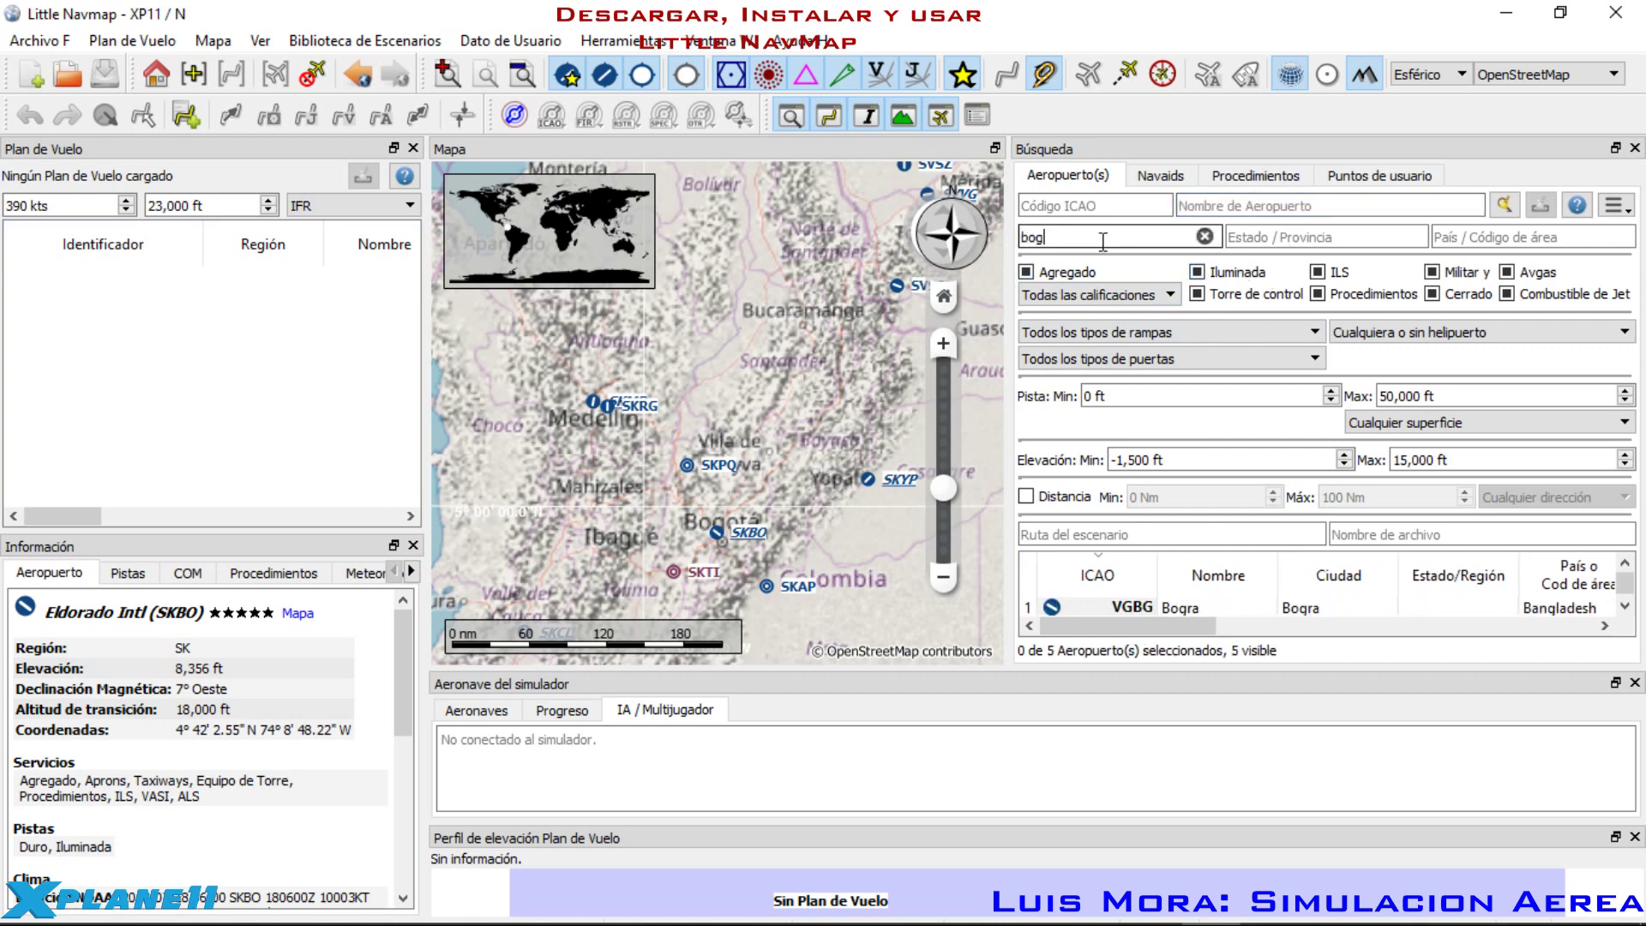
pyautogui.write('ot')
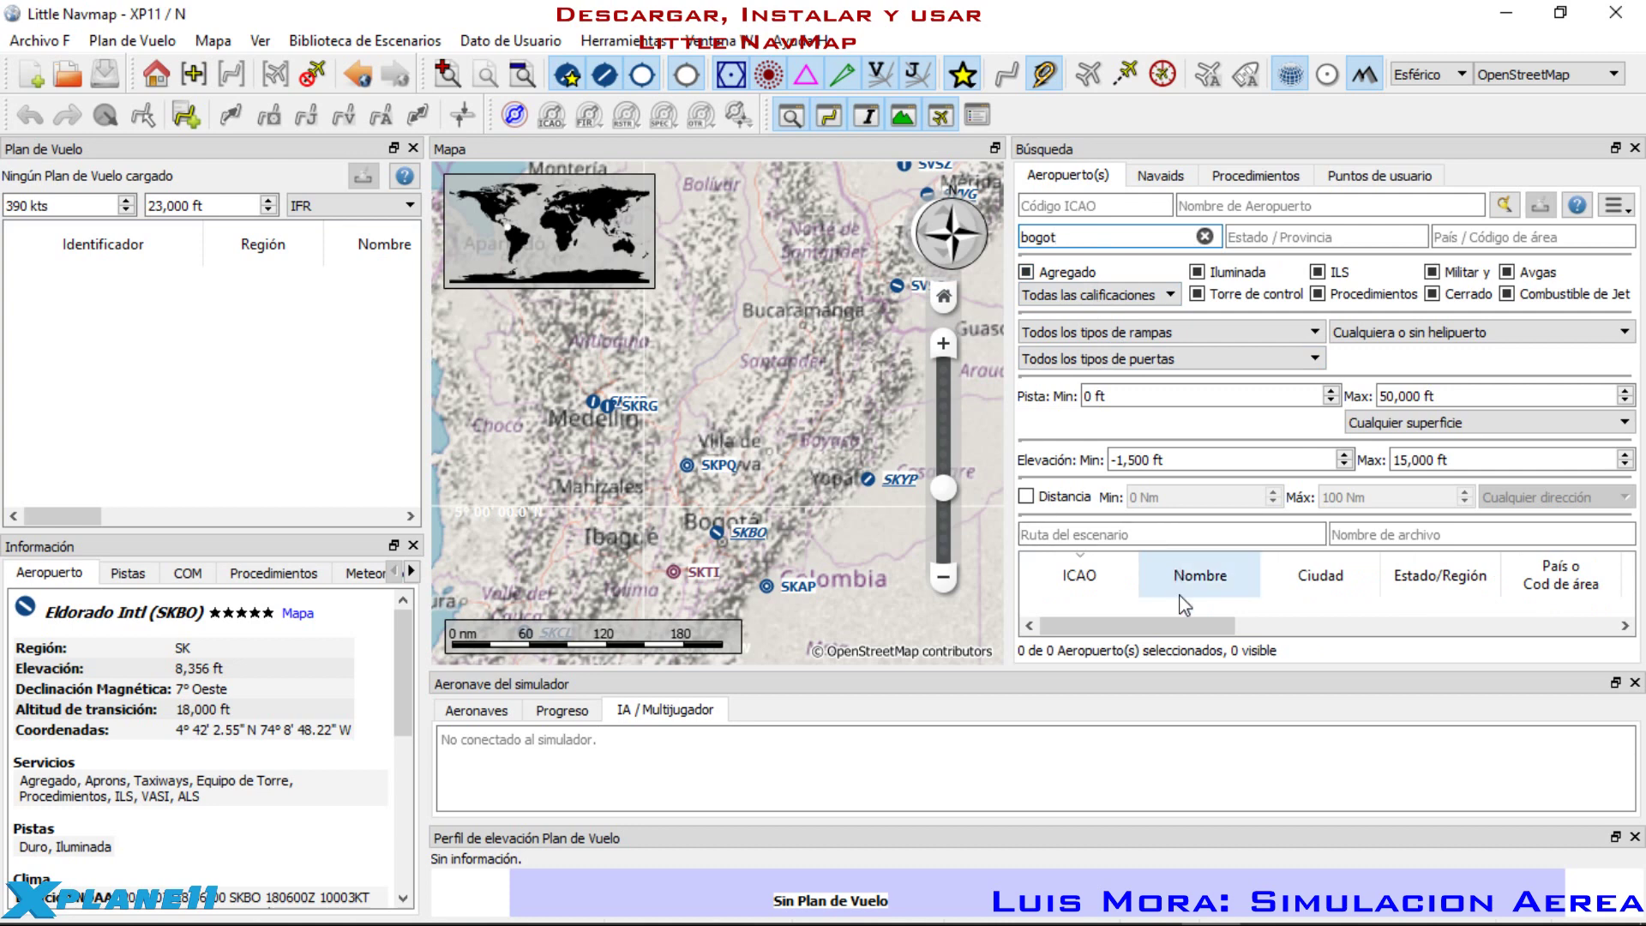
pyautogui.press('BackSpace')
pyautogui.press('BackSpace')
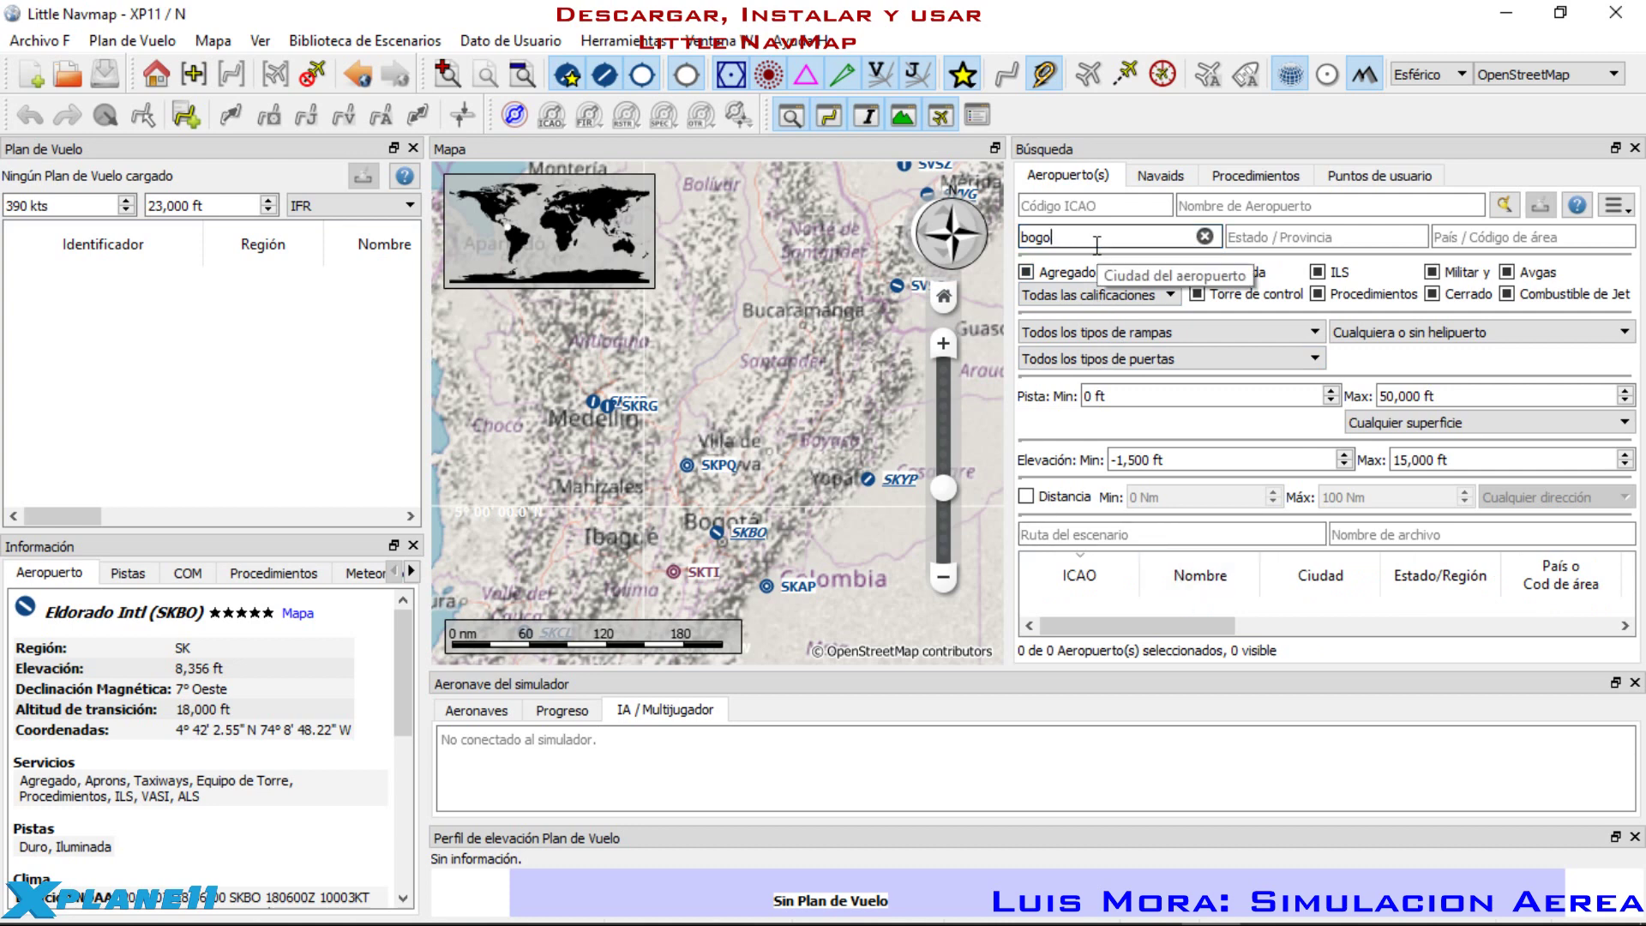
pyautogui.scroll(-1, 1249, 610)
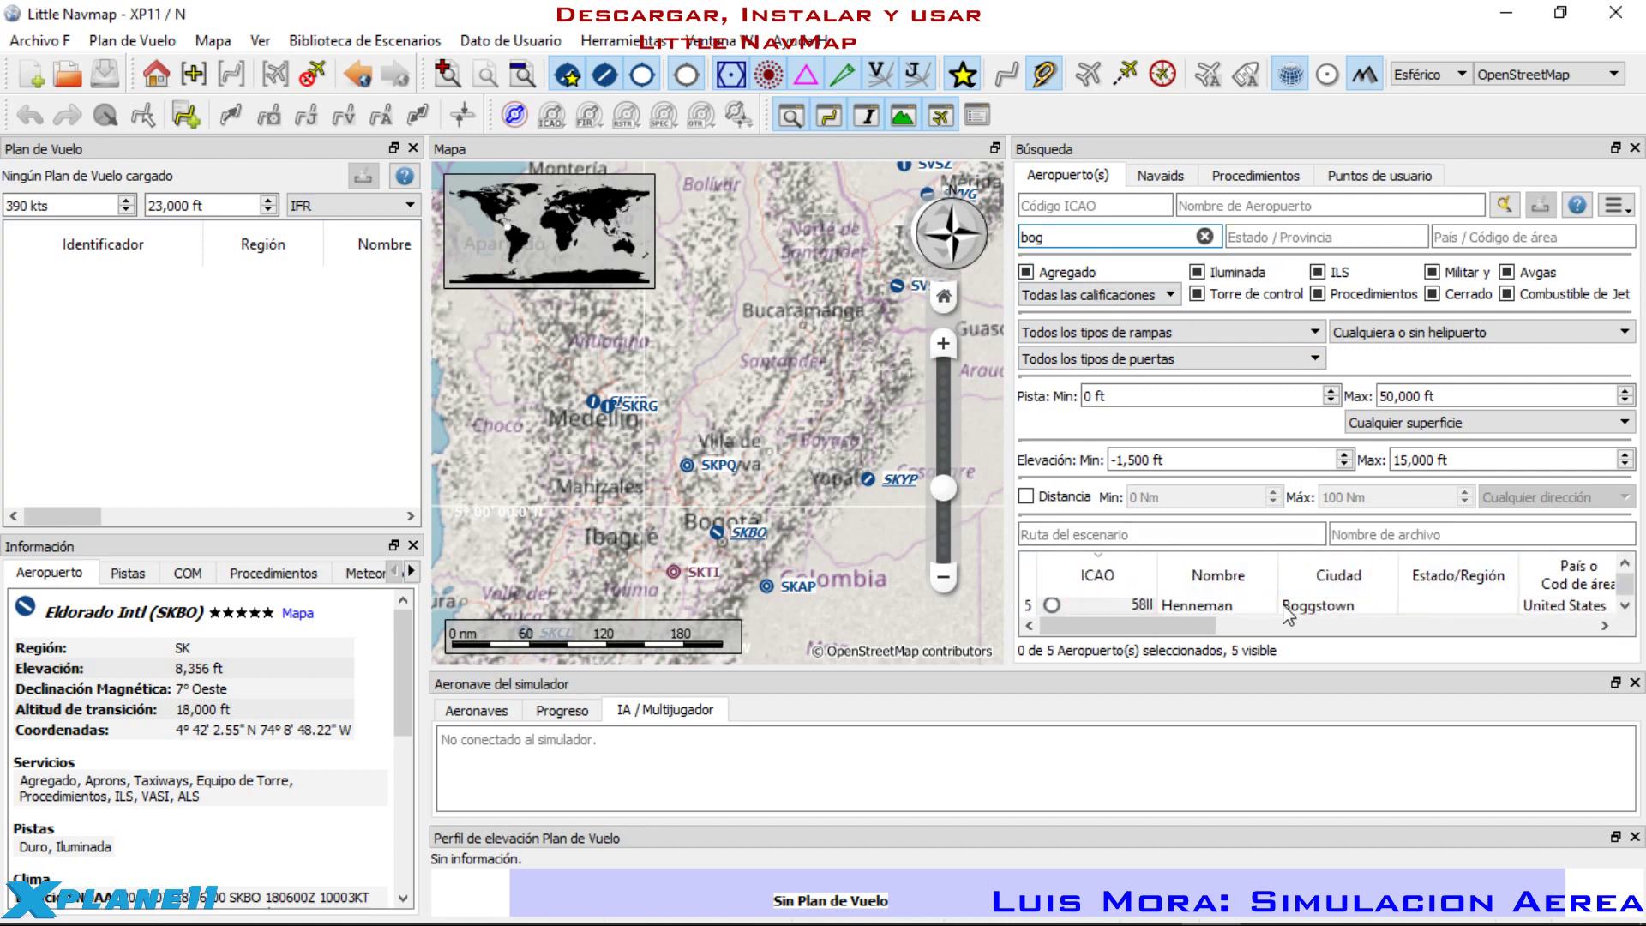
pyautogui.scroll(1, 1246, 614)
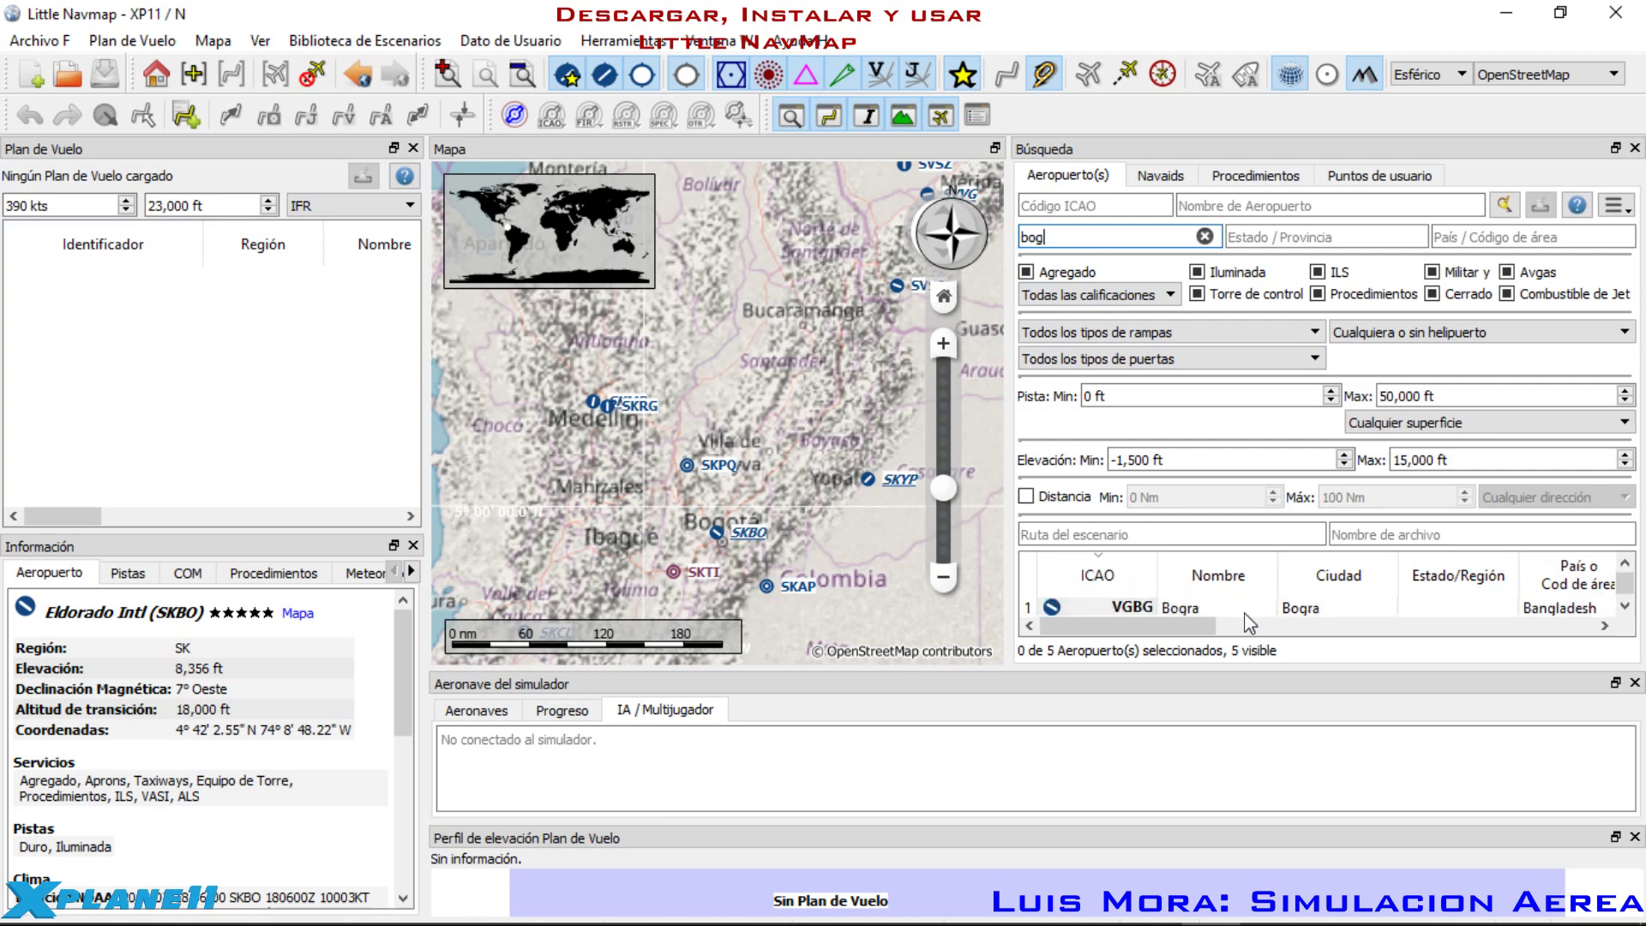
pyautogui.scroll(-4, 1248, 616)
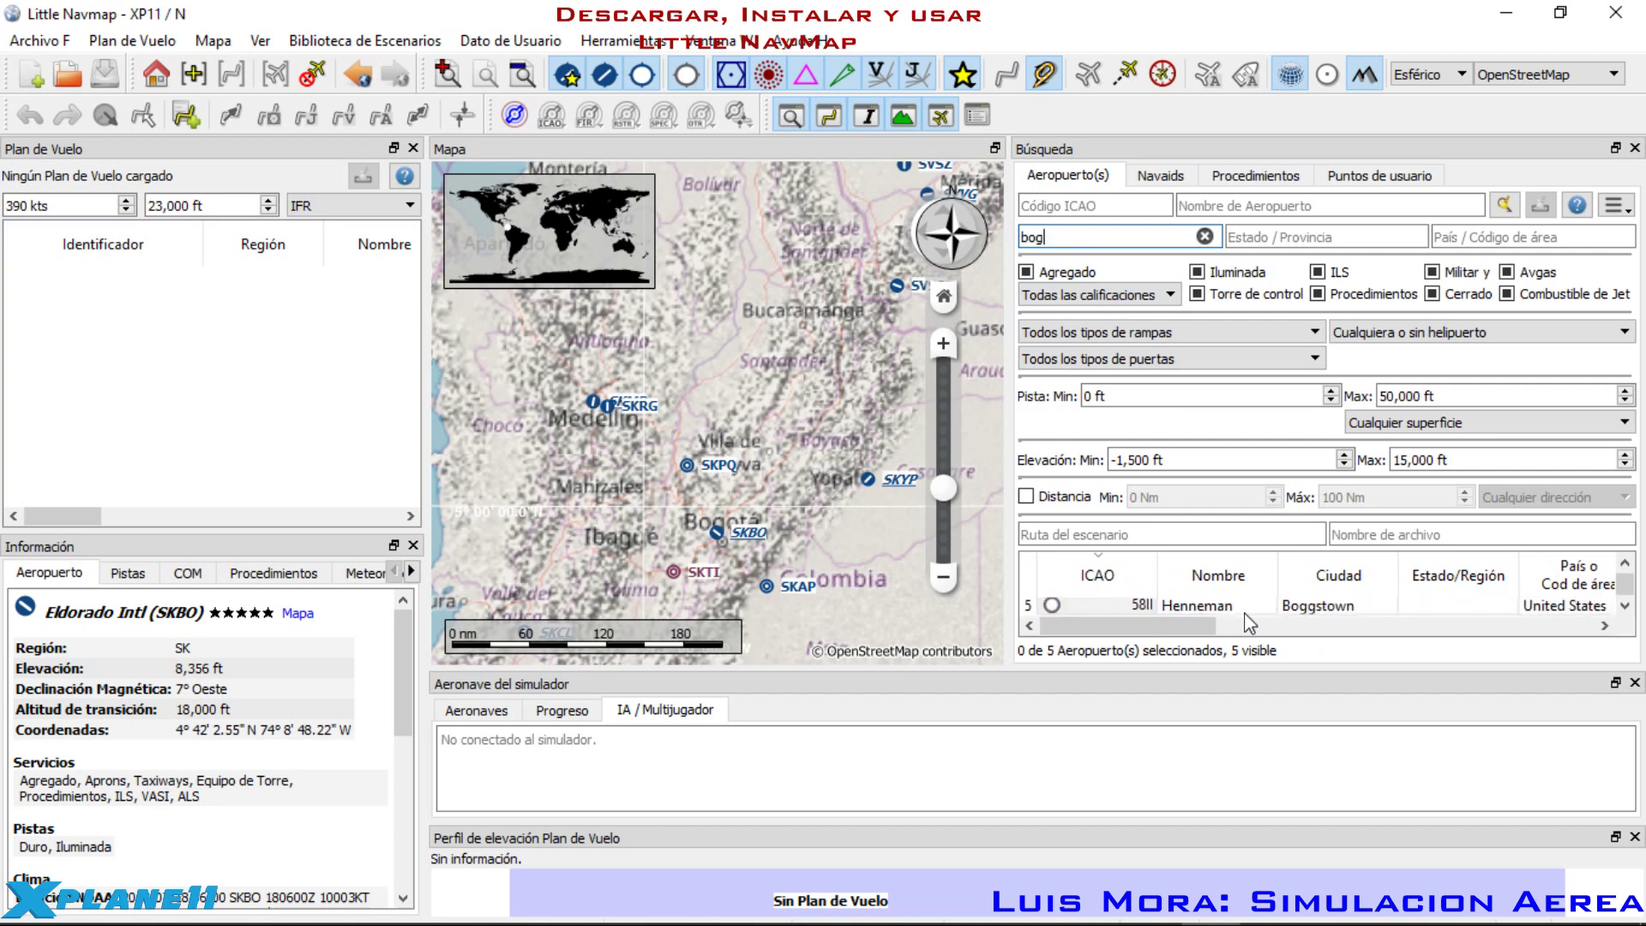
pyautogui.click(1205, 236)
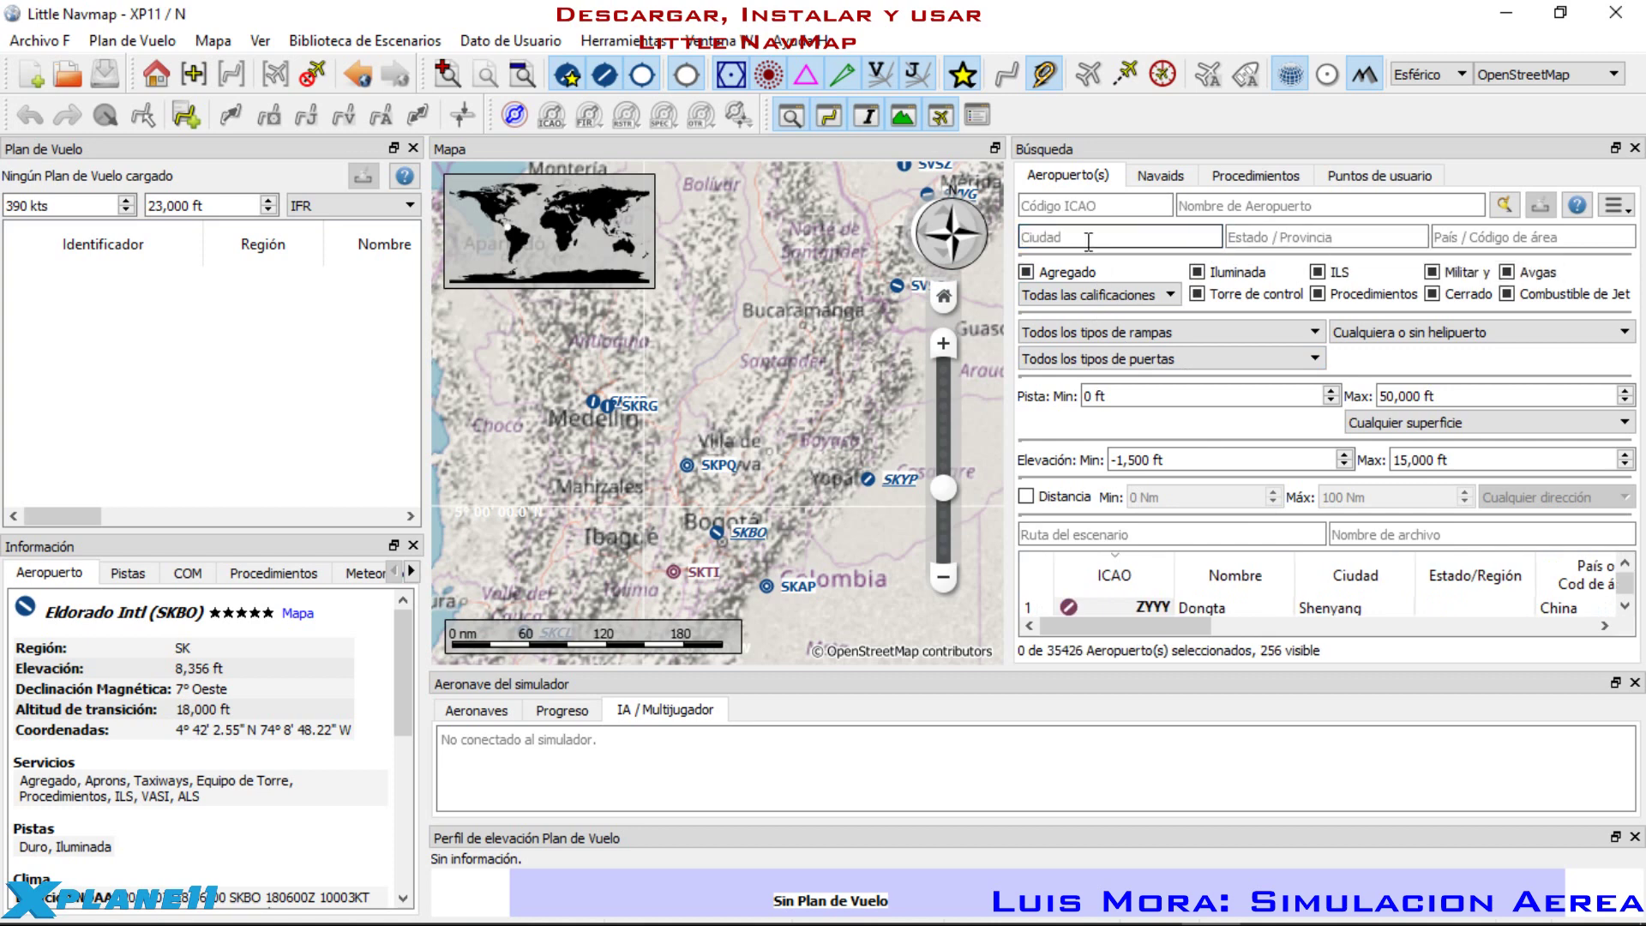
# Step: Find the airport with ICAO code SKBO and set it as the flight plan's departure
pyautogui.click(1087, 206)
pyautogui.click(1179, 205)
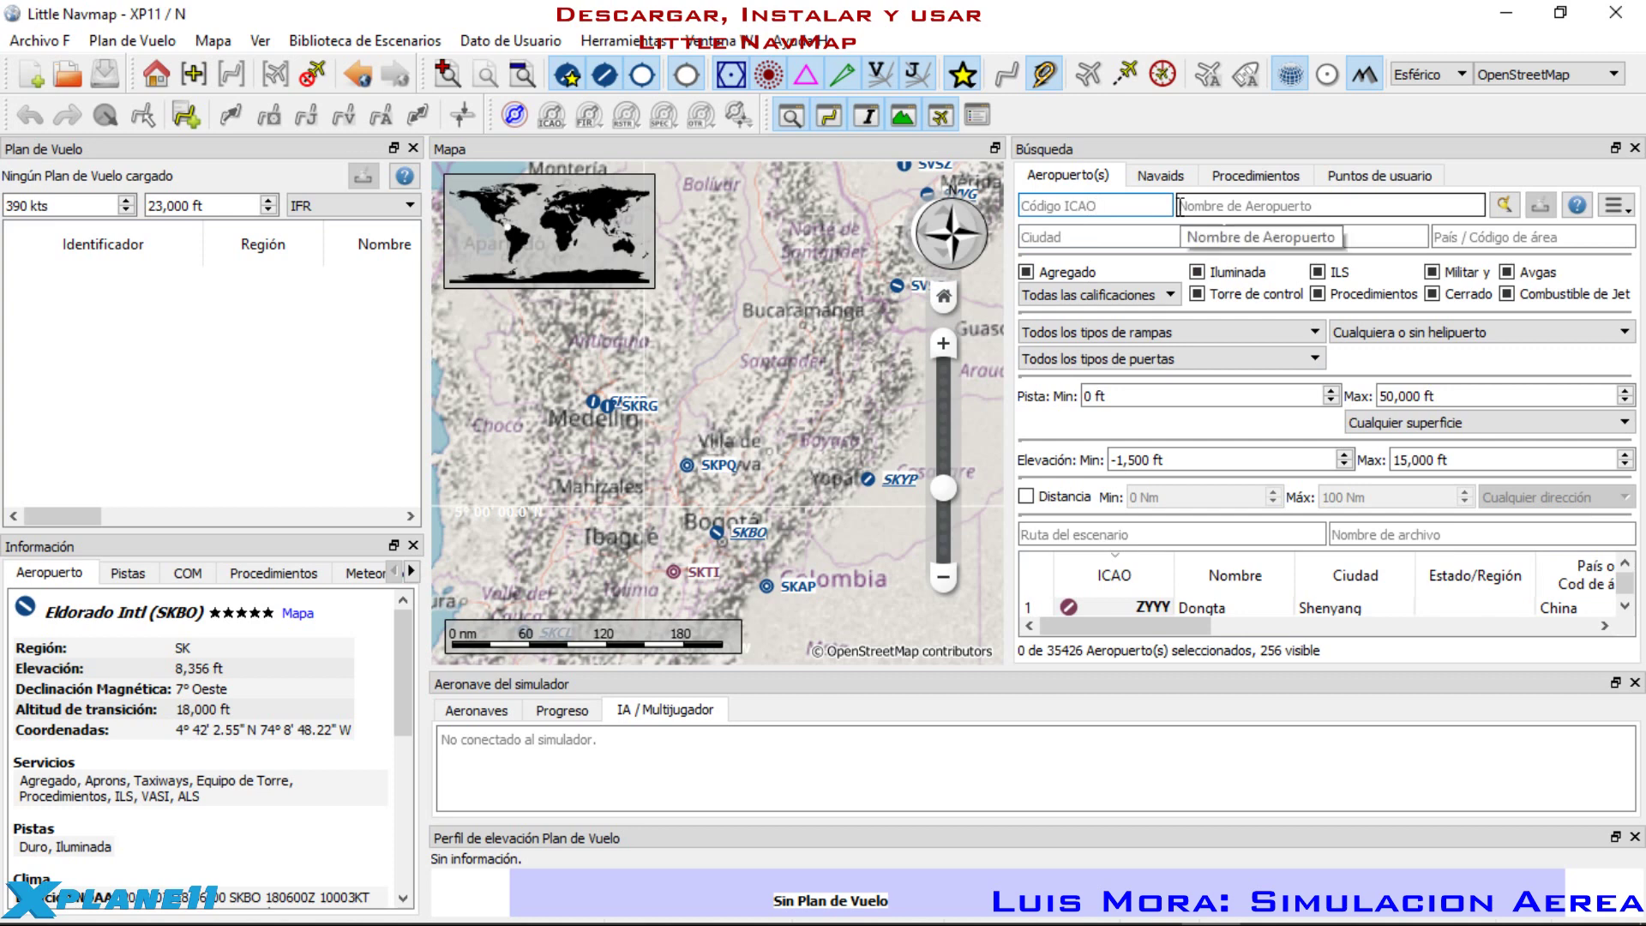
pyautogui.write('SKBO')
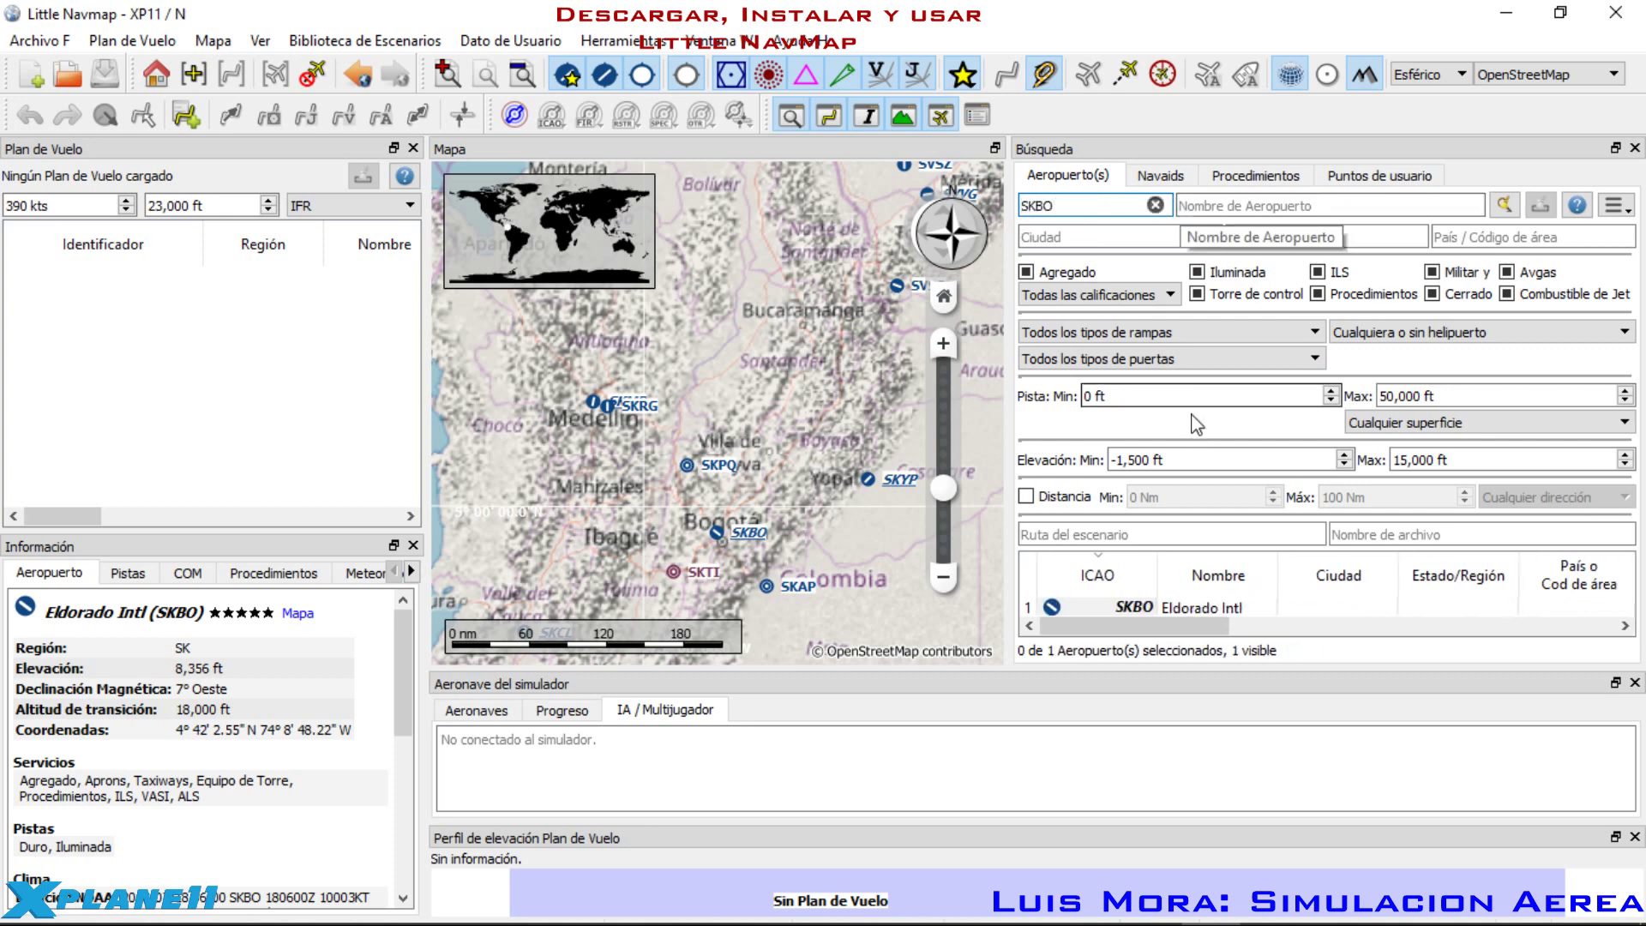
pyautogui.rightClick(1131, 609)
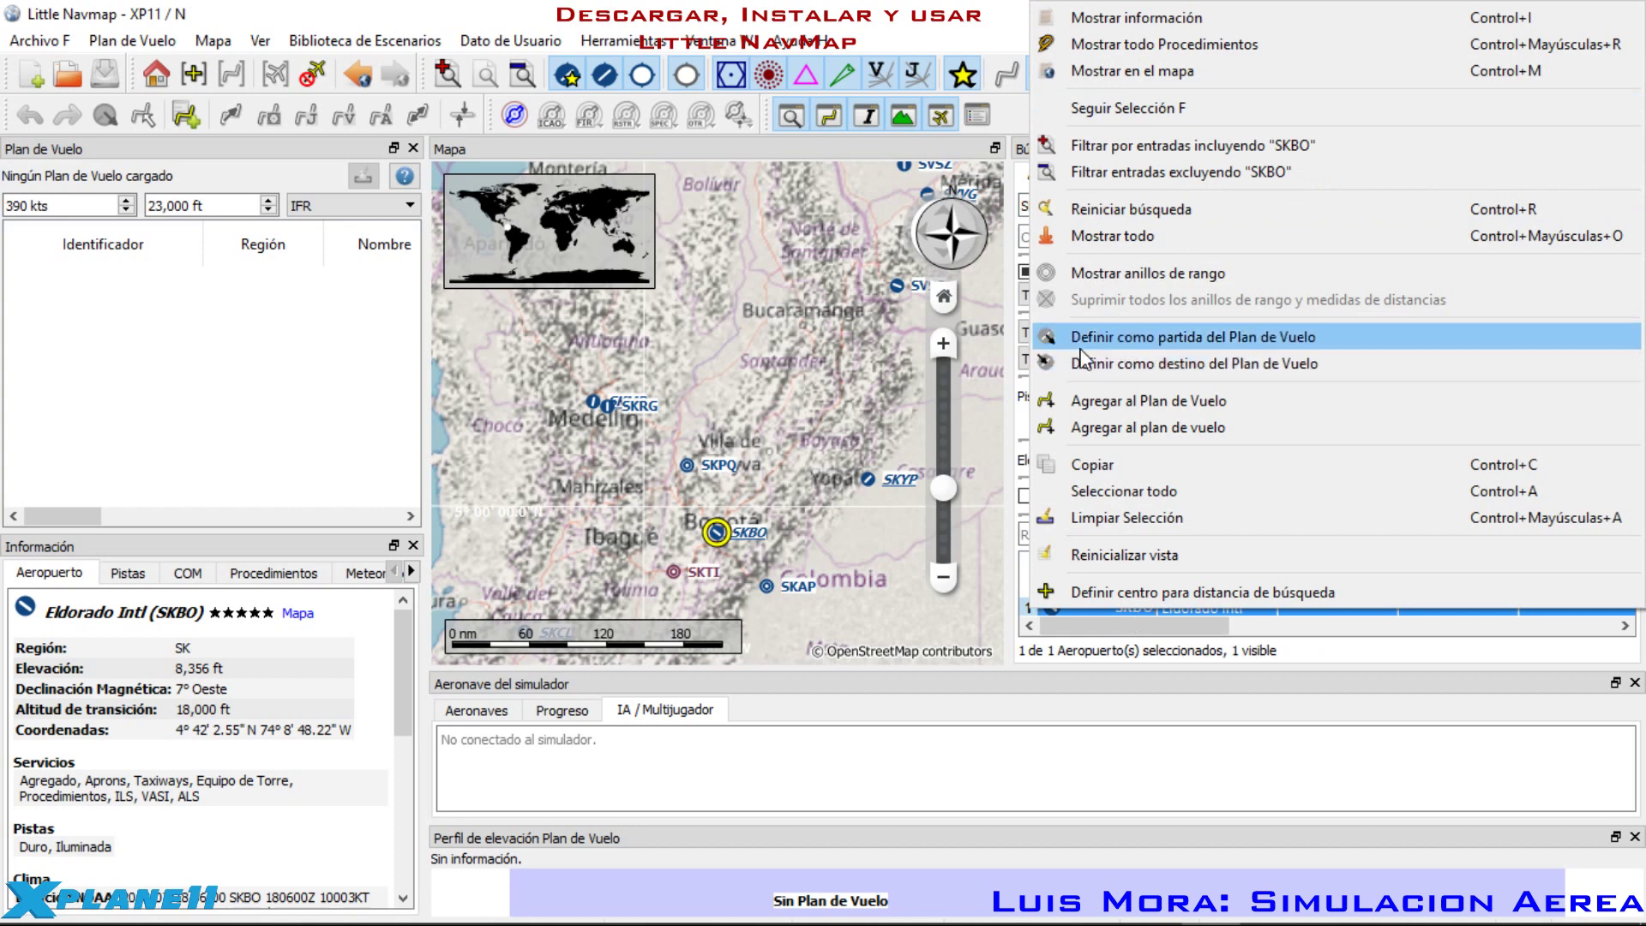
pyautogui.click(1164, 341)
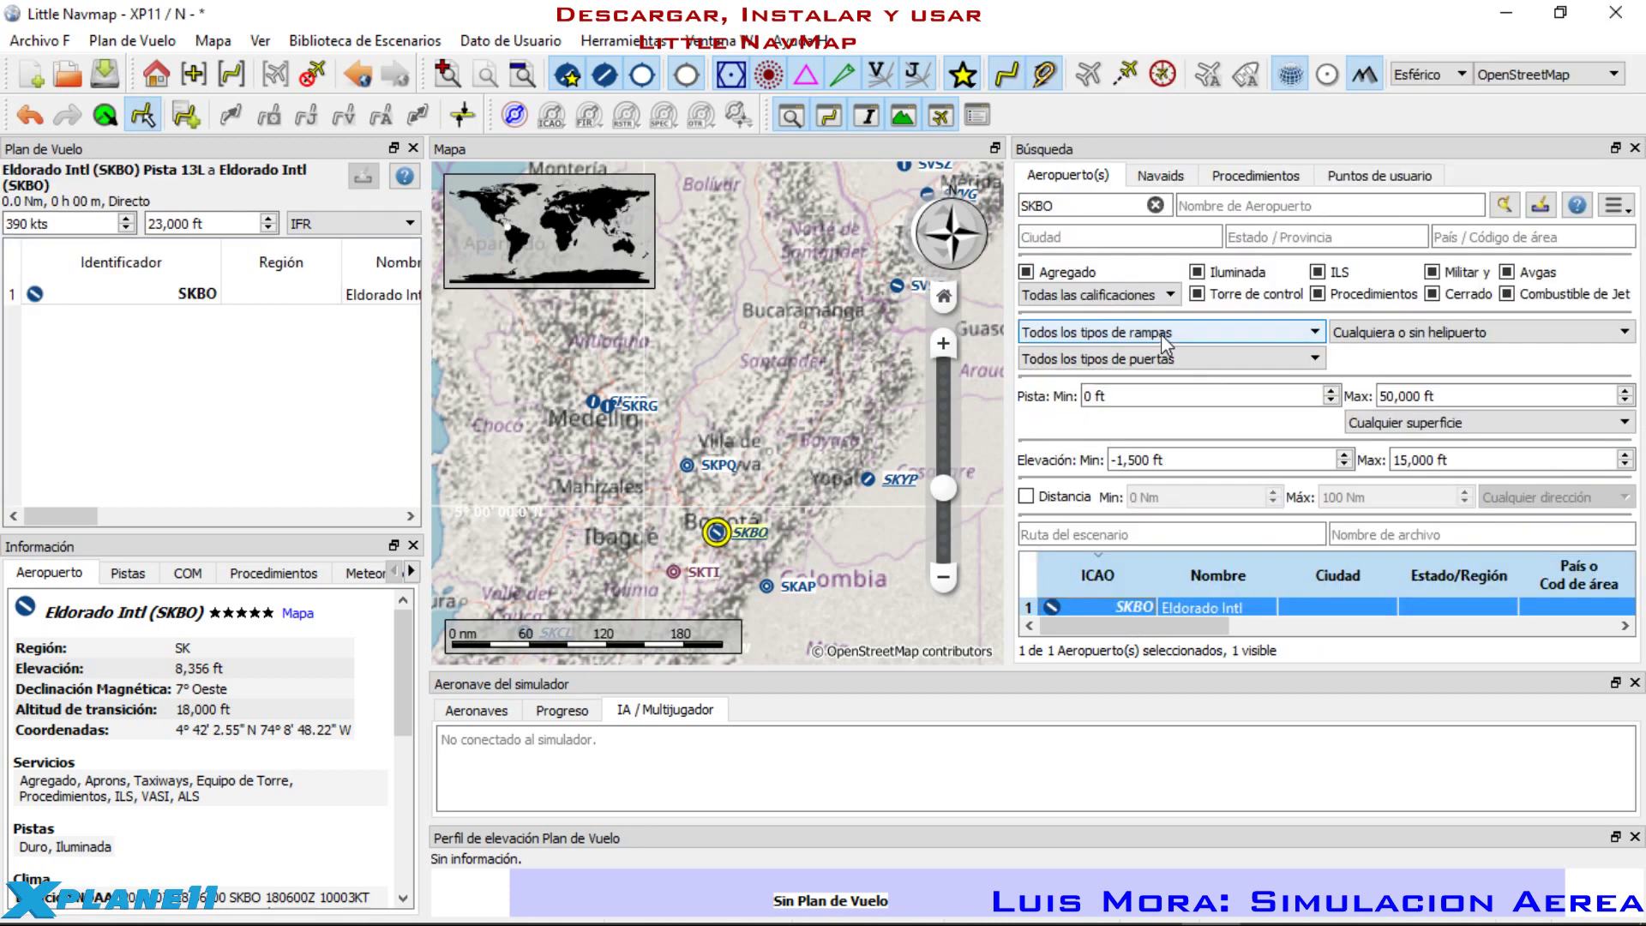
# Step: Find the airport with ICAO code SKCG and set it as the flight plan's destination
pyautogui.click(1088, 197)
pyautogui.press('BackSpace')
pyautogui.press('BackSpace')
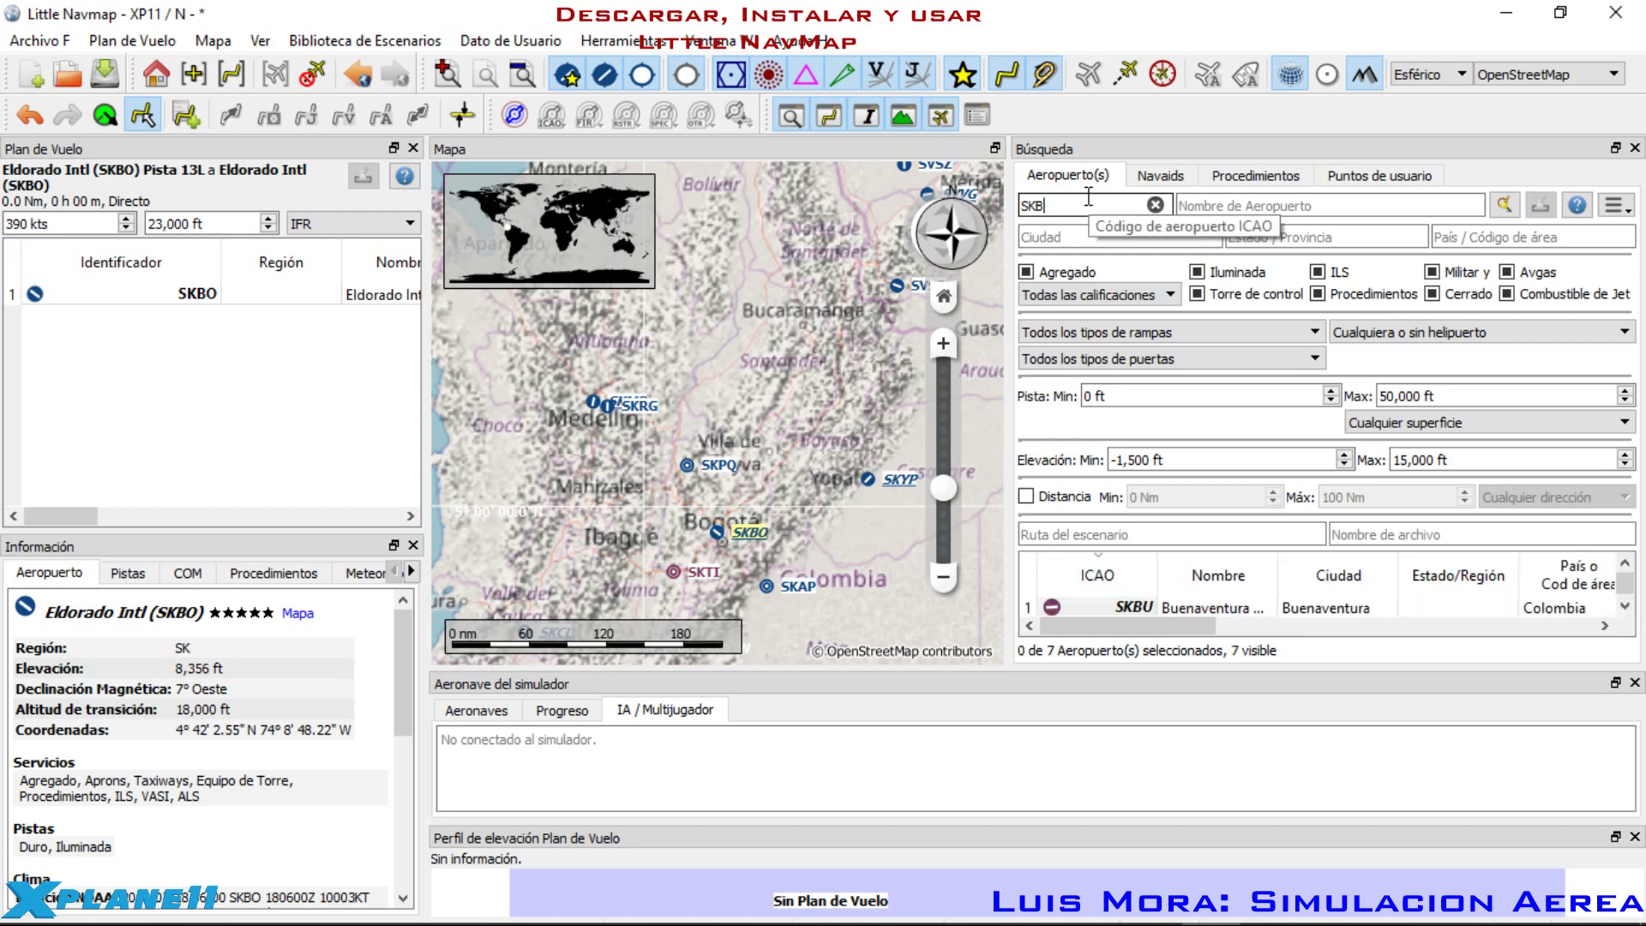
pyautogui.write('CG')
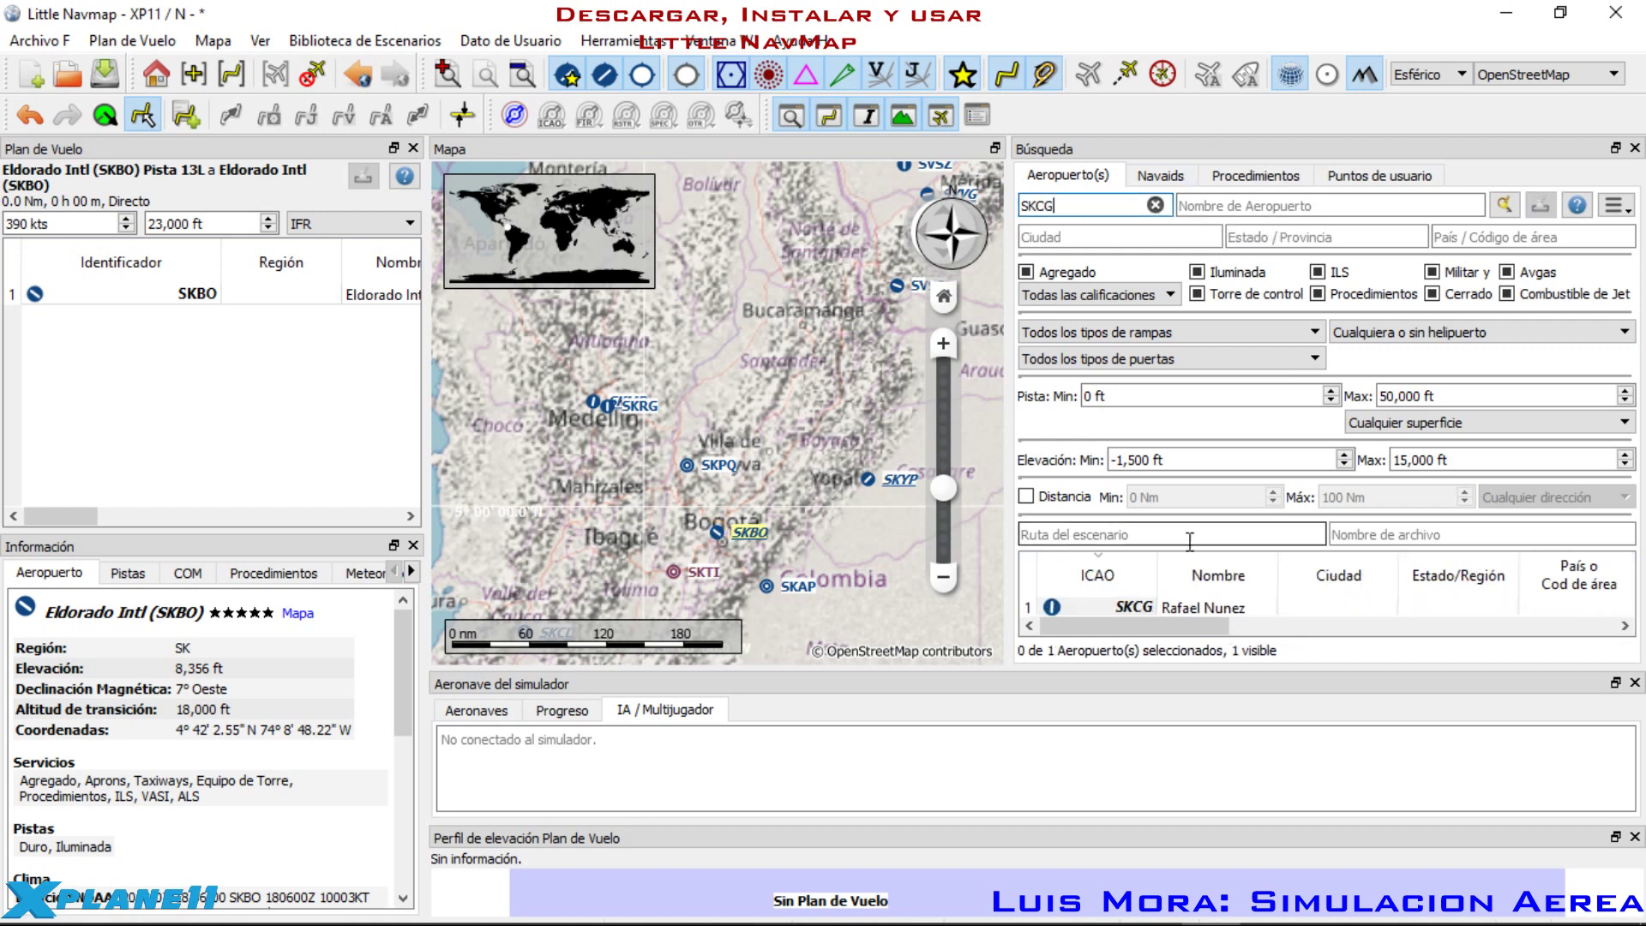
pyautogui.rightClick(1129, 609)
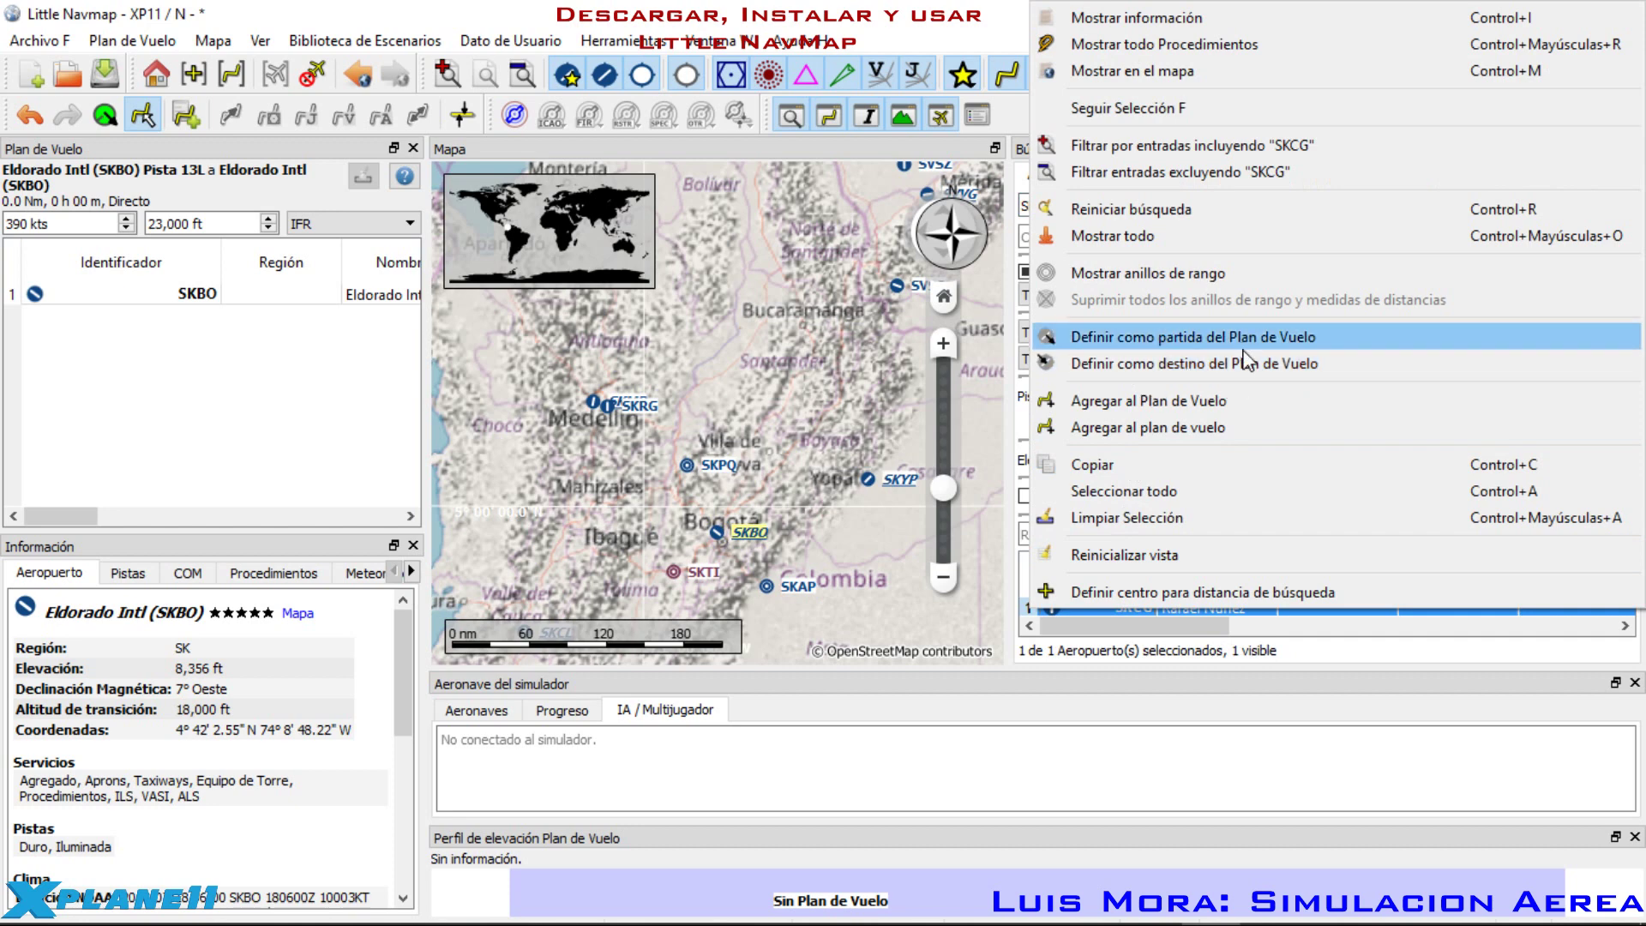
pyautogui.click(1213, 364)
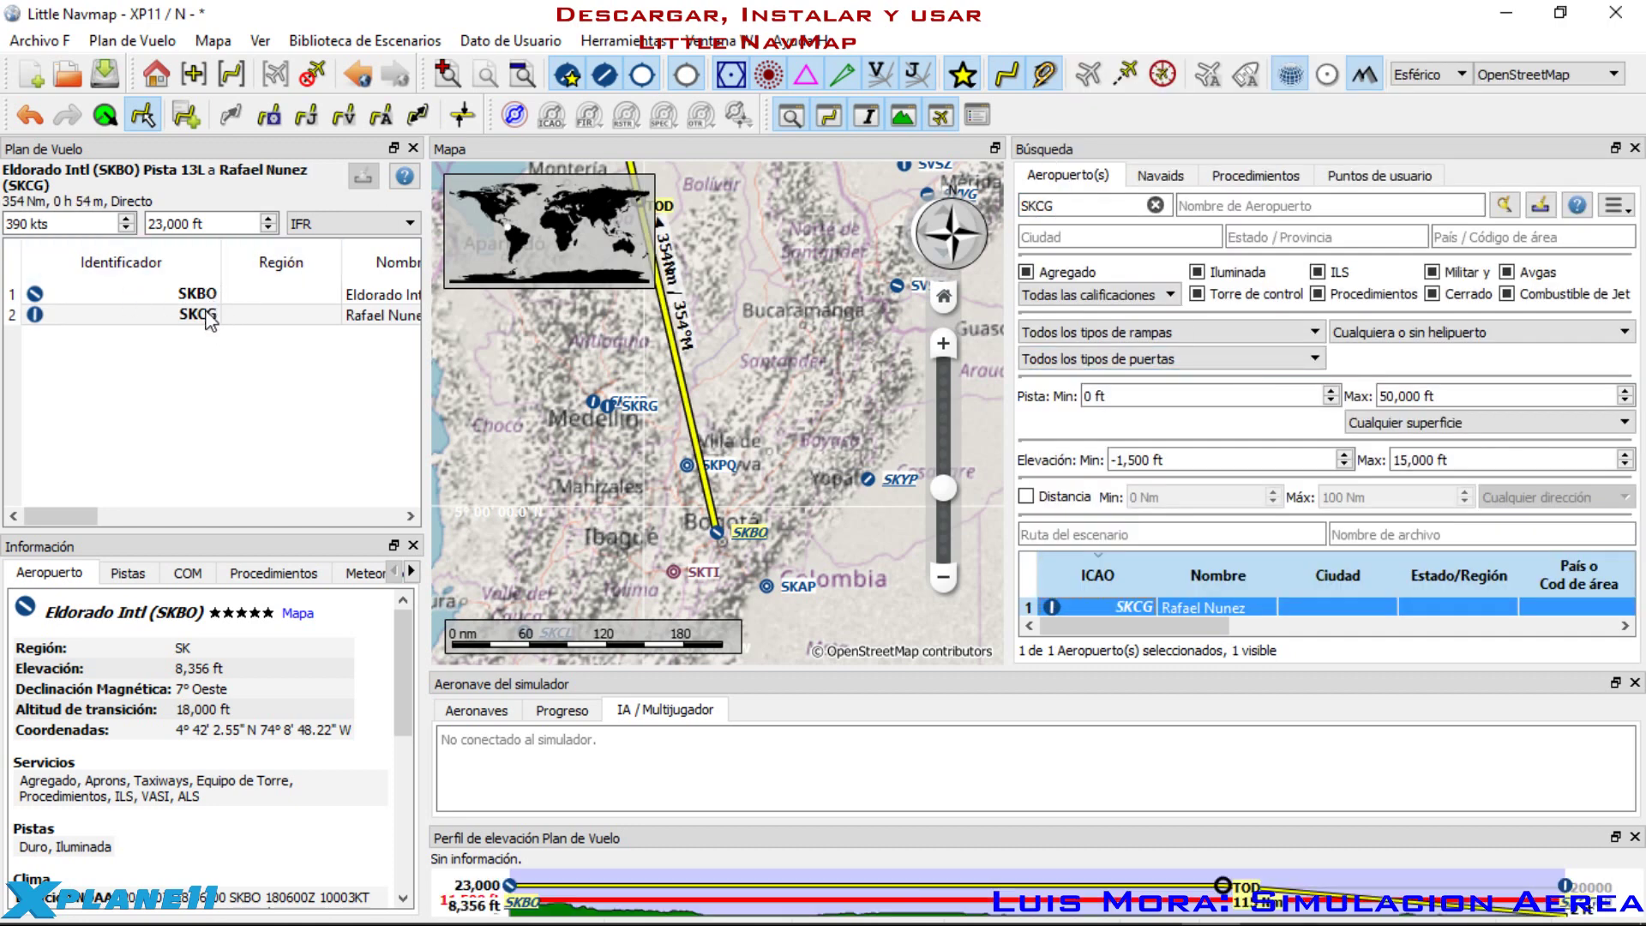
# Step: Highlight SKBO and SKCG in the flight plan and view the whole route between them on the map
pyautogui.click(204, 300)
pyautogui.click(195, 323)
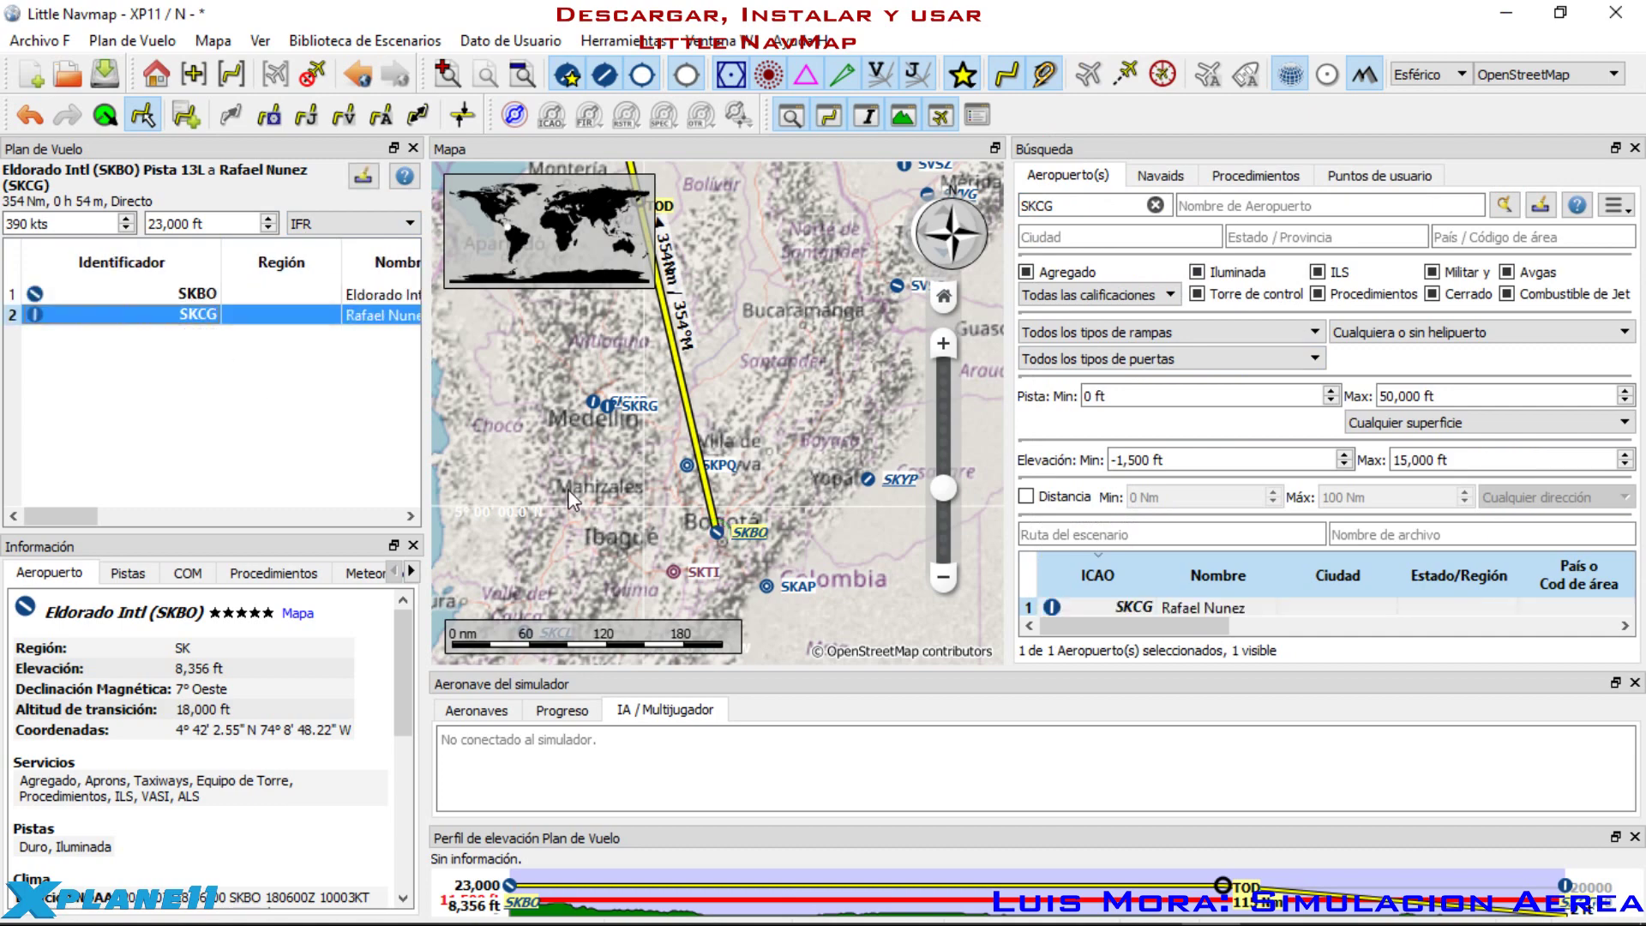
pyautogui.scroll(-3, 600, 497)
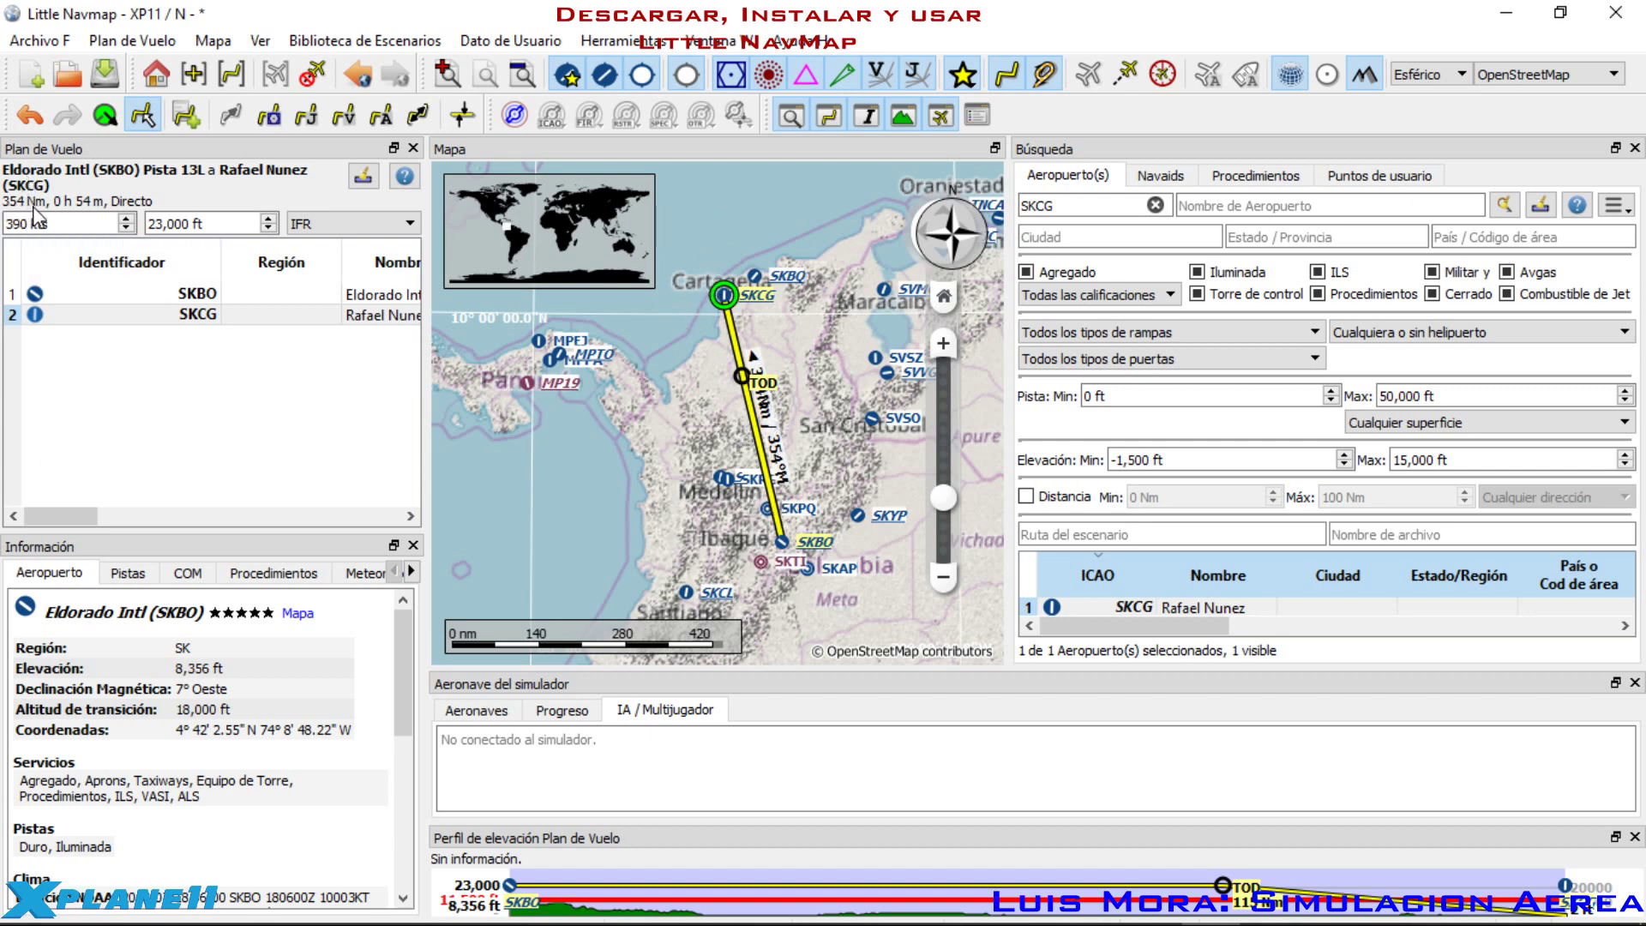
# Step: Try a flight plan speed of 430 kts and return it to 390 kts
pyautogui.click(127, 219)
pyautogui.click(126, 219)
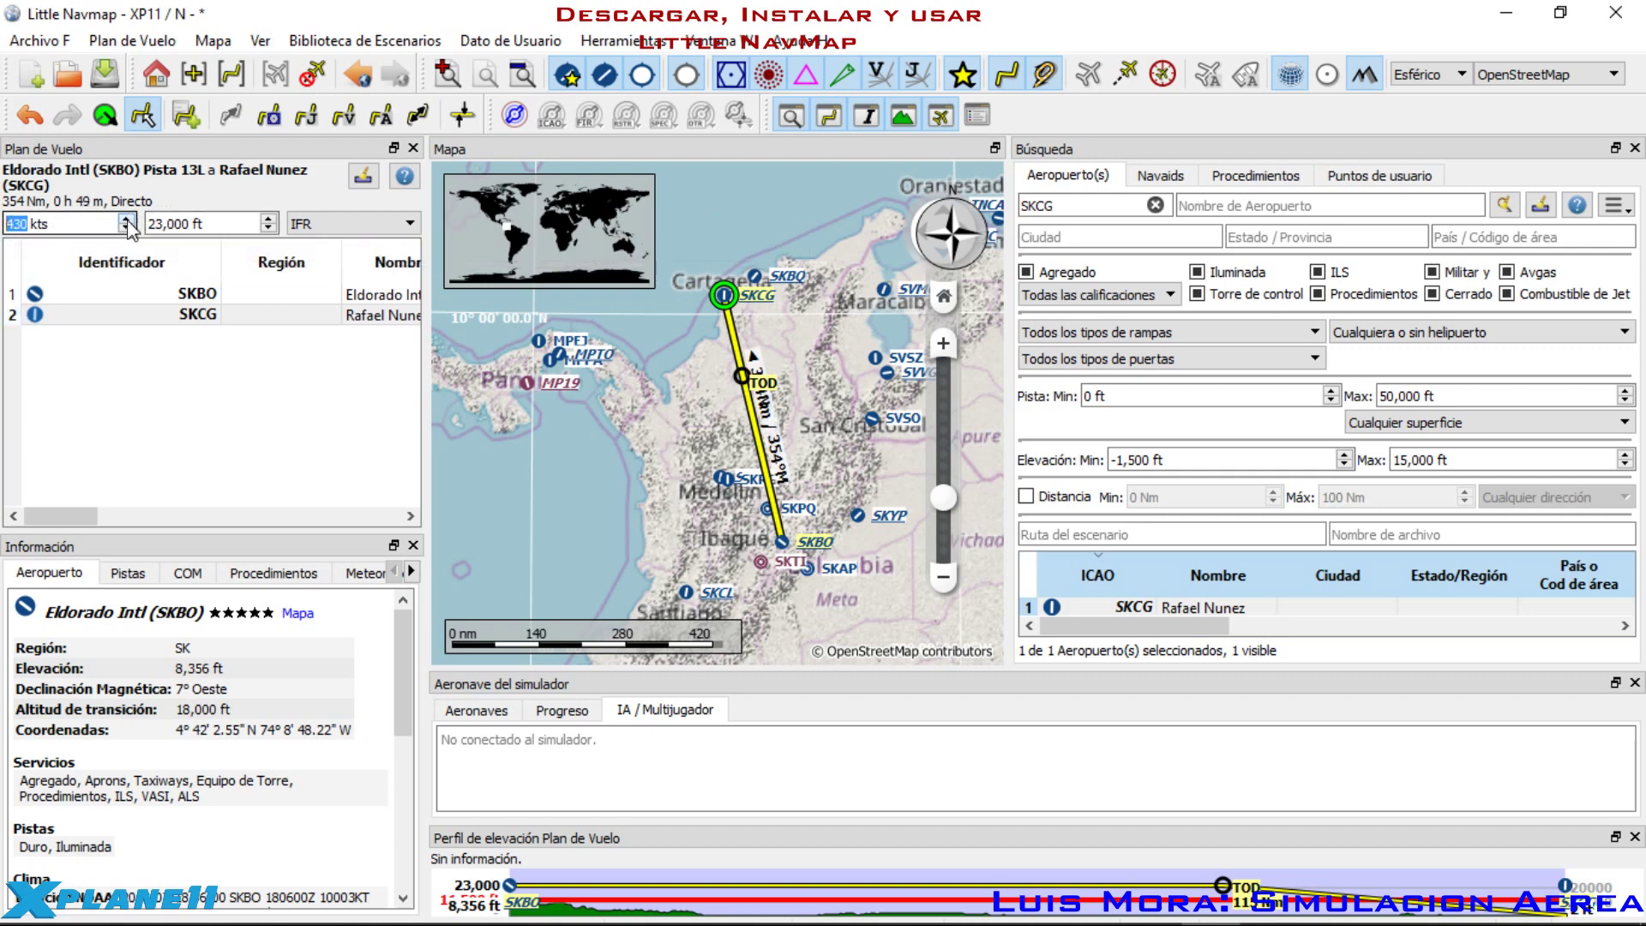
pyautogui.click(127, 220)
pyautogui.click(127, 228)
pyautogui.click(127, 219)
pyautogui.click(127, 219)
# Step: Set the flight plan's cruise altitude to 35,000 ft
pyautogui.click(270, 219)
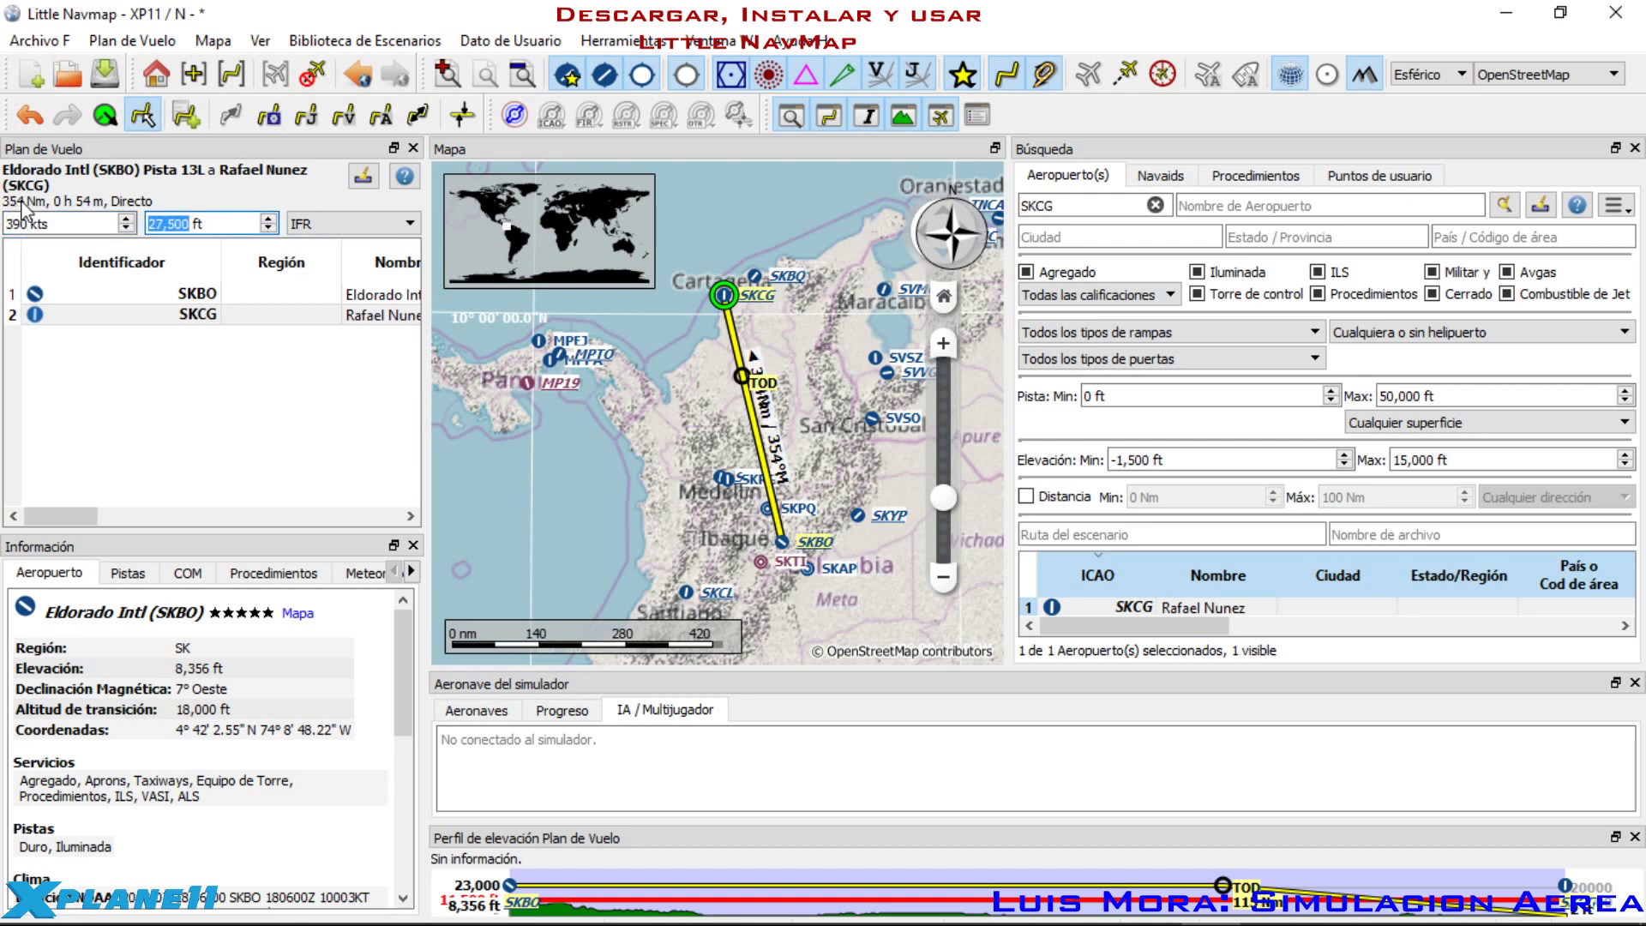
pyautogui.click(269, 218)
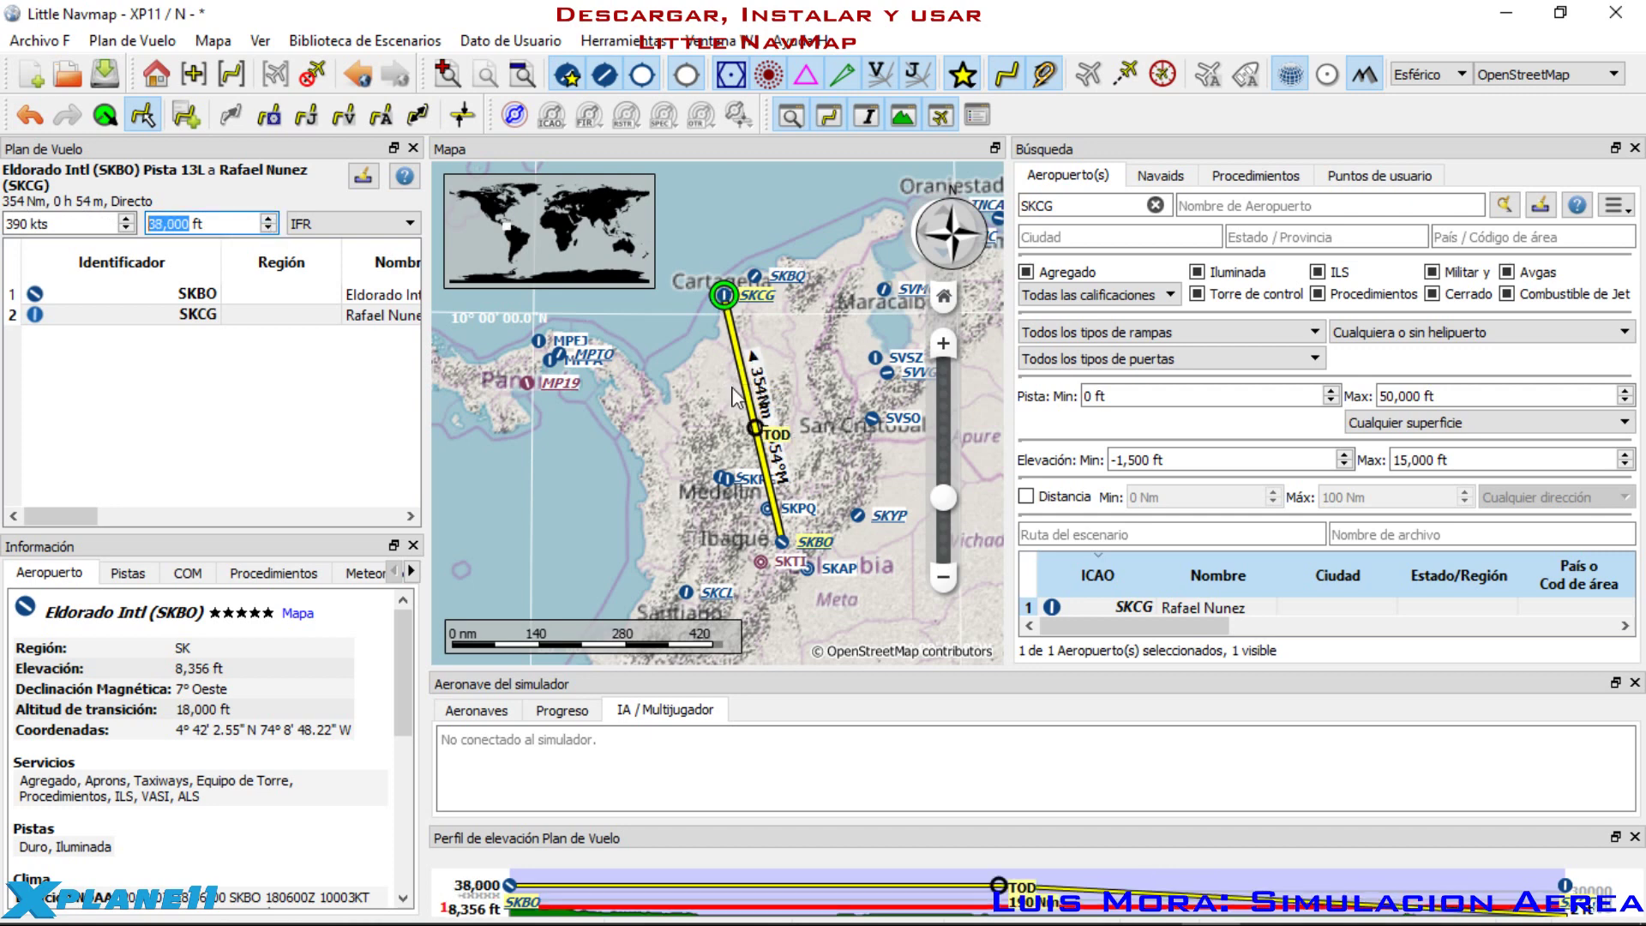
pyautogui.click(269, 229)
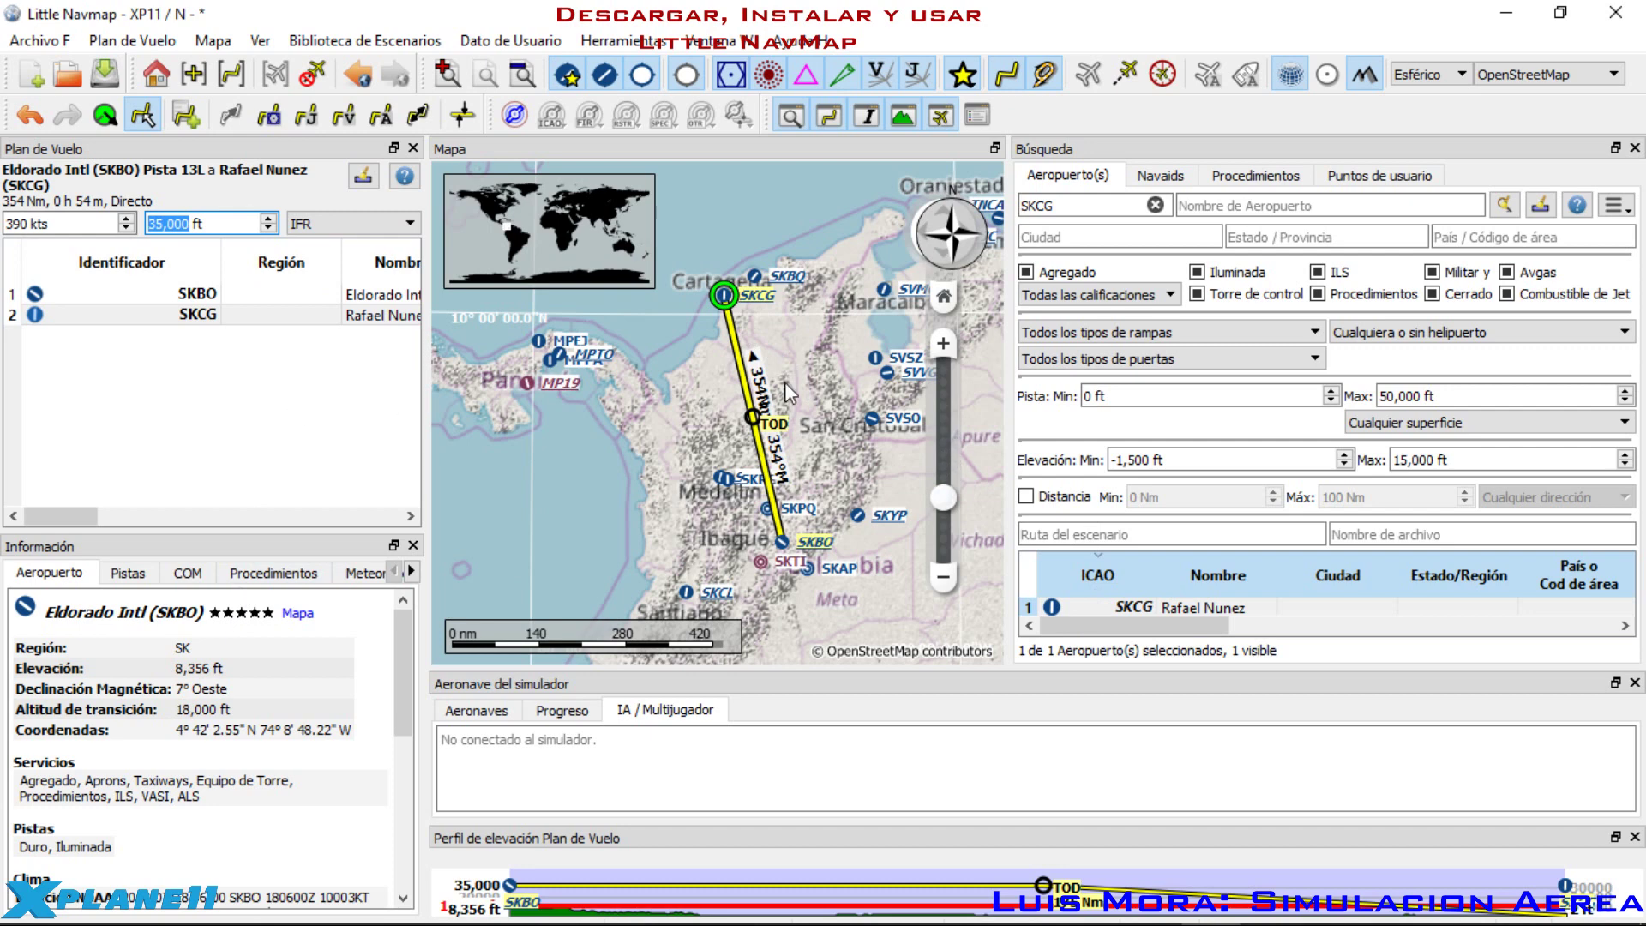
# Step: Show the departure SKBO, the destination SKCG, and SKBO again on the map from the flight plan
pyautogui.click(193, 296)
pyautogui.doubleClick(193, 296)
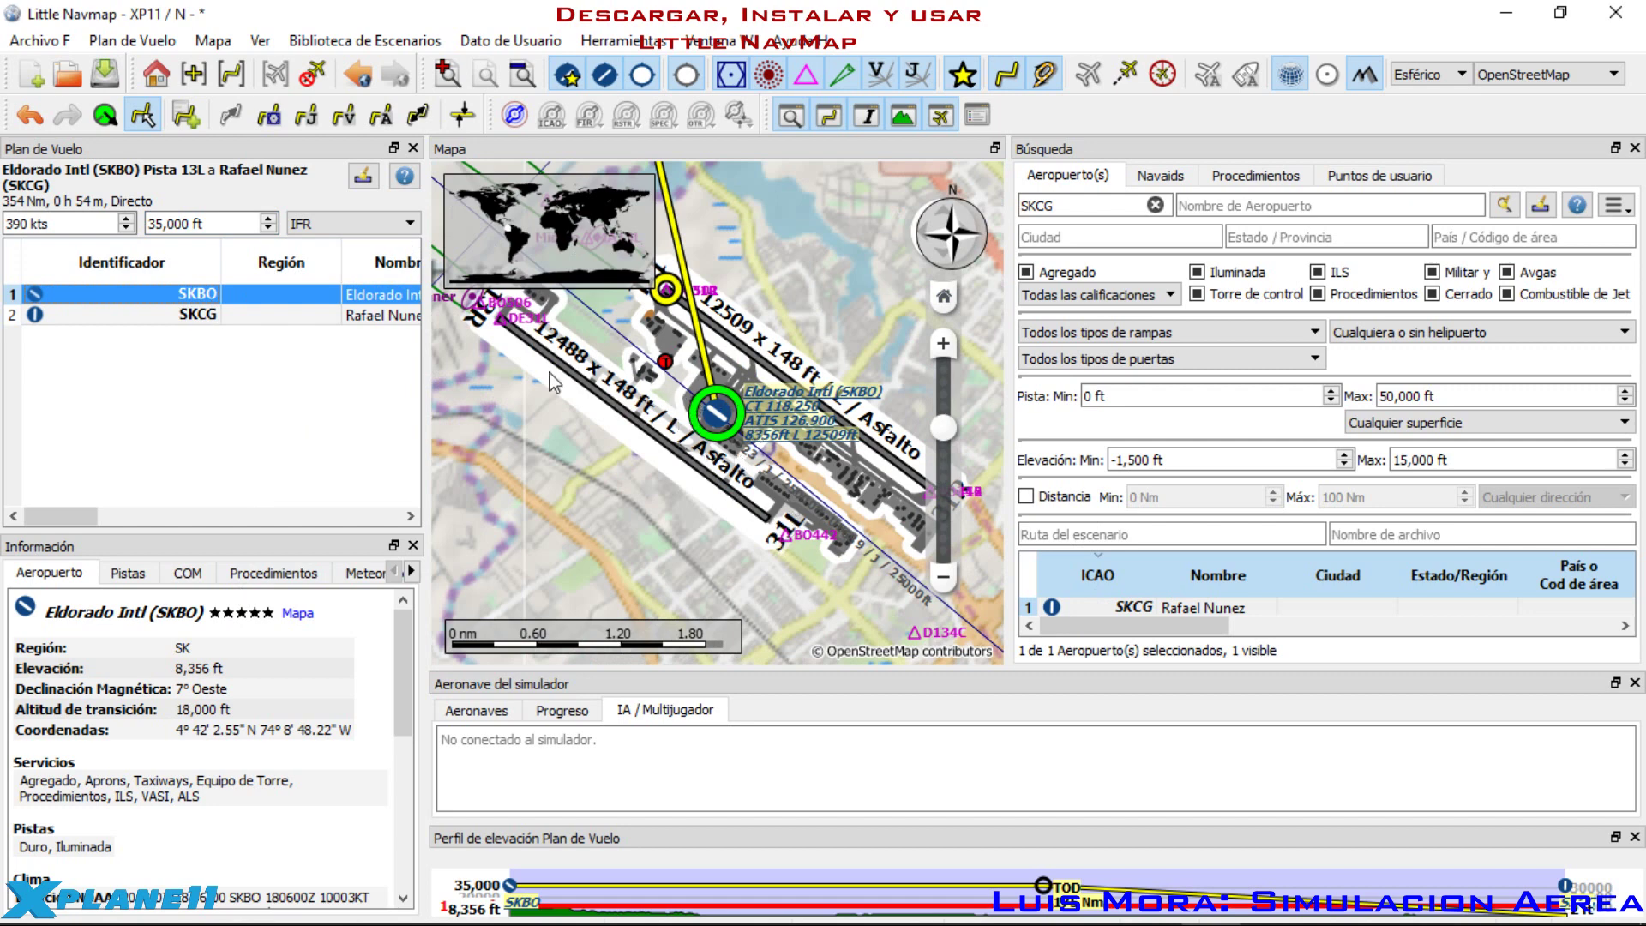
pyautogui.click(193, 319)
pyautogui.doubleClick(193, 319)
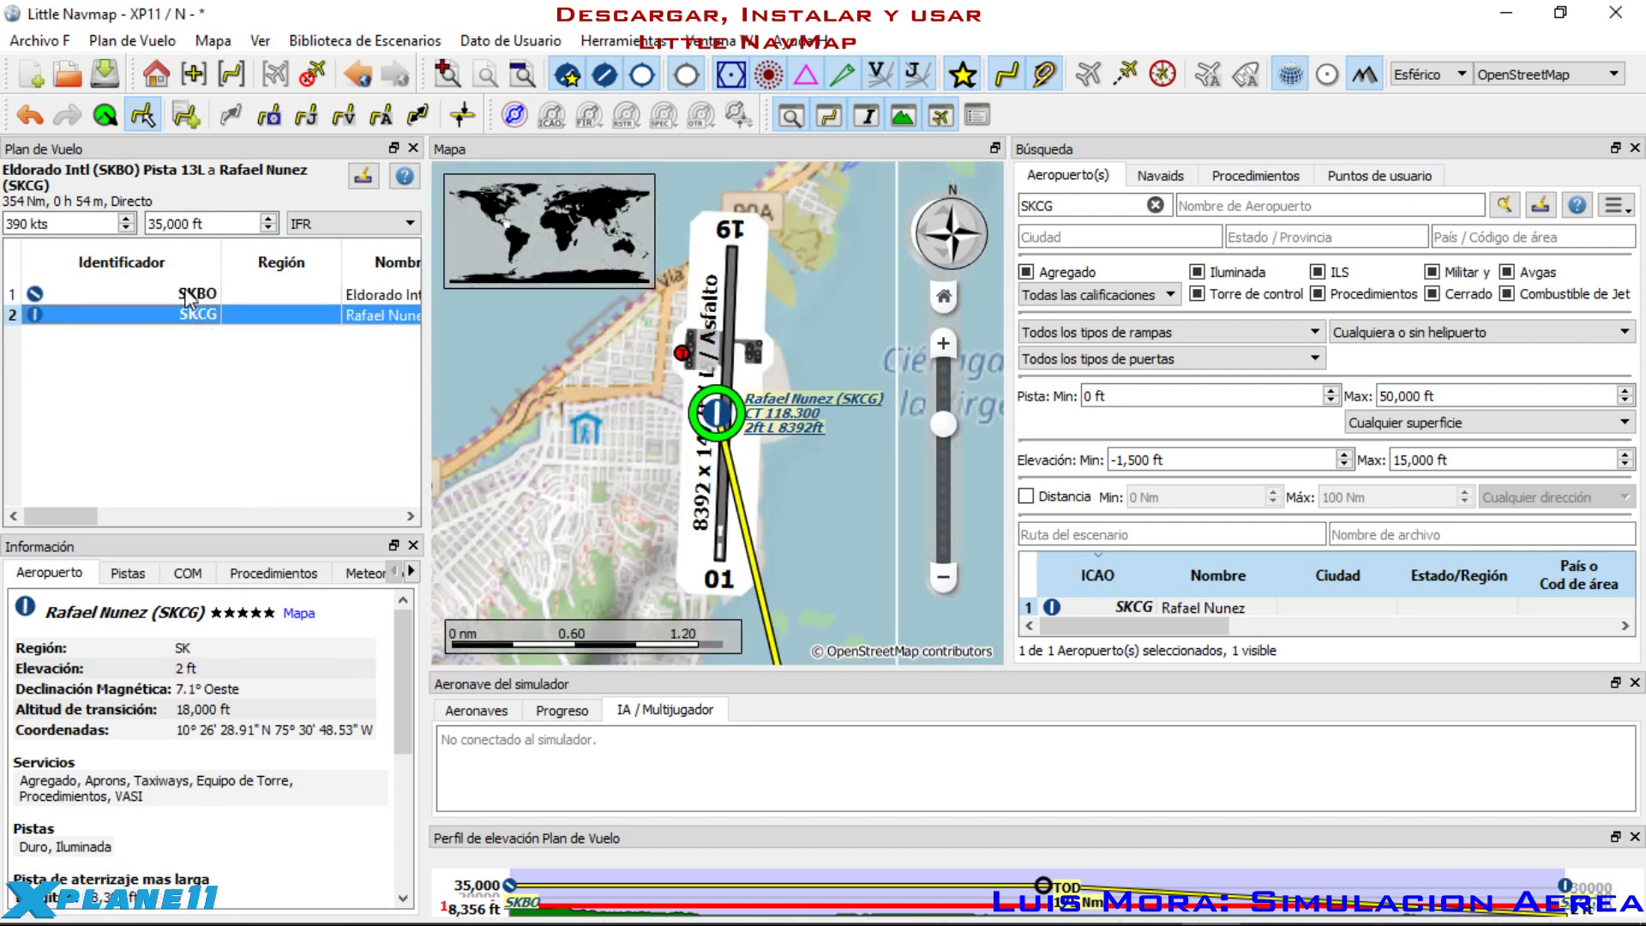
pyautogui.click(323, 297)
pyautogui.doubleClick(324, 296)
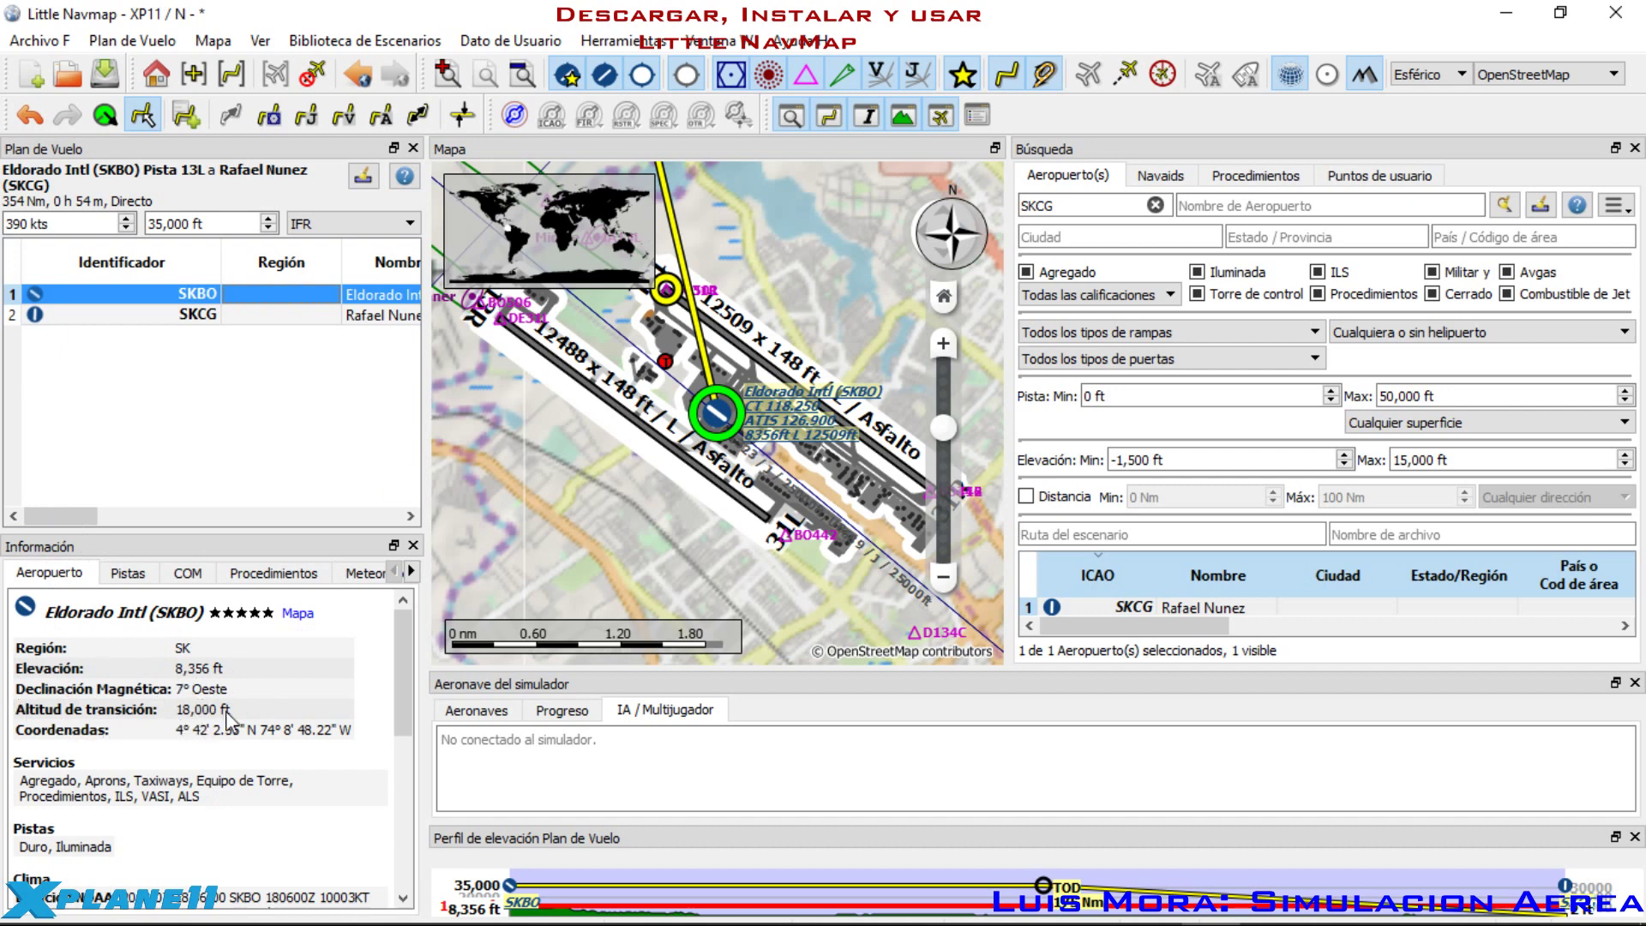
# Step: Read through Eldorado Intl's airport information: services, weather, longest runway, COM frequencies, parking and scenery
pyautogui.scroll(-1, 108, 713)
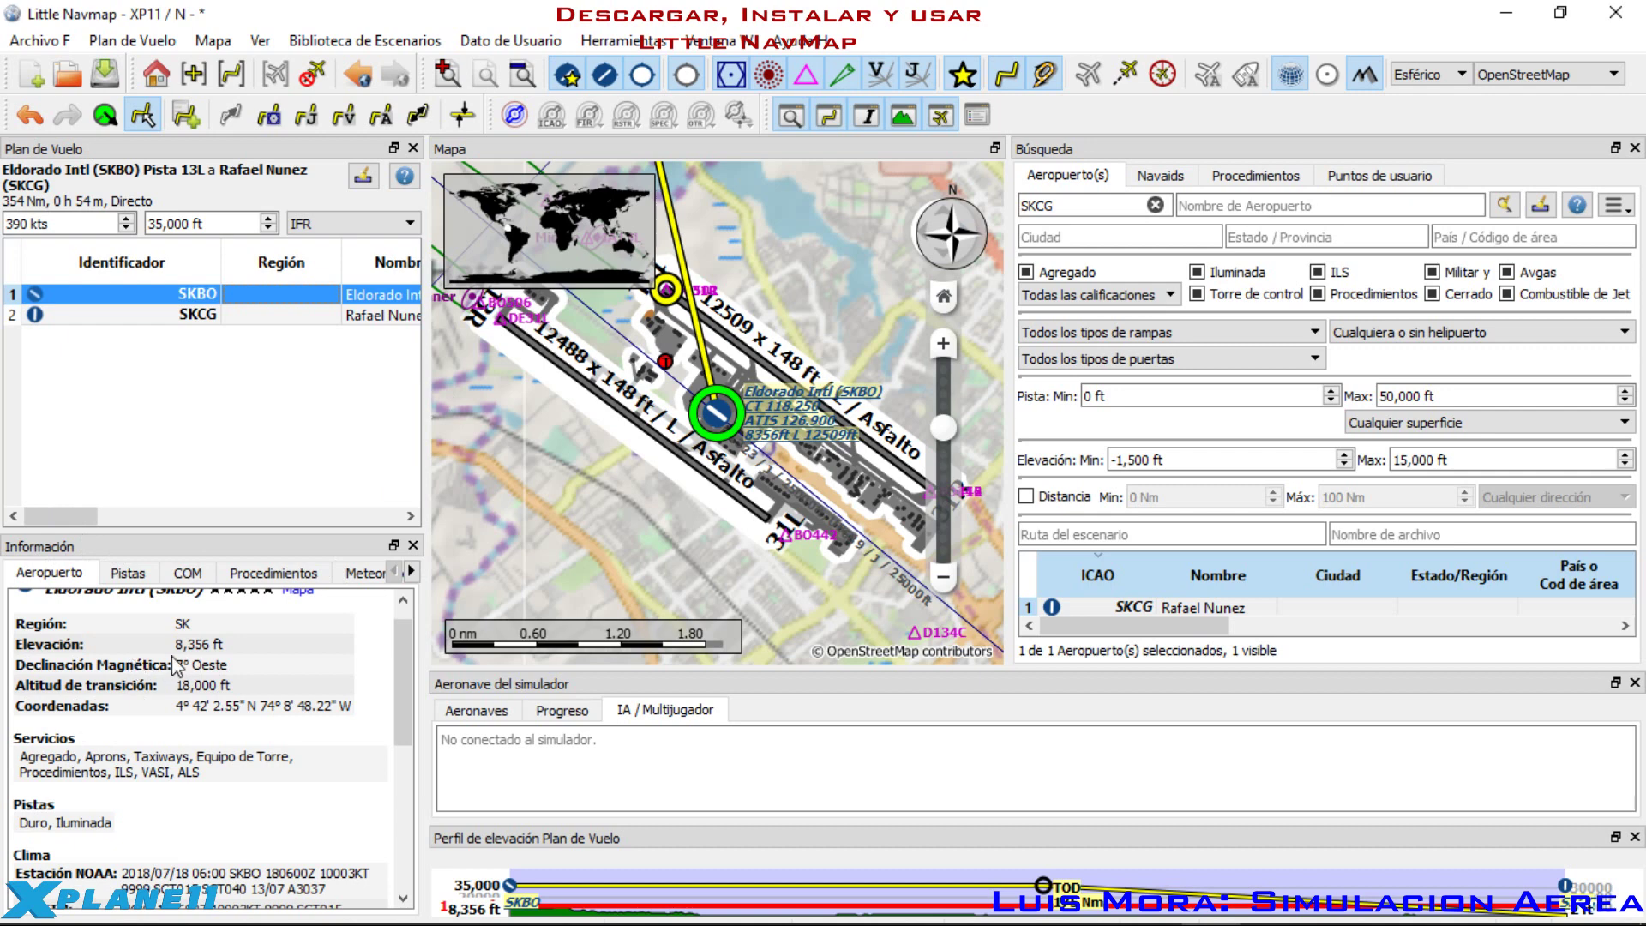
pyautogui.scroll(-2, 170, 677)
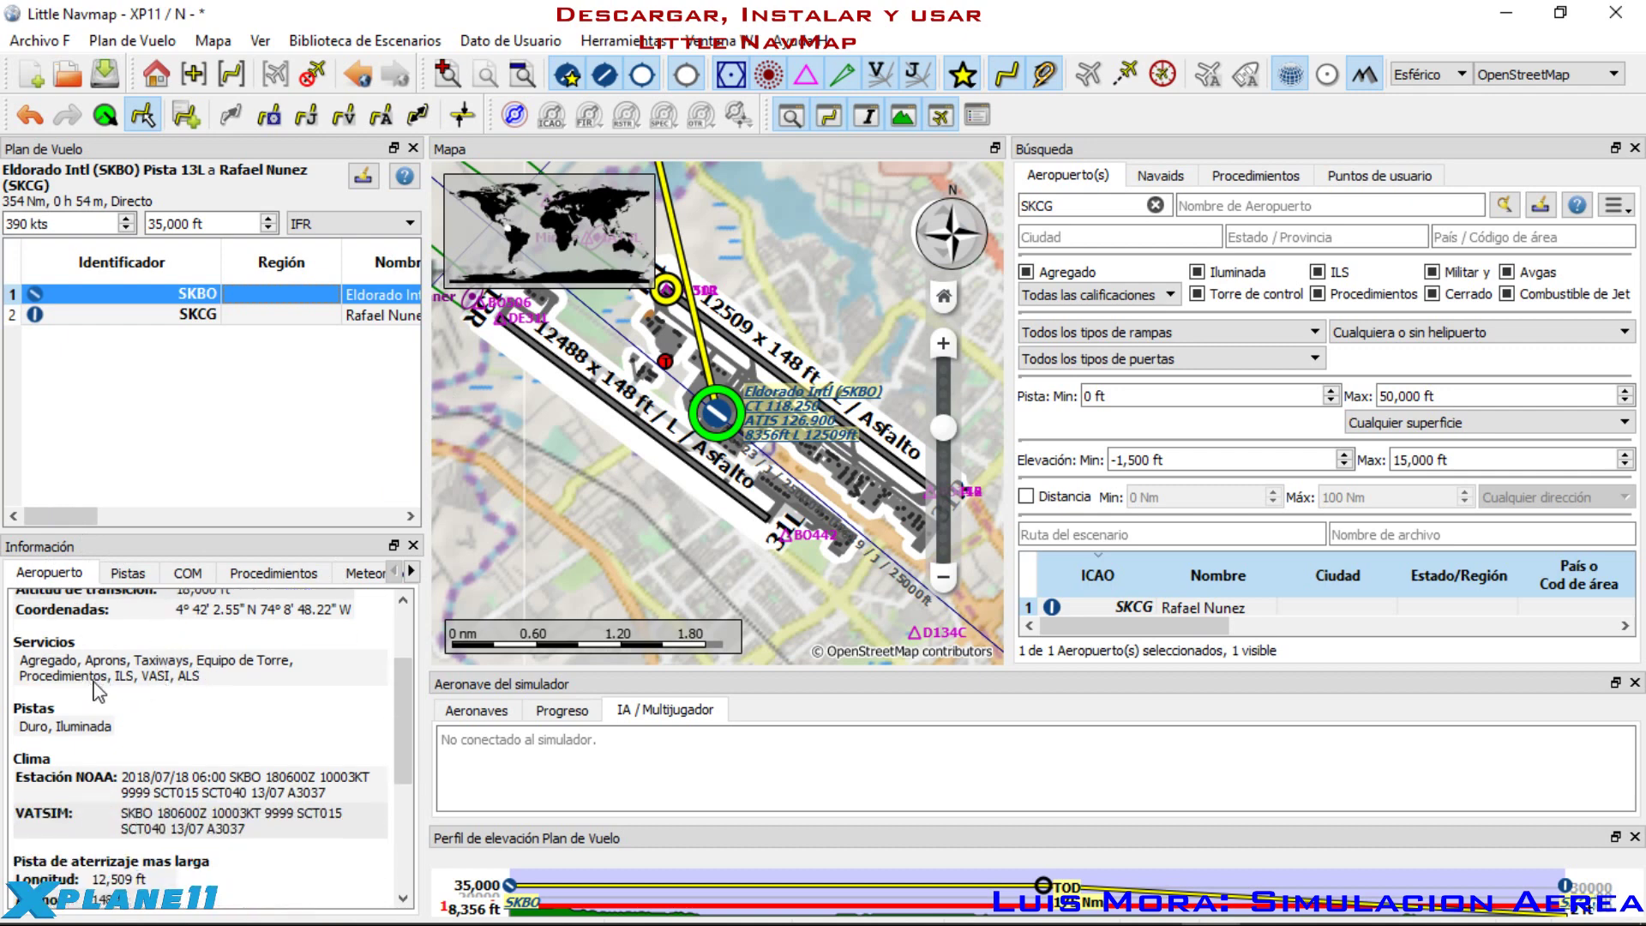
pyautogui.scroll(-2, 189, 710)
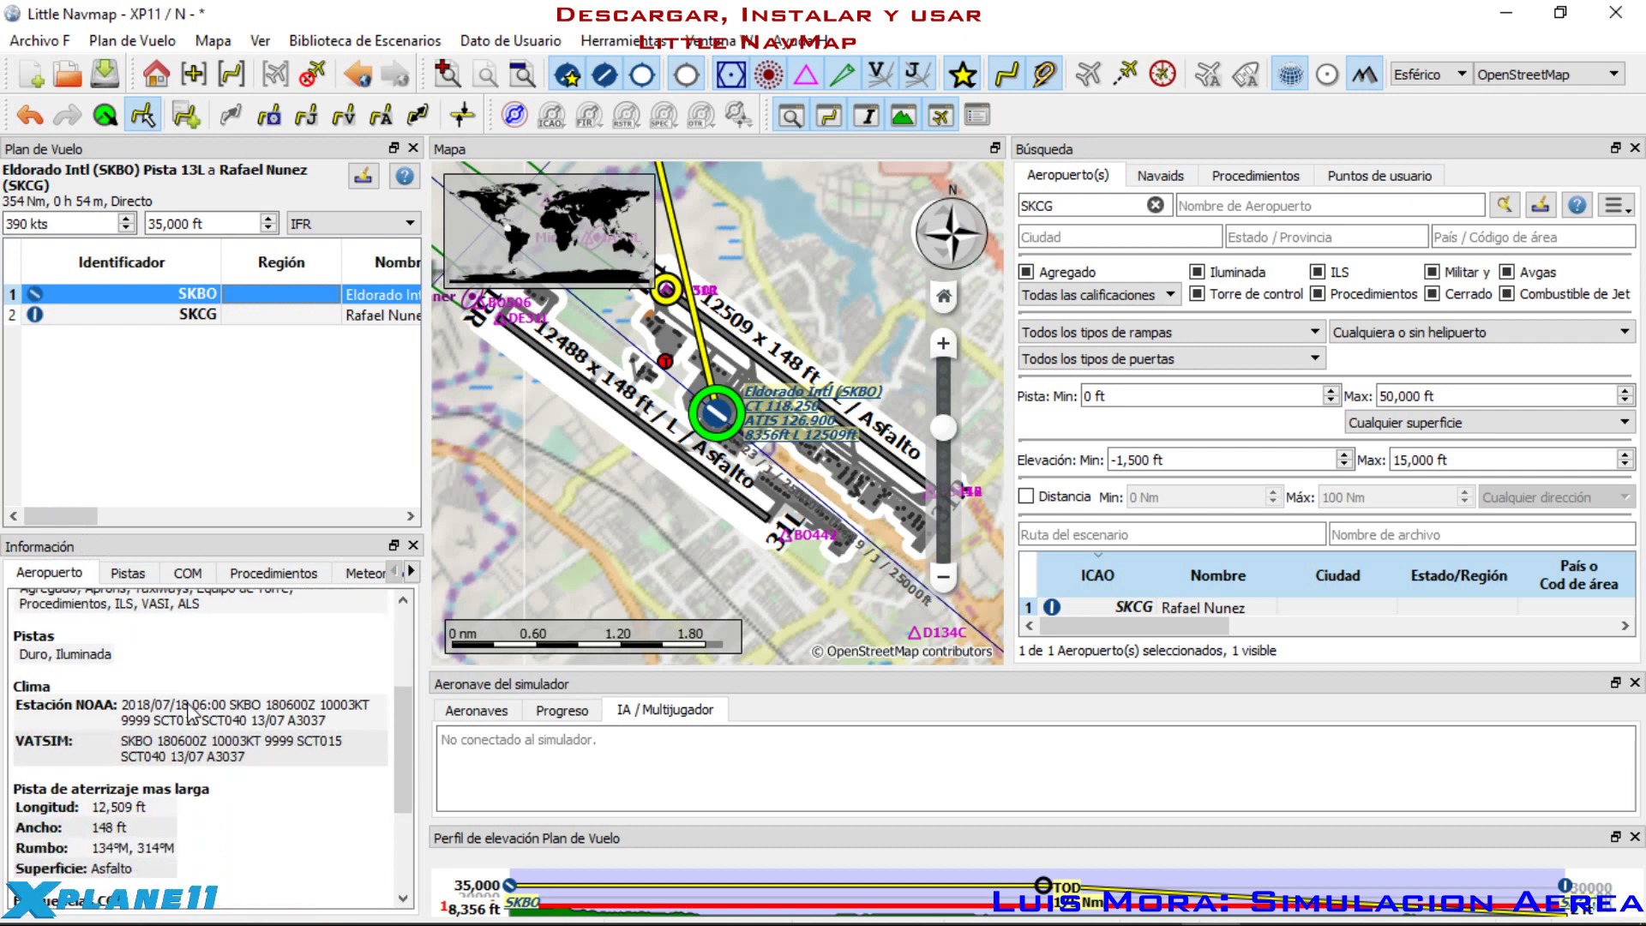
pyautogui.scroll(-1, 189, 710)
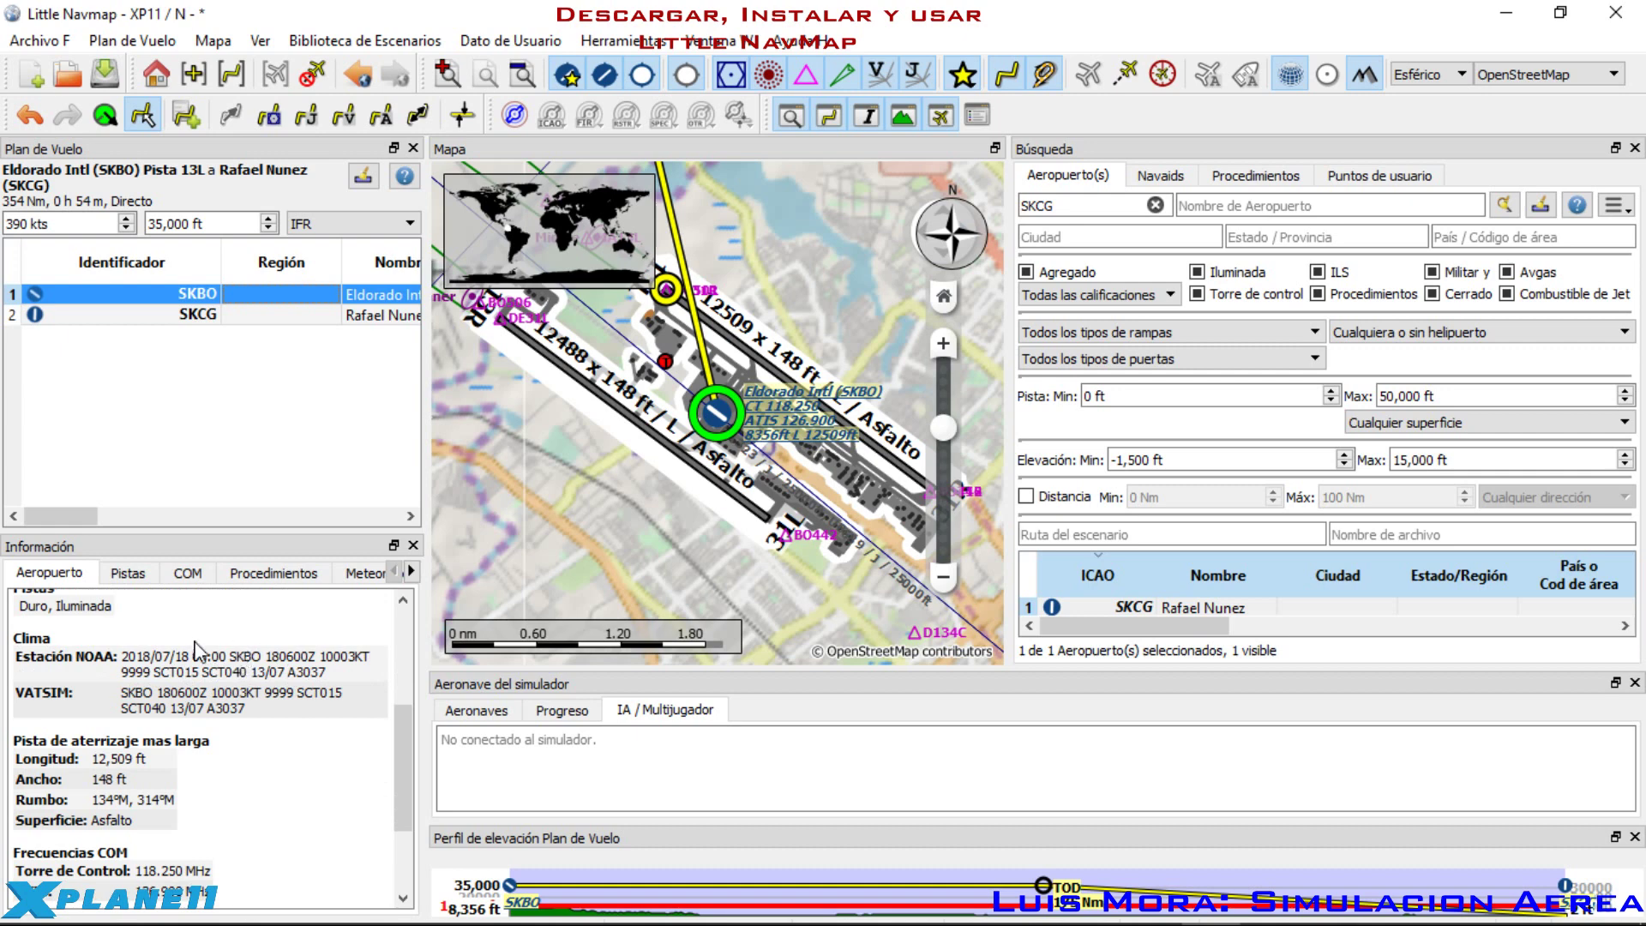
pyautogui.scroll(-1, 197, 748)
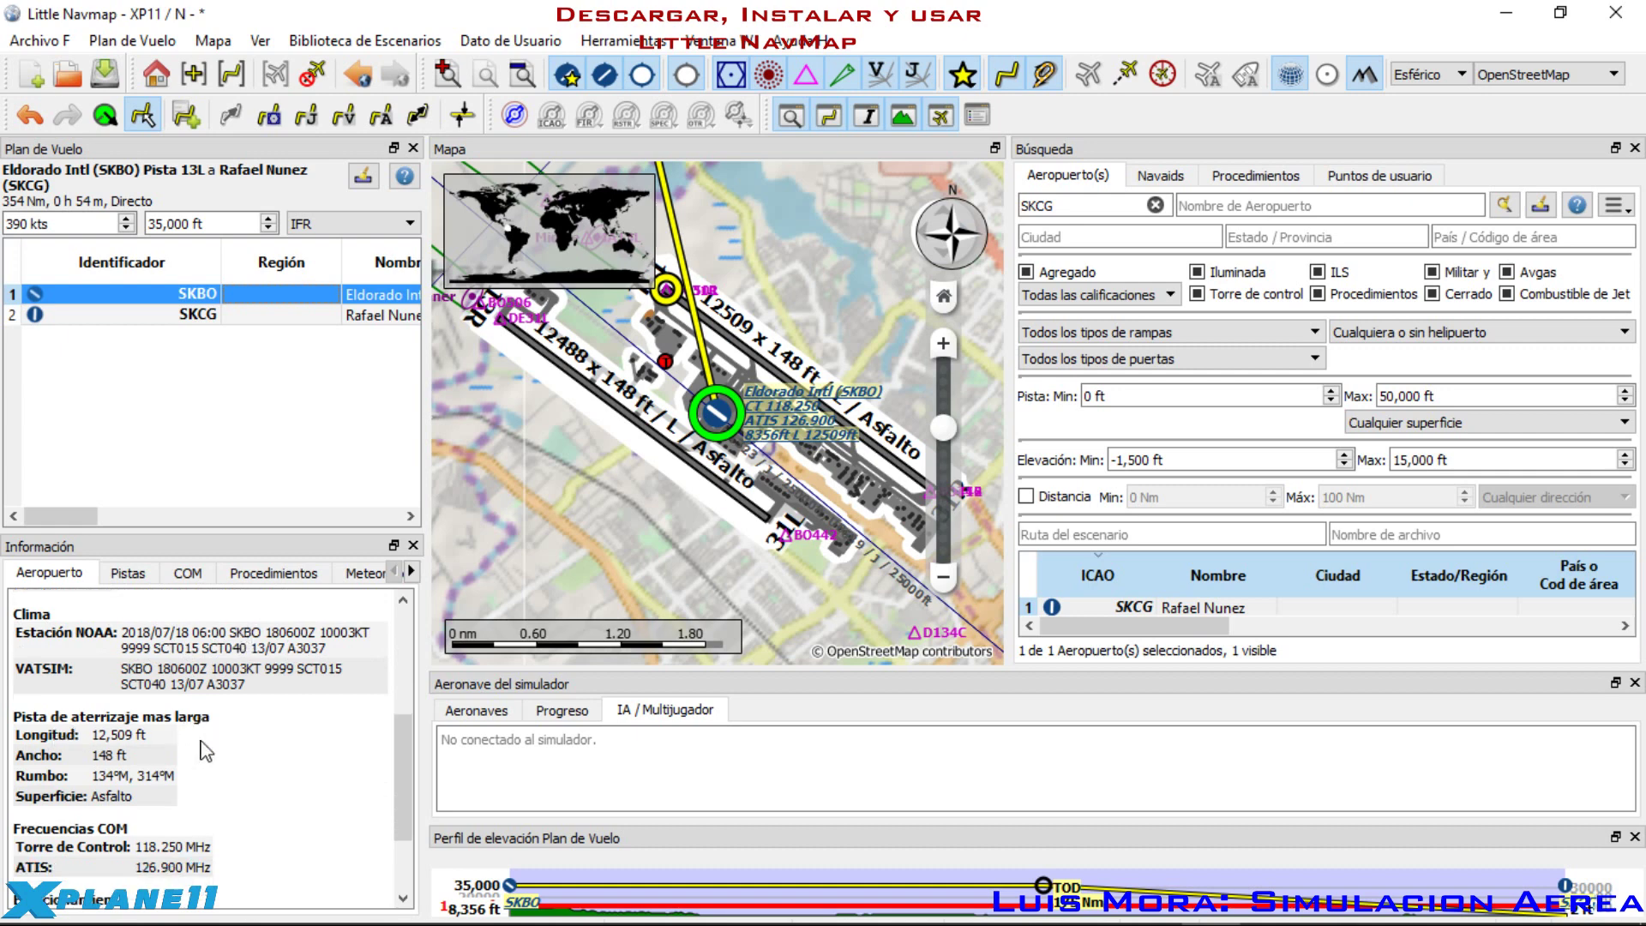
pyautogui.scroll(-1, 150, 800)
pyautogui.scroll(-1, 162, 818)
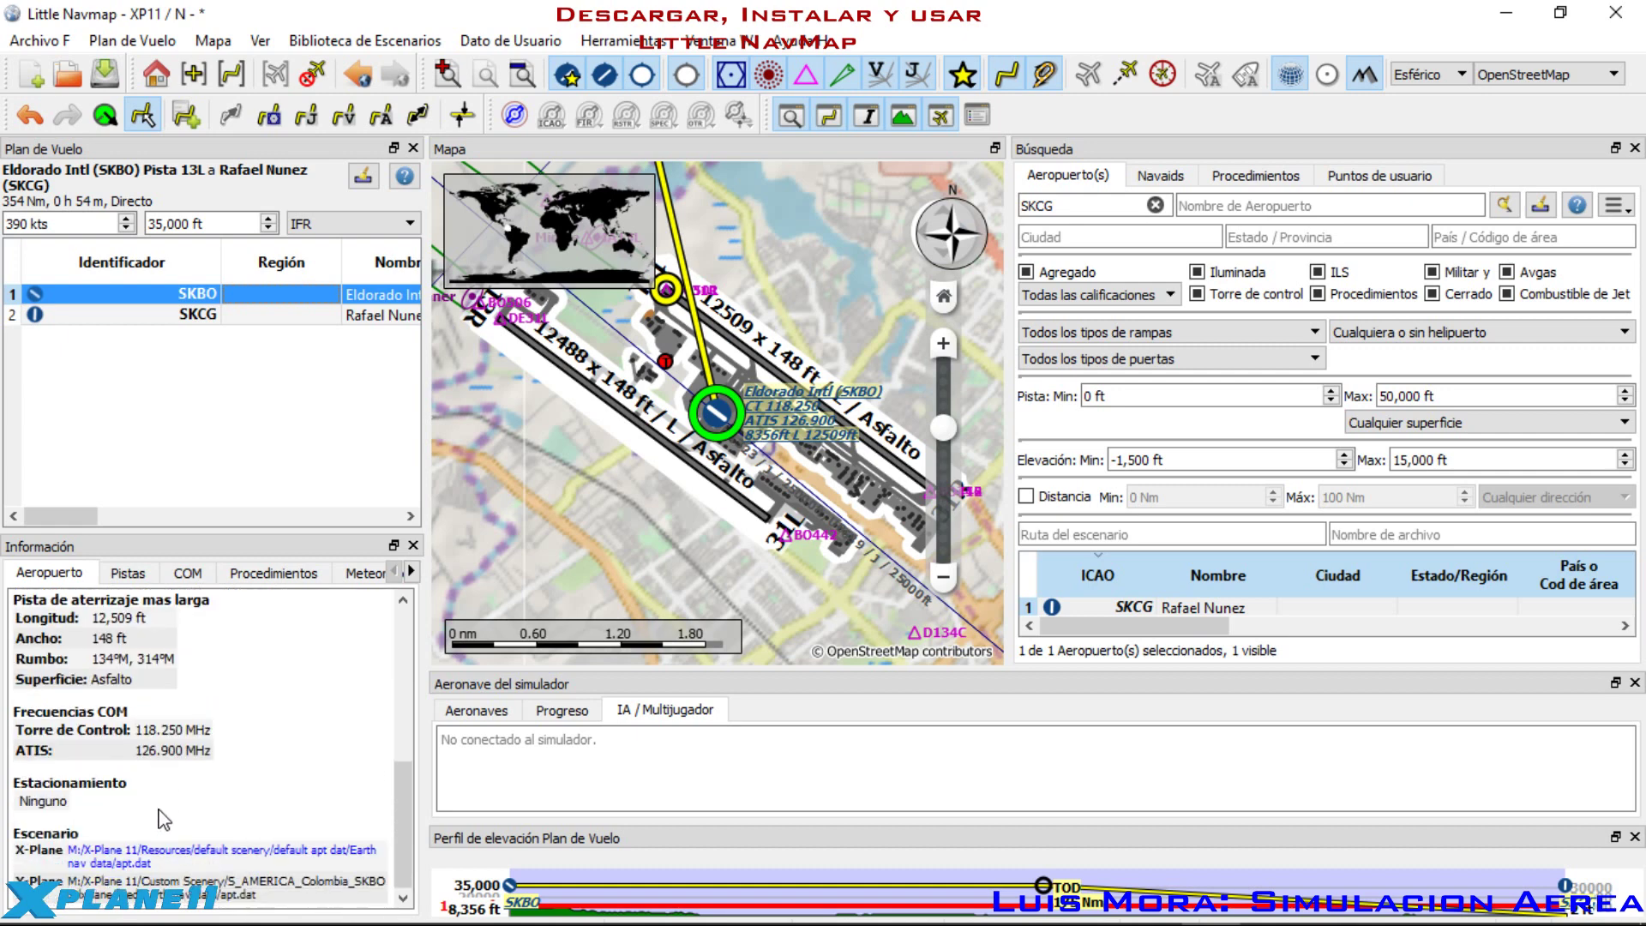
pyautogui.scroll(2, 163, 803)
pyautogui.scroll(-2, 270, 836)
pyautogui.scroll(3, 262, 777)
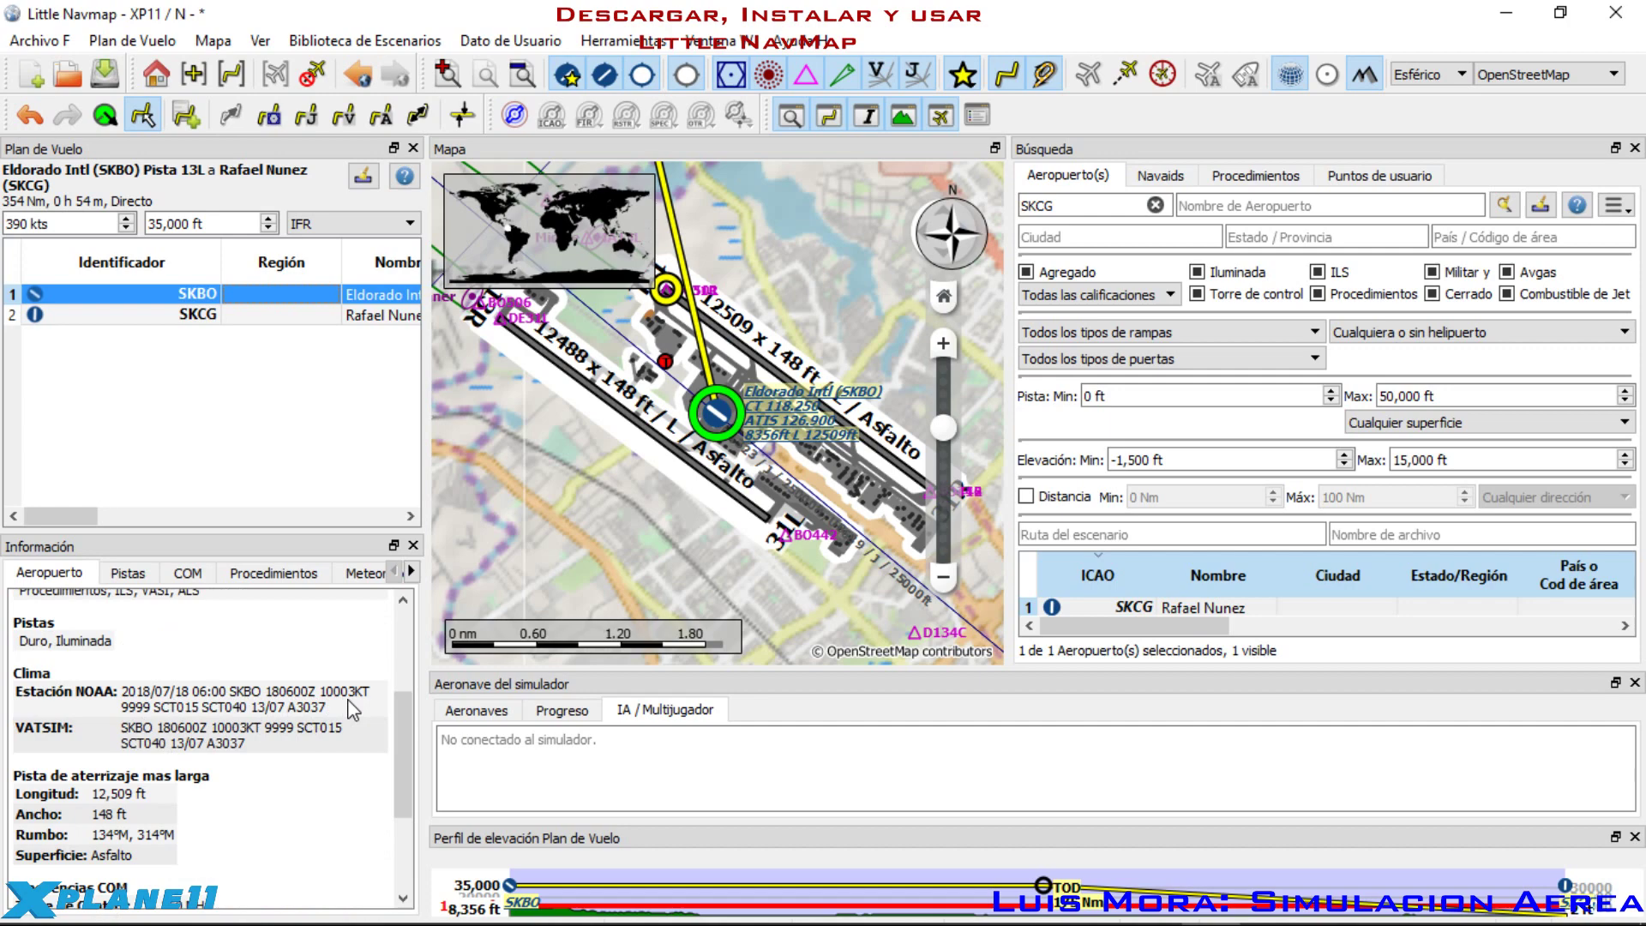
# Step: Examine Eldorado Intl's runways, the surrounding waypoints and the route leaving the airport on the map at different scales
pyautogui.scroll(-2, 571, 384)
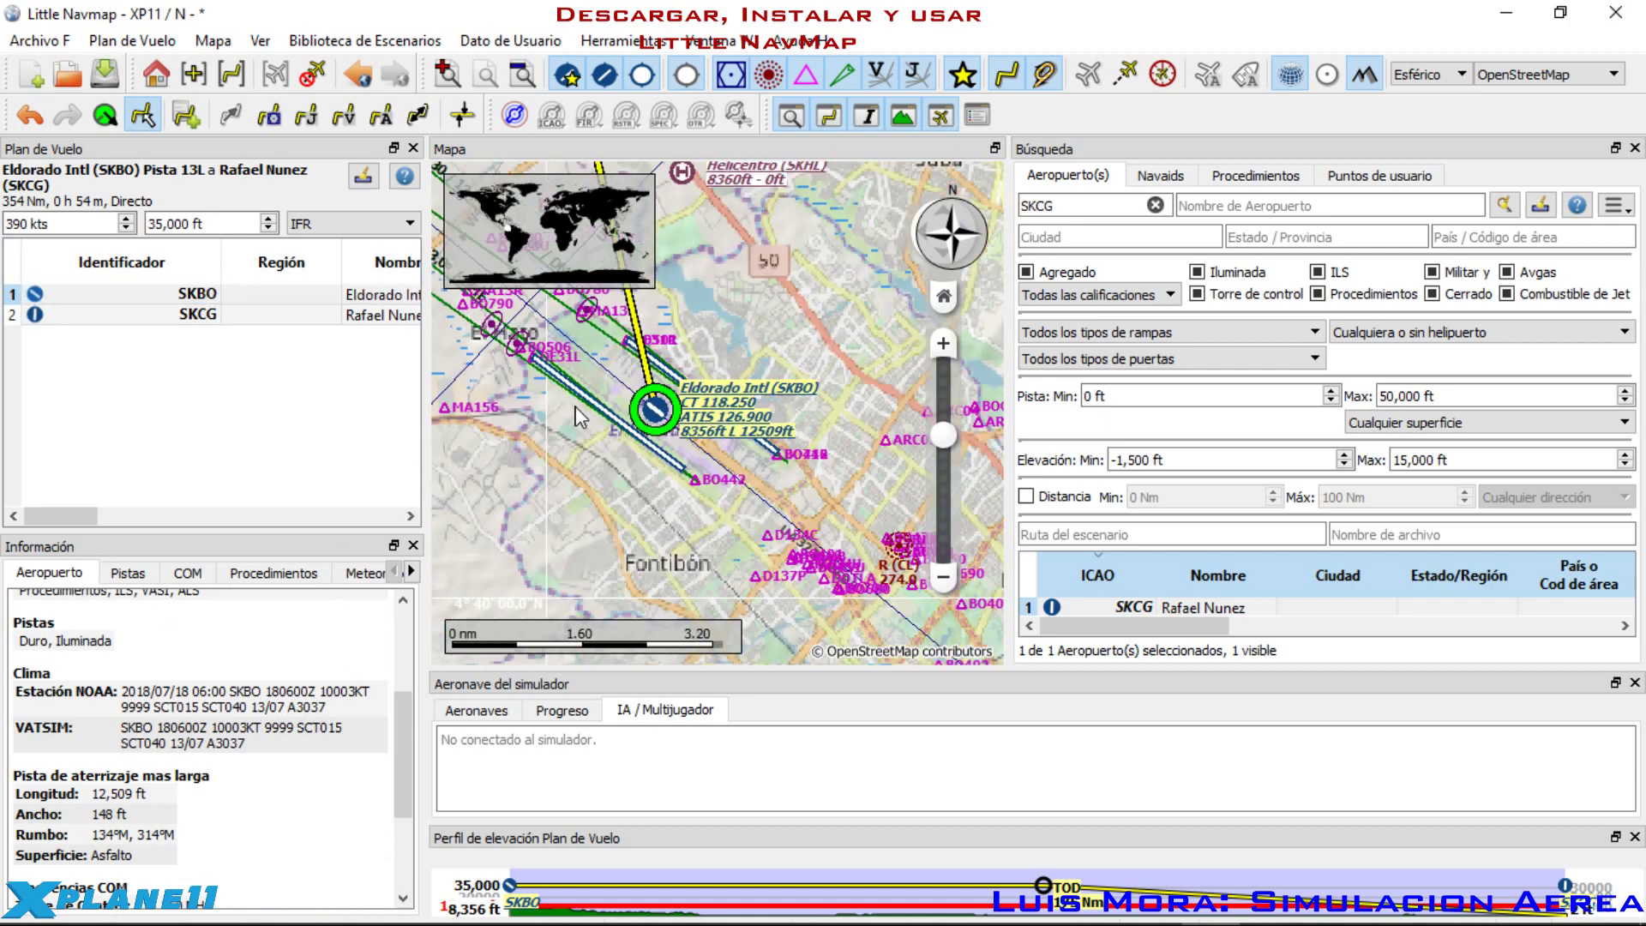
pyautogui.scroll(2, 698, 362)
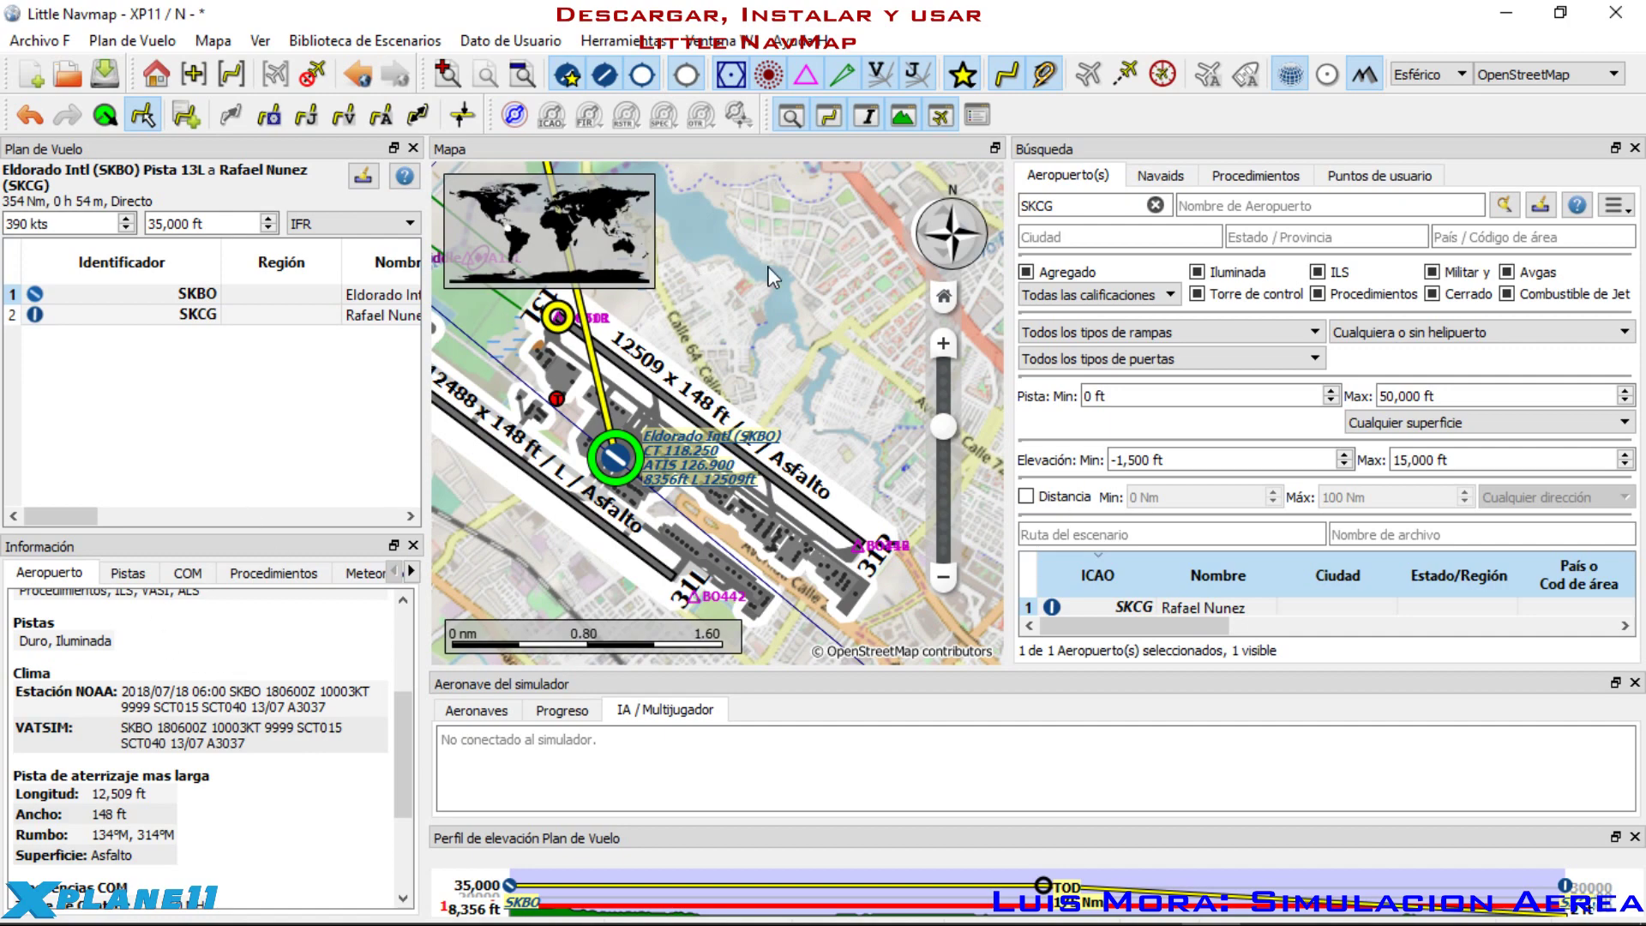
pyautogui.moveTo(624, 441)
pyautogui.scroll(-1, 697, 353)
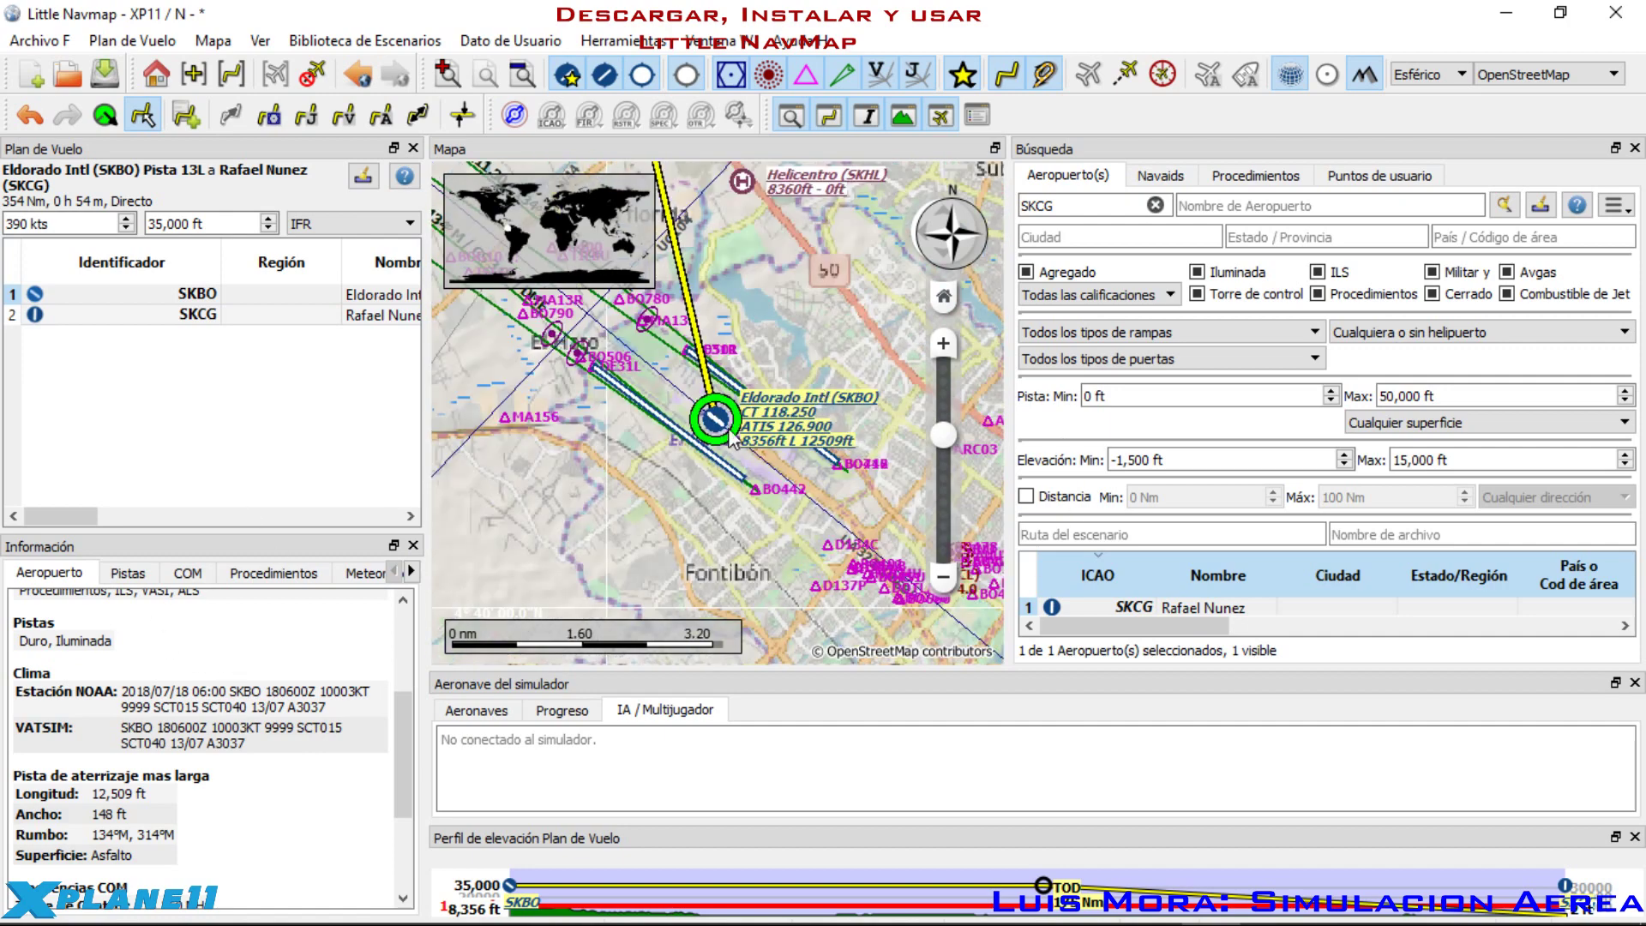
pyautogui.scroll(1, 697, 356)
pyautogui.scroll(-1, 468, 472)
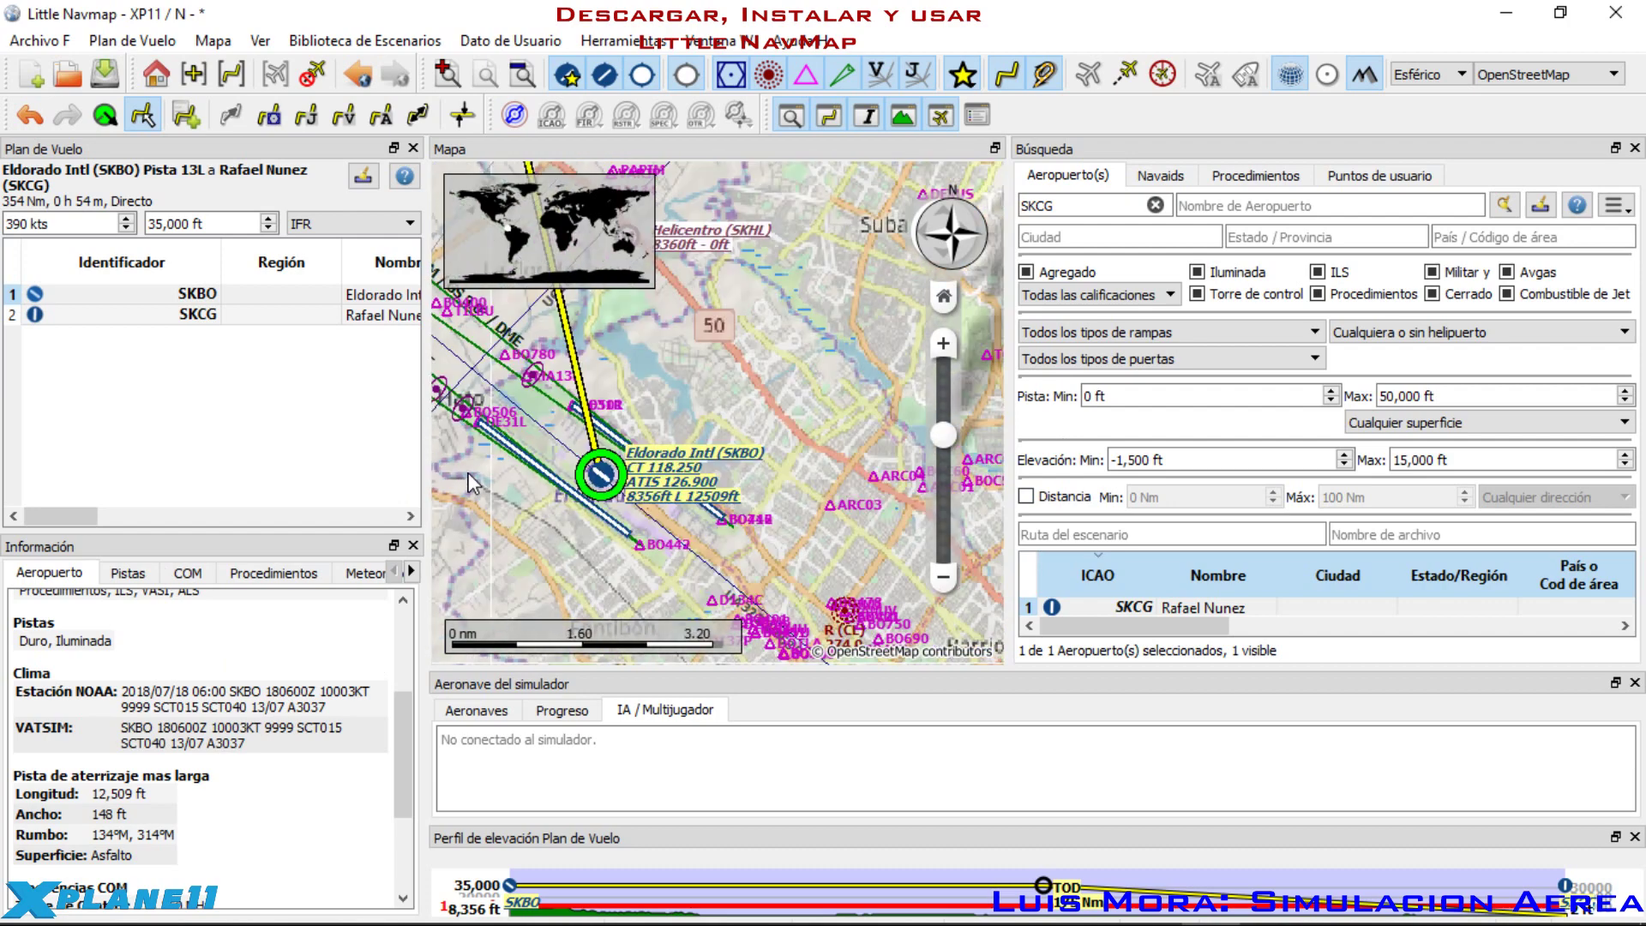
pyautogui.scroll(-8, 751, 429)
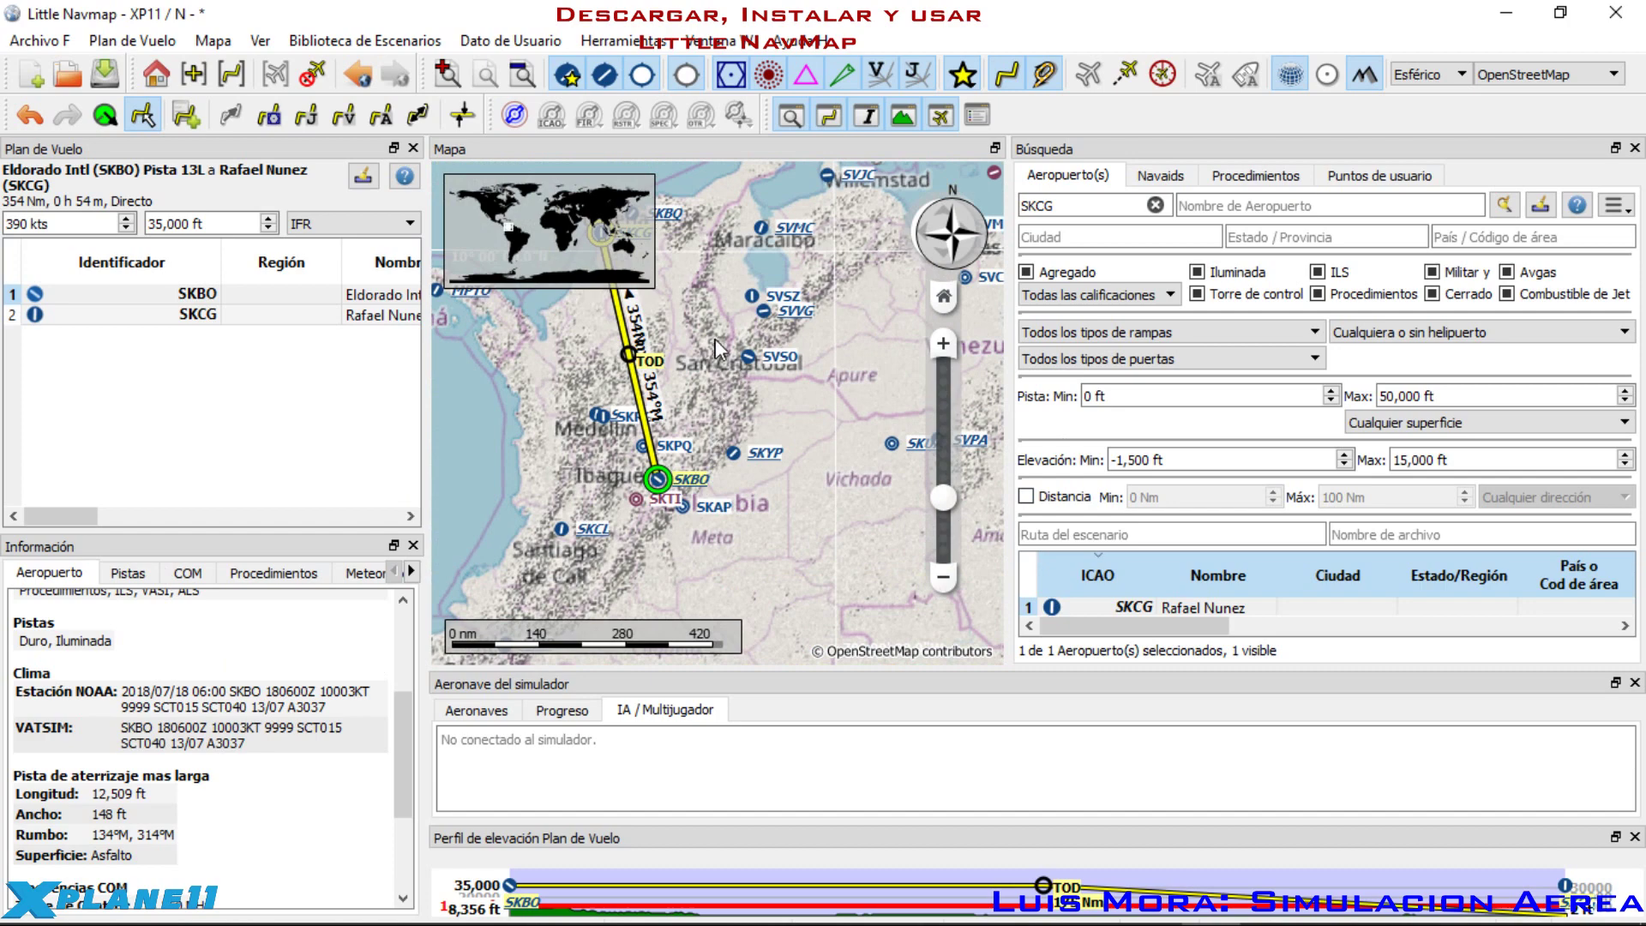
pyautogui.scroll(8, 657, 476)
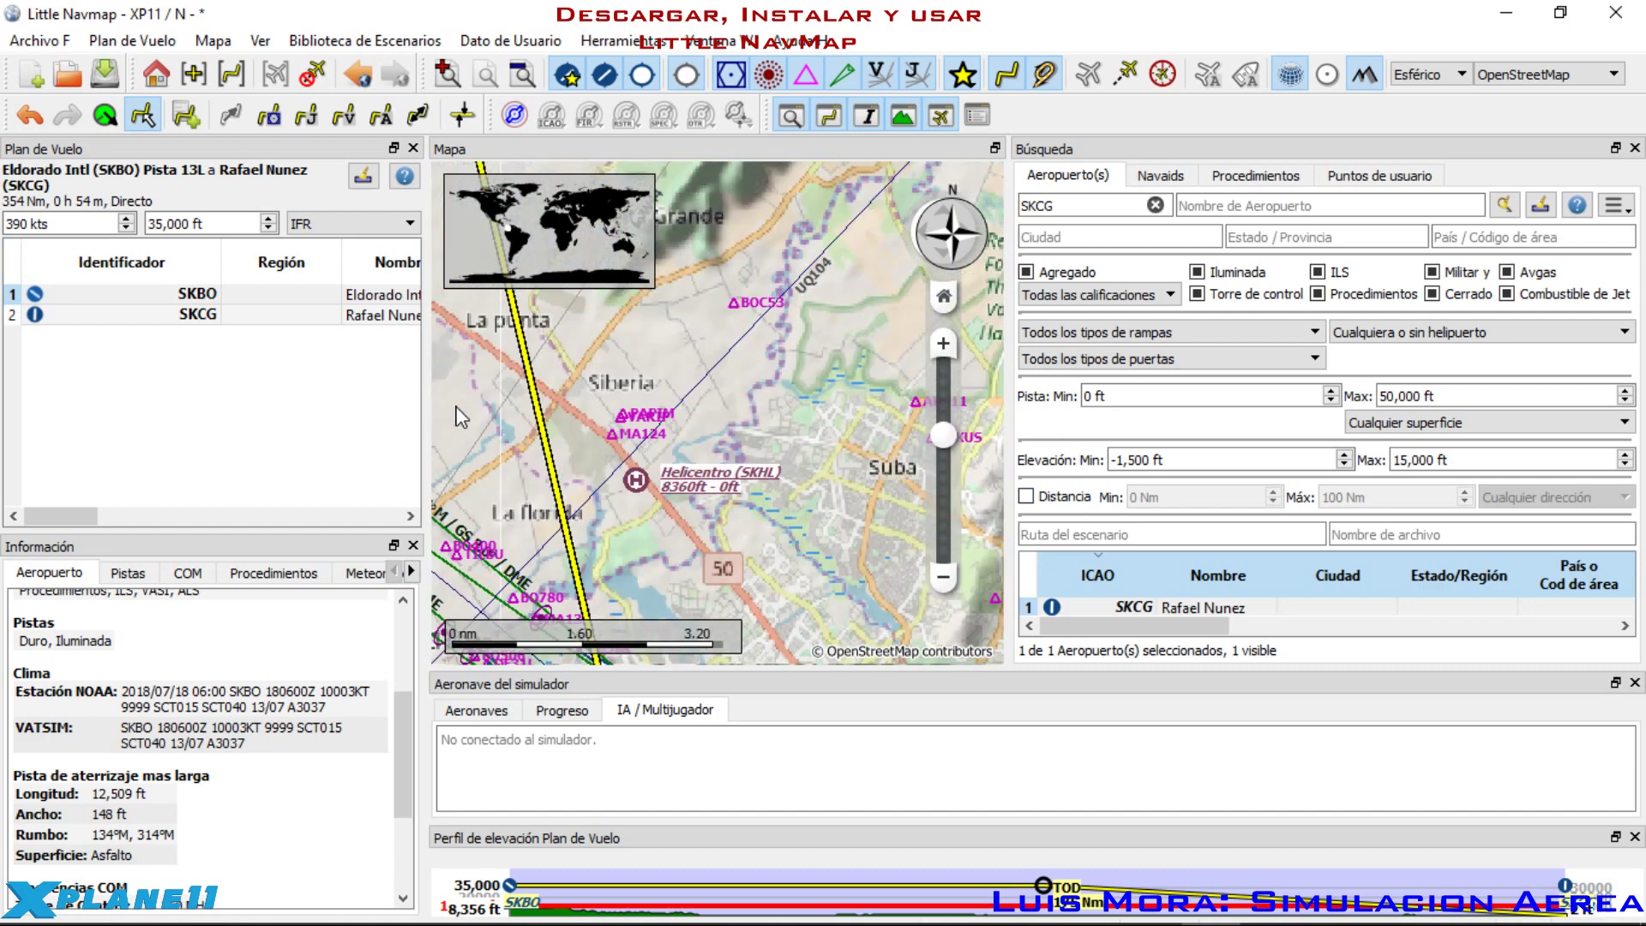
pyautogui.scroll(-2, 526, 463)
pyautogui.scroll(2, 597, 556)
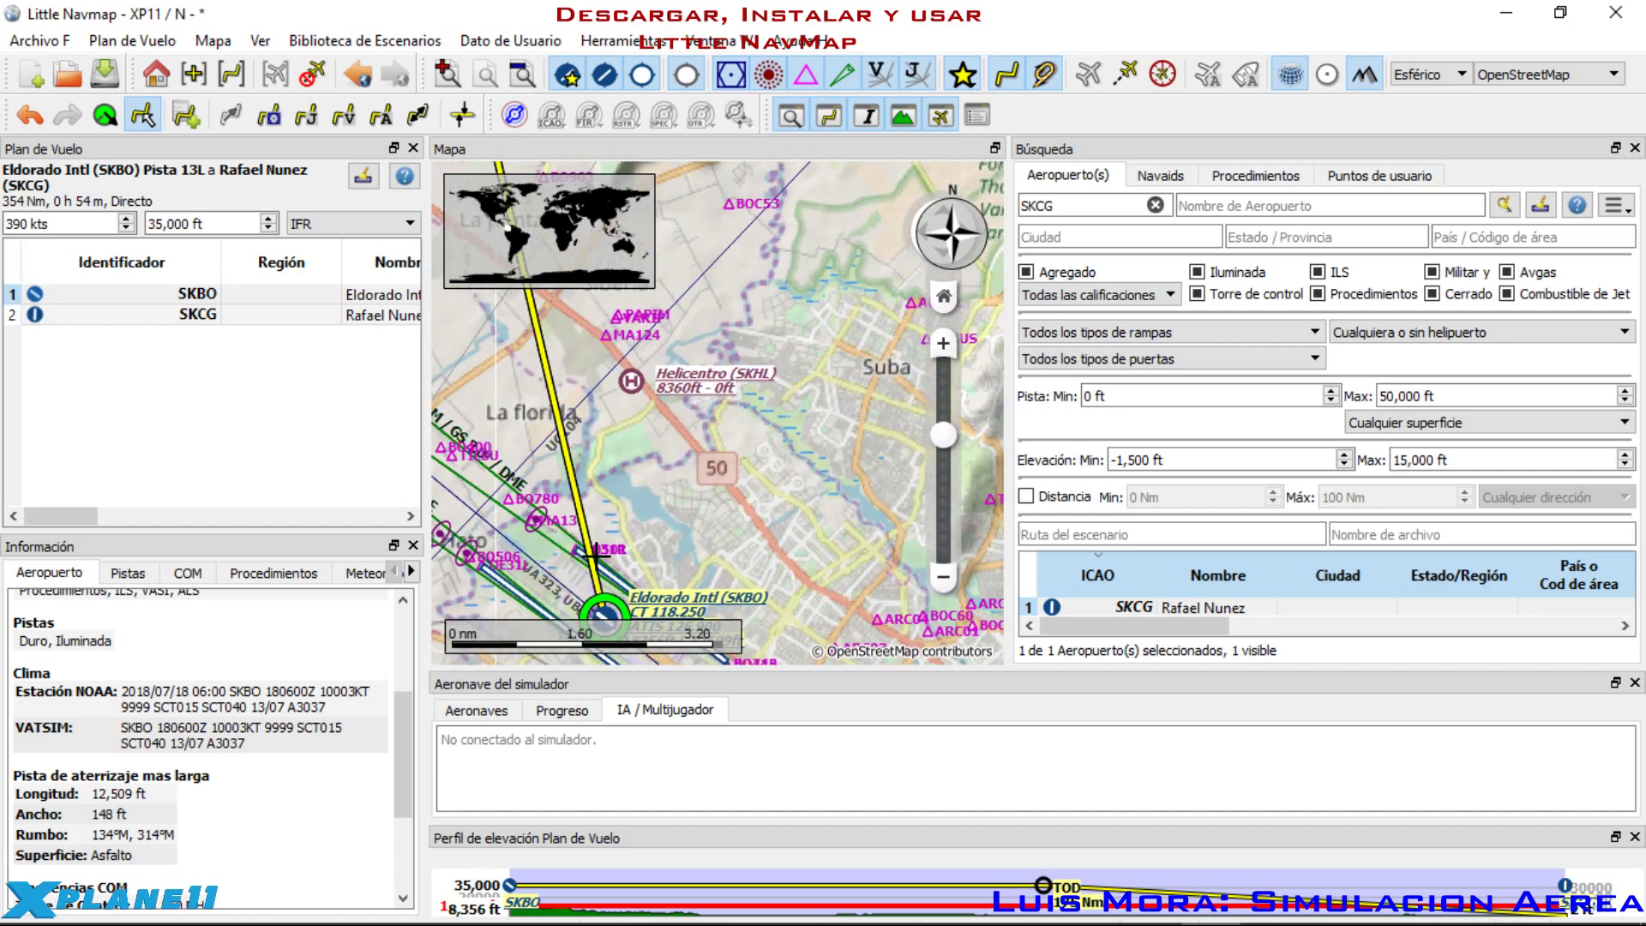
pyautogui.scroll(2, 651, 515)
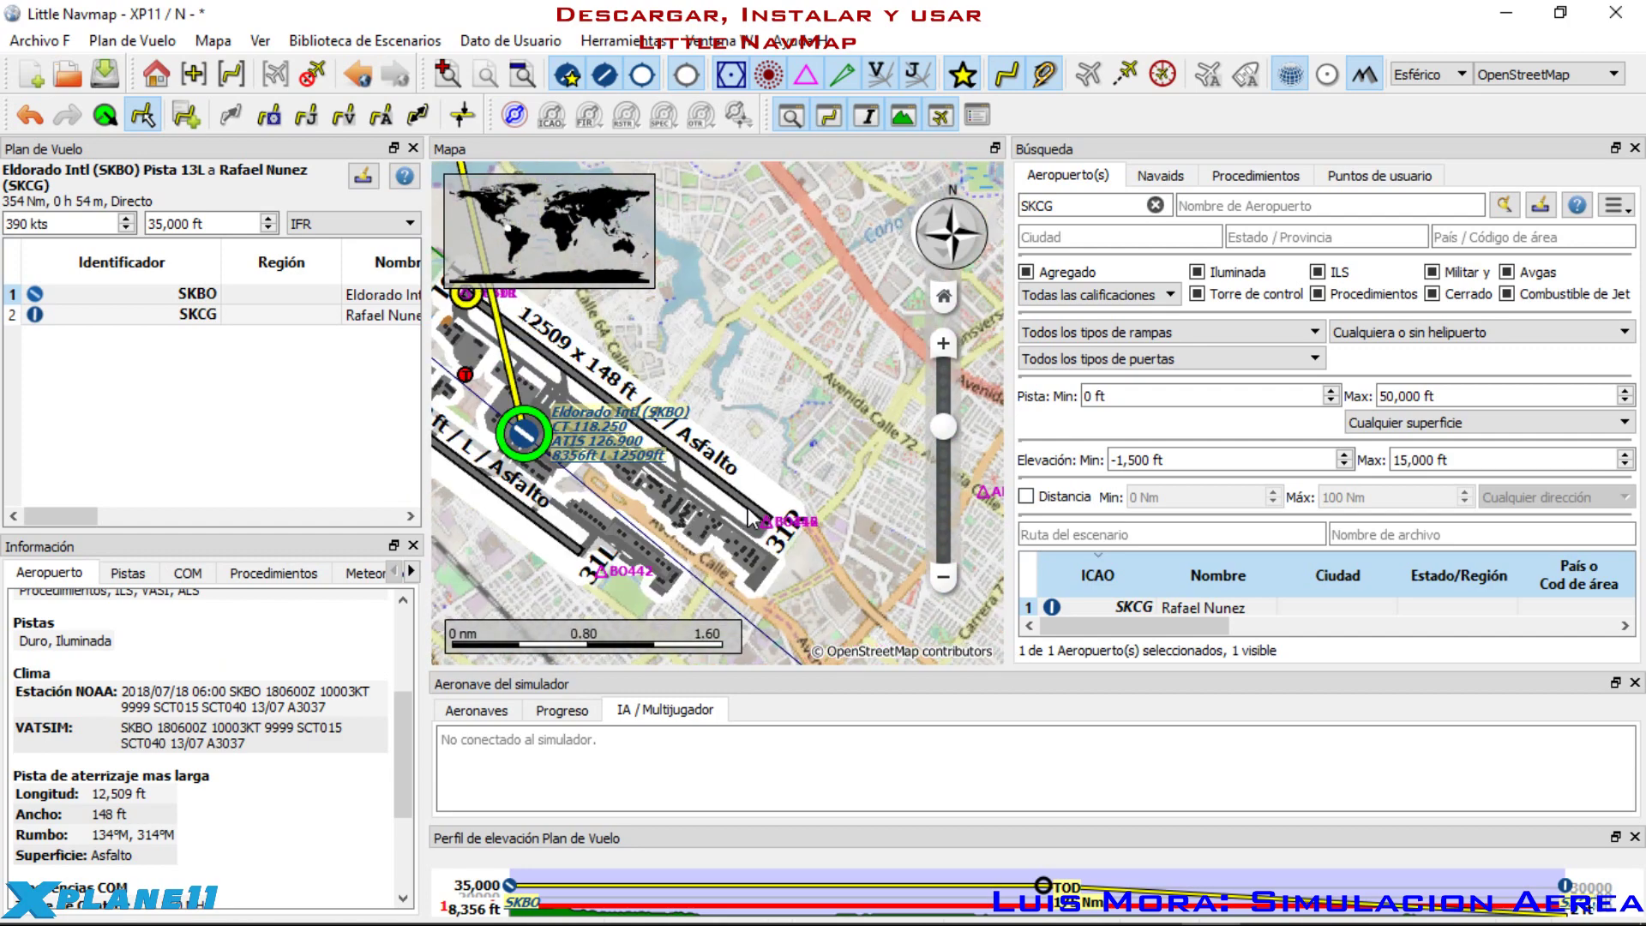
# Step: Show the departure airport SKBO on the map and list its departure procedures
pyautogui.doubleClick(201, 295)
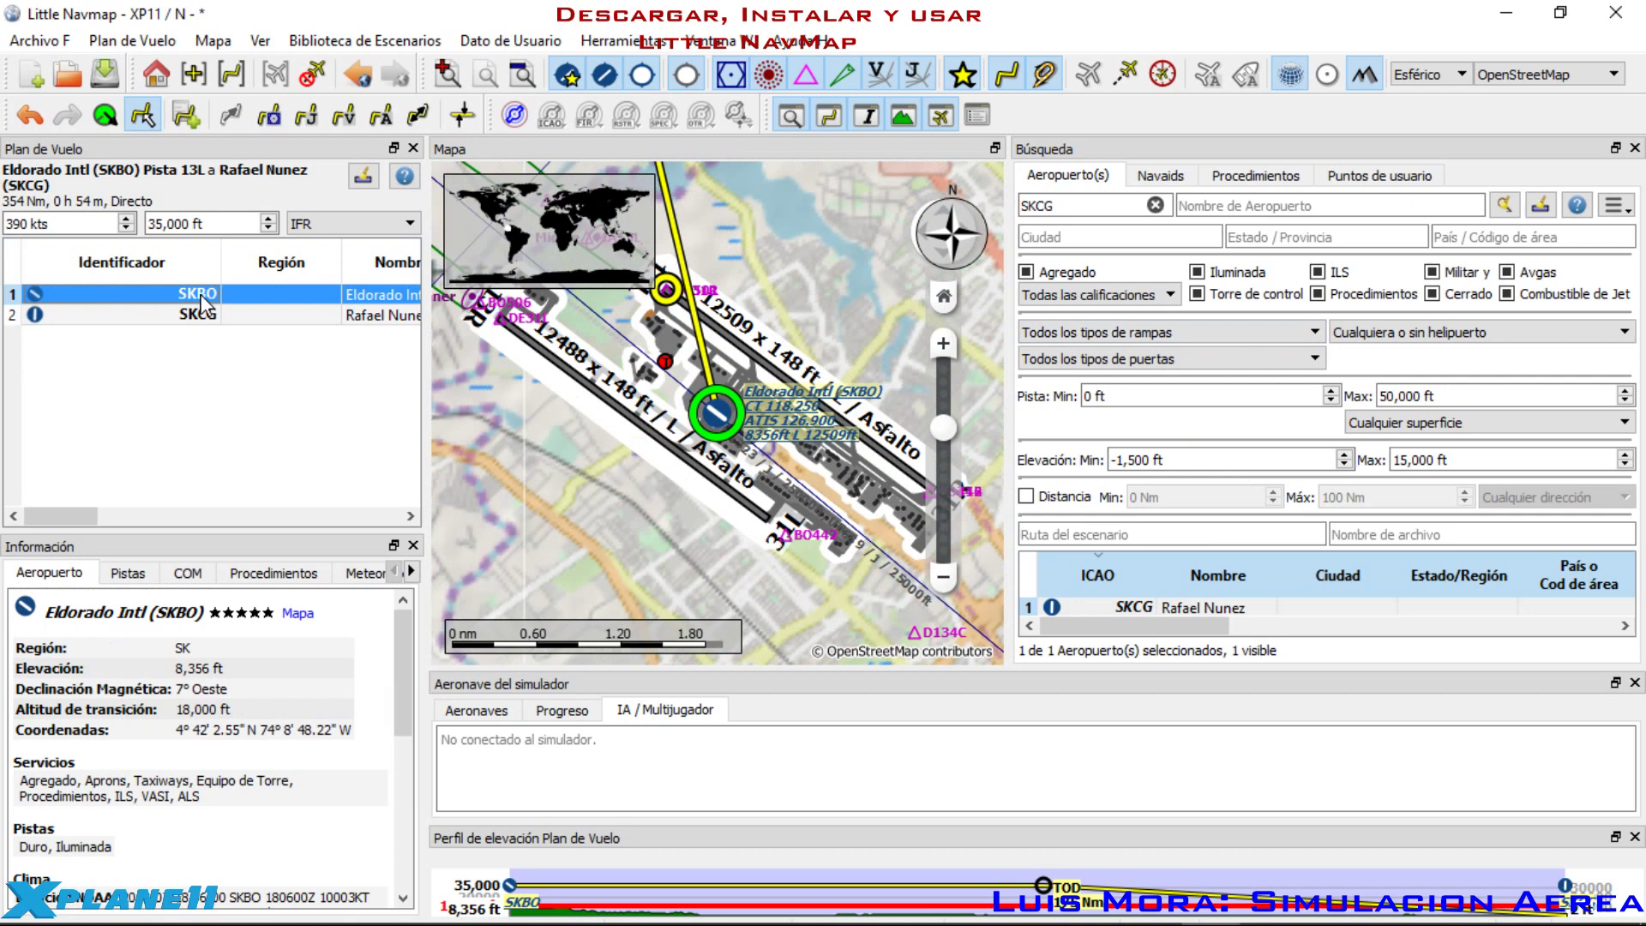
pyautogui.rightClick(200, 295)
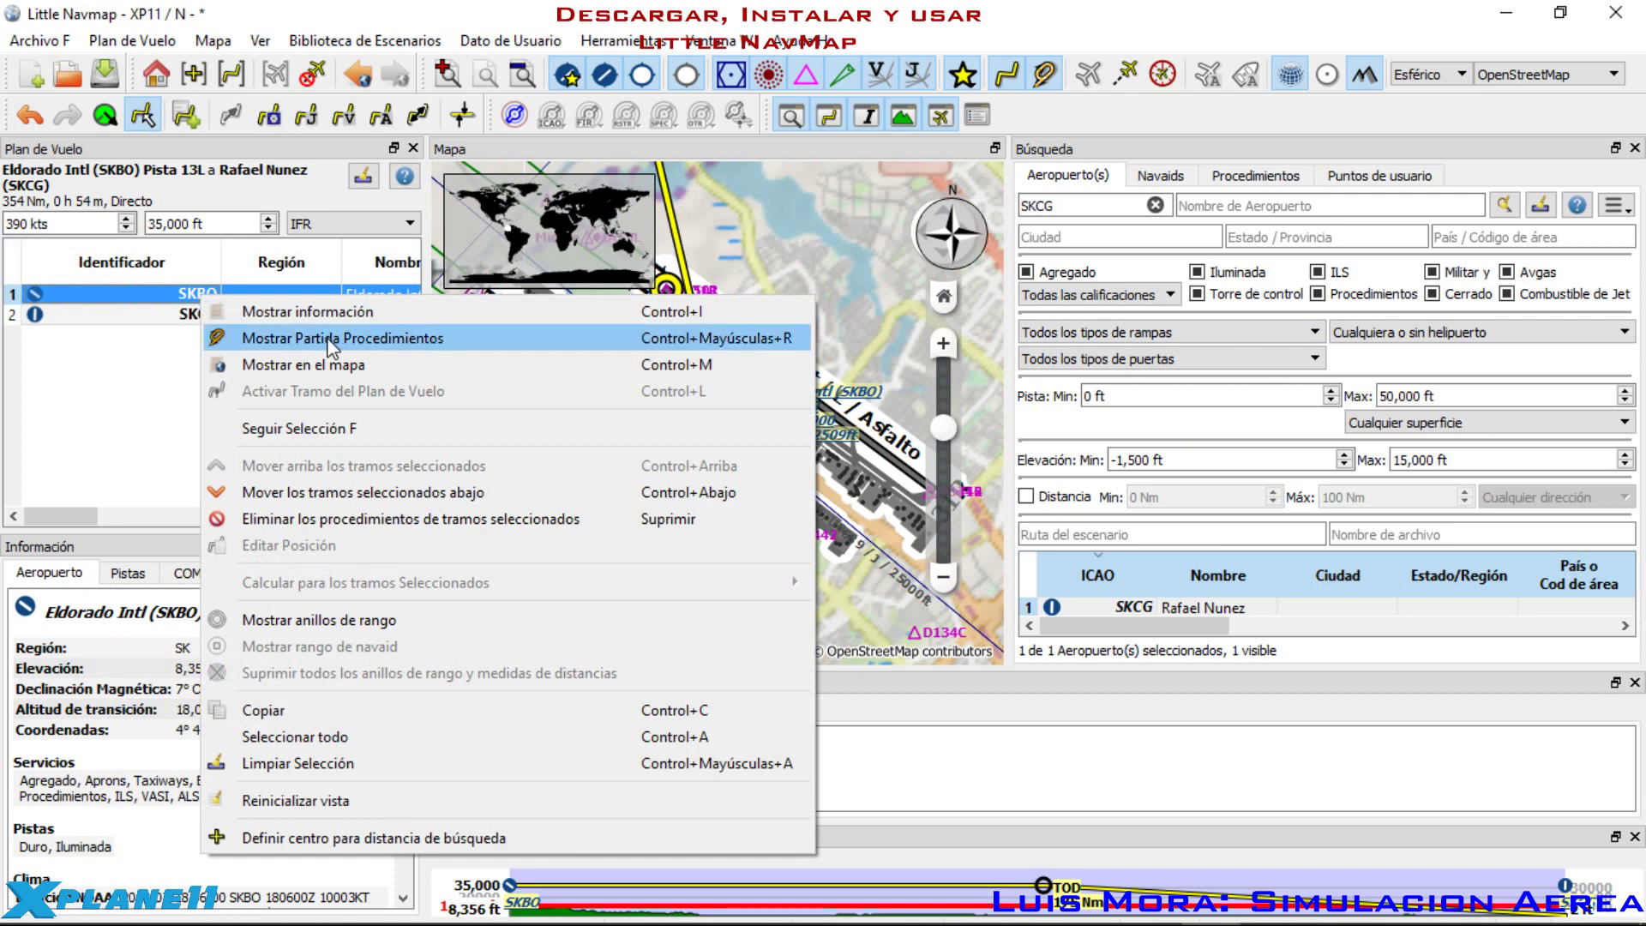
pyautogui.click(433, 339)
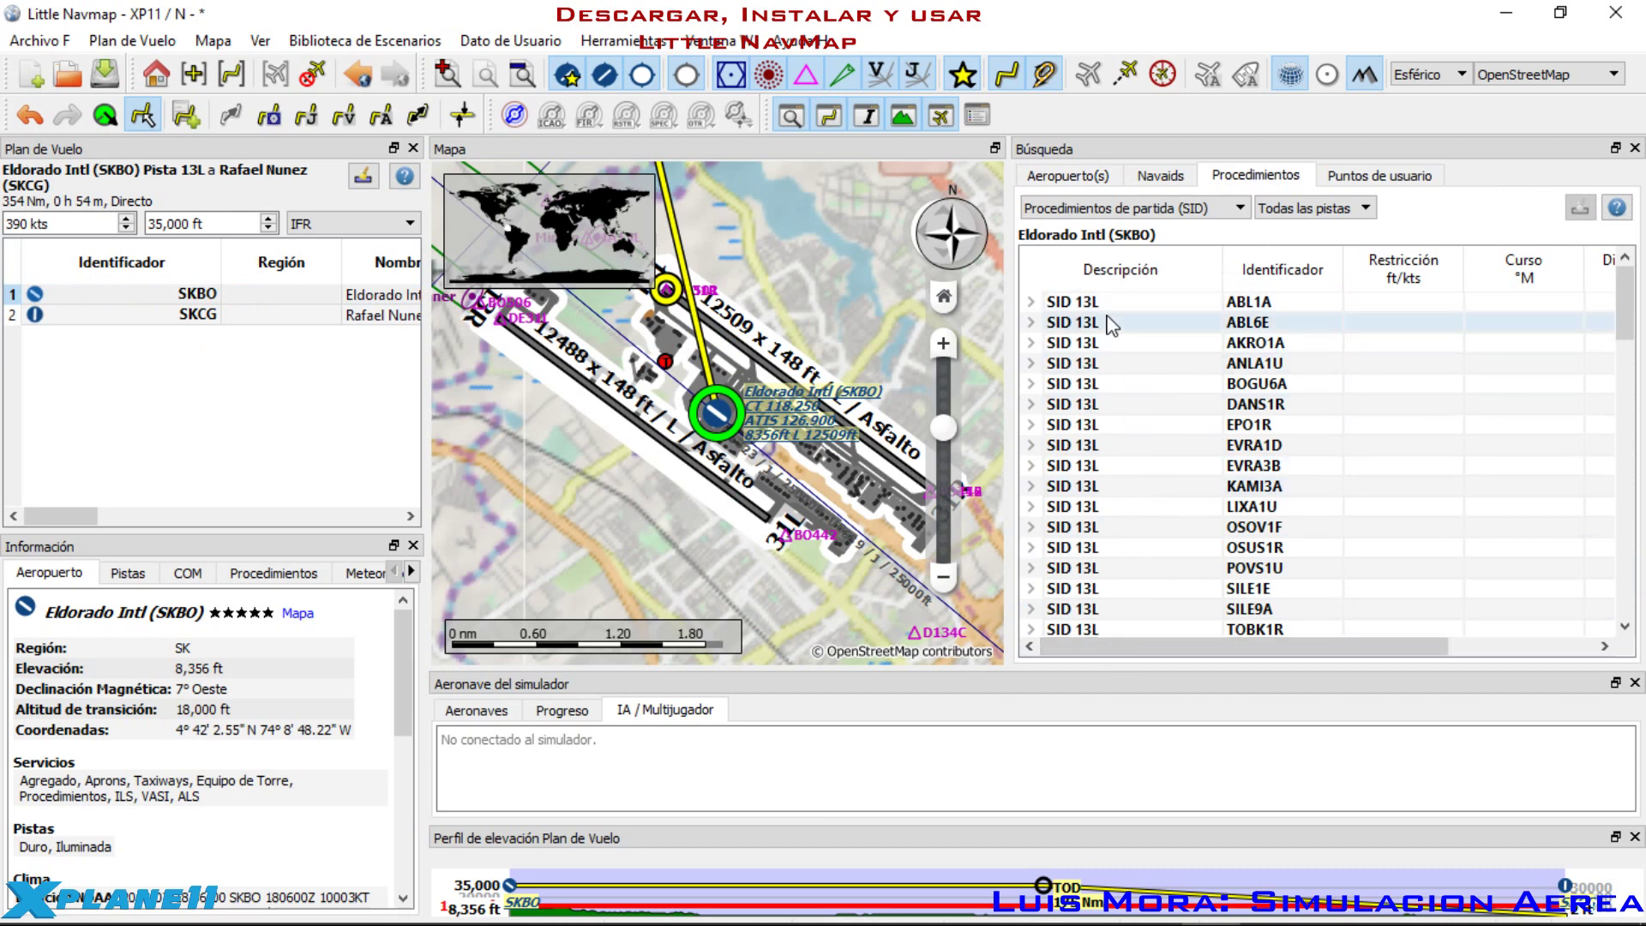
# Step: Look through Eldorado Intl's SID list for runways 13L, 13R, 31L and 31R
pyautogui.scroll(-5, 1110, 326)
pyautogui.scroll(-2, 1110, 326)
pyautogui.scroll(4, 1105, 429)
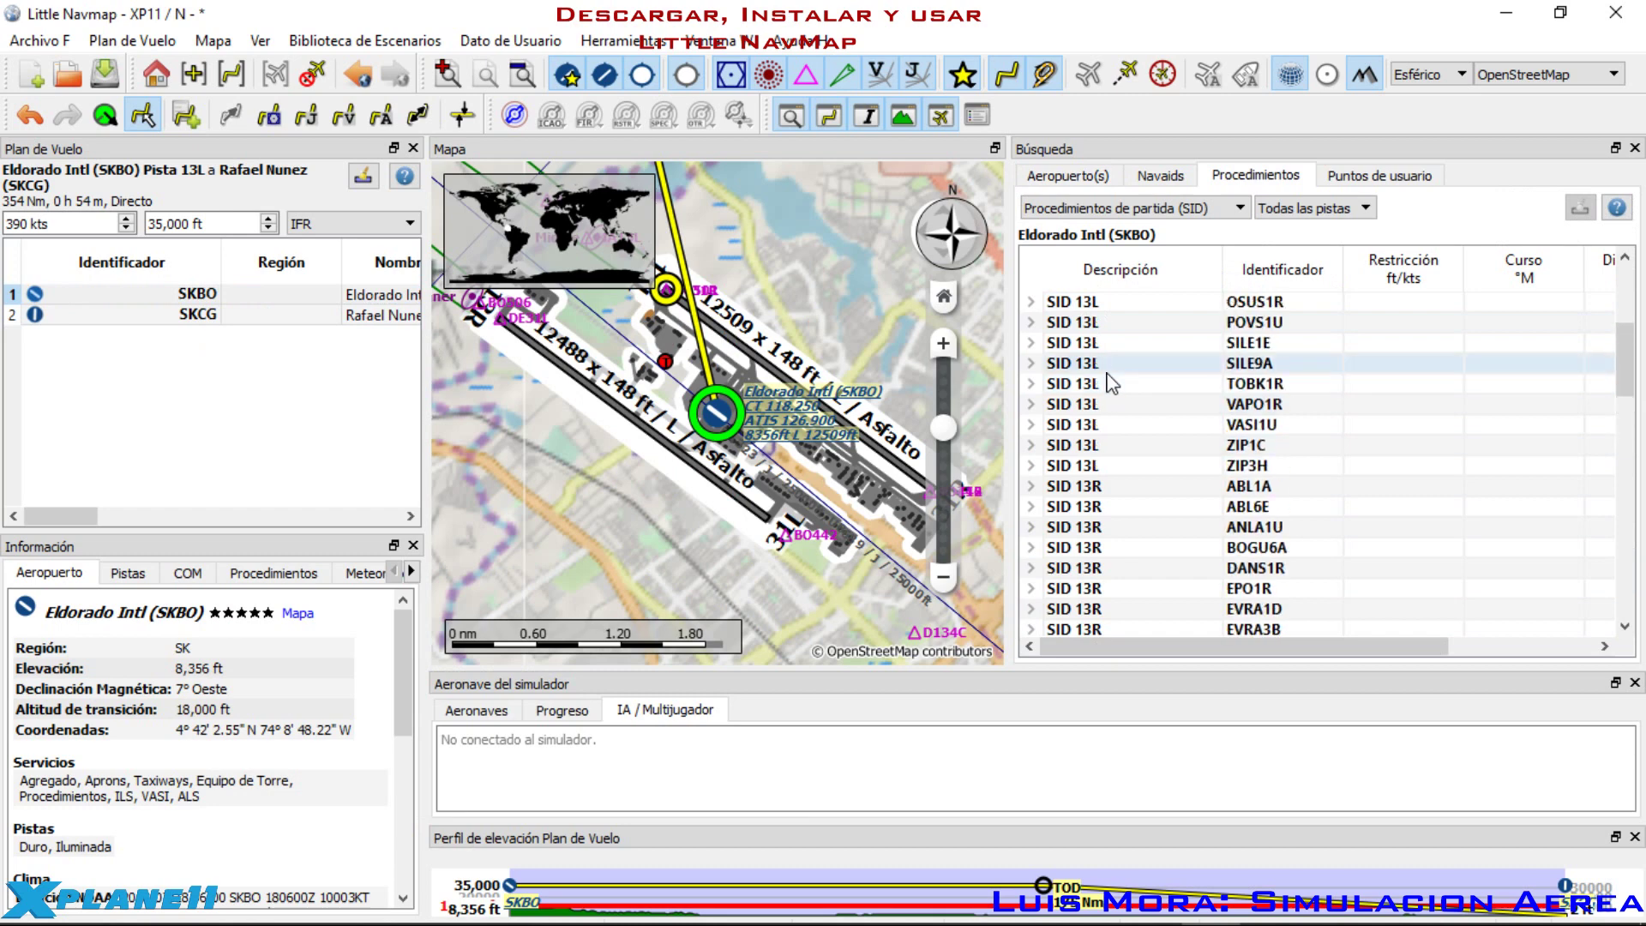
pyautogui.scroll(-4, 1100, 510)
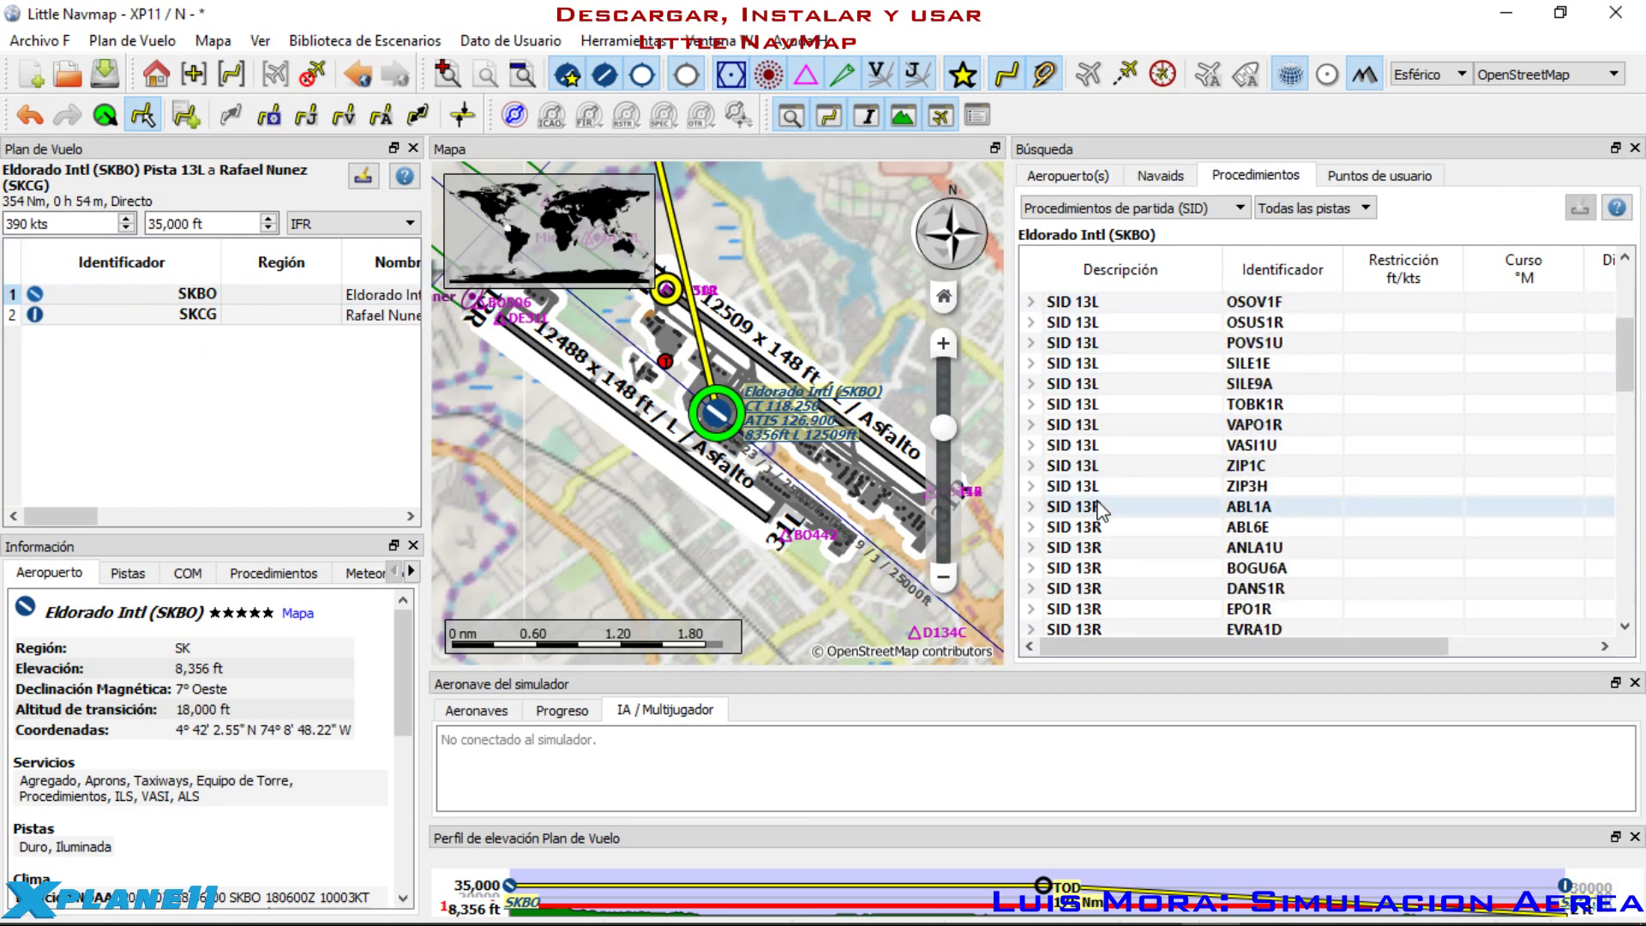
pyautogui.scroll(-8, 1087, 347)
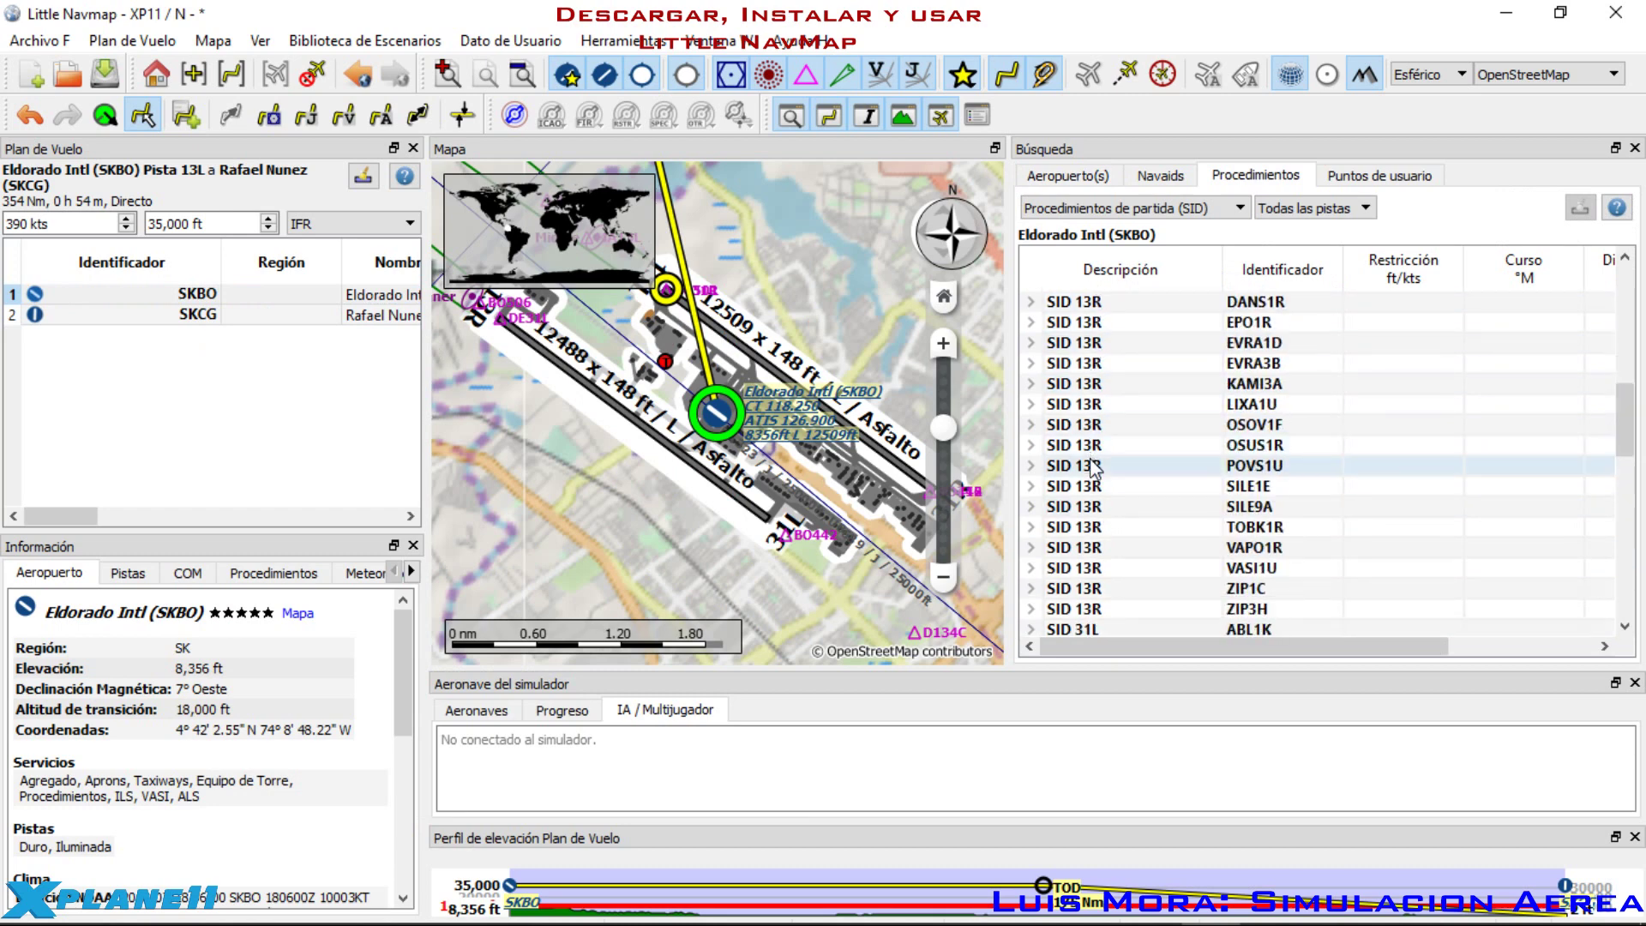
pyautogui.scroll(1, 1087, 347)
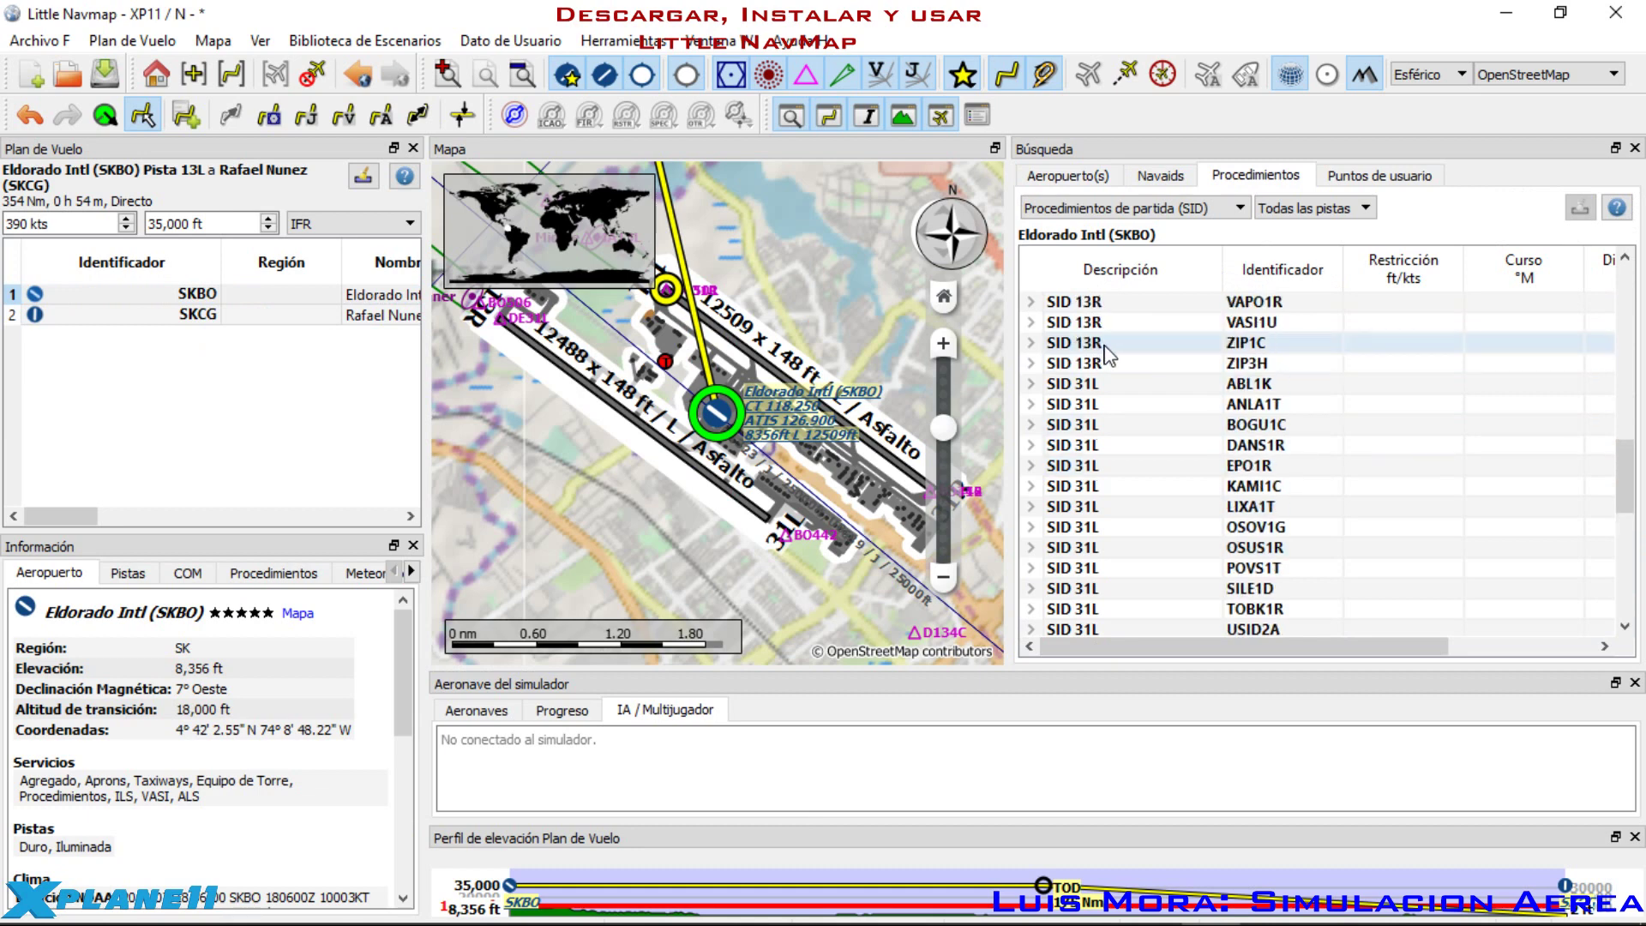
pyautogui.scroll(-1, 1102, 402)
pyautogui.scroll(1, 1106, 356)
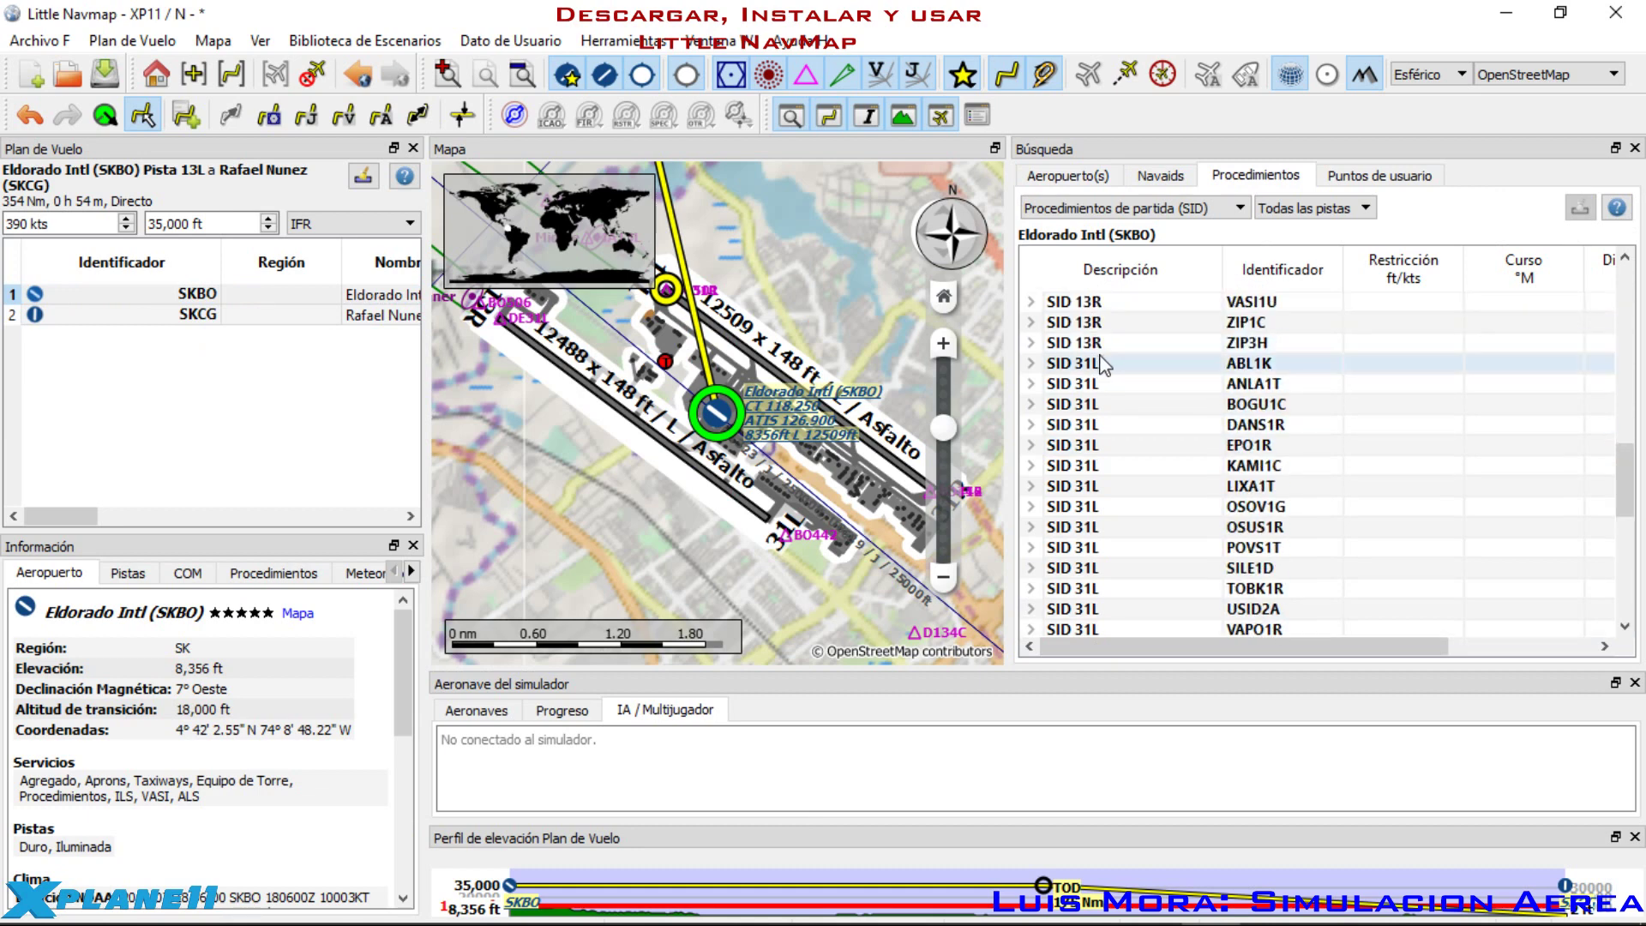
pyautogui.scroll(-7, 1106, 358)
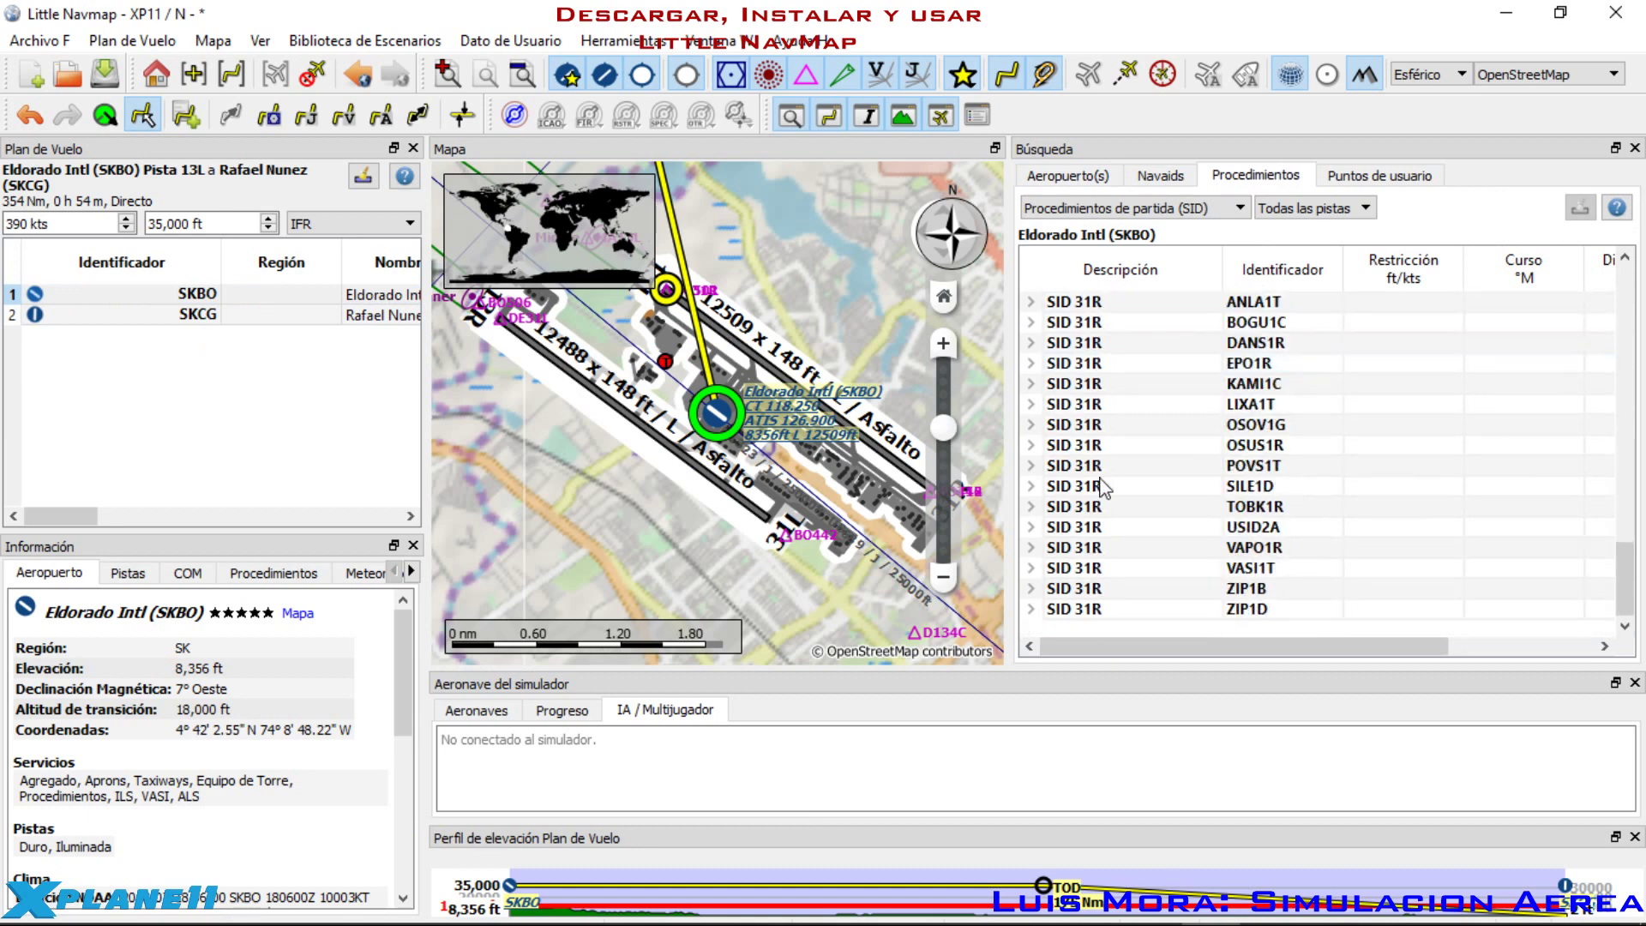
pyautogui.scroll(10, 1382, 558)
pyautogui.scroll(2, 1381, 562)
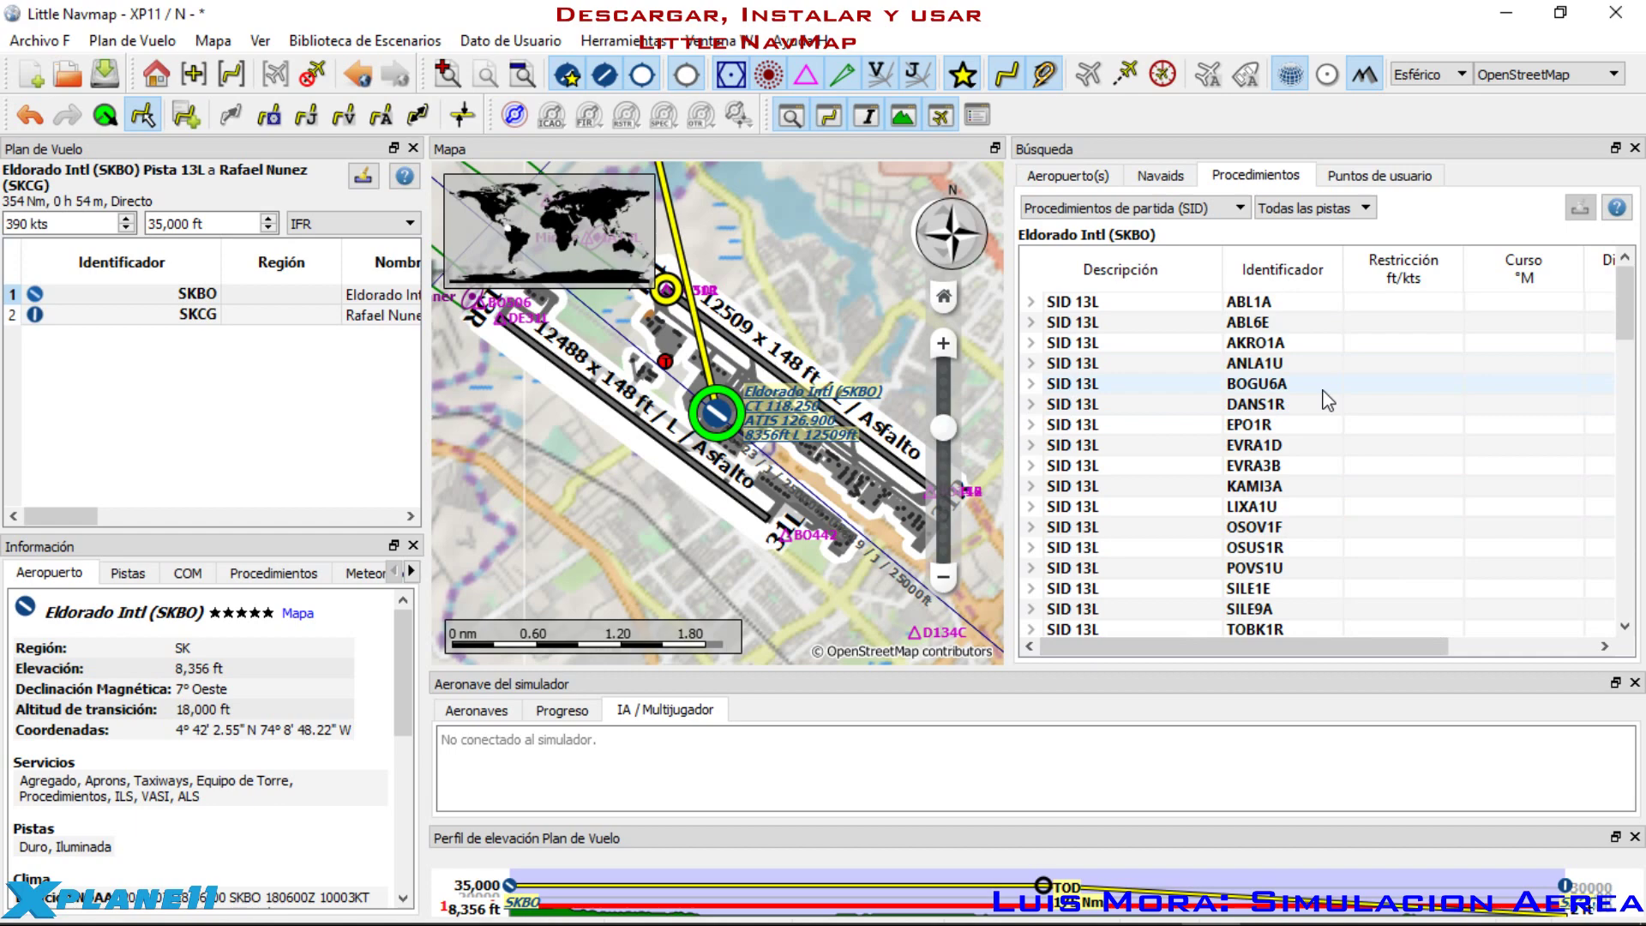
# Step: Preview the runway 13L departures ABL1A, ABL6E, AKRO1A and ANLA1U on the map
pyautogui.click(1261, 308)
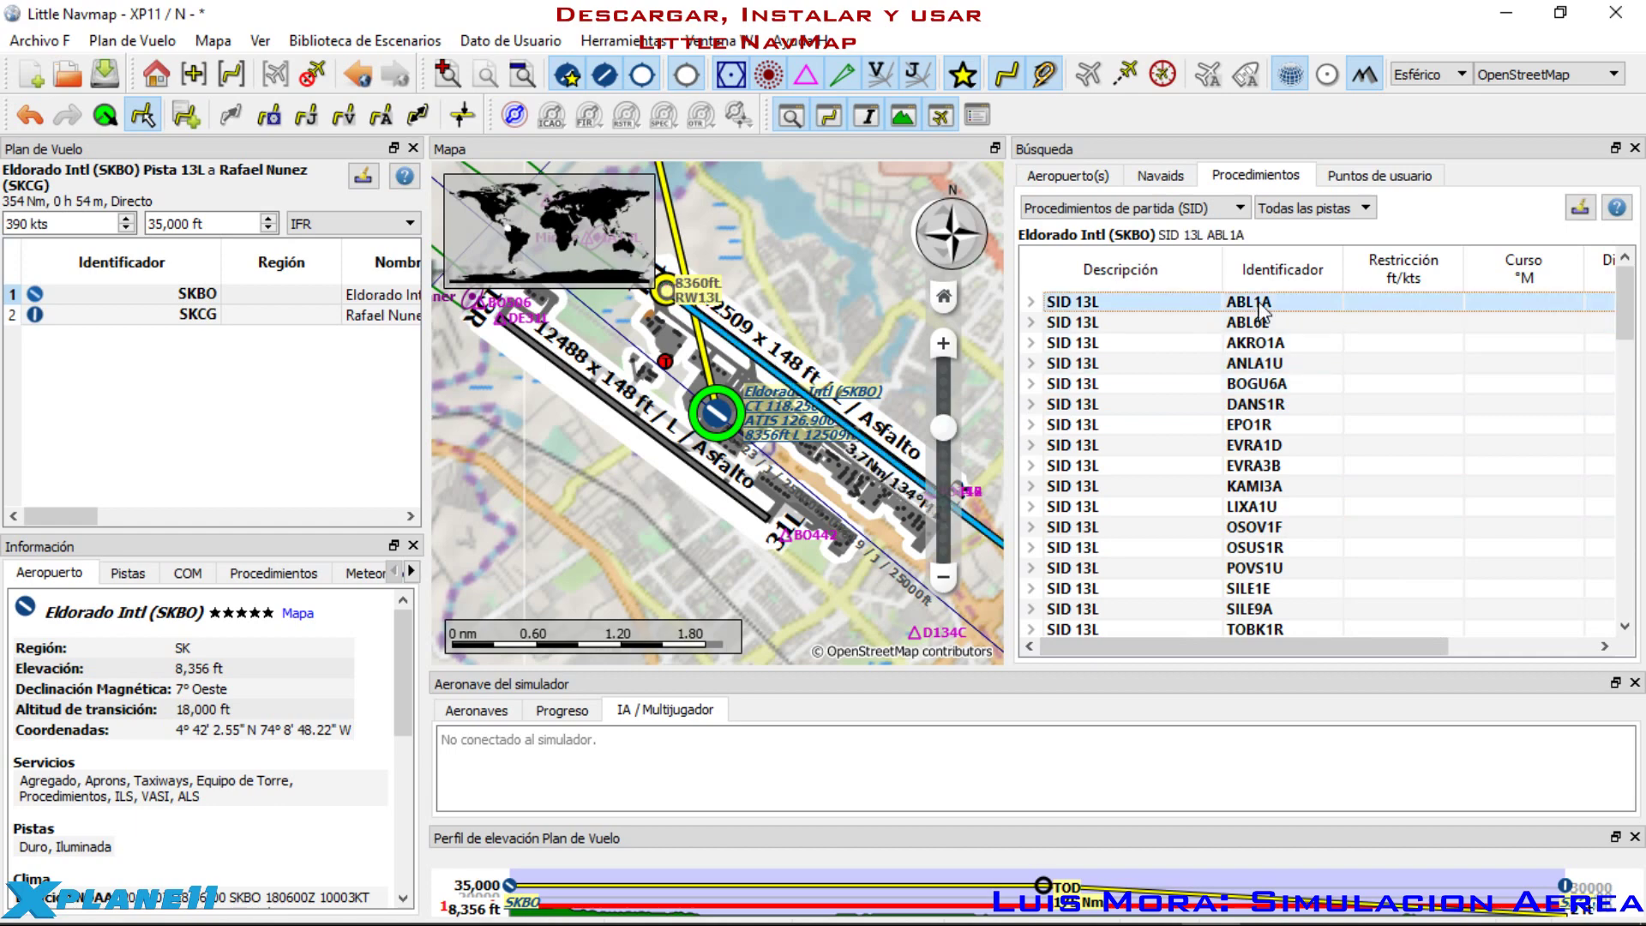
pyautogui.scroll(-3, 671, 482)
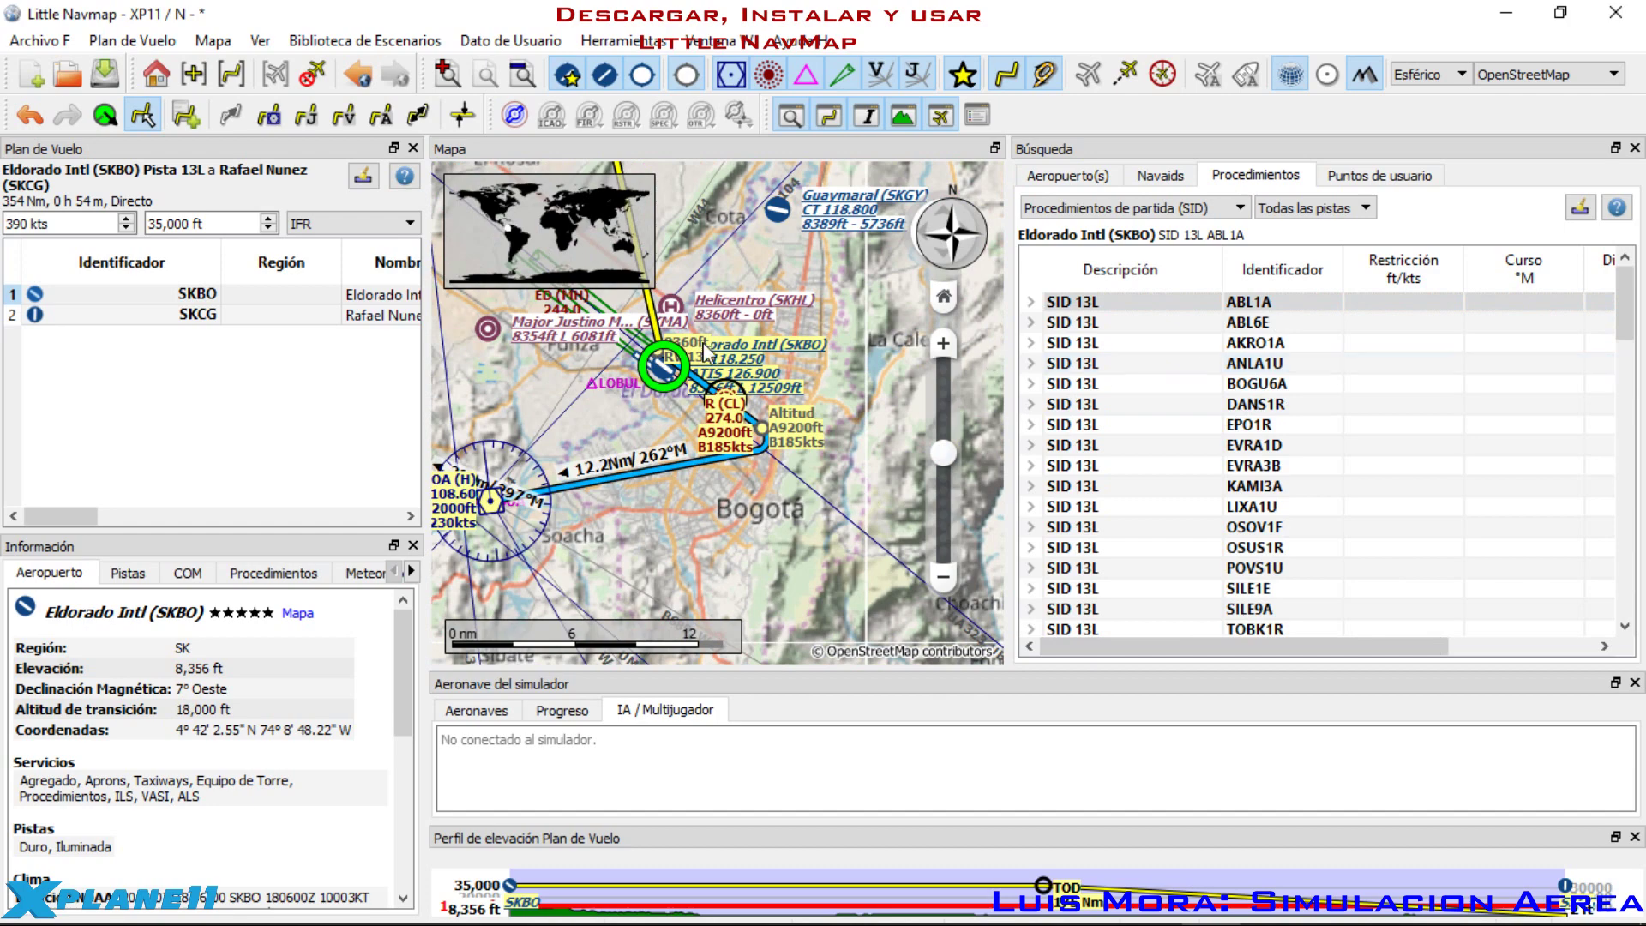
pyautogui.click(1259, 331)
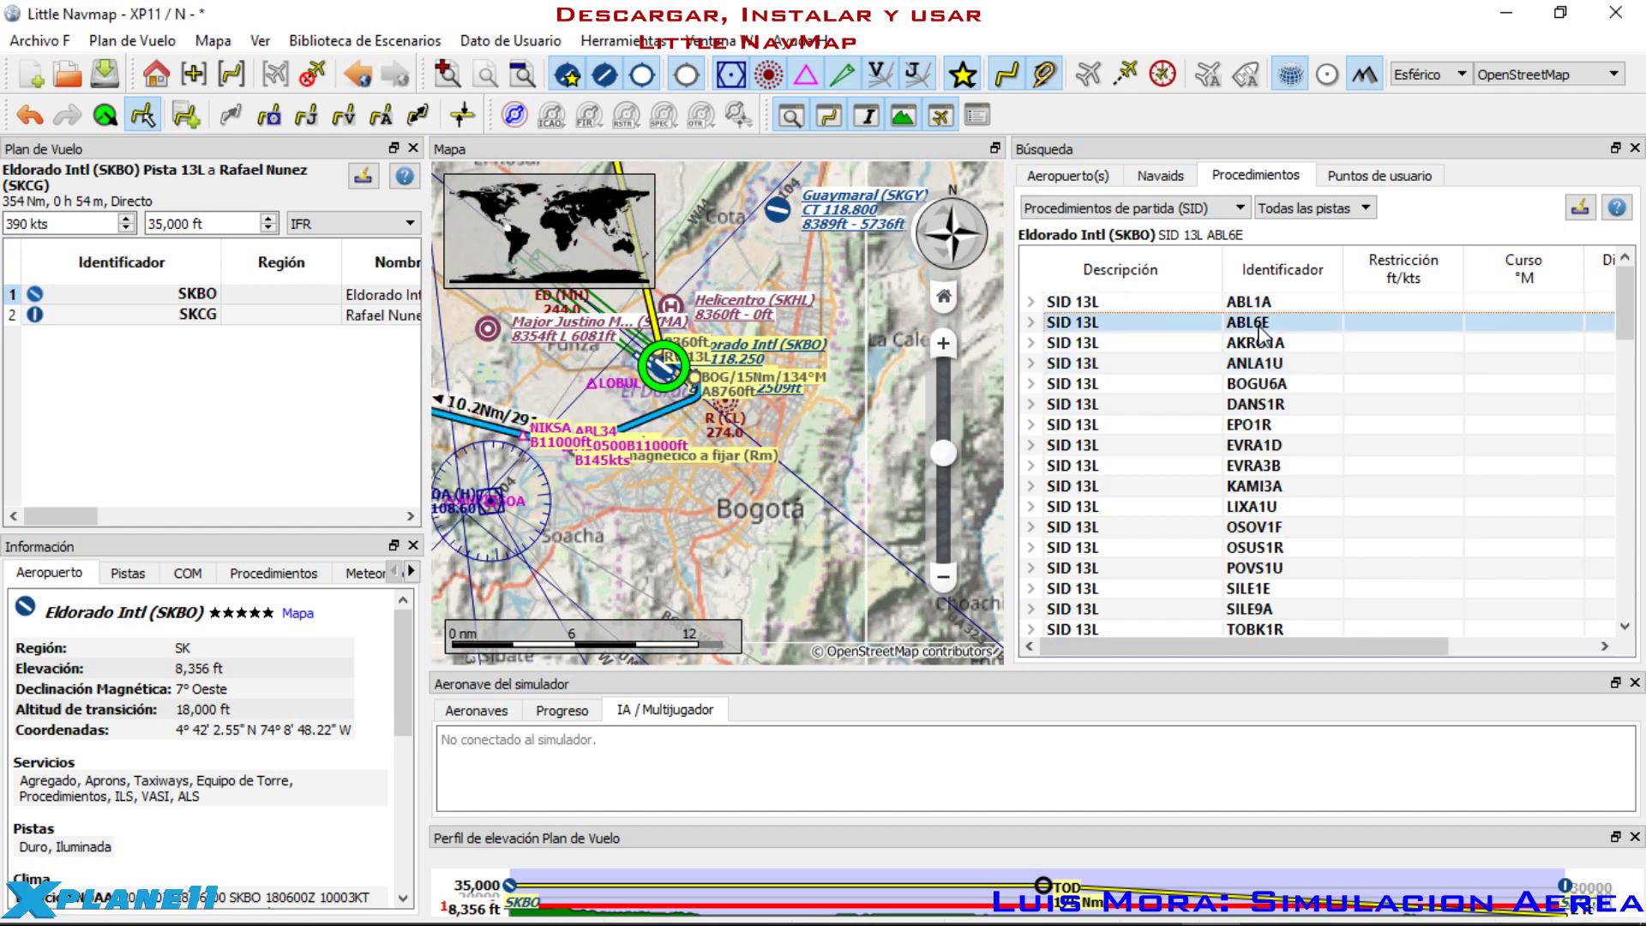
pyautogui.click(1251, 342)
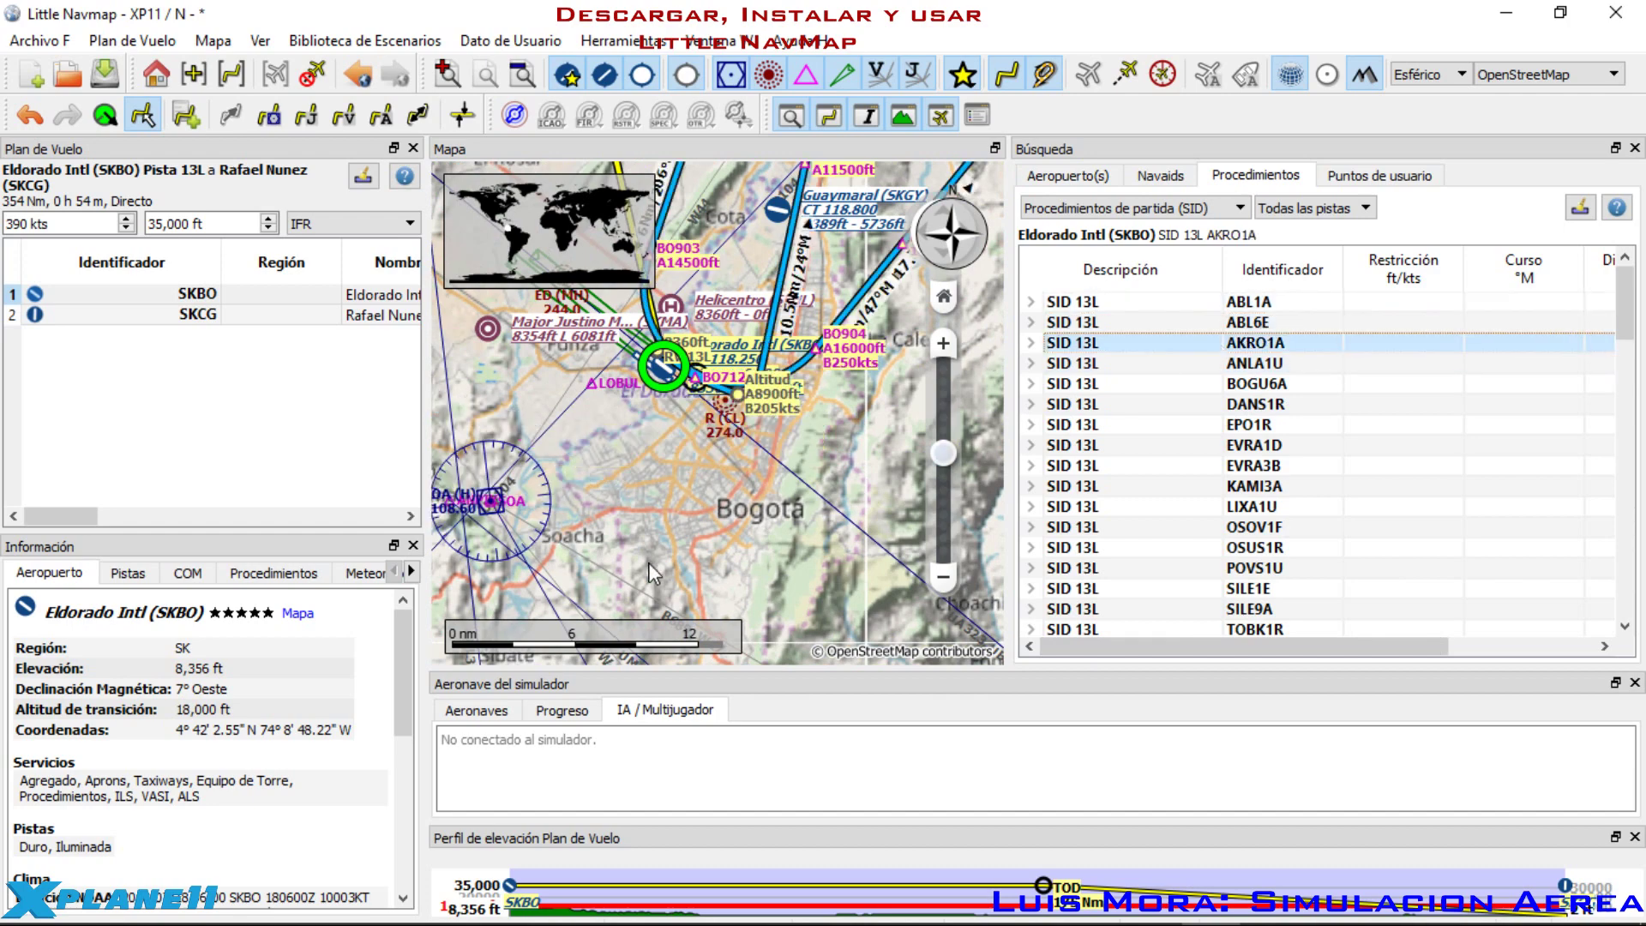
pyautogui.scroll(-2, 650, 564)
pyautogui.click(1218, 363)
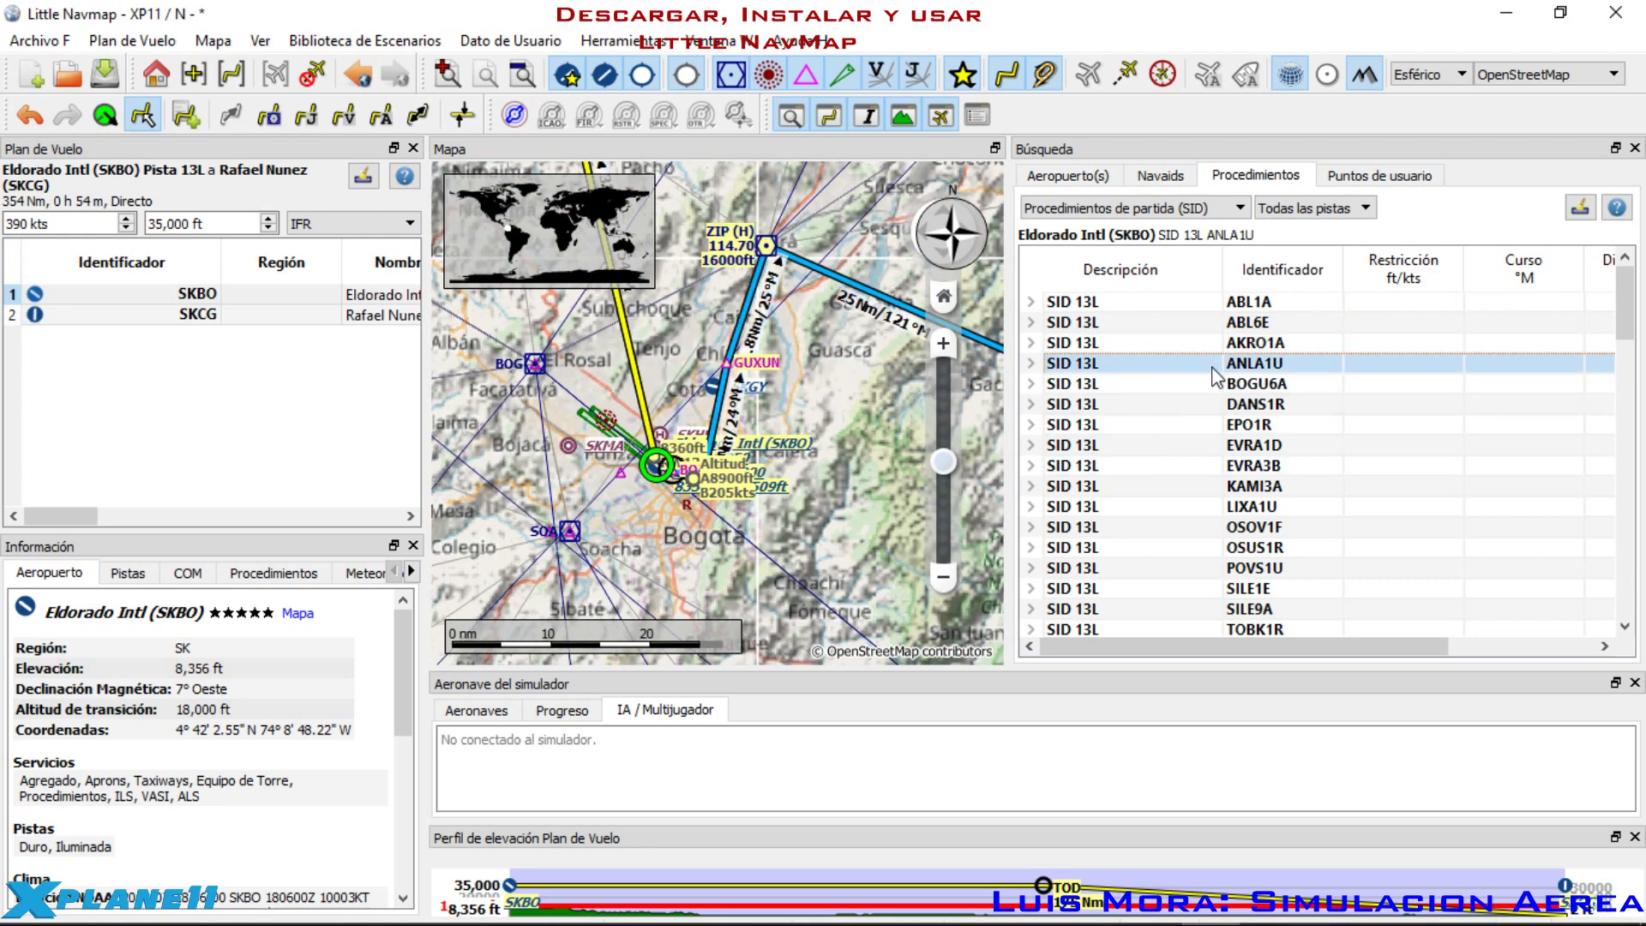
# Step: Preview the runway 13L departures BOGU6A, DANS1R, EPO1R, EVRA1D, EVRA3B, KAMI3A and LIXA1U on the map
pyautogui.click(1184, 386)
pyautogui.click(1224, 404)
pyautogui.click(1230, 424)
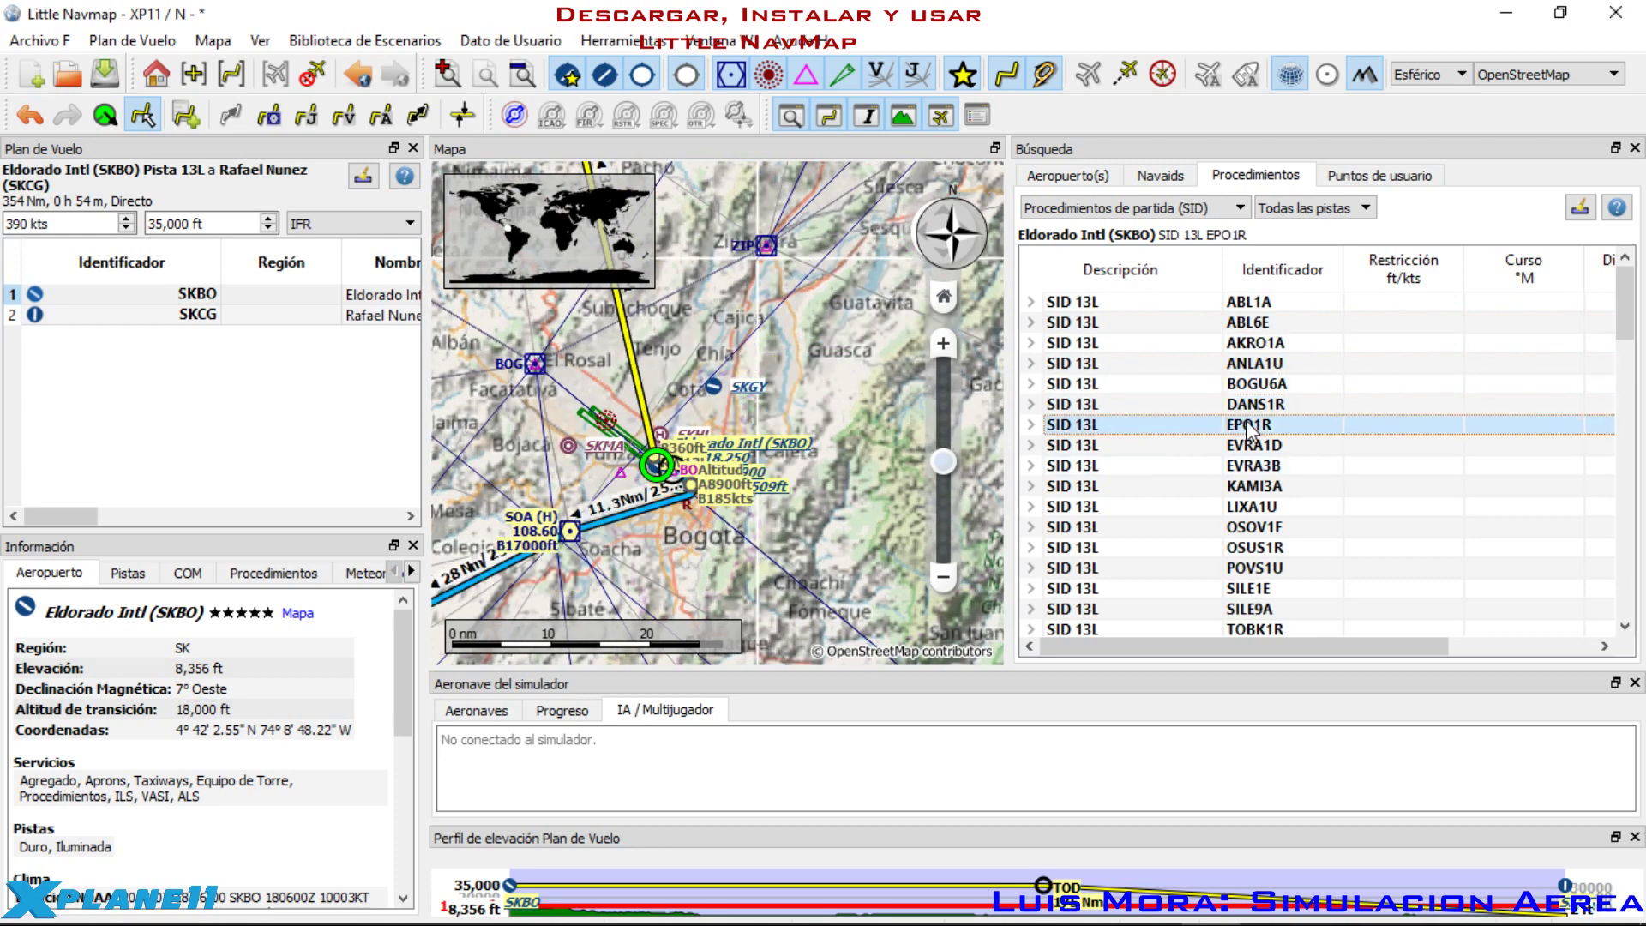
pyautogui.click(1232, 445)
pyautogui.click(1234, 466)
pyautogui.click(1250, 487)
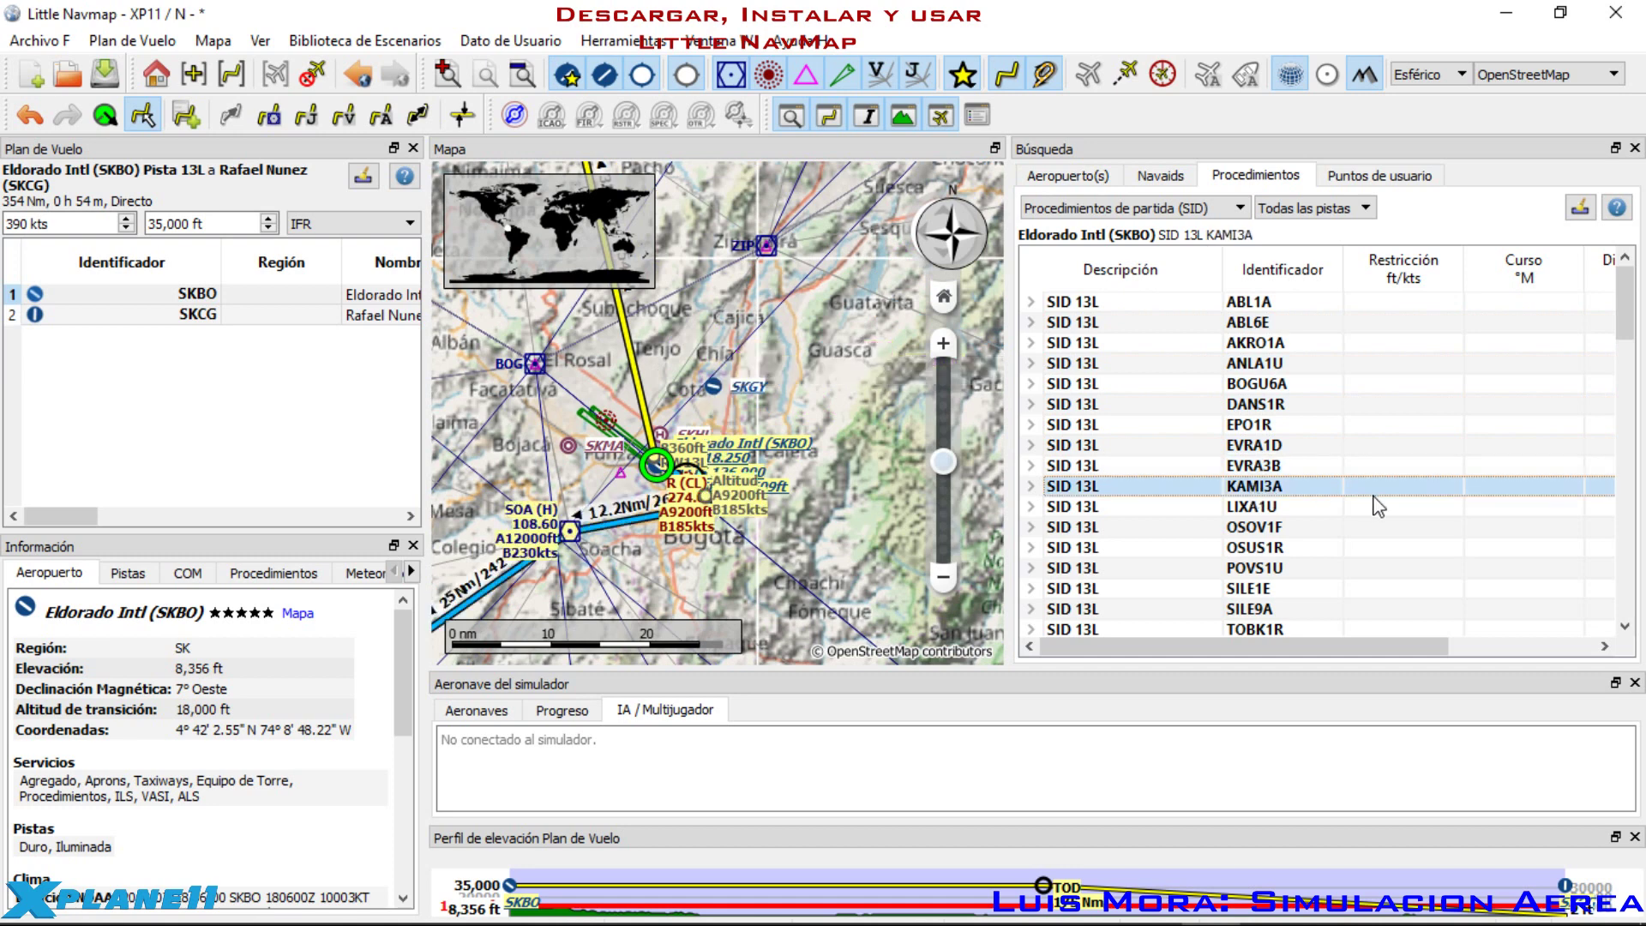
pyautogui.click(1257, 514)
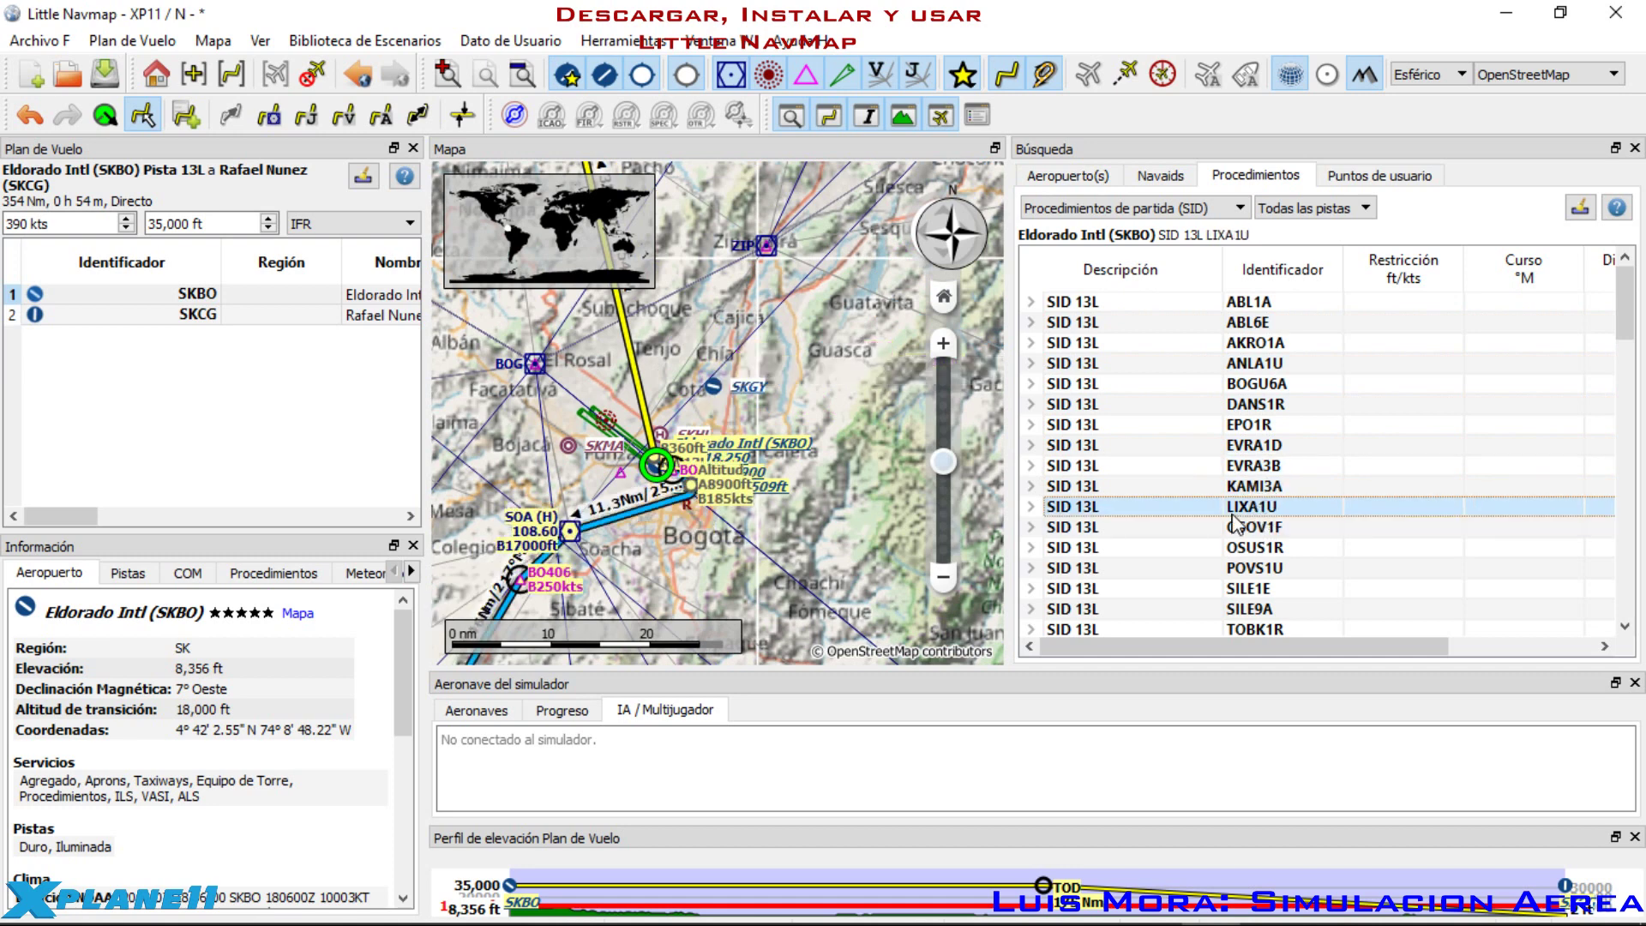
# Step: Preview the OSOV1F departure from runway 13L and examine its route through REGUX and TOTAI
pyautogui.click(1239, 526)
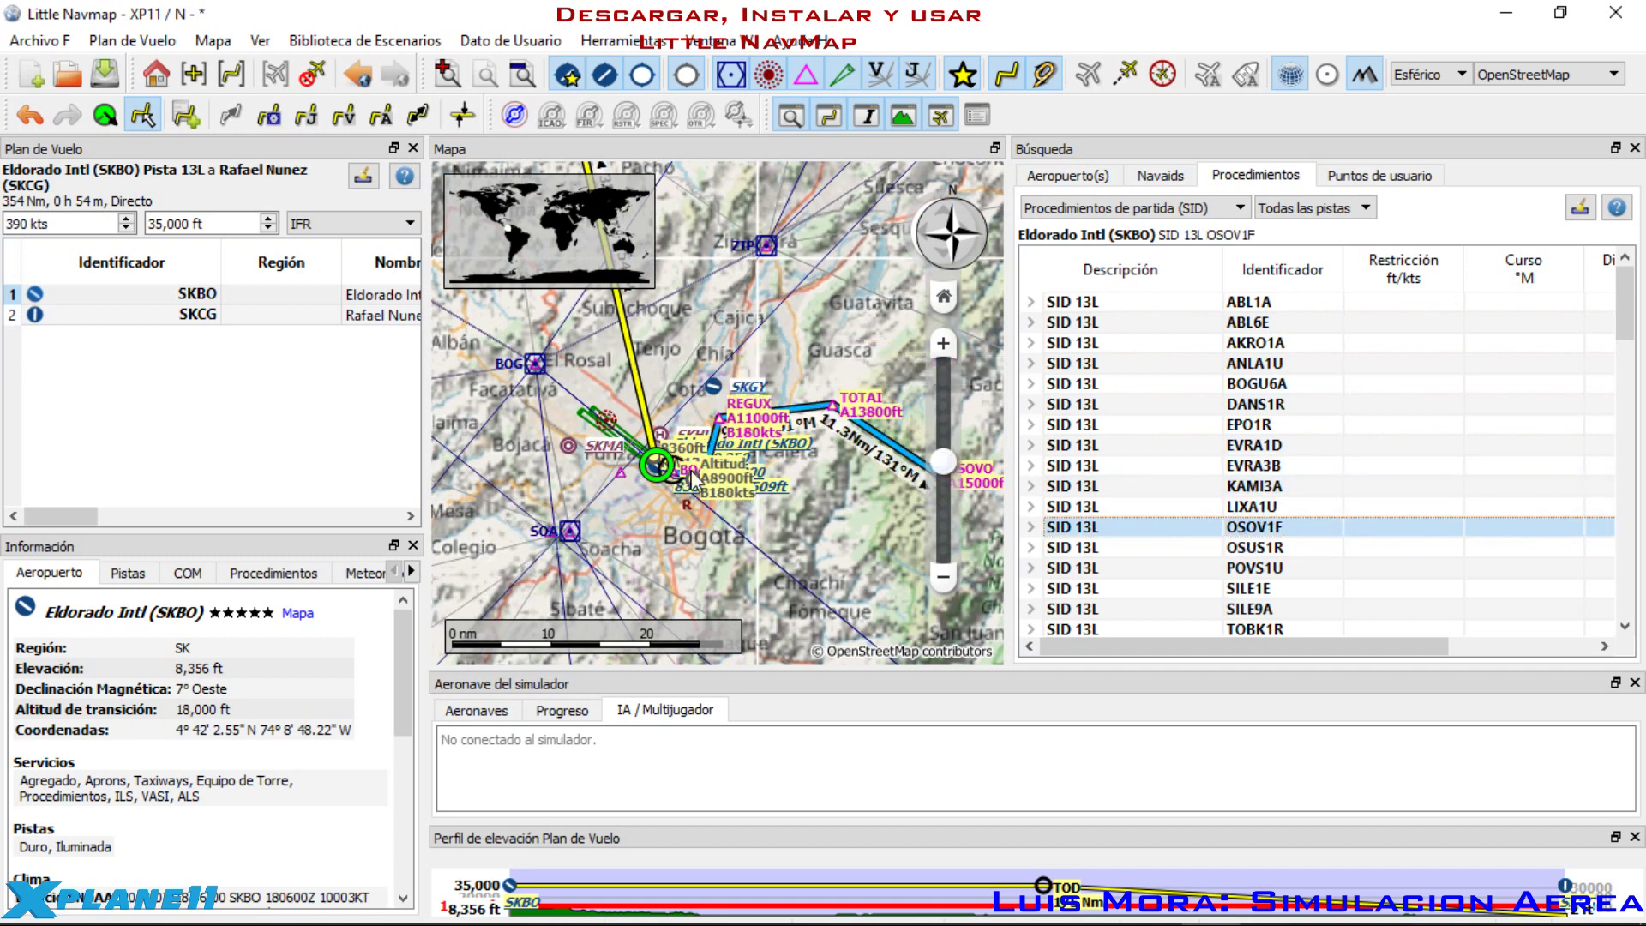
pyautogui.scroll(2, 695, 459)
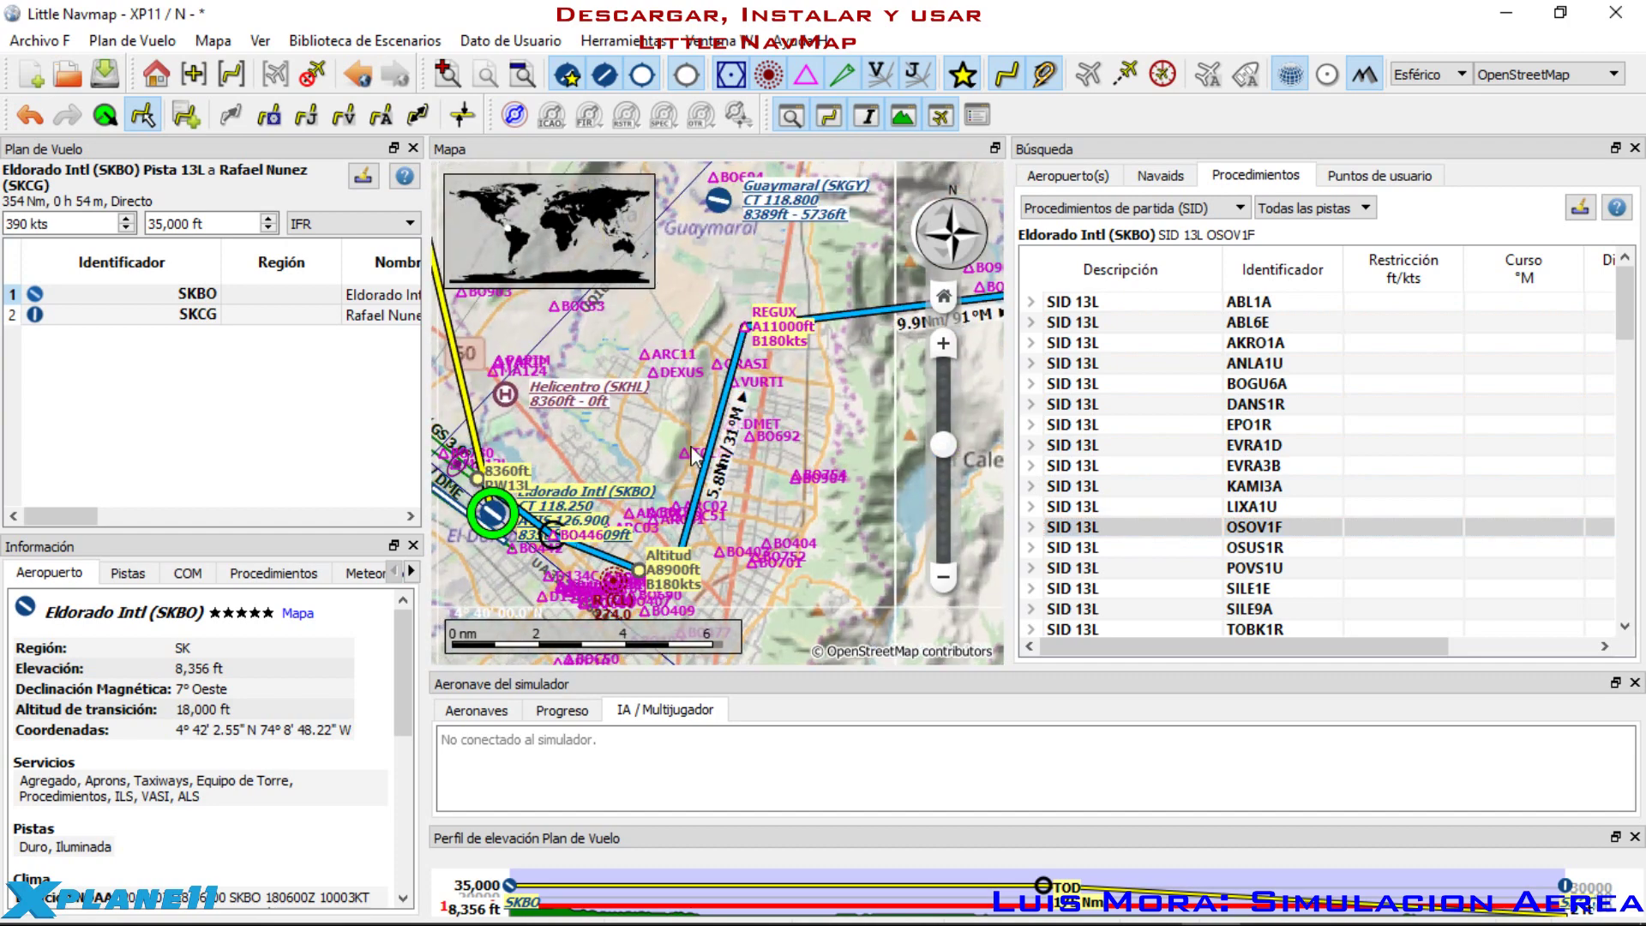
pyautogui.scroll(-4, 768, 363)
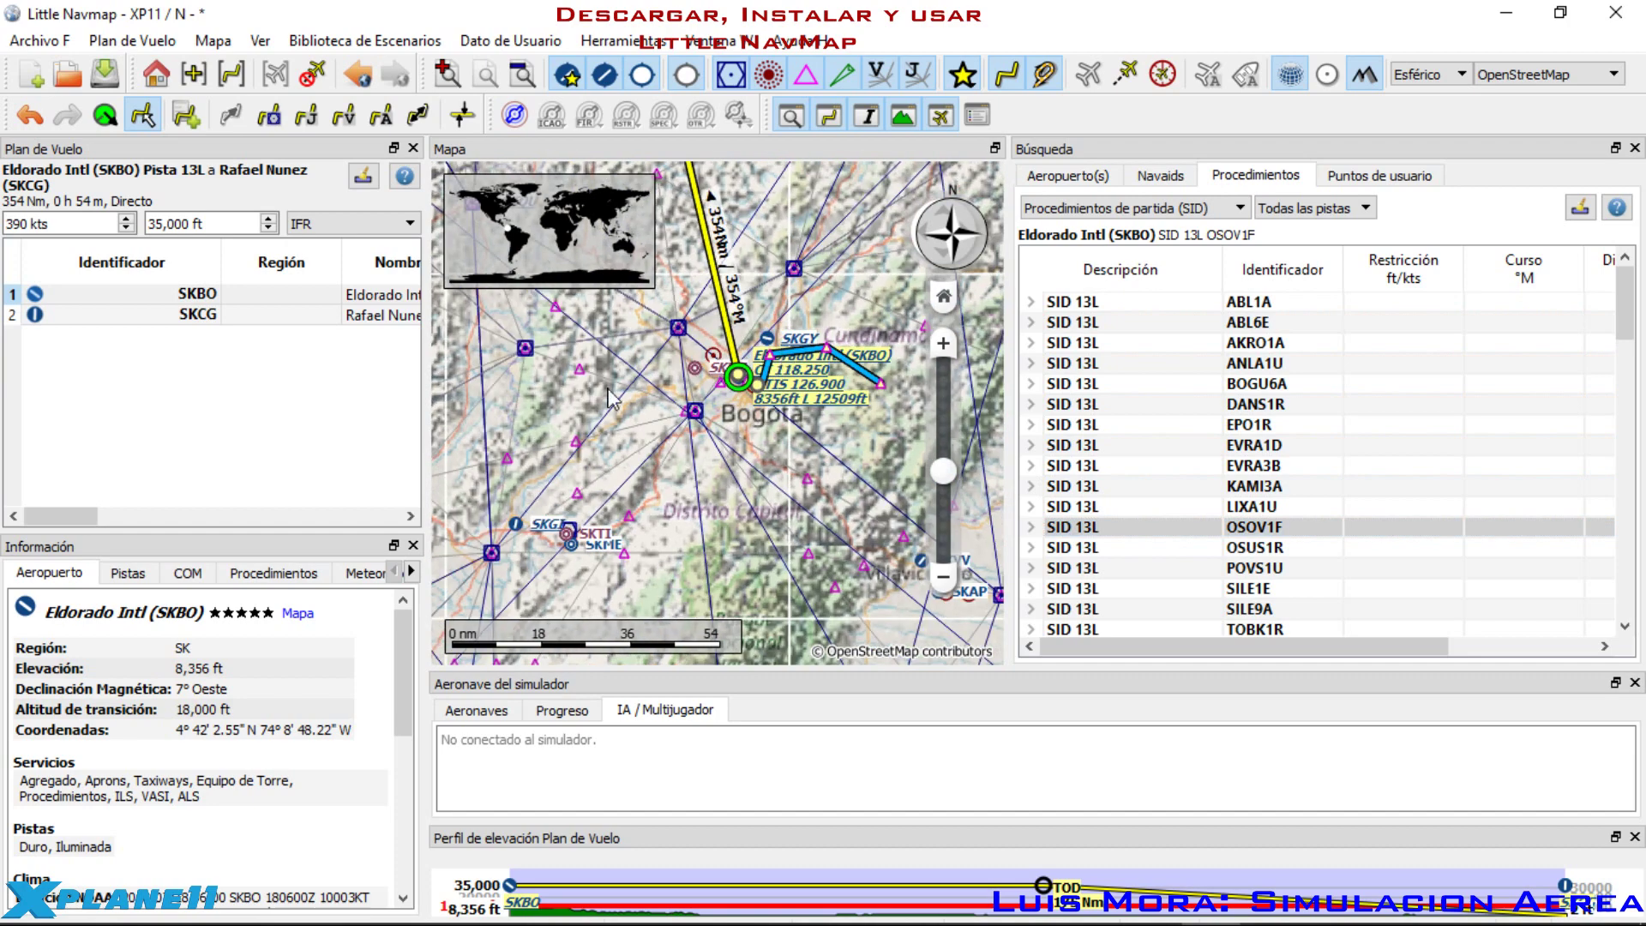
pyautogui.scroll(2, 826, 401)
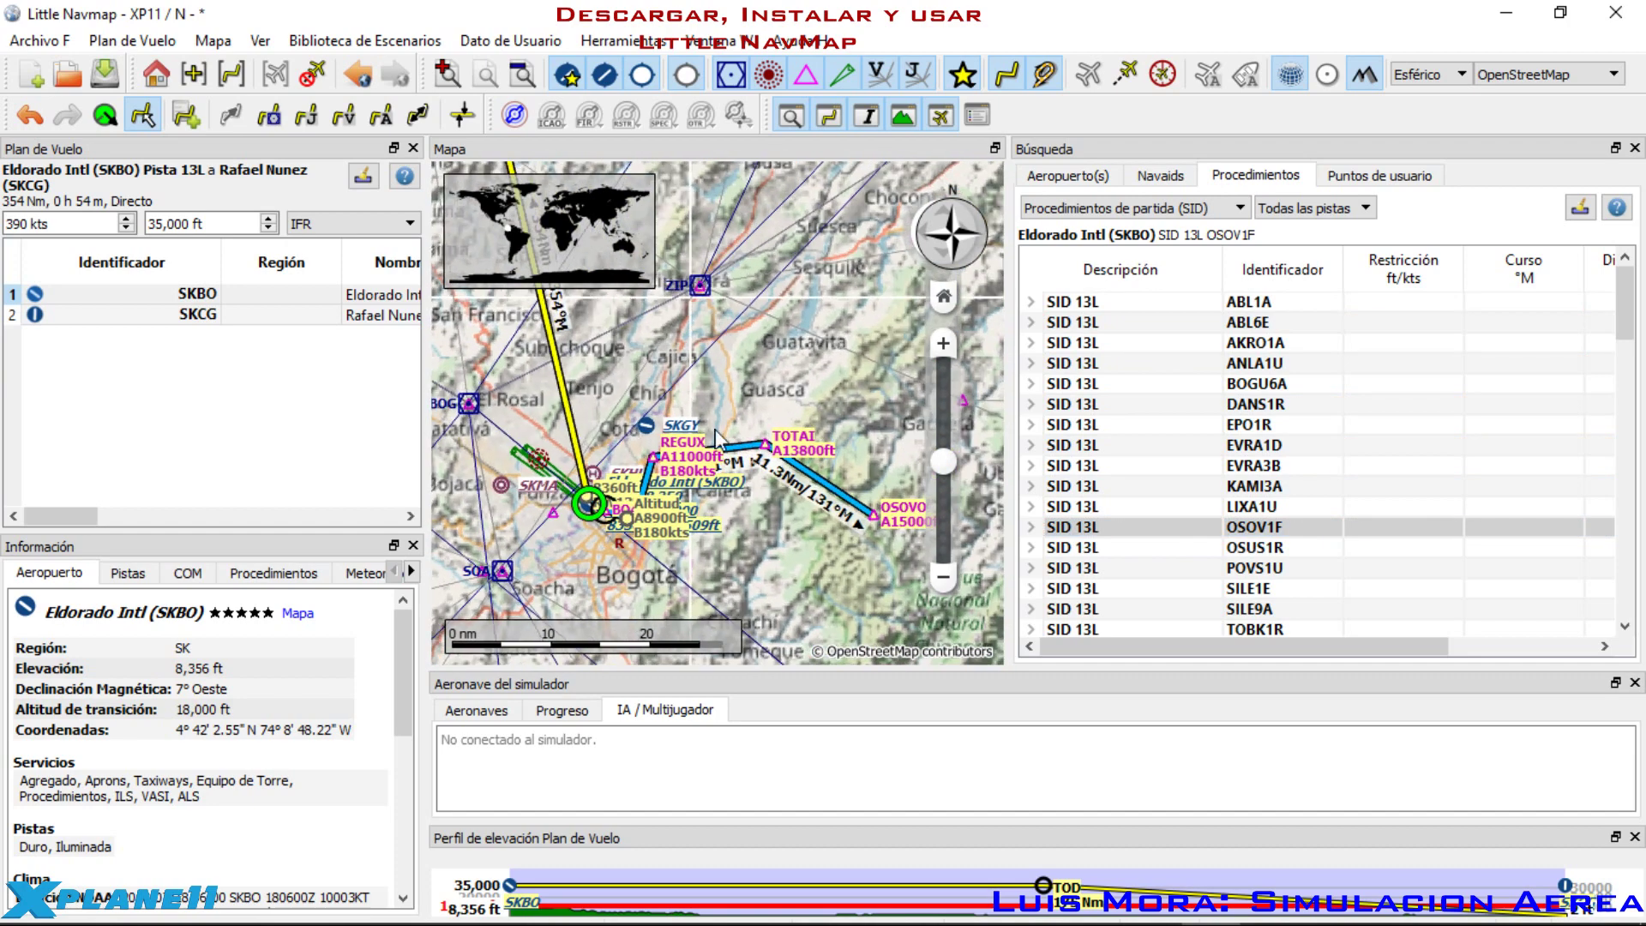
pyautogui.click(1196, 527)
# Step: Preview the OSUS1R departure and examine its route from runway 13L to the OSUSU waypoint
pyautogui.scroll(-2, 1217, 515)
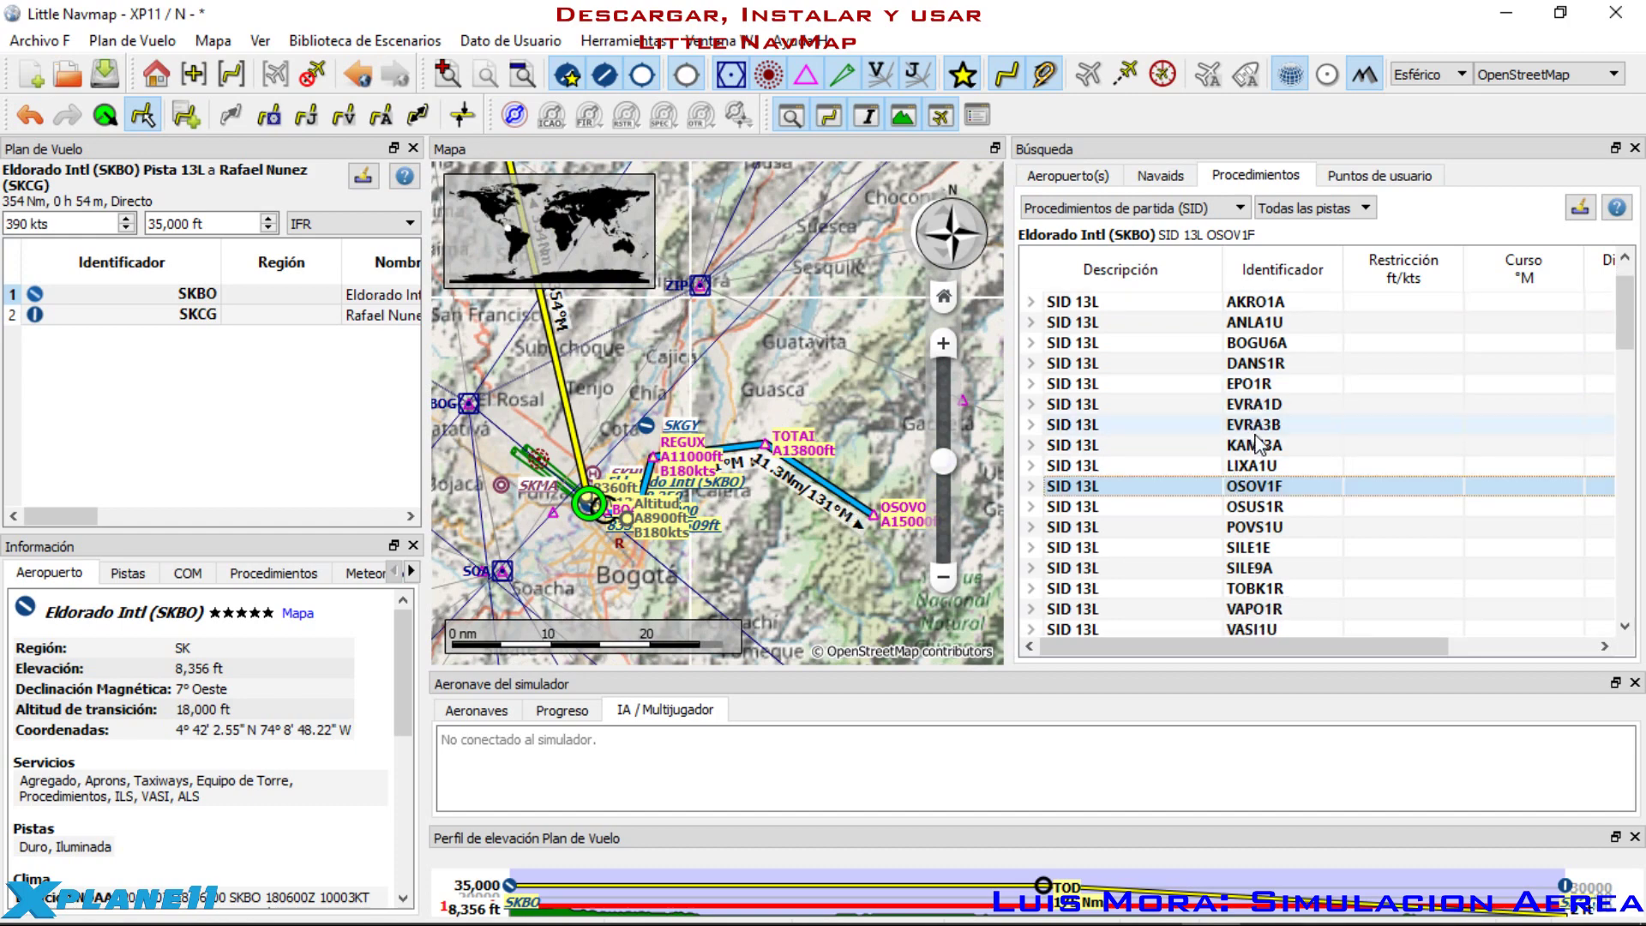
pyautogui.click(1256, 465)
pyautogui.scroll(-2, 840, 450)
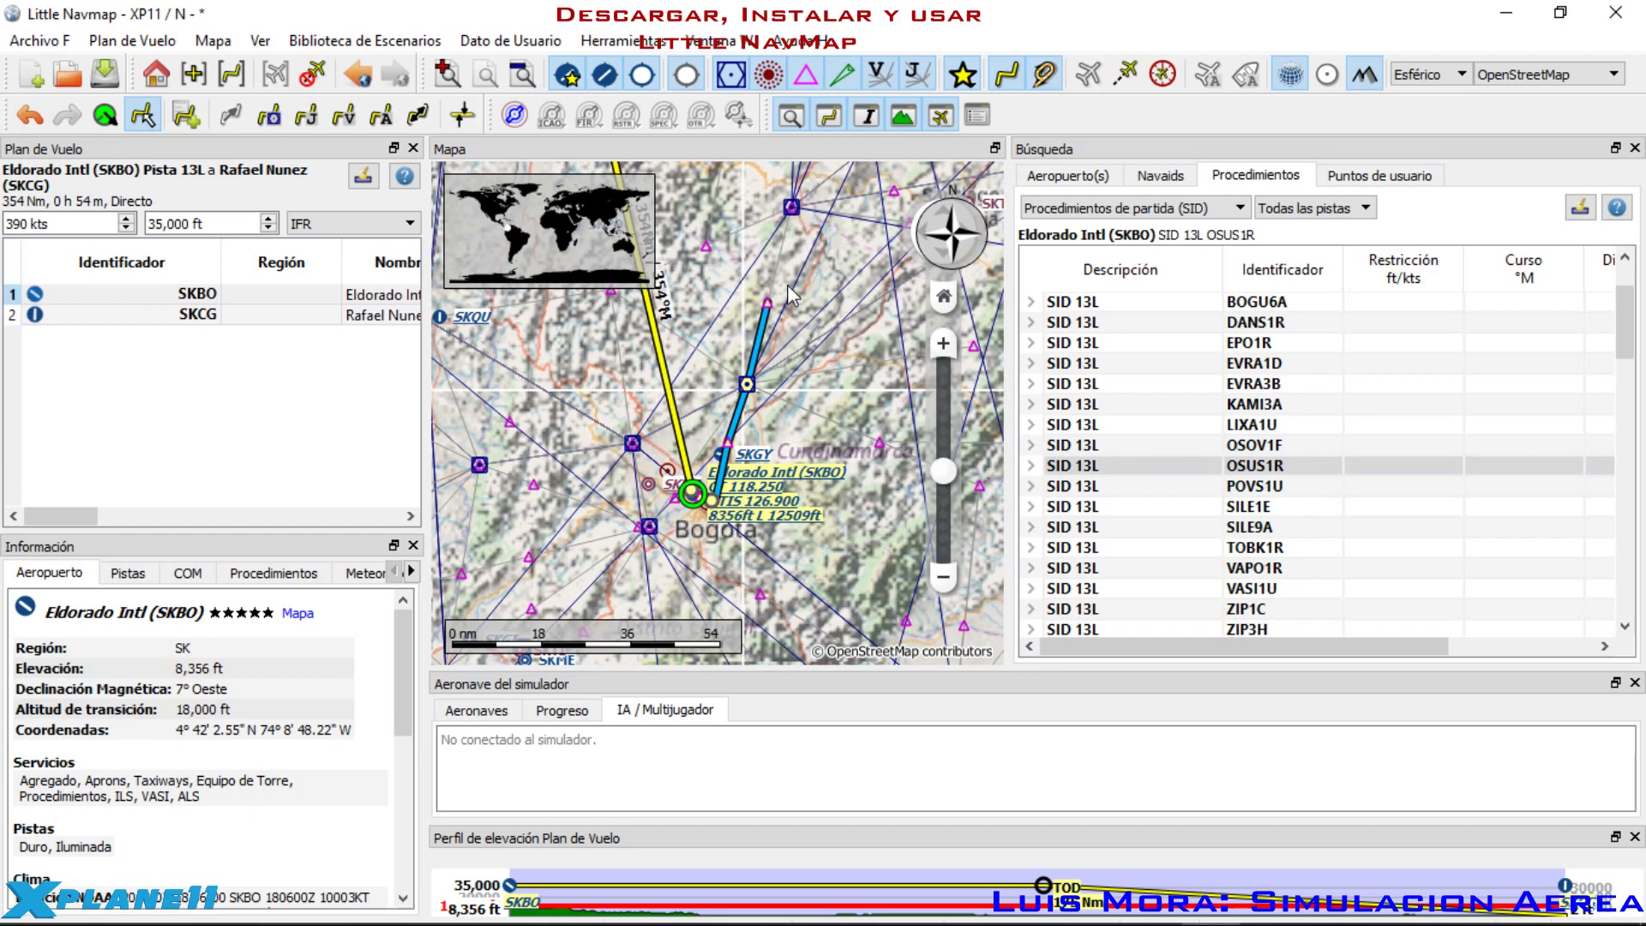
pyautogui.scroll(5, 788, 296)
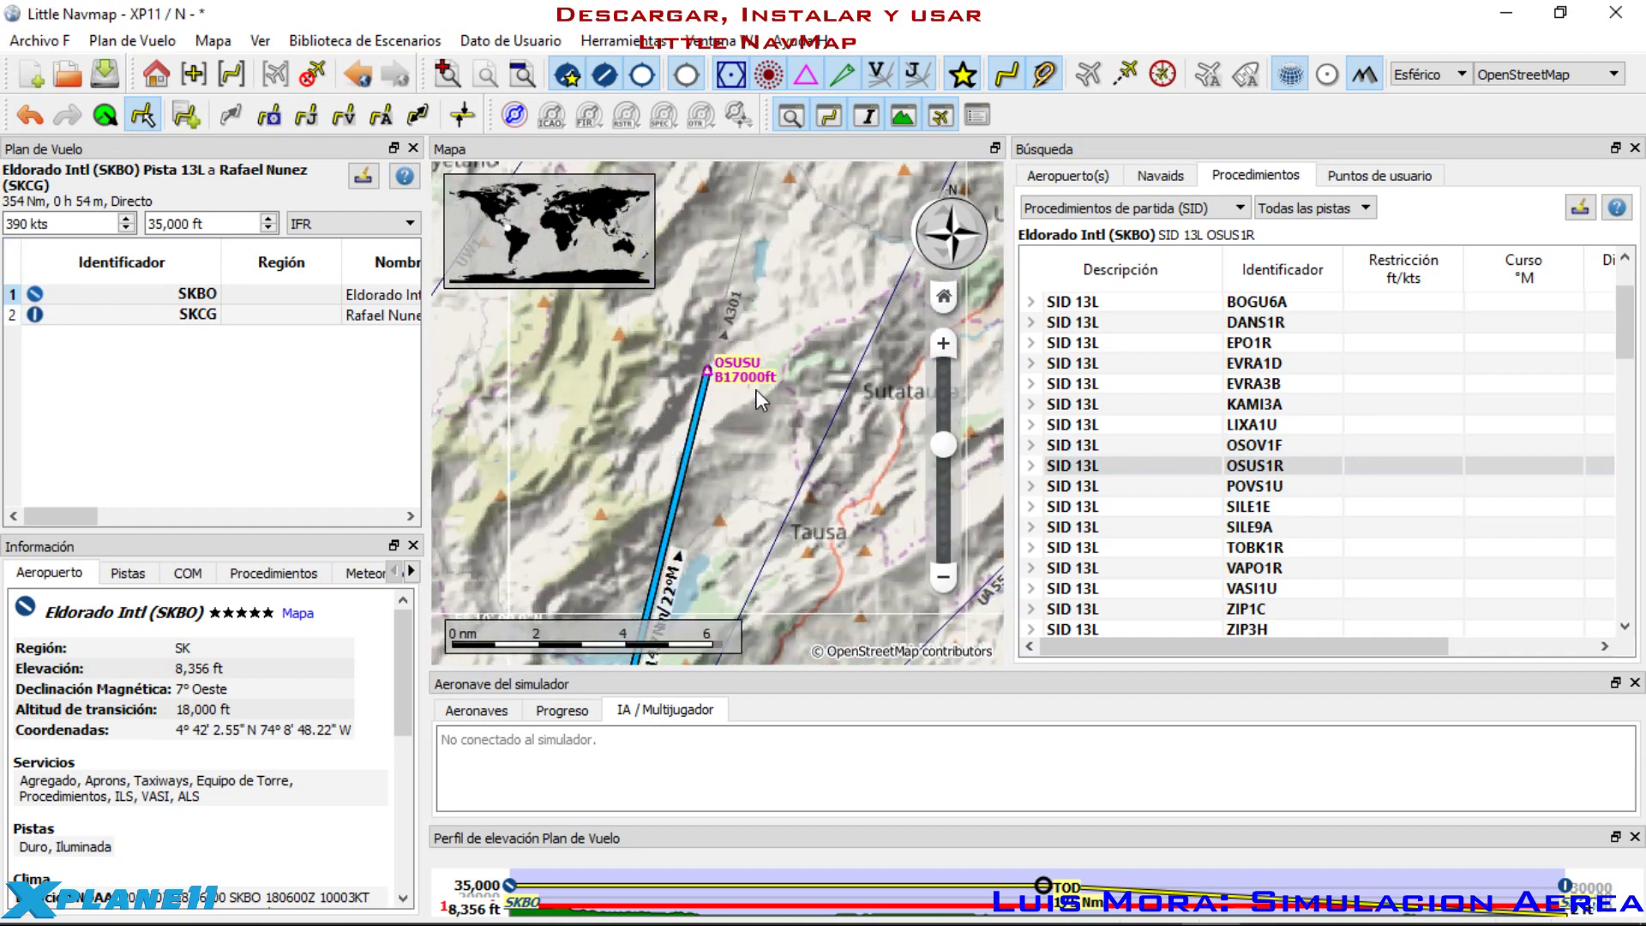
pyautogui.scroll(-3, 785, 310)
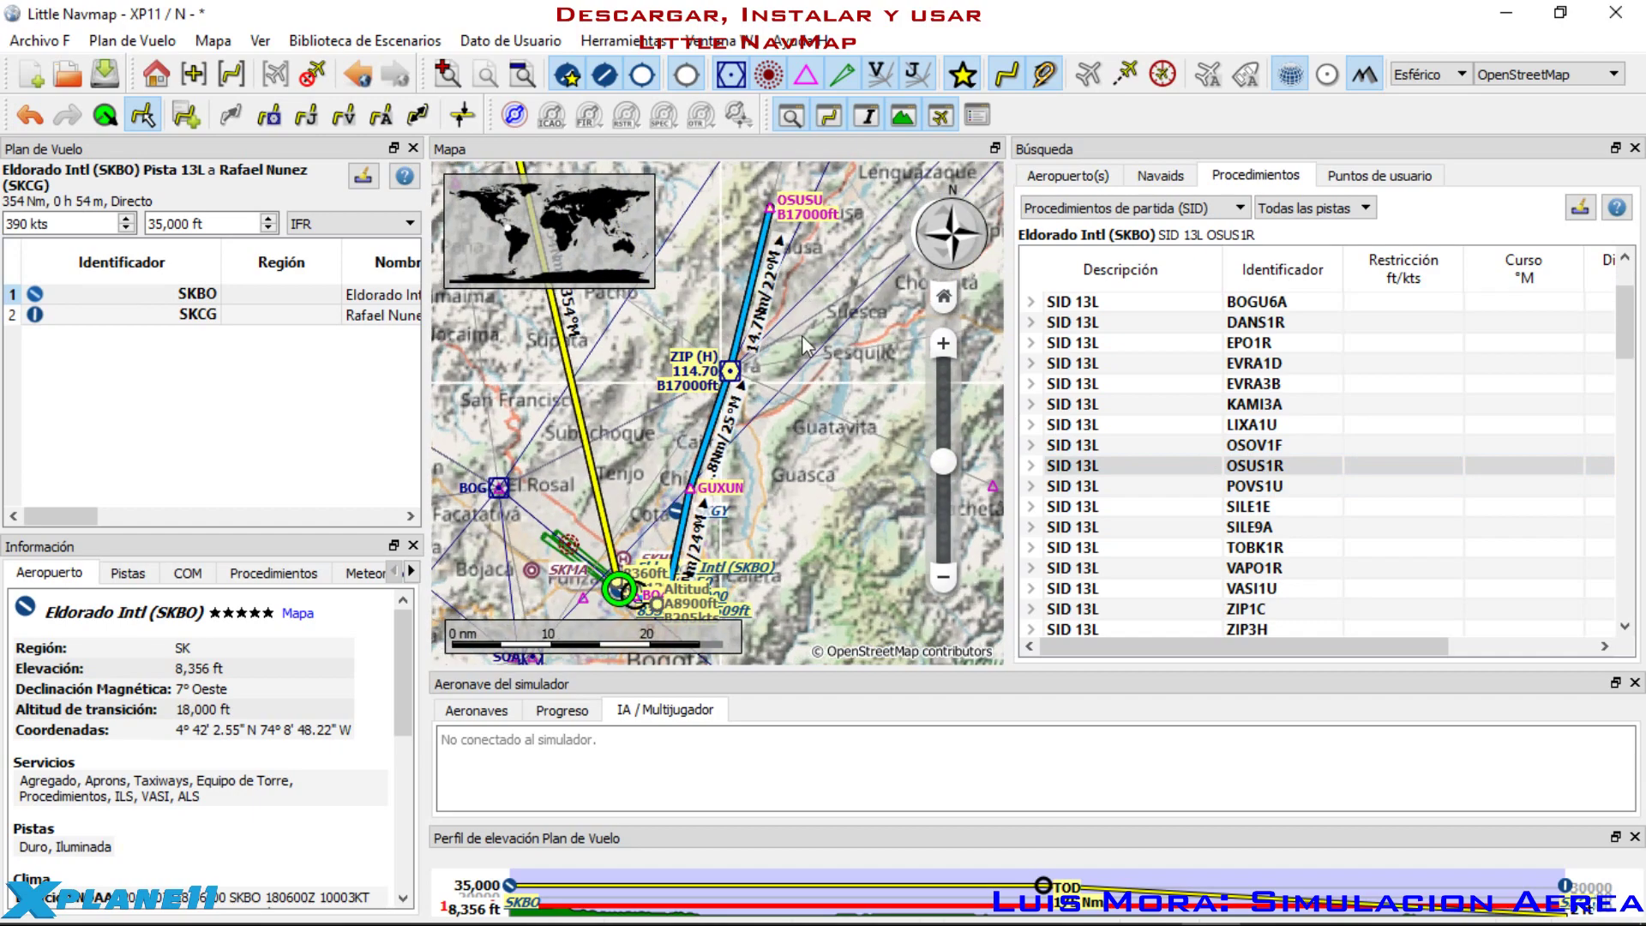
pyautogui.scroll(5, 782, 509)
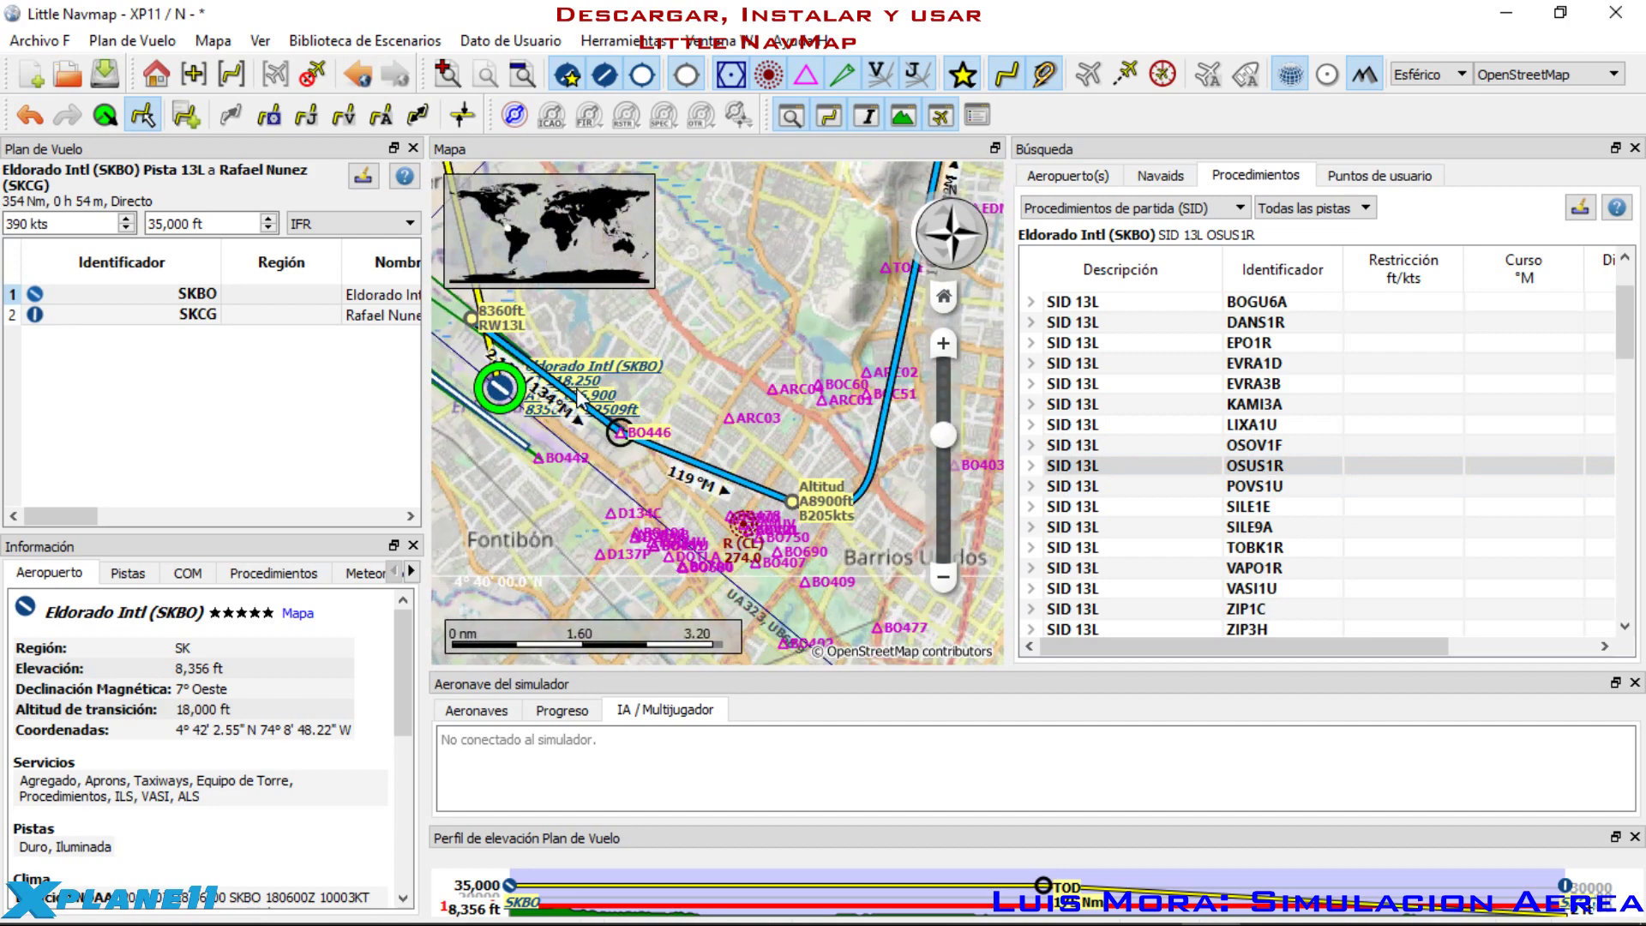
pyautogui.scroll(-3, 583, 399)
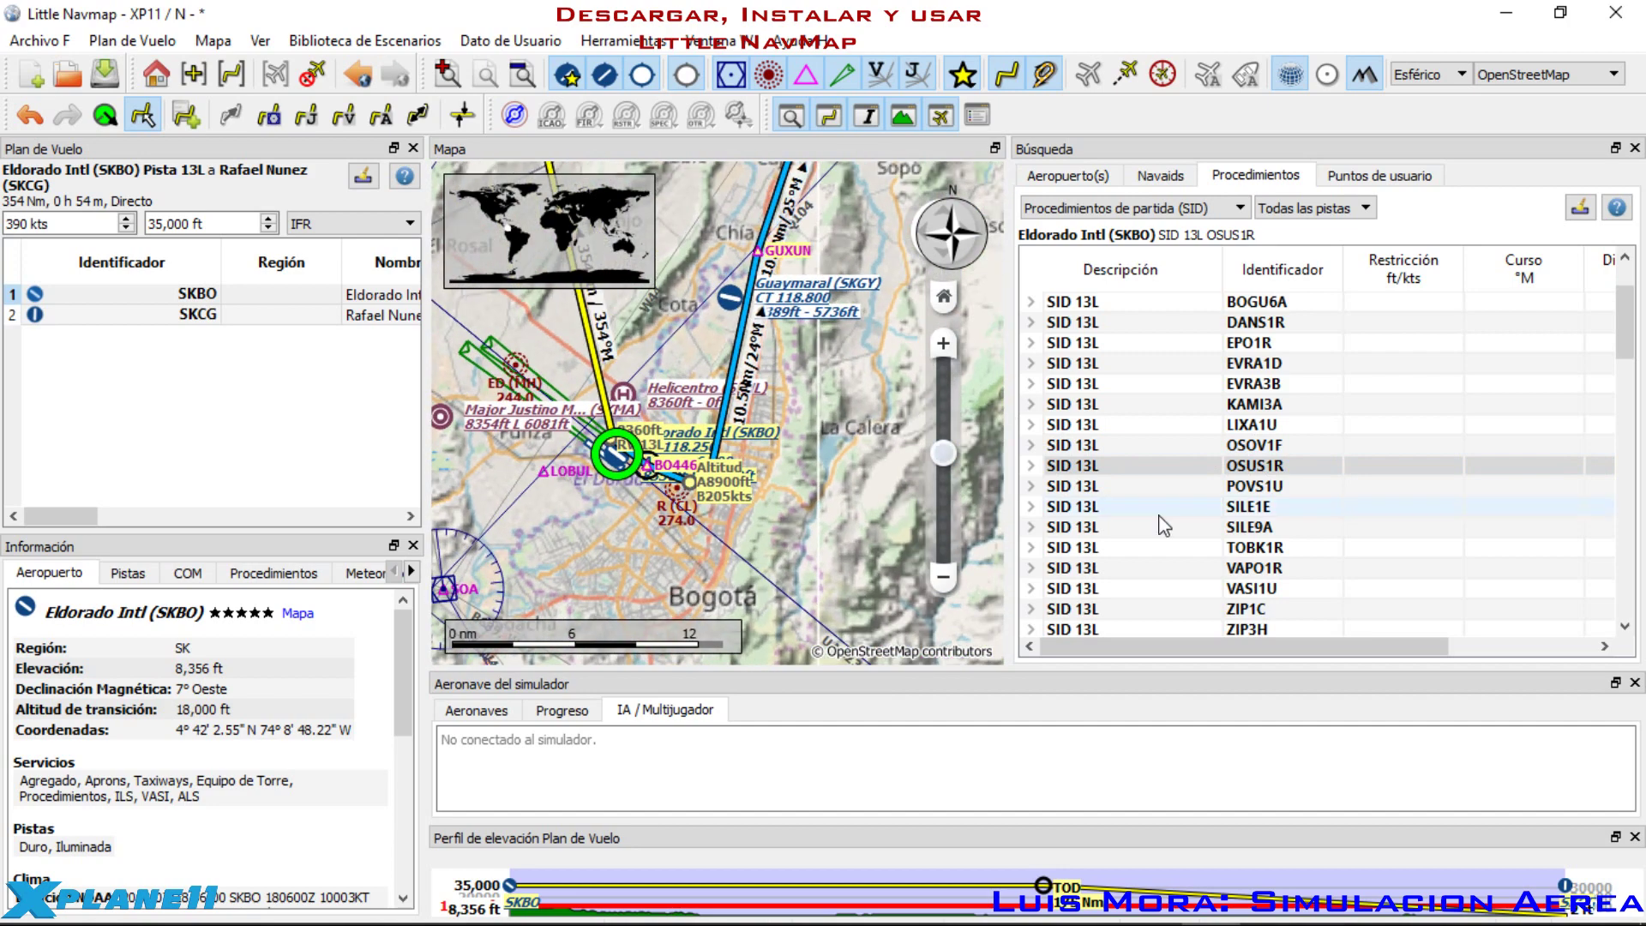
pyautogui.scroll(-1, 1163, 524)
pyautogui.scroll(-4, 801, 413)
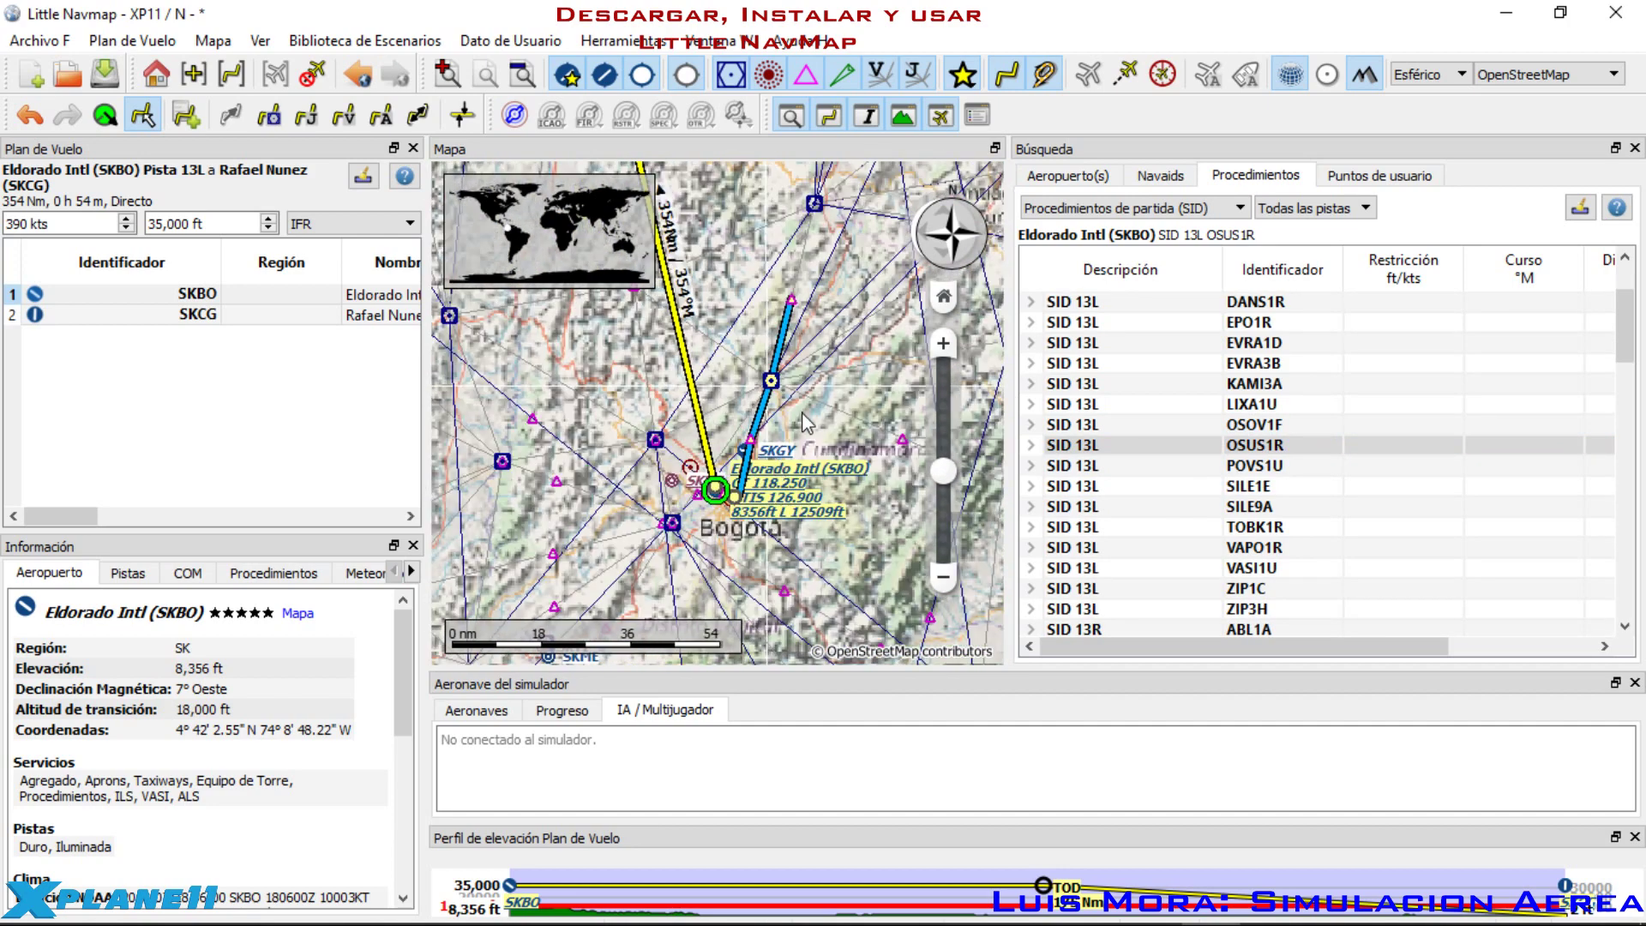
# Step: Preview the runway 13L departures POVS1U, SILE1E, SILE9A, TOBK1R, VAPO1R, VASI1U and ZIP1C on the map
pyautogui.click(1252, 469)
pyautogui.click(1252, 487)
pyautogui.click(1244, 508)
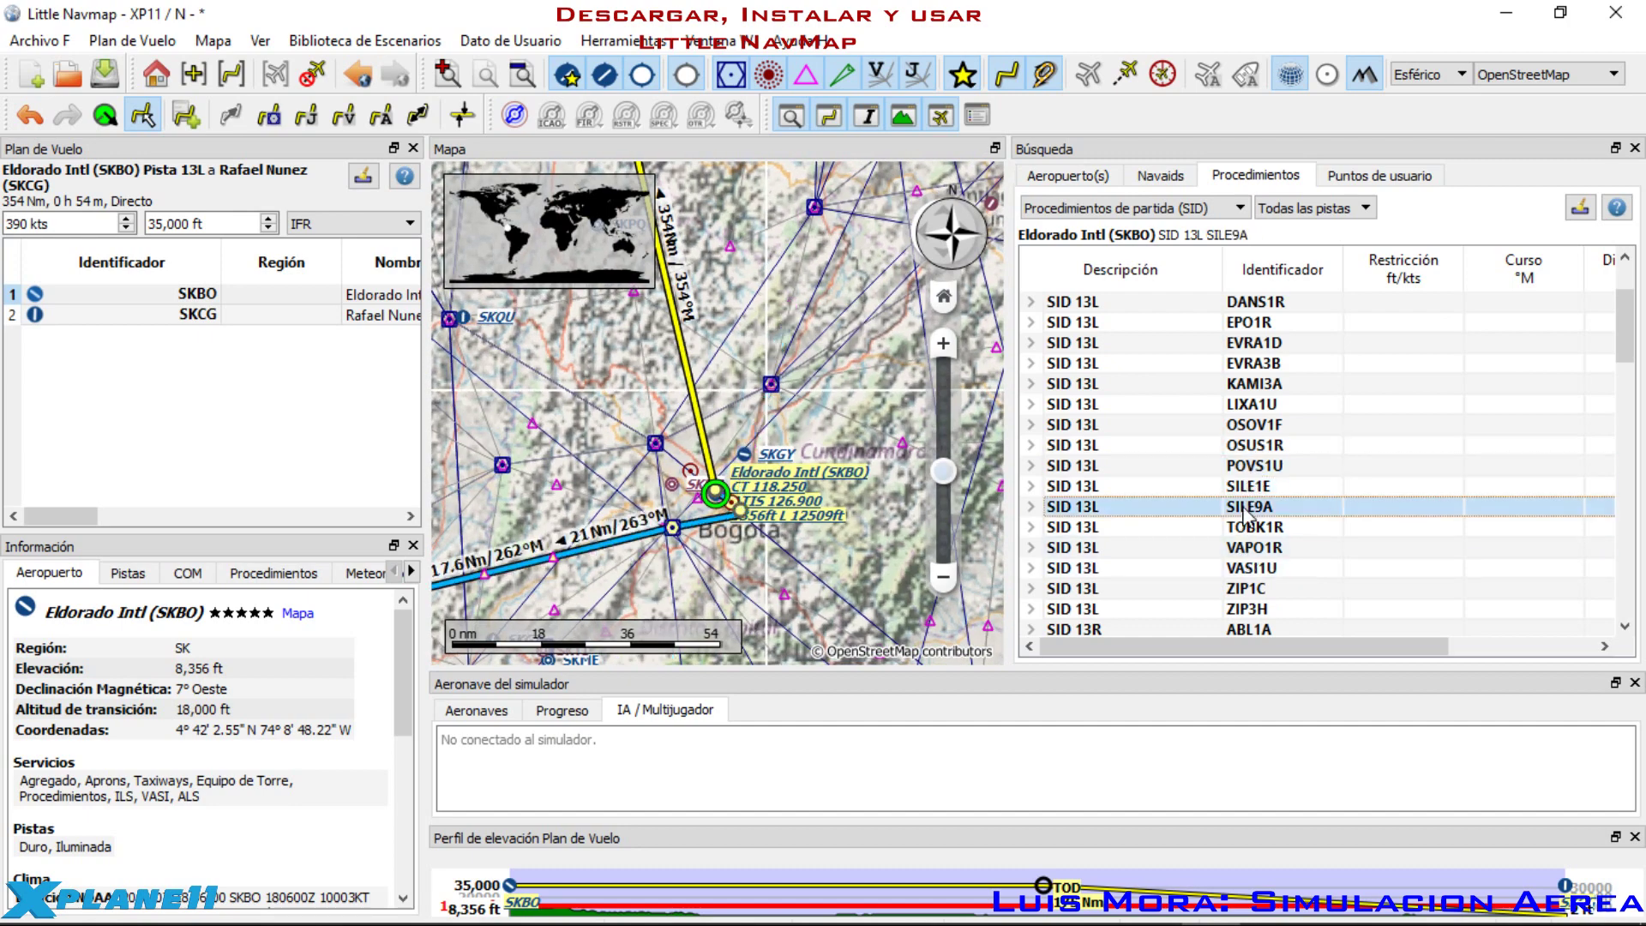
pyautogui.click(1312, 532)
pyautogui.click(1354, 549)
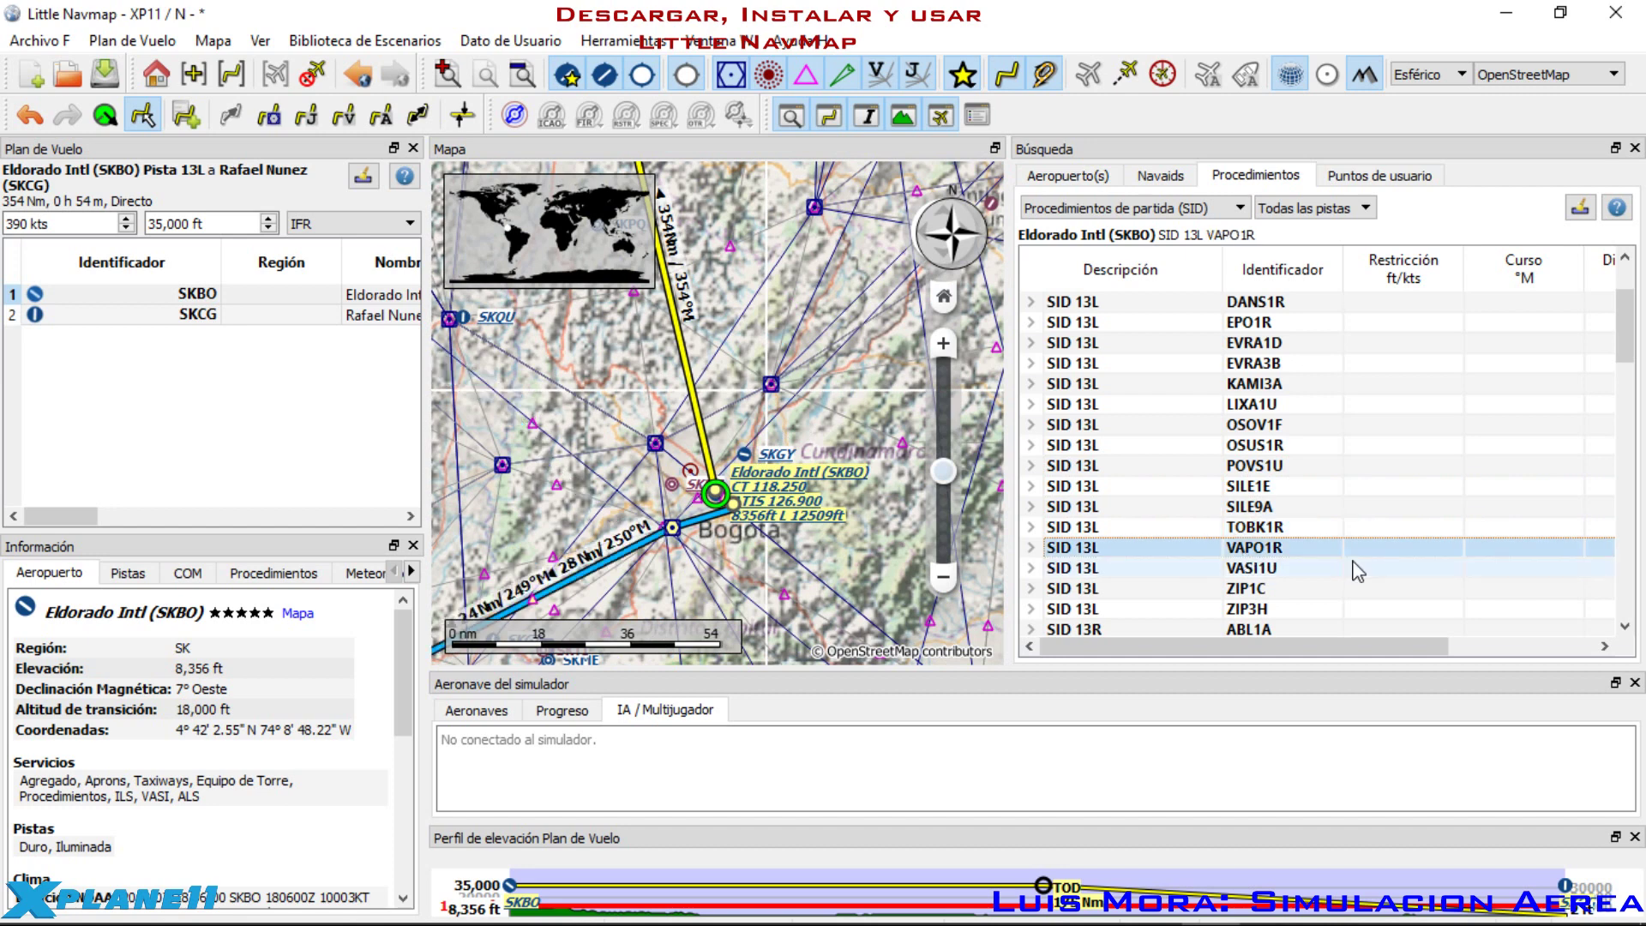
pyautogui.click(1250, 570)
pyautogui.scroll(-1, 1248, 561)
pyautogui.click(1249, 549)
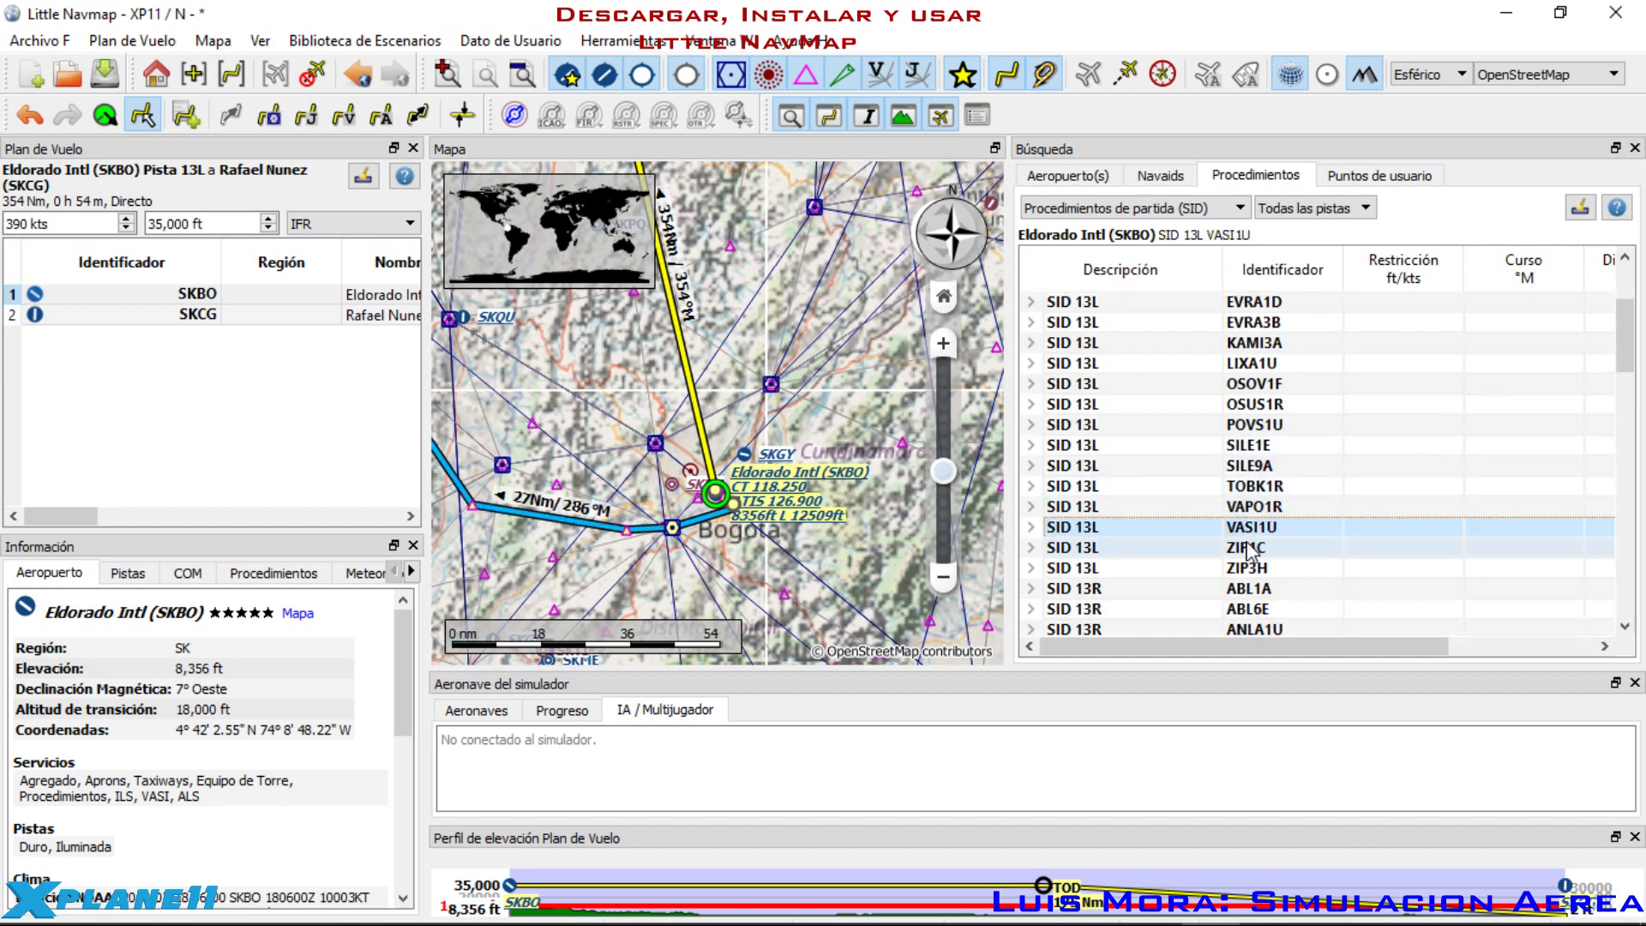
# Step: Select the runway 13L departure ZIP3H and bring its route into close view on the map
pyautogui.click(1241, 570)
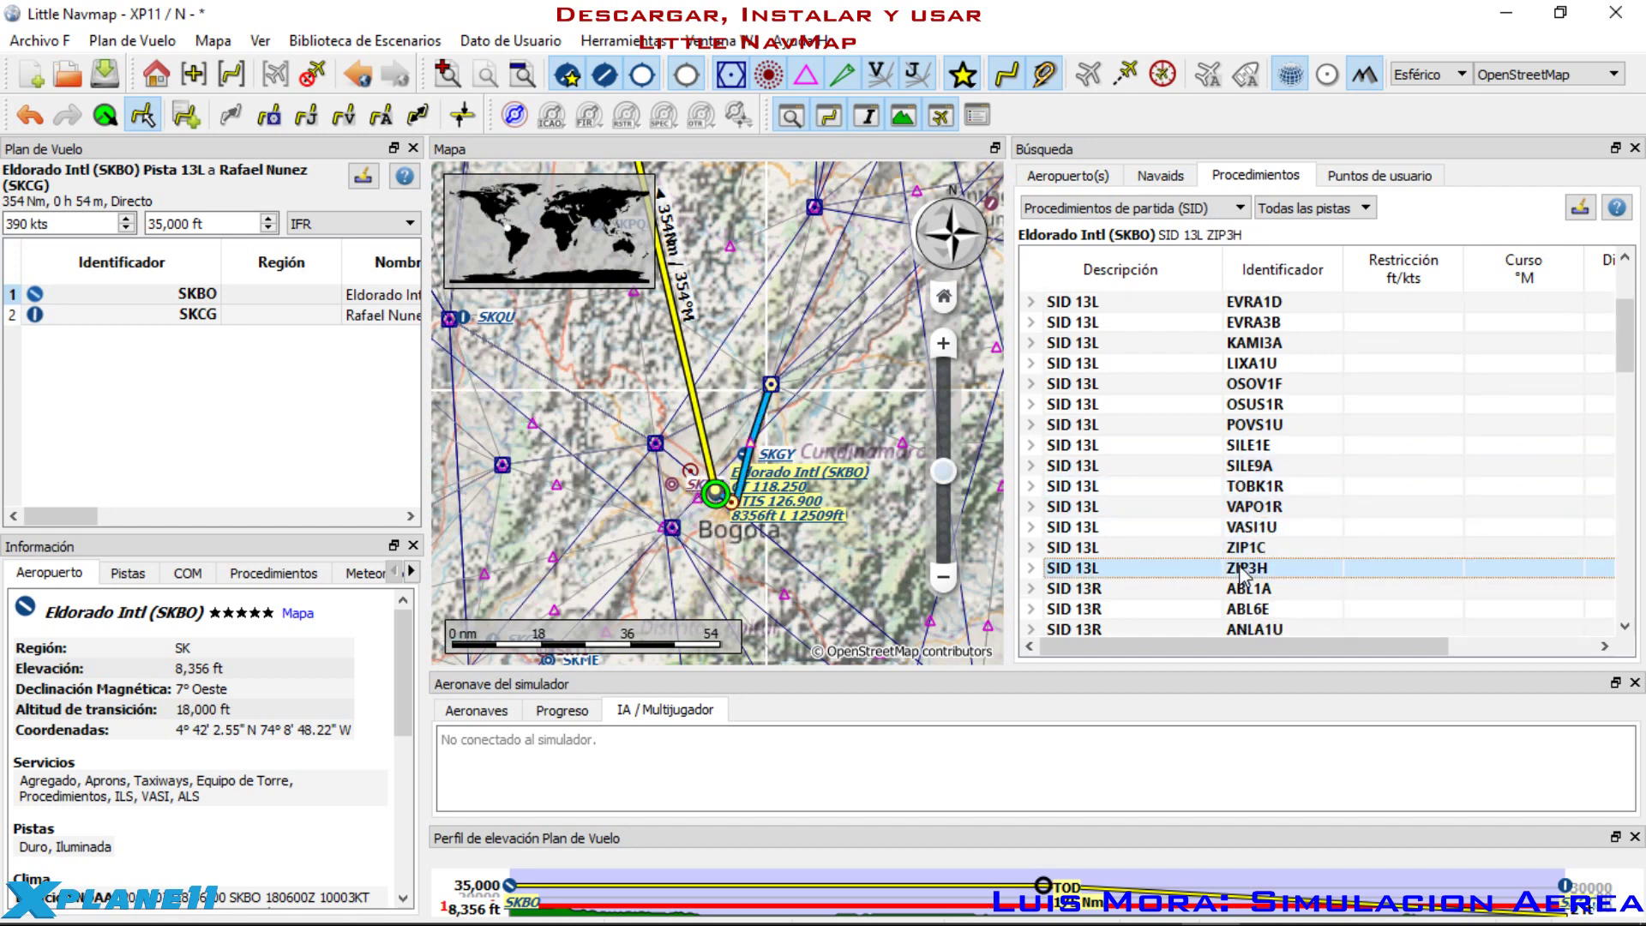
pyautogui.scroll(-2, 1222, 531)
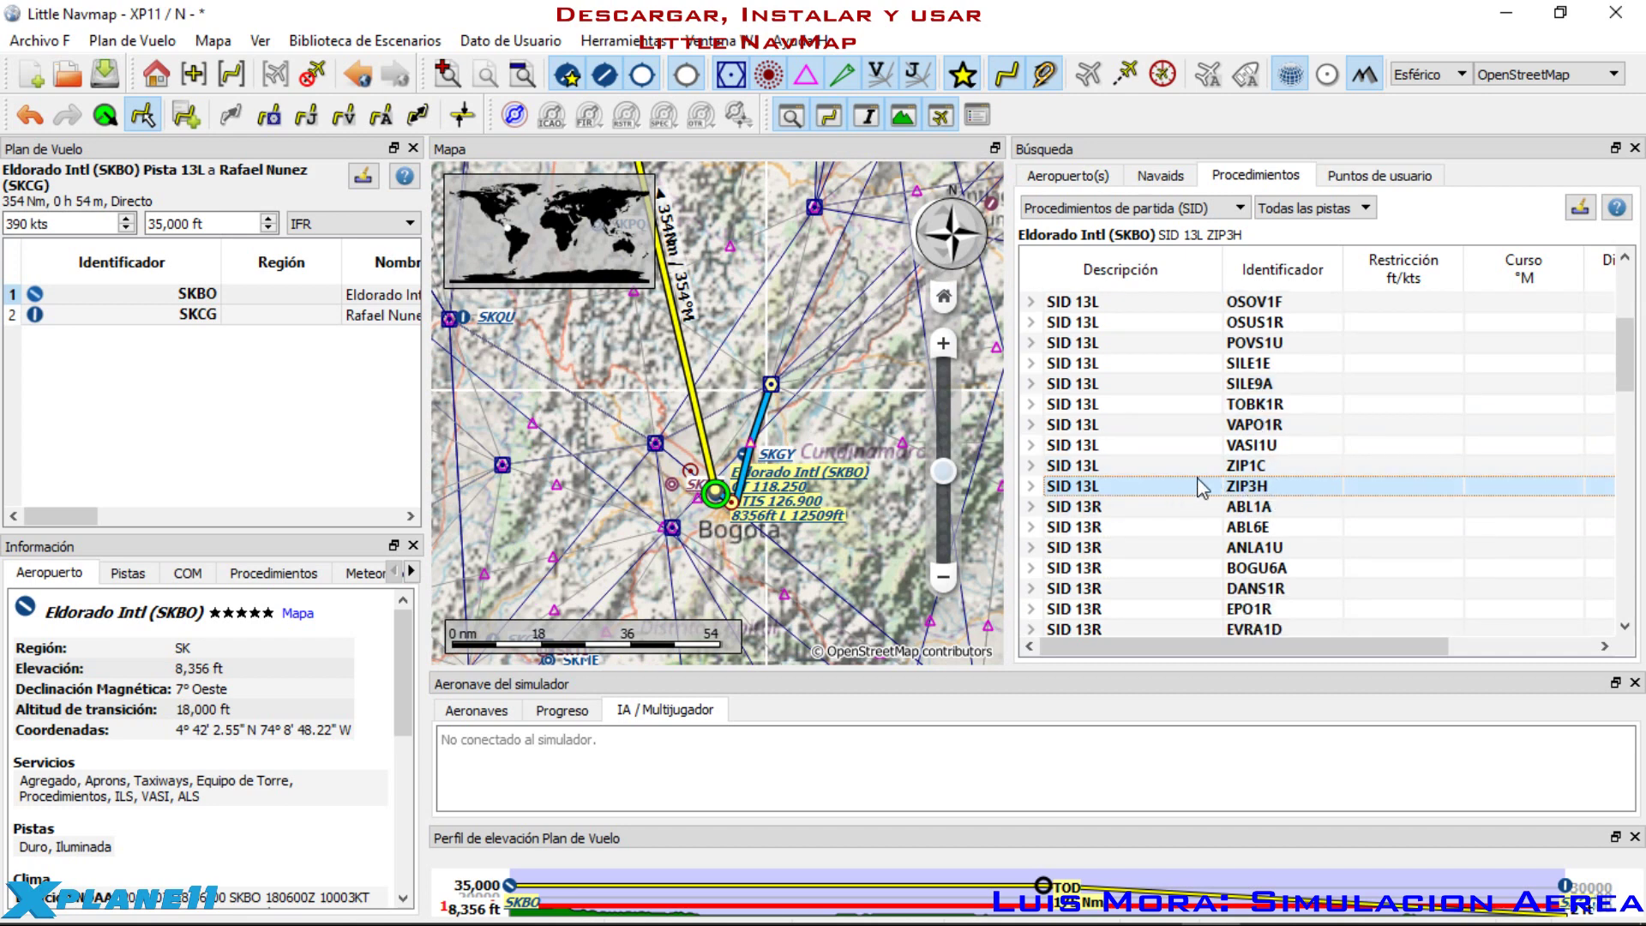
pyautogui.doubleClick(1200, 486)
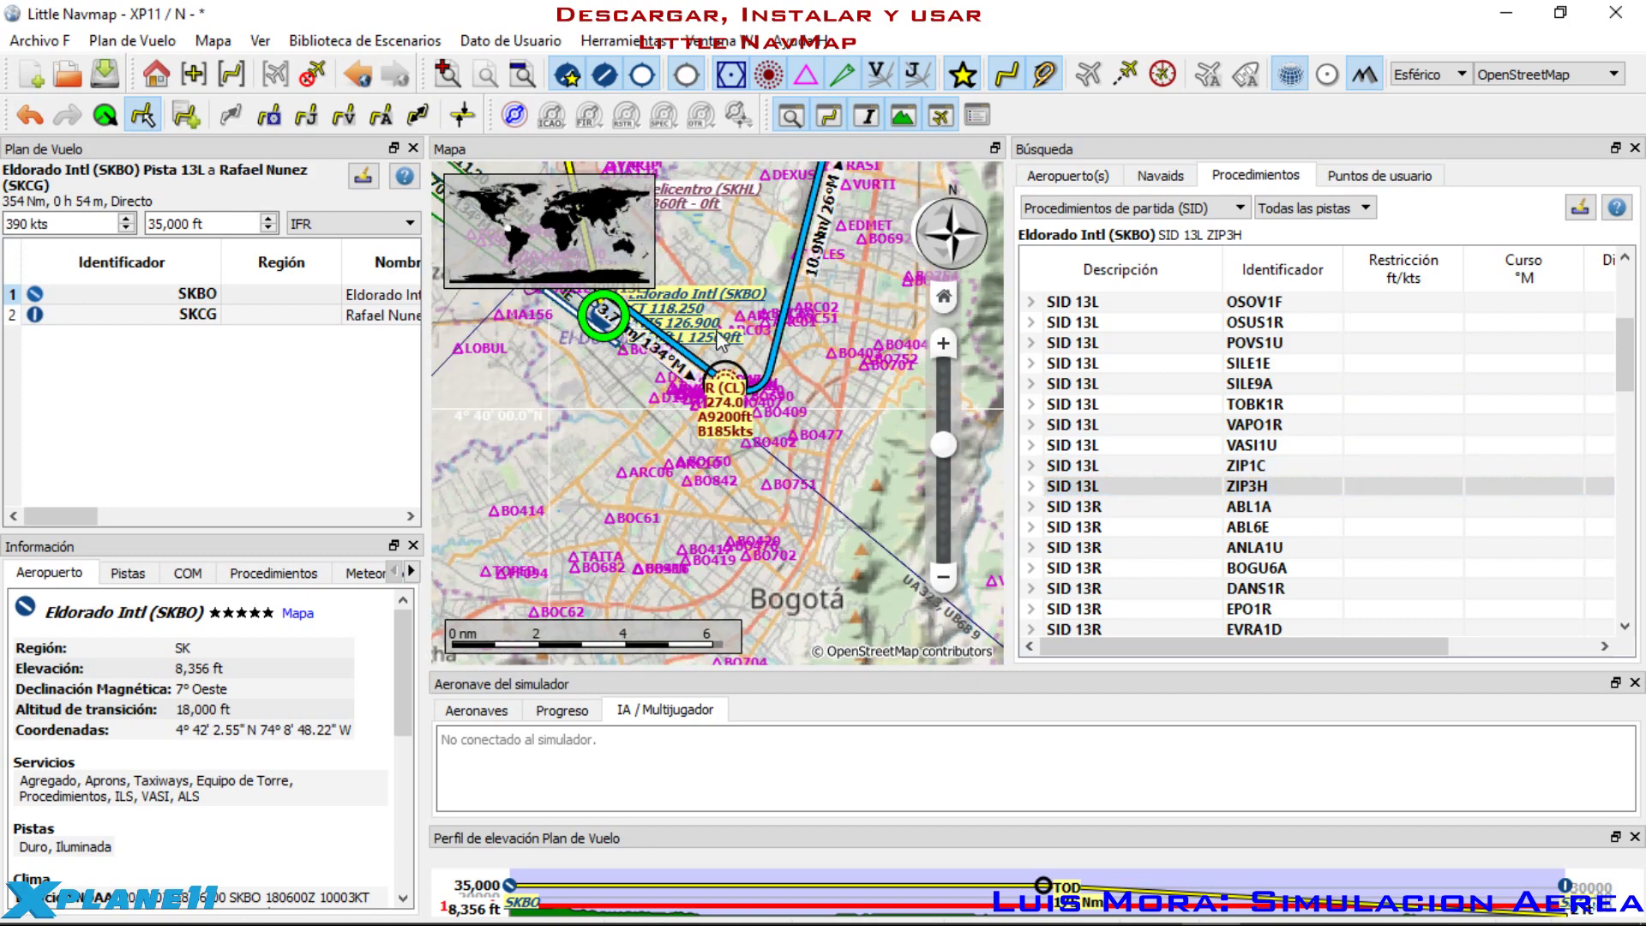
# Step: Preview the runway 13L departures OSOV1F and OSUS1R on the map and compare their routes with ZIP3H
pyautogui.scroll(-5, 725, 318)
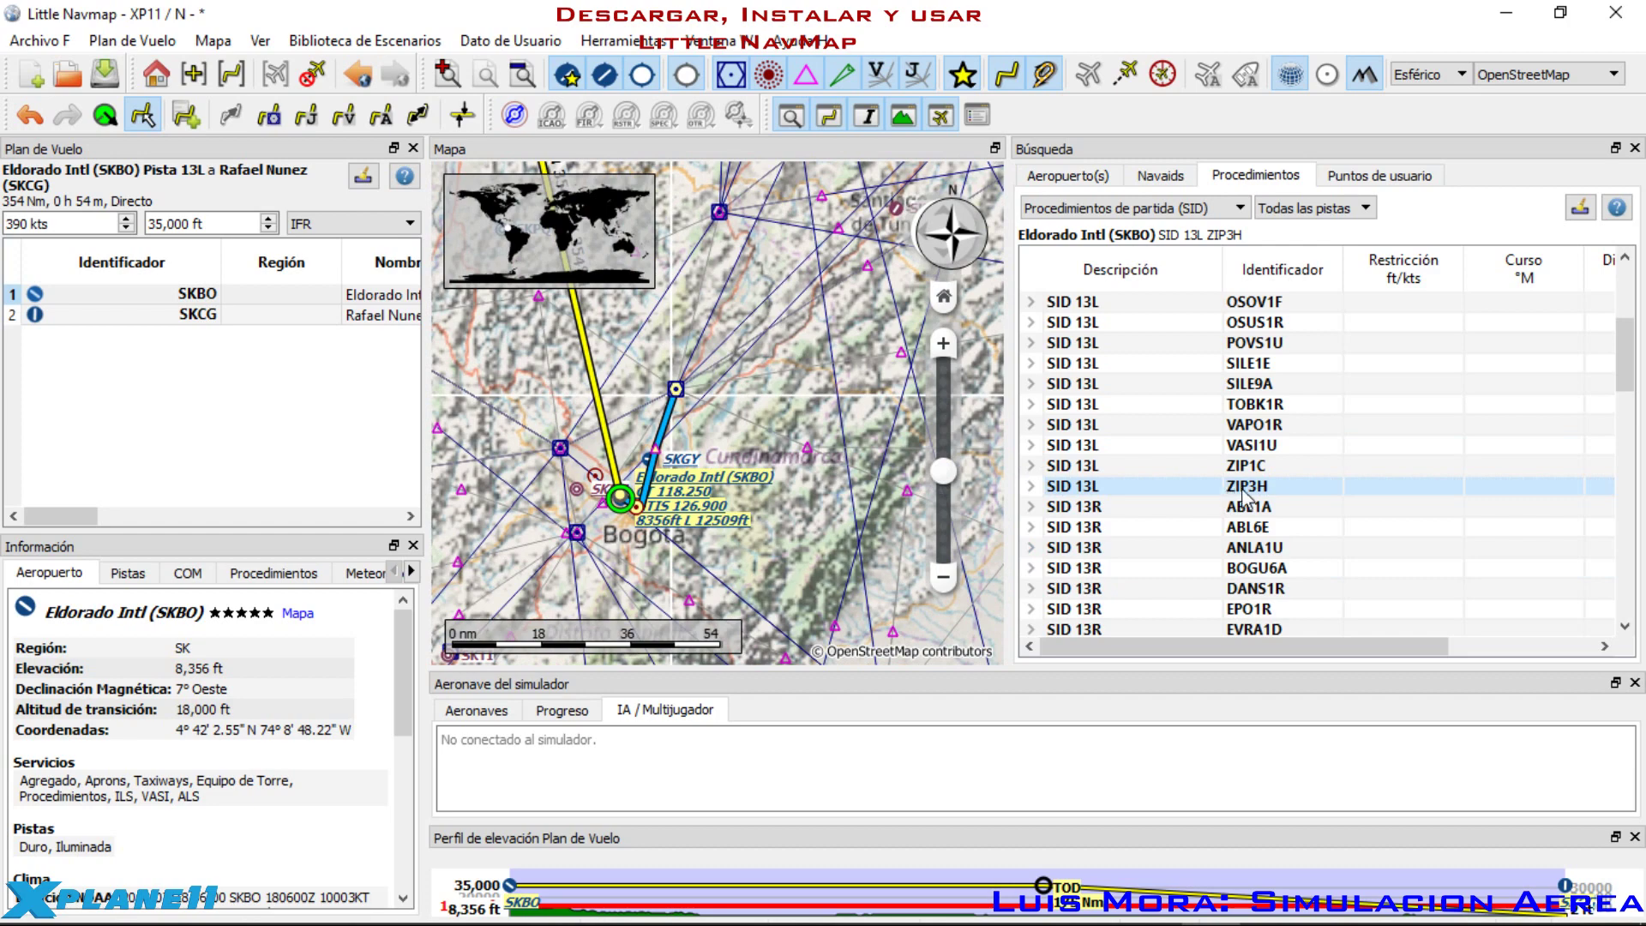
pyautogui.moveTo(733, 438); pyautogui.dragTo(751, 568)
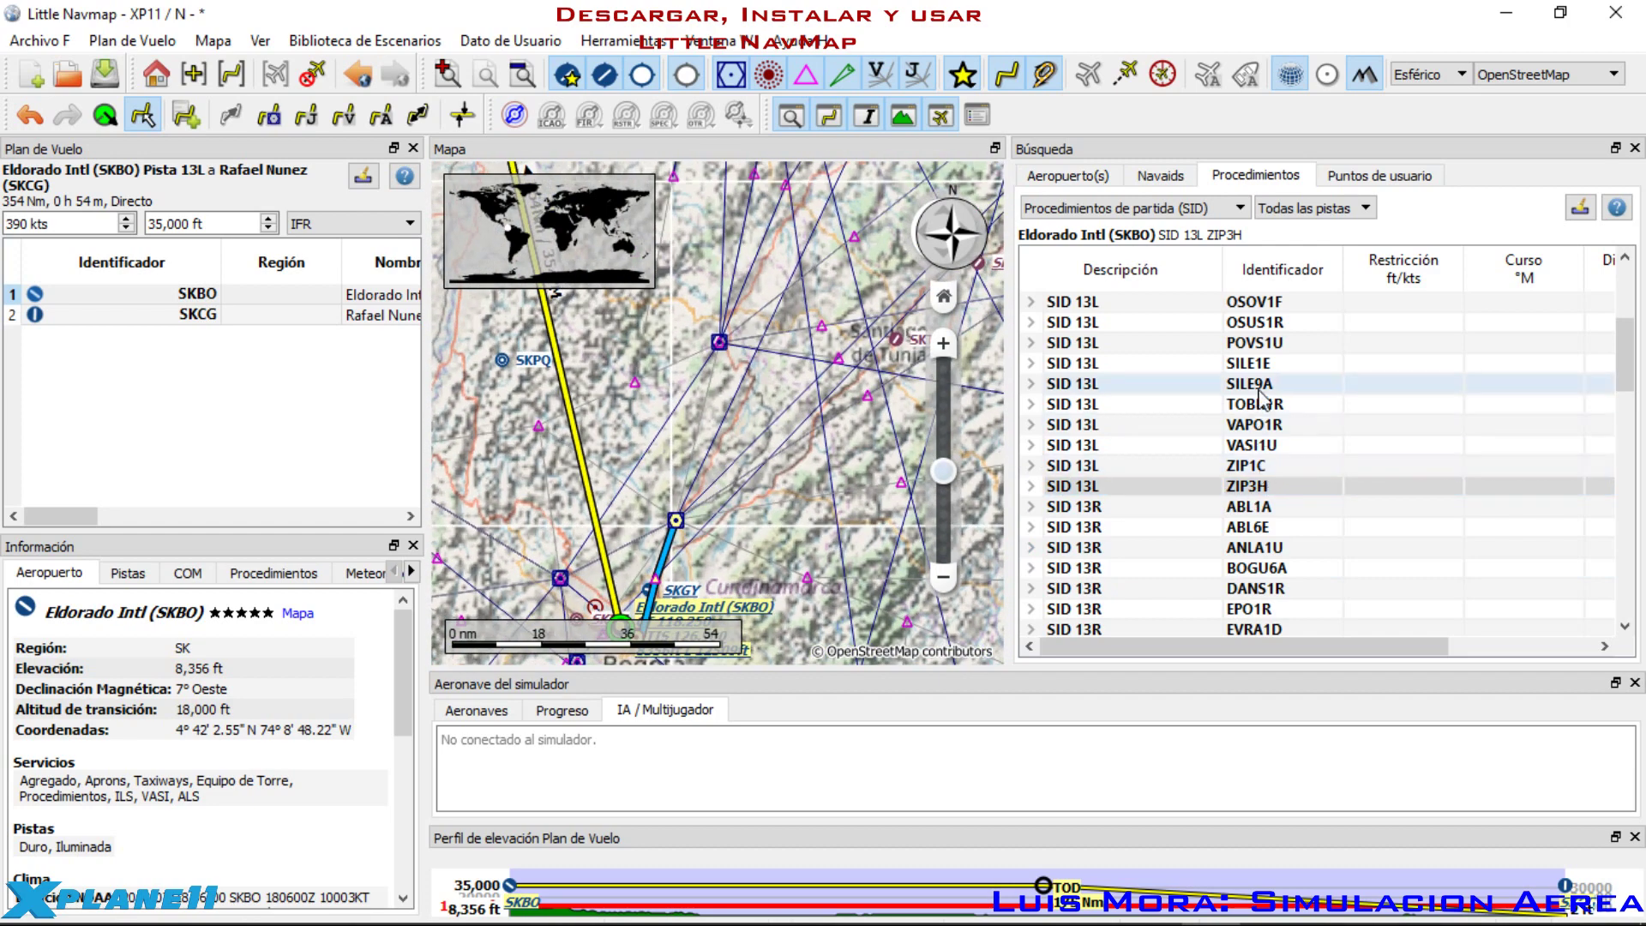
pyautogui.scroll(1, 1258, 394)
pyautogui.click(1253, 367)
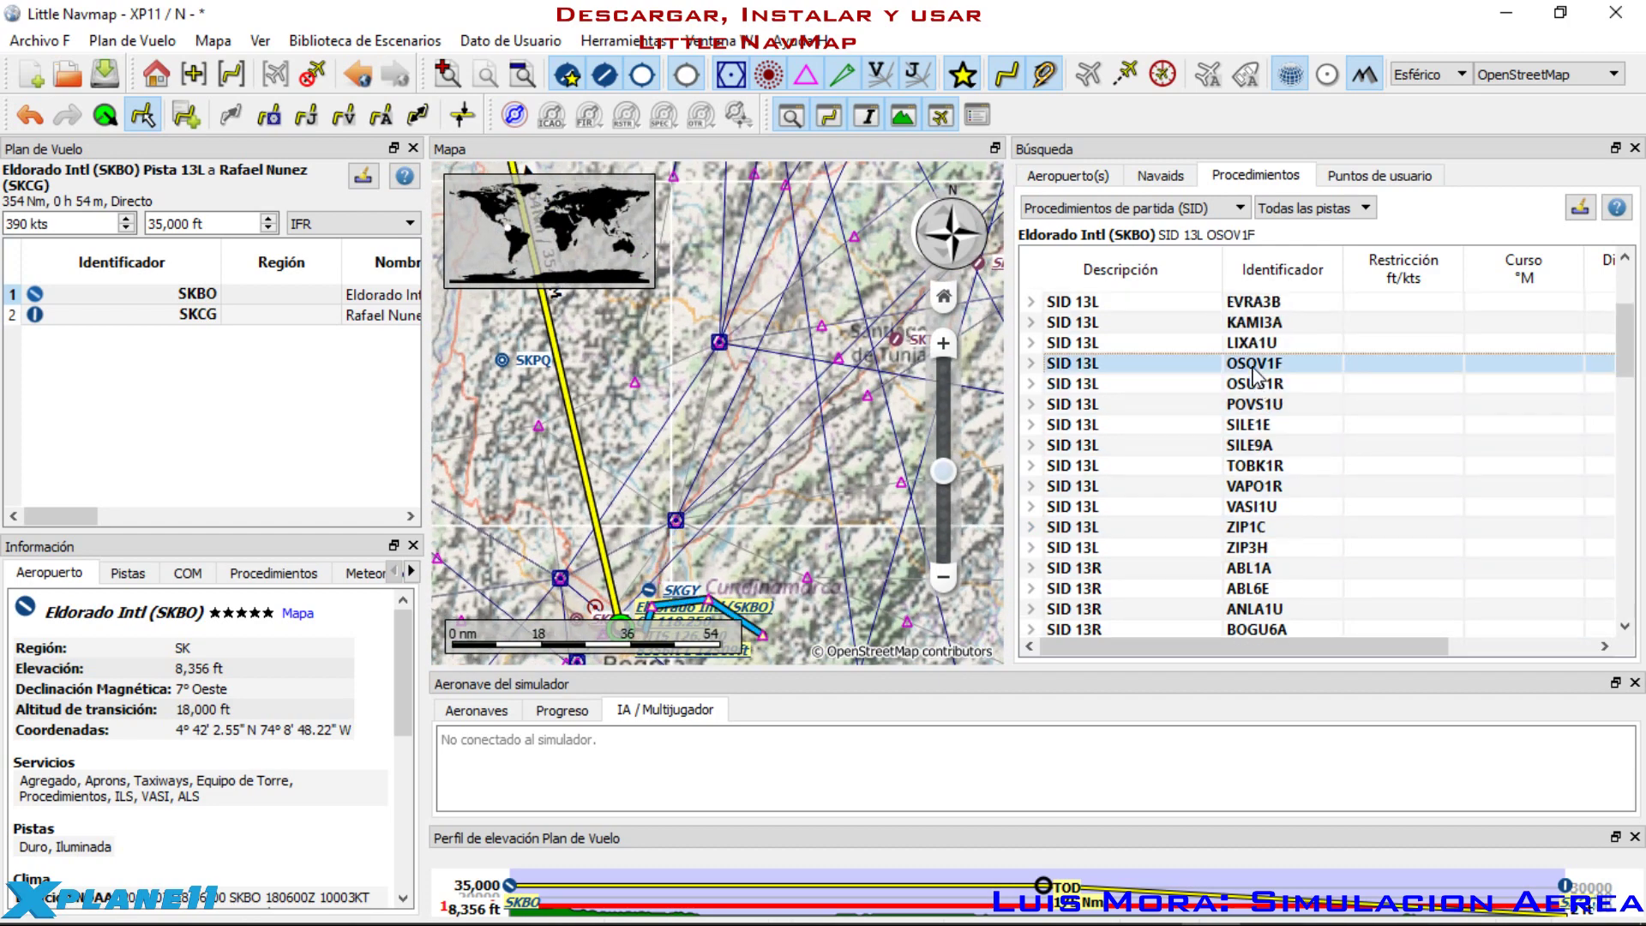
pyautogui.click(1254, 382)
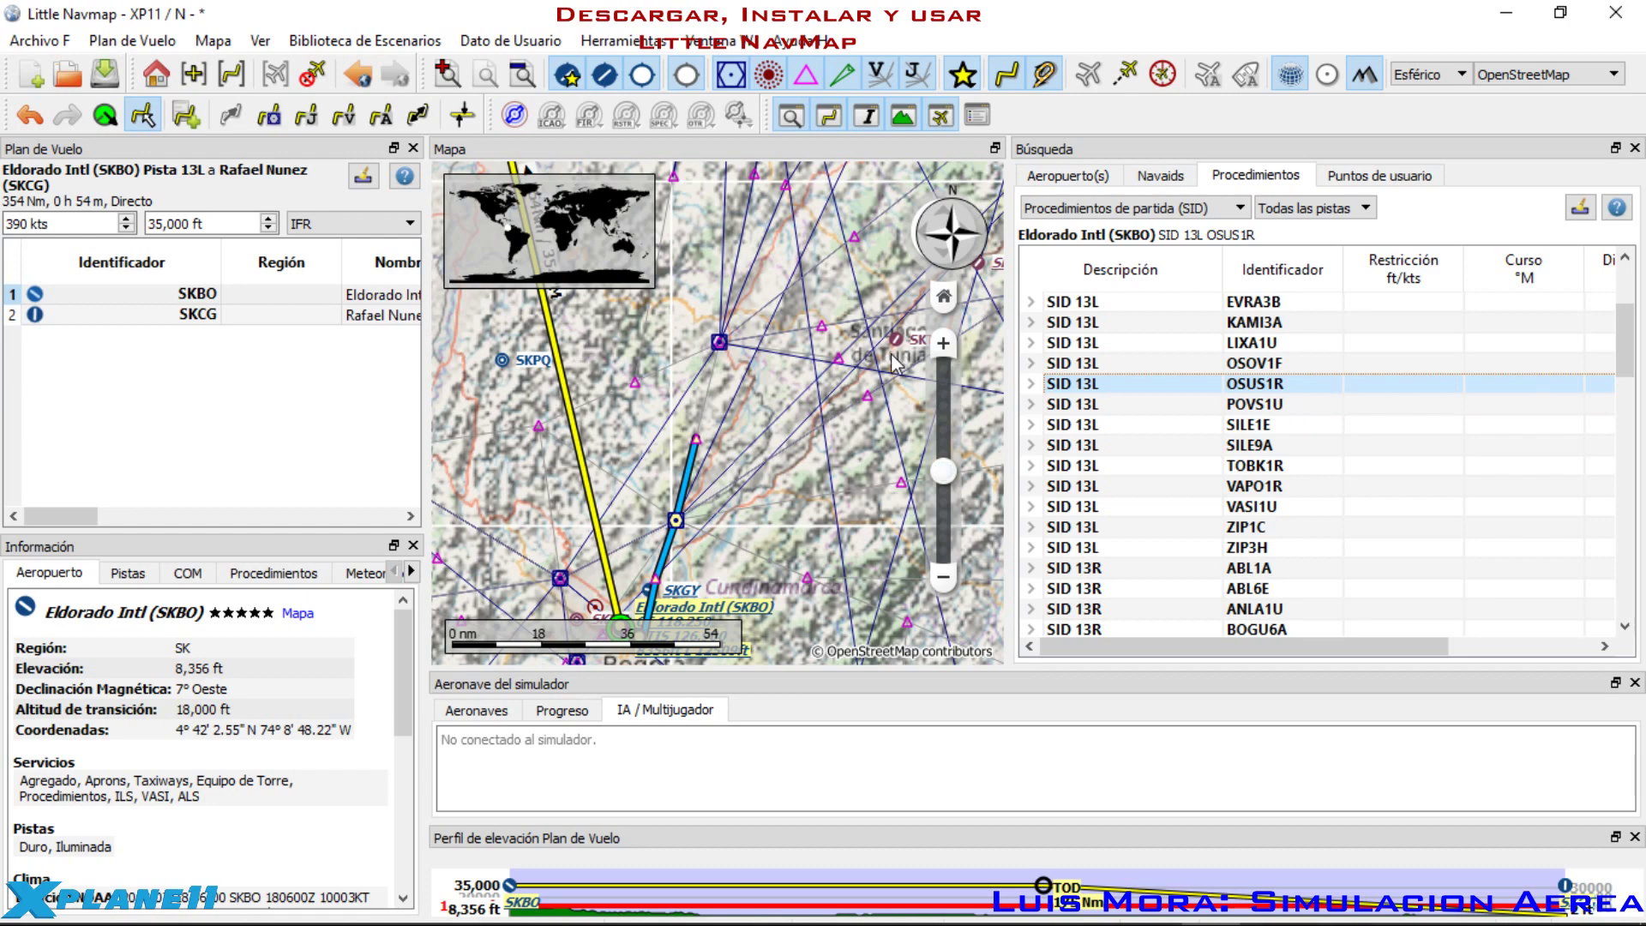
pyautogui.scroll(-3, 873, 357)
pyautogui.scroll(3, 753, 426)
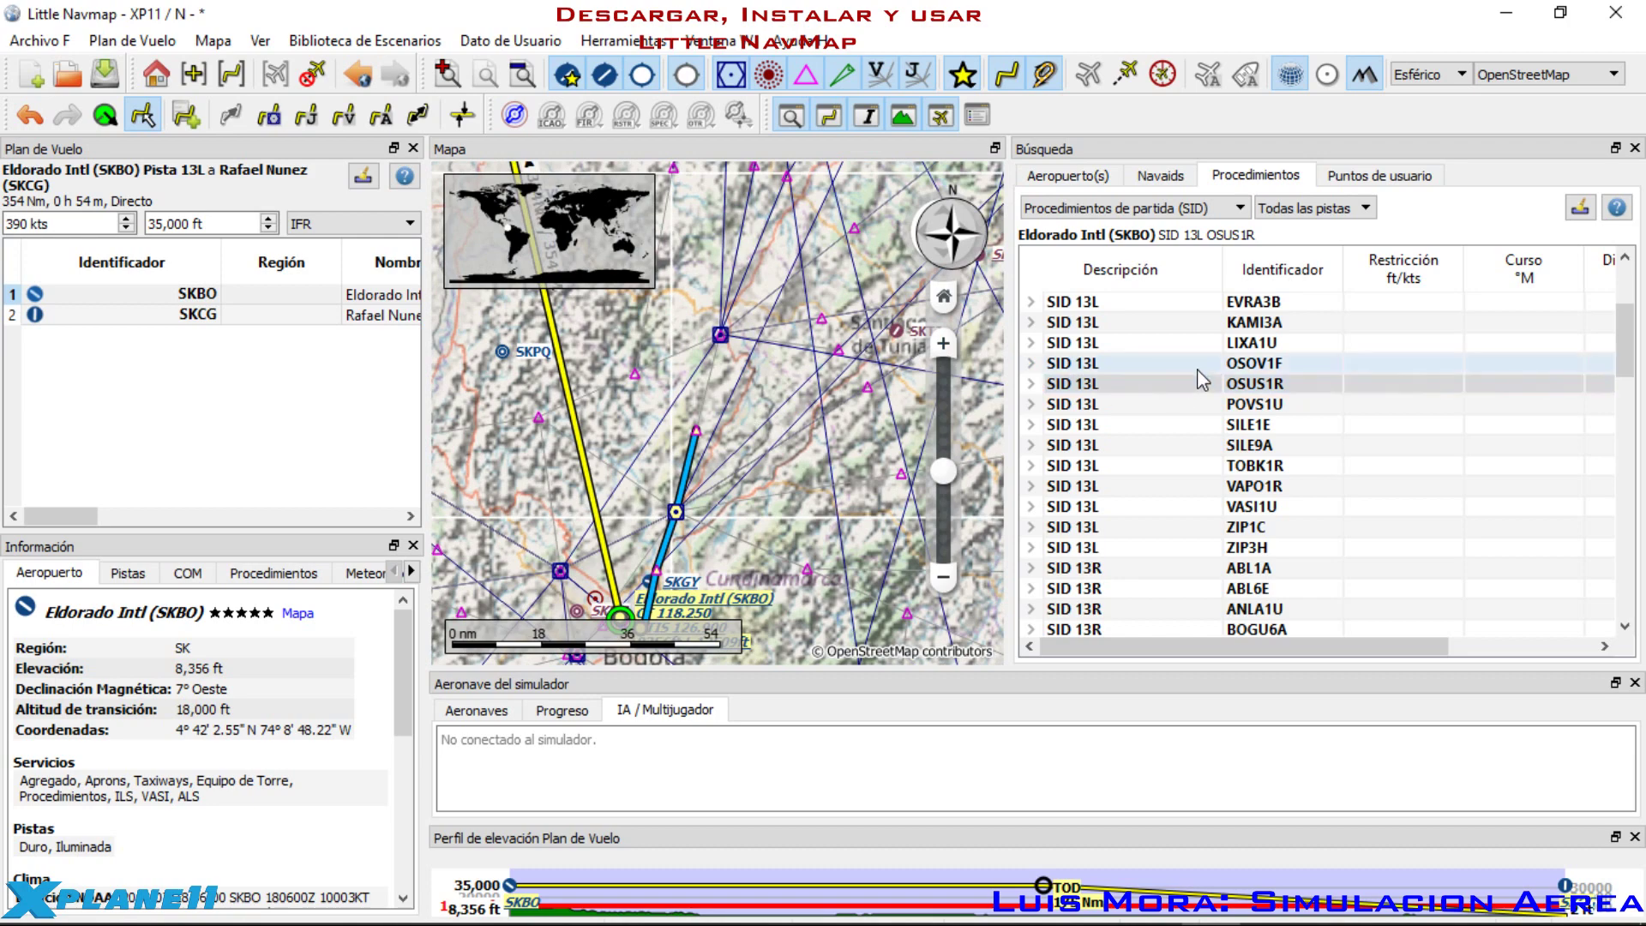
pyautogui.scroll(-3, 785, 410)
pyautogui.scroll(3, 780, 411)
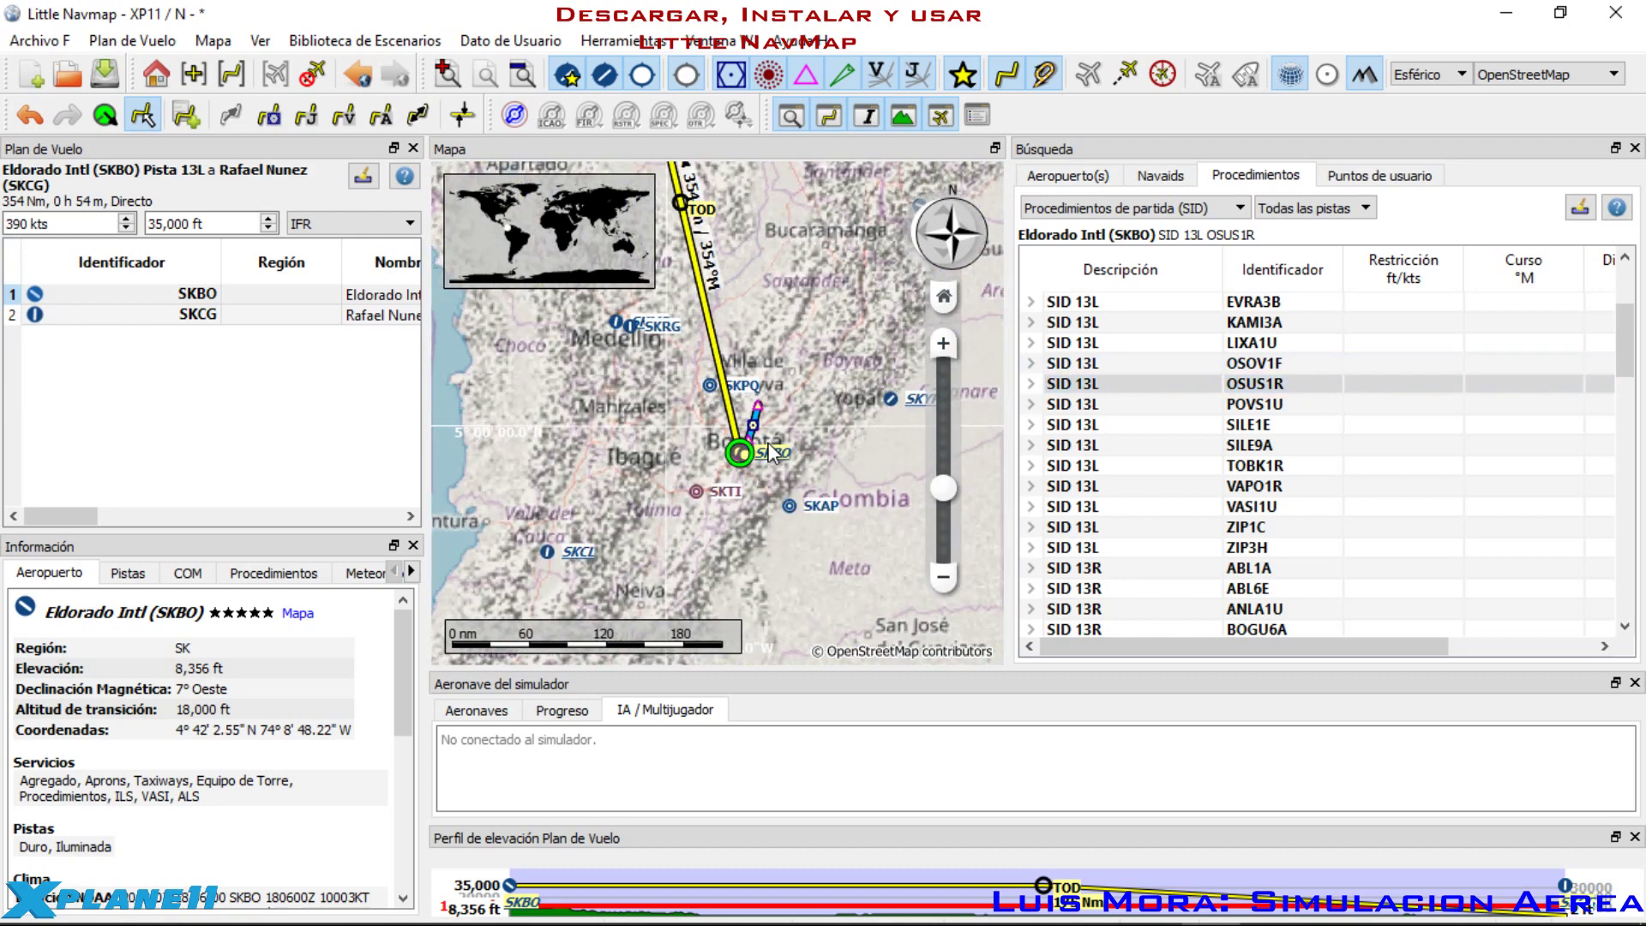
# Step: Compare departures ZIP3H and OSUS1R, and use SKBO with SID 13L OSUS1R as the flight plan's departure
pyautogui.click(1245, 547)
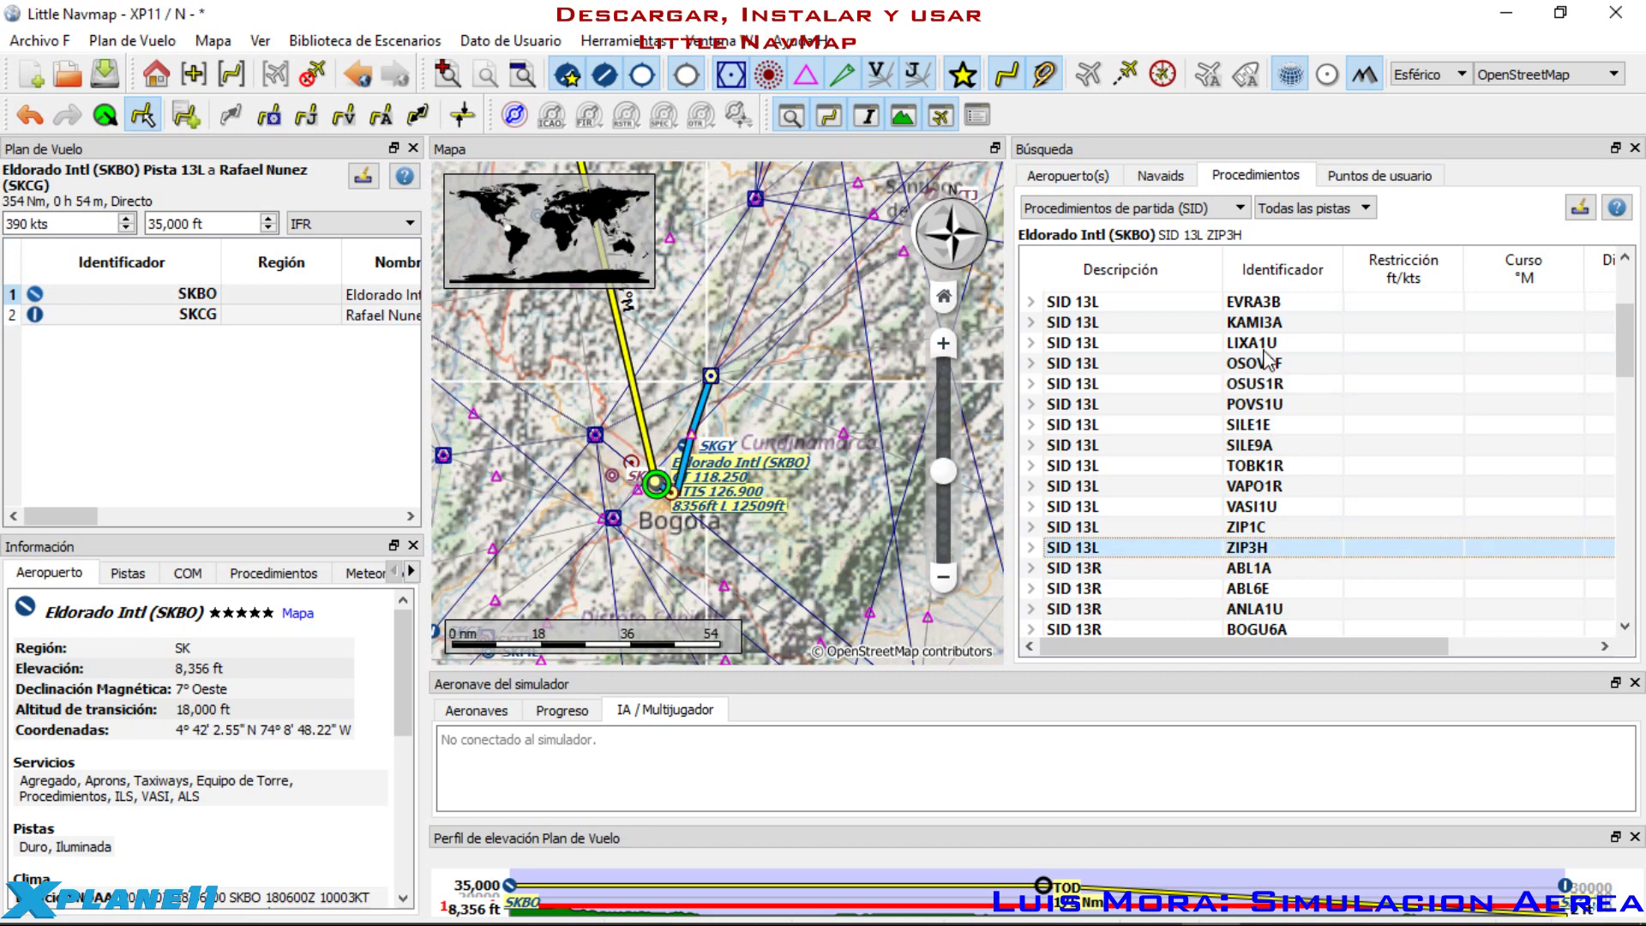
pyautogui.click(1258, 390)
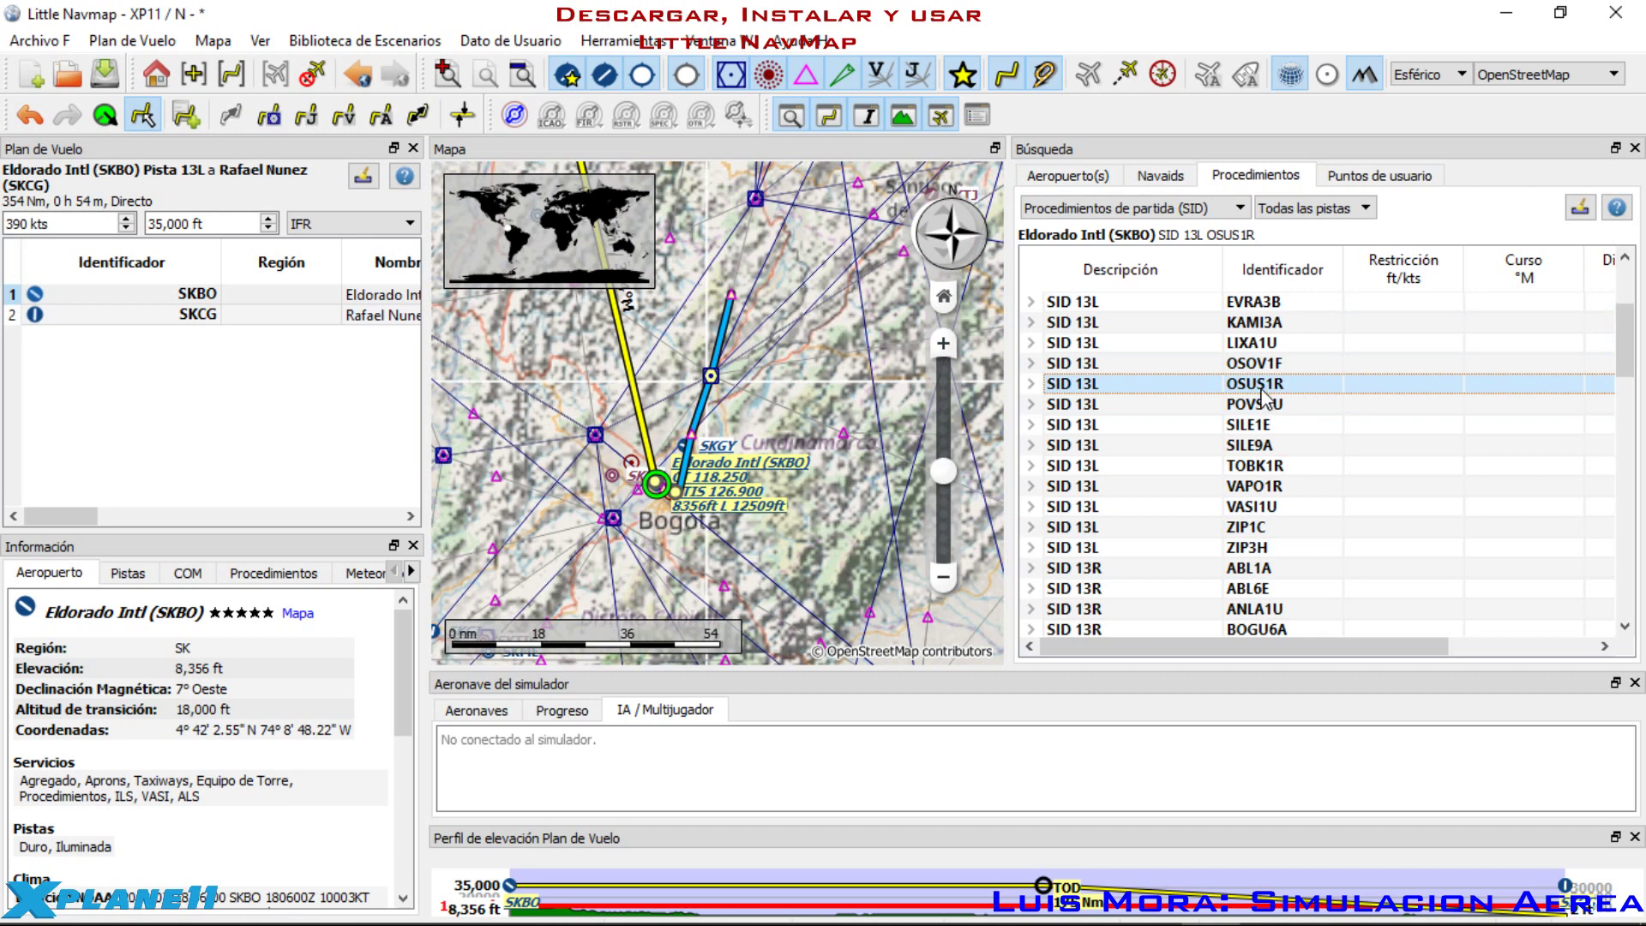
pyautogui.rightClick(1261, 394)
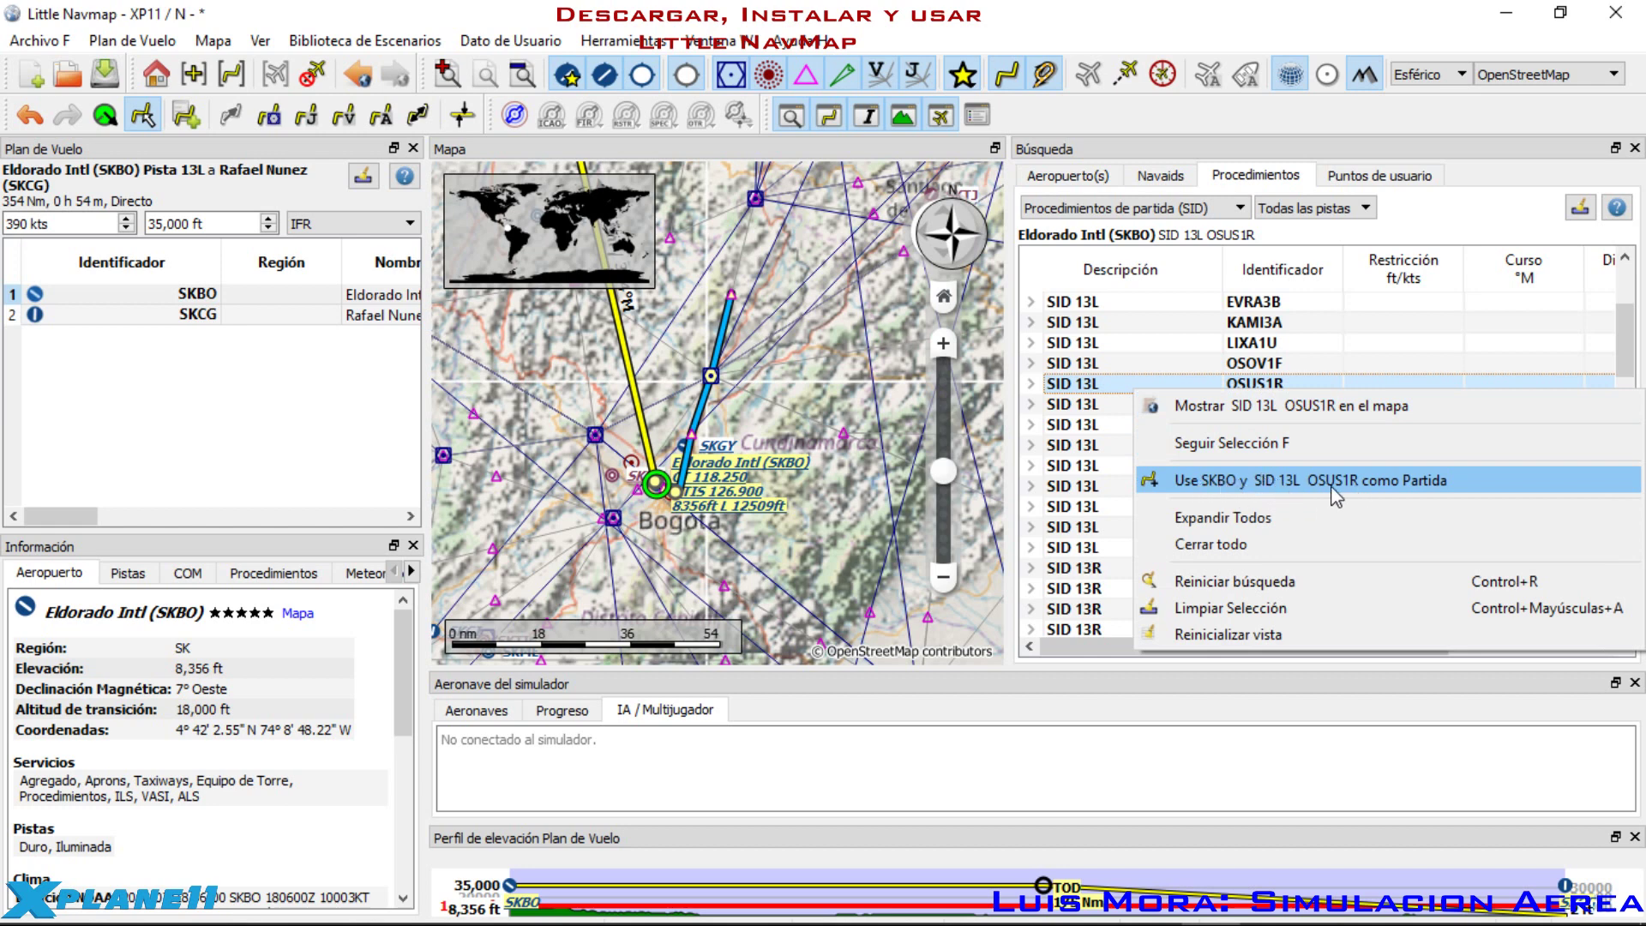
pyautogui.click(1404, 490)
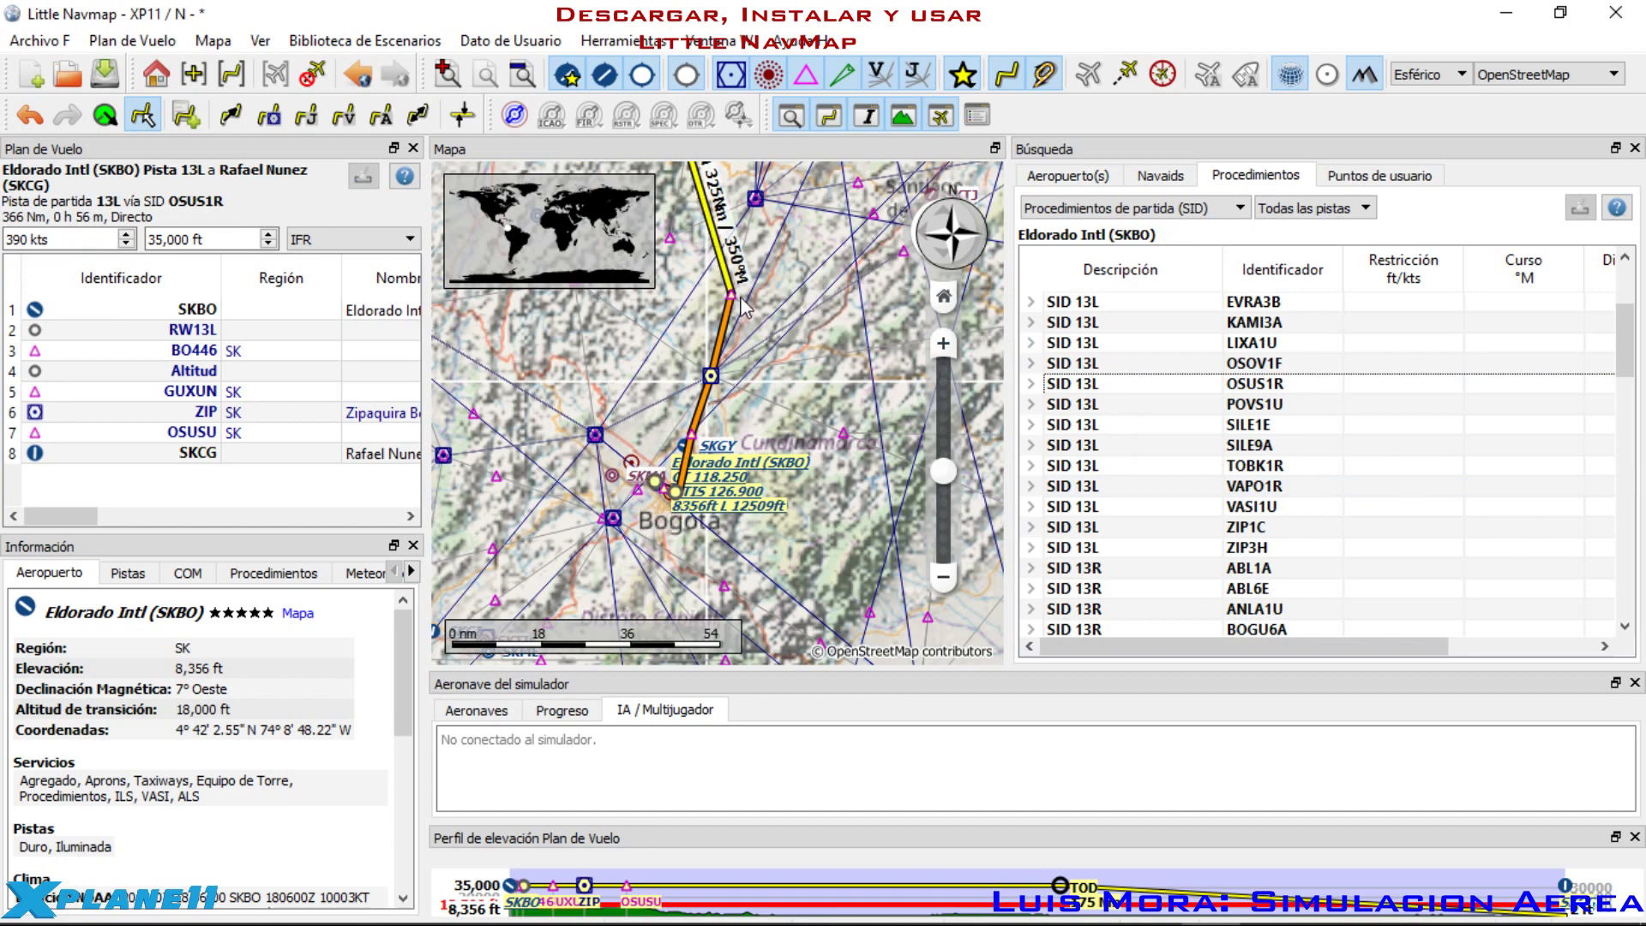
# Step: Add the Buvis VORDME (BUV), located north of OSUSU, to the flight plan
pyautogui.scroll(-5, 742, 307)
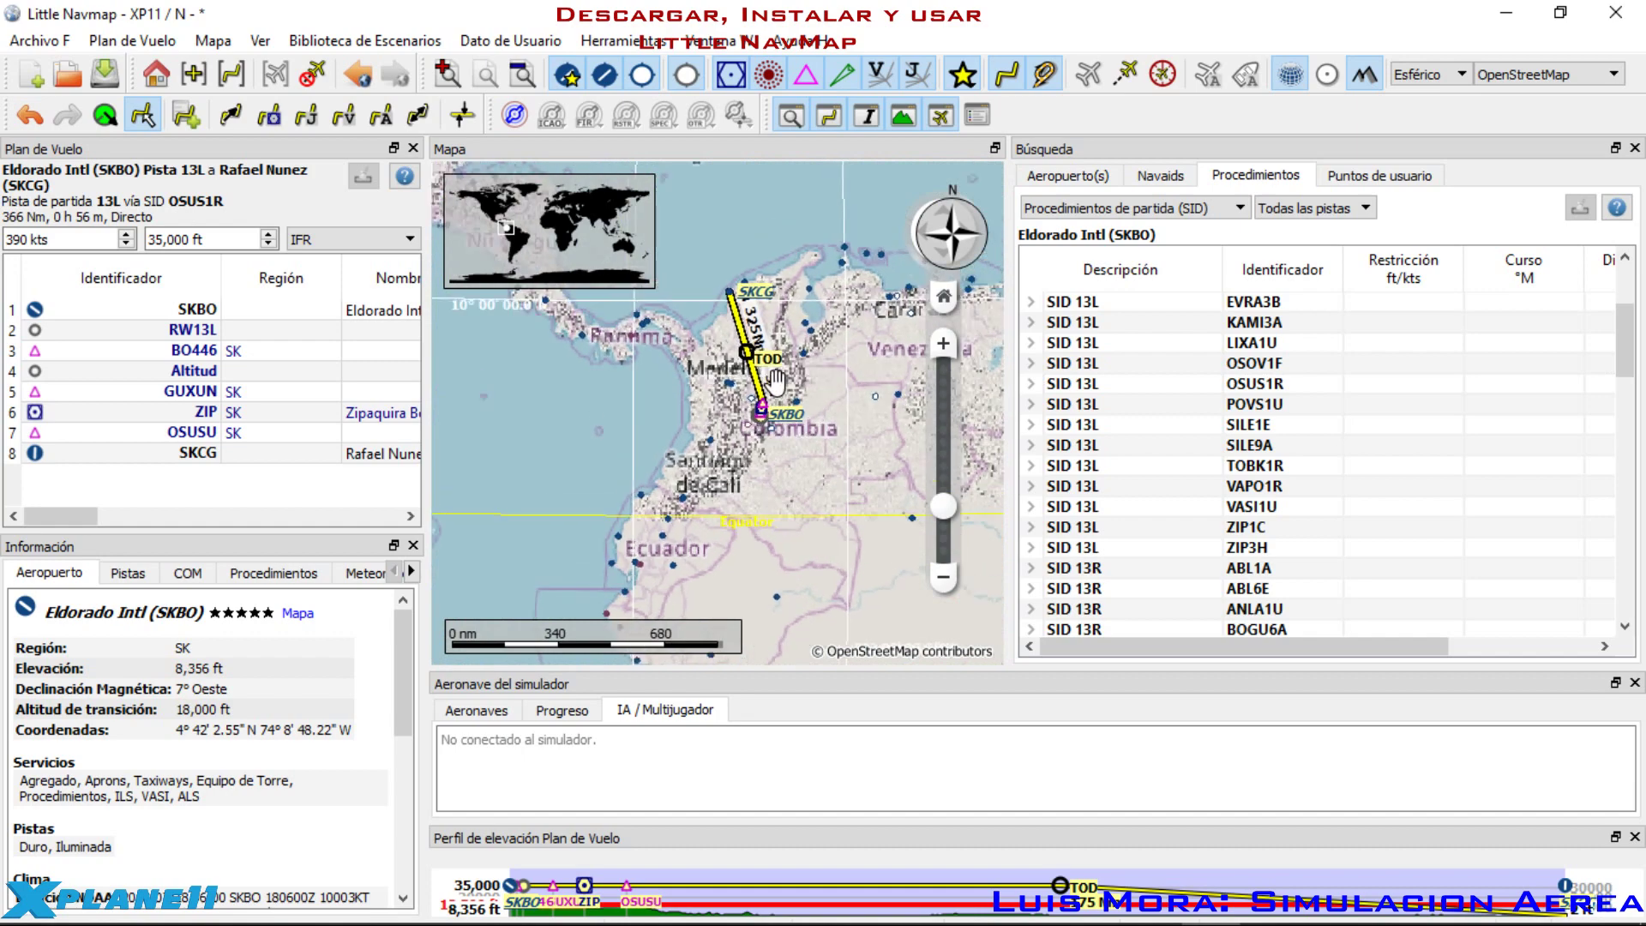
pyautogui.scroll(5, 775, 380)
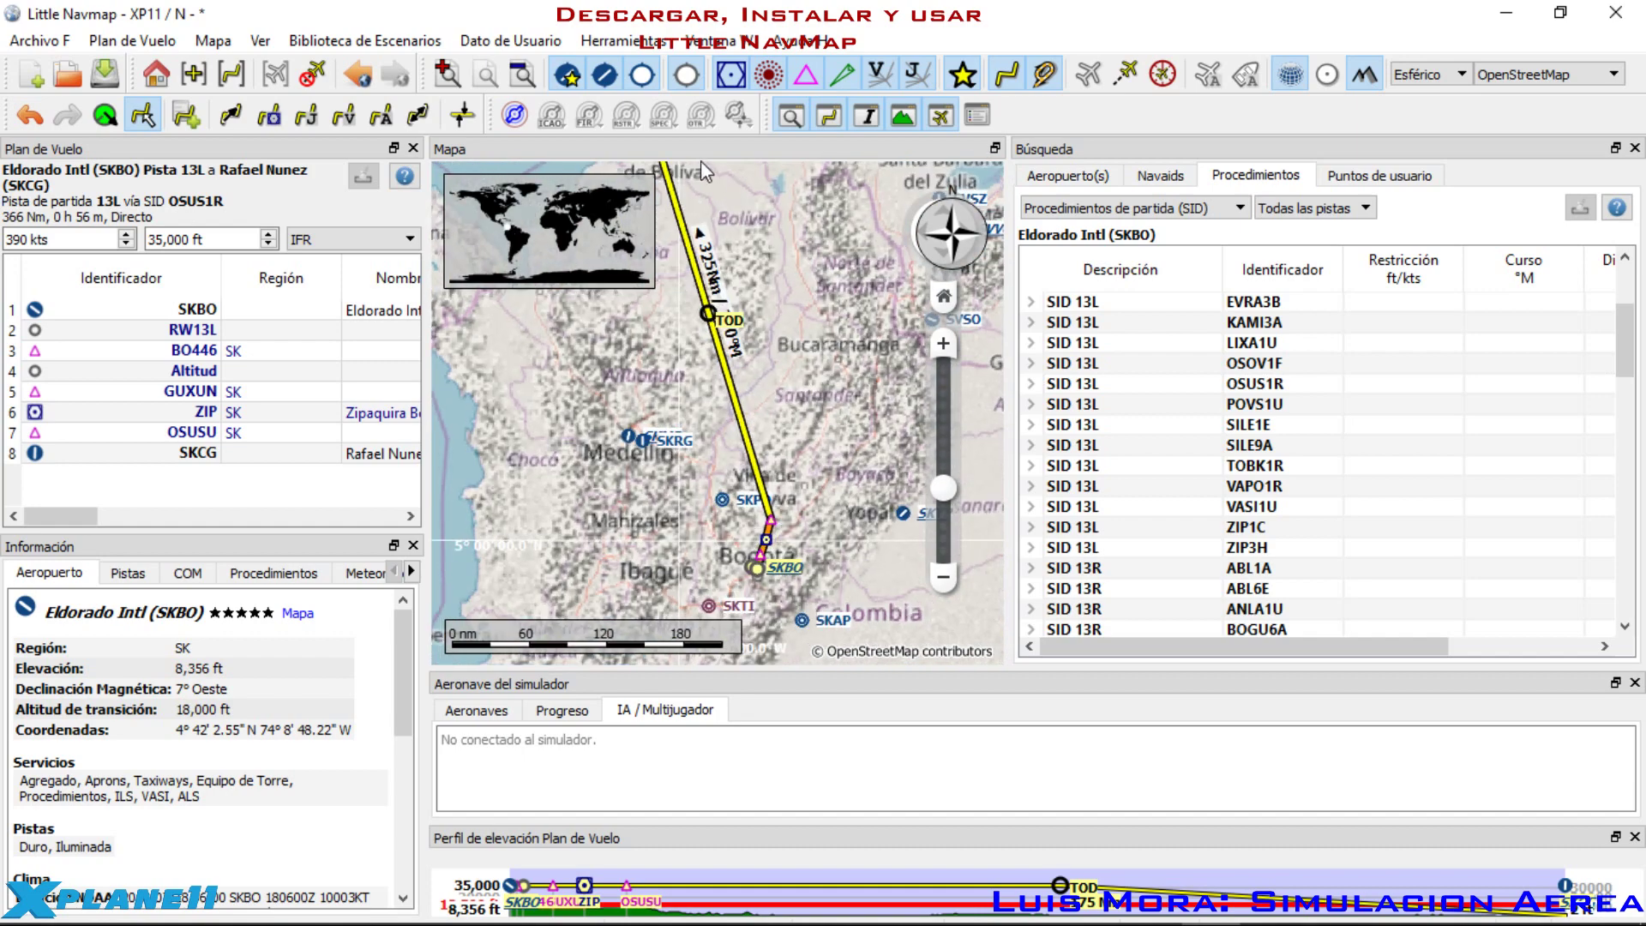
pyautogui.moveTo(774, 536)
pyautogui.scroll(5, 844, 513)
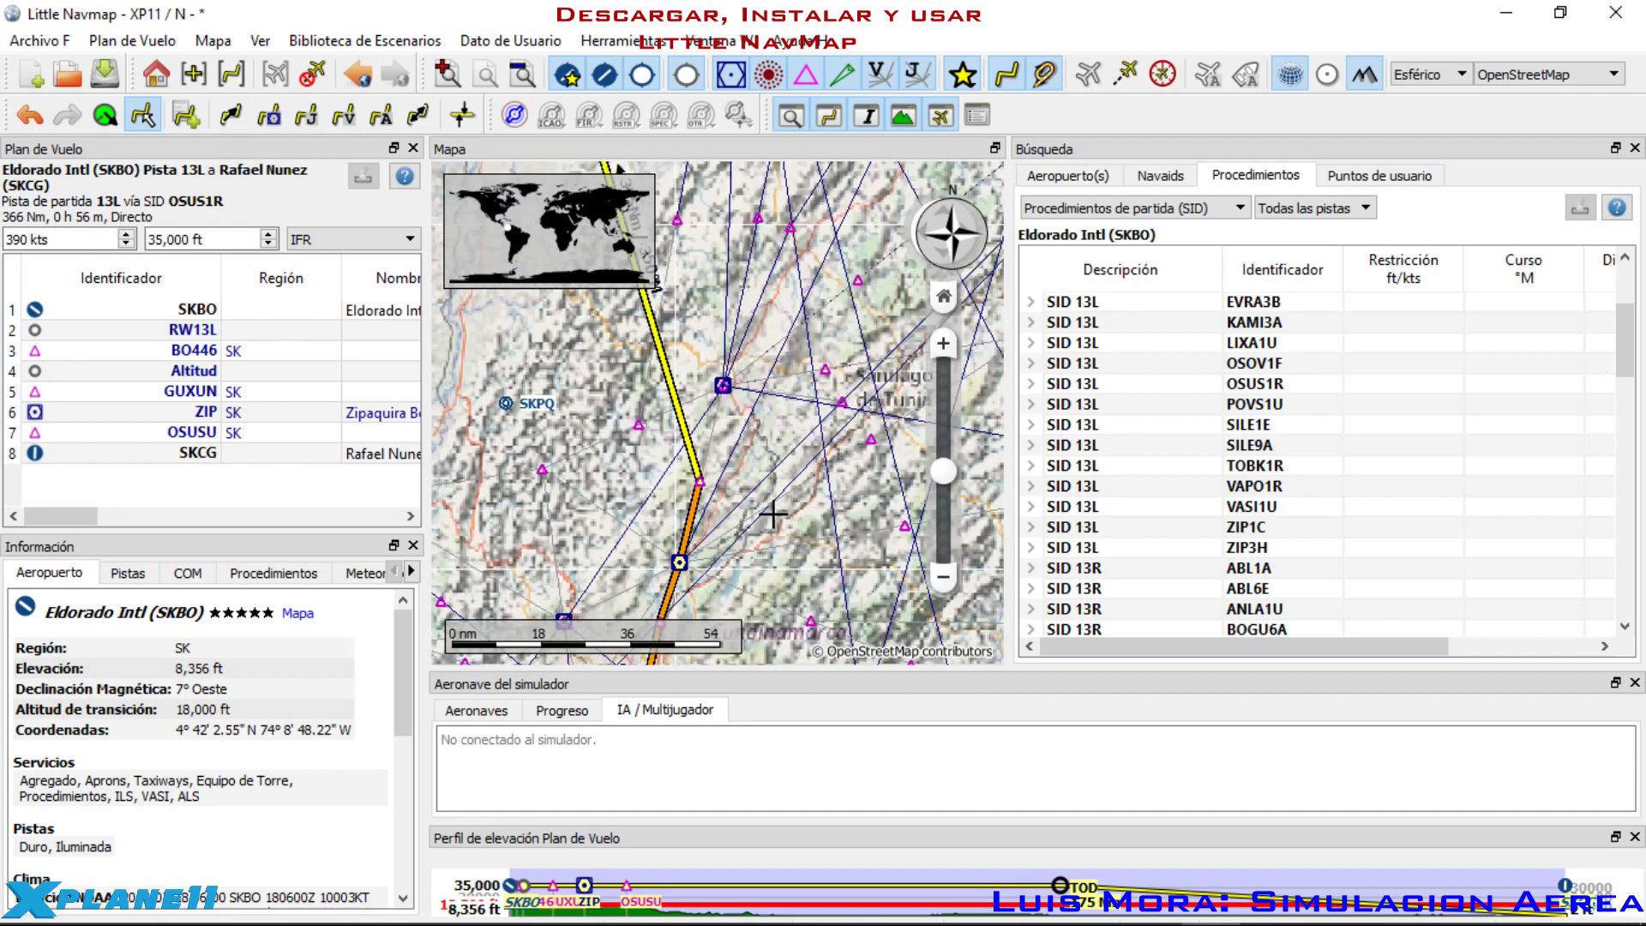
pyautogui.scroll(4, 706, 425)
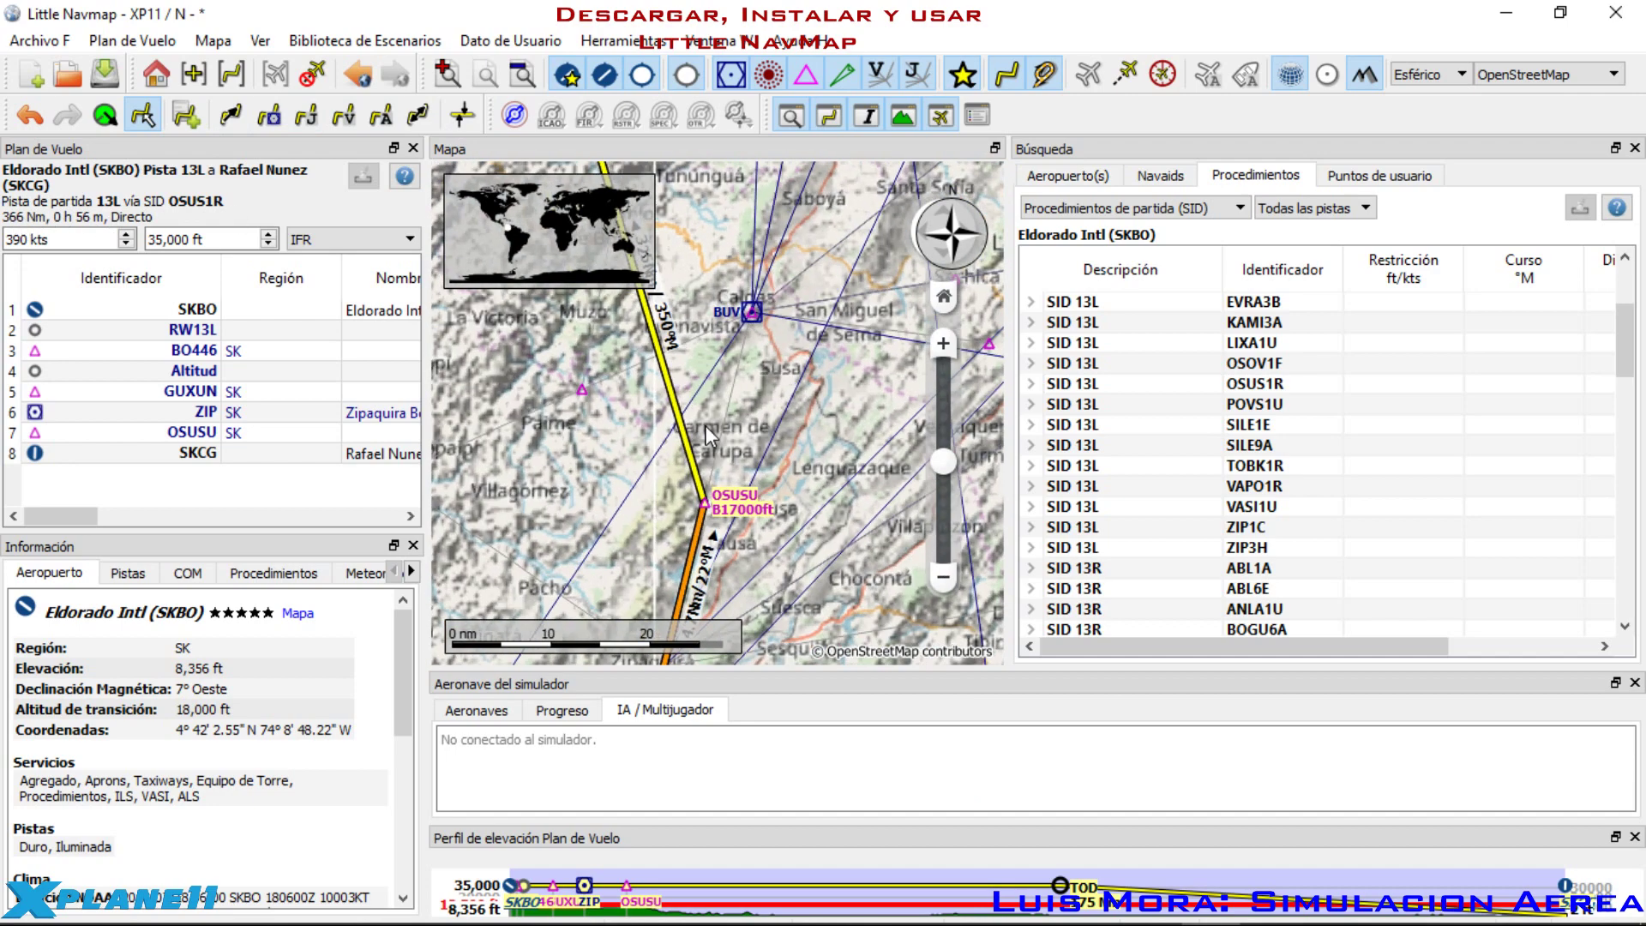
pyautogui.moveTo(782, 504); pyautogui.dragTo(858, 447)
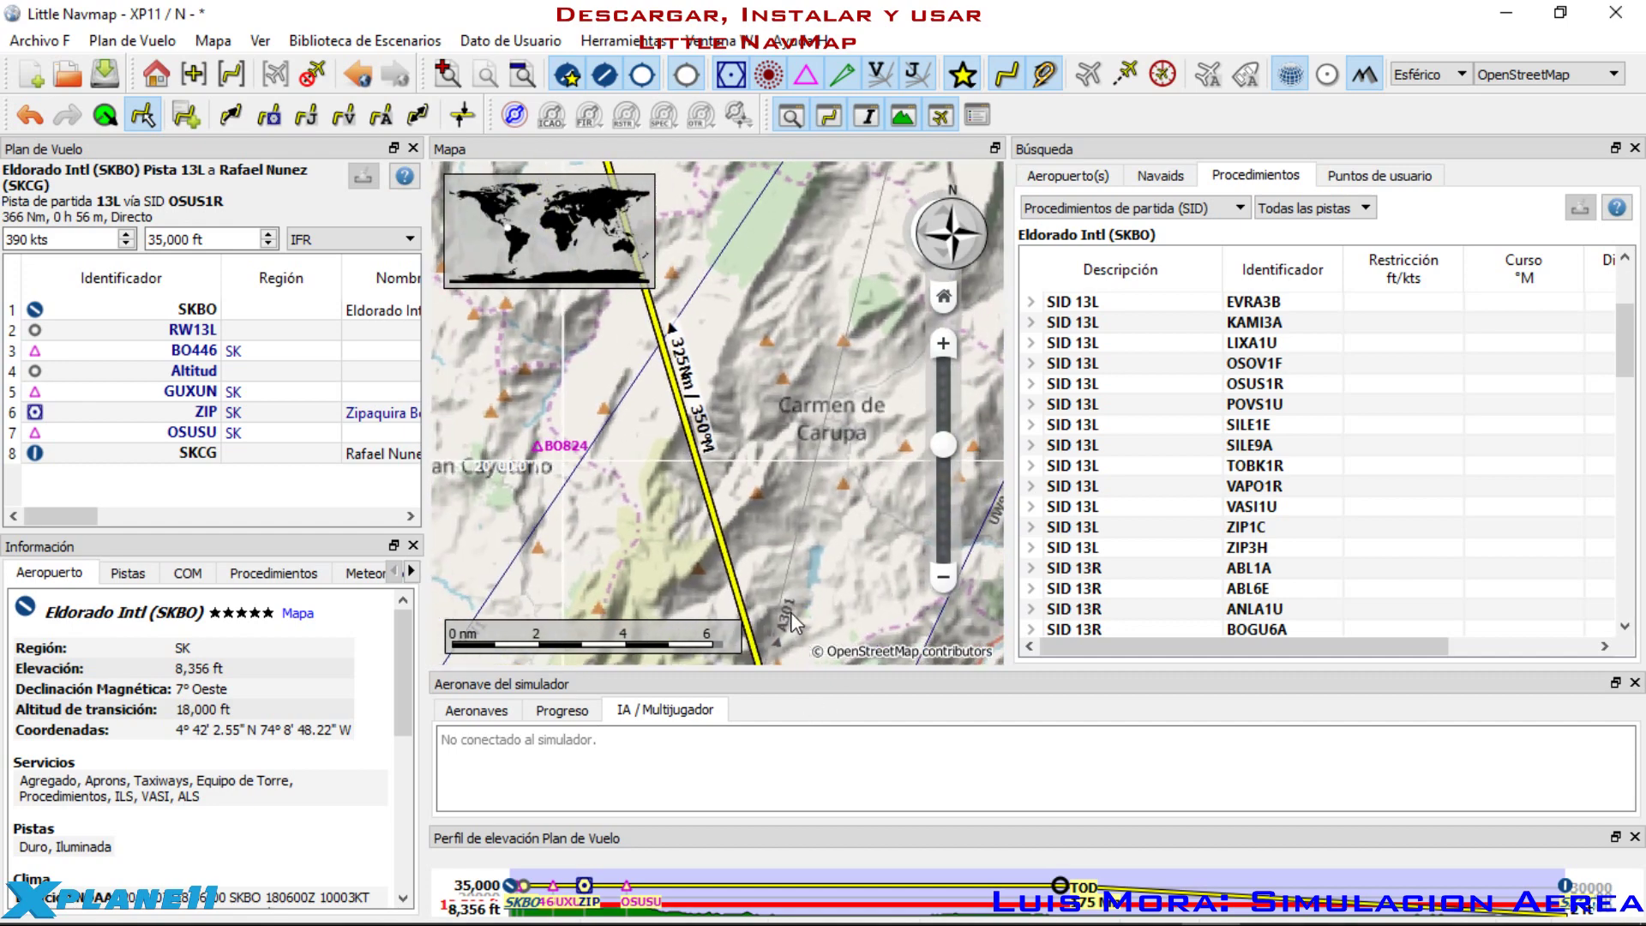
pyautogui.moveTo(968, 295); pyautogui.dragTo(813, 468)
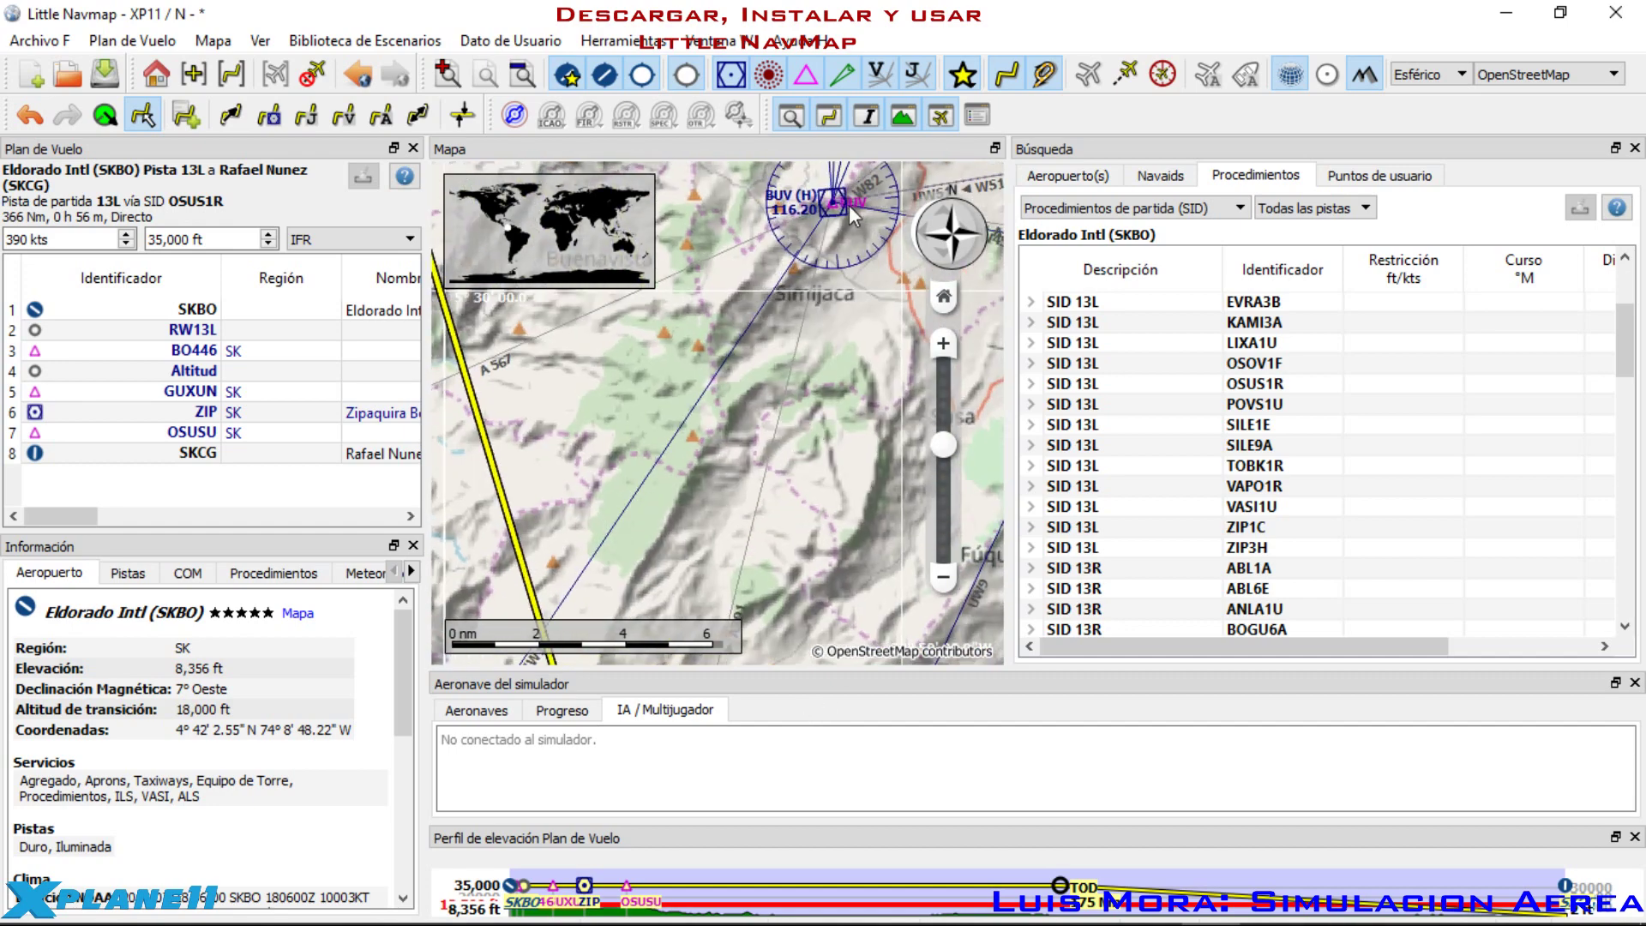
pyautogui.moveTo(848, 204); pyautogui.dragTo(793, 389)
pyautogui.scroll(-2, 816, 295)
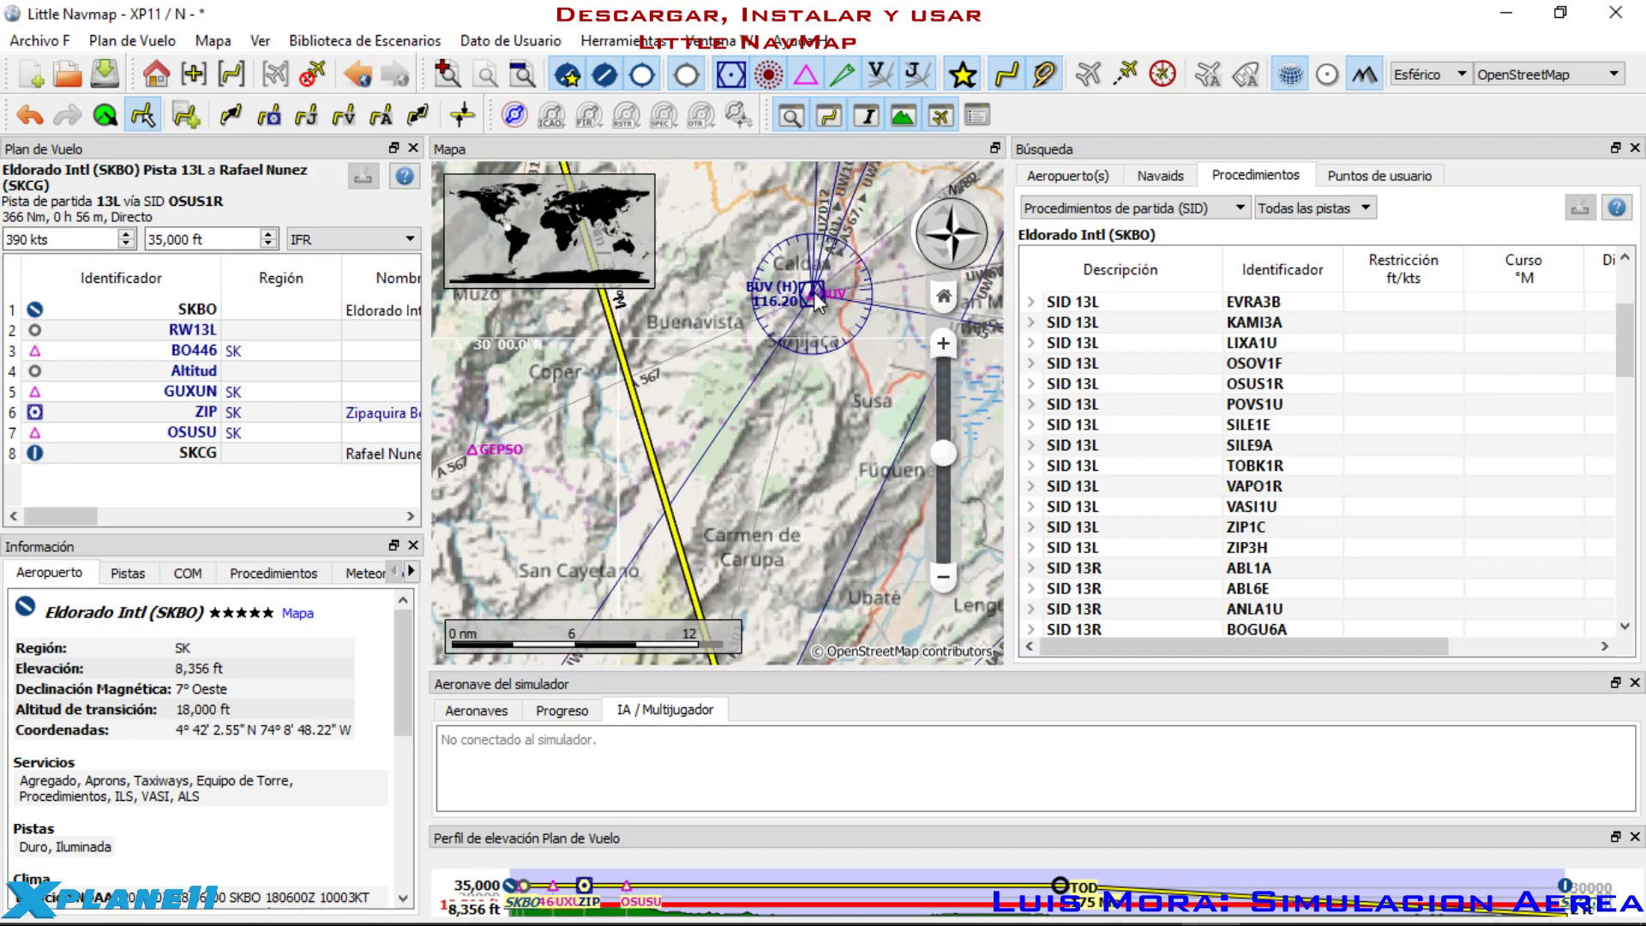
pyautogui.rightClick(816, 304)
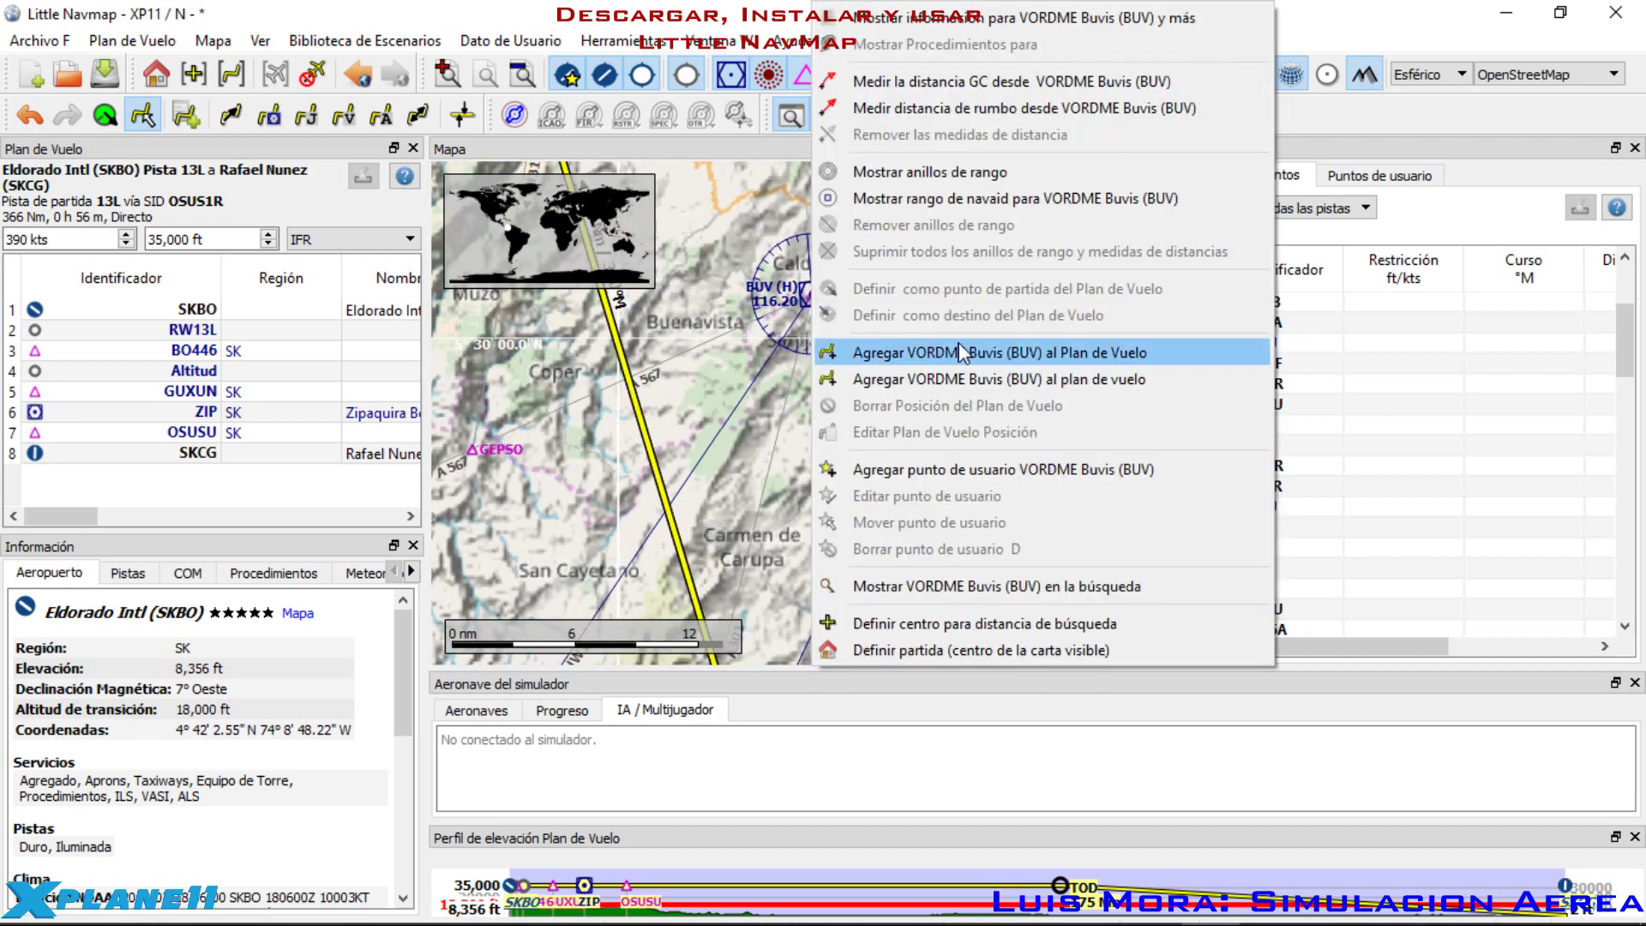
pyautogui.click(1063, 364)
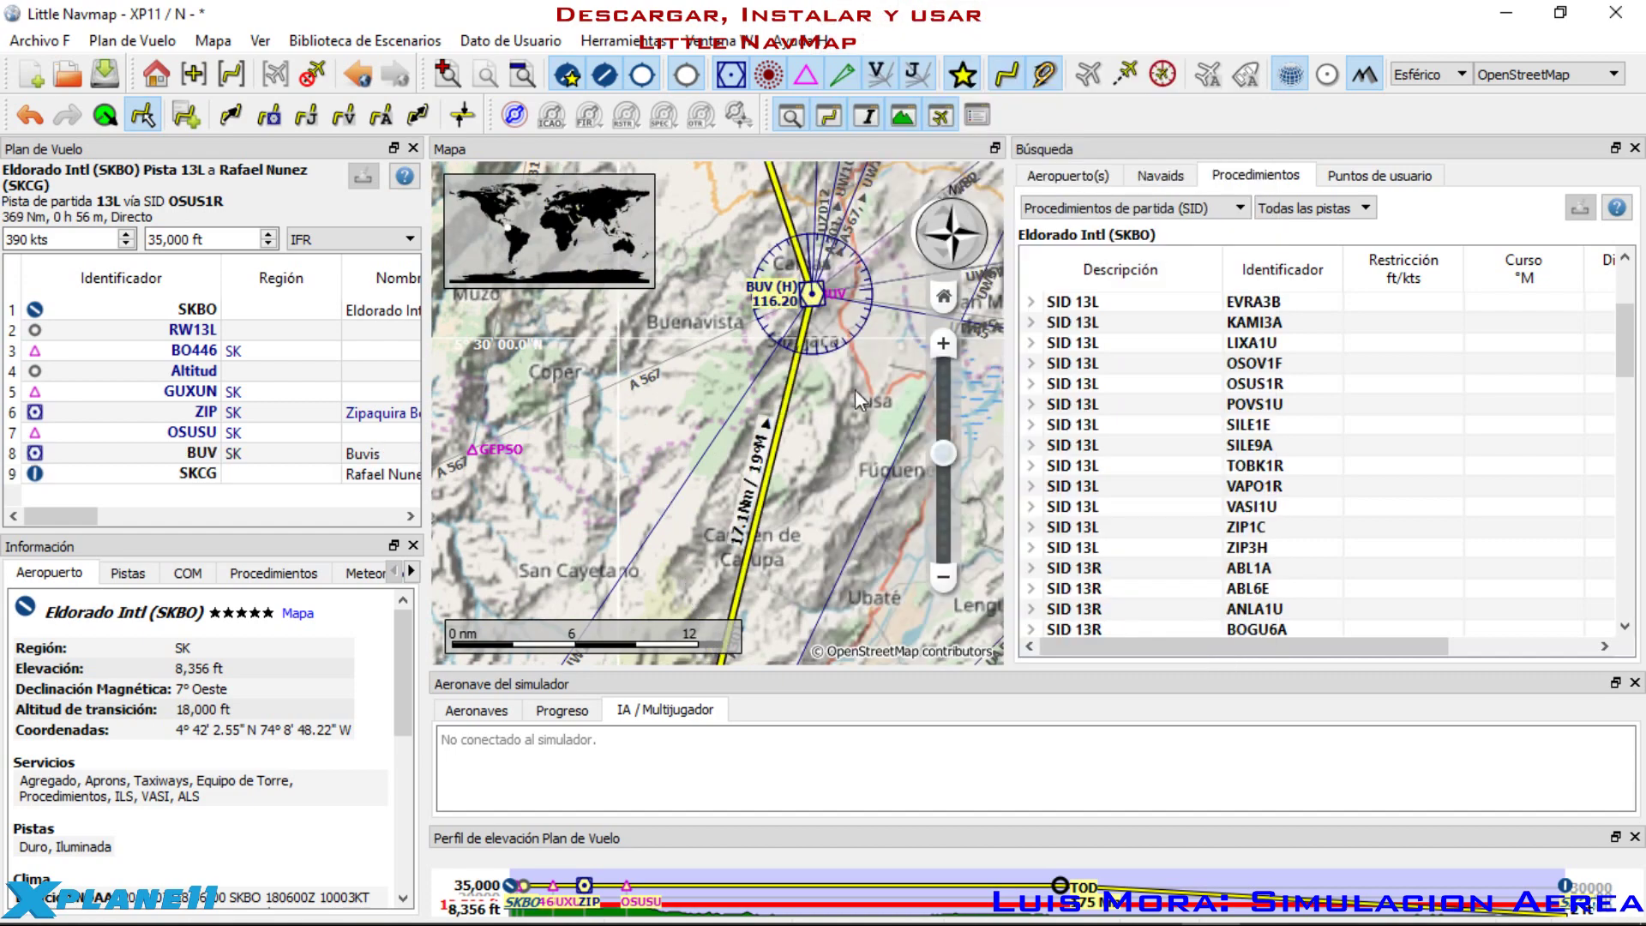
# Step: Follow airway UZ012 north from BUV and add the Barrancabermeja VORDME (EJA) to the flight plan
pyautogui.moveTo(814, 346); pyautogui.dragTo(811, 429)
pyautogui.scroll(-5, 785, 414)
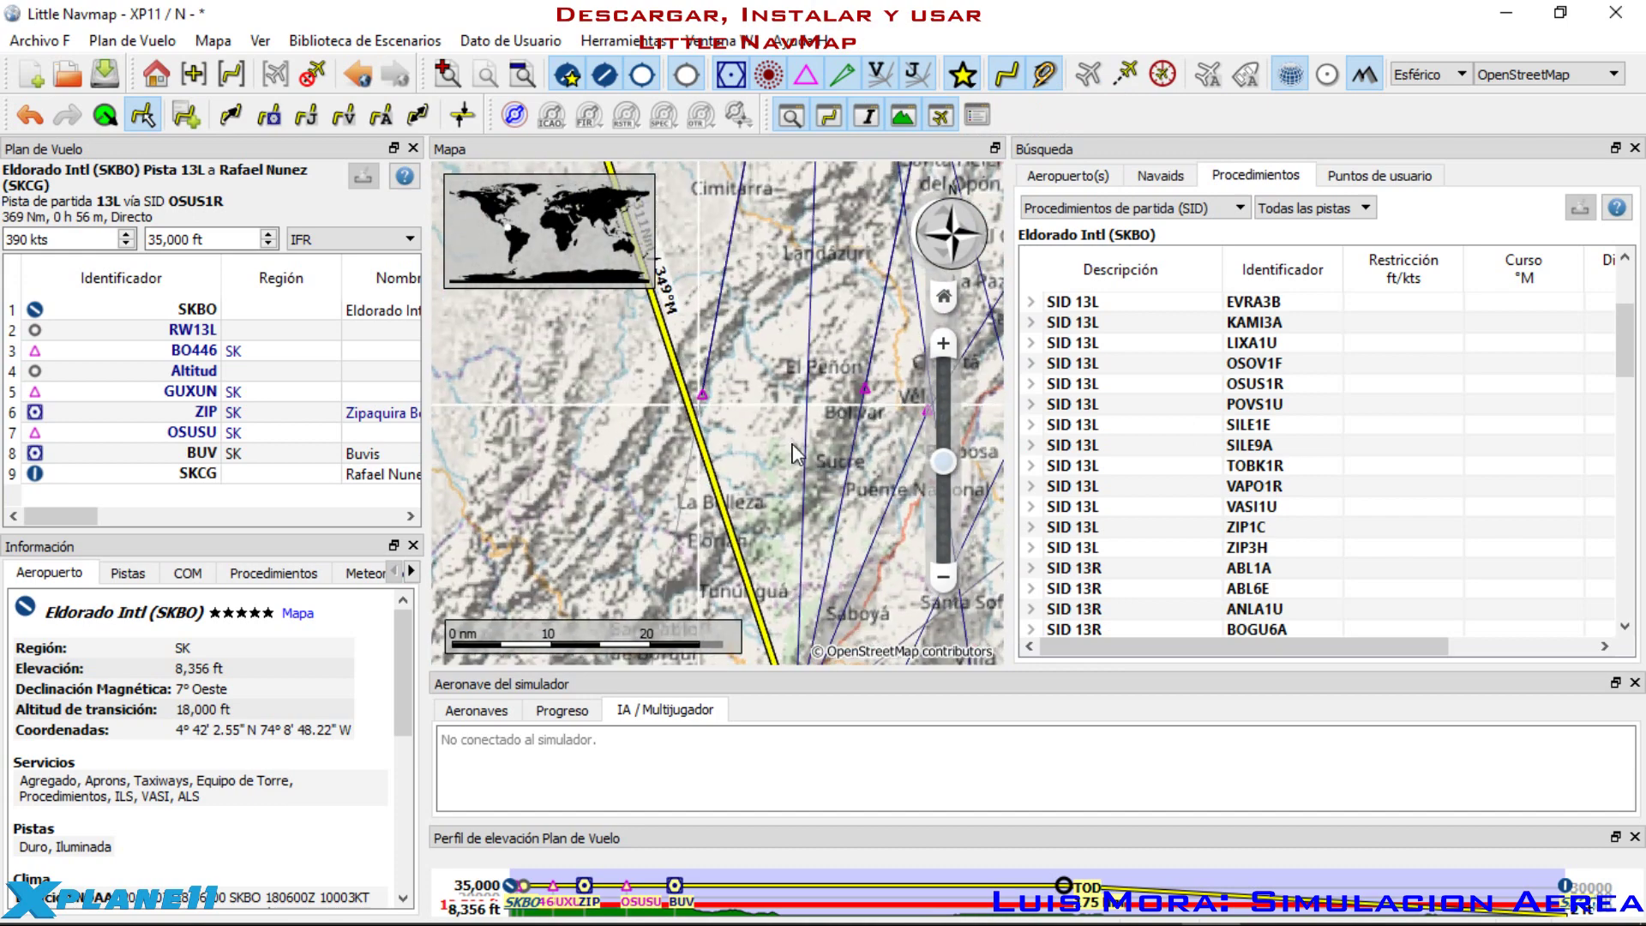
pyautogui.scroll(2, 794, 429)
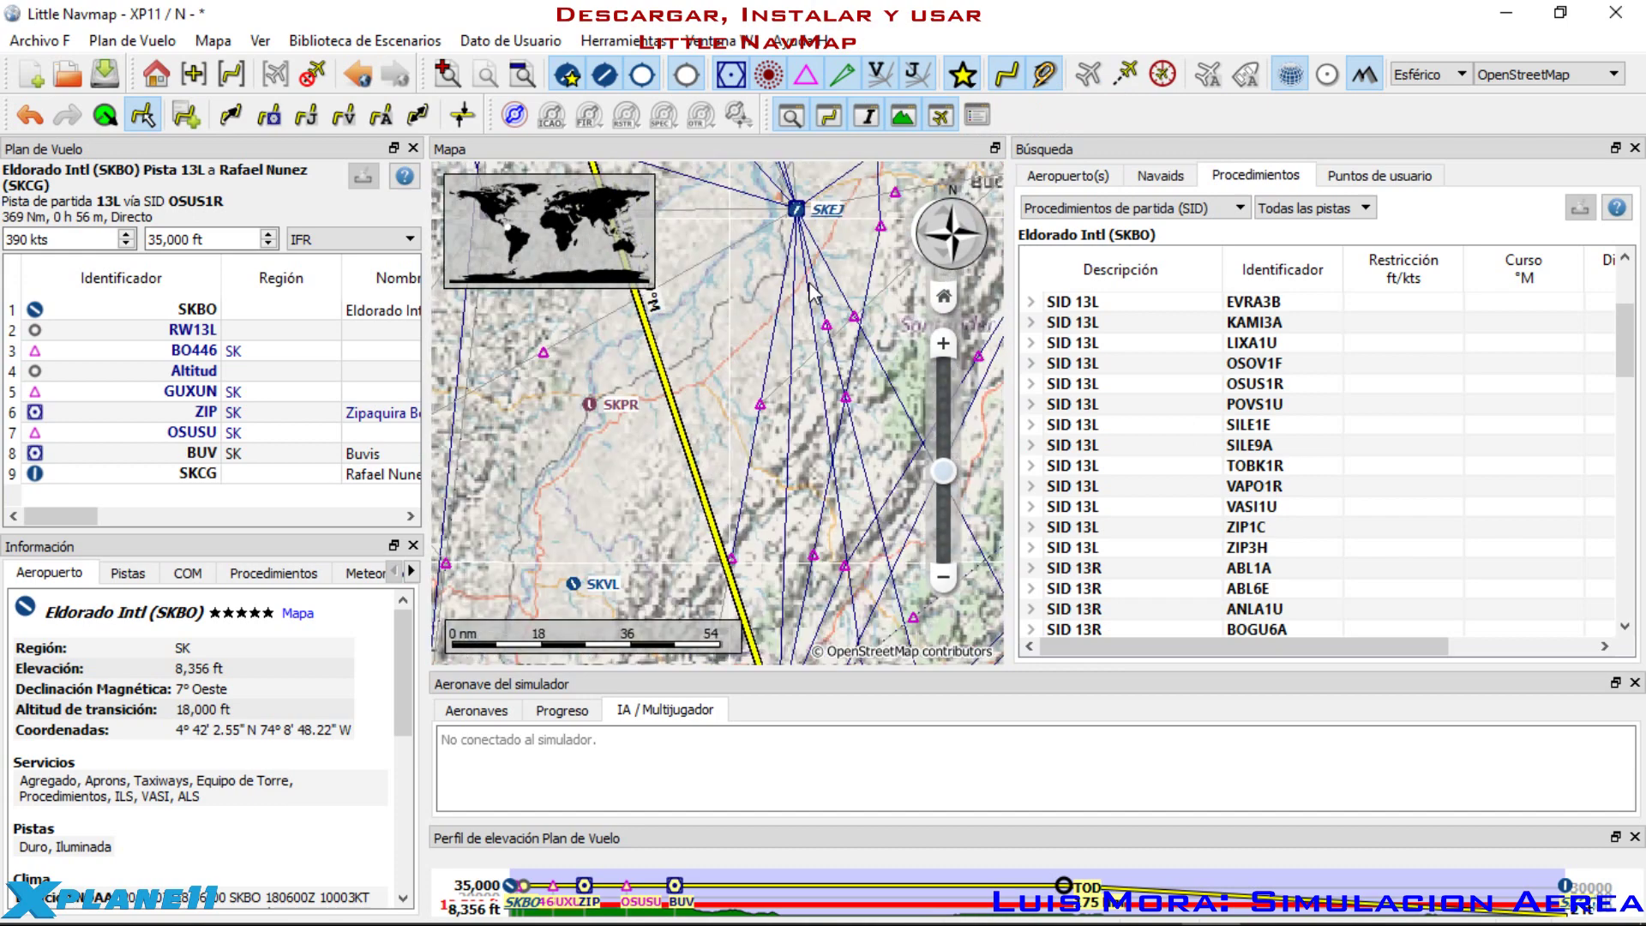
pyautogui.scroll(6, 796, 364)
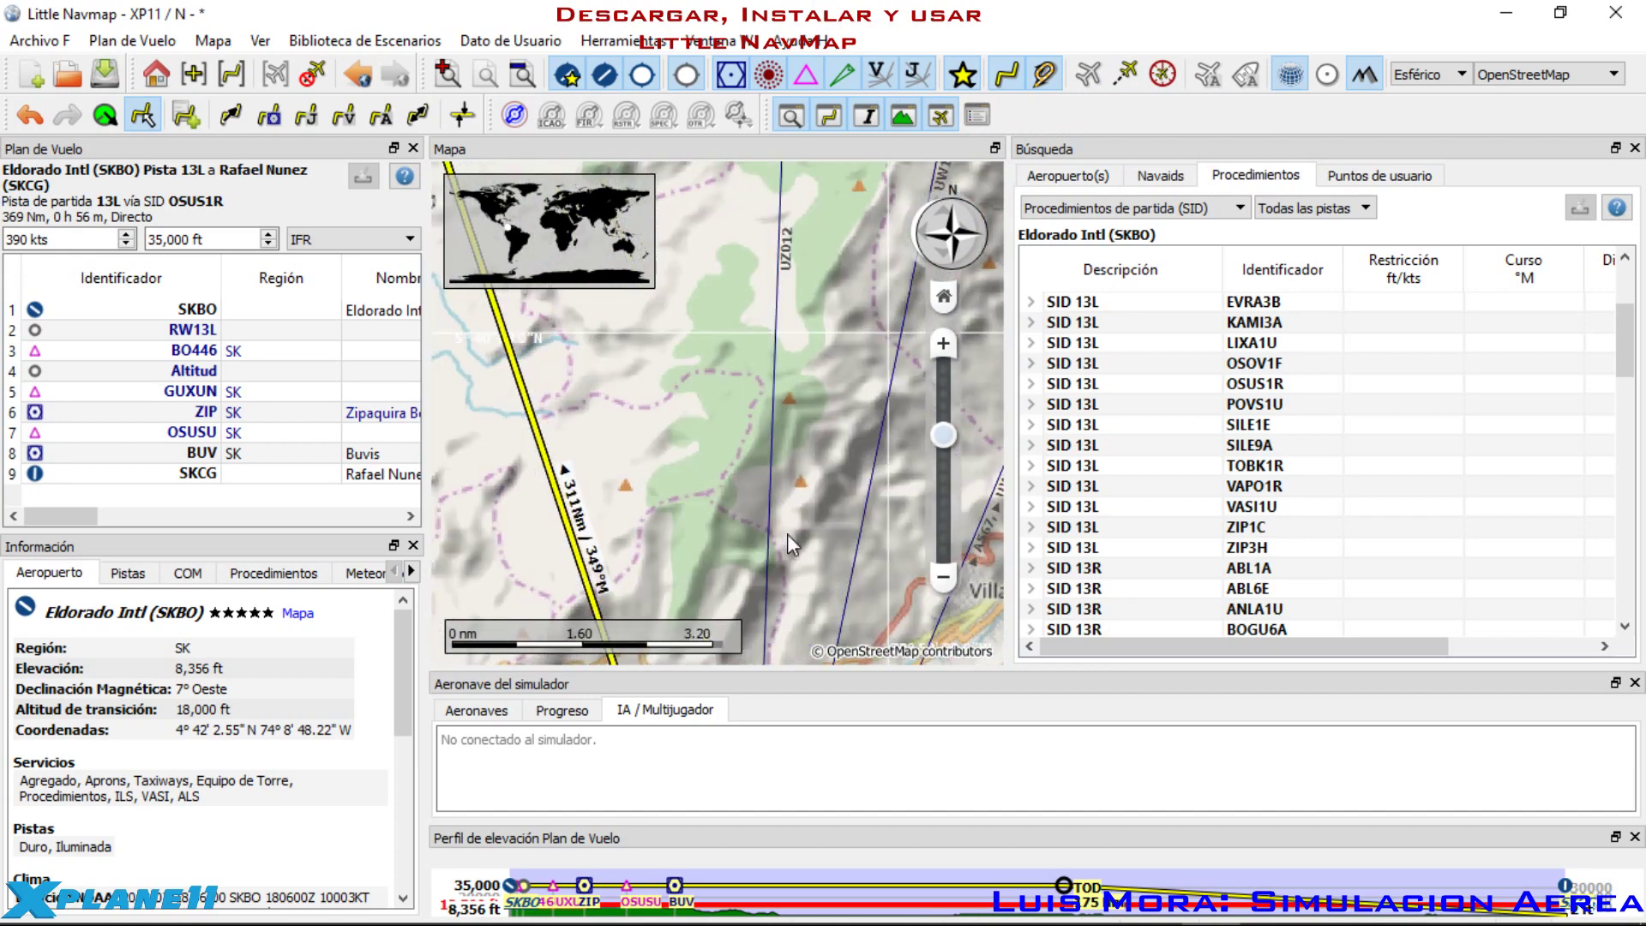
pyautogui.moveTo(787, 401); pyautogui.dragTo(786, 474)
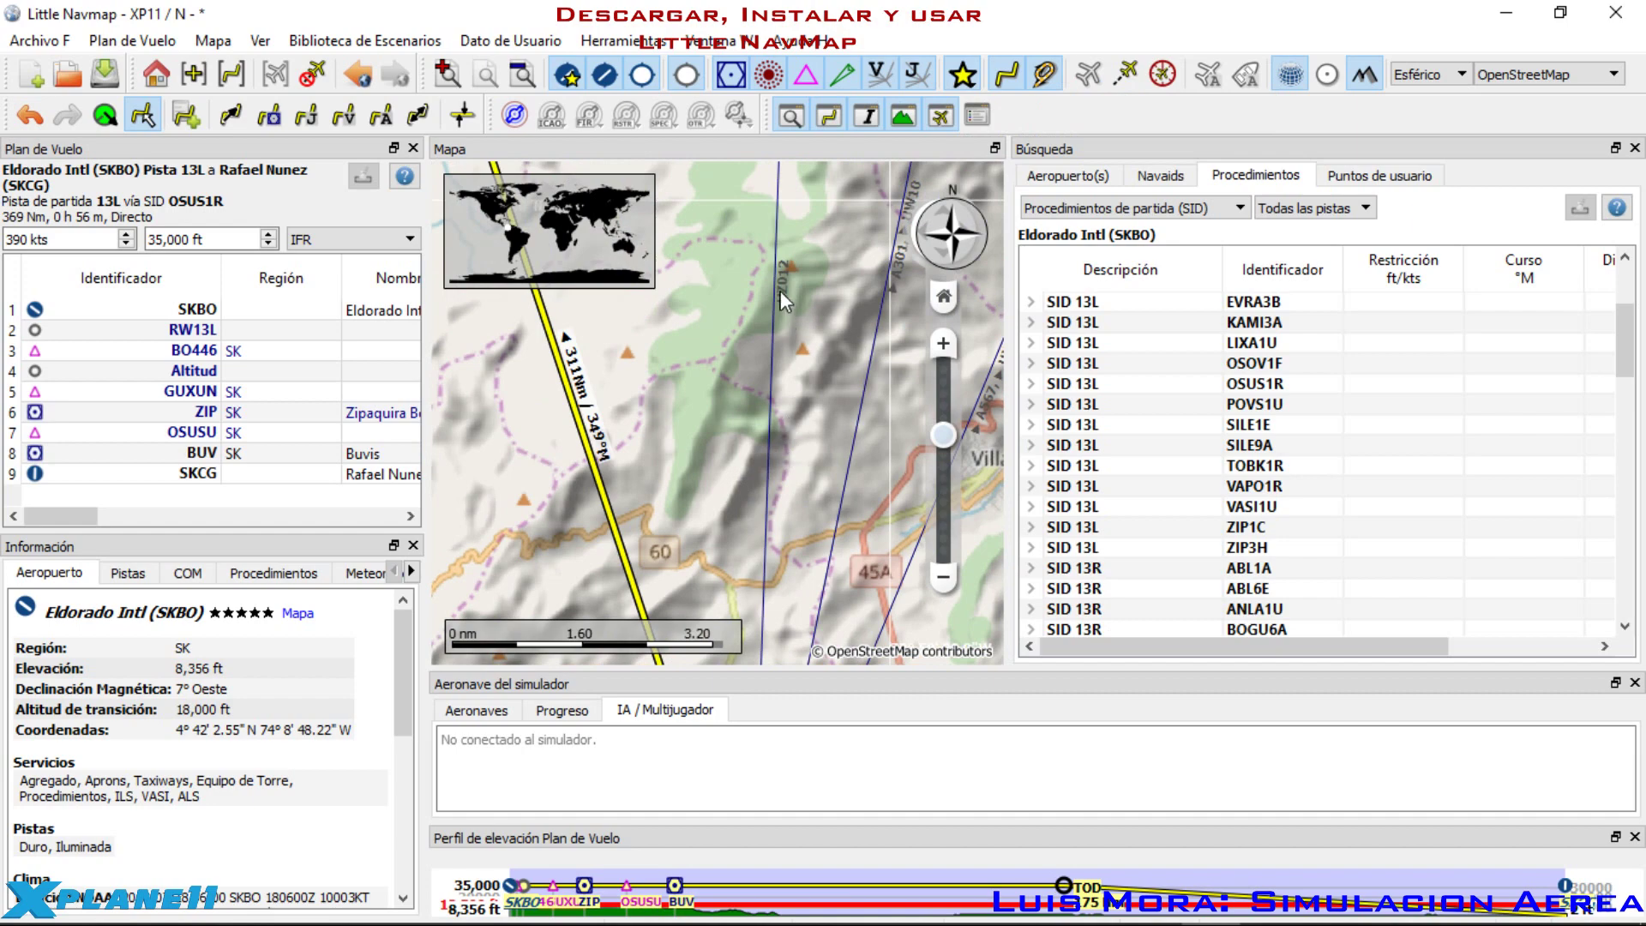
pyautogui.moveTo(796, 251); pyautogui.dragTo(804, 446)
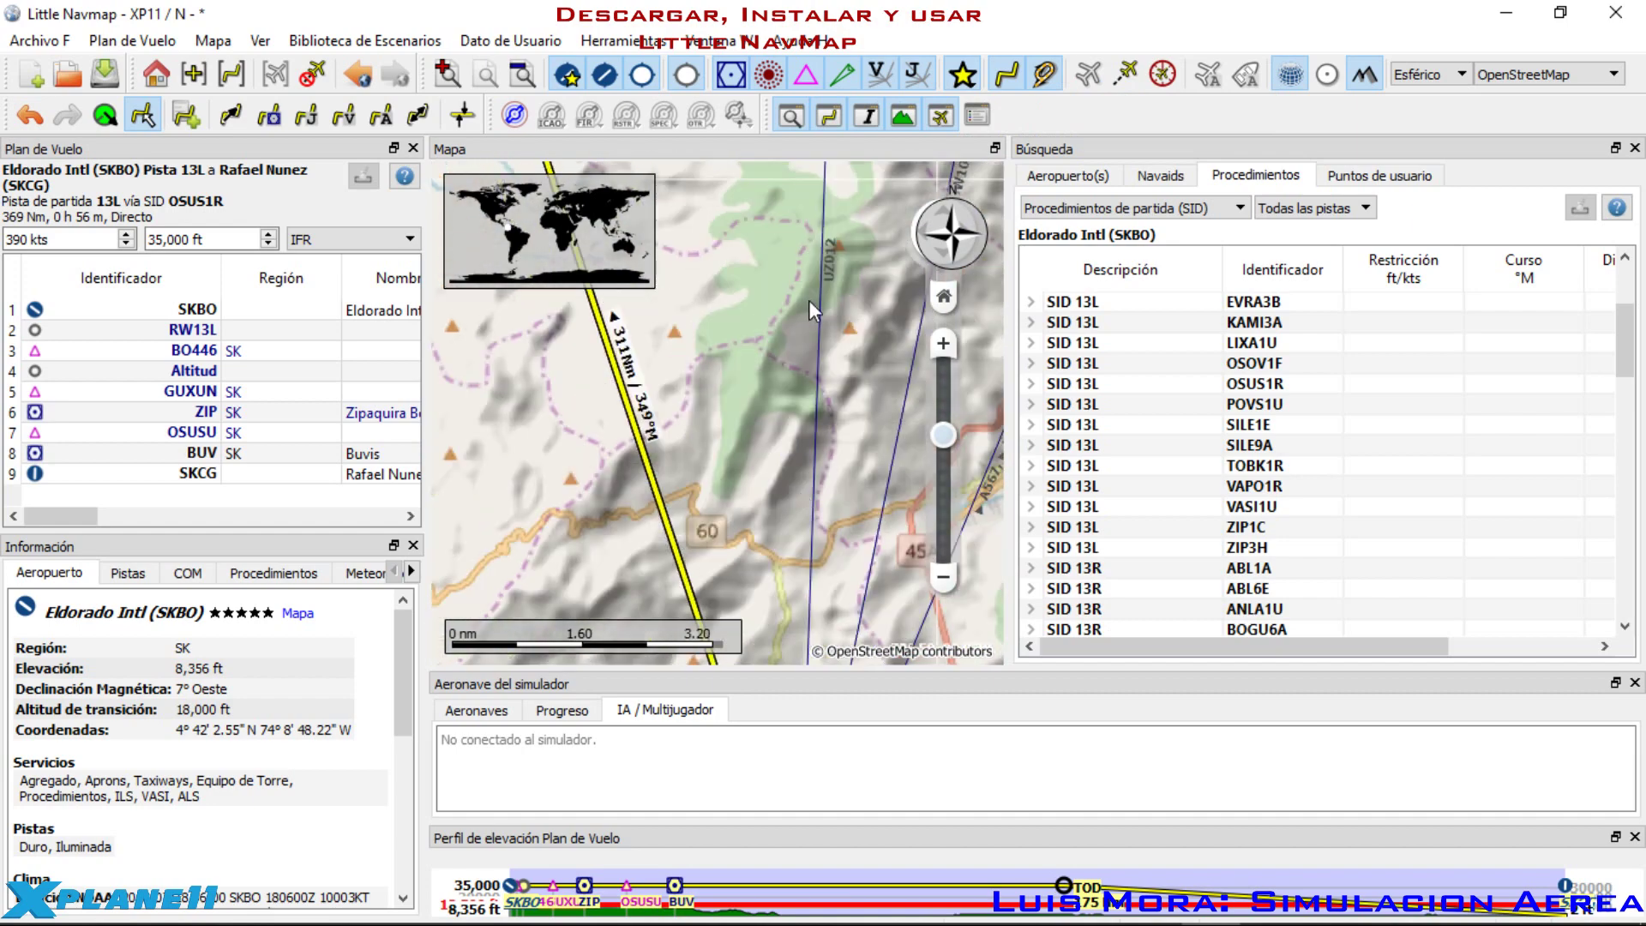
pyautogui.moveTo(809, 300); pyautogui.dragTo(816, 494)
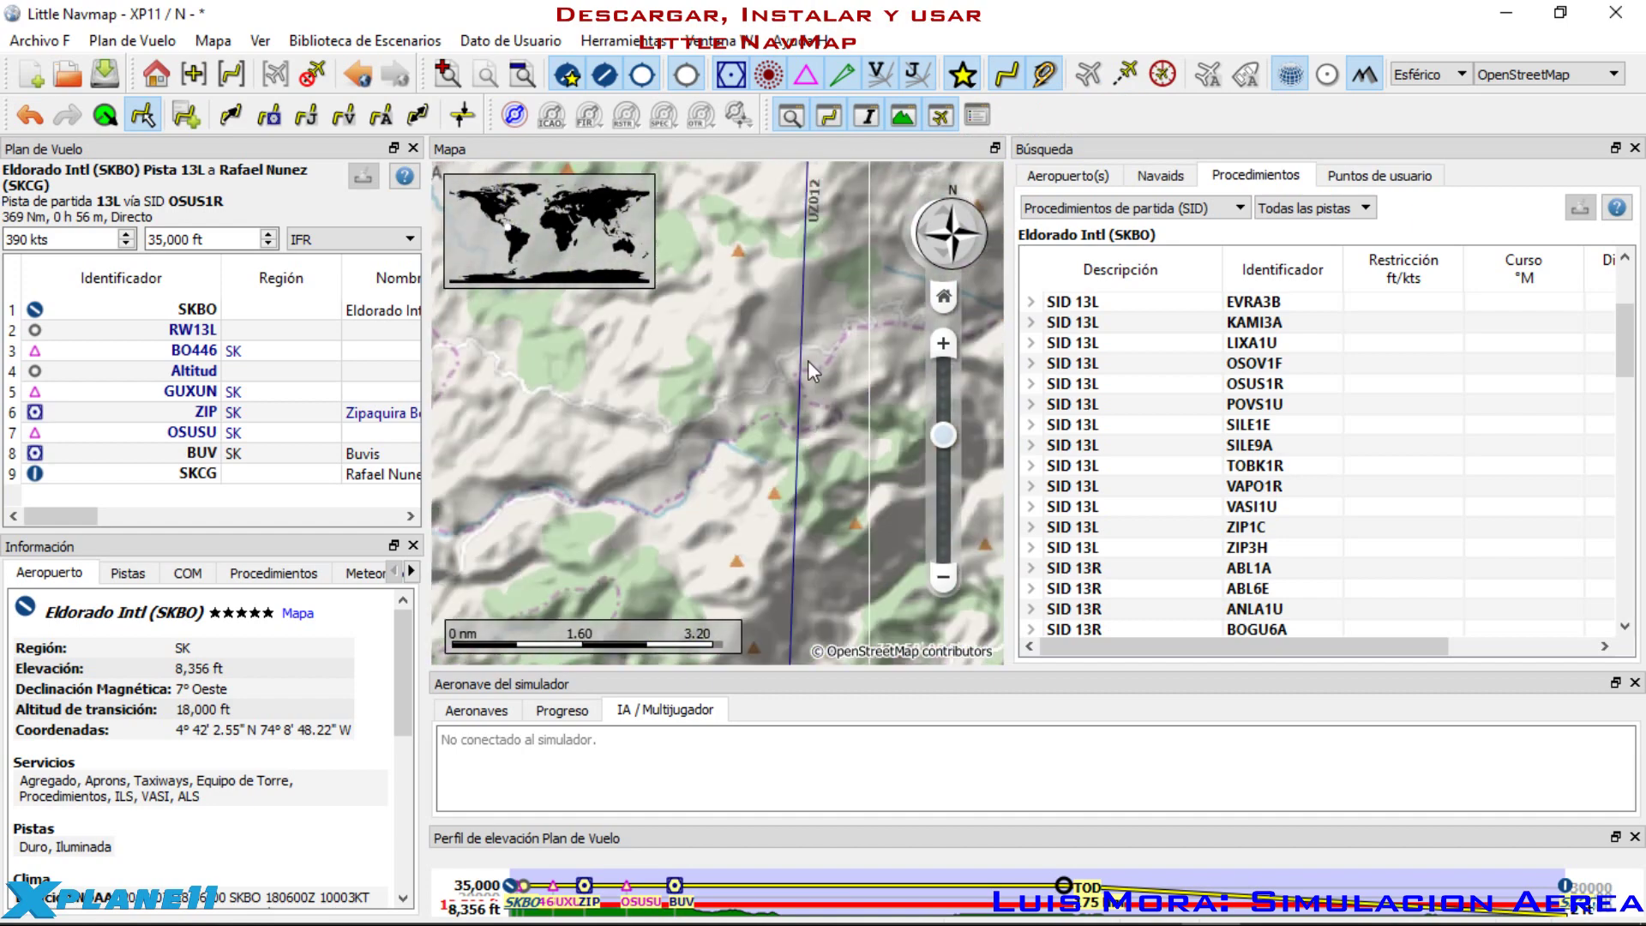
pyautogui.moveTo(808, 360); pyautogui.dragTo(818, 525)
pyautogui.moveTo(832, 313); pyautogui.dragTo(811, 538)
pyautogui.scroll(-1, 807, 433)
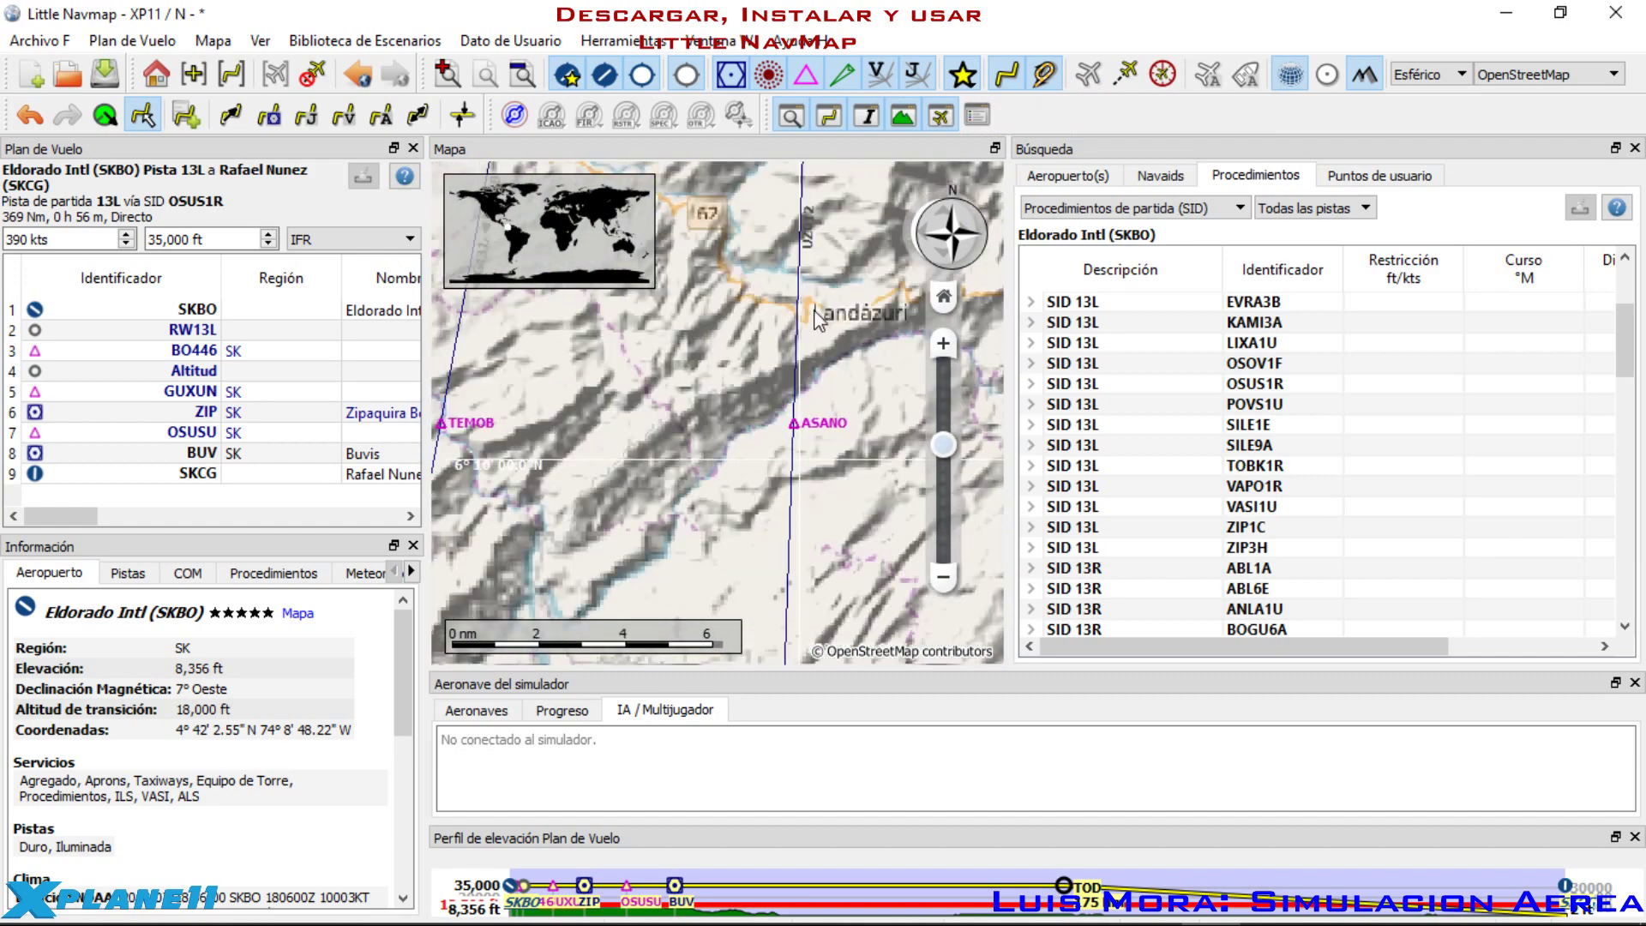
pyautogui.moveTo(821, 322); pyautogui.dragTo(782, 557)
pyautogui.moveTo(836, 224); pyautogui.dragTo(784, 369)
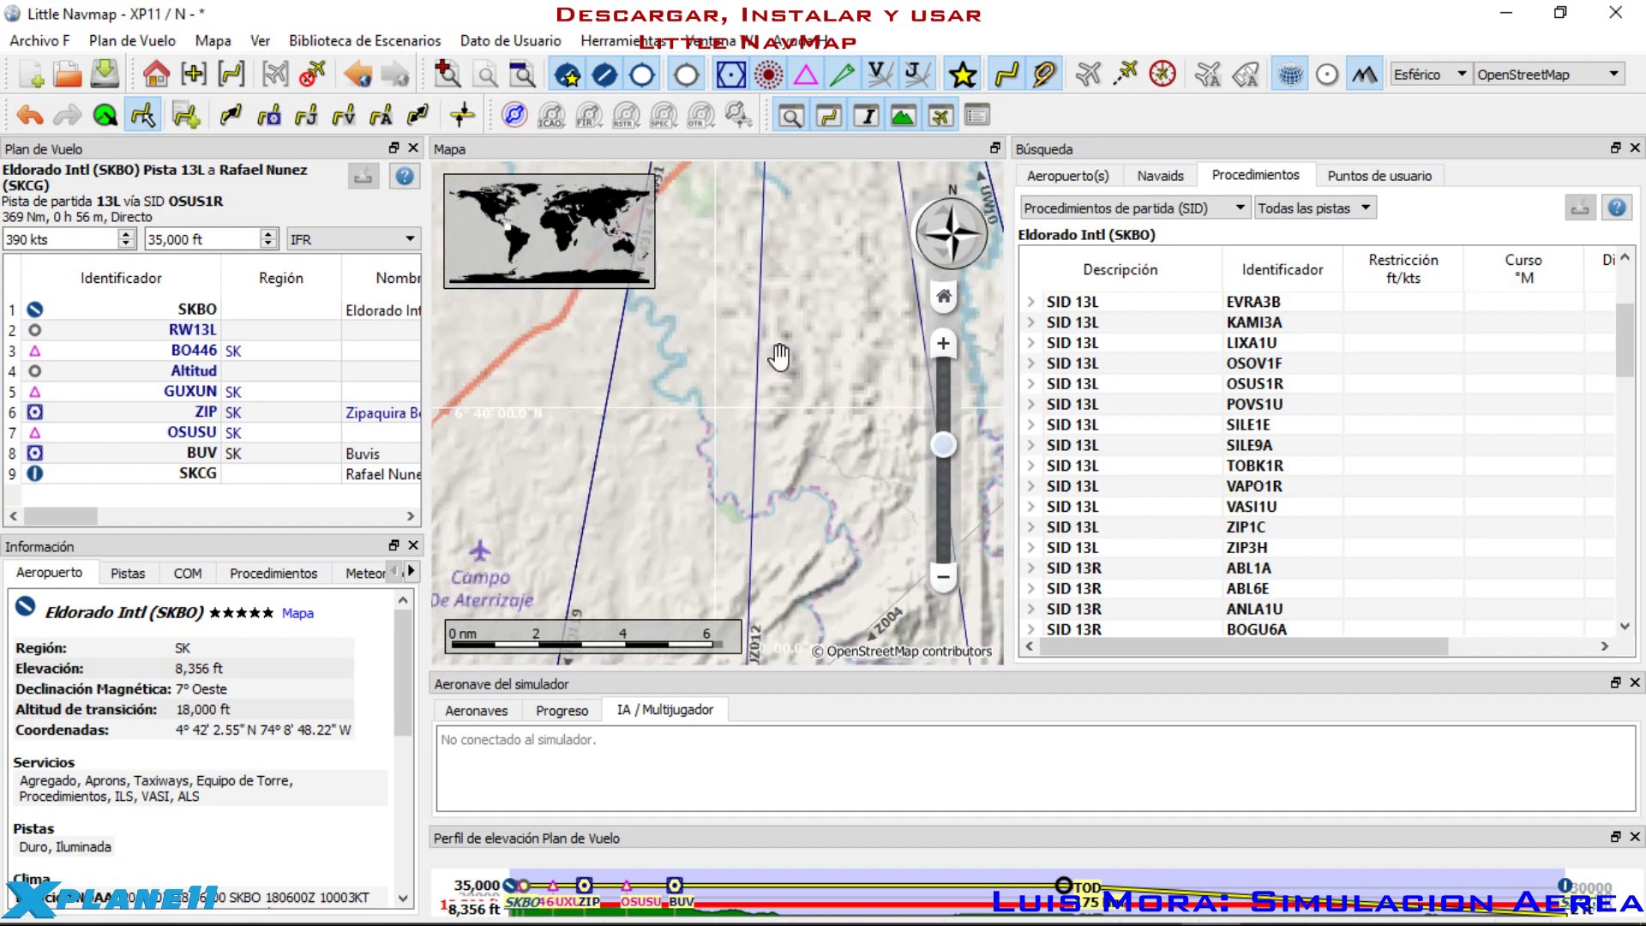
pyautogui.moveTo(789, 111); pyautogui.dragTo(821, 415)
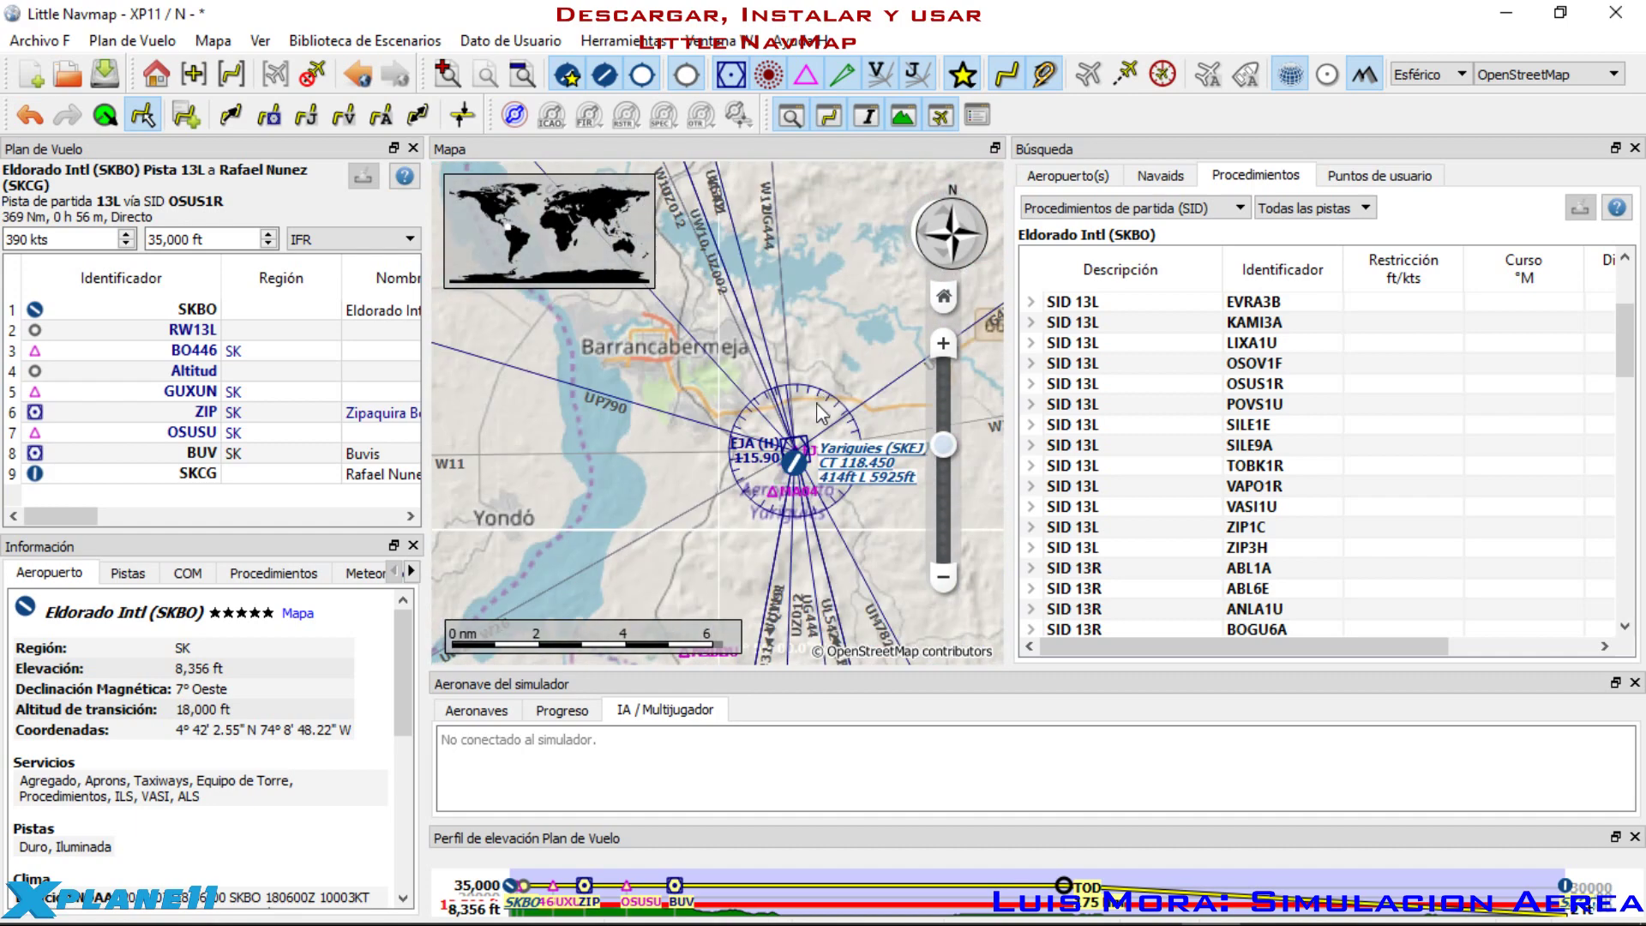
pyautogui.rightClick(800, 450)
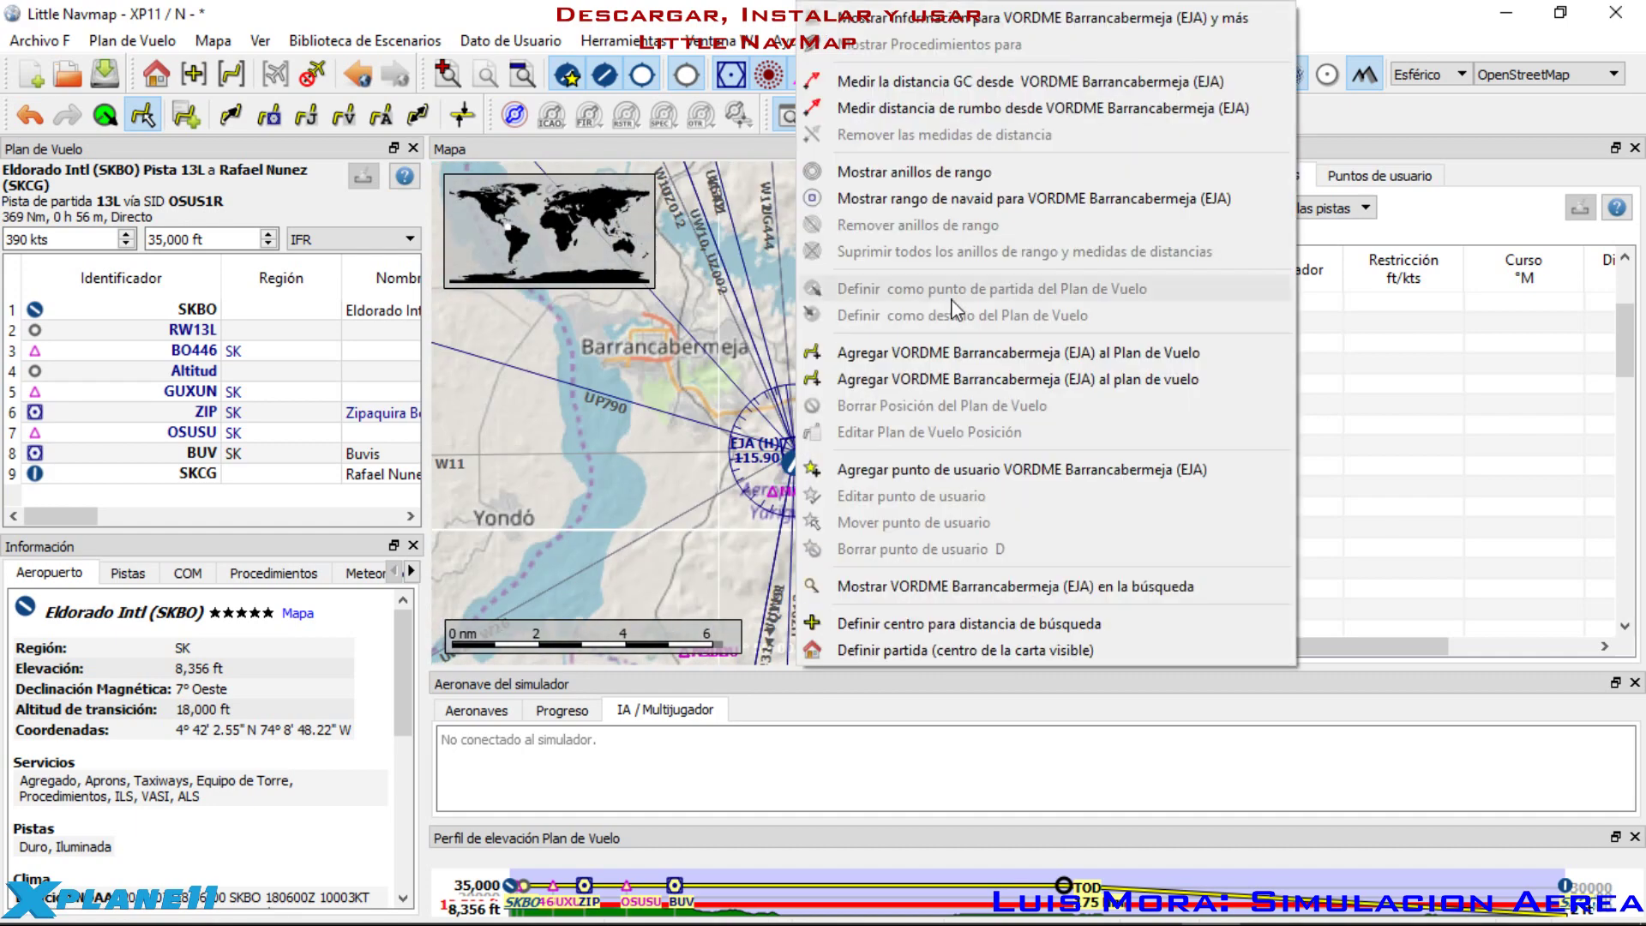
pyautogui.click(1140, 359)
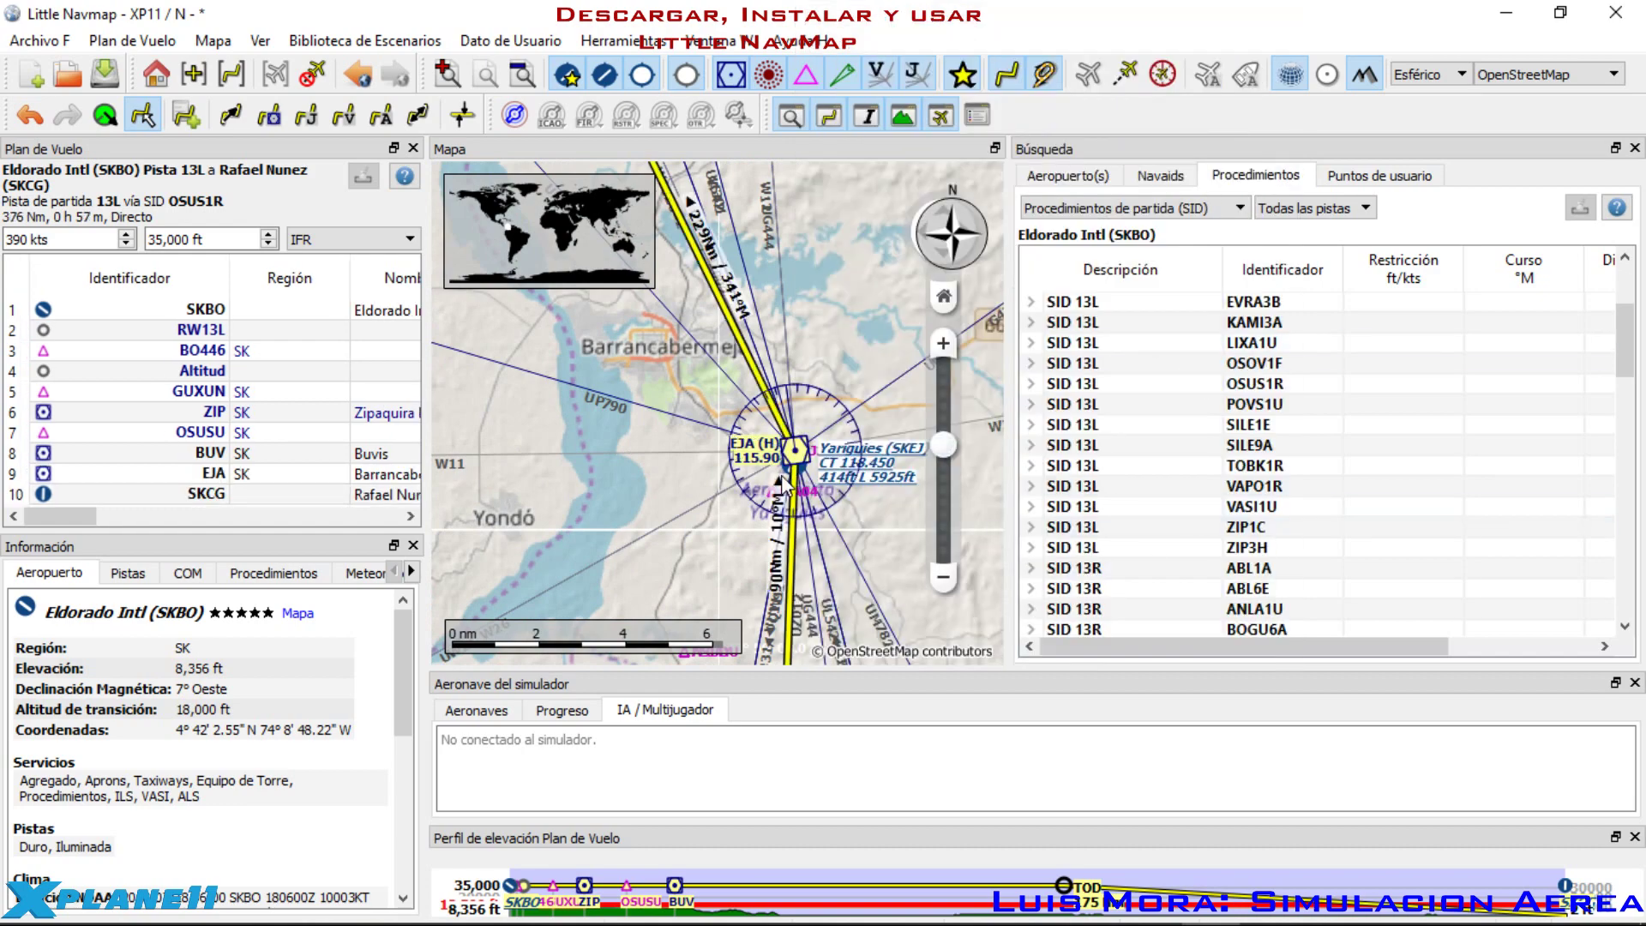
# Step: Follow the route northwest of EJA and add waypoint TESIR to the flight plan
pyautogui.scroll(-3, 725, 527)
pyautogui.scroll(-3, 836, 510)
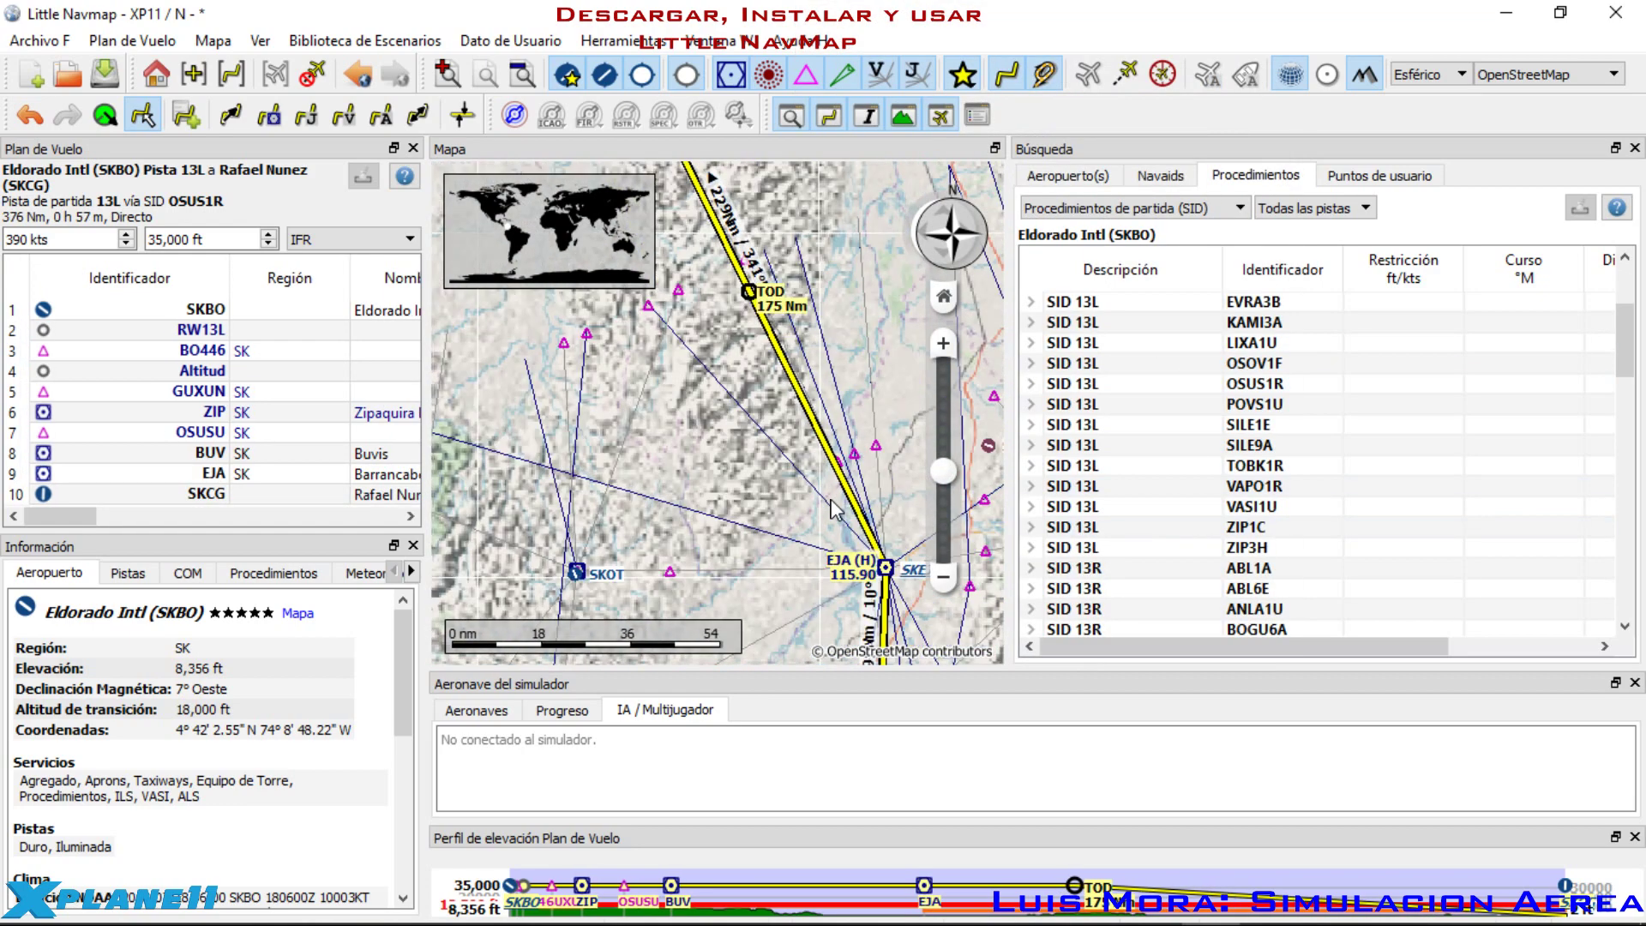
pyautogui.scroll(3, 797, 401)
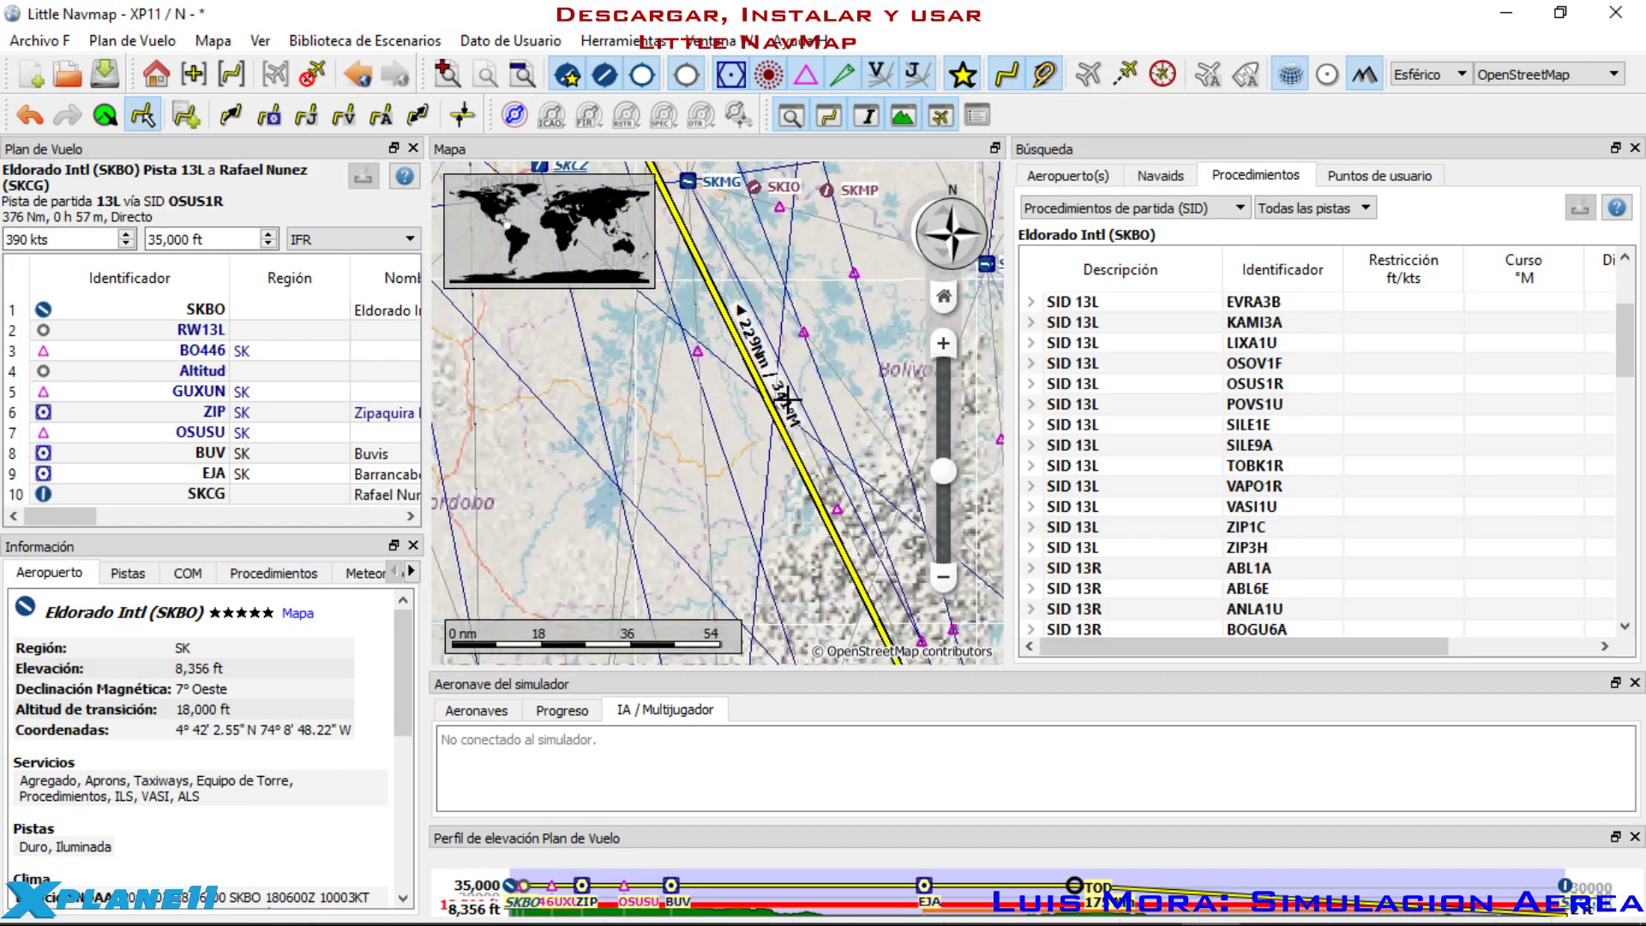
pyautogui.moveTo(797, 402); pyautogui.dragTo(847, 537)
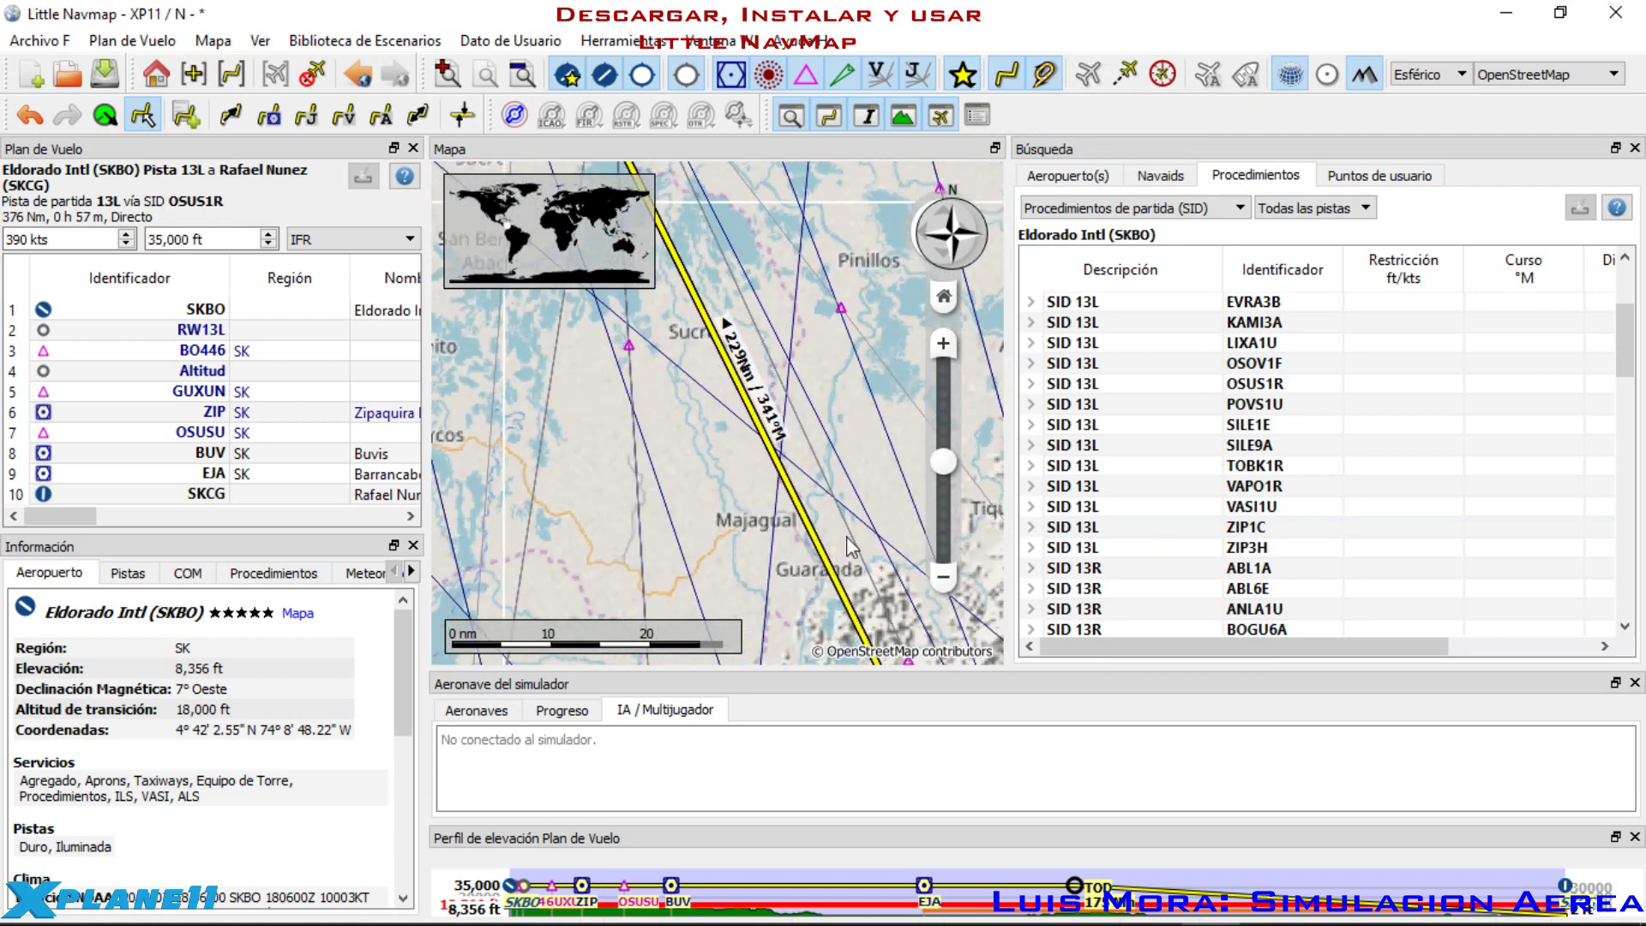
pyautogui.moveTo(756, 293); pyautogui.dragTo(840, 481)
pyautogui.press('Down')
pyautogui.press('Down')
pyautogui.press('Down')
pyautogui.press('Down')
pyautogui.press('Down')
pyautogui.press('Down')
pyautogui.press('Down')
pyautogui.press('Down')
pyautogui.press('Right')
pyautogui.press('Right')
pyautogui.press('Right')
pyautogui.press('Right')
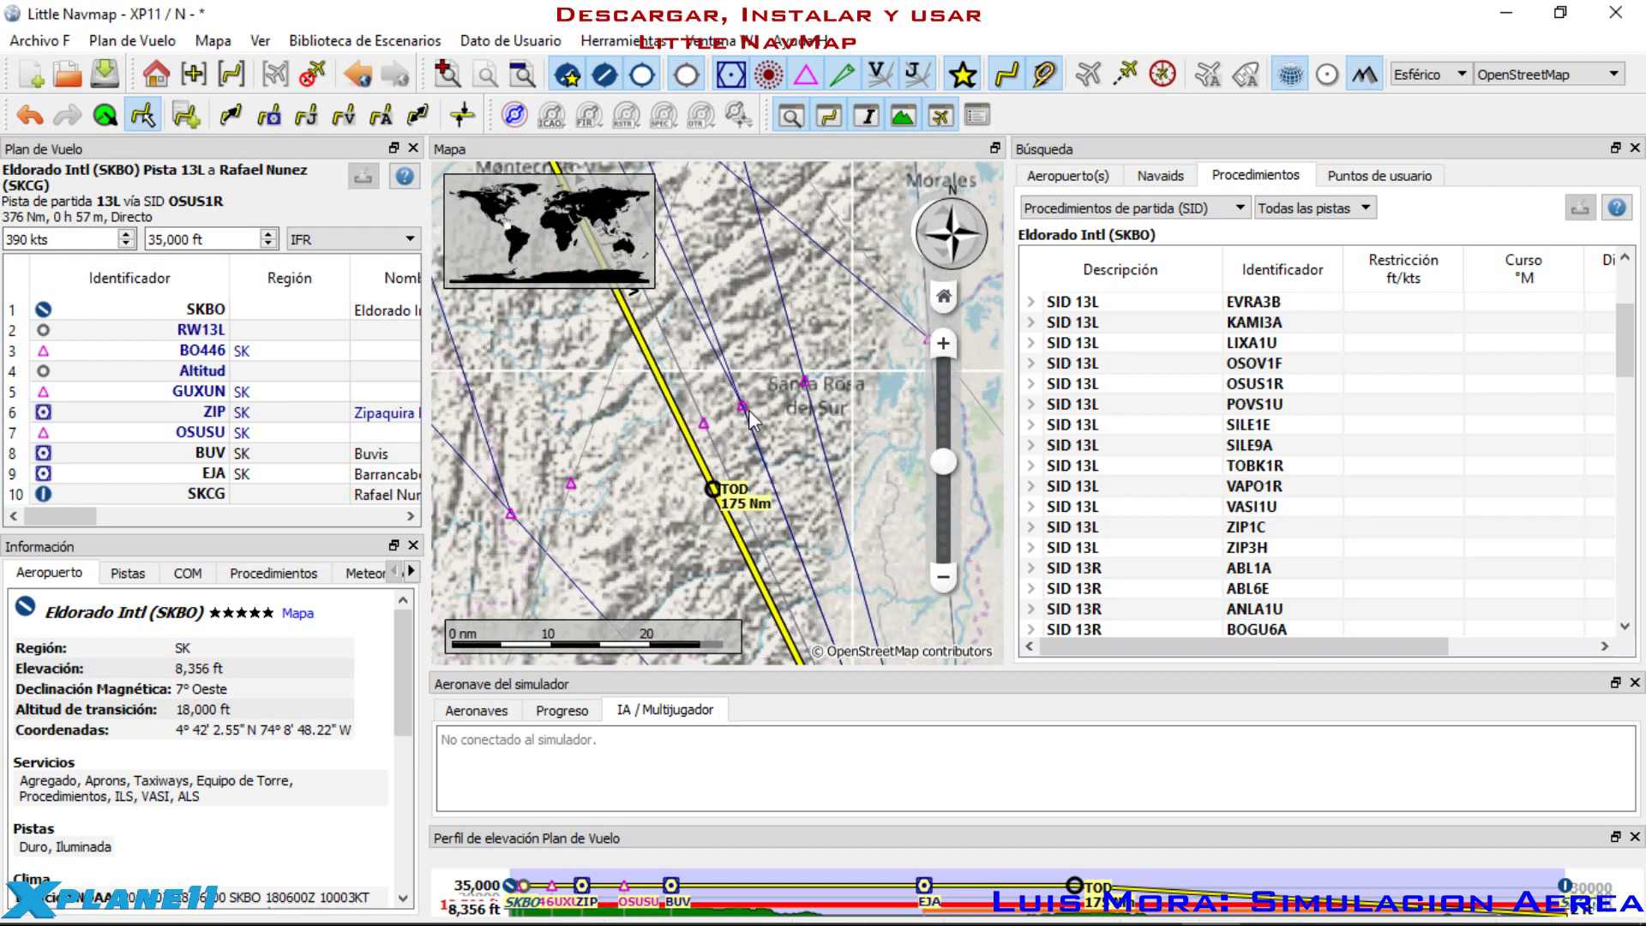
pyautogui.scroll(3, 711, 437)
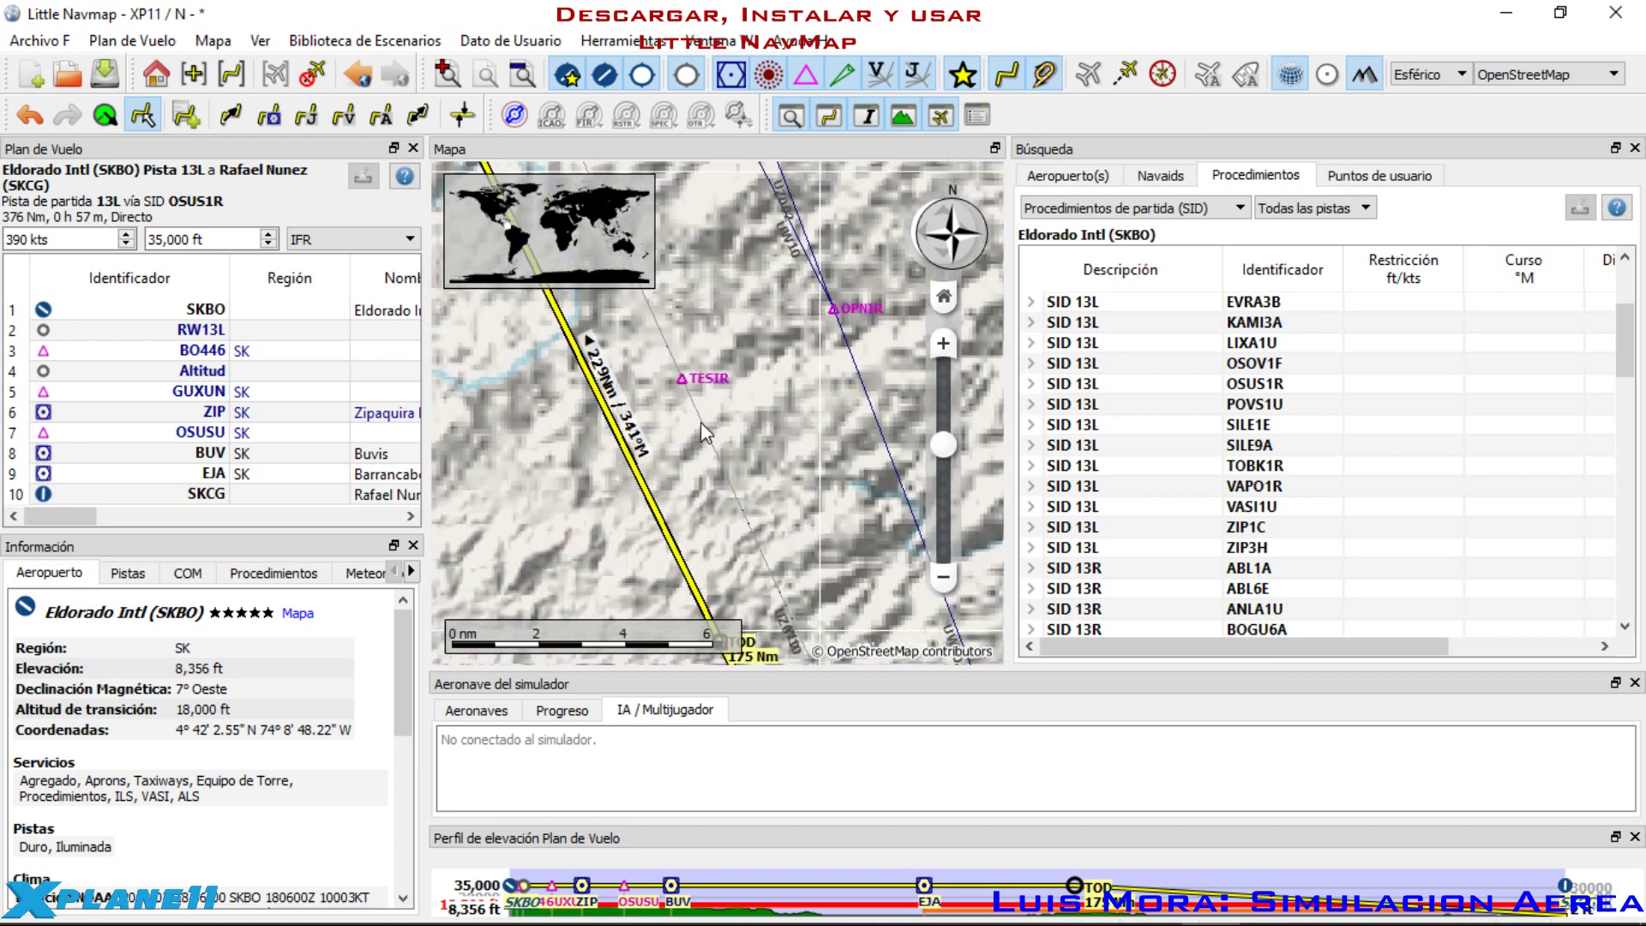
pyautogui.rightClick(677, 382)
pyautogui.click(814, 354)
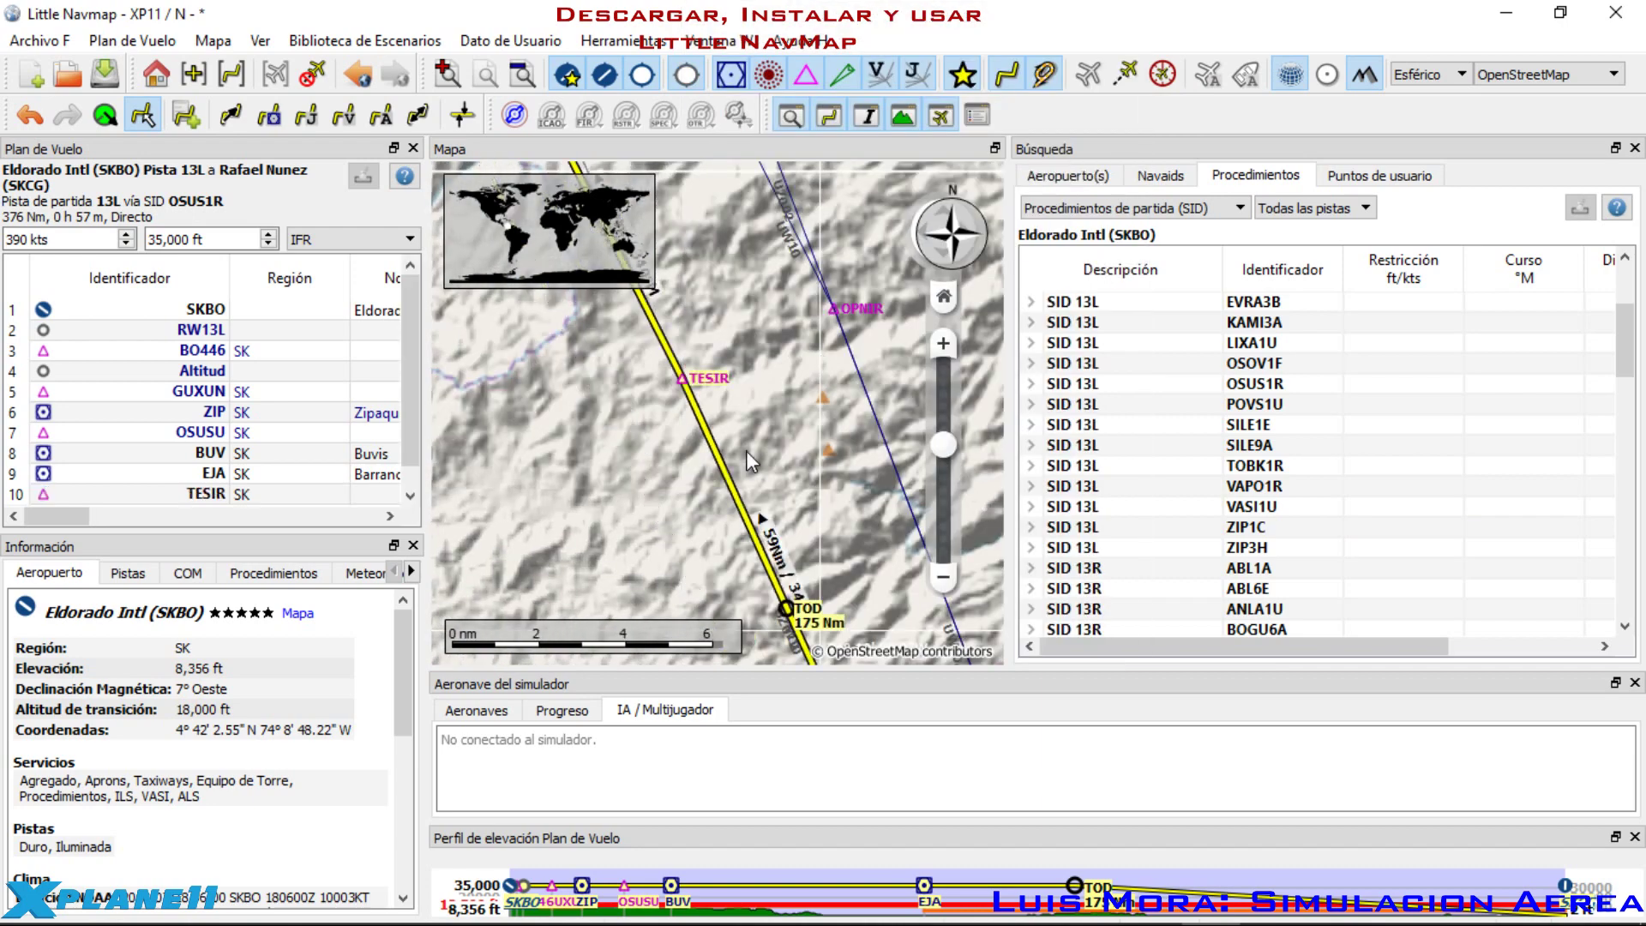
# Step: Add waypoint ISLUN, located along the route northwest of TESIR, to the flight plan
pyautogui.scroll(-3, 747, 454)
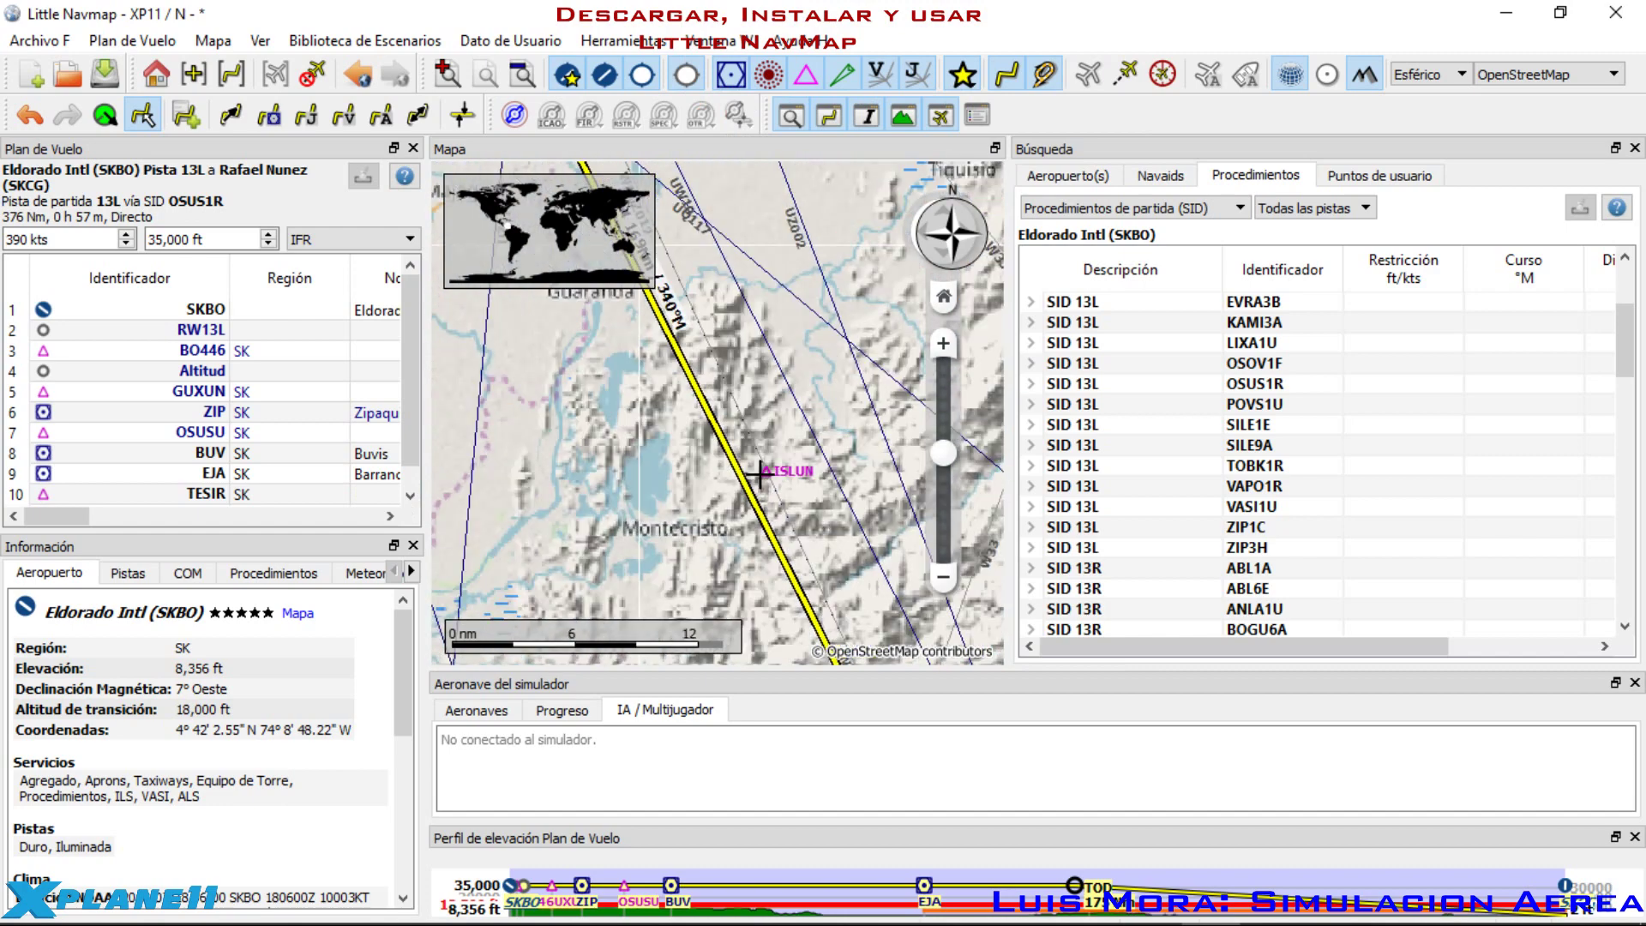
pyautogui.scroll(2, 758, 474)
pyautogui.rightClick(759, 467)
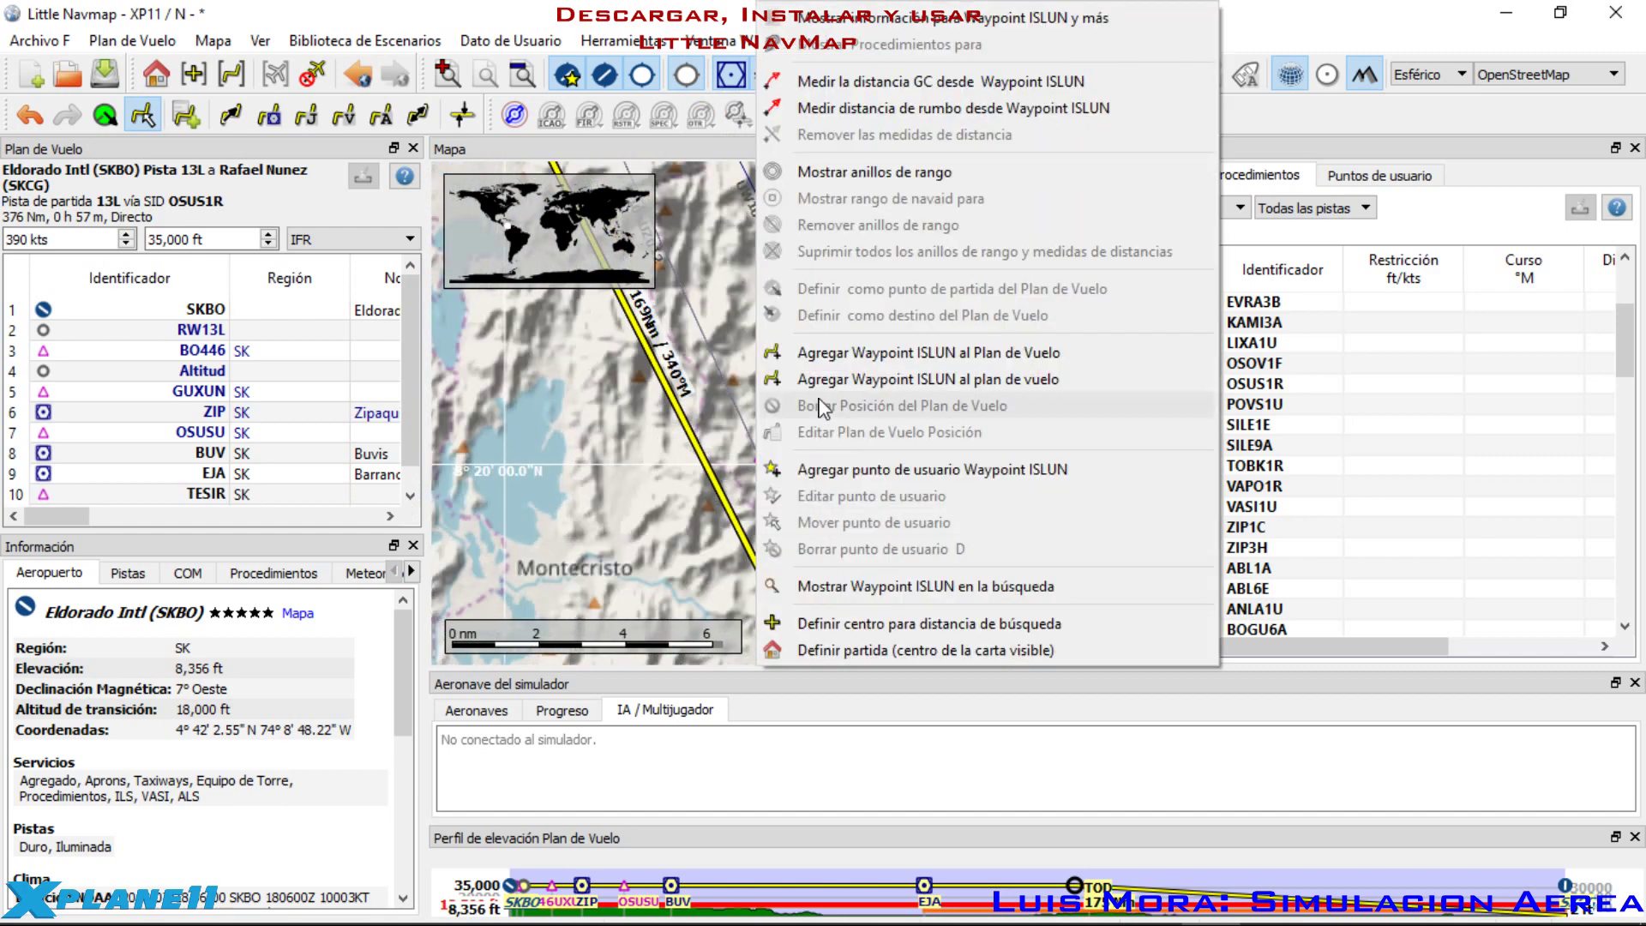
pyautogui.click(856, 353)
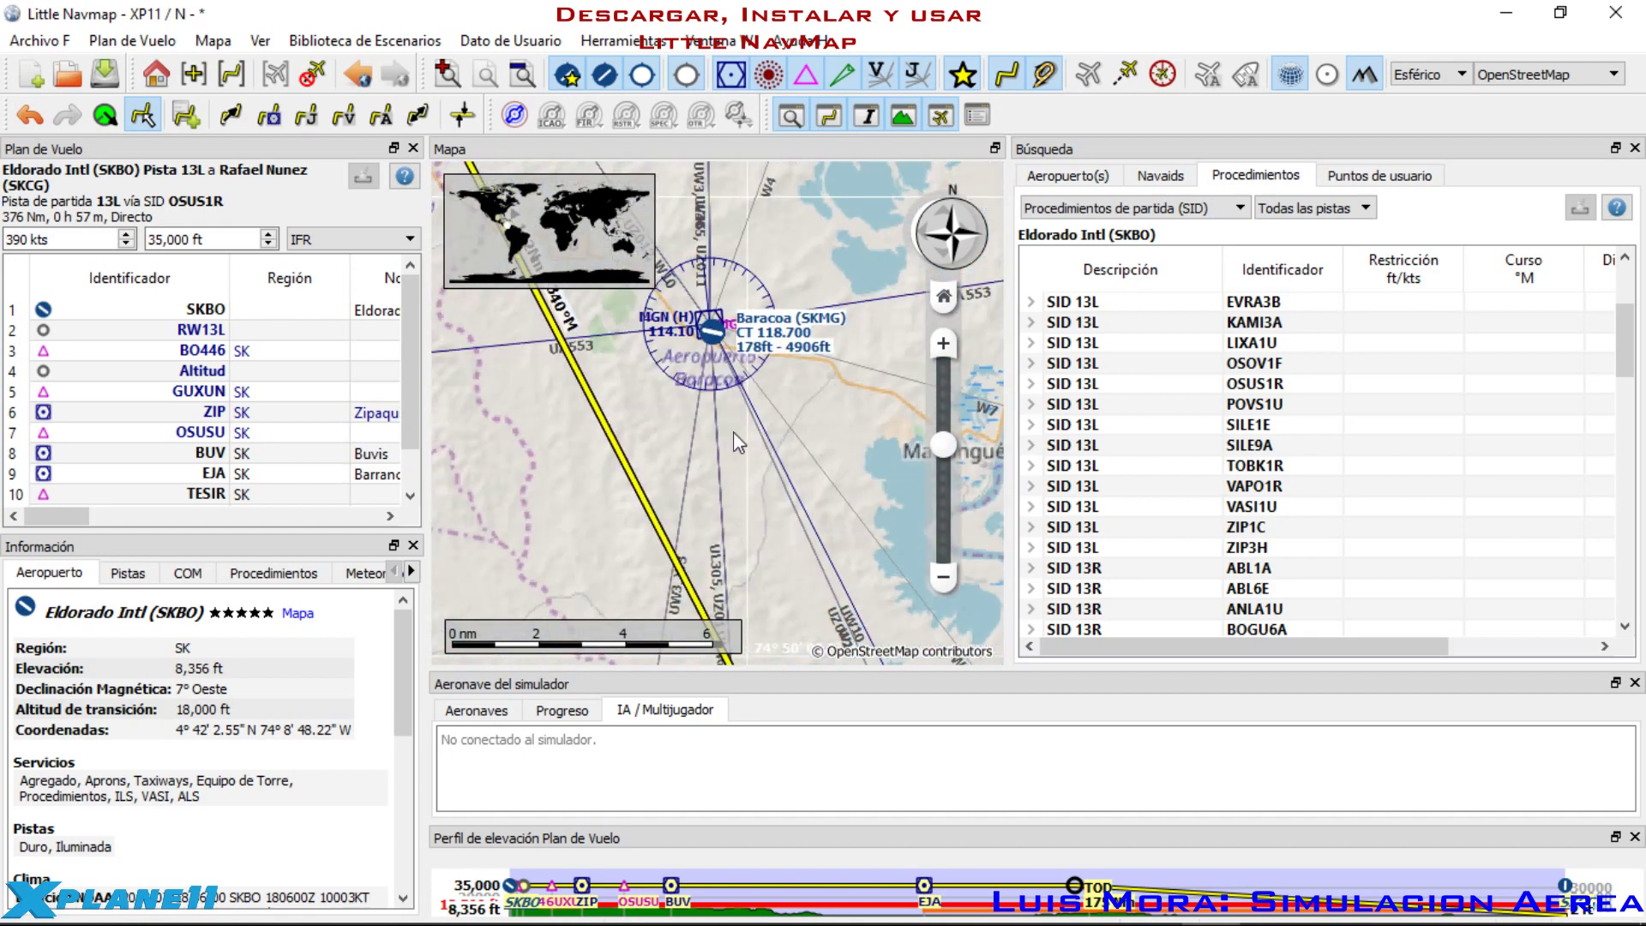
# Step: Add the MGN VORDME at Baracoa airport (SKMG) to the flight plan
pyautogui.rightClick(740, 427)
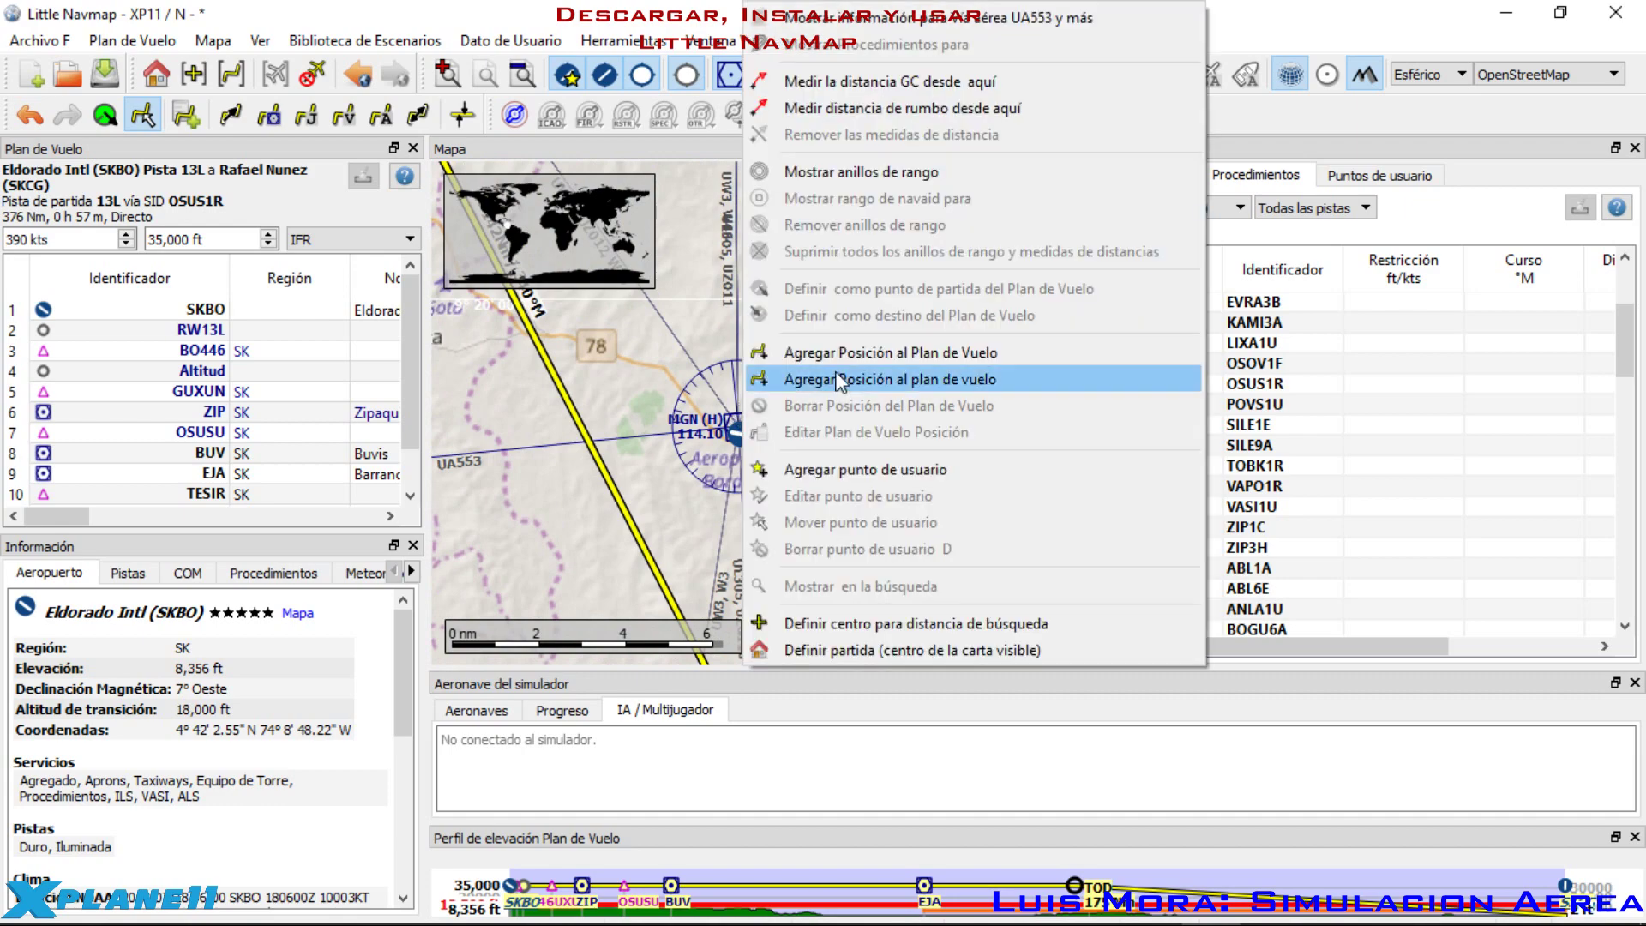
pyautogui.click(656, 433)
pyautogui.scroll(5, 760, 420)
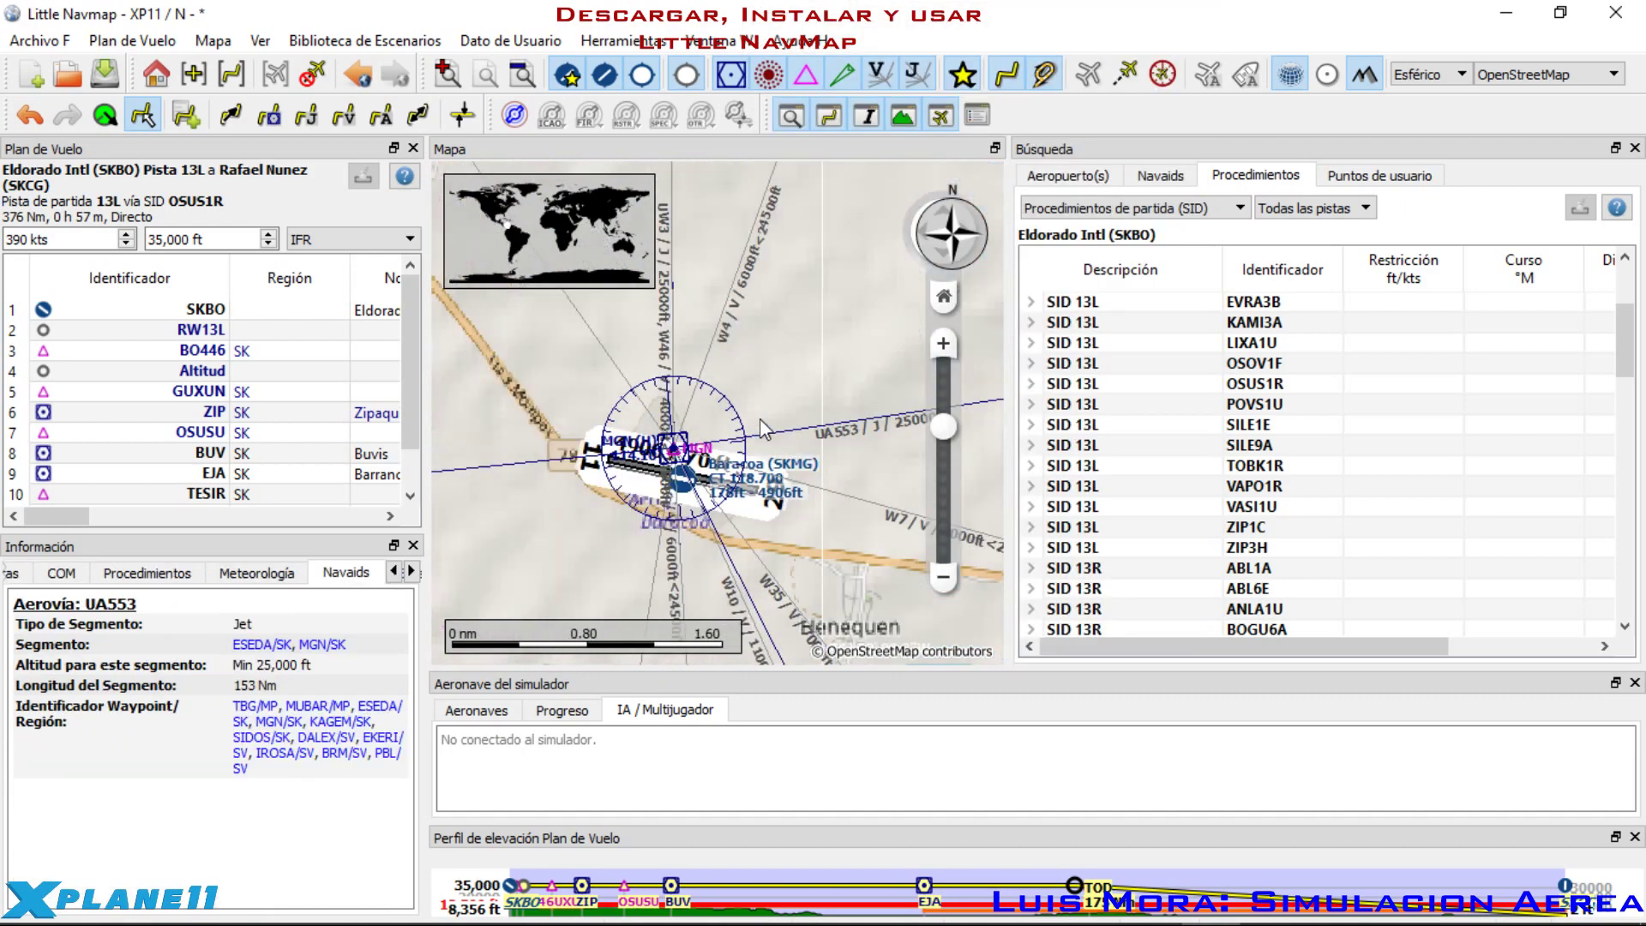
pyautogui.rightClick(677, 436)
pyautogui.click(793, 353)
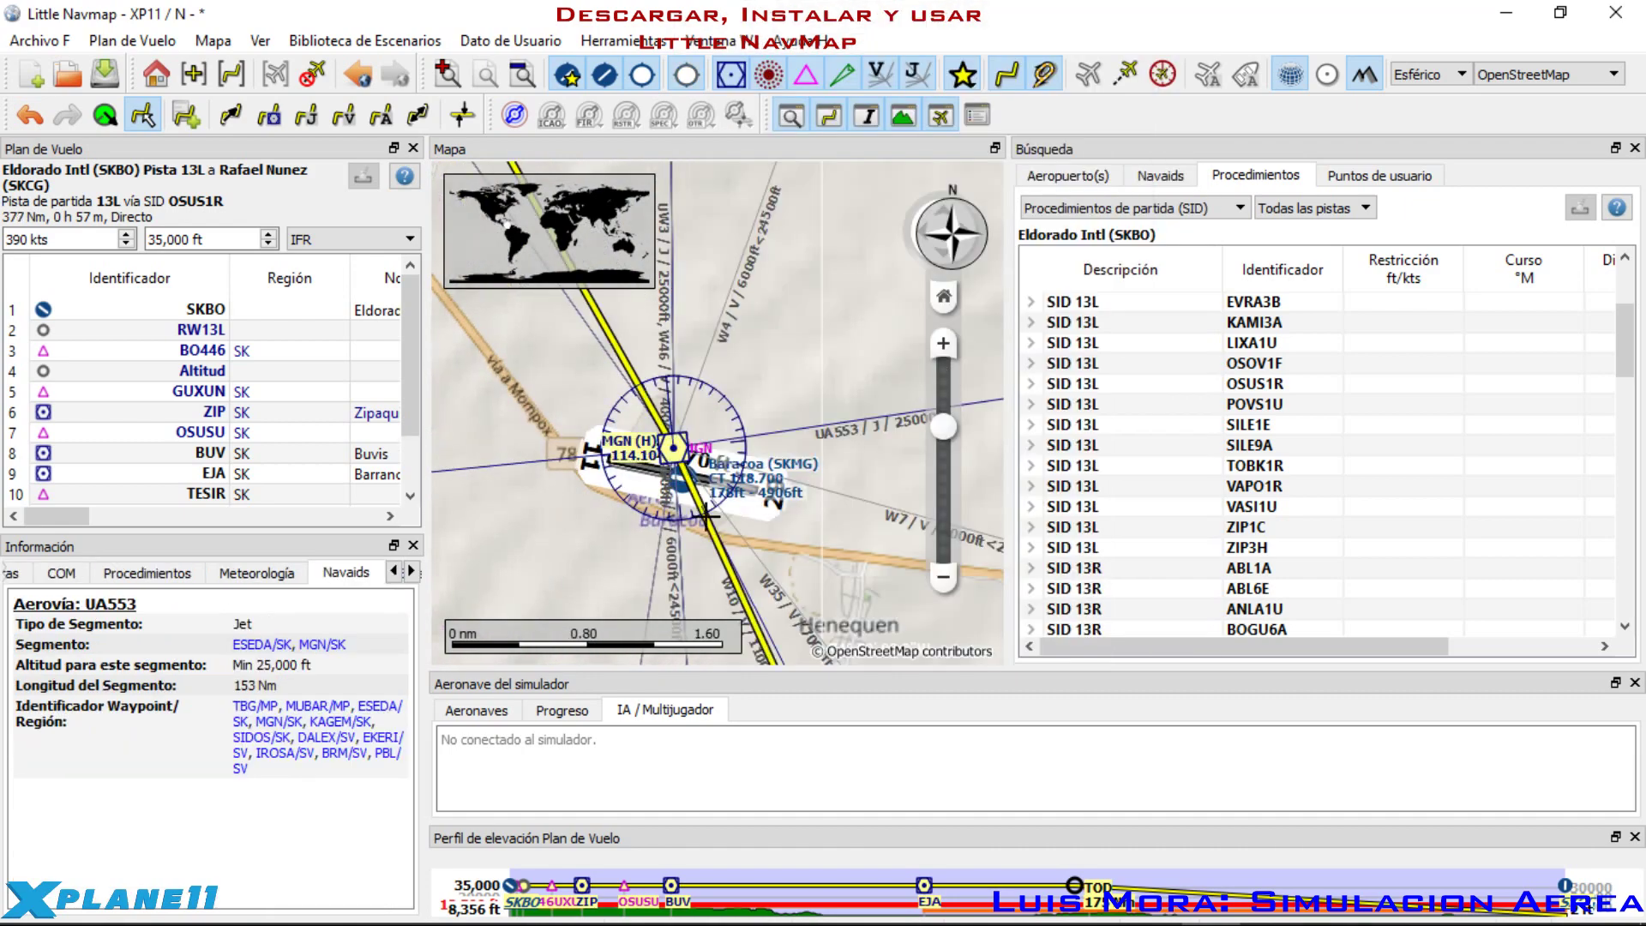
# Step: Follow the airway UW10/UZ012 northwest from MGN and add waypoint SUBLO to the flight plan
pyautogui.scroll(-5, 724, 487)
pyautogui.scroll(3, 726, 506)
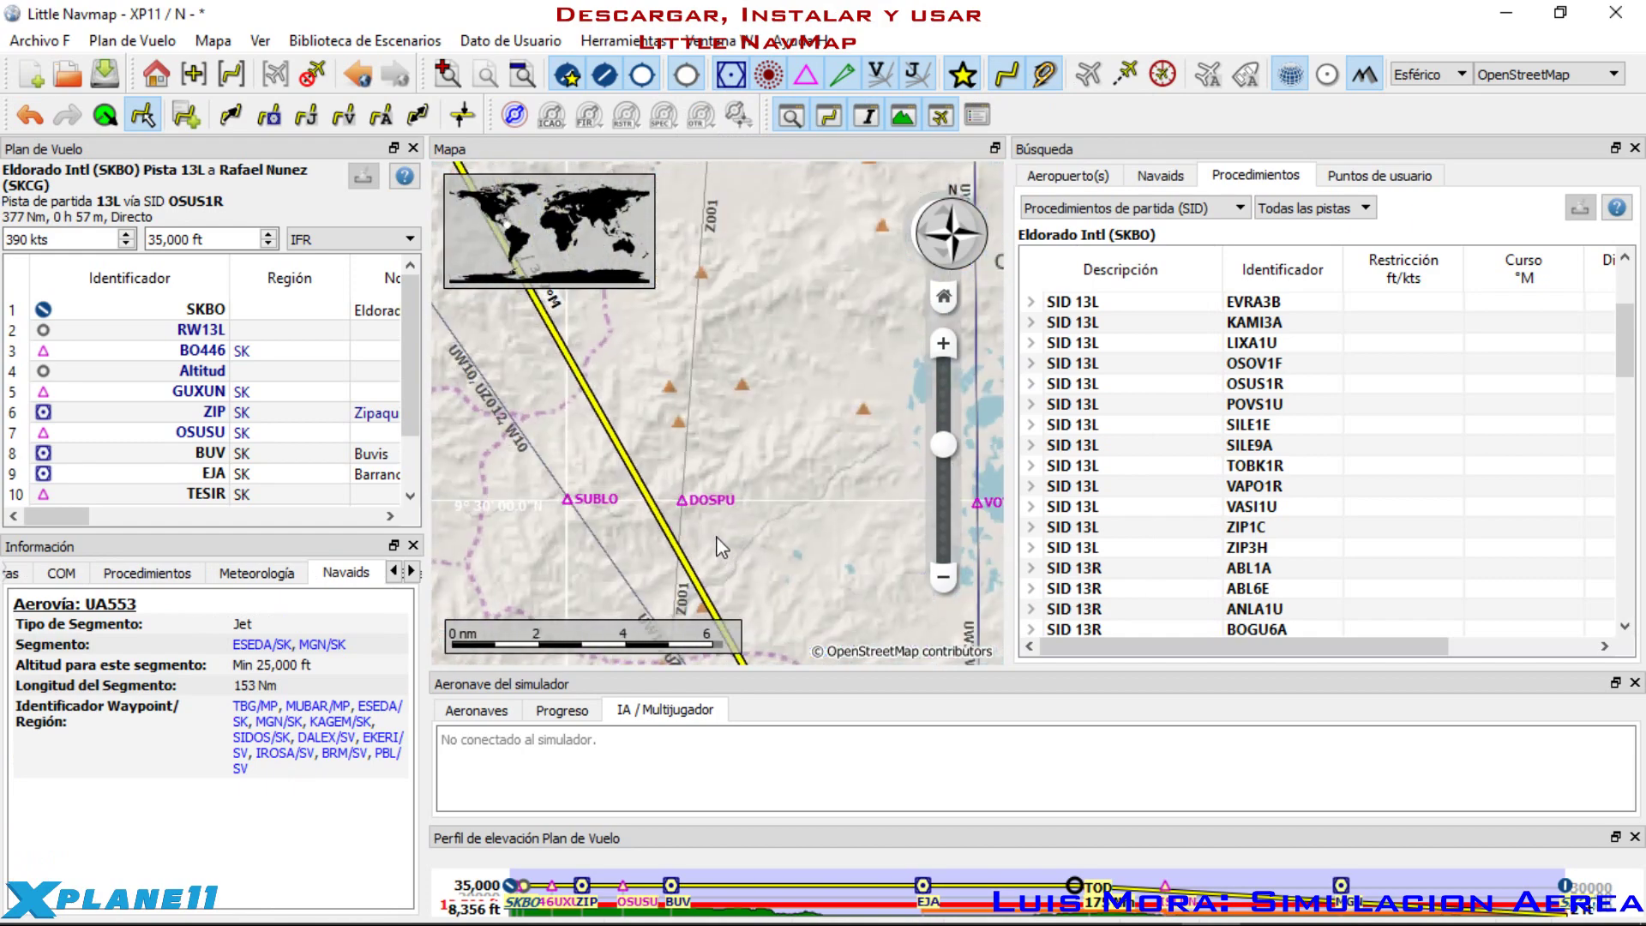
pyautogui.moveTo(729, 553); pyautogui.dragTo(753, 394)
pyautogui.scroll(2, 832, 594)
pyautogui.scroll(-2, 832, 593)
pyautogui.scroll(2, 665, 481)
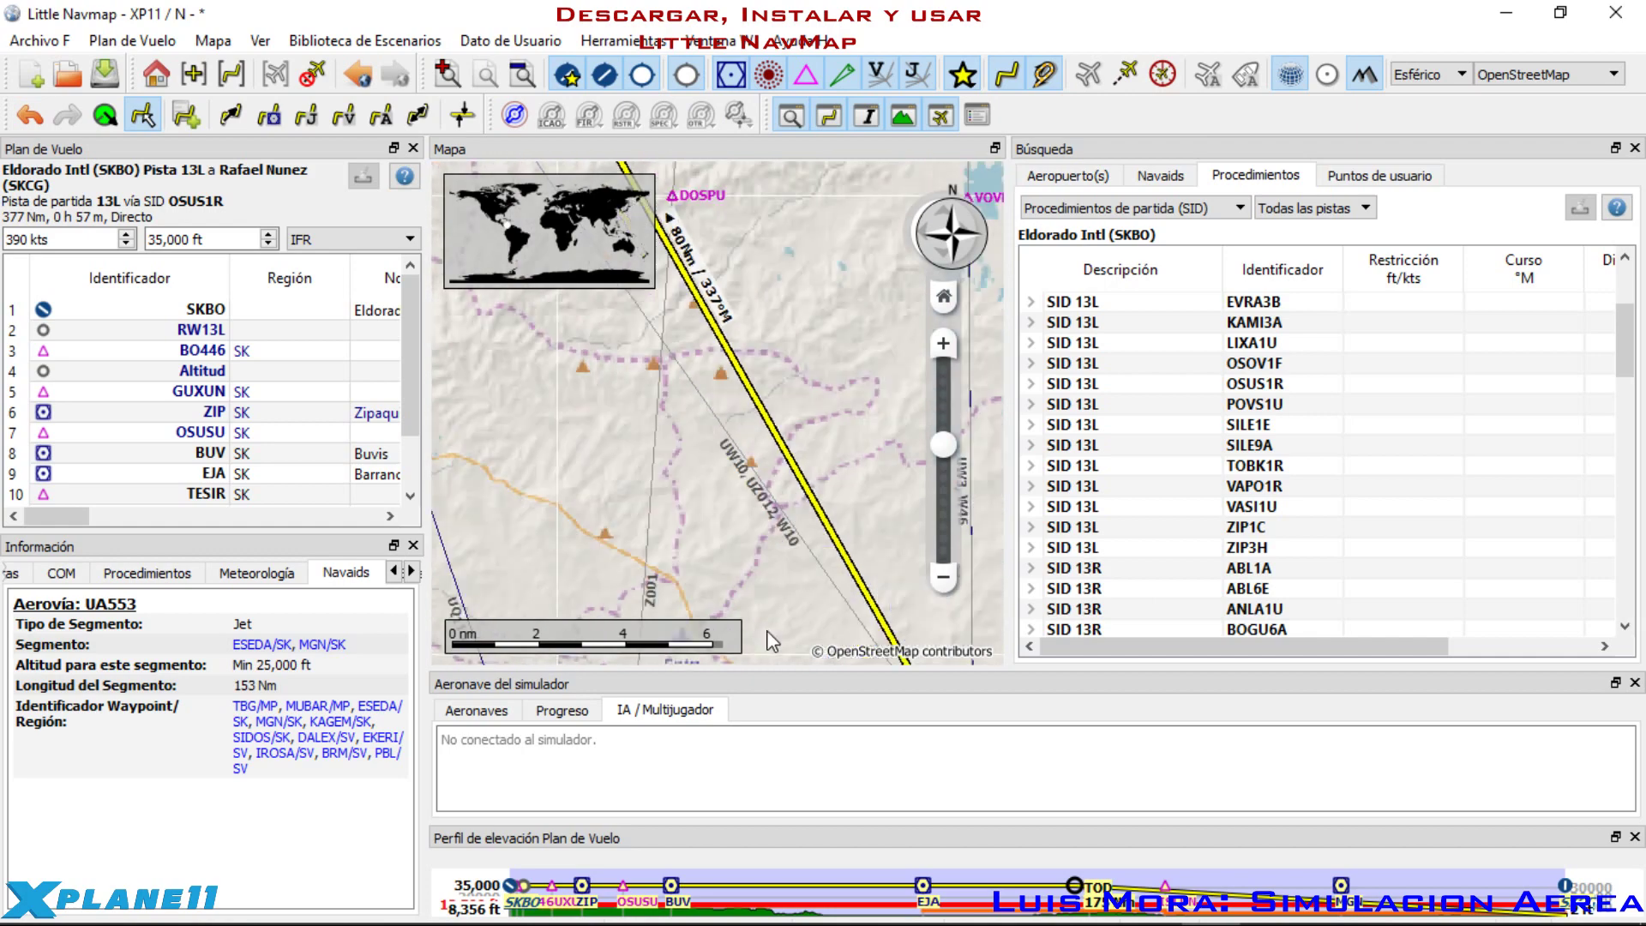
pyautogui.rightClick(742, 467)
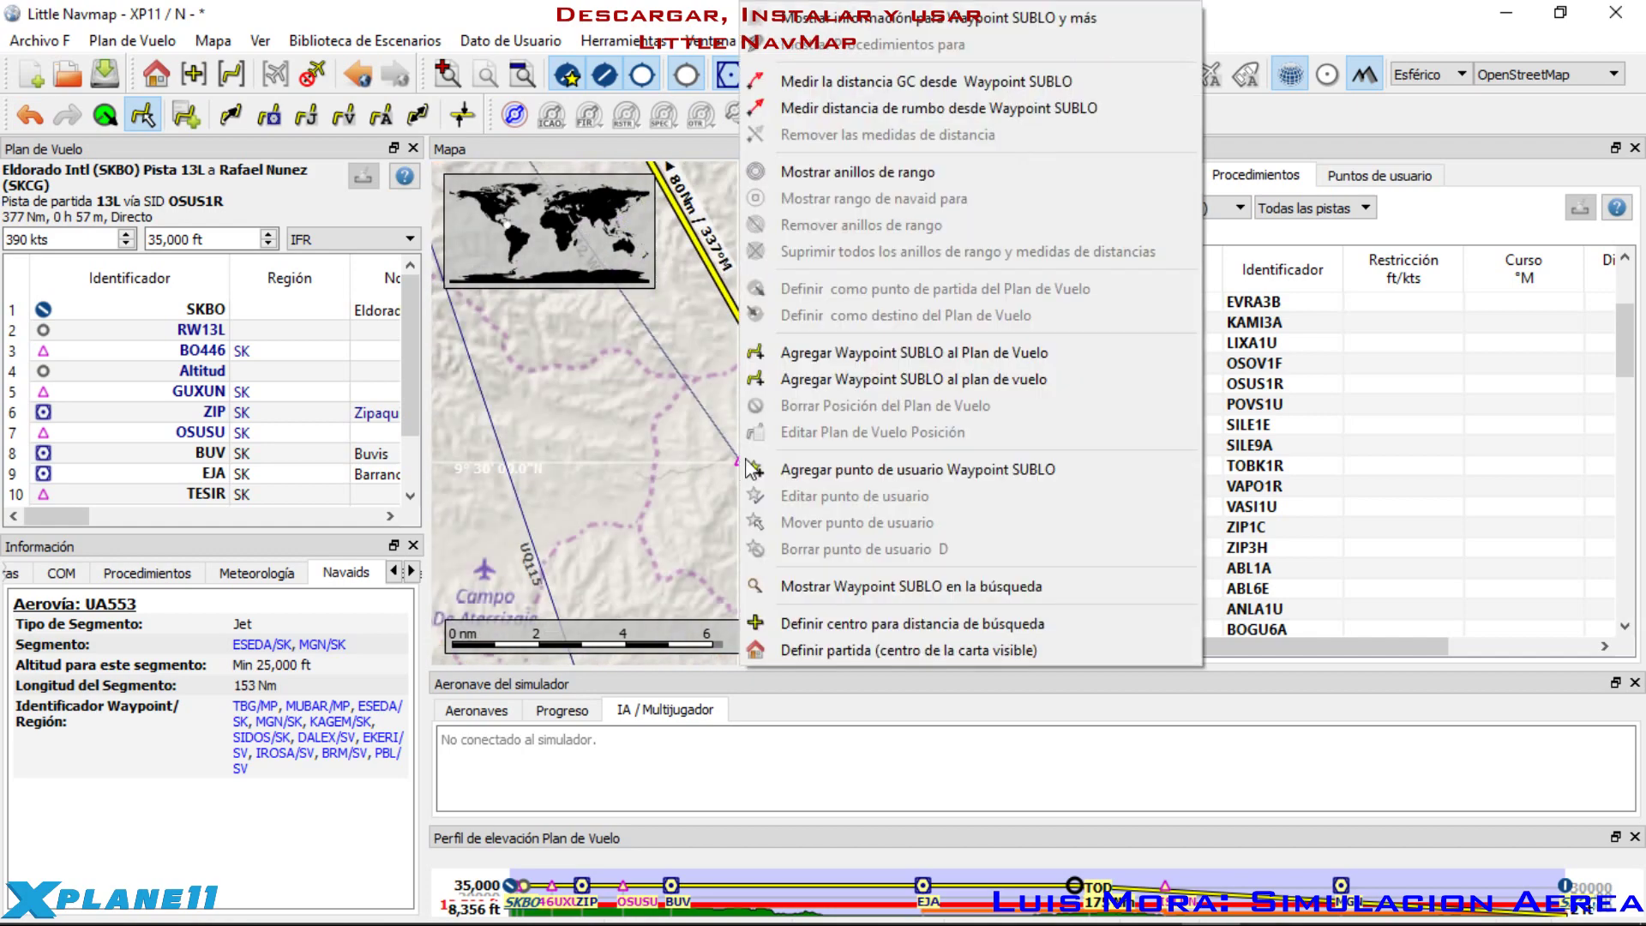
pyautogui.click(857, 352)
# Step: Add waypoint UGREB, near El Carmen de Bolívar, to the flight plan and check the final leg to SKCG
pyautogui.moveTo(574, 409); pyautogui.dragTo(699, 527)
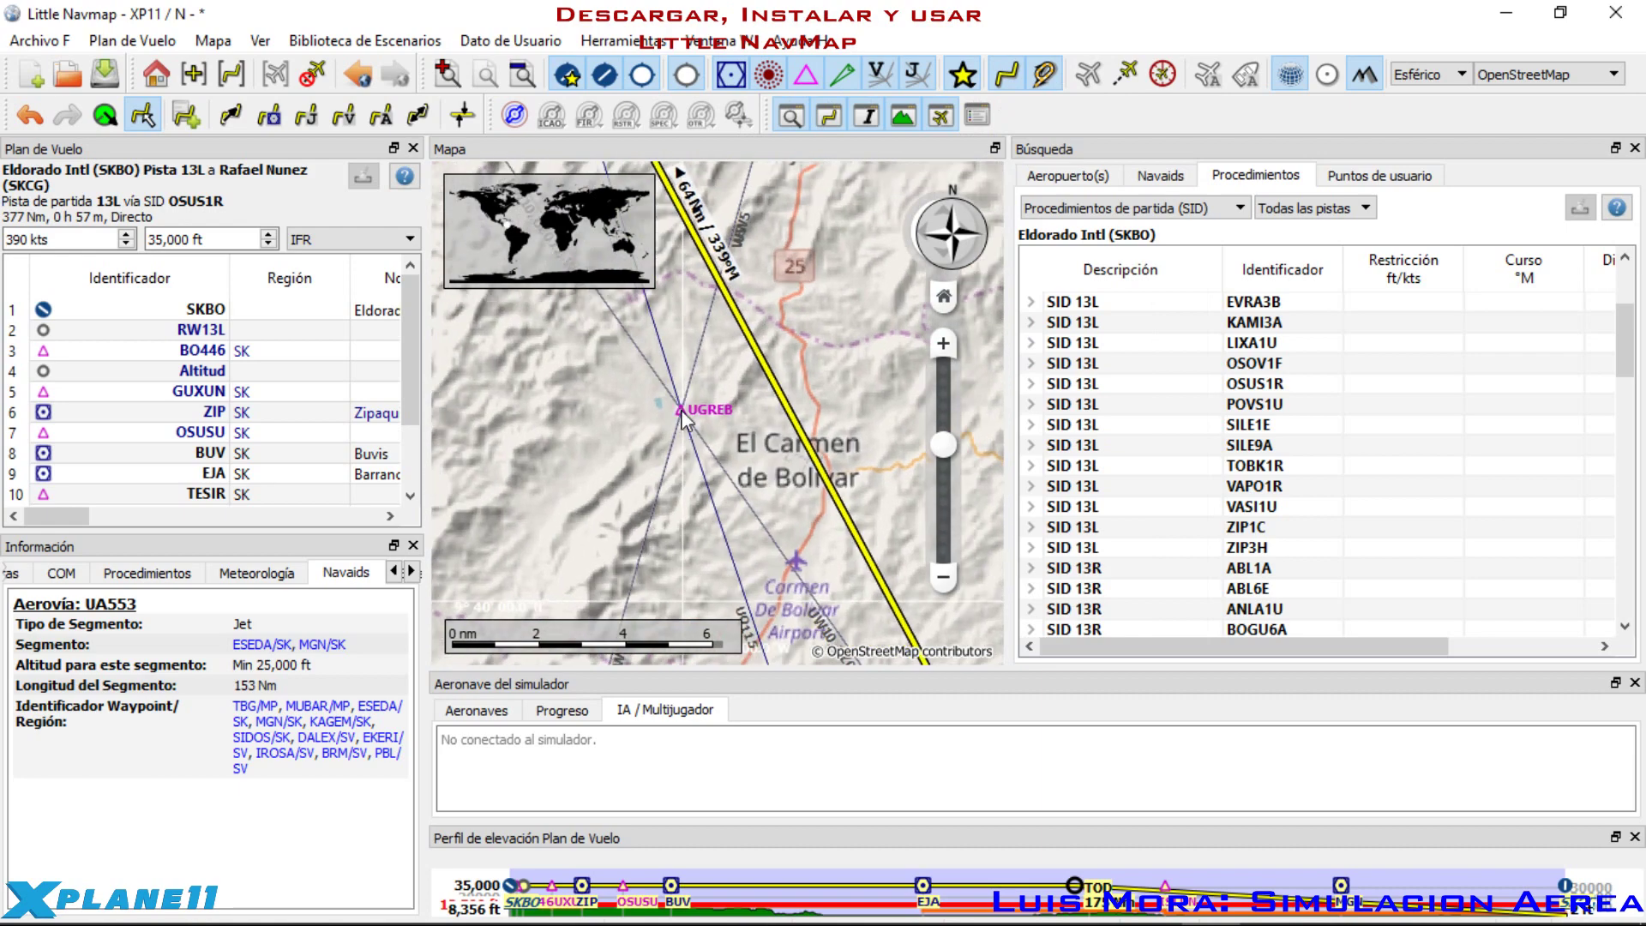
pyautogui.rightClick(682, 417)
pyautogui.click(858, 356)
pyautogui.scroll(-3, 724, 455)
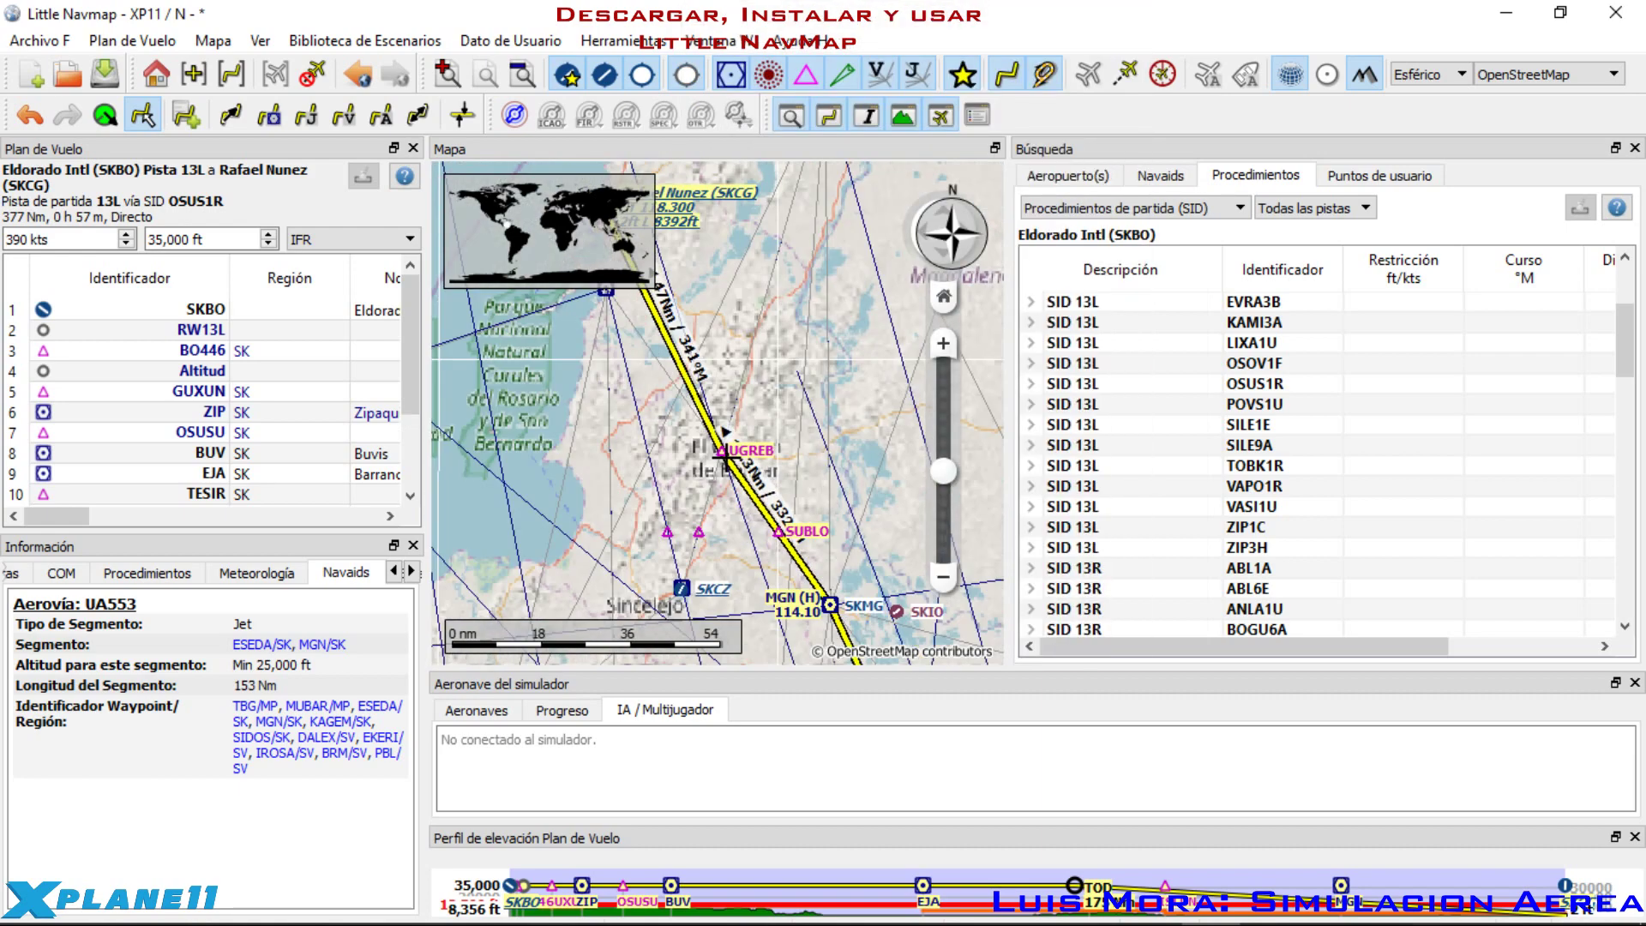
pyautogui.moveTo(708, 429); pyautogui.dragTo(729, 447)
pyautogui.moveTo(677, 373)
pyautogui.mouseDown()
pyautogui.moveTo(696, 398)
pyautogui.moveTo(675, 386)
pyautogui.mouseUp()
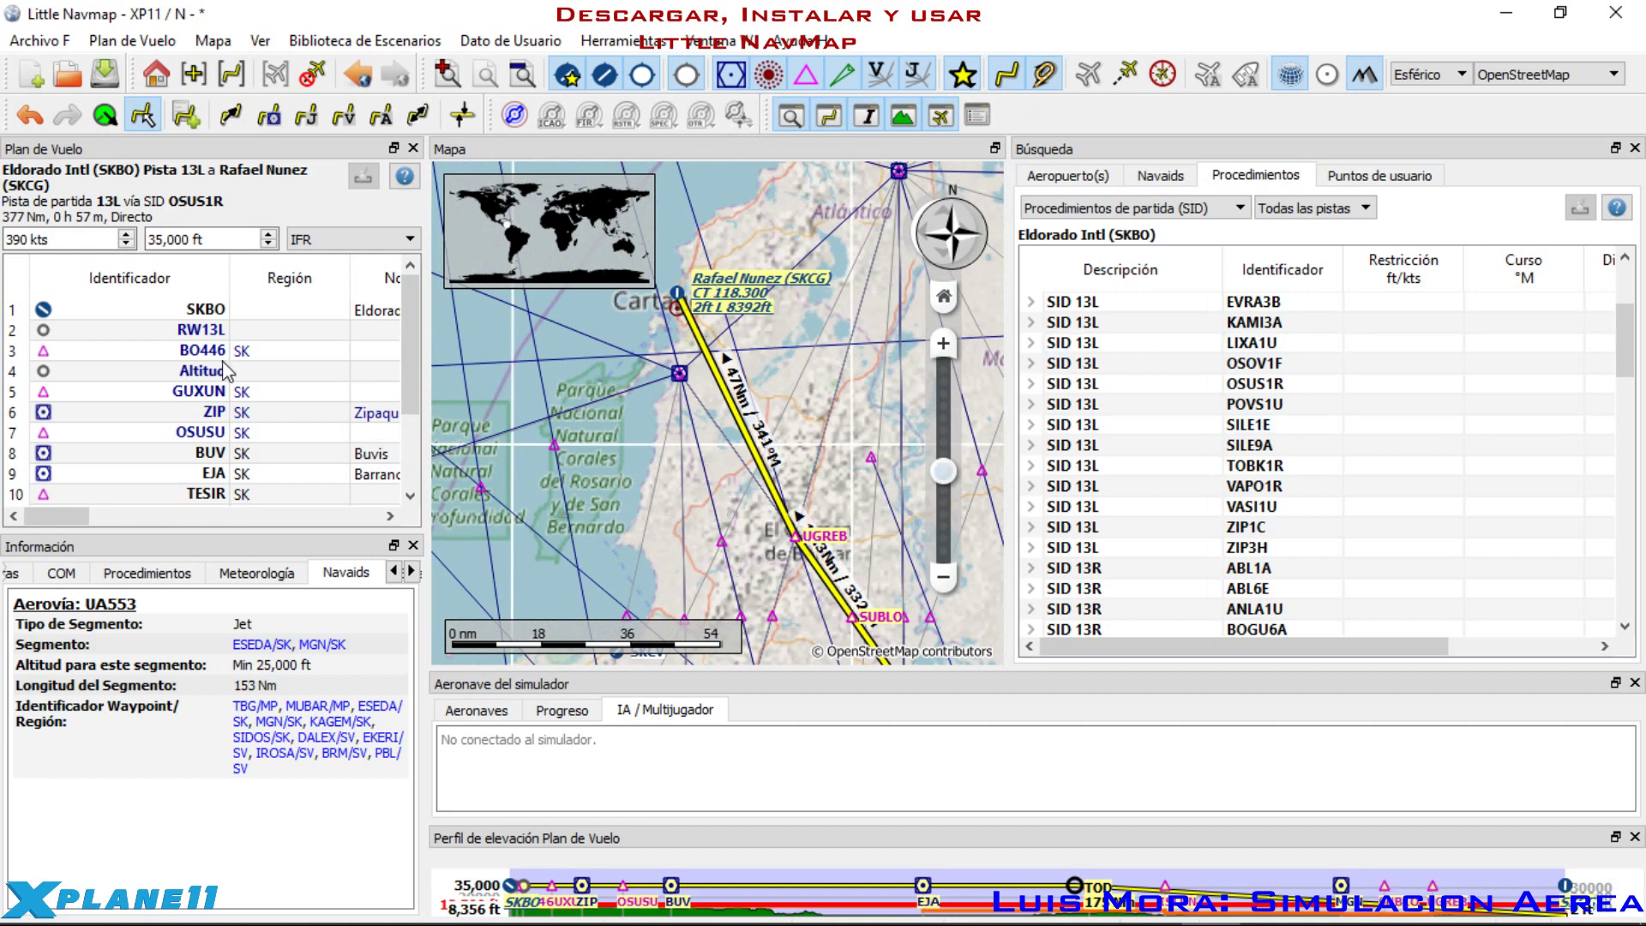
# Step: Show the destination SKCG on the map and list its arrival procedures
pyautogui.scroll(-2, 275, 418)
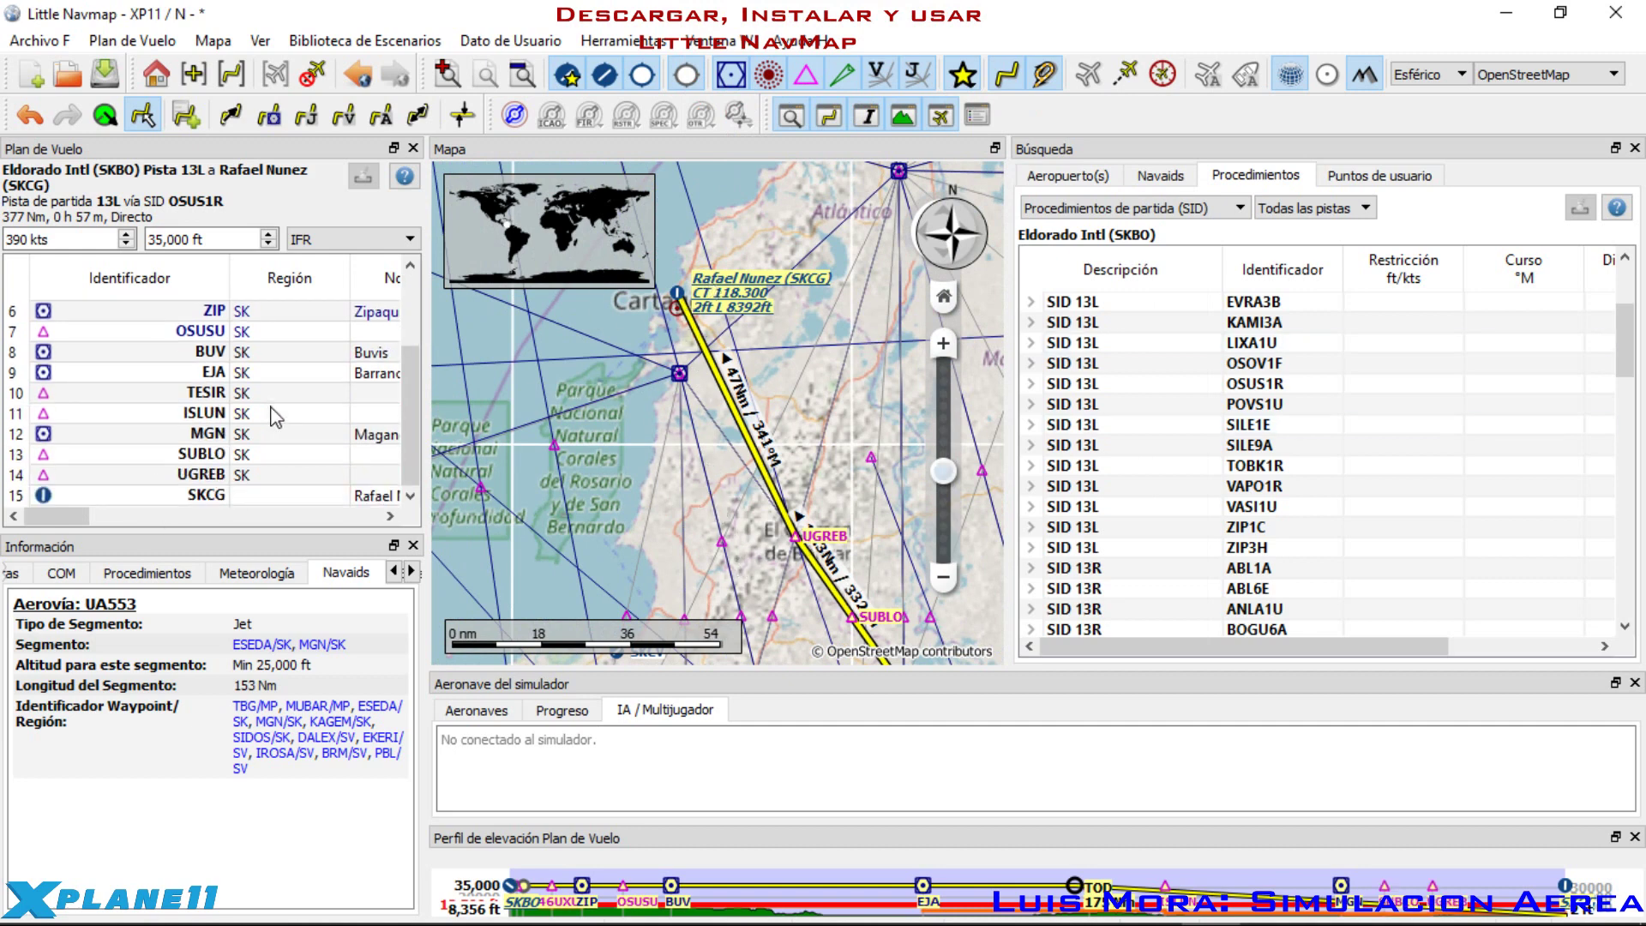
pyautogui.doubleClick(206, 499)
pyautogui.rightClick(207, 502)
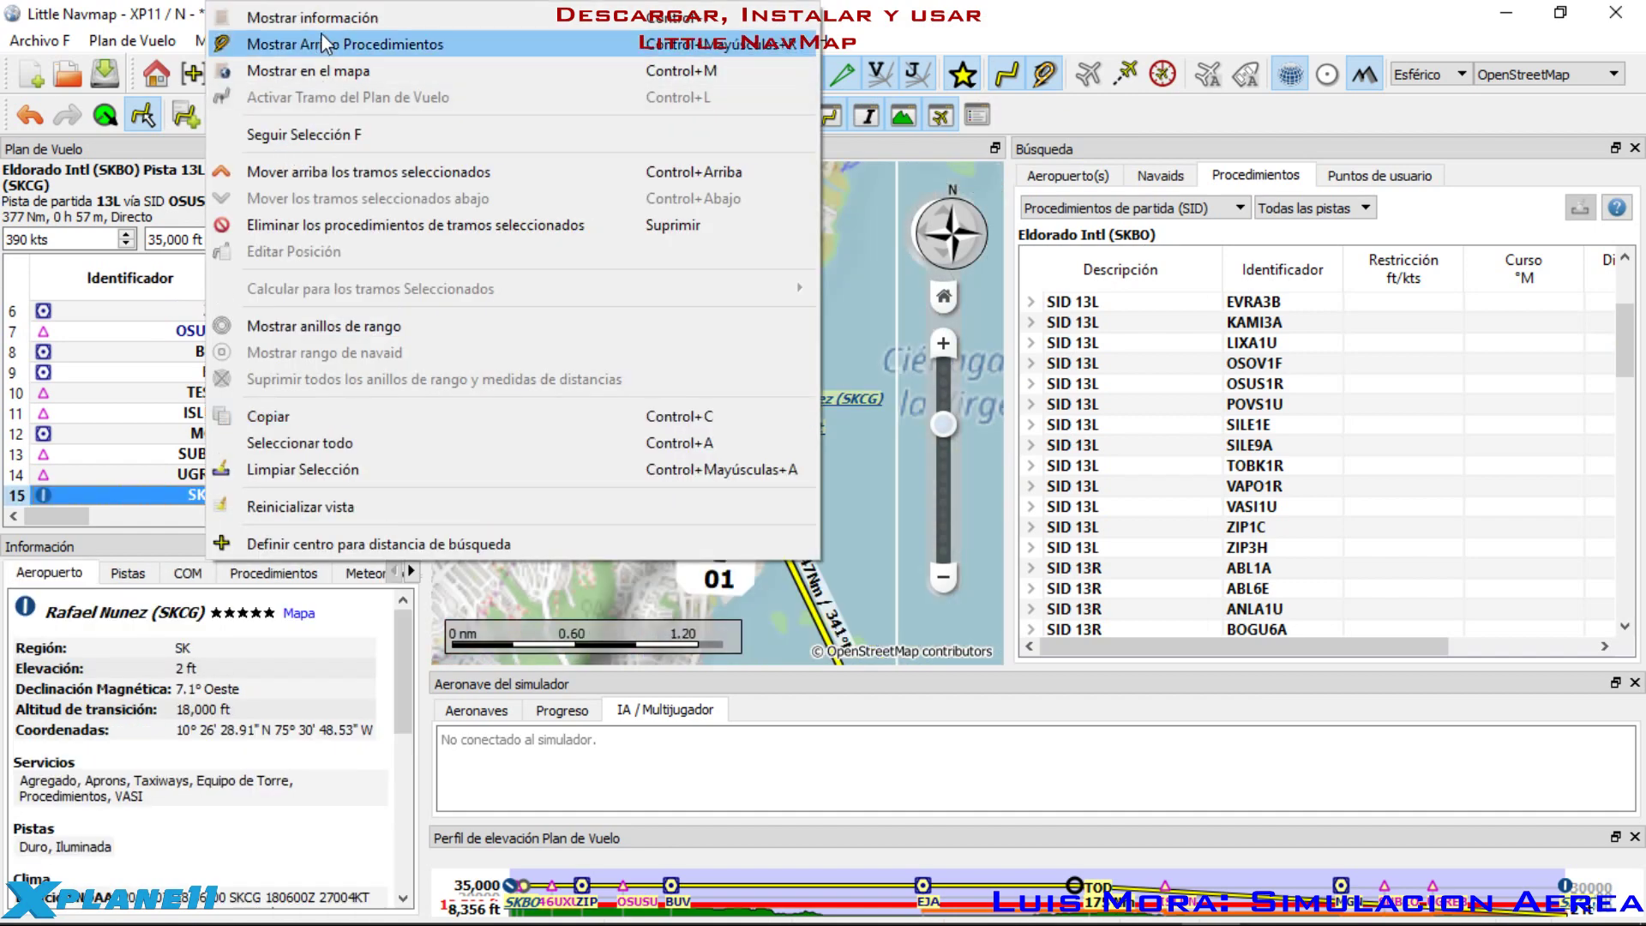
pyautogui.click(264, 53)
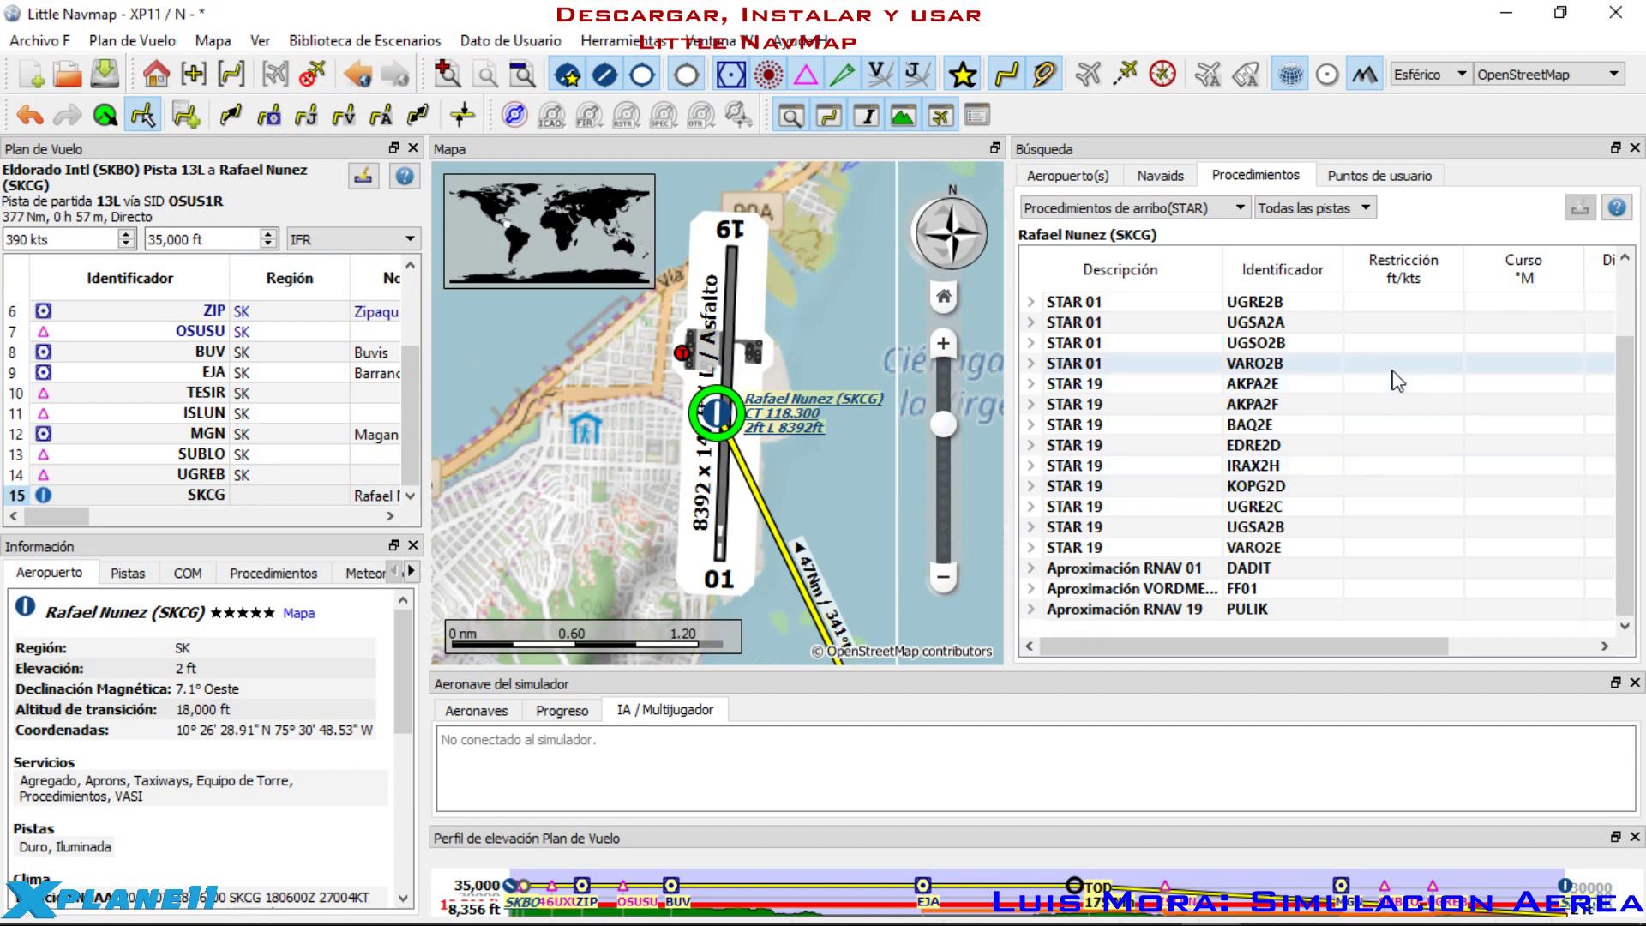
# Step: Review the STAR and approach procedures for runways 01 and 19 at SKCG
pyautogui.scroll(1, 1376, 403)
pyautogui.scroll(1, 1286, 424)
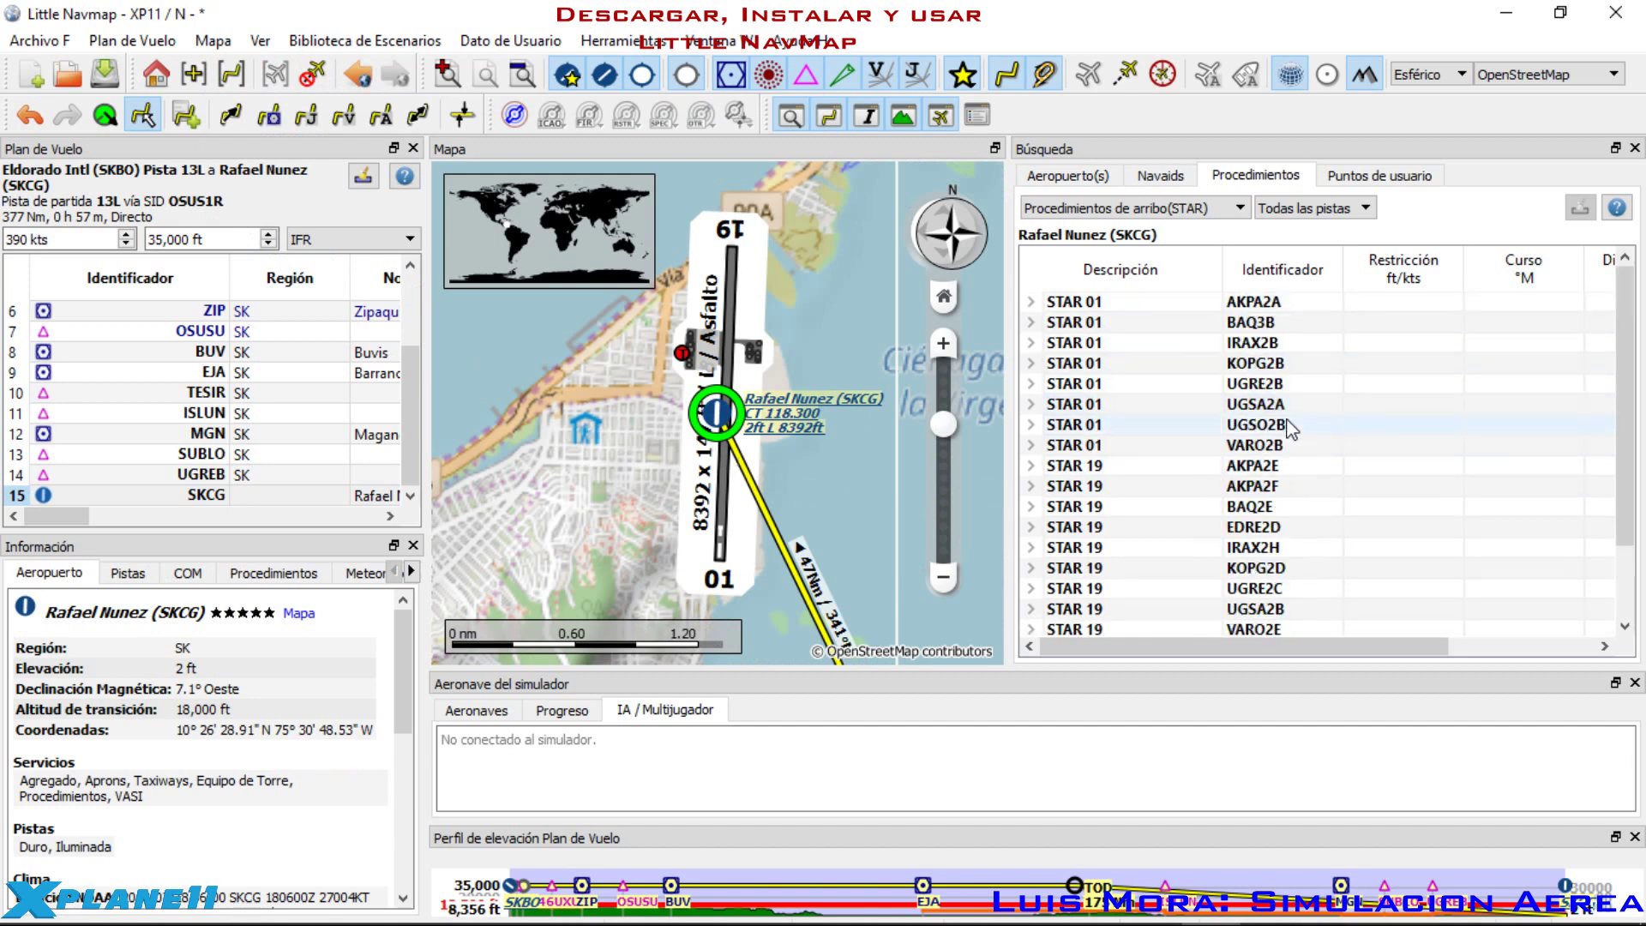
pyautogui.scroll(-1, 1082, 301)
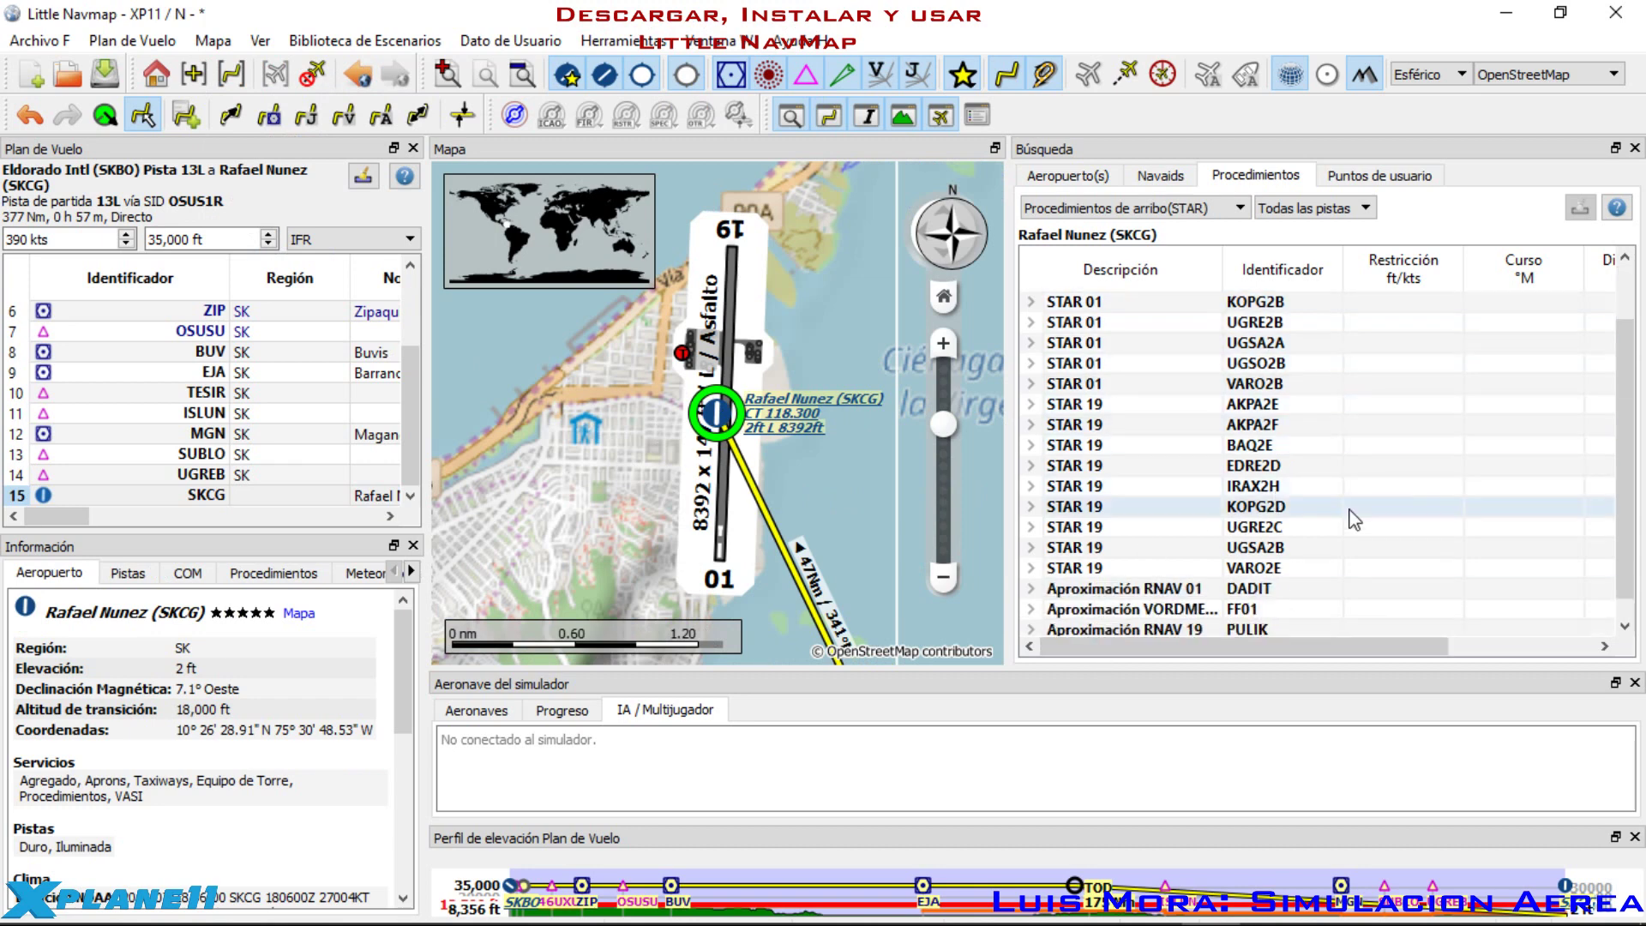
pyautogui.scroll(2, 1355, 520)
pyautogui.scroll(-2, 1354, 521)
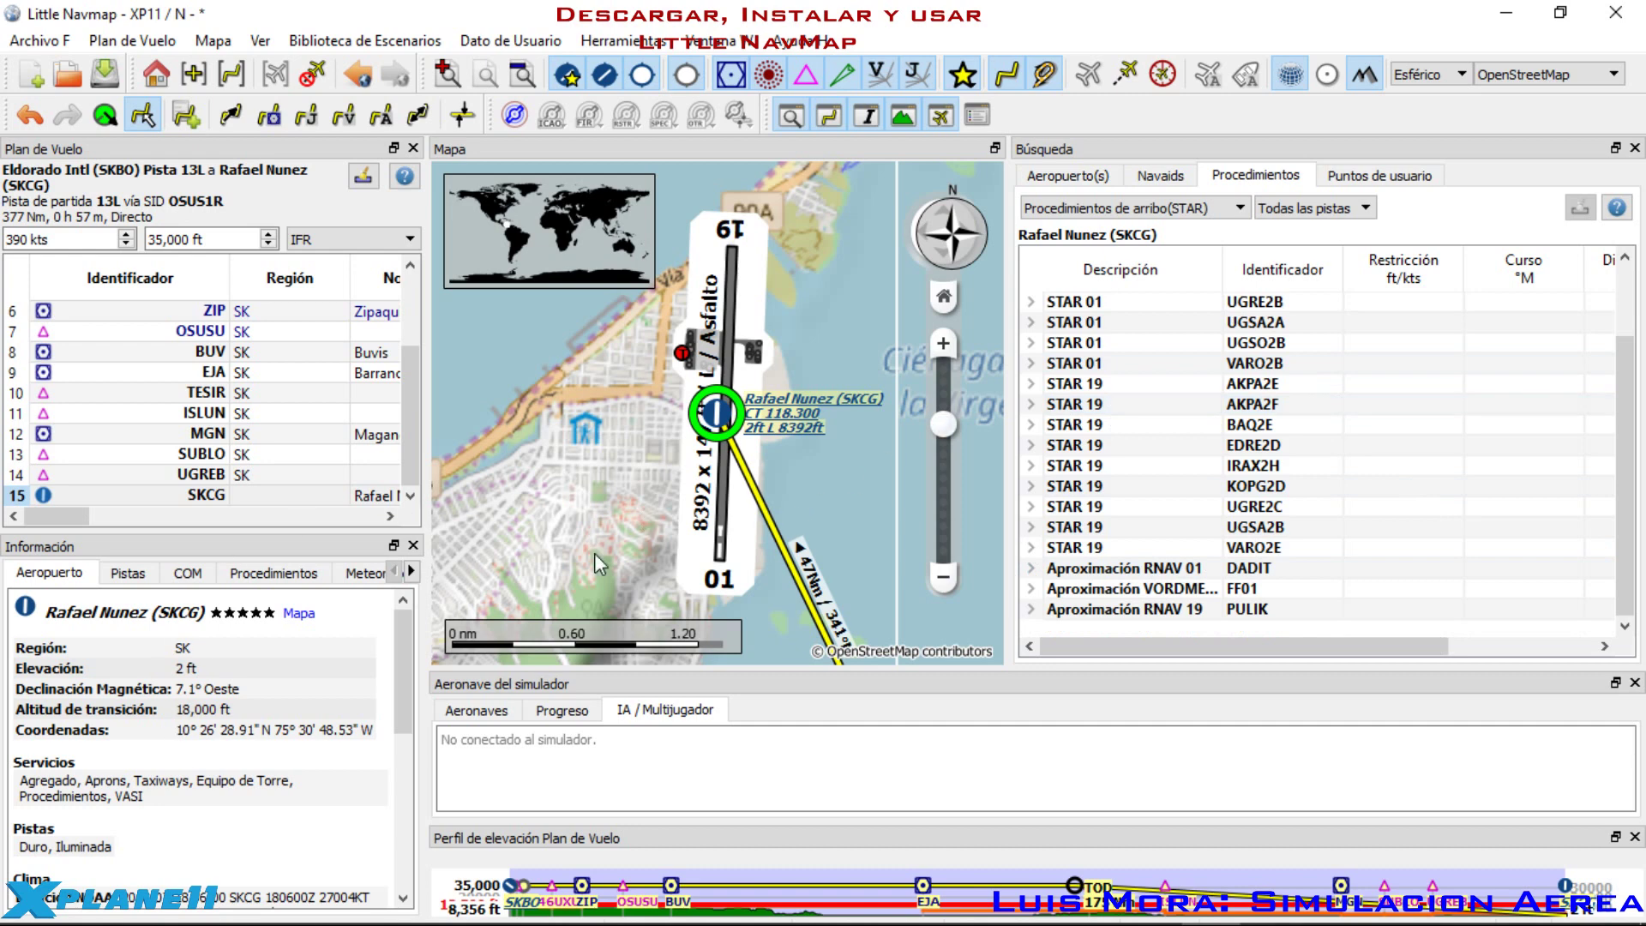
# Step: Check the NOAA and VATSIM weather for SKCG against the orientation of its runway on the map
pyautogui.click(170, 498)
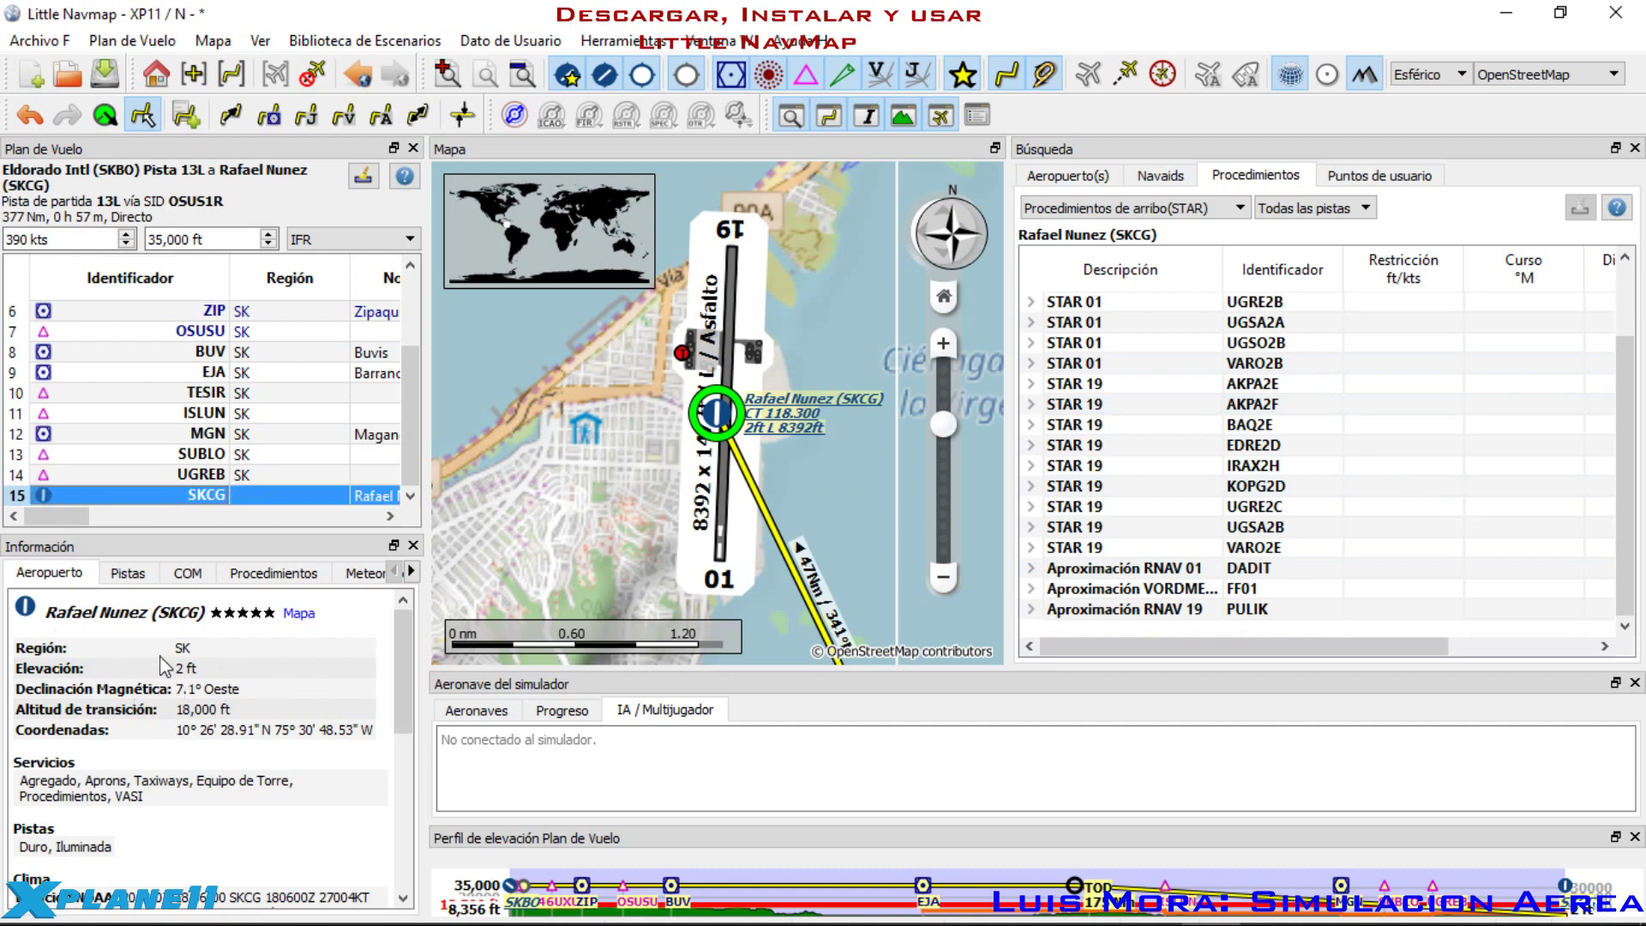
pyautogui.scroll(-3, 190, 677)
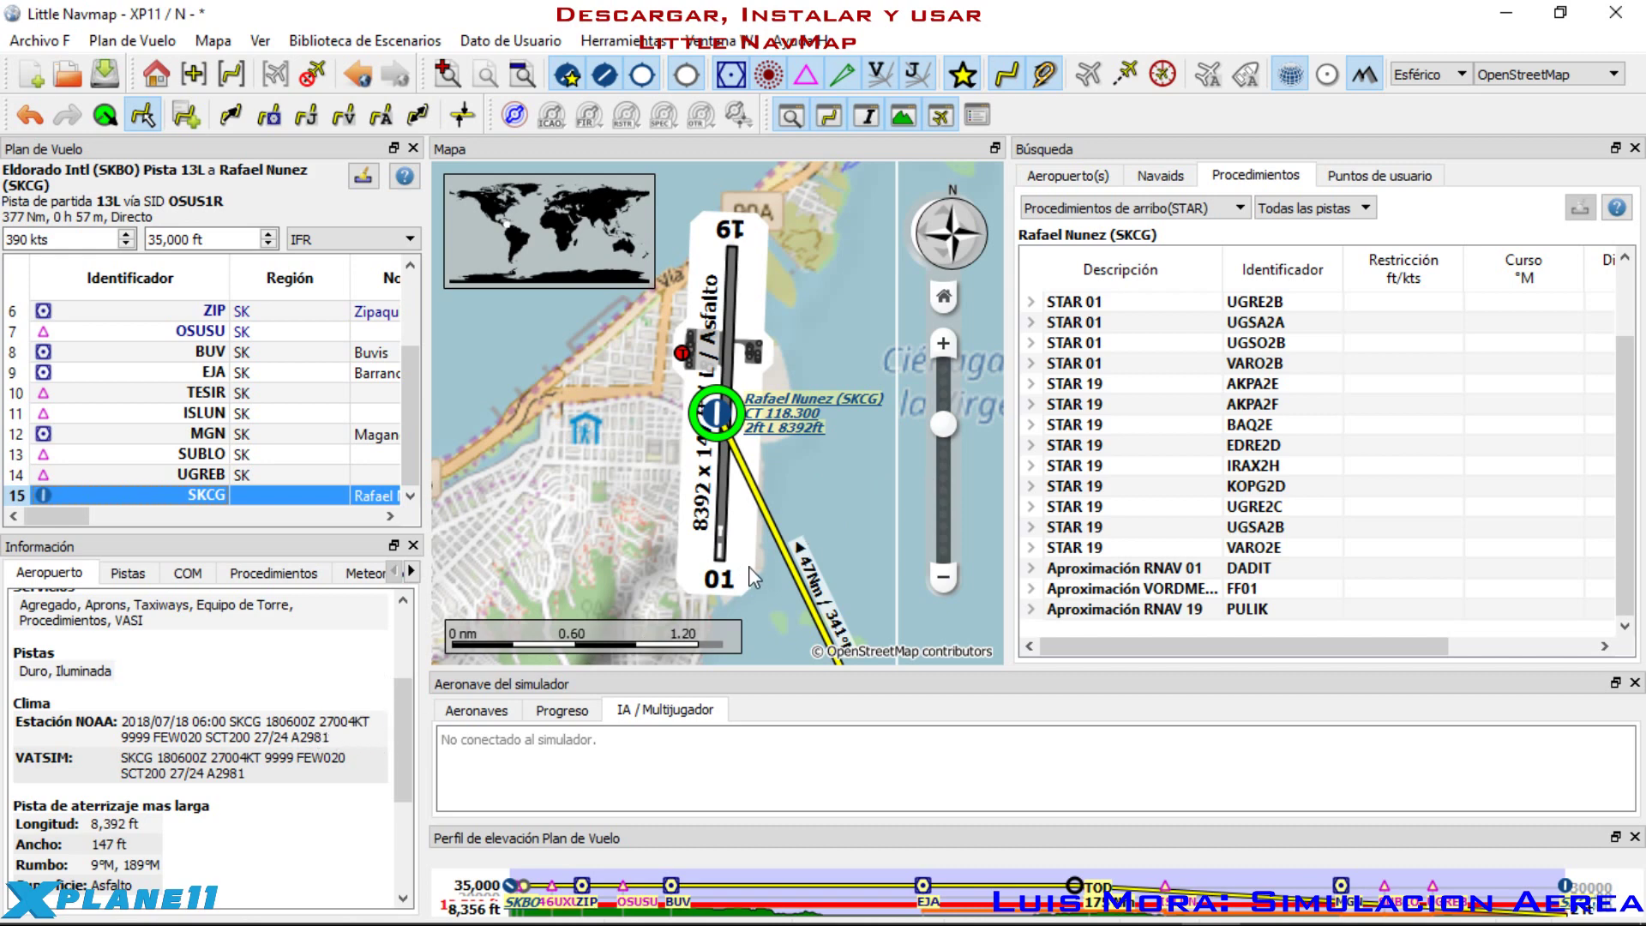
pyautogui.scroll(-2, 749, 573)
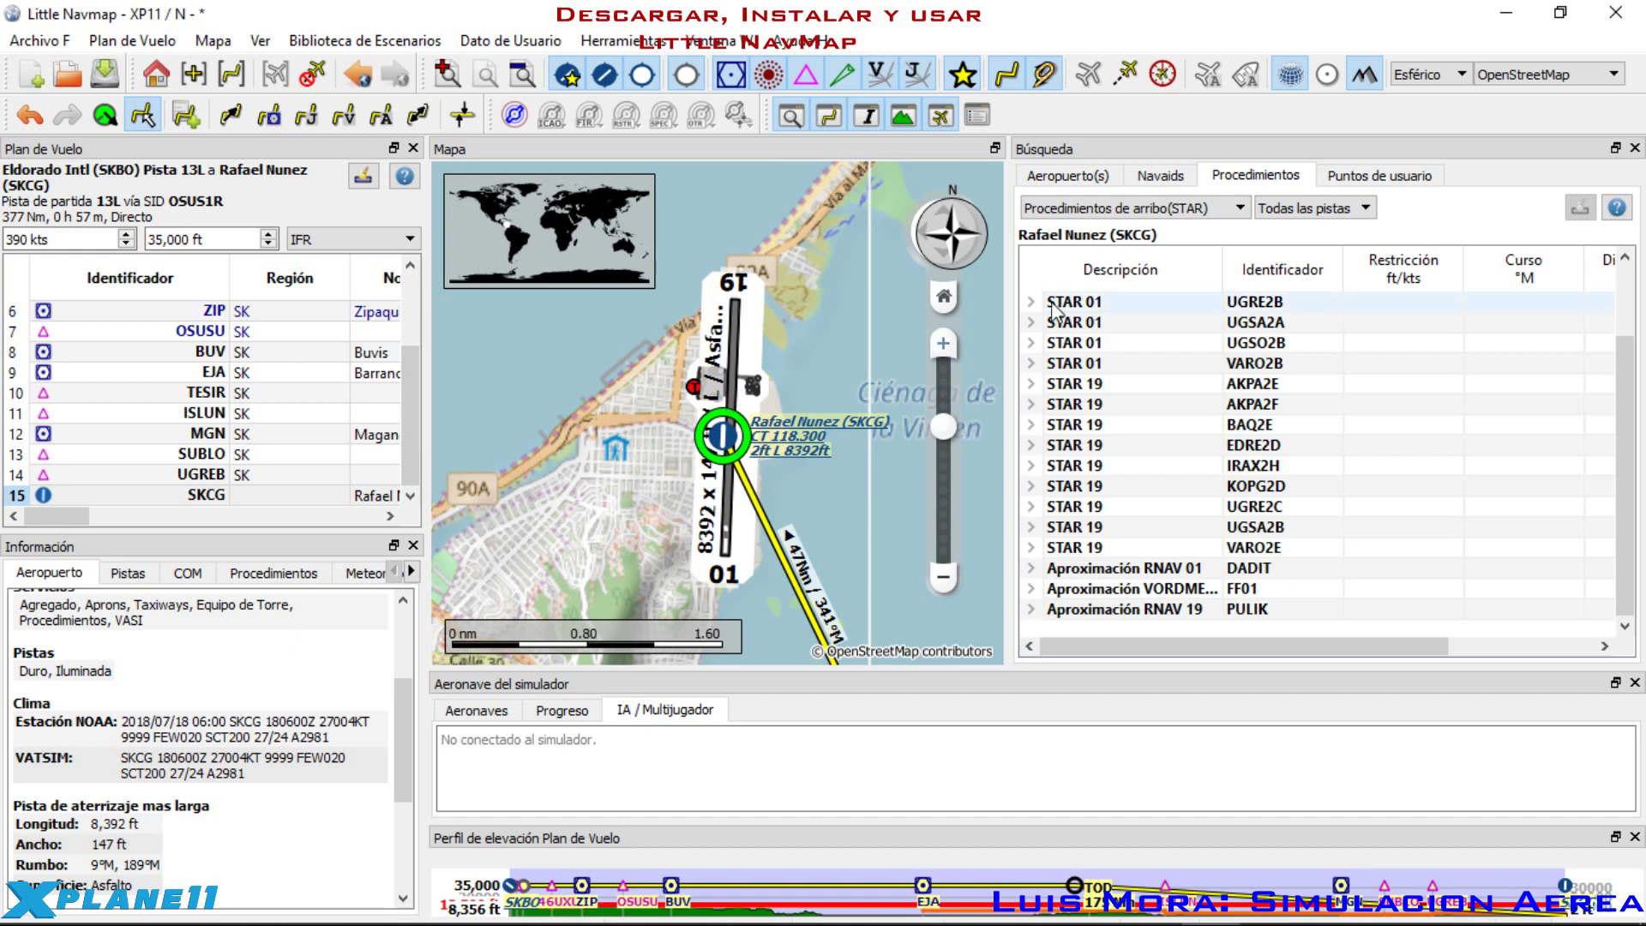
# Step: Display the compass rose on the map and centre the view on SKCG to compare wind and runway directions
pyautogui.click(1160, 83)
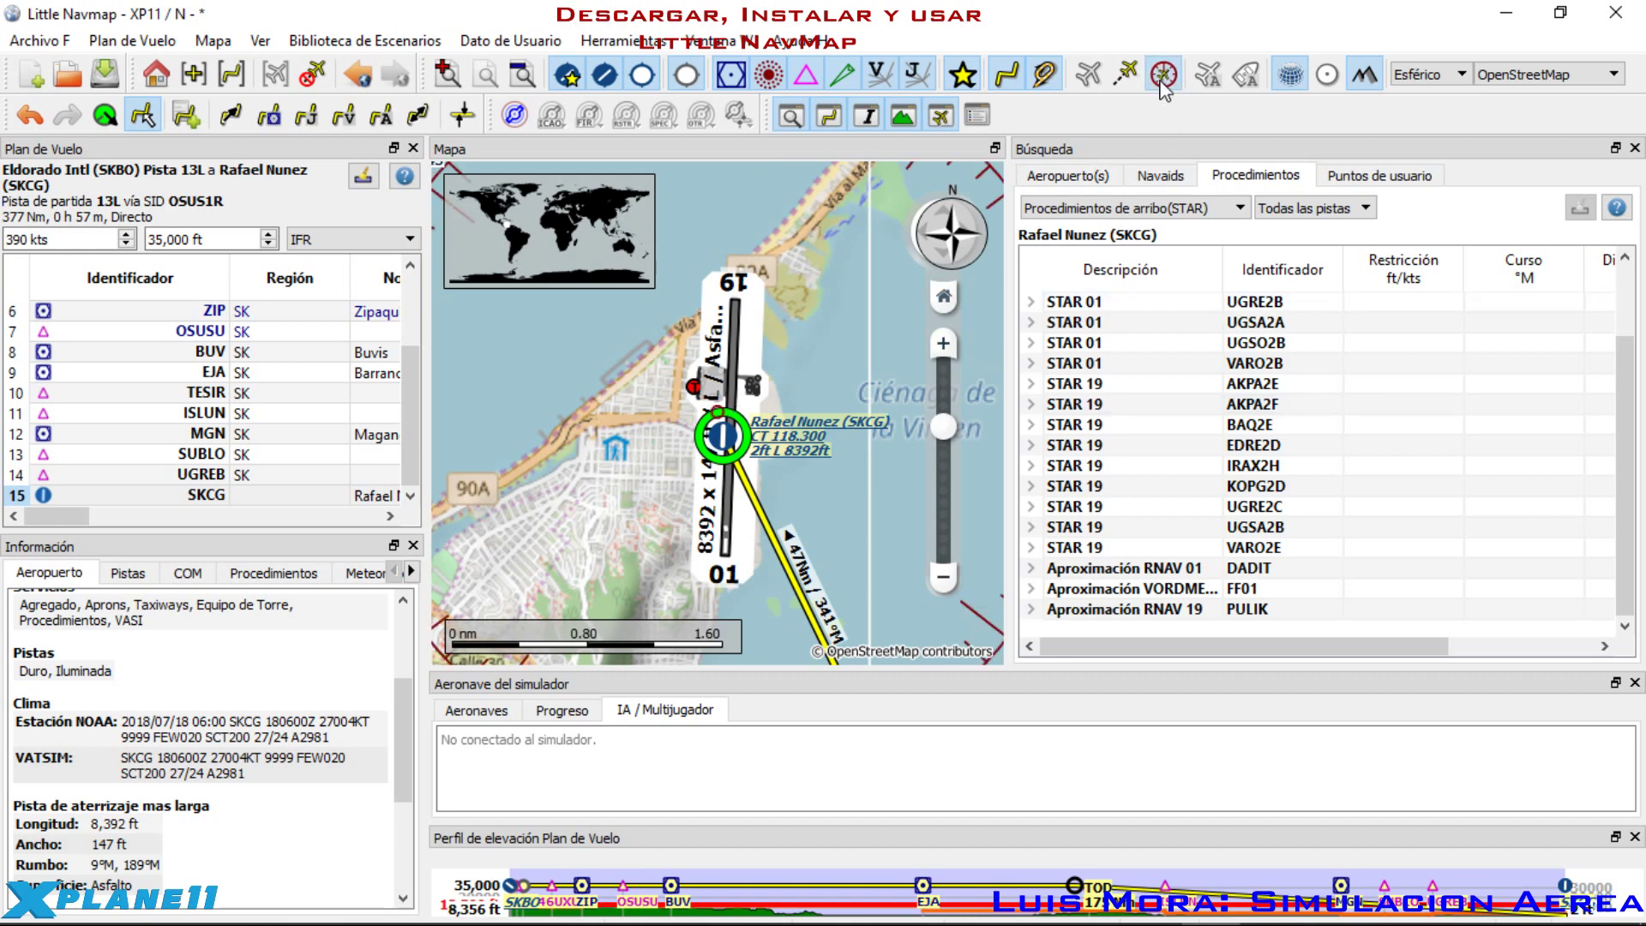
pyautogui.scroll(-4, 776, 377)
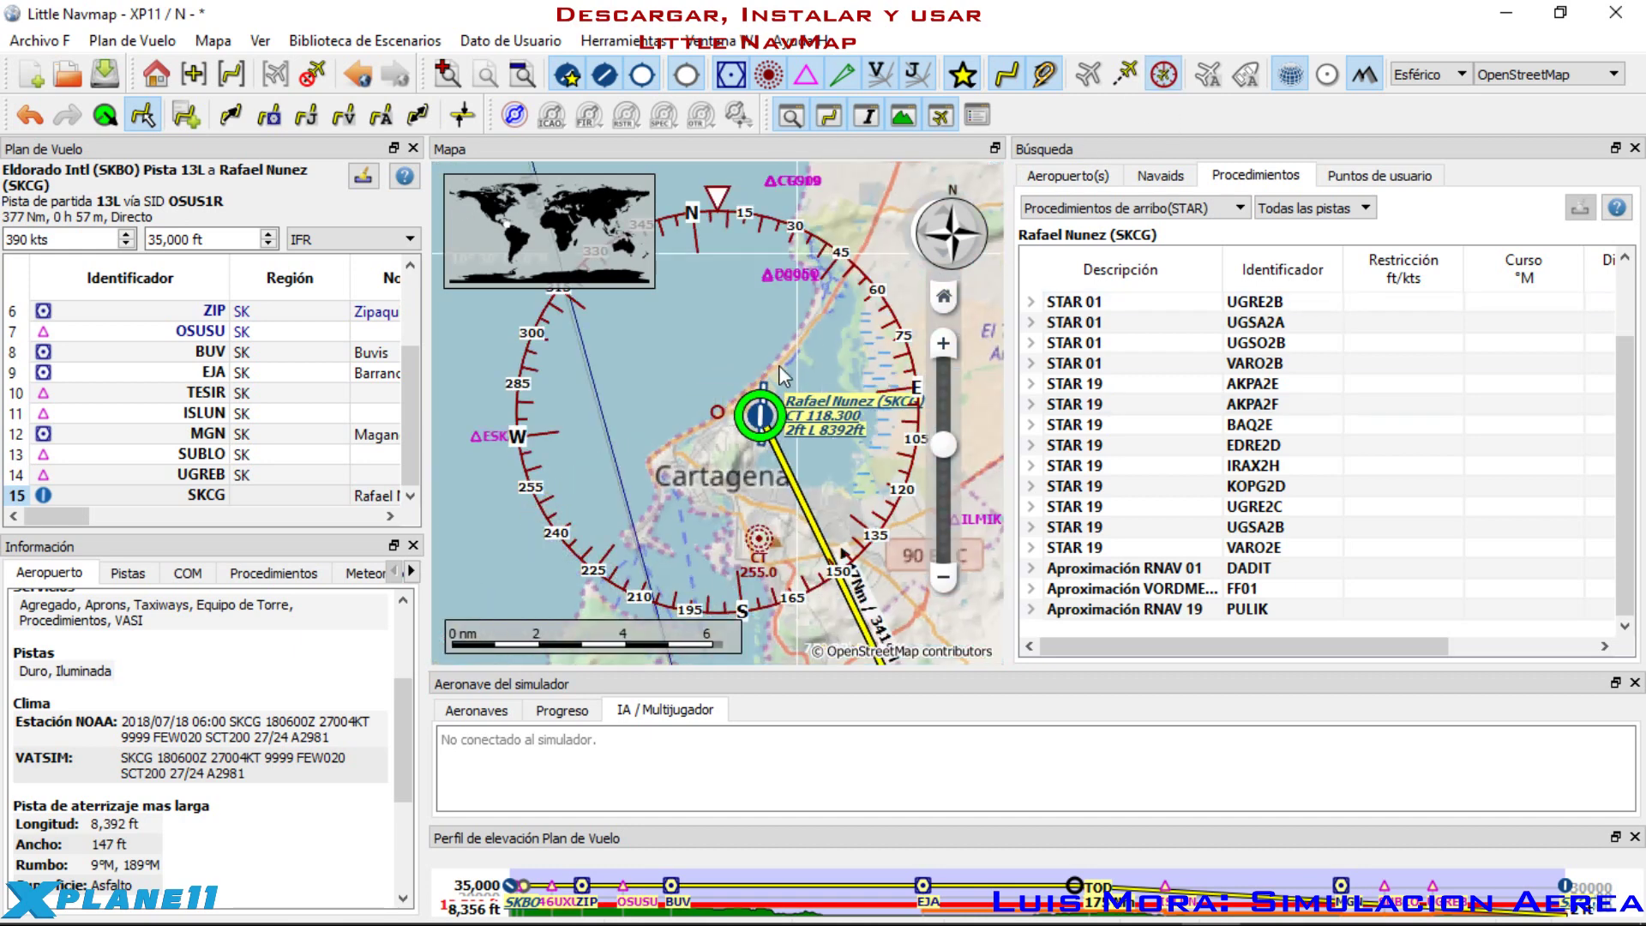
pyautogui.moveTo(776, 385)
pyautogui.mouseDown()
pyautogui.moveTo(763, 369)
pyautogui.moveTo(756, 389)
pyautogui.mouseUp()
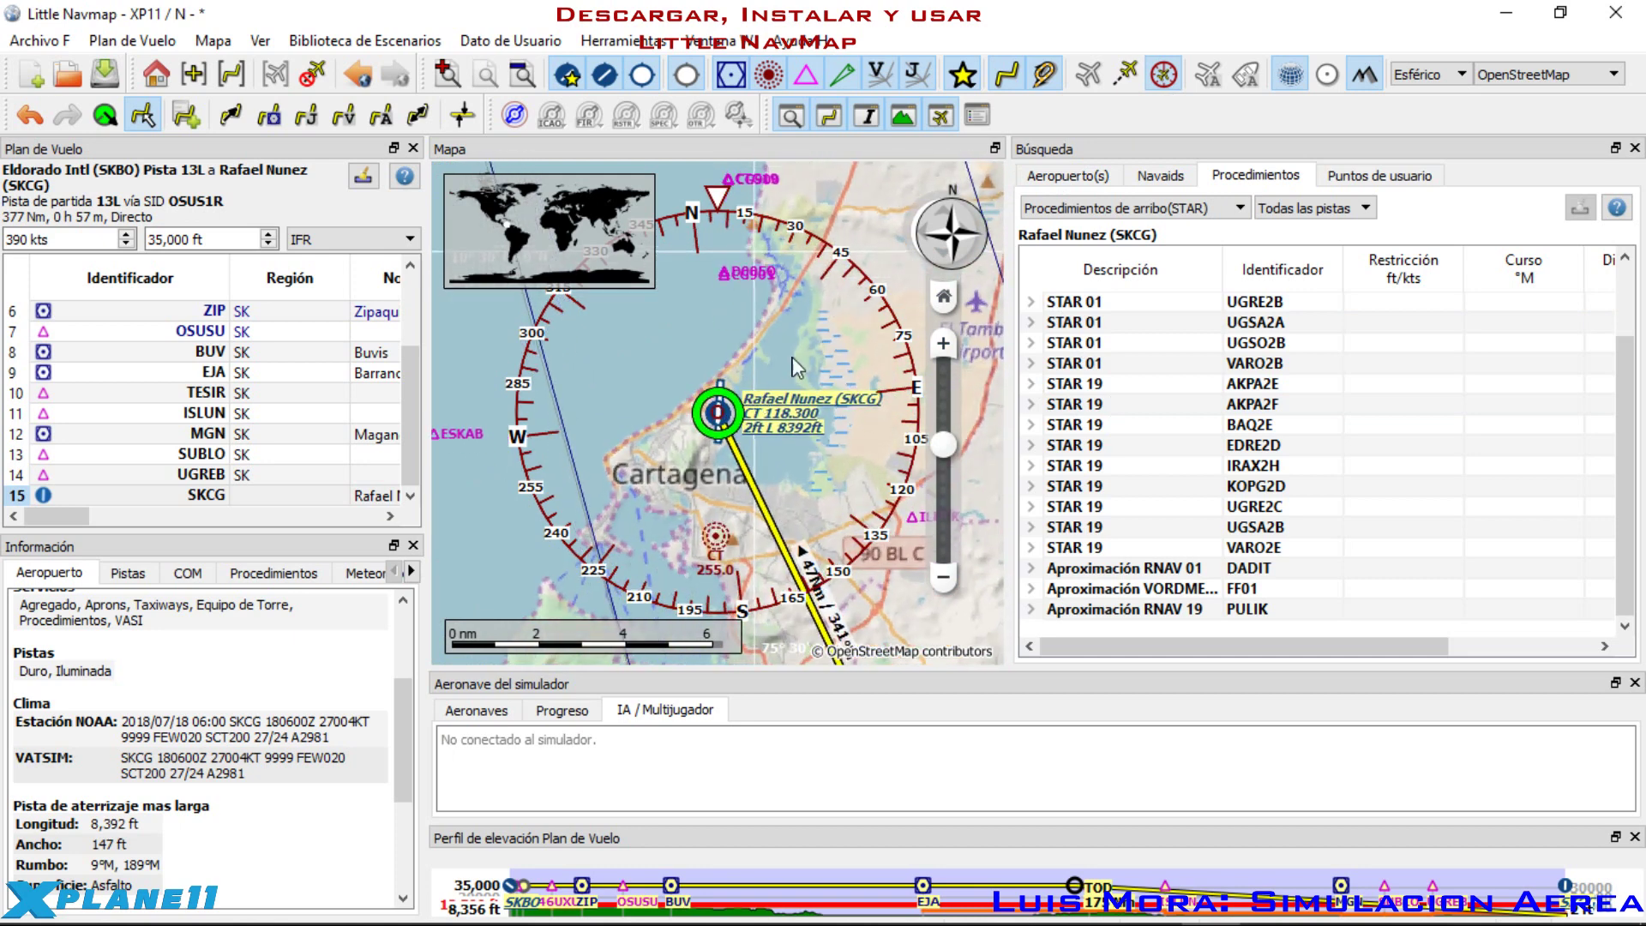
pyautogui.click(1162, 76)
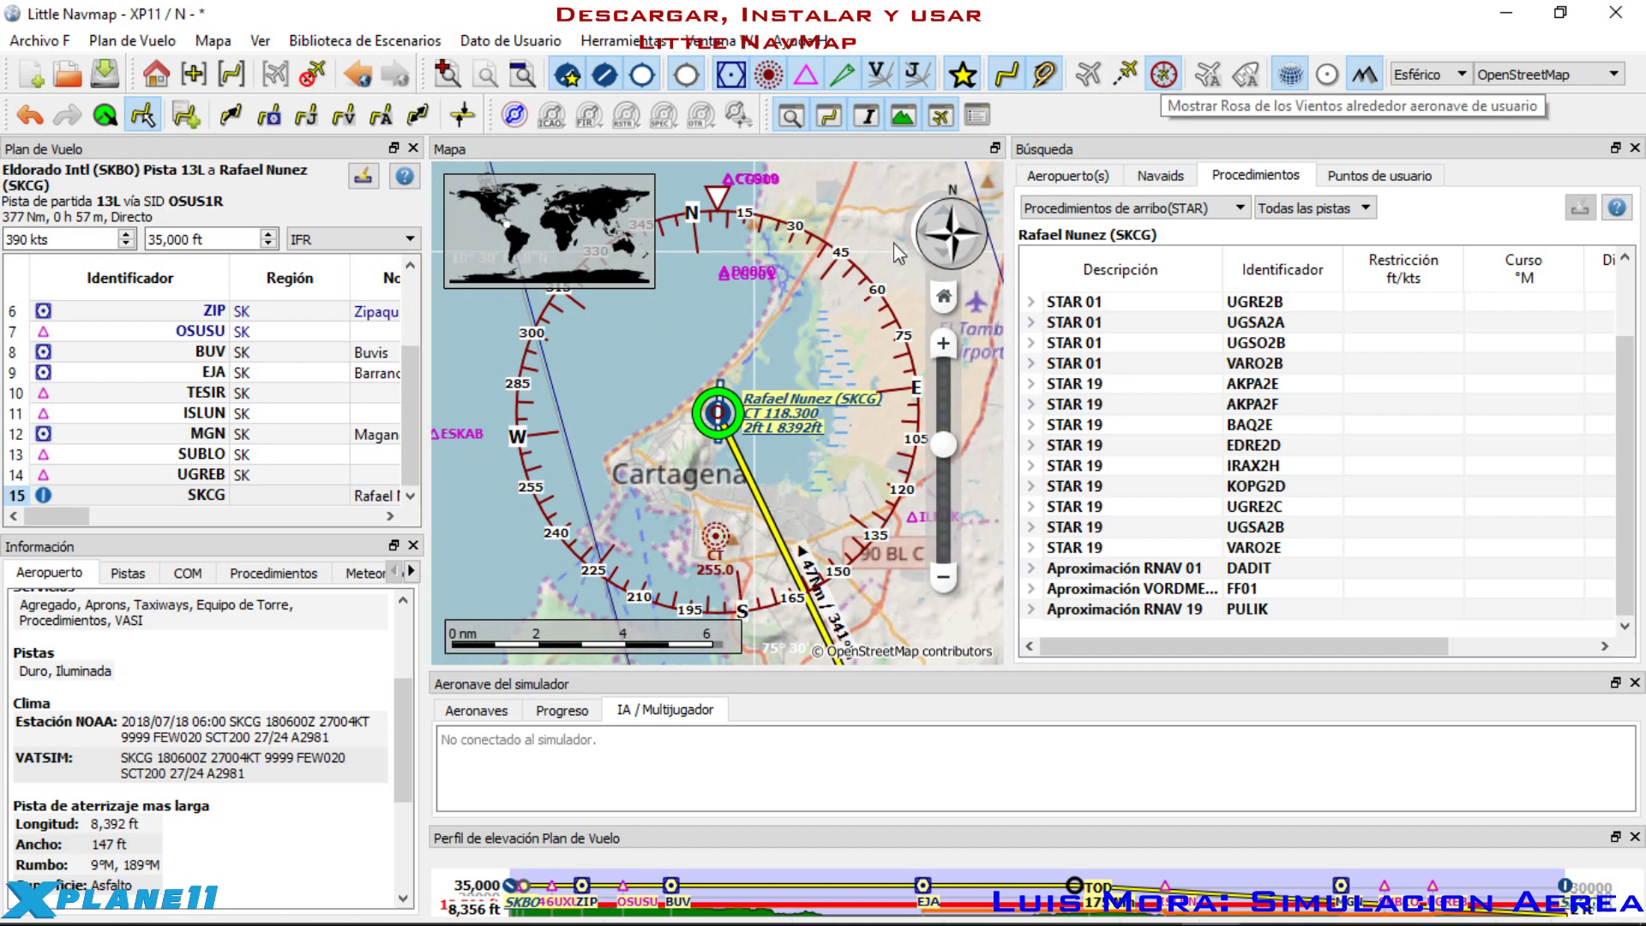
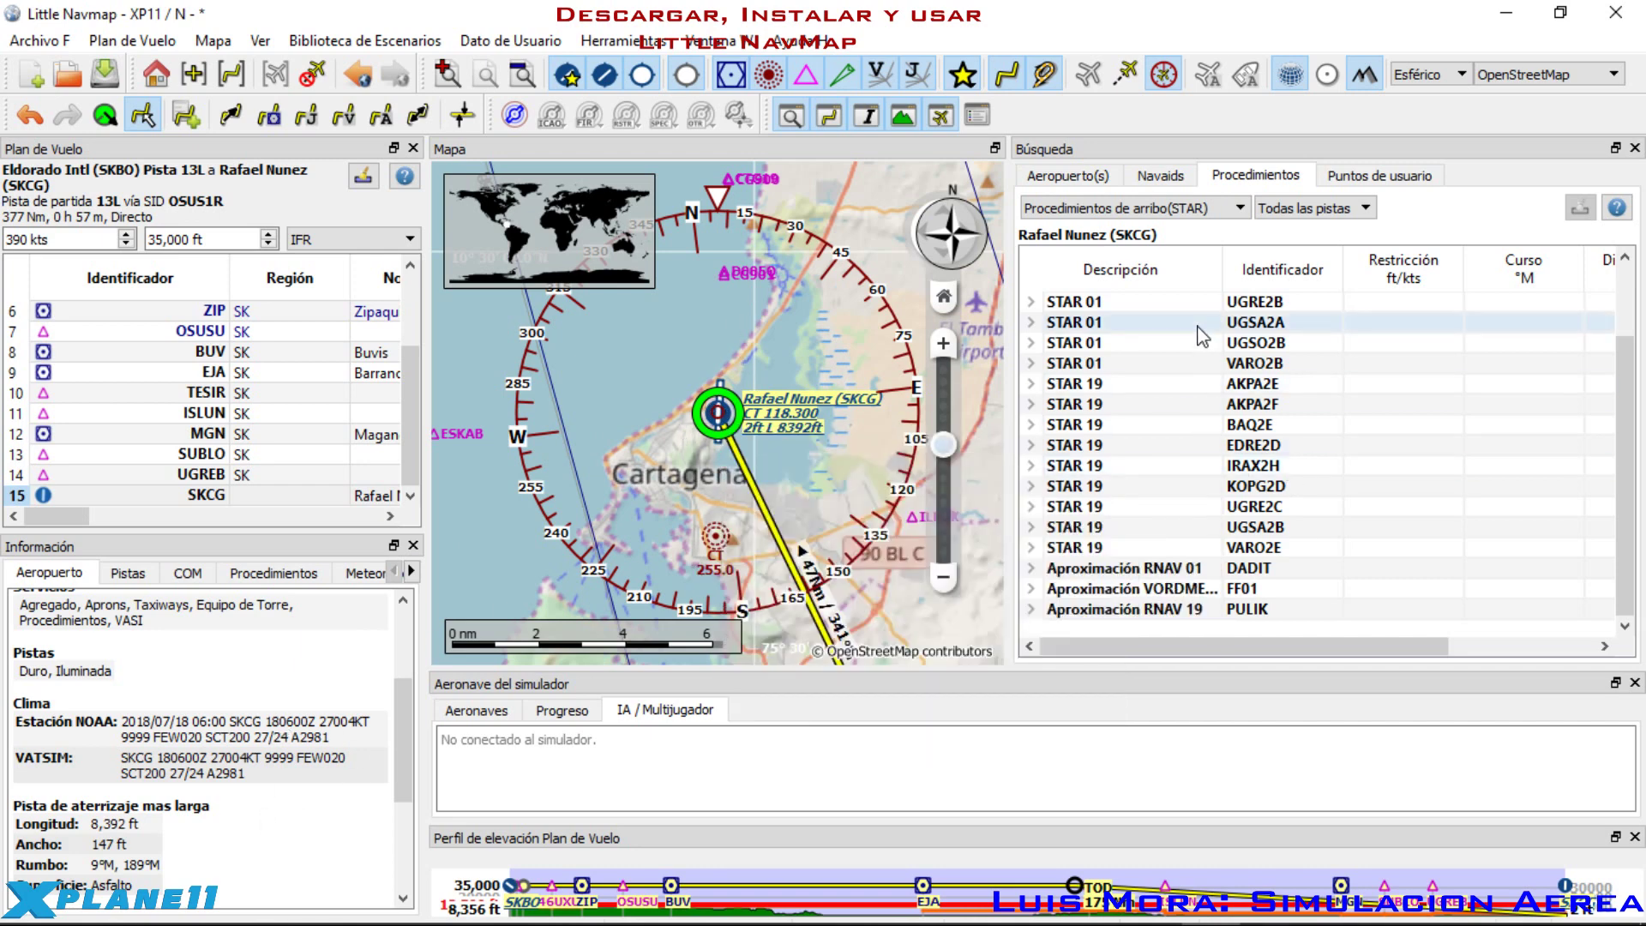
# Step: Preview the STAR 19 AKPA2F arrival on the map and hide the compass rose
pyautogui.click(1228, 406)
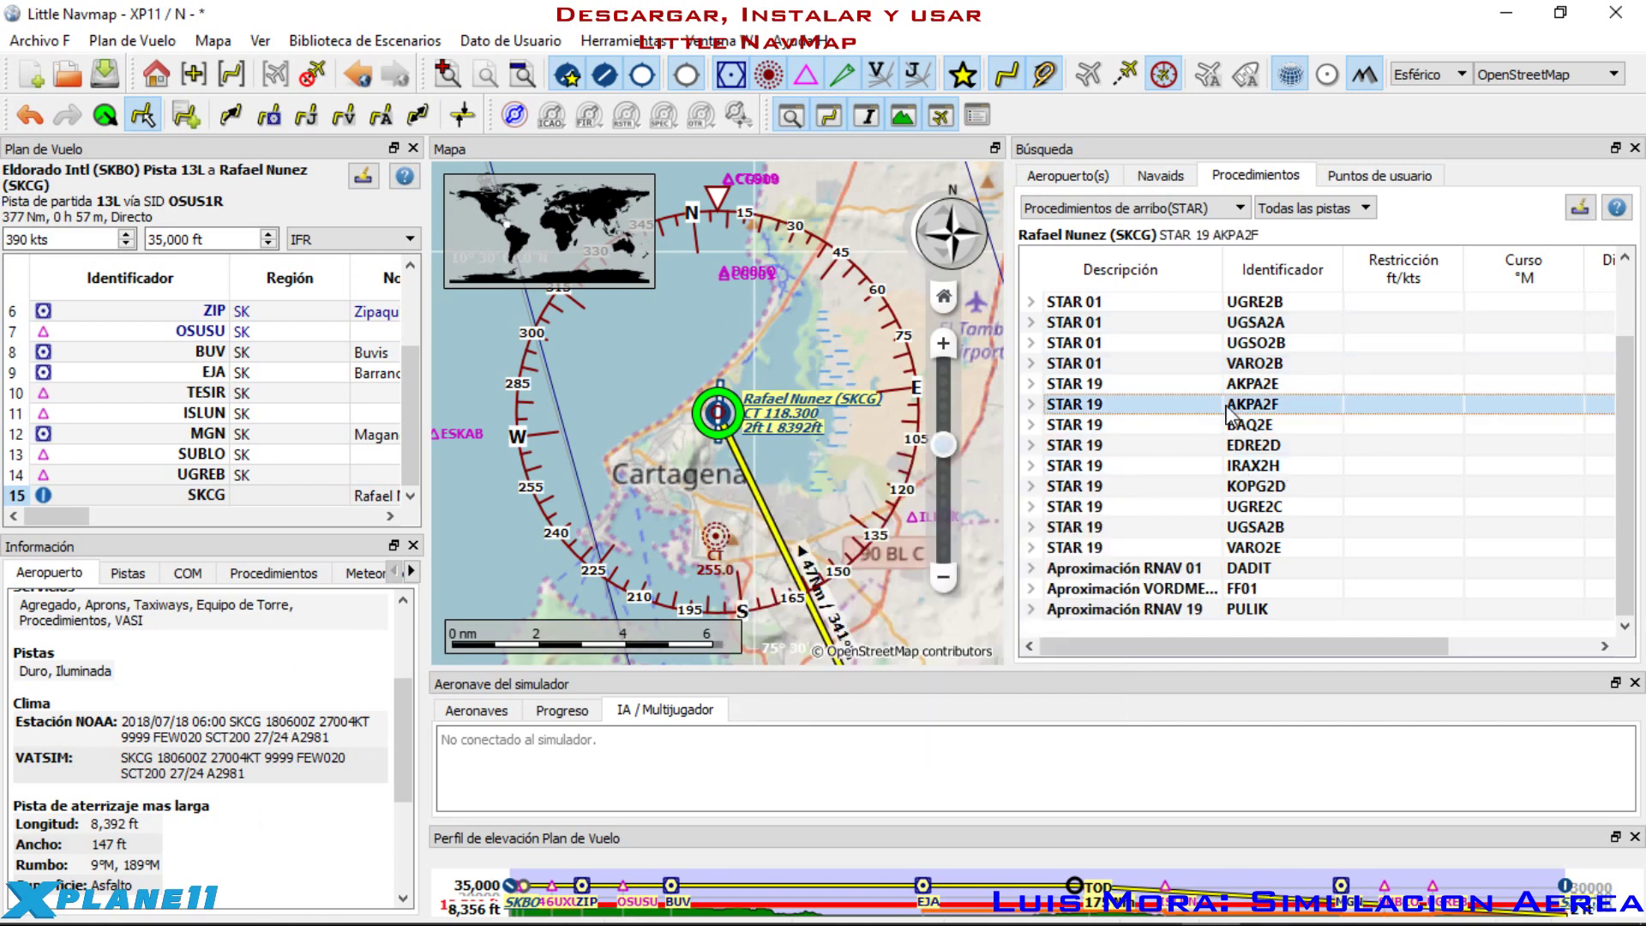
pyautogui.scroll(2, 1228, 414)
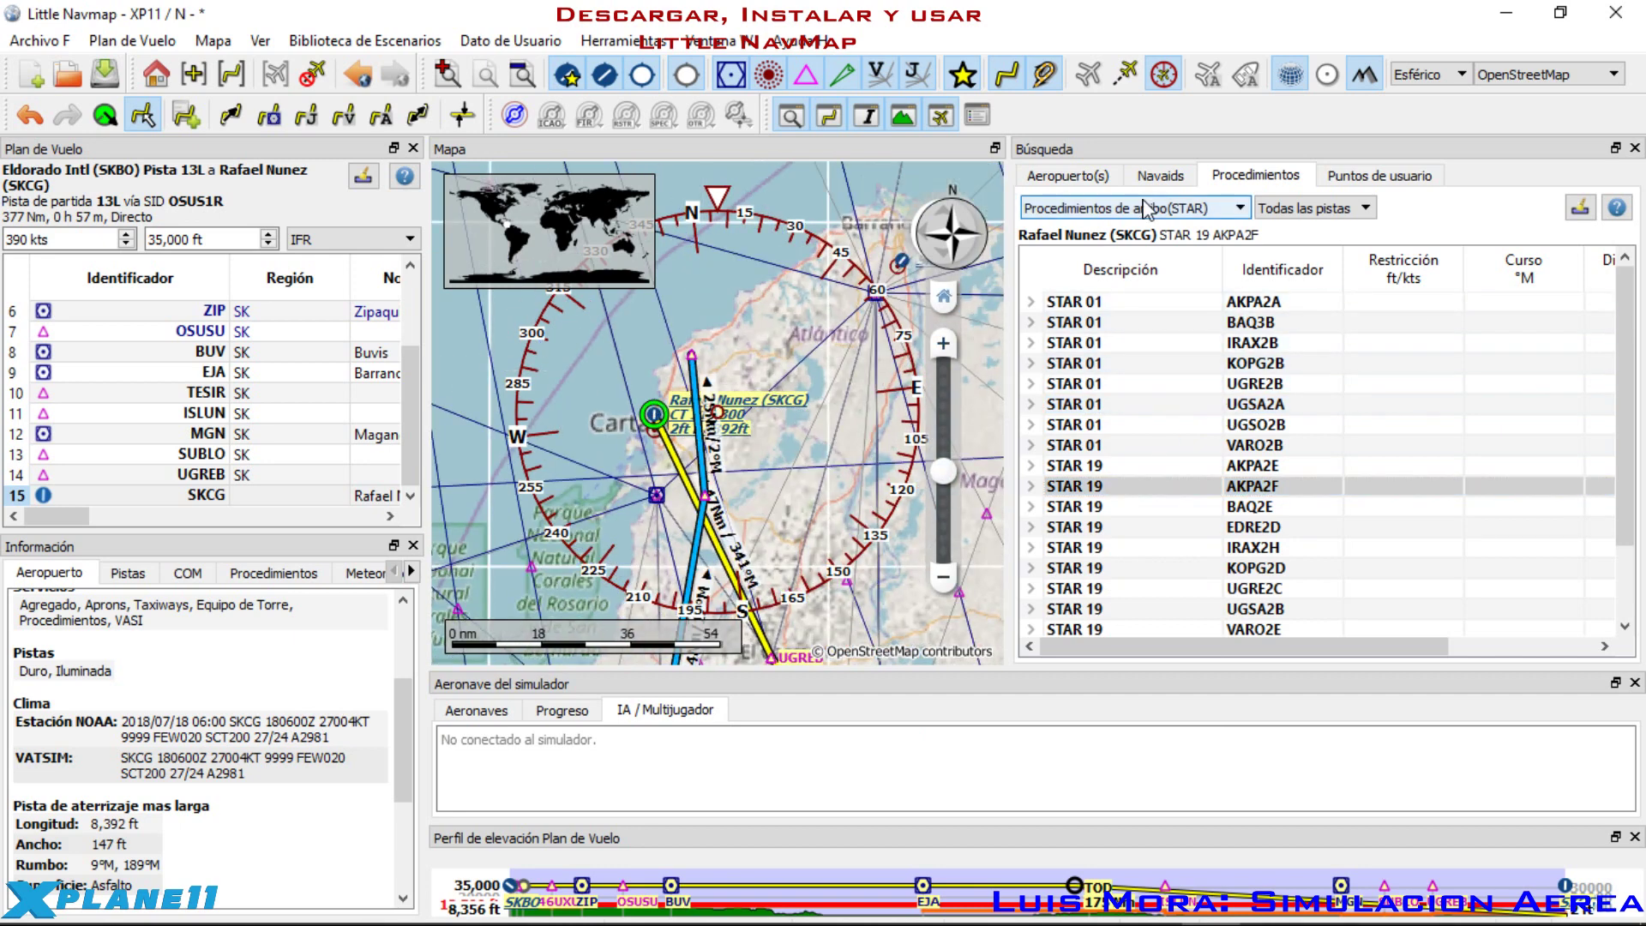
pyautogui.click(1157, 75)
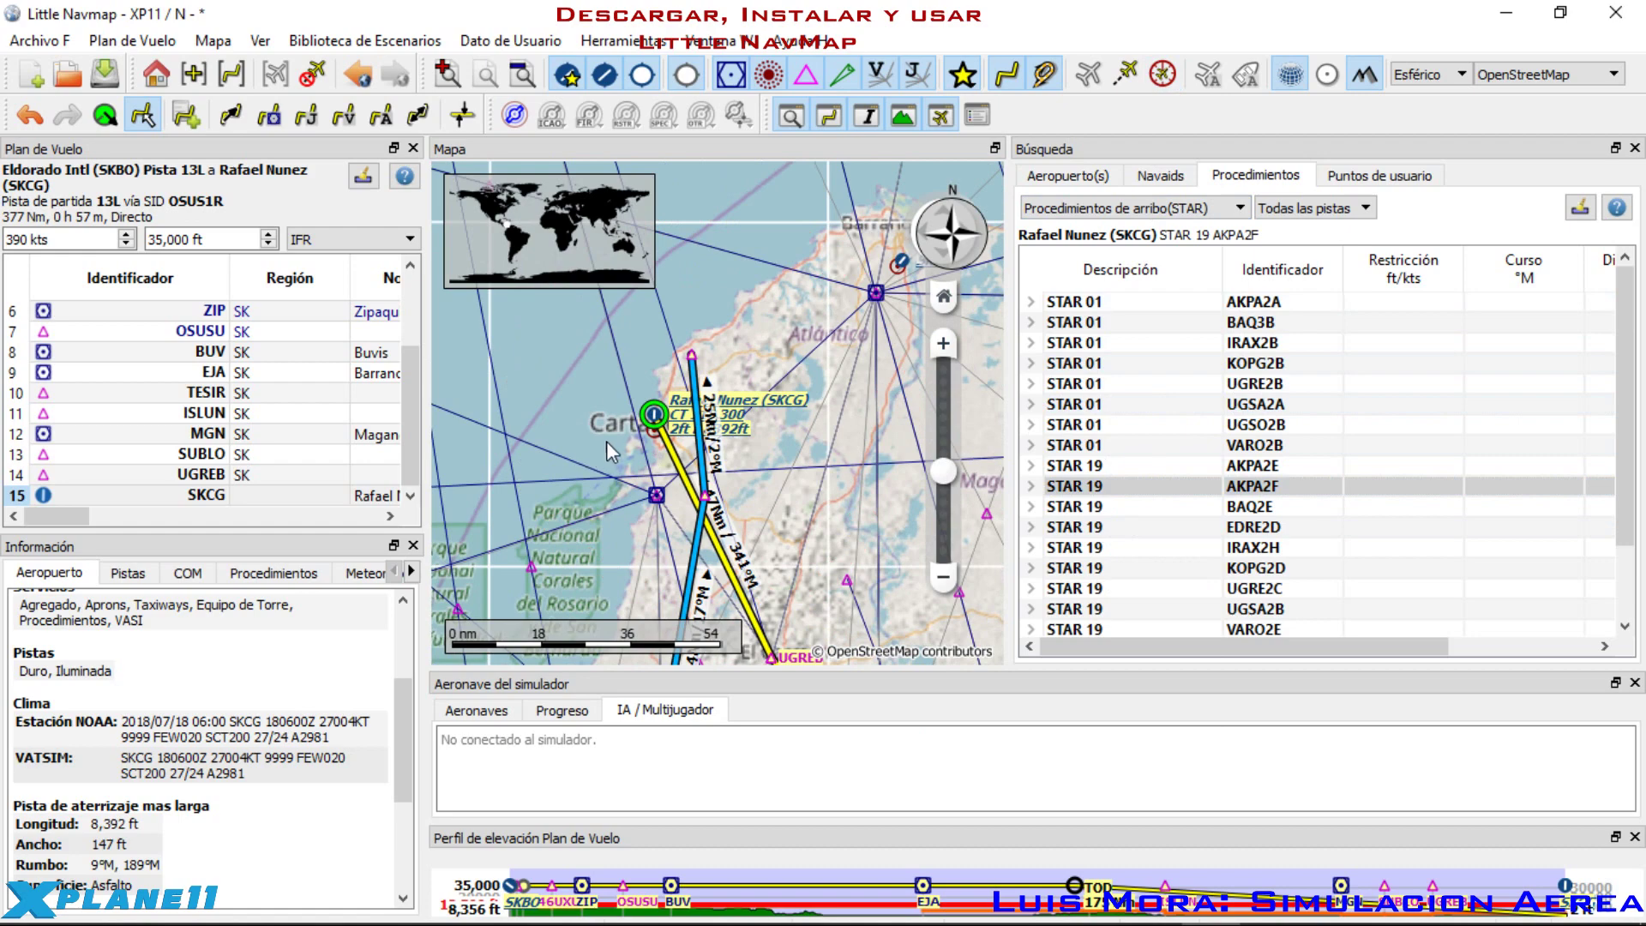
# Step: Compare the STAR 19 AKPA2F, STAR 01 UGRE2B and STAR 01 UGSA2A arrival routes around SKCG on the map
pyautogui.moveTo(605, 441); pyautogui.dragTo(673, 458)
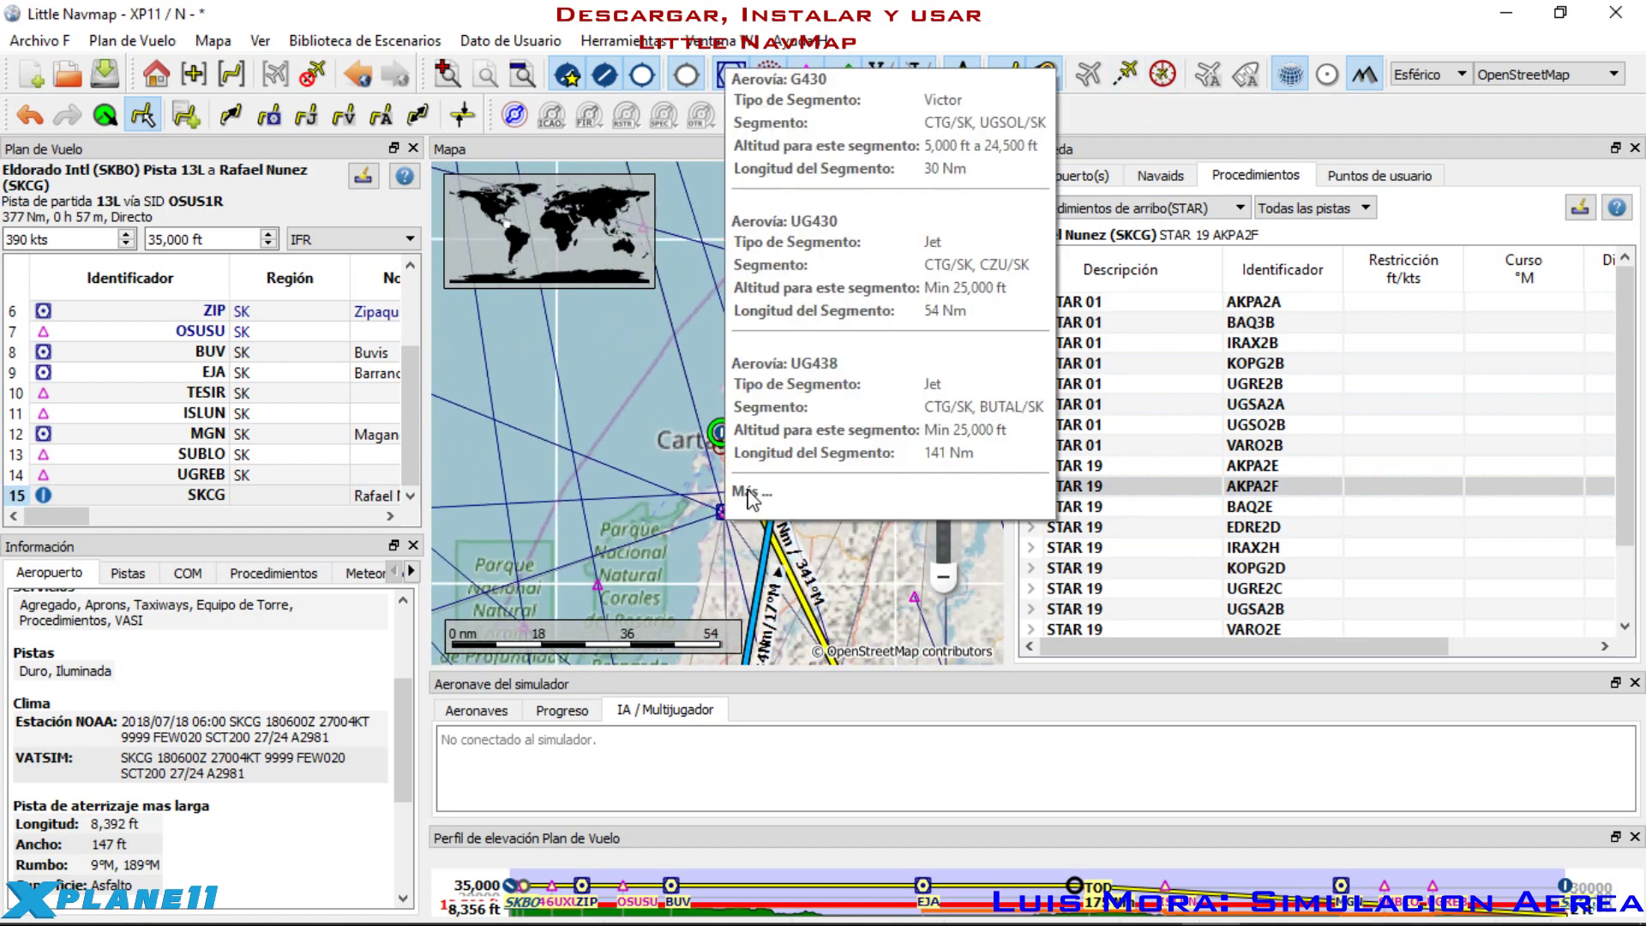
pyautogui.scroll(2, 741, 540)
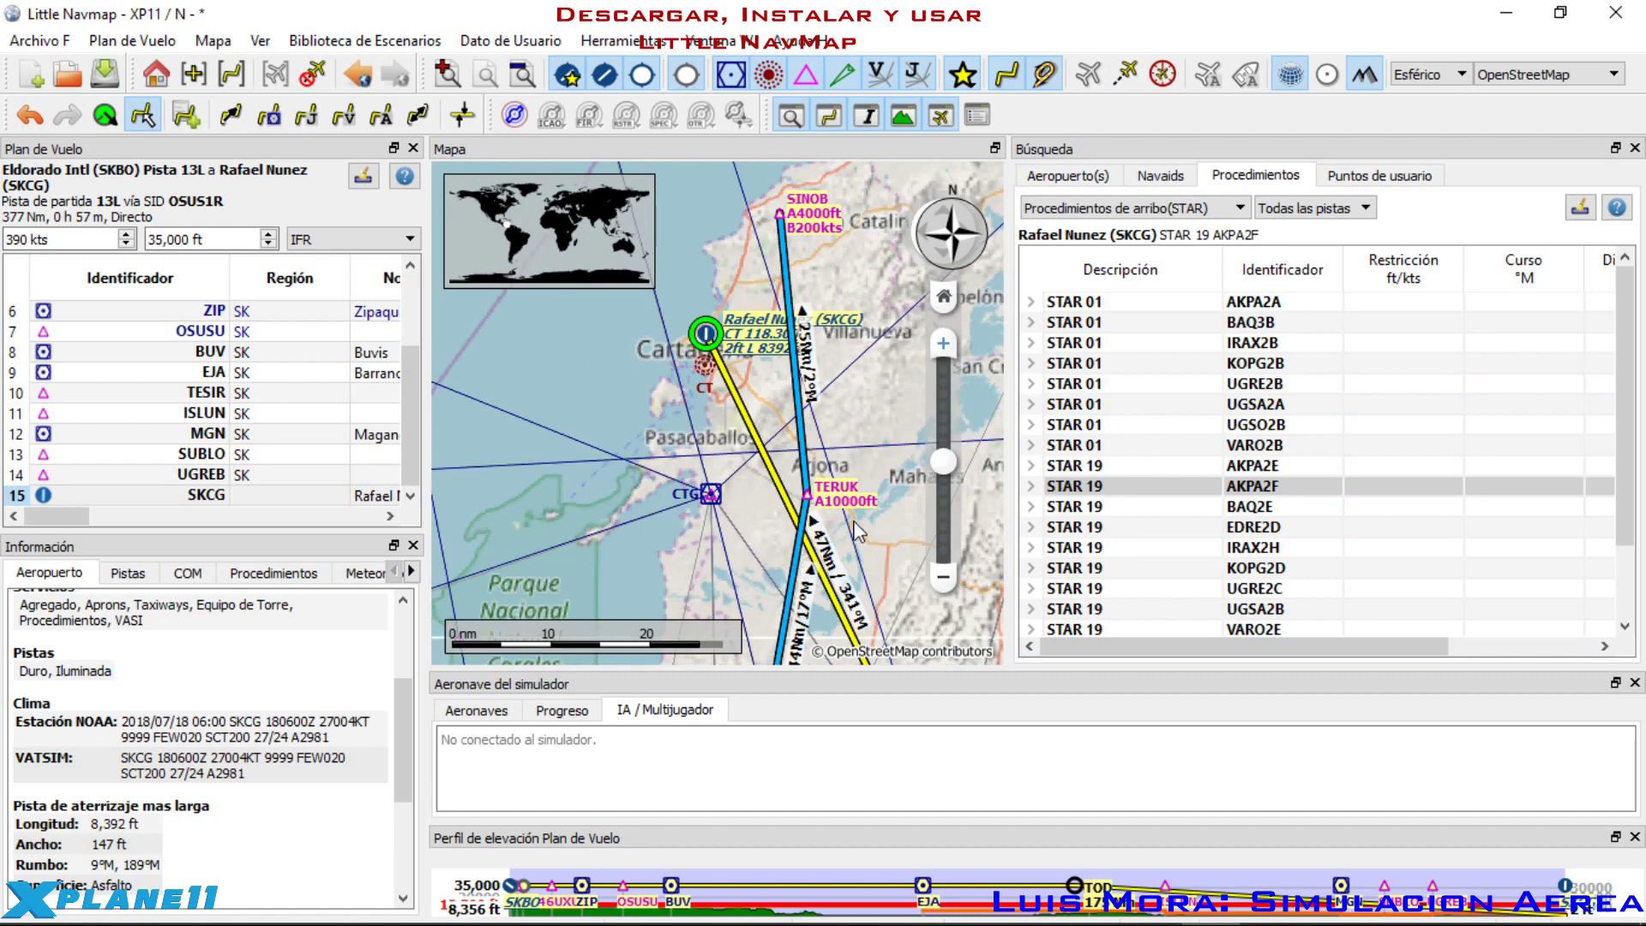
pyautogui.scroll(-2, 846, 437)
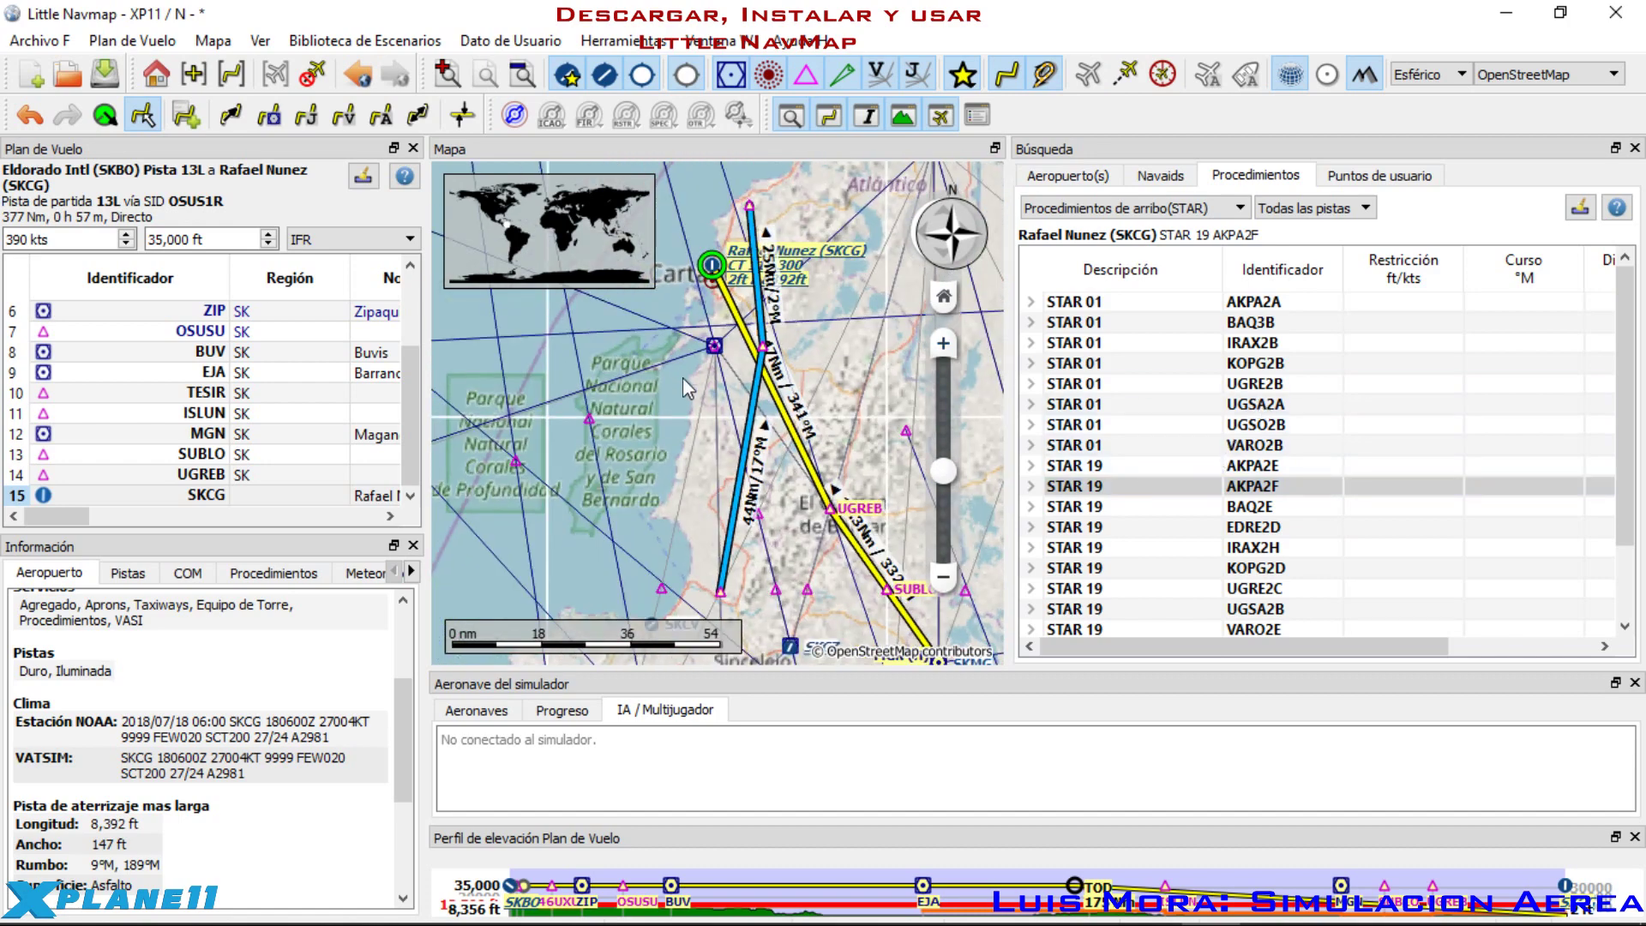
pyautogui.click(1258, 385)
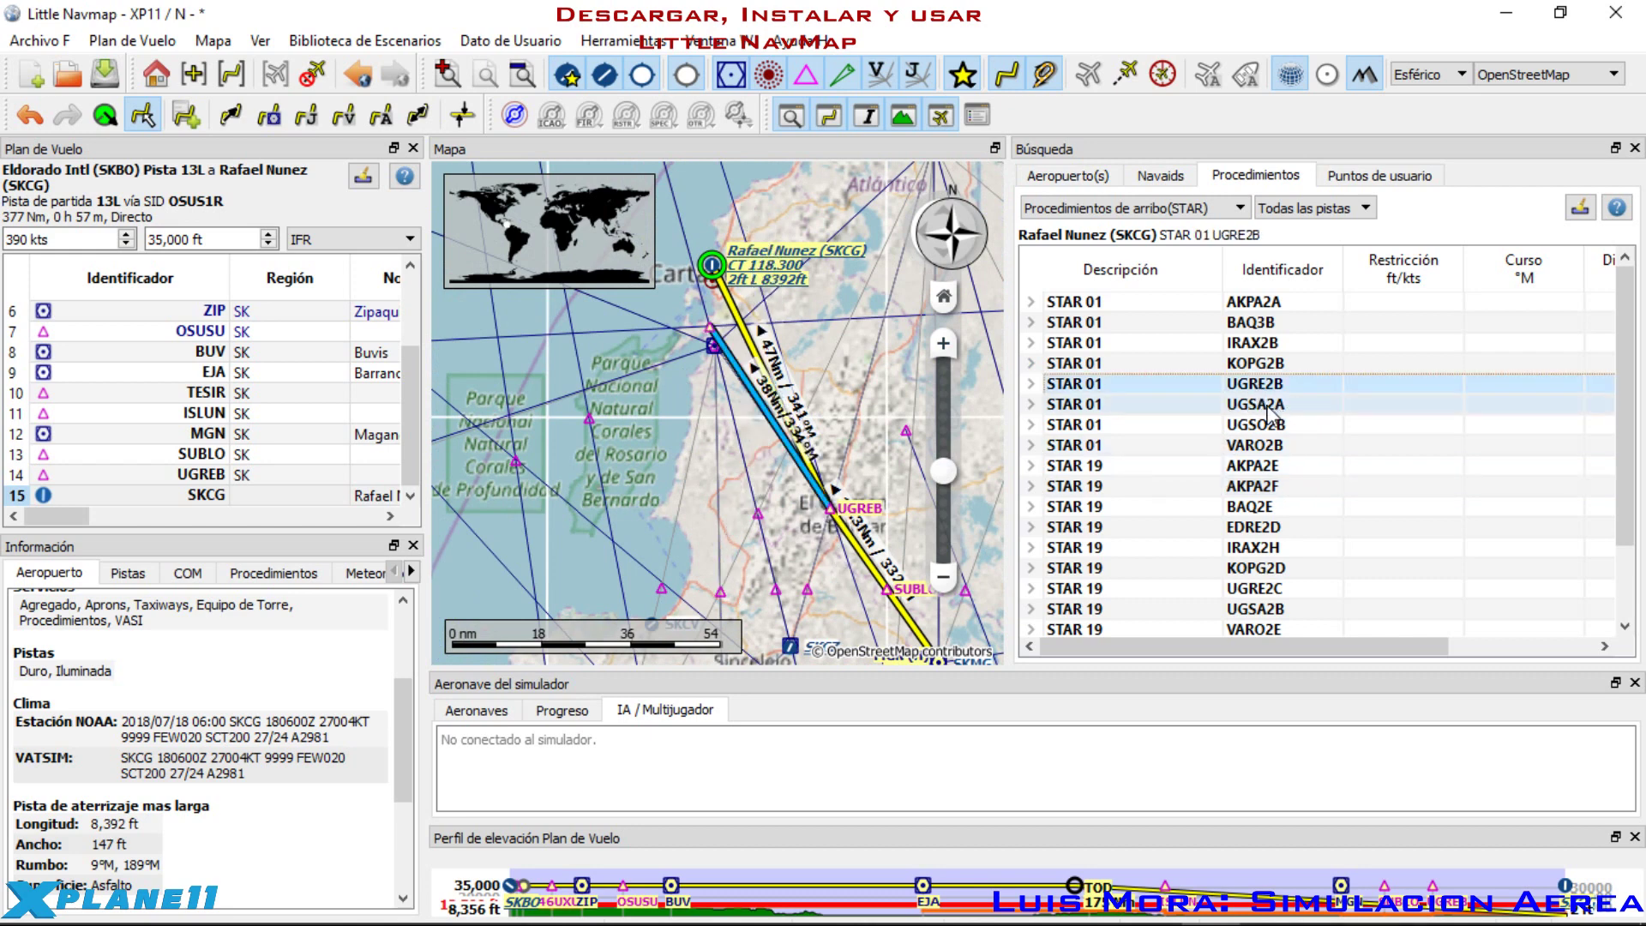
pyautogui.click(1257, 407)
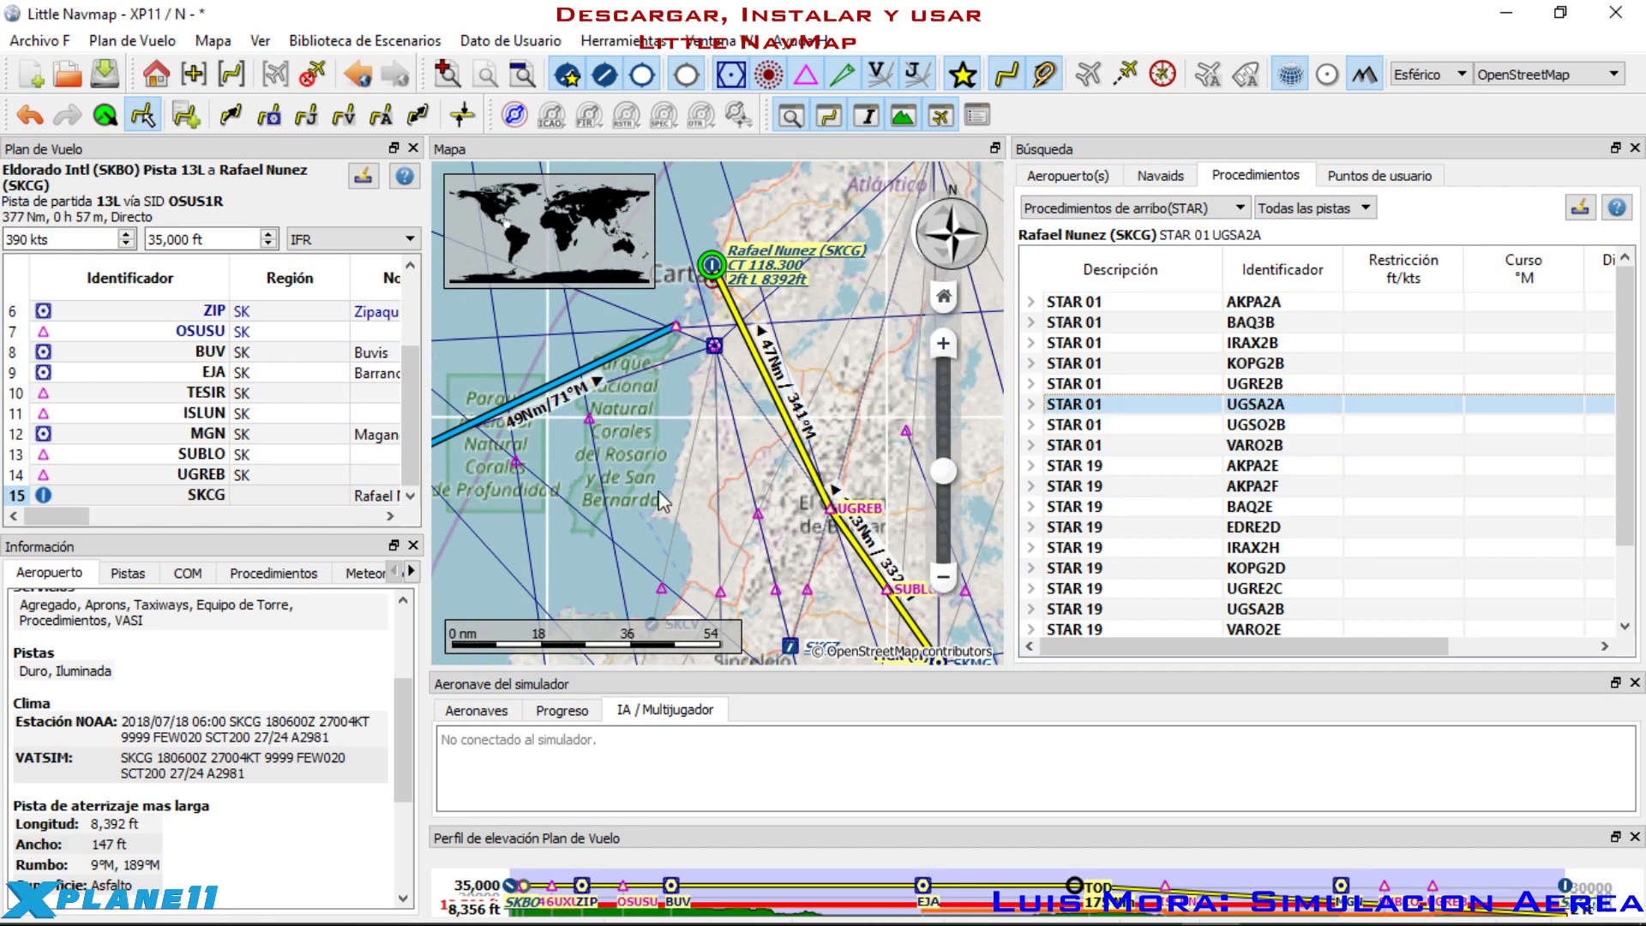
# Step: Add the STAR 01 UGRE2B arrival for SKCG to the flight plan as the destination procedure
pyautogui.click(1250, 384)
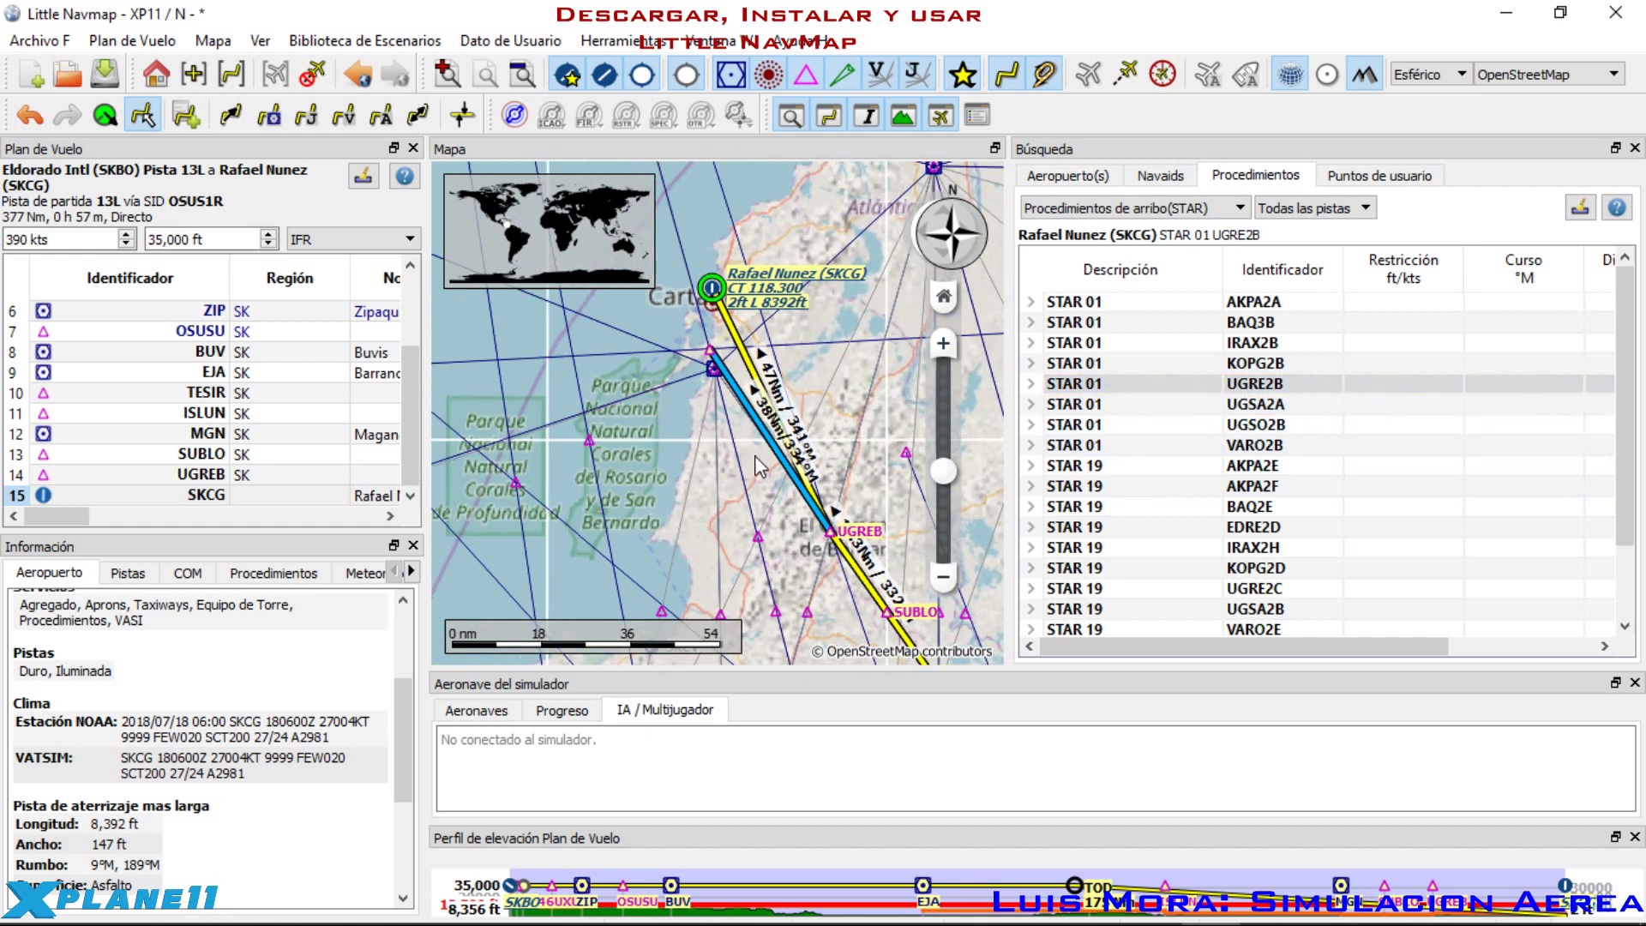
pyautogui.rightClick(1254, 390)
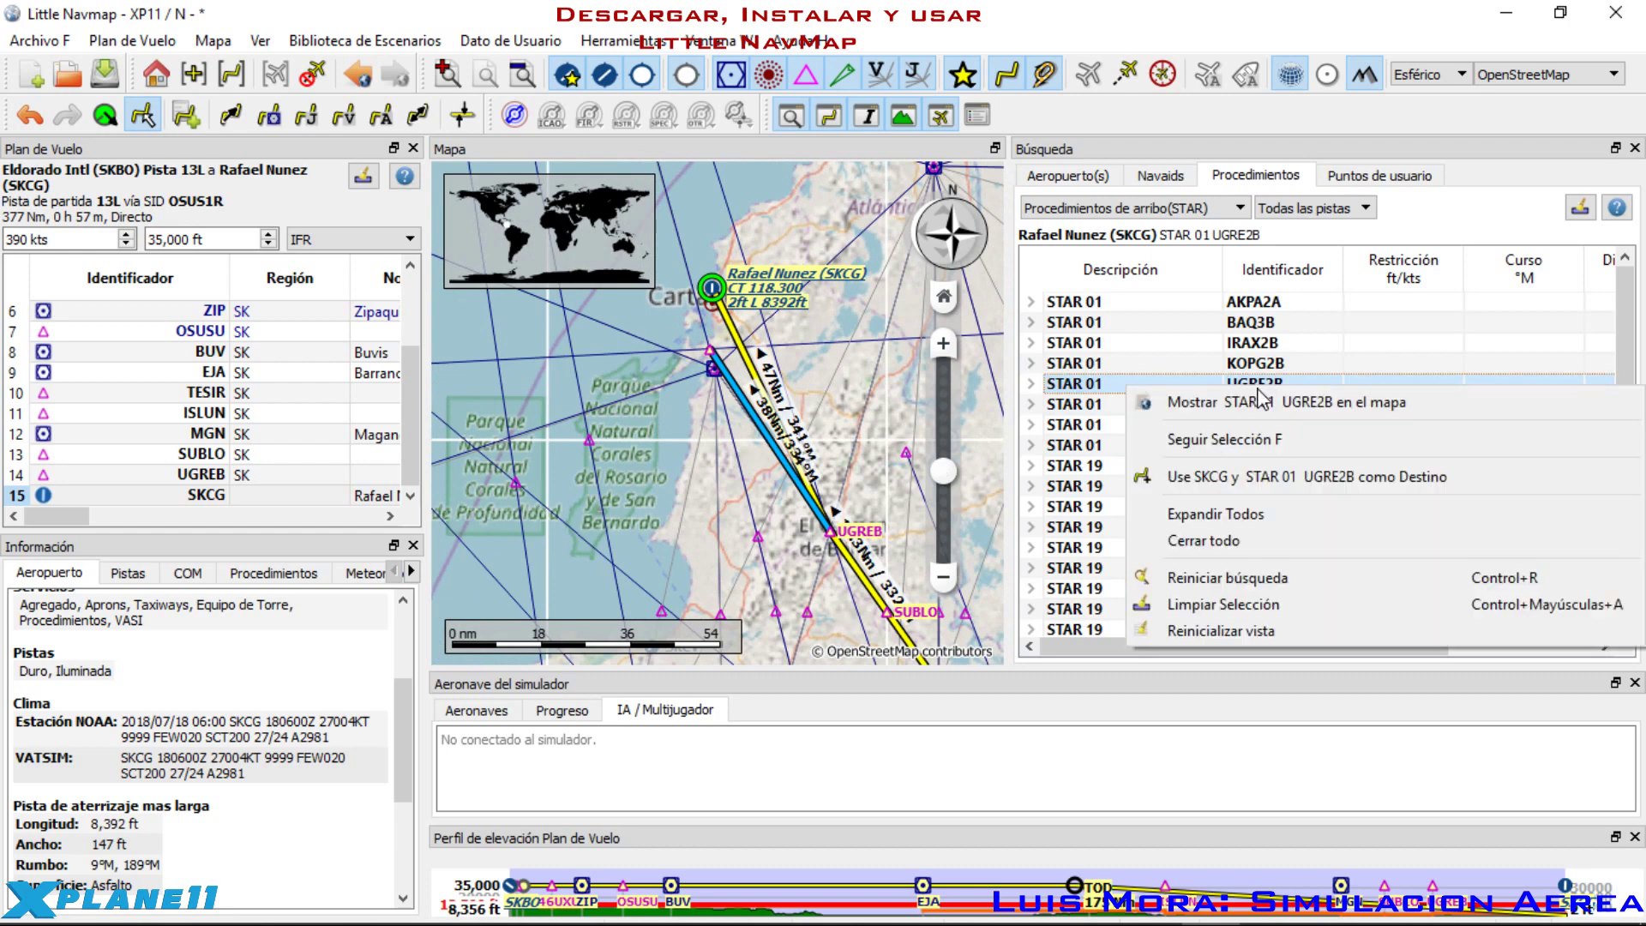
pyautogui.click(1260, 470)
# Step: Add the RNAV 01 DADIT approach for SKCG to the flight plan and inspect its final segment on the map
pyautogui.moveTo(735, 488); pyautogui.dragTo(677, 534)
pyautogui.scroll(-2, 1109, 576)
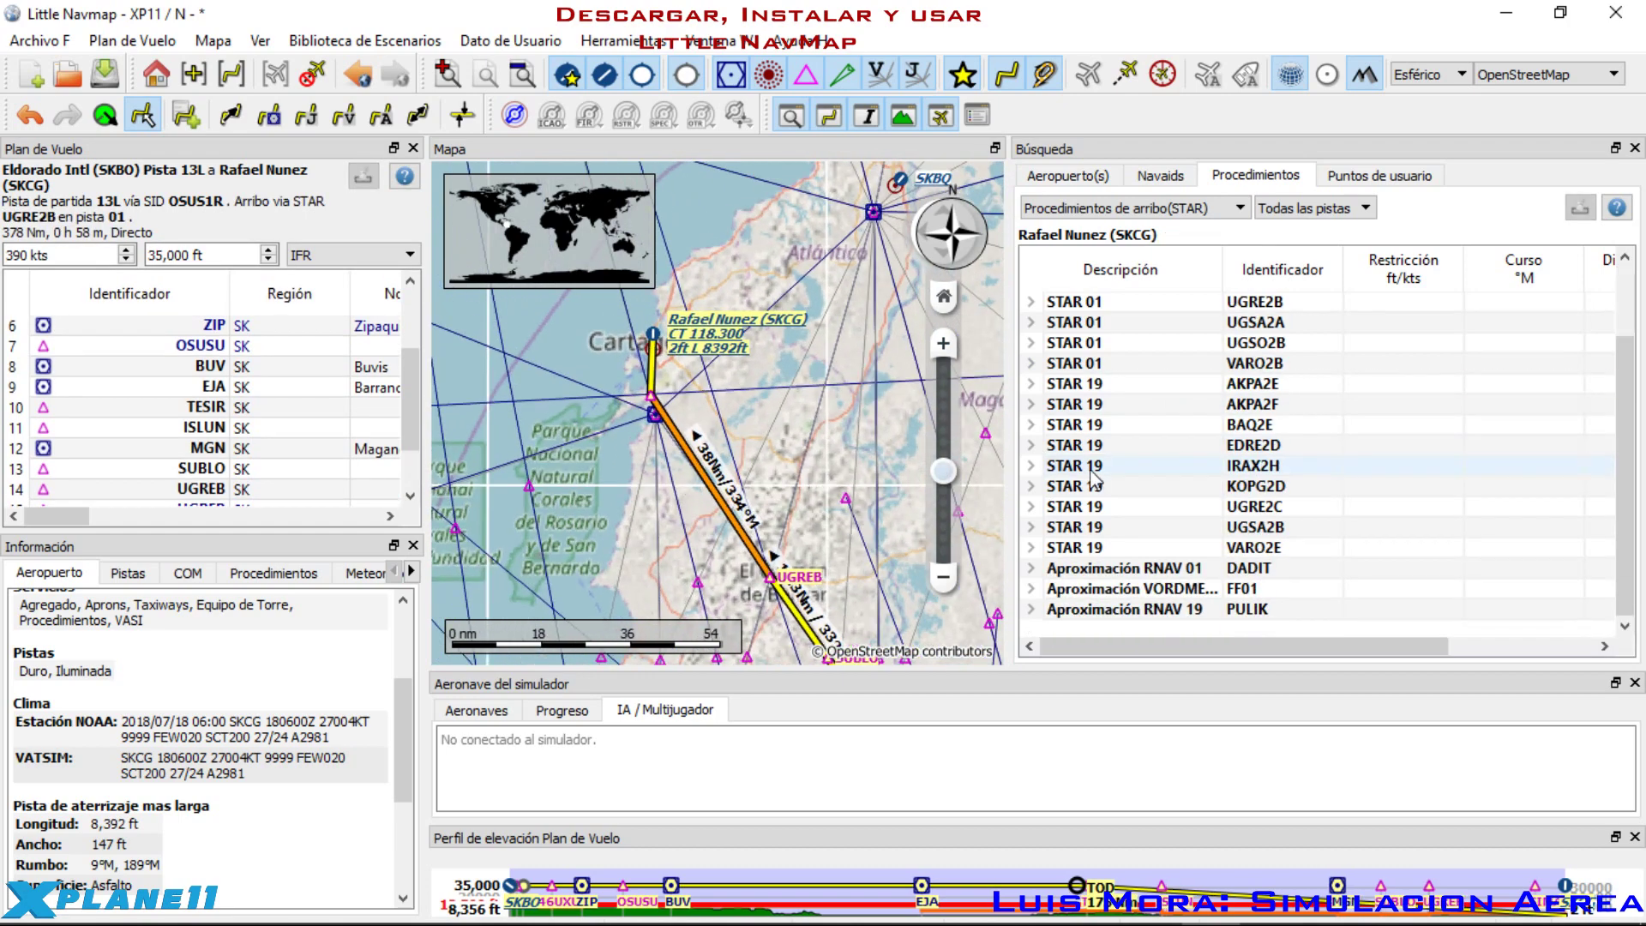
pyautogui.click(1153, 568)
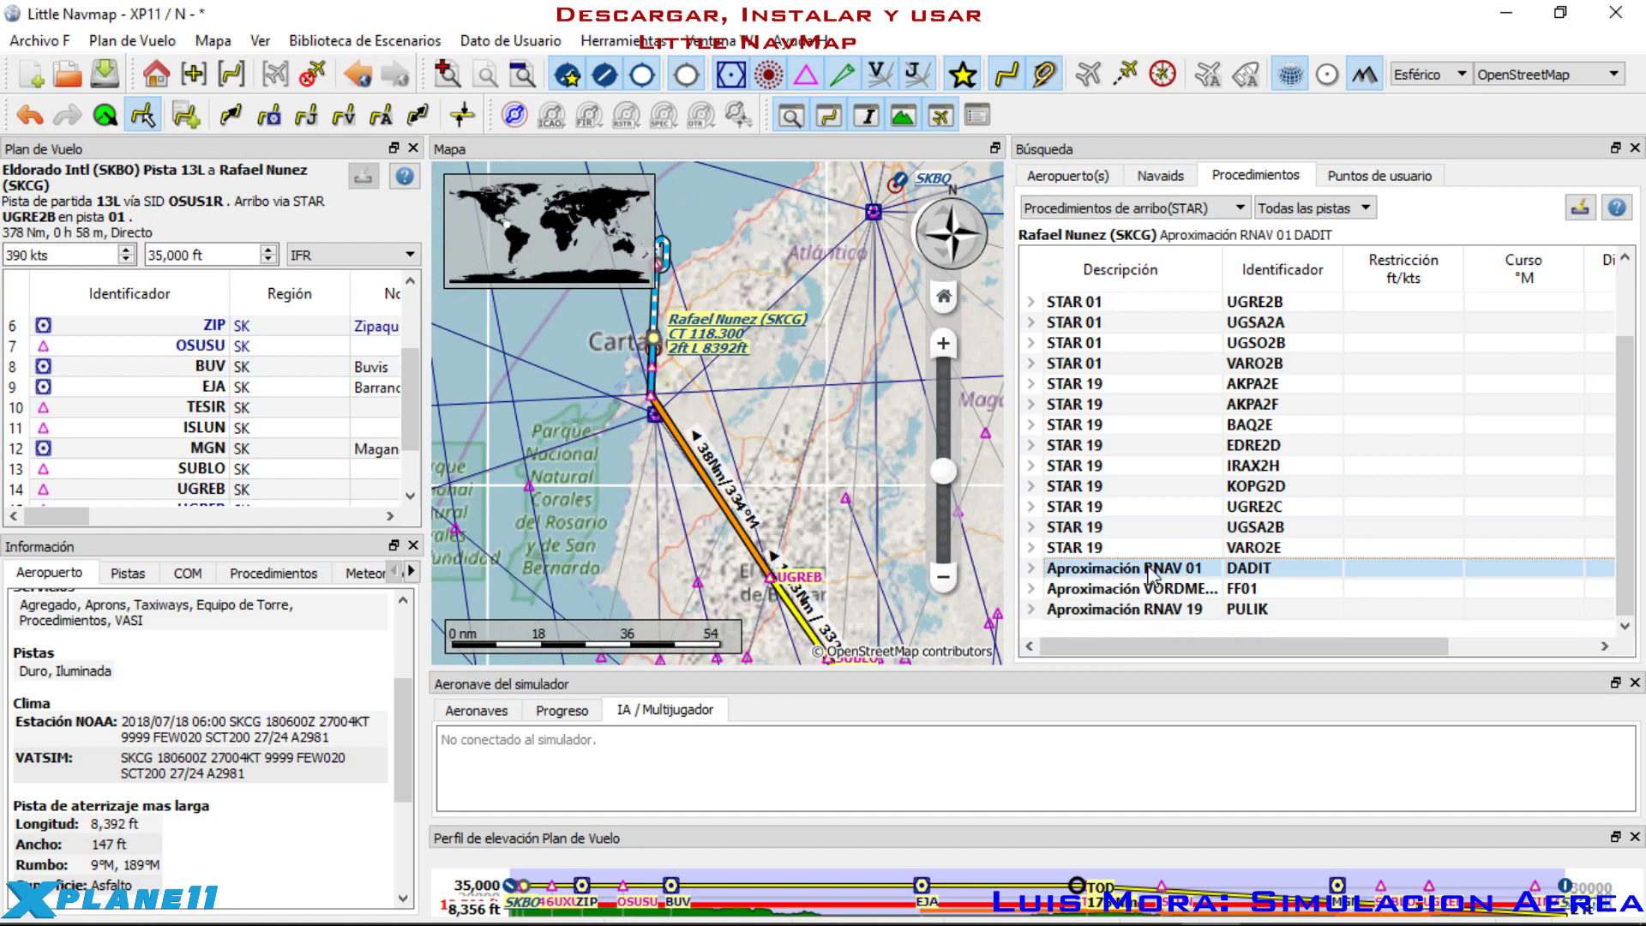
pyautogui.rightClick(1152, 570)
pyautogui.click(1141, 661)
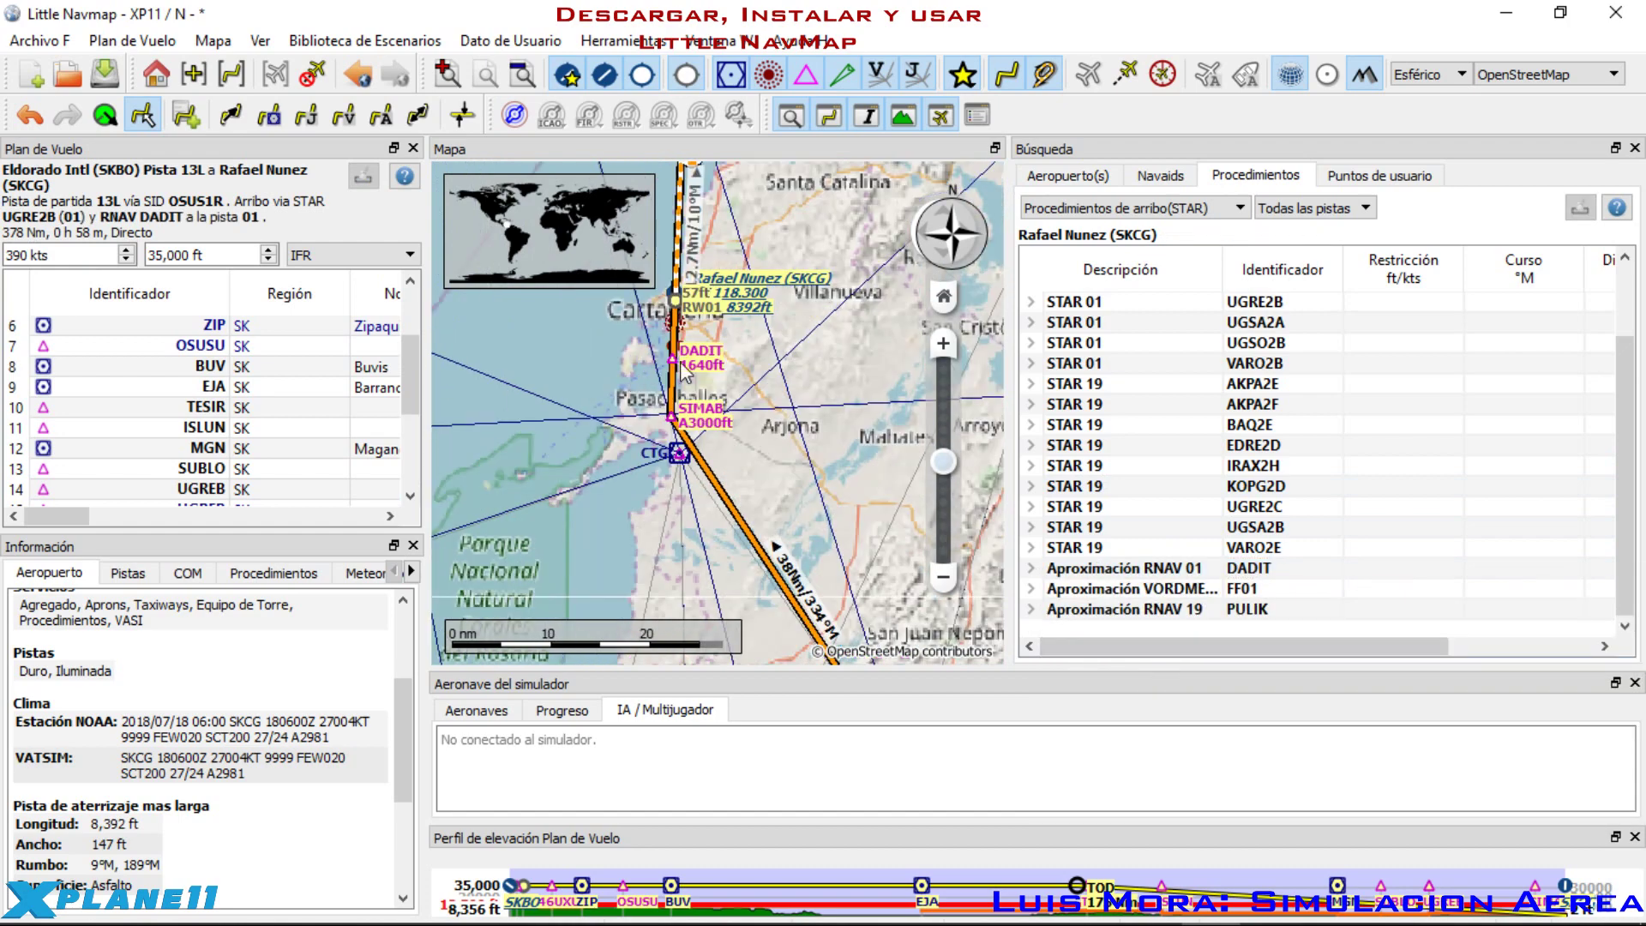
pyautogui.scroll(2, 681, 362)
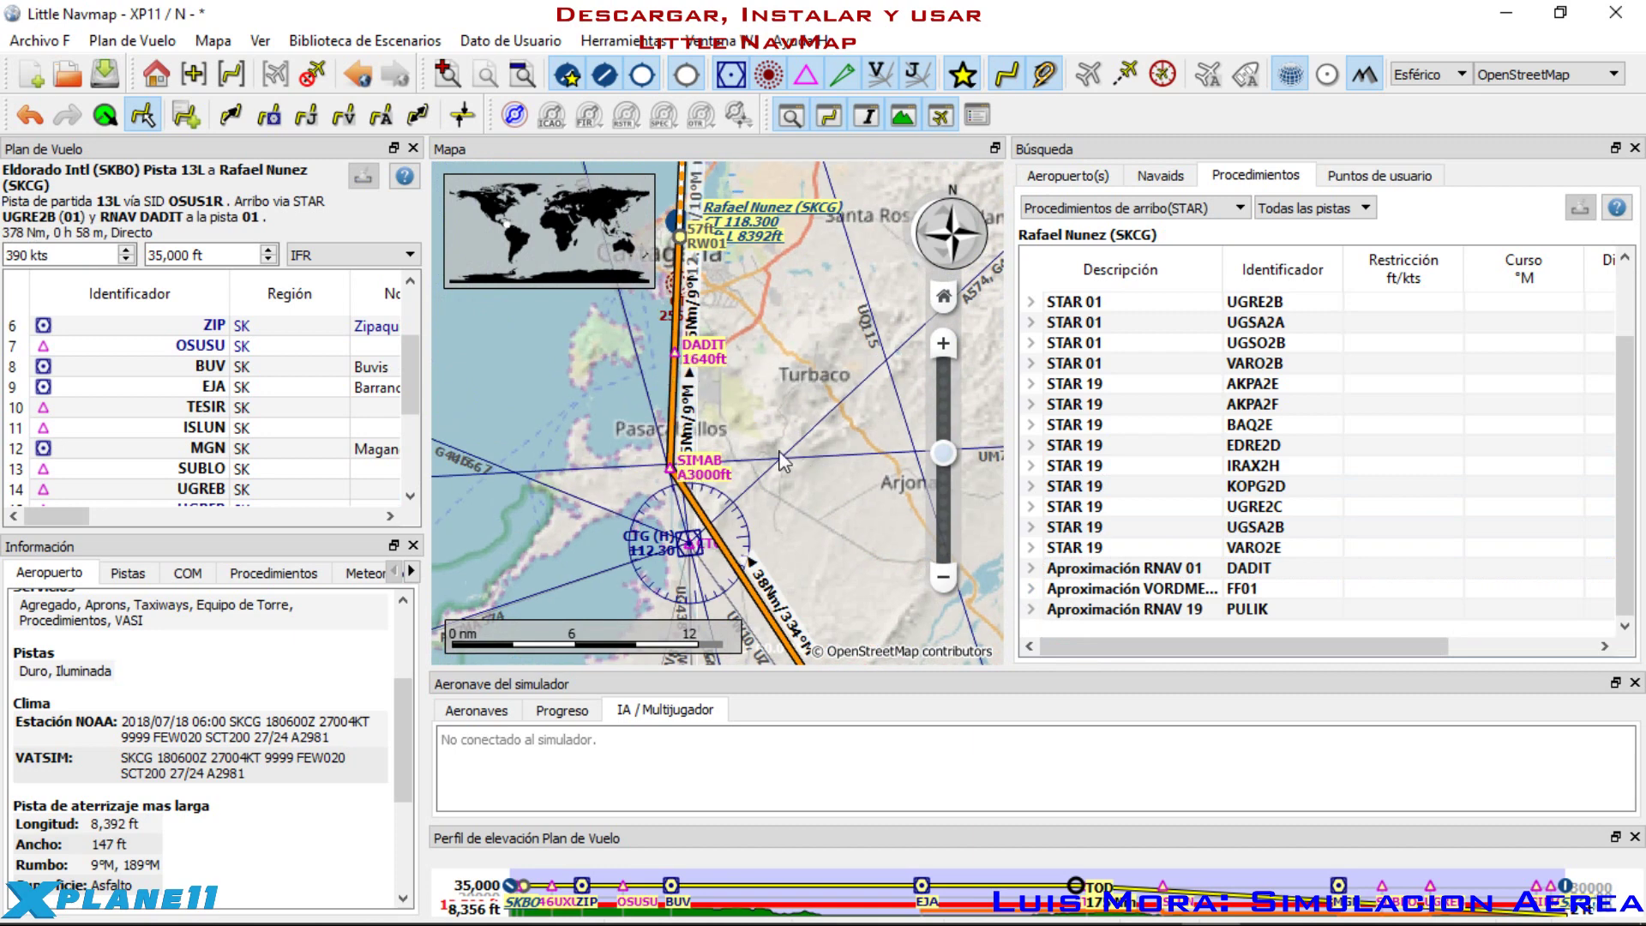
# Step: Switch to JeppView, find SKCG and examine the UGREB 2B arrival on its RNAV ARRS (RWY 01) chart
pyautogui.click(817, 897)
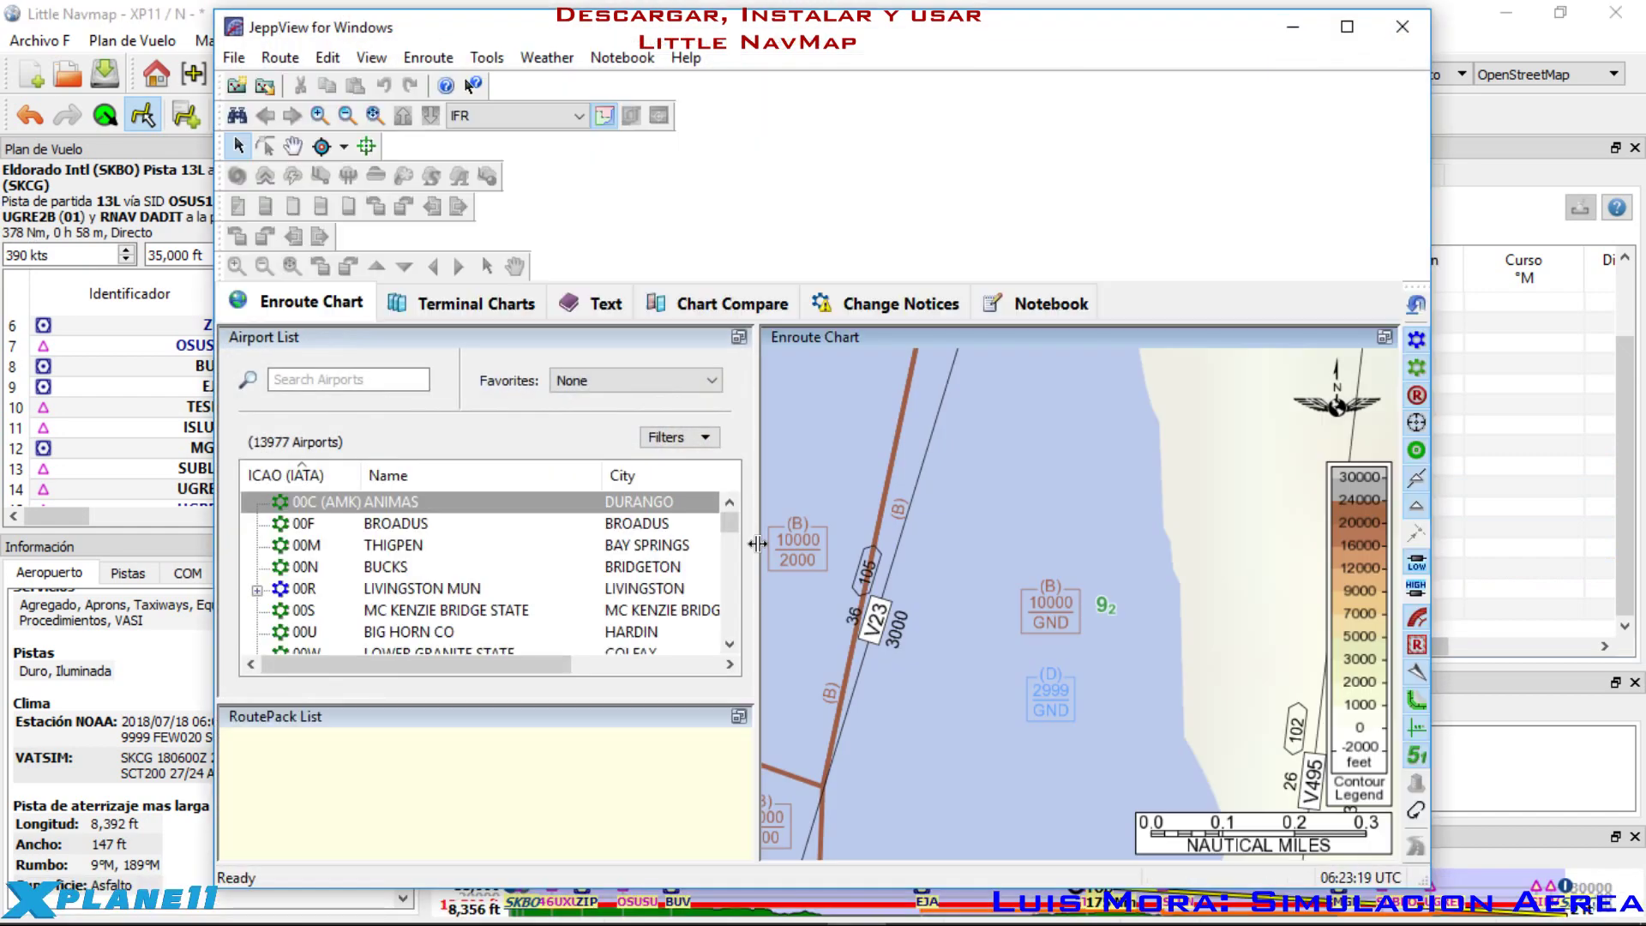
pyautogui.click(340, 380)
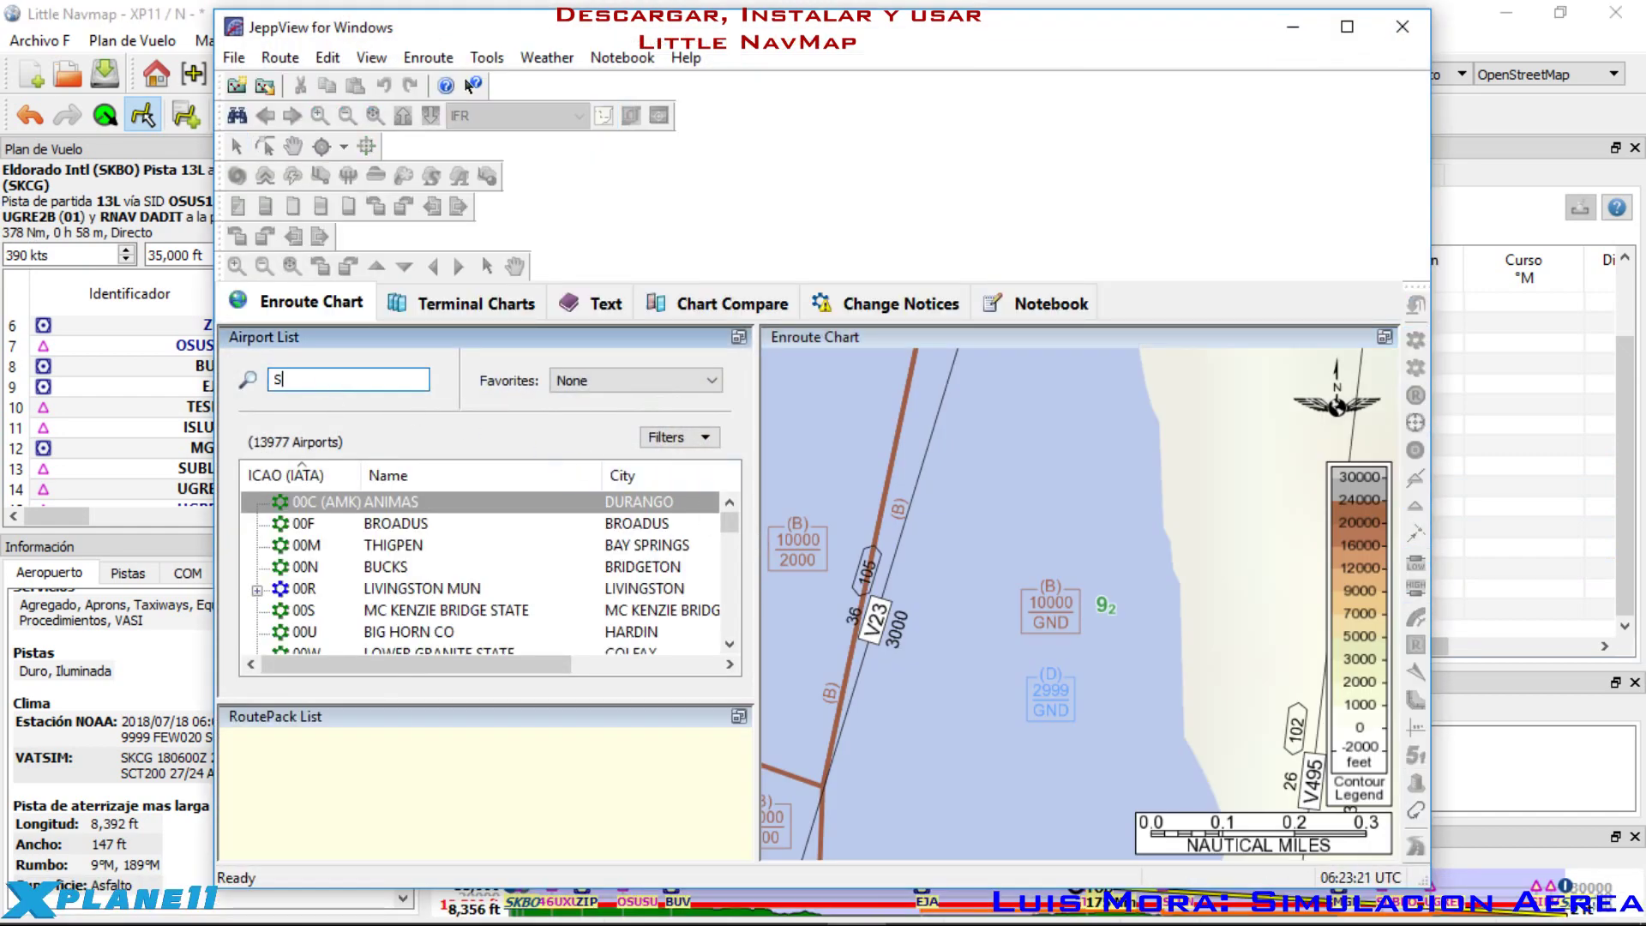
pyautogui.write('SKCG')
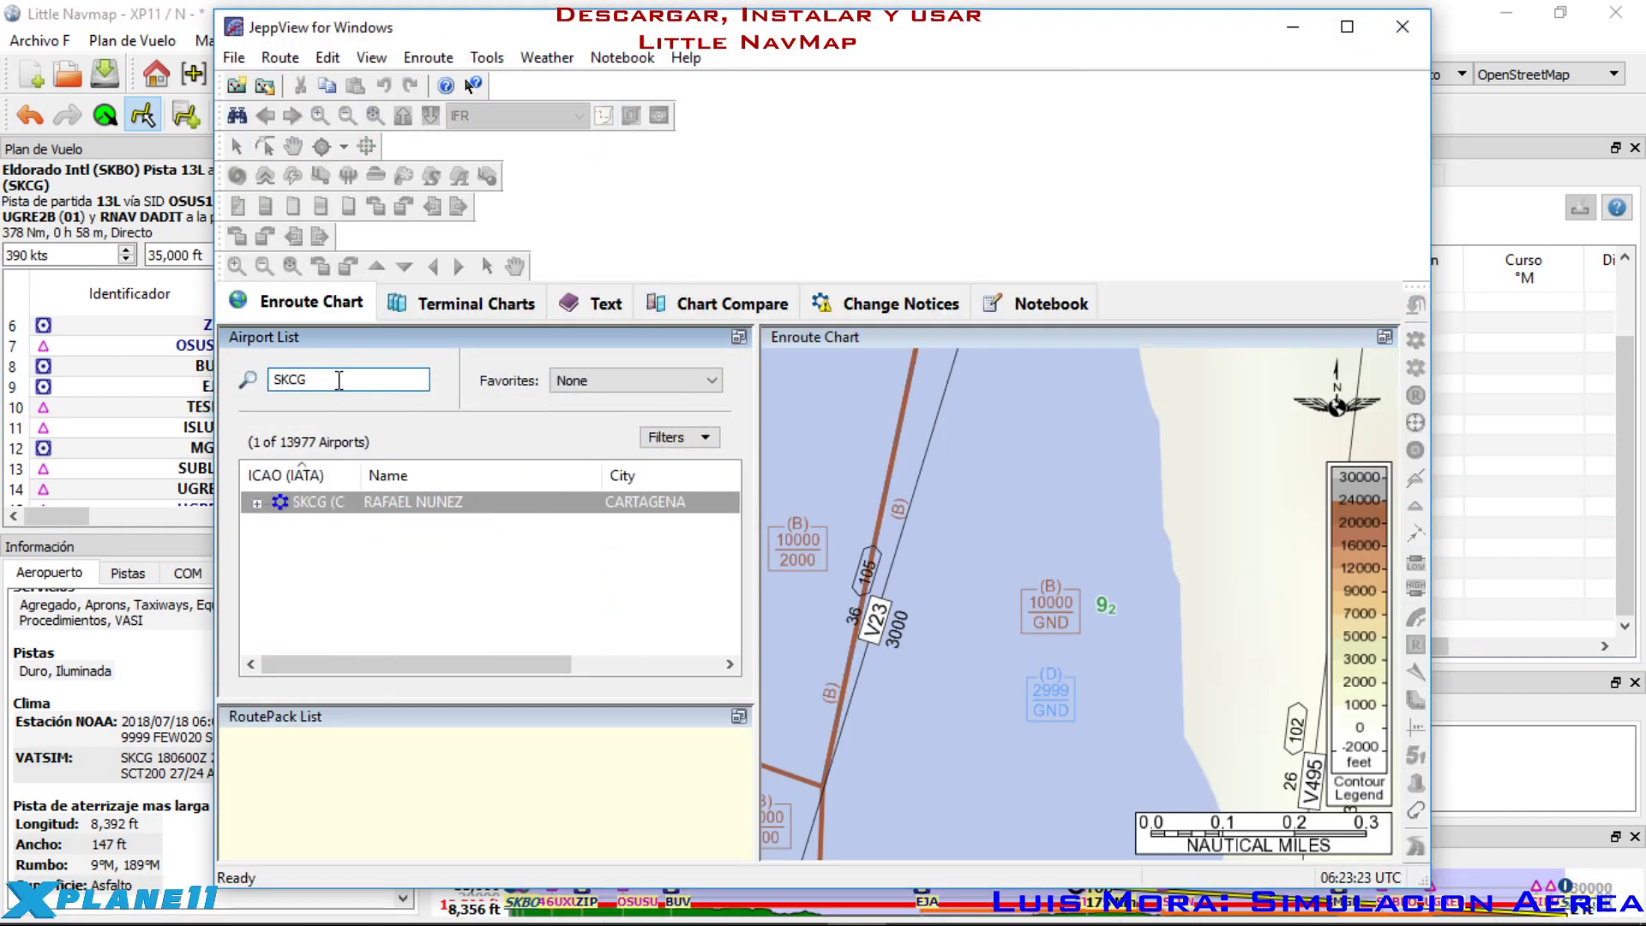
pyautogui.click(257, 503)
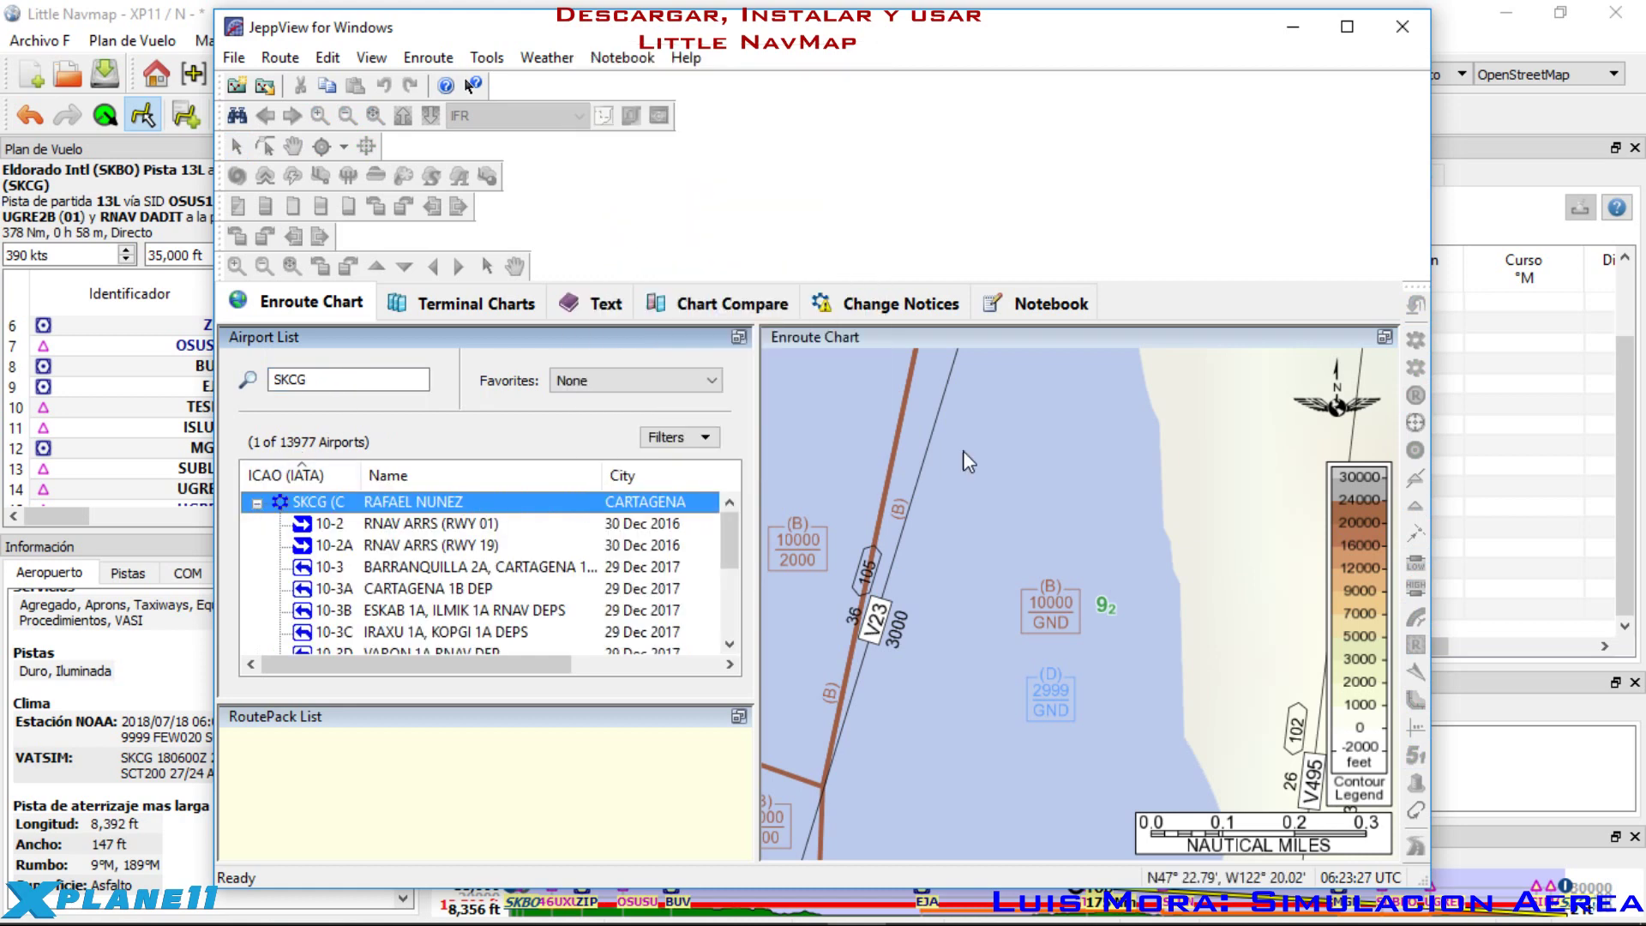
pyautogui.doubleClick(391, 525)
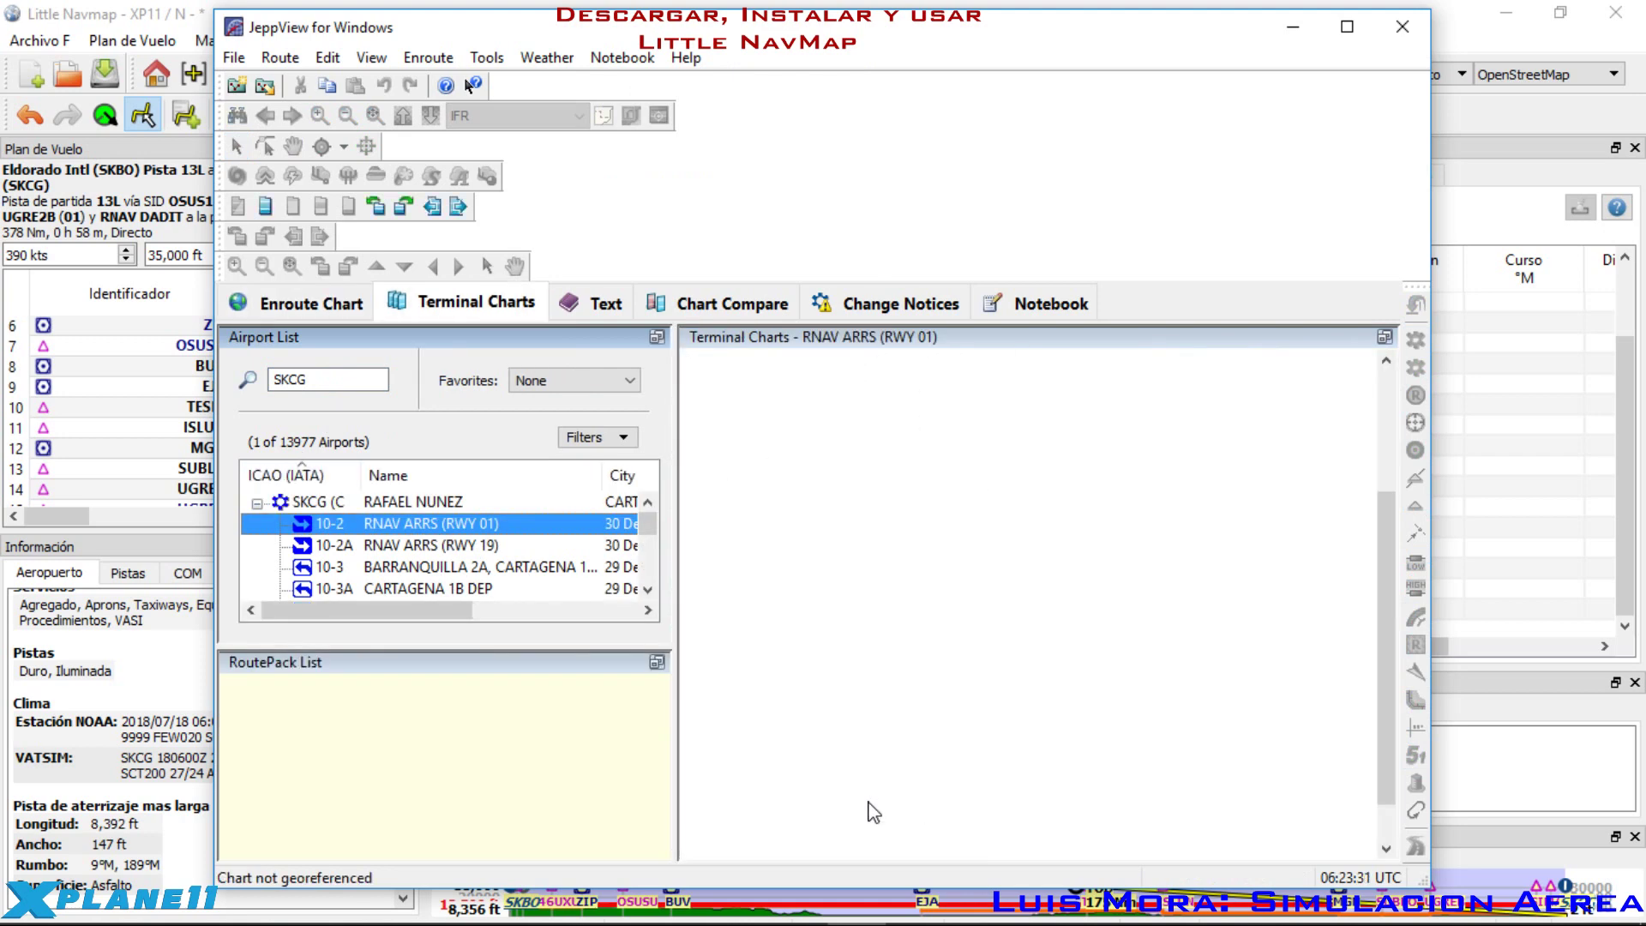
pyautogui.scroll(1, 1158, 662)
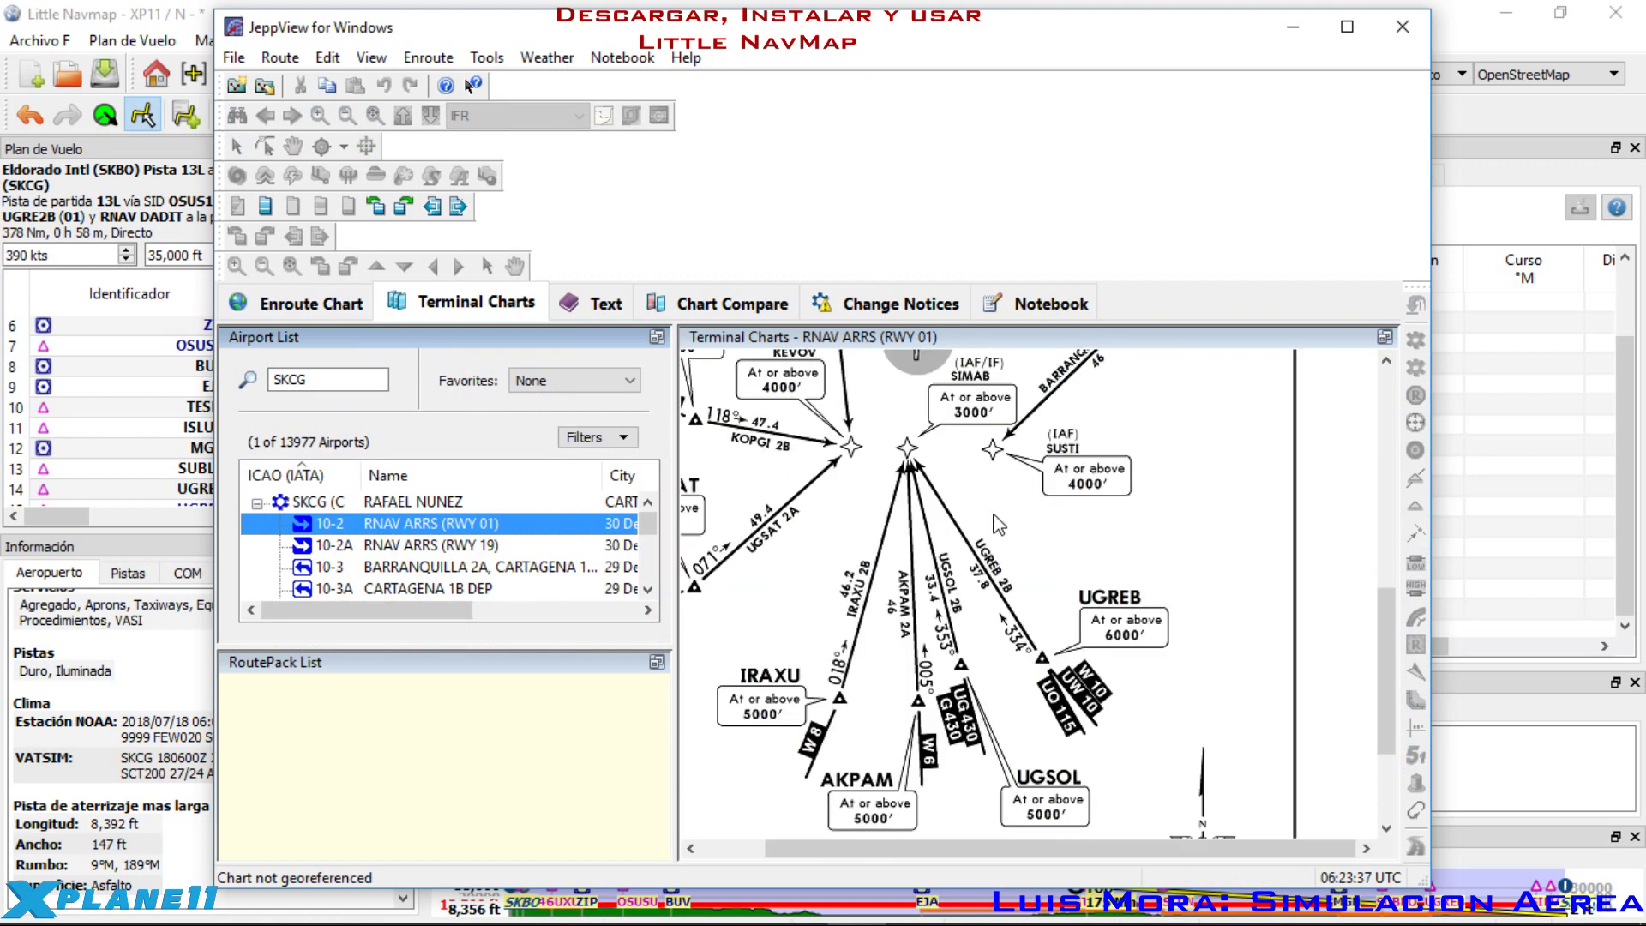
pyautogui.moveTo(1381, 664); pyautogui.dragTo(1382, 635)
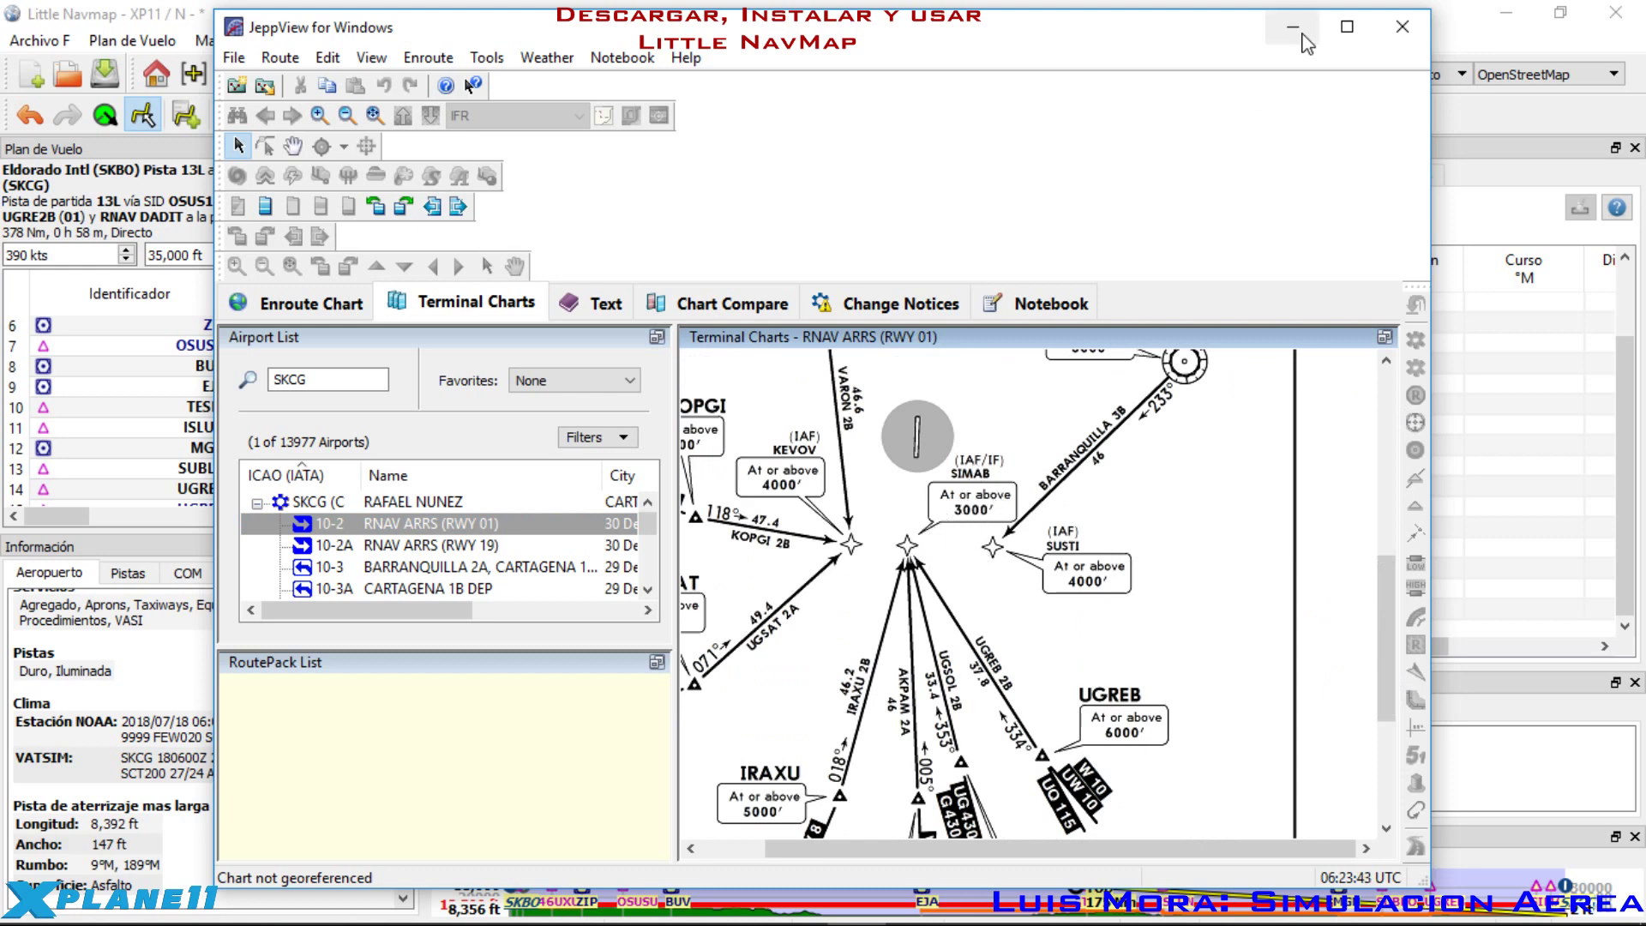
pyautogui.click(1456, 41)
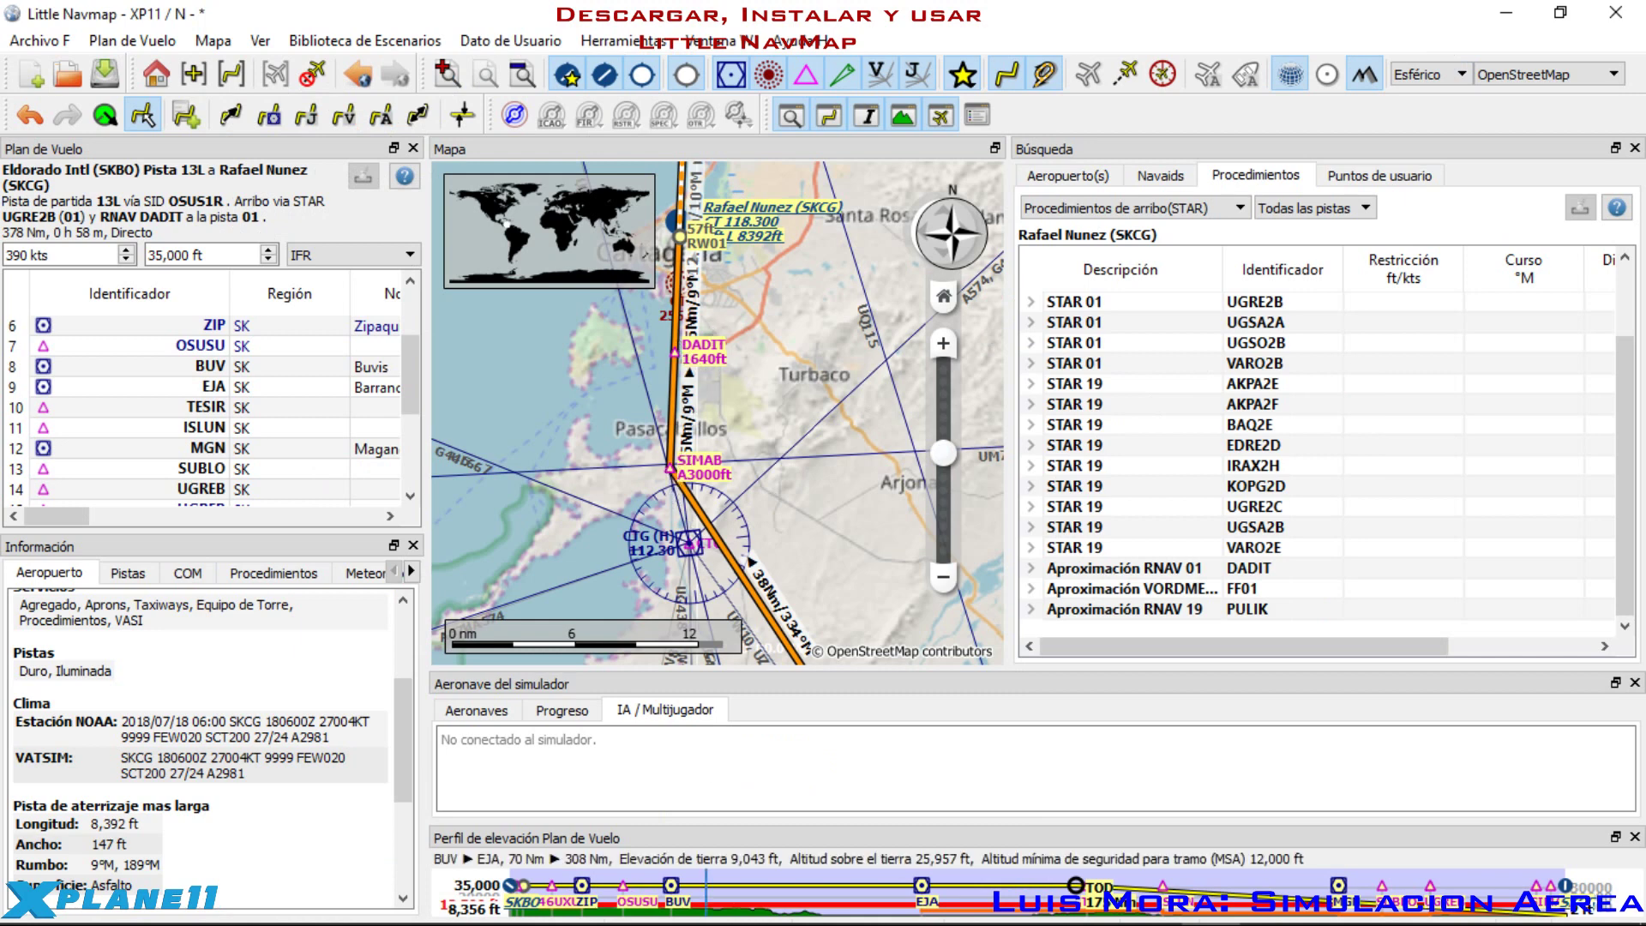
# Step: Review the 12-1 RNAV (GNSS) RWY 01 approach chart for SKCG in JeppView and return to Little Navmap
pyautogui.click(858, 905)
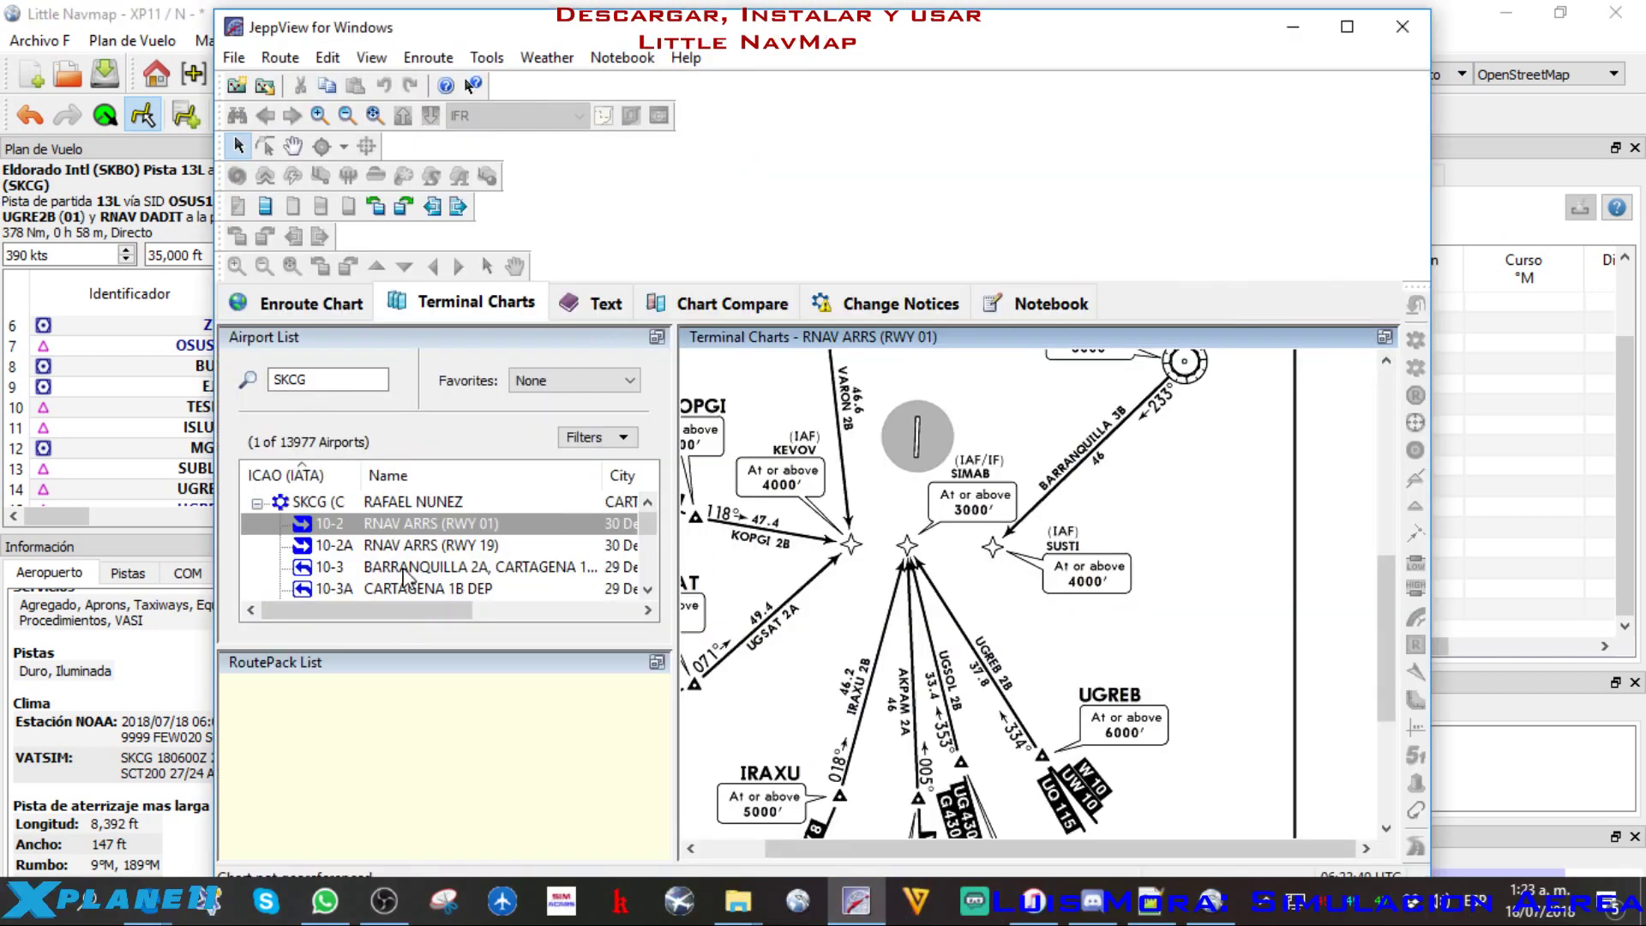
pyautogui.scroll(-5, 442, 563)
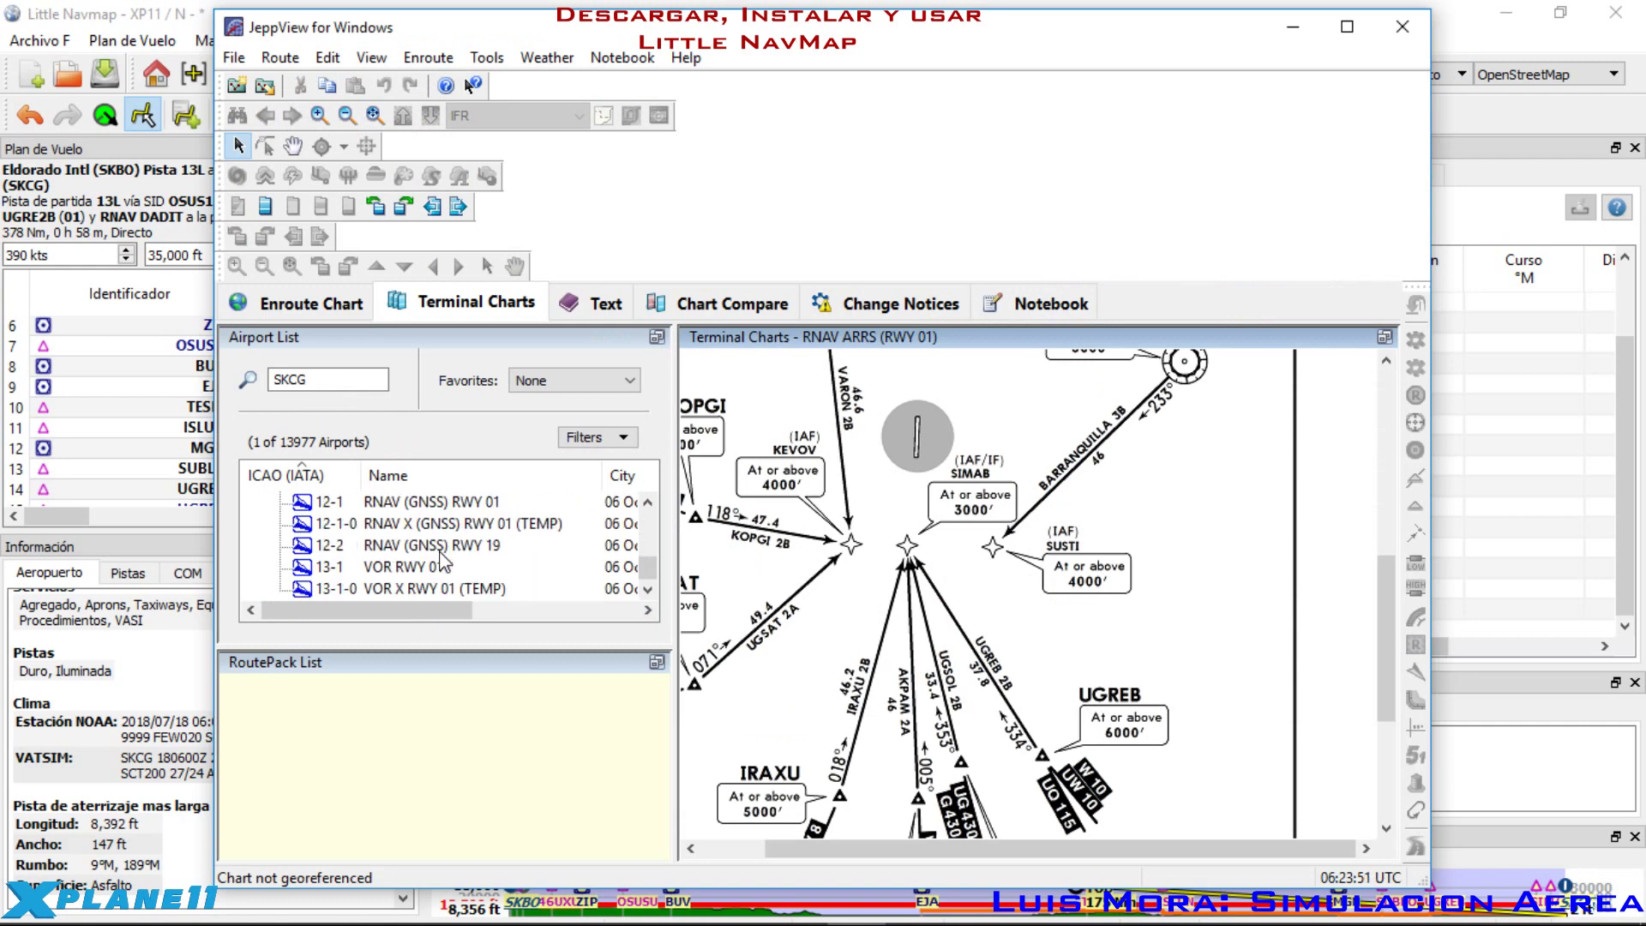
pyautogui.scroll(1, 444, 564)
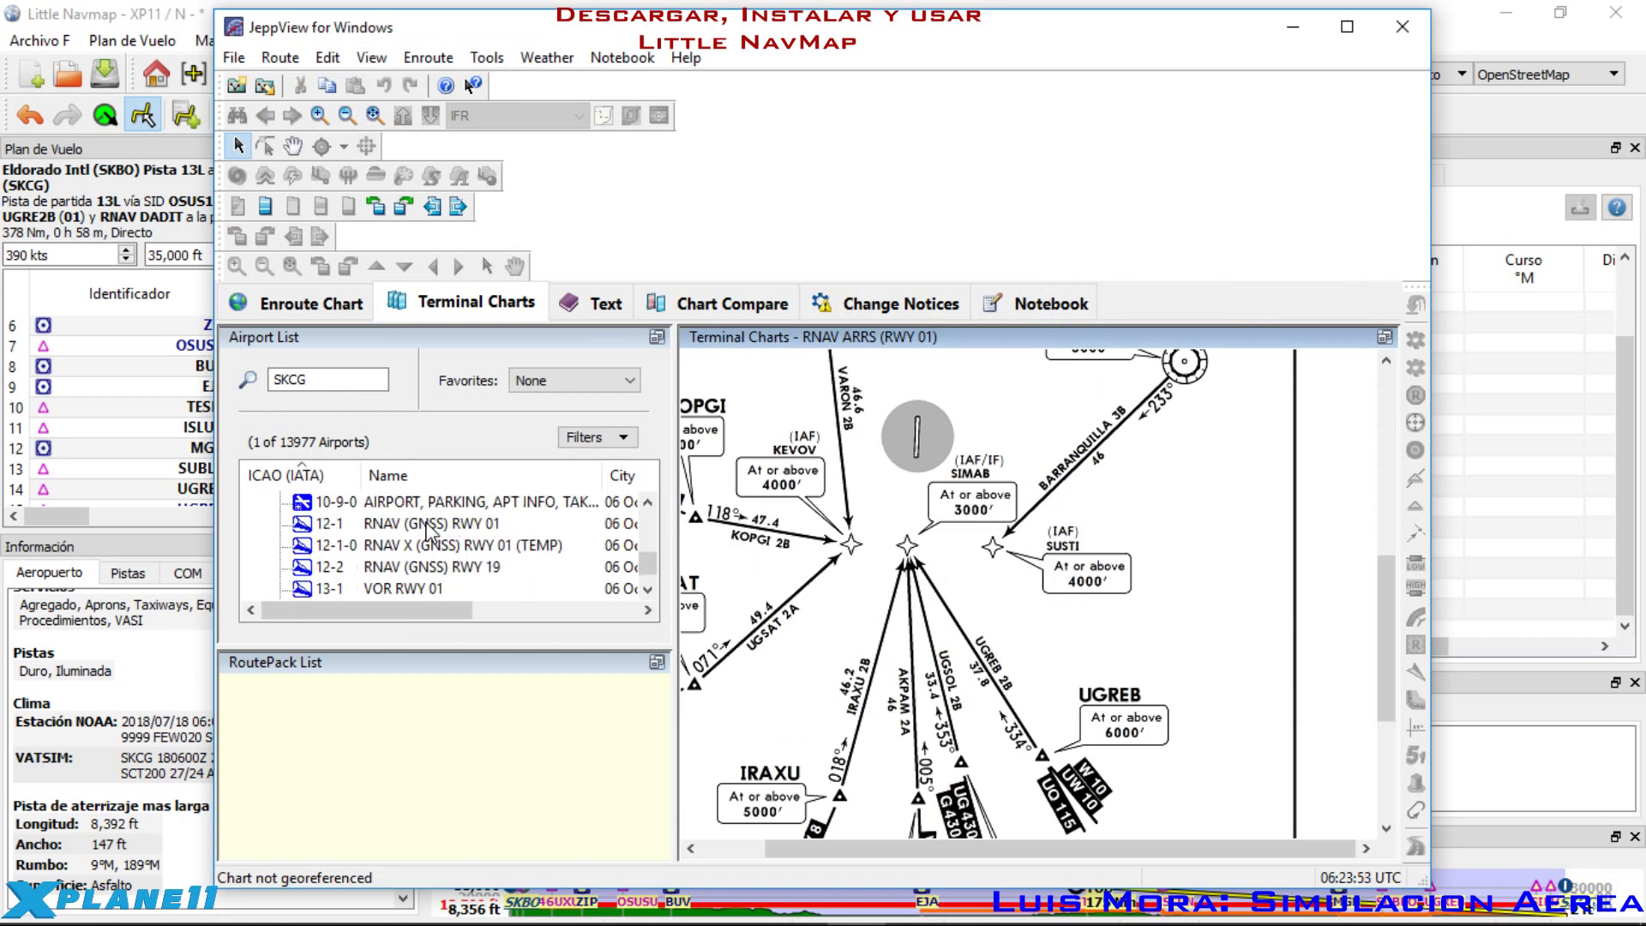
pyautogui.click(429, 527)
pyautogui.scroll(1, 855, 601)
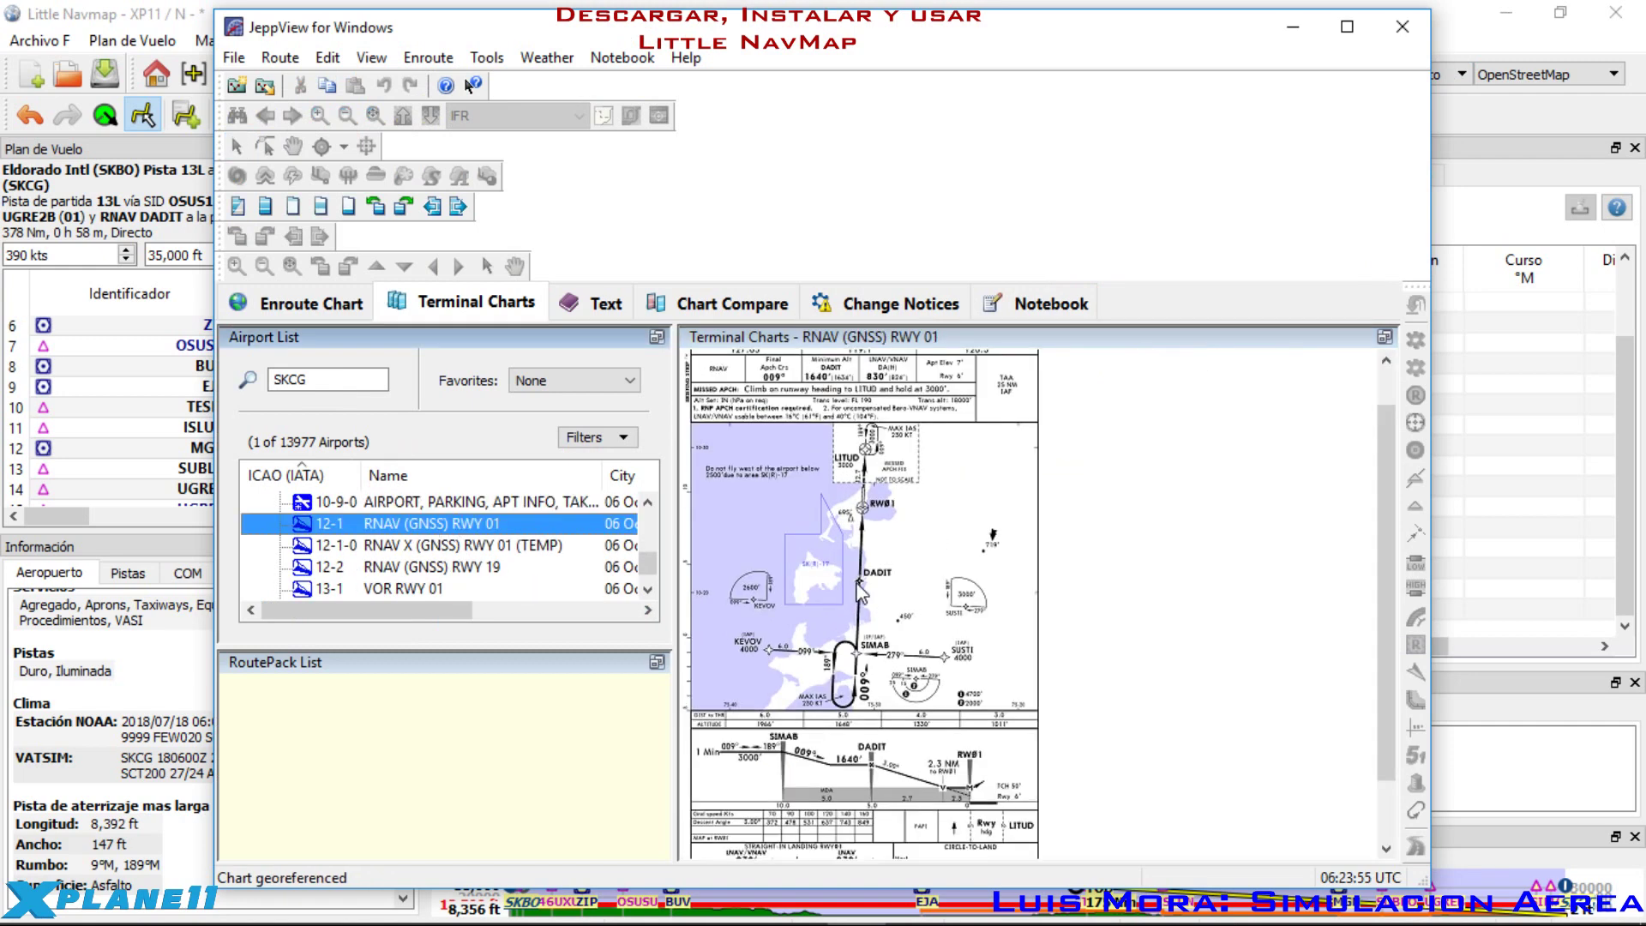
pyautogui.scroll(1, 865, 601)
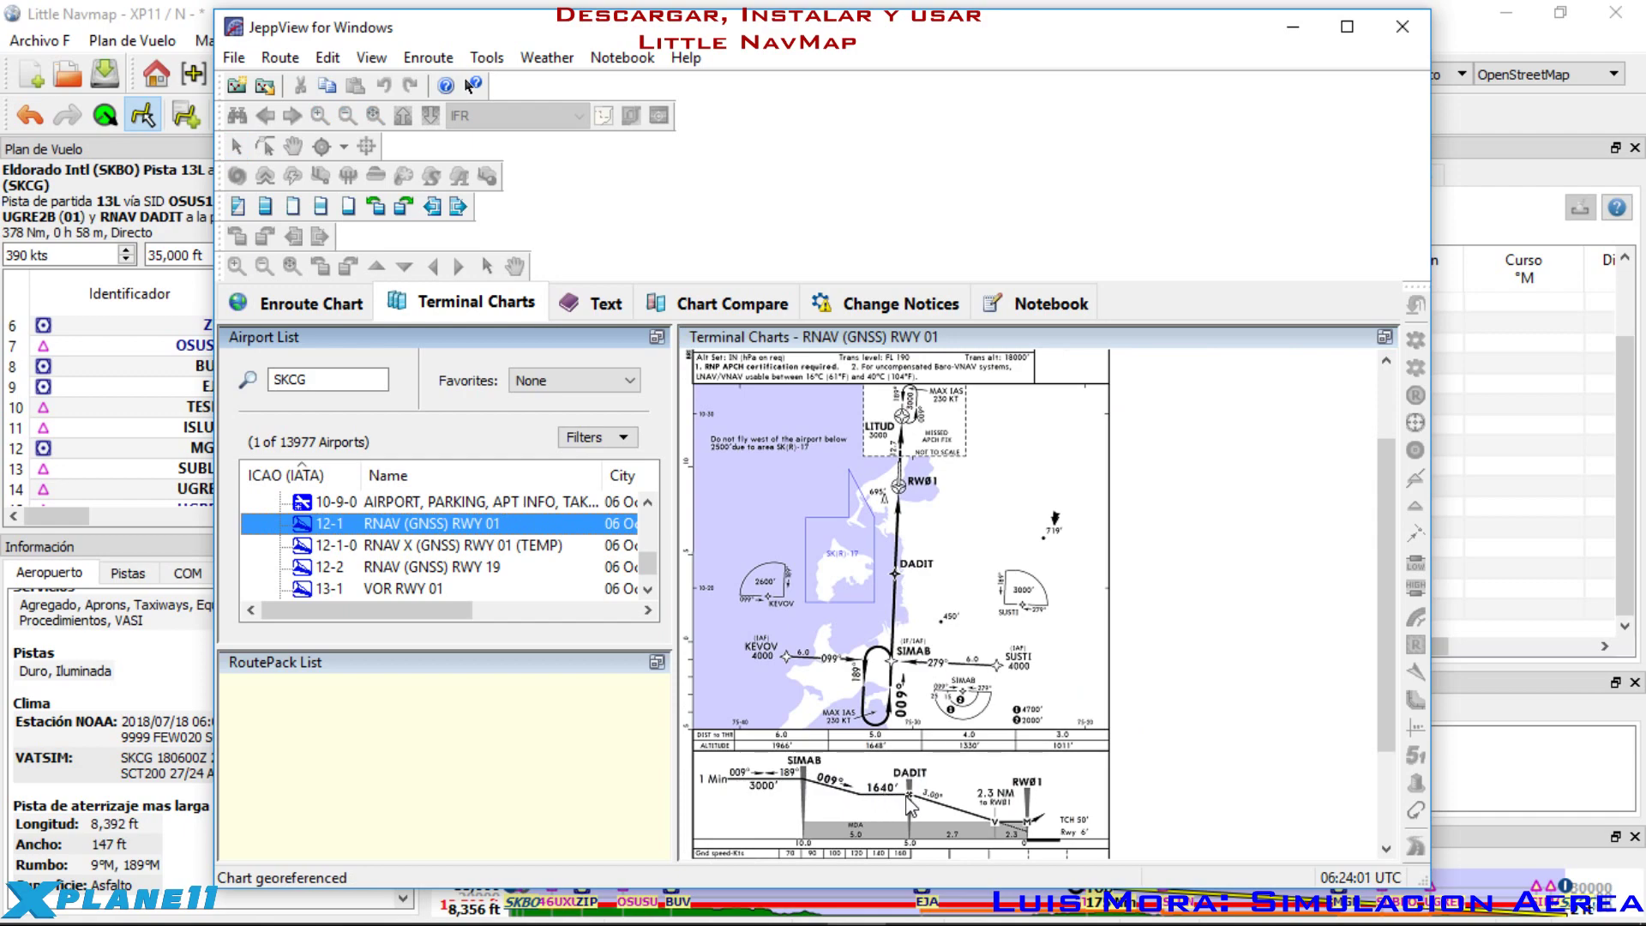
pyautogui.click(1403, 27)
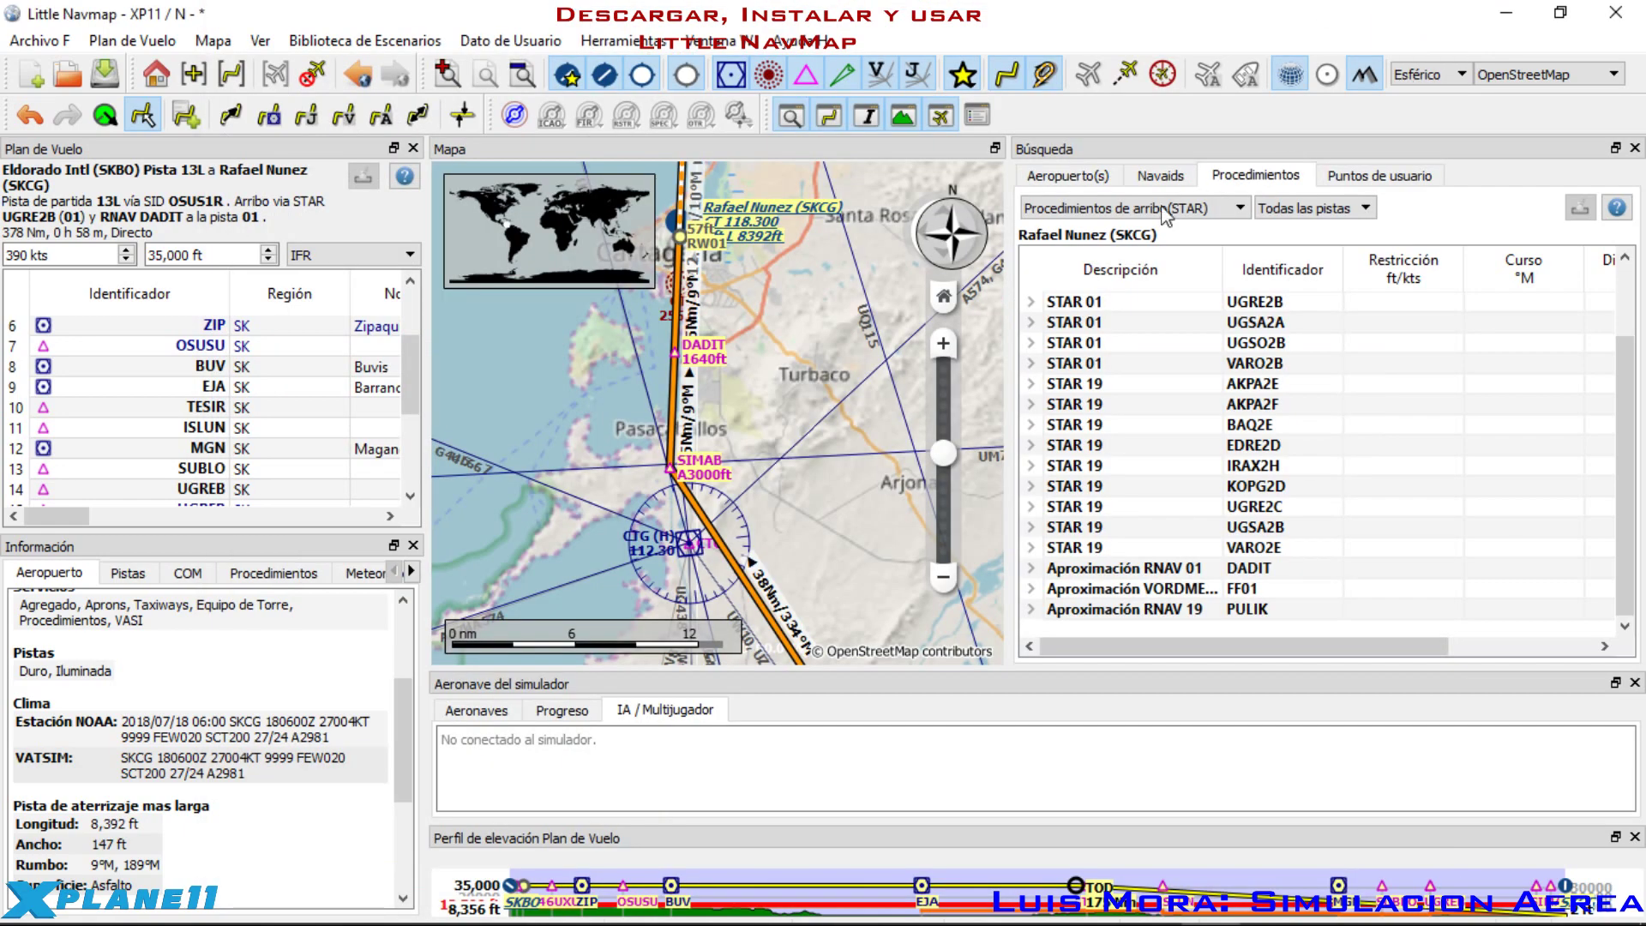
# Step: Inspect the RNAV 01 approach from SIMAB to the runway and its missed approach to LITUD on the map
pyautogui.scroll(-3, 769, 487)
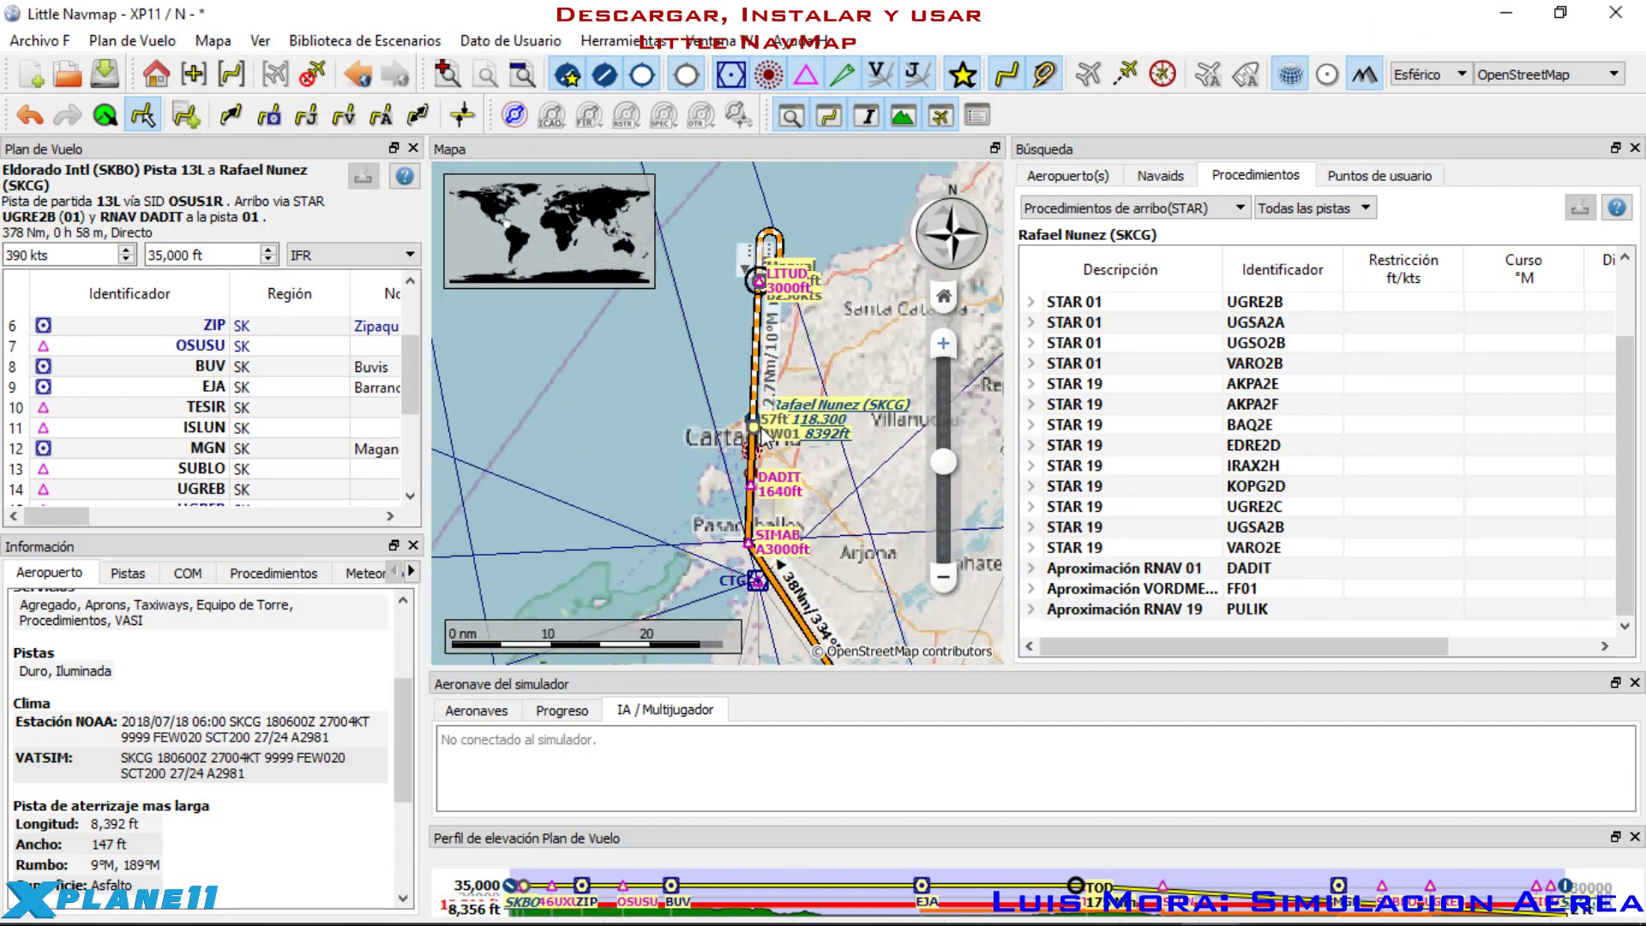
pyautogui.scroll(3, 769, 487)
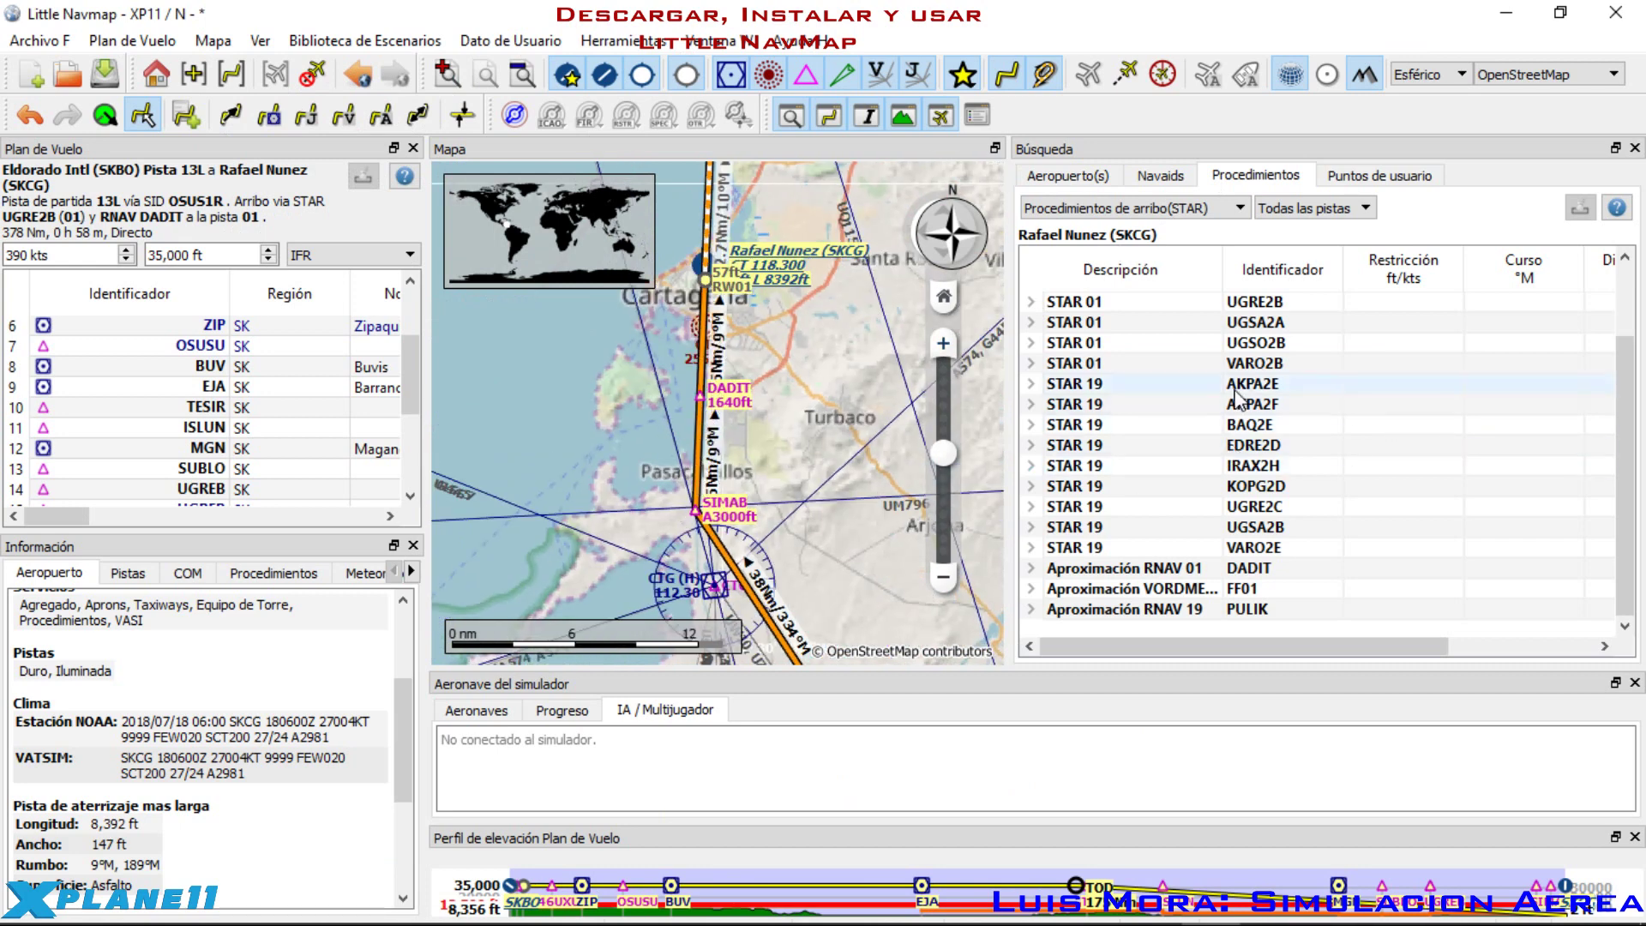
pyautogui.scroll(-2, 712, 452)
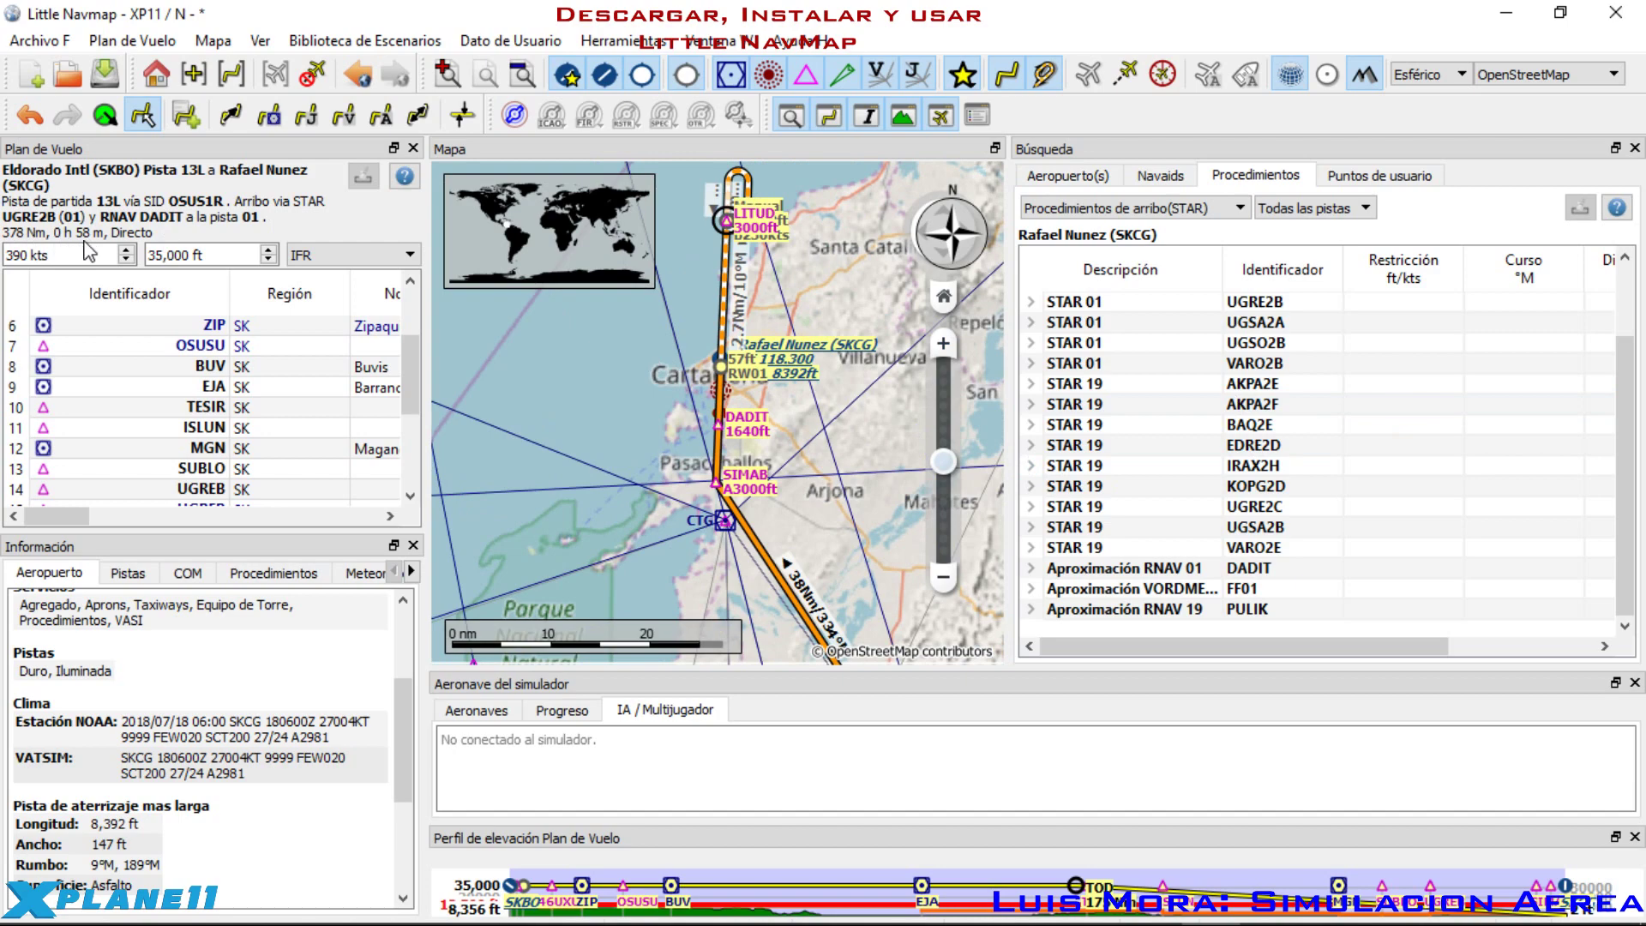
# Step: Trace the planned route on the map from SKCG back to SKBO, examining the top-of-descent point near TESIR
pyautogui.scroll(-3, 780, 385)
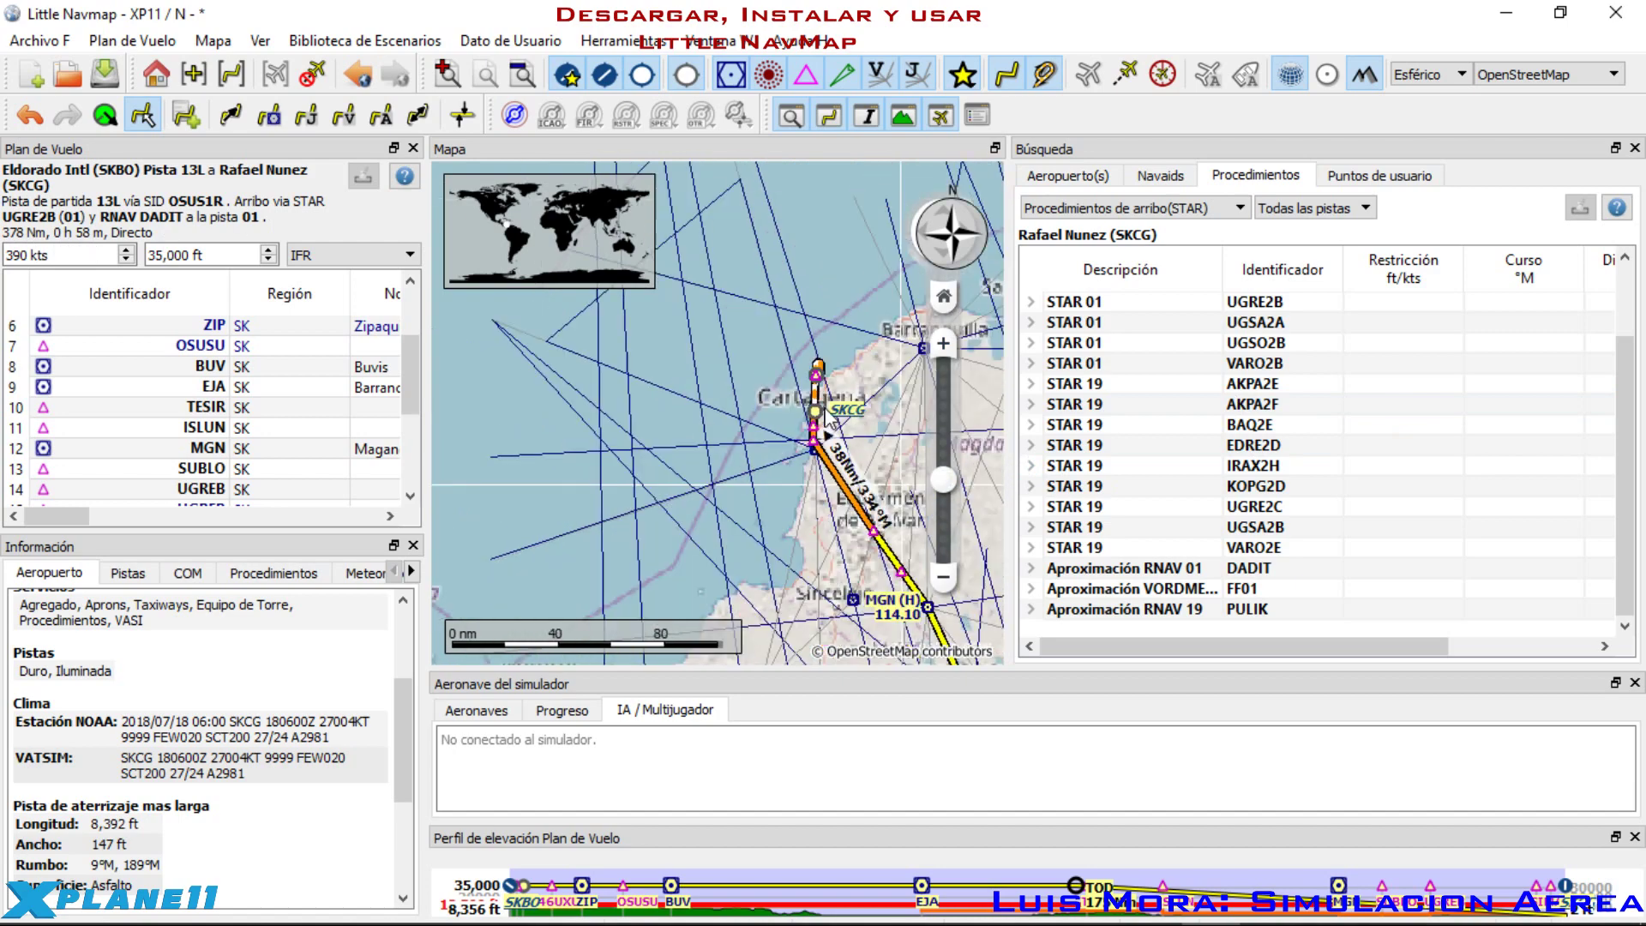
pyautogui.moveTo(780, 384); pyautogui.dragTo(673, 143)
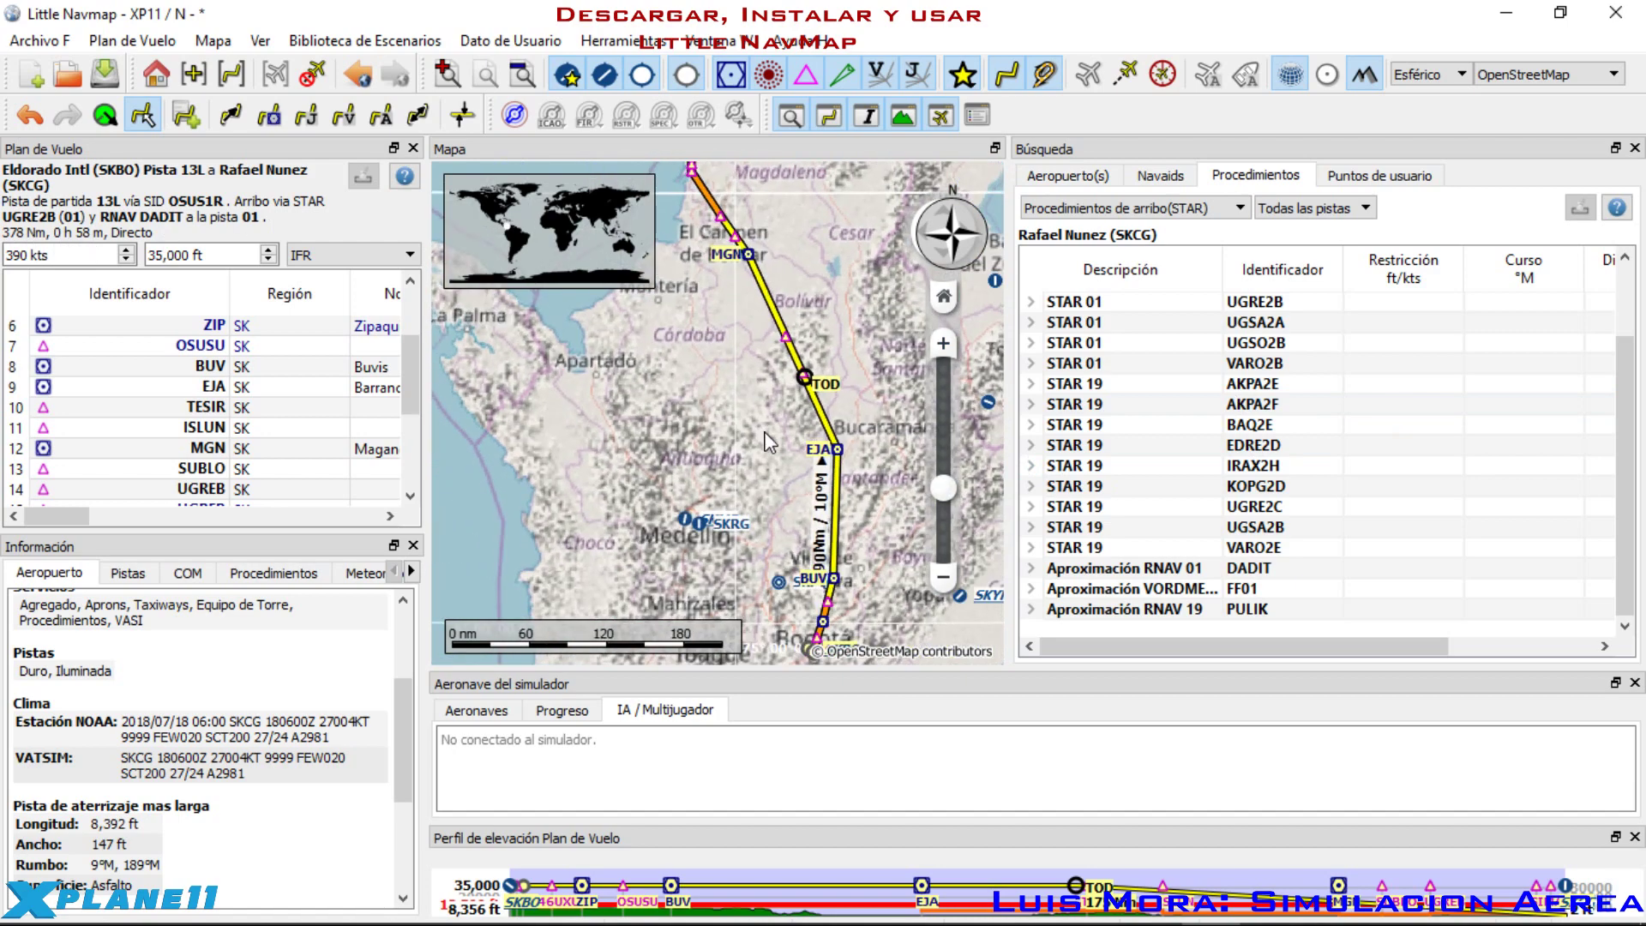
pyautogui.scroll(3, 778, 450)
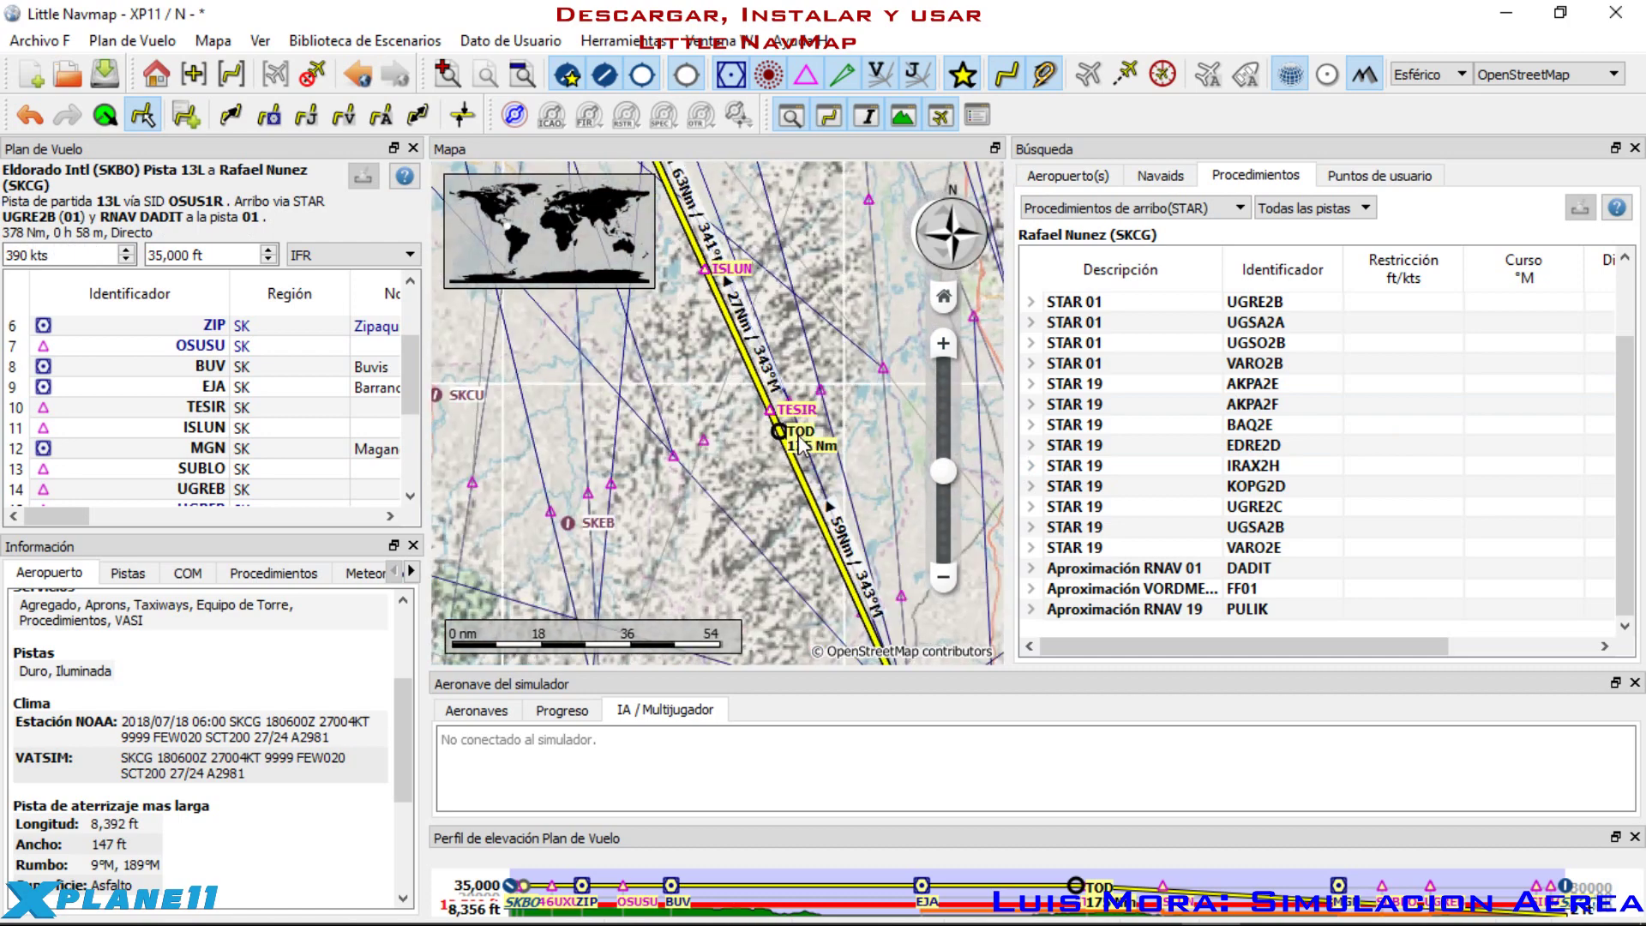
pyautogui.scroll(2, 797, 441)
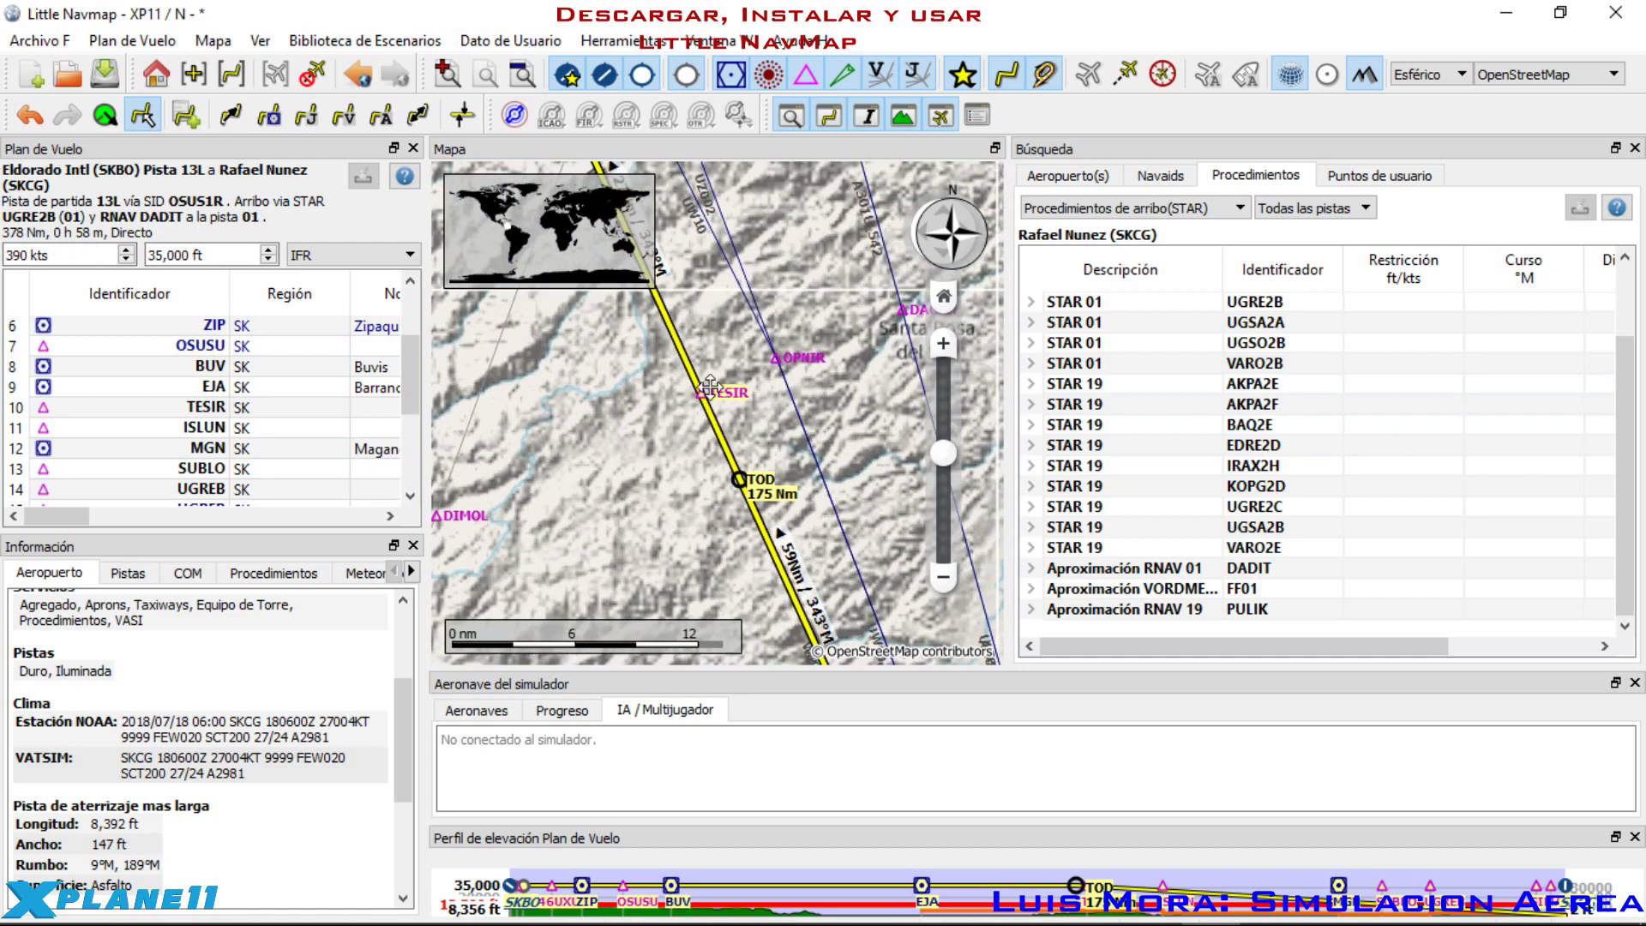
pyautogui.scroll(-6, 739, 466)
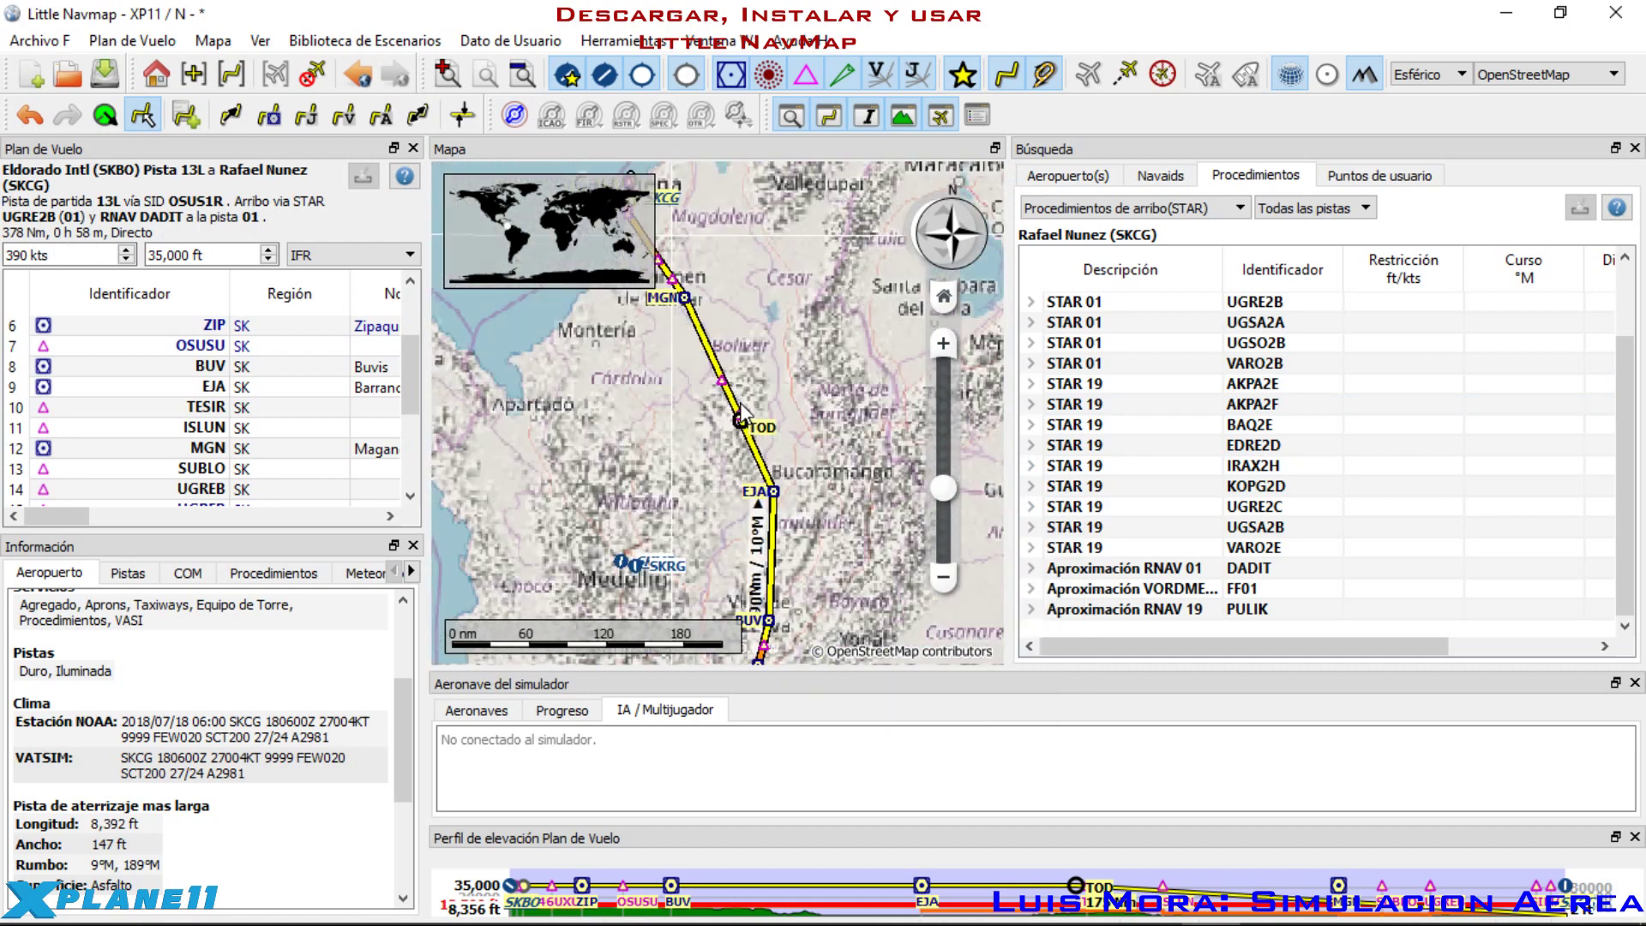
pyautogui.scroll(2, 742, 473)
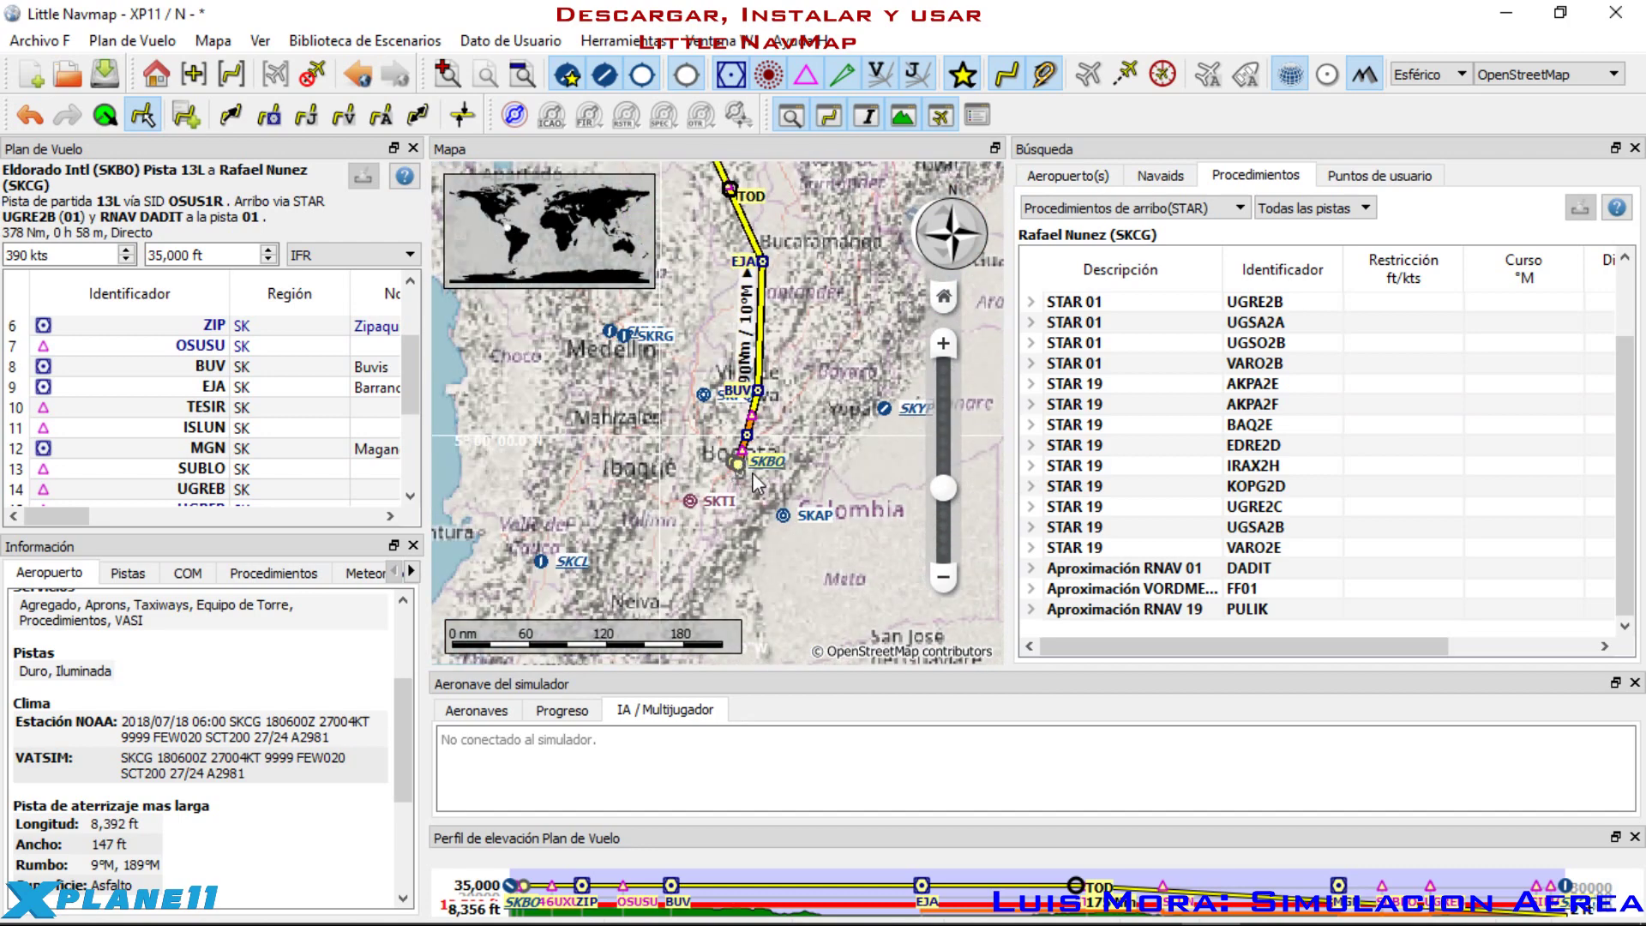
pyautogui.scroll(2, 776, 500)
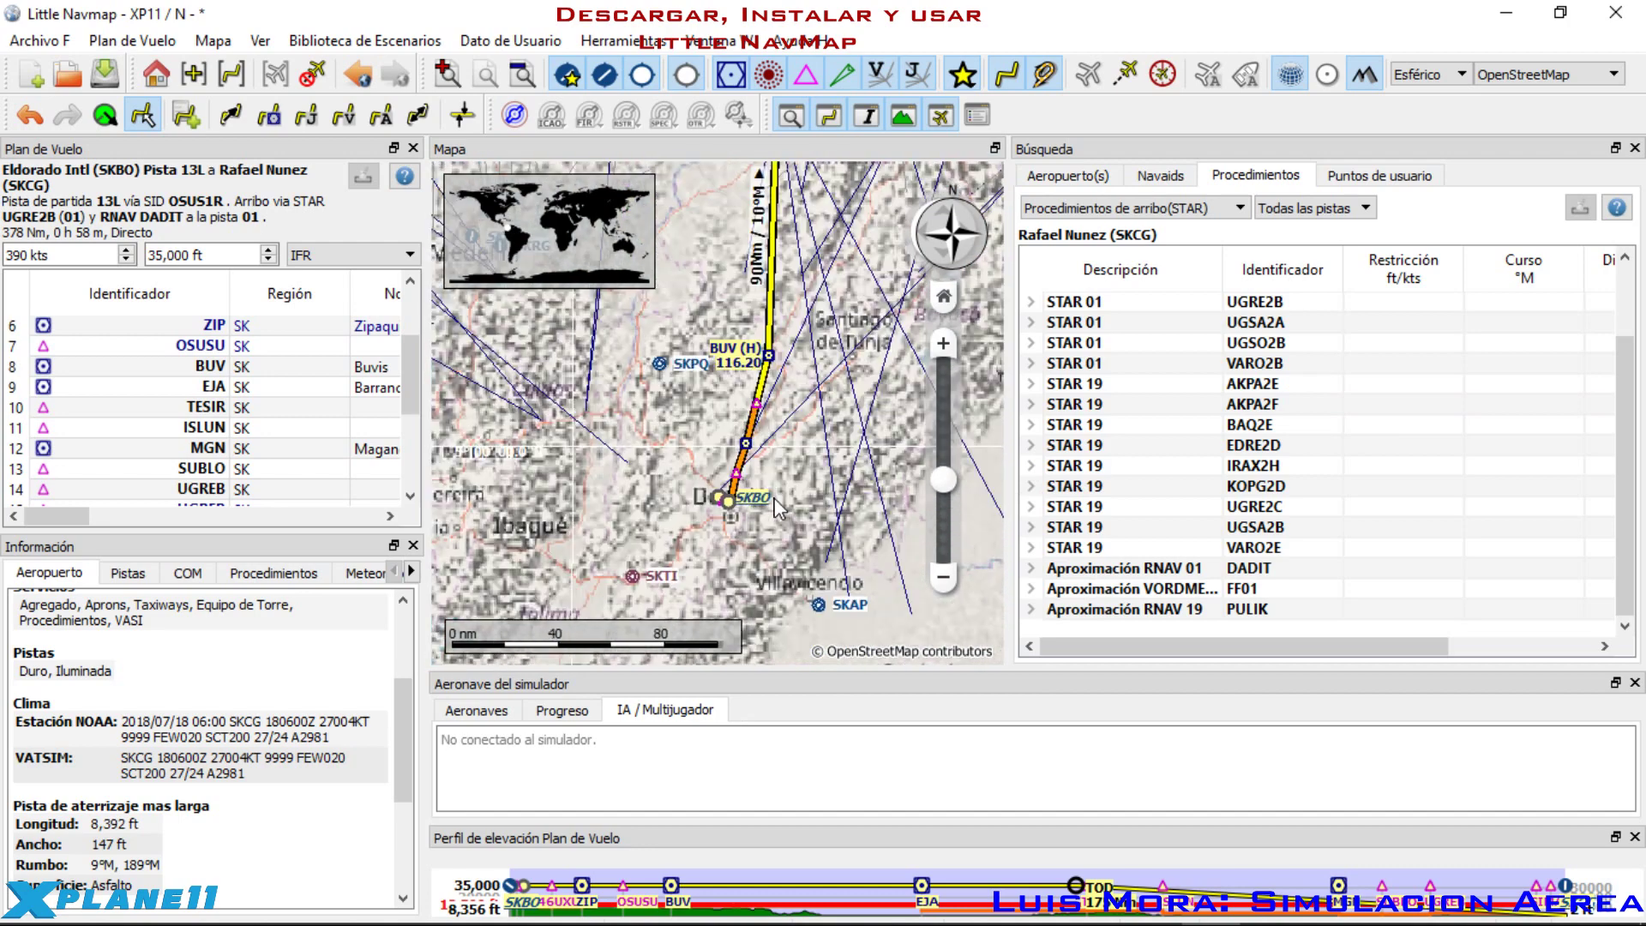
# Step: Examine the runway 13L departure from SKBO through GUXUN to ZIP on the map
pyautogui.doubleClick(728, 500)
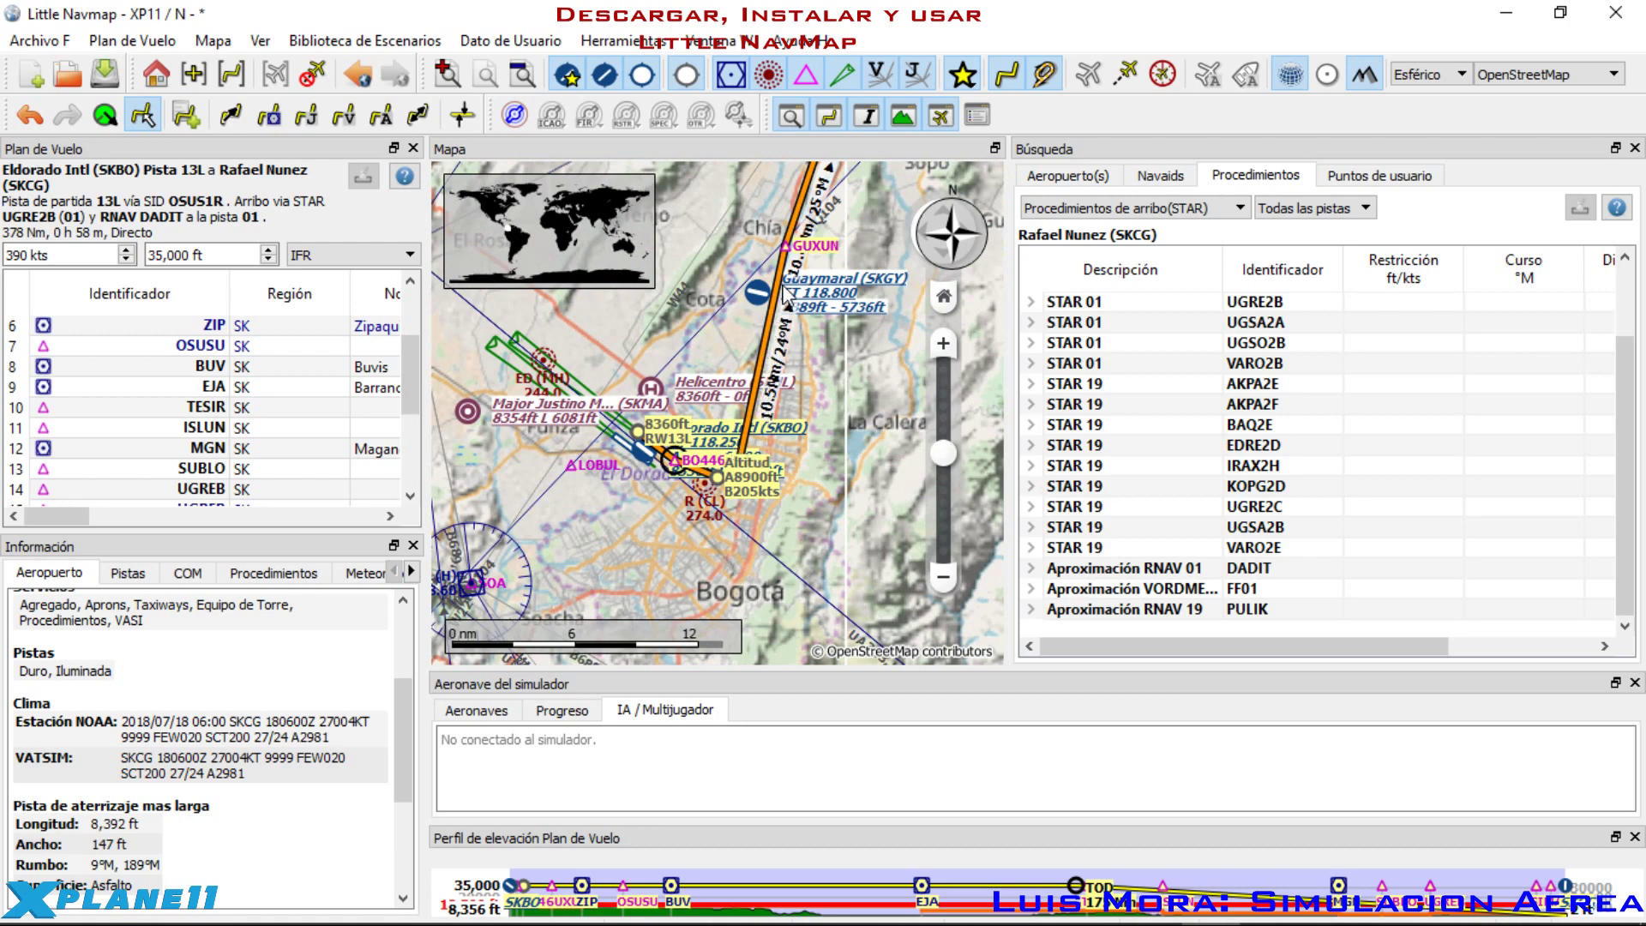
pyautogui.scroll(-2, 710, 427)
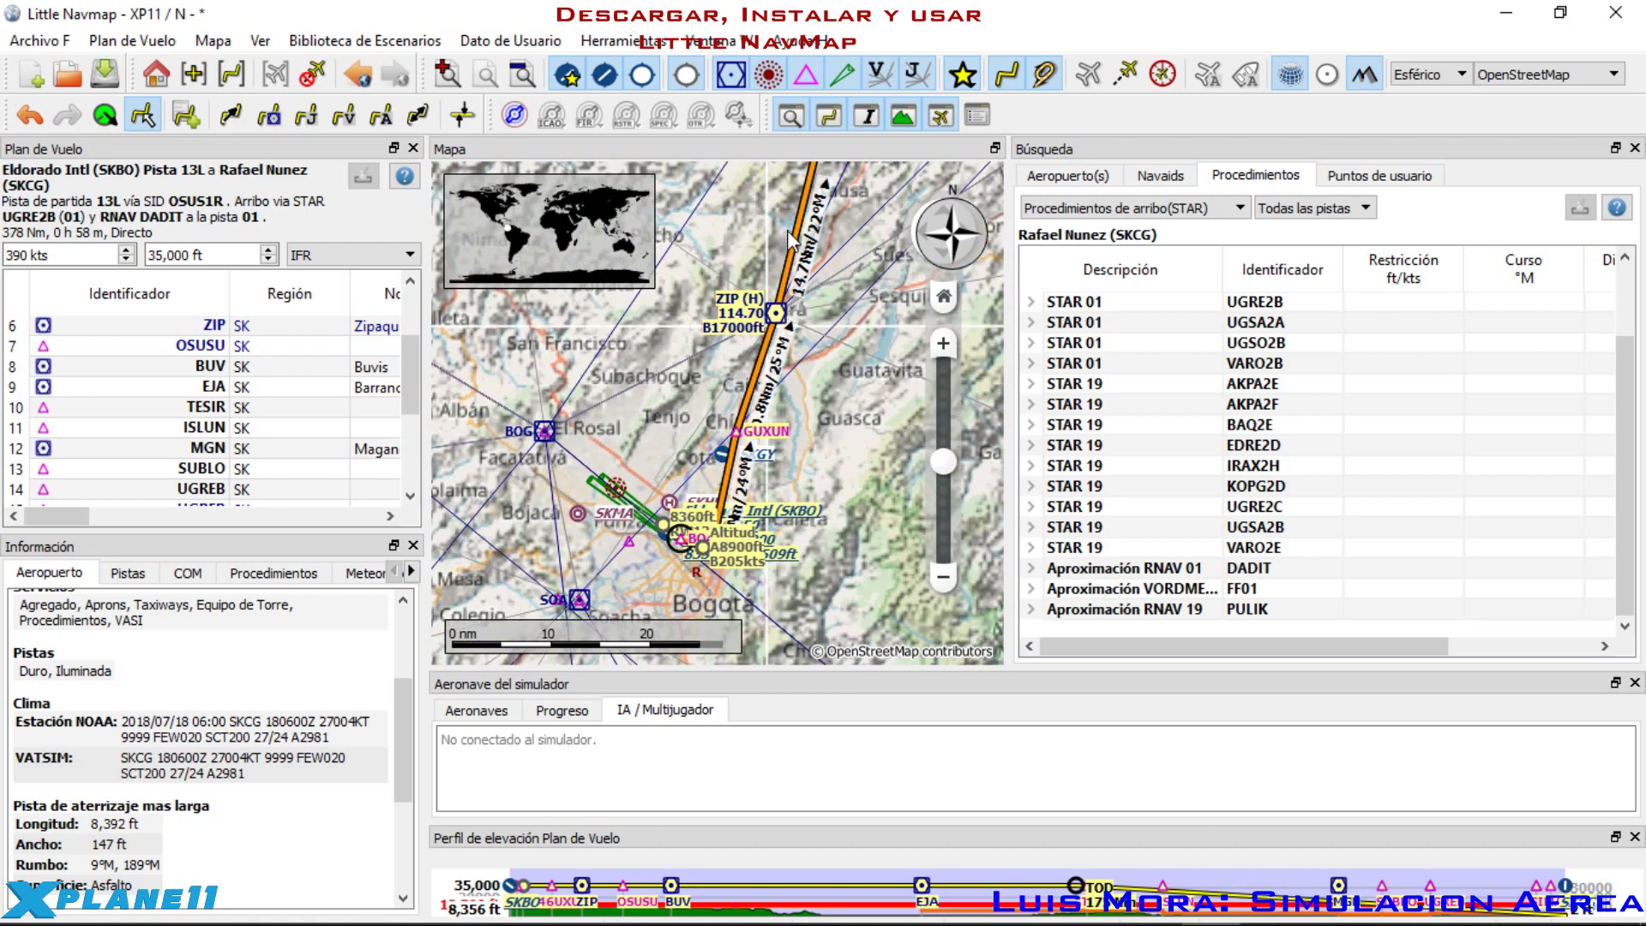
pyautogui.scroll(5, 684, 500)
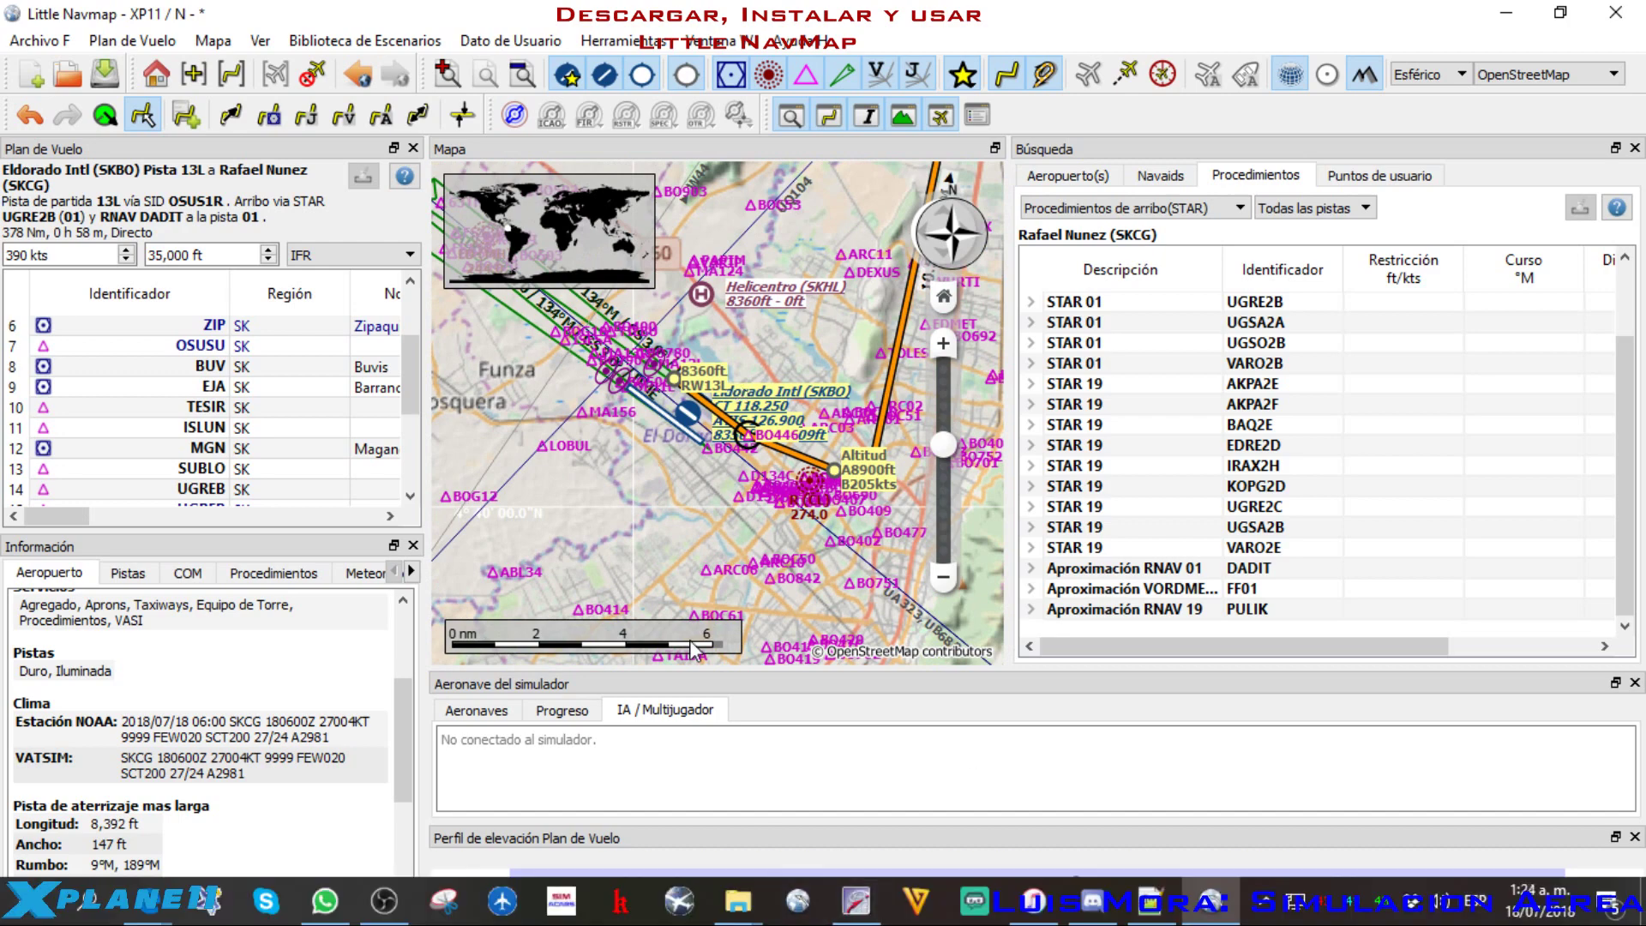
pyautogui.scroll(-2, 633, 503)
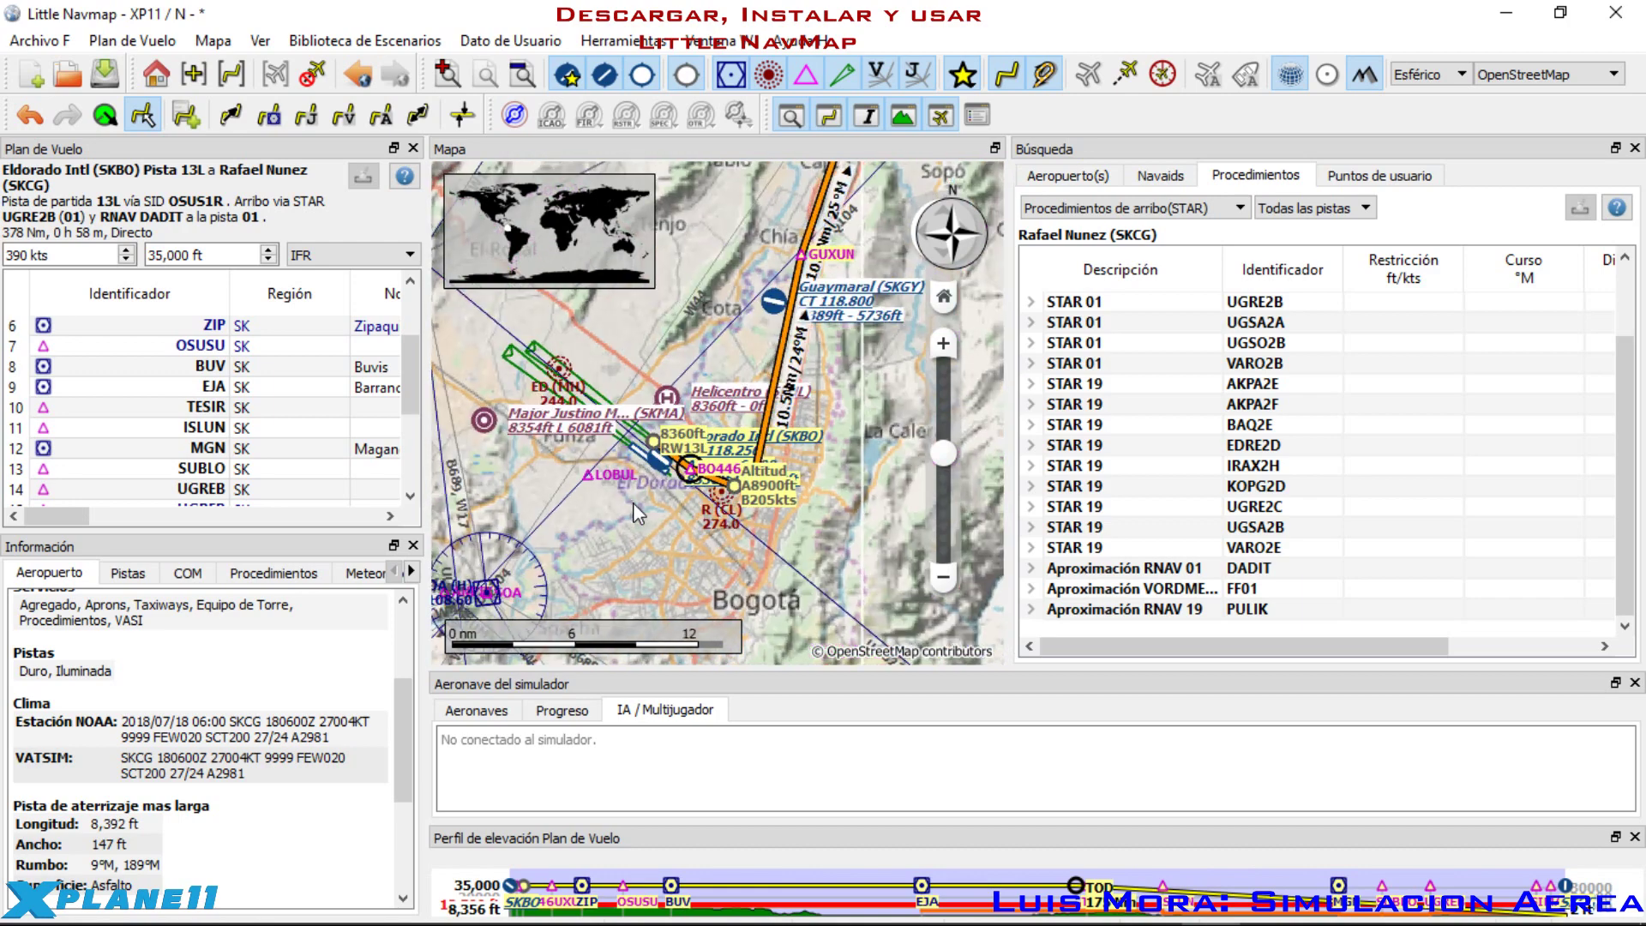
pyautogui.click(327, 43)
pyautogui.moveTo(515, 40)
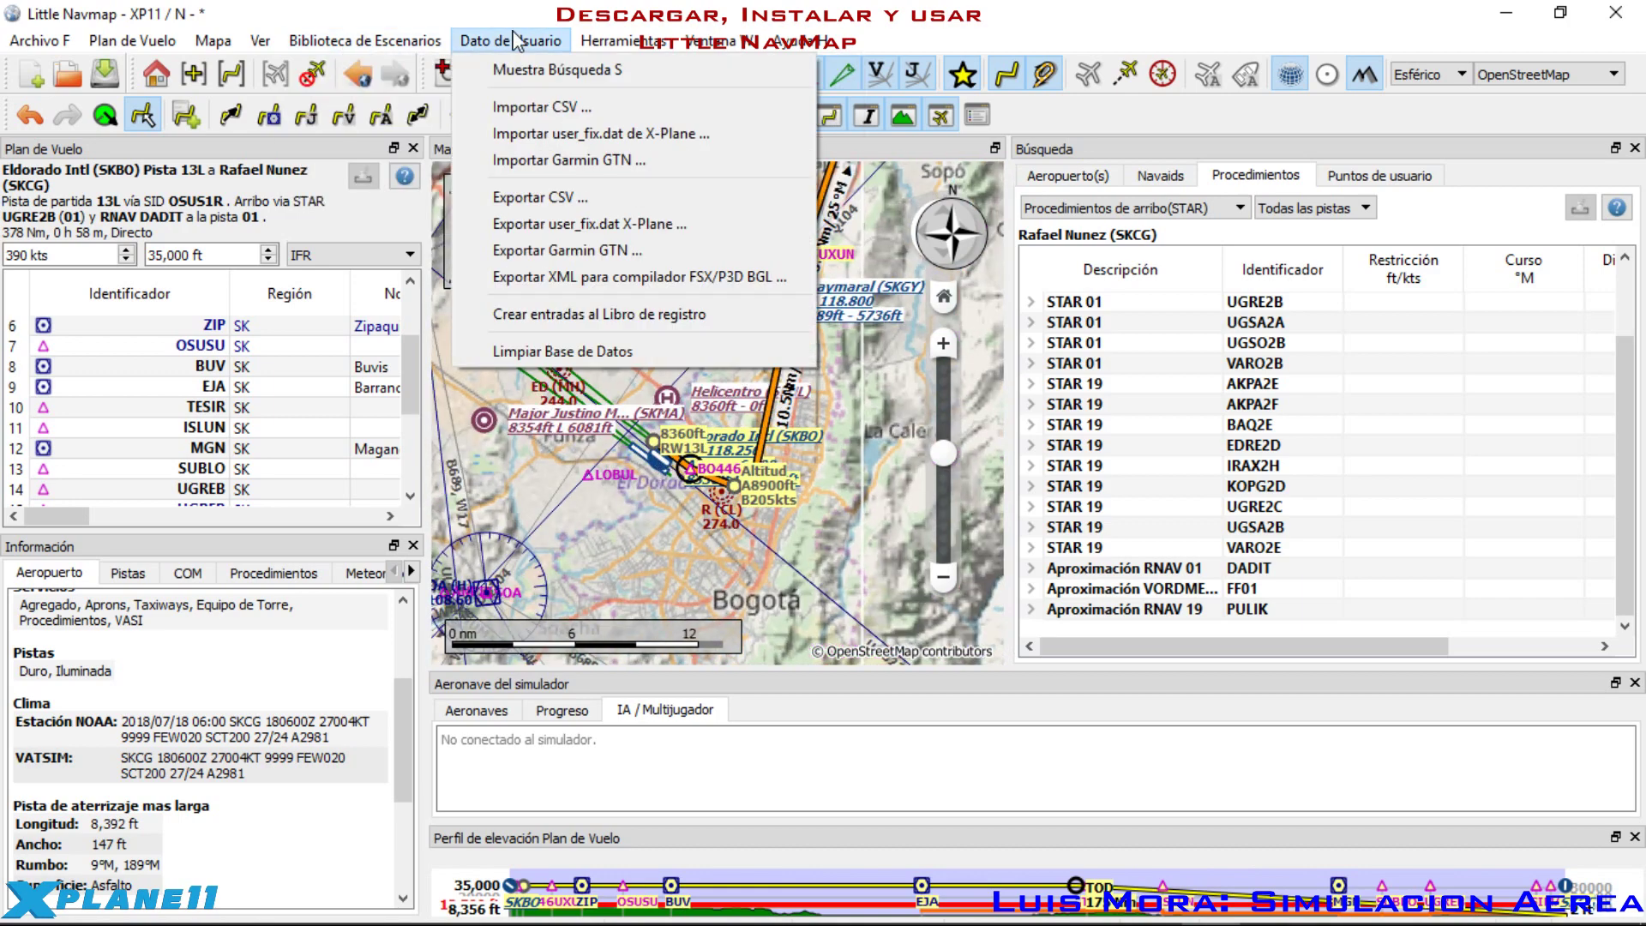
pyautogui.moveTo(263, 44)
pyautogui.click(772, 526)
pyautogui.moveTo(817, 474); pyautogui.dragTo(802, 510)
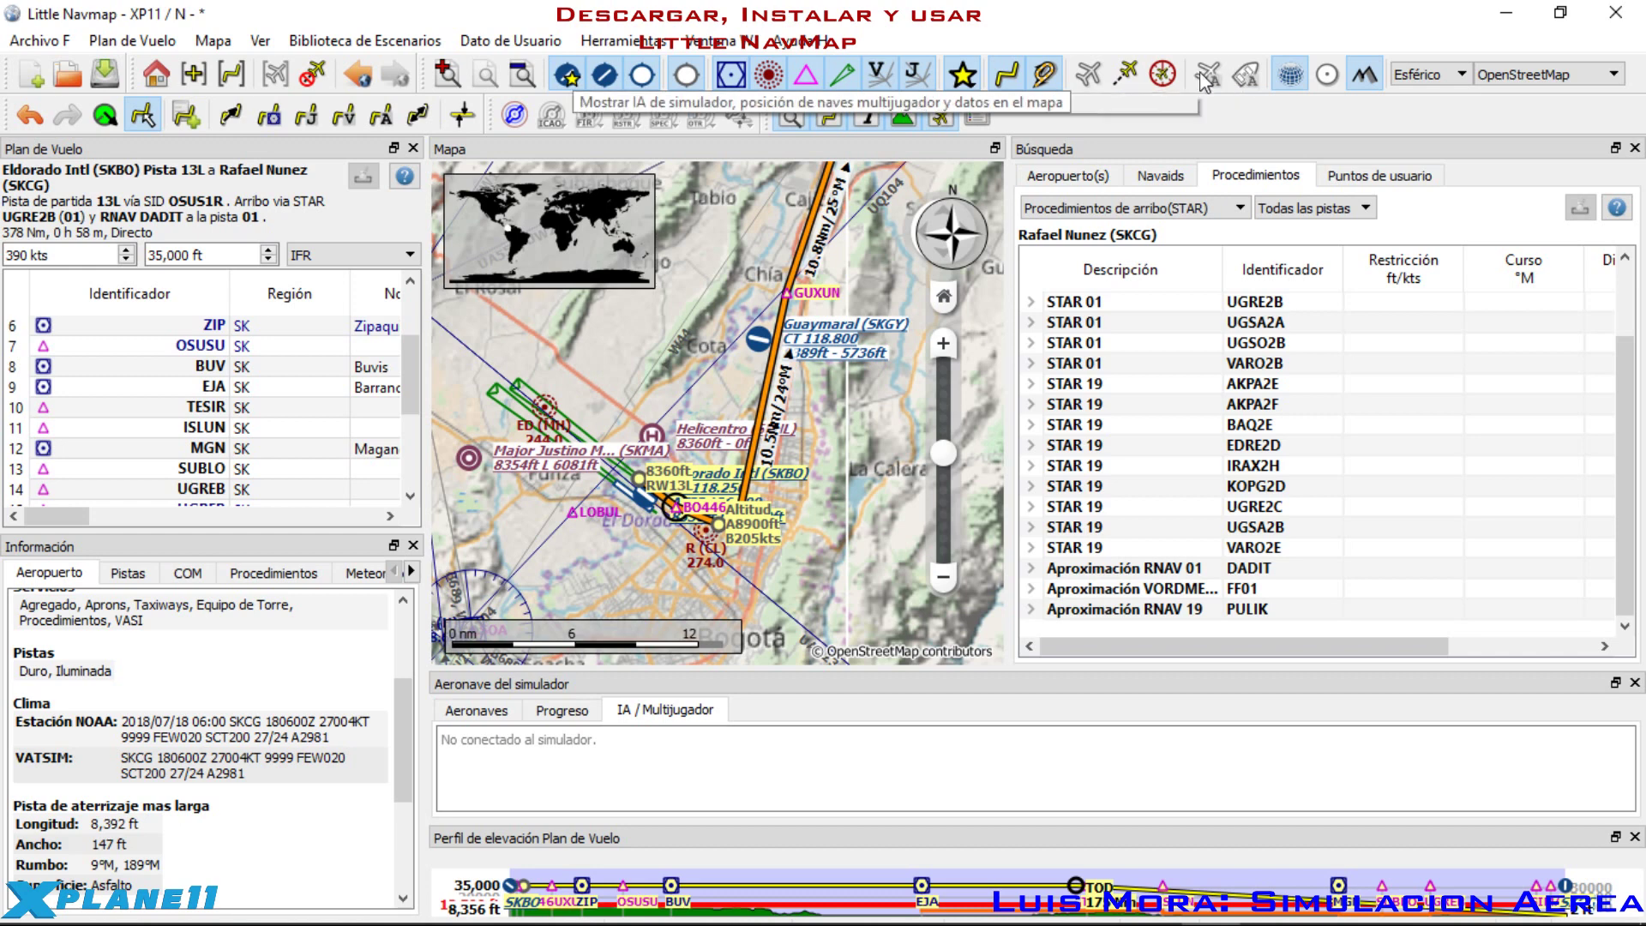
# Step: Show the simulator aircraft's track on the map, examine it around Pereira and Medellín, and hide it again
pyautogui.click(1129, 79)
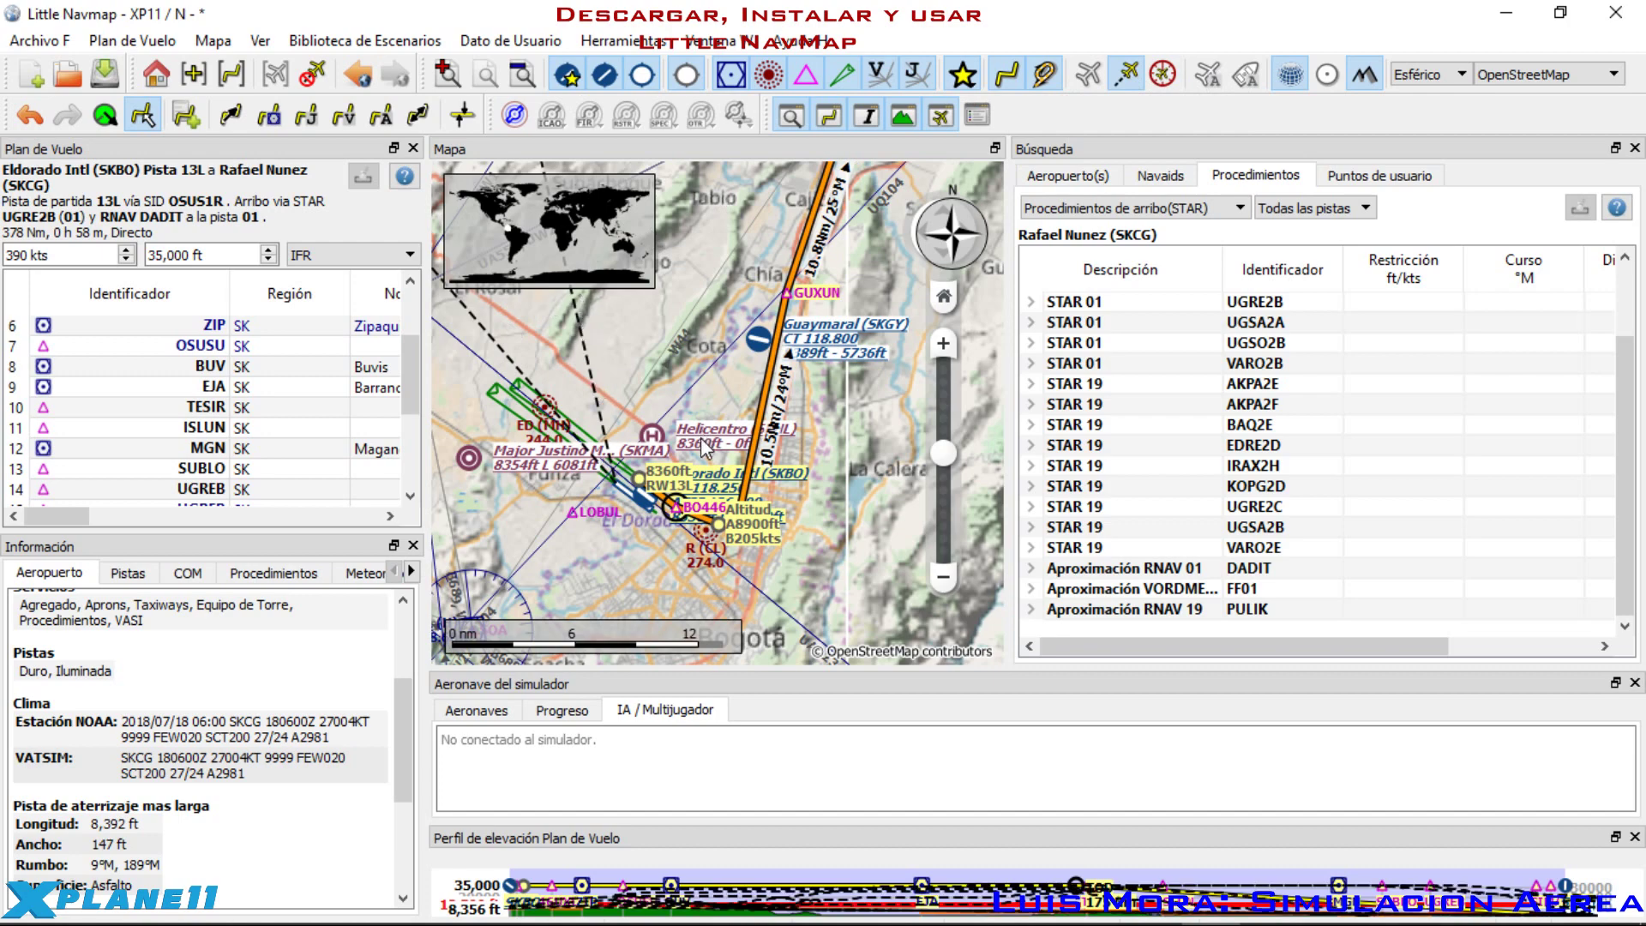
pyautogui.scroll(-5, 699, 426)
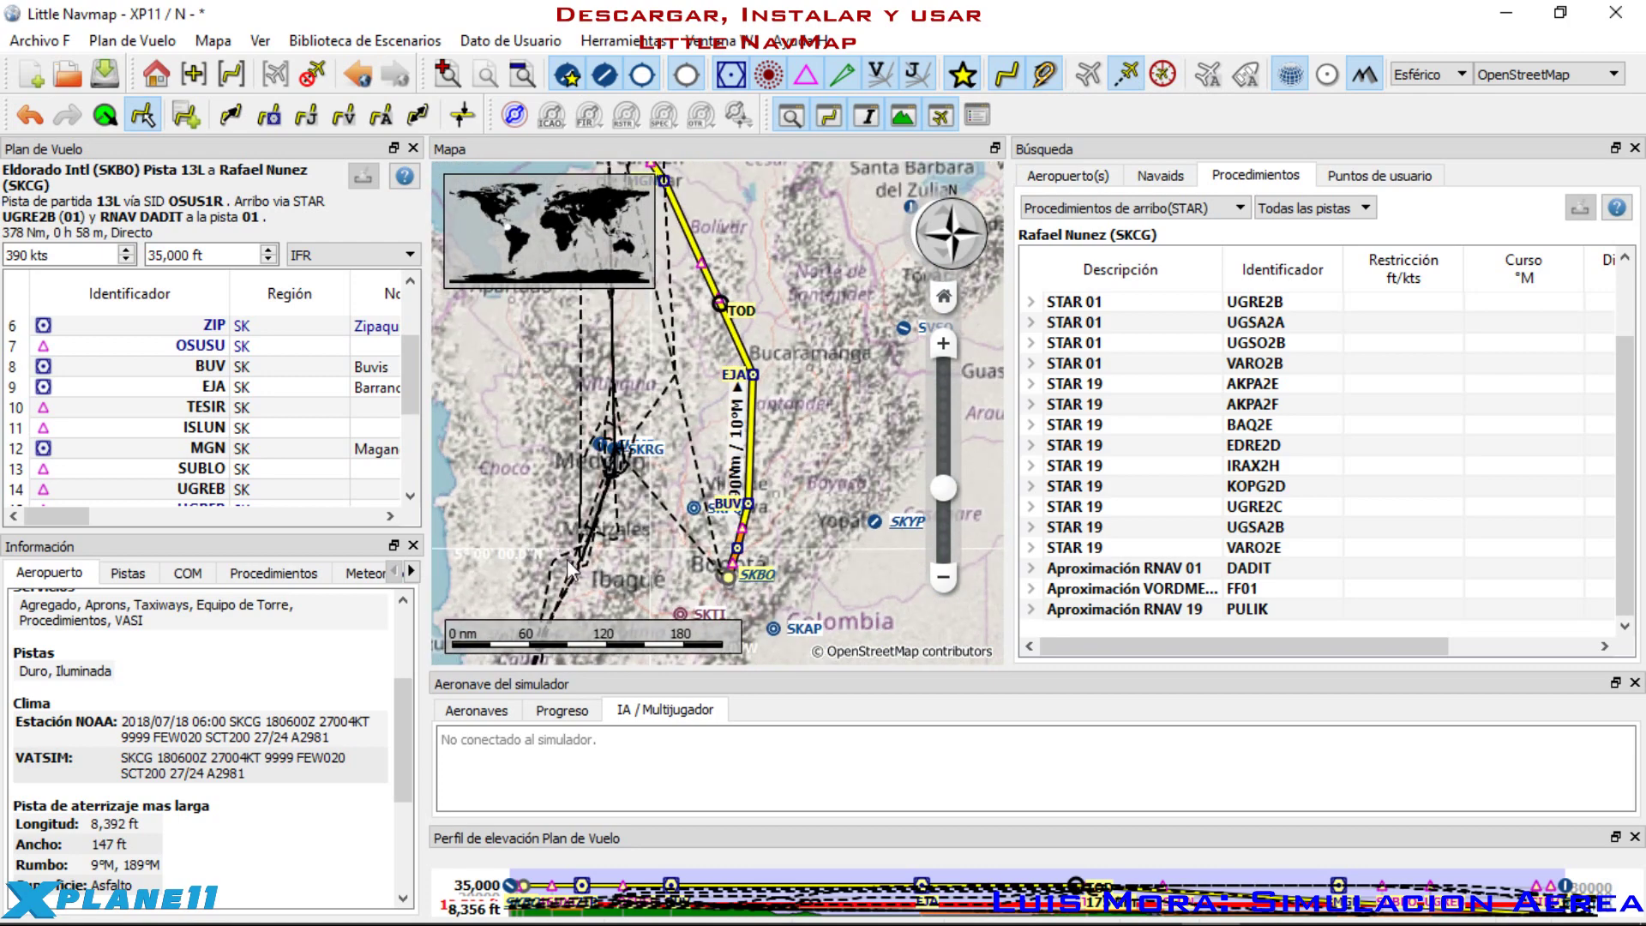
pyautogui.scroll(4, 619, 467)
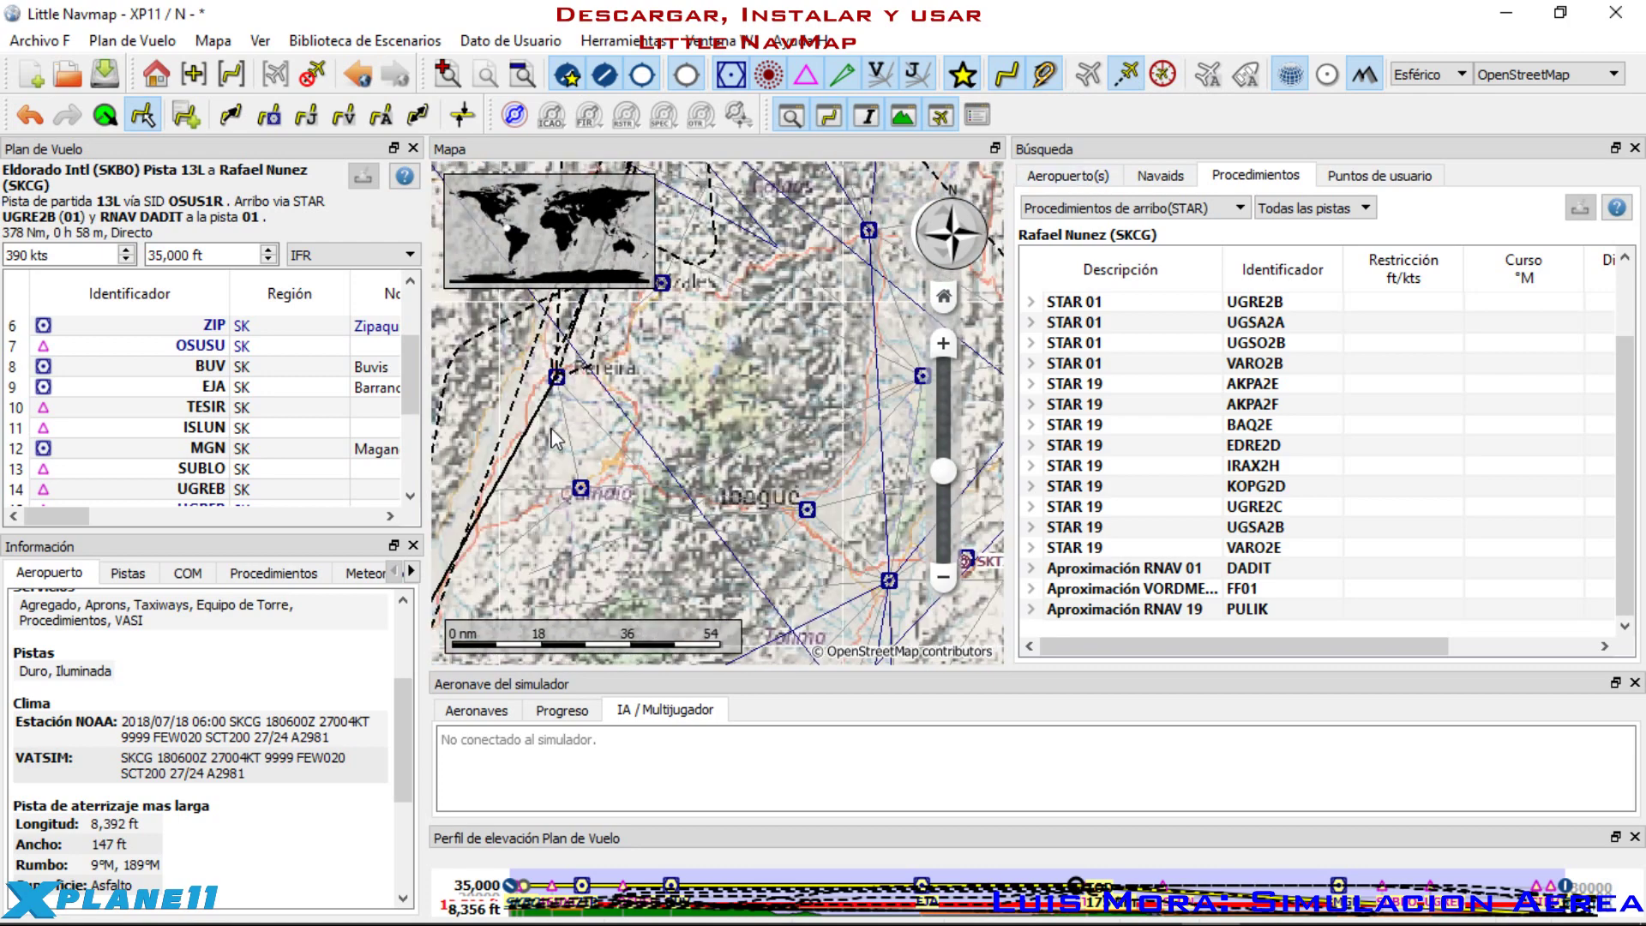
pyautogui.scroll(-4, 710, 352)
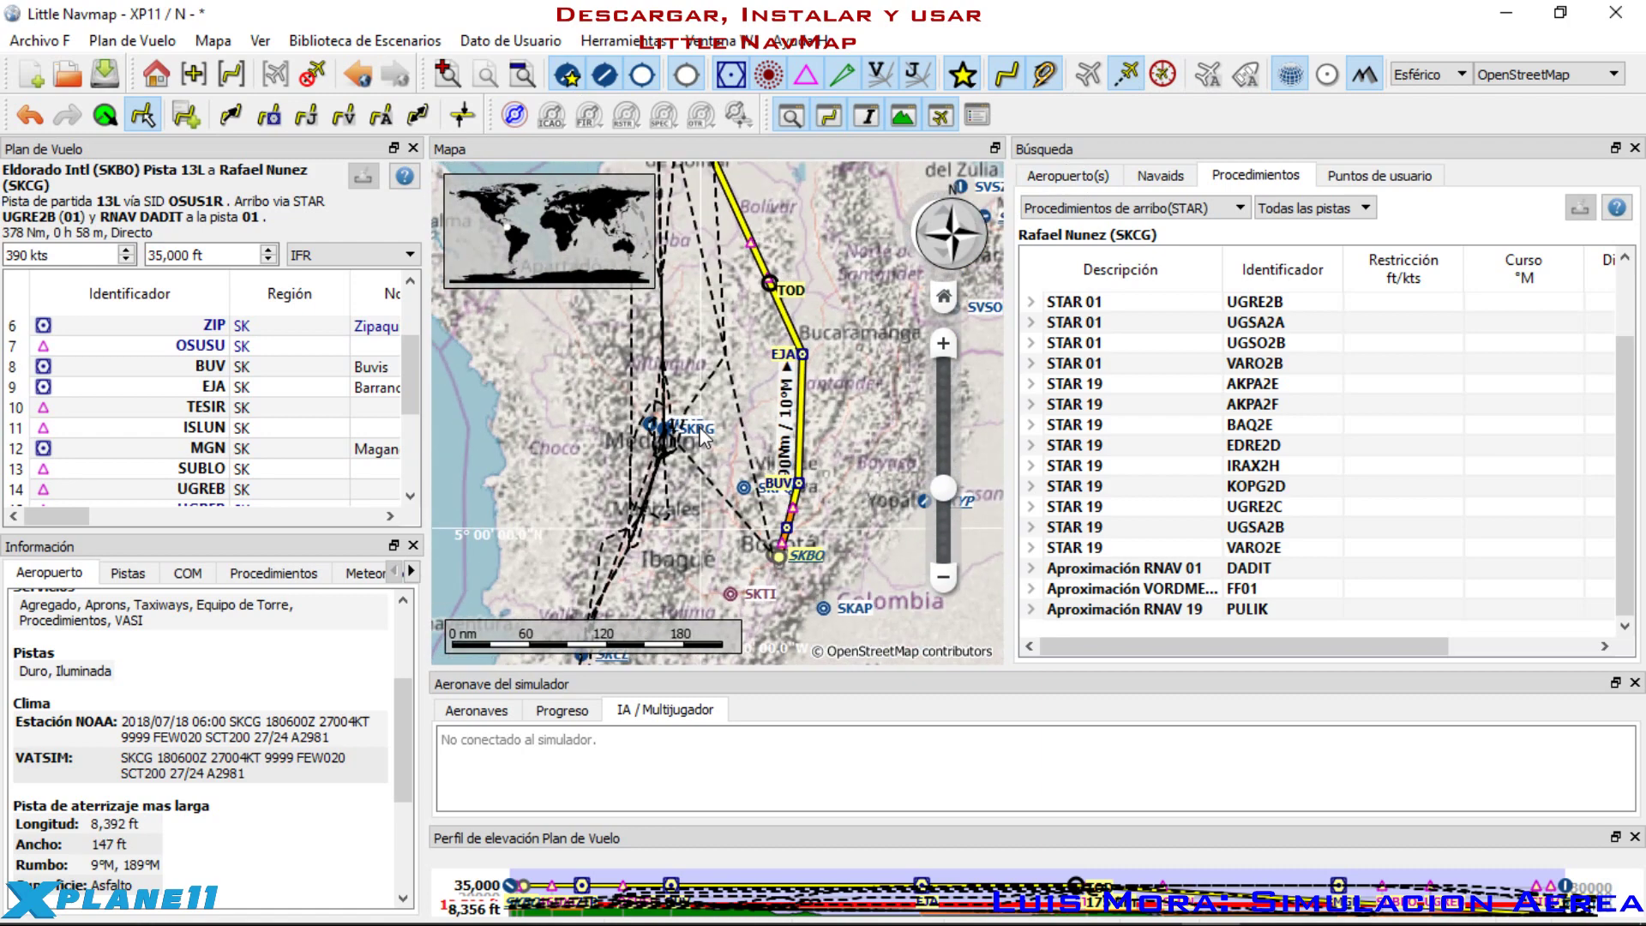
pyautogui.click(1126, 74)
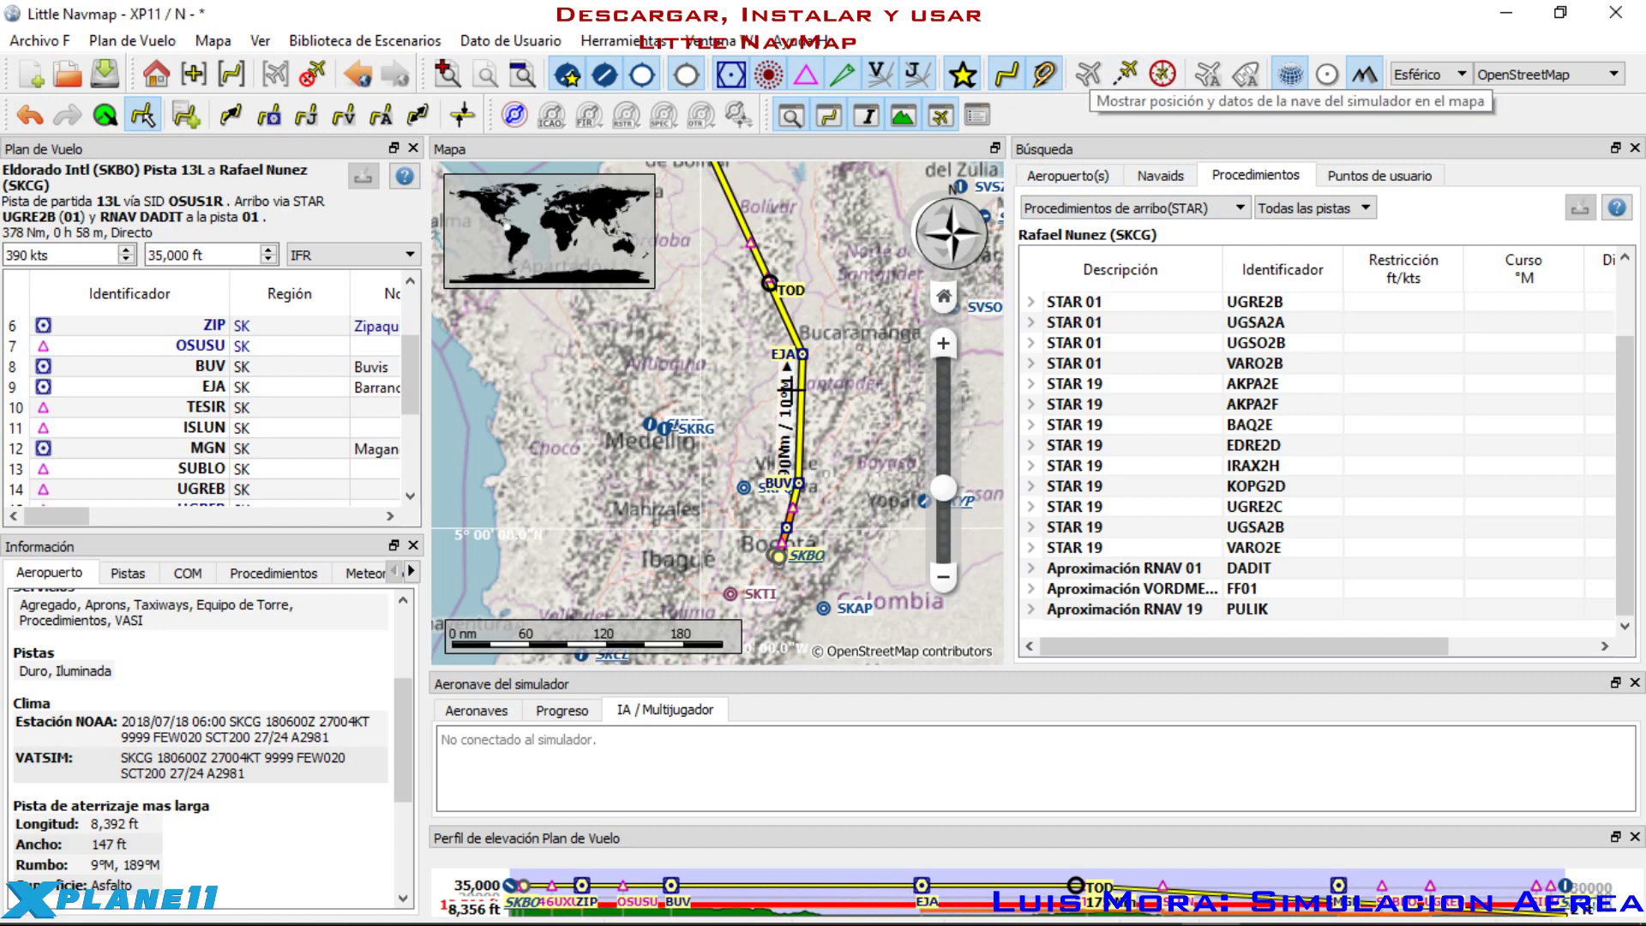
# Step: Examine the complete planned route between SKBO and SKCG on the map
pyautogui.scroll(3, 800, 423)
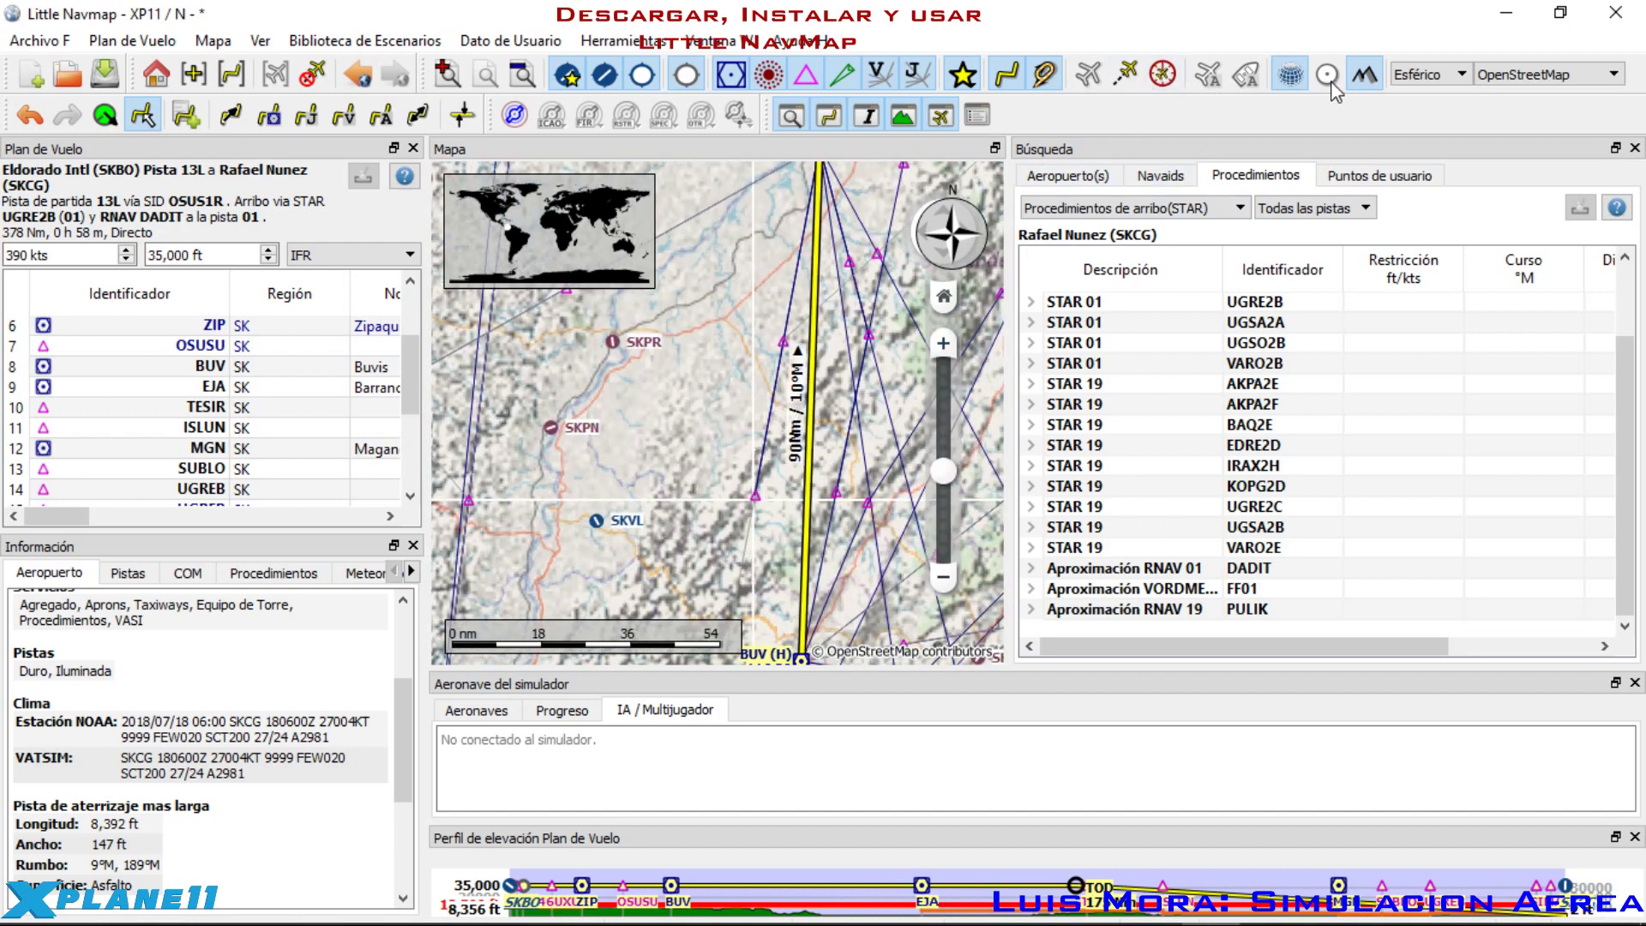
pyautogui.scroll(-5, 739, 412)
pyautogui.scroll(5, 715, 356)
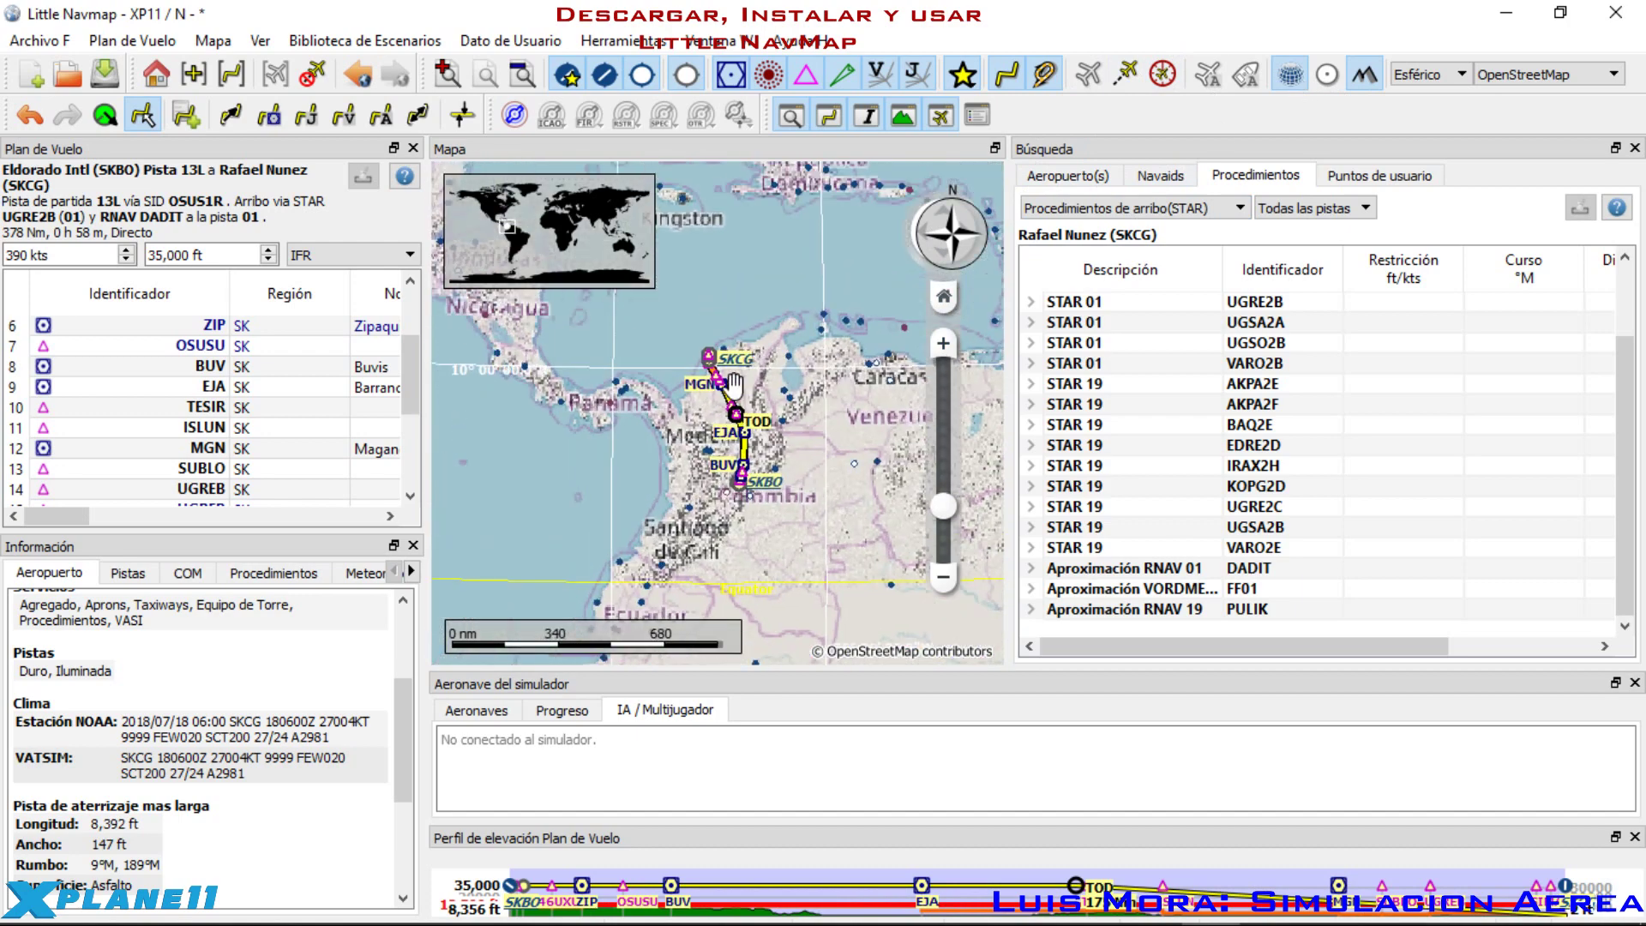
pyautogui.scroll(-5, 714, 356)
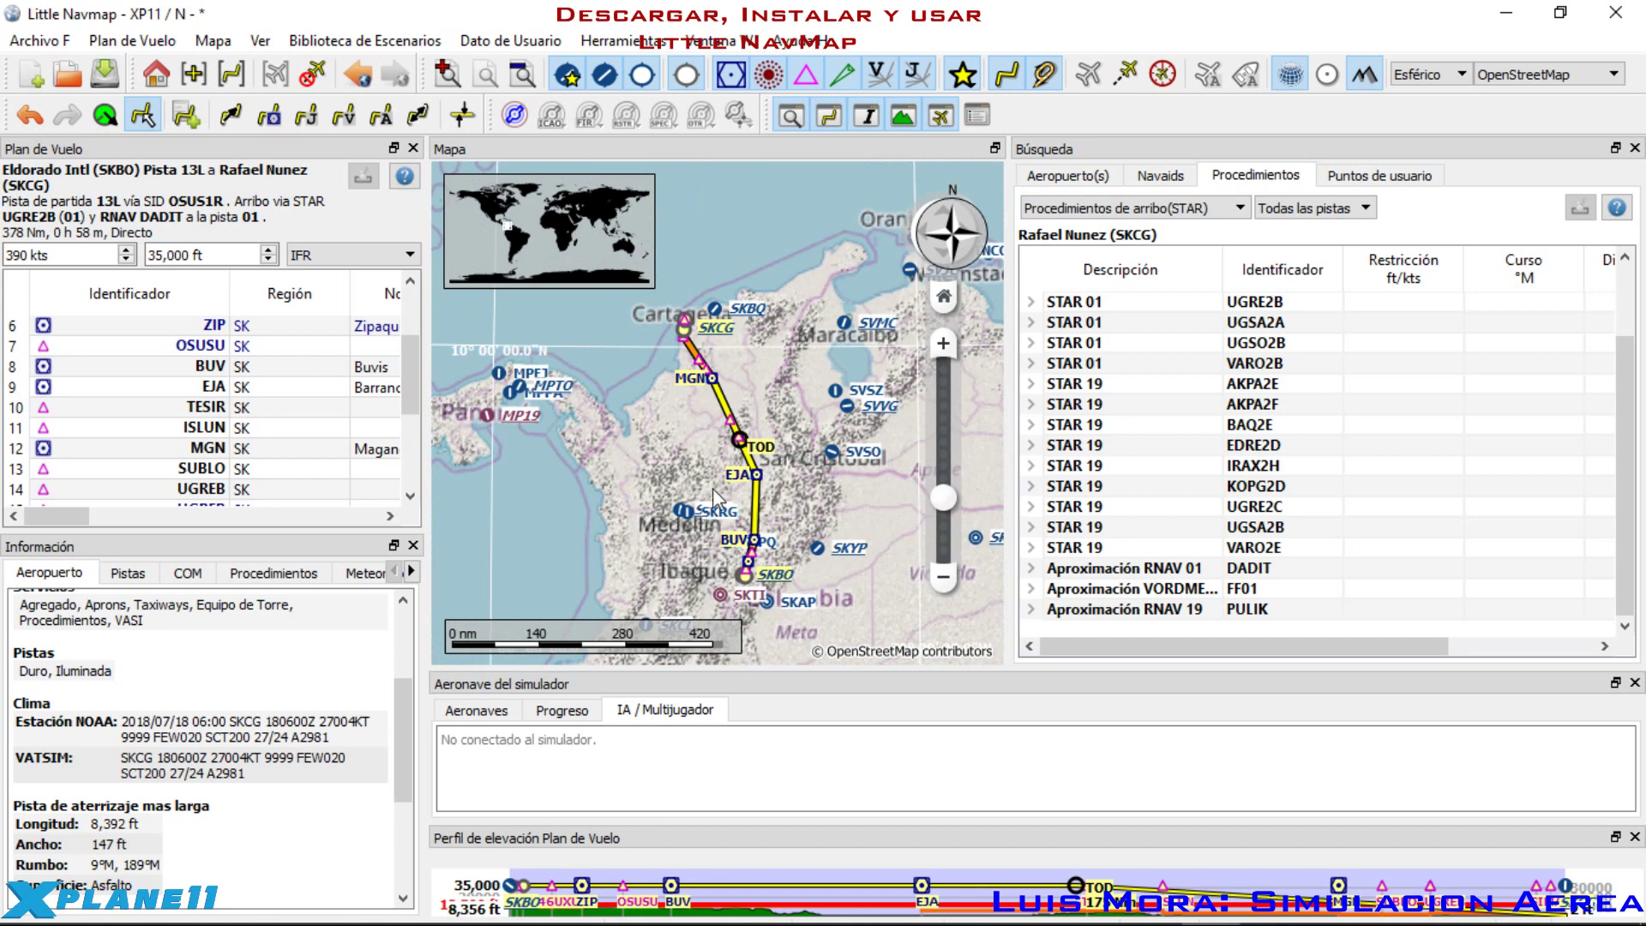
pyautogui.moveTo(790, 296); pyautogui.dragTo(803, 319)
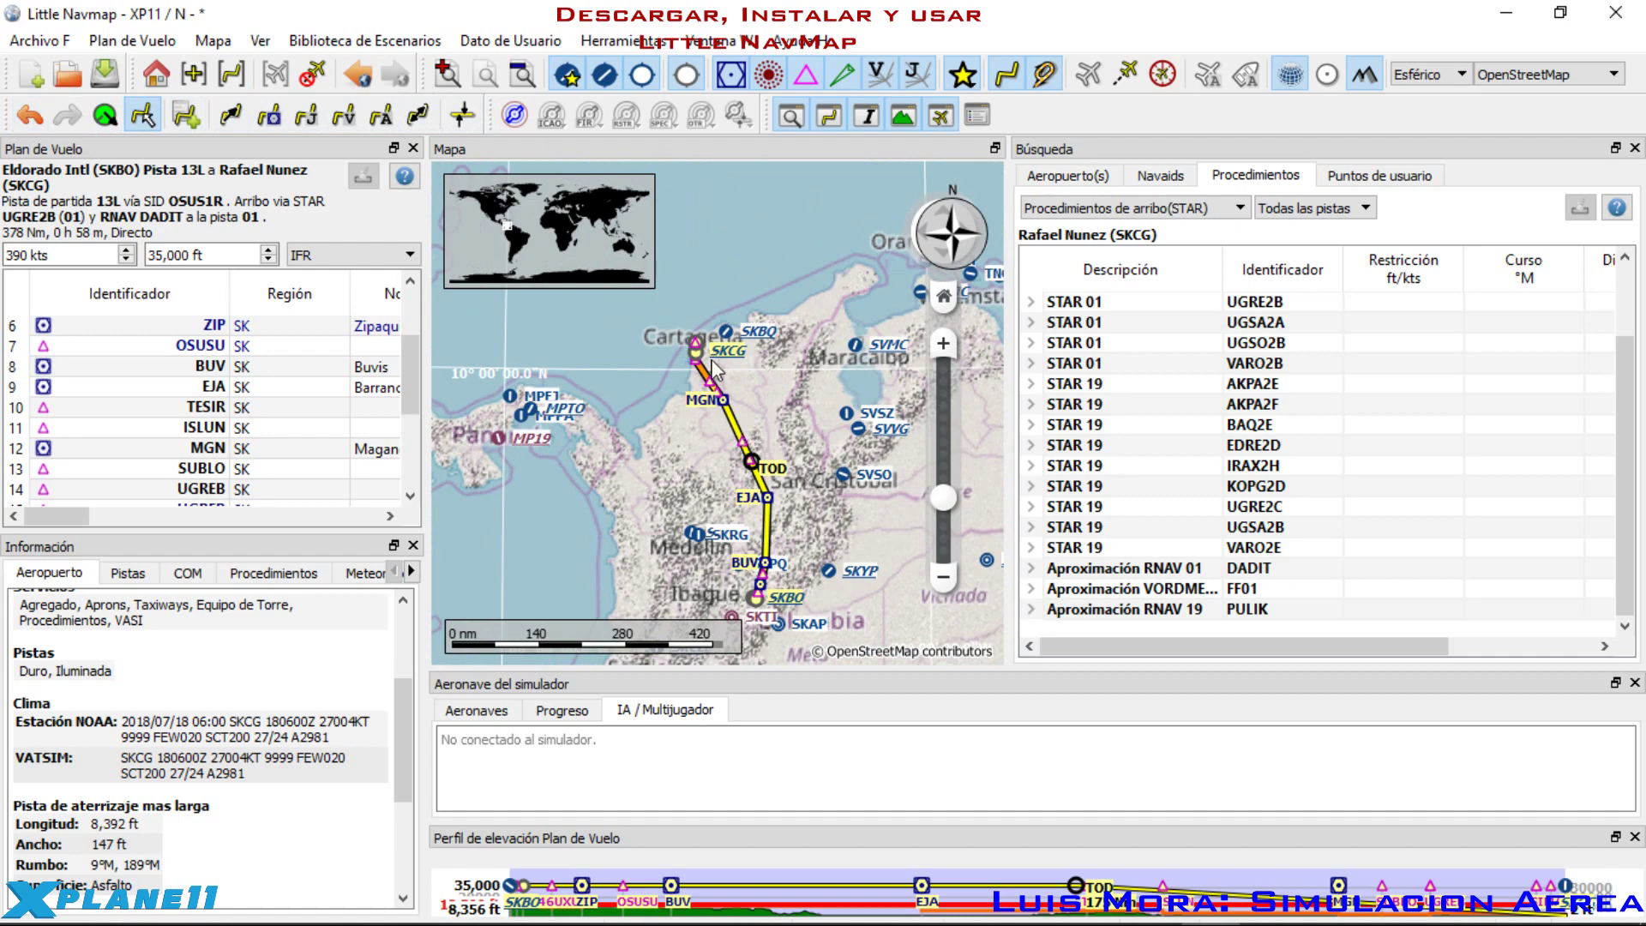
pyautogui.scroll(3, 712, 360)
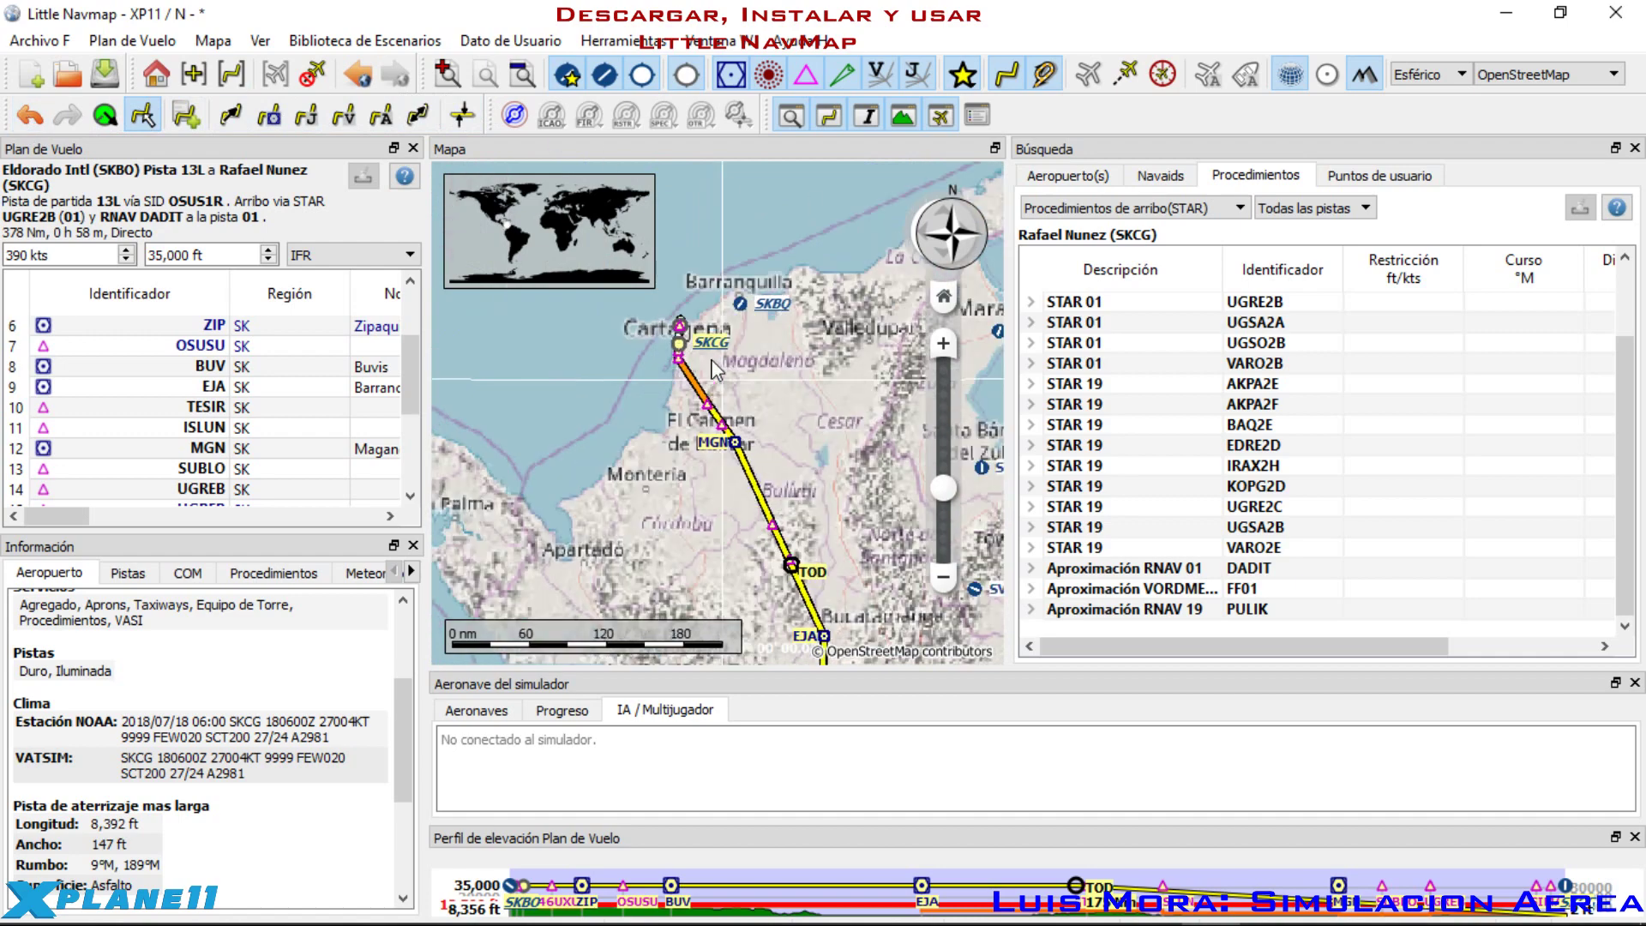
# Step: Calculate the flight plan for high altitude using jet airways and check the route between BUV and MGN
pyautogui.click(307, 115)
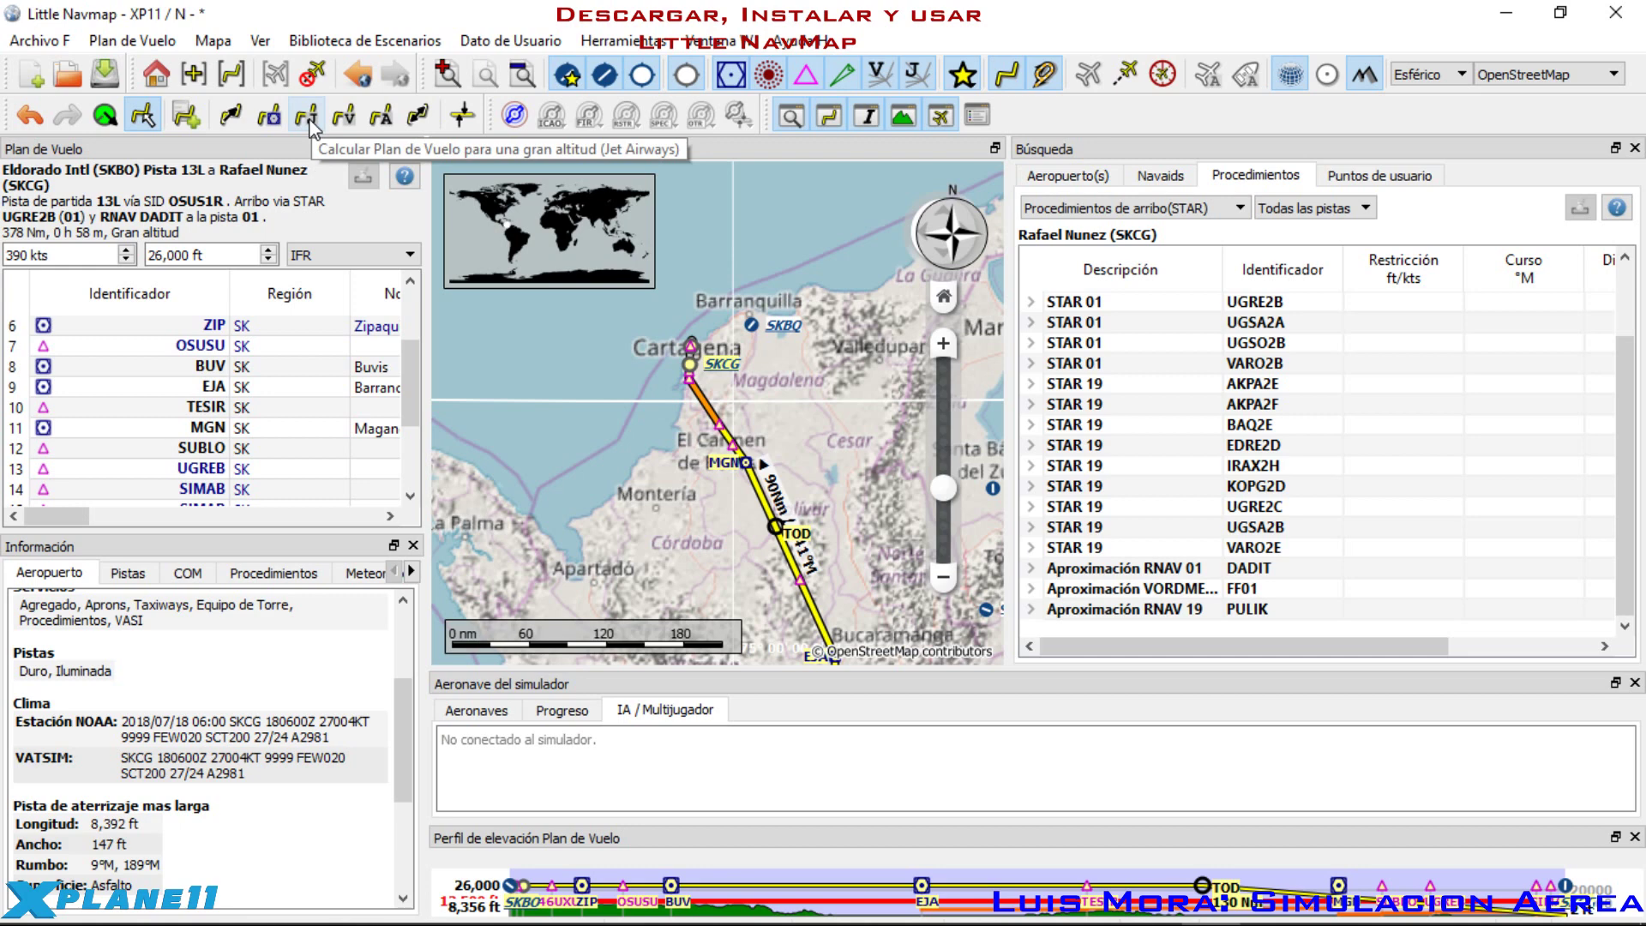
pyautogui.moveTo(858, 547); pyautogui.dragTo(778, 375)
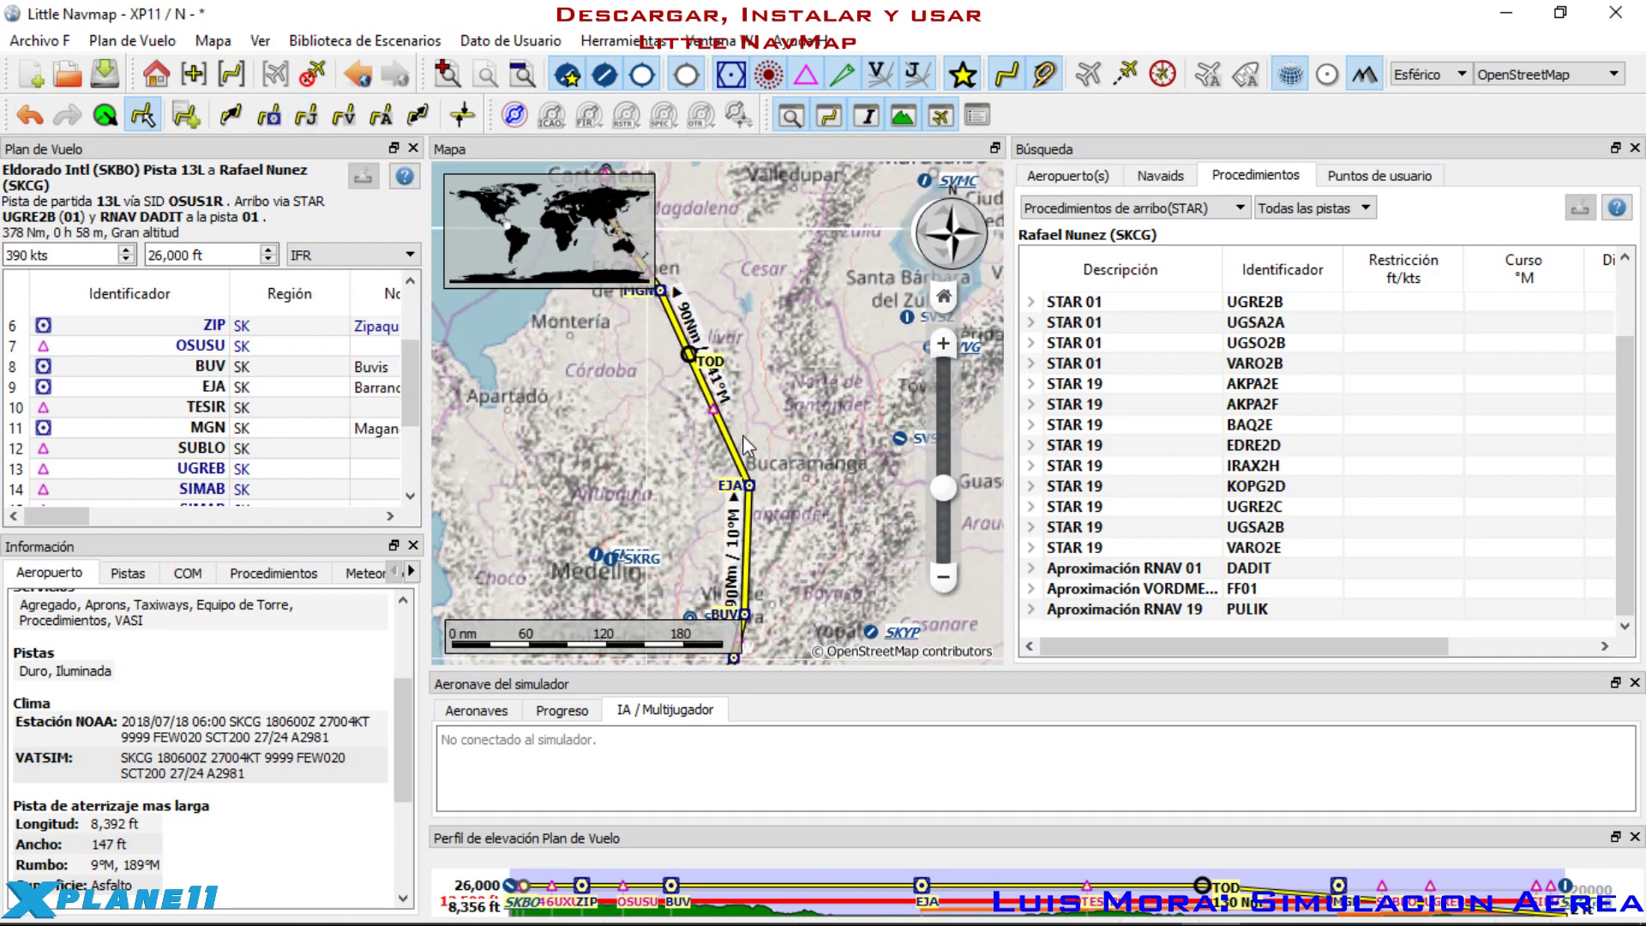
pyautogui.scroll(3, 743, 434)
pyautogui.moveTo(794, 523); pyautogui.dragTo(782, 342)
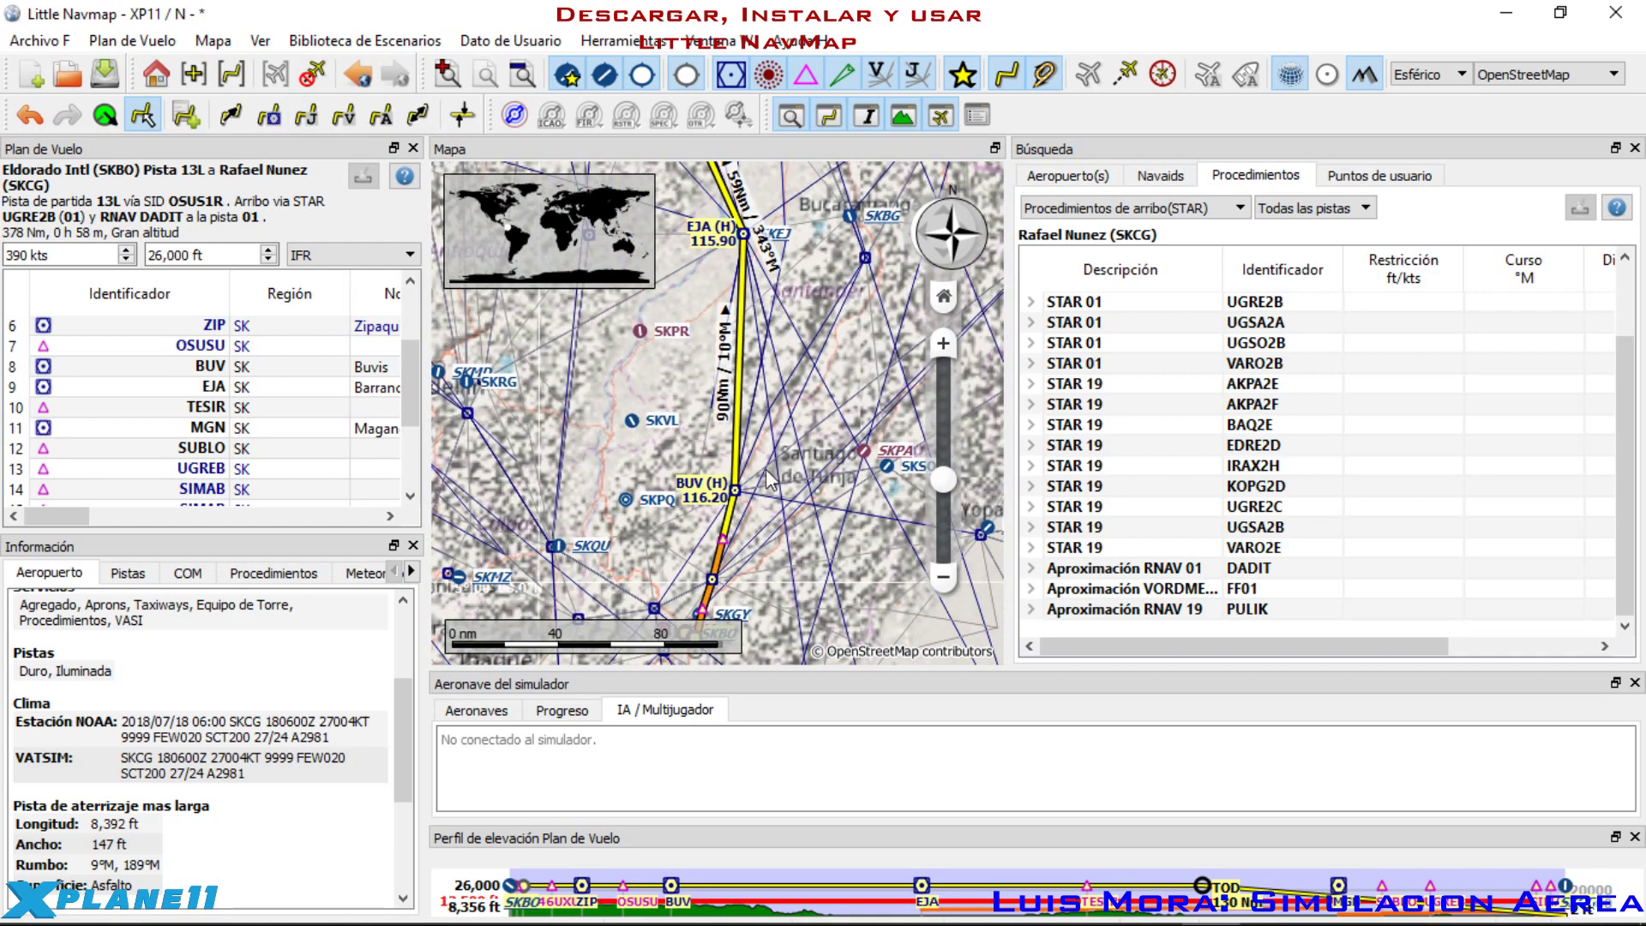
pyautogui.moveTo(769, 499); pyautogui.dragTo(840, 909)
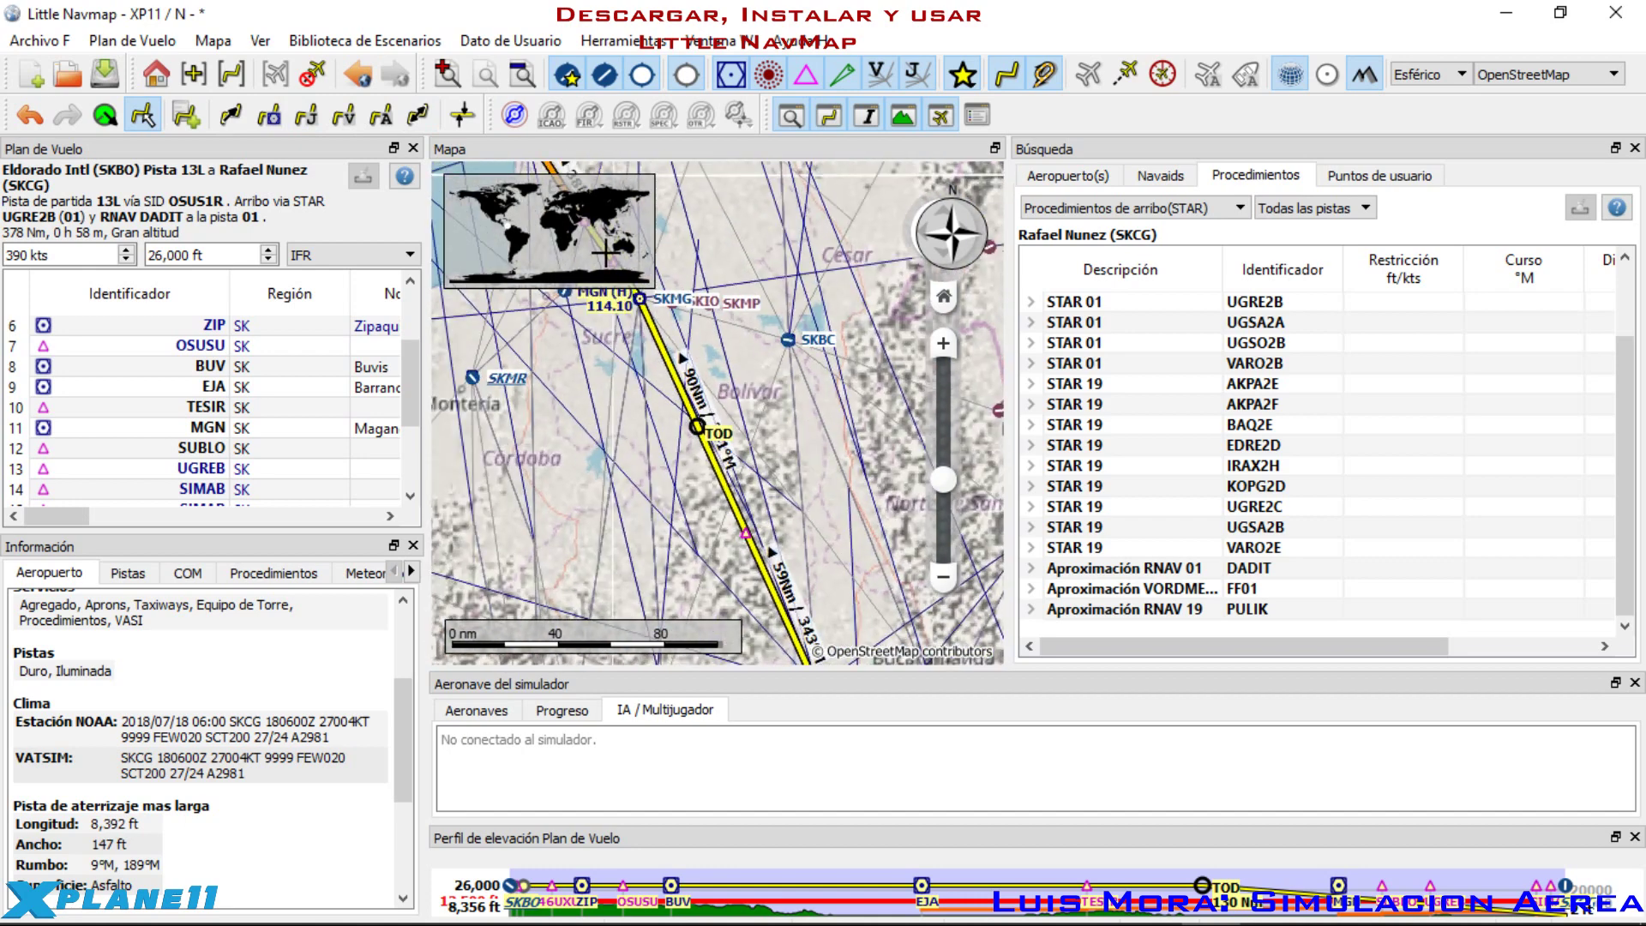
# Step: Alternate the flight plan calculation between low-altitude and high-altitude airways to compare them, finishing on high altitude
pyautogui.click(349, 121)
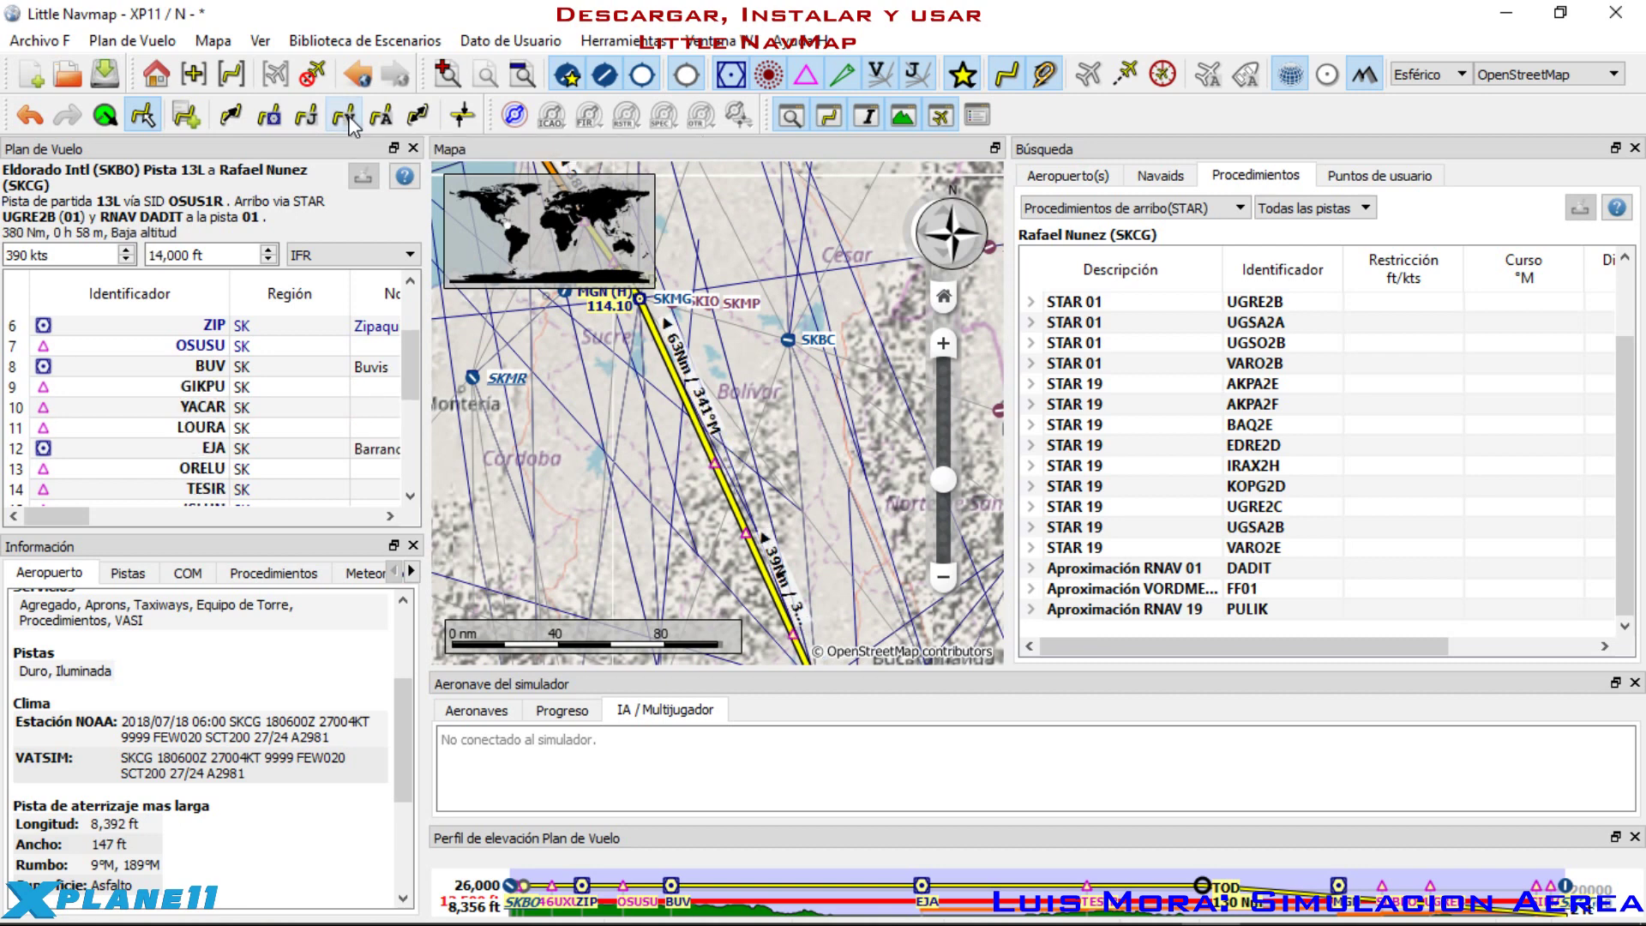
pyautogui.click(318, 118)
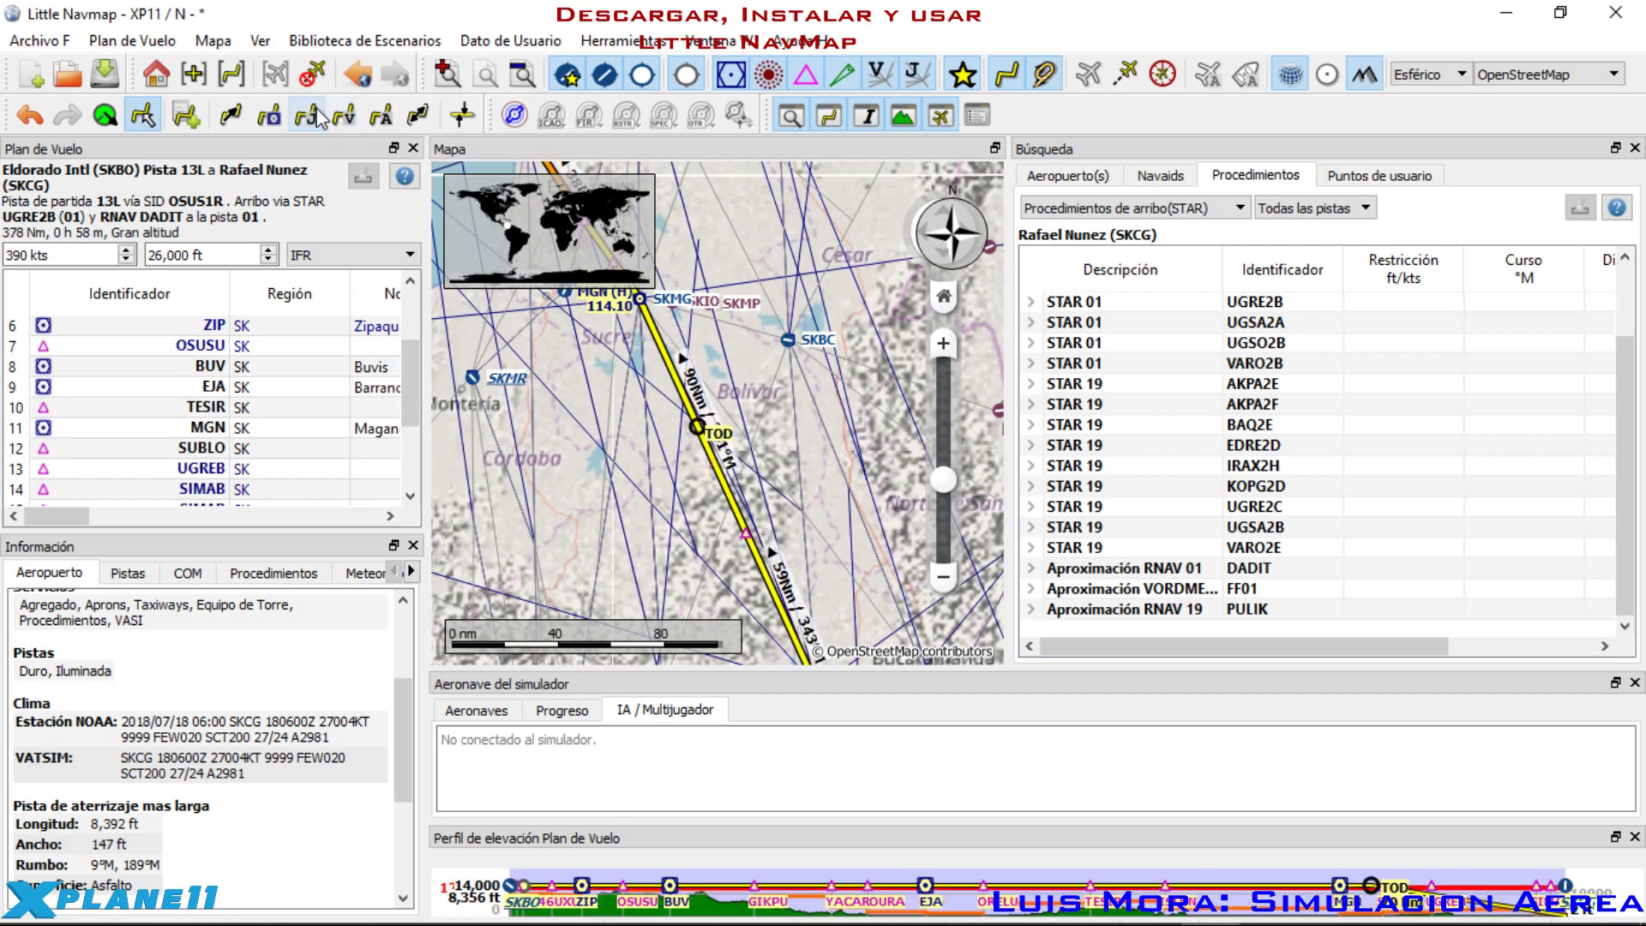
pyautogui.click(315, 115)
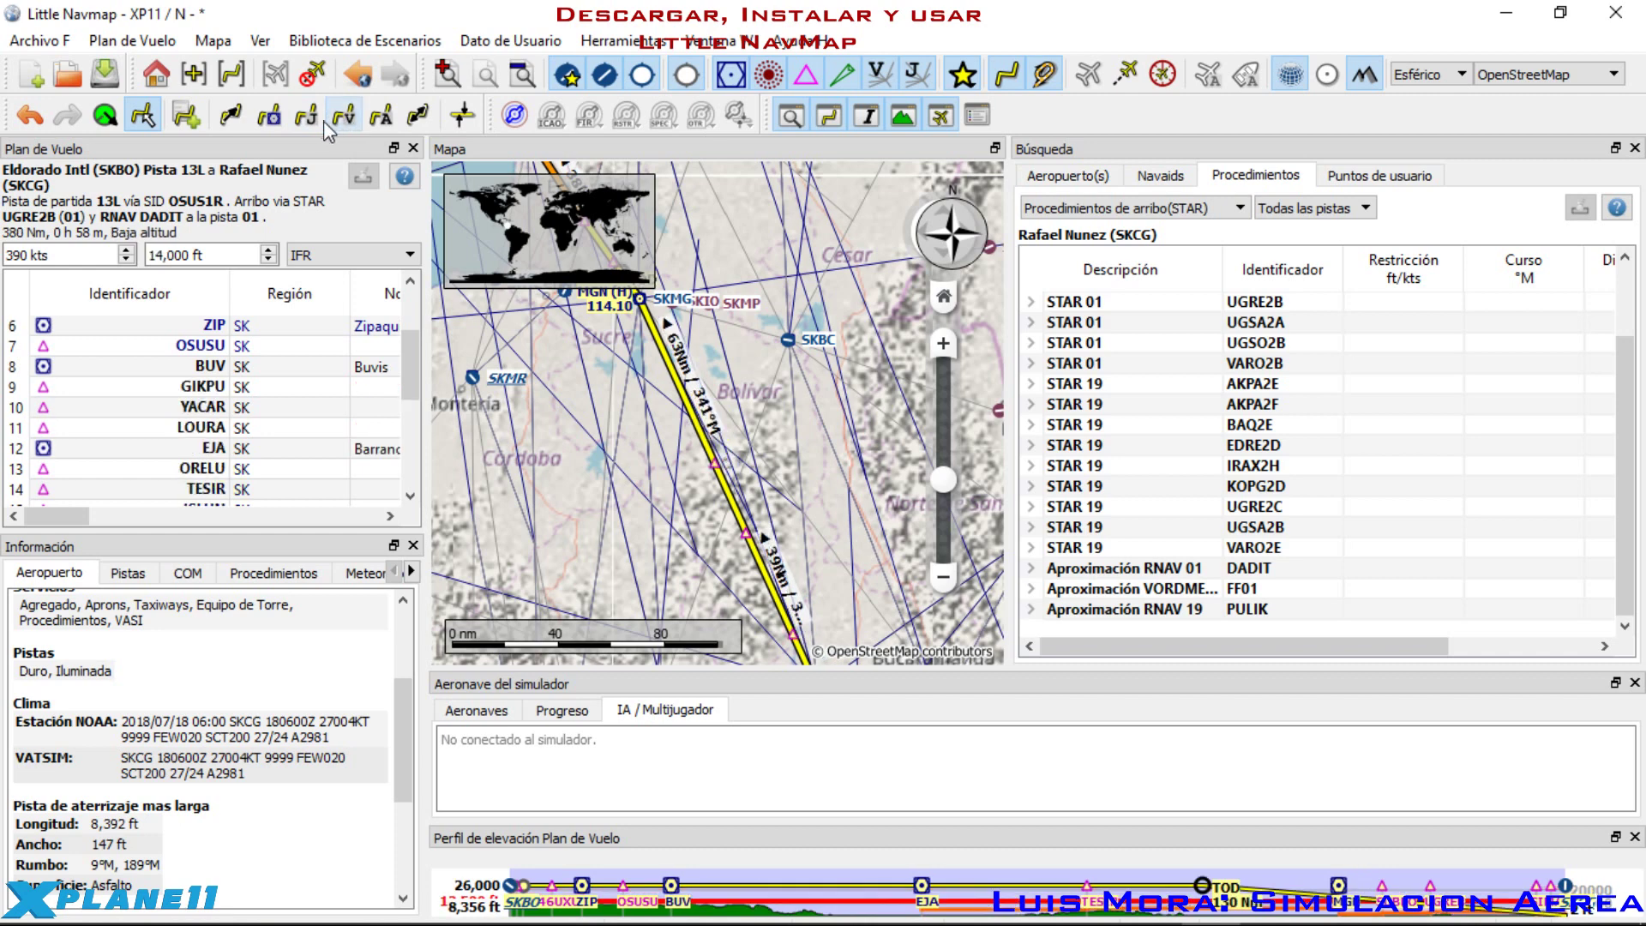
pyautogui.click(345, 119)
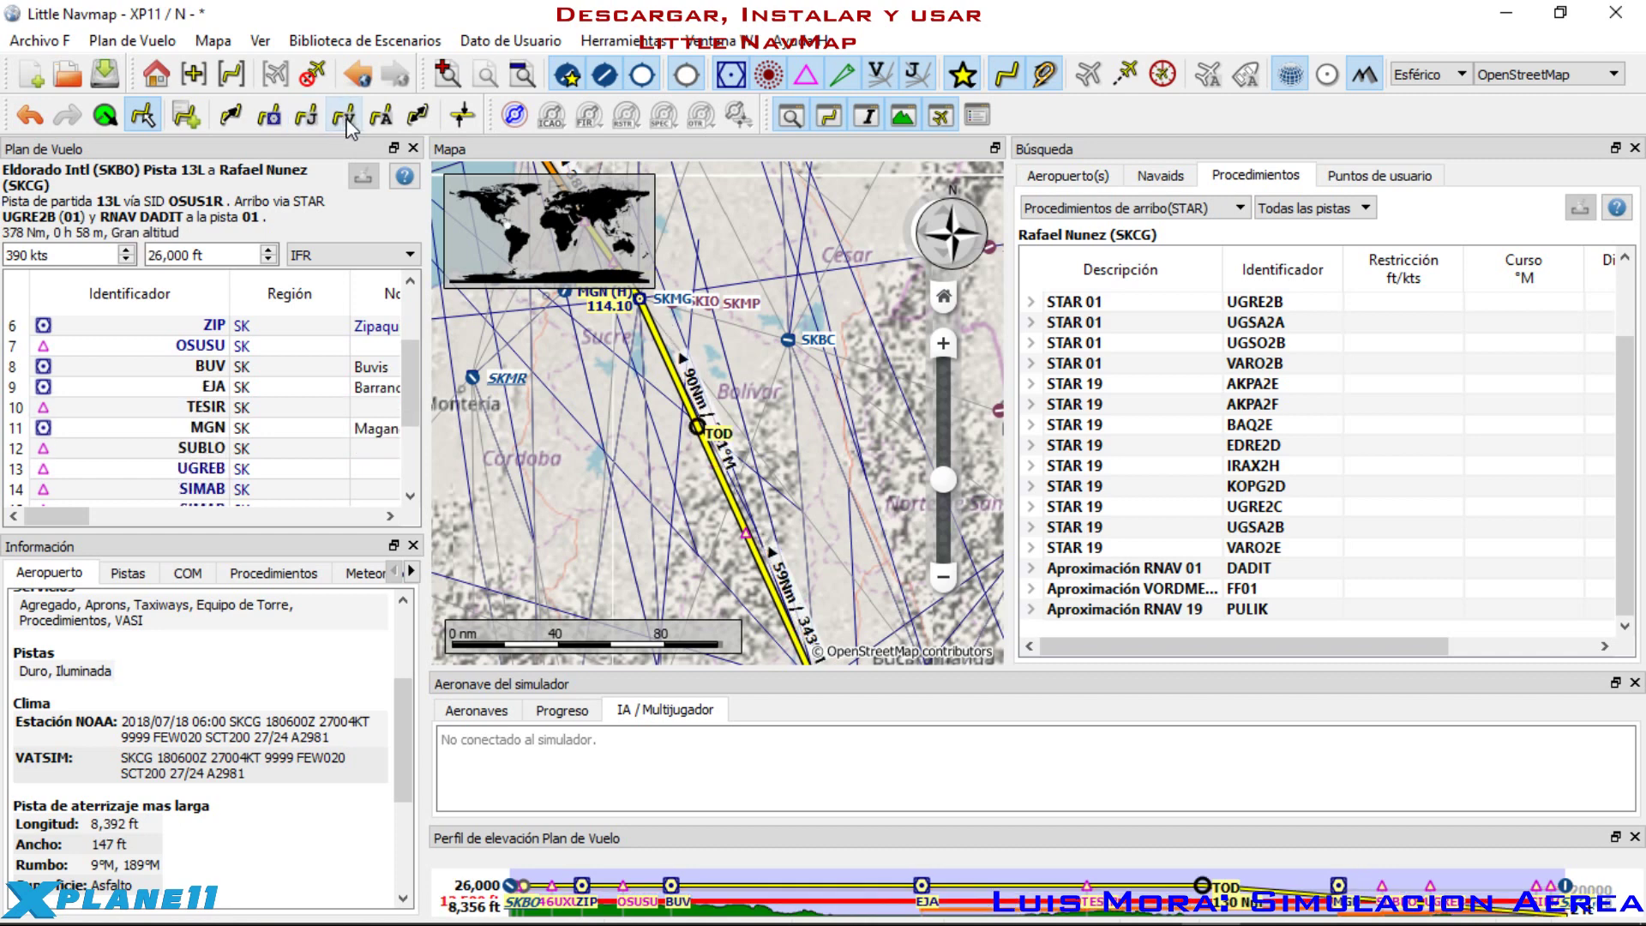
pyautogui.click(347, 126)
pyautogui.click(316, 127)
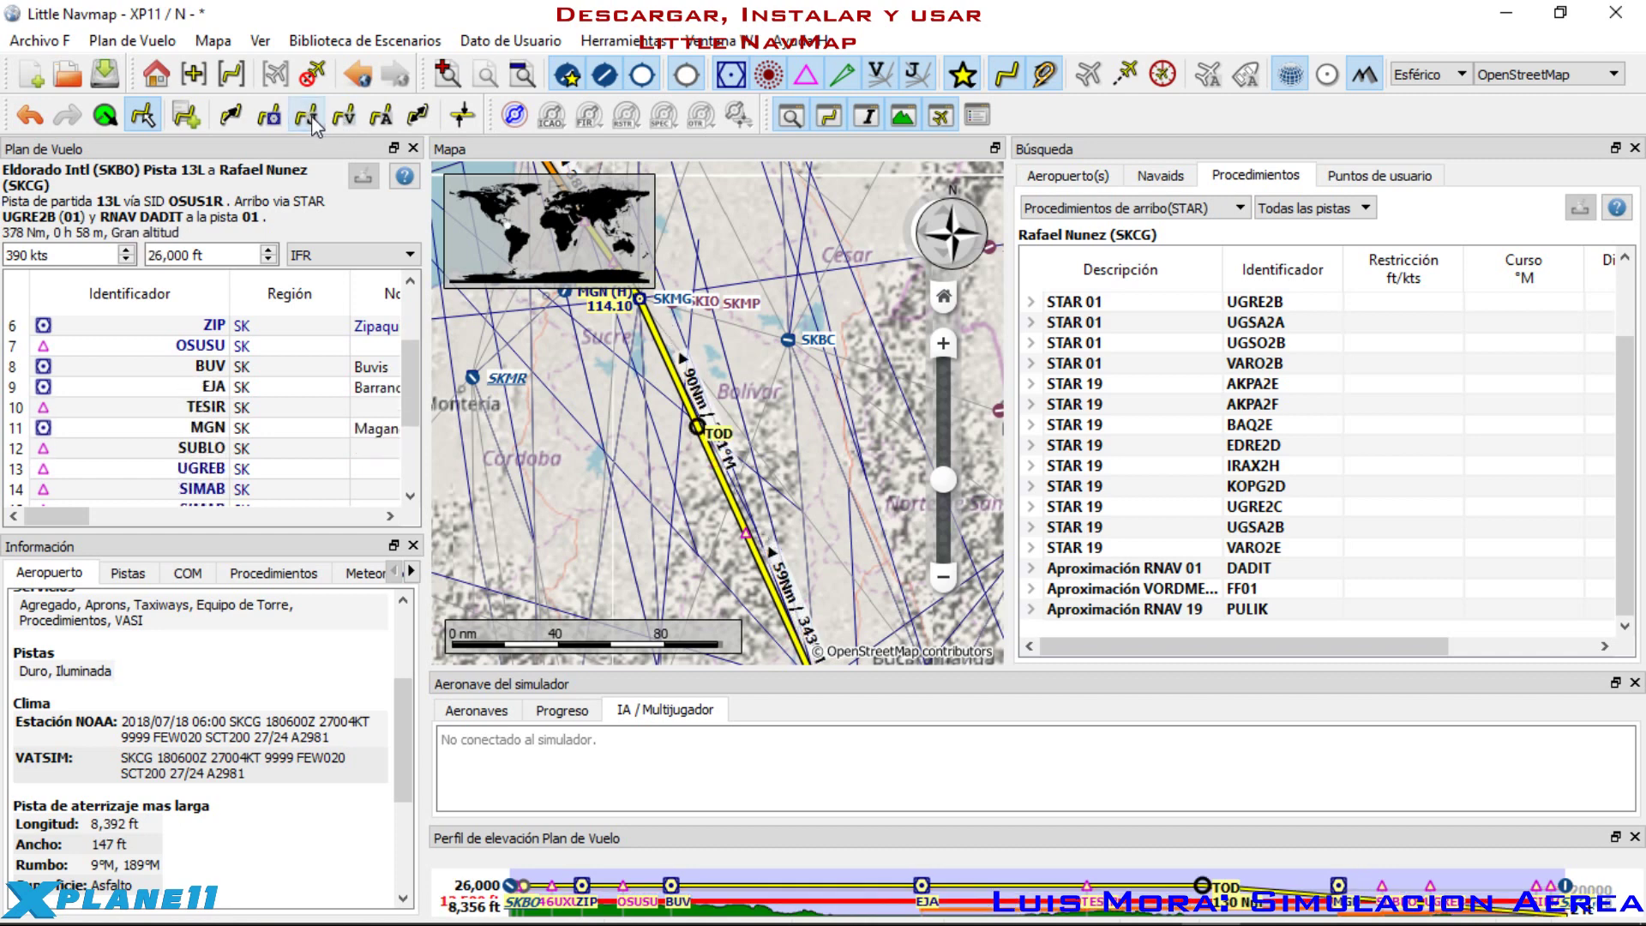
# Step: Reverse the flight plan to run from SKCG to SKBO and back again, finishing with SKBO as departure
pyautogui.scroll(-5, 691, 495)
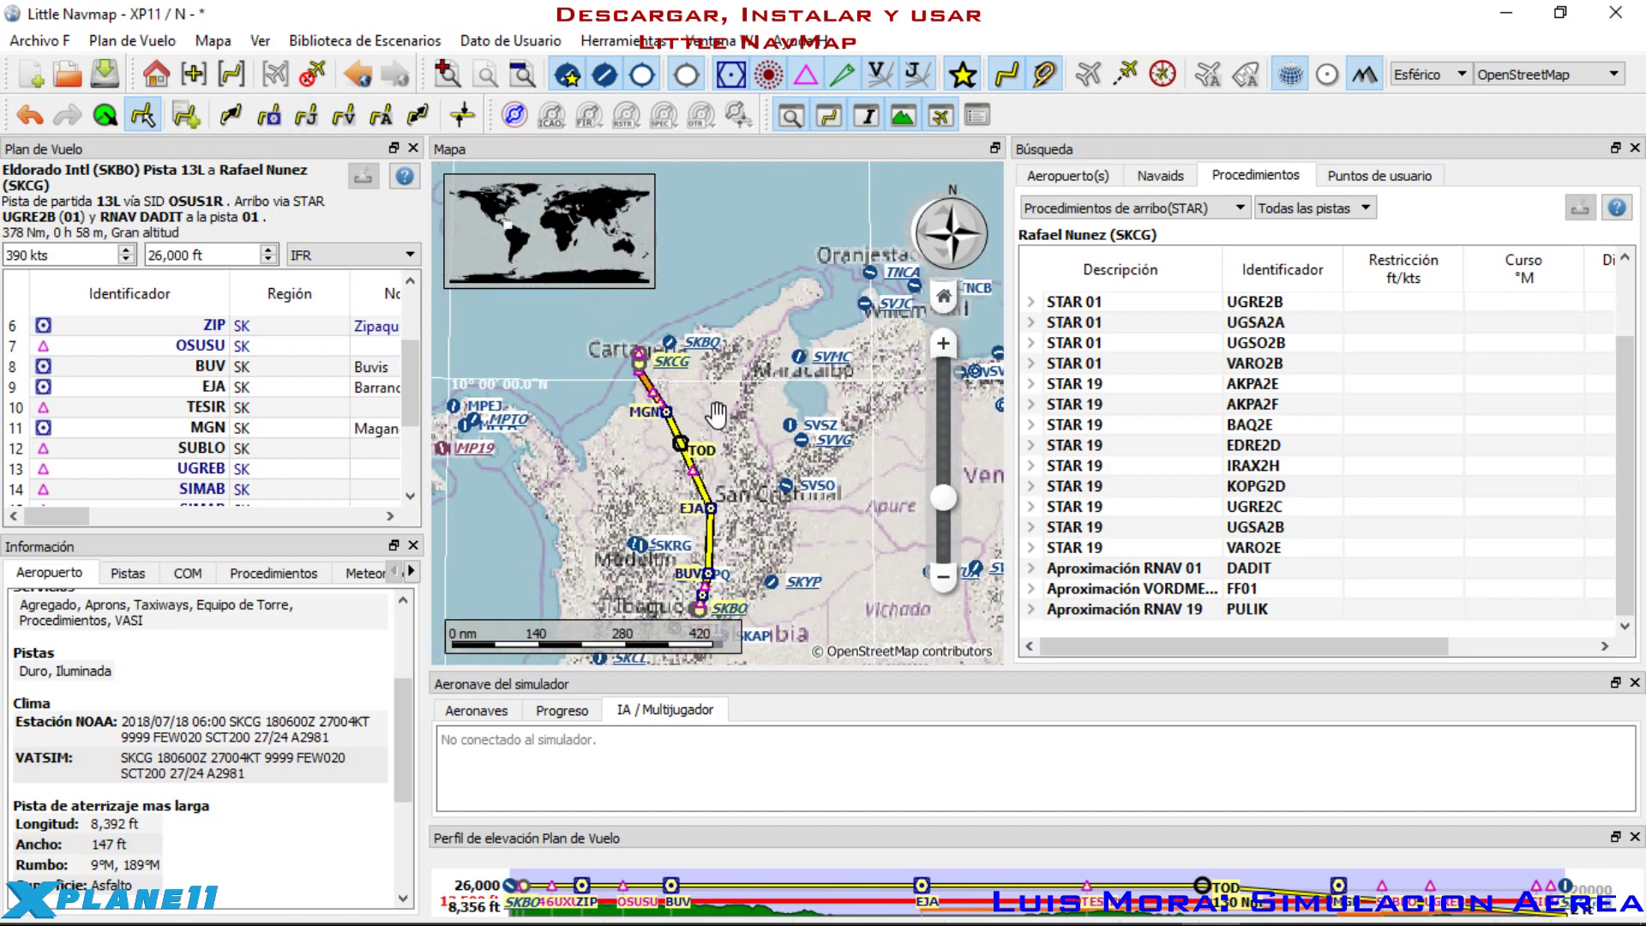
pyautogui.moveTo(716, 415); pyautogui.dragTo(732, 408)
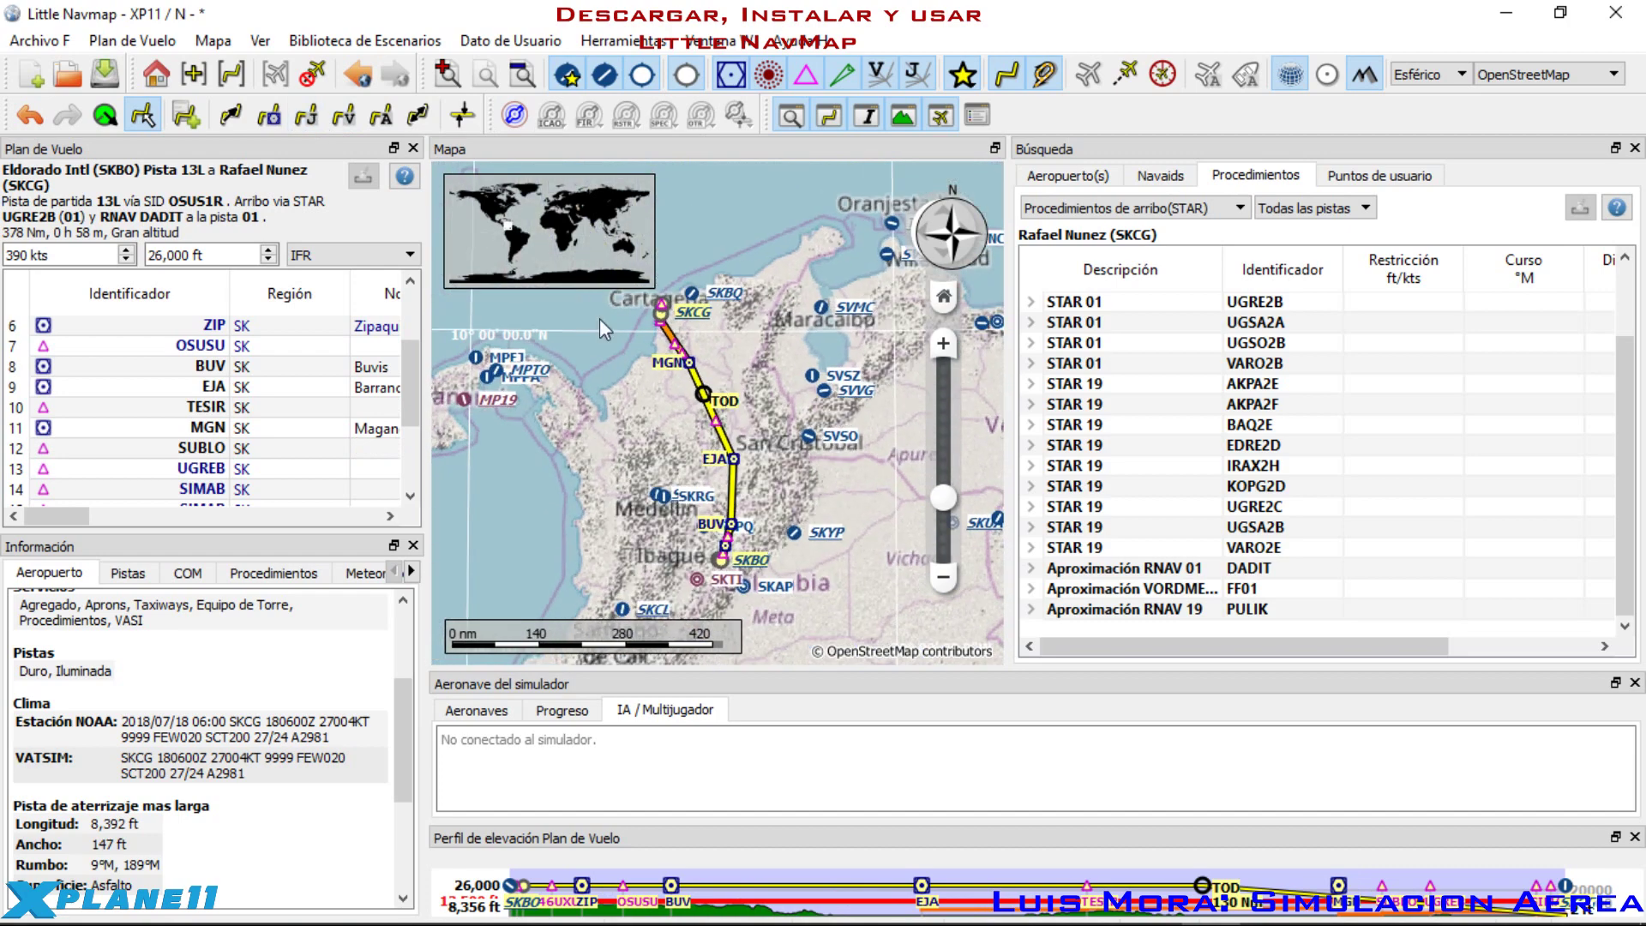
pyautogui.click(418, 116)
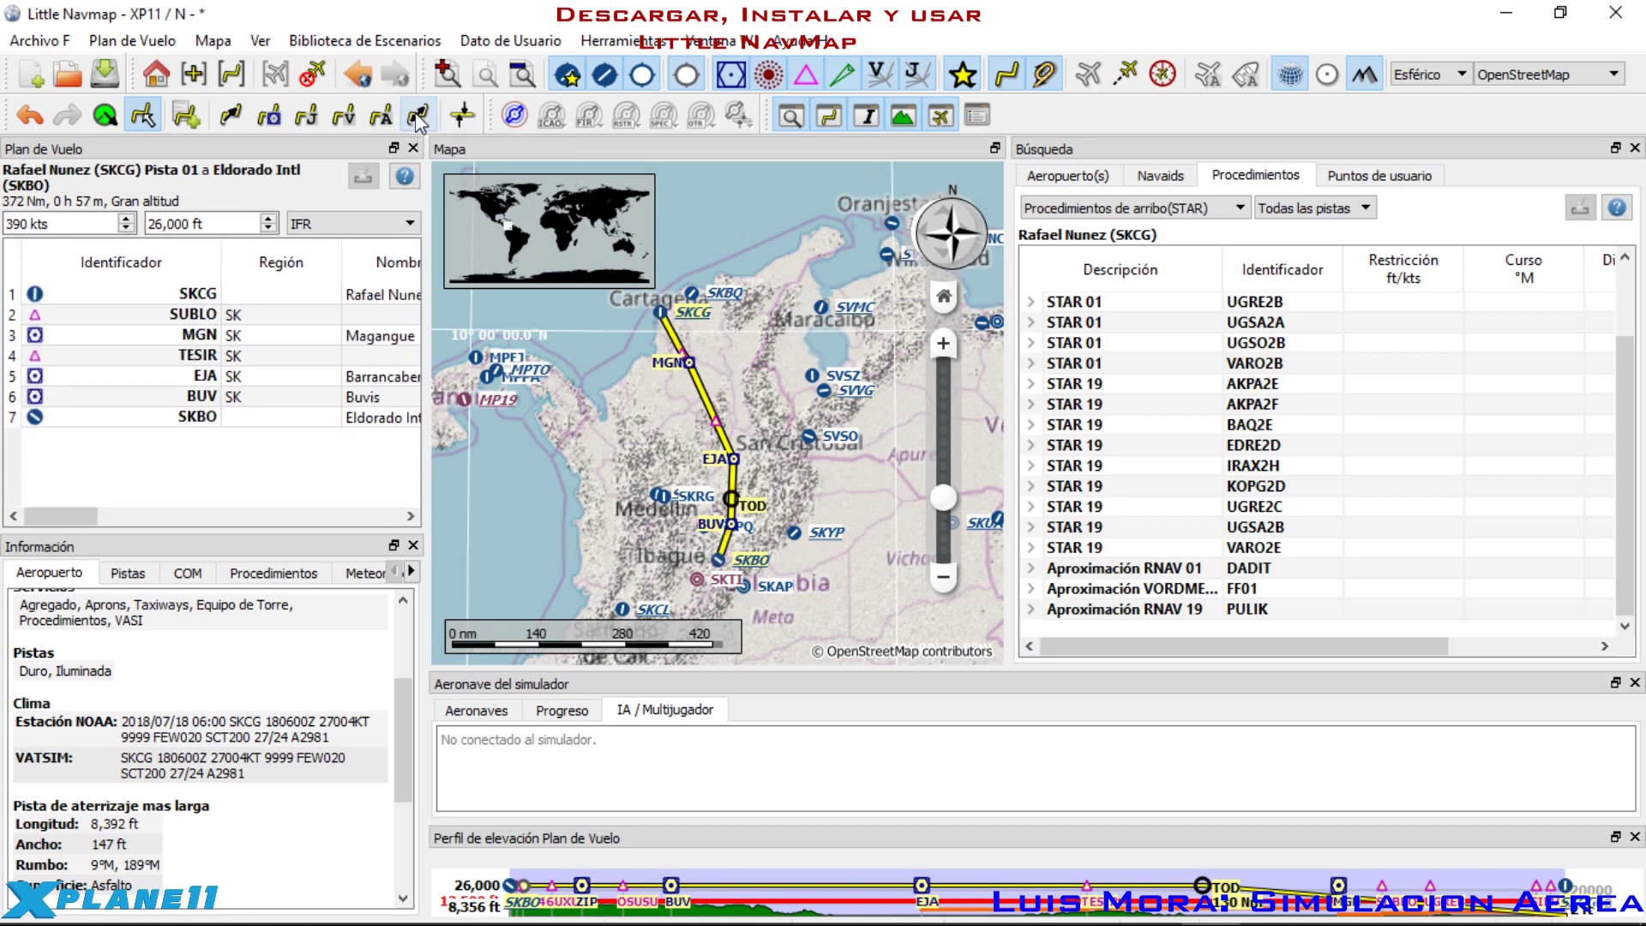
pyautogui.click(417, 116)
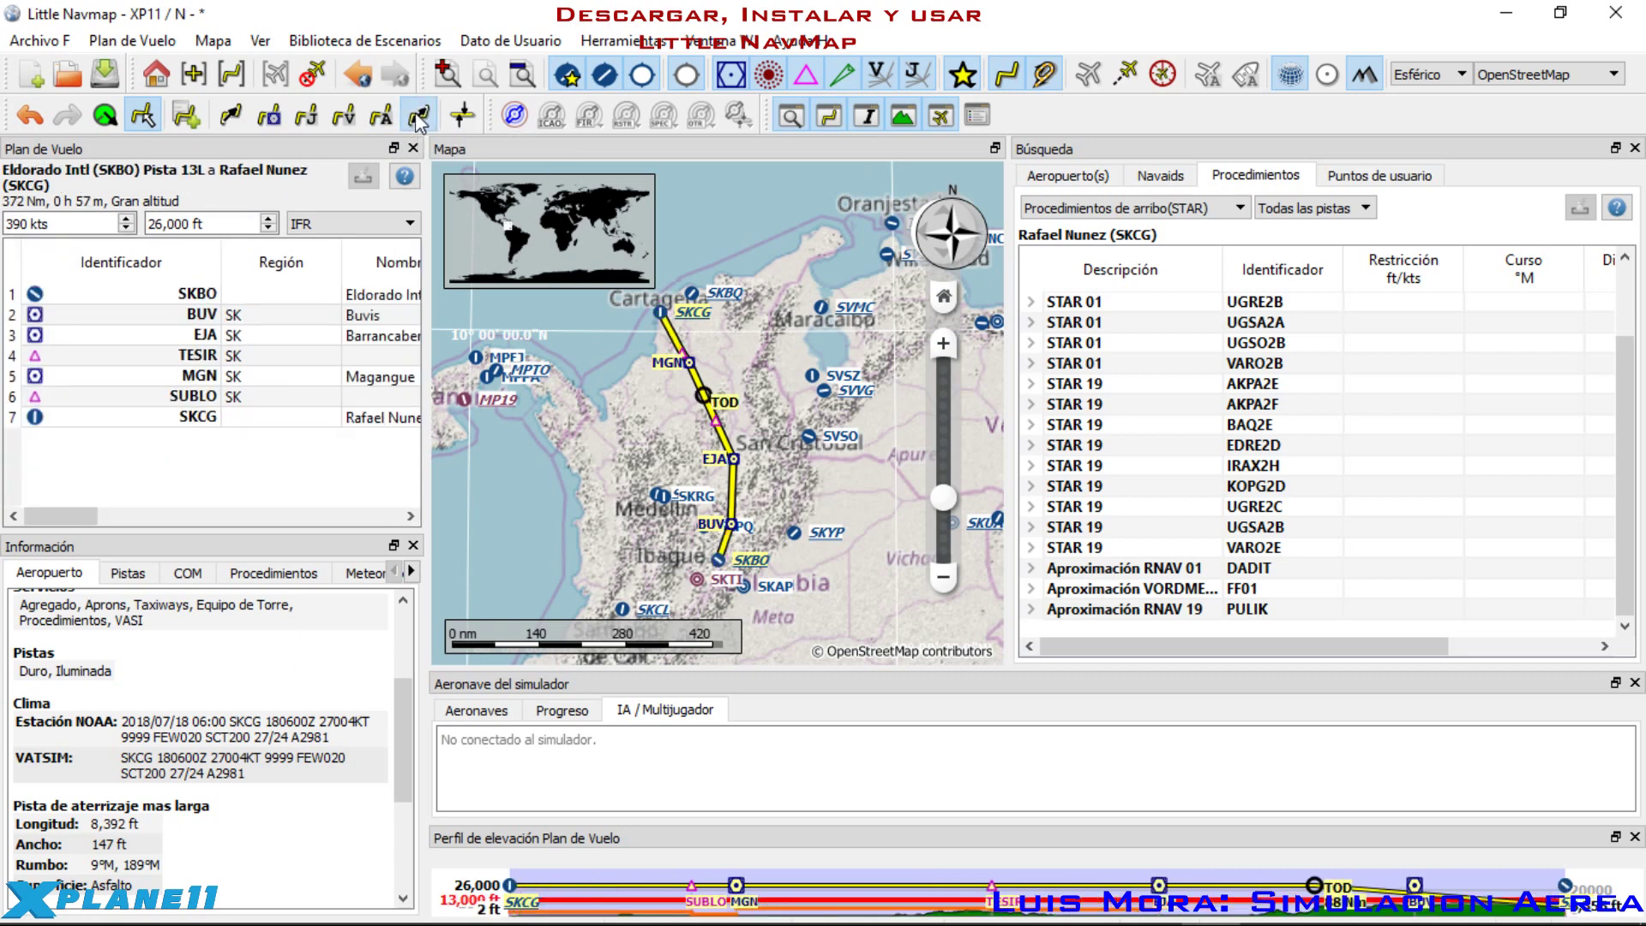
pyautogui.click(418, 116)
pyautogui.click(417, 115)
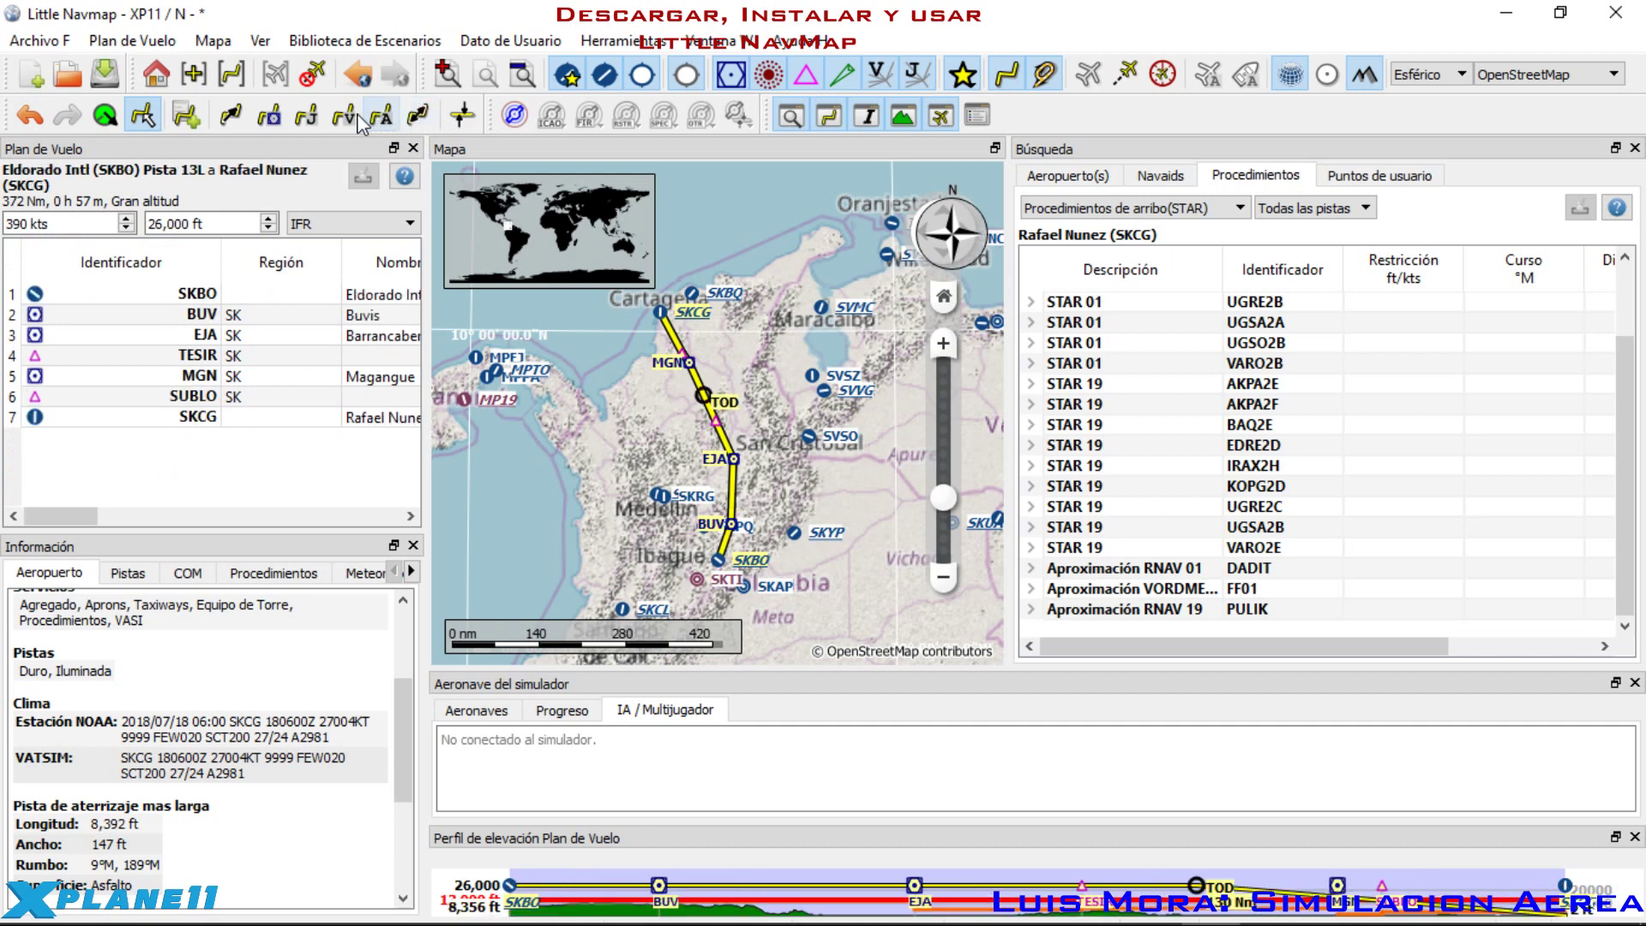
# Step: Recalculate the SKBO to SKCG flight plan with high-altitude jet airways and inspect the route from SKBO to CTG
pyautogui.click(306, 117)
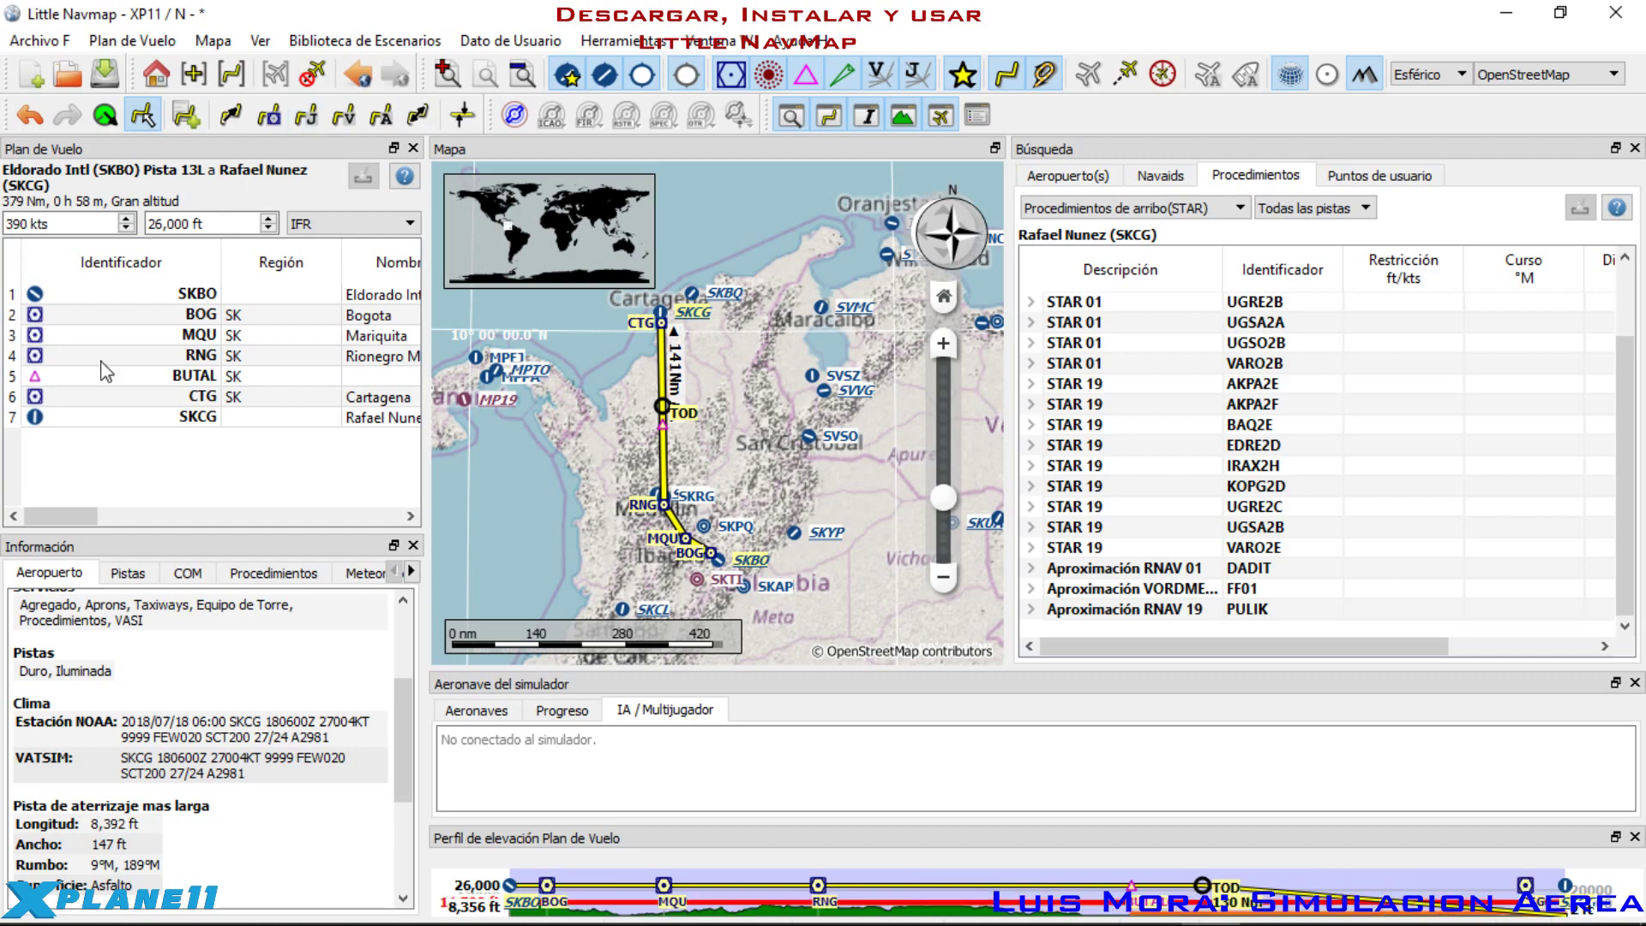
pyautogui.click(205, 295)
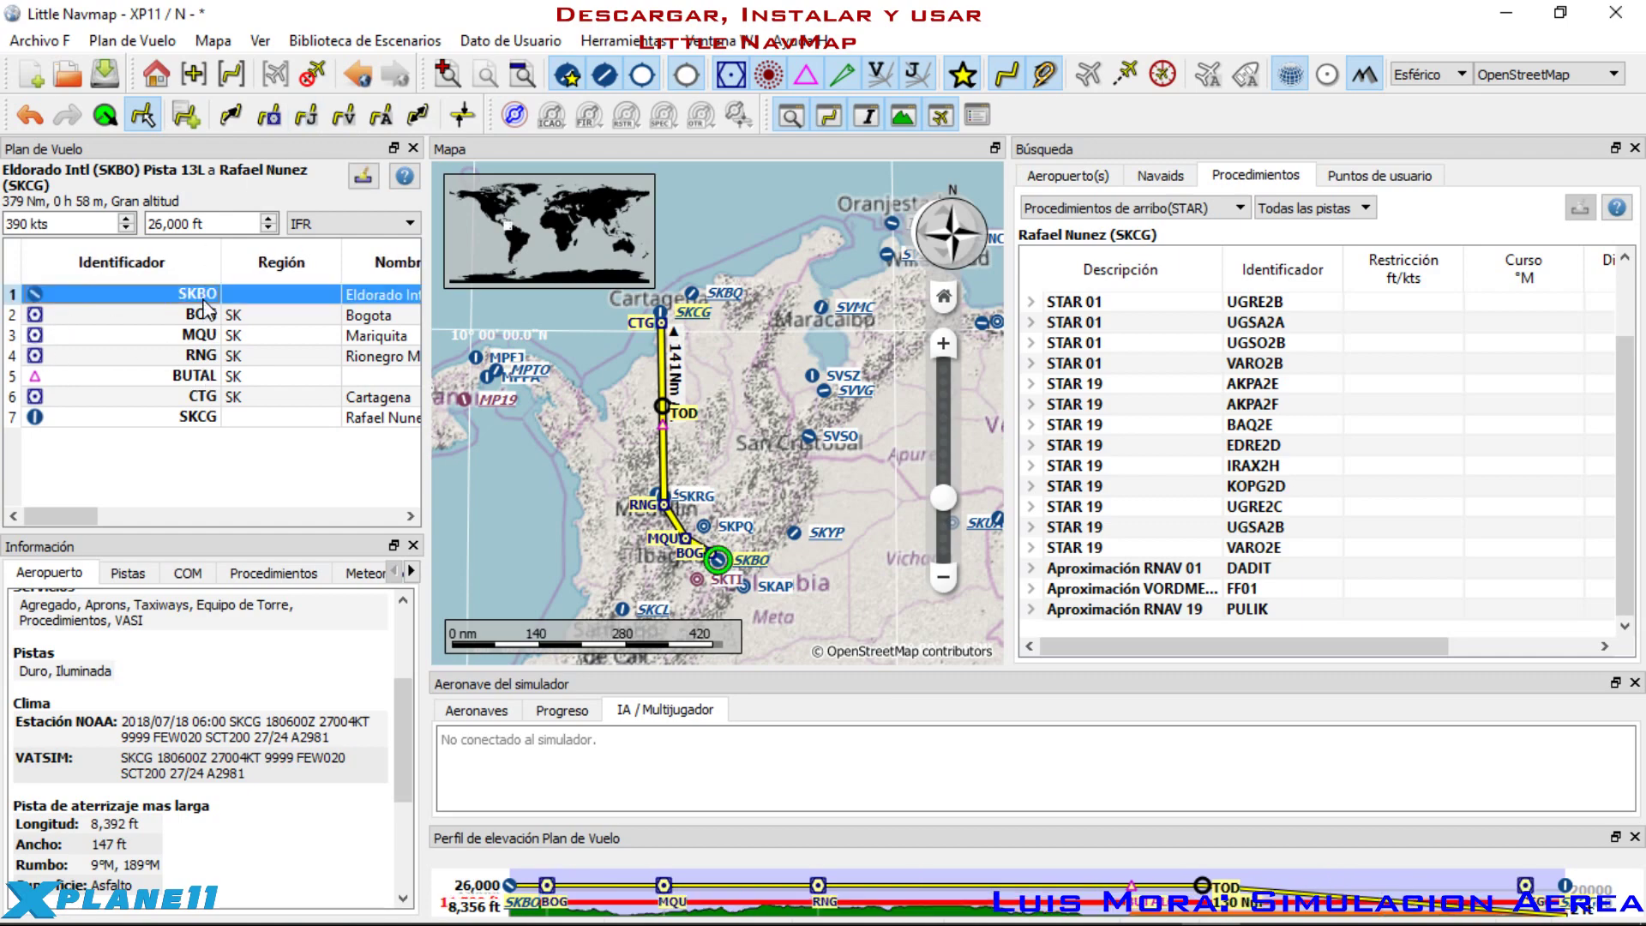
pyautogui.doubleClick(207, 302)
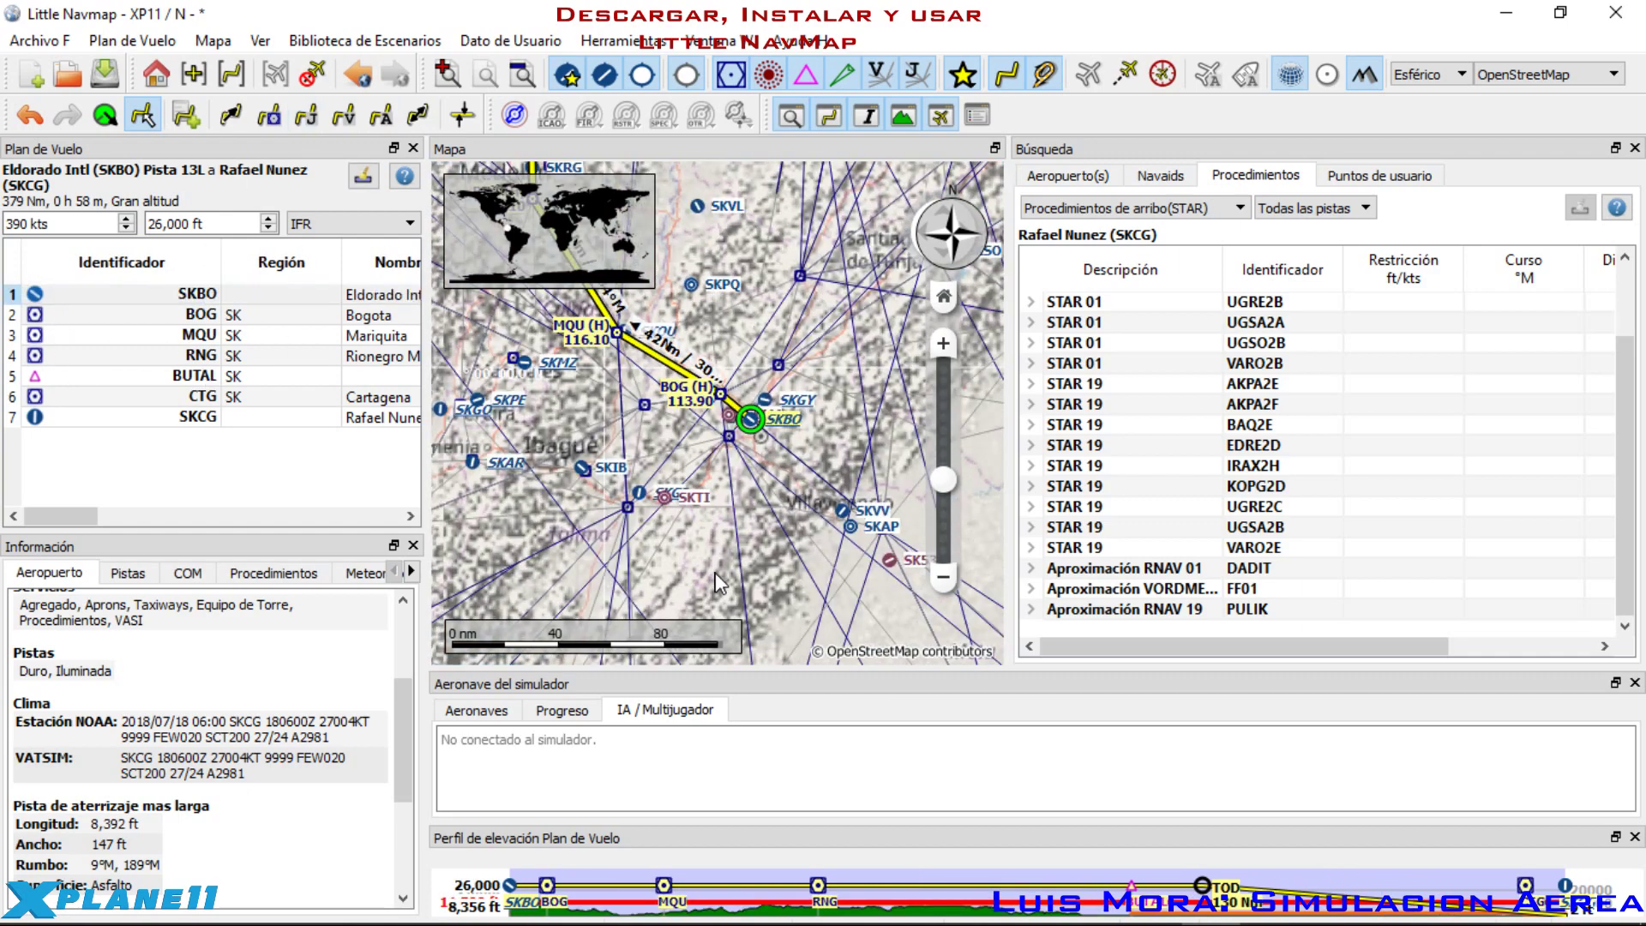
pyautogui.scroll(-5, 761, 420)
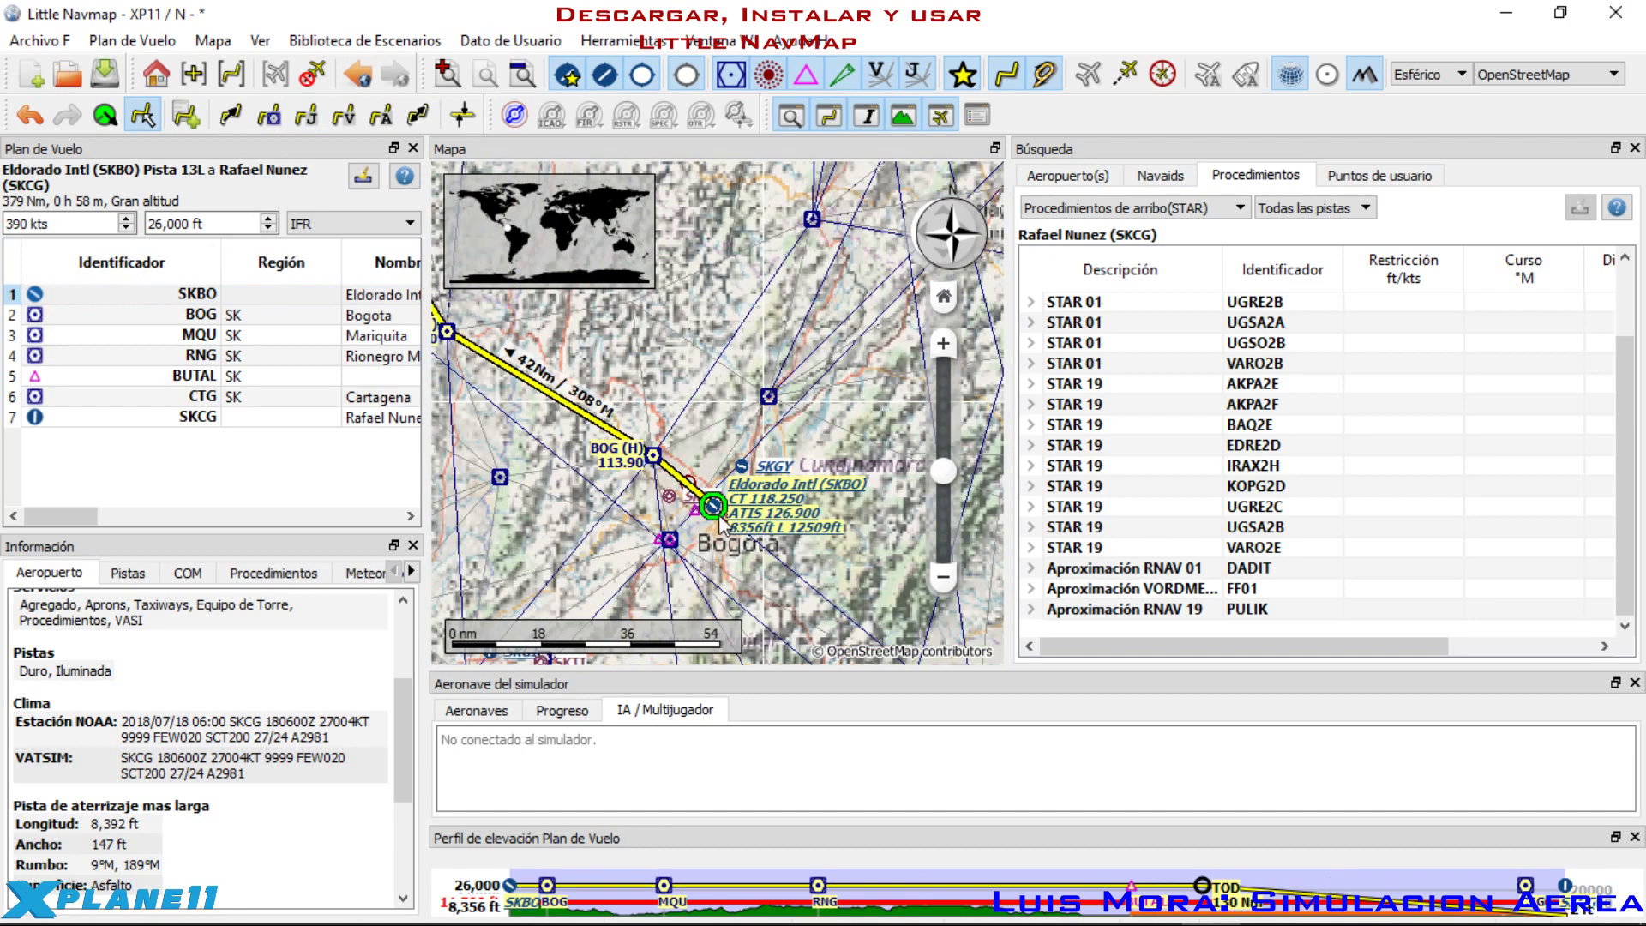
pyautogui.scroll(-3, 727, 513)
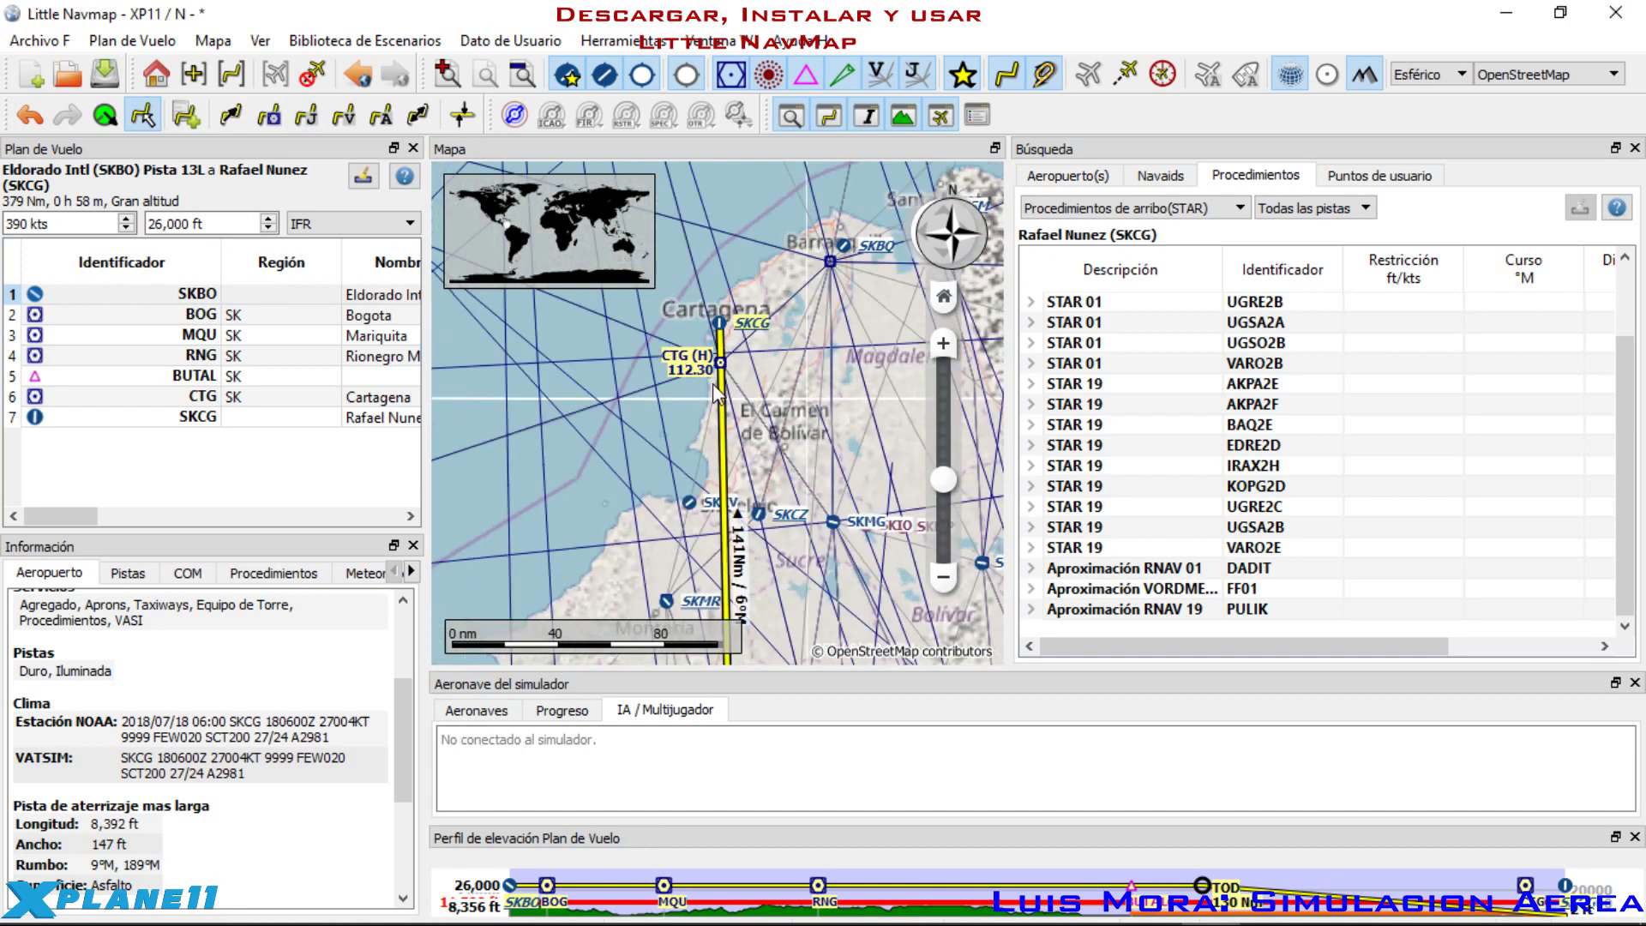
# Step: Compare the flight plan calculated by radio navaids, as a direct route and by radio navaids again, finishing on high-altitude jet airways
pyautogui.scroll(3, 708, 425)
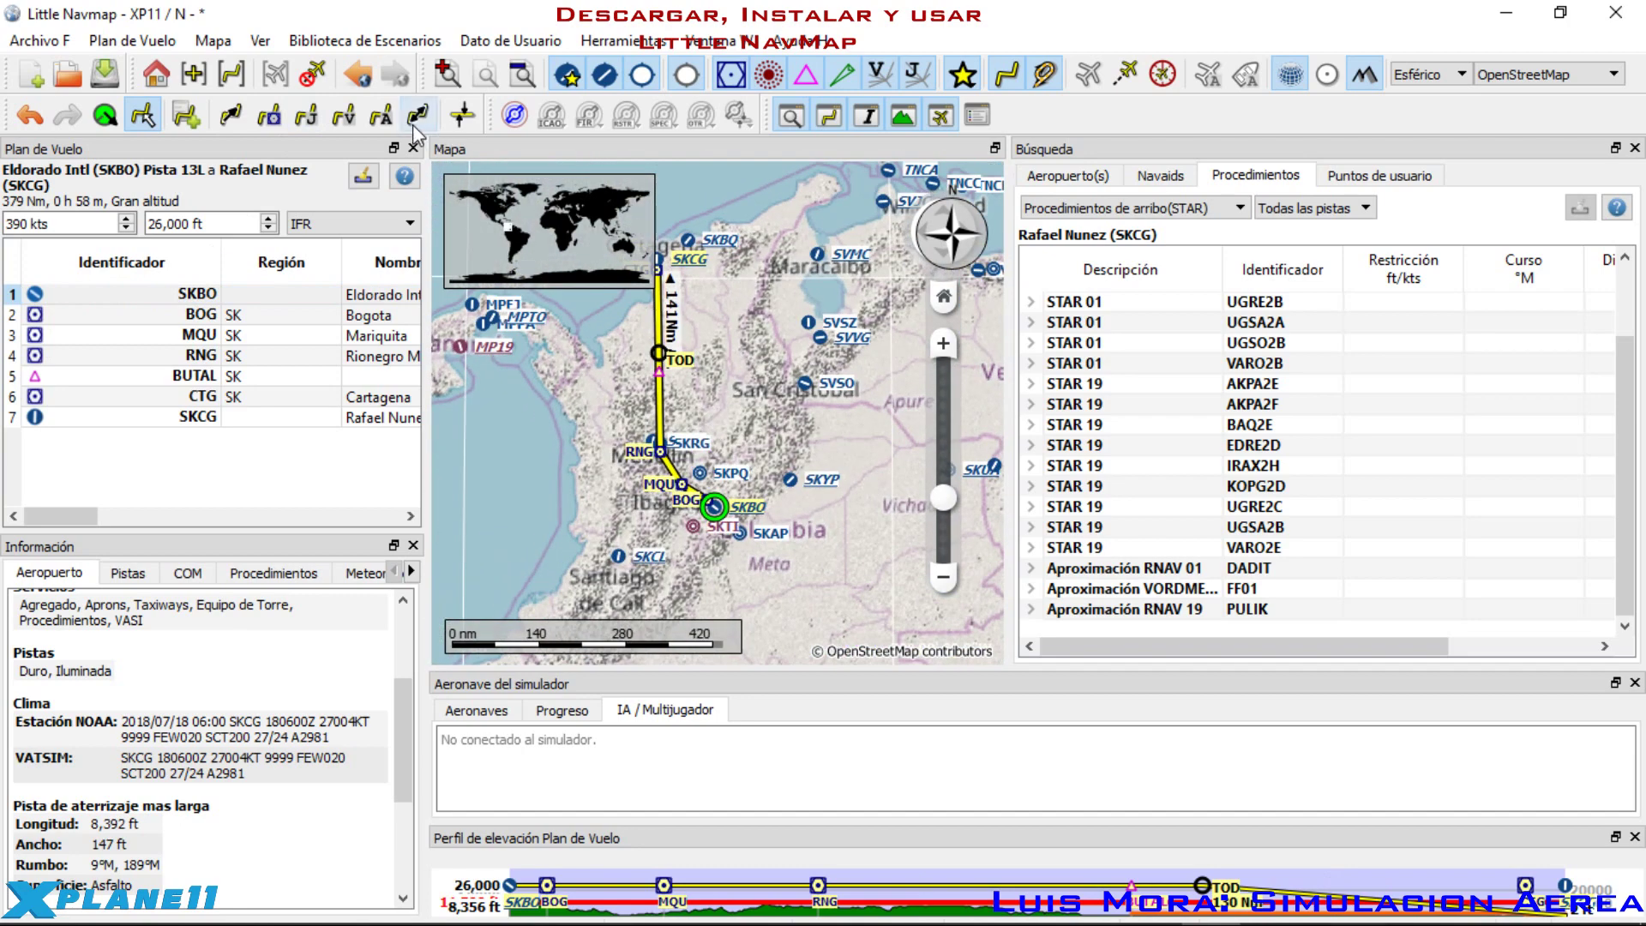
pyautogui.click(308, 115)
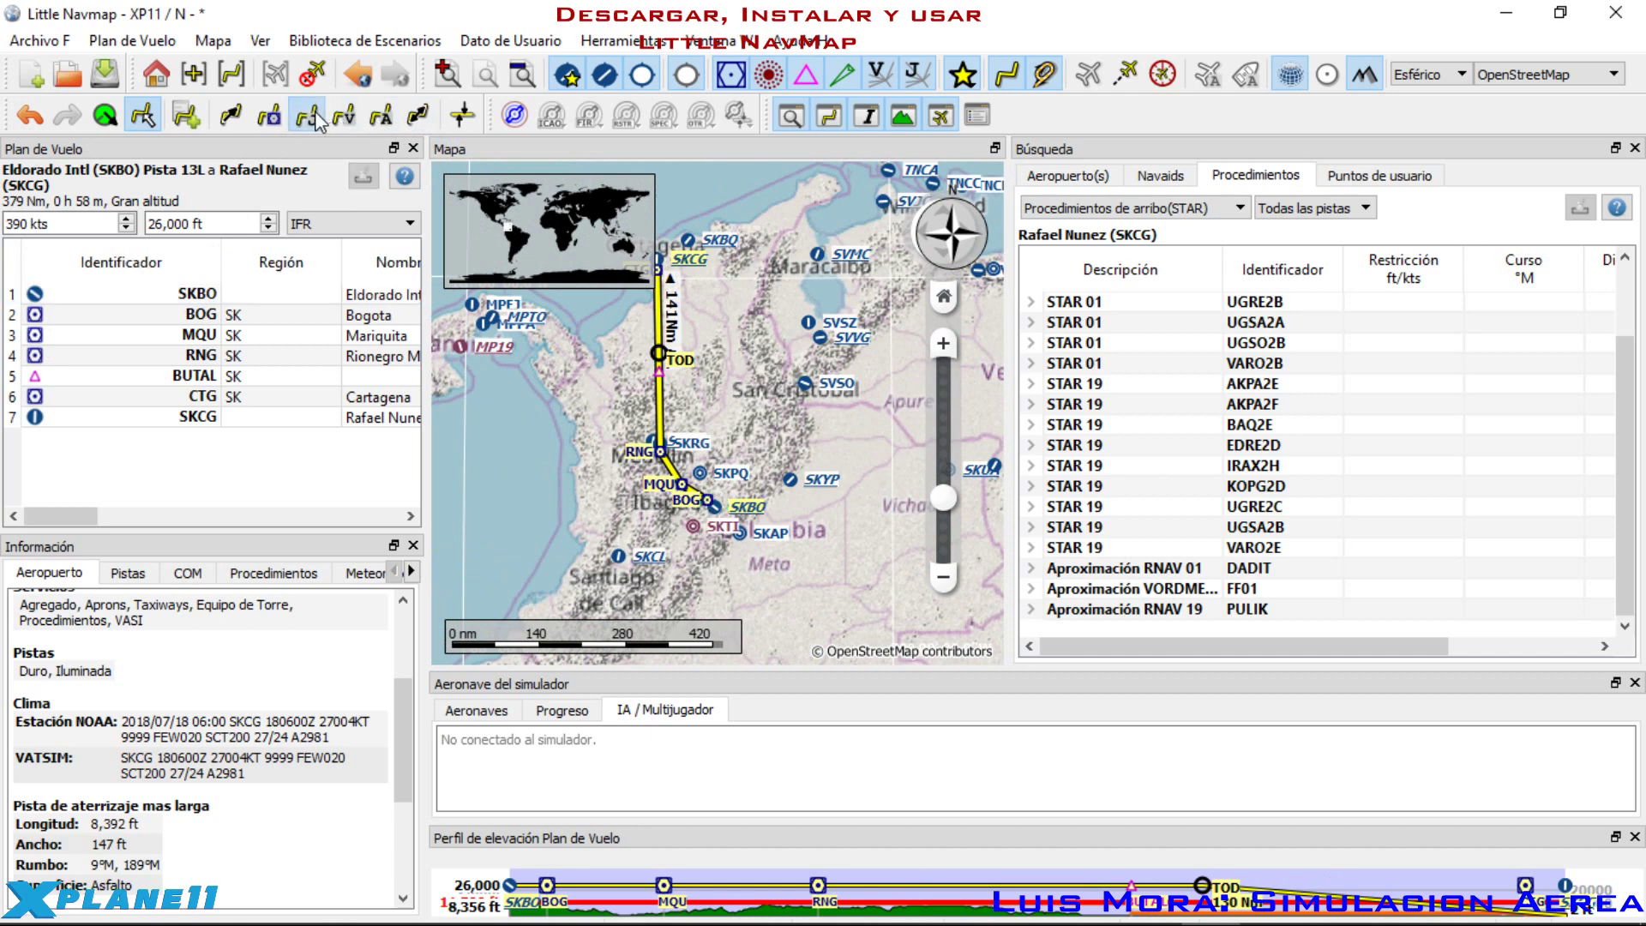
pyautogui.click(271, 116)
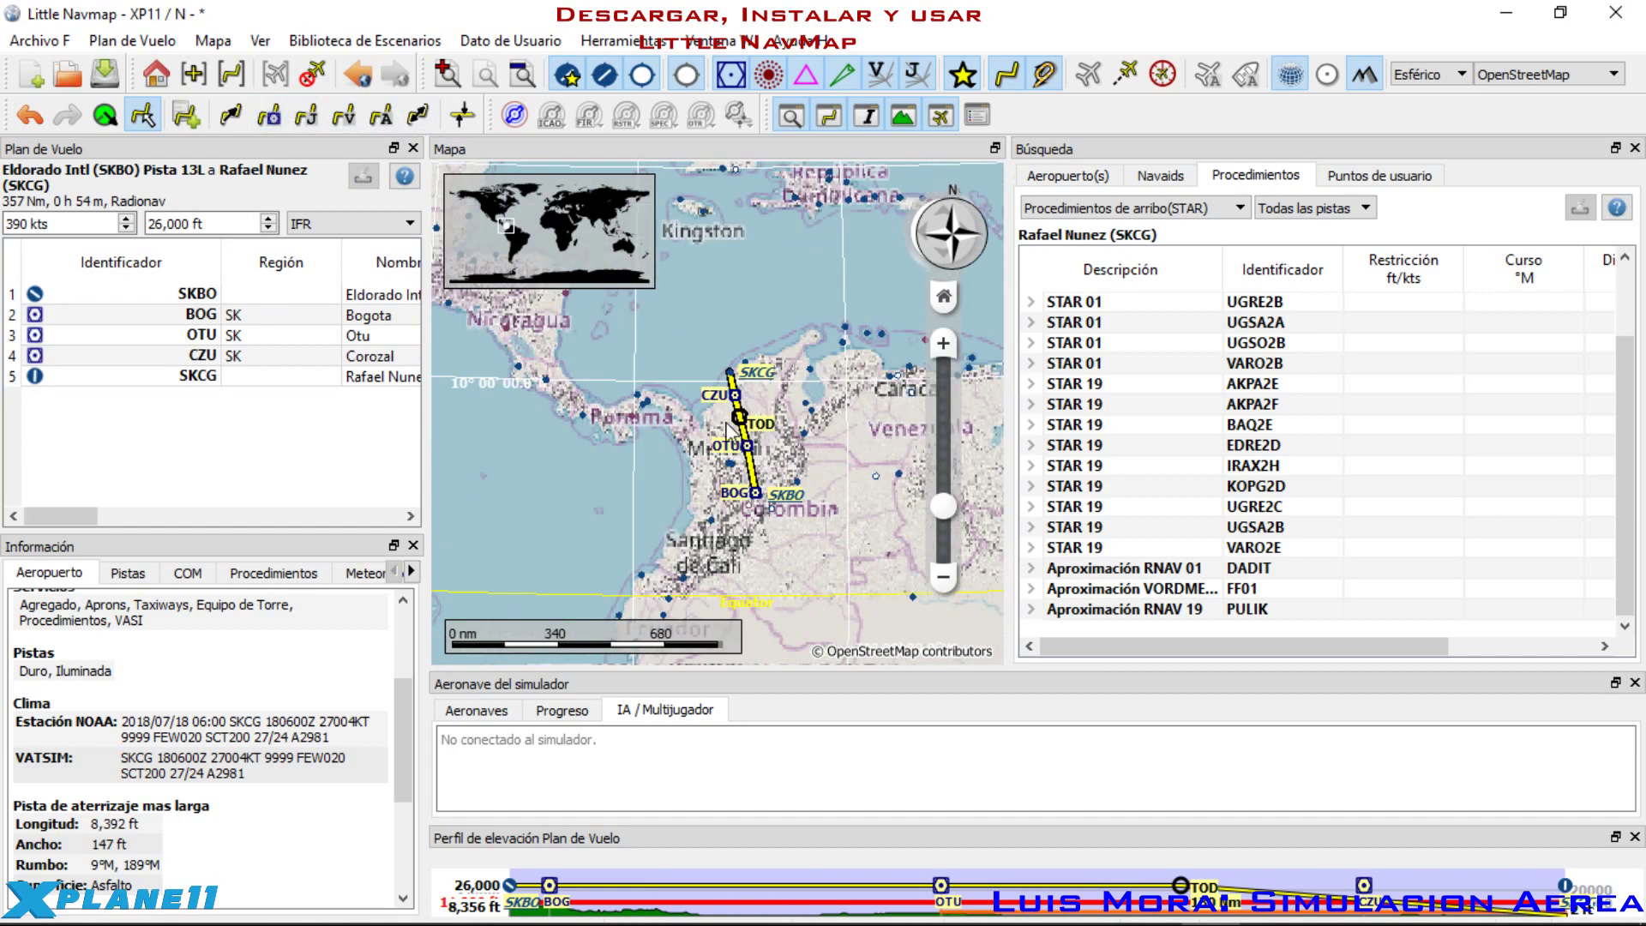
pyautogui.click(231, 115)
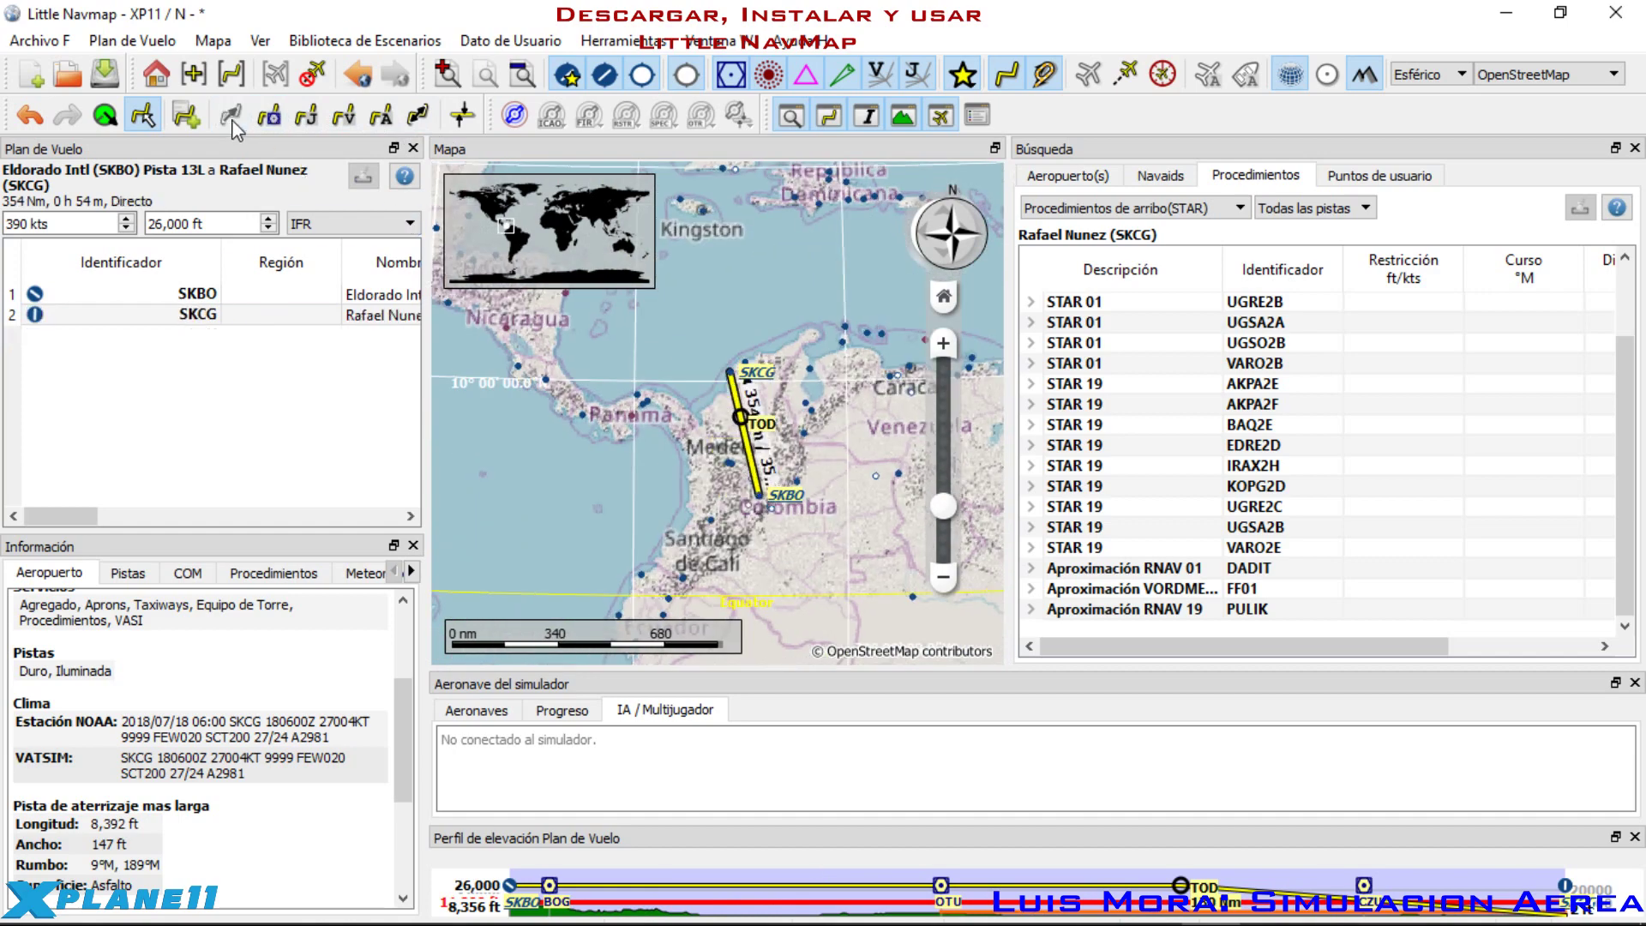
pyautogui.click(268, 115)
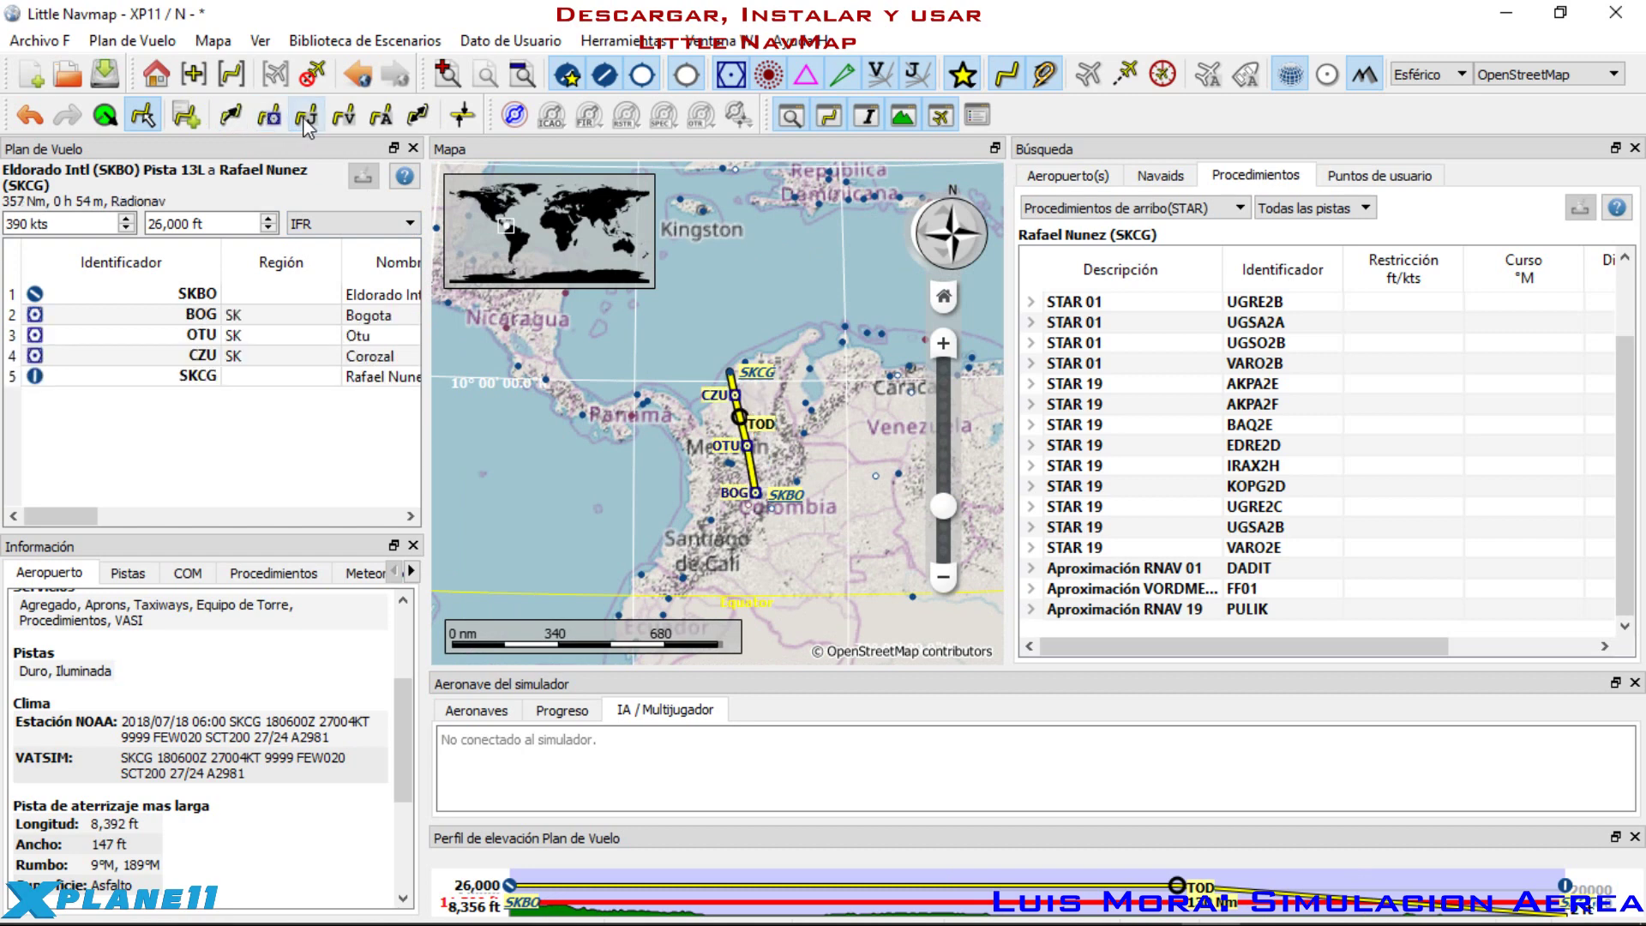
pyautogui.click(306, 119)
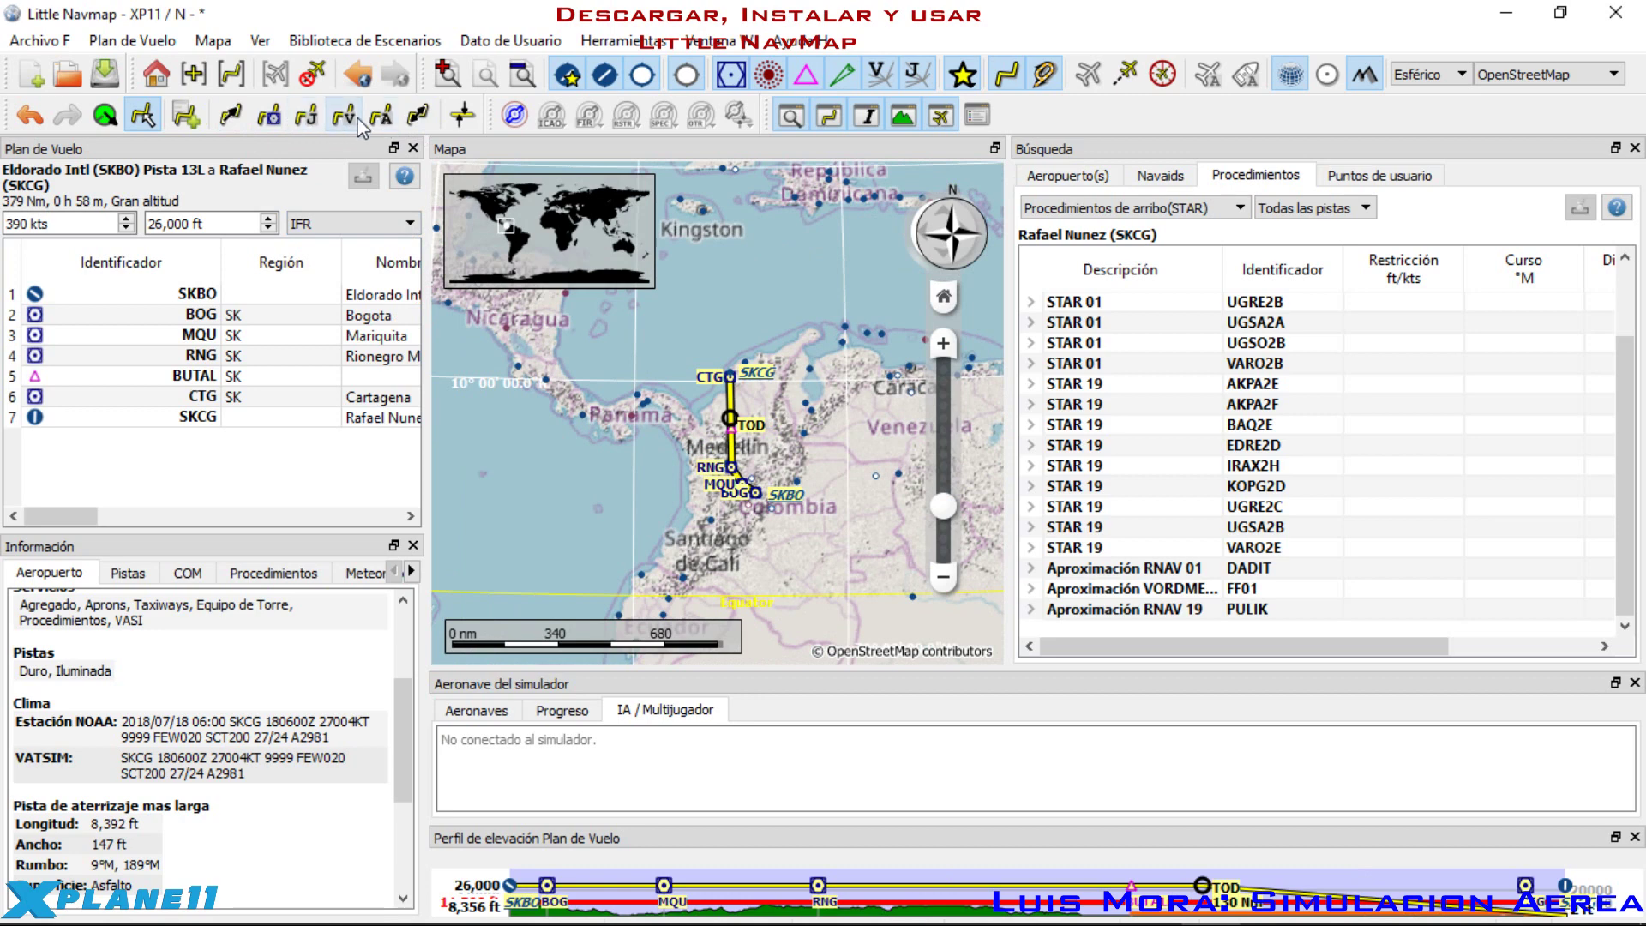
# Step: Calculate the flight plan for low altitude using Victor airways and inspect the route from ZIP past EJA to ORELU
pyautogui.click(353, 120)
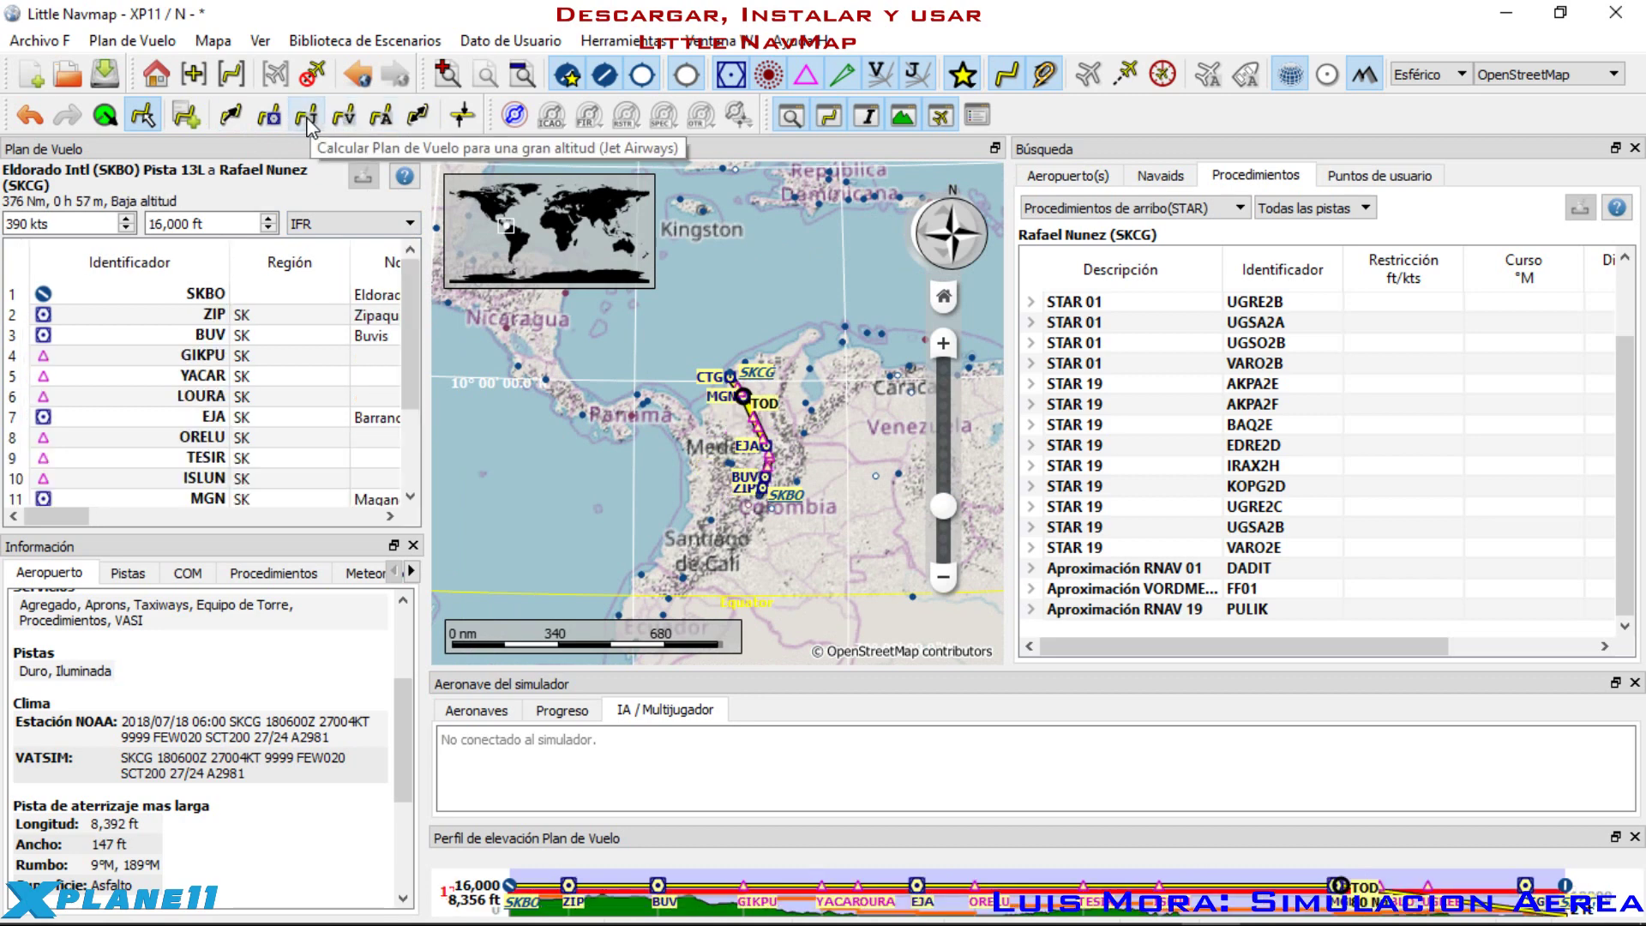
pyautogui.scroll(3, 787, 485)
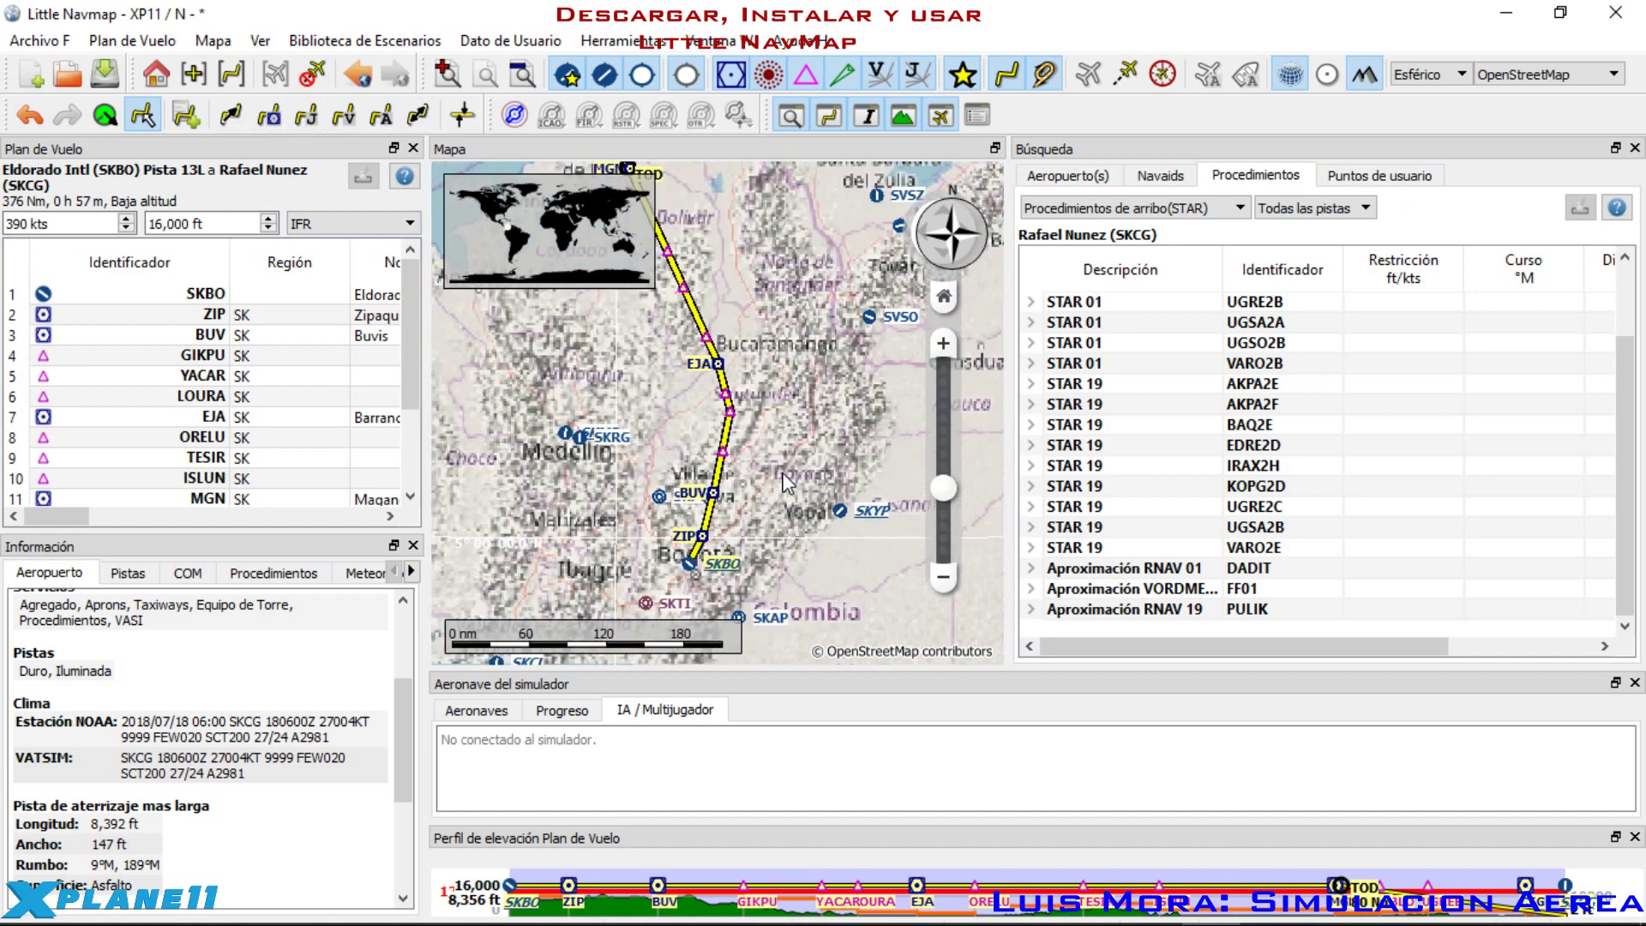
pyautogui.scroll(2, 787, 484)
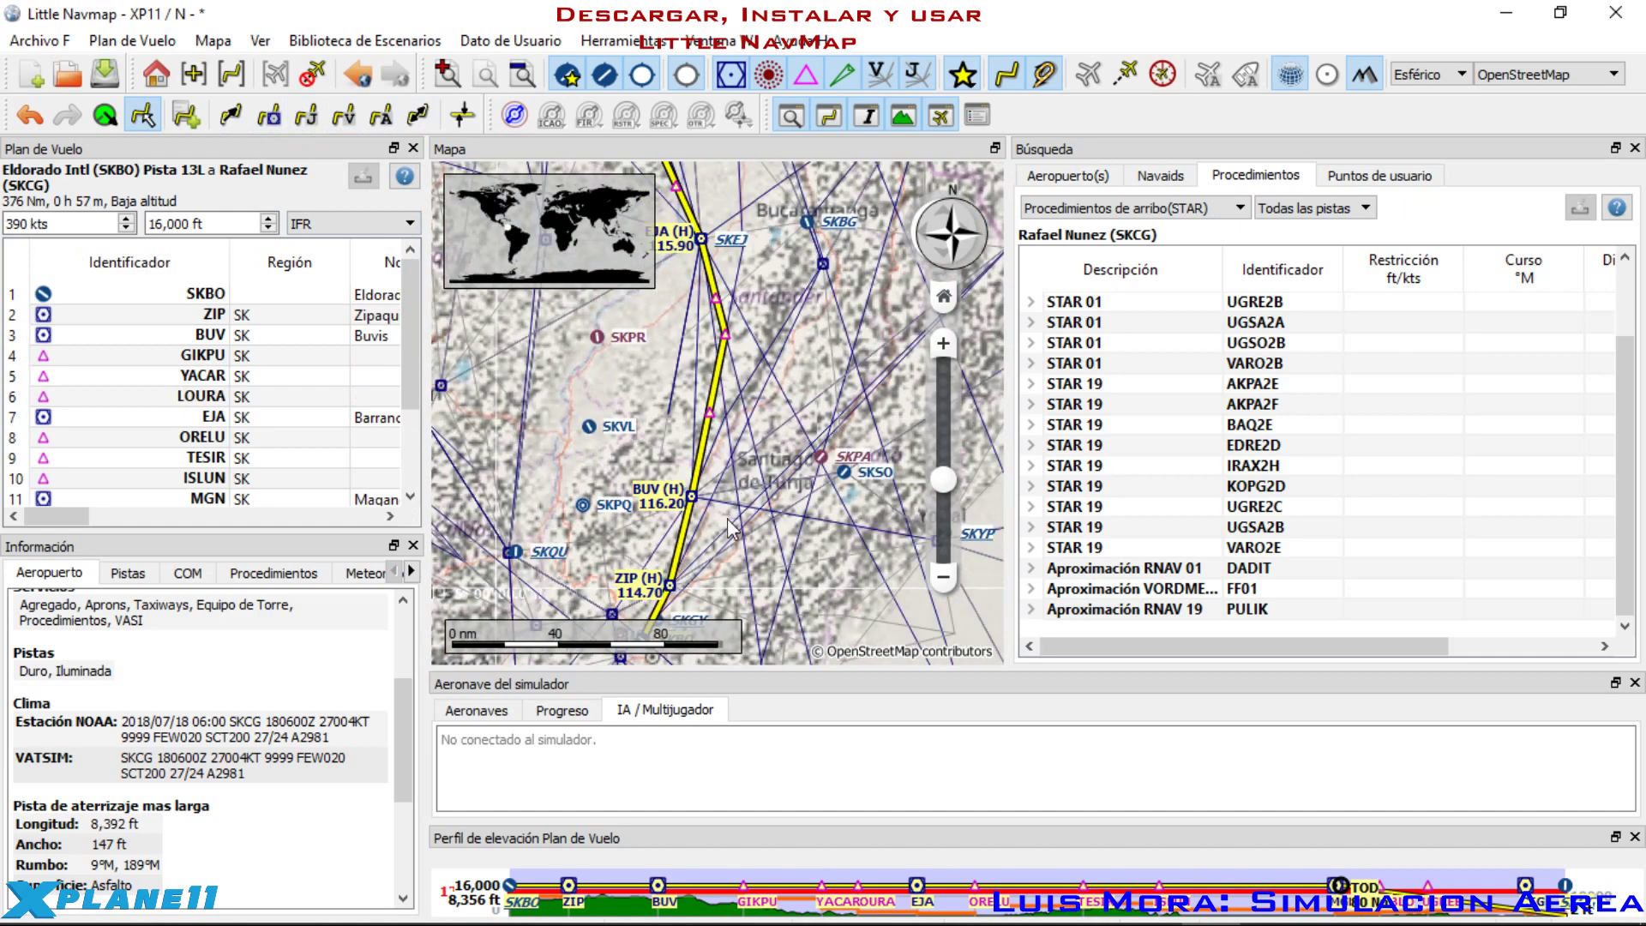
pyautogui.moveTo(733, 530); pyautogui.dragTo(757, 559)
pyautogui.scroll(2, 636, 493)
pyautogui.moveTo(772, 410); pyautogui.dragTo(769, 557)
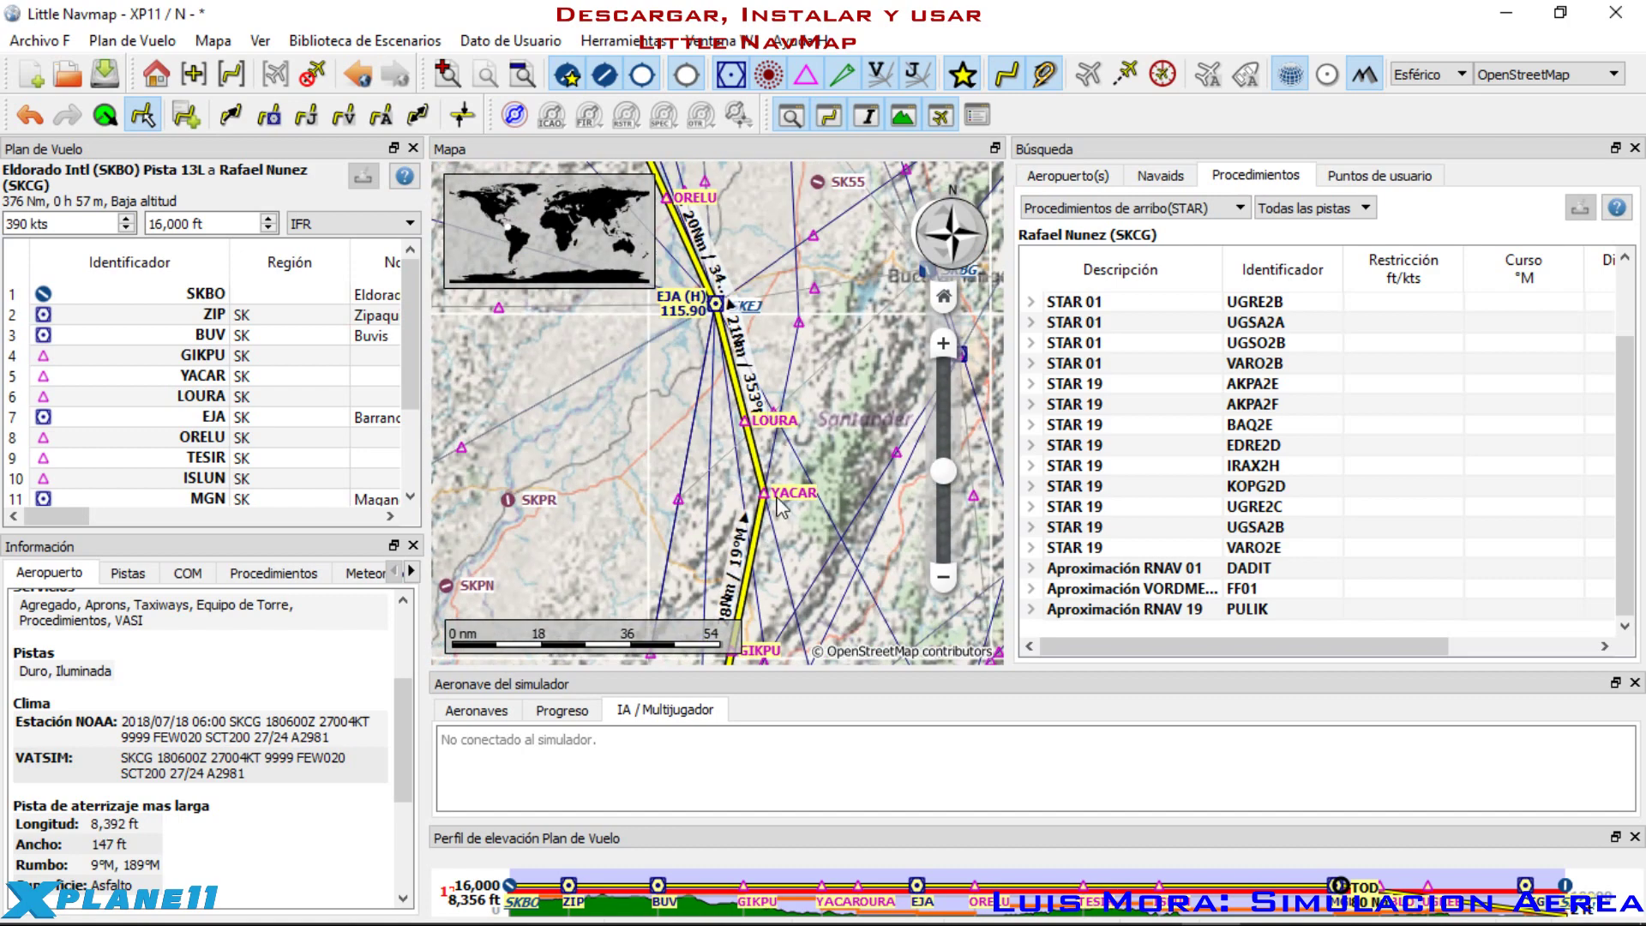
# Step: Return the flight plan to high-altitude jet airways and examine the whole route from SKBO through MQU and RNG to SKCG
pyautogui.click(306, 114)
pyautogui.scroll(-5, 763, 463)
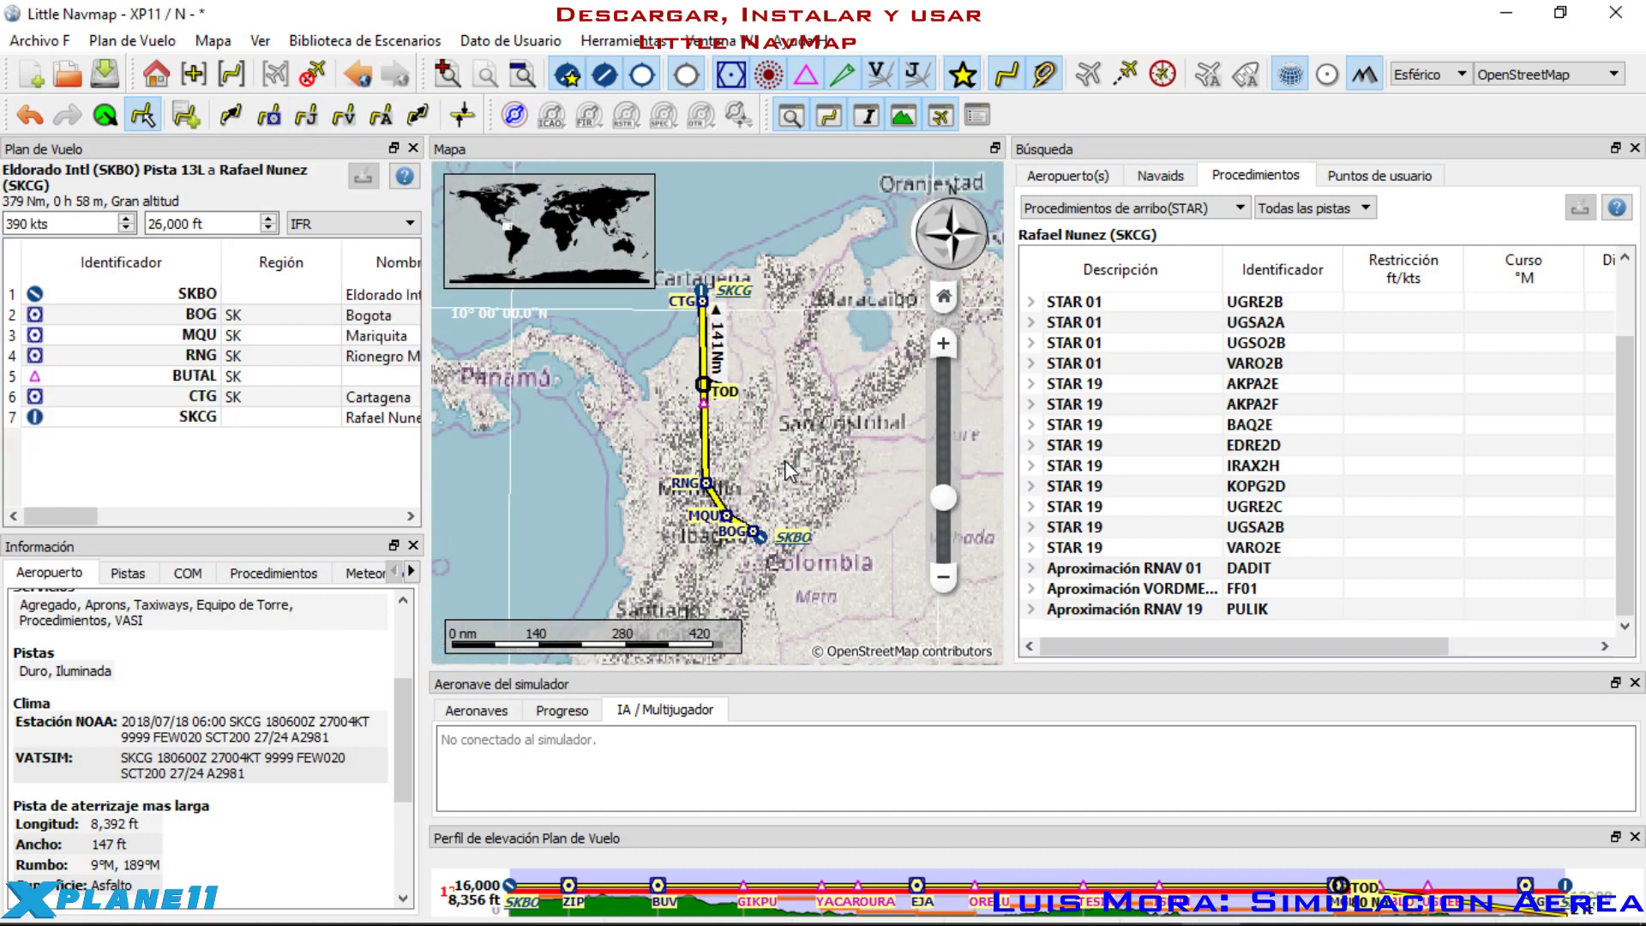
pyautogui.scroll(3, 766, 458)
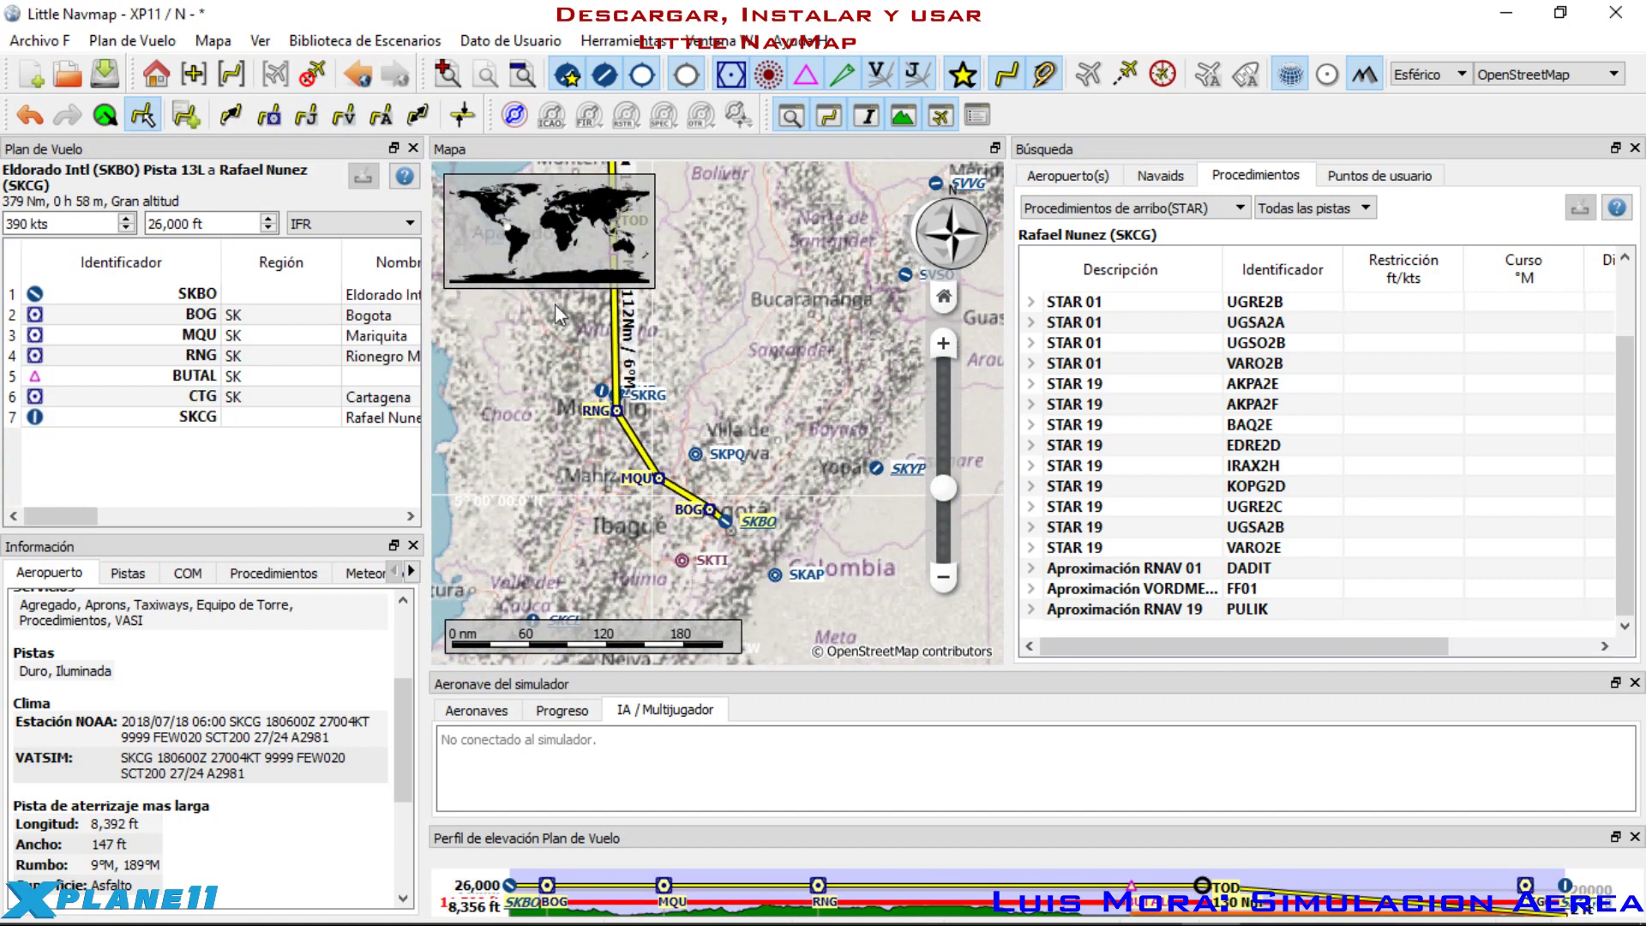
pyautogui.moveTo(678, 351); pyautogui.dragTo(758, 375)
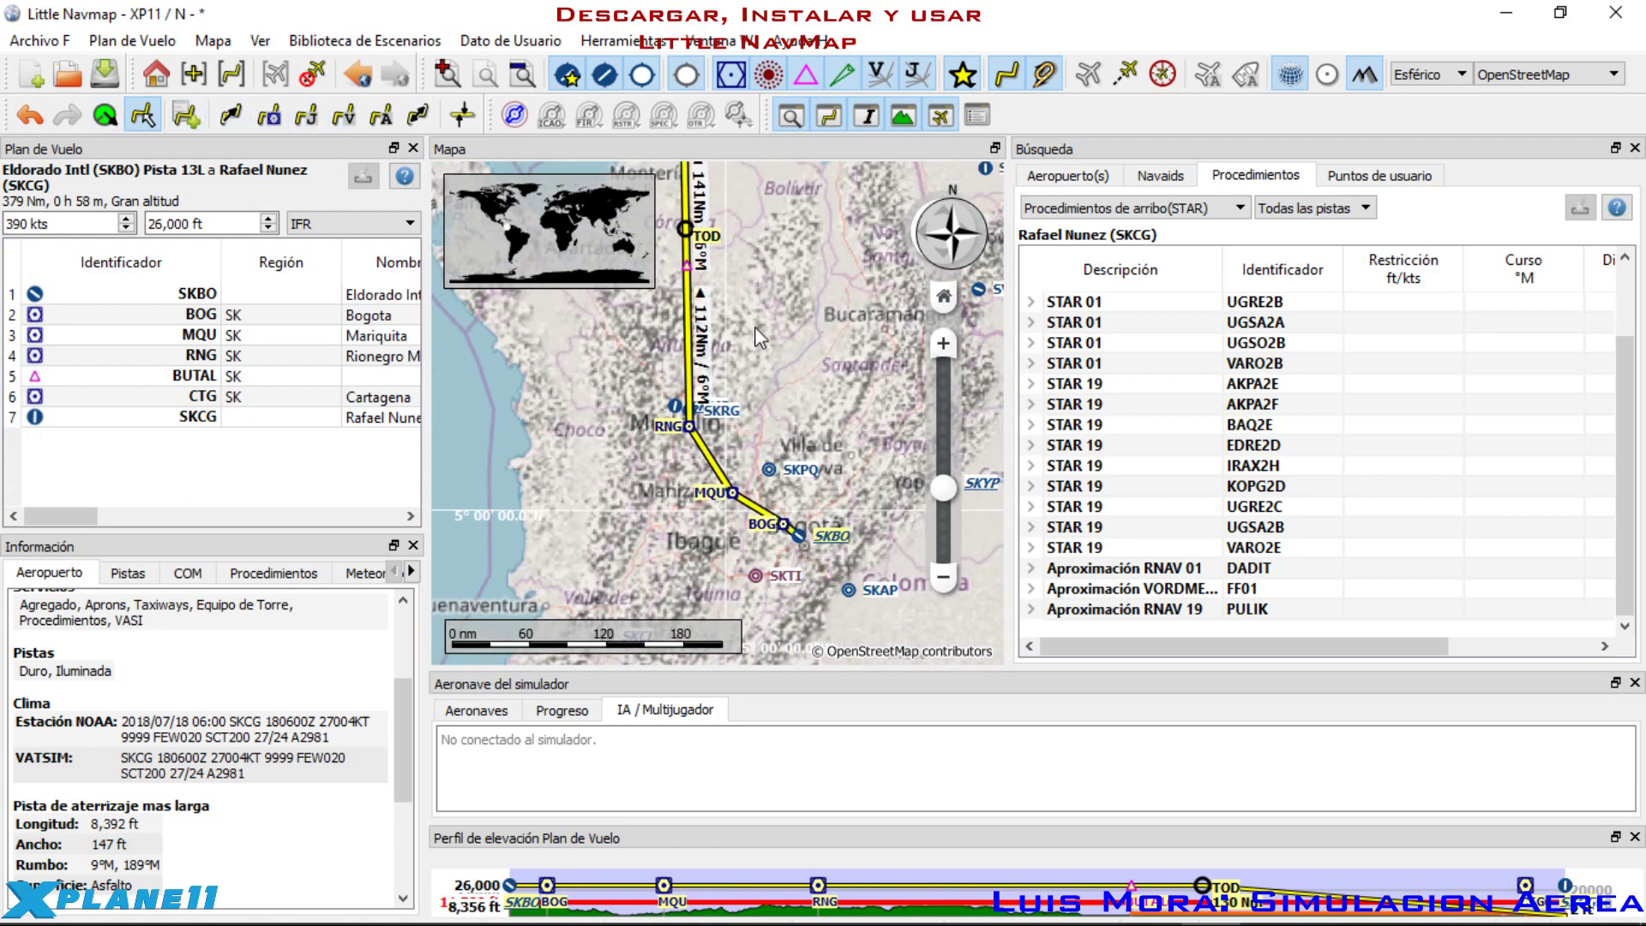
pyautogui.scroll(-3, 810, 501)
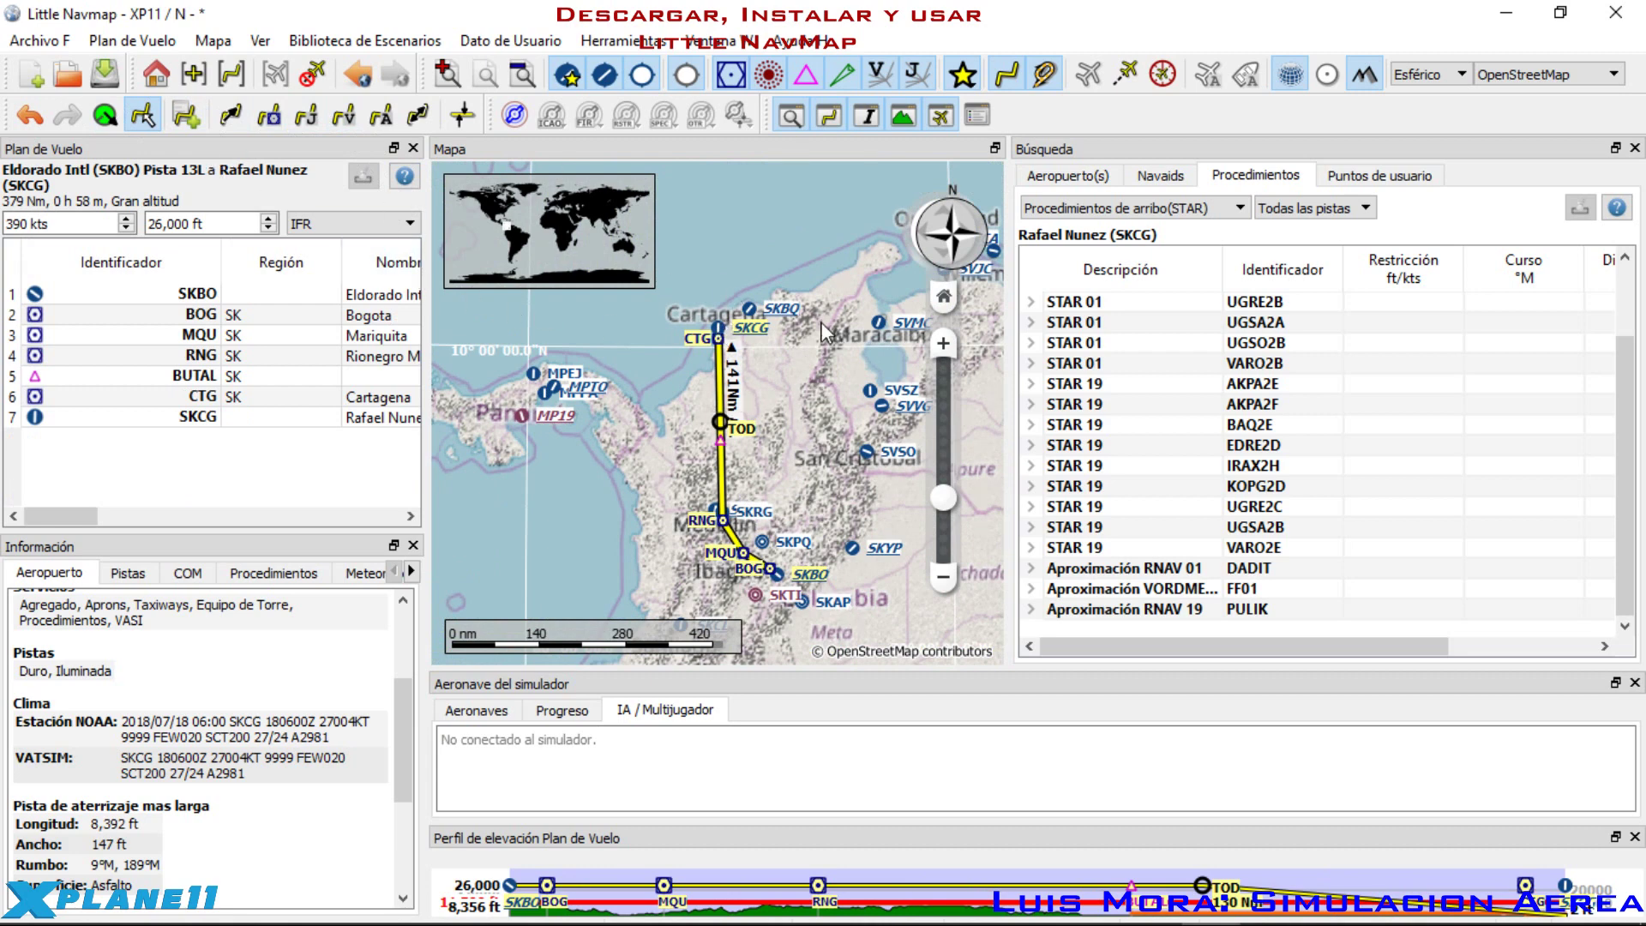
pyautogui.scroll(2, 774, 576)
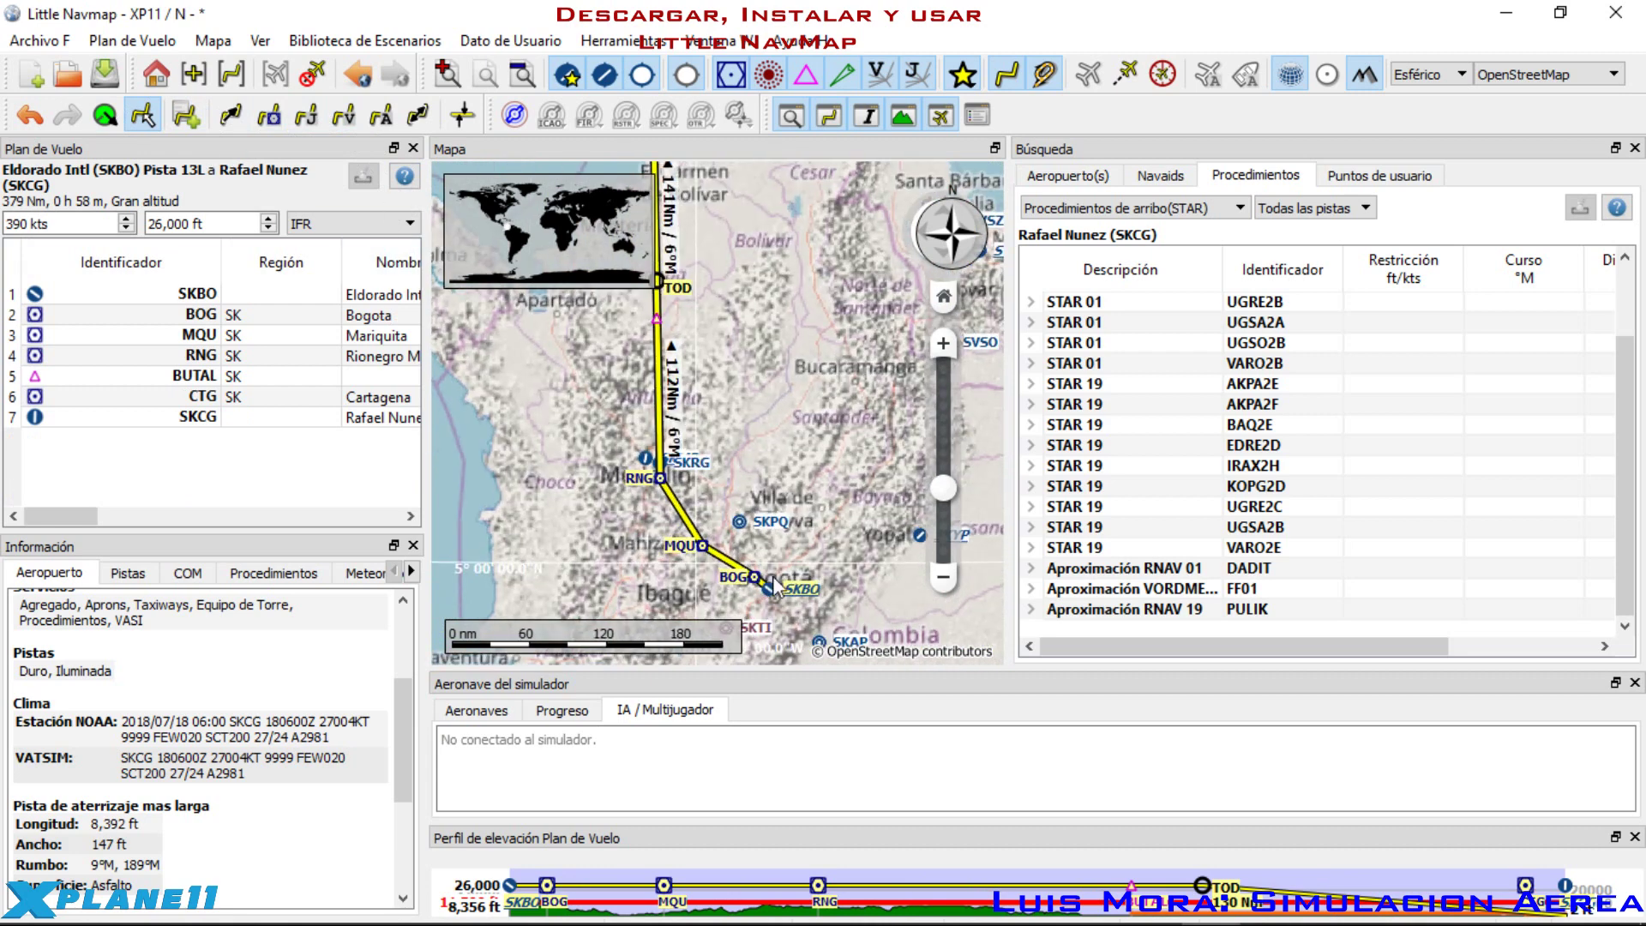
pyautogui.moveTo(737, 523); pyautogui.dragTo(735, 675)
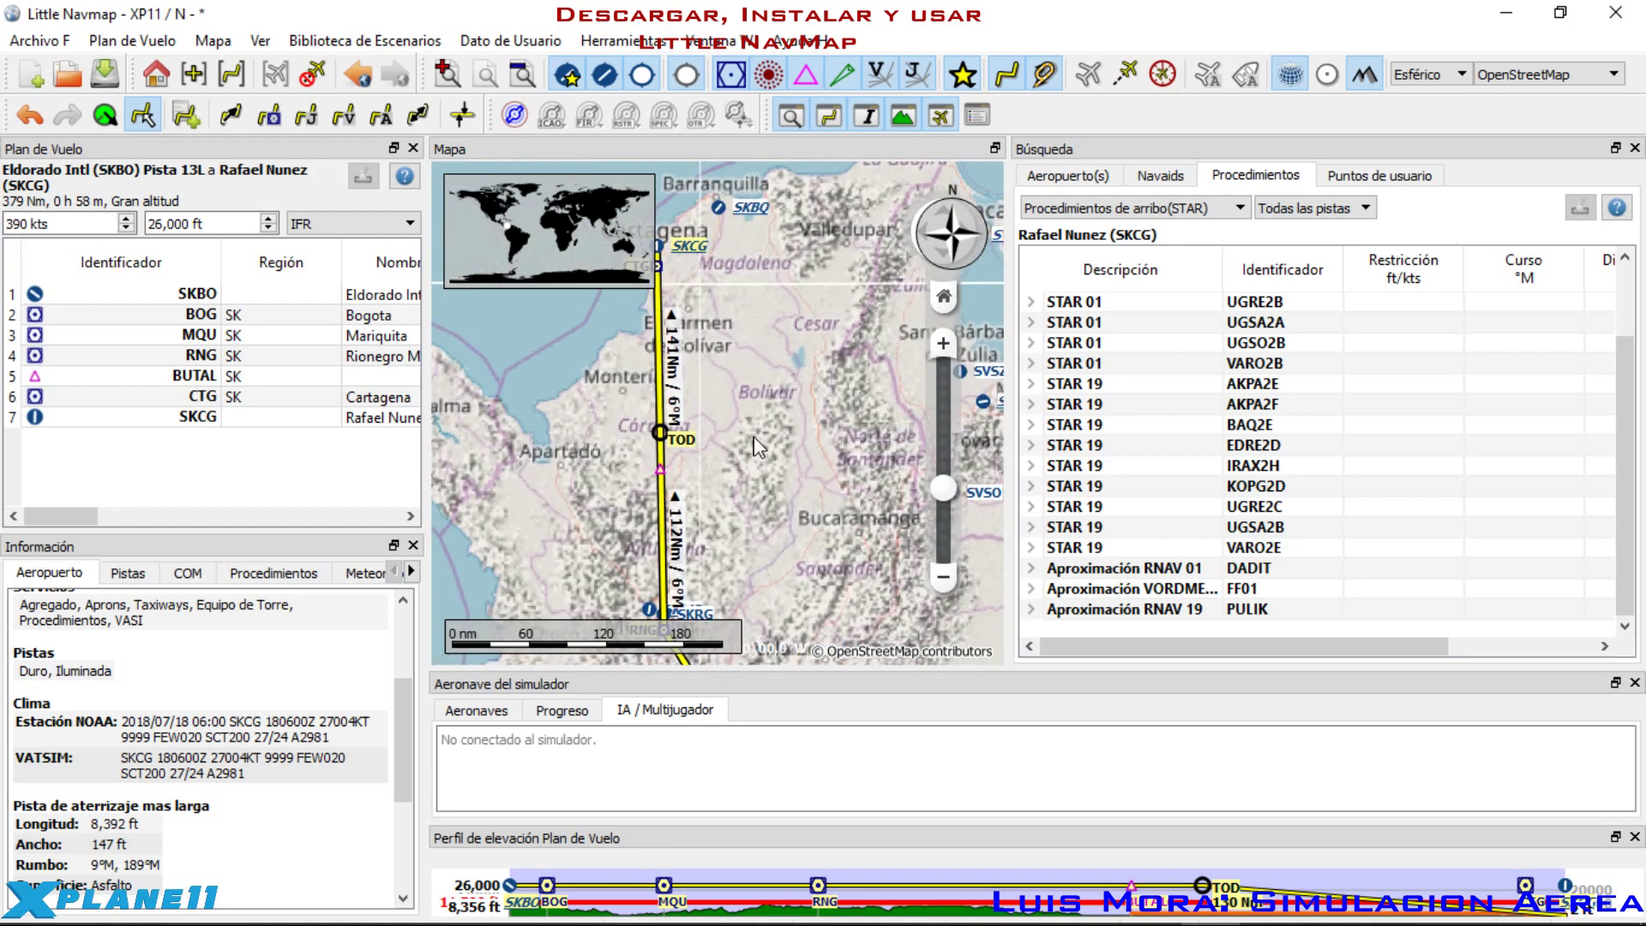
pyautogui.scroll(-2, 742, 304)
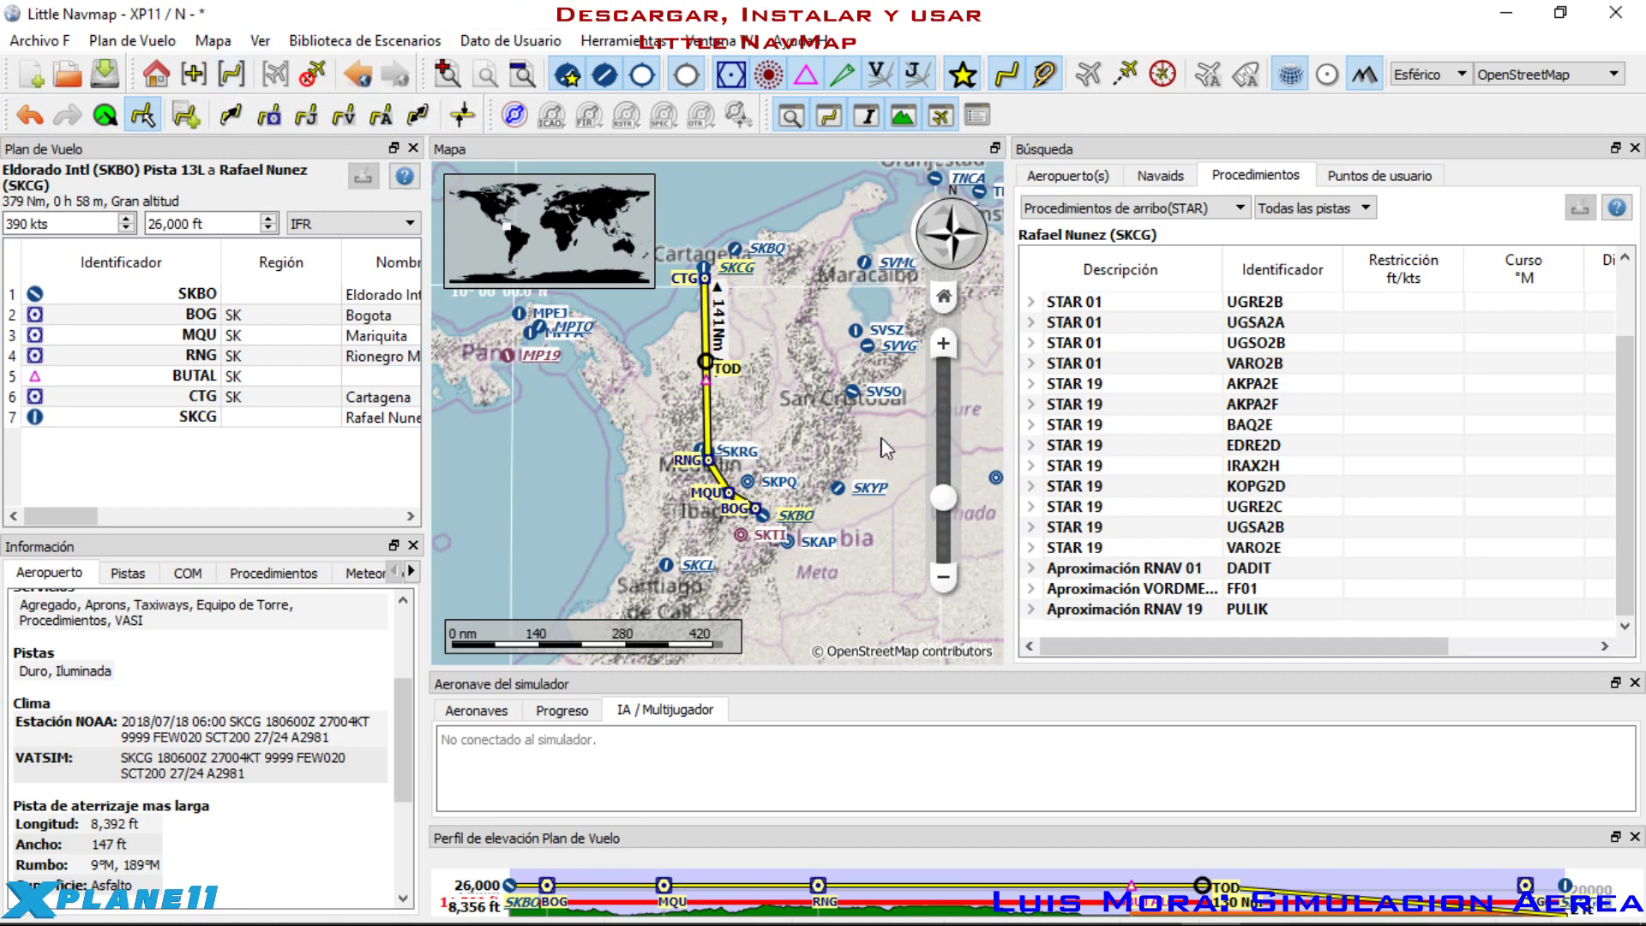
# Step: Fit the flight plan on the map, then display the aircraft's flown track and delete it
pyautogui.click(231, 74)
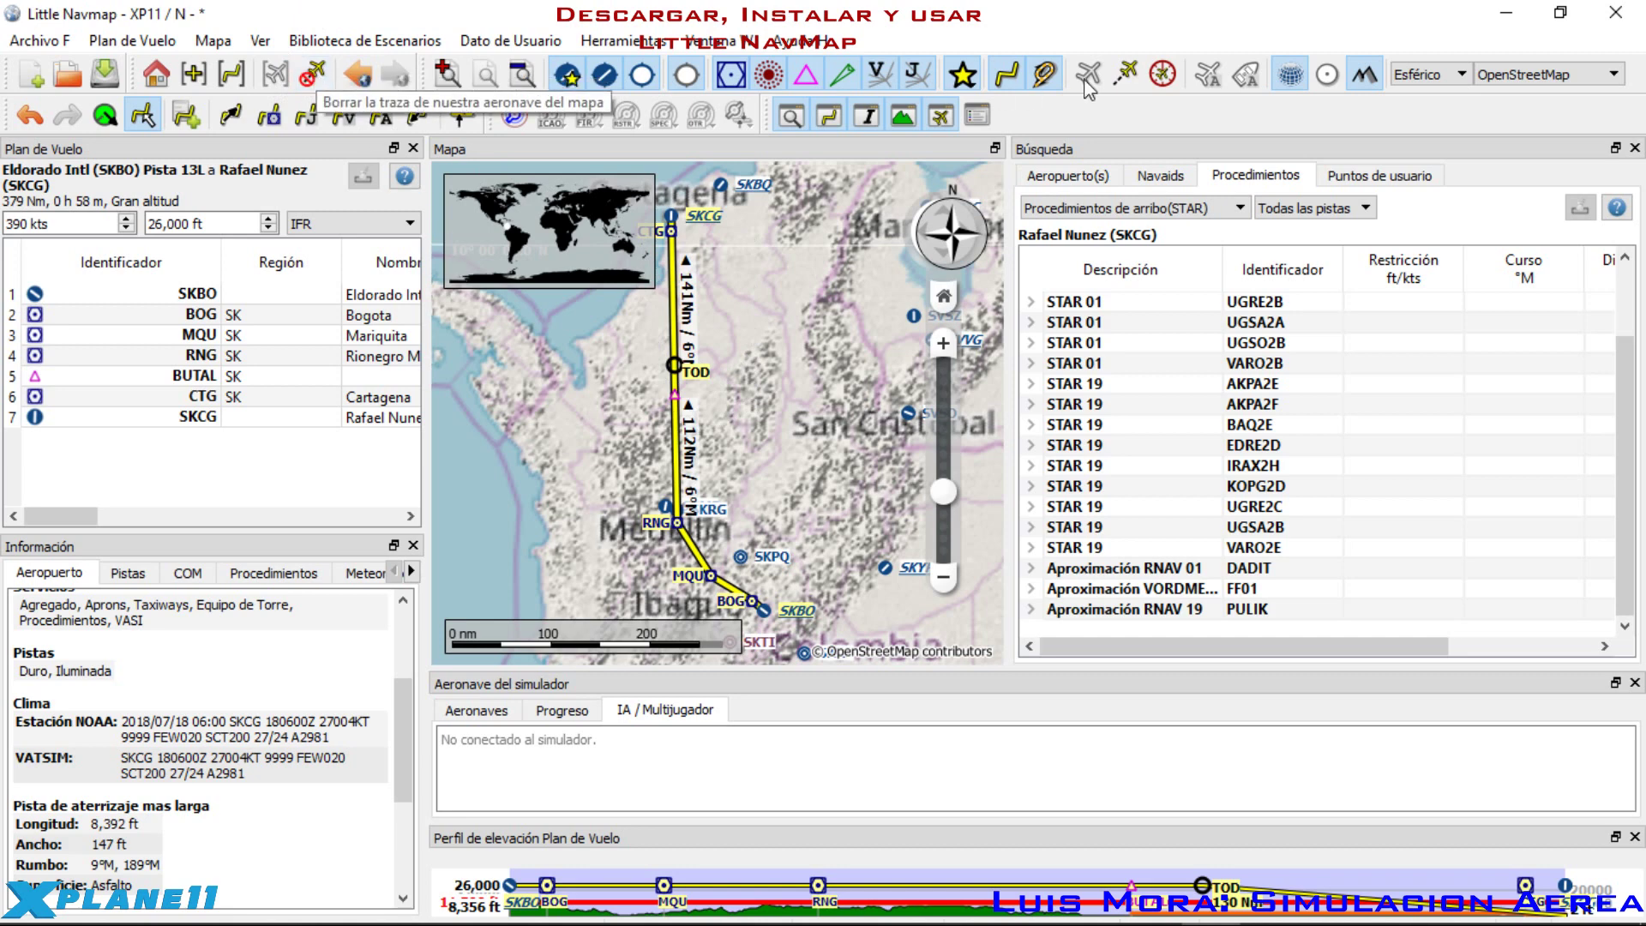
pyautogui.click(1128, 77)
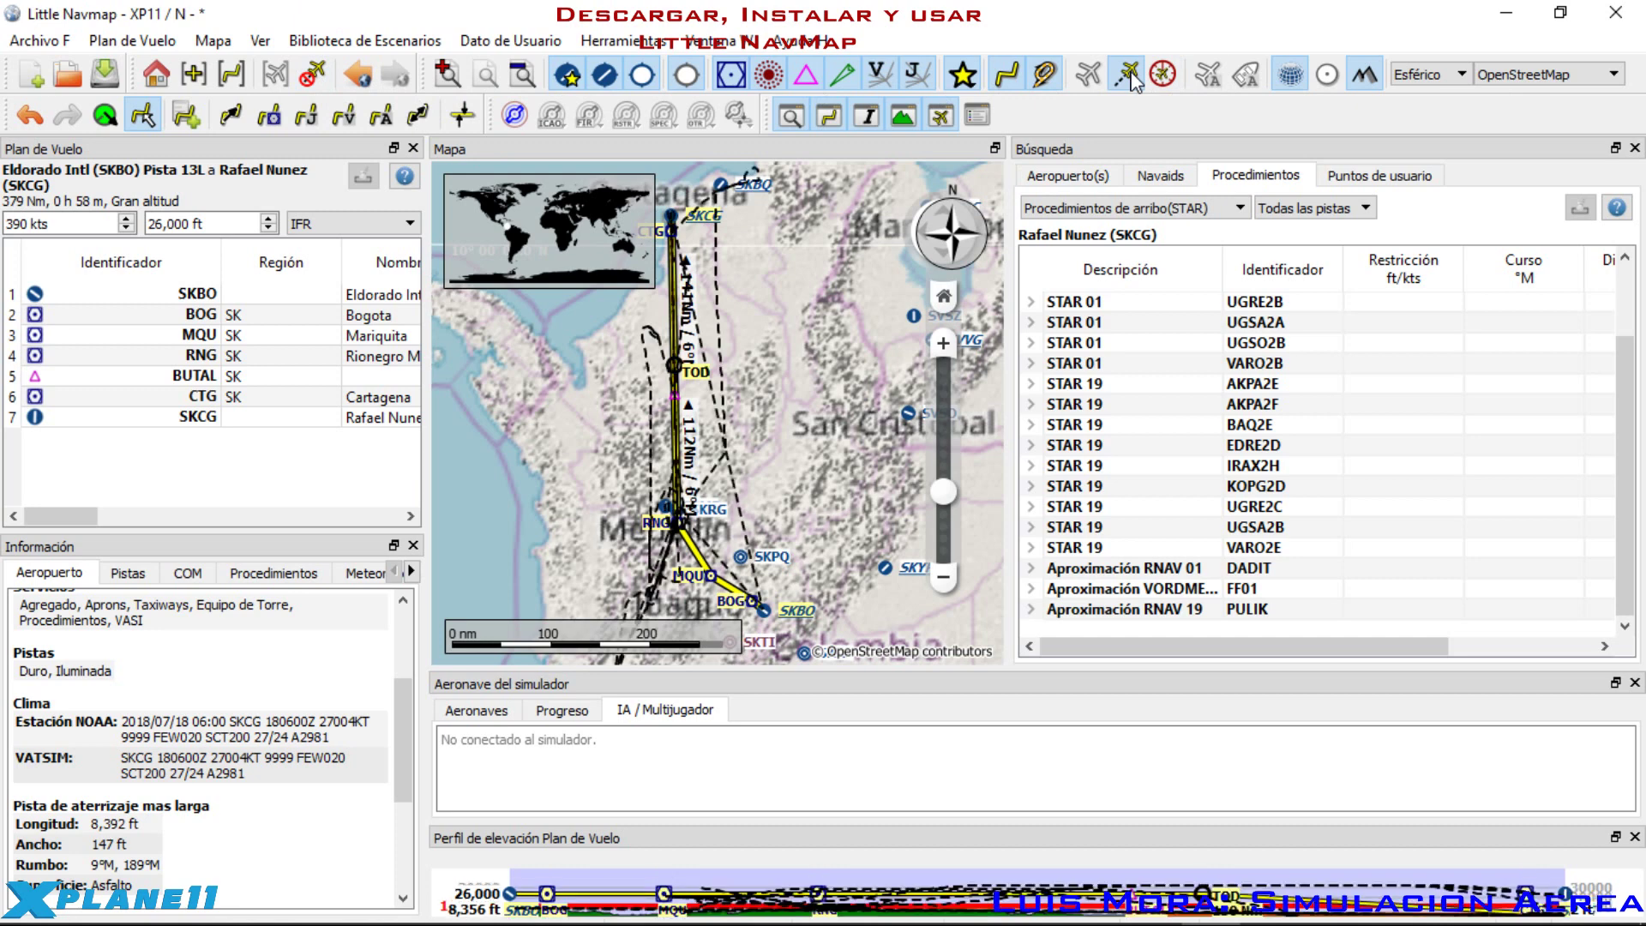
pyautogui.click(314, 75)
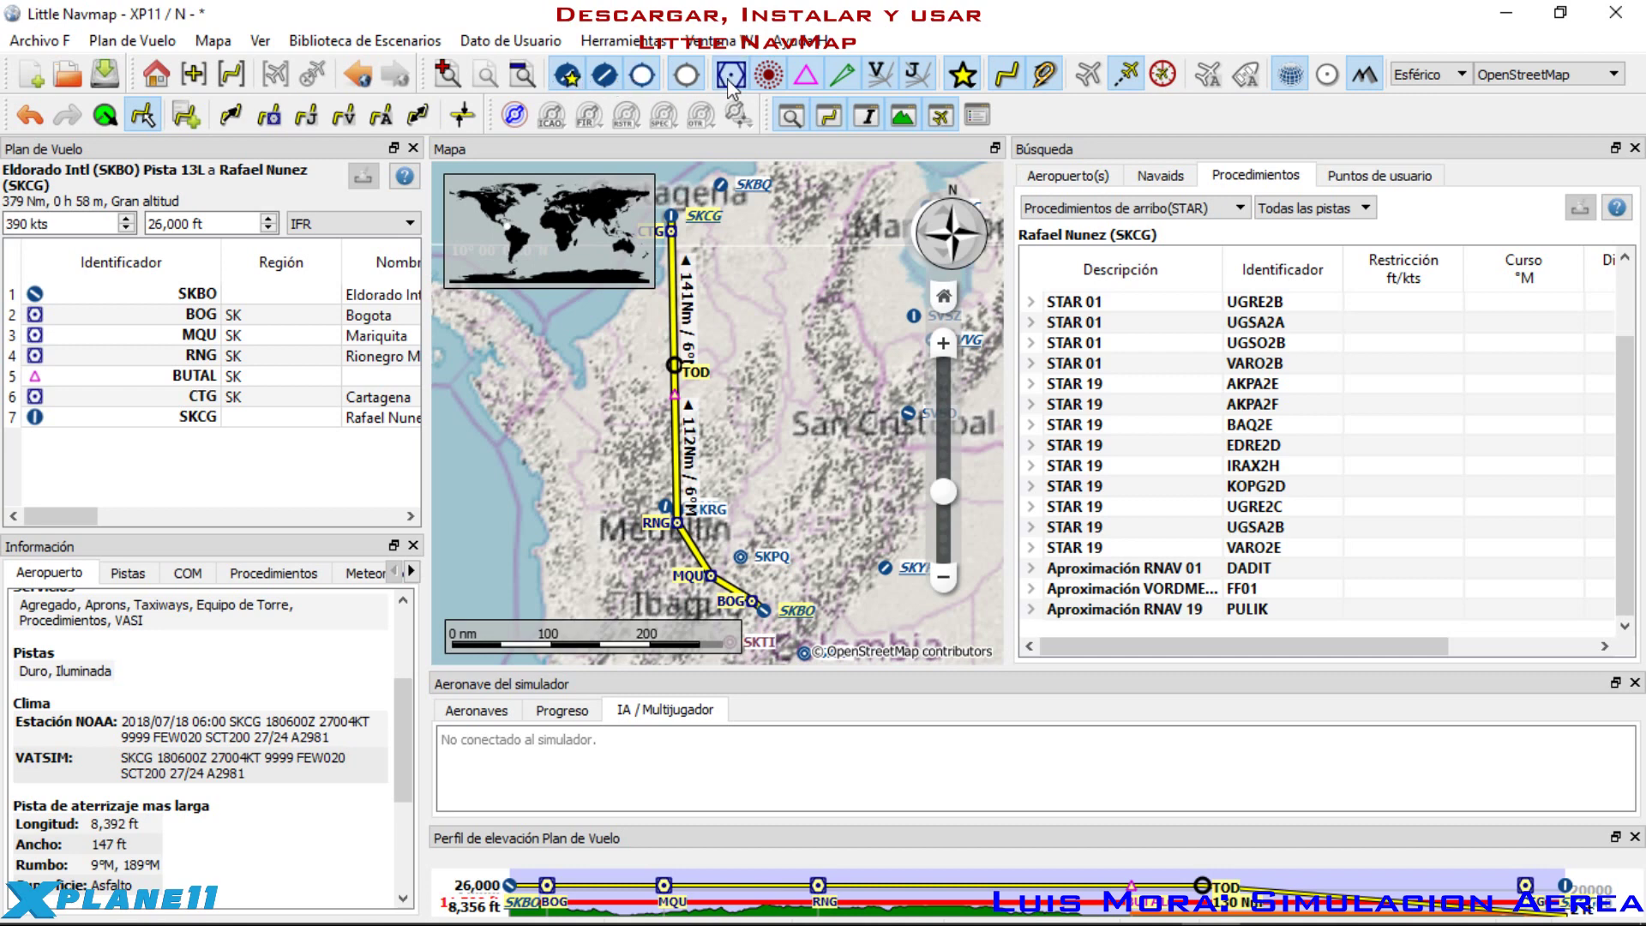
# Step: Examine the map around Eldorado Intl (SKBO), including the nearby Guaymaral airport and Helicentro heliport
pyautogui.scroll(5, 699, 556)
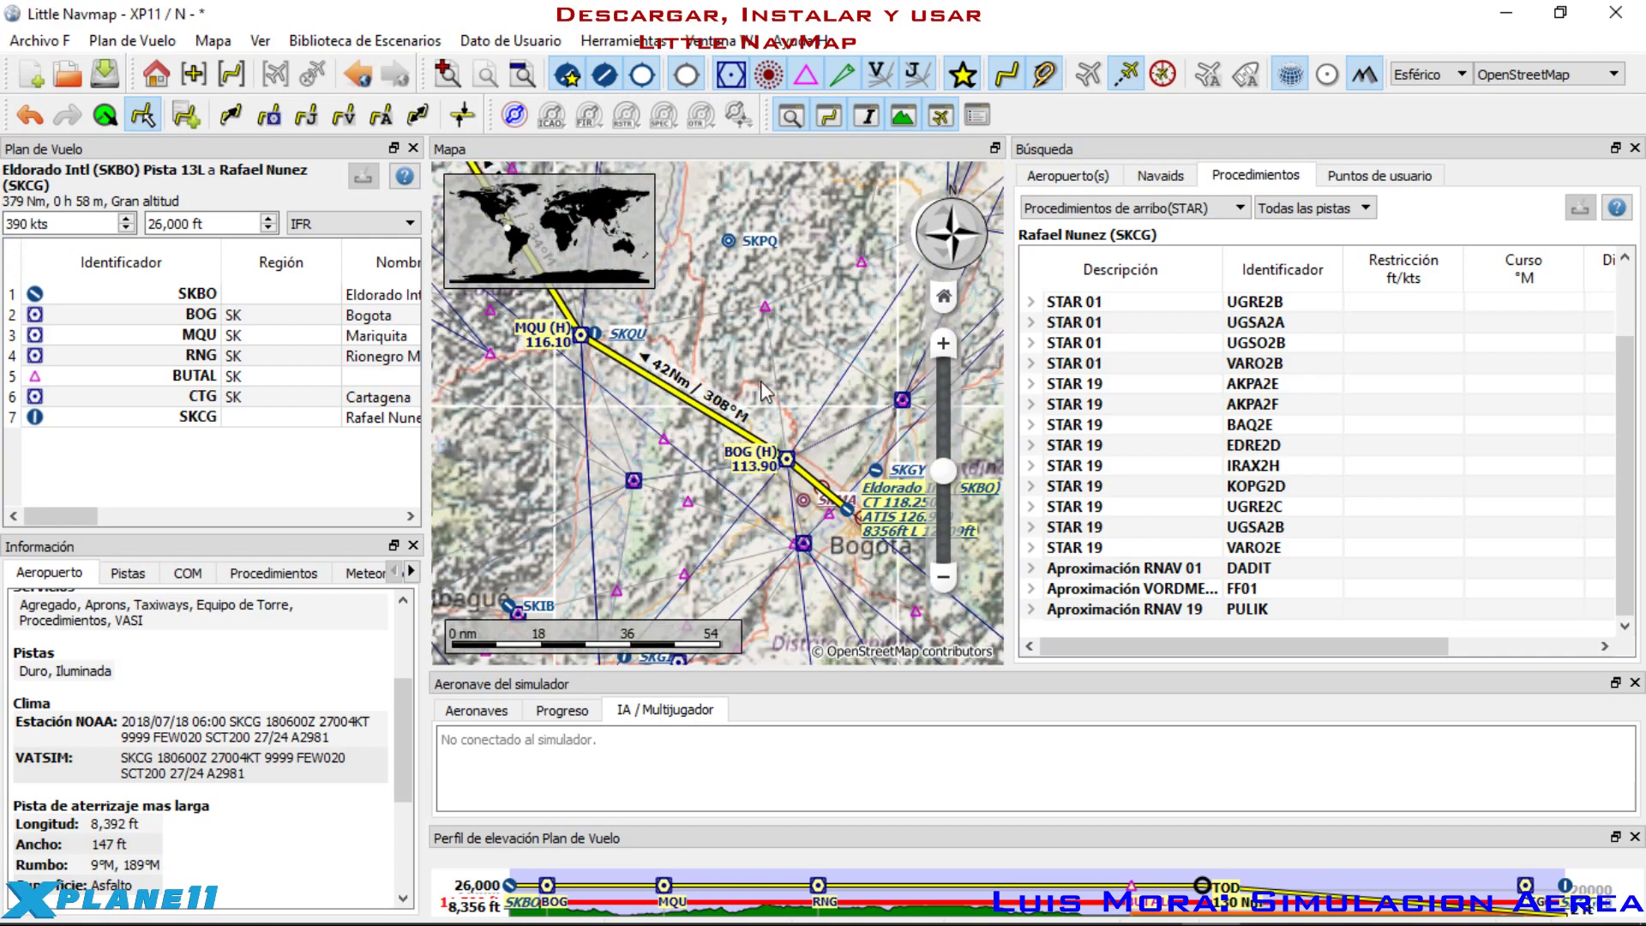
pyautogui.scroll(5, 766, 392)
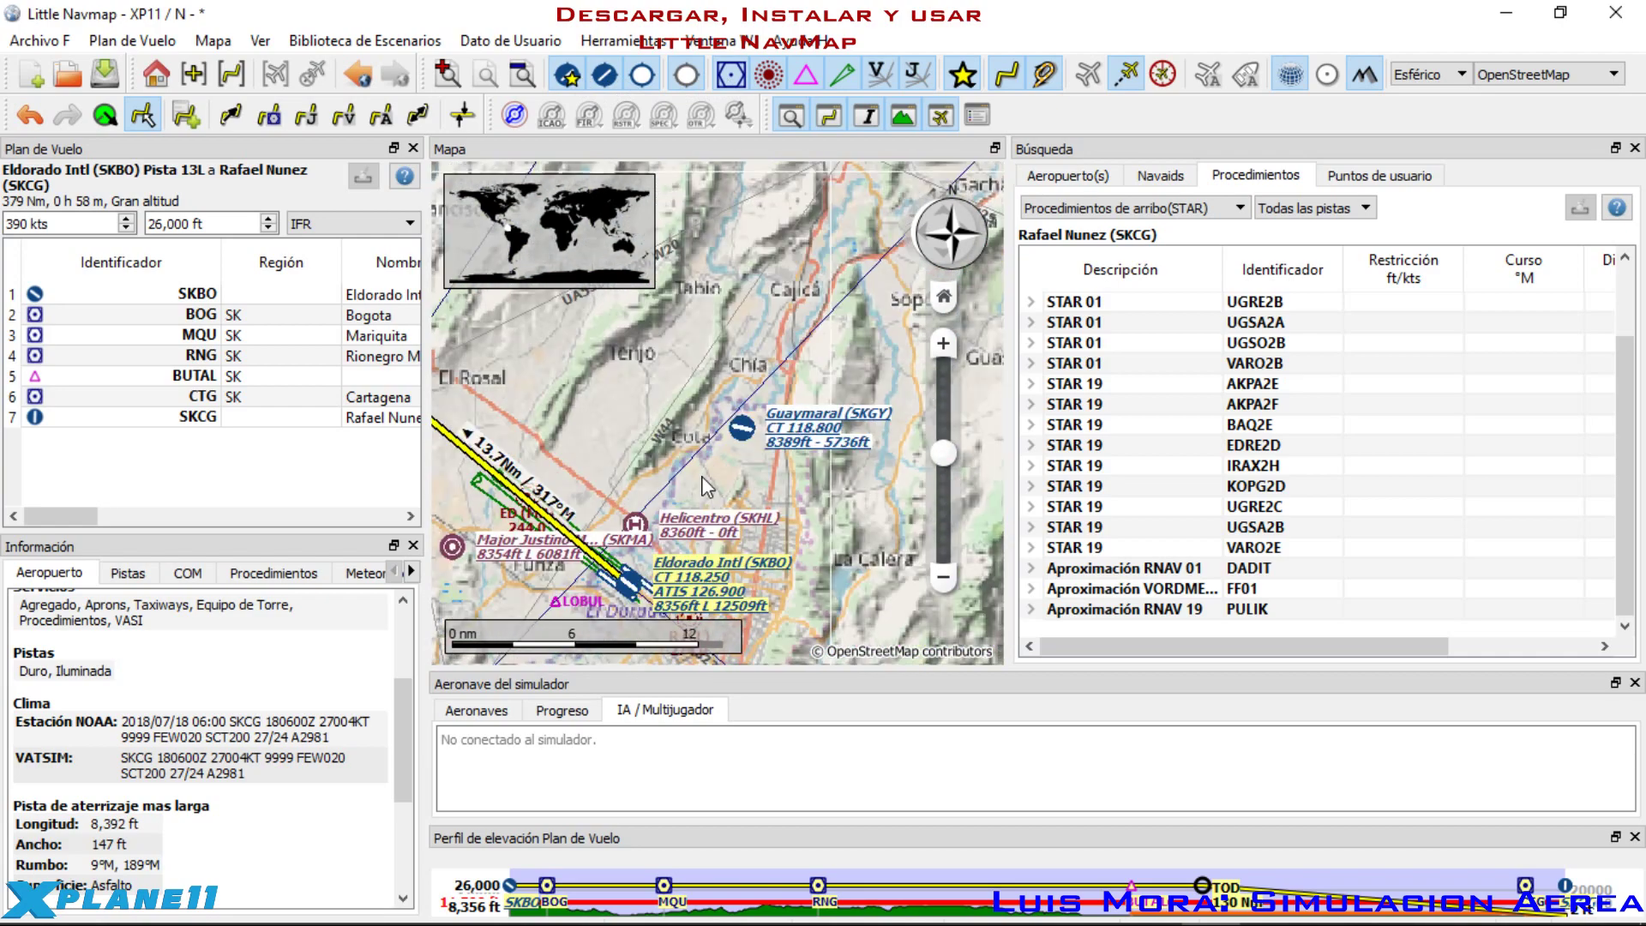
pyautogui.moveTo(703, 487); pyautogui.dragTo(727, 410)
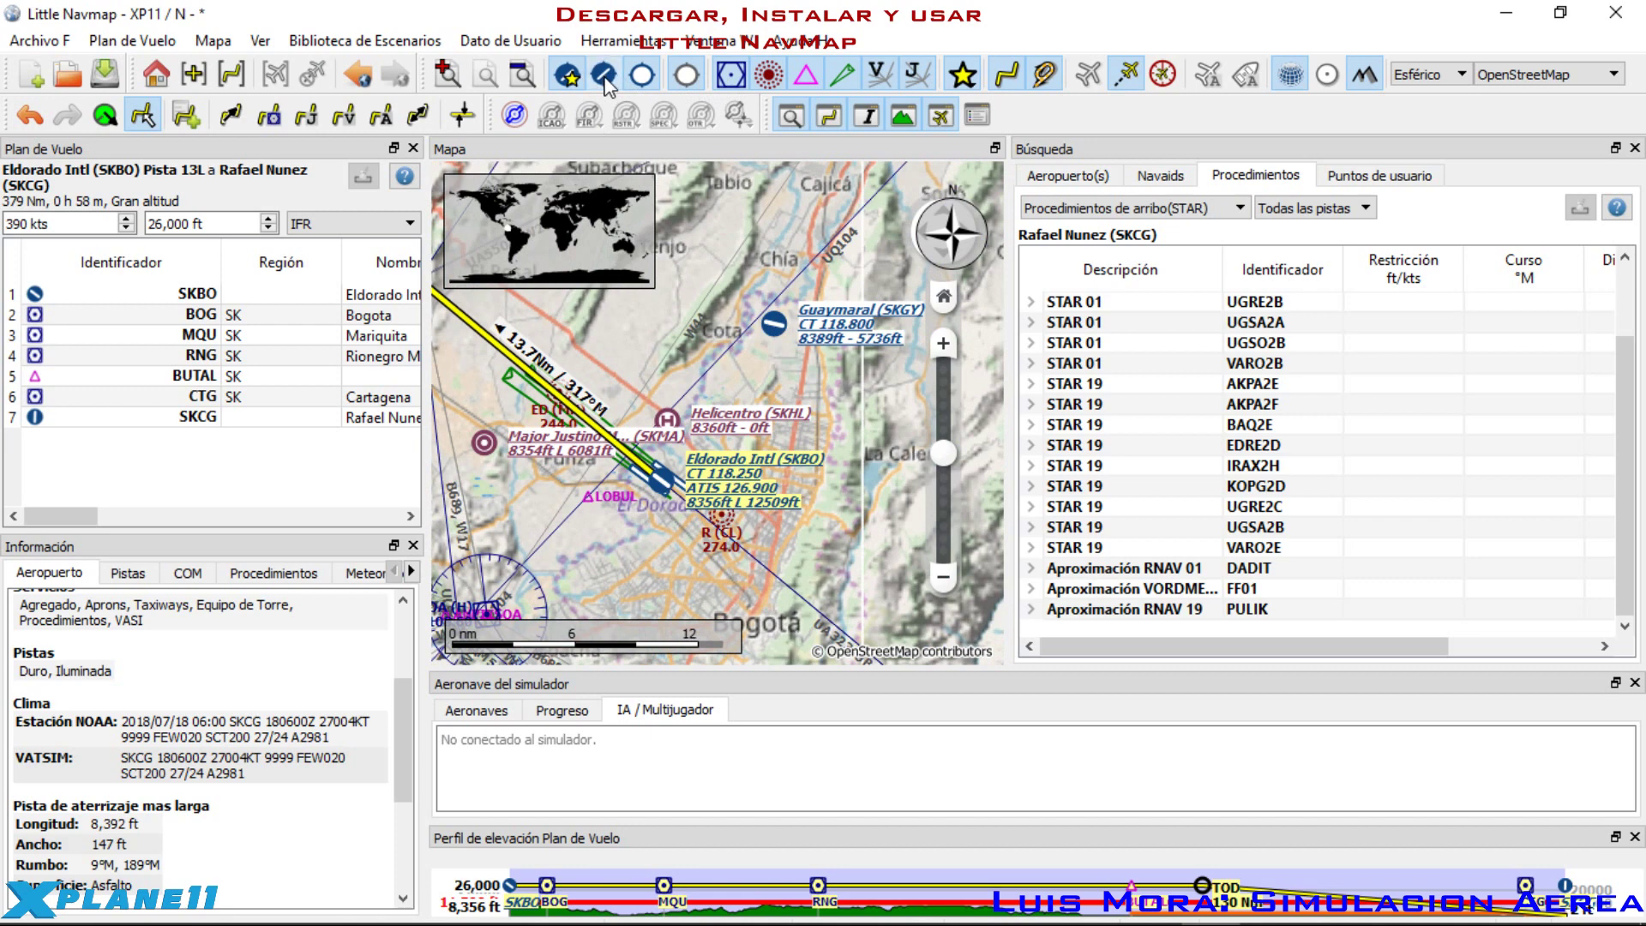
# Step: Hide the add-on airports on the map around Eldorado and show them again
pyautogui.click(566, 76)
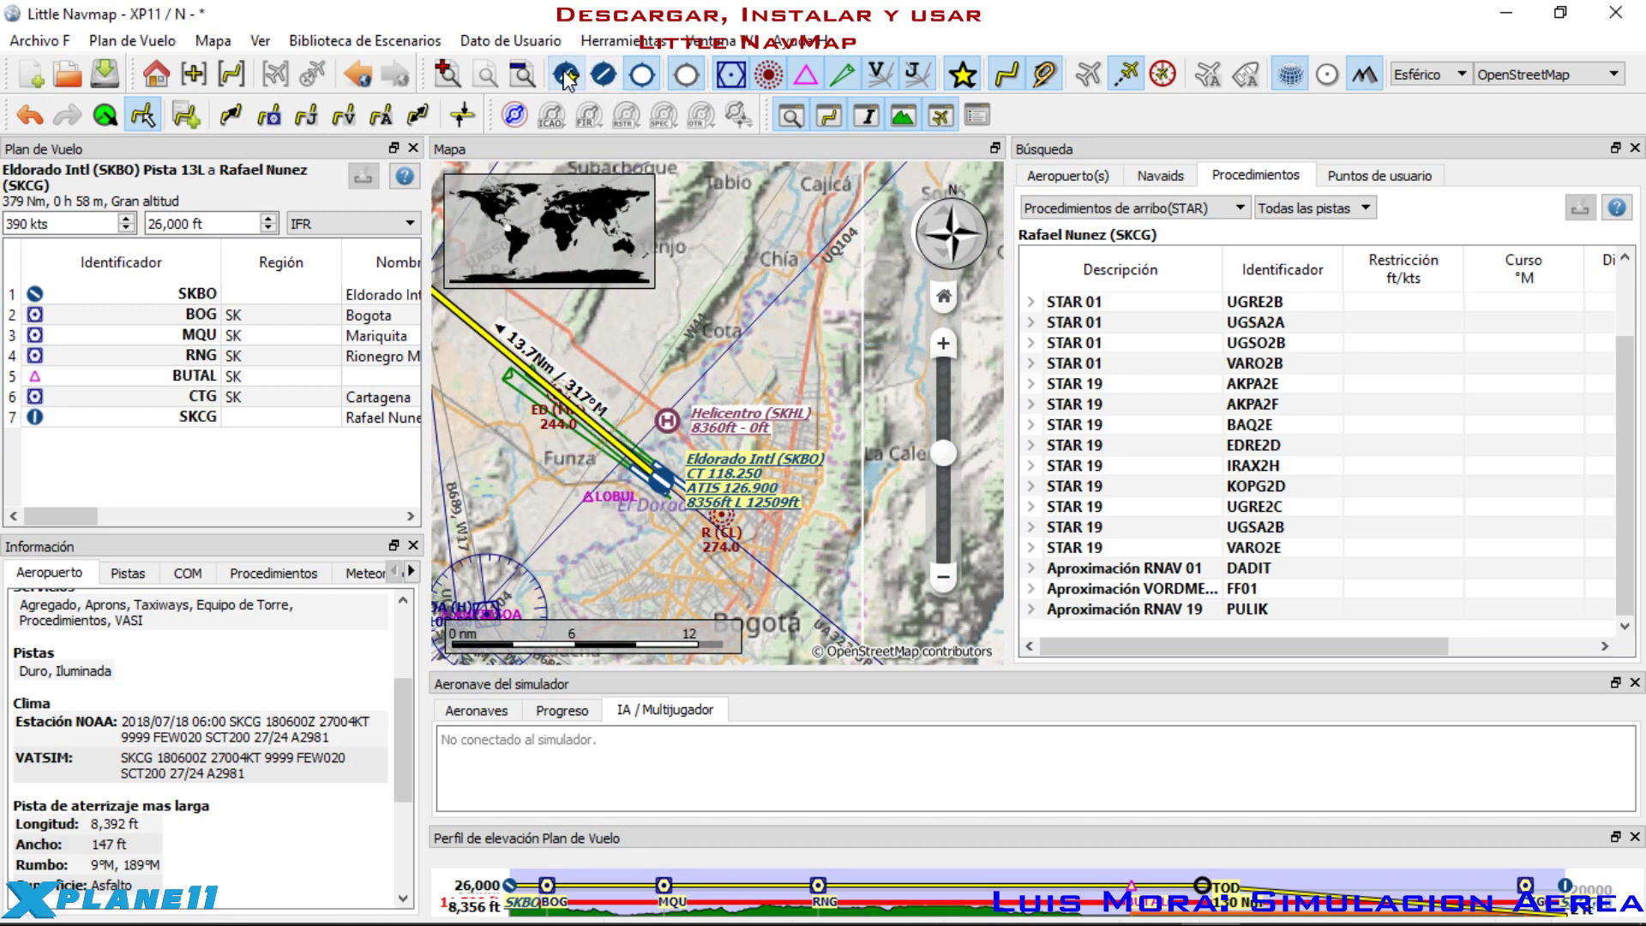
pyautogui.click(566, 75)
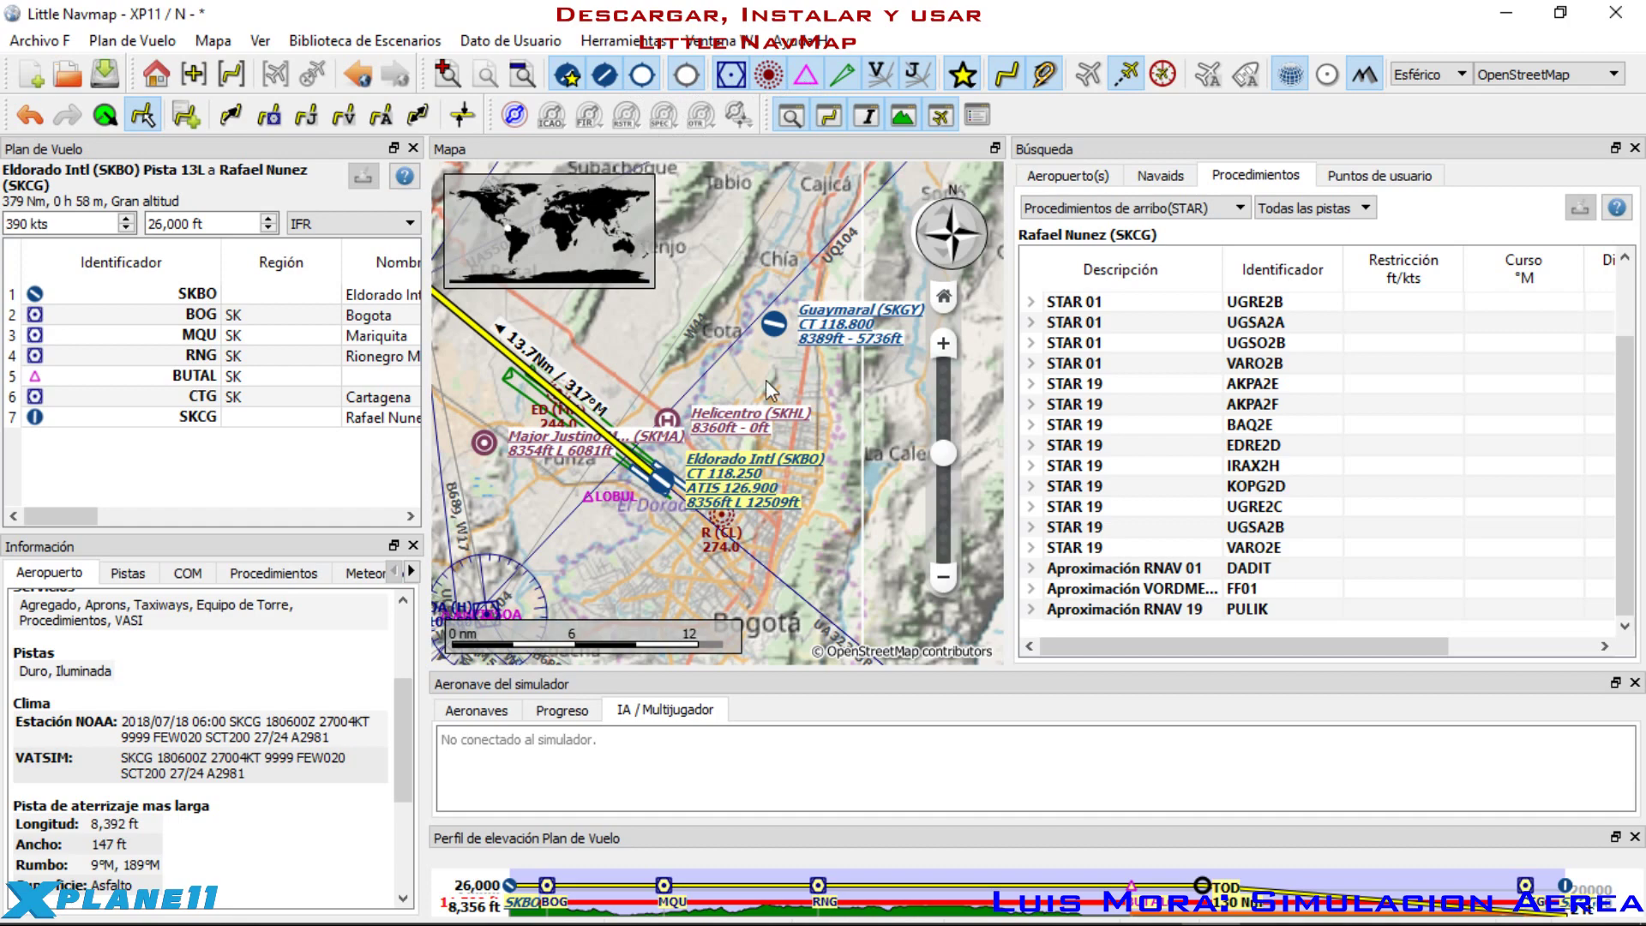
# Step: Hide the ILS feathers along the final approach to Eldorado near Funza and show them again
pyautogui.scroll(-3, 765, 379)
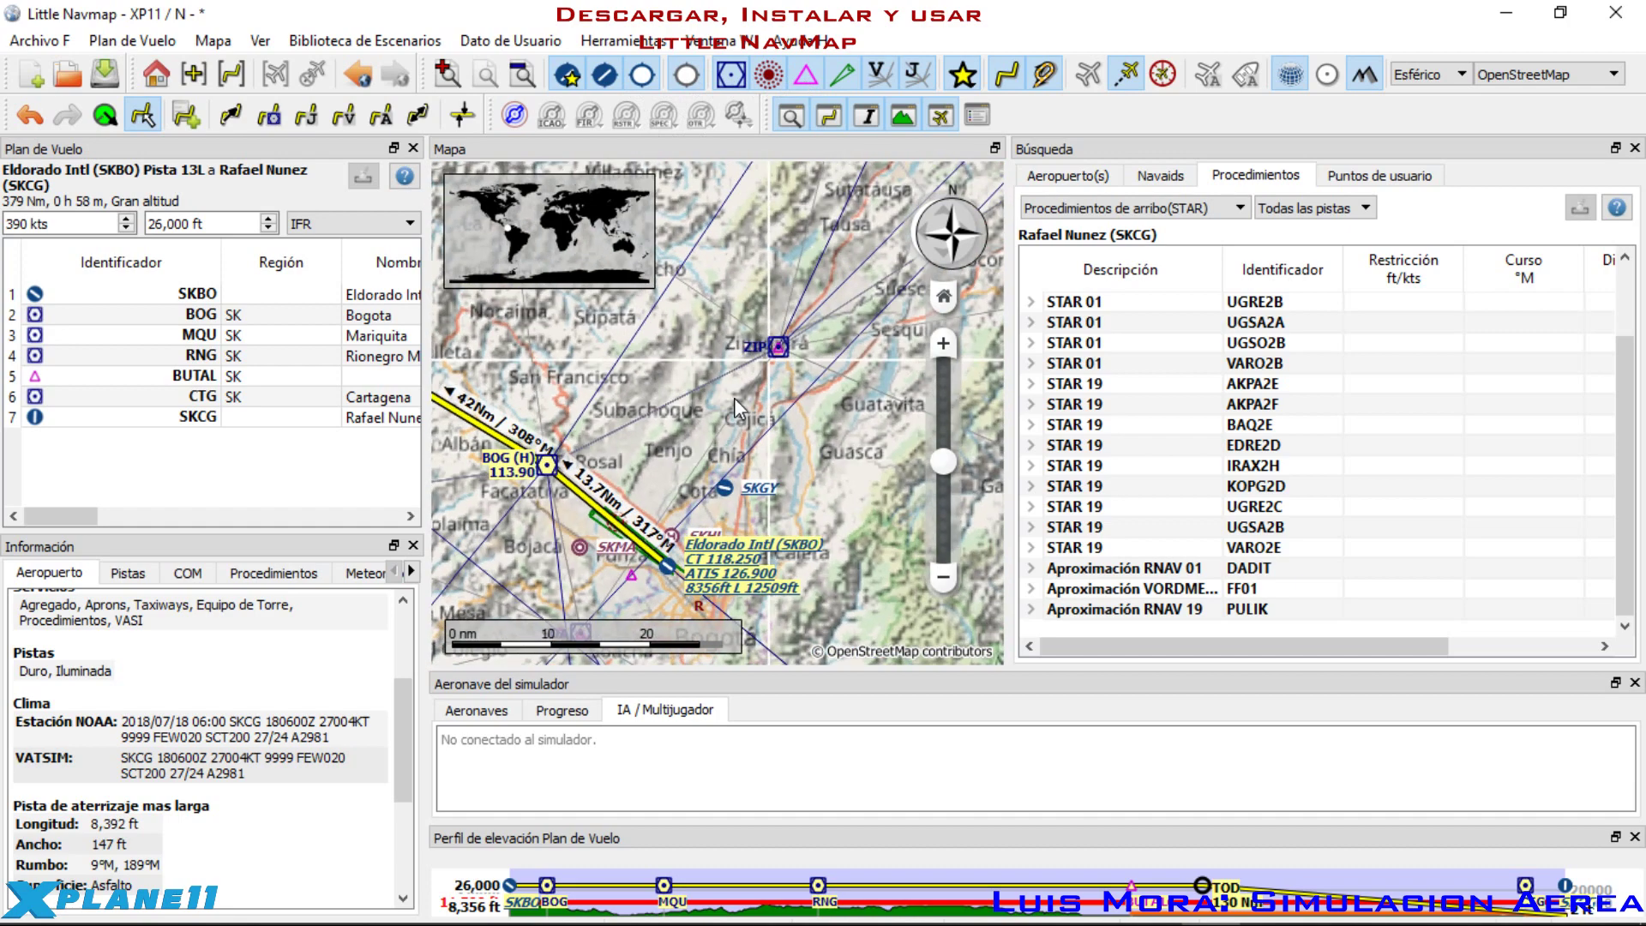
pyautogui.scroll(3, 734, 397)
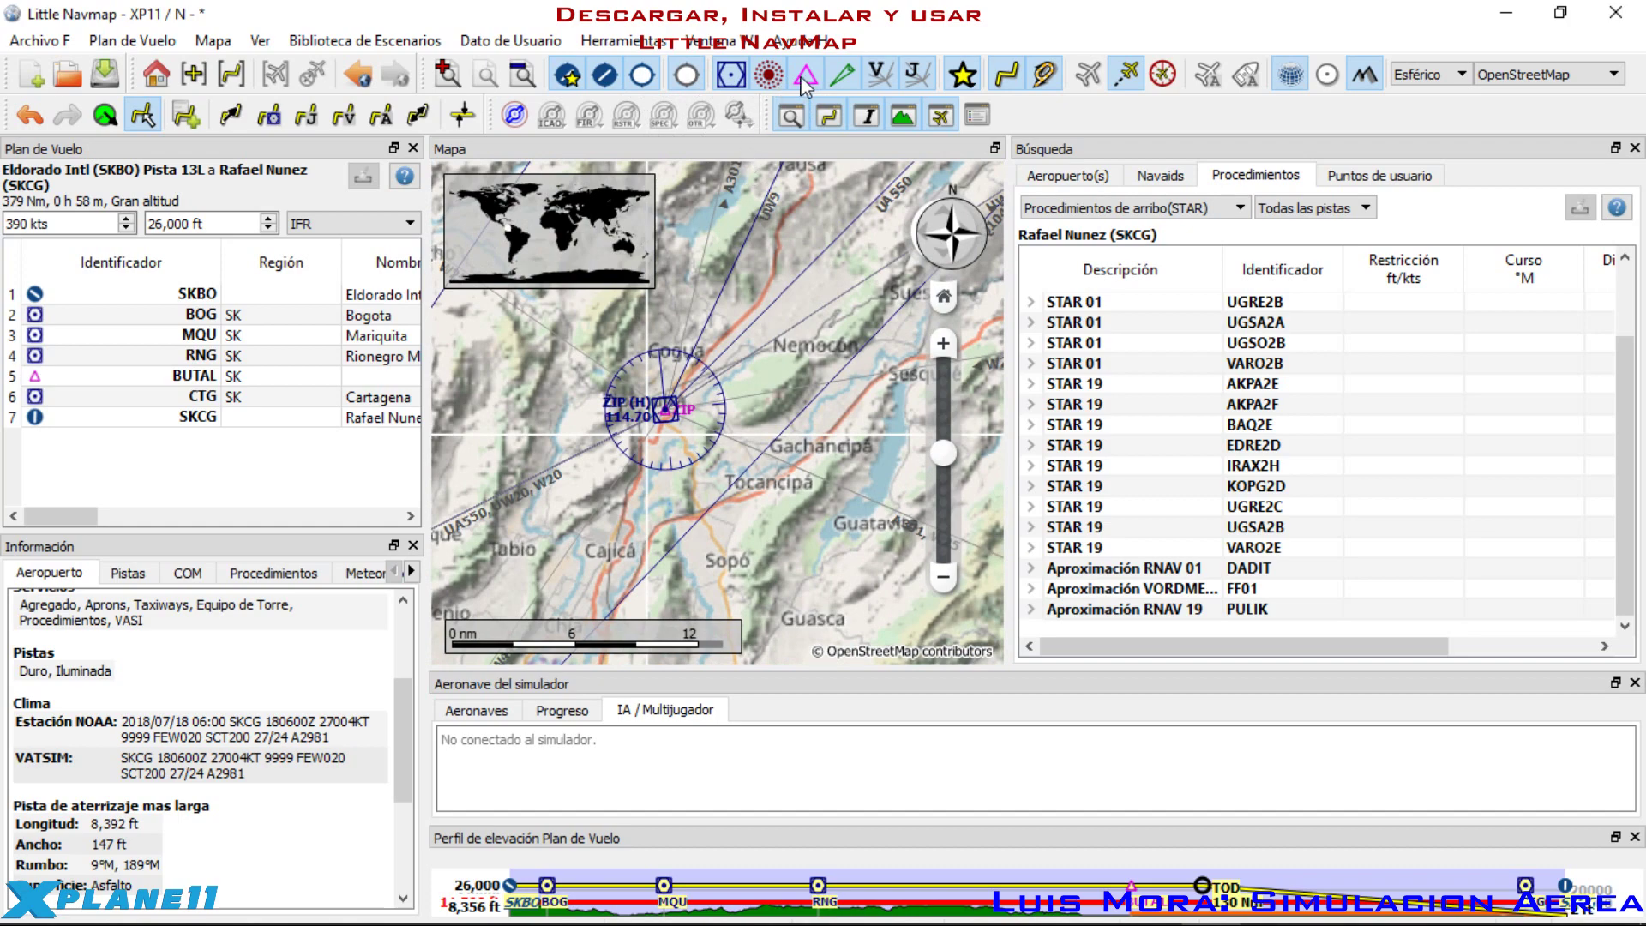
pyautogui.scroll(-2, 727, 573)
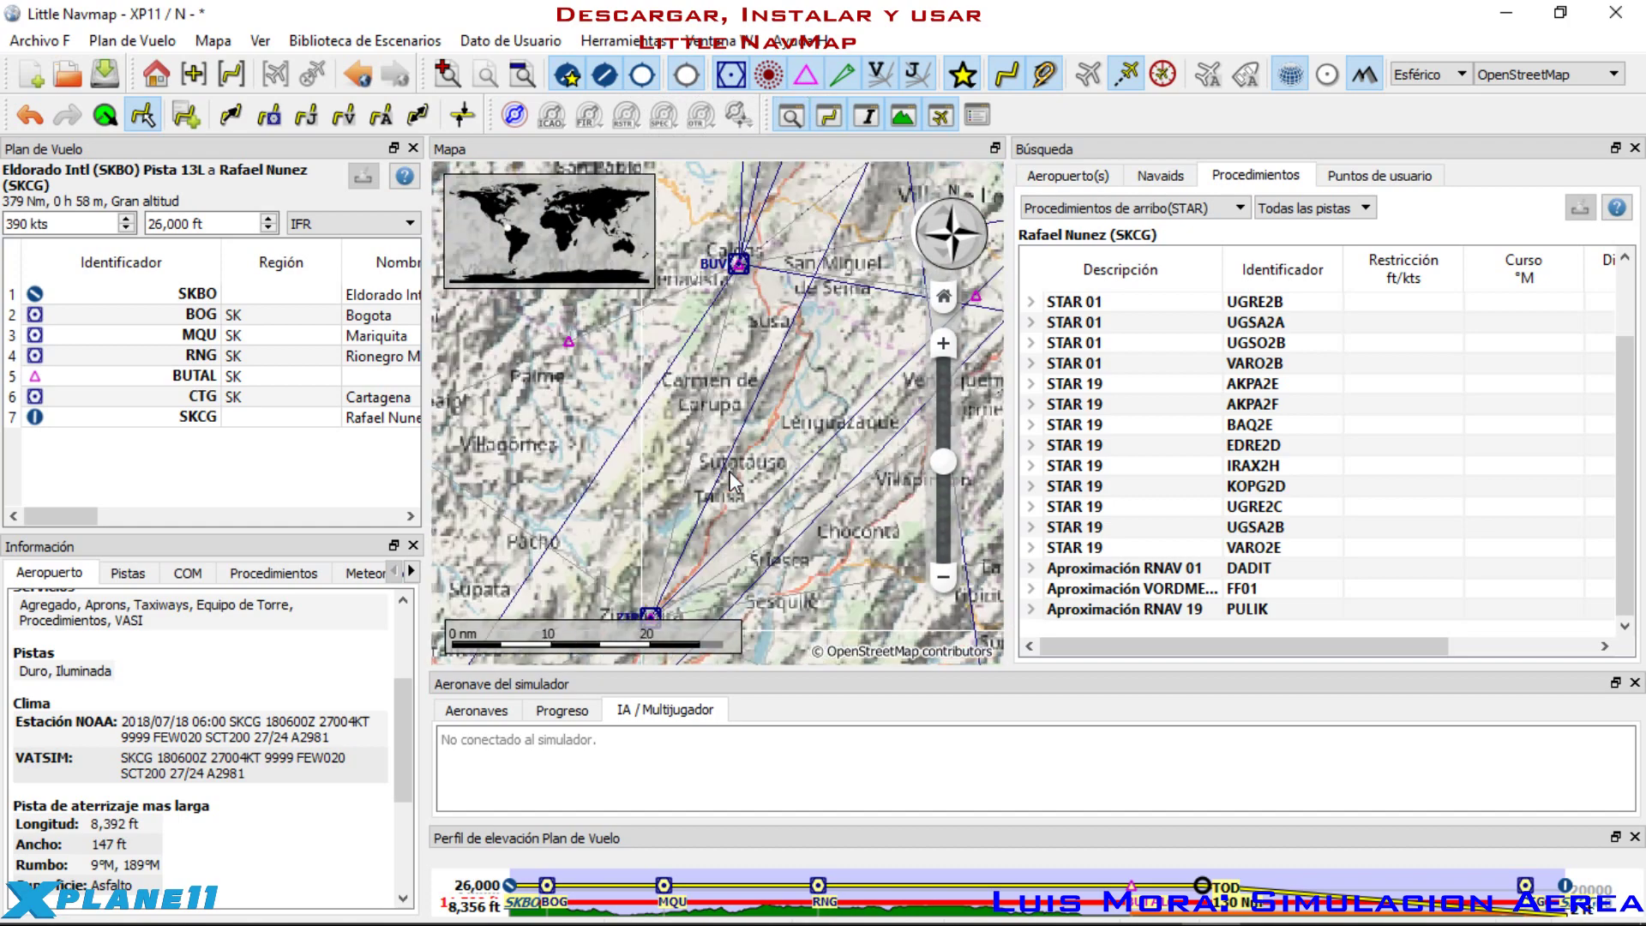
pyautogui.moveTo(748, 393); pyautogui.dragTo(566, 489)
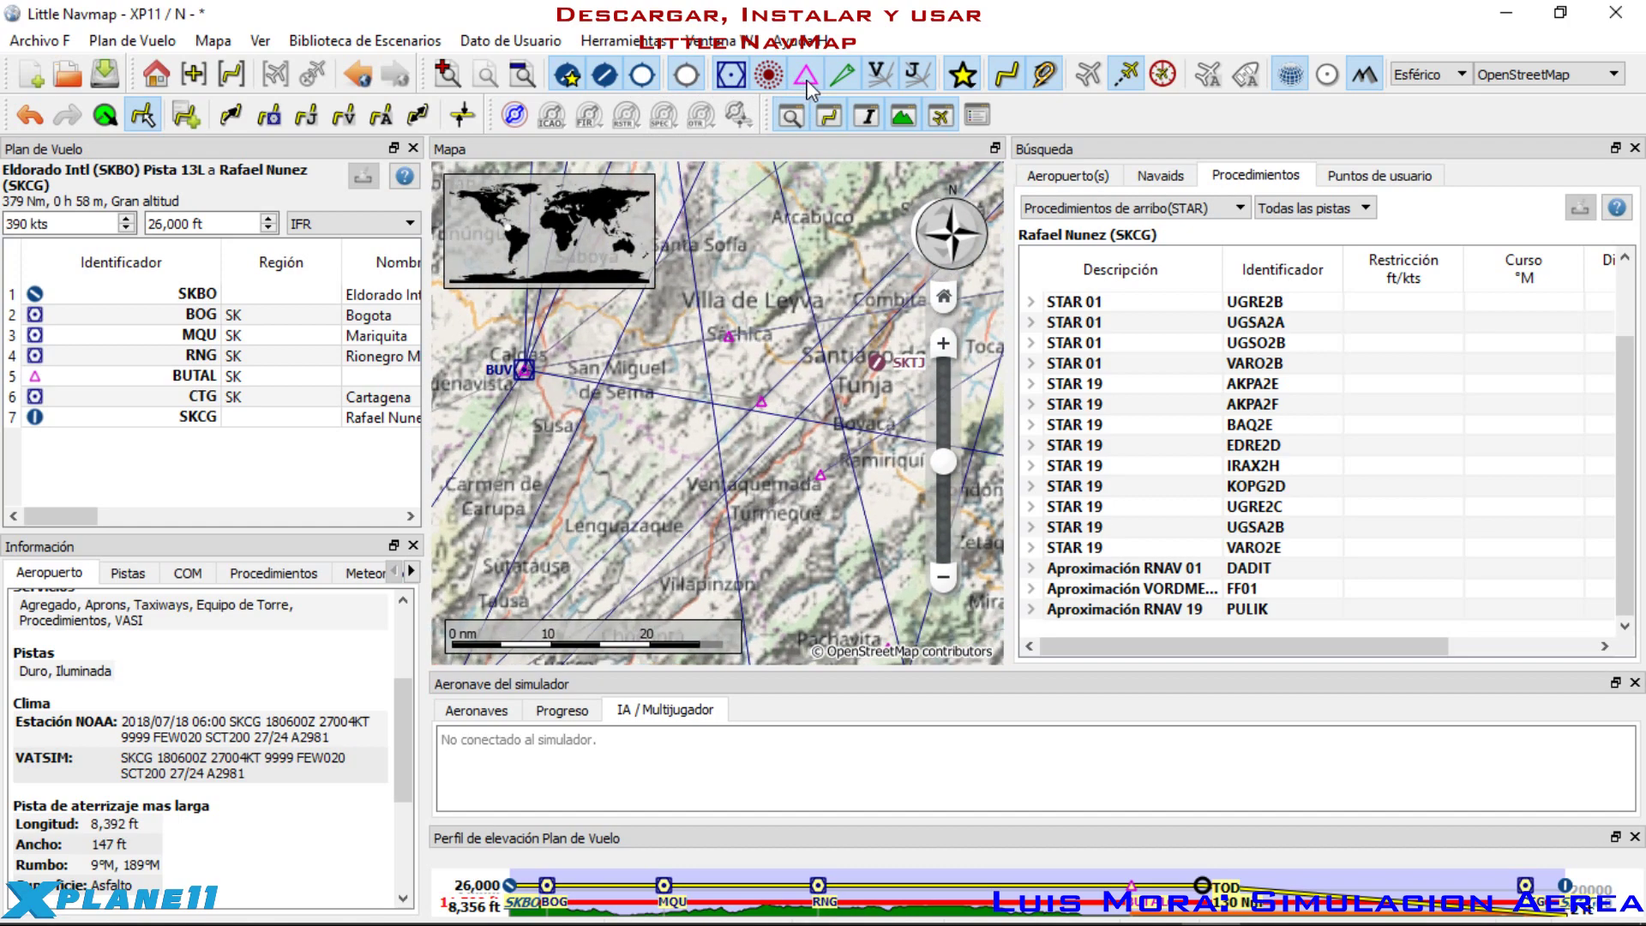
pyautogui.scroll(2, 824, 347)
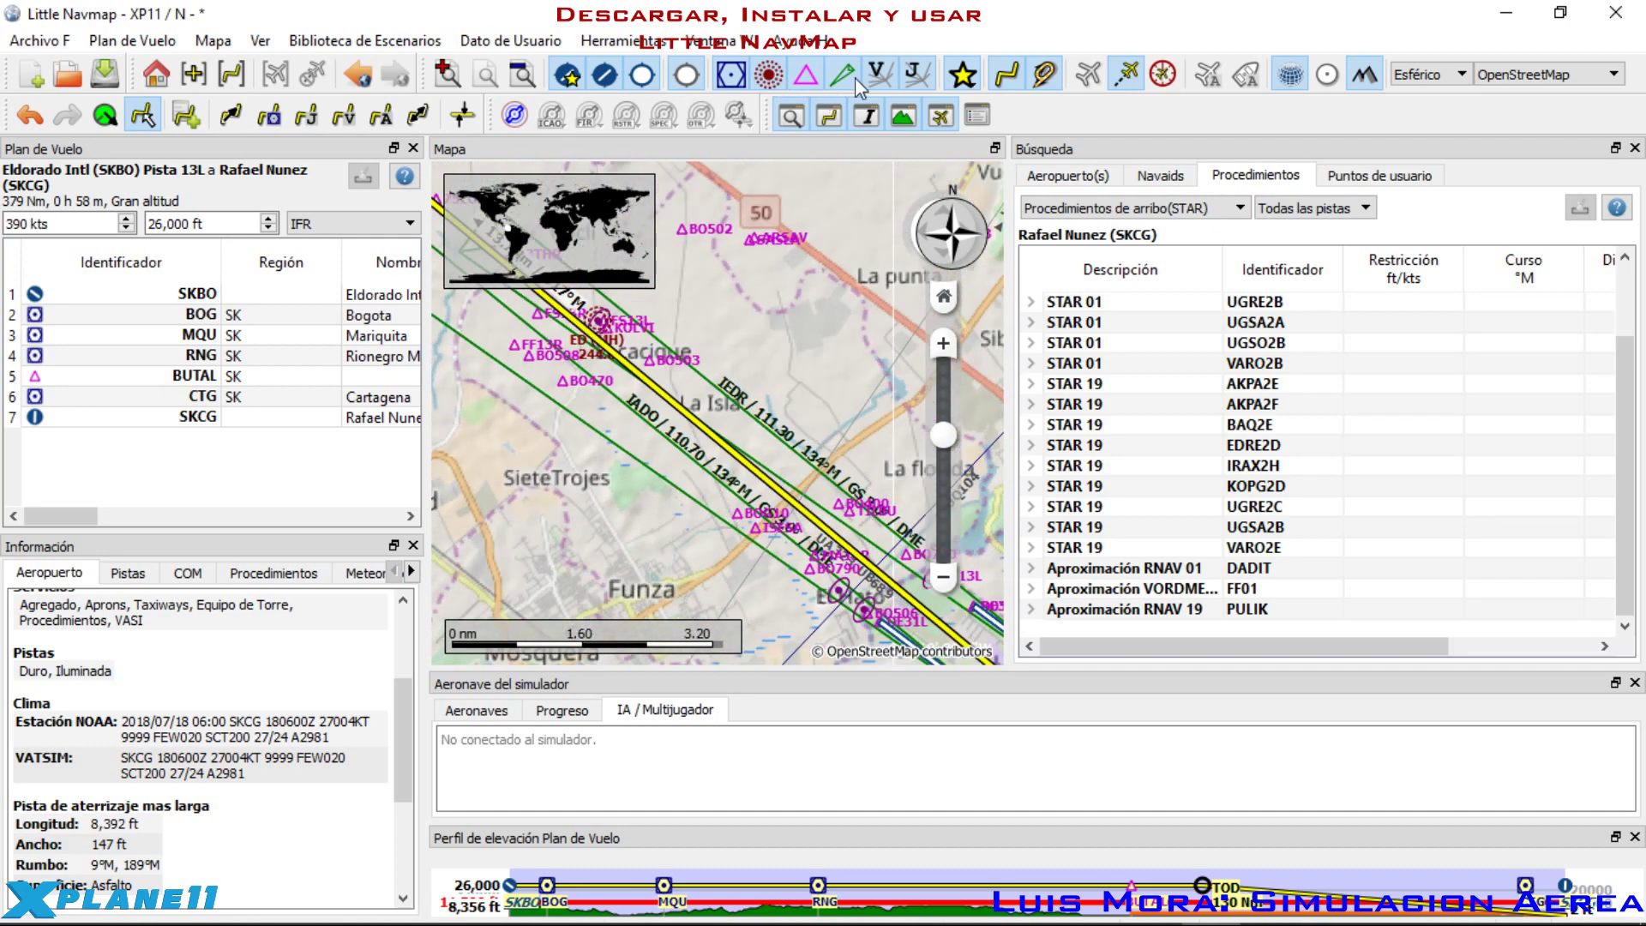
pyautogui.click(851, 77)
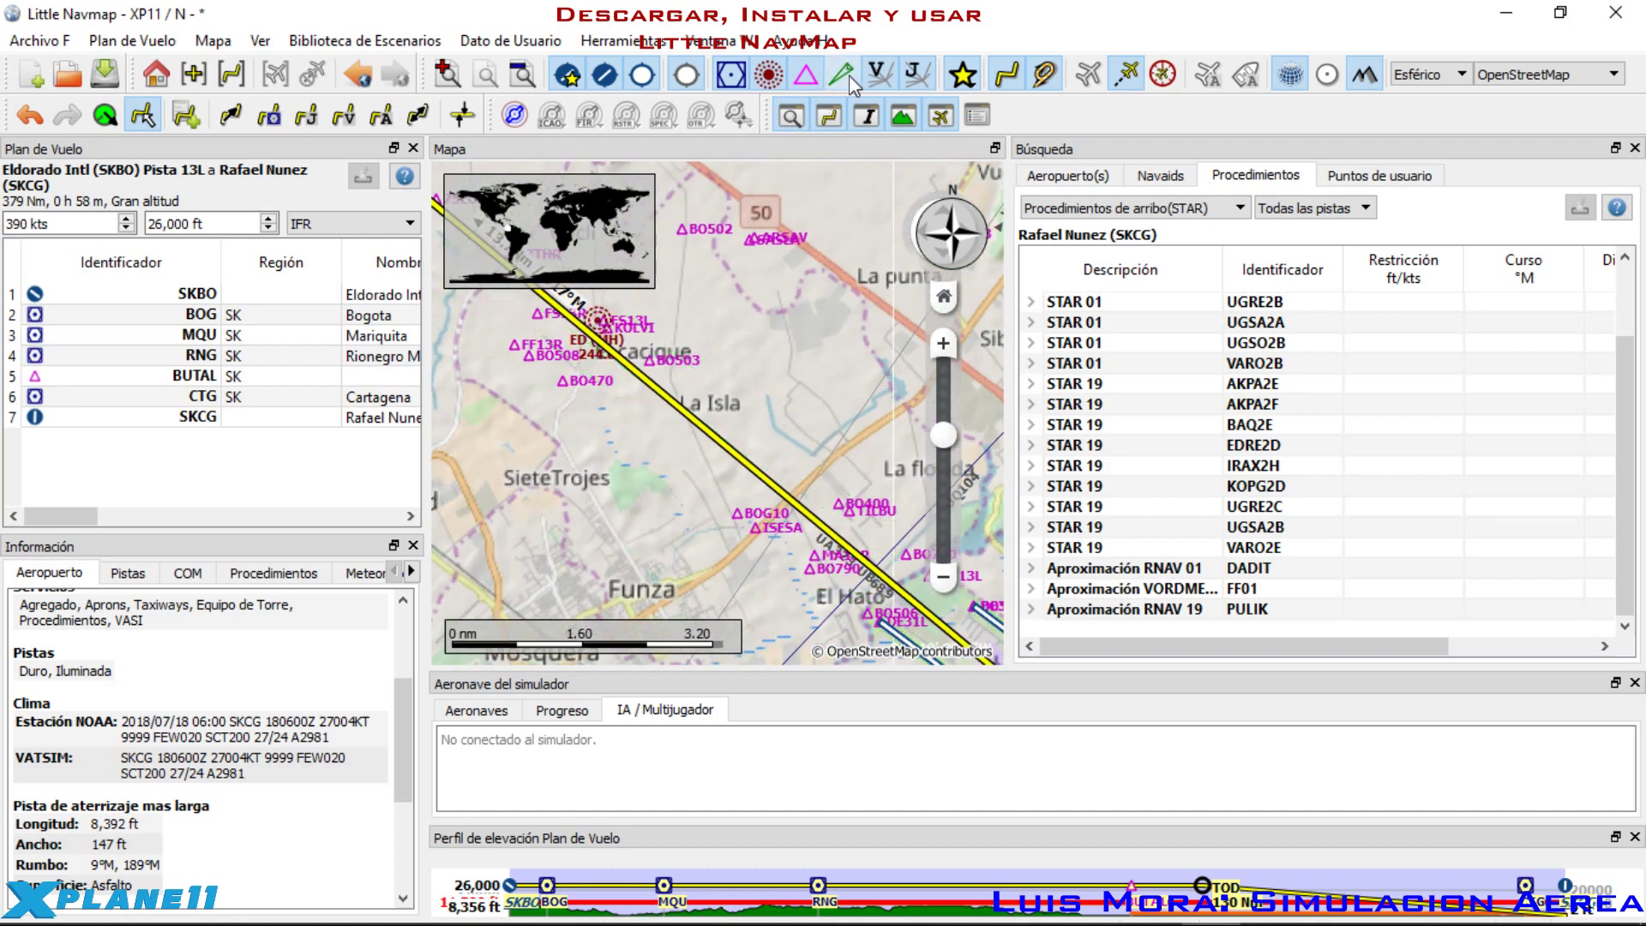
pyautogui.click(849, 75)
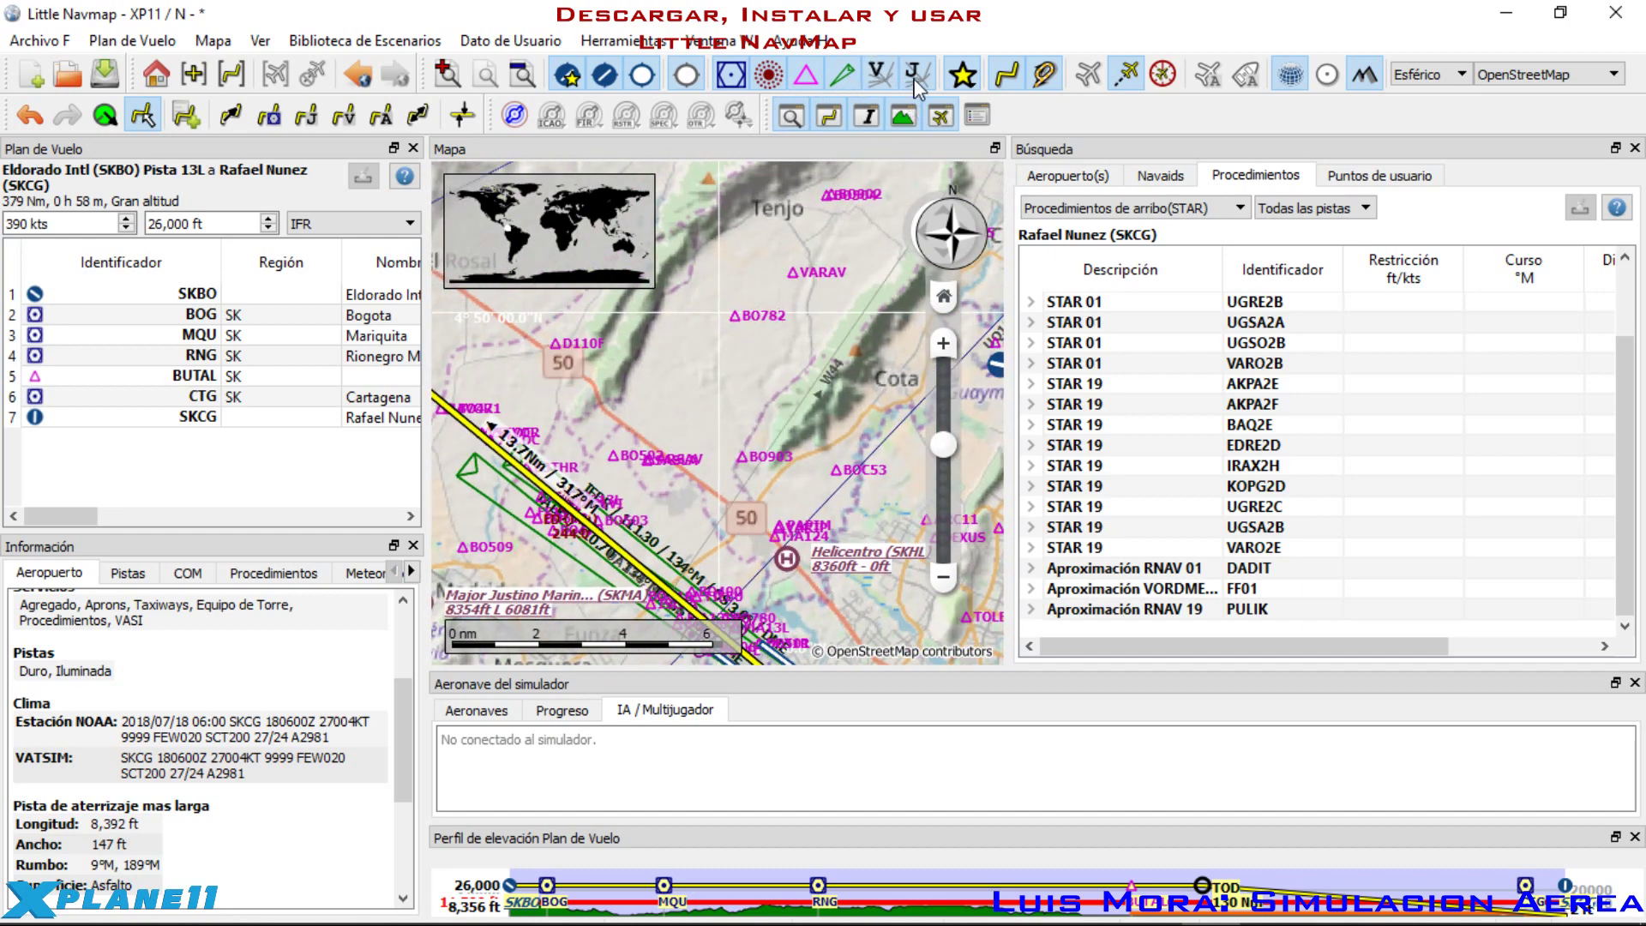
# Step: Review the list of user point types that can be shown on the map, leaving the selection as it is
pyautogui.moveTo(883, 203); pyautogui.dragTo(782, 286)
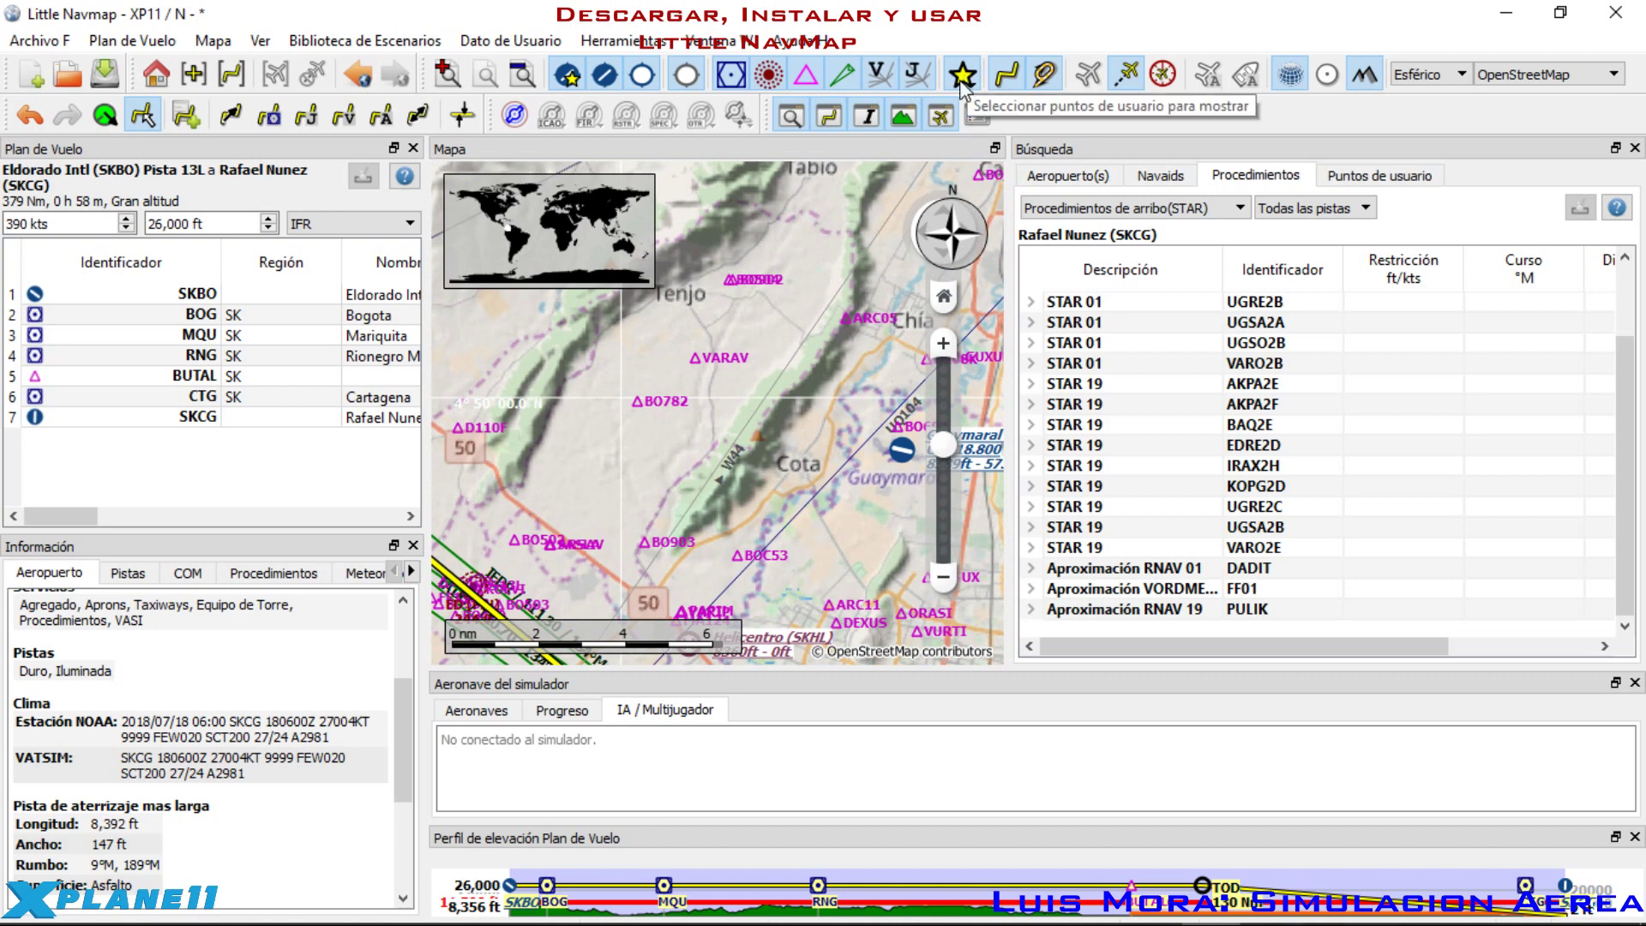
pyautogui.click(963, 76)
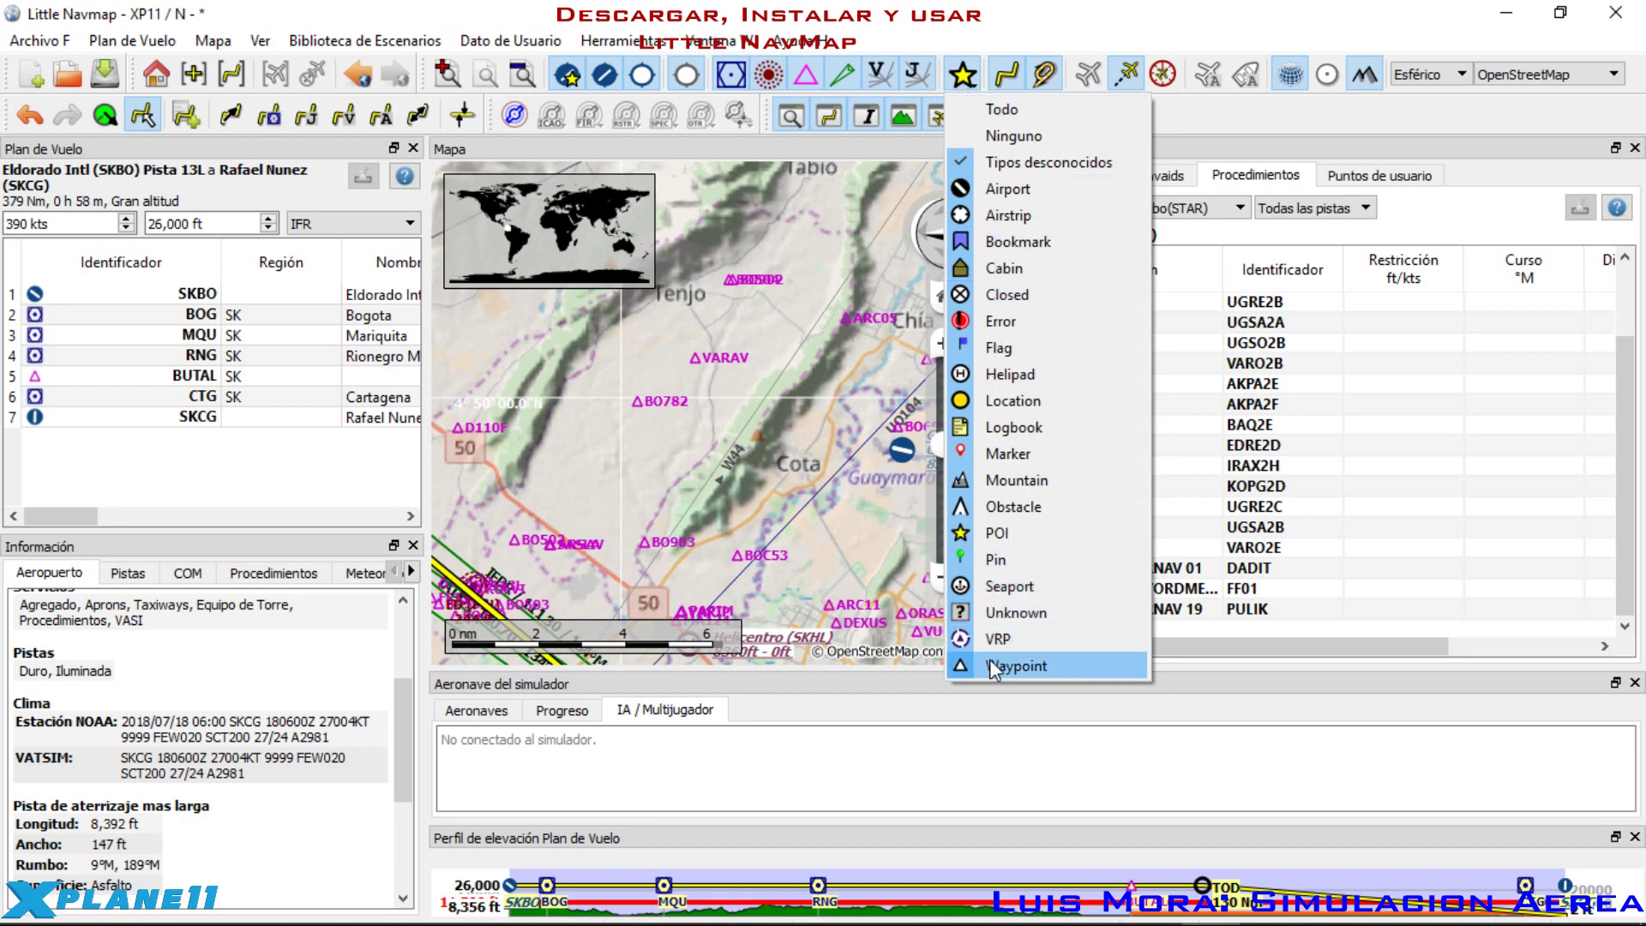
pyautogui.click(1004, 31)
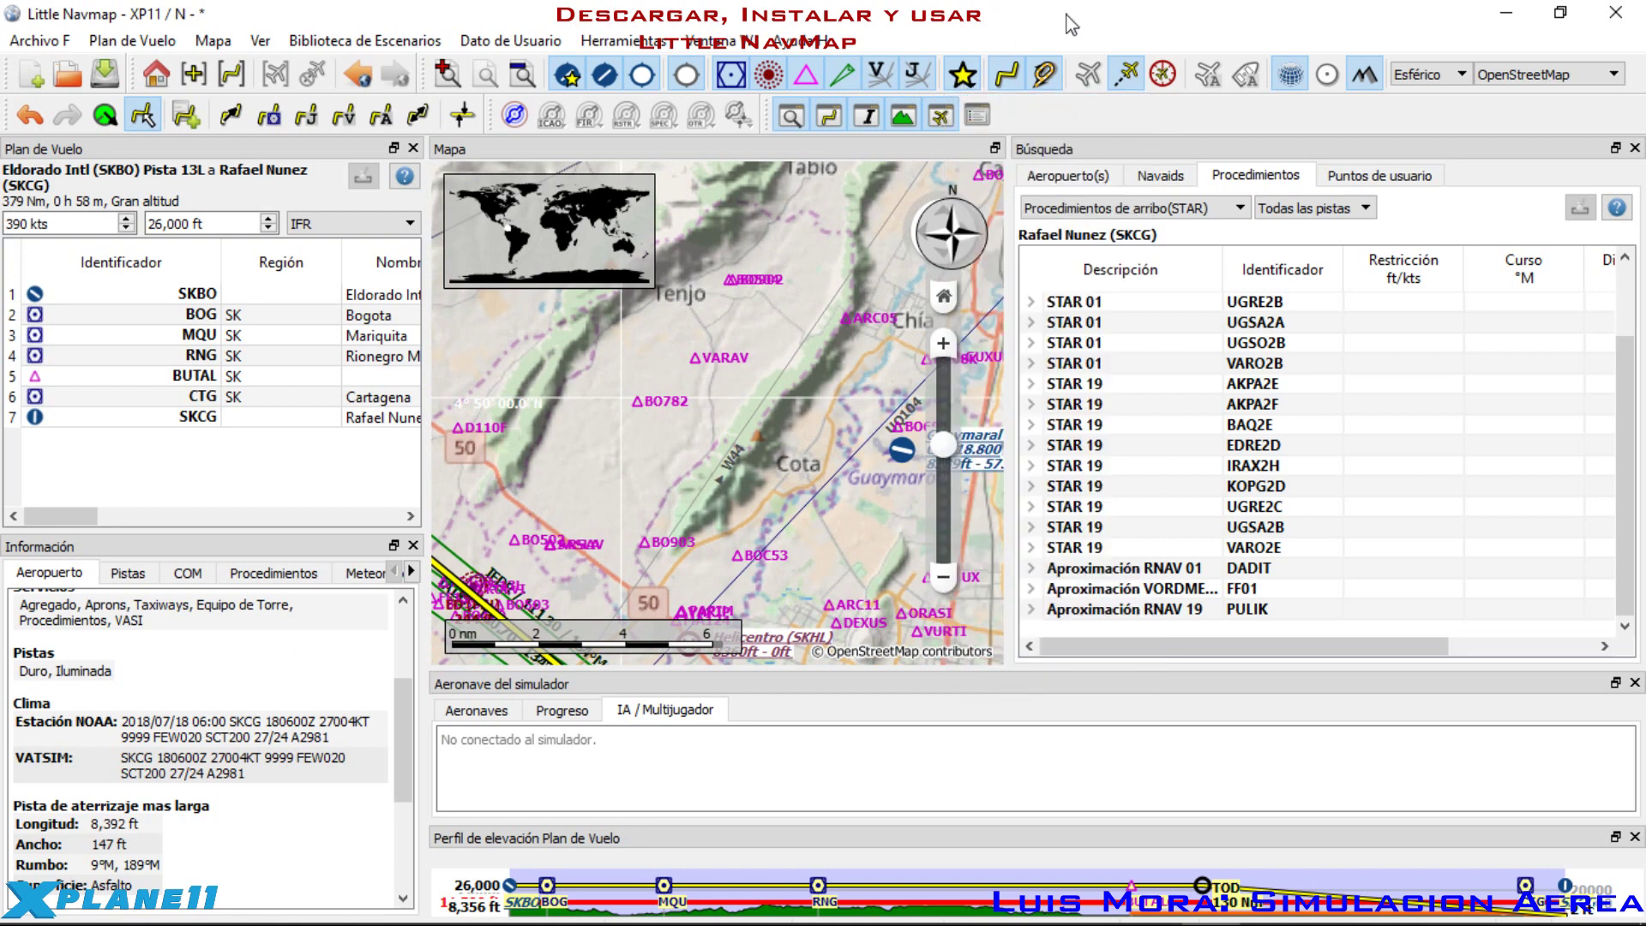
# Step: With the whole globe in view, hide the latitude and longitude grid on the map and show it again
pyautogui.click(1007, 82)
pyautogui.scroll(-5, 718, 446)
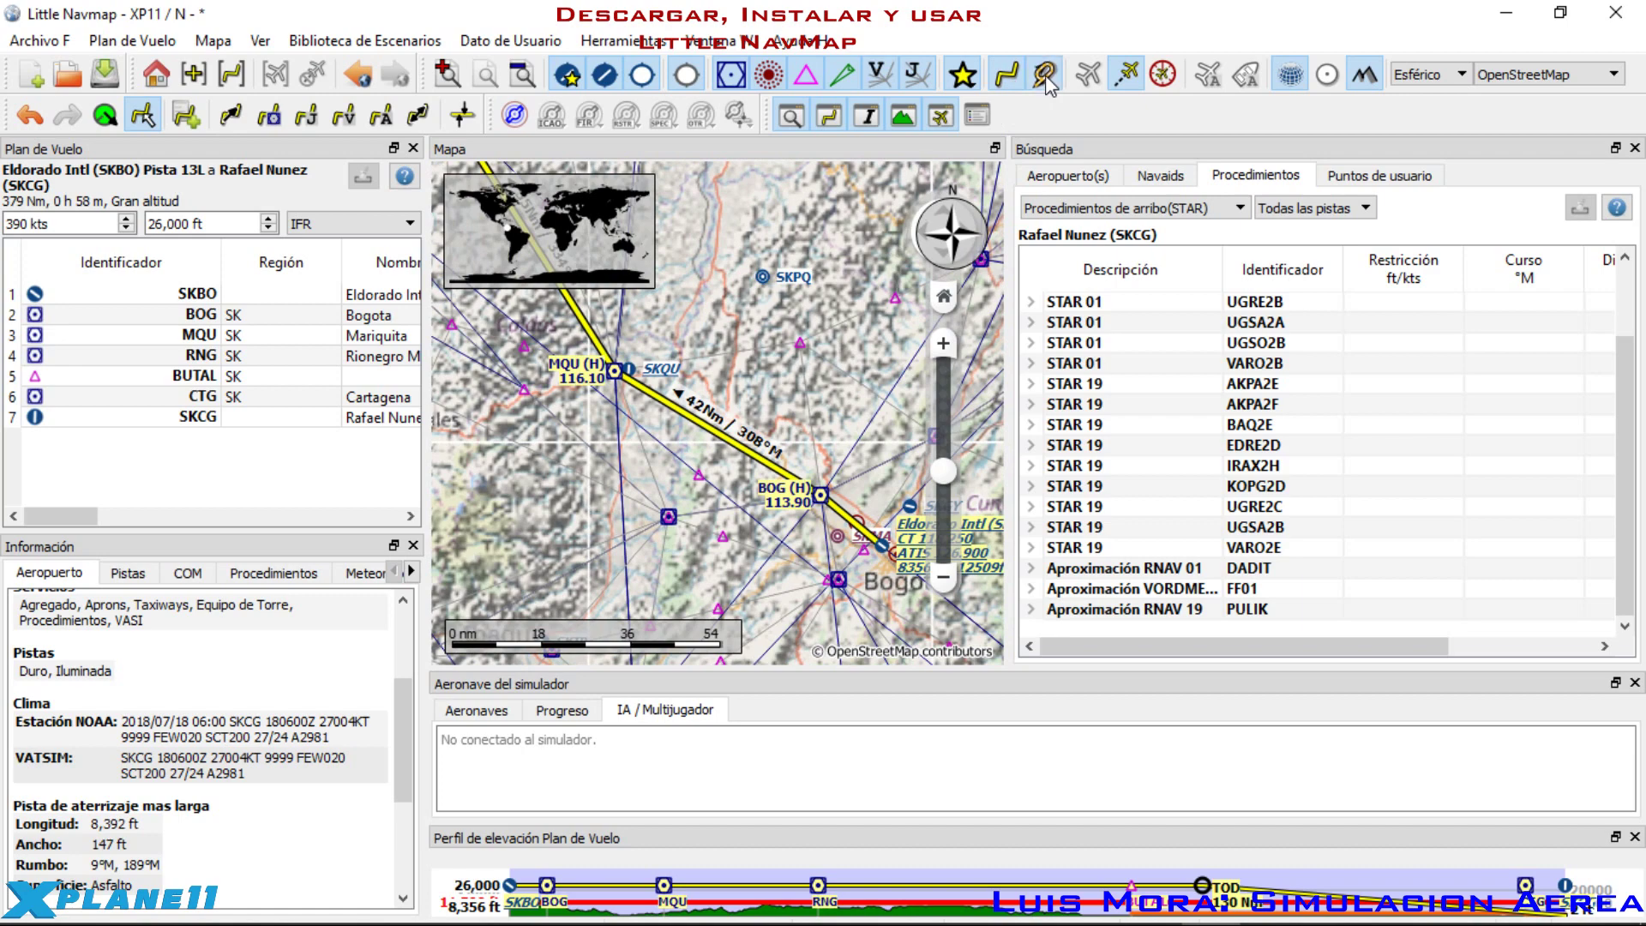
pyautogui.moveTo(837, 286); pyautogui.dragTo(737, 356)
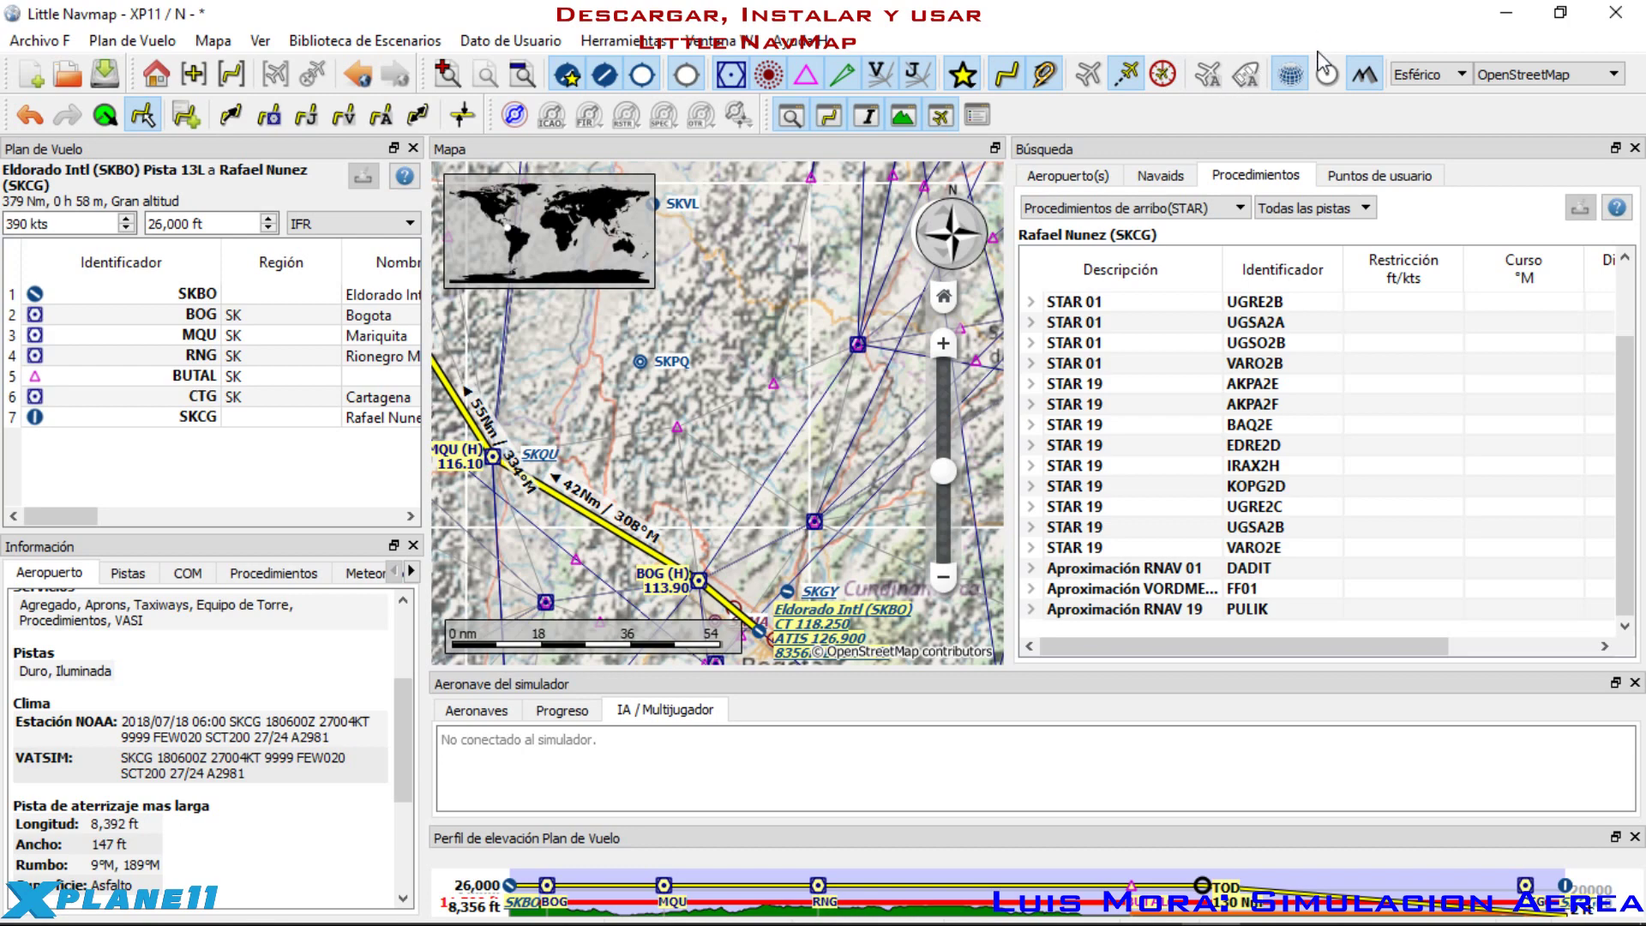
pyautogui.scroll(-5, 741, 377)
pyautogui.scroll(-2, 736, 377)
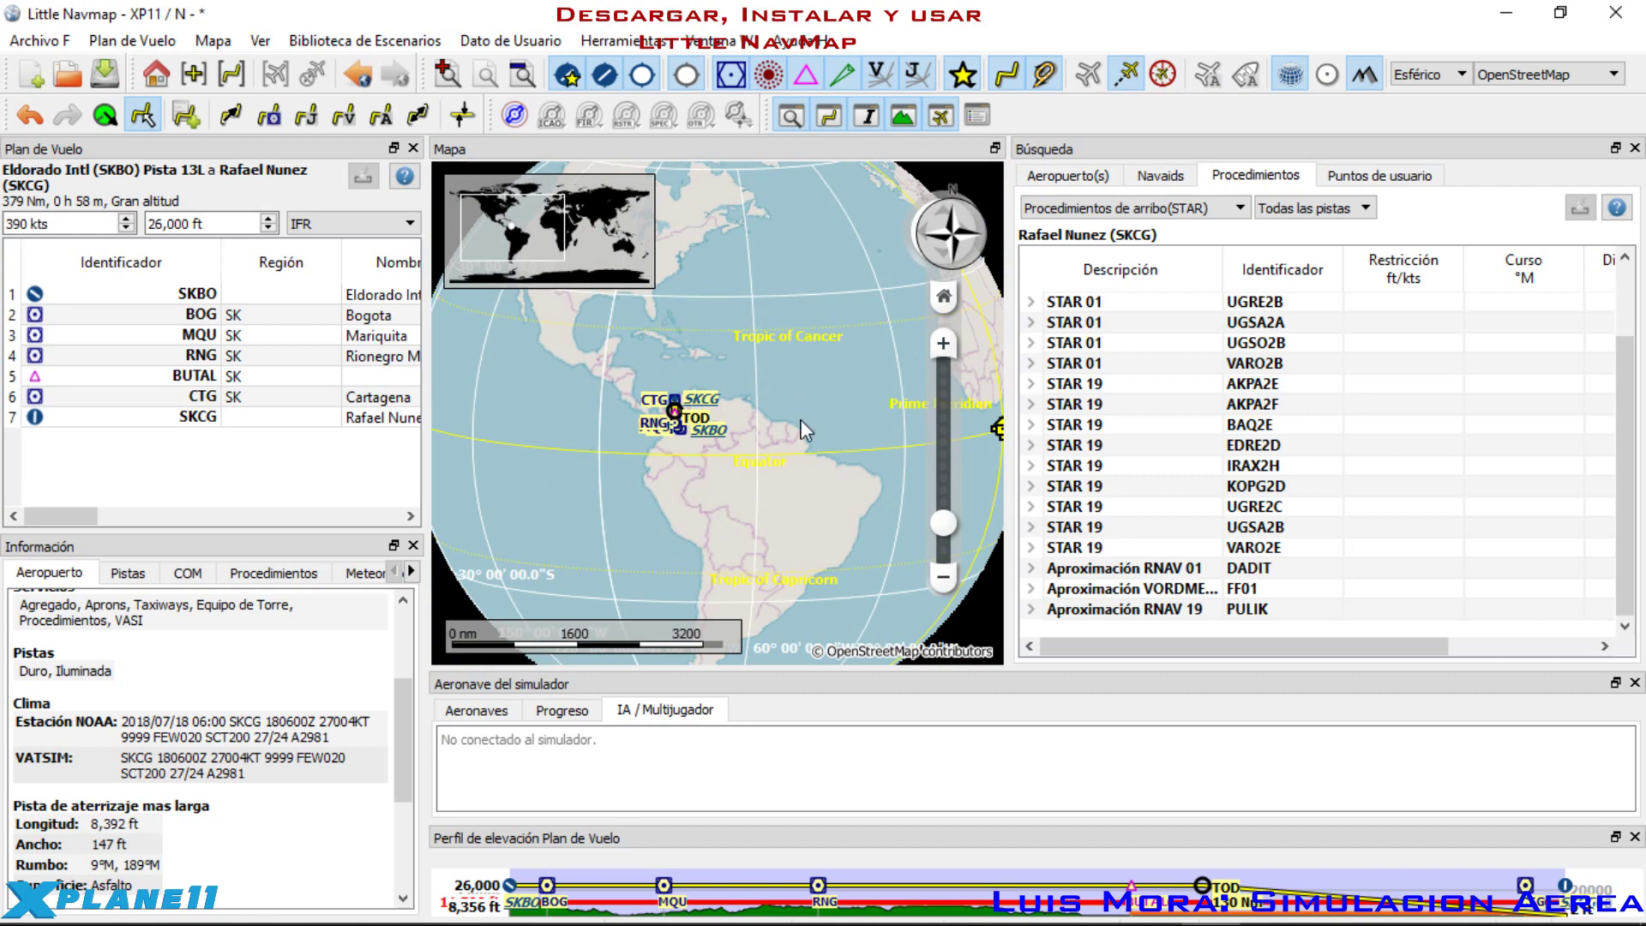
pyautogui.click(1288, 76)
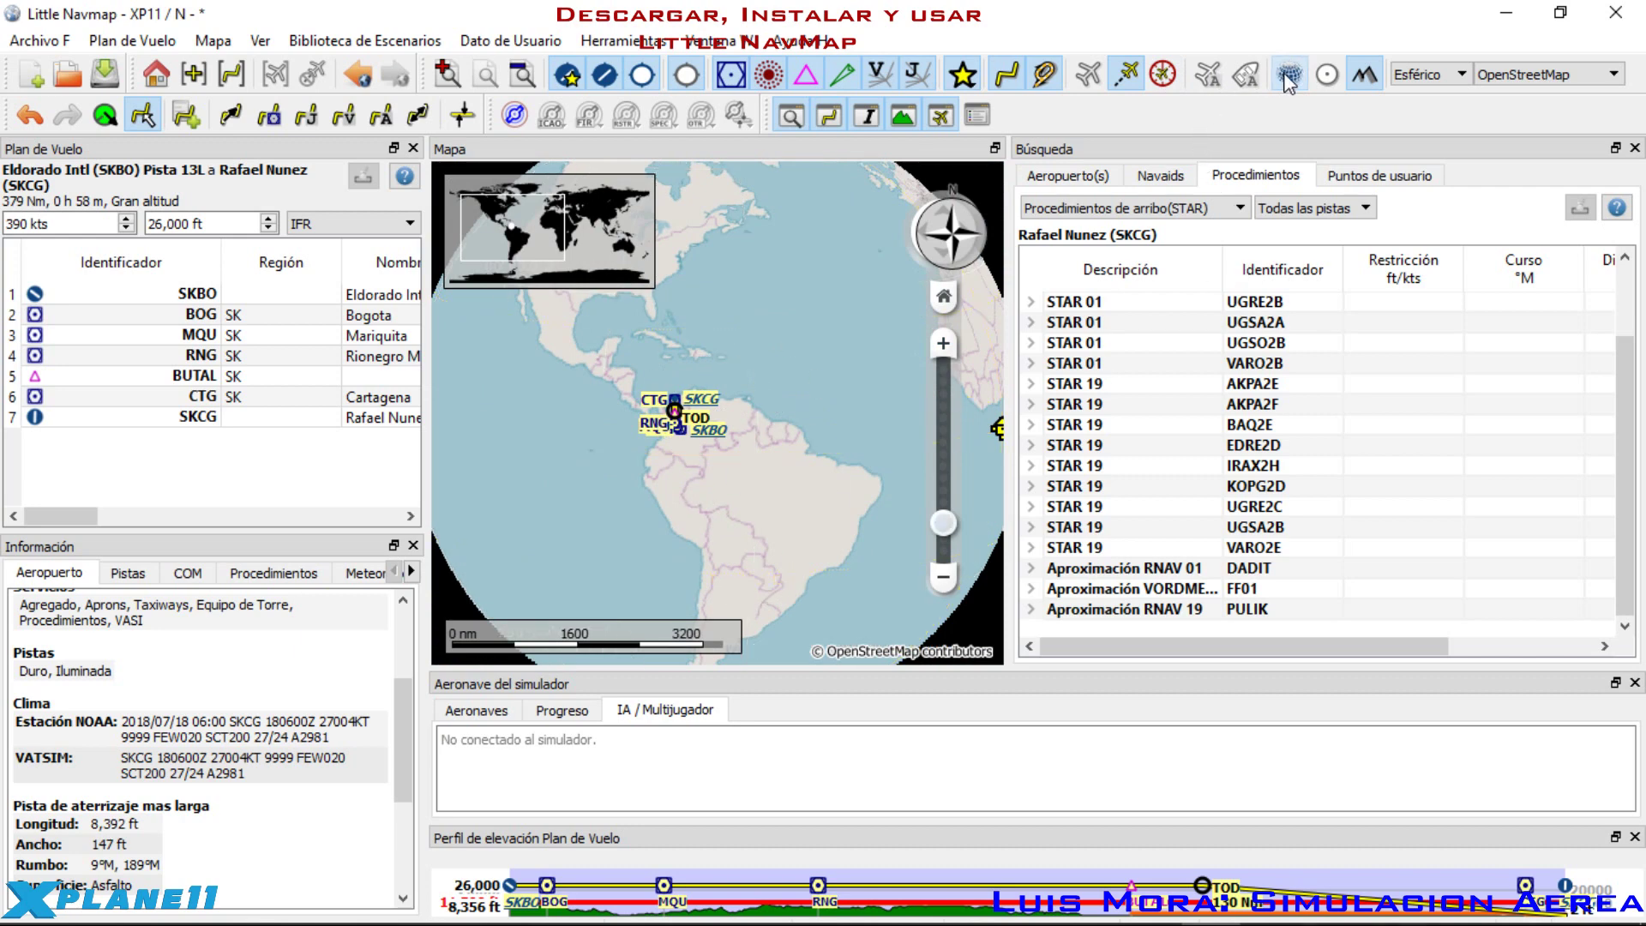
pyautogui.click(1289, 75)
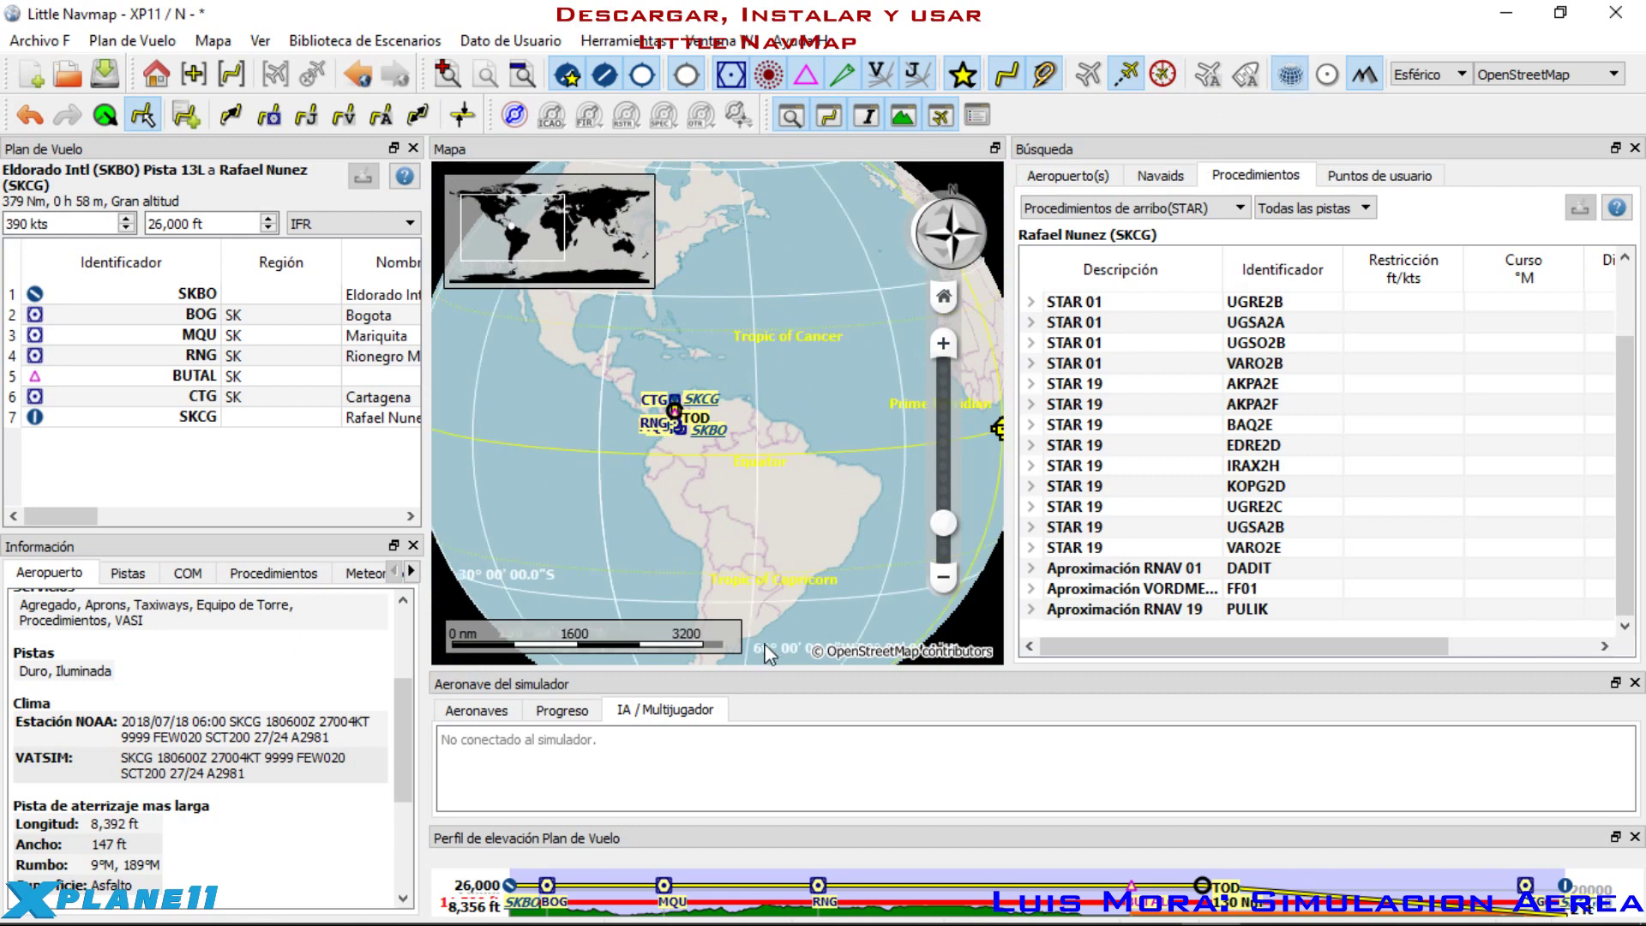
# Step: Switch the map projection to Mercator and back to Esférico
pyautogui.moveTo(920, 203); pyautogui.dragTo(730, 353)
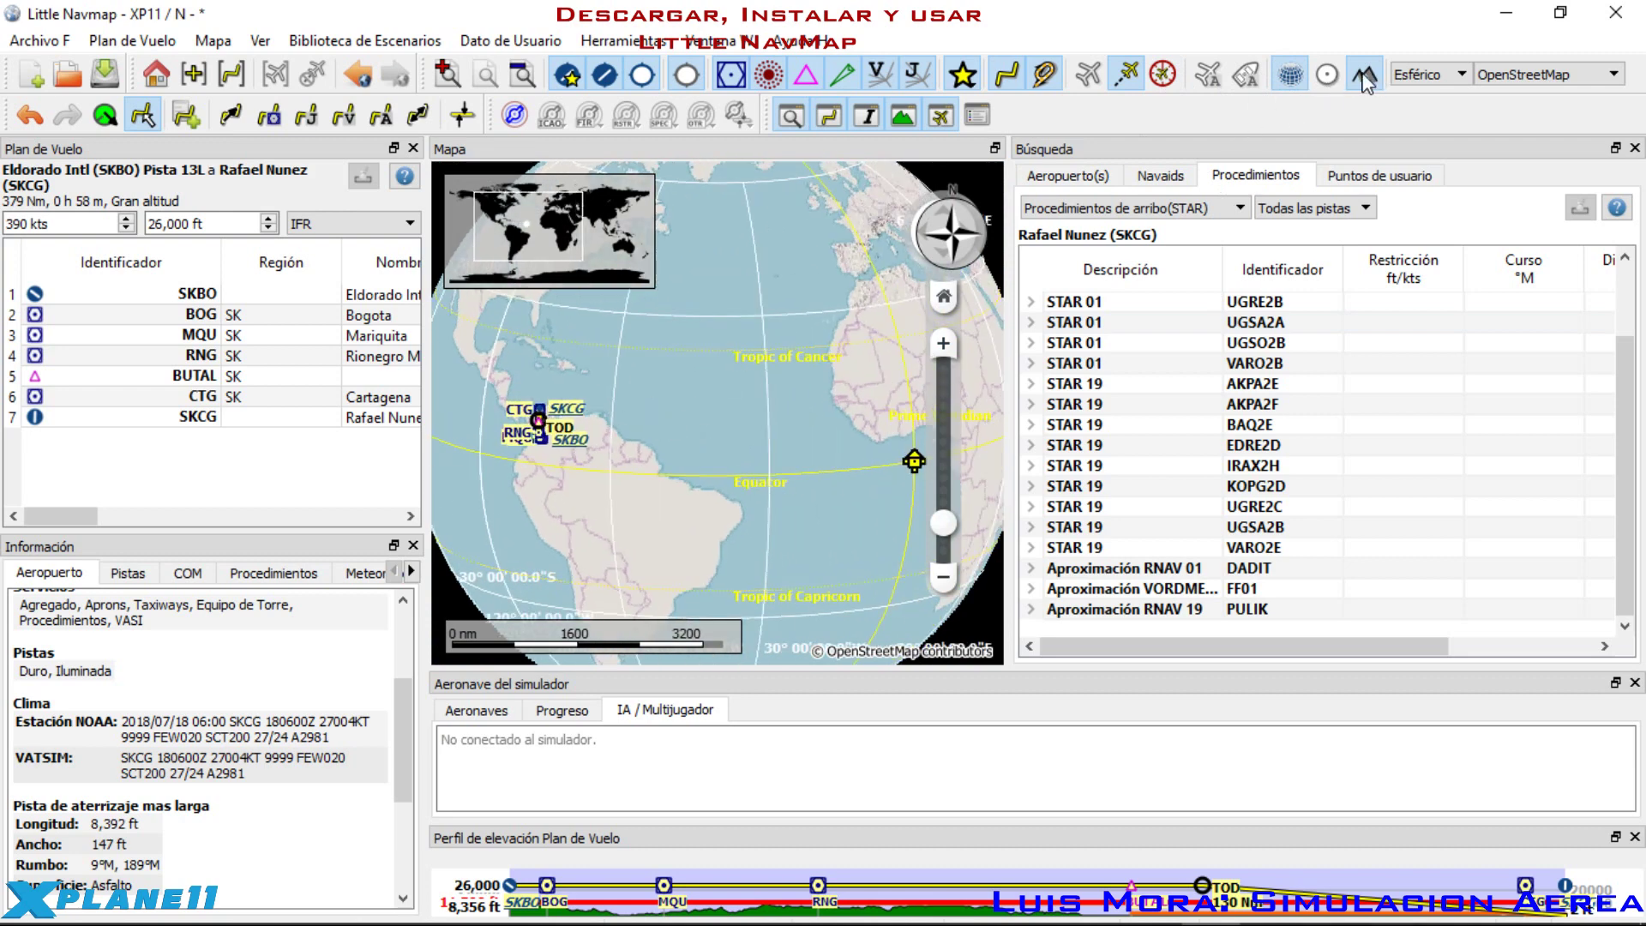
pyautogui.click(1462, 75)
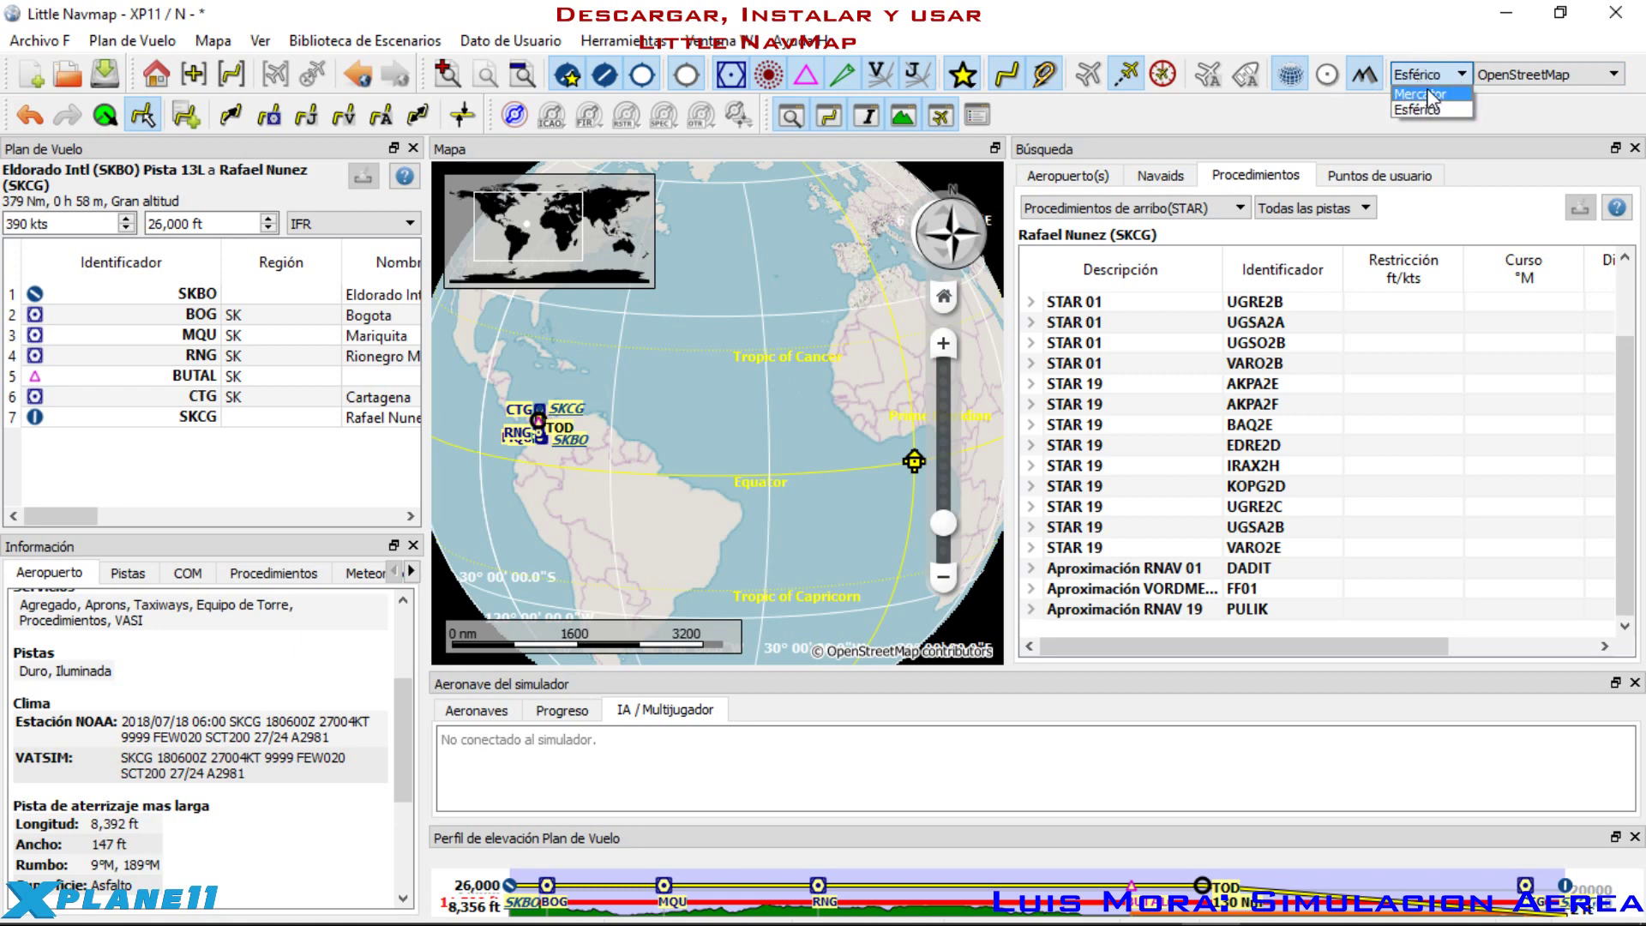
pyautogui.press('Escape')
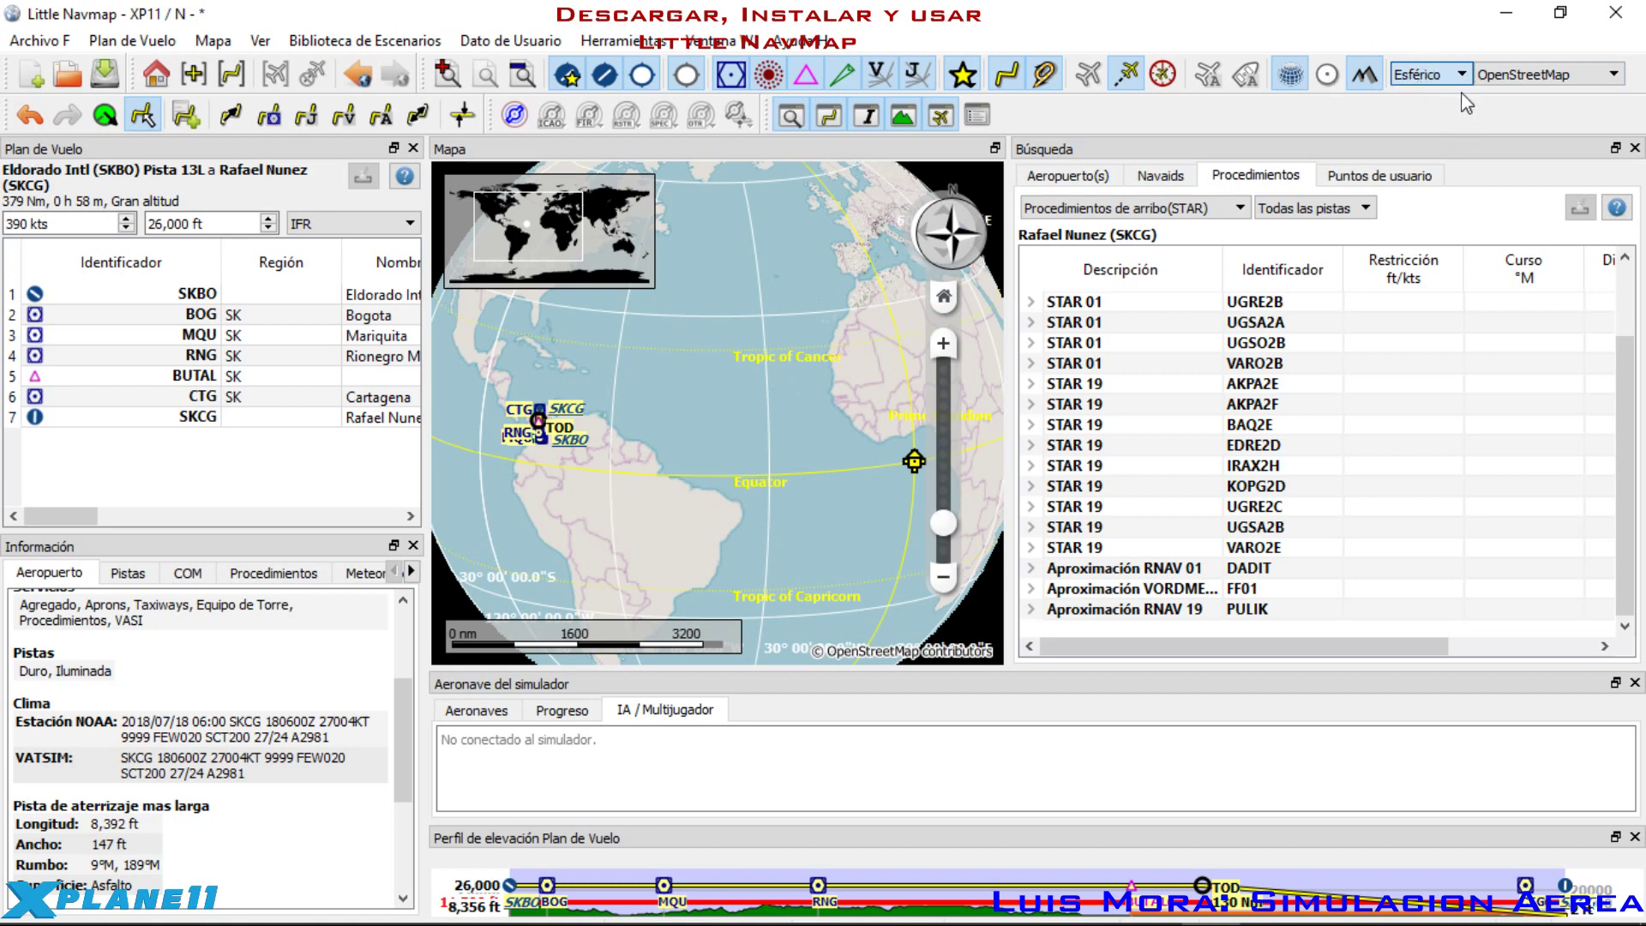
pyautogui.click(1461, 76)
pyautogui.click(1432, 86)
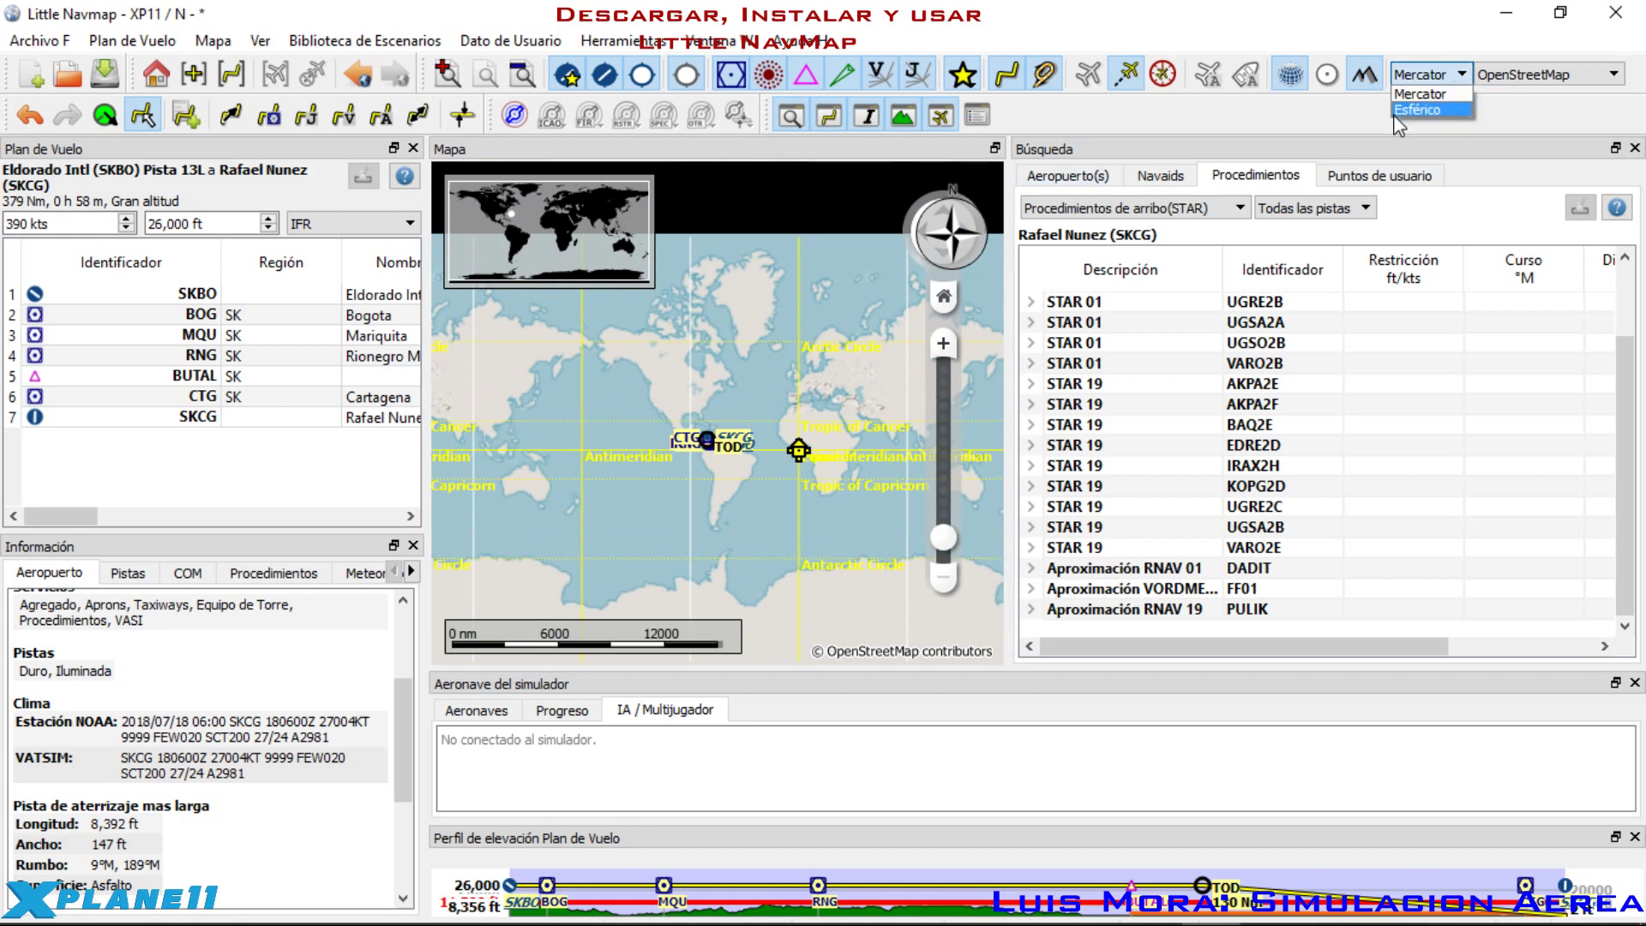
pyautogui.click(1424, 110)
# Step: With the route over Colombia in view, turn the terrain hill shading off and back on
pyautogui.scroll(3, 721, 463)
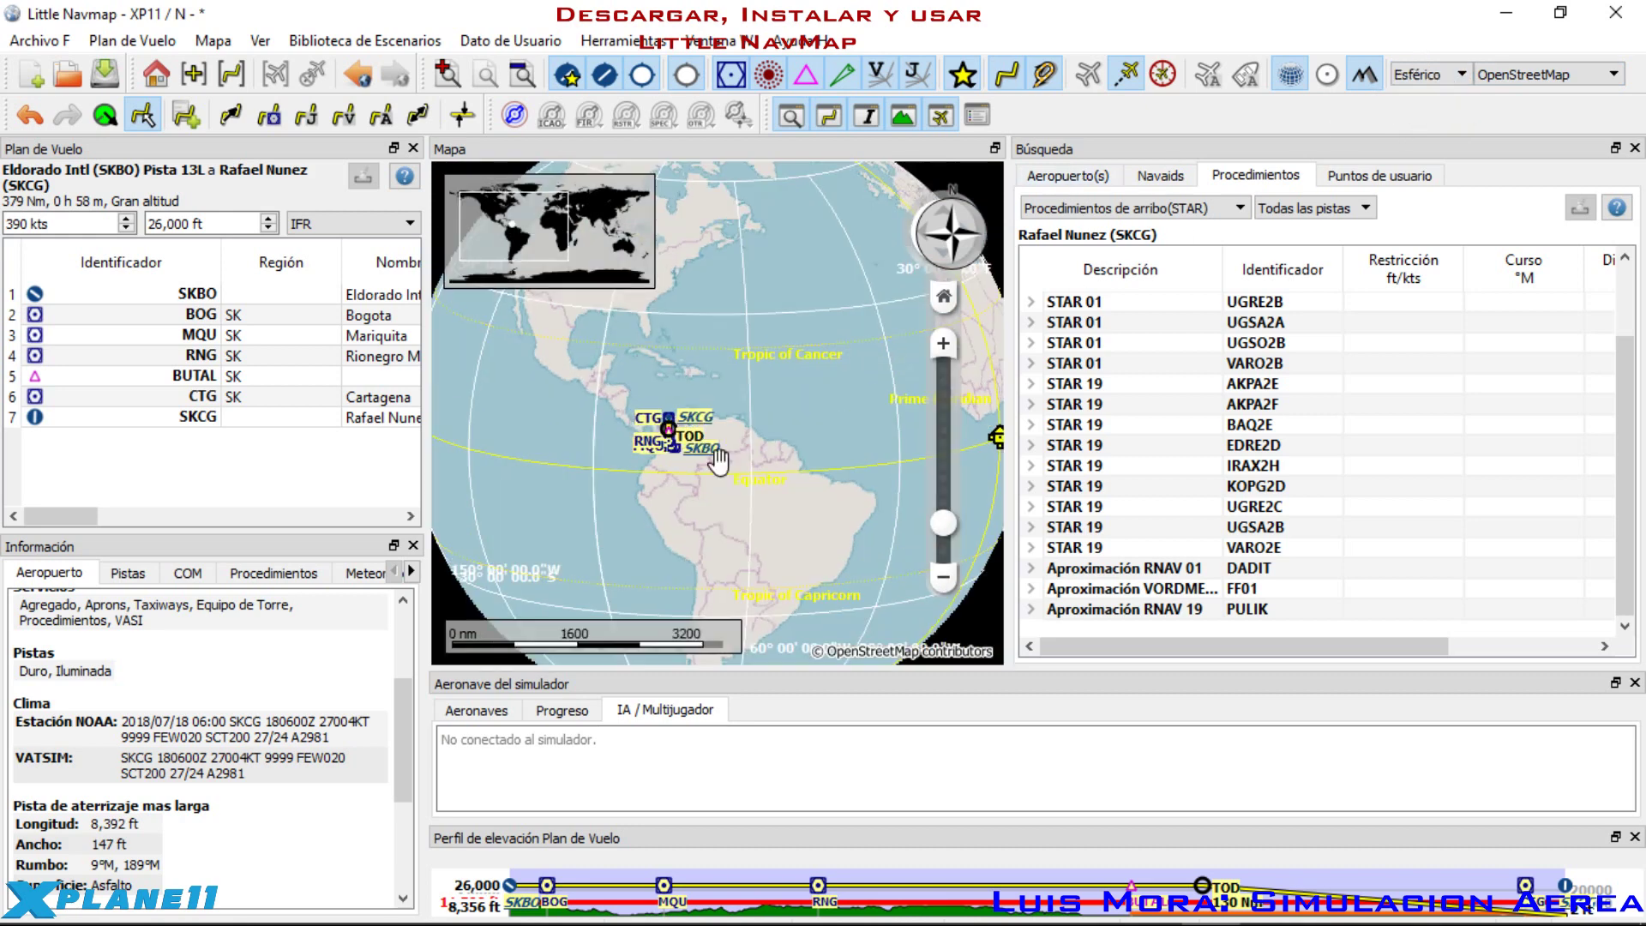
pyautogui.scroll(5, 701, 449)
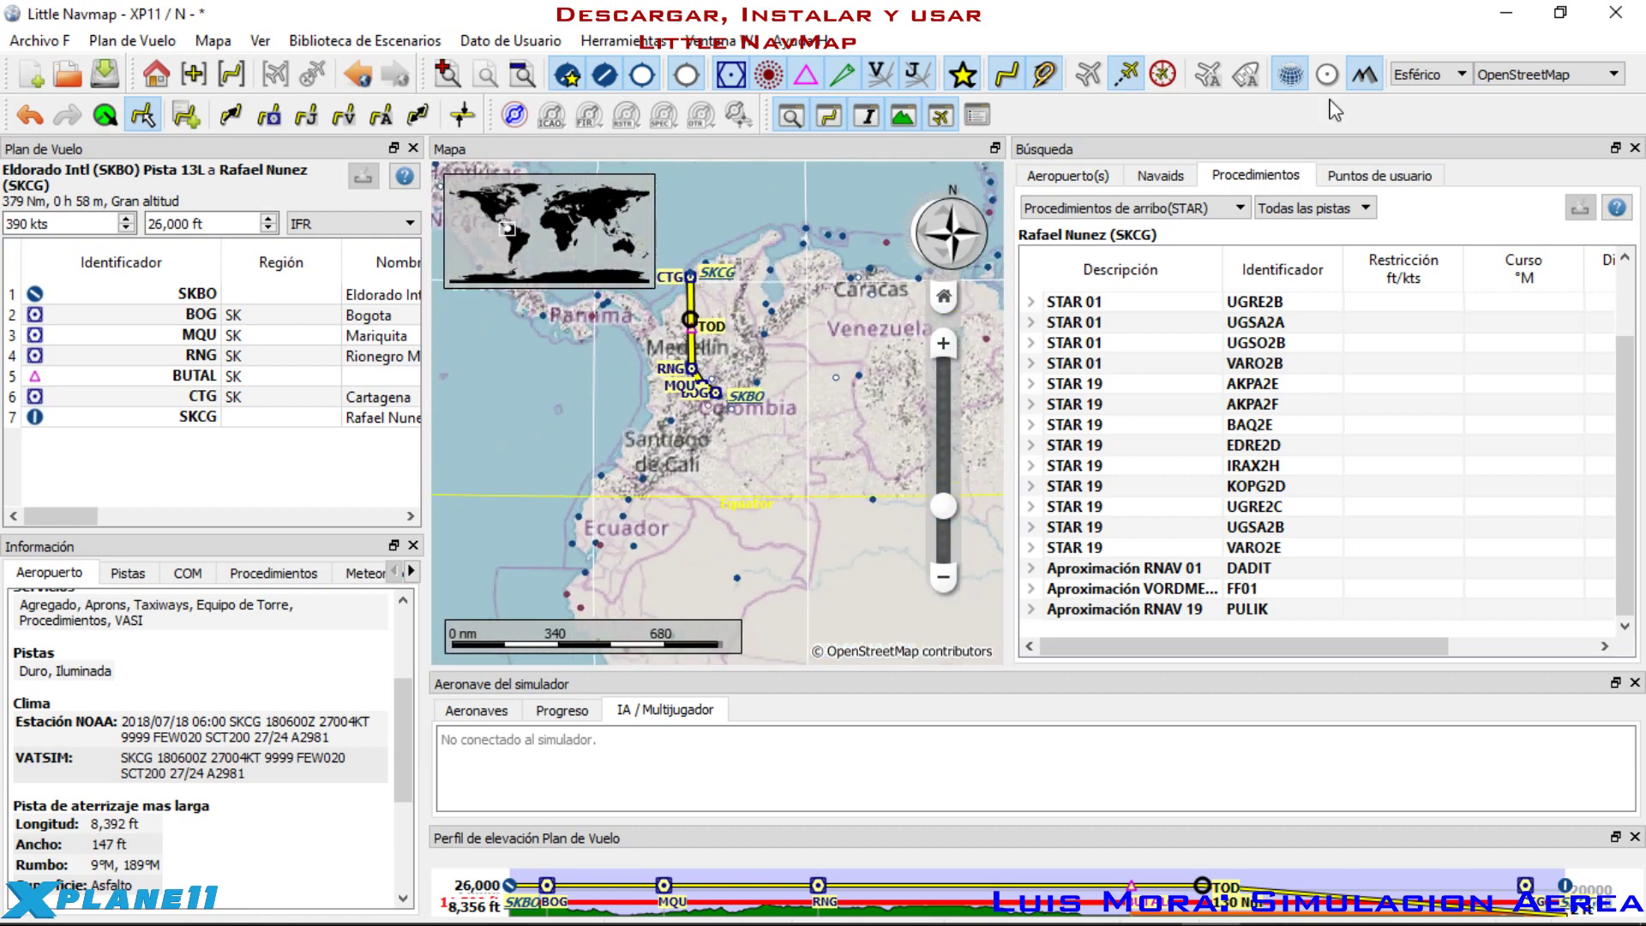
pyautogui.press('+')
pyautogui.press('+')
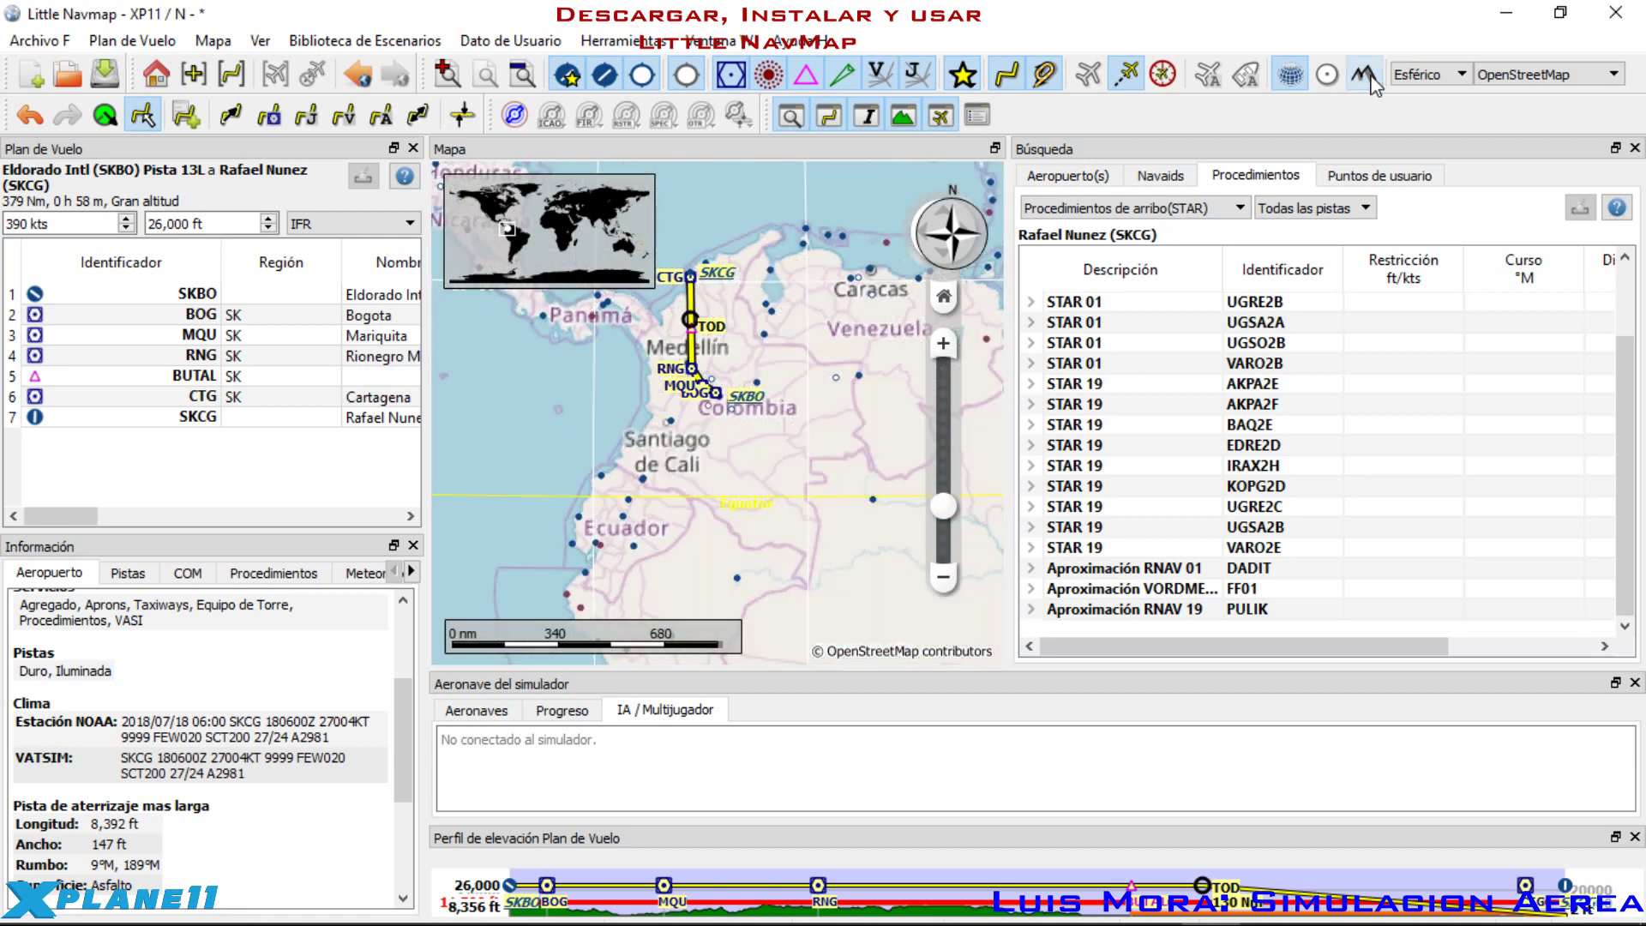
pyautogui.click(1363, 77)
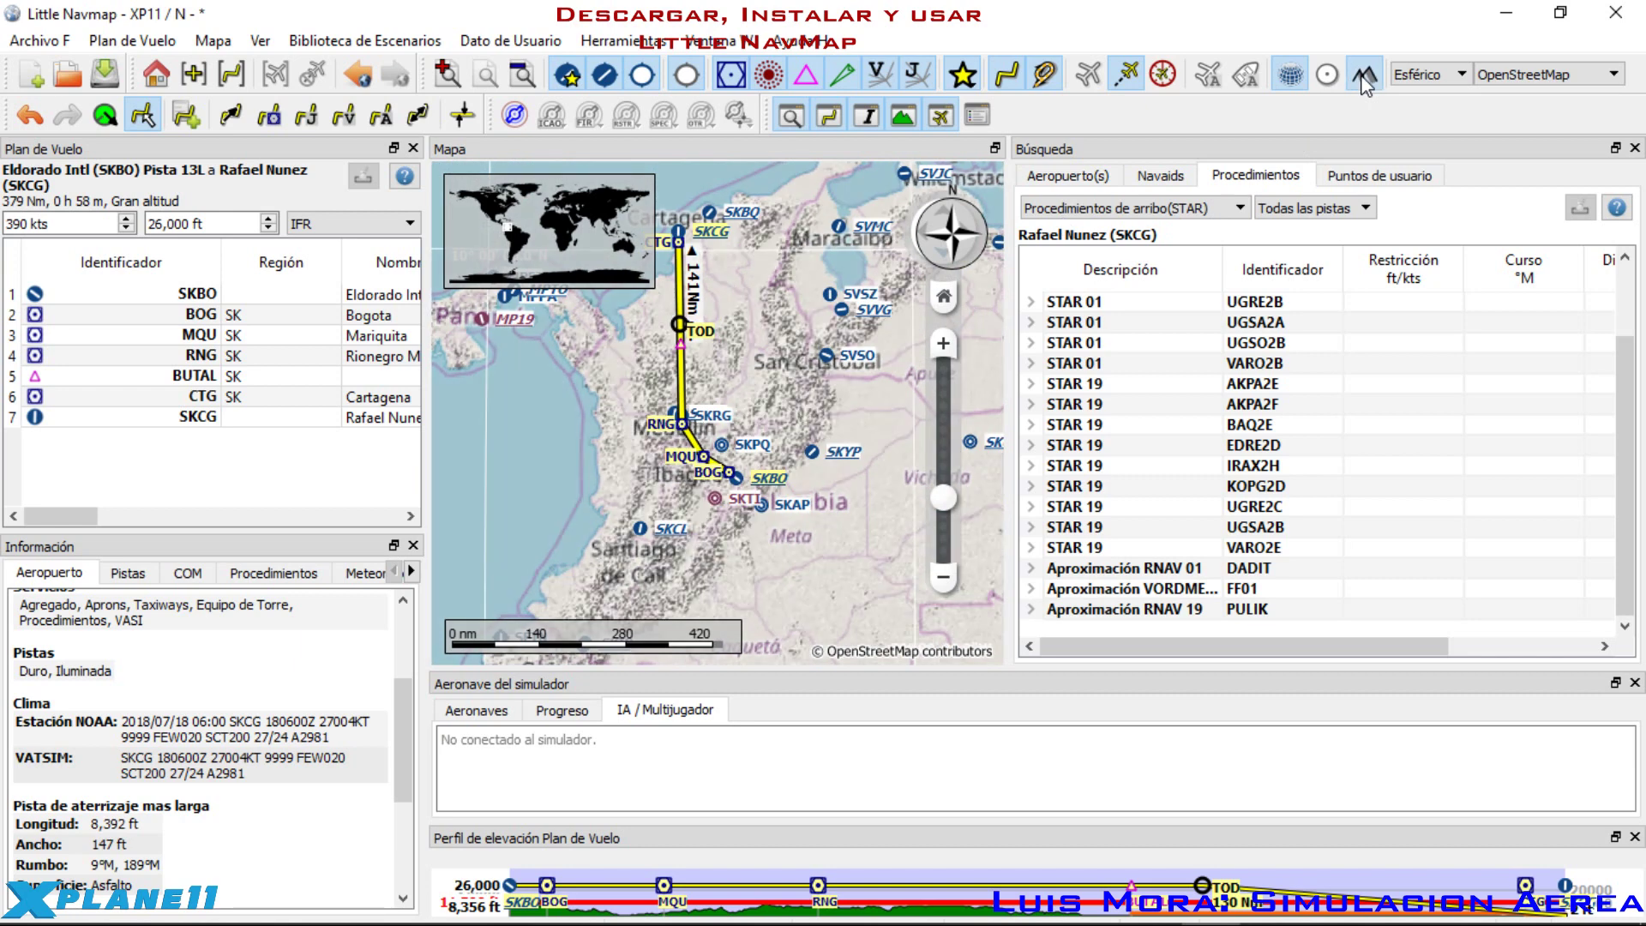
pyautogui.click(1363, 77)
pyautogui.click(1363, 77)
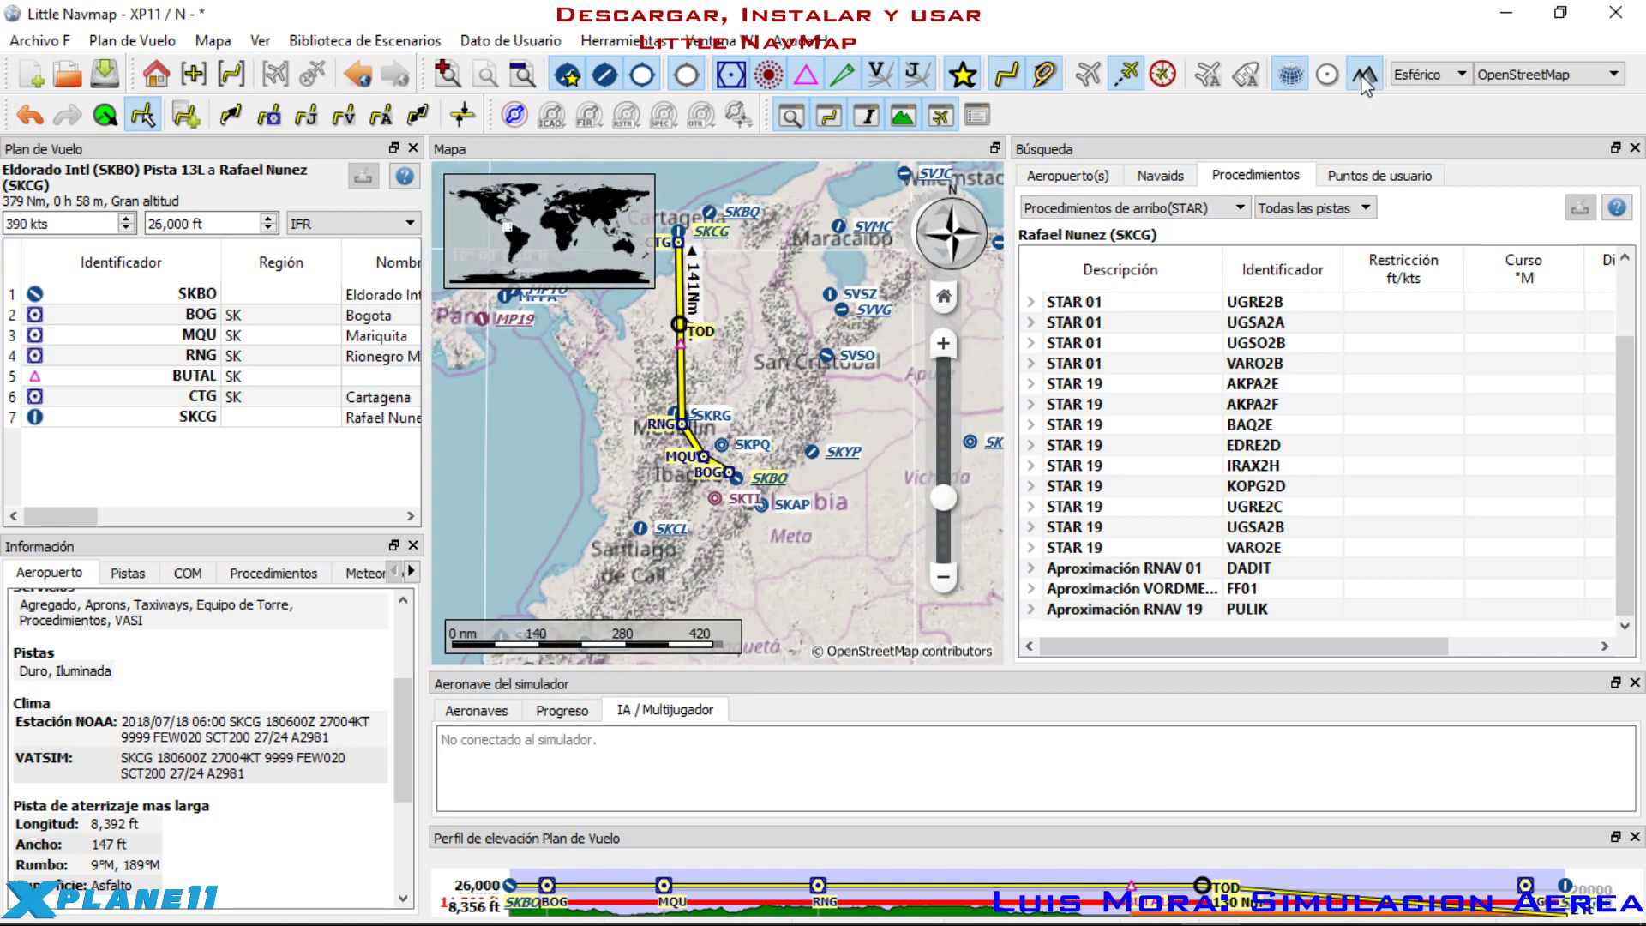
# Step: Set the map theme to OpenMapSurfer and inspect the terrain around the route near Bogotá
pyautogui.click(1614, 75)
pyautogui.click(1513, 110)
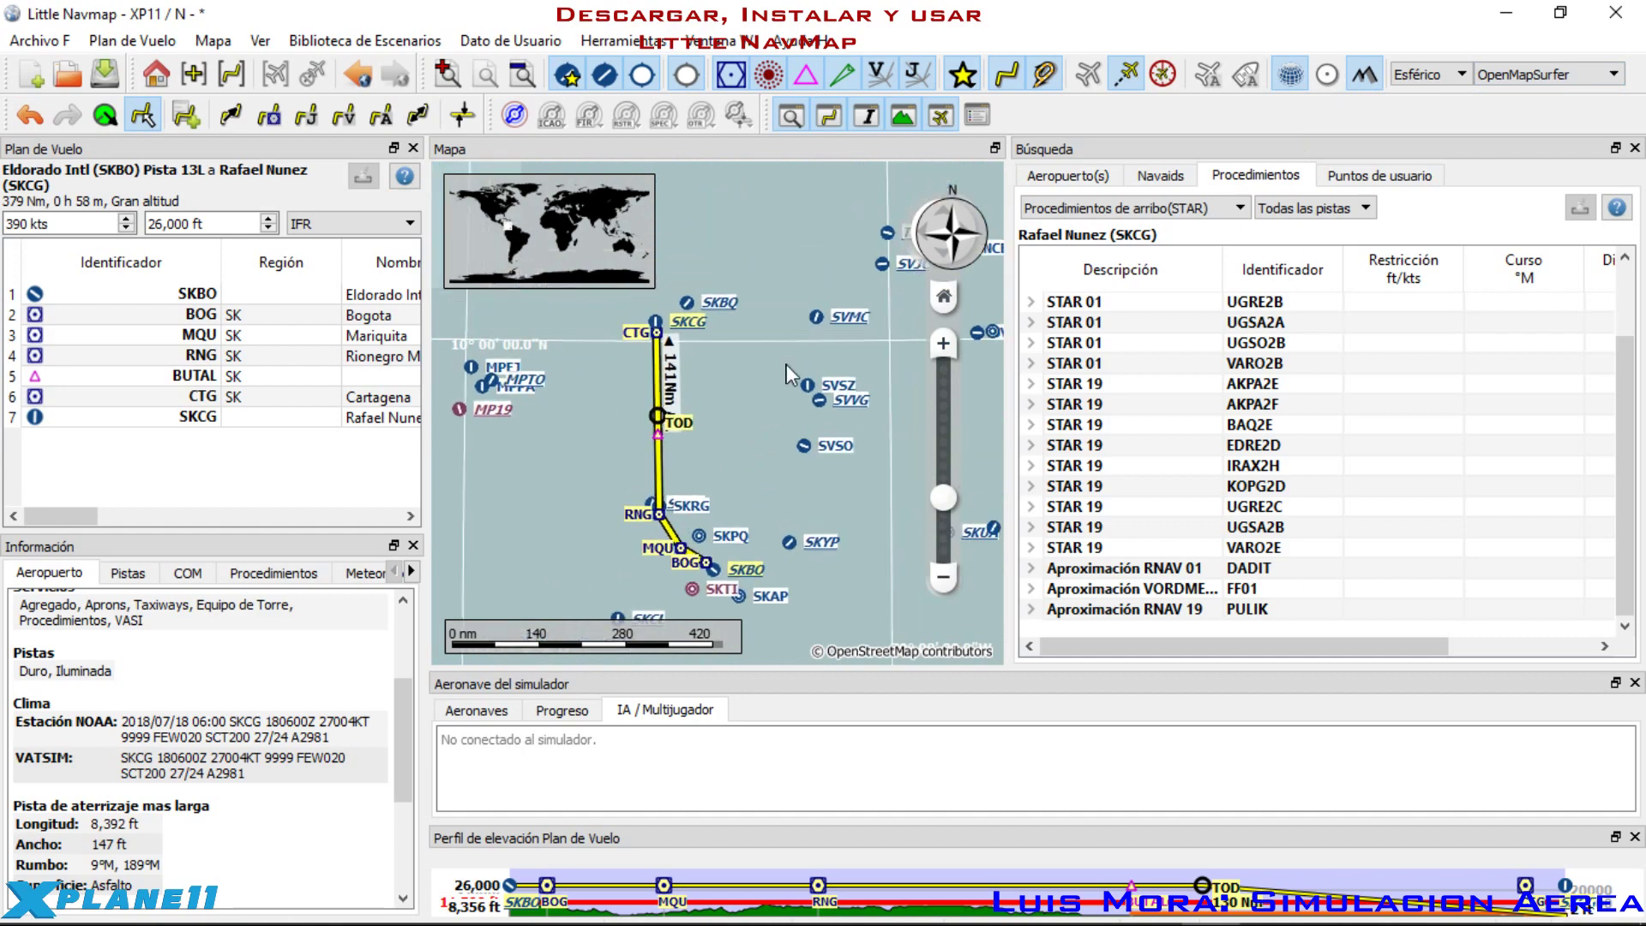
pyautogui.click(1608, 83)
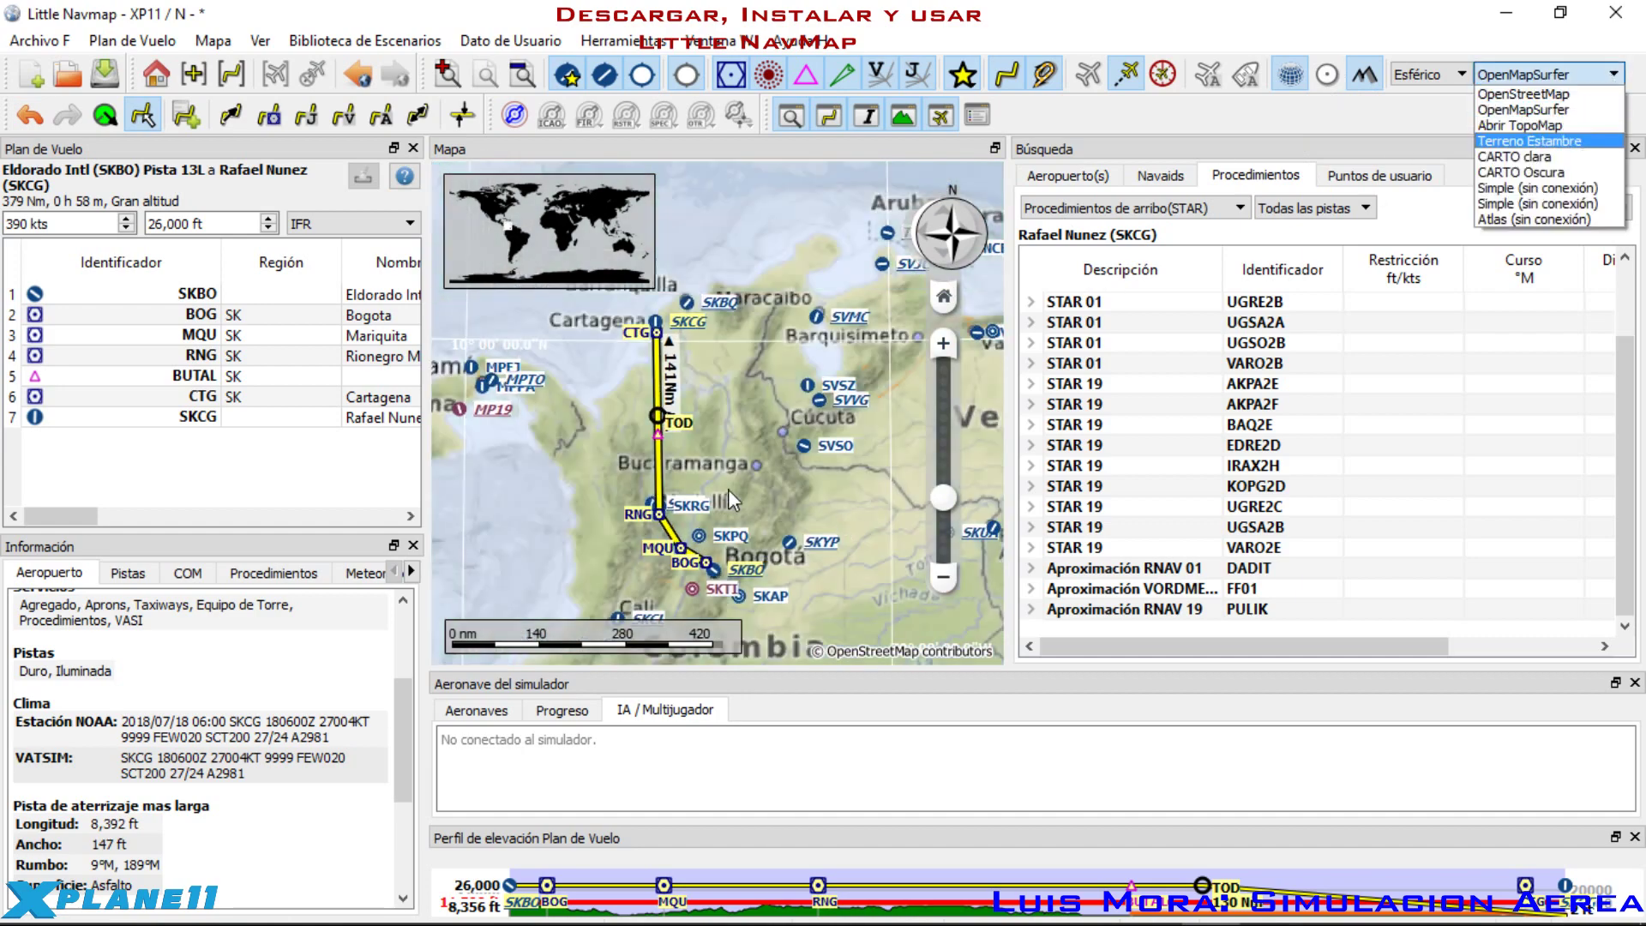
pyautogui.click(1515, 127)
pyautogui.scroll(2, 738, 459)
pyautogui.scroll(2, 703, 511)
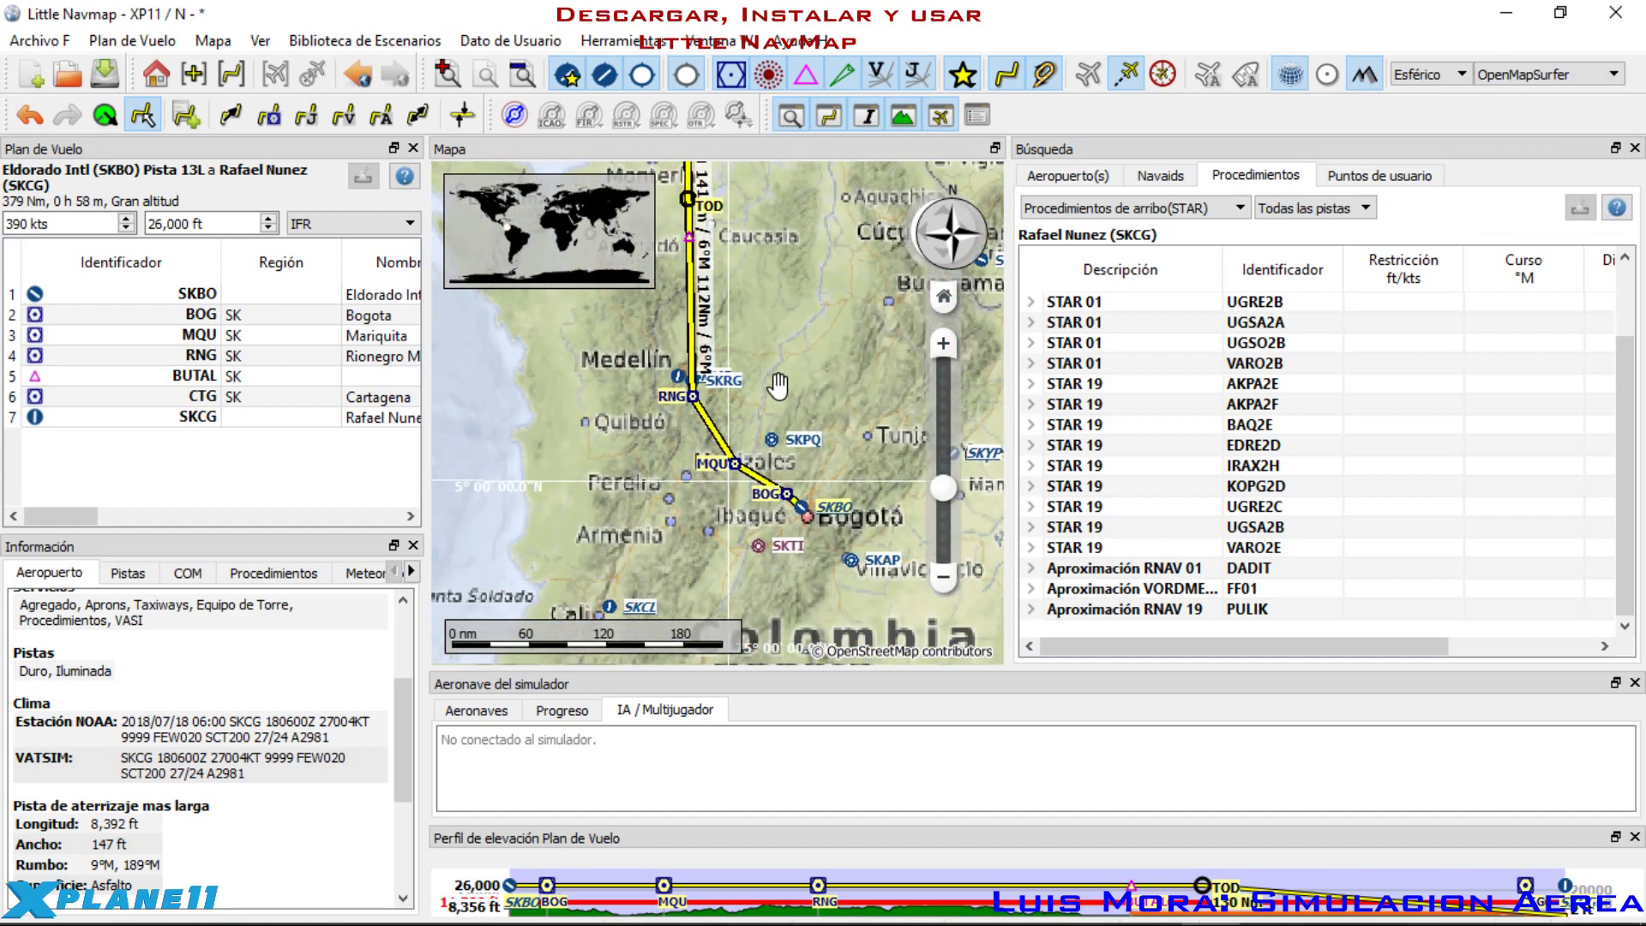
pyautogui.scroll(1, 693, 440)
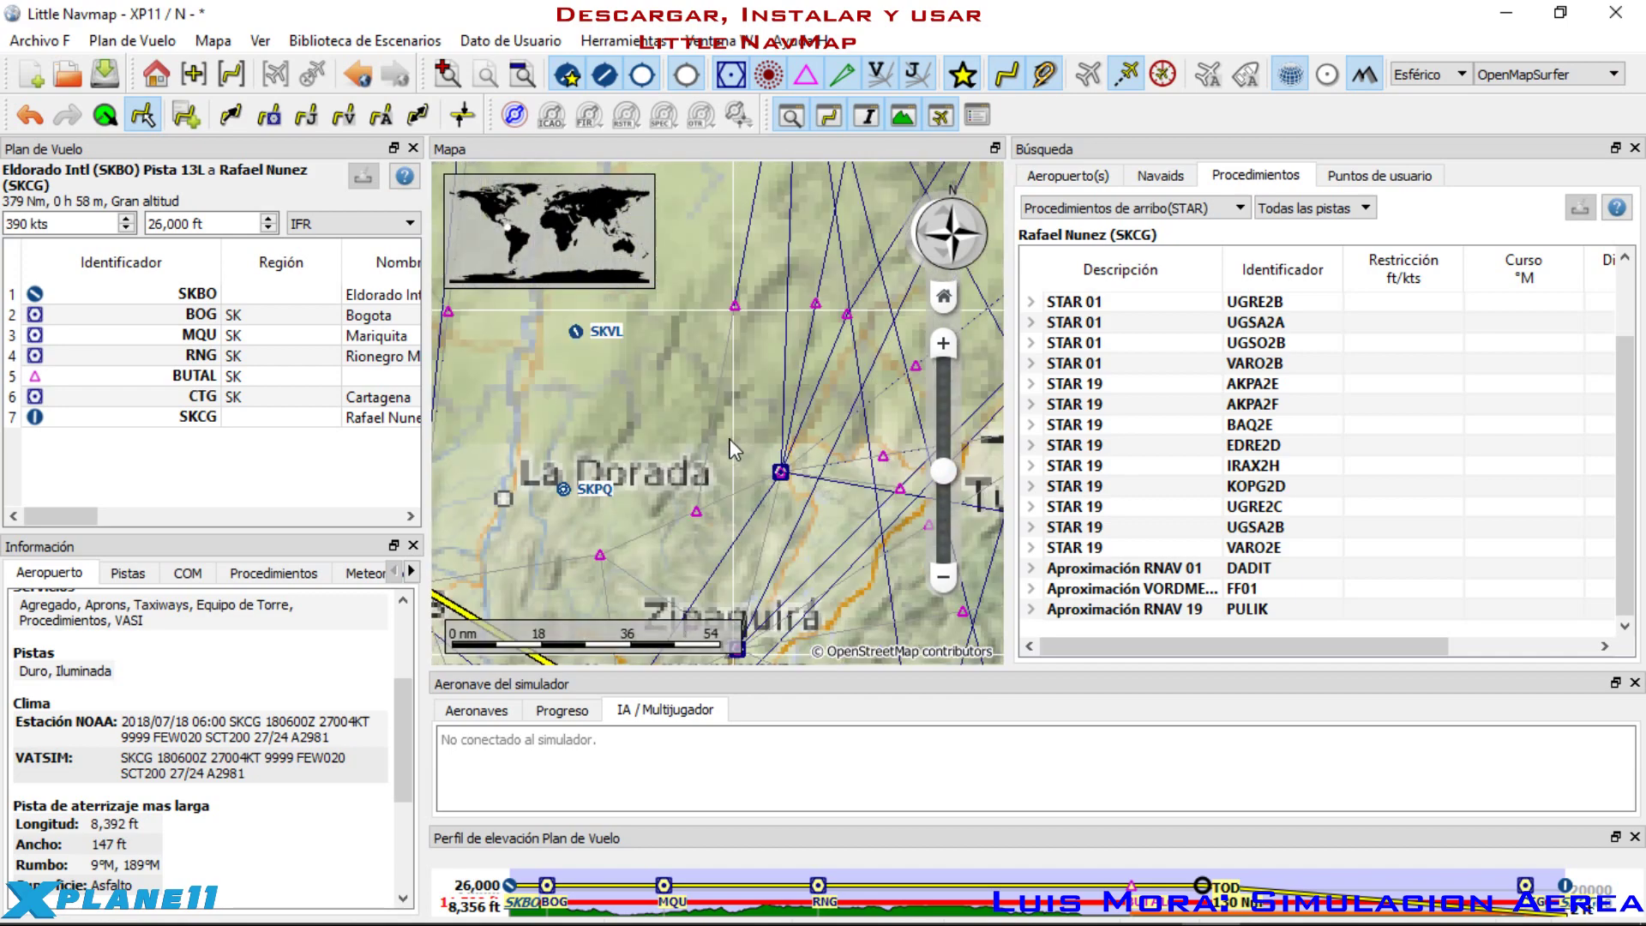
# Step: Set the map theme to Abrir TopoMap and bring the RNG–MQU–BOG part of the route near Bogotá into view
pyautogui.click(1606, 83)
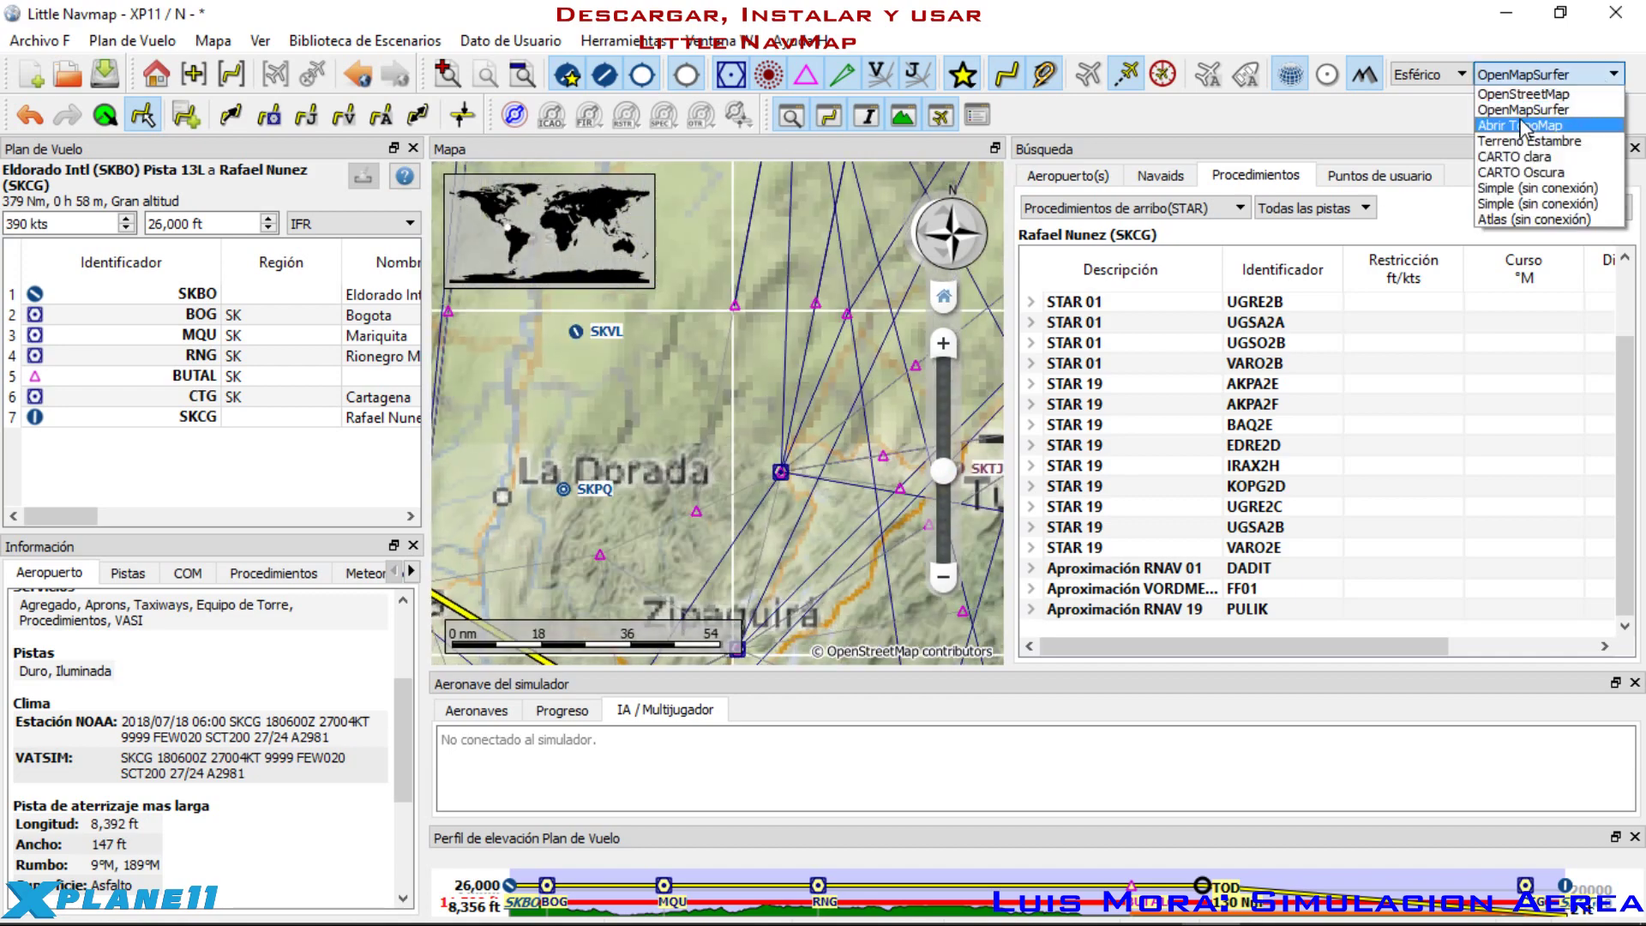
pyautogui.click(1520, 127)
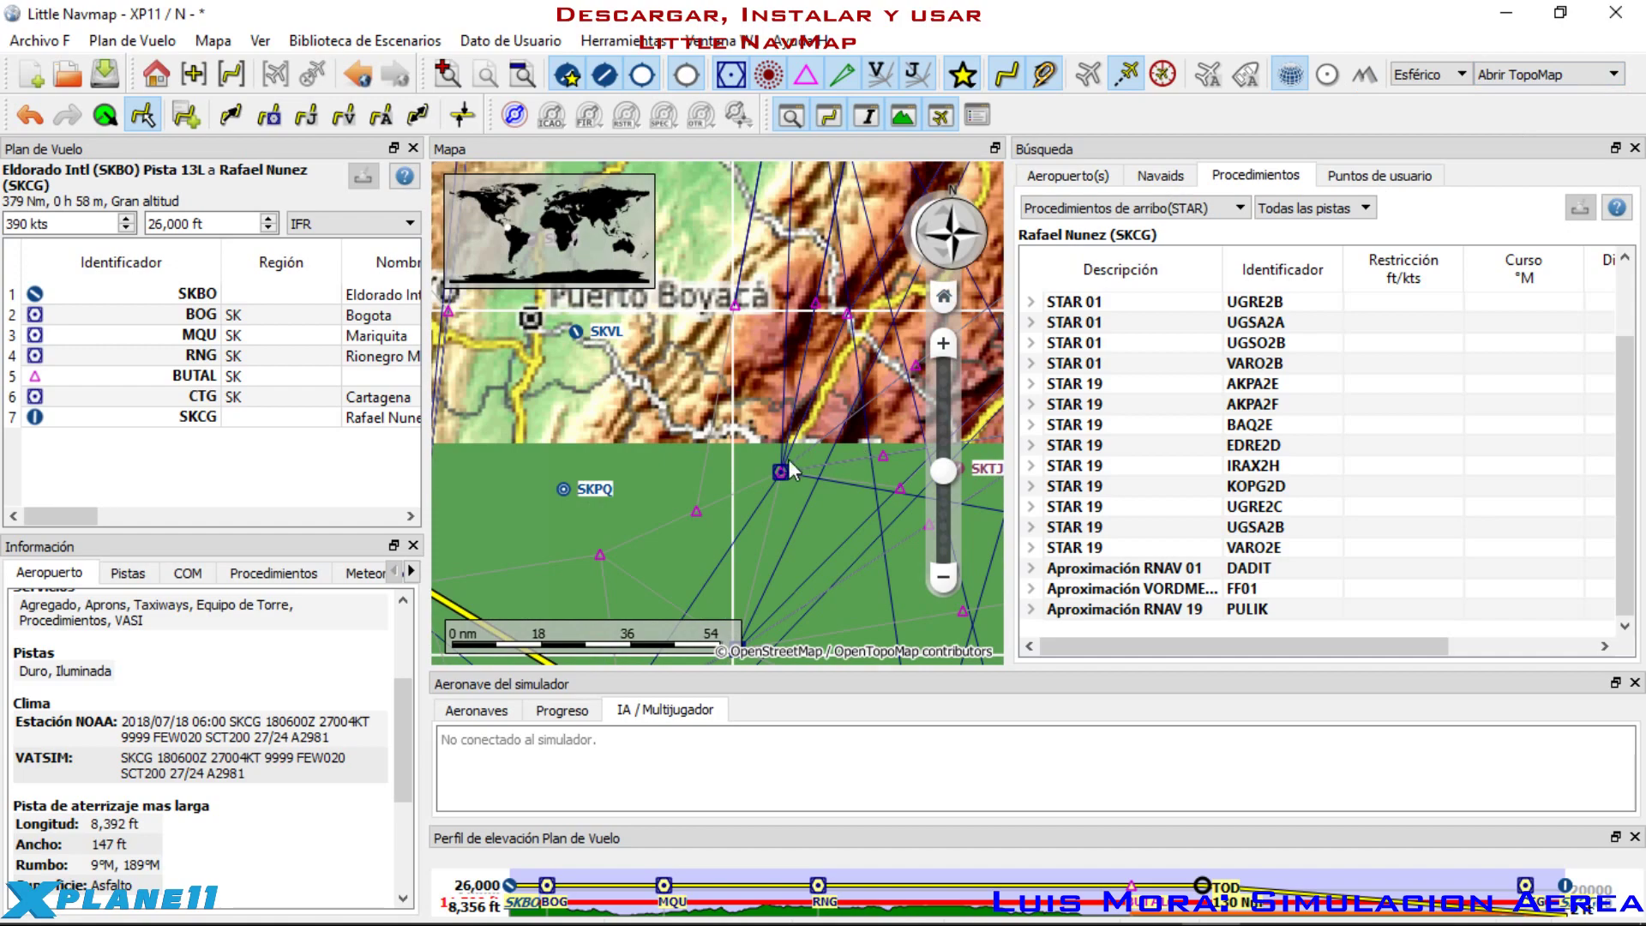
pyautogui.moveTo(580, 383); pyautogui.dragTo(752, 370)
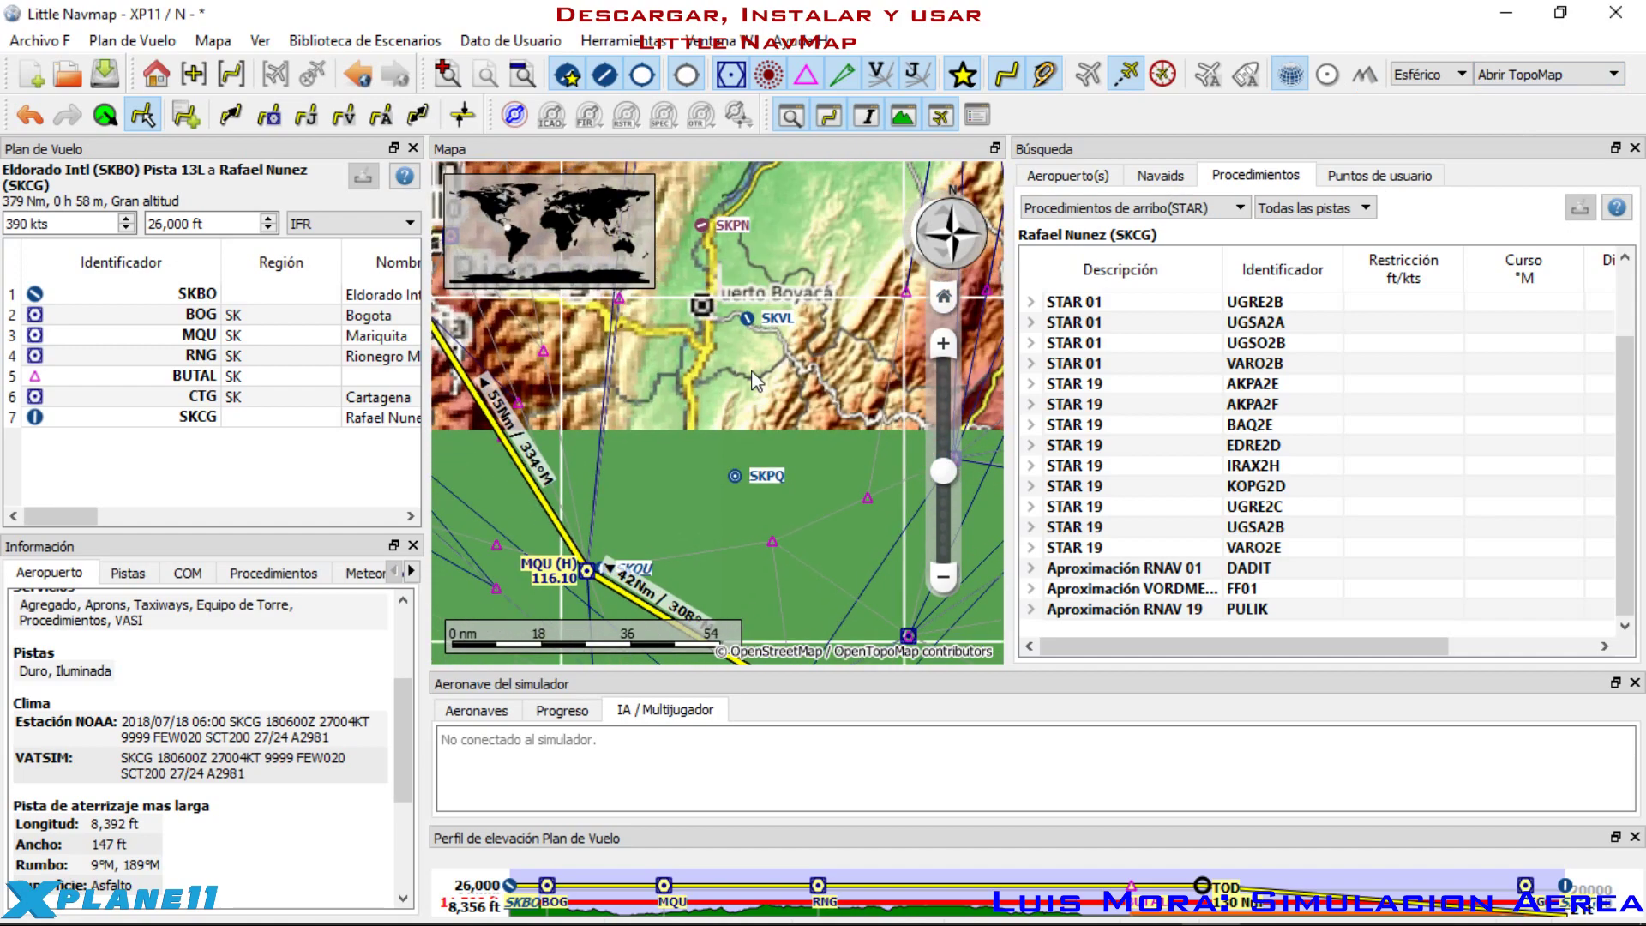
pyautogui.scroll(-2, 753, 380)
pyautogui.moveTo(796, 491); pyautogui.dragTo(735, 389)
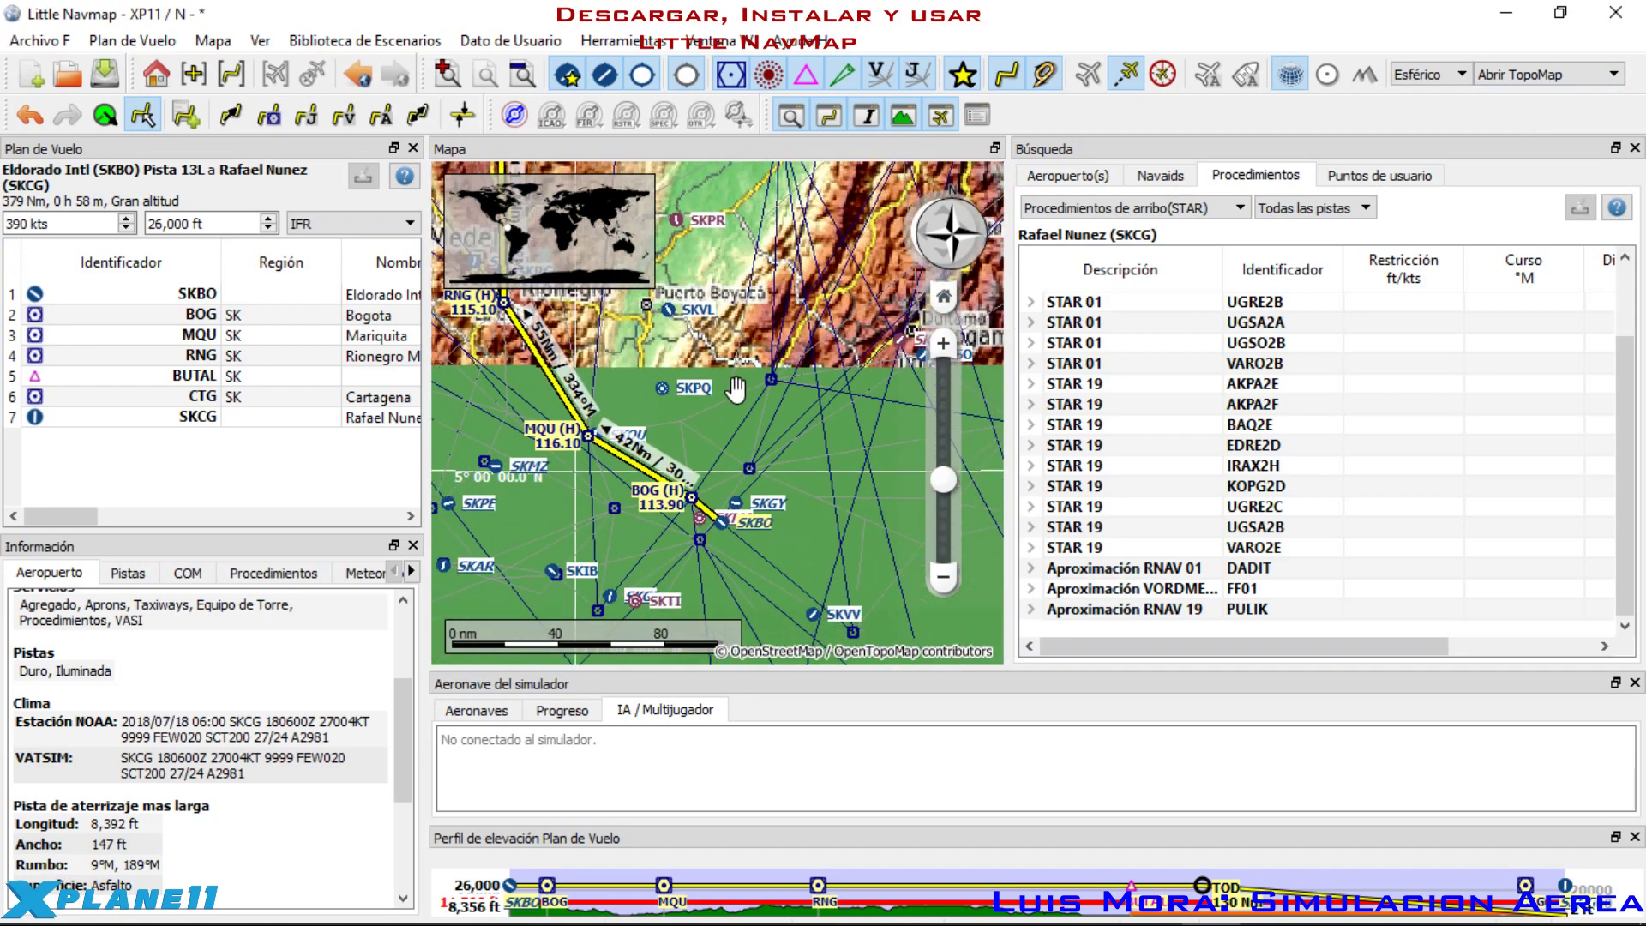
pyautogui.moveTo(835, 433); pyautogui.dragTo(816, 451)
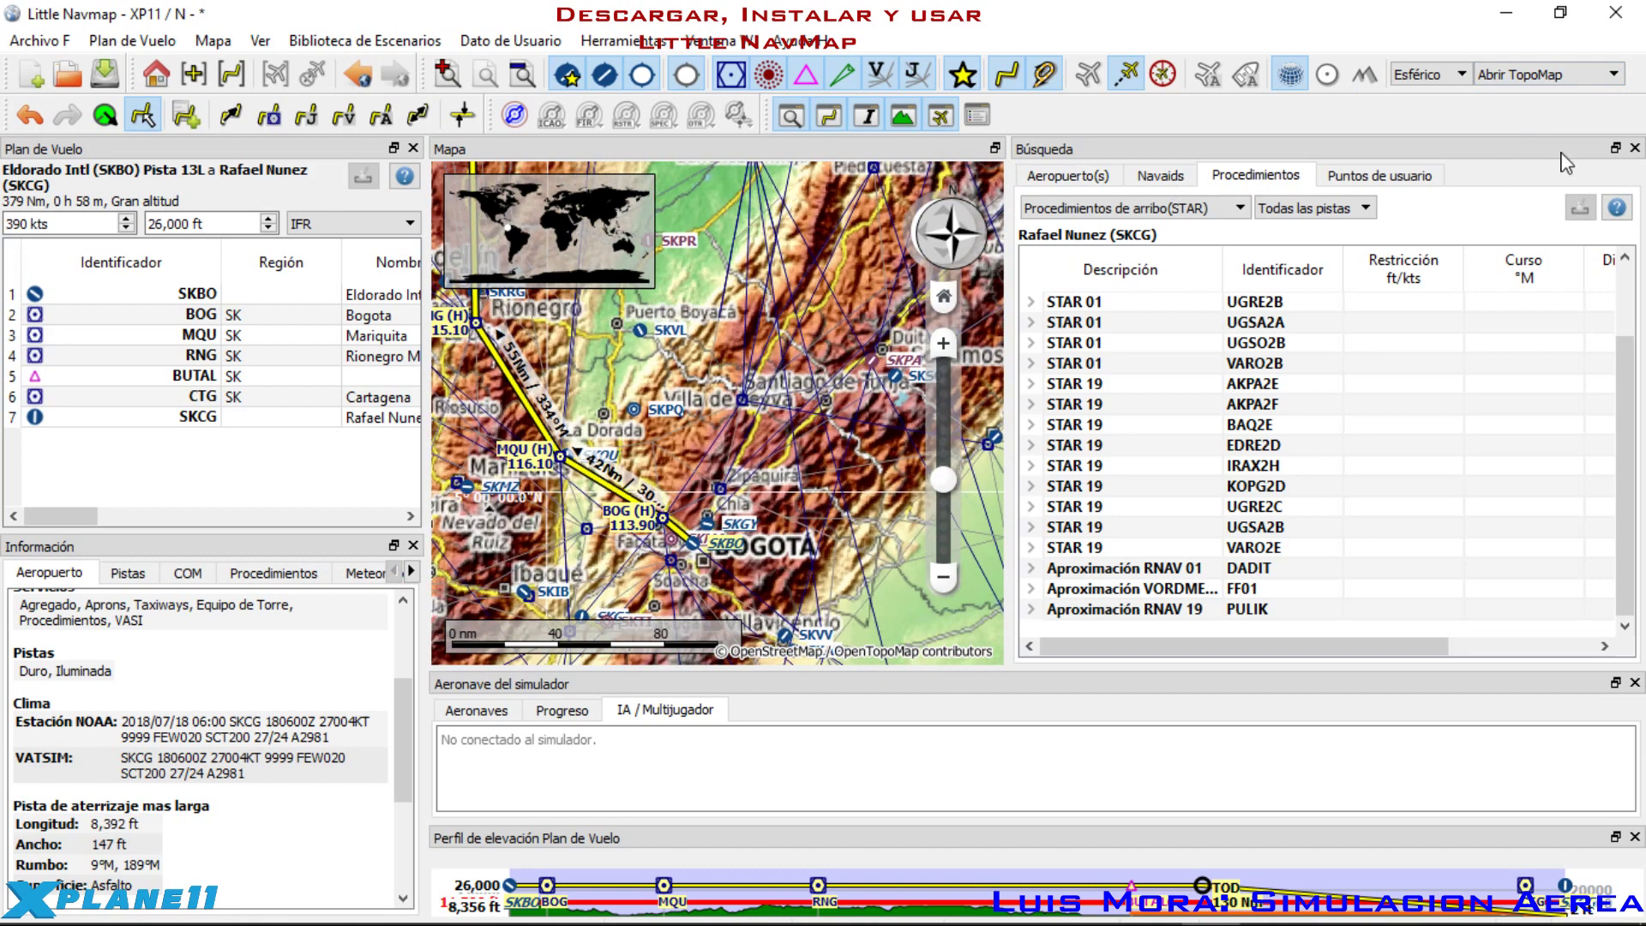
# Step: Set the map theme to Terreno Estambre and inspect the terrain around the BOG–SKBO leg near Bogotá
pyautogui.scroll(2, 685, 429)
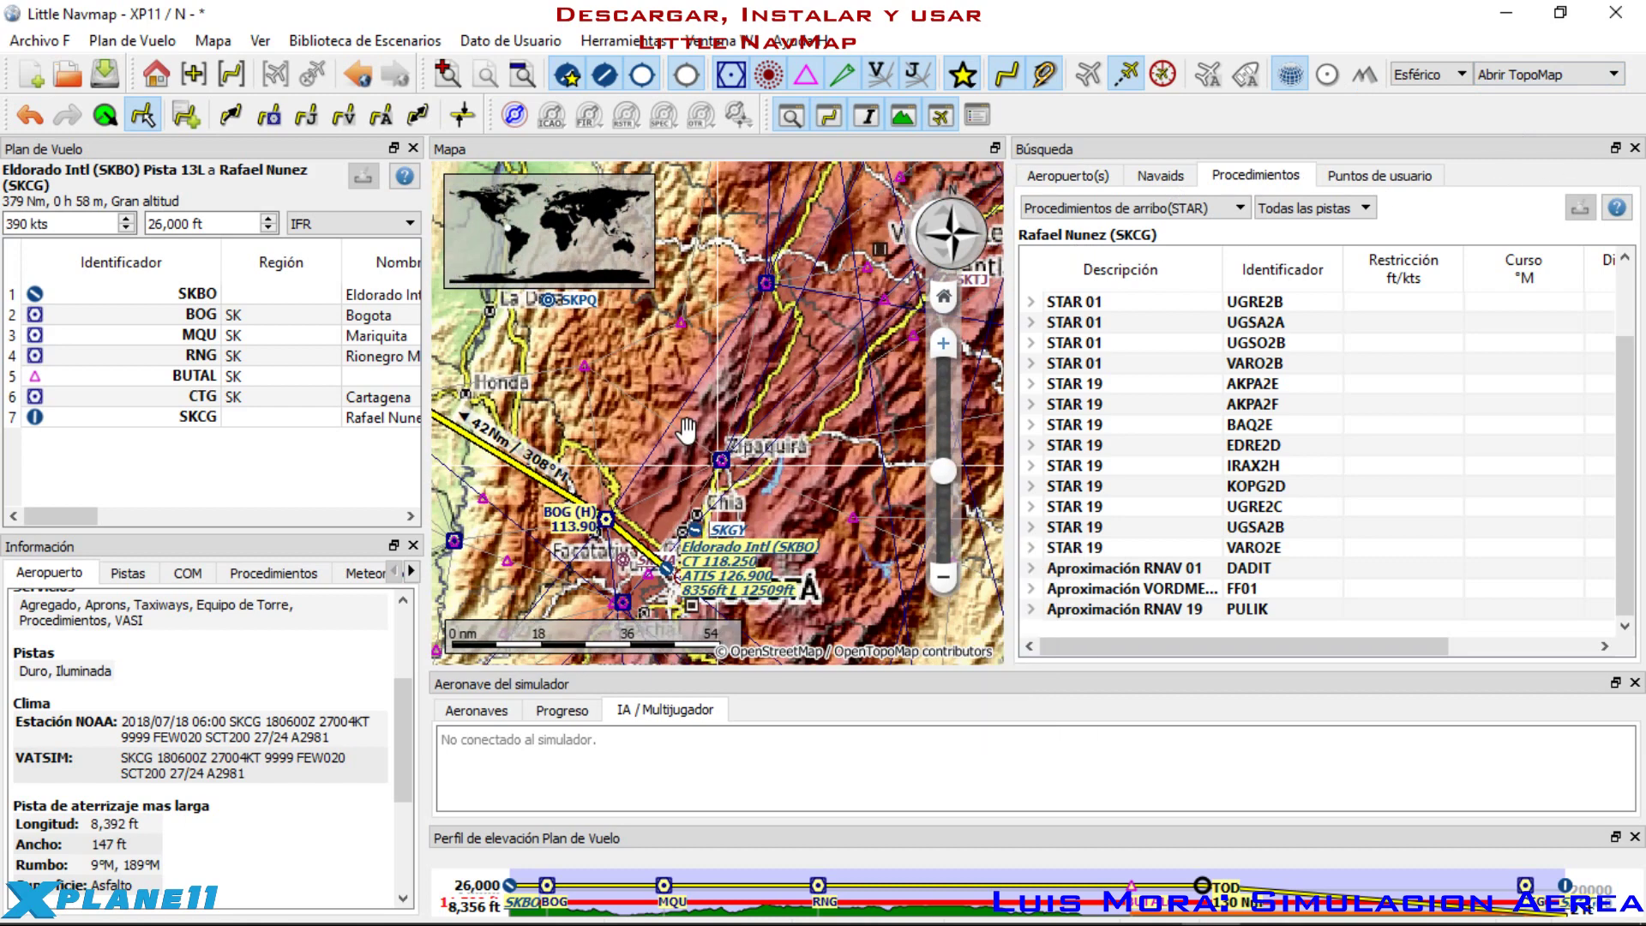
pyautogui.moveTo(686, 428); pyautogui.dragTo(771, 291)
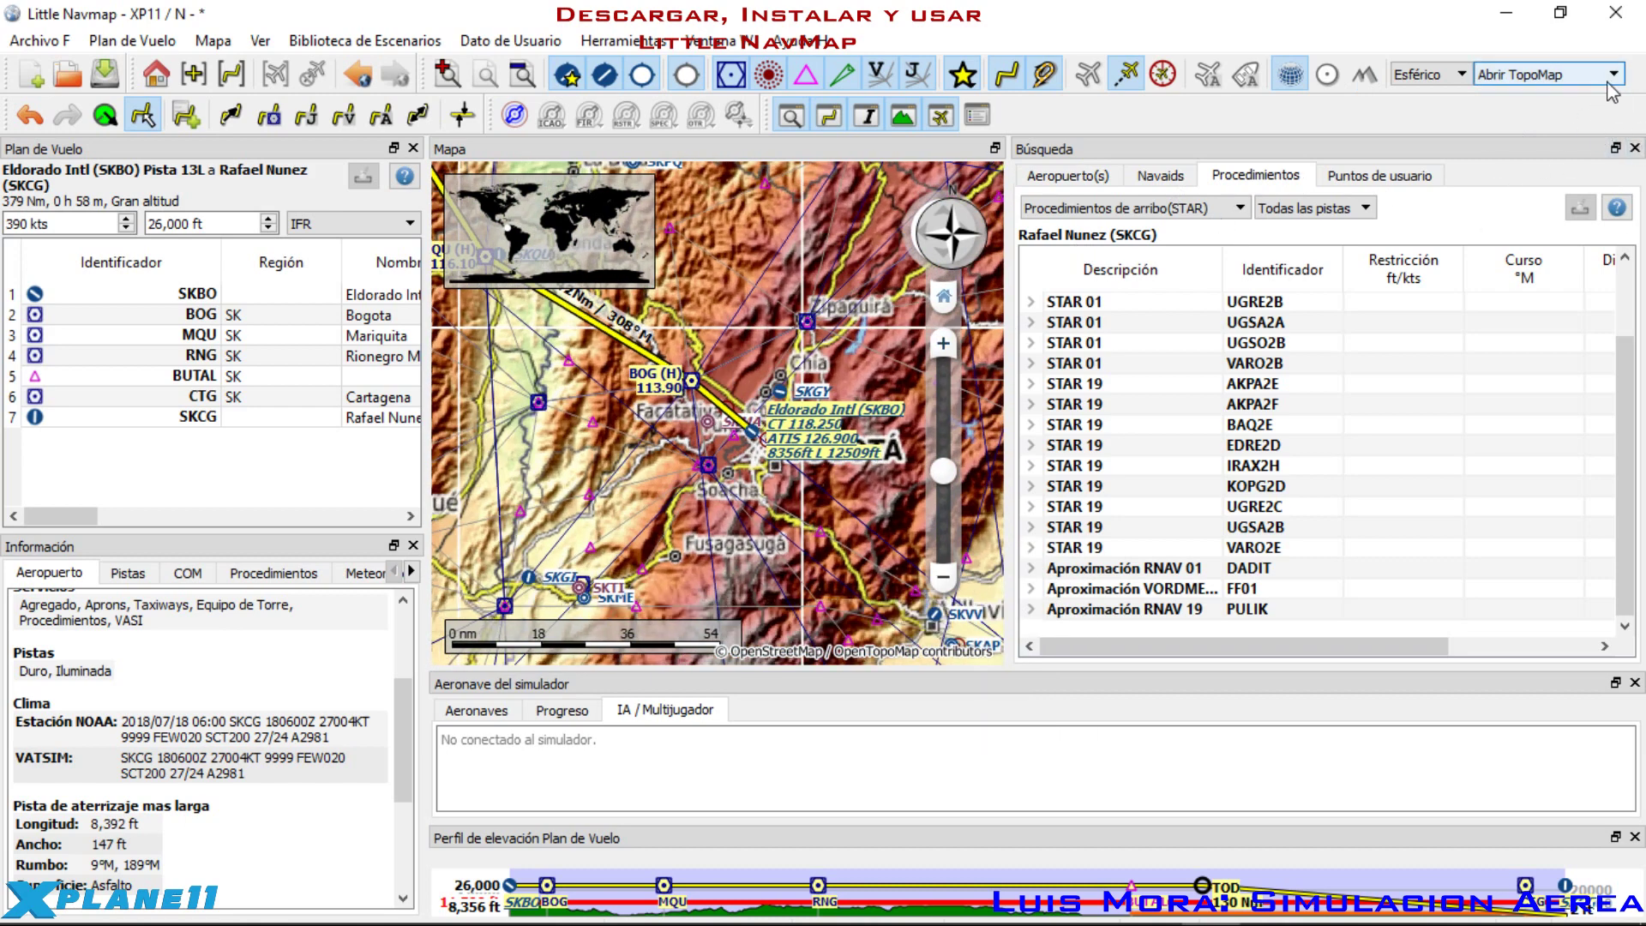
pyautogui.click(1521, 75)
pyautogui.click(1529, 140)
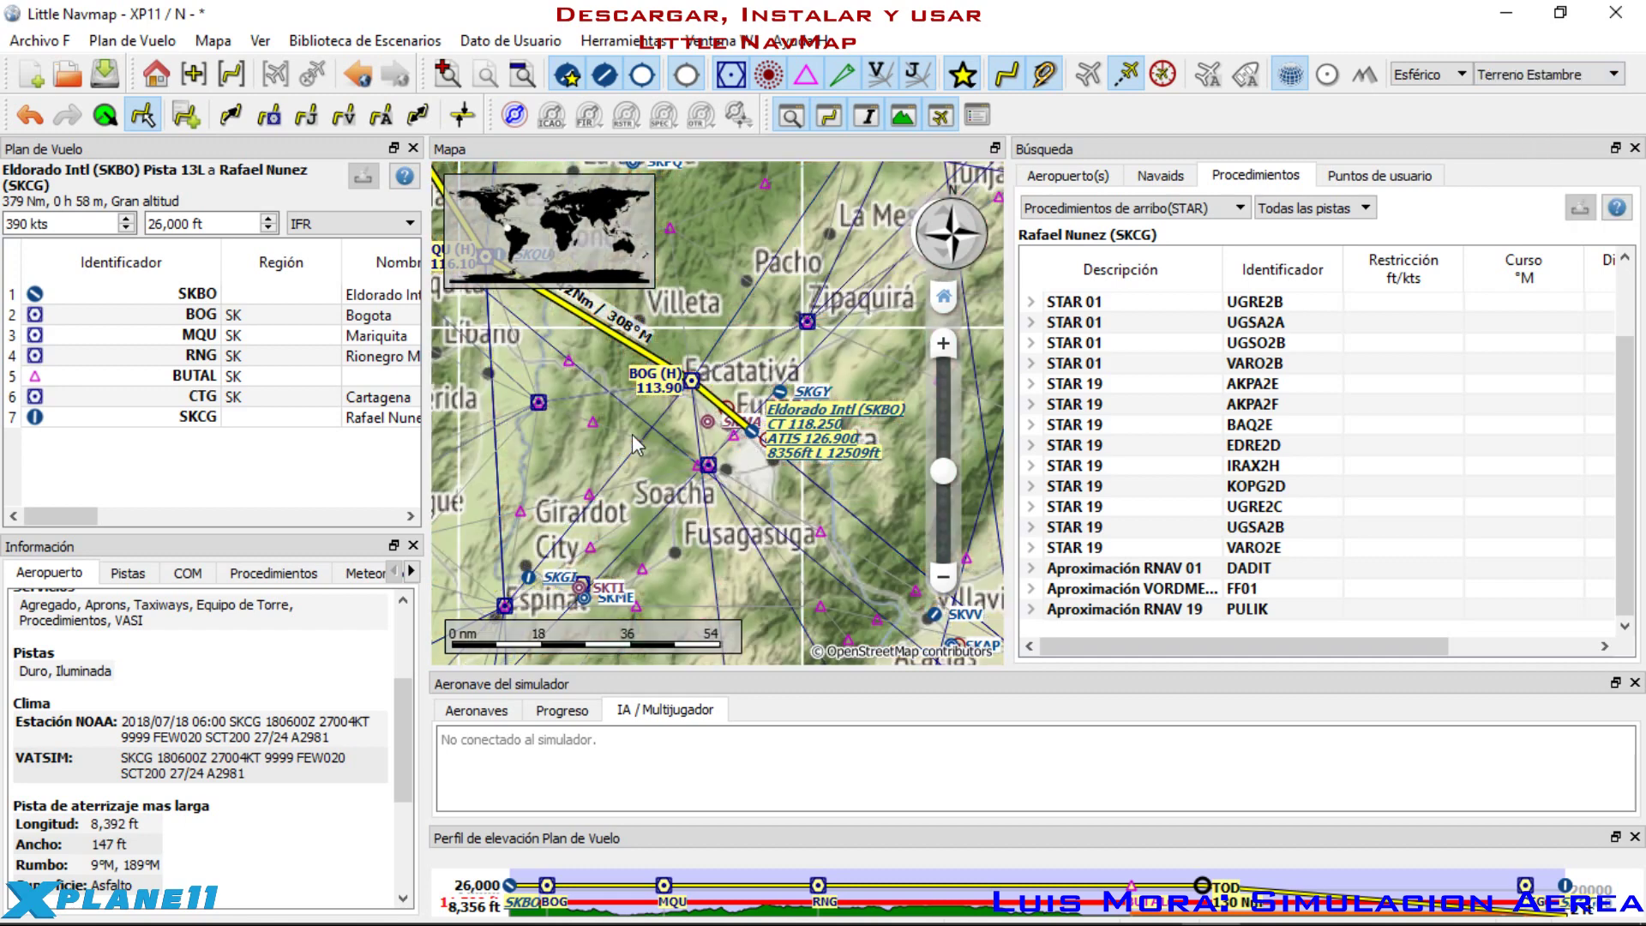
pyautogui.scroll(-2, 667, 434)
pyautogui.scroll(2, 754, 462)
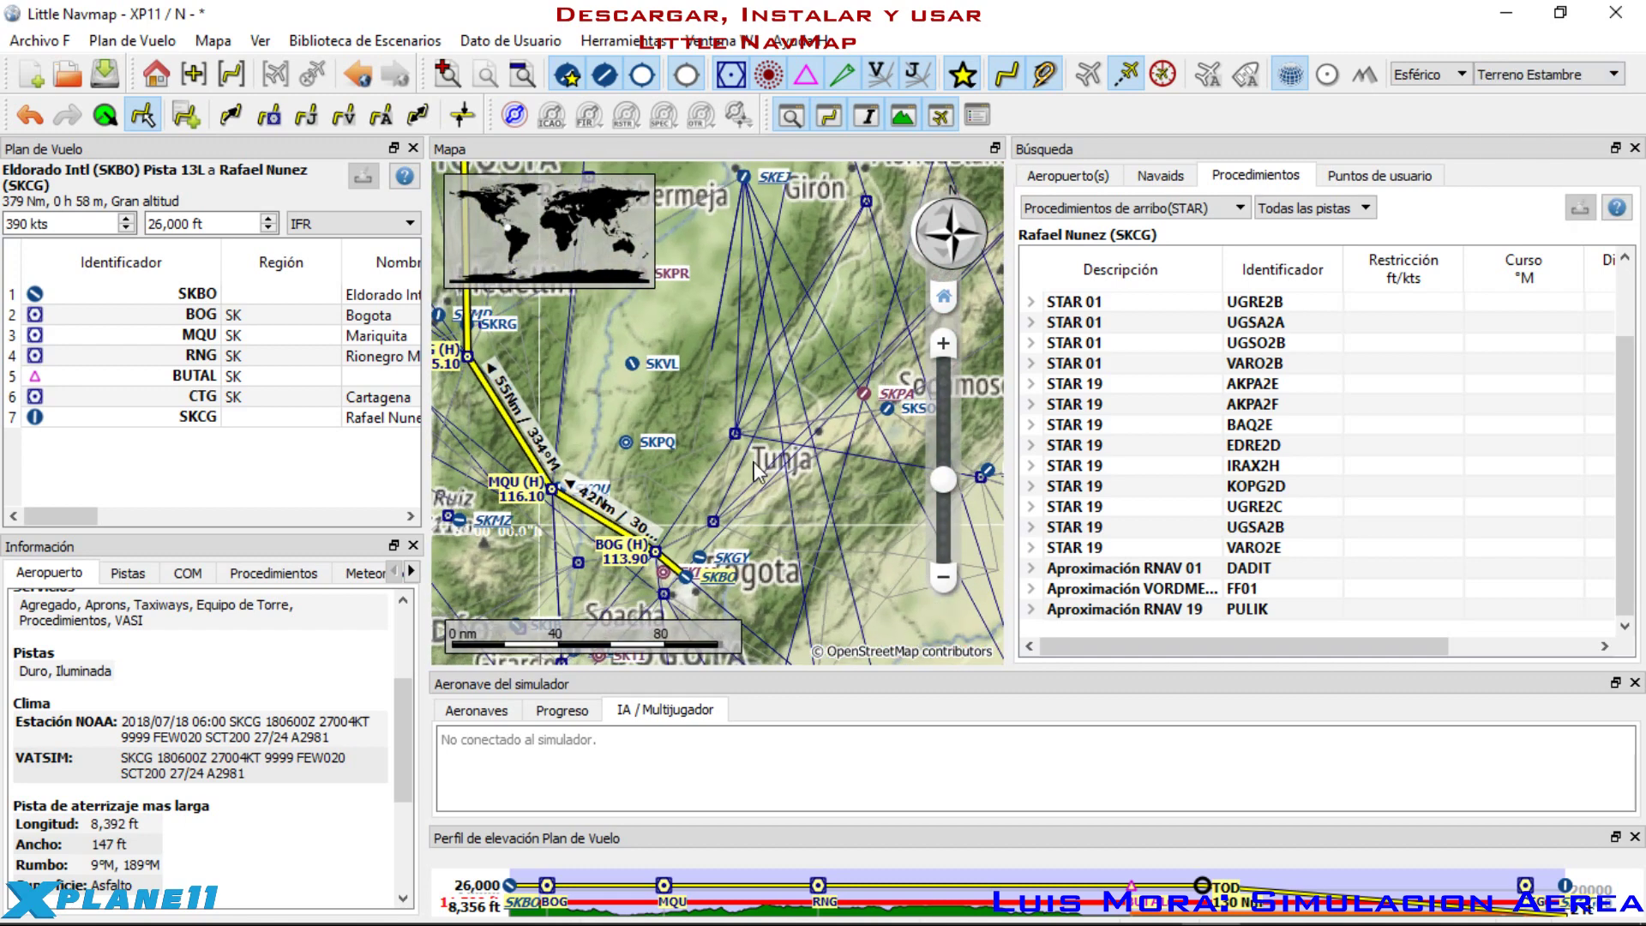
pyautogui.moveTo(764, 389); pyautogui.dragTo(786, 449)
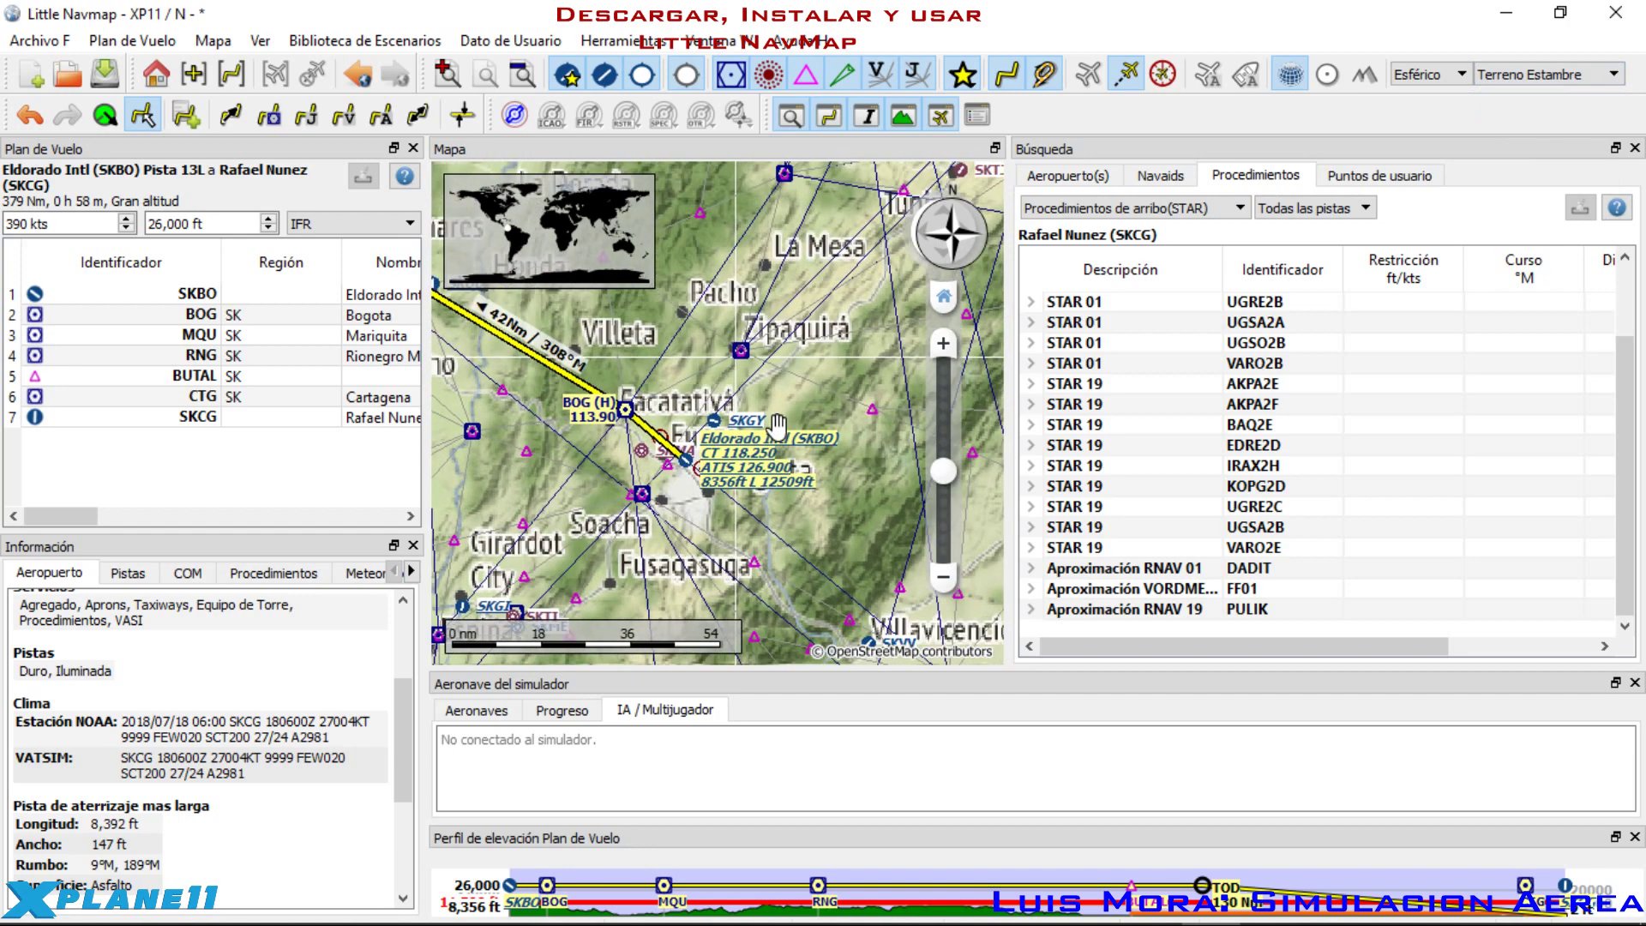
# Step: Try the CARTO clara and CARTO Oscura map themes on the route area near Bogotá
pyautogui.click(1582, 85)
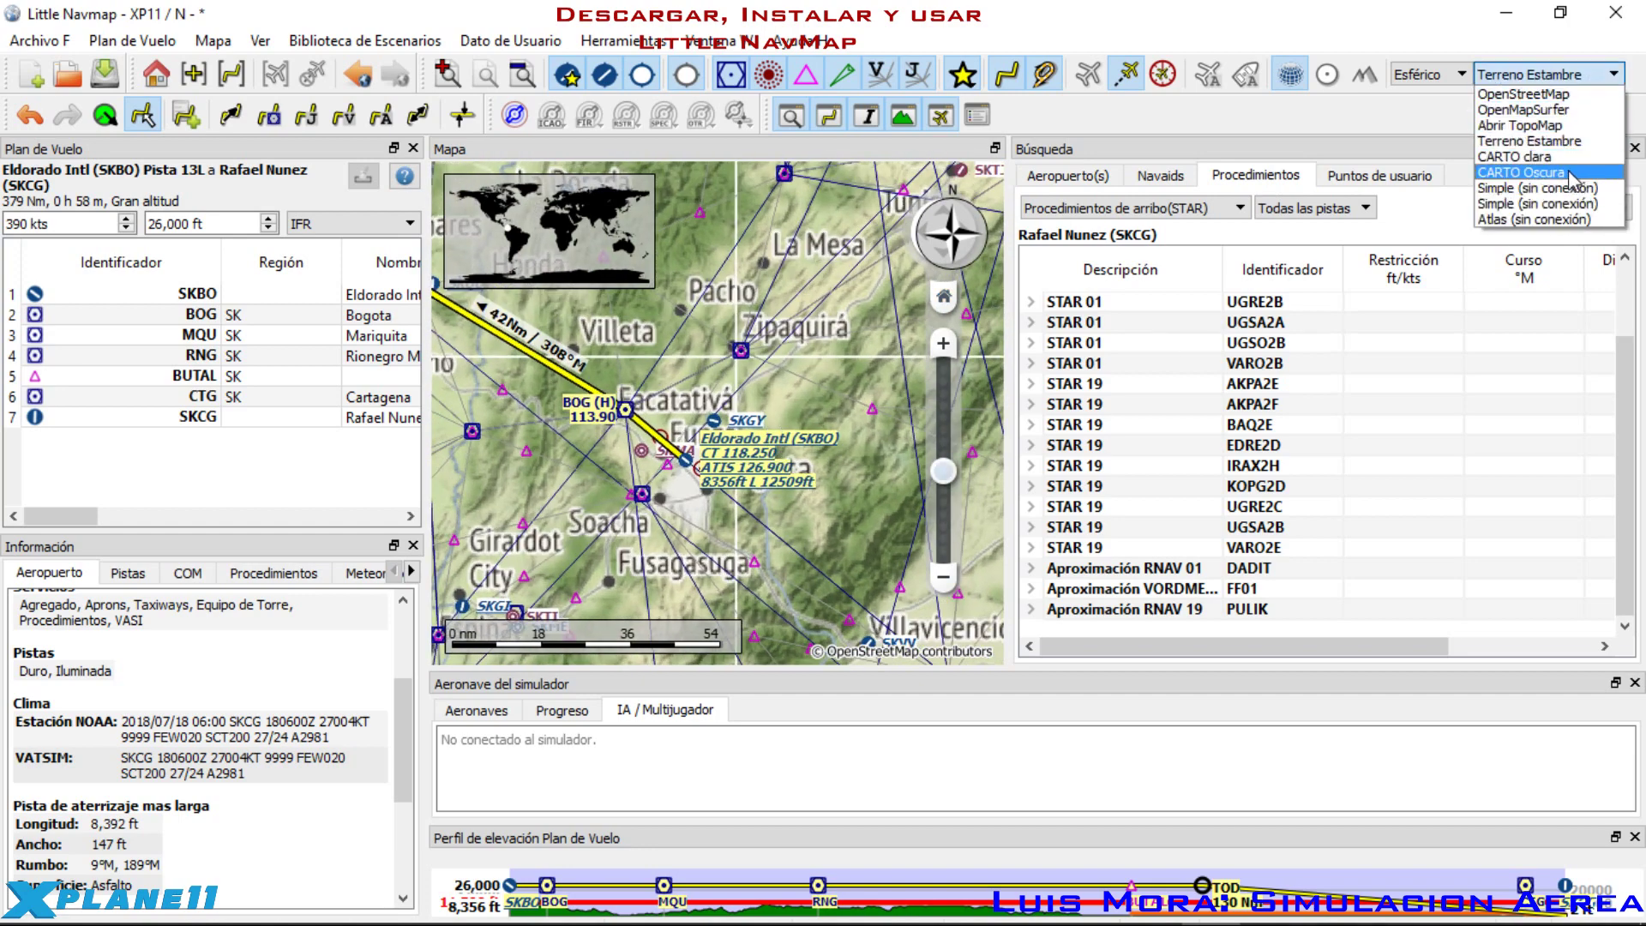
pyautogui.click(1534, 156)
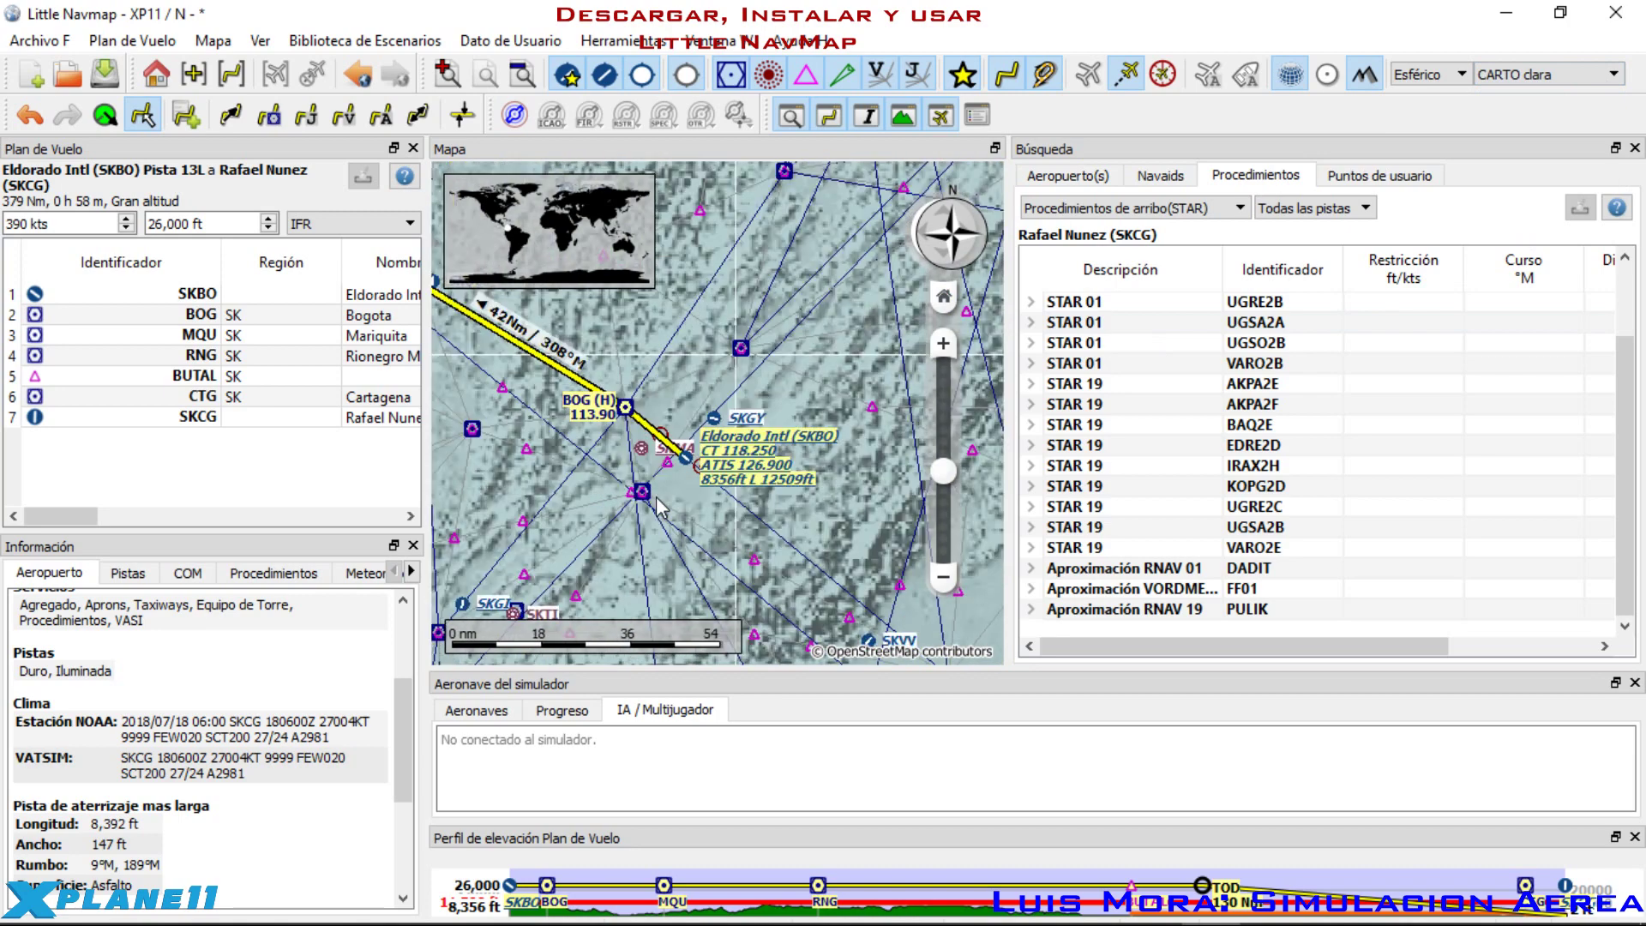
pyautogui.click(1559, 76)
pyautogui.click(1534, 172)
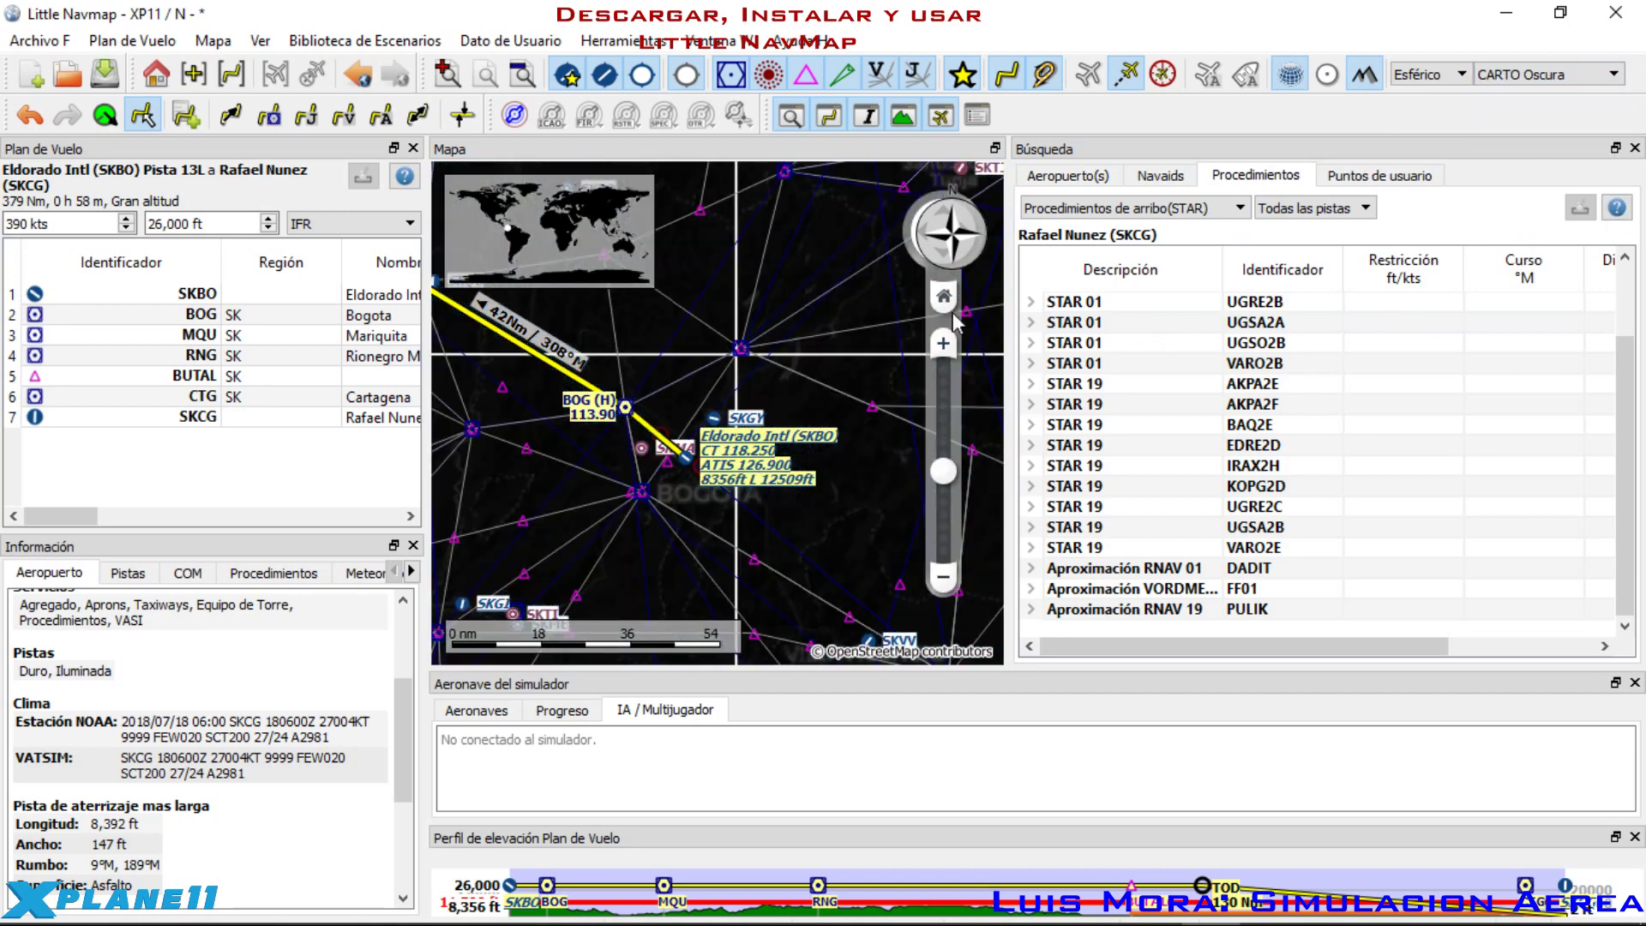
pyautogui.click(1606, 74)
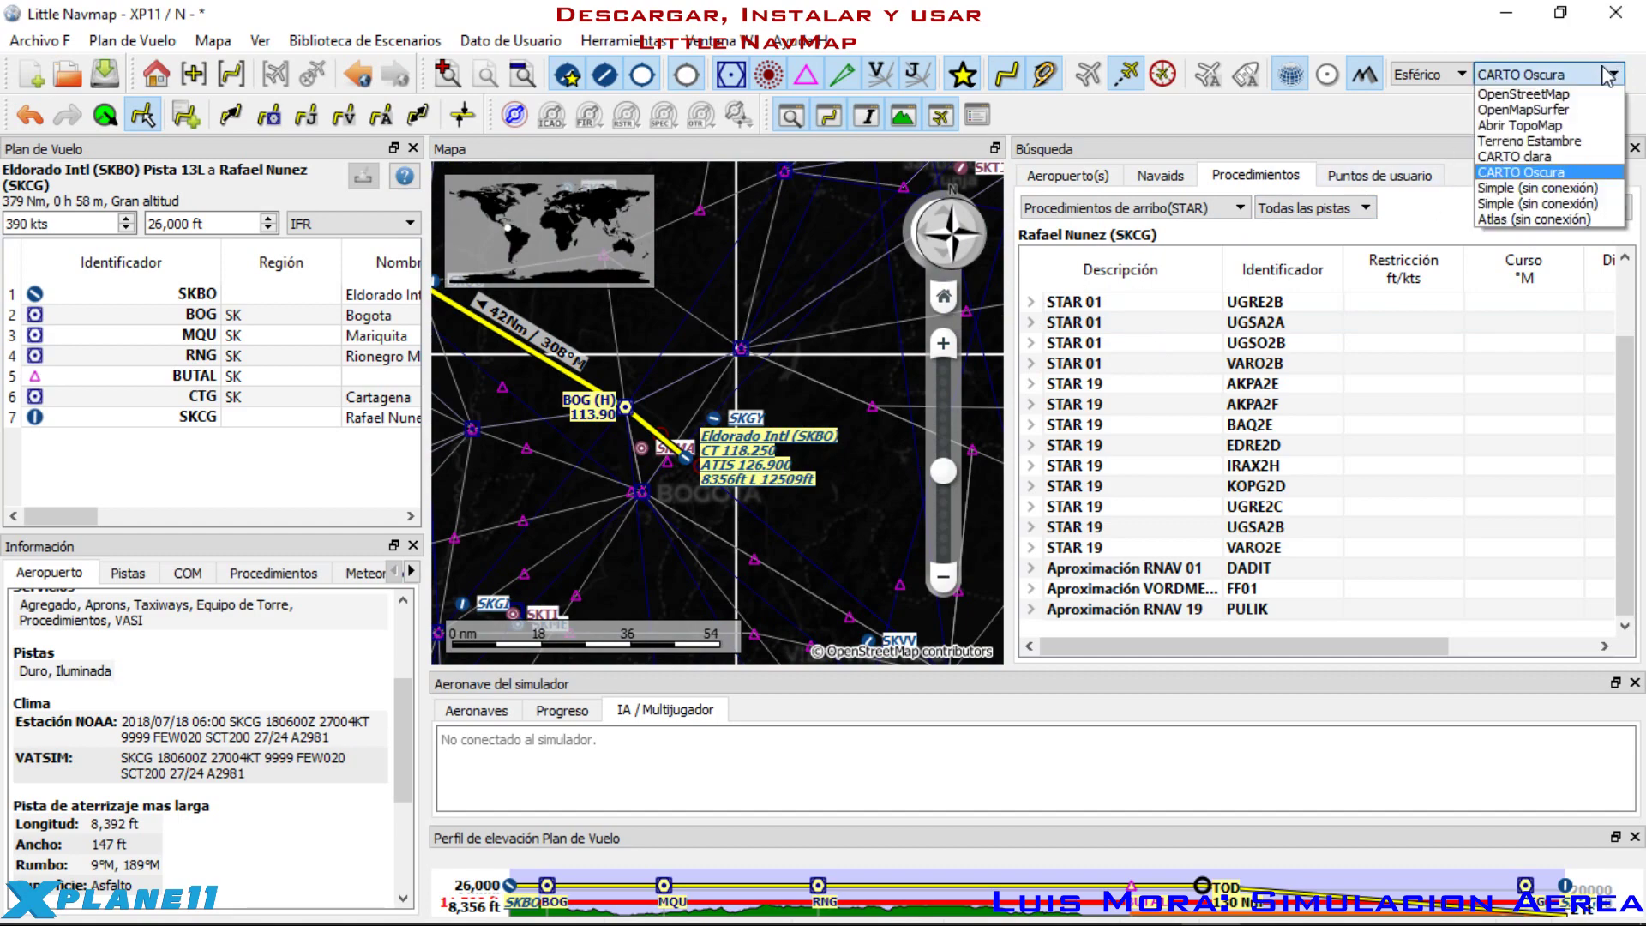
pyautogui.click(800, 424)
pyautogui.scroll(-3, 780, 378)
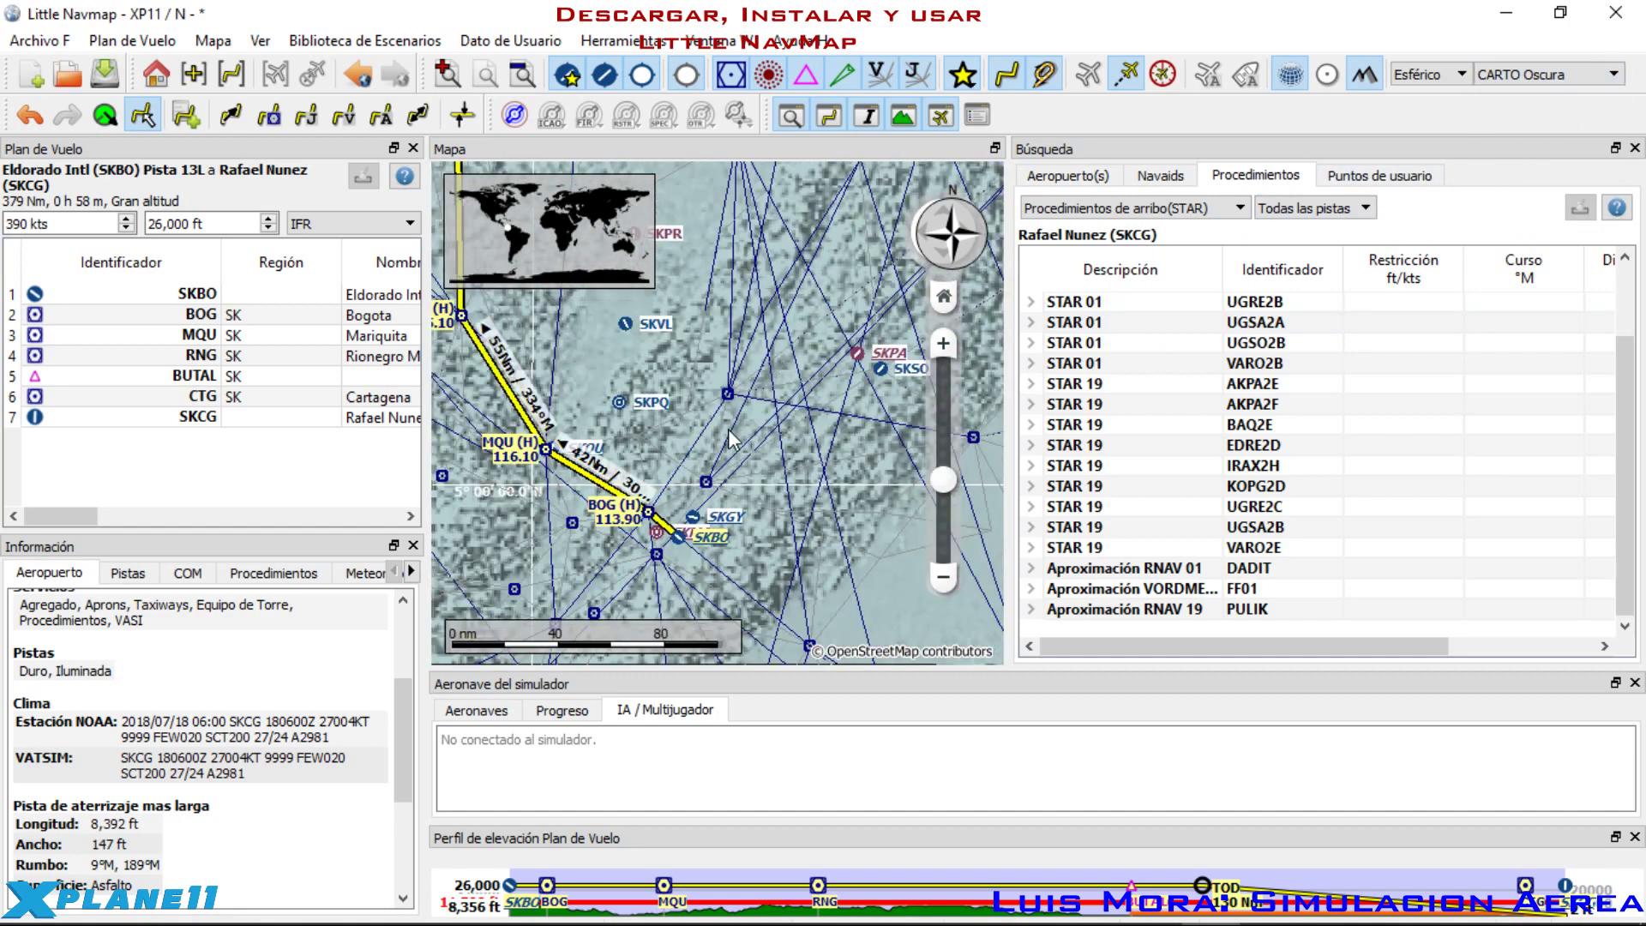
# Step: Compare the Terreno Estambre and OpenMapSurfer map themes, leaving the map on Terreno Estambre
pyautogui.click(1593, 75)
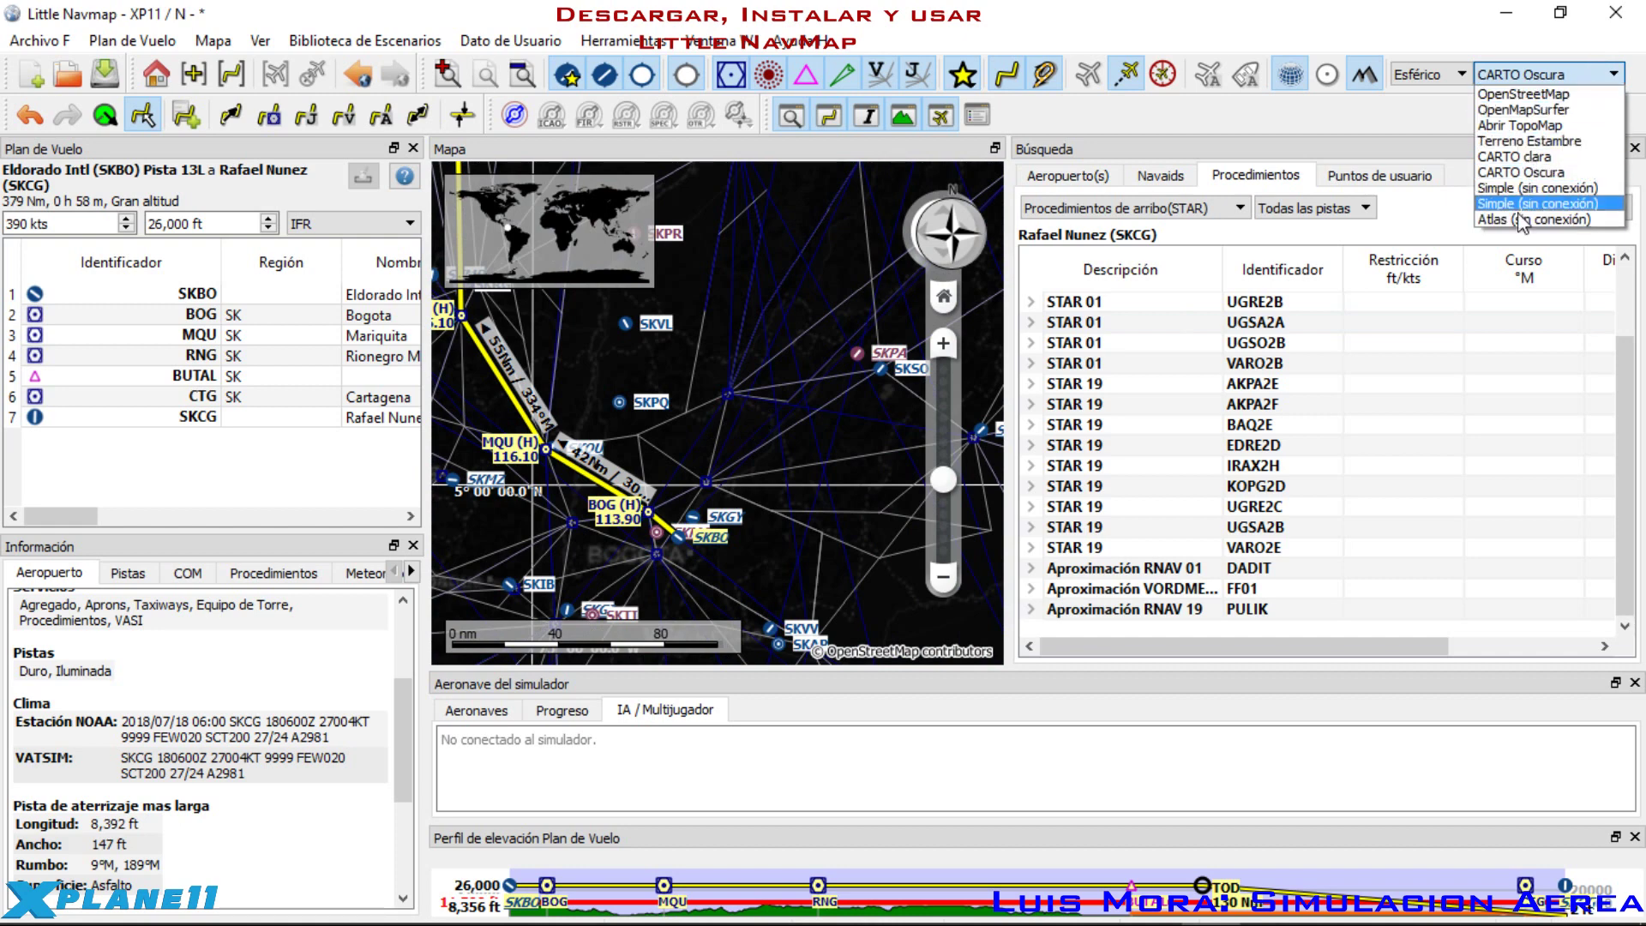
pyautogui.click(1530, 142)
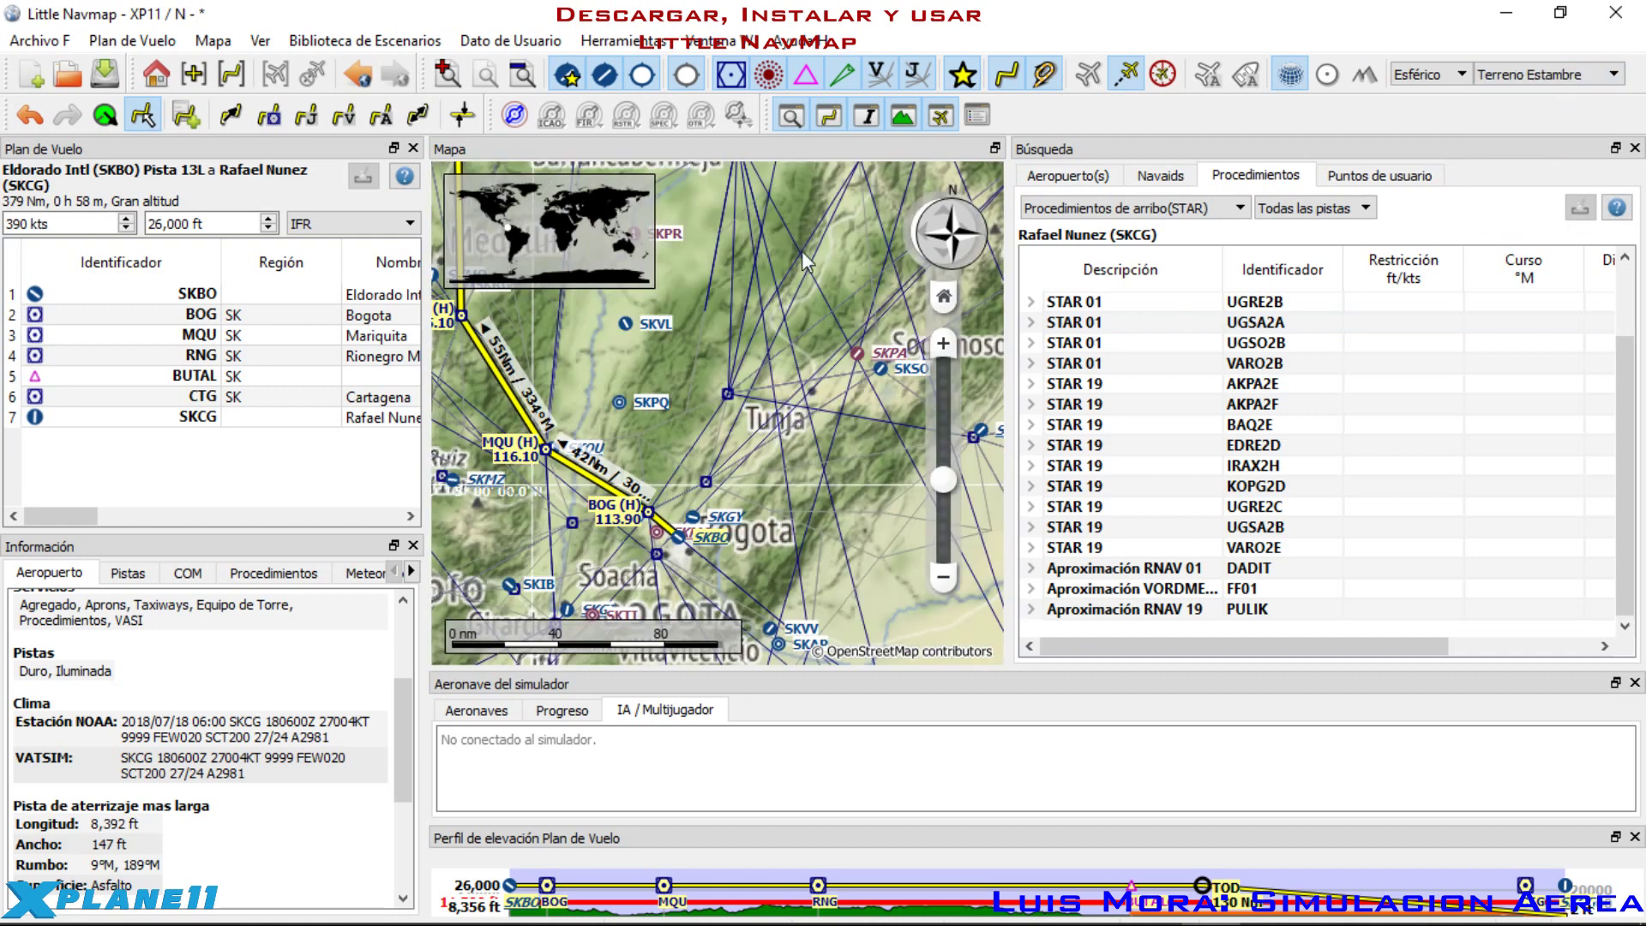
pyautogui.click(1591, 76)
pyautogui.click(1519, 110)
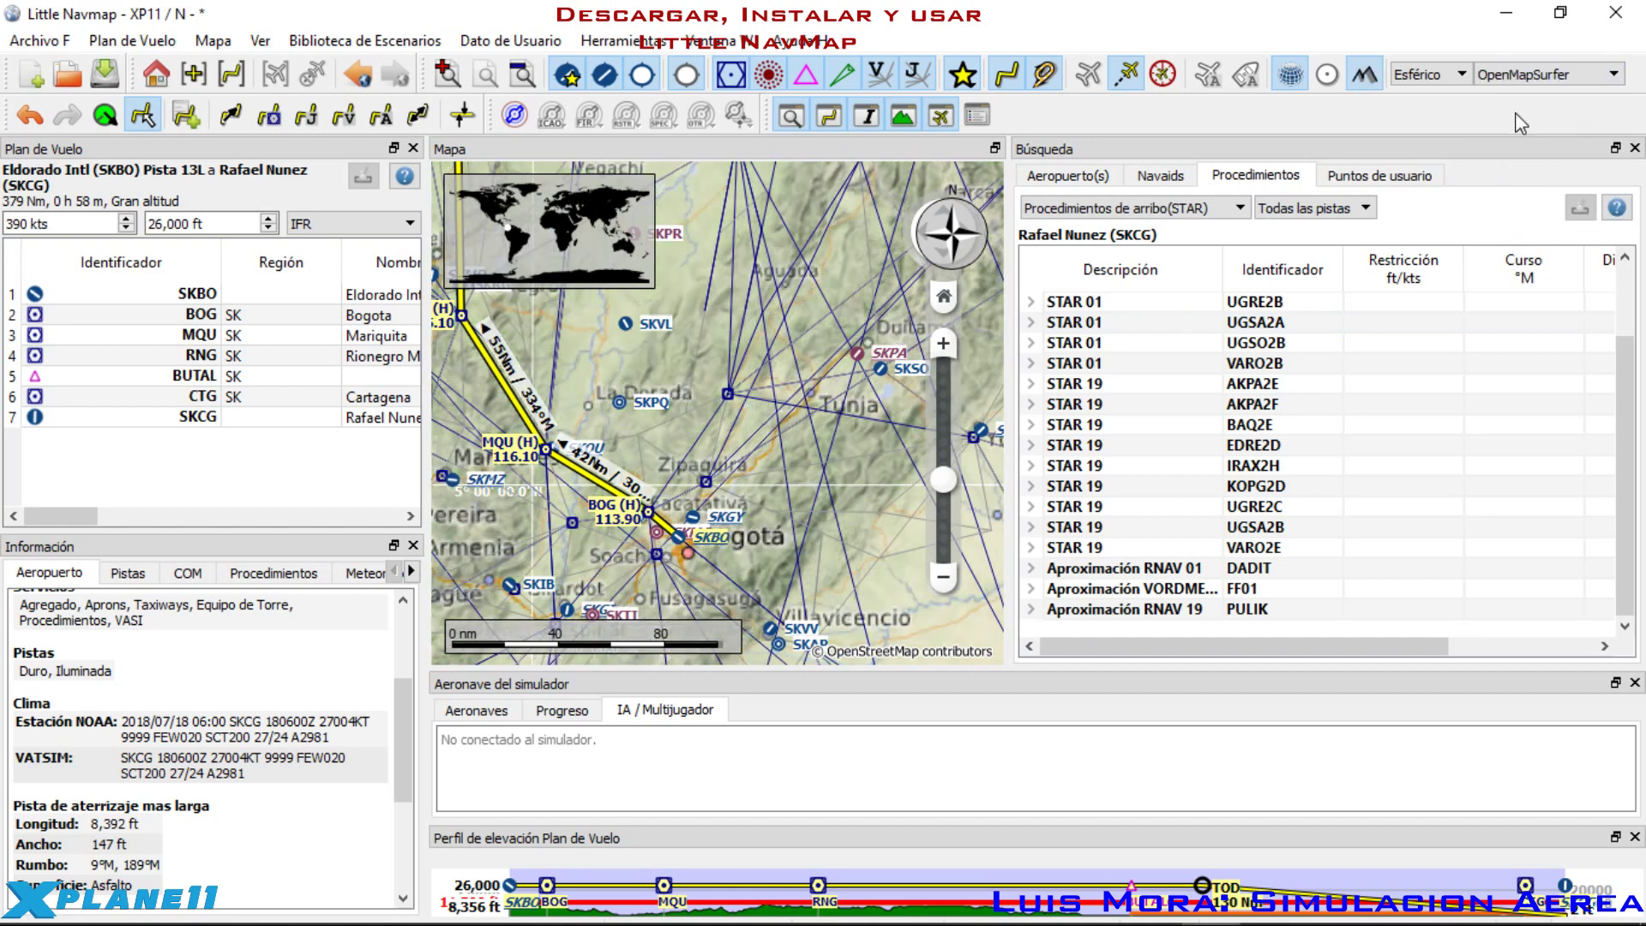
pyautogui.click(1543, 75)
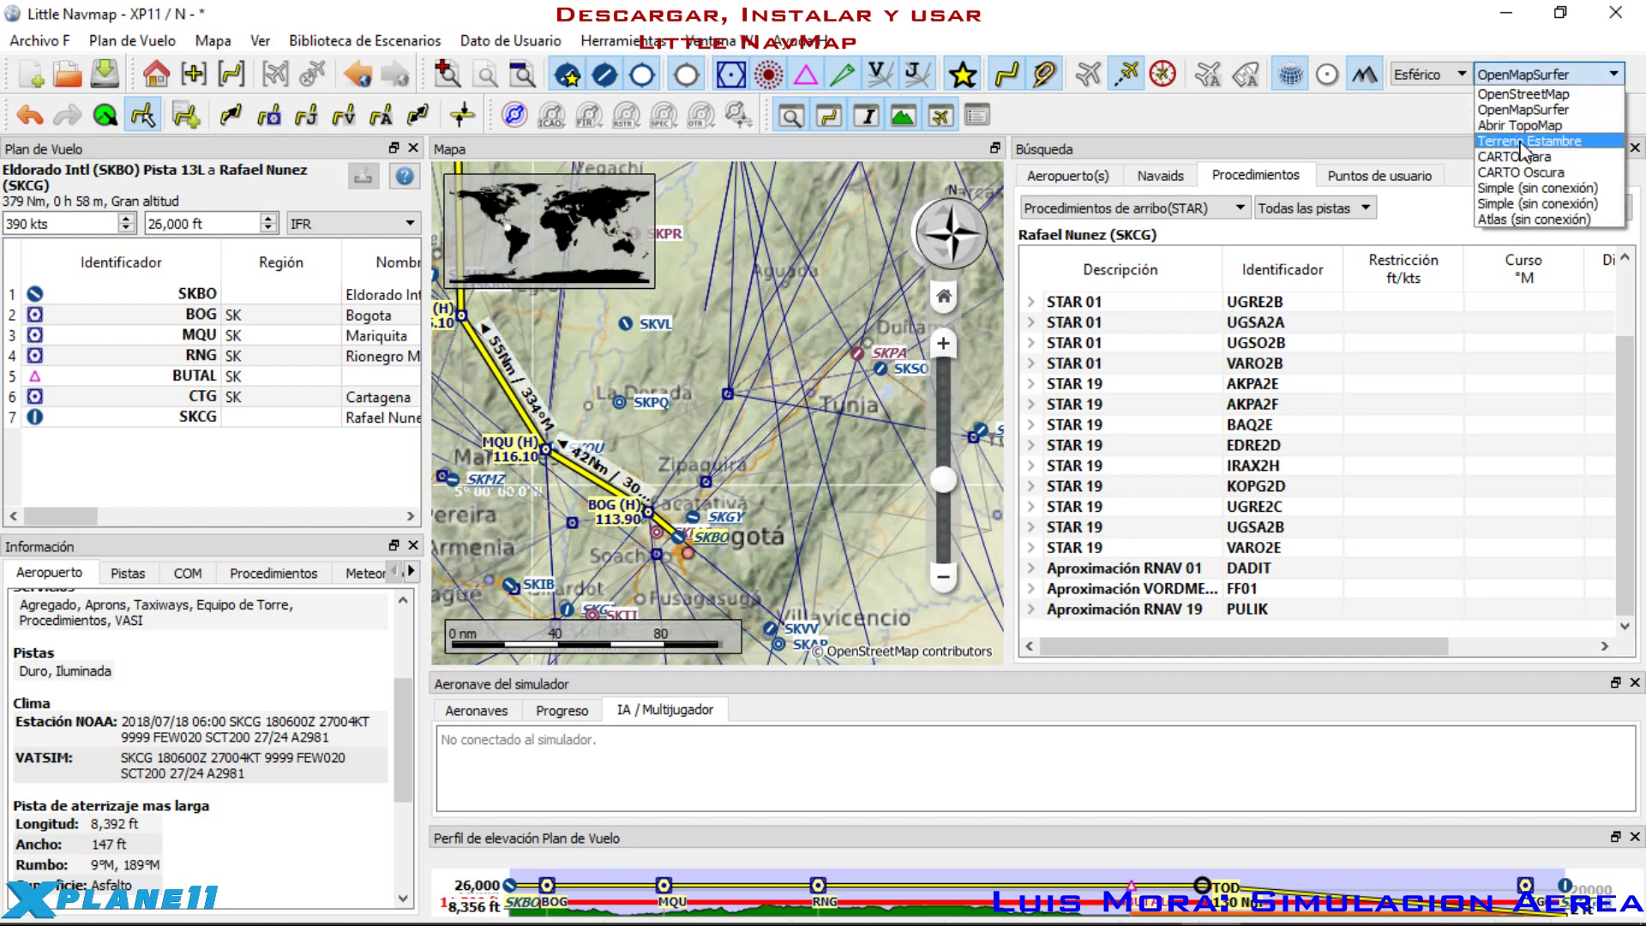
pyautogui.click(1521, 141)
# Step: Examine the SKBO–SKCG route on the map, from the whole of Colombia down to the Medellín and Bogotá areas
pyautogui.scroll(-5, 624, 467)
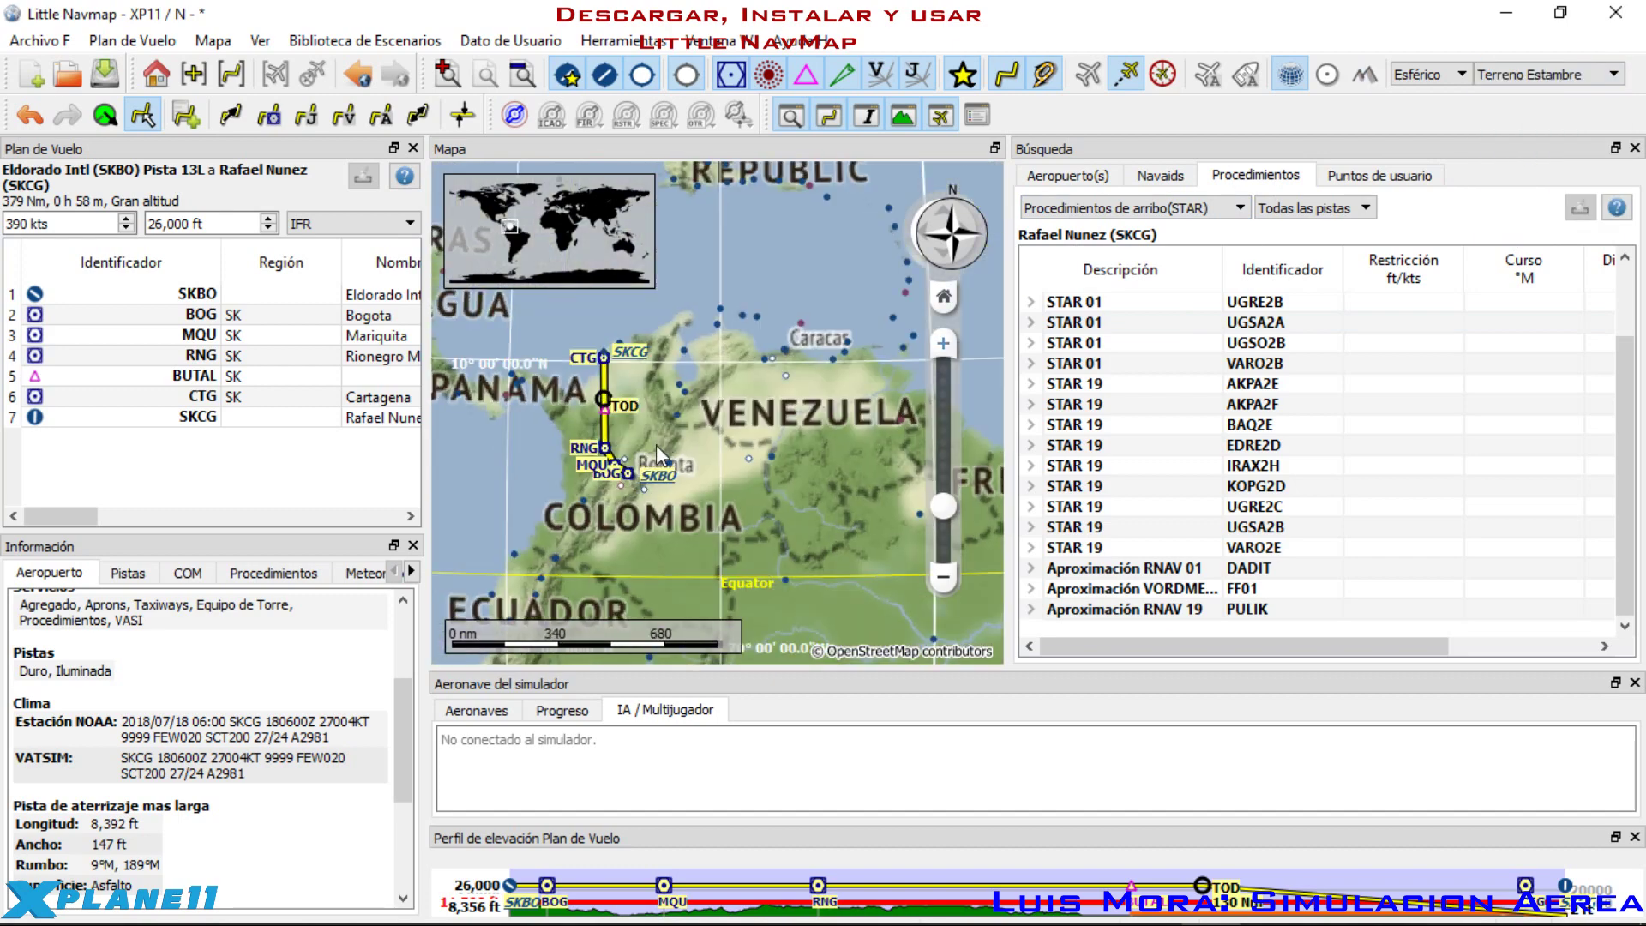
pyautogui.scroll(3, 637, 467)
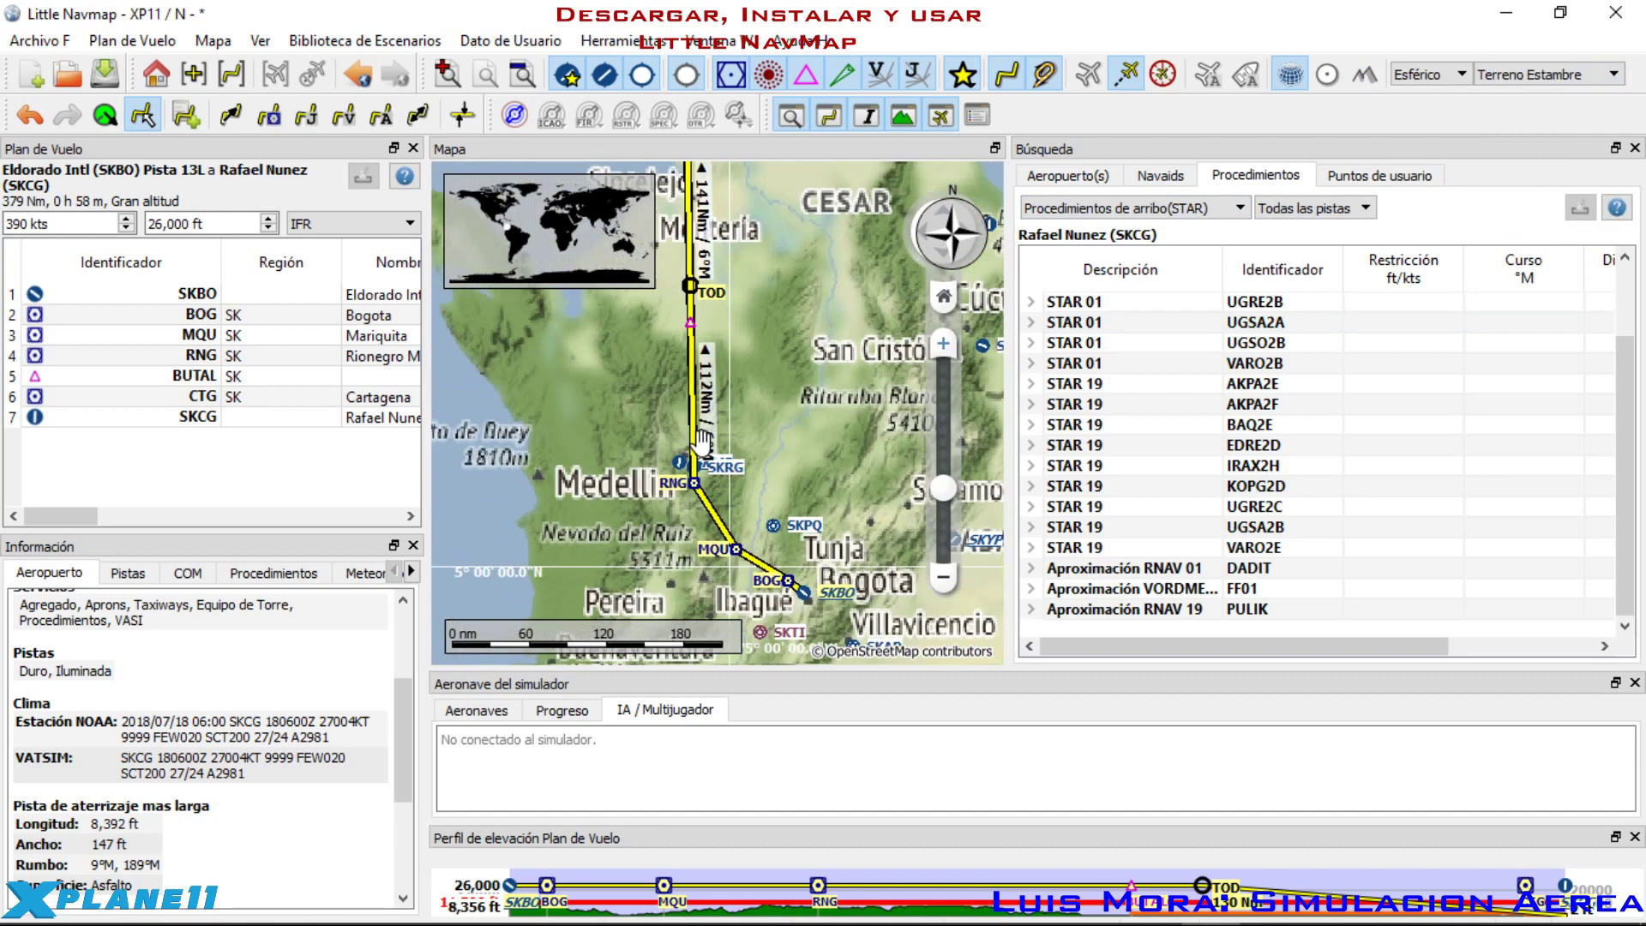
pyautogui.scroll(3, 752, 513)
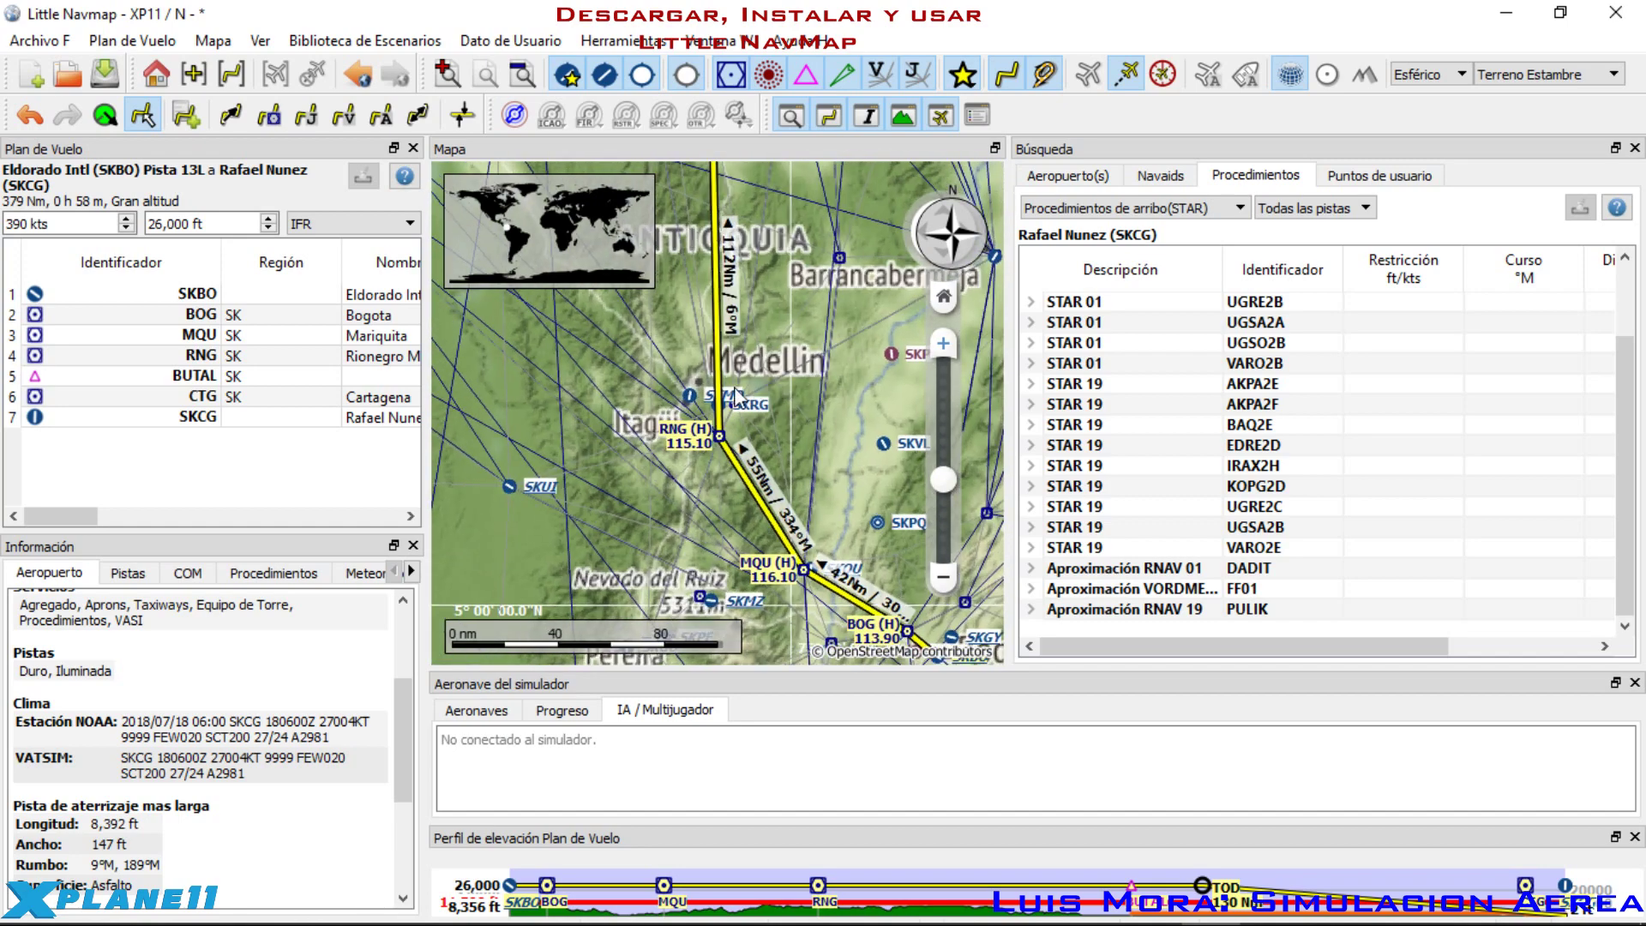
pyautogui.scroll(4, 735, 396)
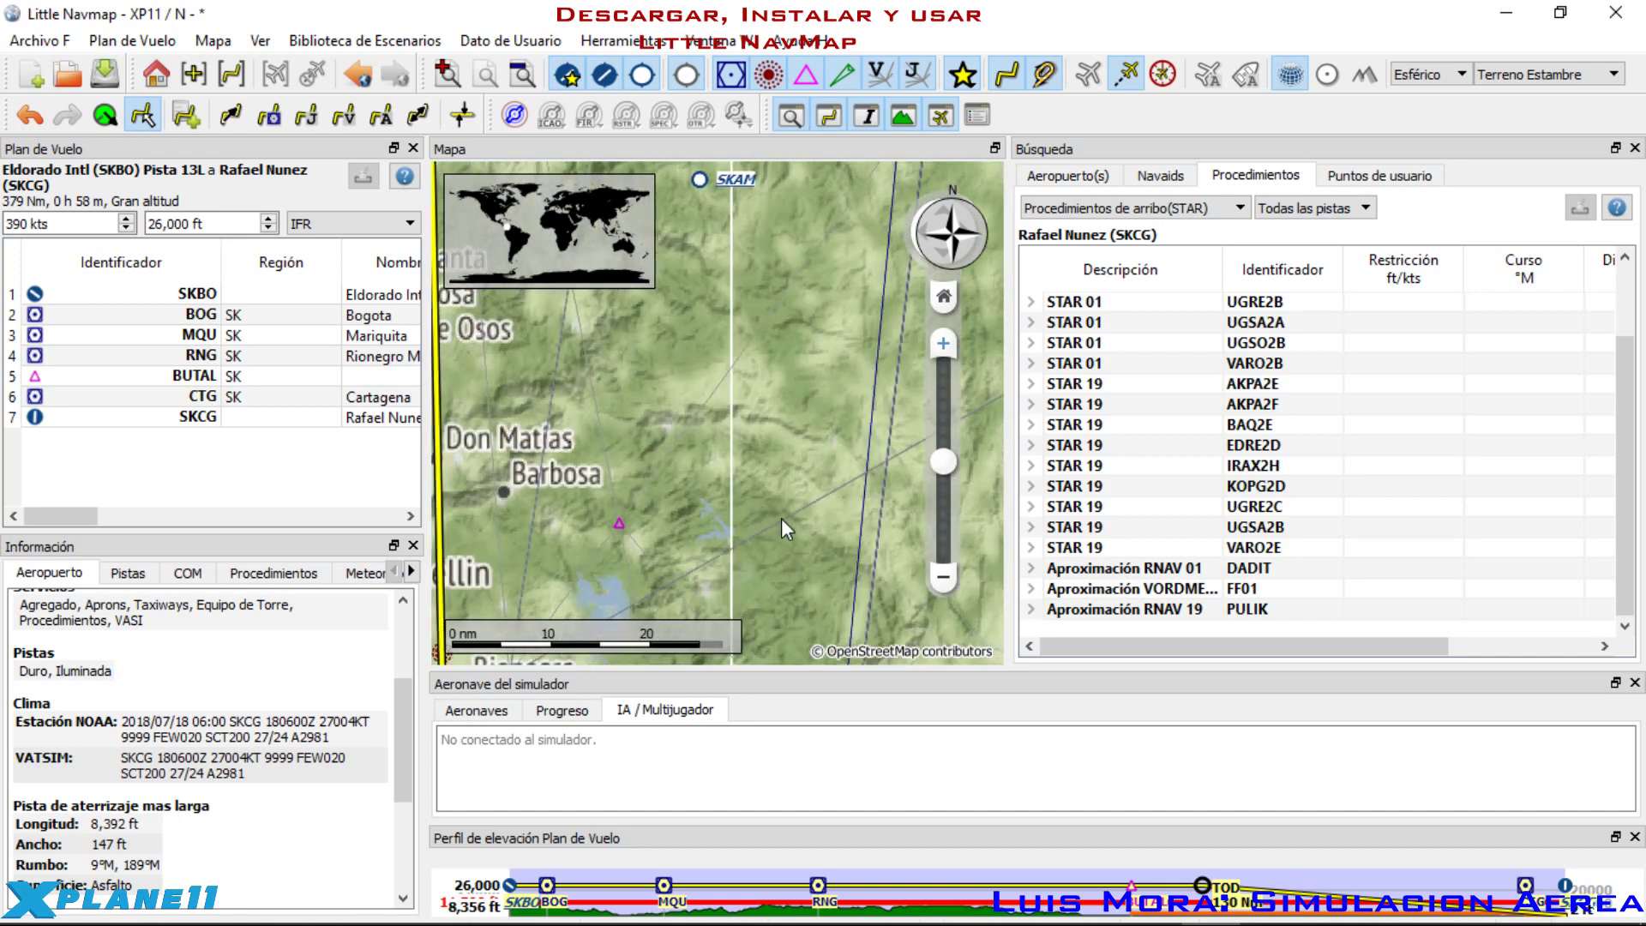
pyautogui.scroll(2, 780, 517)
pyautogui.moveTo(688, 539); pyautogui.dragTo(627, 569)
pyautogui.scroll(-10, 718, 420)
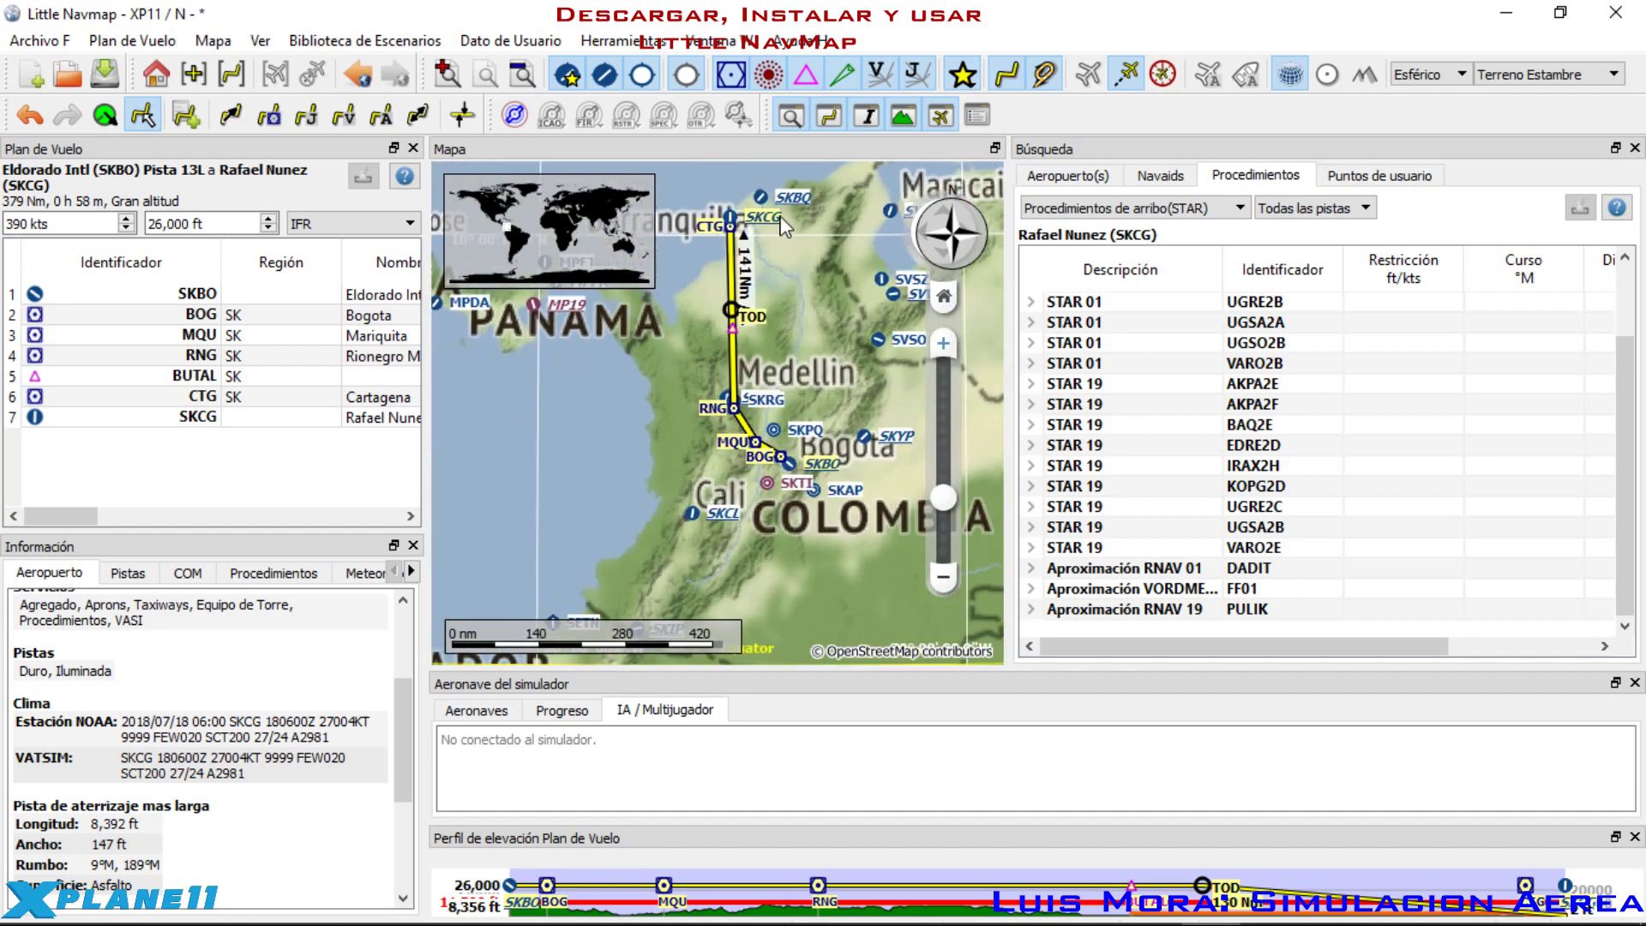
pyautogui.scroll(5, 201, 737)
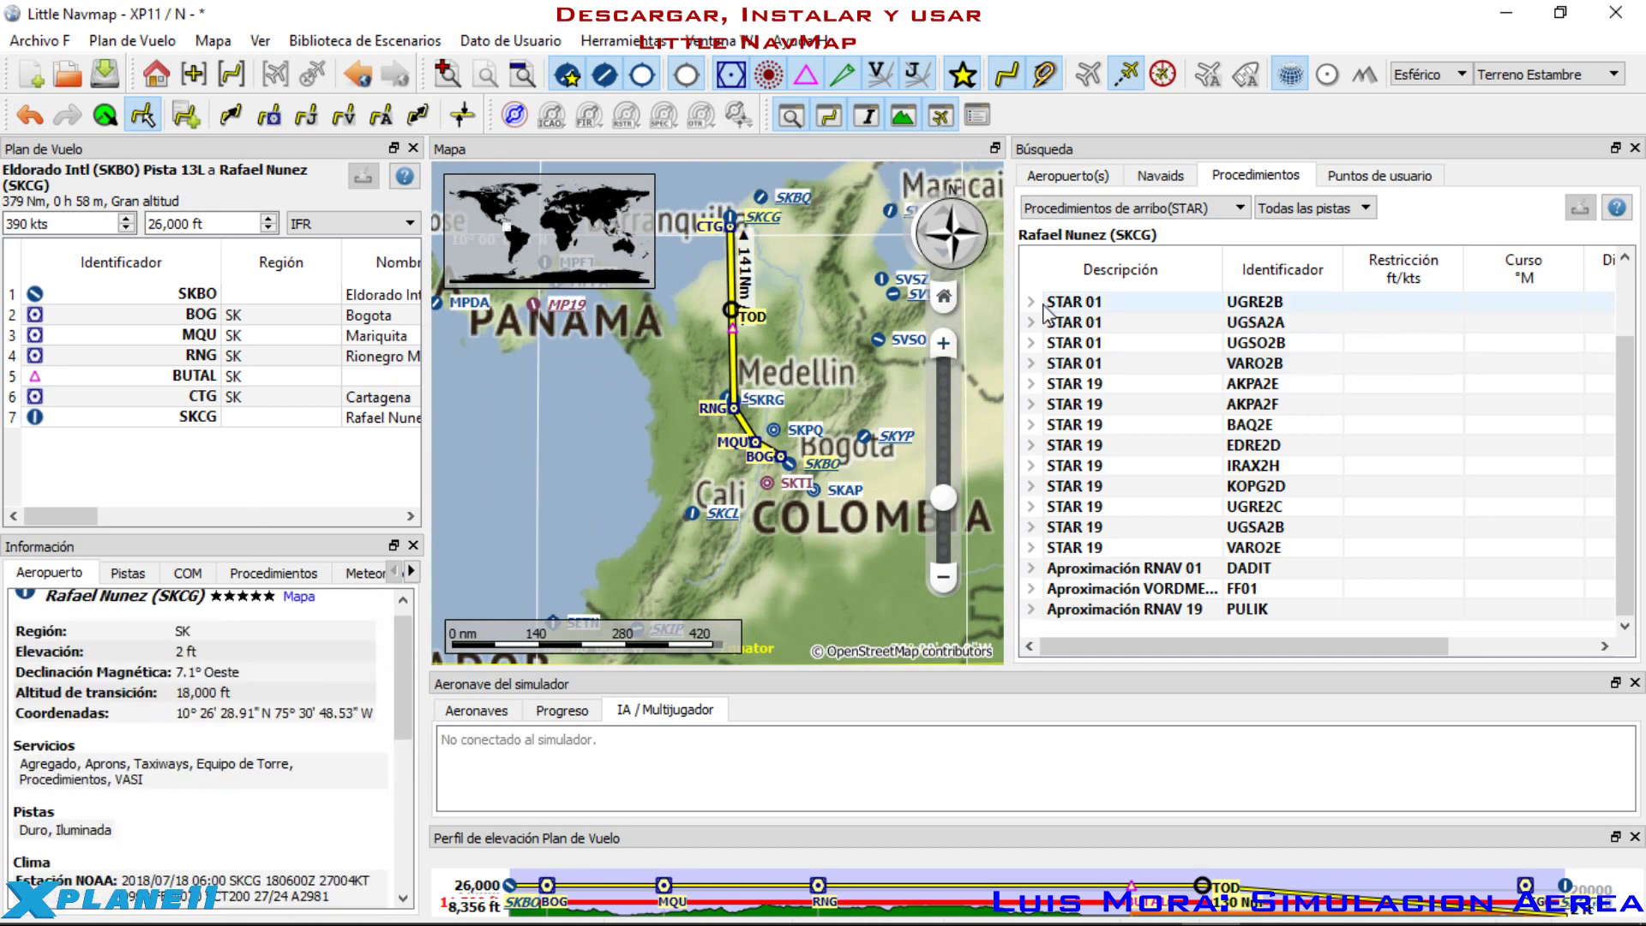
pyautogui.scroll(3, 807, 402)
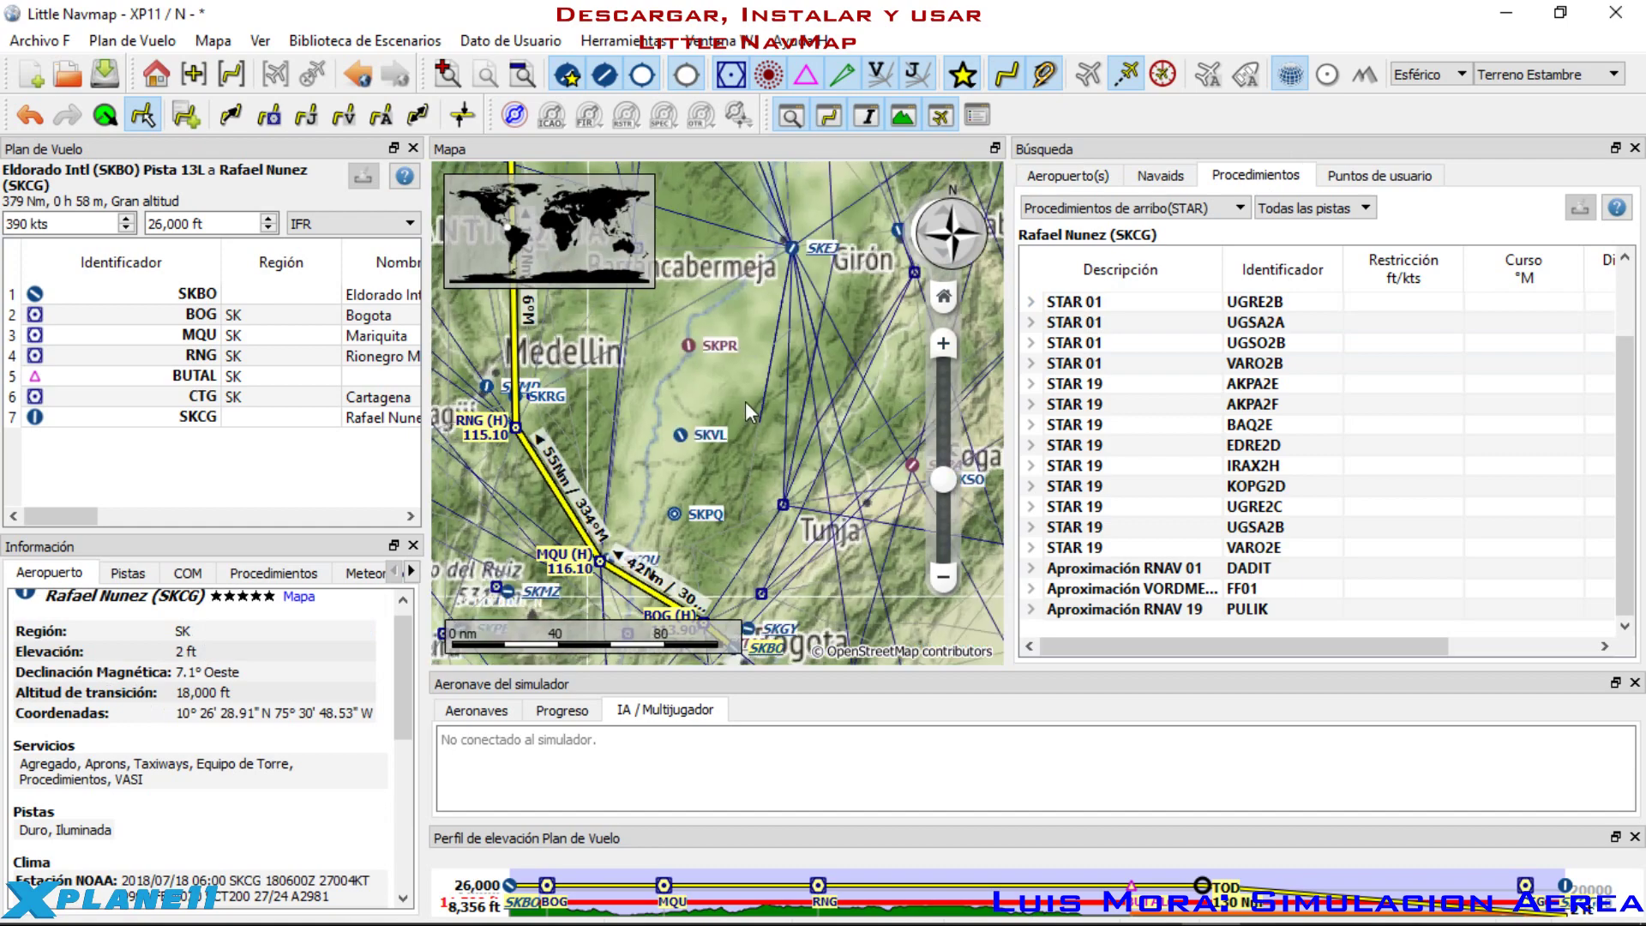
pyautogui.moveTo(674, 516); pyautogui.dragTo(763, 421)
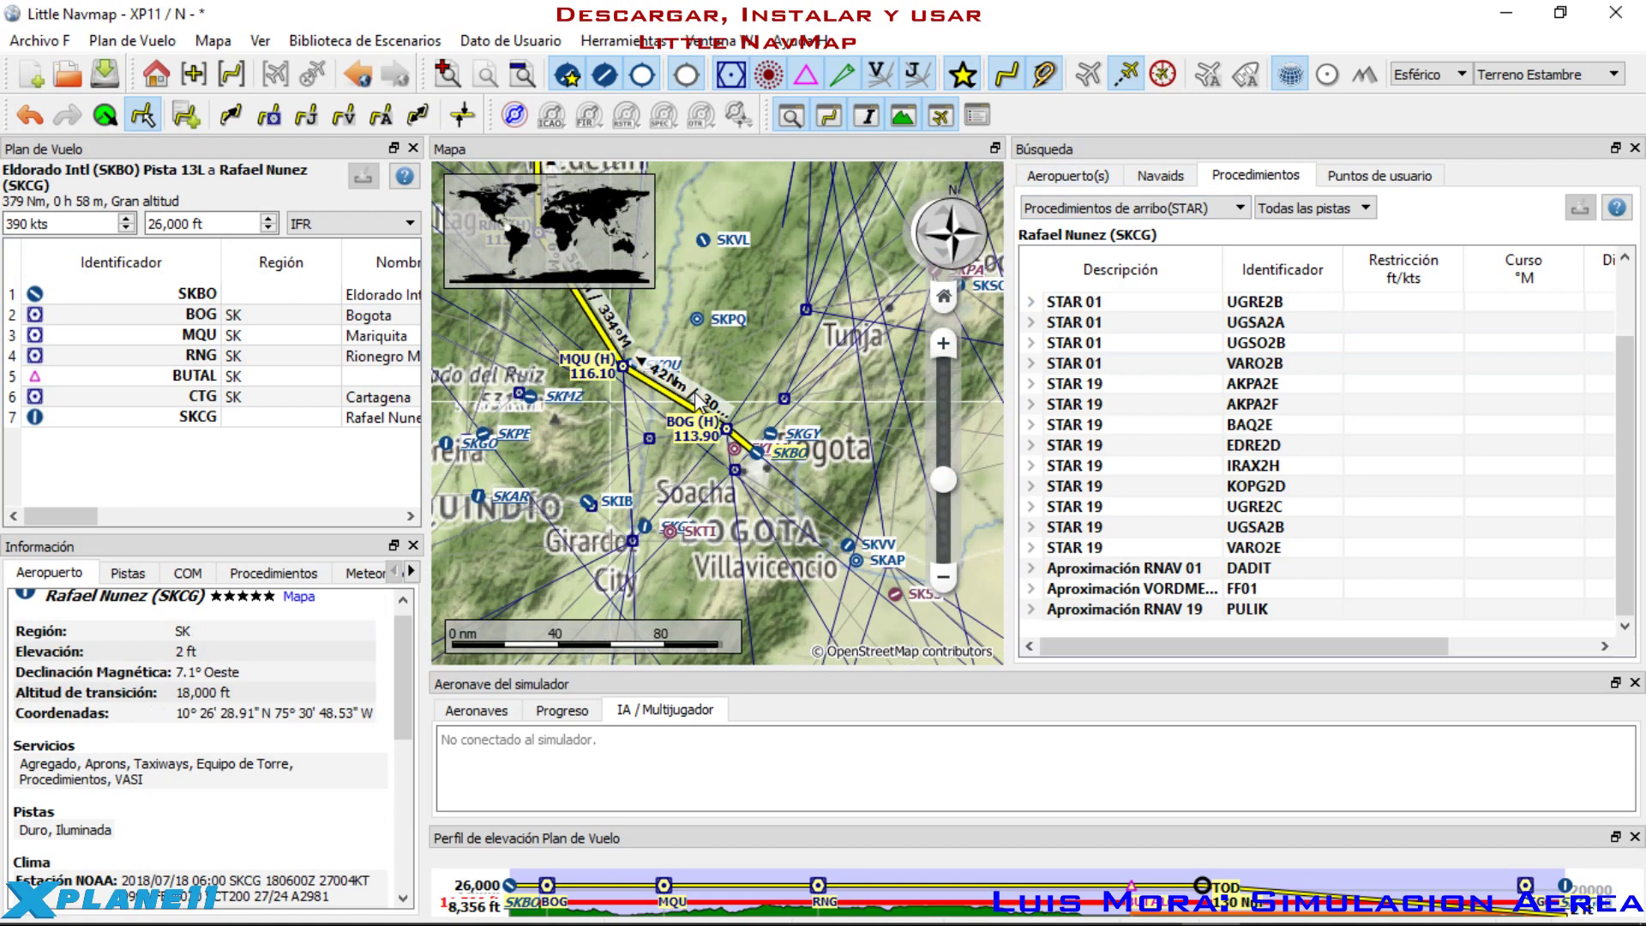
pyautogui.scroll(2, 763, 421)
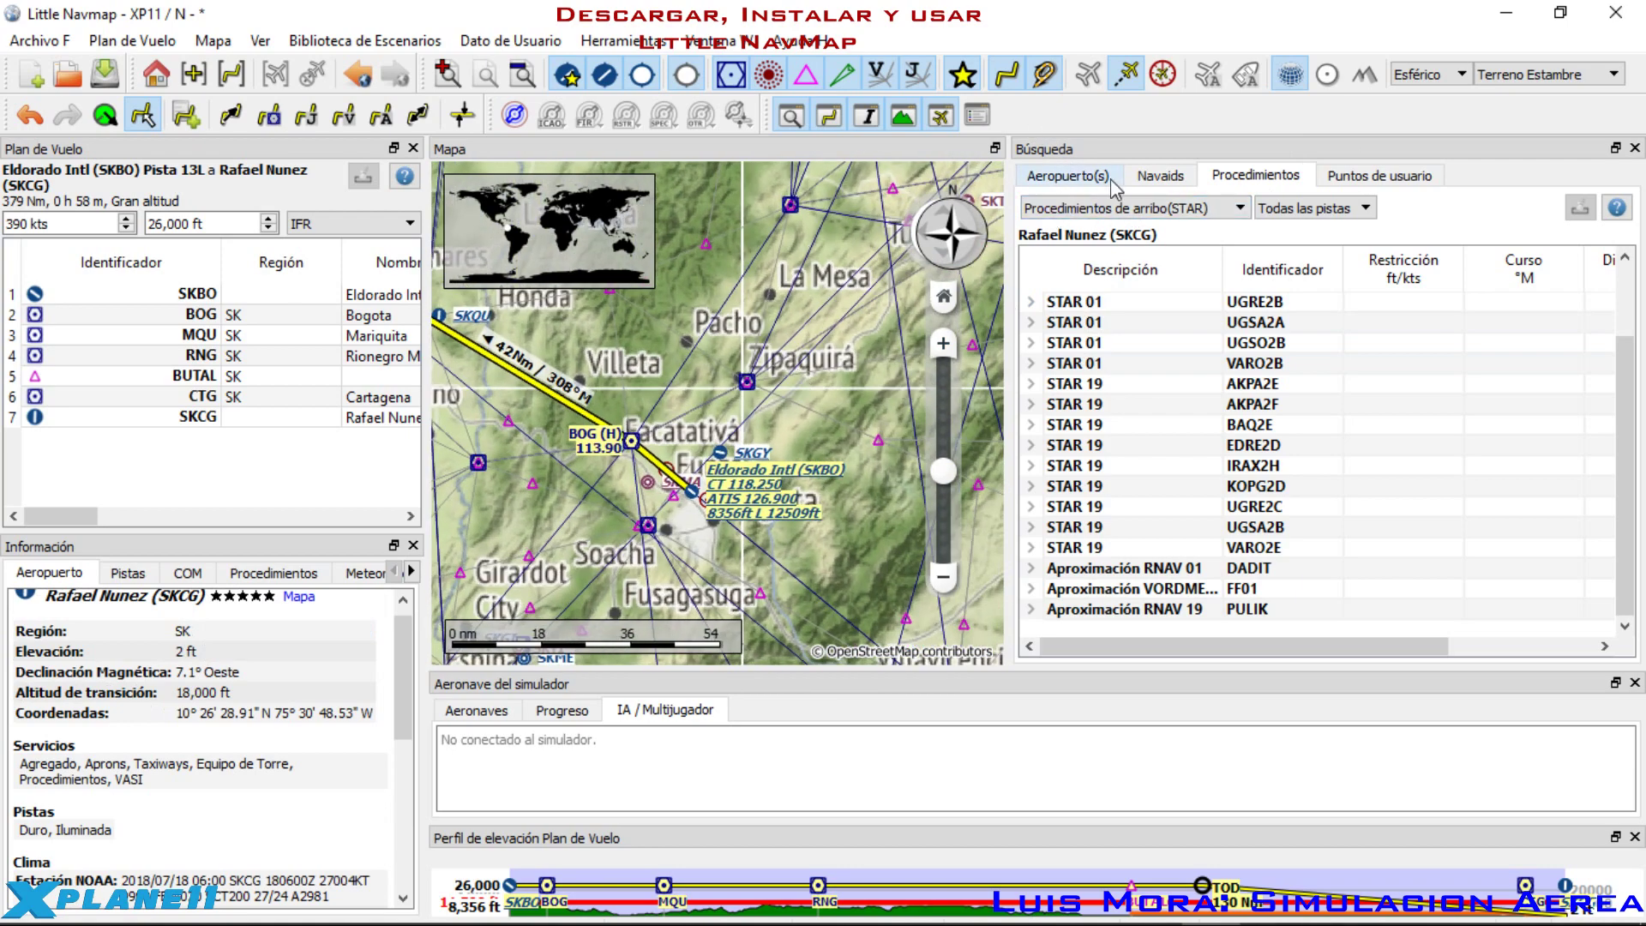
# Step: Search the navaids for the identifier EJA, replacing the previous VARON search
pyautogui.click(1149, 176)
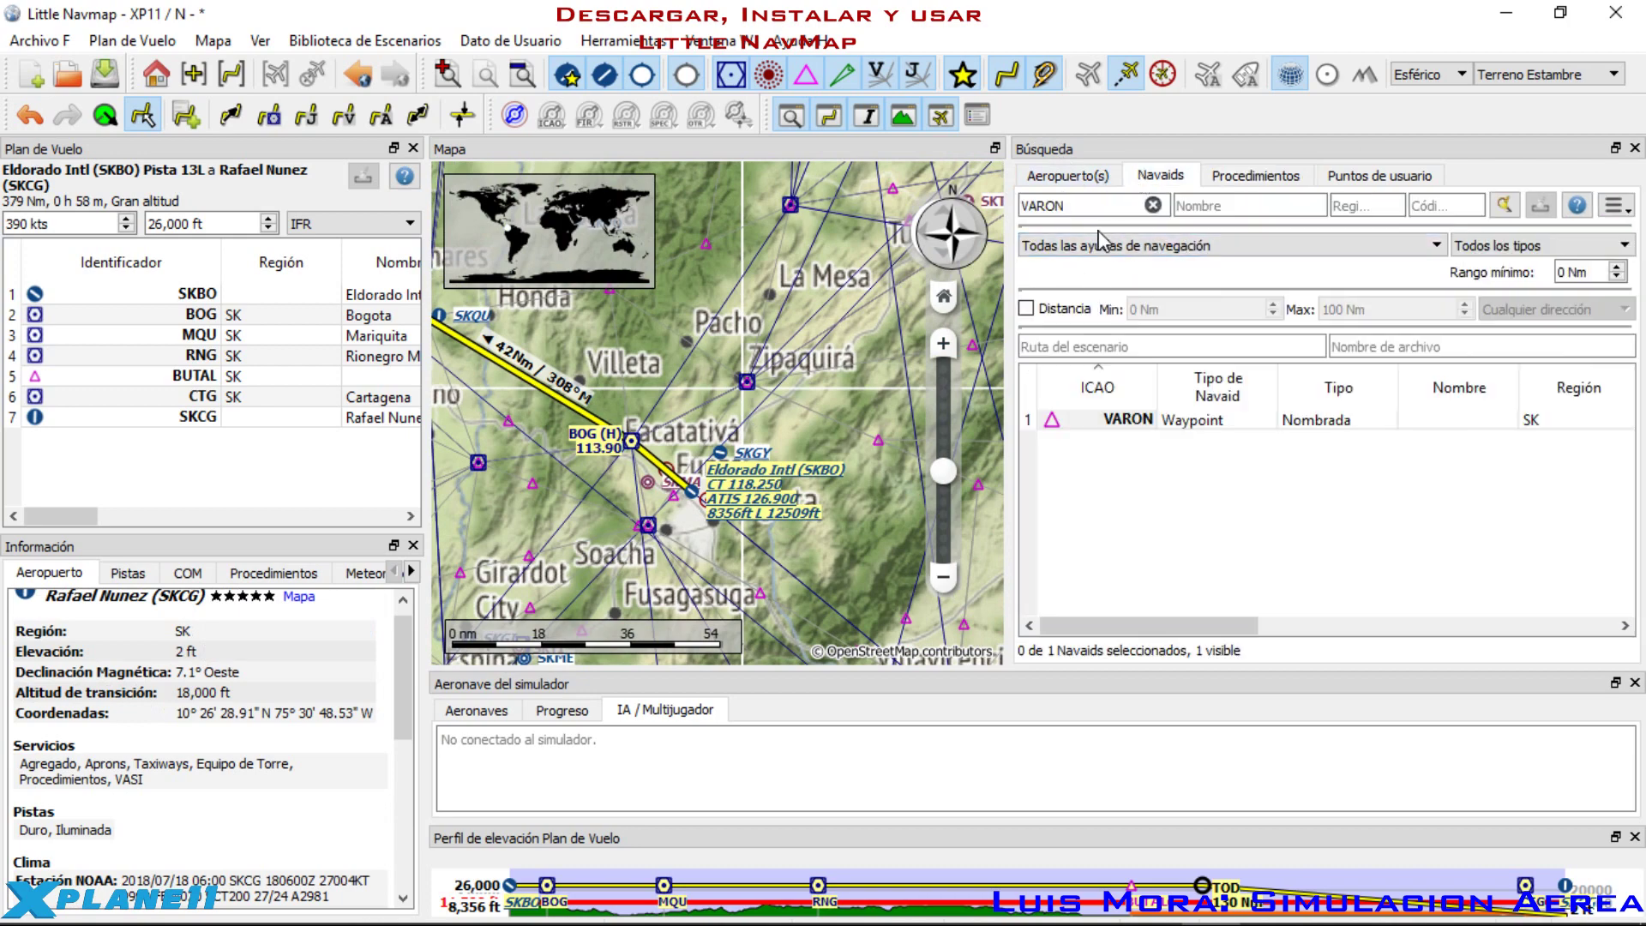
pyautogui.click(1063, 176)
pyautogui.click(1176, 178)
pyautogui.moveTo(1093, 206); pyautogui.dragTo(999, 225)
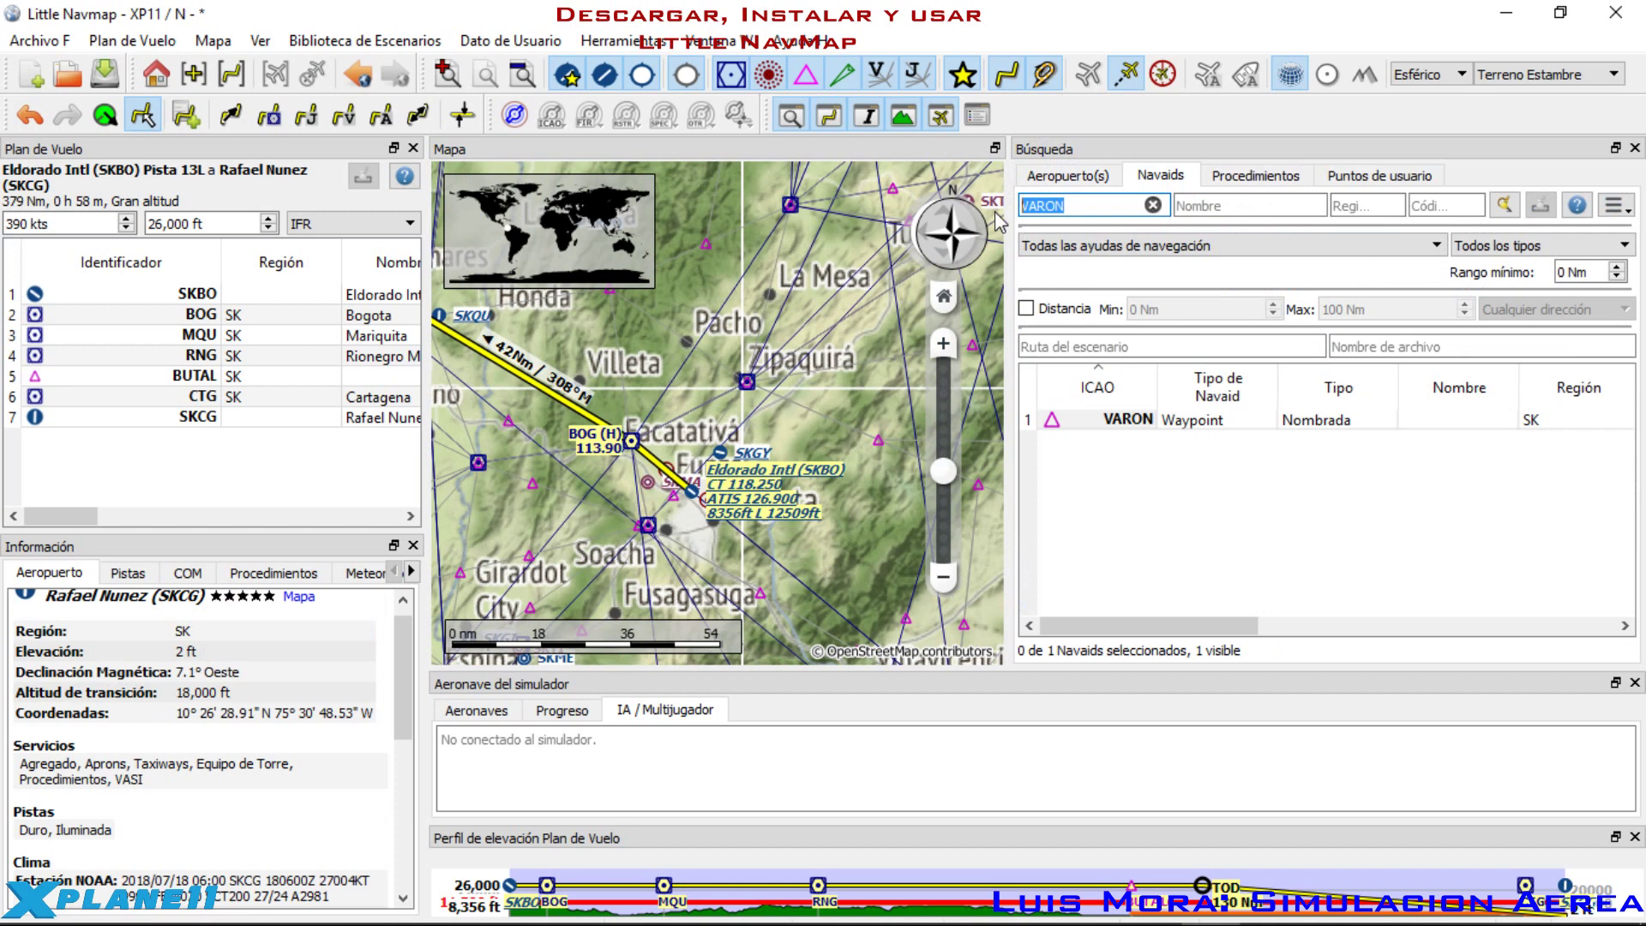
pyautogui.write('e')
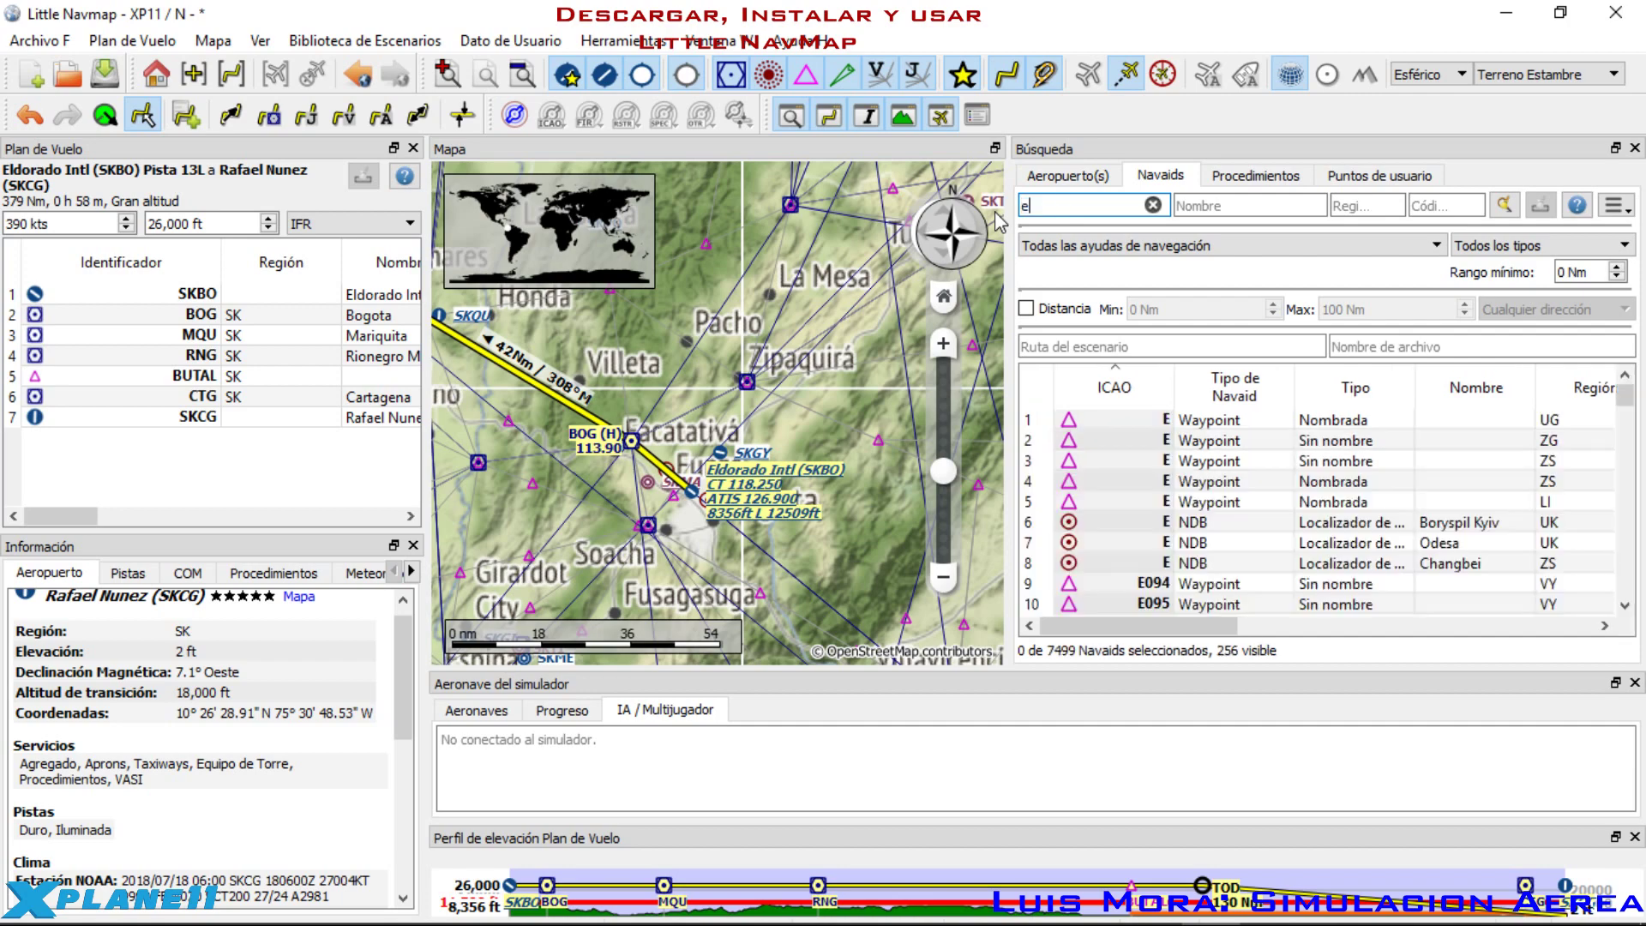
pyautogui.write('JA')
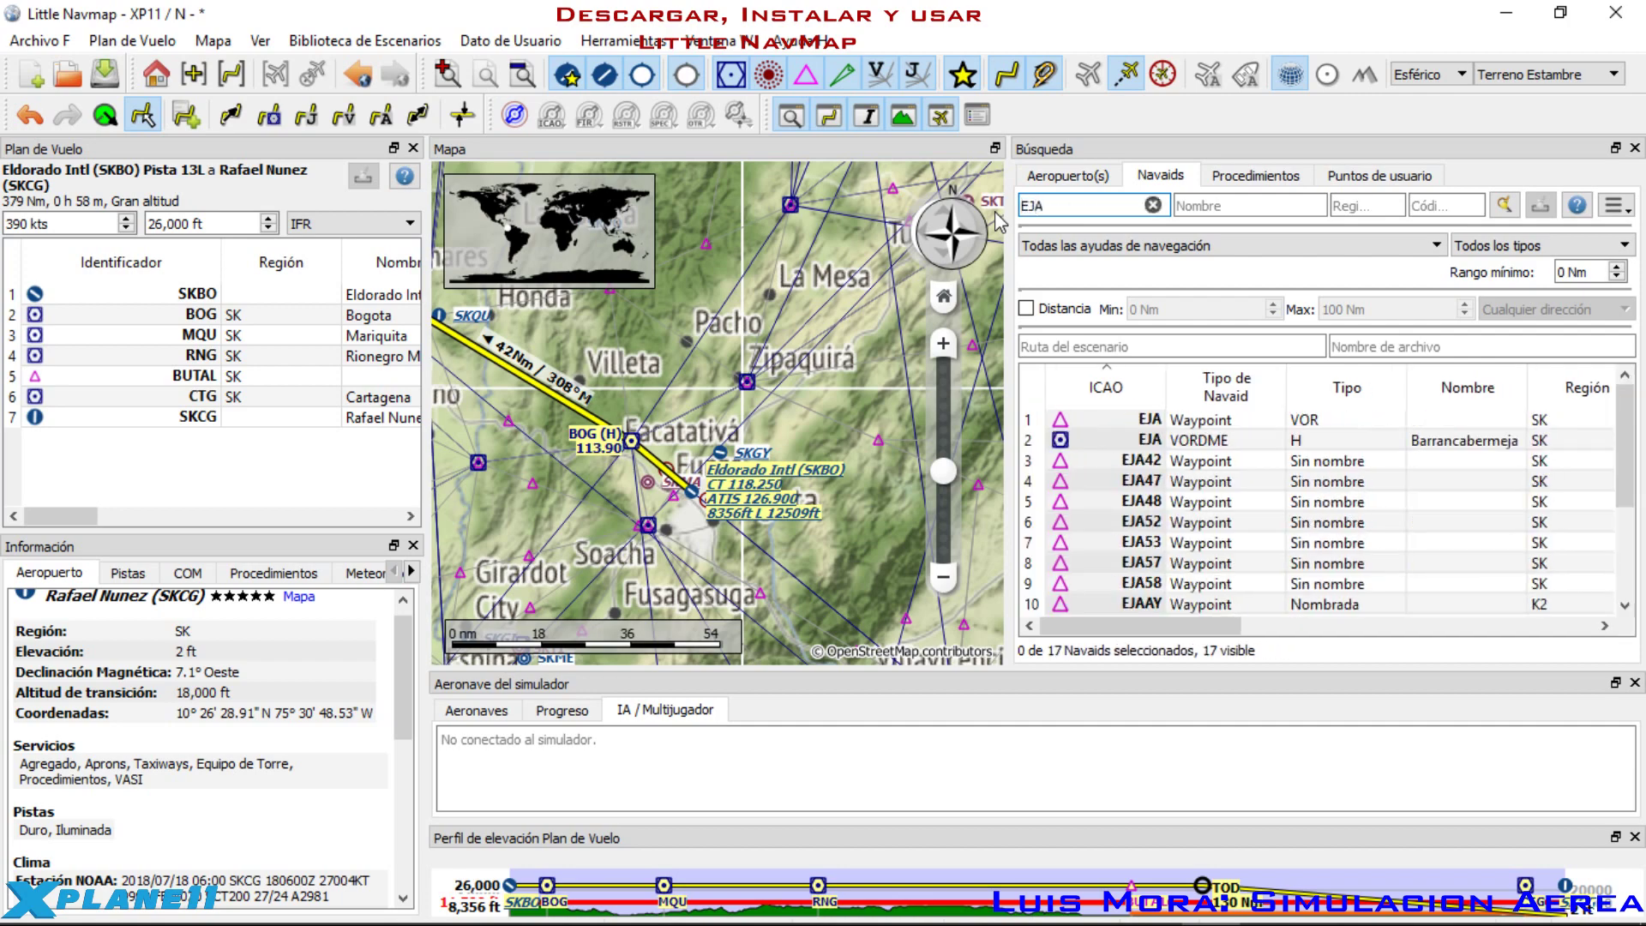
# Step: Show the EJA VORDME (Barrancabermeja) and its details, and check its position relative to the whole flight plan route
pyautogui.click(1117, 439)
pyautogui.scroll(-2, 723, 433)
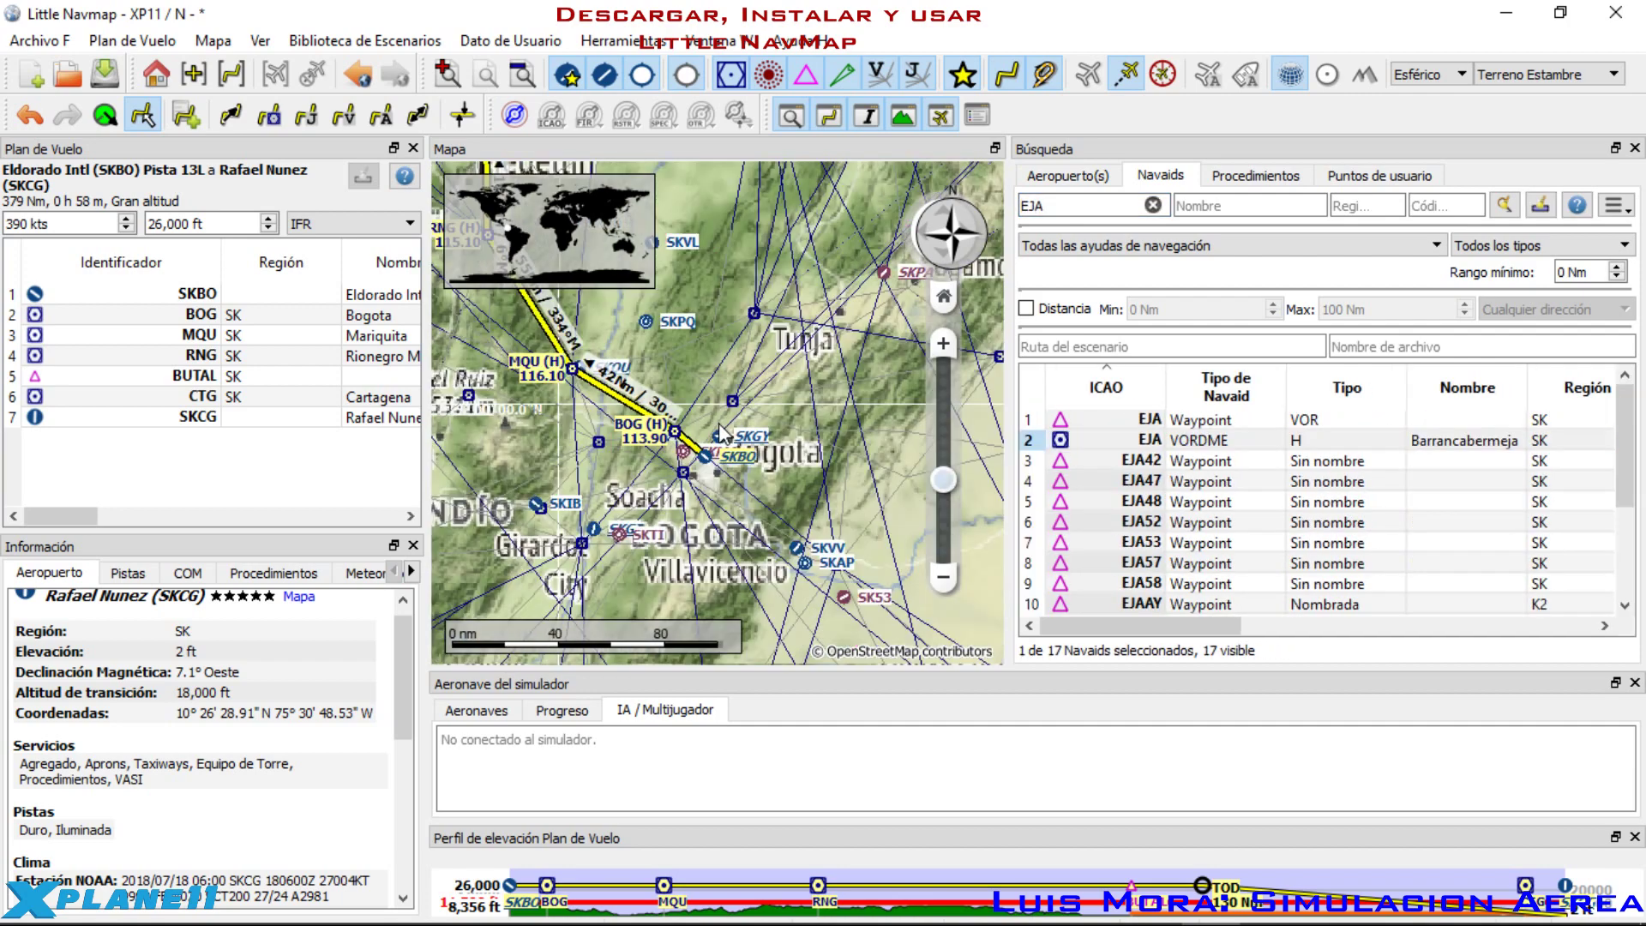
pyautogui.scroll(-5, 723, 433)
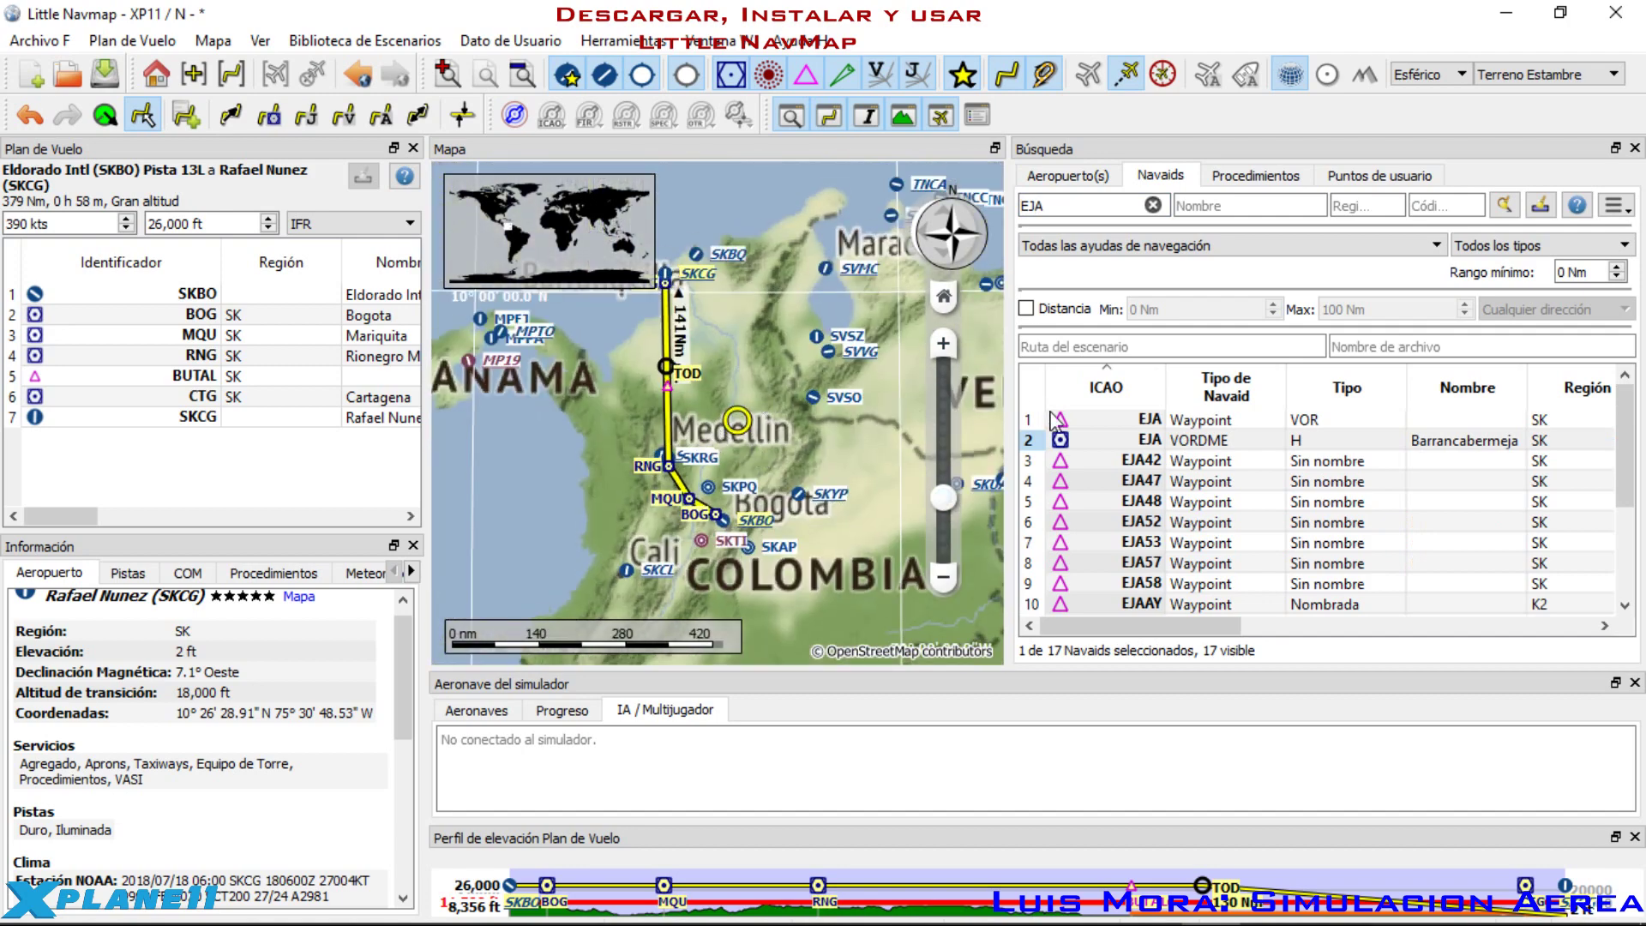
pyautogui.click(1143, 442)
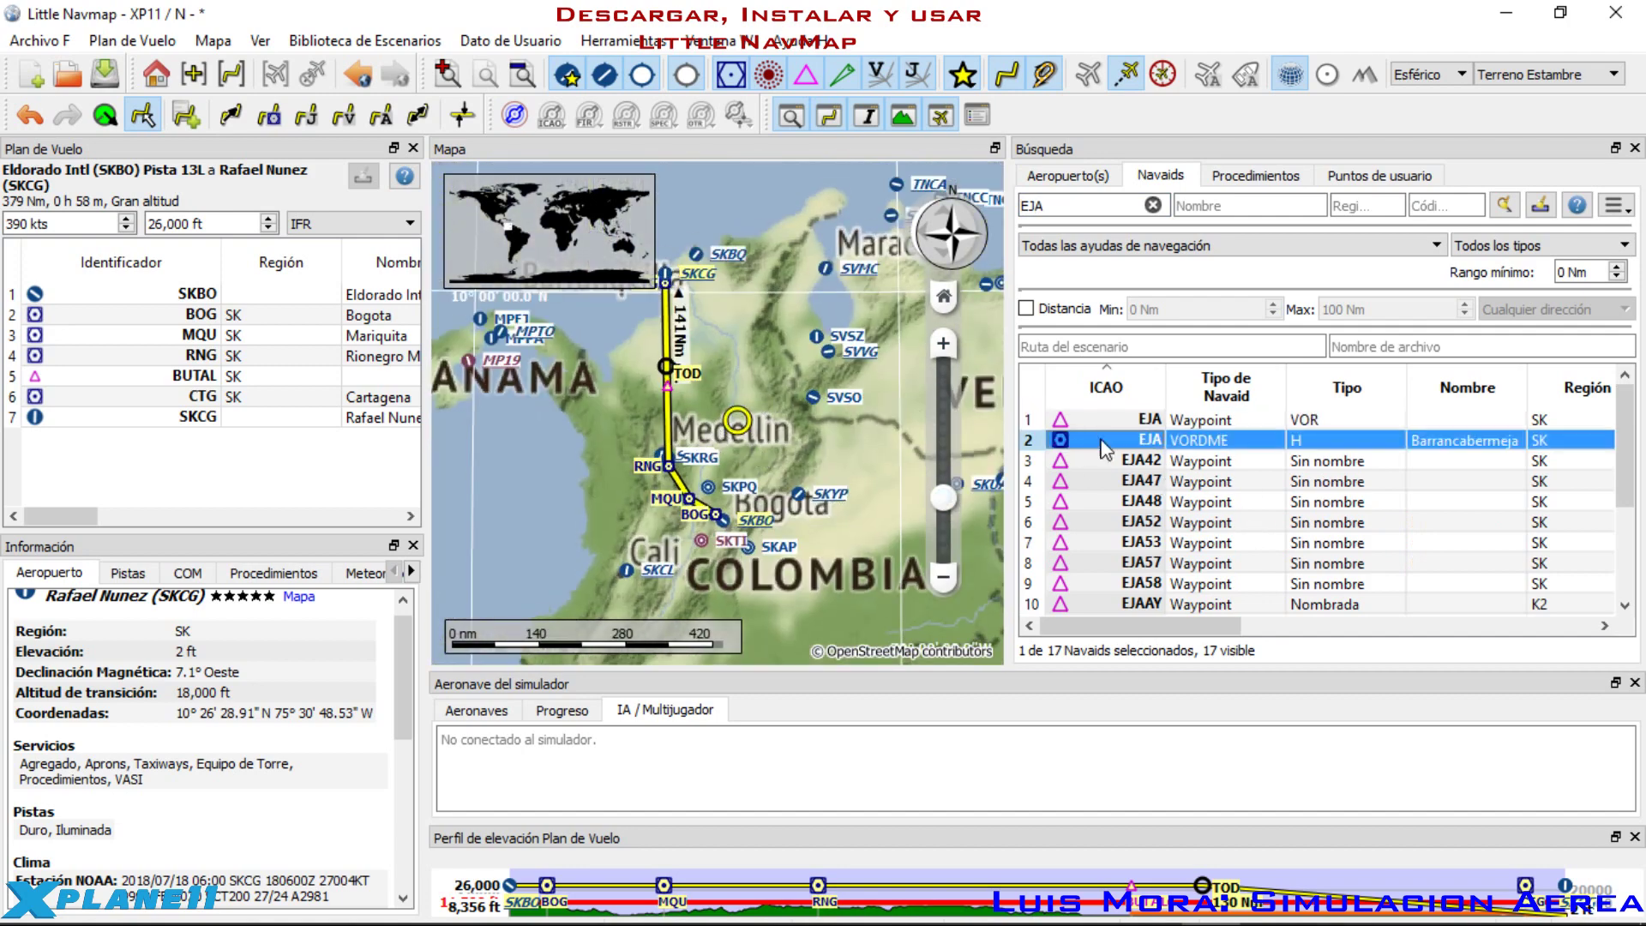
pyautogui.doubleClick(1140, 439)
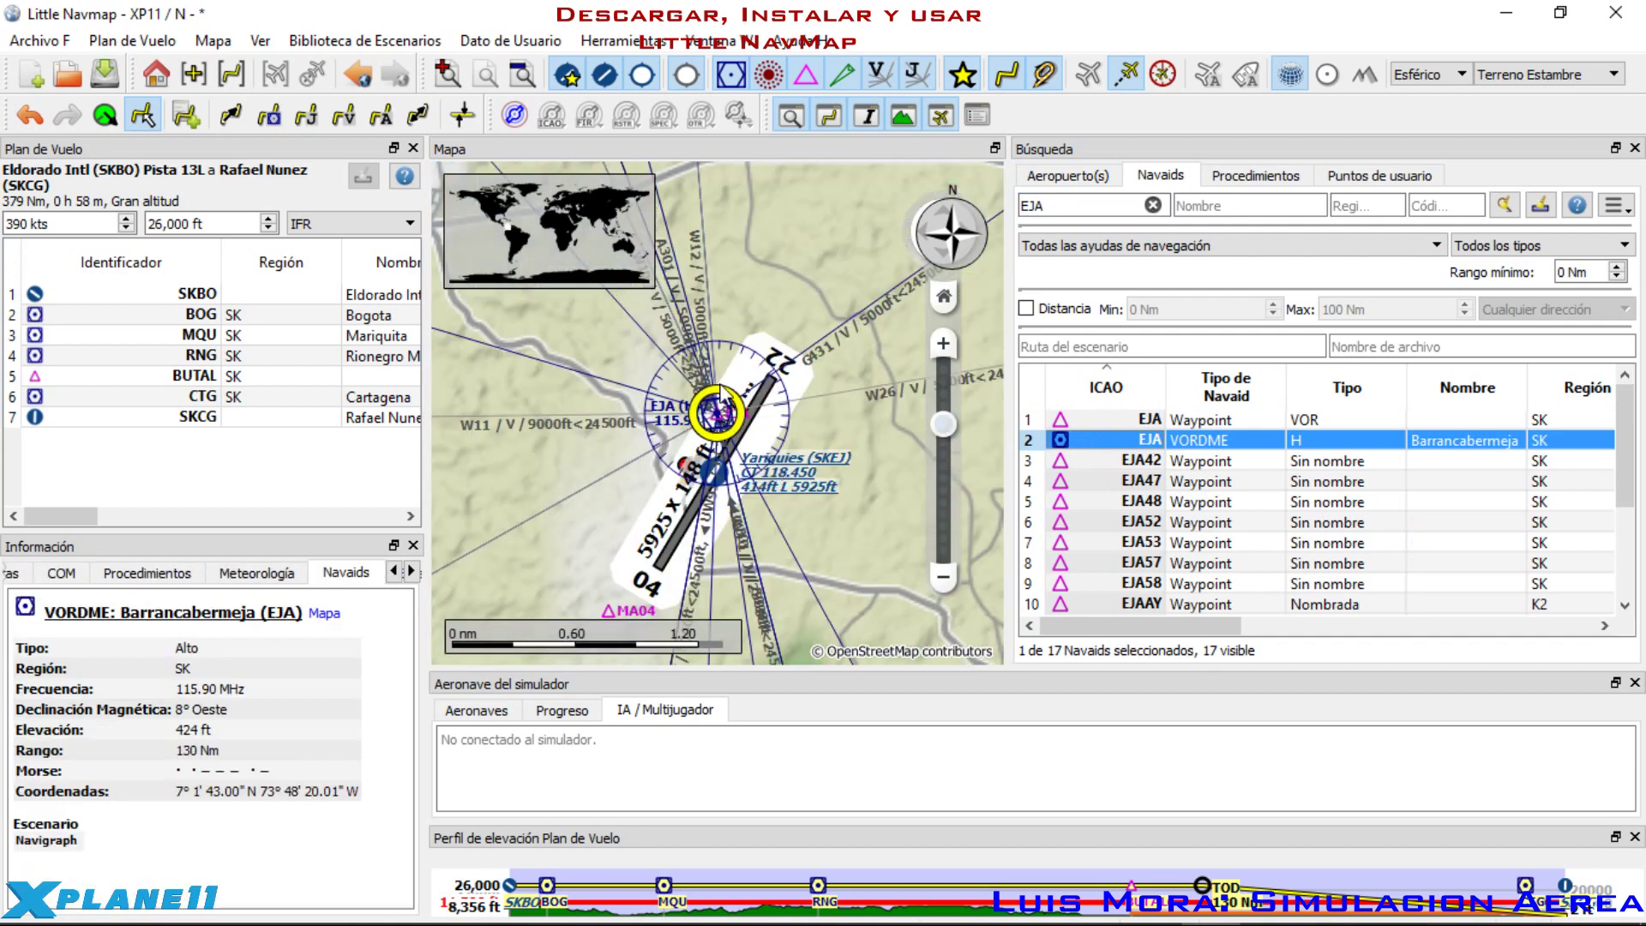
pyautogui.scroll(-5, 689, 420)
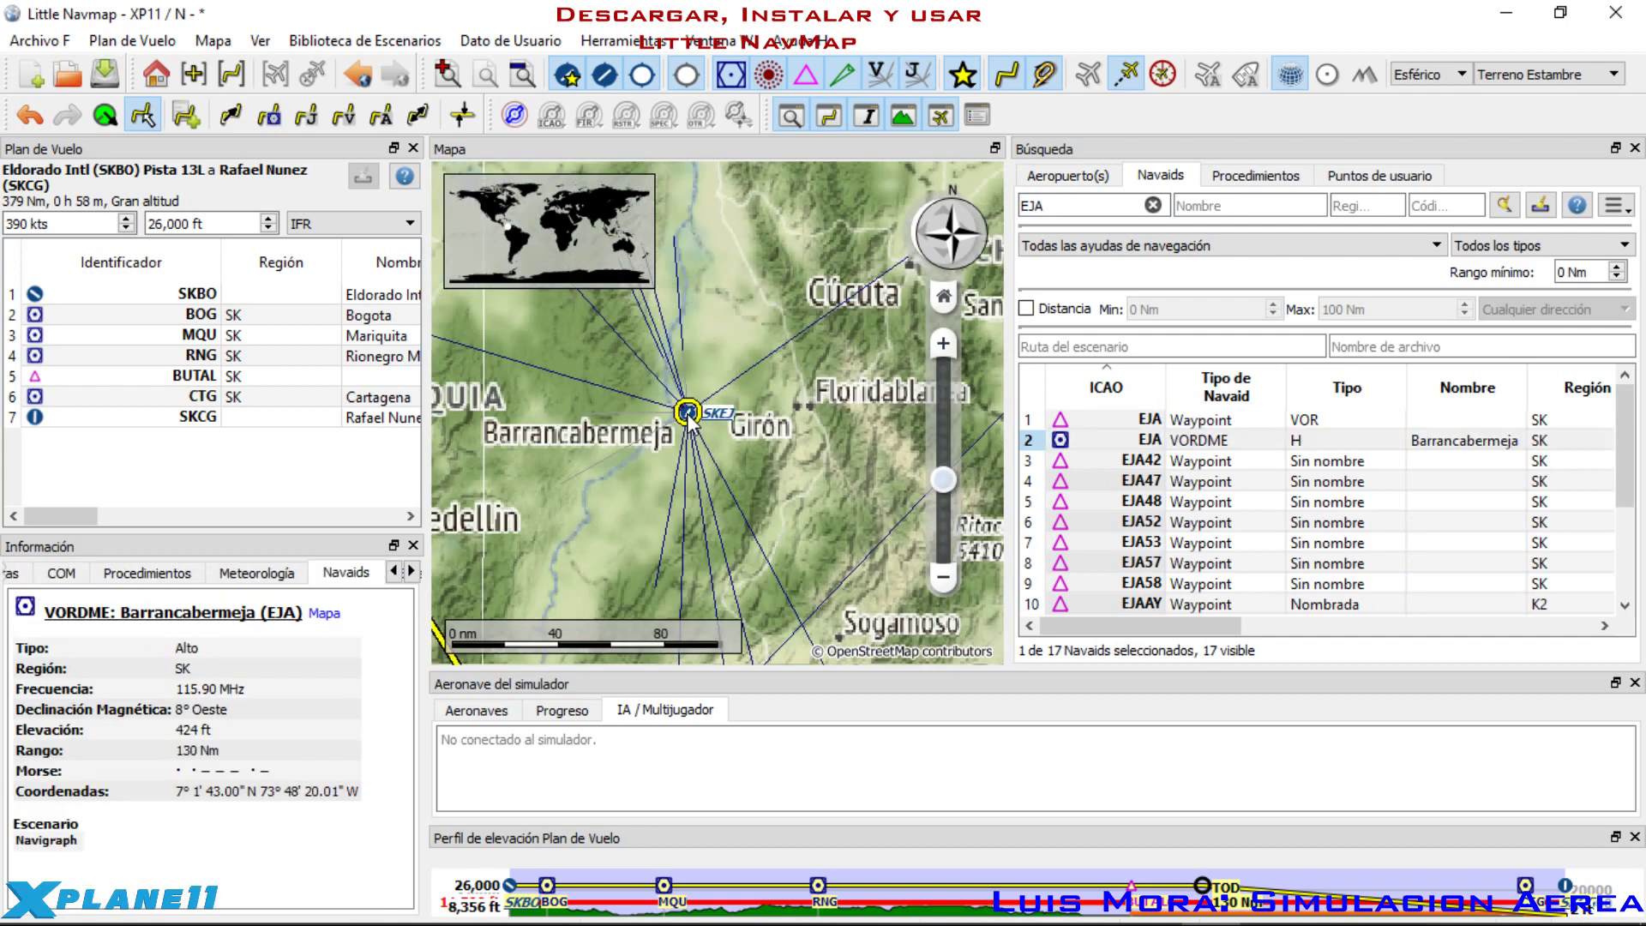
pyautogui.scroll(-4, 688, 420)
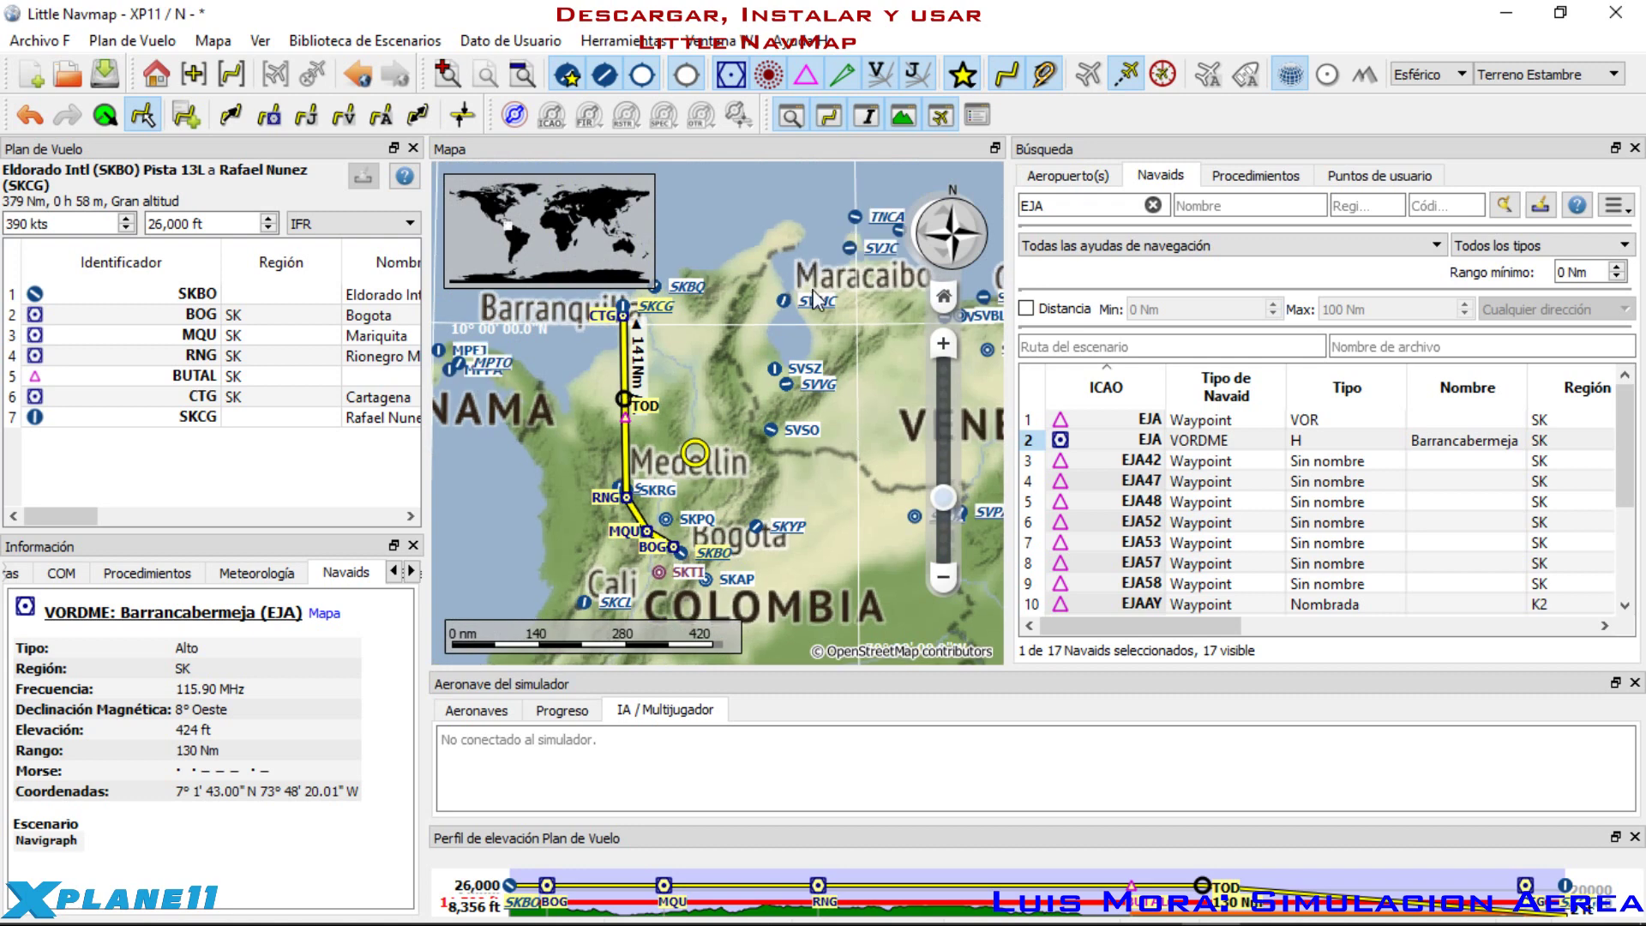
# Step: Search the navaids for the identifier BUV and locate the Buvis VORDME on the map relative to the route
pyautogui.hotkey('ctrl', 'f')
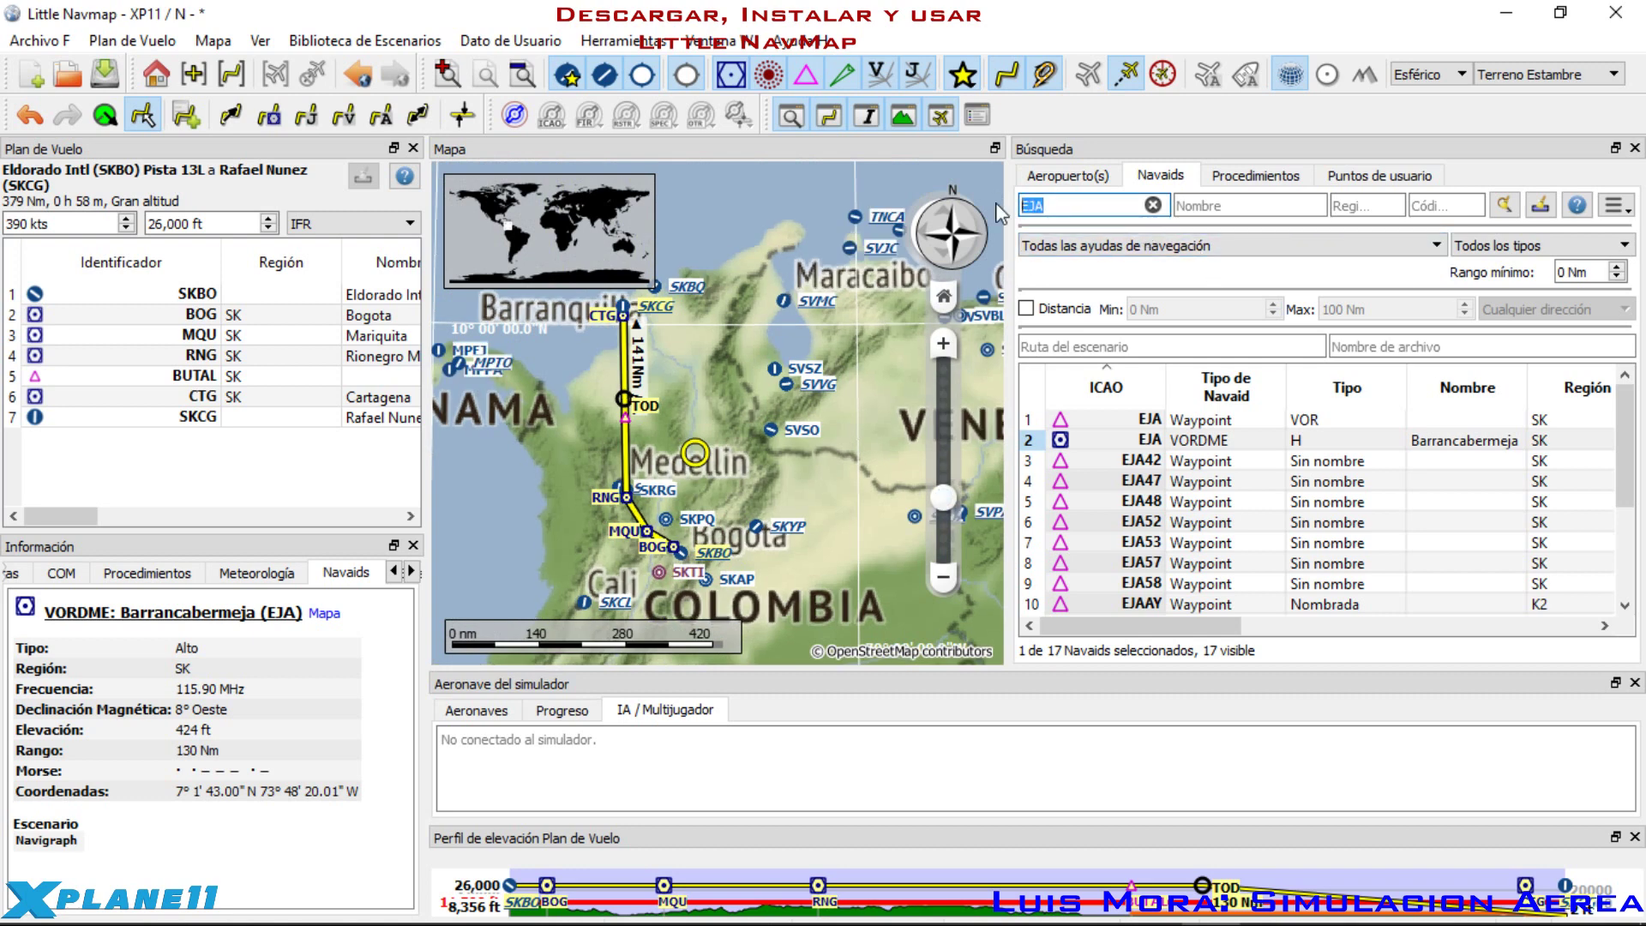
pyautogui.write('BUV')
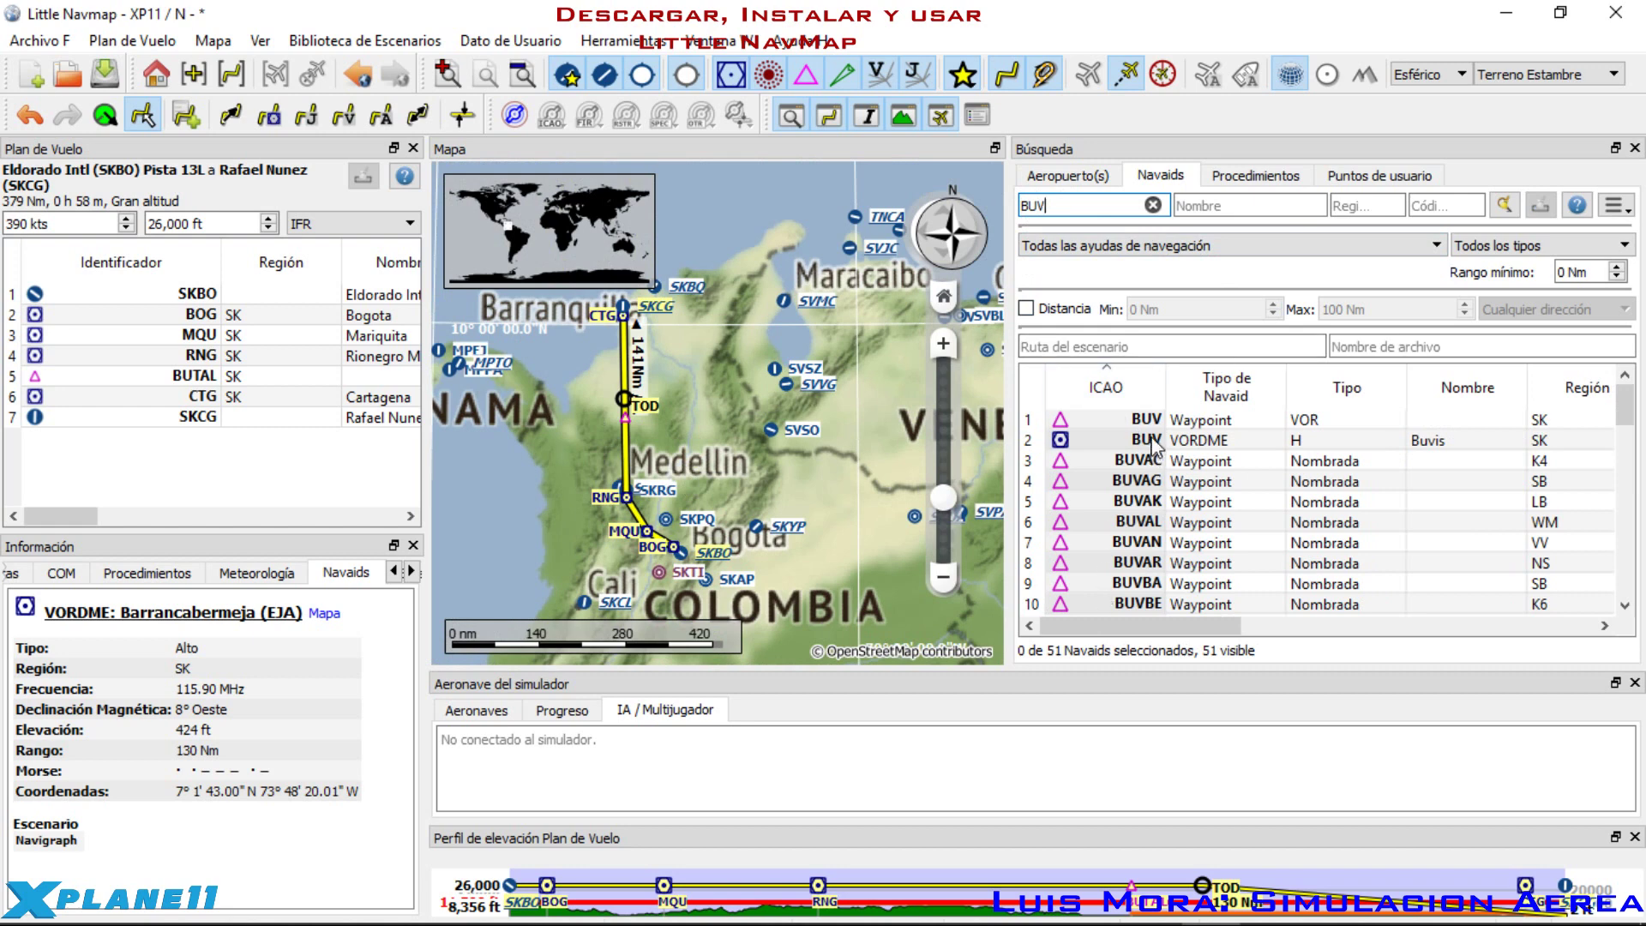
pyautogui.click(1151, 442)
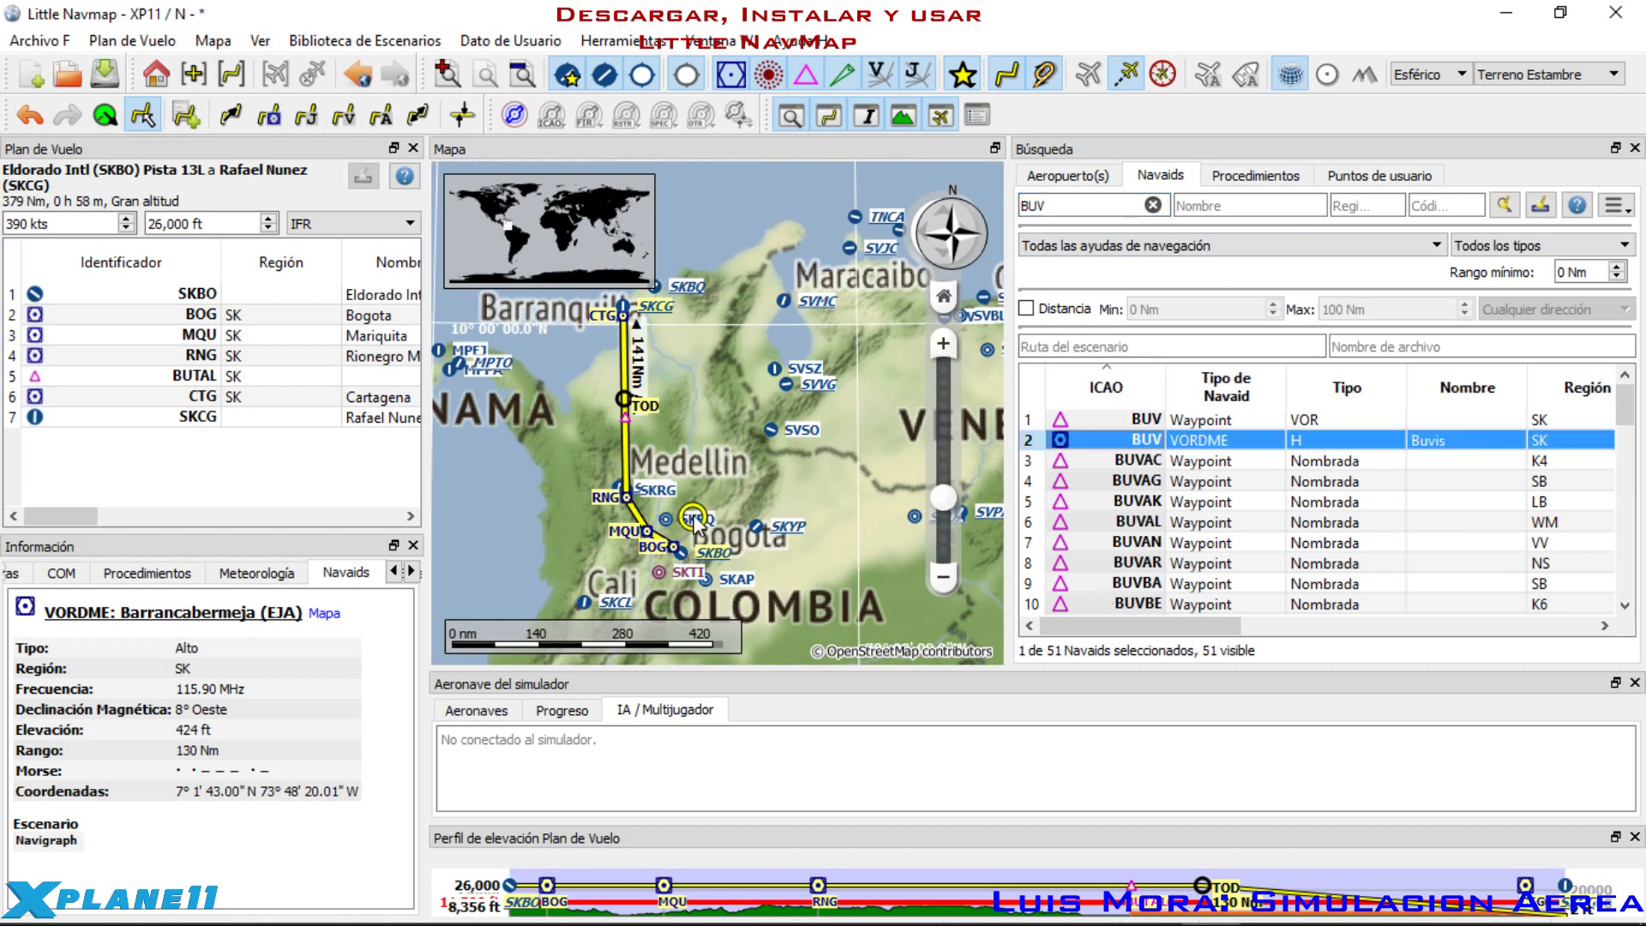
pyautogui.click(1134, 467)
pyautogui.click(1136, 487)
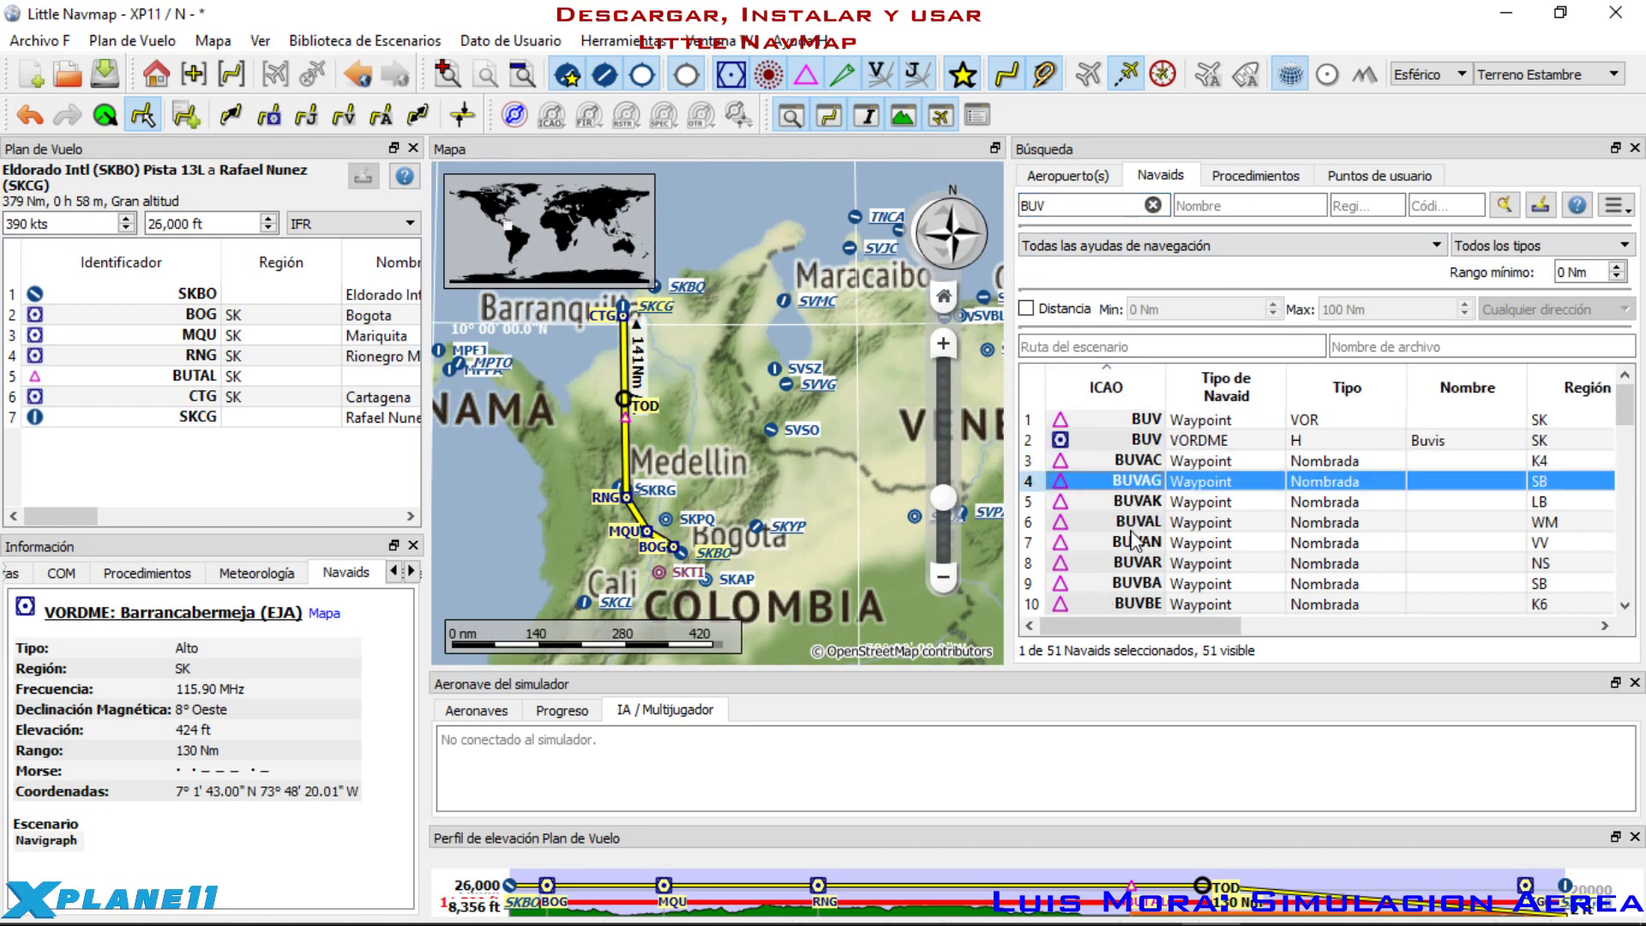
pyautogui.click(1134, 528)
pyautogui.click(1156, 419)
pyautogui.click(1138, 441)
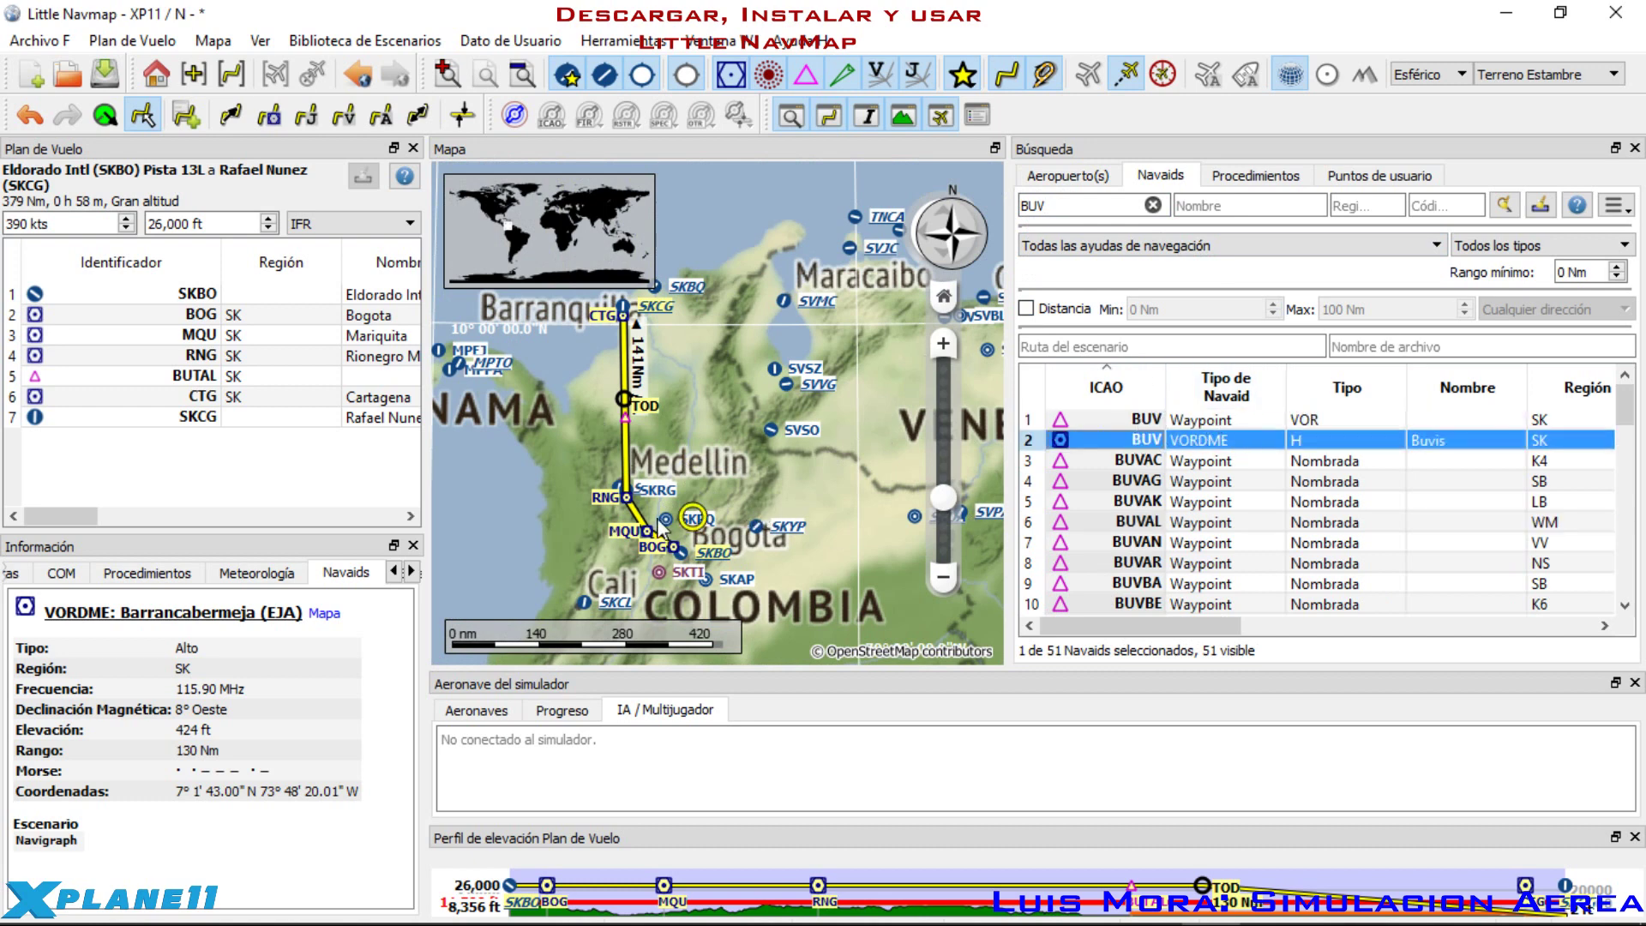
# Step: Search the navaids for CTG and compare the Cartagena and Chittagong VORDME entries, leaving Cartagena selected
pyautogui.doubleClick(1076, 198)
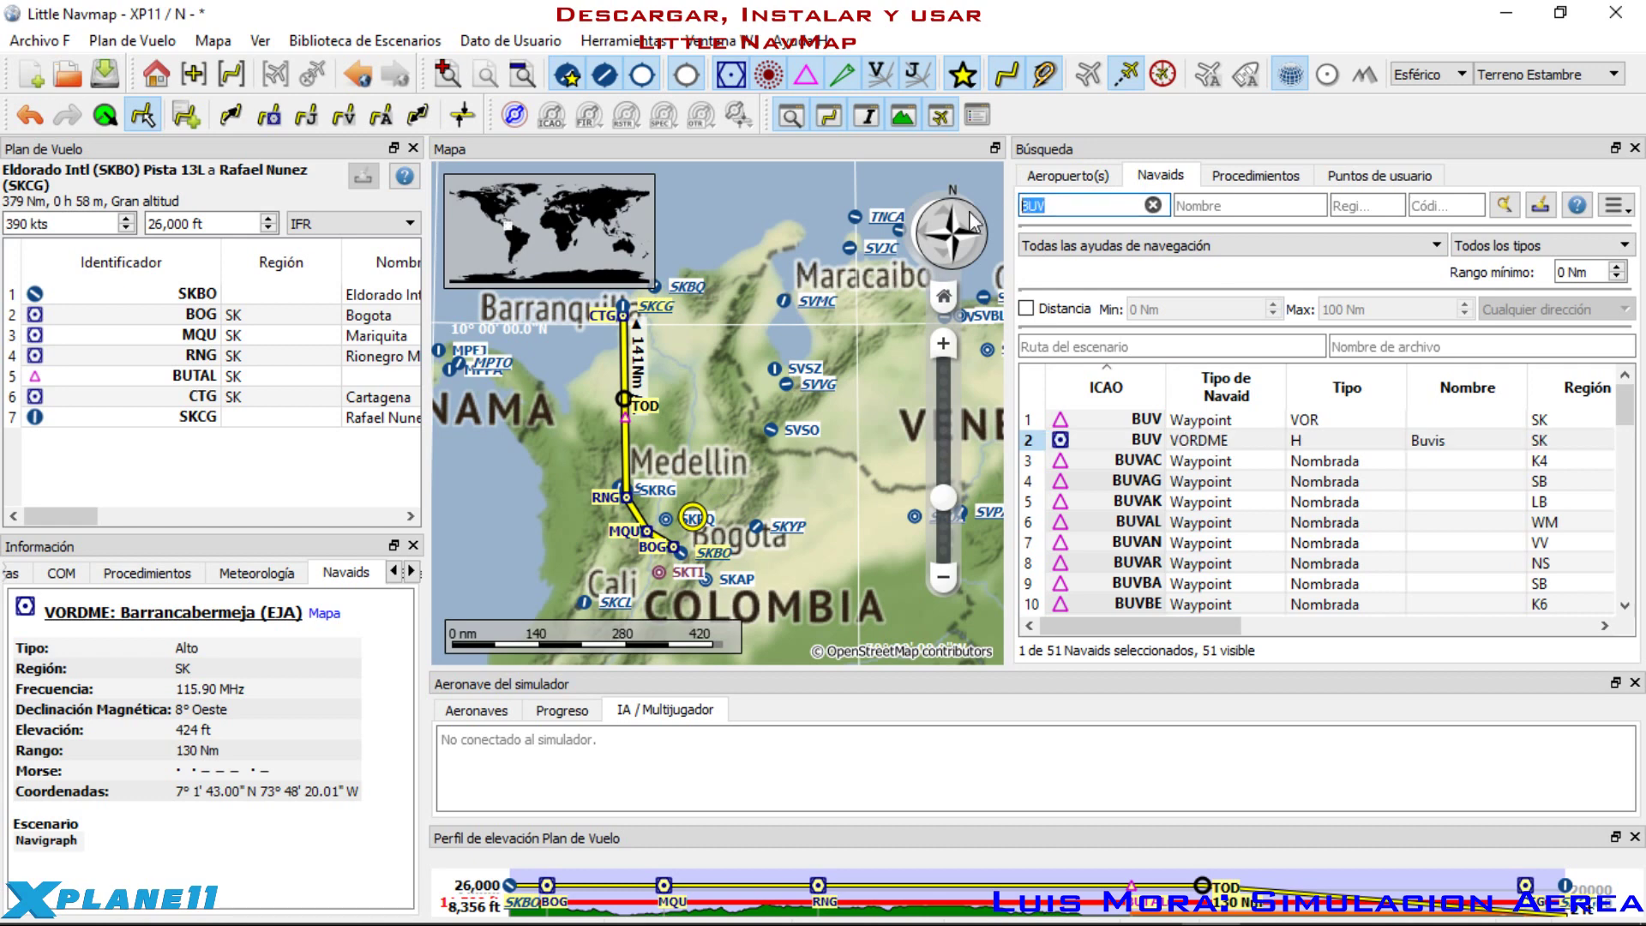
pyautogui.write('CTG')
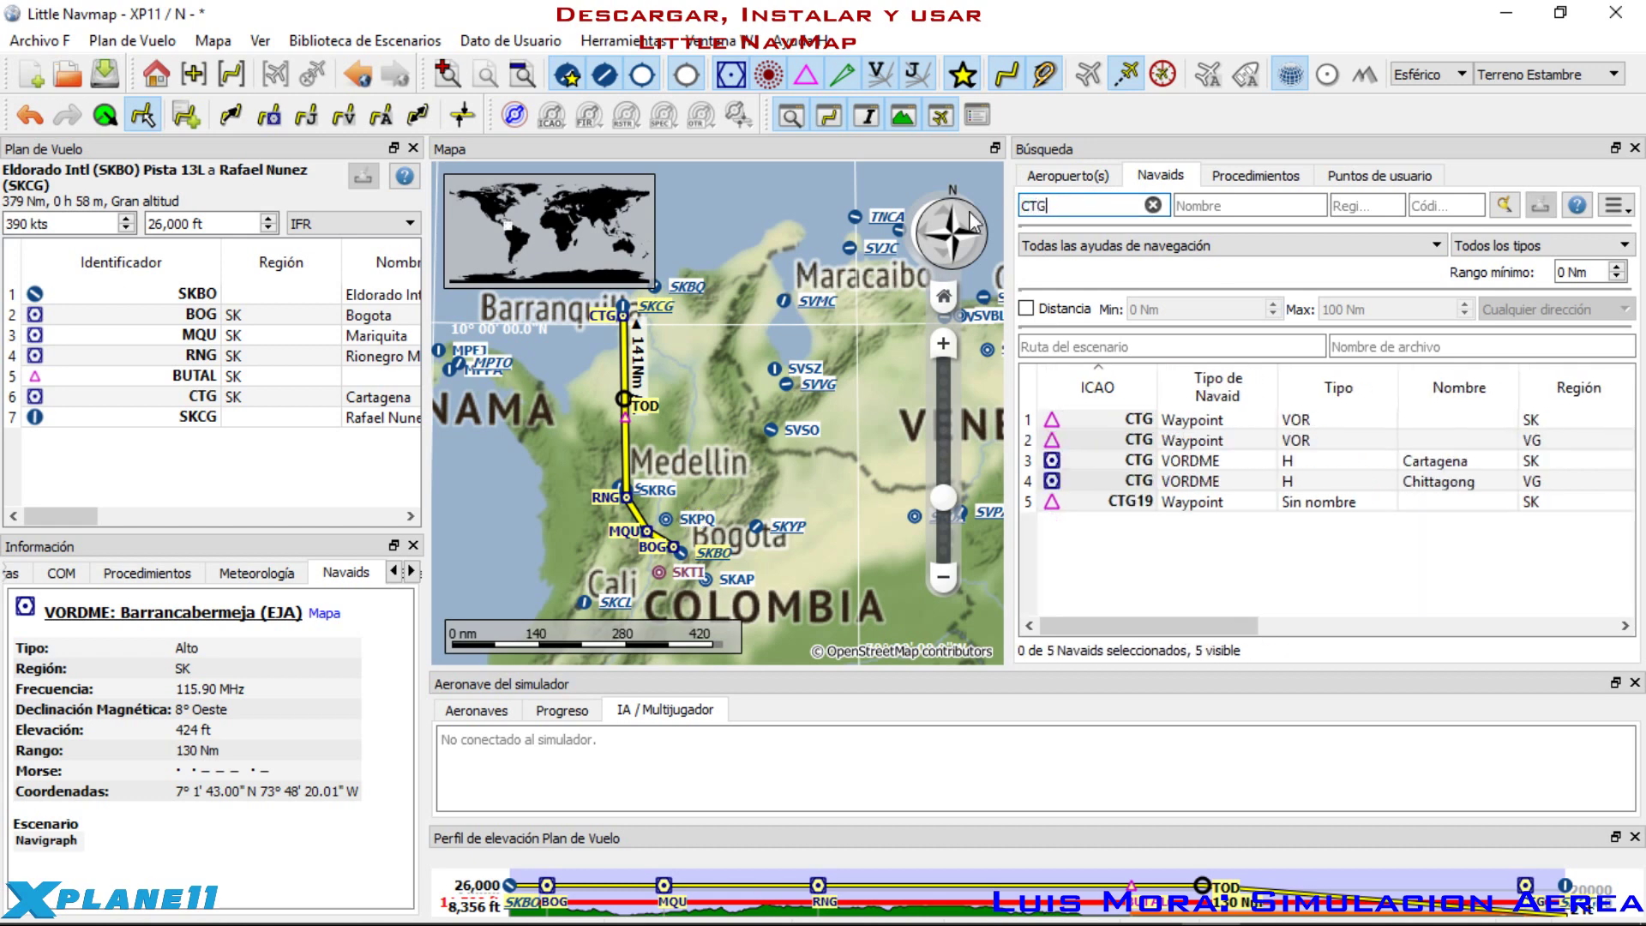
pyautogui.click(1125, 467)
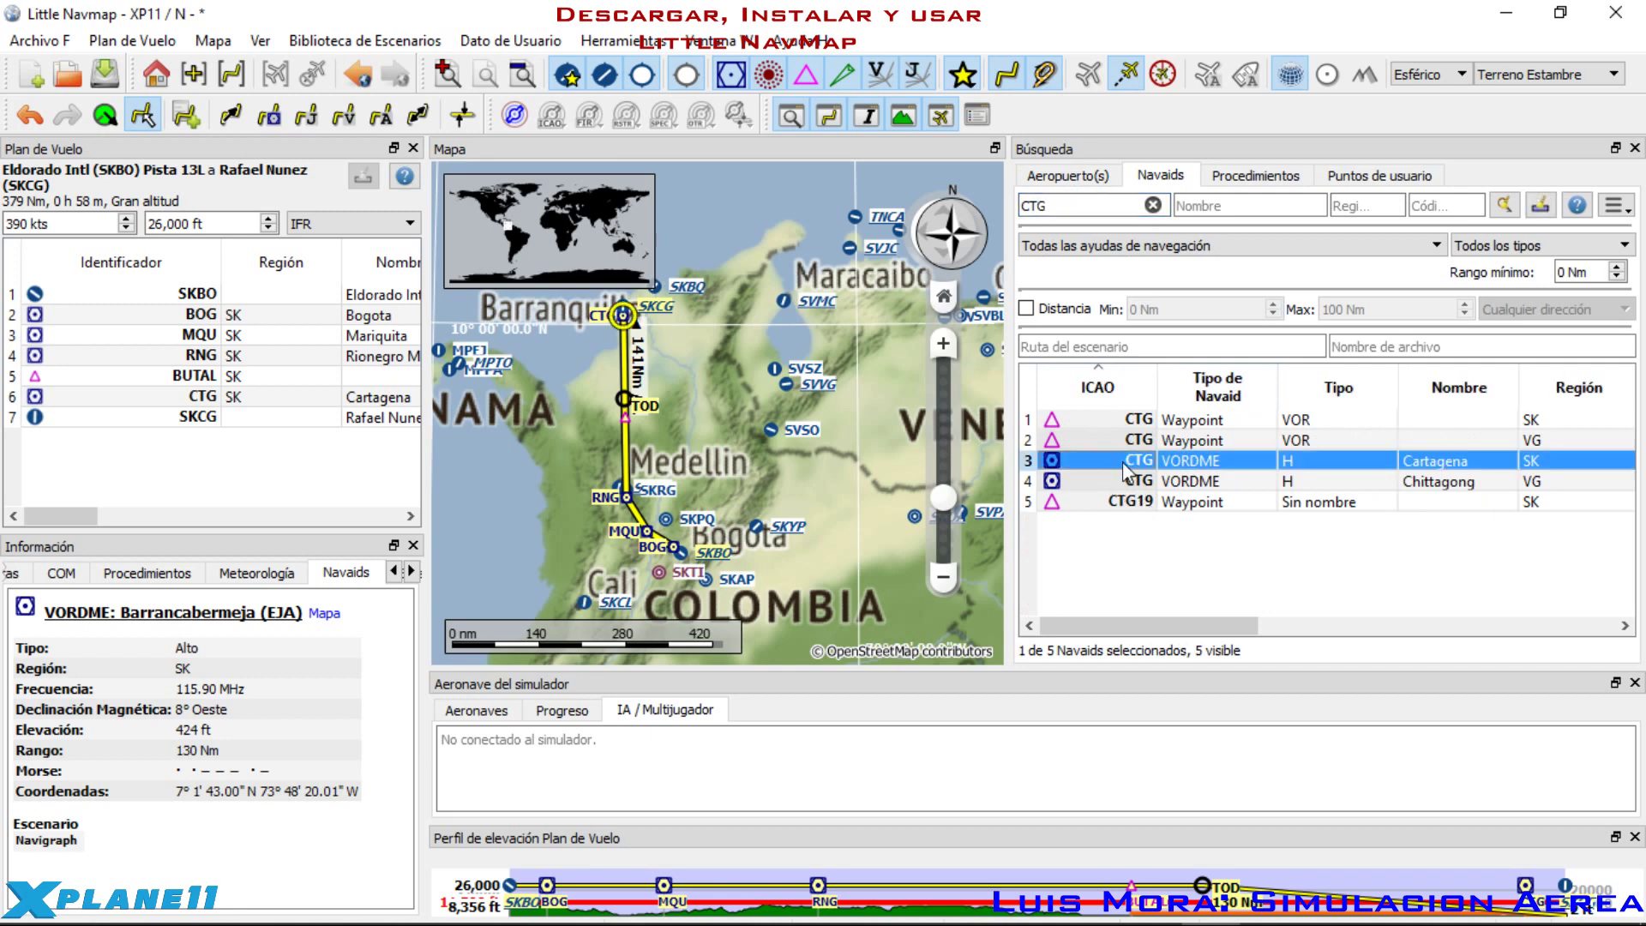
pyautogui.click(1125, 483)
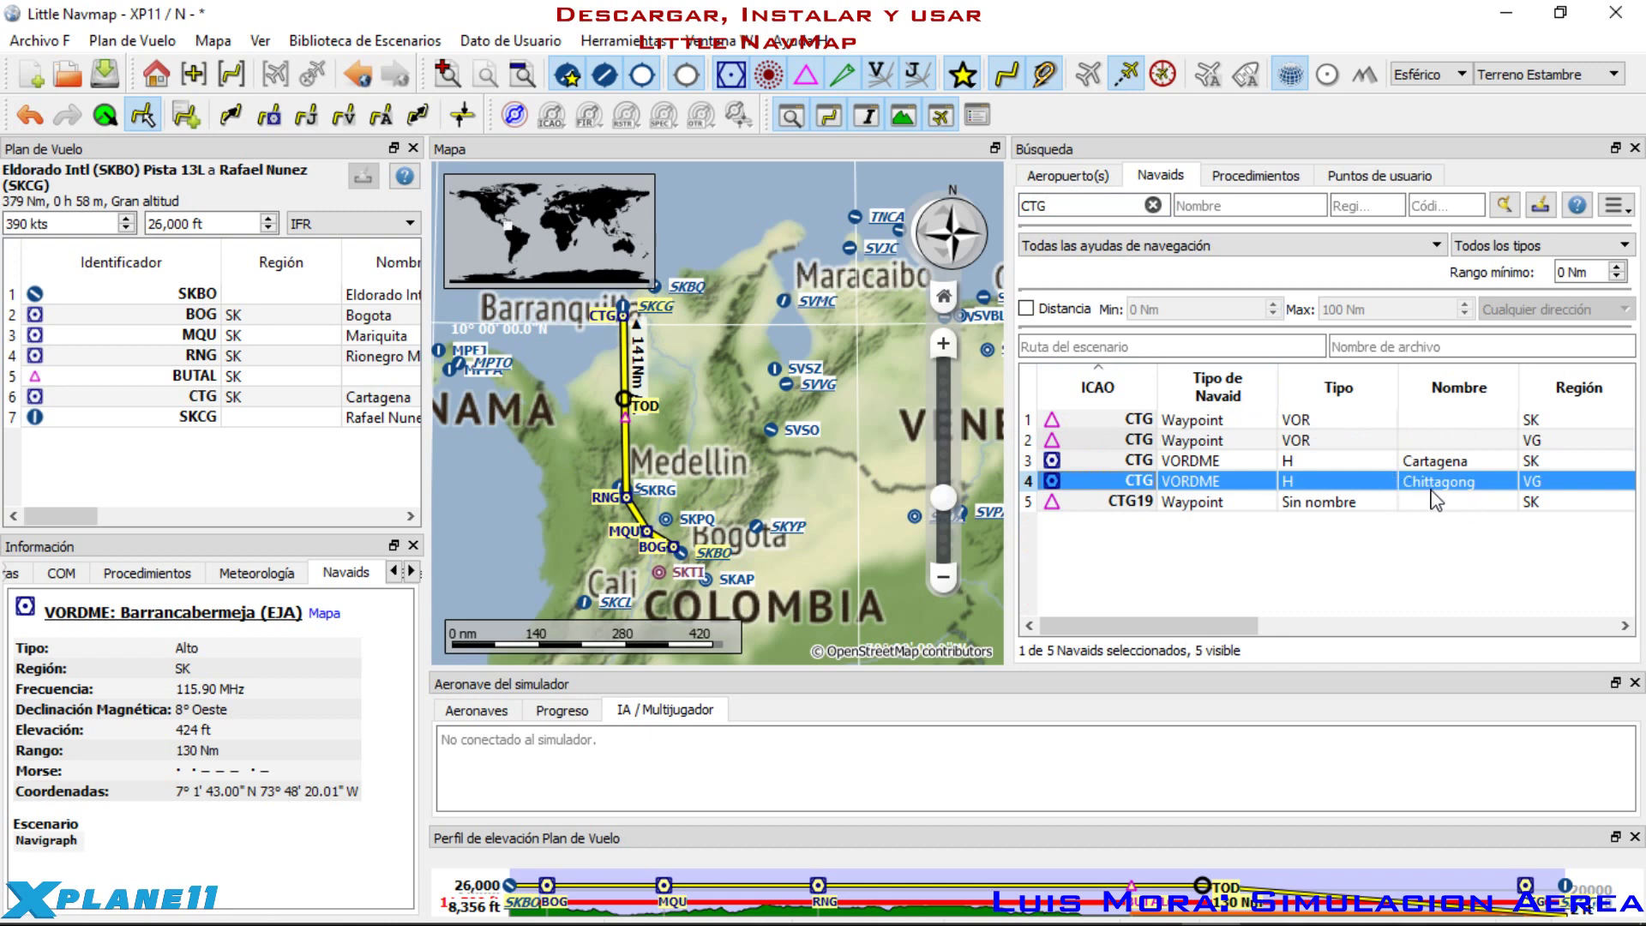
pyautogui.click(1141, 468)
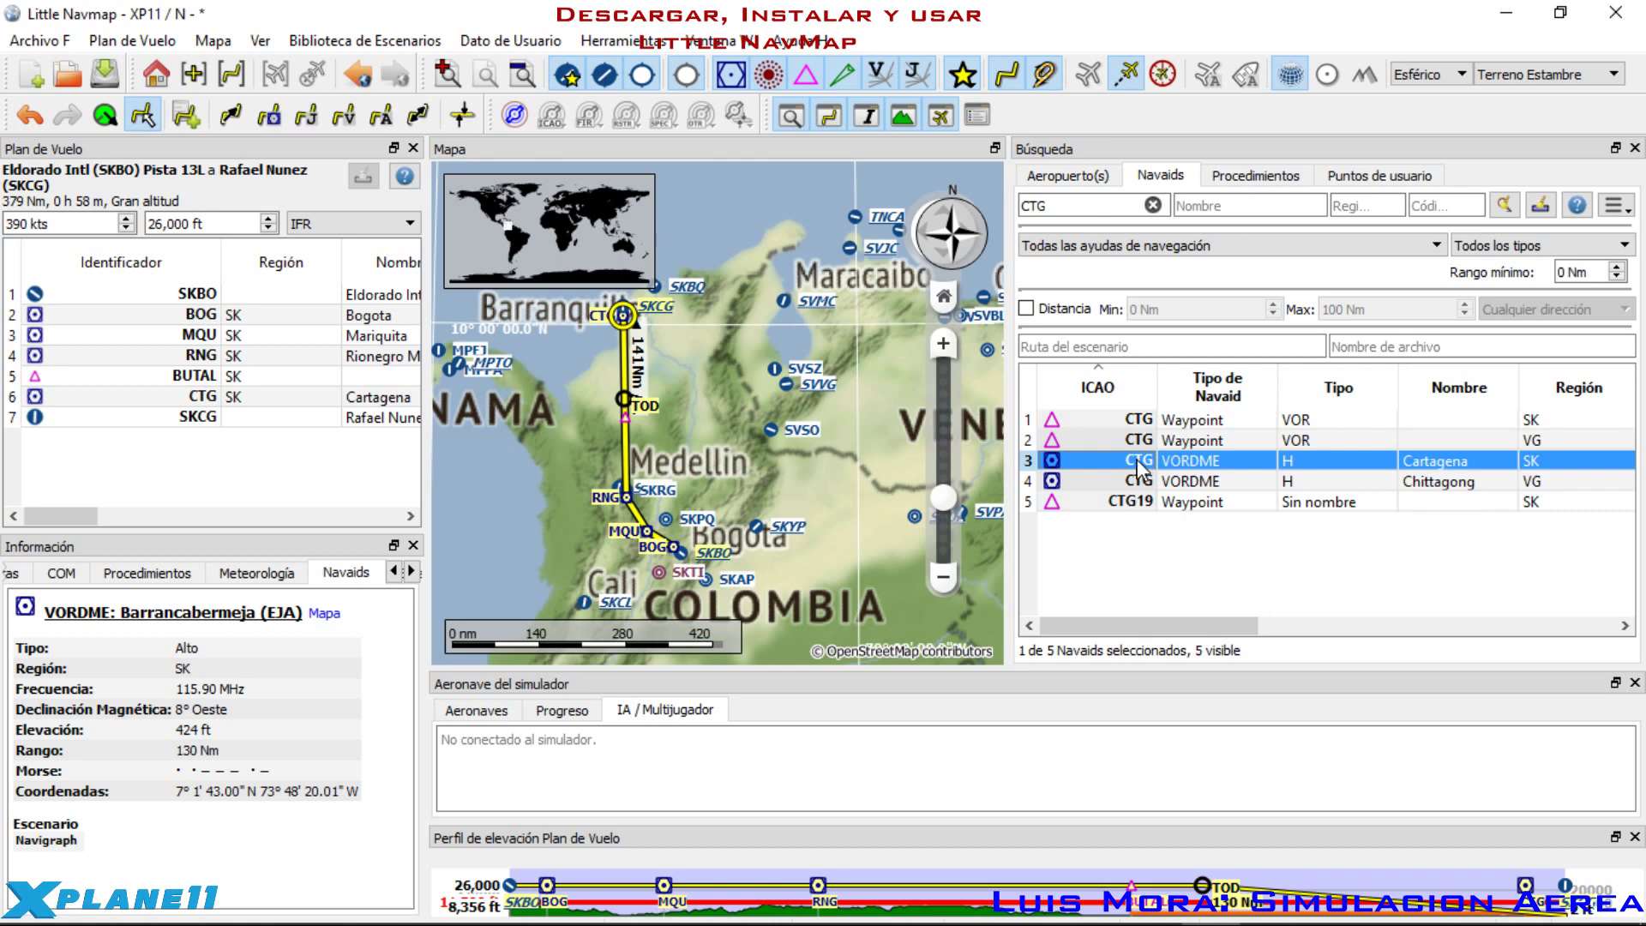
# Step: Check the actions offered for the Cartagena and Chittagong entries in the navaid search results, including adding them to the flight plan
pyautogui.rightClick(1137, 459)
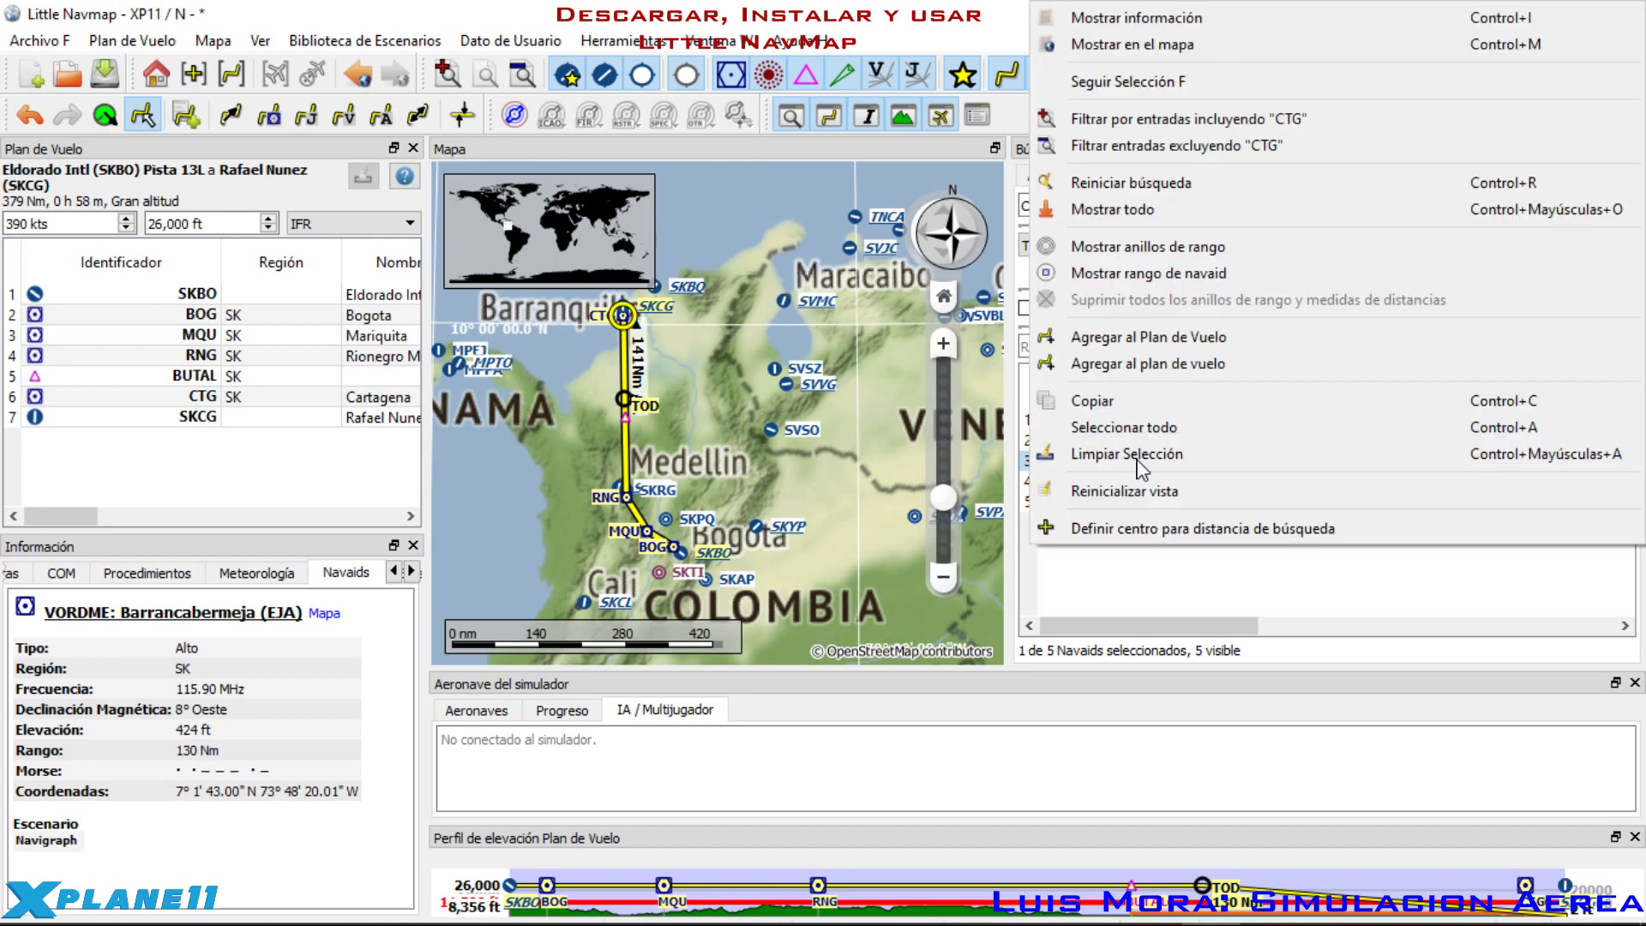
pyautogui.click(1137, 347)
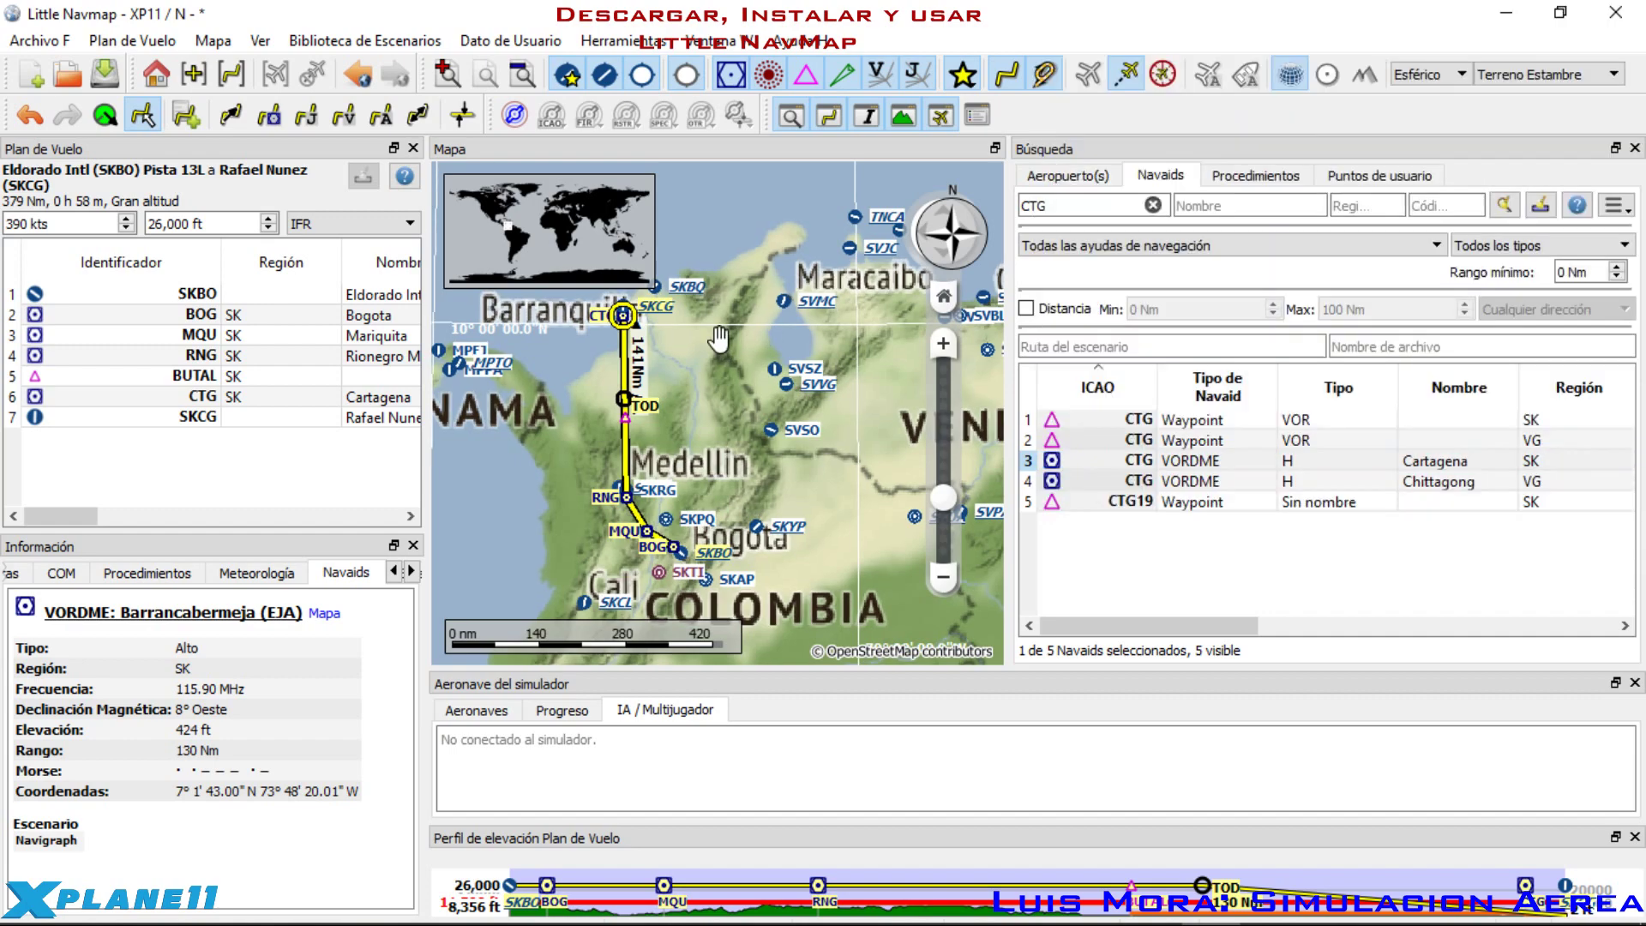
pyautogui.rightClick(1139, 483)
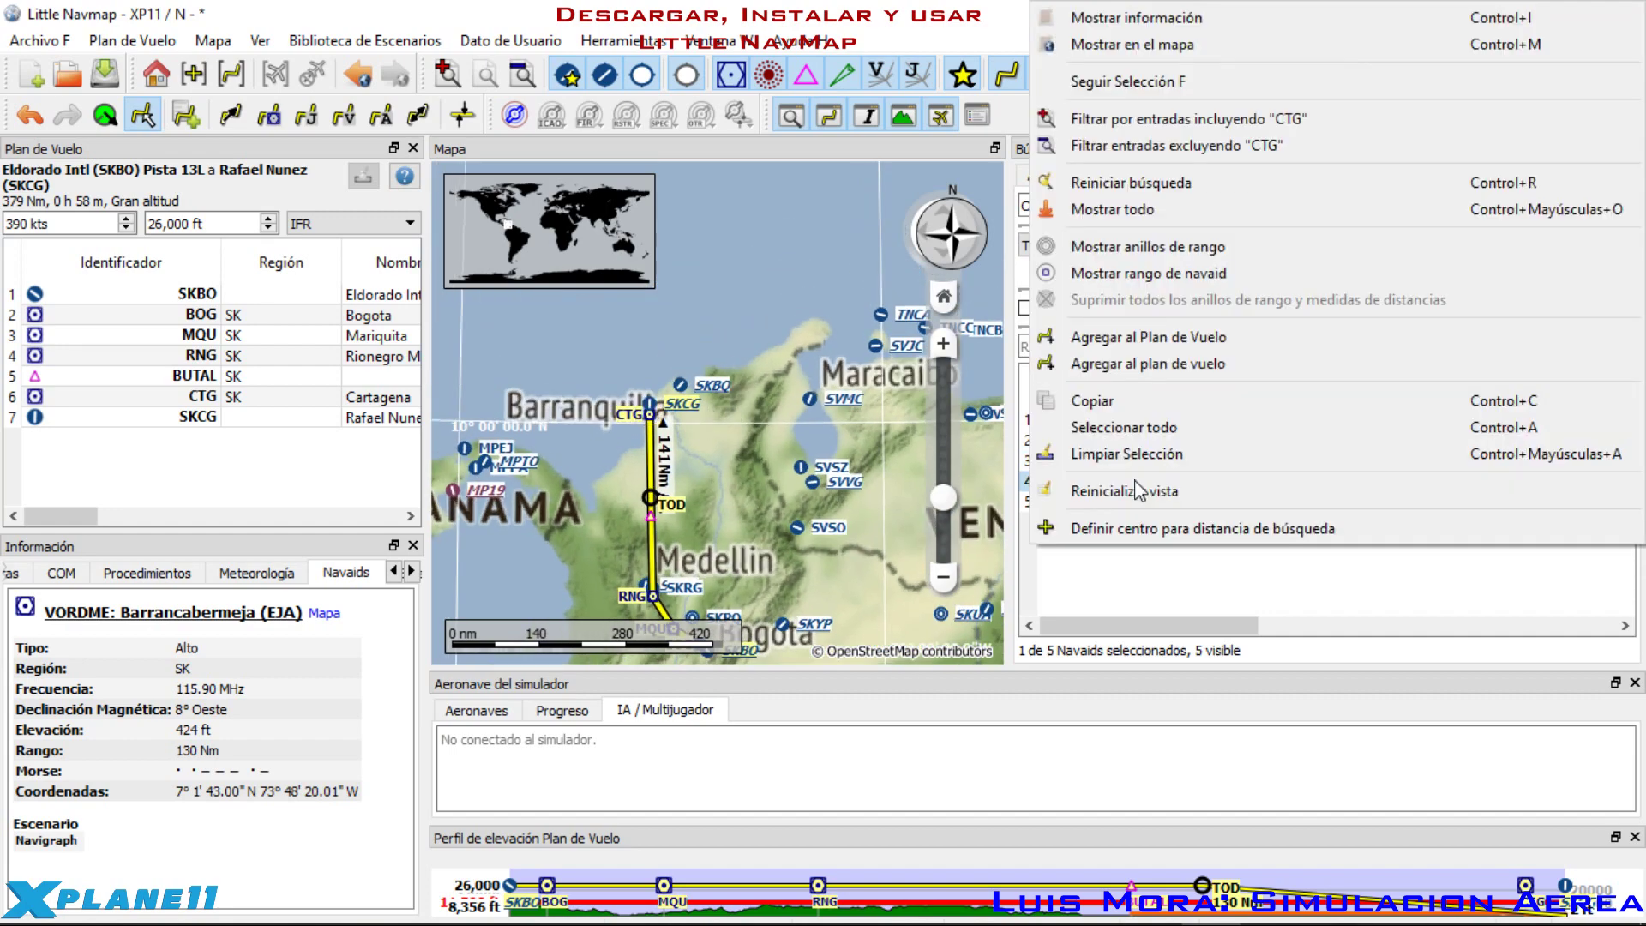
pyautogui.click(710, 475)
# Step: Check the flight plan actions offered for the Cartagena (CTG) VORDME on the map, and return to the Cartagena–Medellín section of the route
pyautogui.scroll(5, 682, 437)
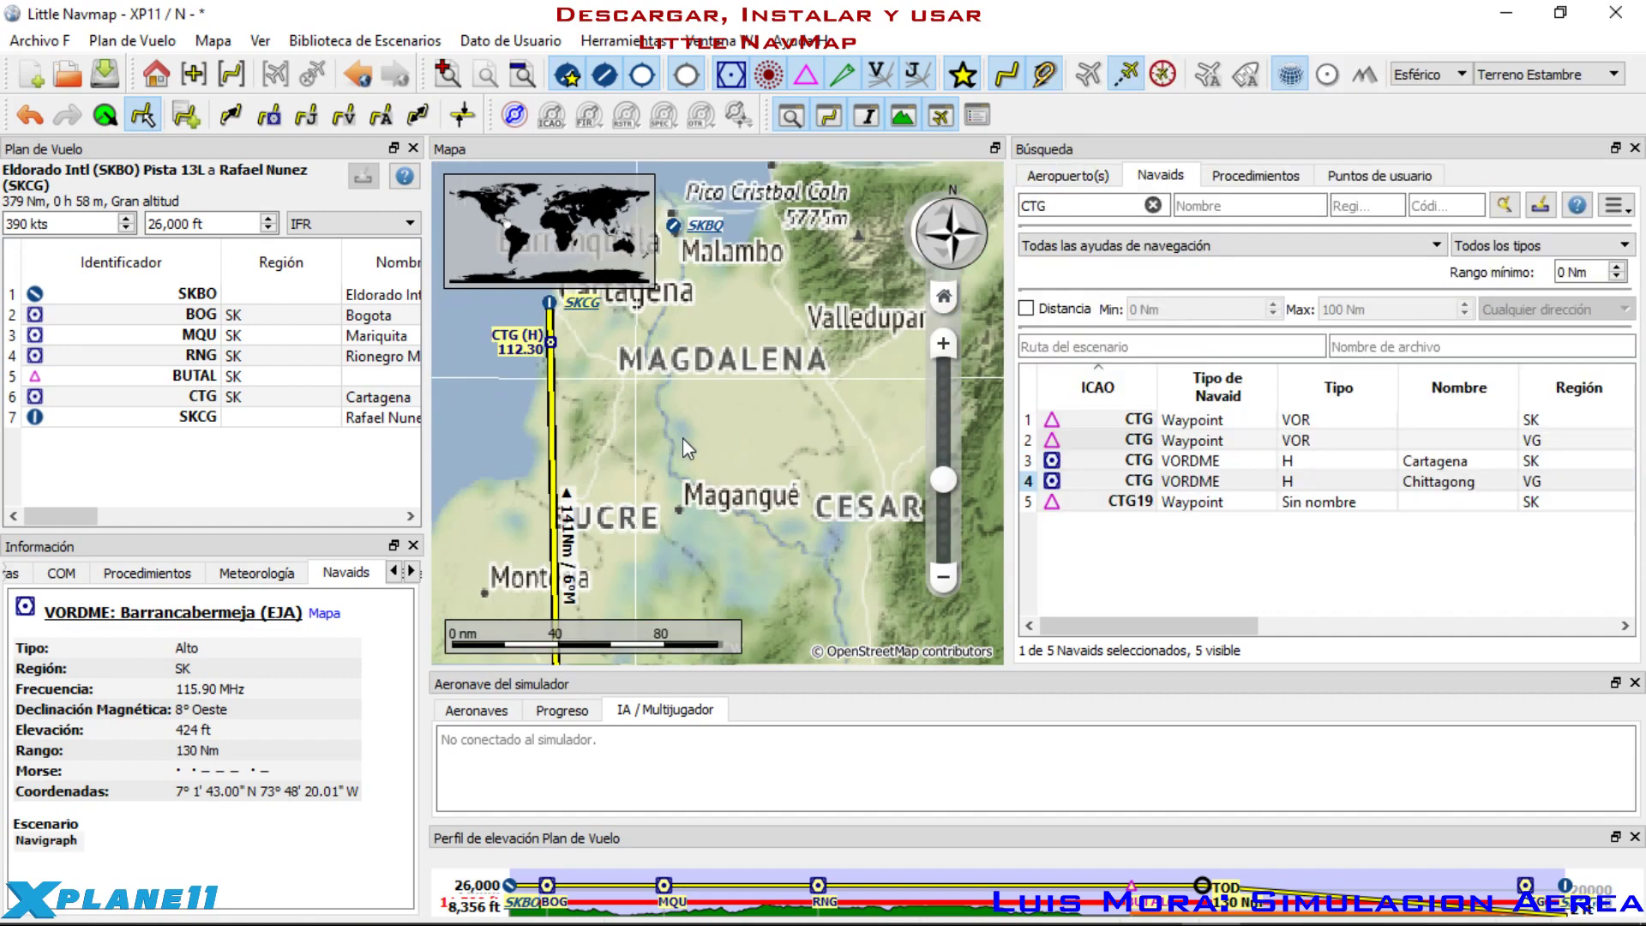
pyautogui.scroll(5, 571, 358)
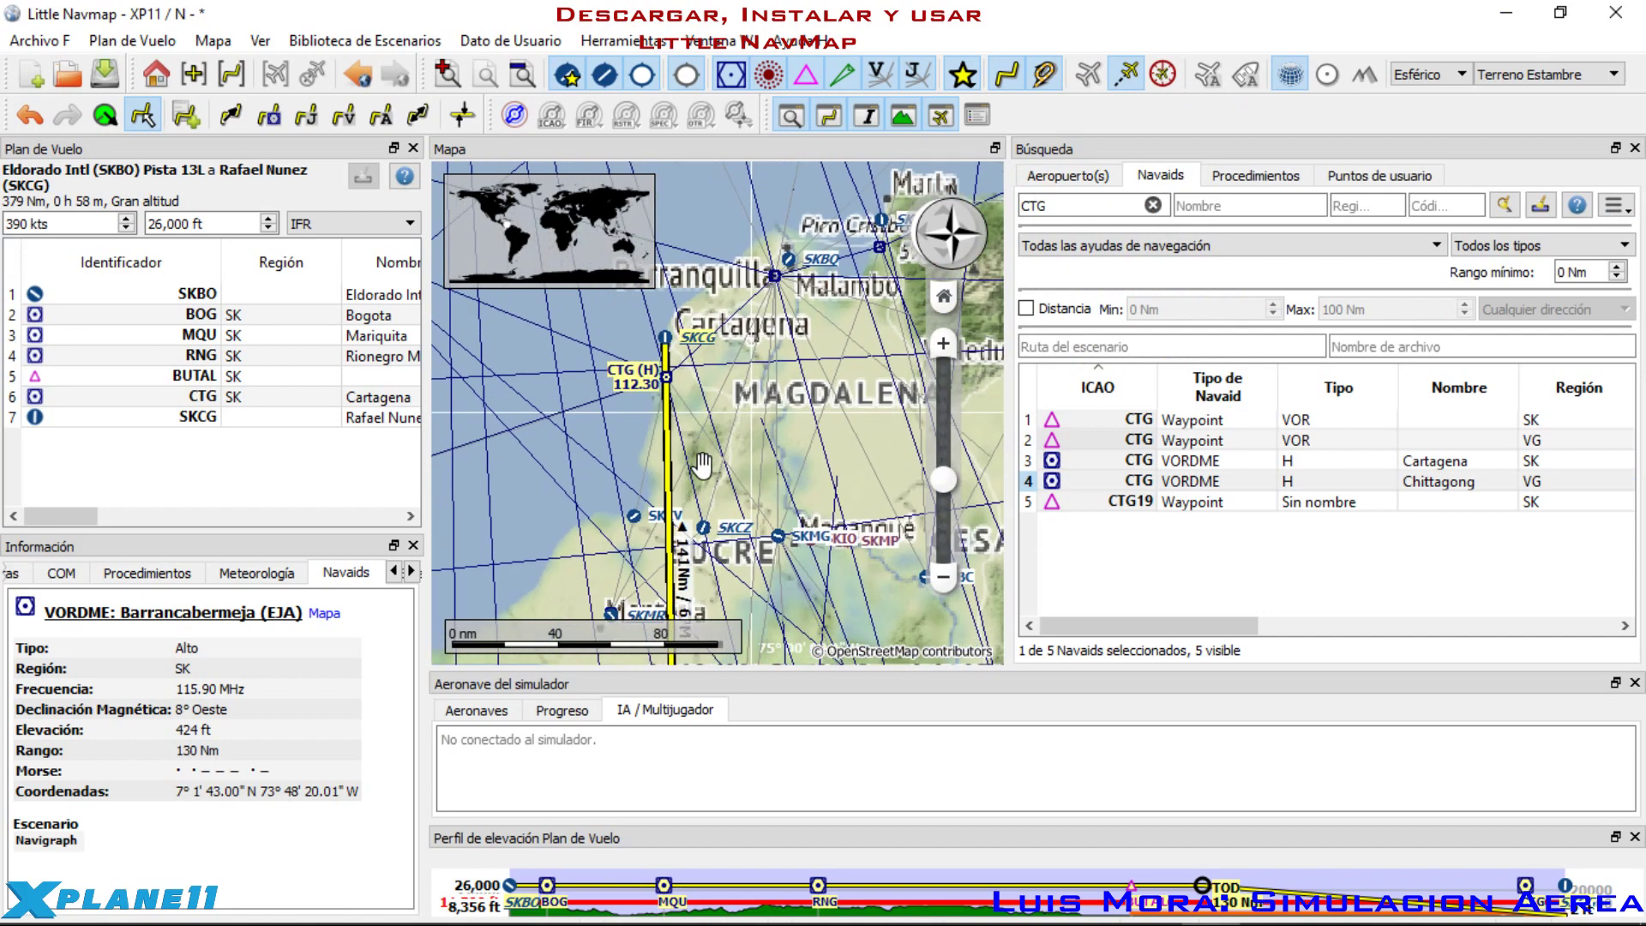
pyautogui.scroll(2, 639, 424)
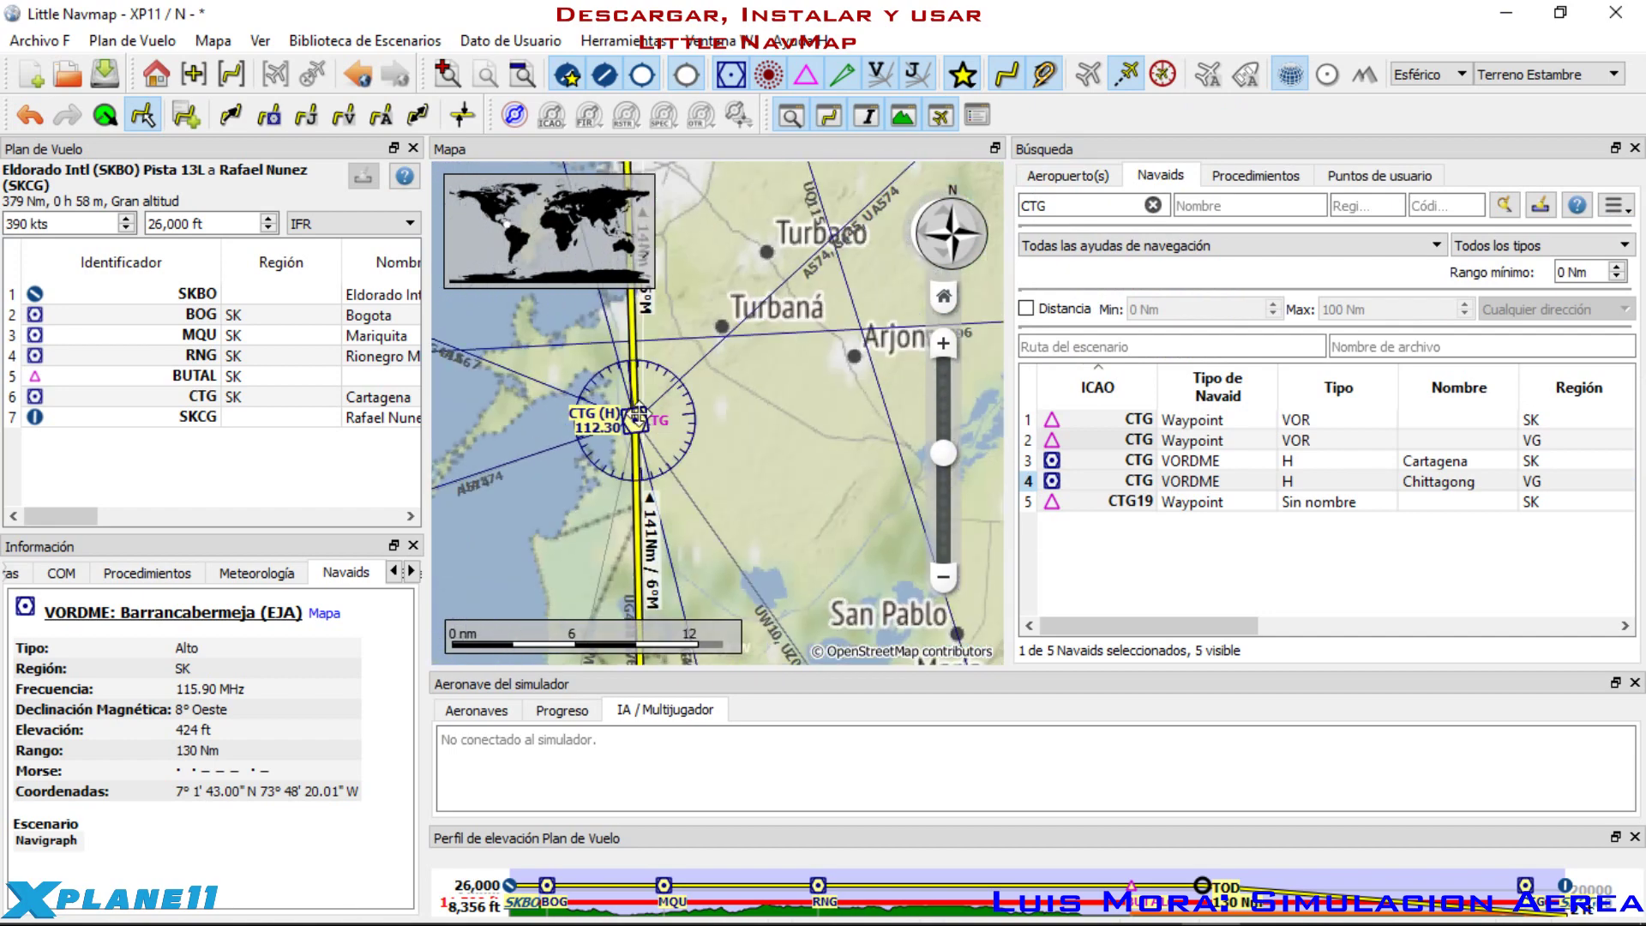
pyautogui.rightClick(635, 420)
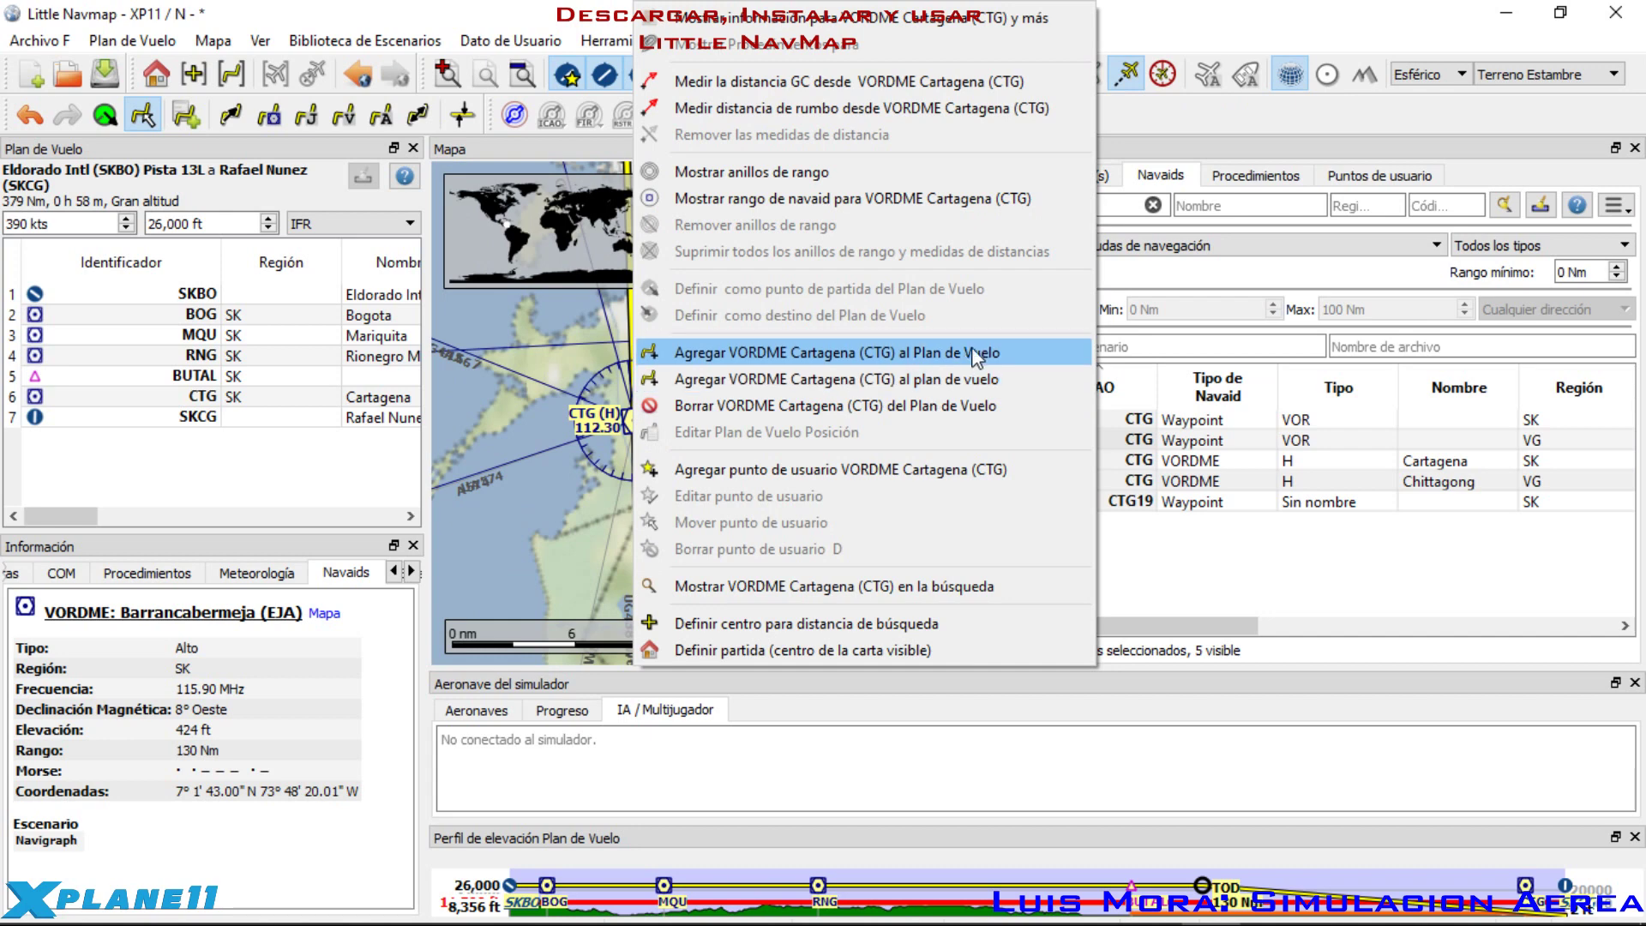
pyautogui.click(1253, 23)
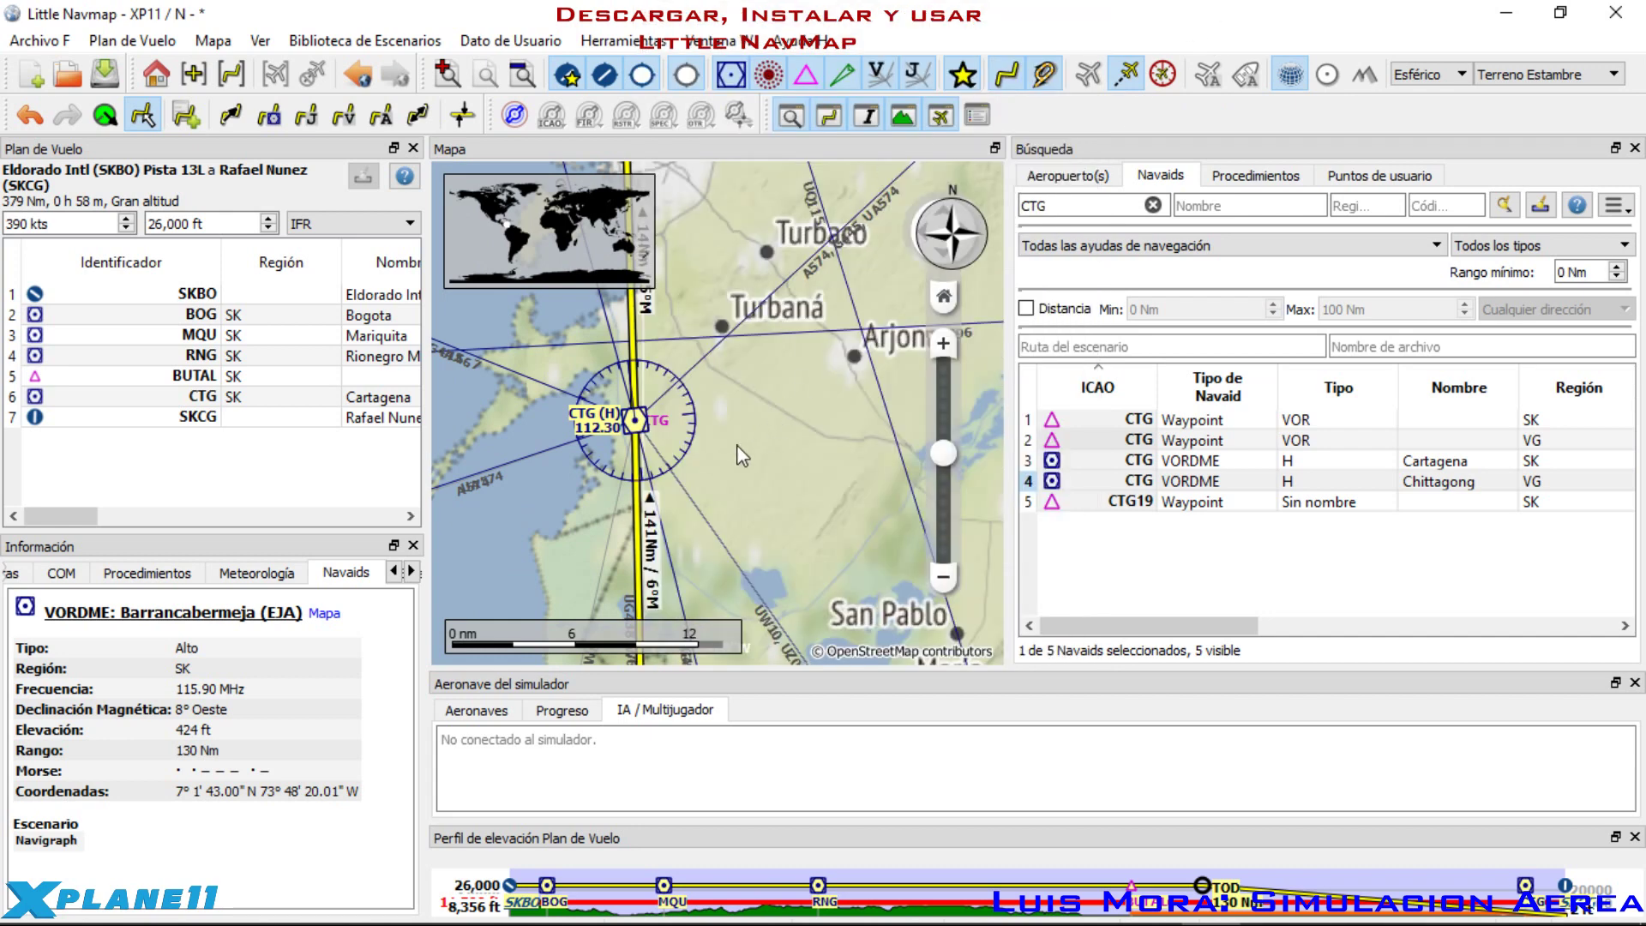
pyautogui.scroll(-10, 743, 455)
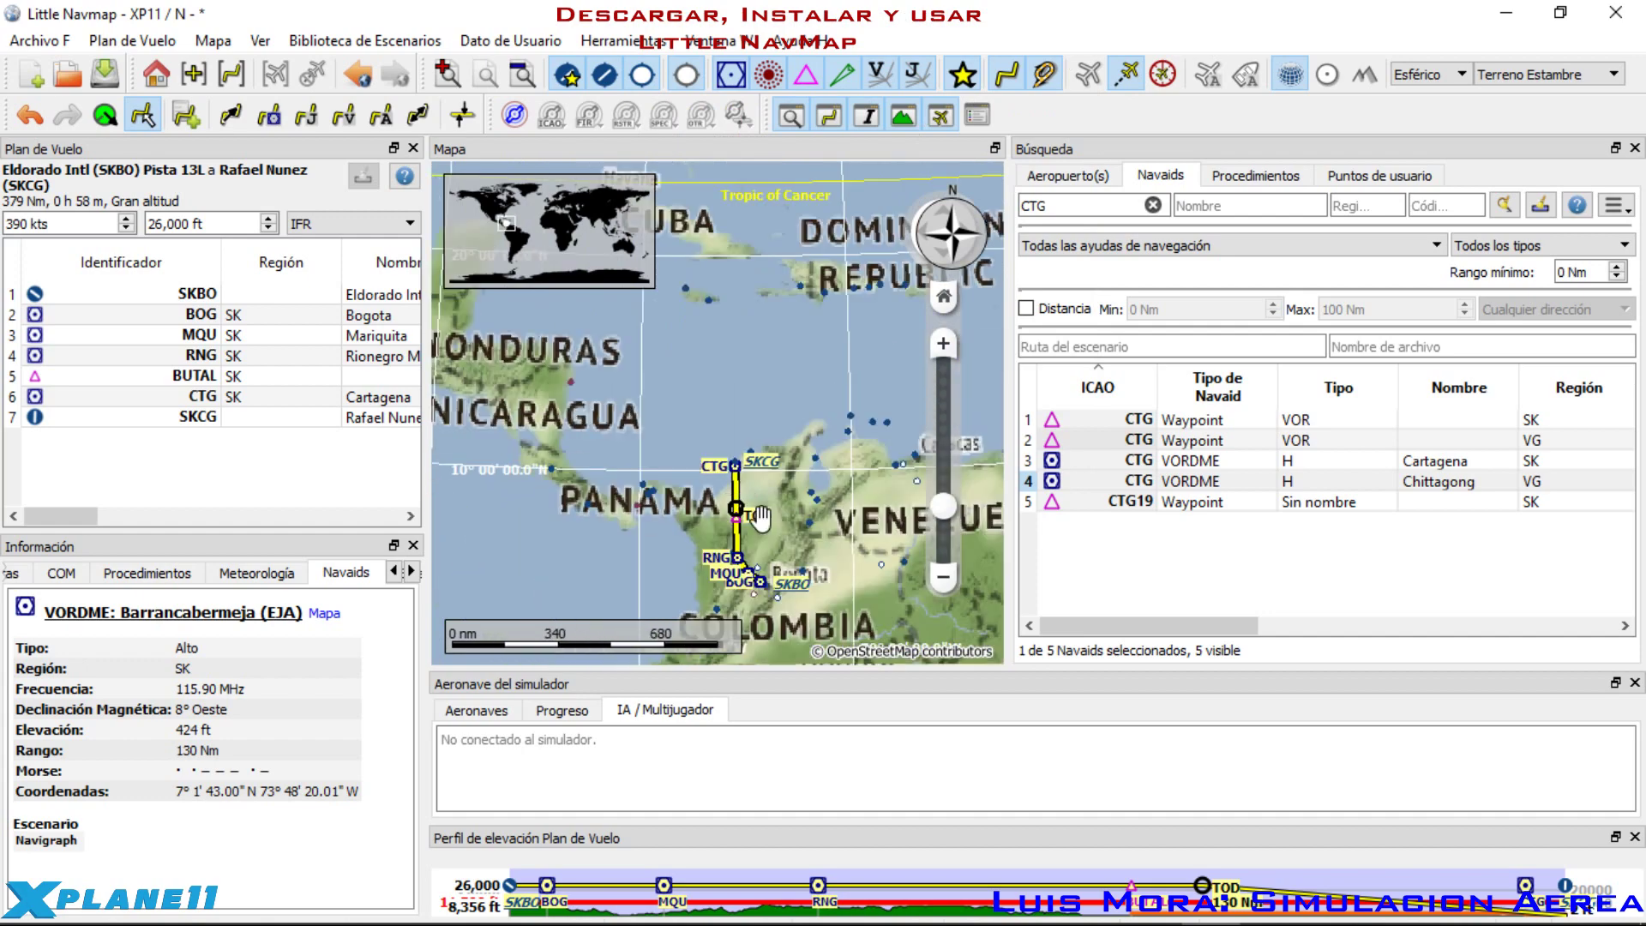
pyautogui.scroll(5, 758, 486)
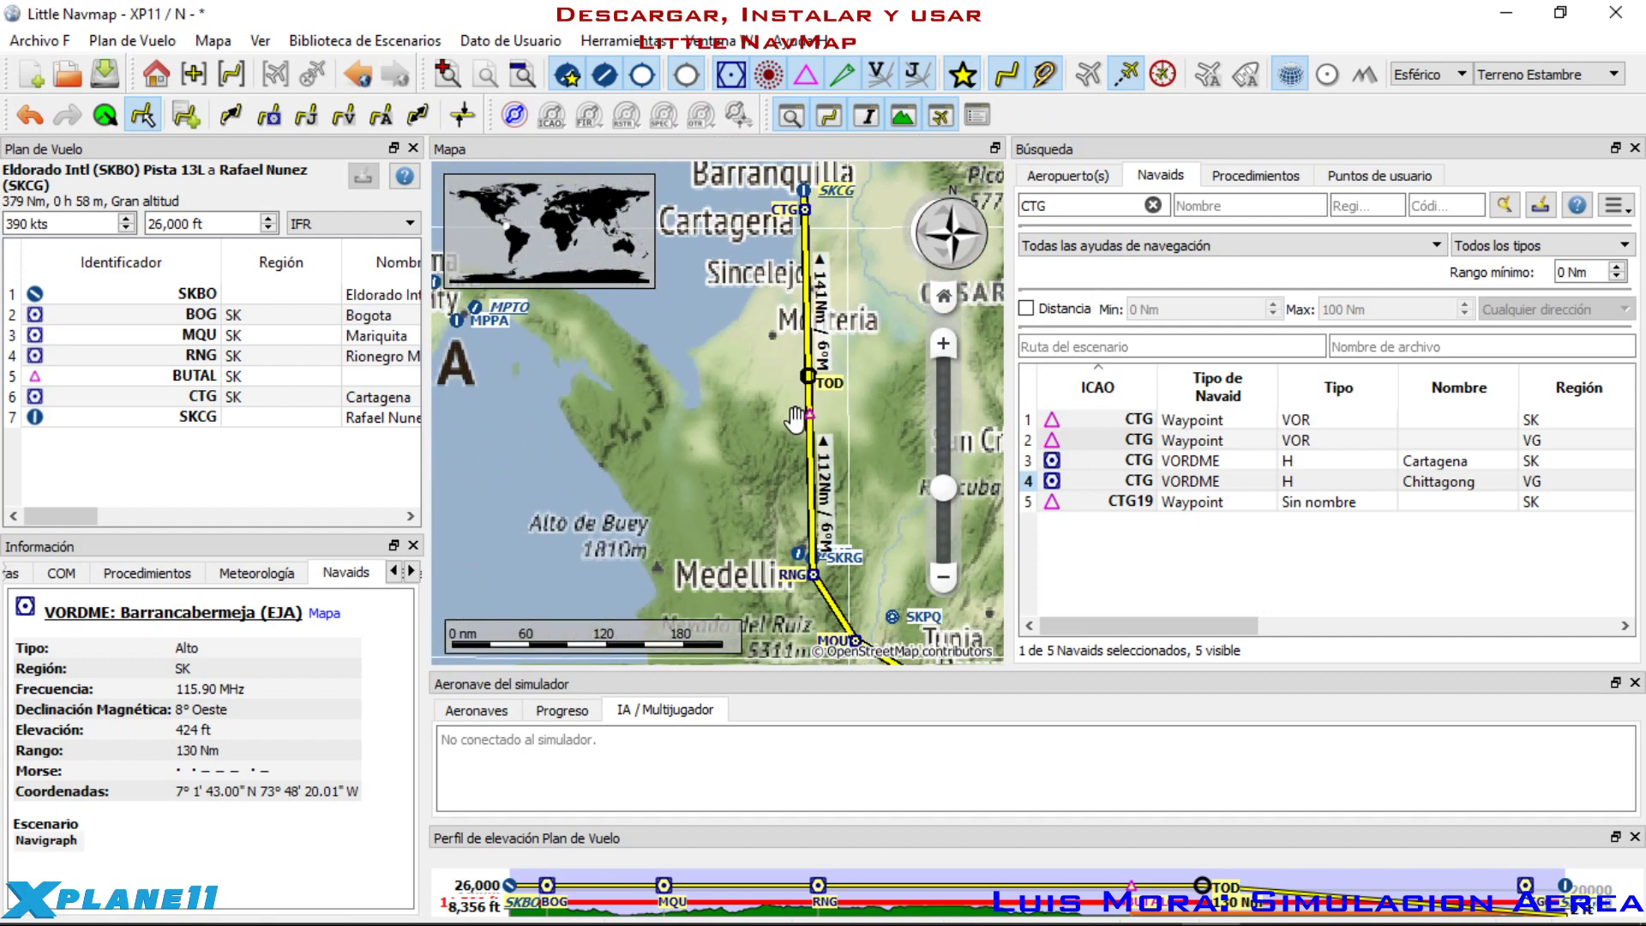
pyautogui.moveTo(796, 420); pyautogui.dragTo(804, 430)
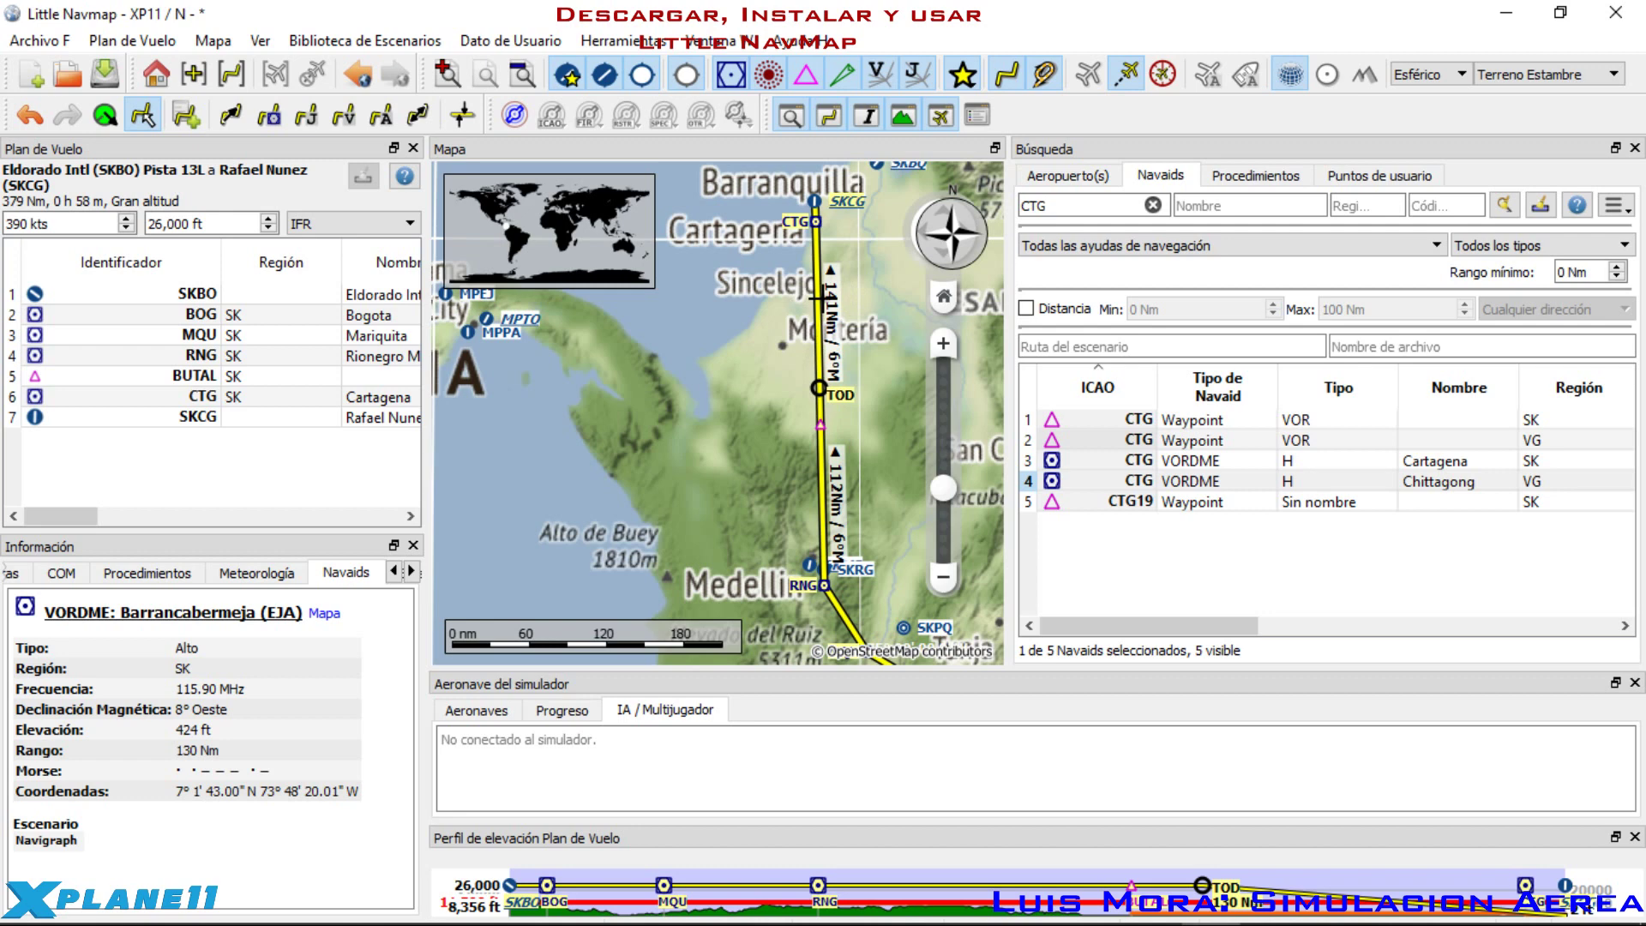
# Step: Open the program options and review the user interface, map, map display, units, simulator aircraft, flight plan and startup settings
pyautogui.click(420, 41)
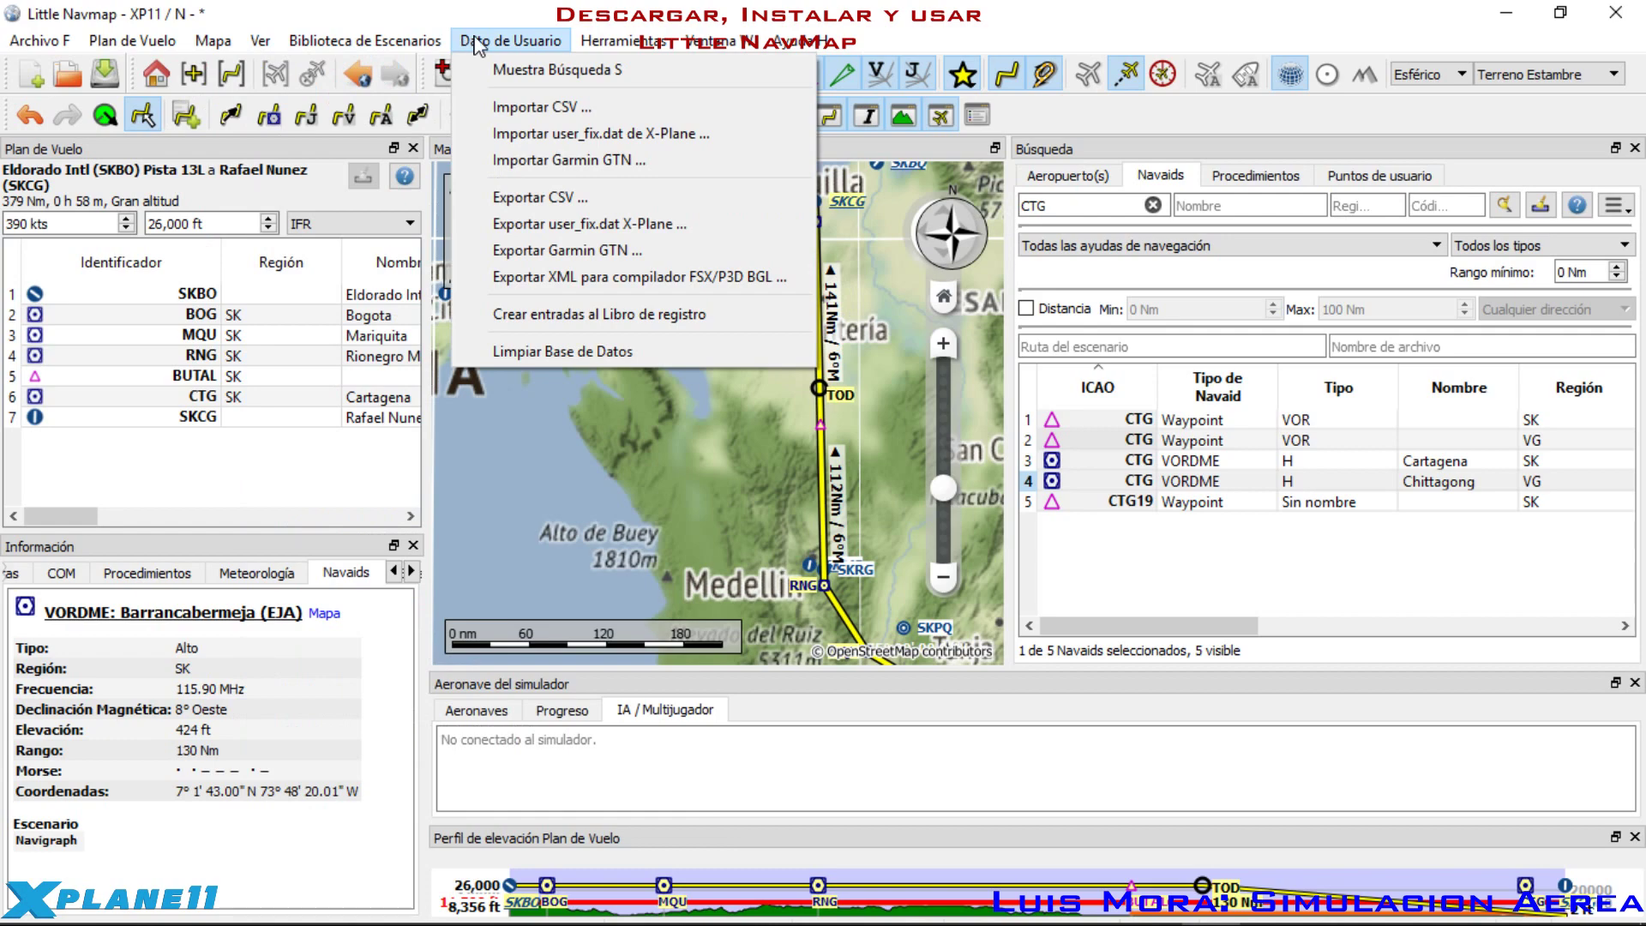
pyautogui.click(475, 42)
pyautogui.click(613, 40)
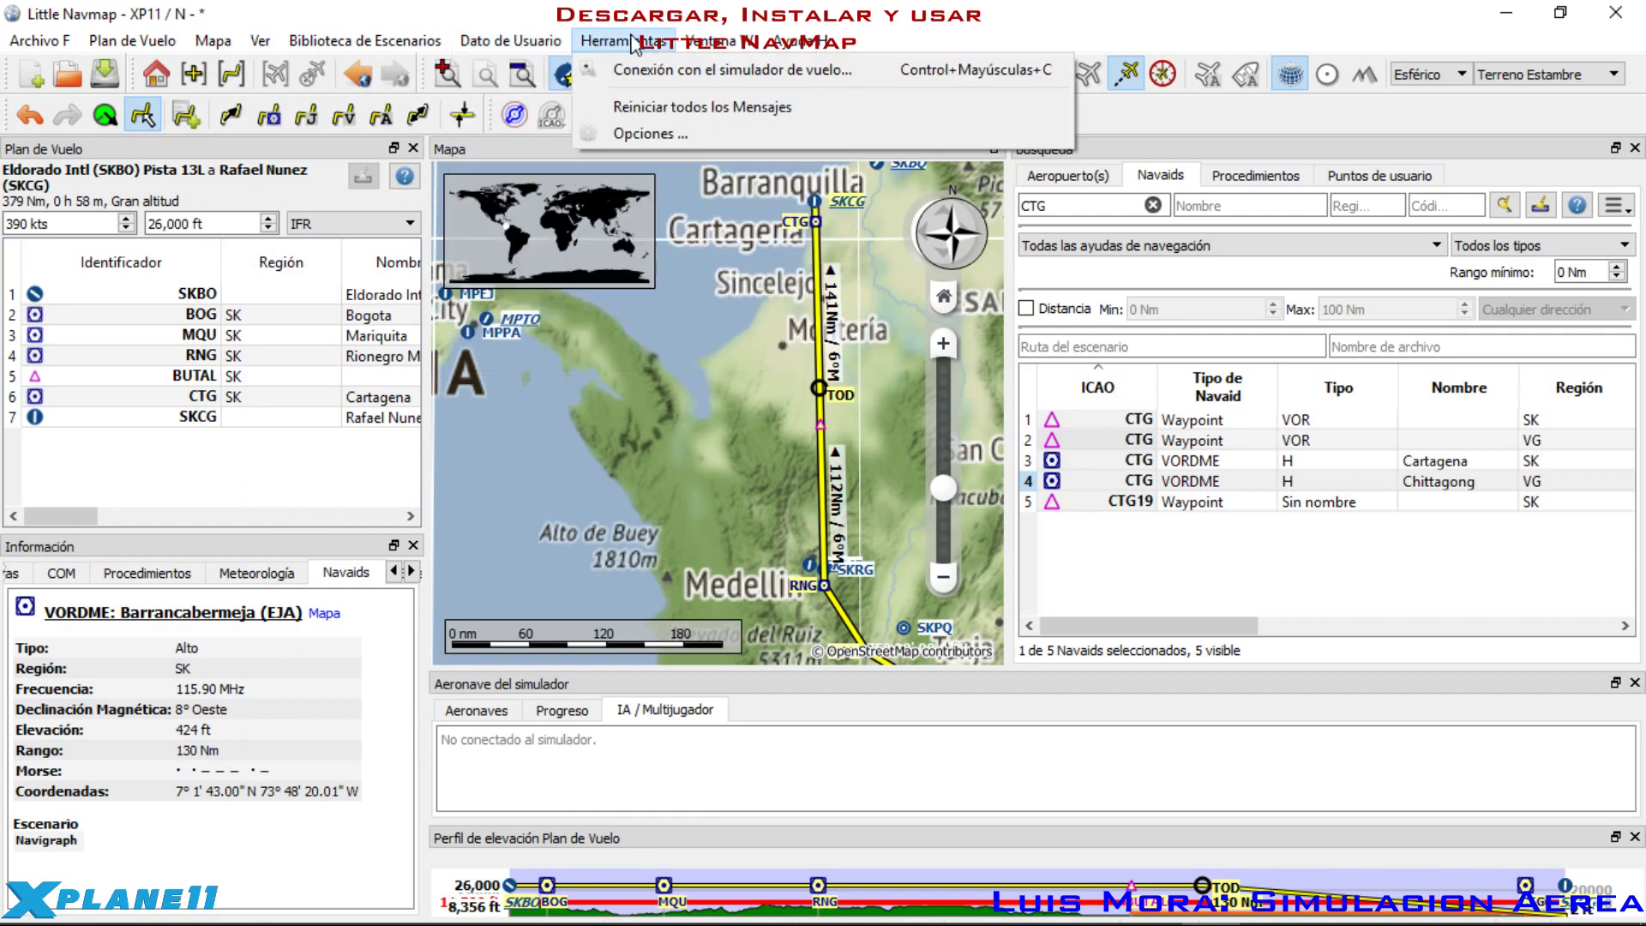
pyautogui.click(652, 134)
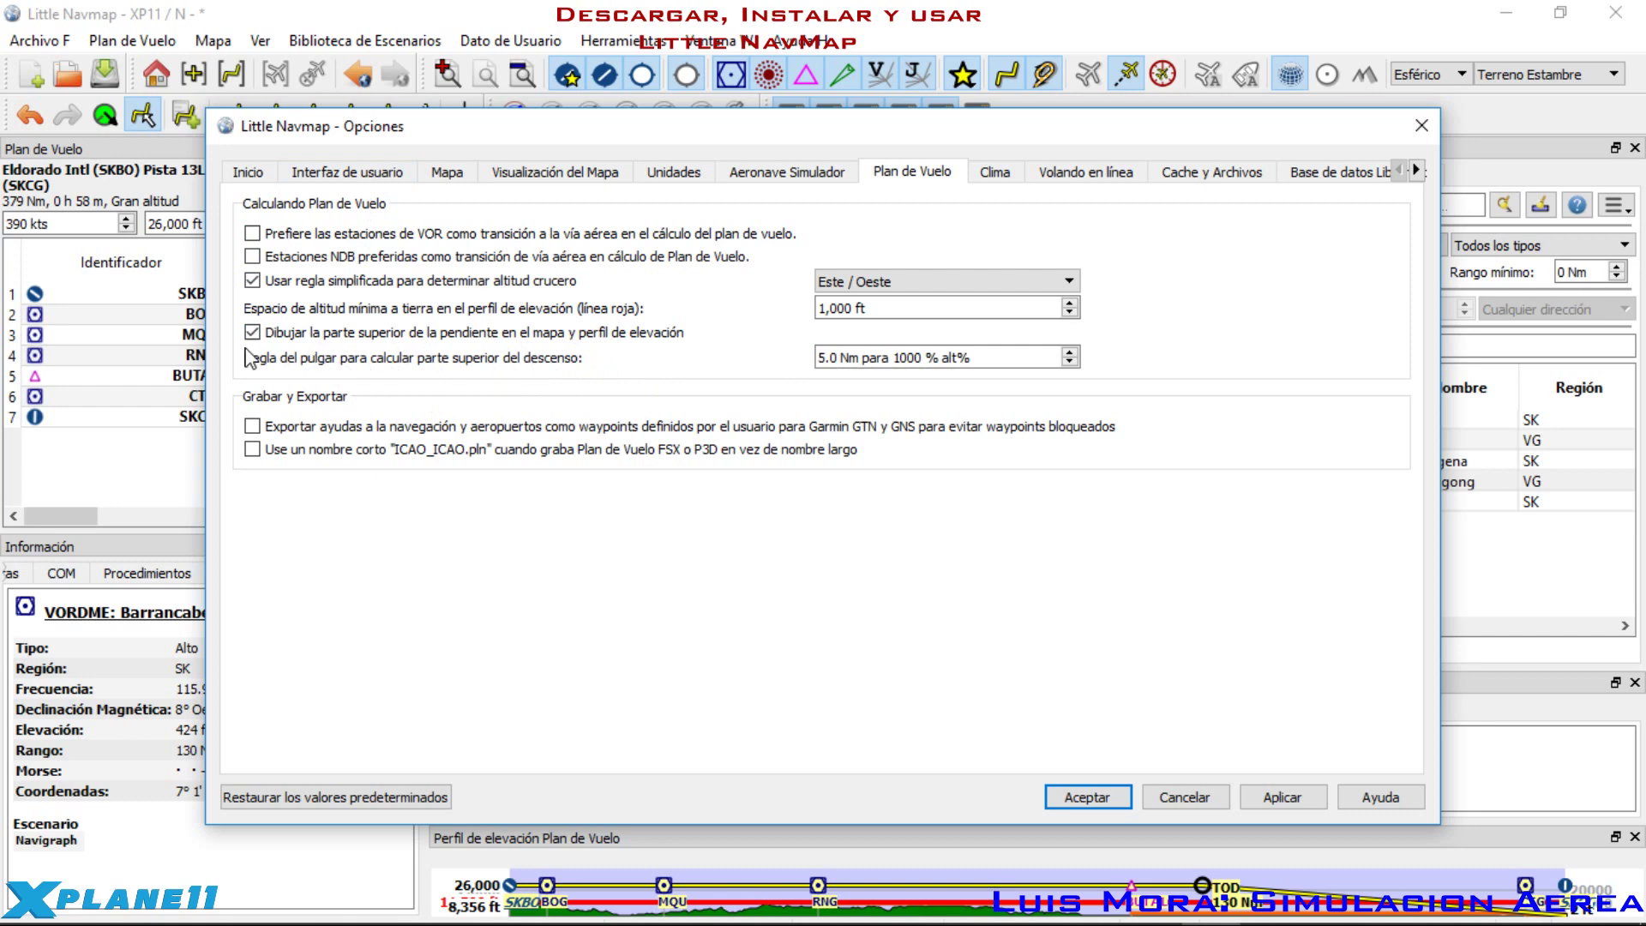
pyautogui.click(371, 175)
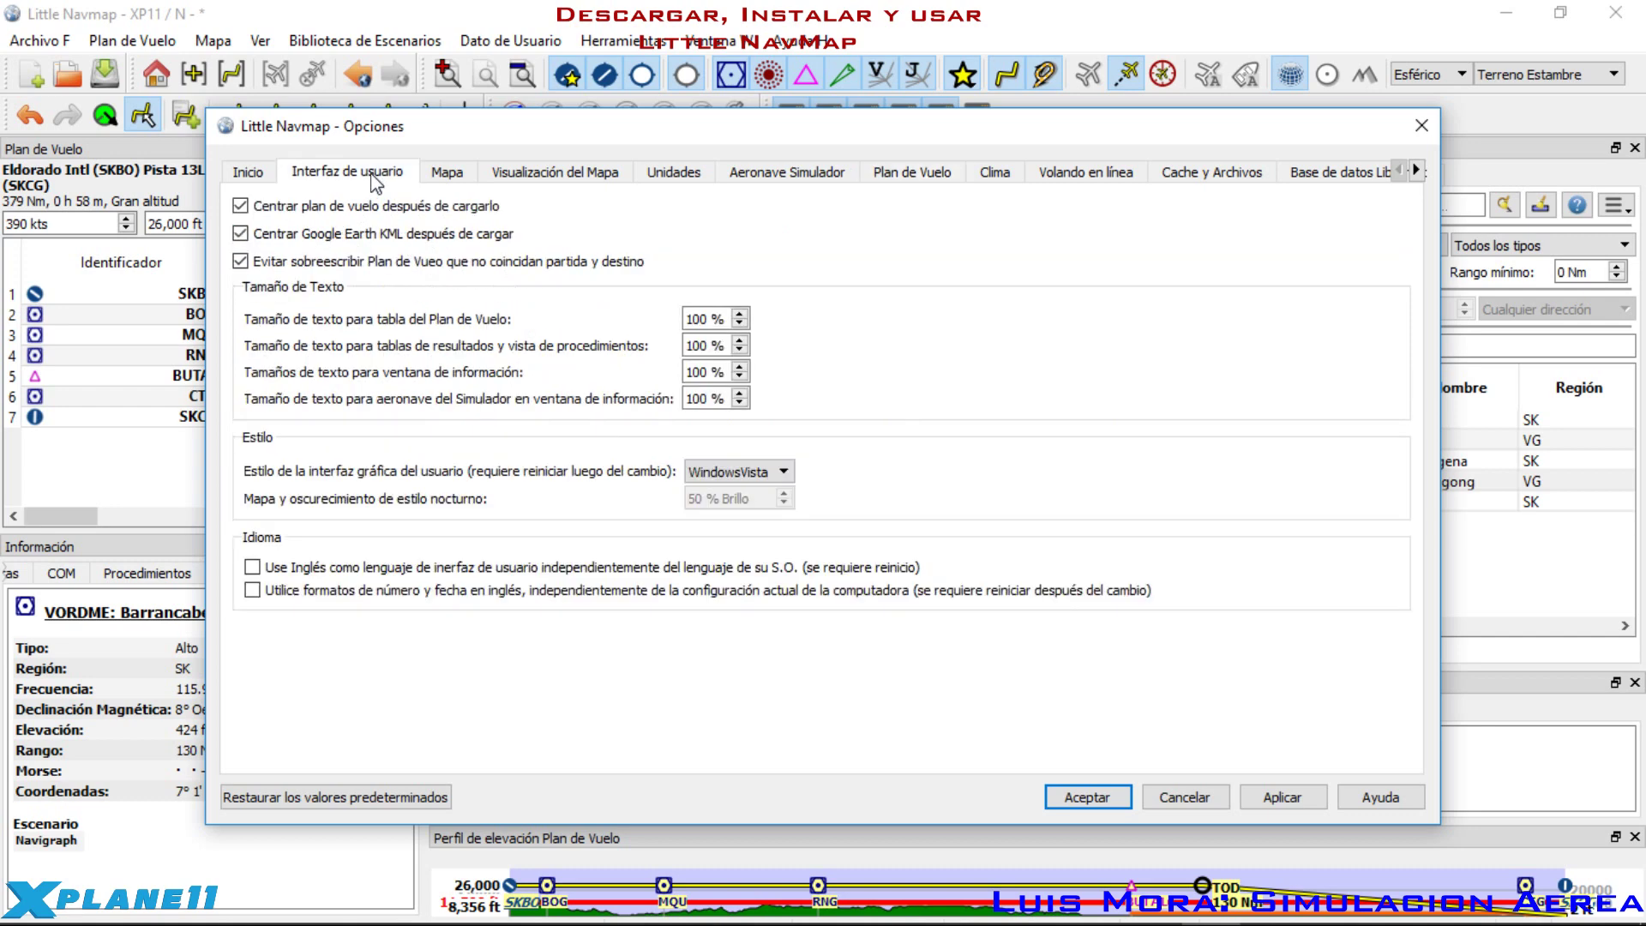
pyautogui.click(459, 173)
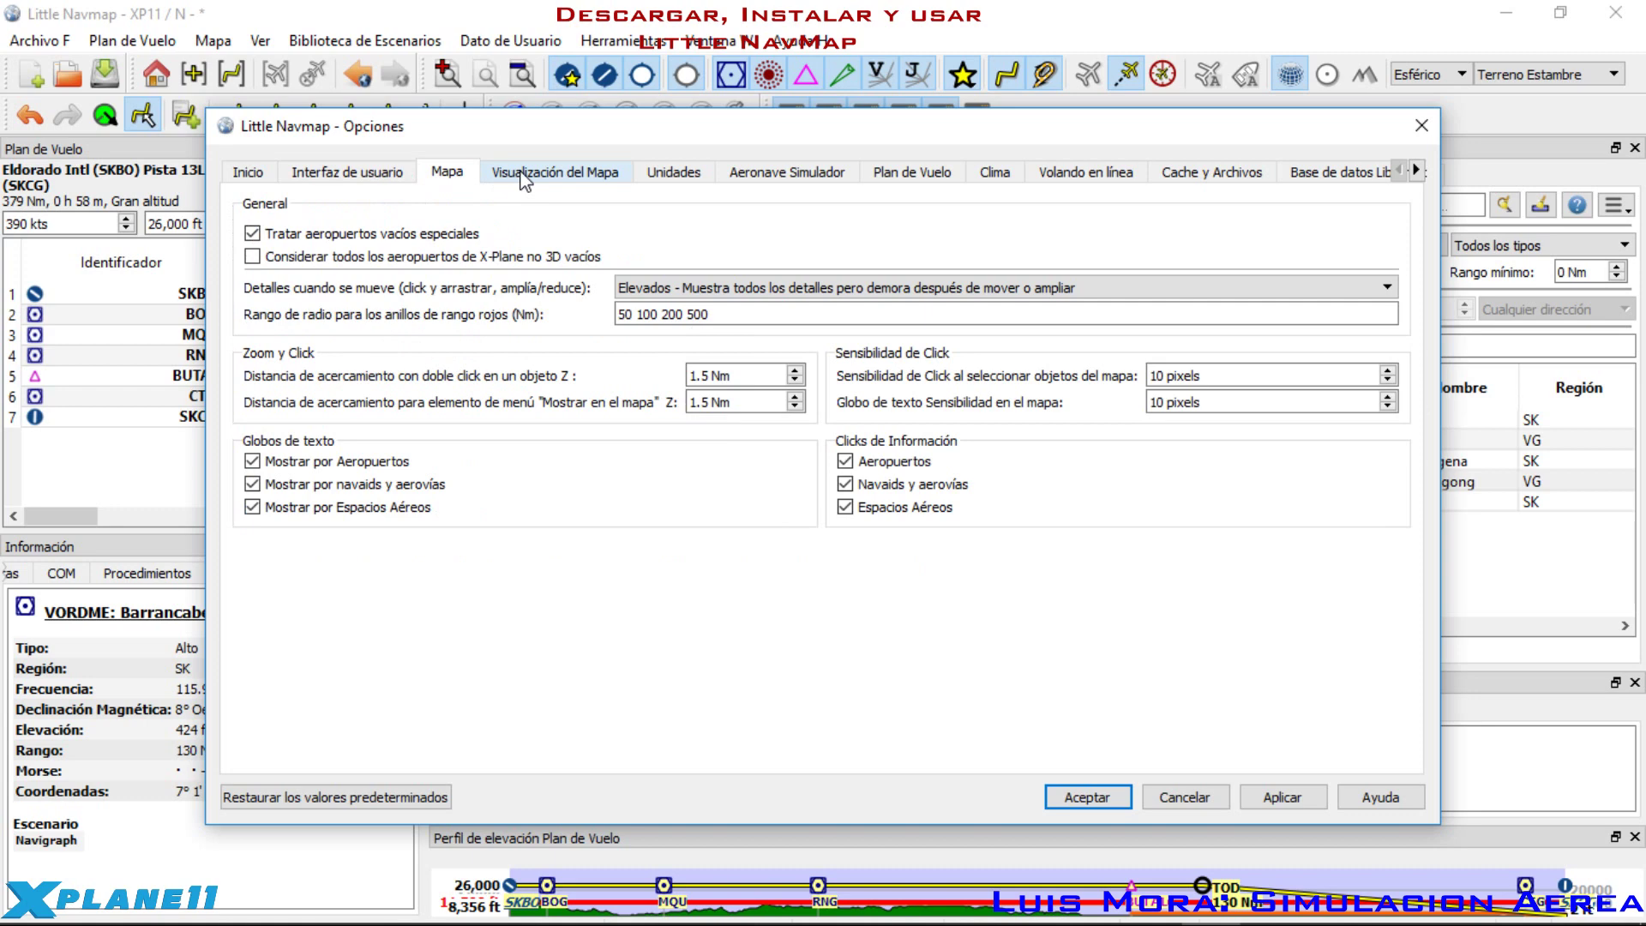
pyautogui.click(524, 180)
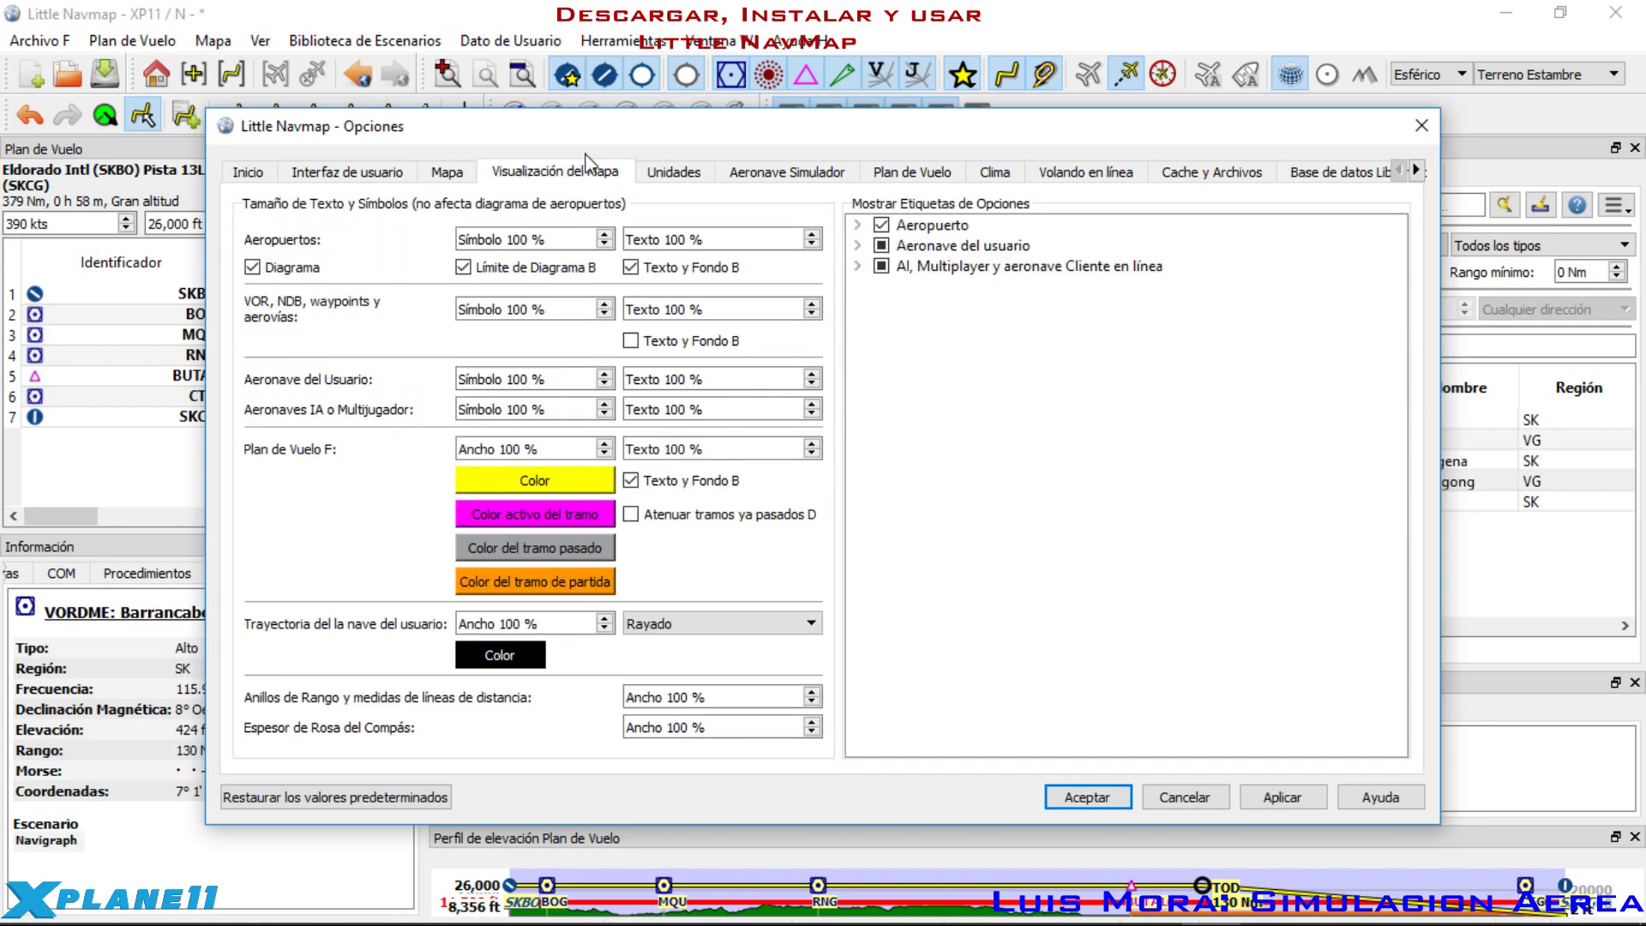
pyautogui.click(675, 170)
pyautogui.click(760, 182)
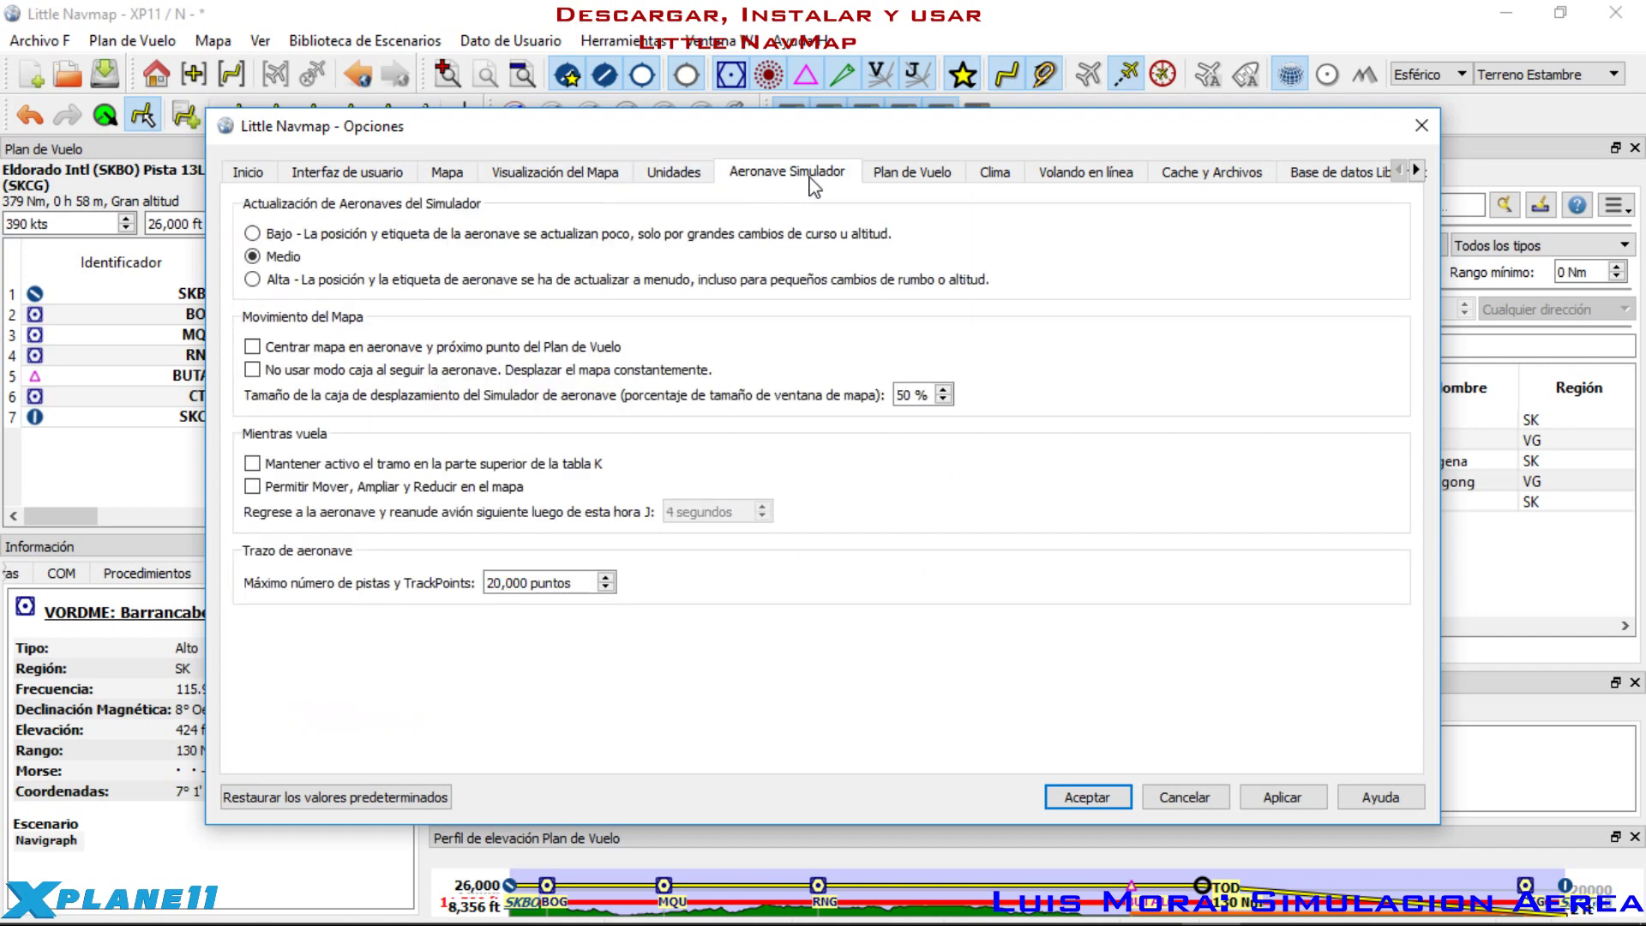
pyautogui.click(944, 180)
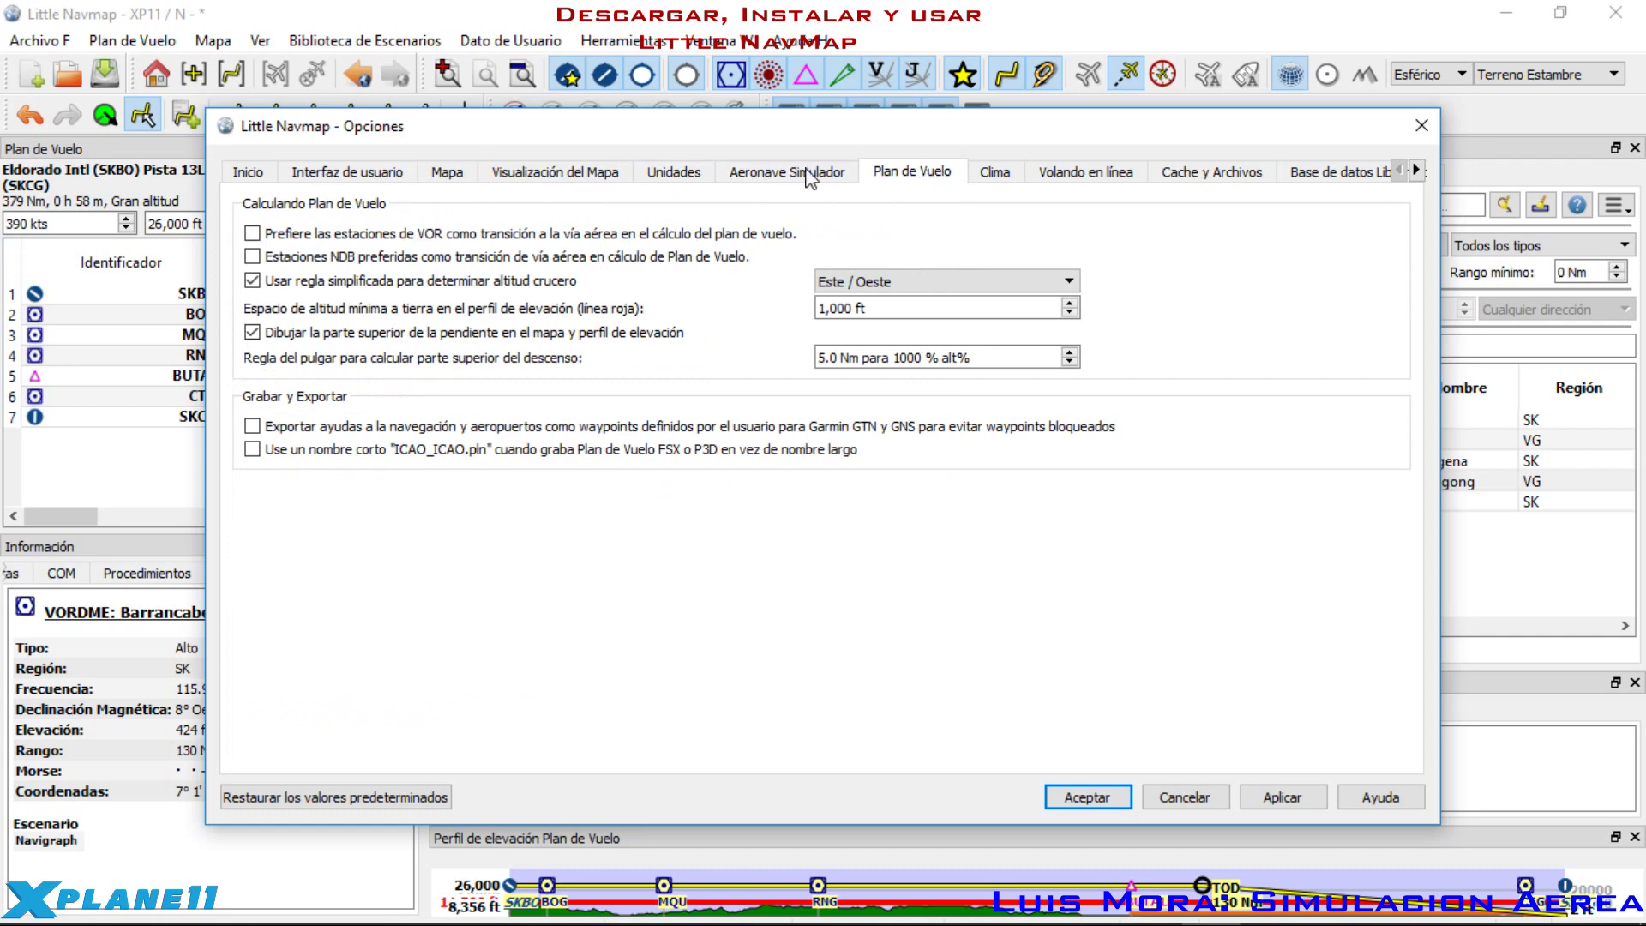
pyautogui.click(250, 174)
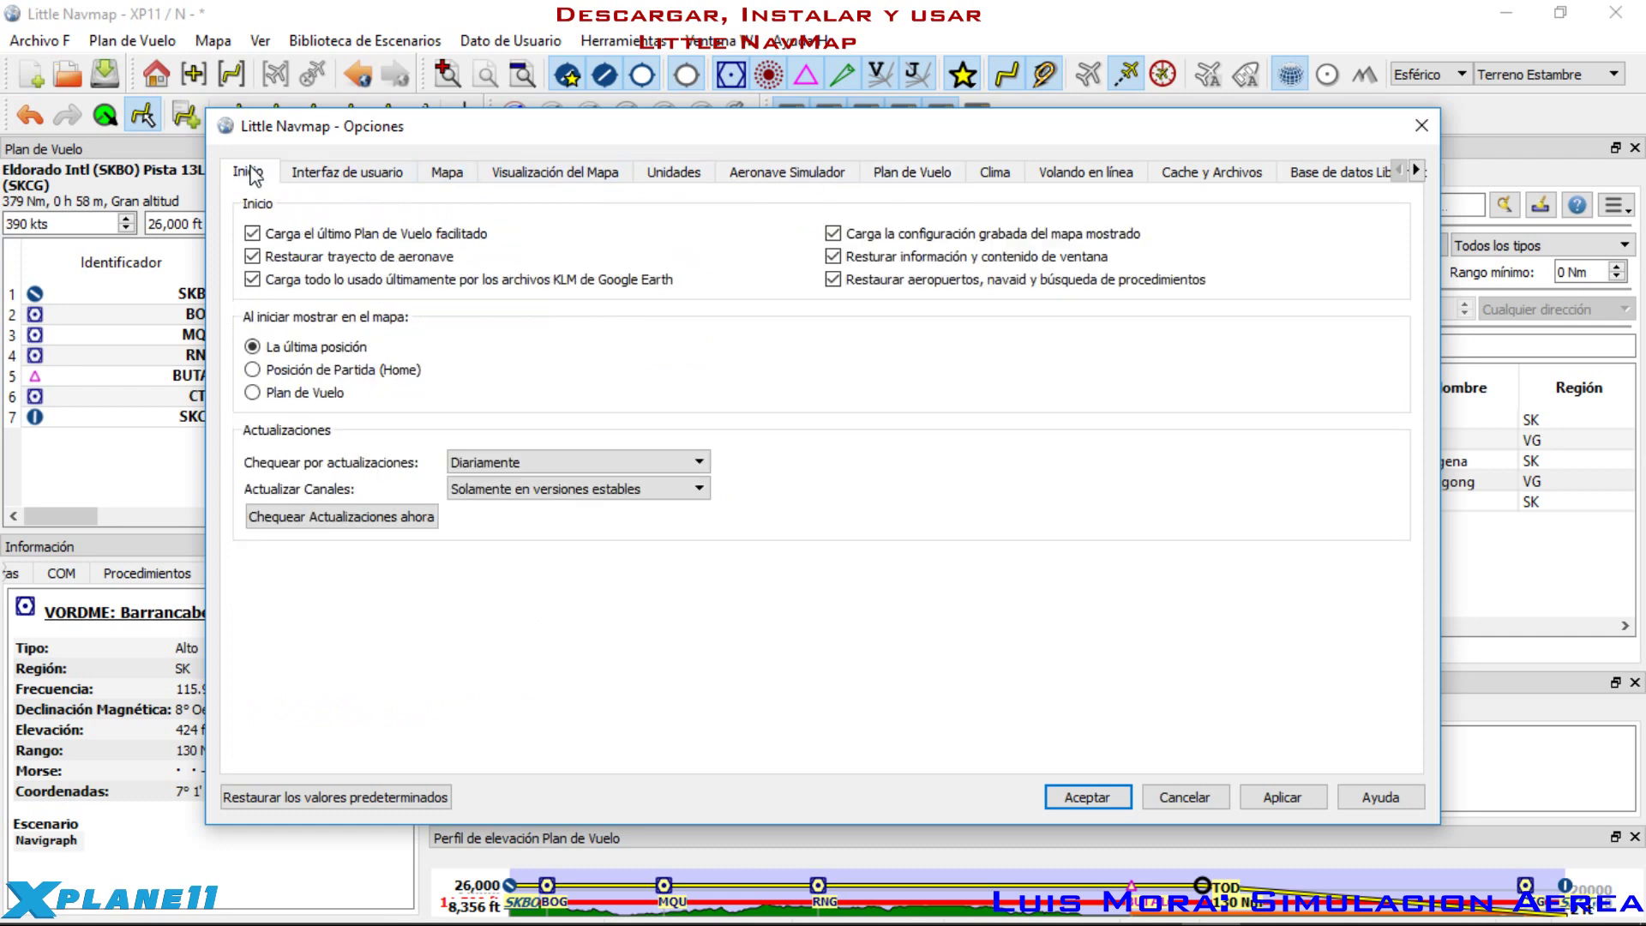
# Step: Examine the flight plan calculation options, including the simplified Este / Oeste cruise altitude rule
pyautogui.click(892, 175)
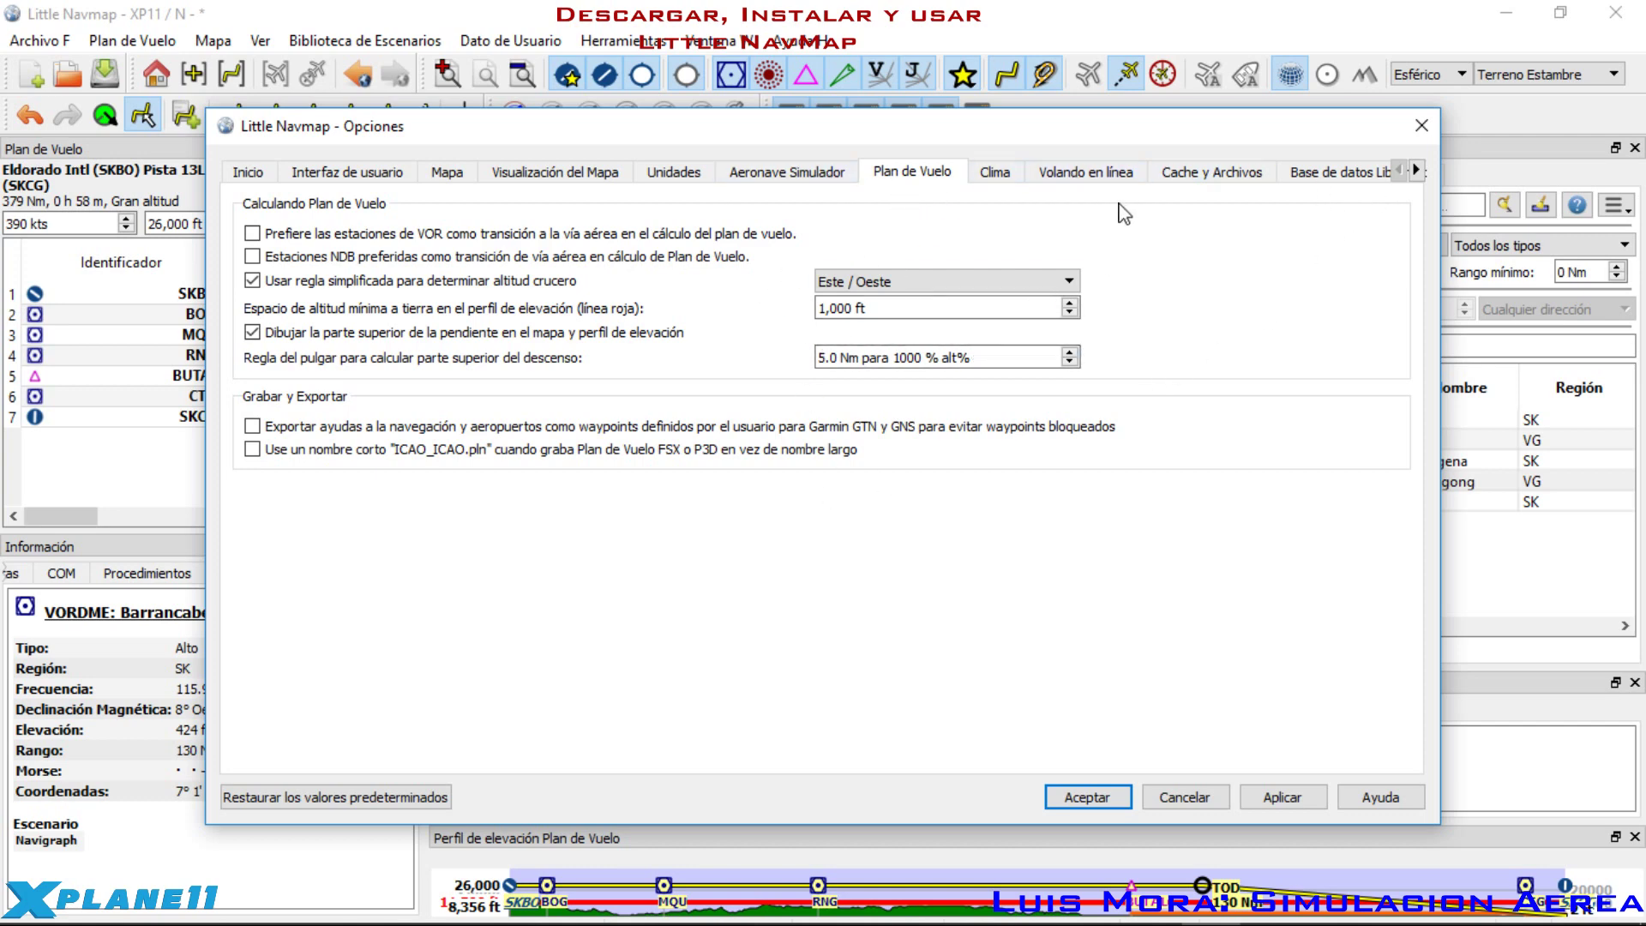
pyautogui.click(997, 175)
pyautogui.click(934, 174)
pyautogui.moveTo(874, 281)
# Step: Enable IVAO and disable VATSIM as weather sources for both the information panel and the weather tooltips
pyautogui.click(992, 176)
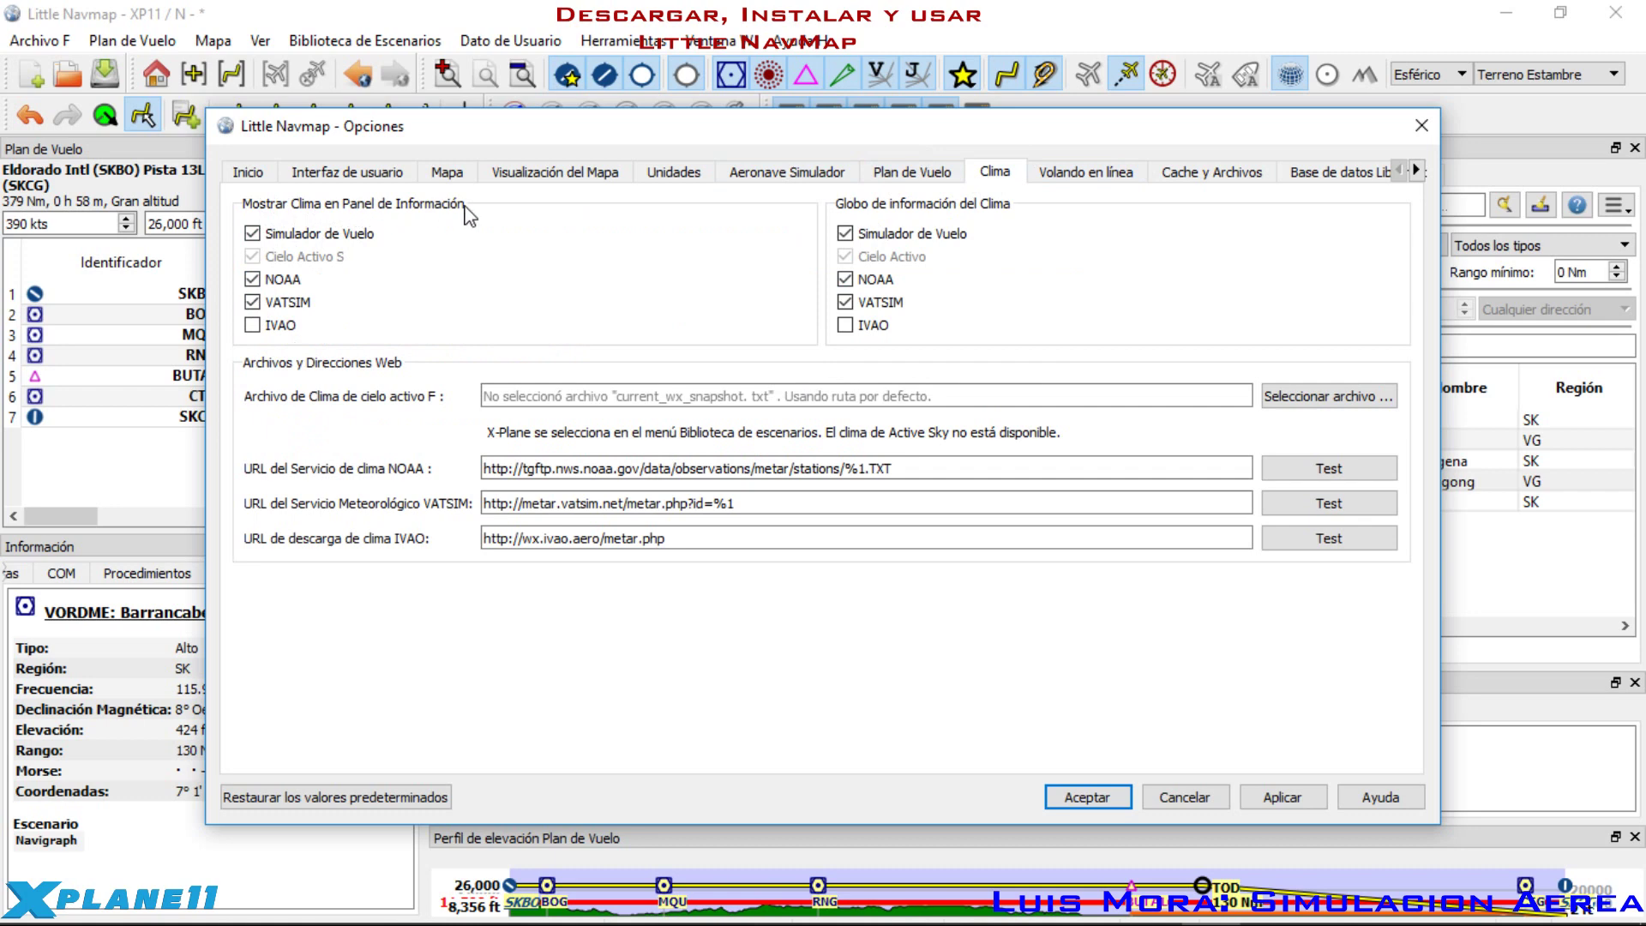
pyautogui.click(252, 325)
pyautogui.click(252, 302)
pyautogui.click(845, 302)
pyautogui.click(846, 325)
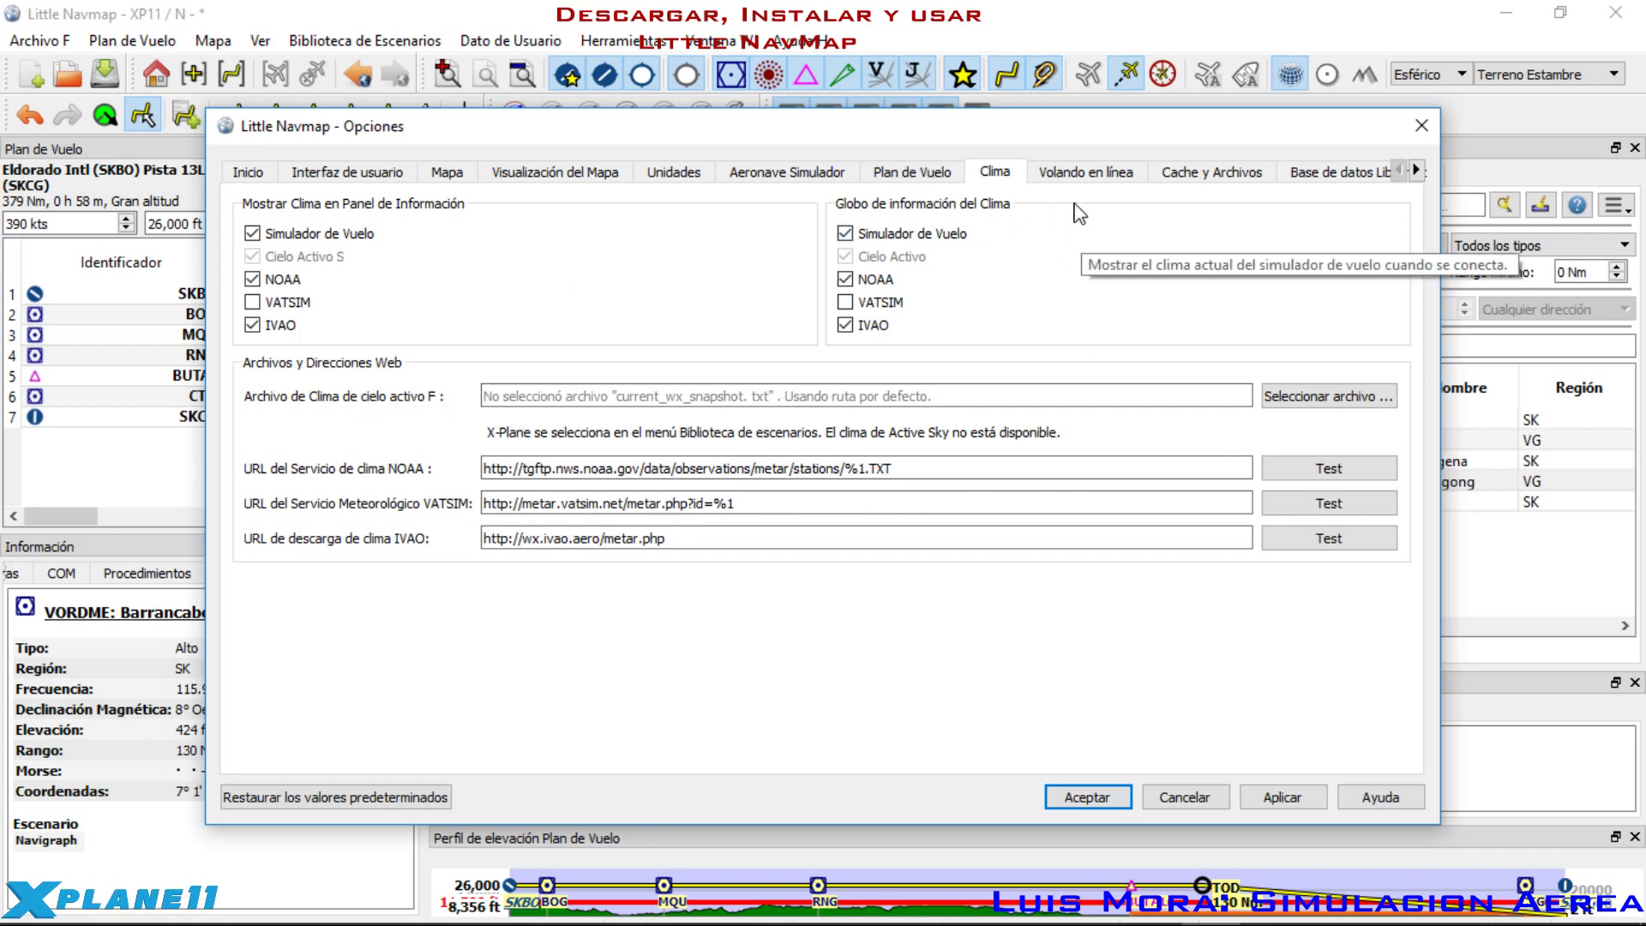
# Step: Check the online flying service options and return to the weather settings
pyautogui.click(1086, 175)
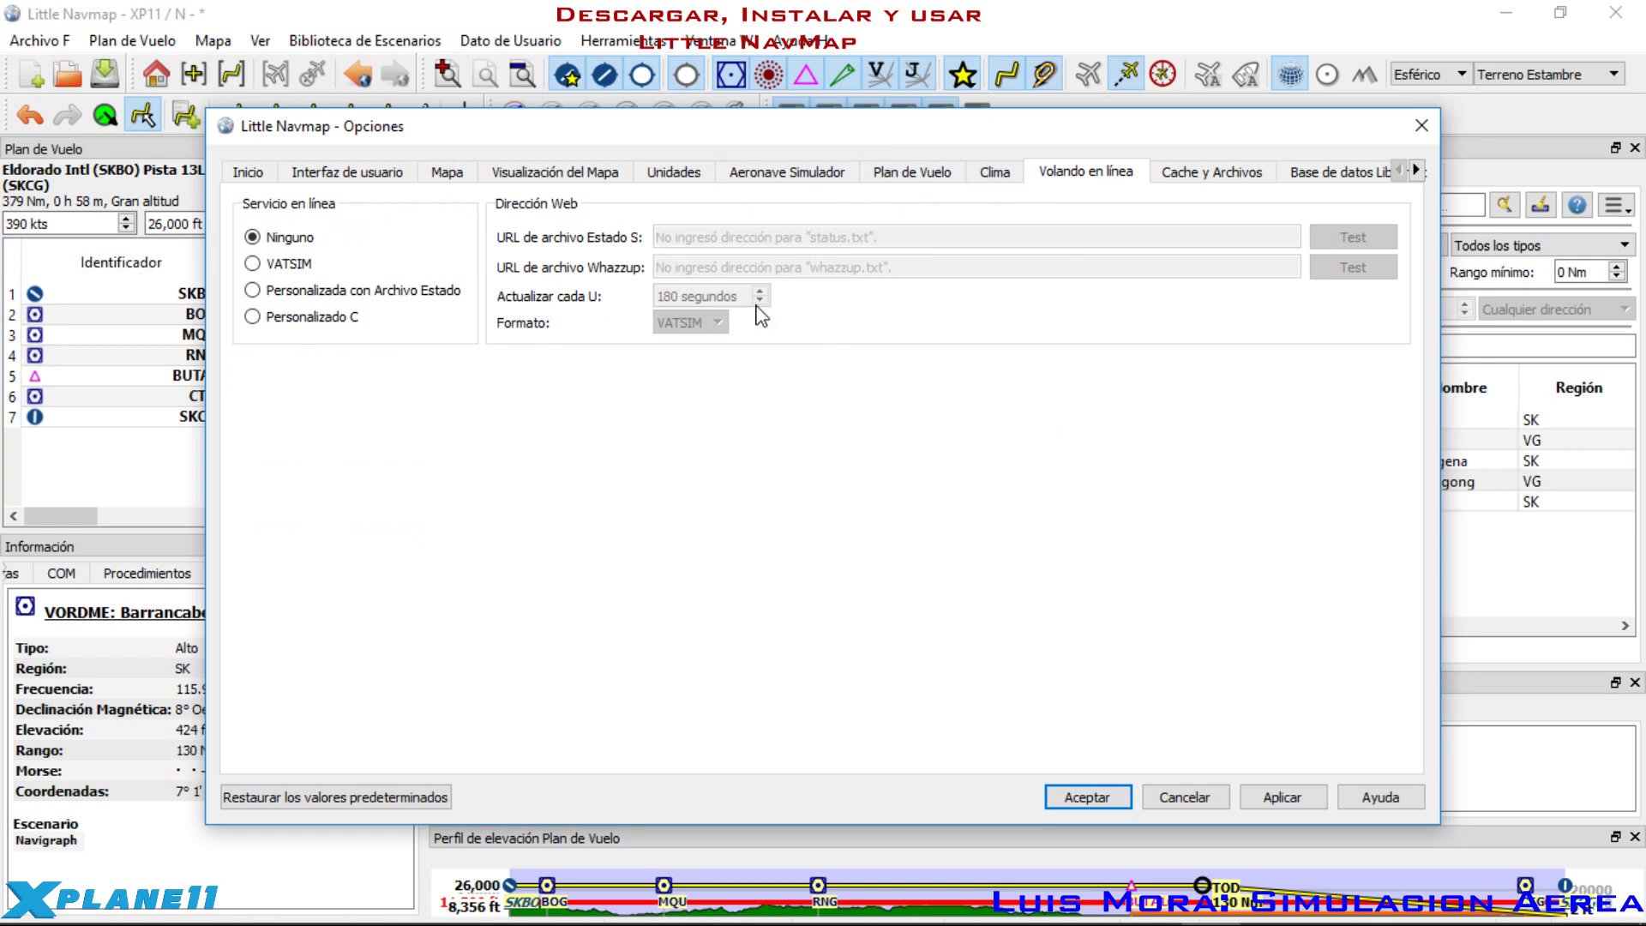
pyautogui.click(988, 182)
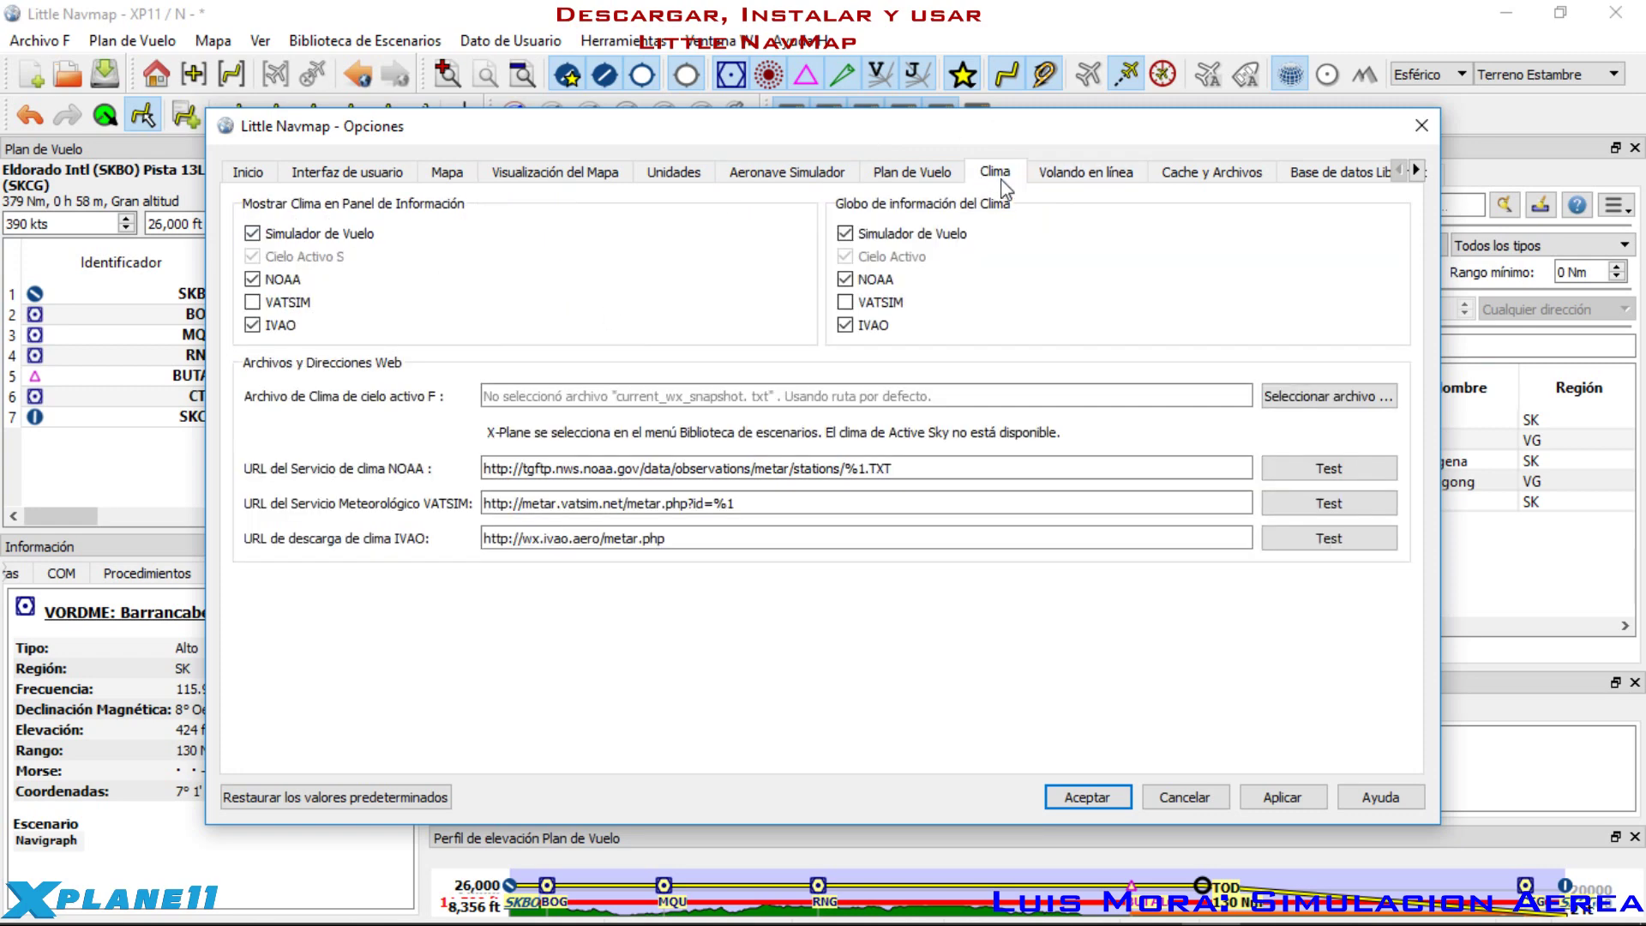
# Step: Review the online flying, cache and files, scenery library database and flight plan options, and return to the weather settings
pyautogui.click(1084, 178)
pyautogui.click(1181, 176)
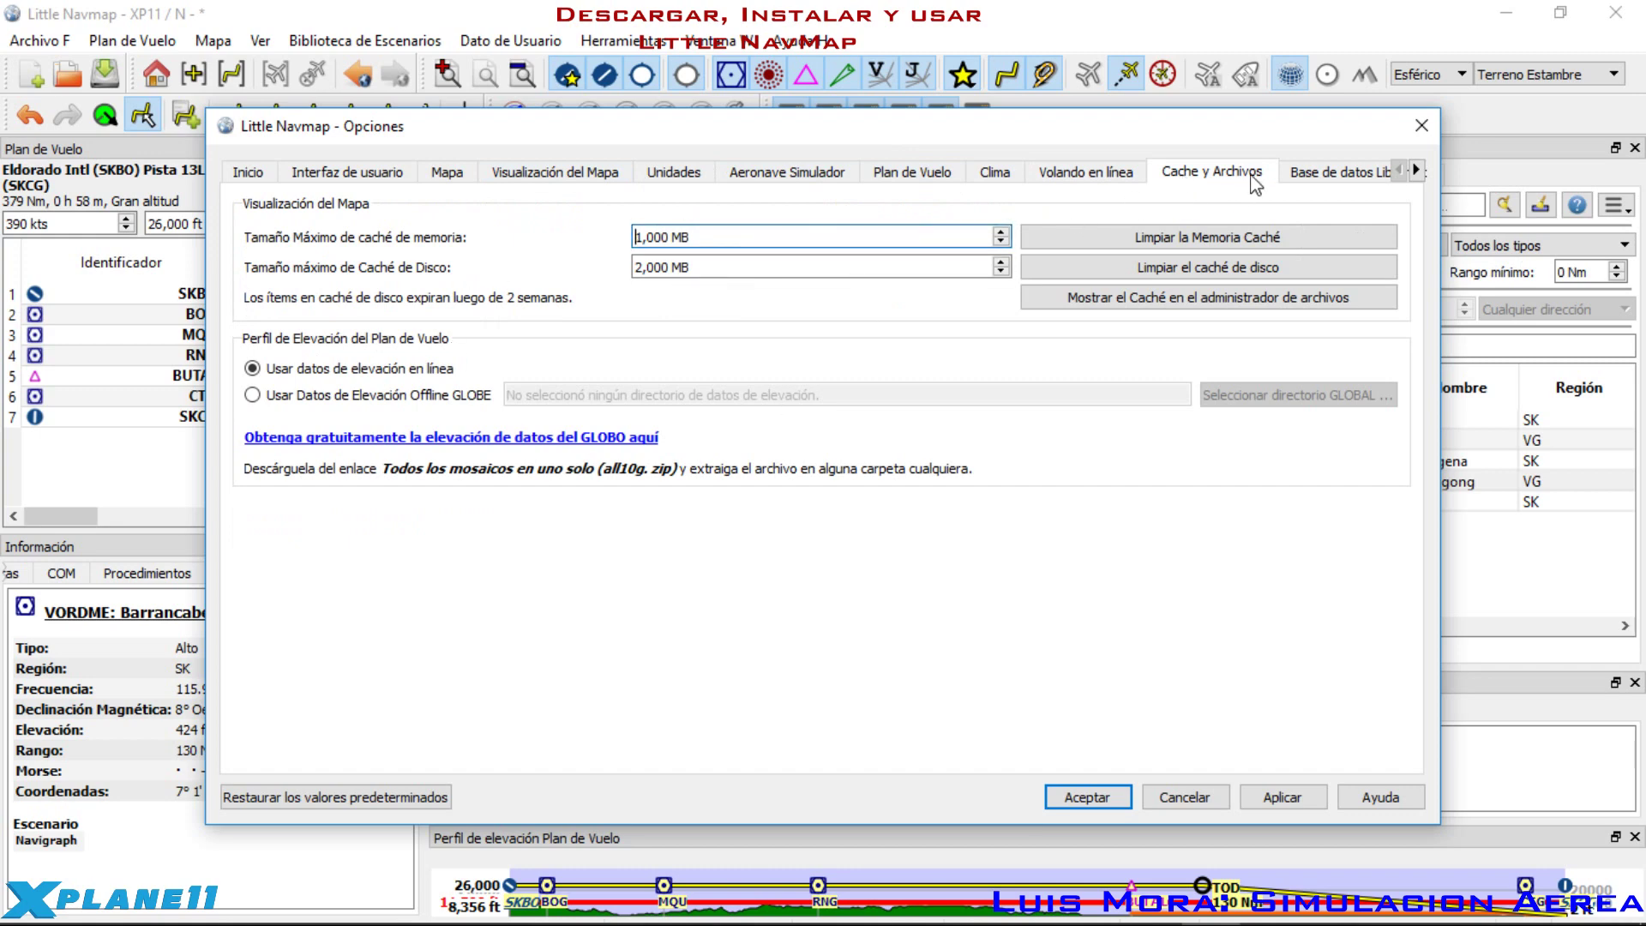
pyautogui.click(1312, 174)
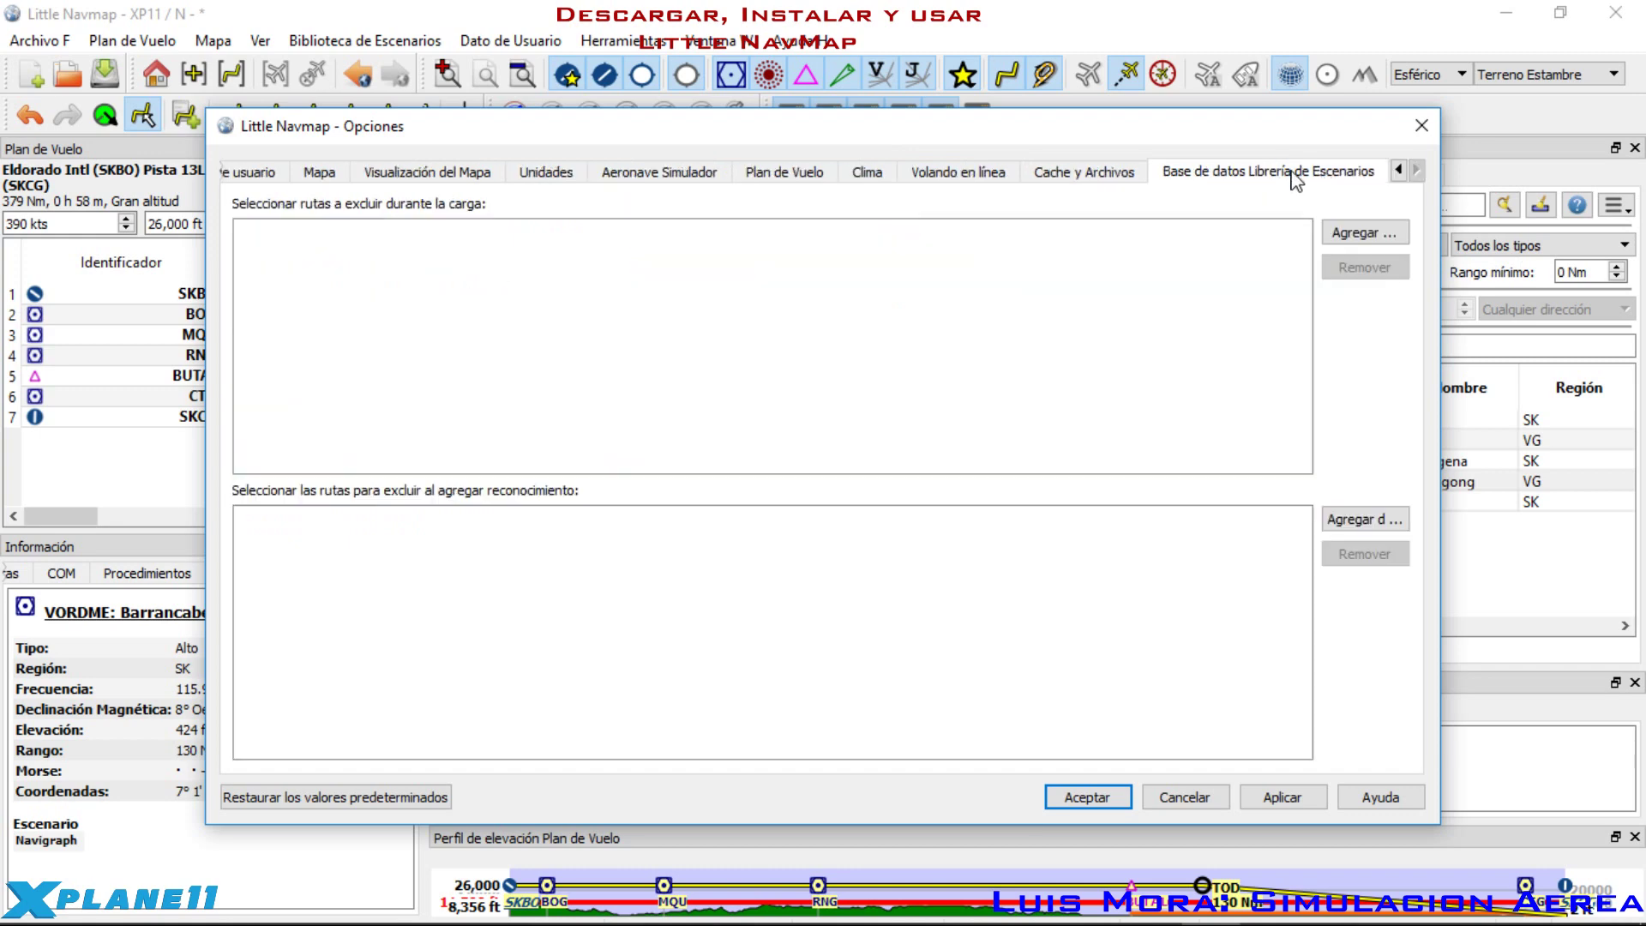
pyautogui.click(1116, 180)
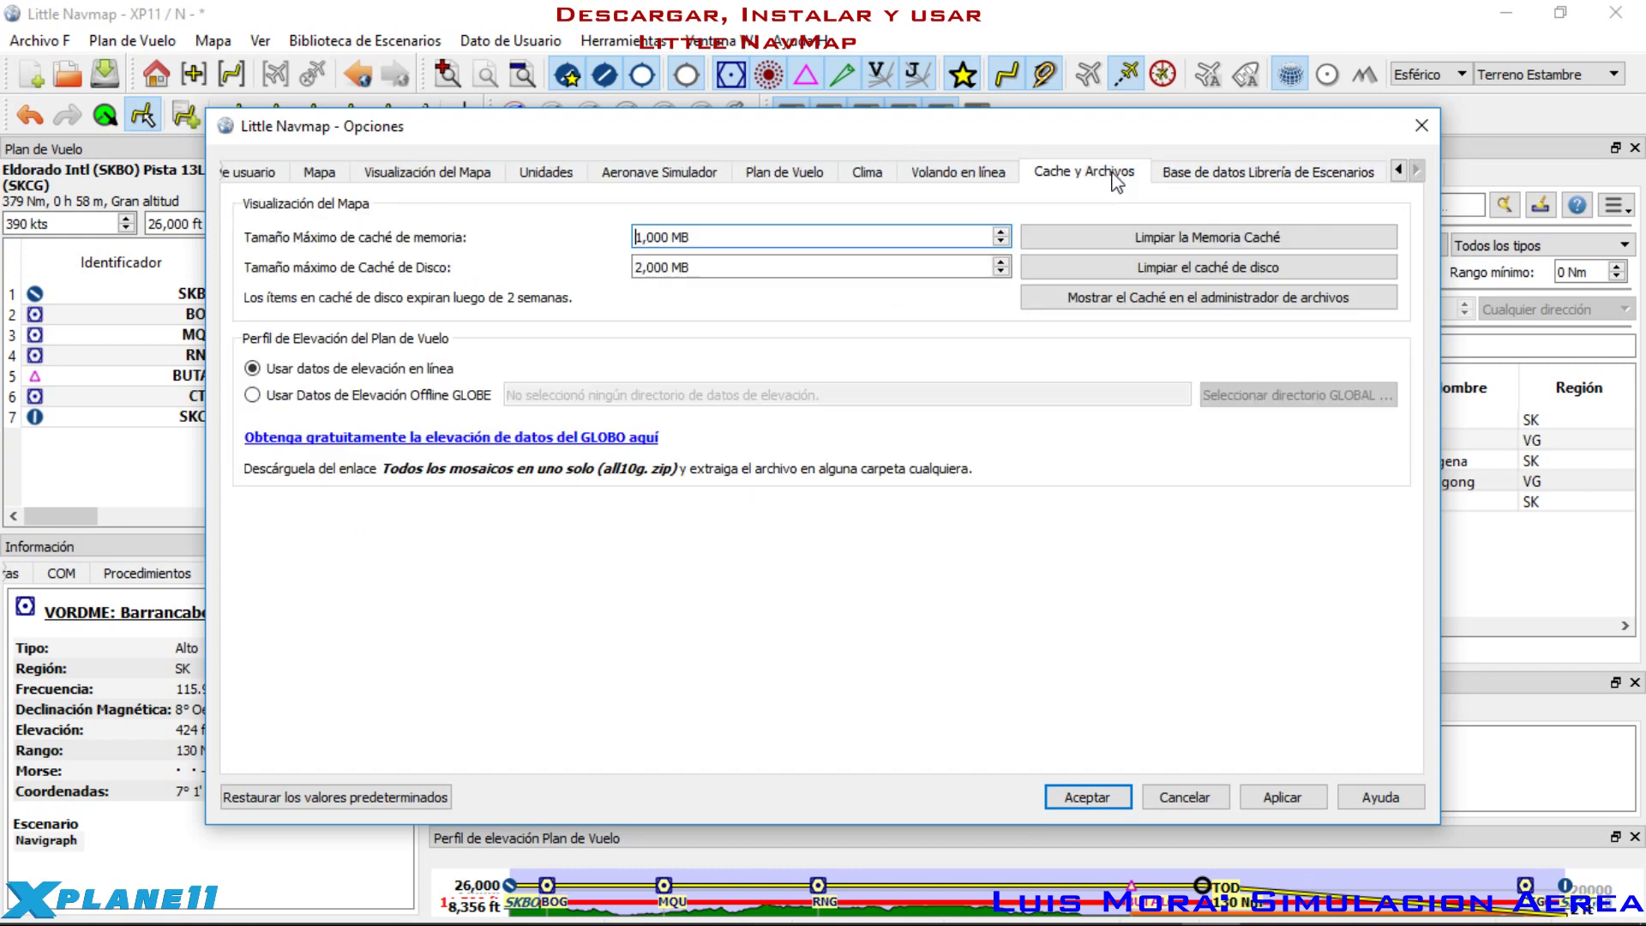
pyautogui.click(860, 178)
pyautogui.click(776, 179)
pyautogui.click(867, 174)
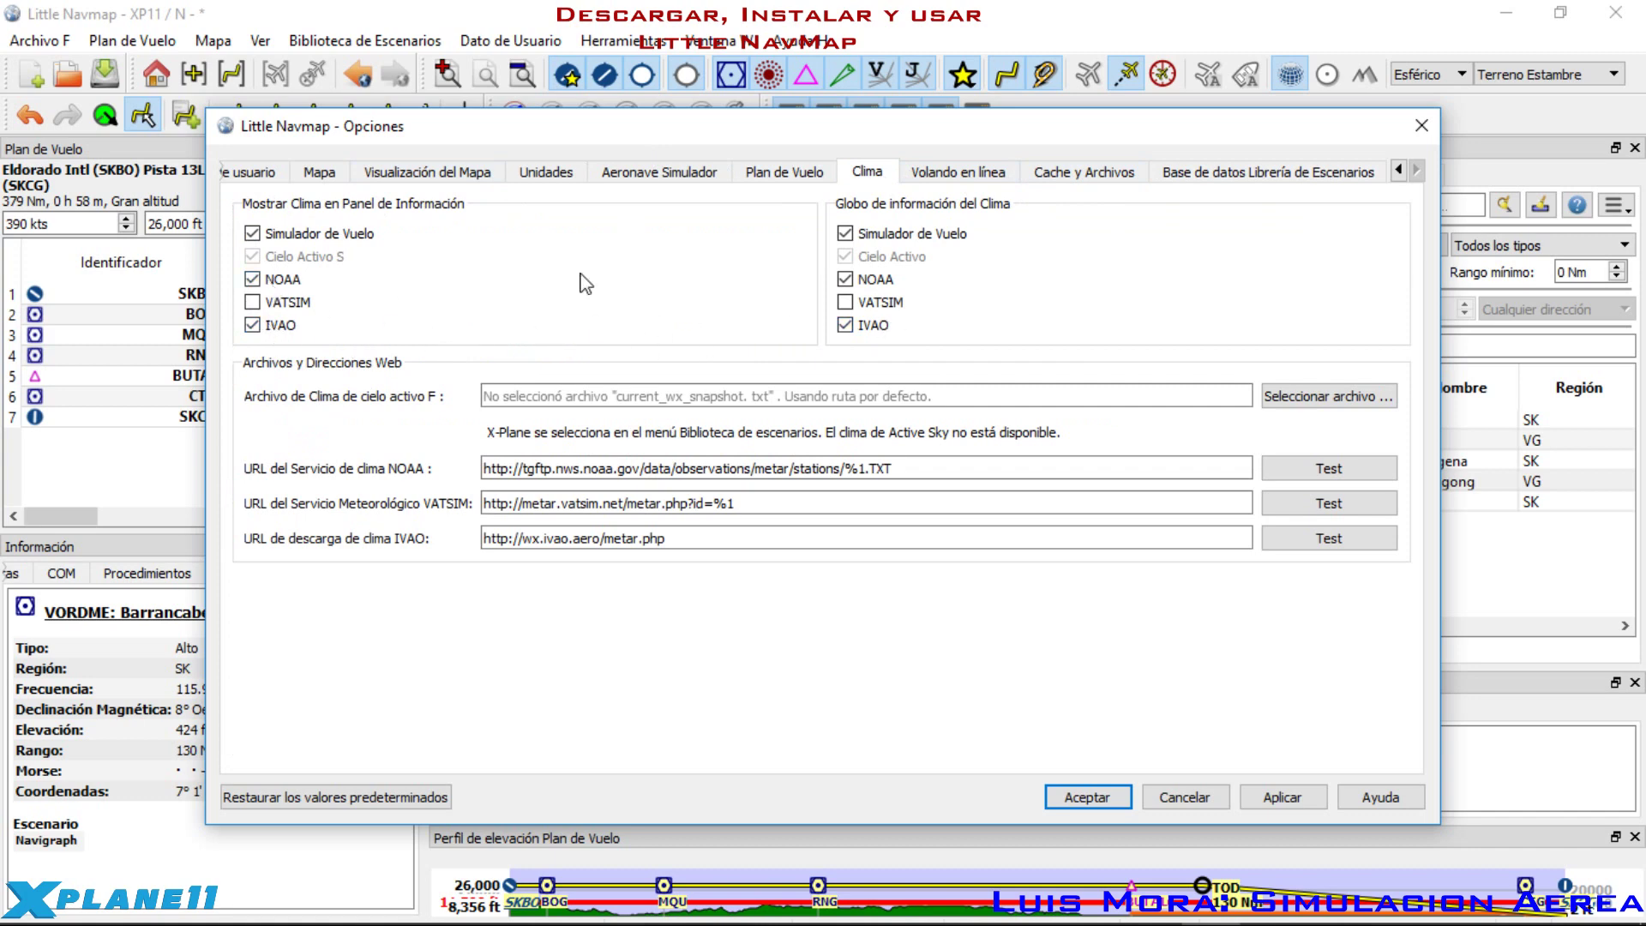
# Step: Recheck the user interface and flight plan options, and accept the program options
pyautogui.click(257, 171)
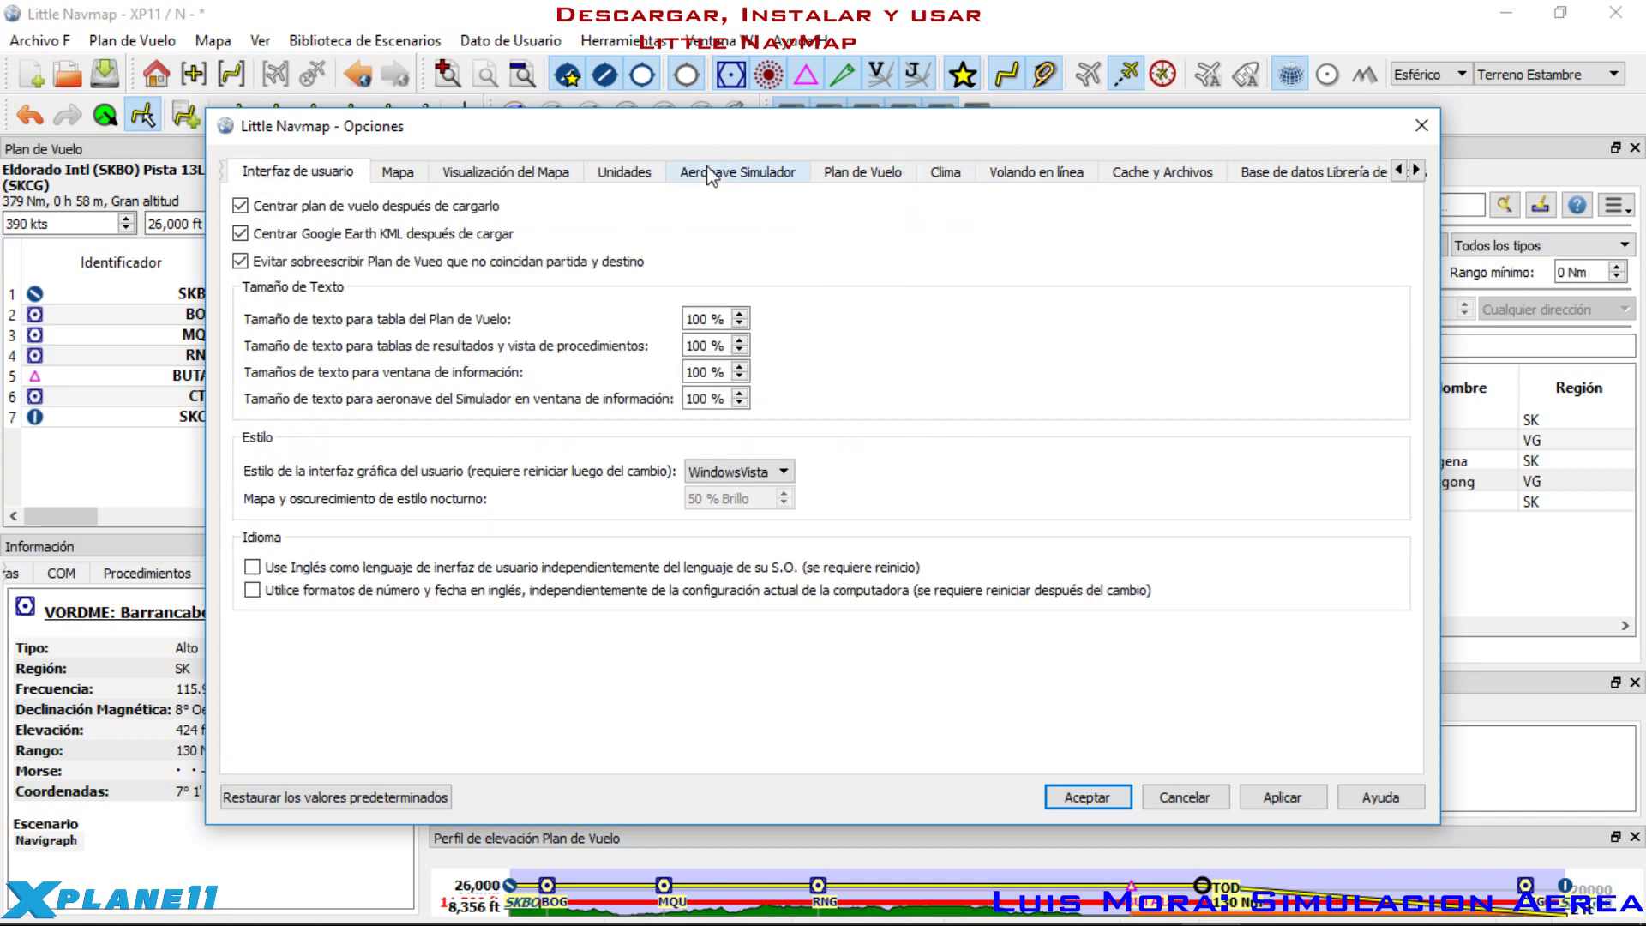
pyautogui.click(881, 176)
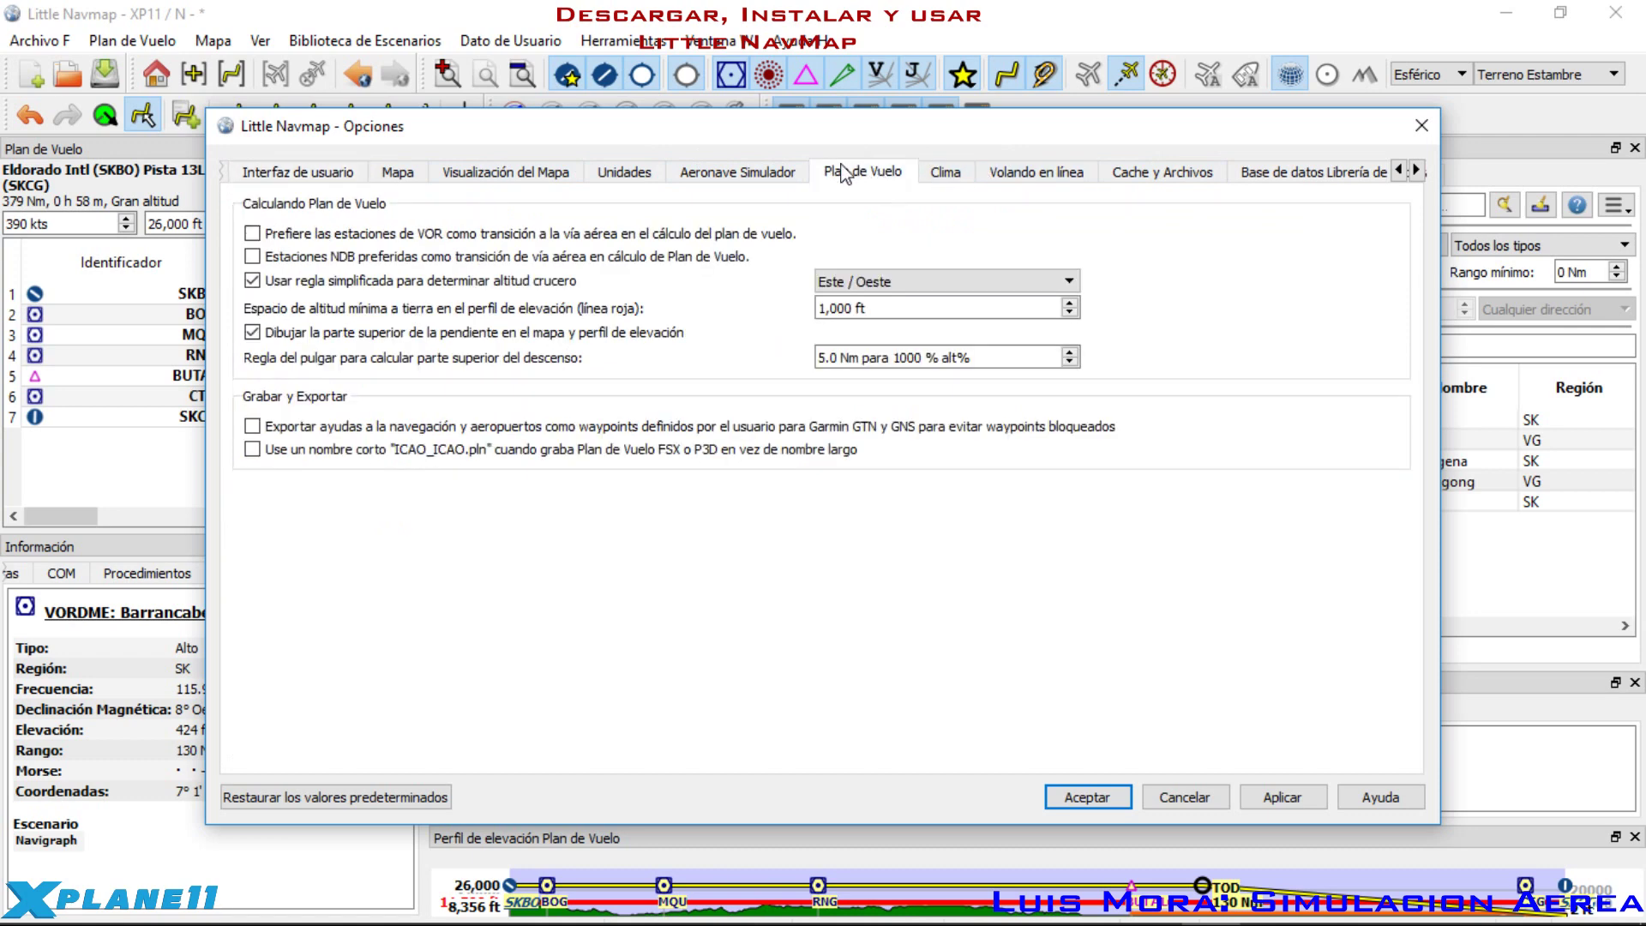
pyautogui.moveTo(455, 342)
pyautogui.press('Return')
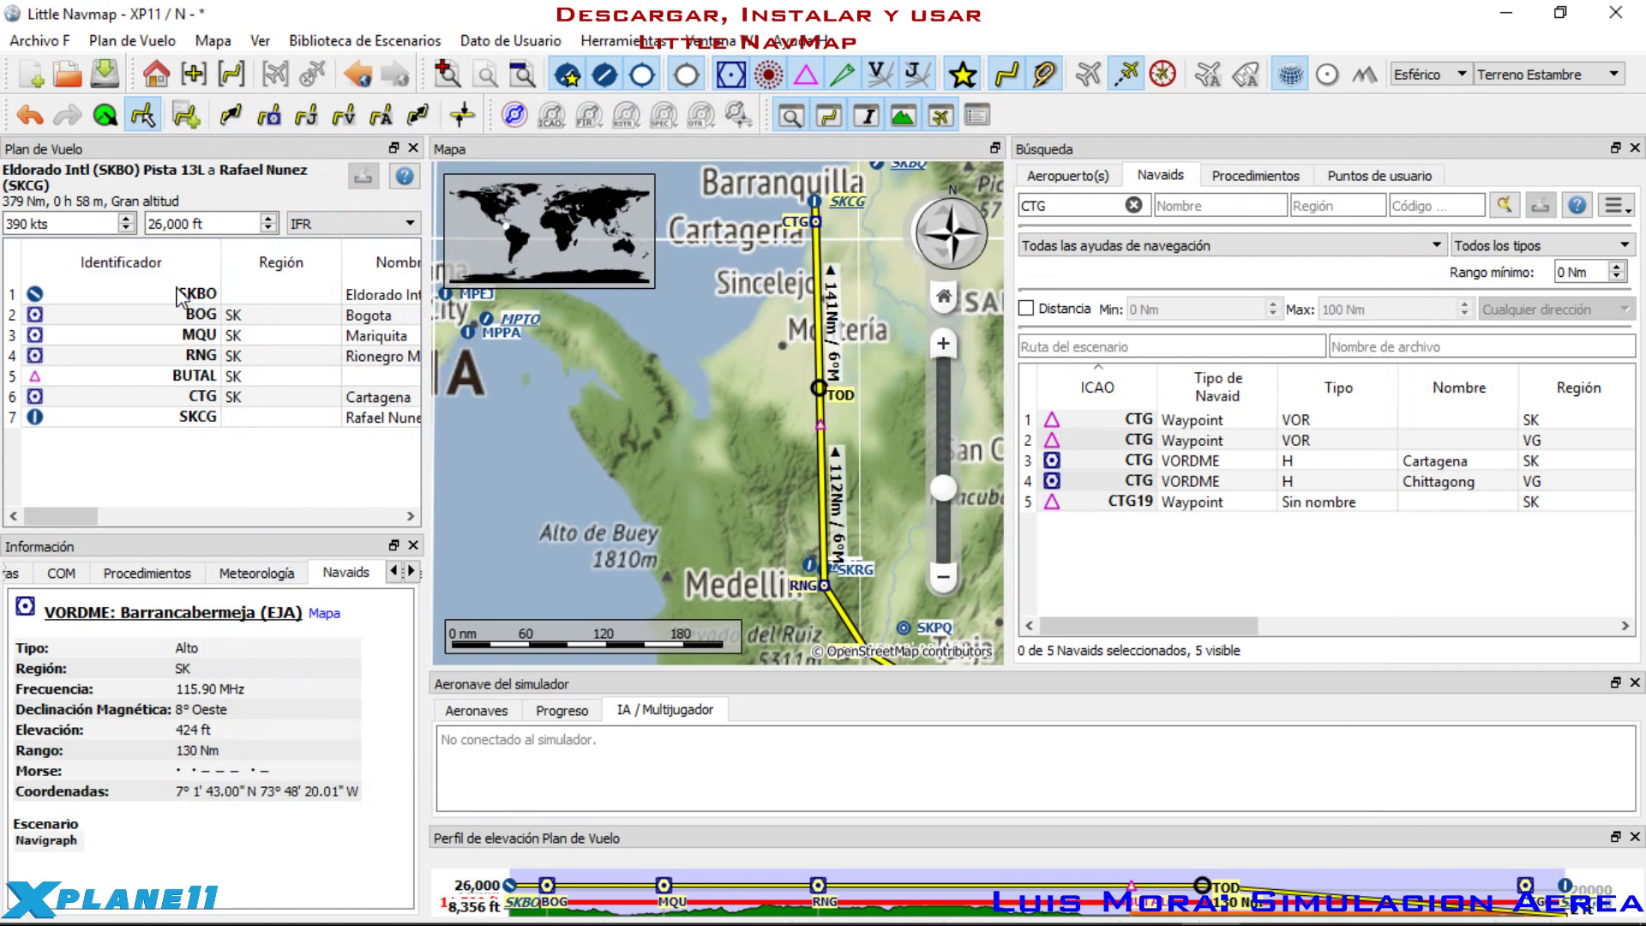
# Step: Show the departure airport SKBO on the map and check its NOAA and IVAO weather and the route leaving Bogota
pyautogui.doubleClick(129, 294)
pyautogui.scroll(-3, 176, 639)
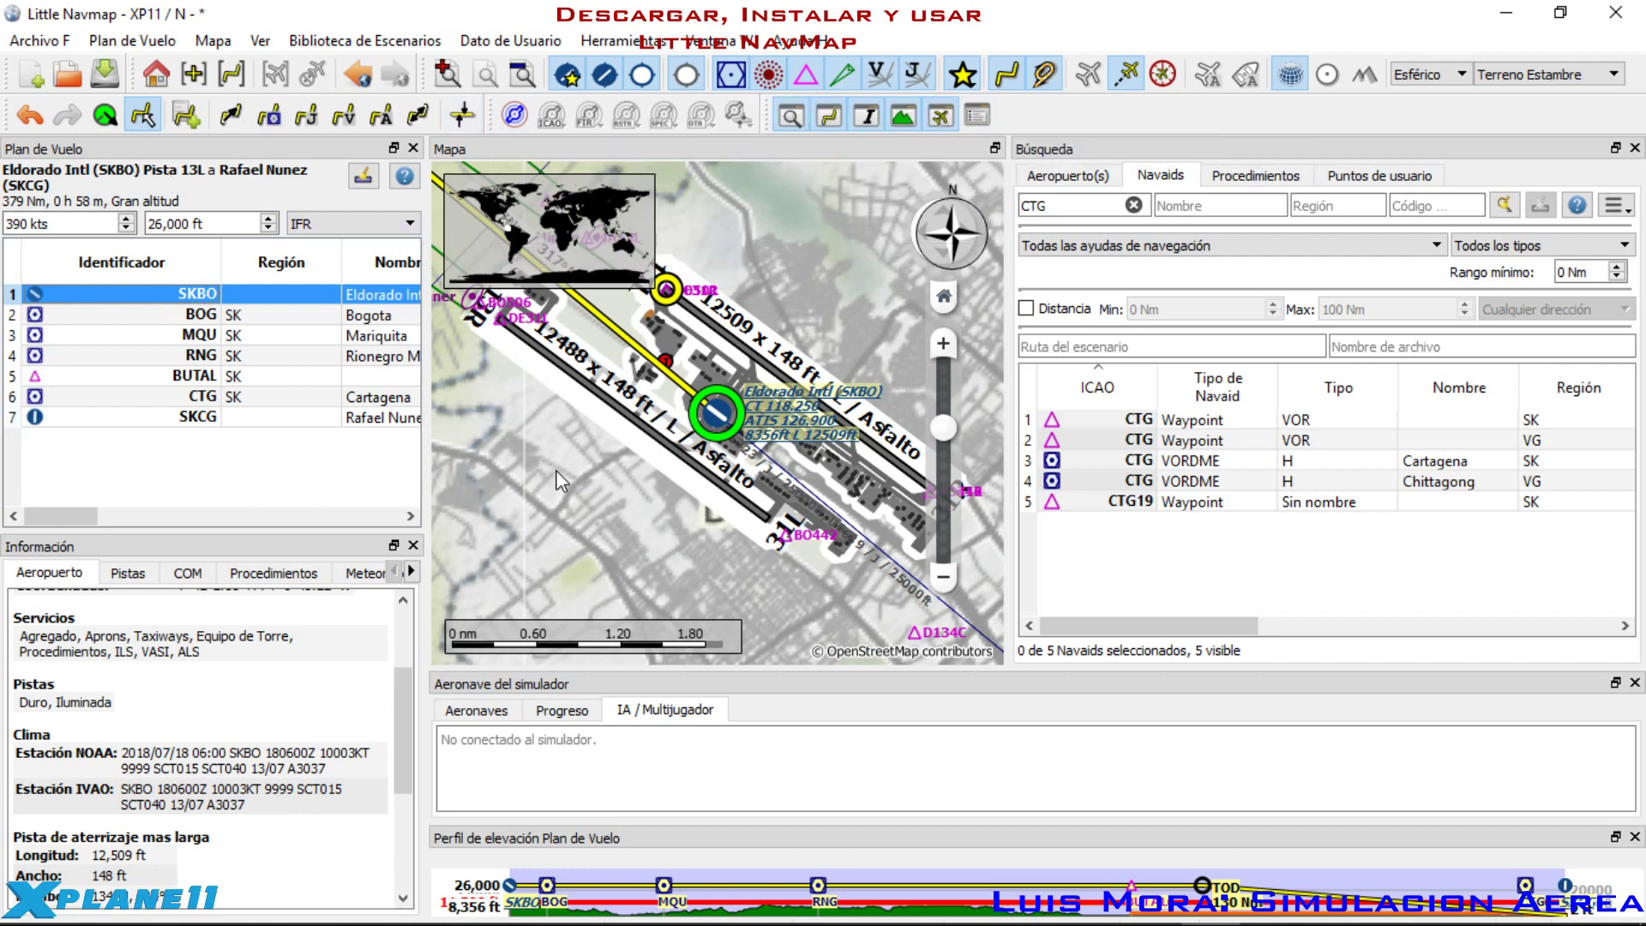
pyautogui.scroll(-2, 555, 470)
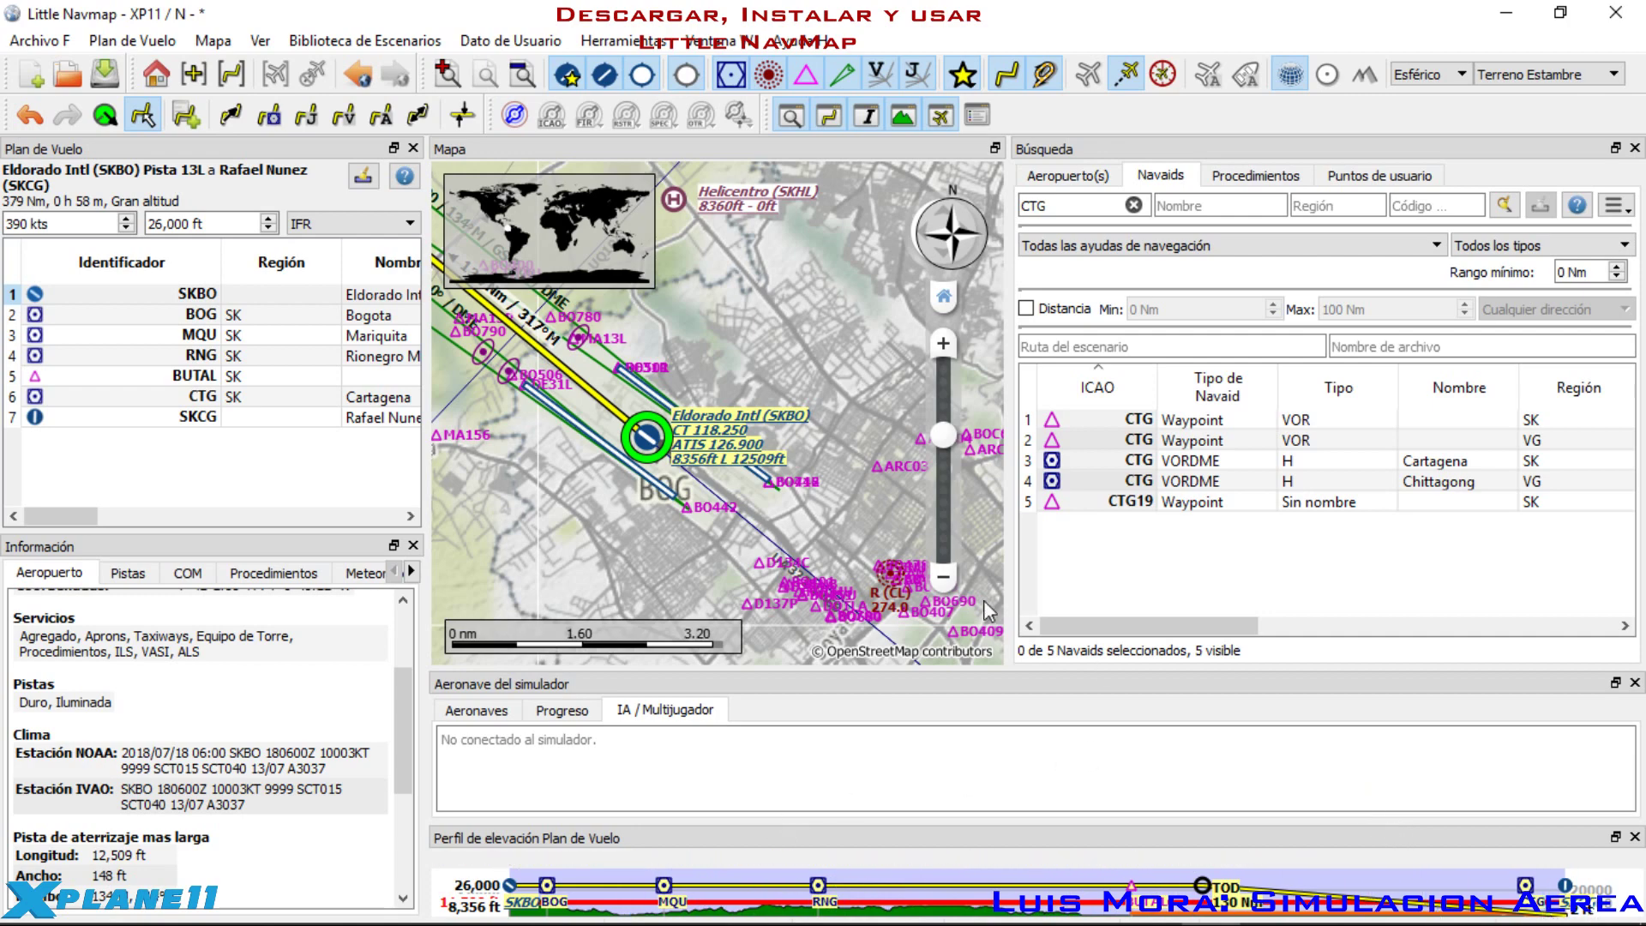
pyautogui.click(943, 295)
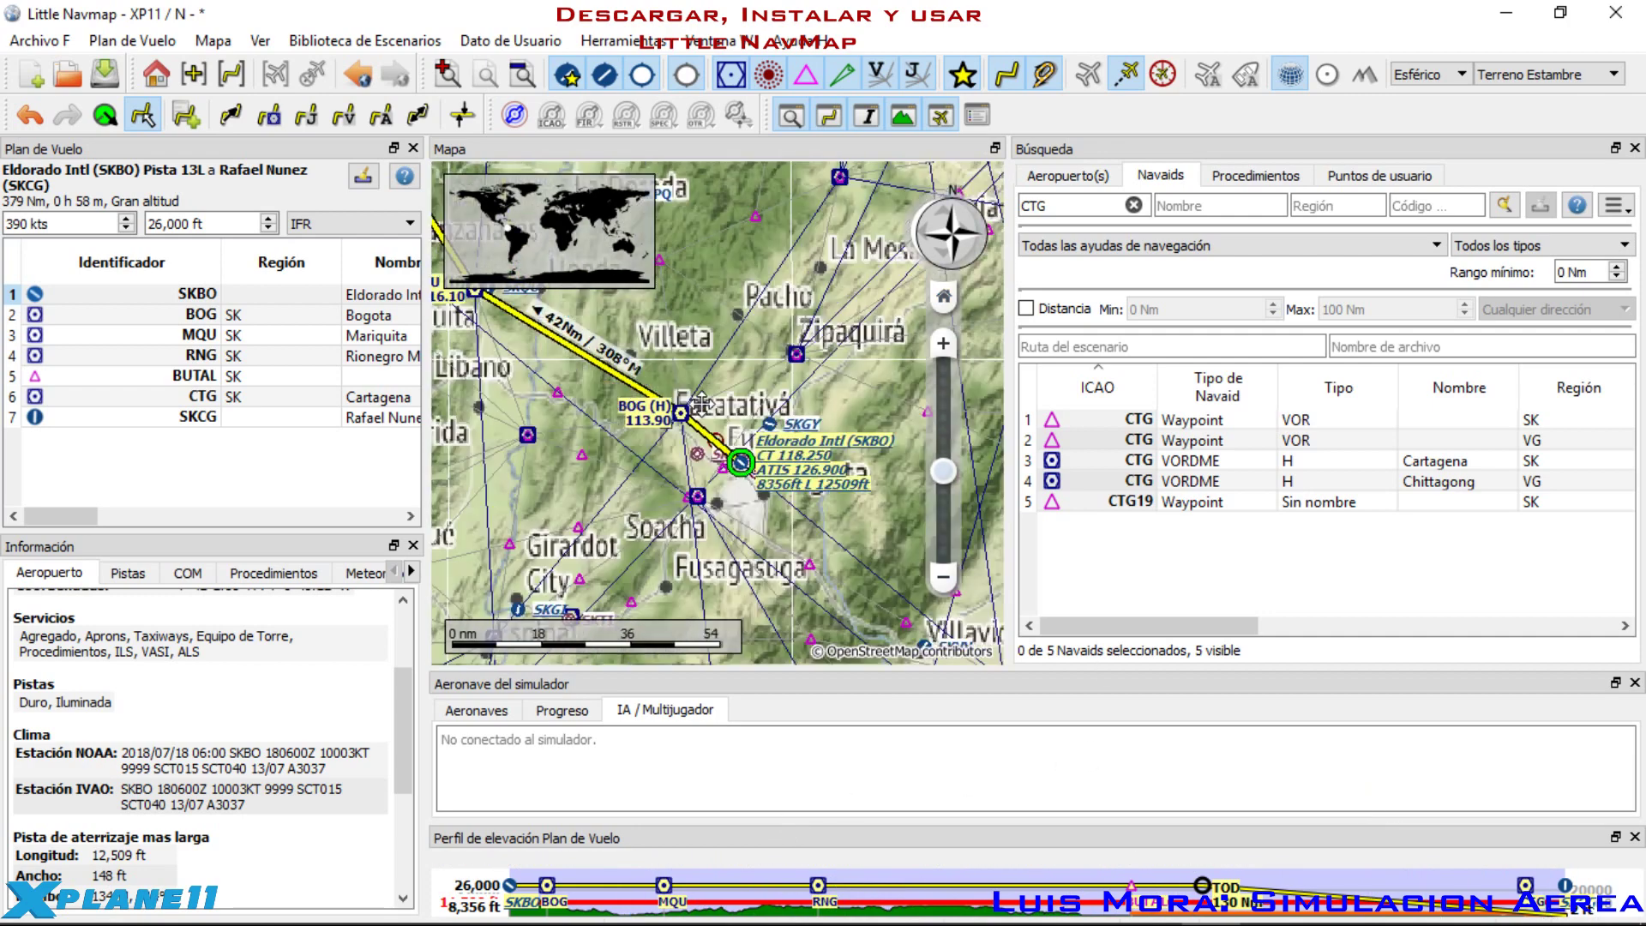
pyautogui.moveTo(701, 403); pyautogui.dragTo(736, 484)
pyautogui.scroll(-3, 674, 506)
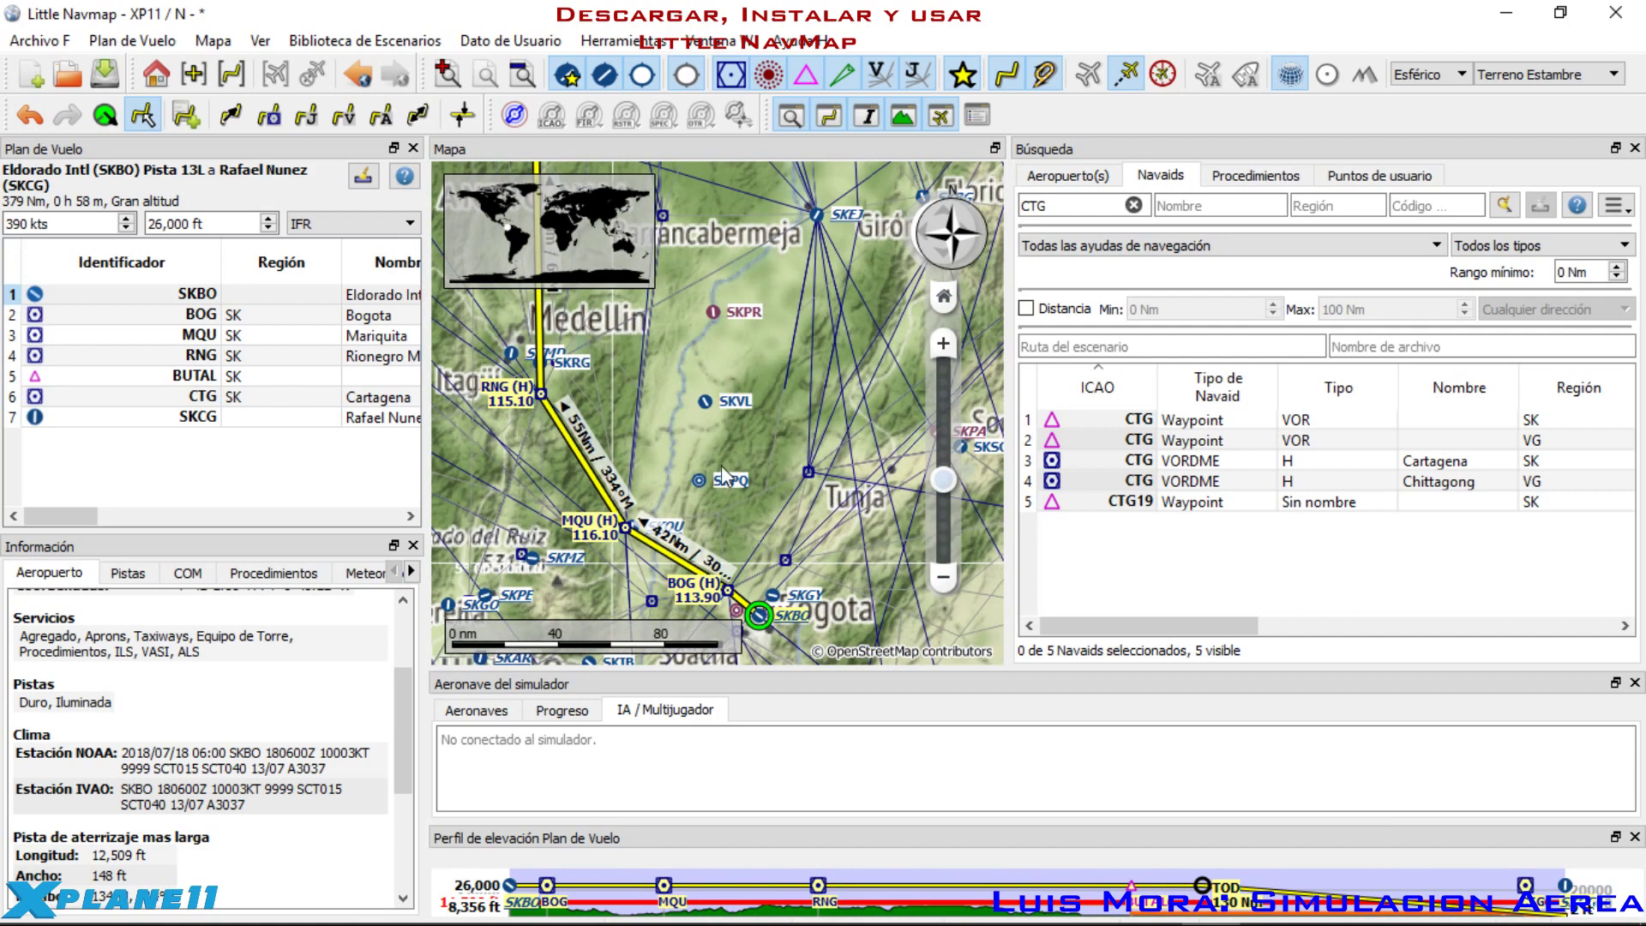
pyautogui.moveTo(732, 491); pyautogui.dragTo(660, 418)
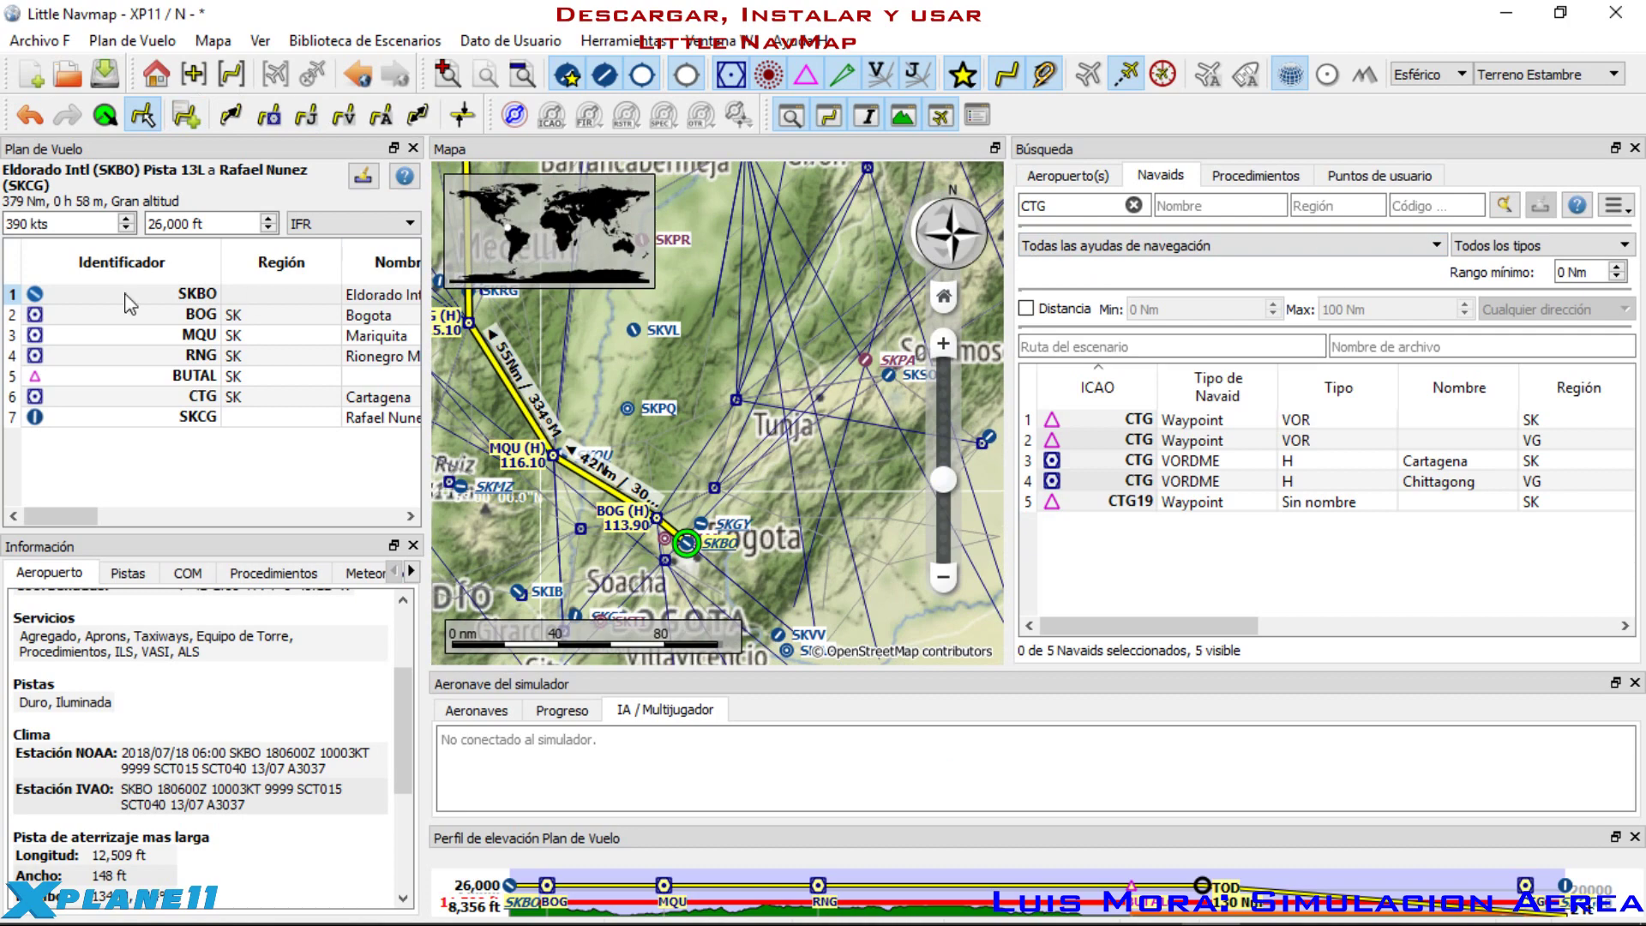
# Step: Delete all waypoints from SKBO through SKCG from the flight plan
pyautogui.click(212, 318)
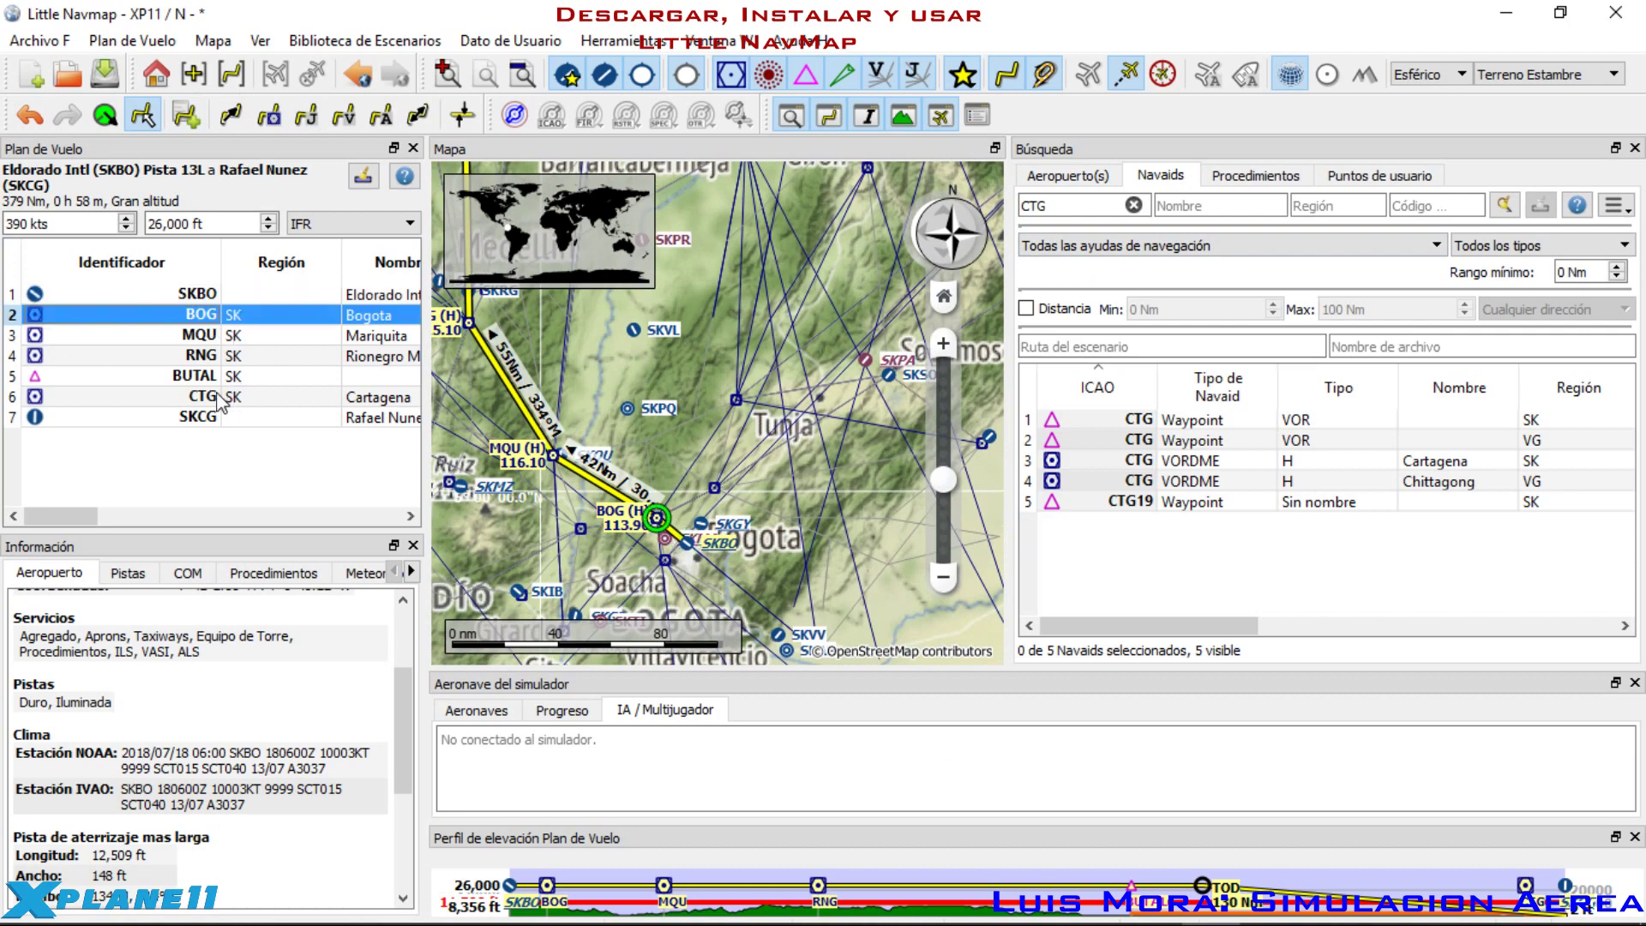
pyautogui.moveTo(203, 314); pyautogui.dragTo(202, 311)
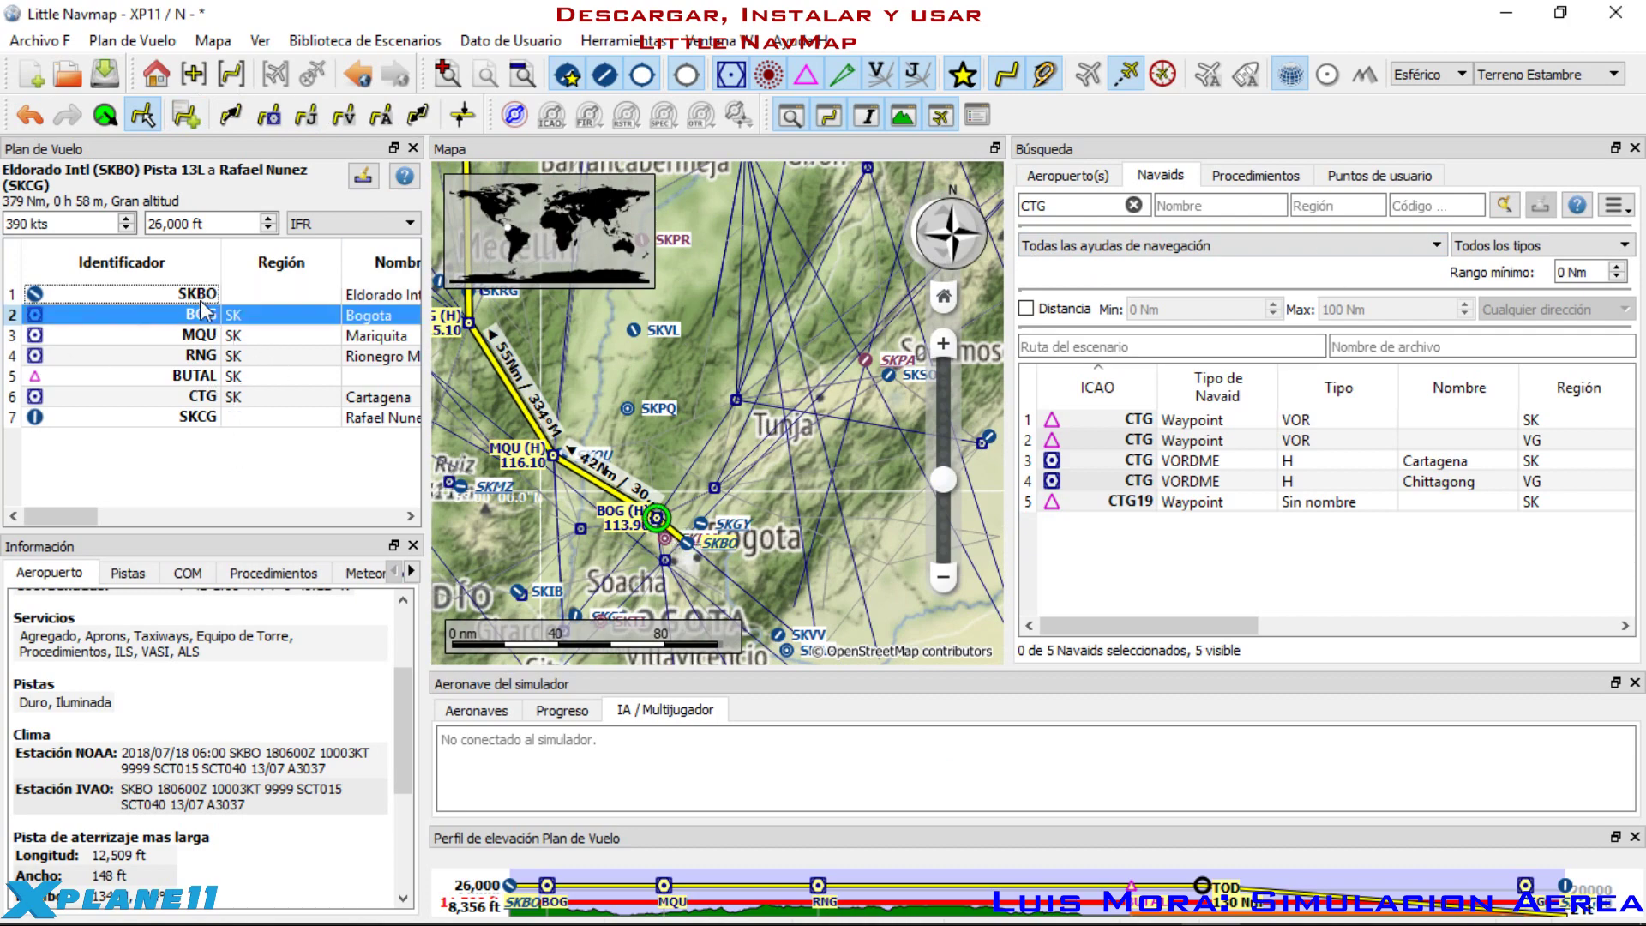
pyautogui.keyDown('shift'); pyautogui.click(189, 420); pyautogui.keyUp('shift')
pyautogui.press('Delete')
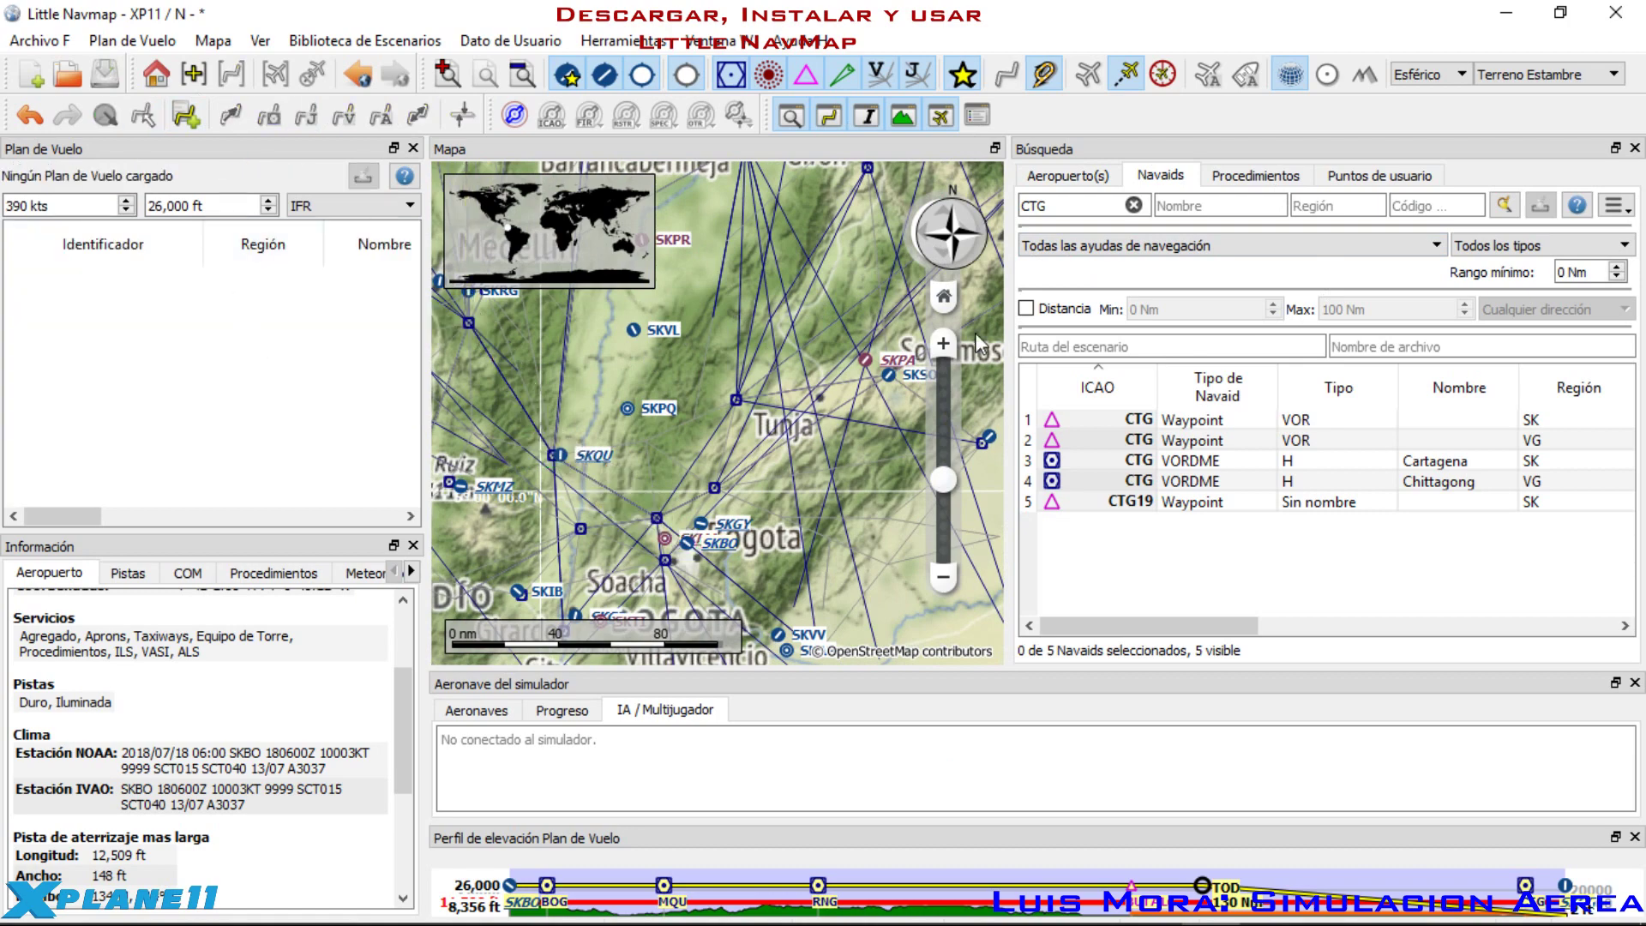
# Step: Set airport SKCG from the airport search as the flight plan departure
pyautogui.click(1067, 174)
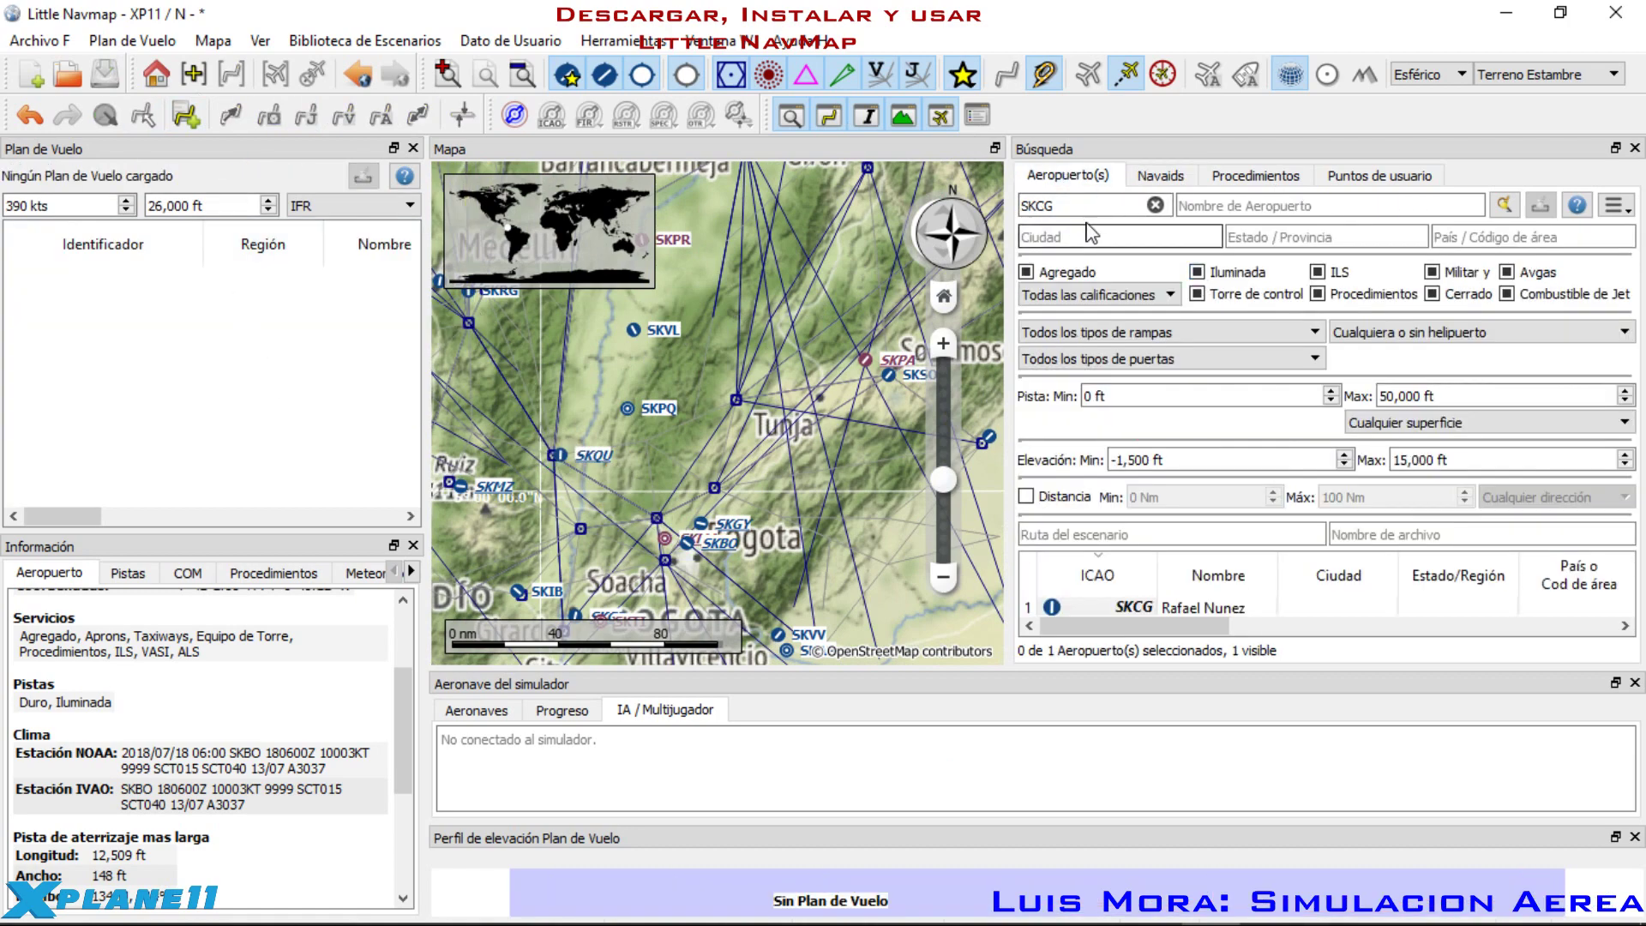
pyautogui.click(1160, 610)
pyautogui.rightClick(1144, 607)
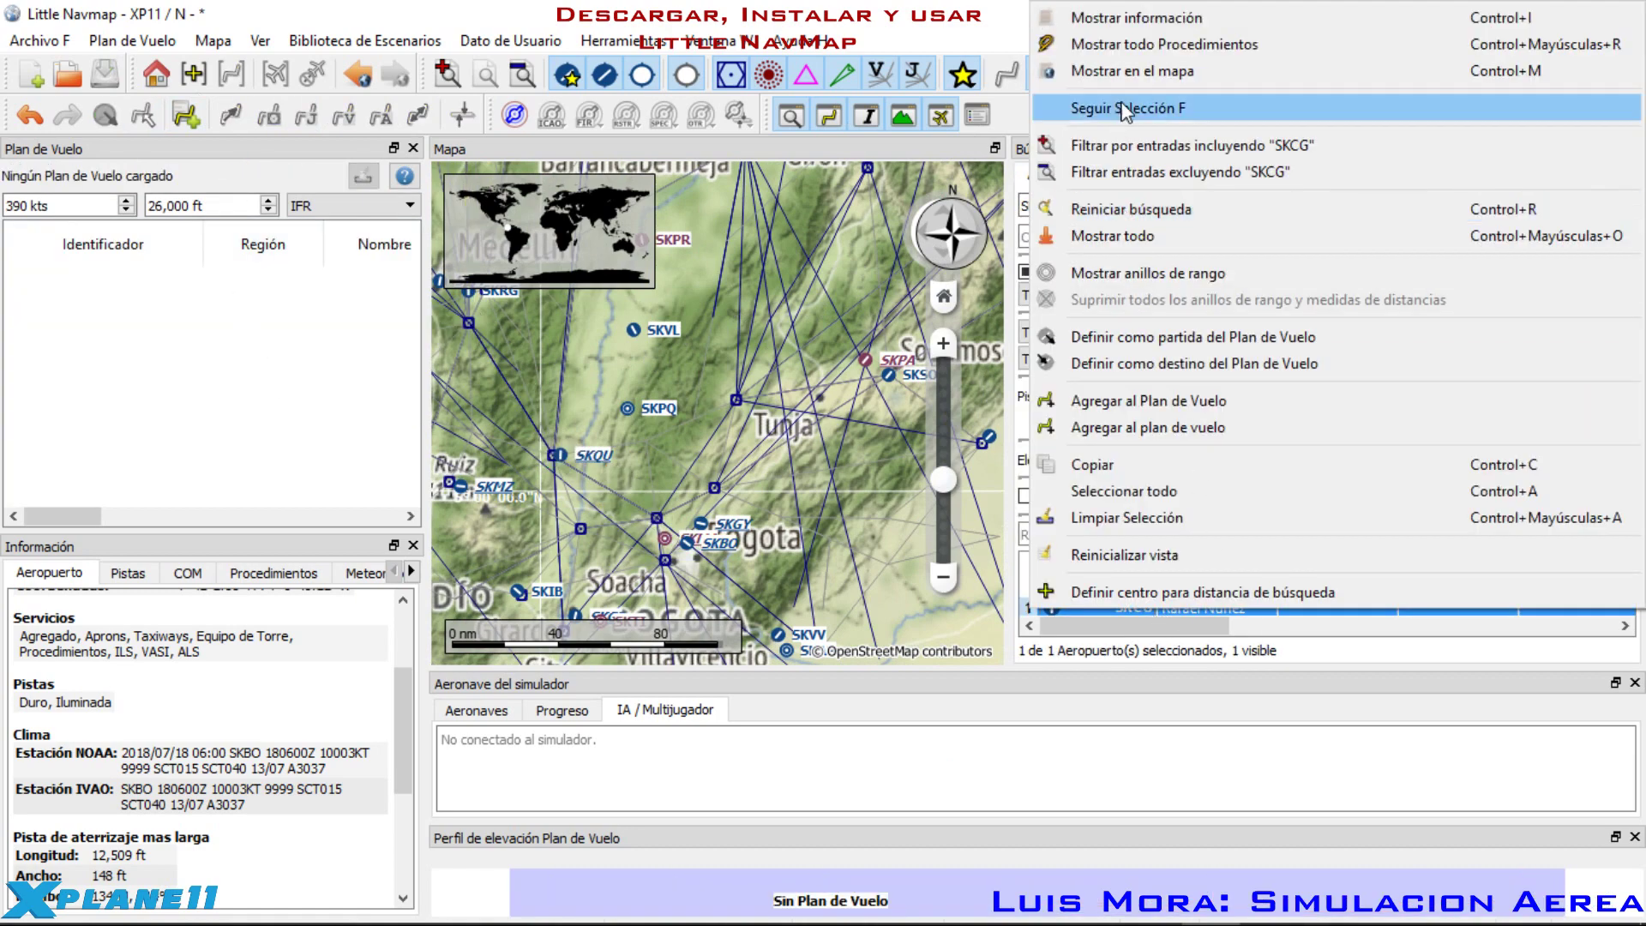
pyautogui.click(1176, 338)
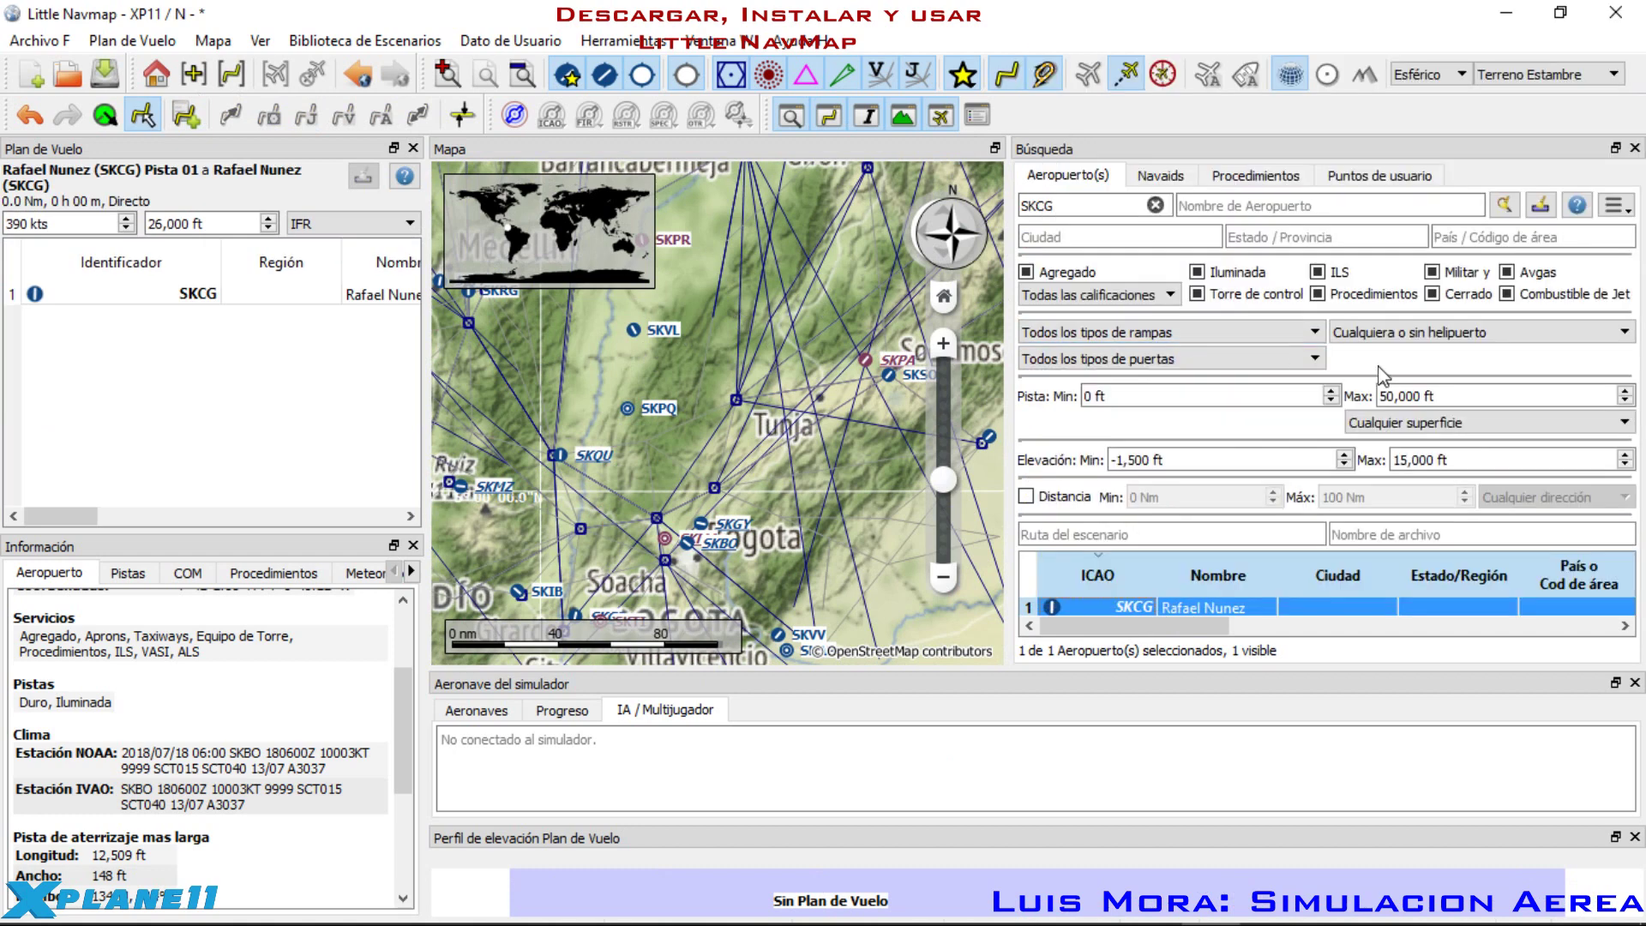
# Step: Search the airports for SKSM and set it as the flight plan destination
pyautogui.click(1056, 205)
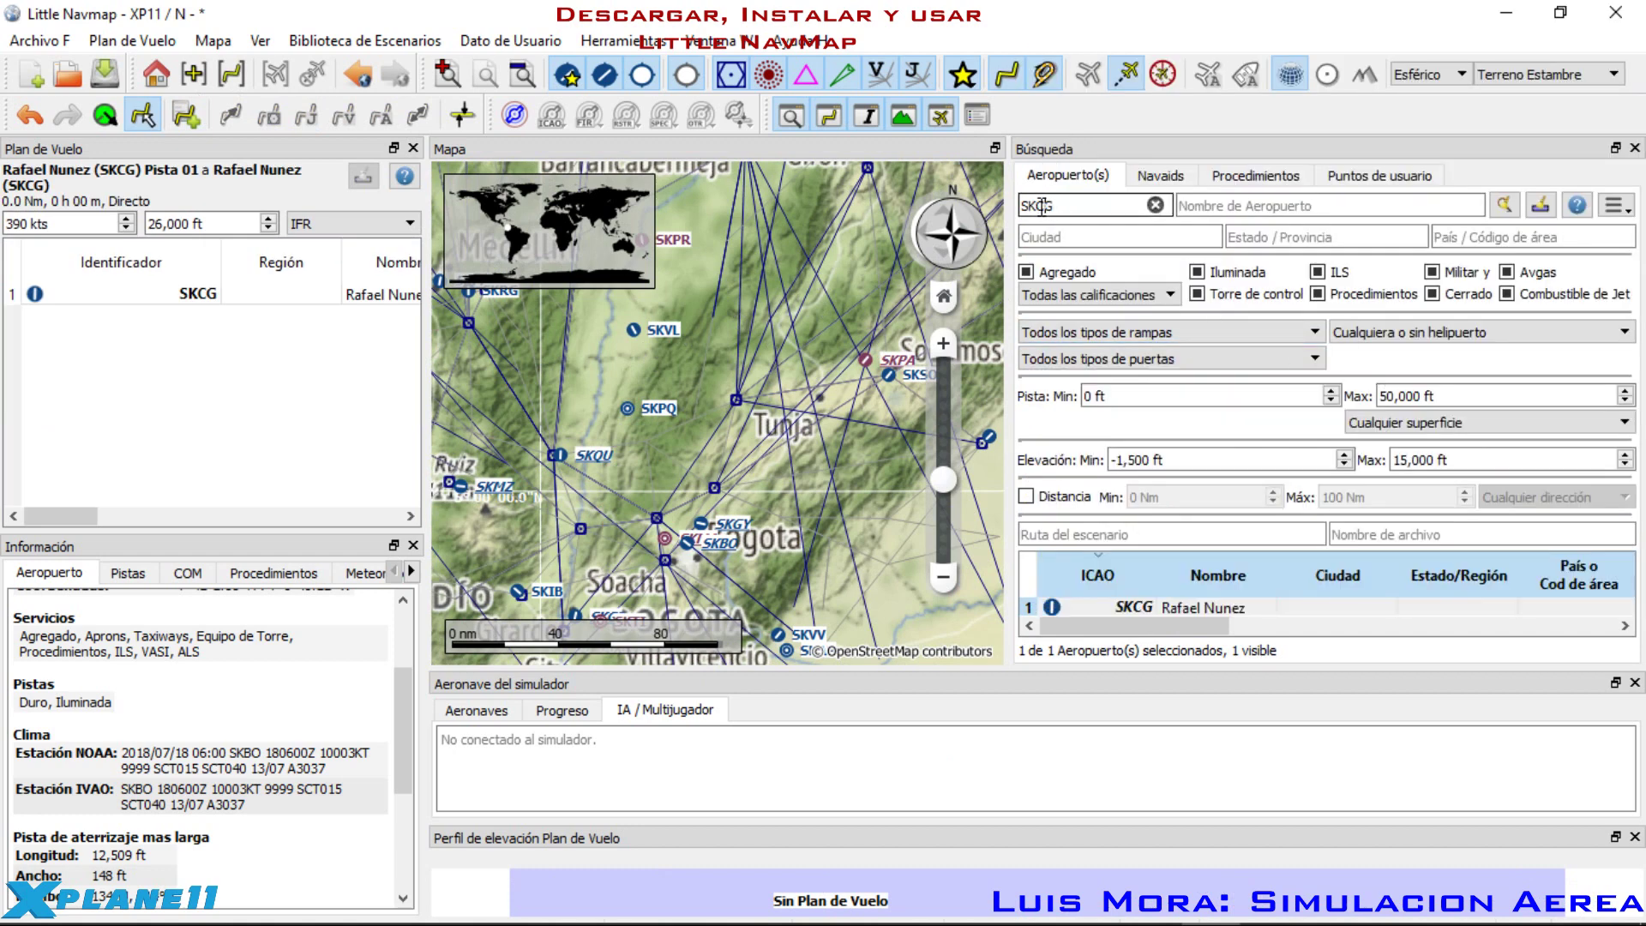
pyautogui.write('SM')
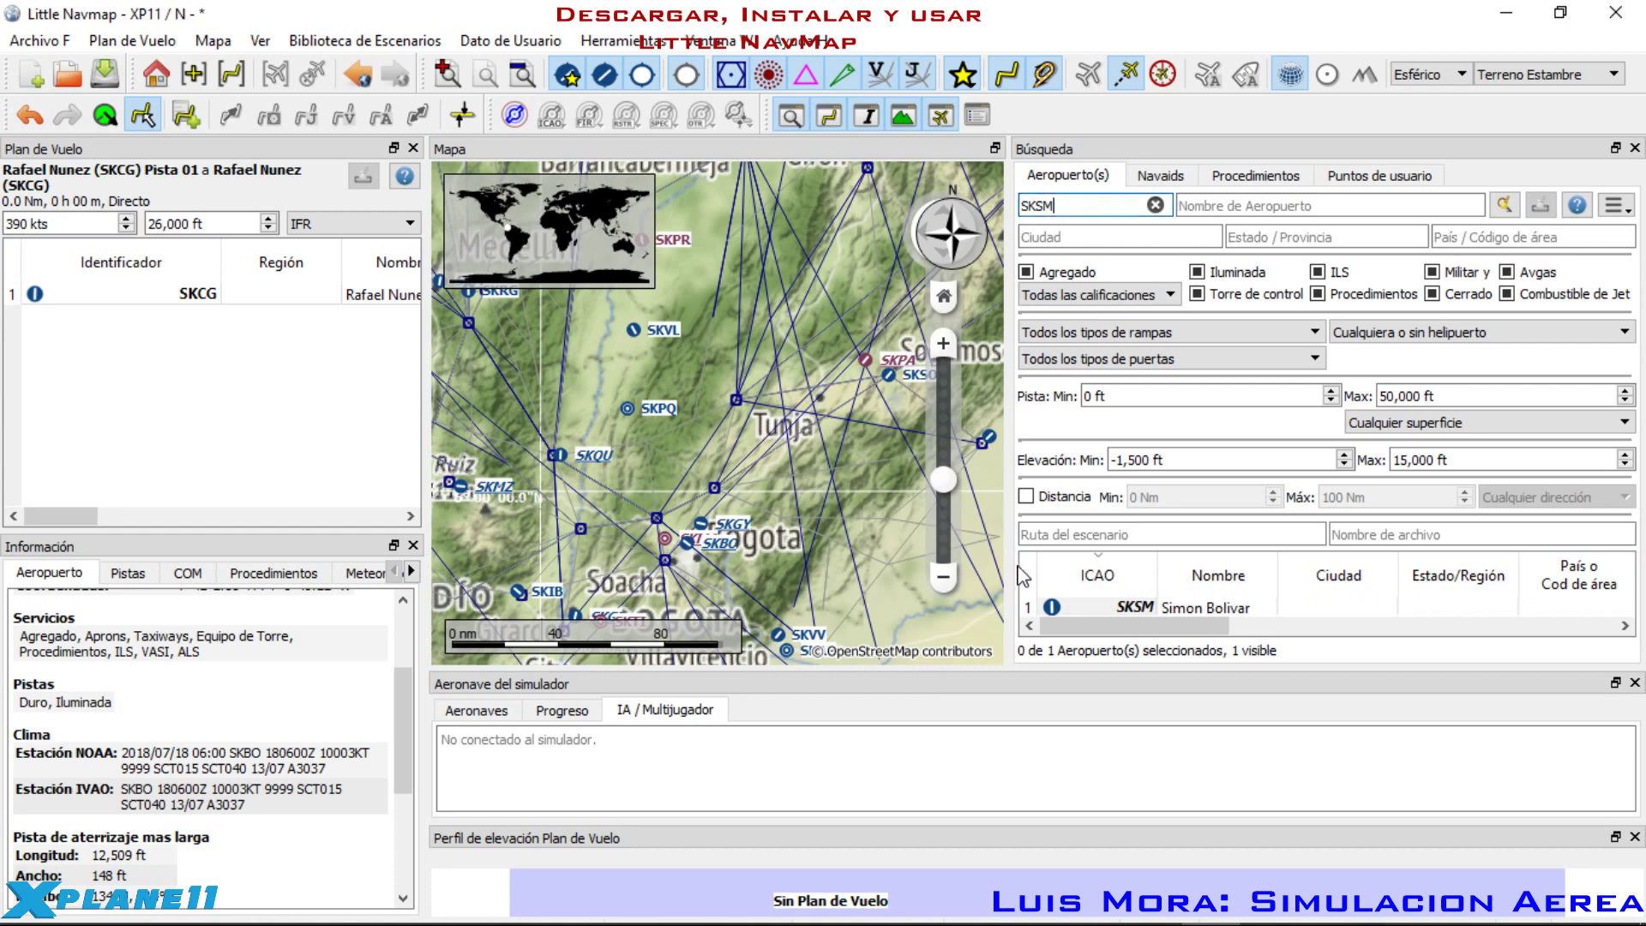
pyautogui.rightClick(1152, 607)
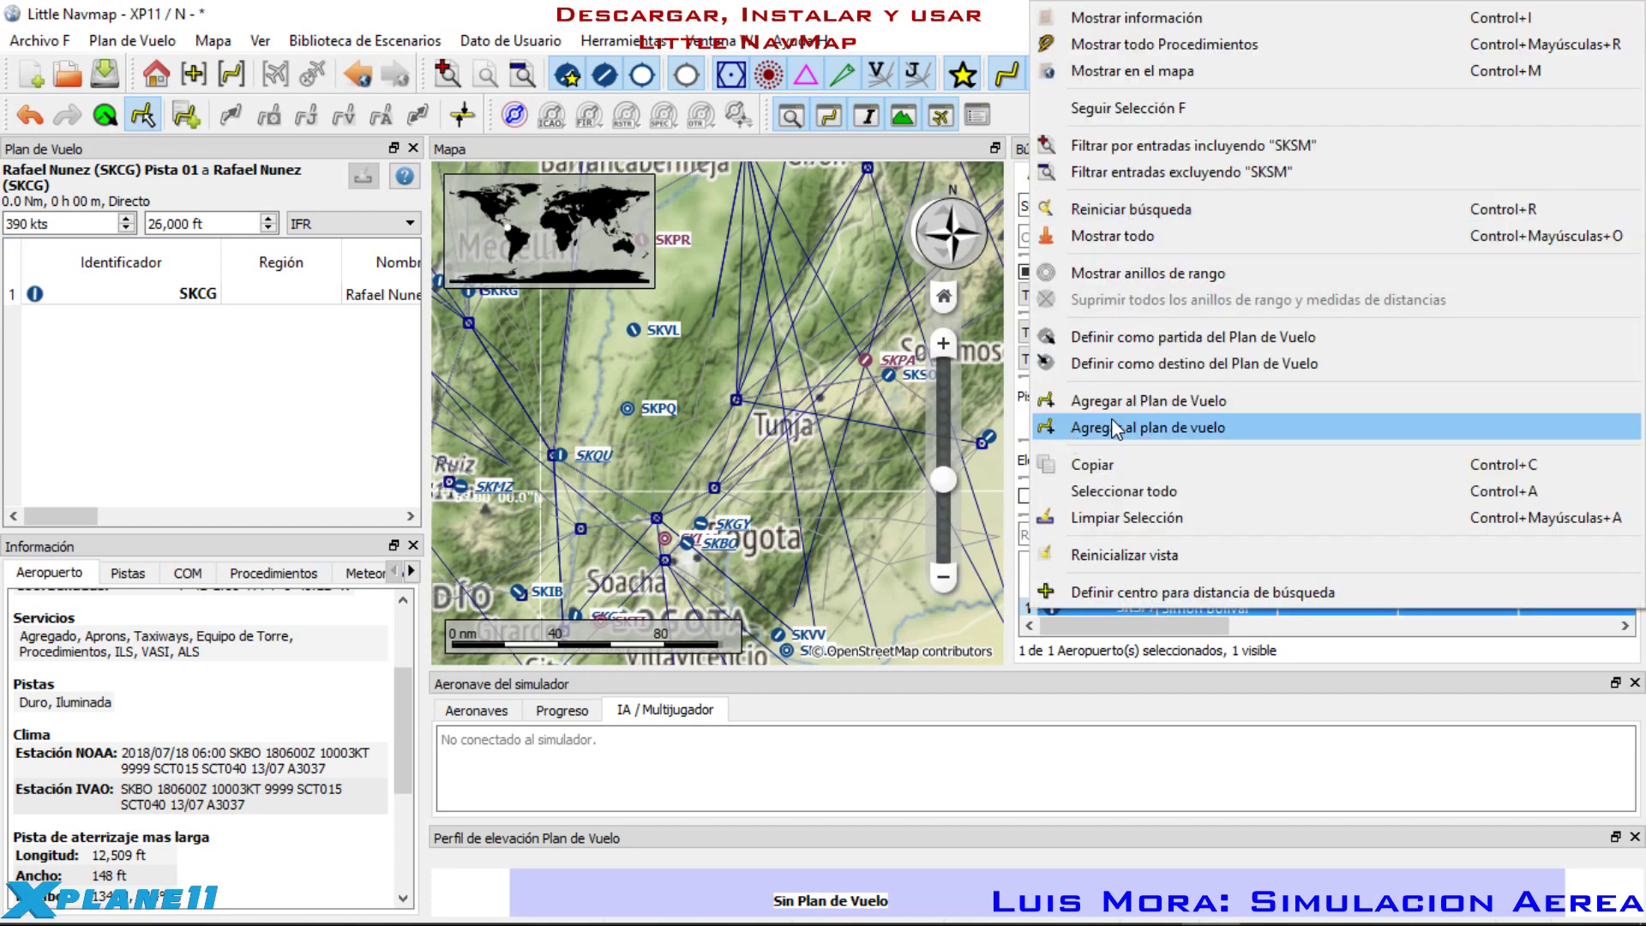
pyautogui.click(1140, 364)
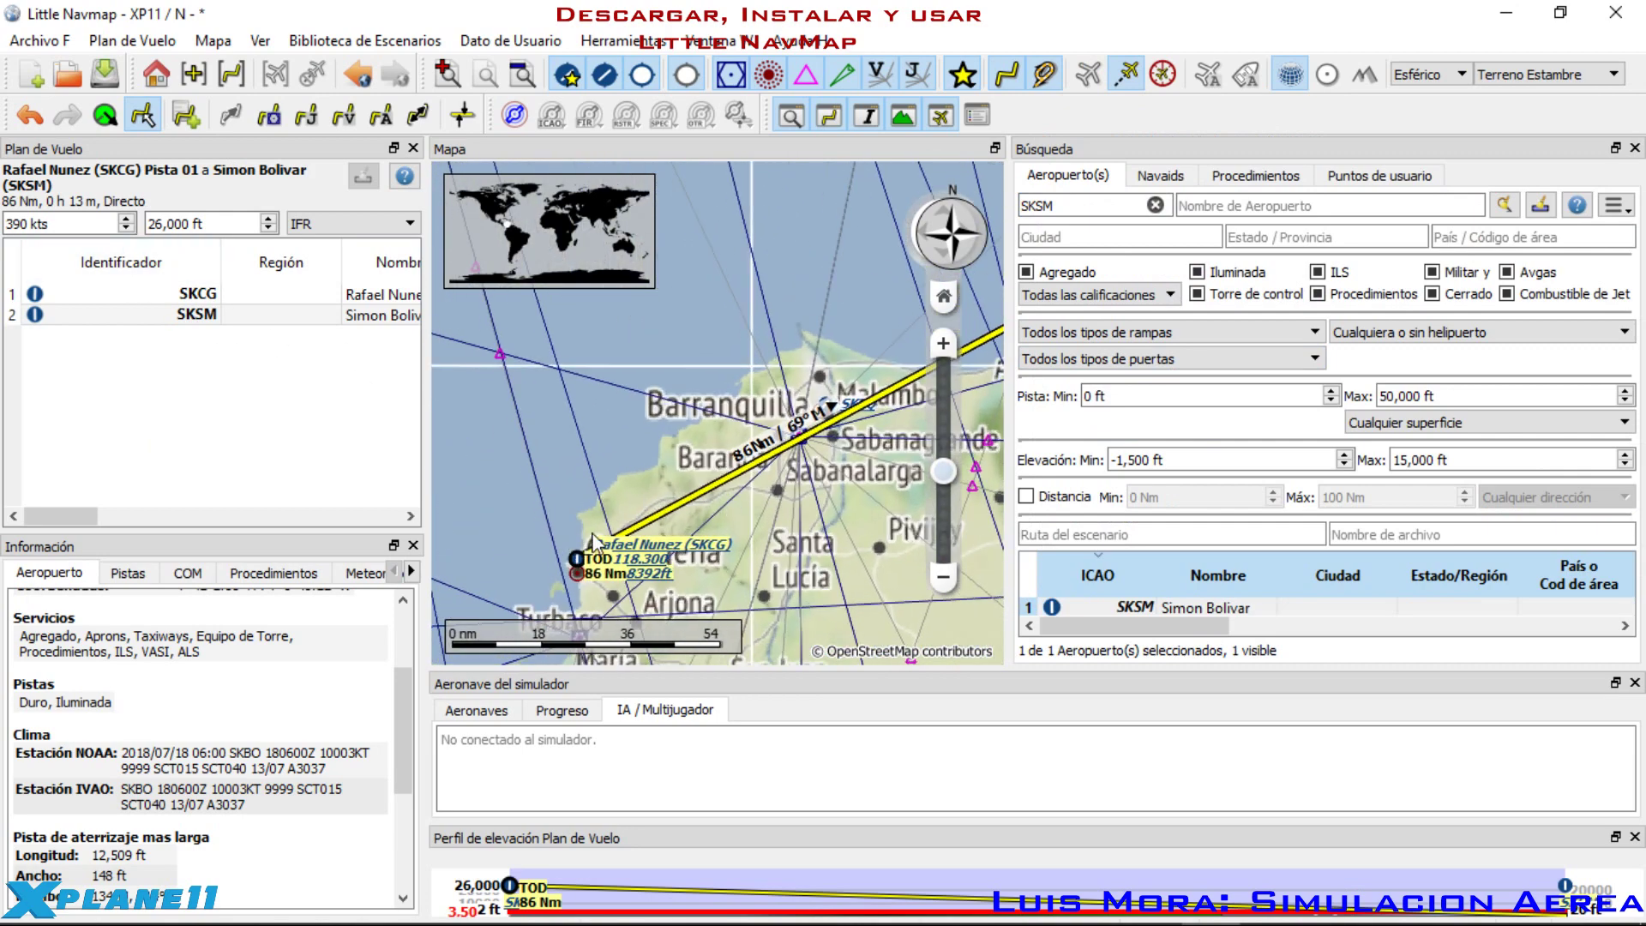
# Step: Examine the departure airport SKCG, its runway and the start of the direct leg on the map
pyautogui.scroll(4, 617, 486)
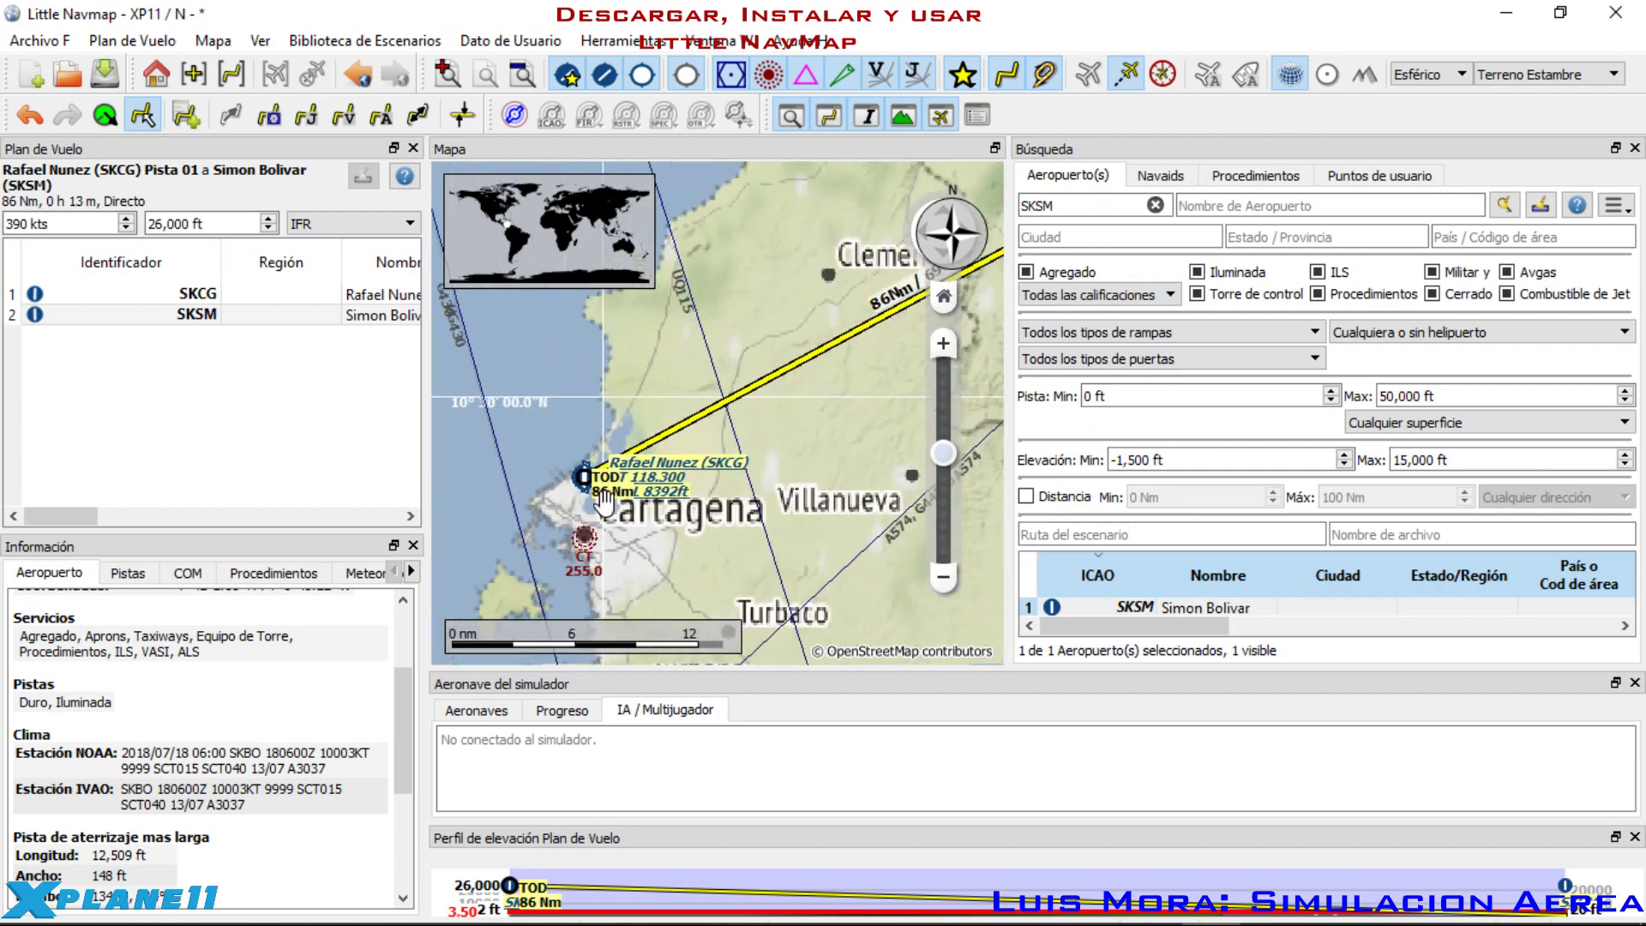
pyautogui.scroll(2, 595, 461)
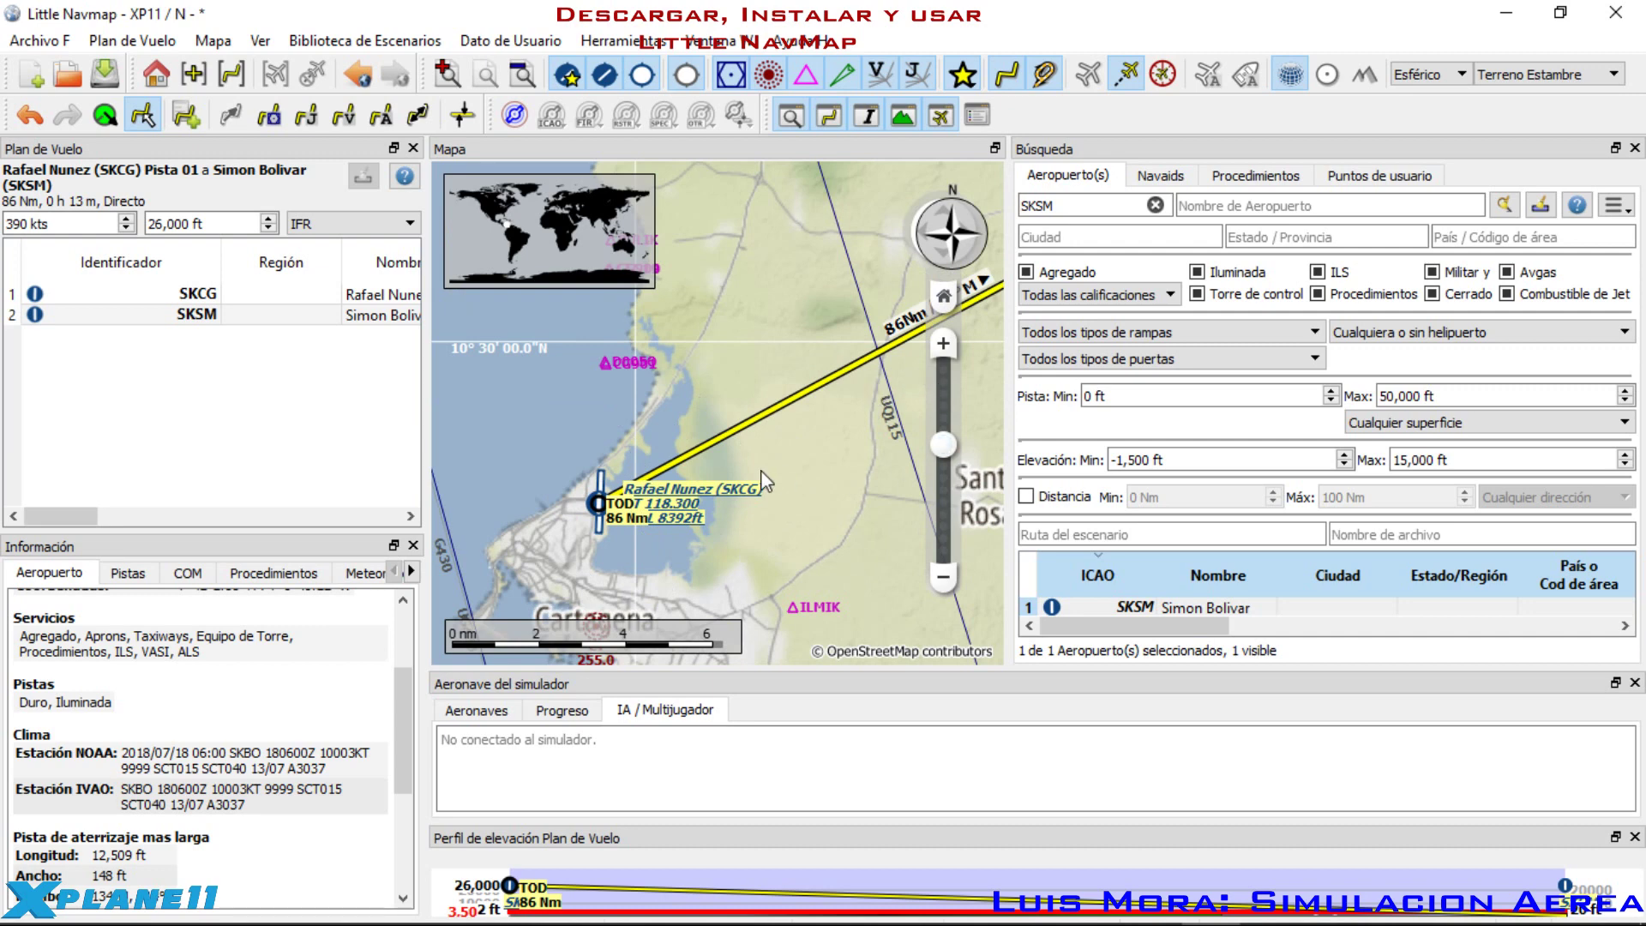
pyautogui.moveTo(760, 470); pyautogui.dragTo(744, 429)
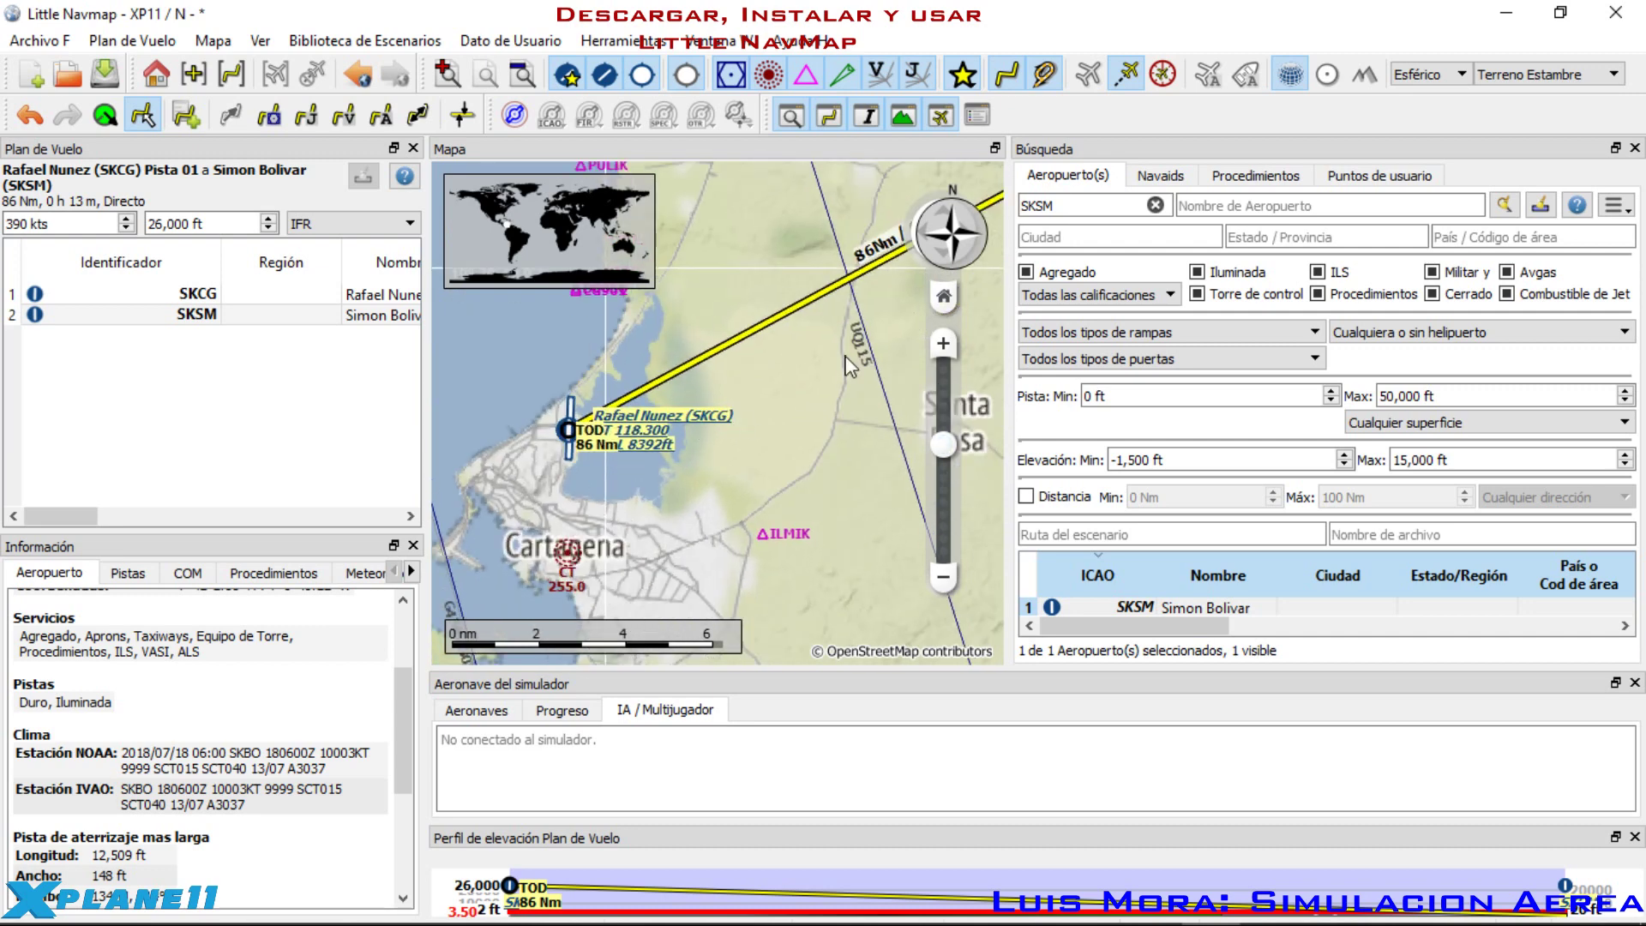
pyautogui.scroll(2, 575, 482)
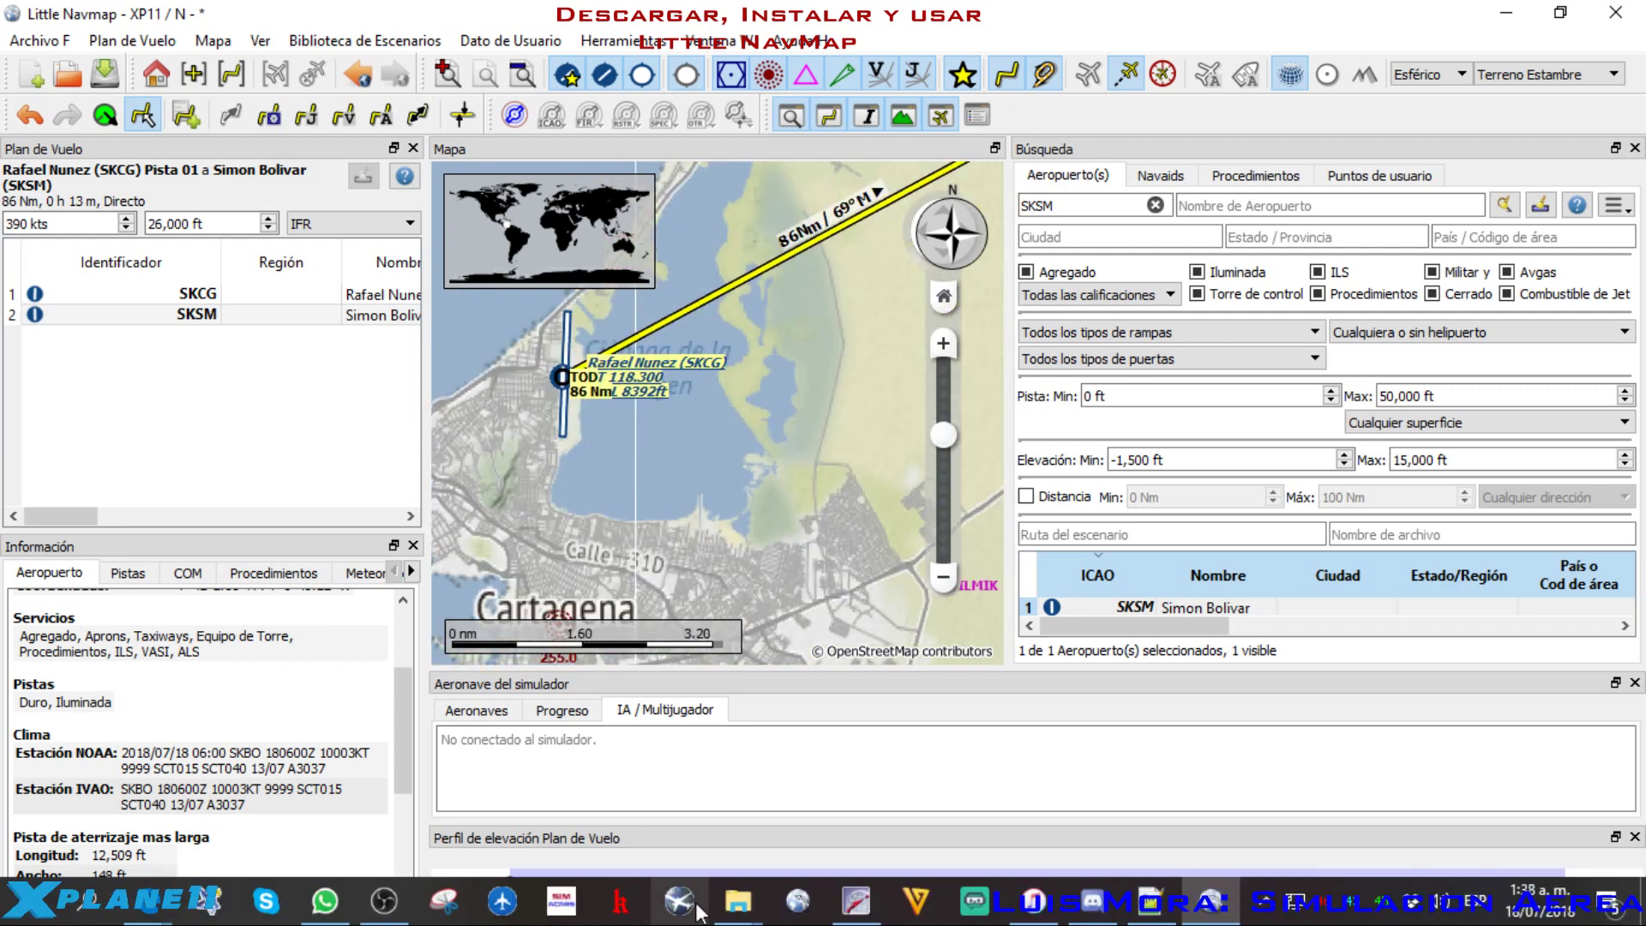
# Step: Switch to JeppView, look through the SKCG terminal charts, including the RNAV (GNSS) RWY 01 approaches, and return to Little Navmap
pyautogui.click(855, 900)
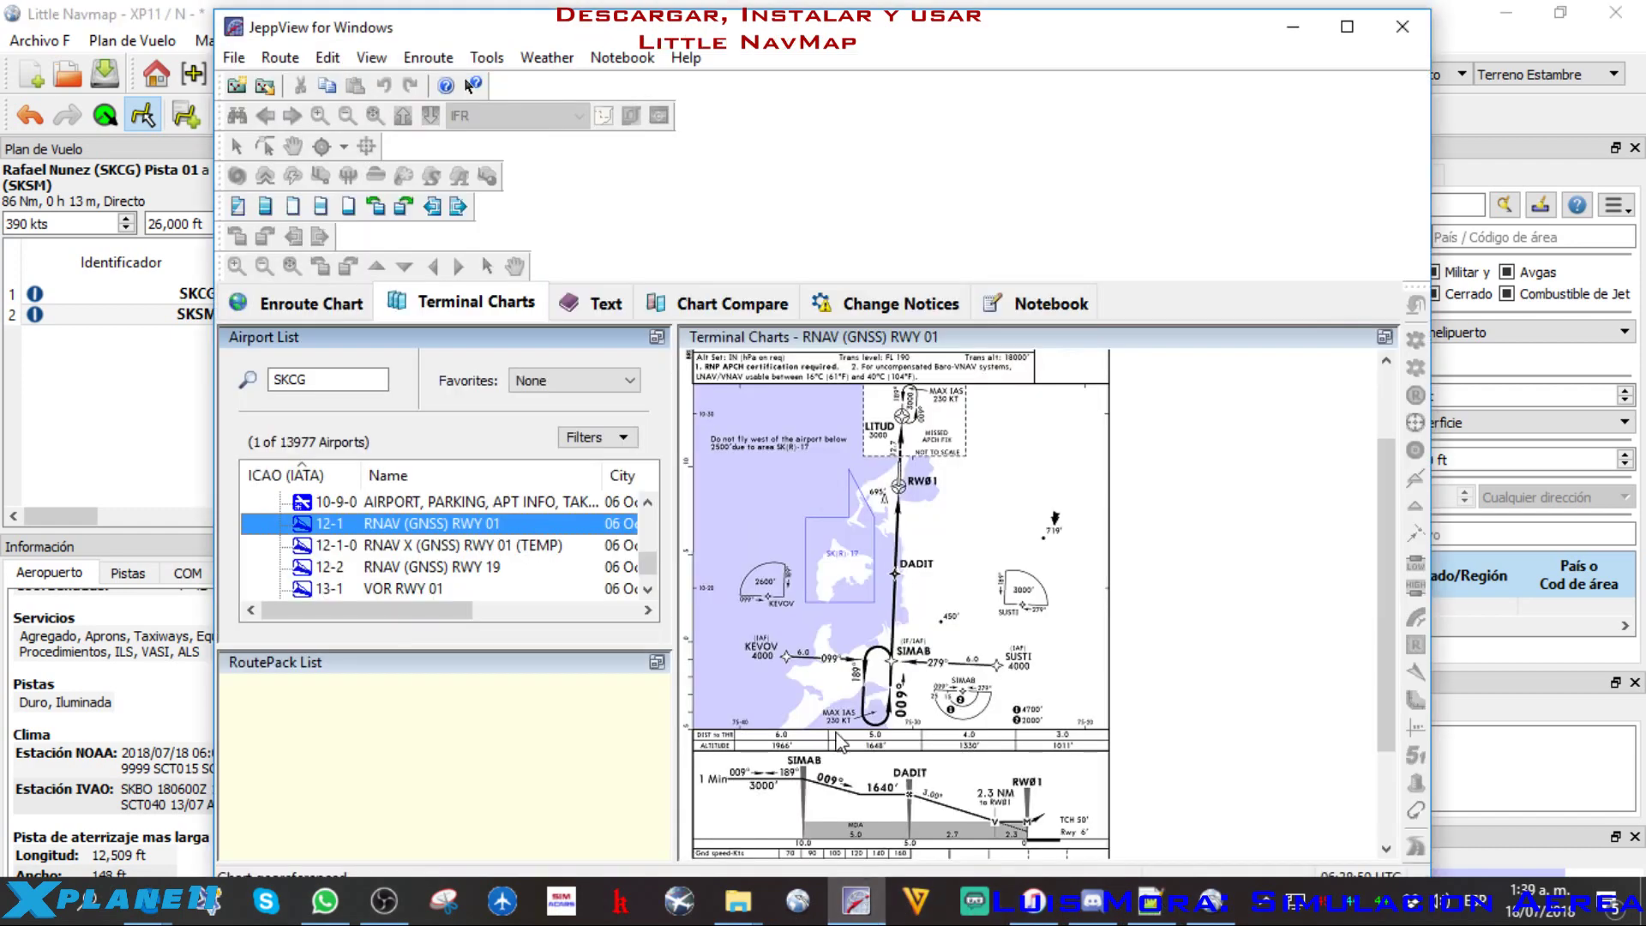
pyautogui.click(415, 548)
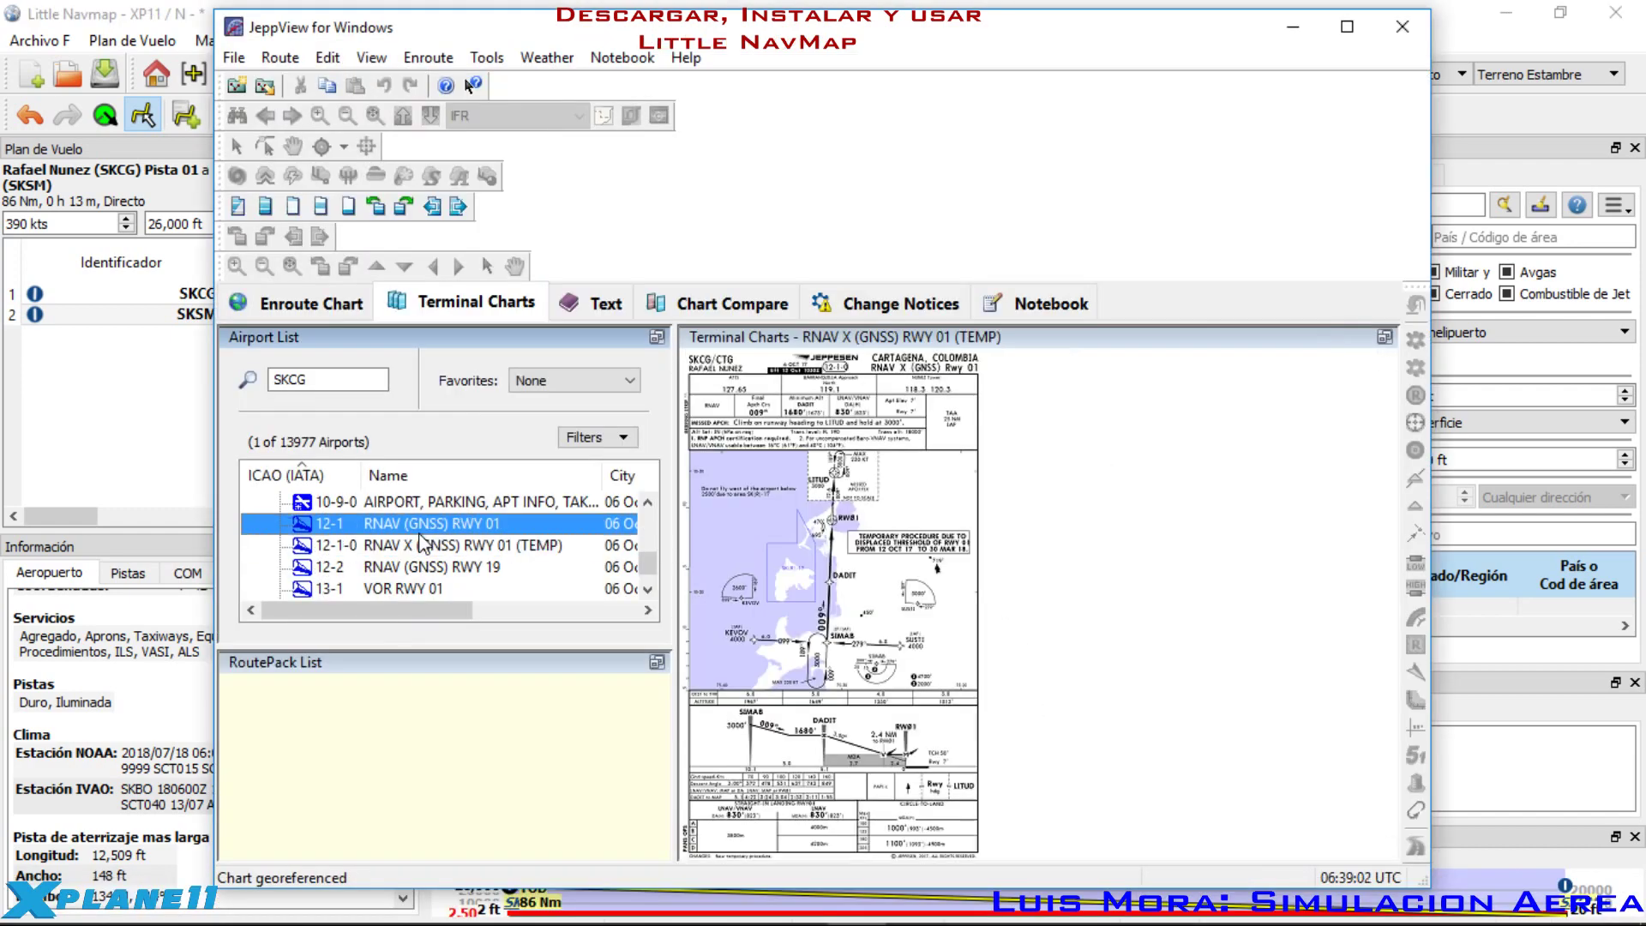
pyautogui.scroll(-3, 420, 583)
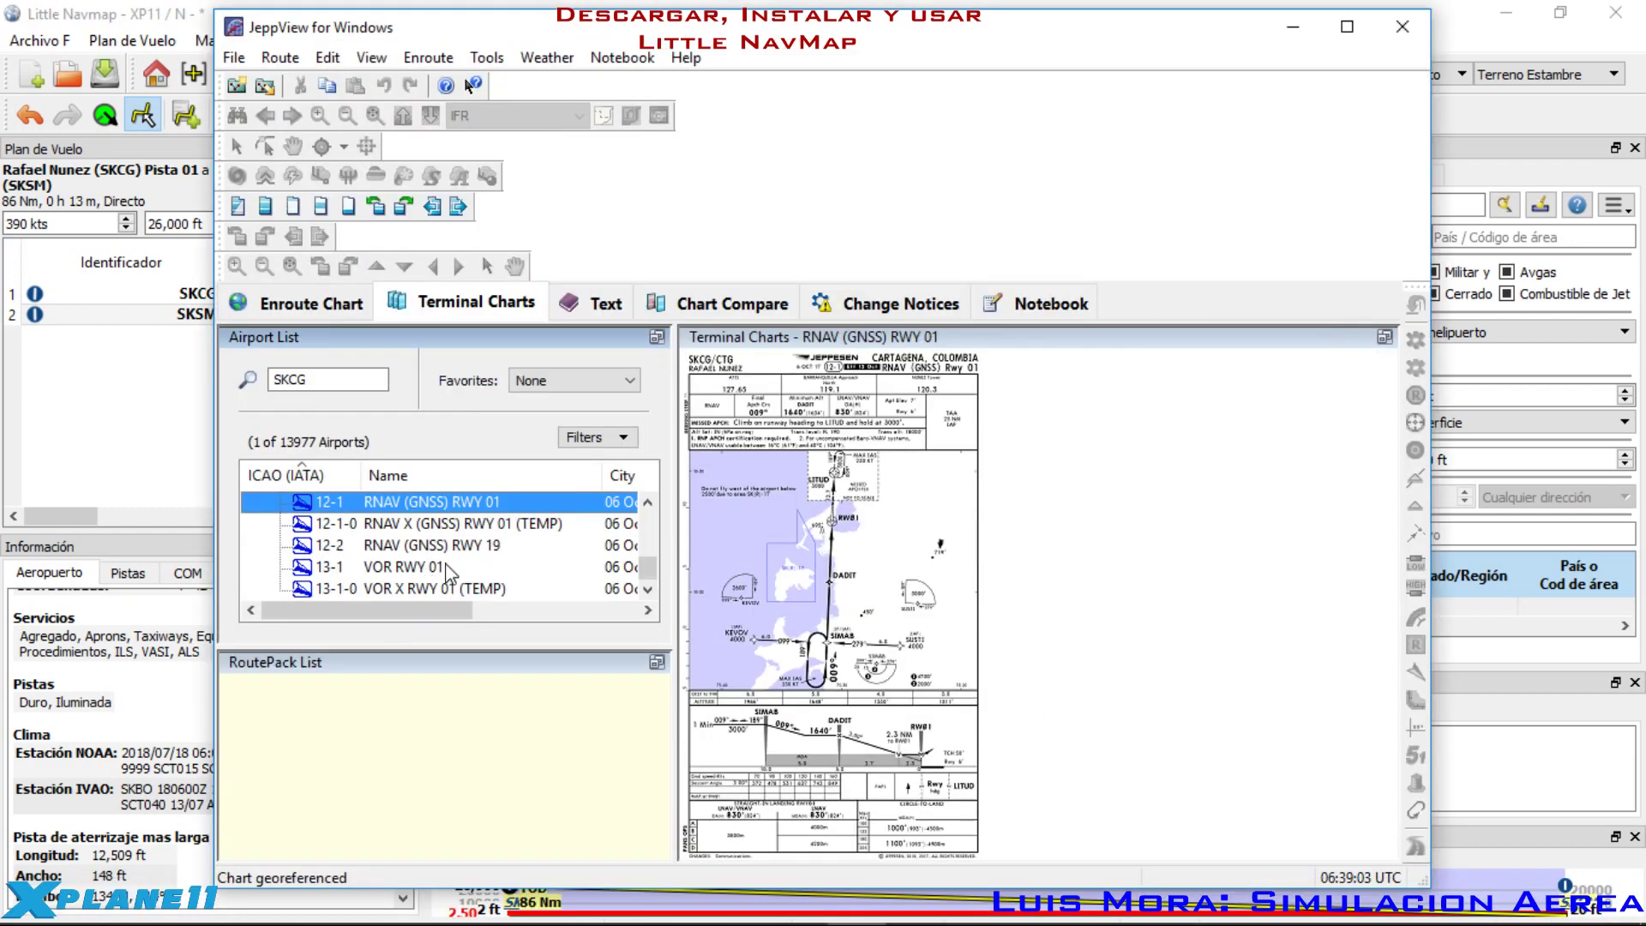
pyautogui.scroll(5, 510, 568)
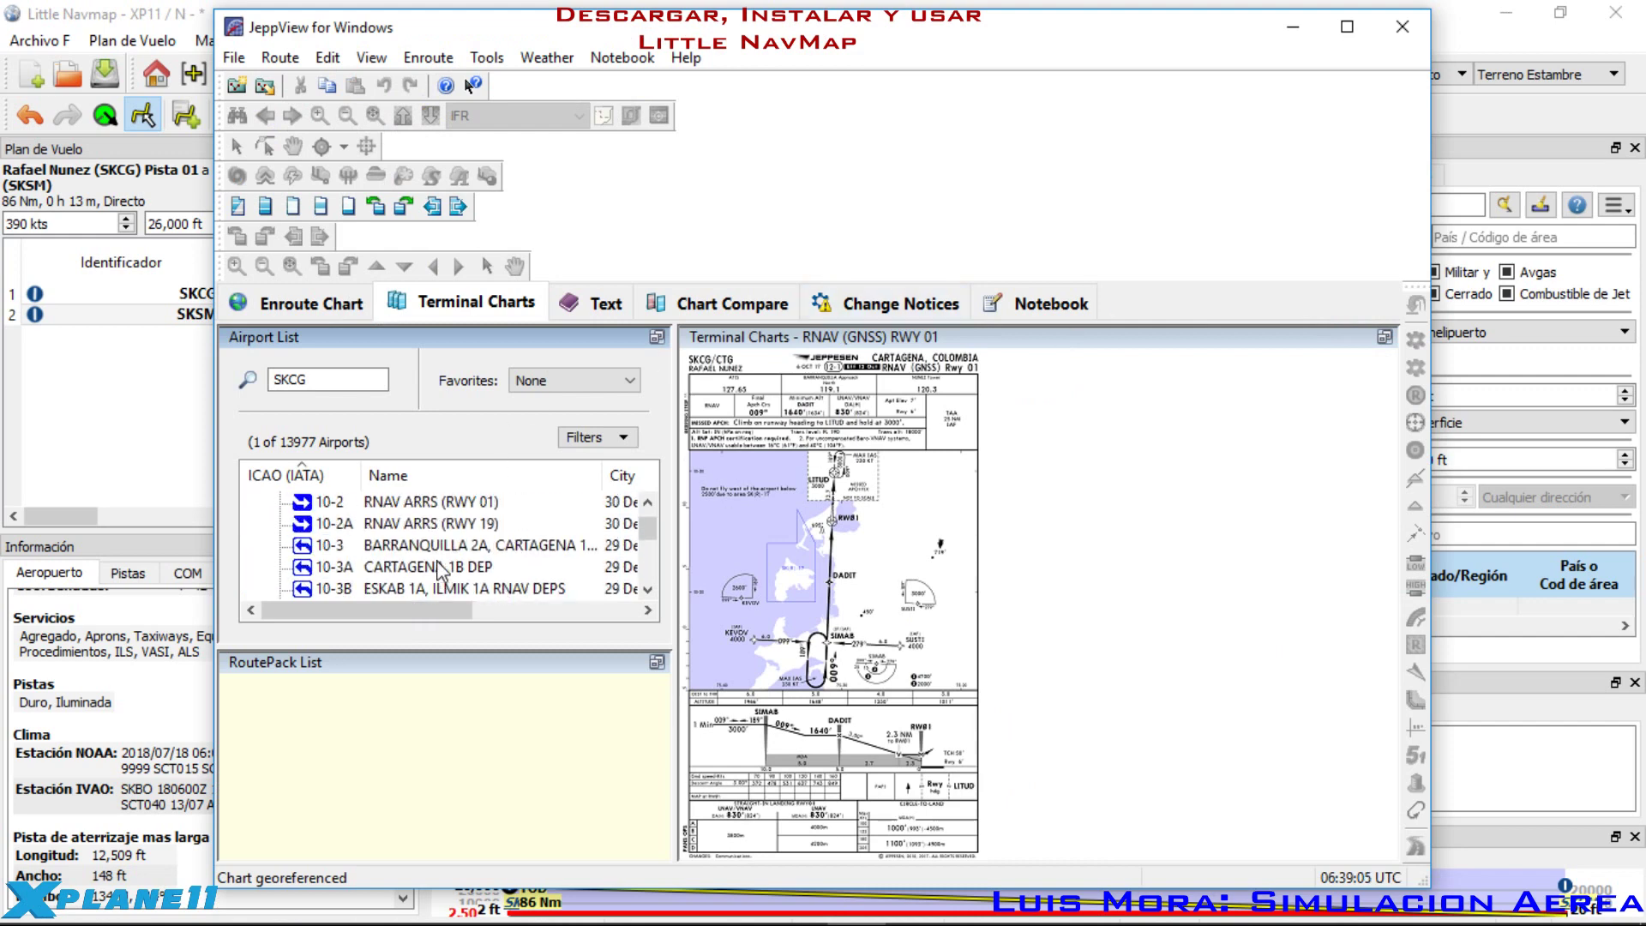
pyautogui.scroll(-3, 439, 570)
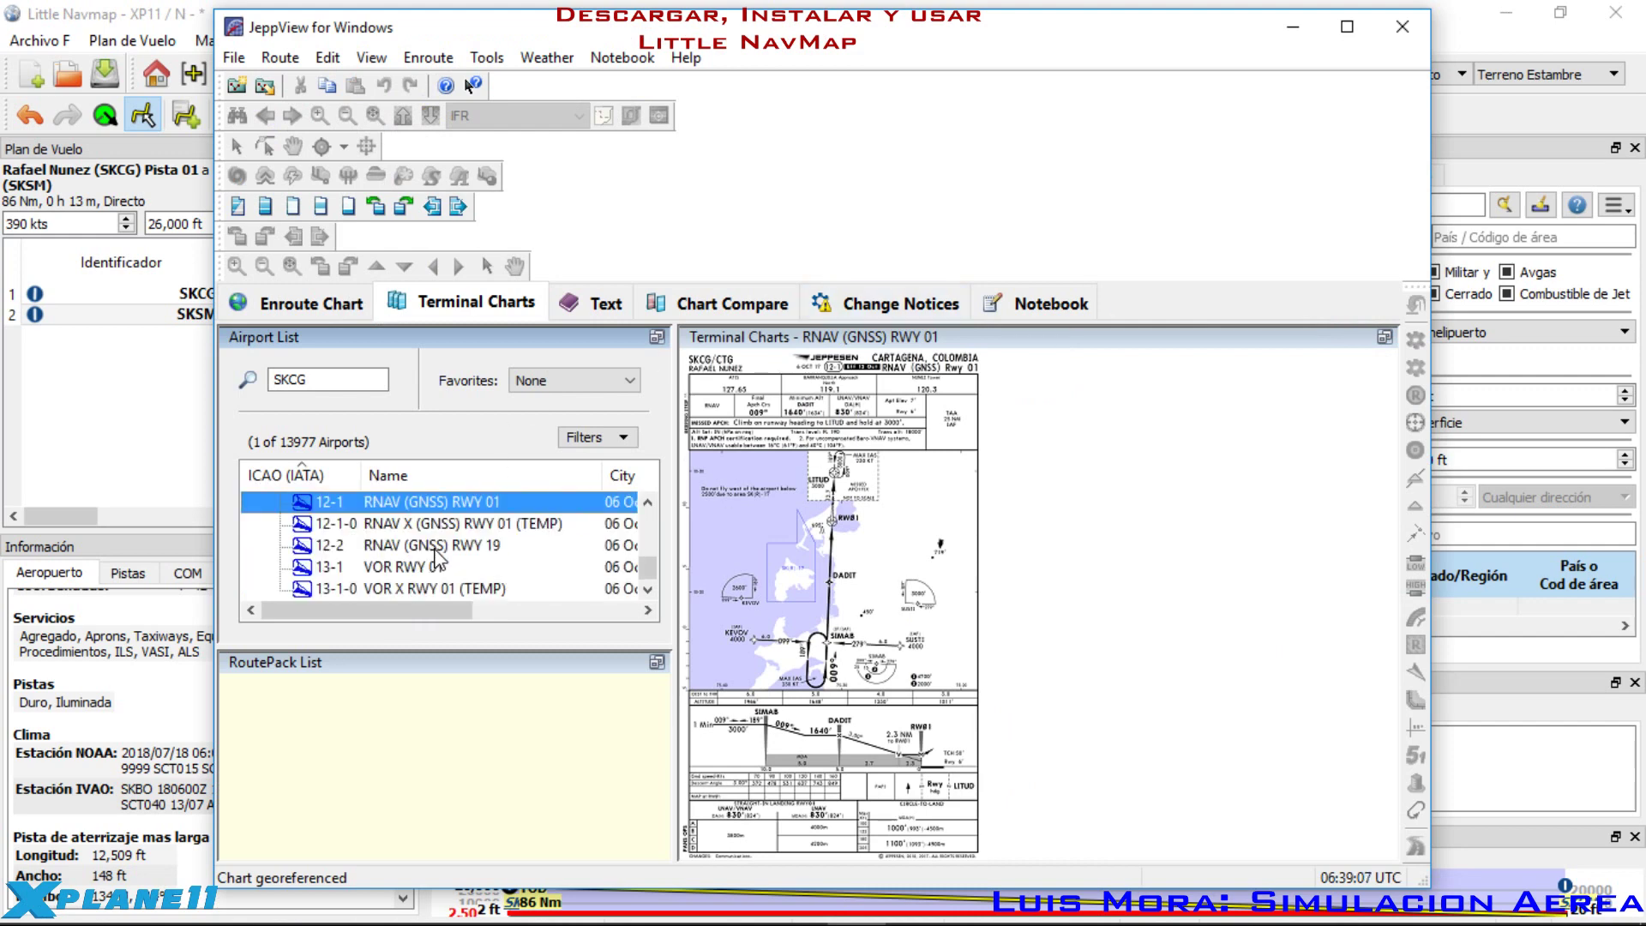
pyautogui.scroll(3, 437, 559)
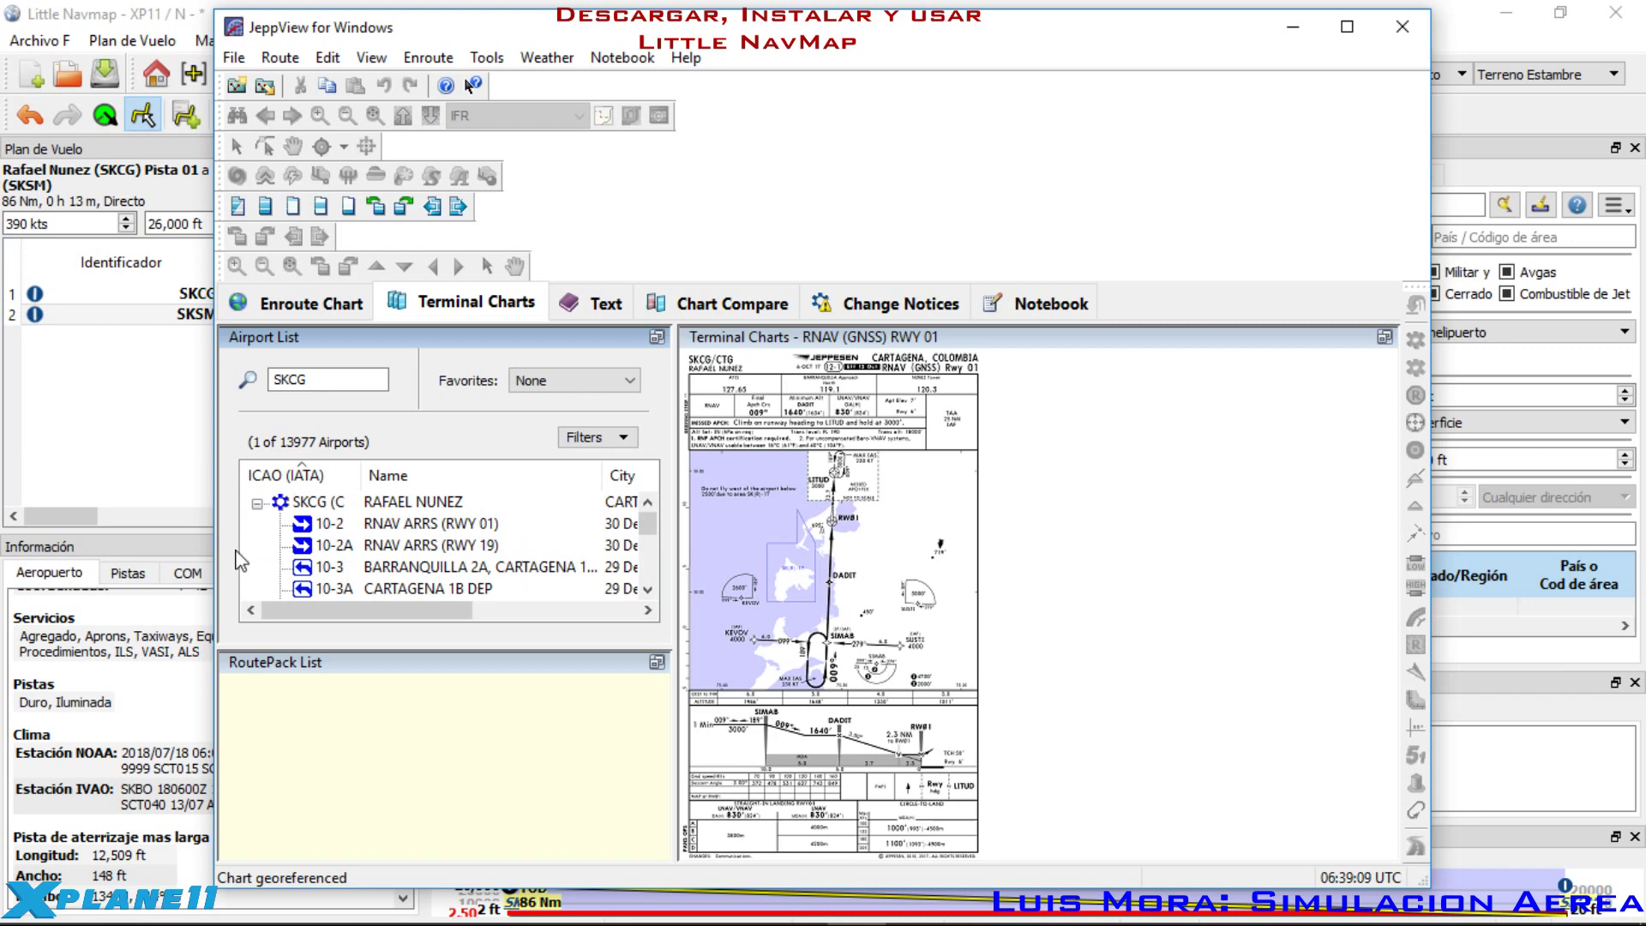
pyautogui.click(1293, 27)
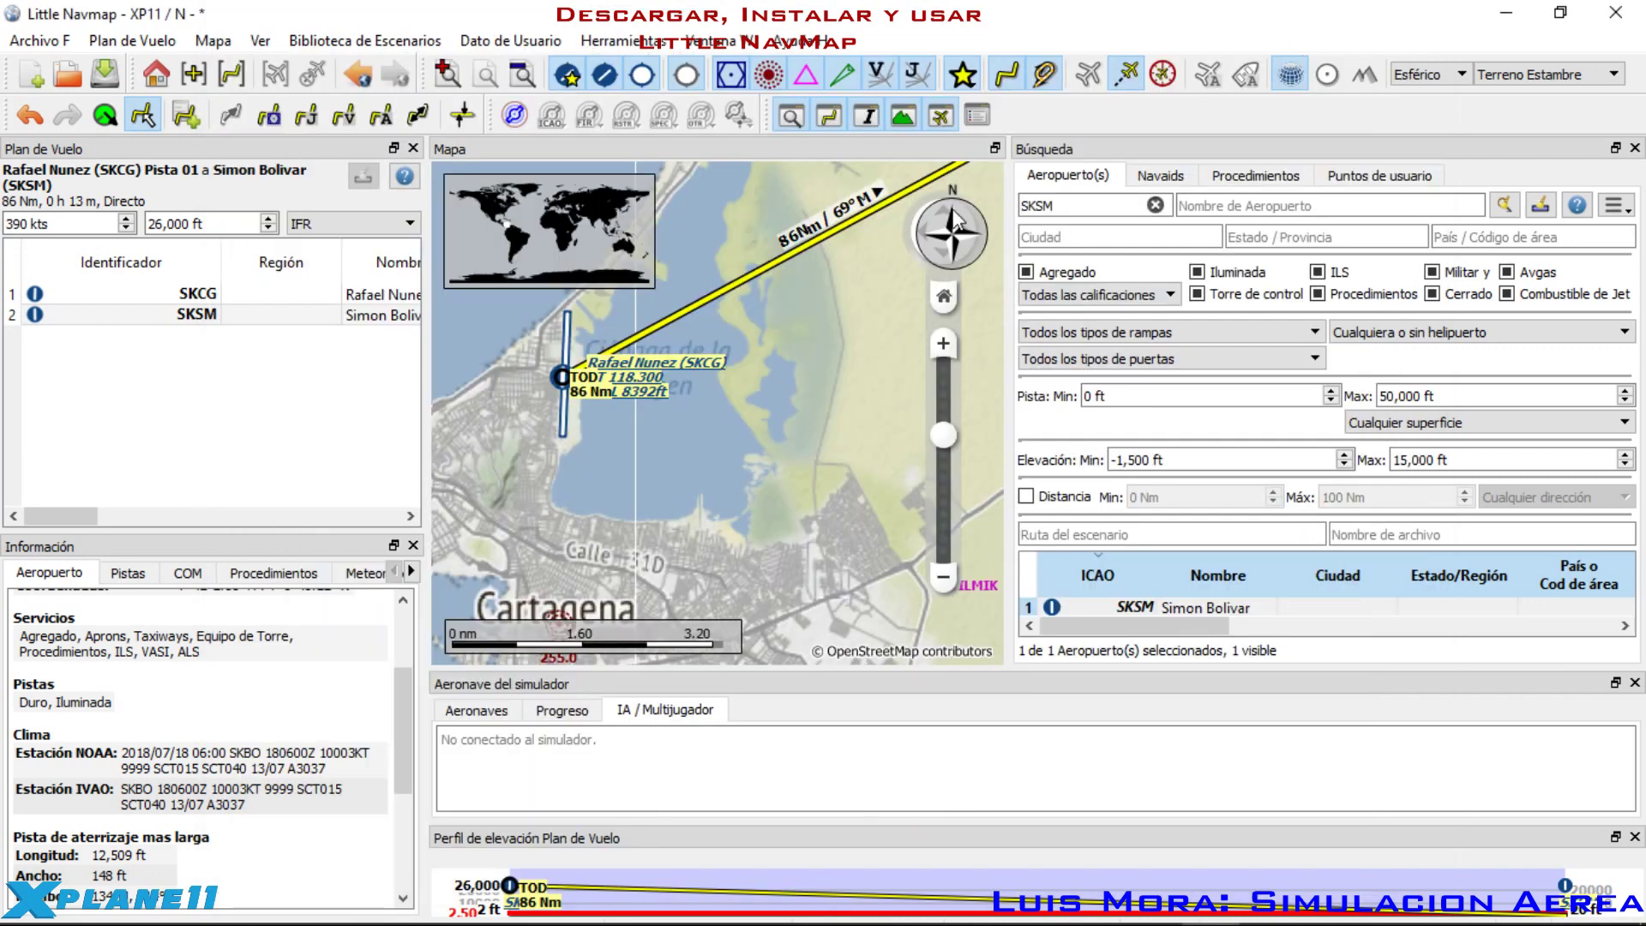
# Step: Add a position to the flight plan over the sea about 1.5 NM north of SKCG, in line with the runway
pyautogui.moveTo(570, 299); pyautogui.dragTo(557, 467)
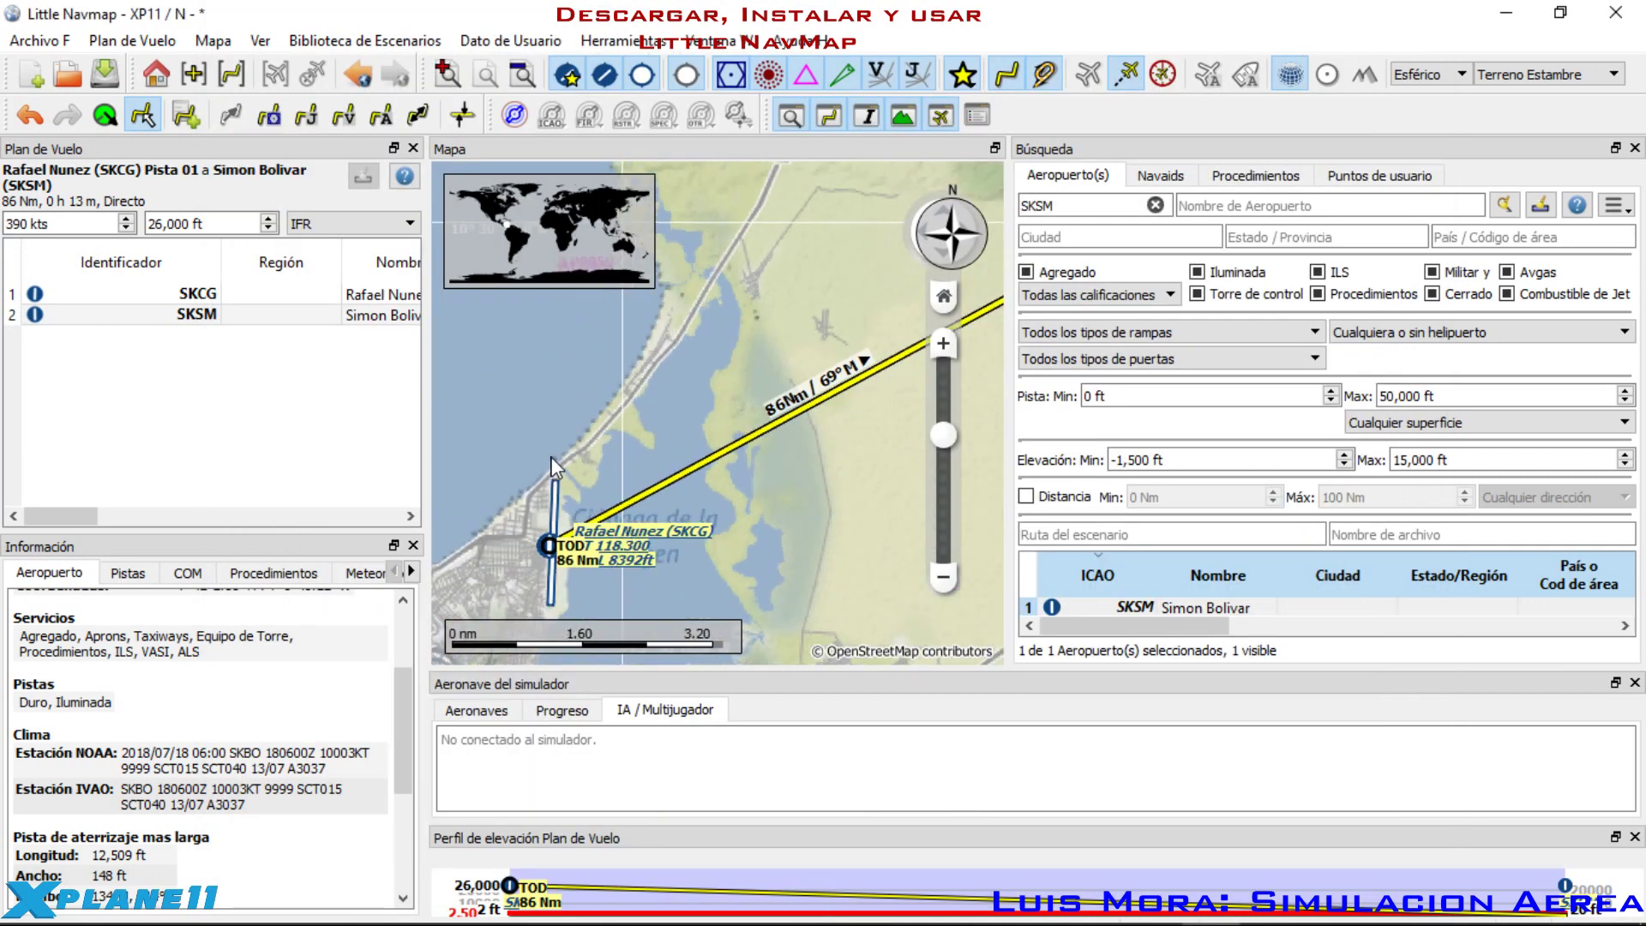
pyautogui.scroll(-3, 570, 446)
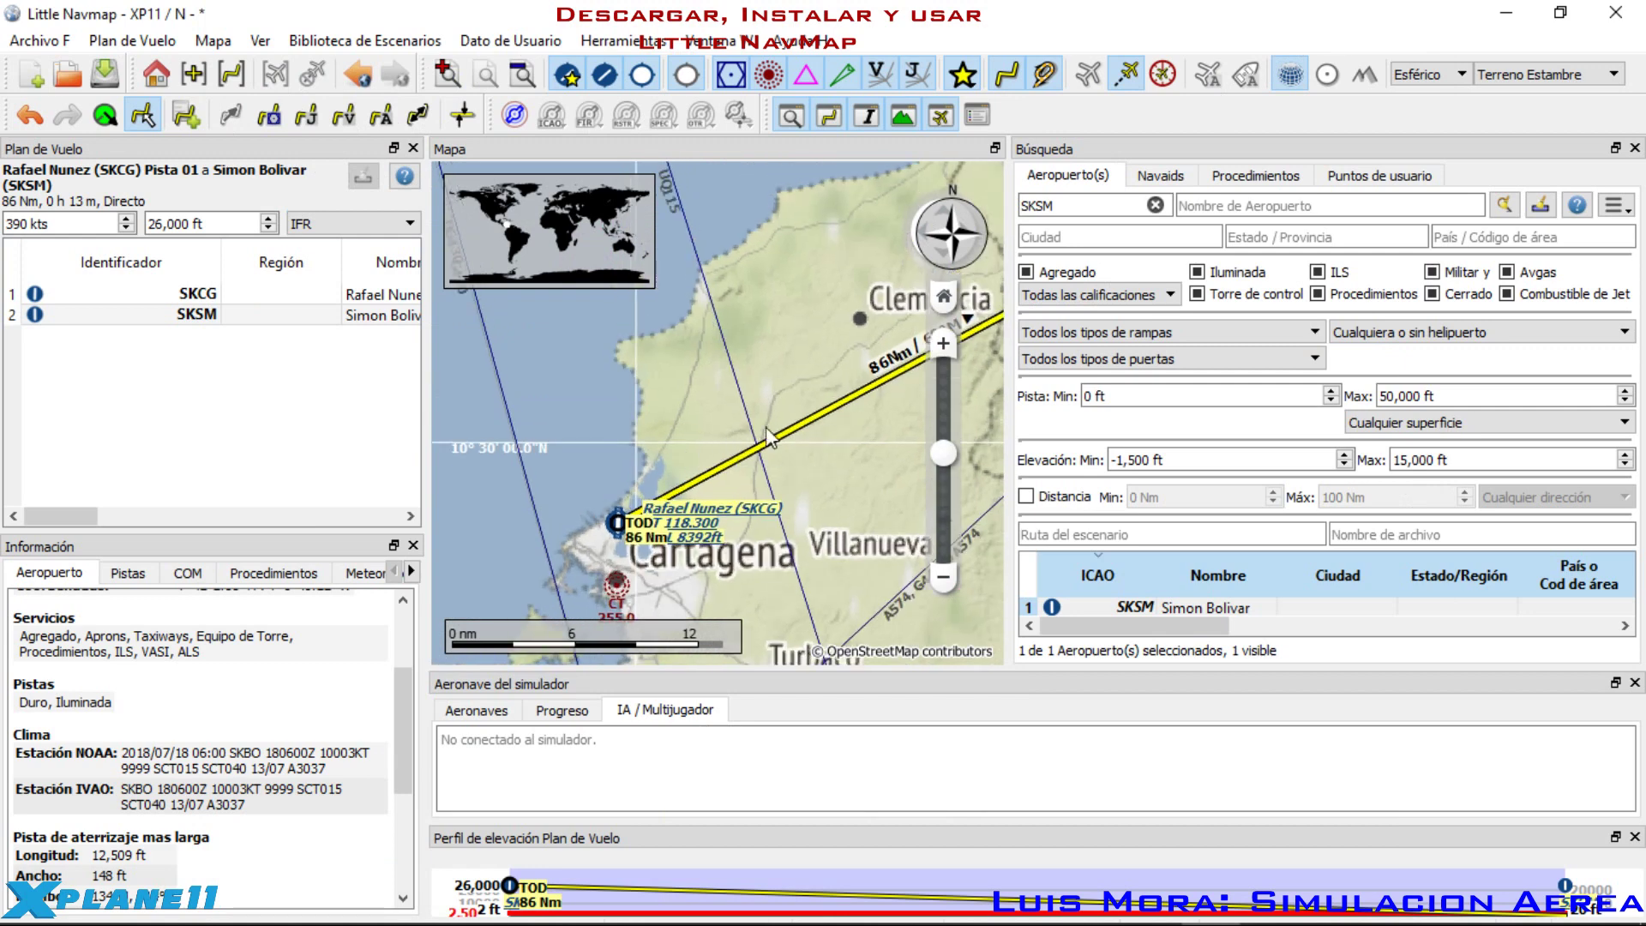
pyautogui.scroll(5, 653, 435)
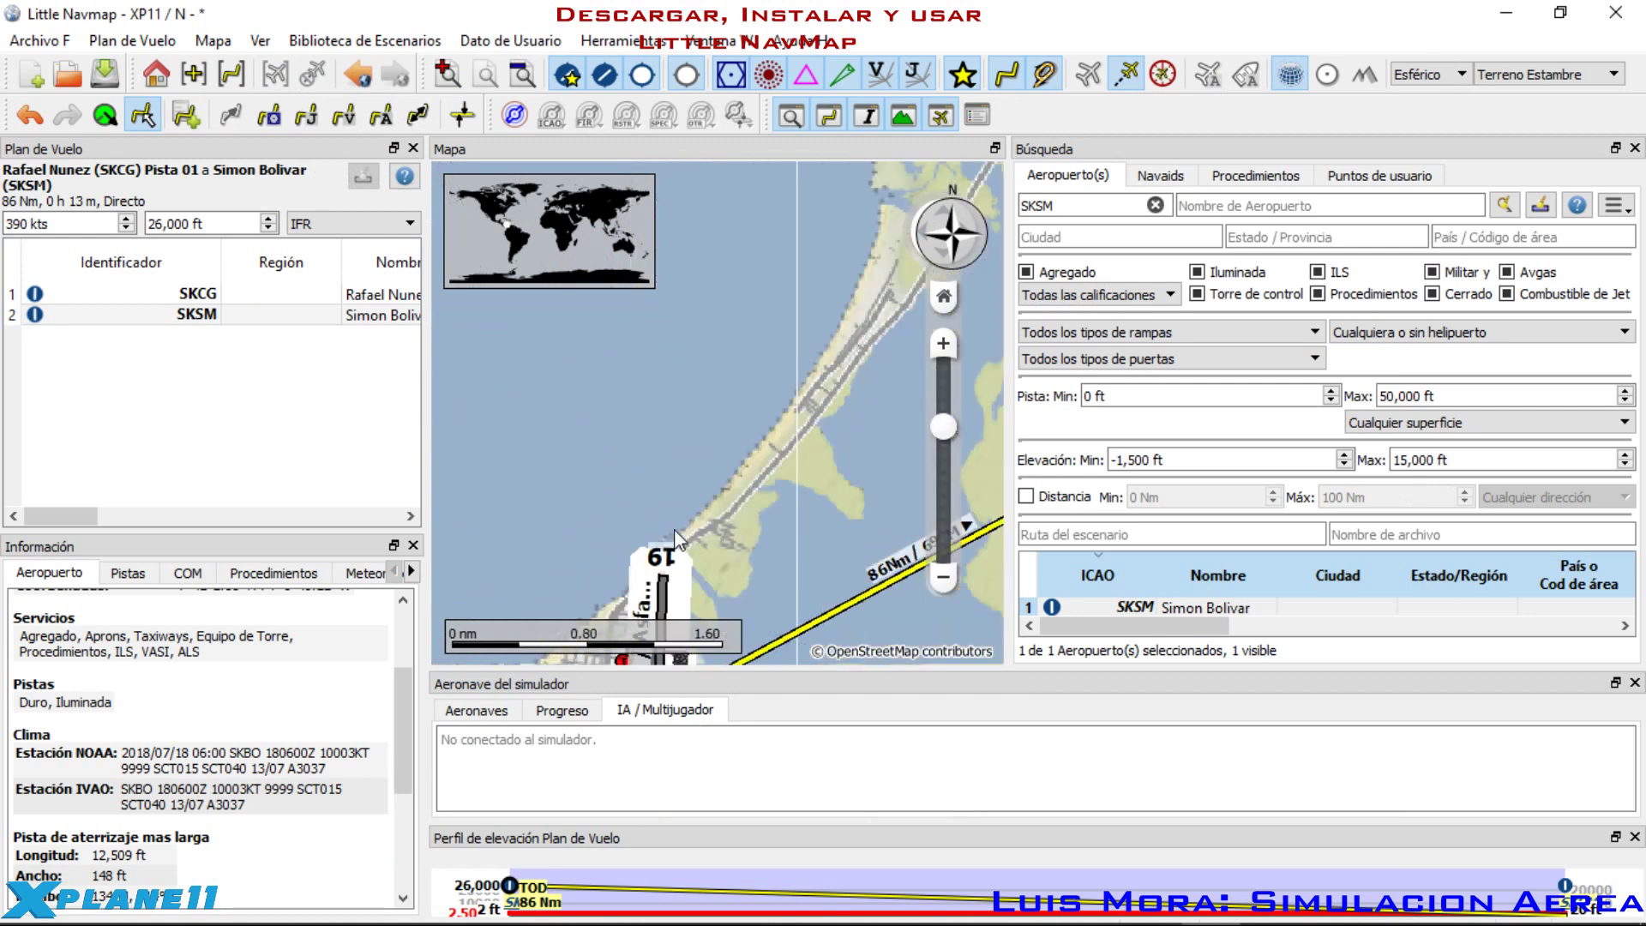
pyautogui.moveTo(674, 529); pyautogui.dragTo(660, 393)
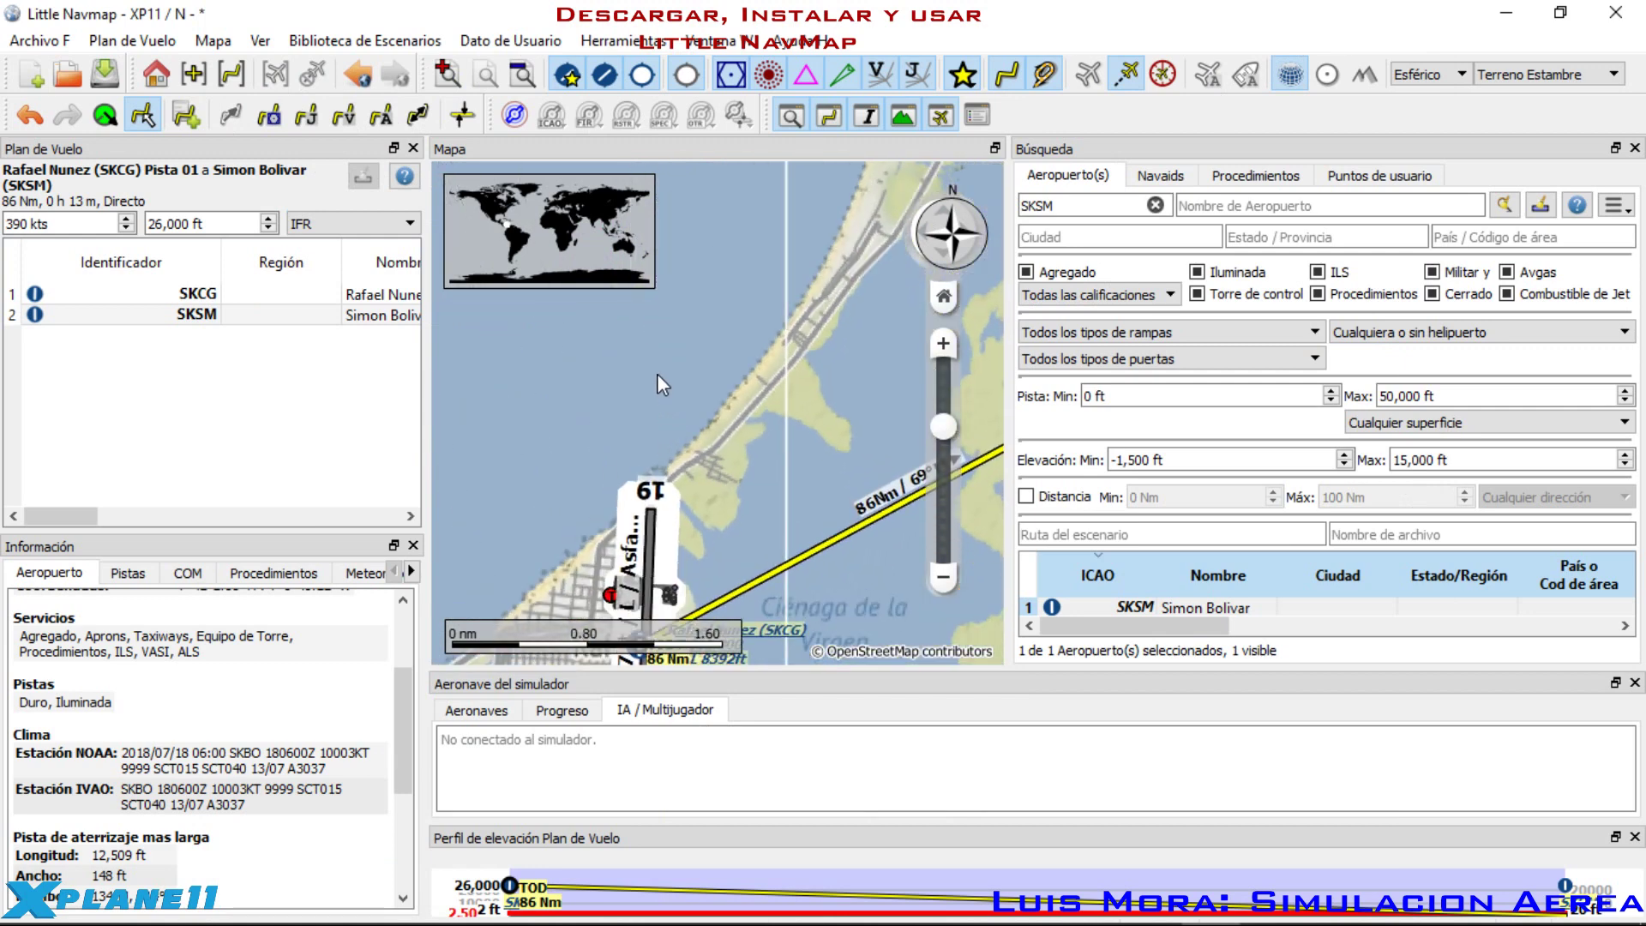
pyautogui.rightClick(657, 376)
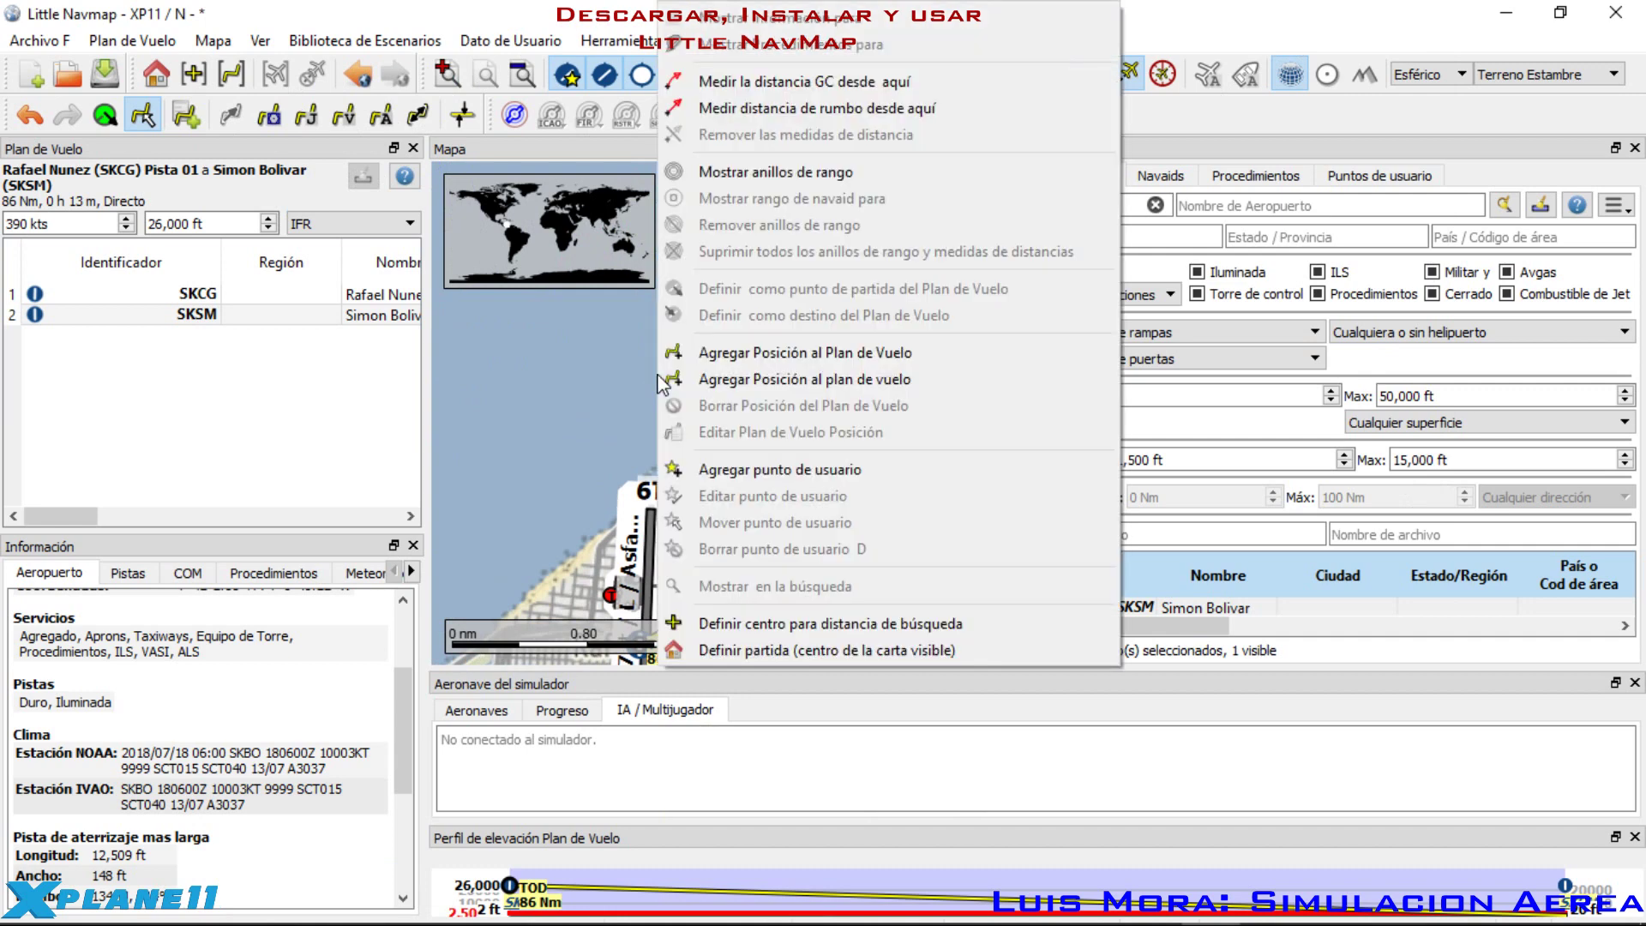
pyautogui.click(788, 353)
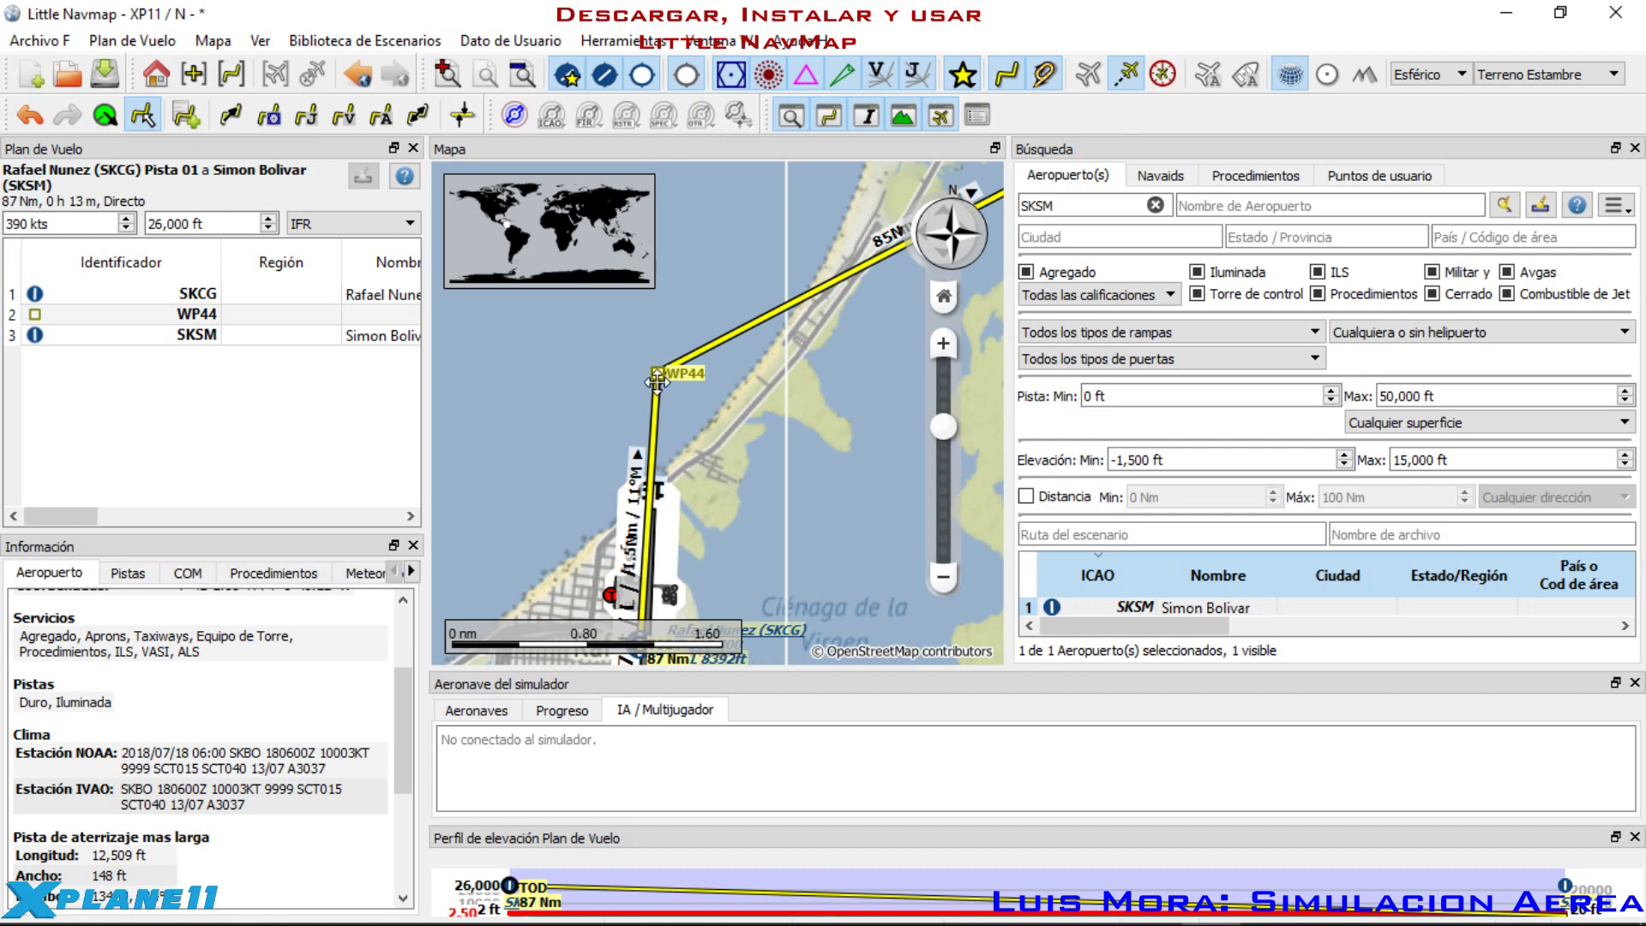
# Step: Add a position to the flight plan at the town on road 90, about 7.9 NM from WP44
pyautogui.scroll(-3, 691, 429)
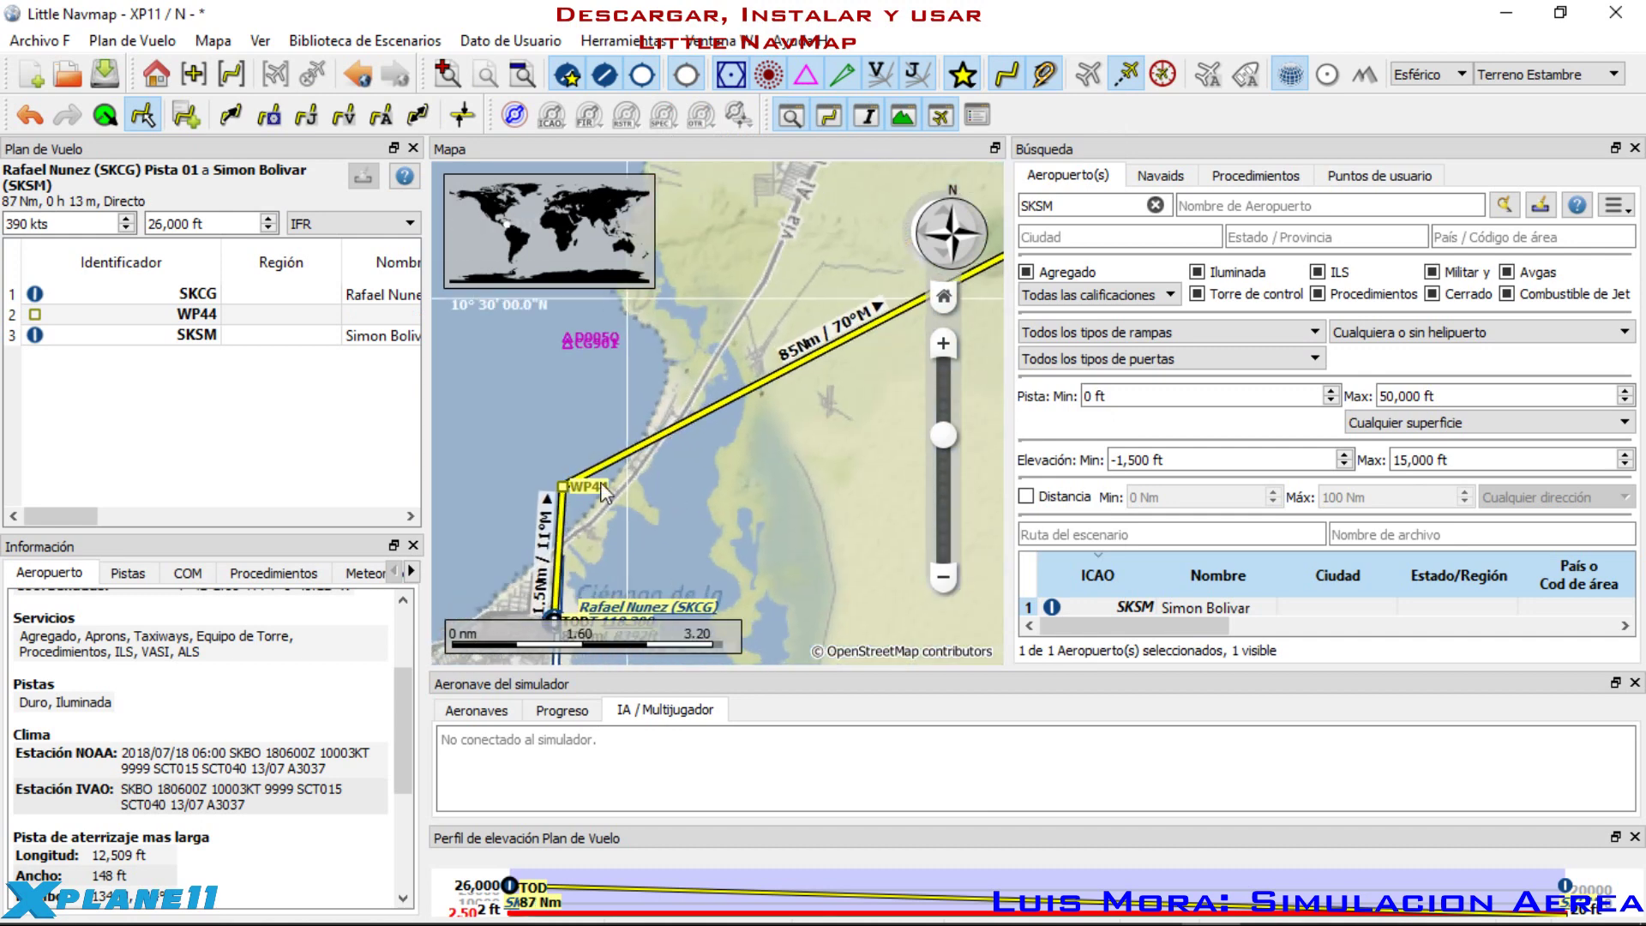
pyautogui.scroll(-6, 804, 439)
pyautogui.moveTo(806, 441); pyautogui.dragTo(763, 409)
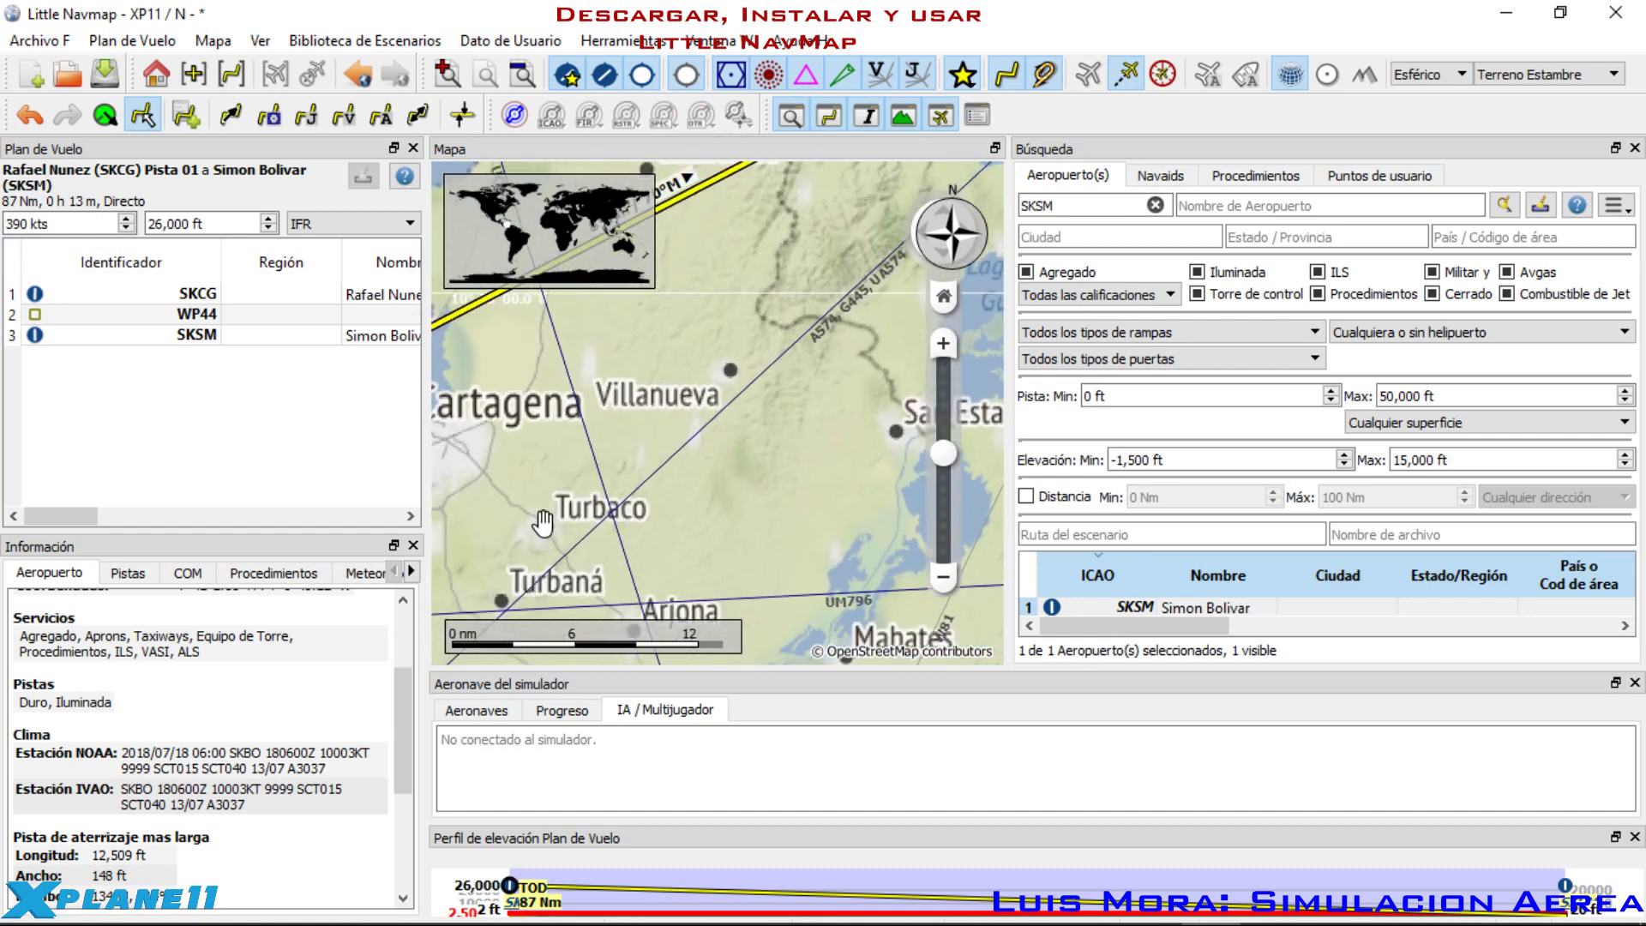
pyautogui.scroll(2, 737, 339)
pyautogui.moveTo(730, 337); pyautogui.dragTo(786, 535)
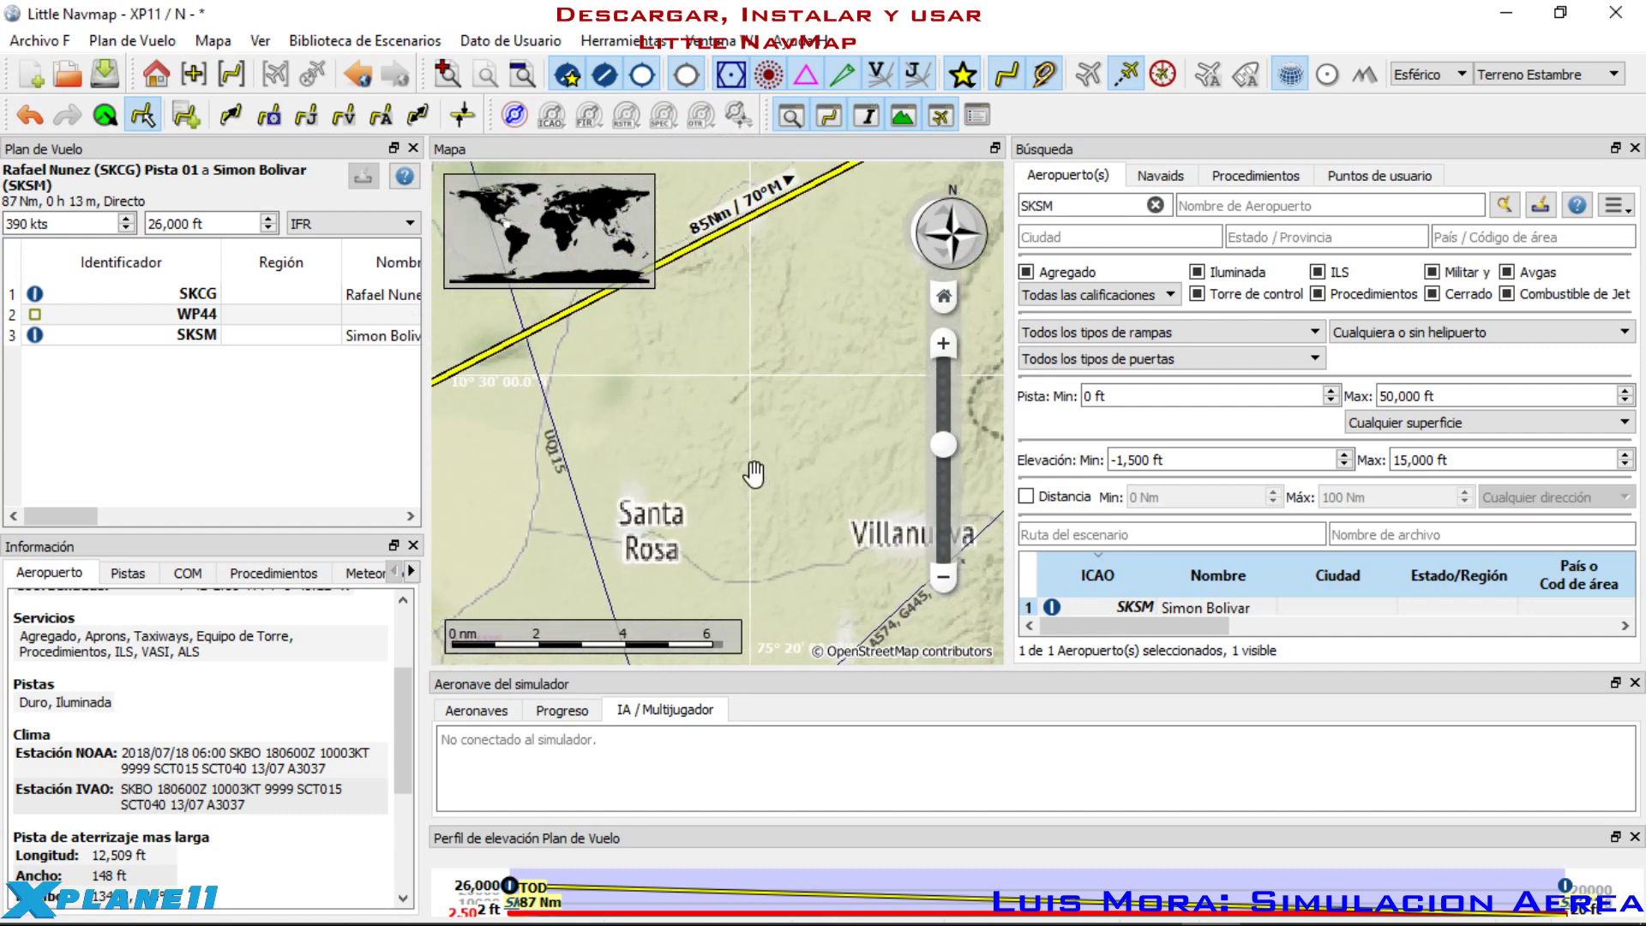
pyautogui.moveTo(713, 470); pyautogui.dragTo(815, 257)
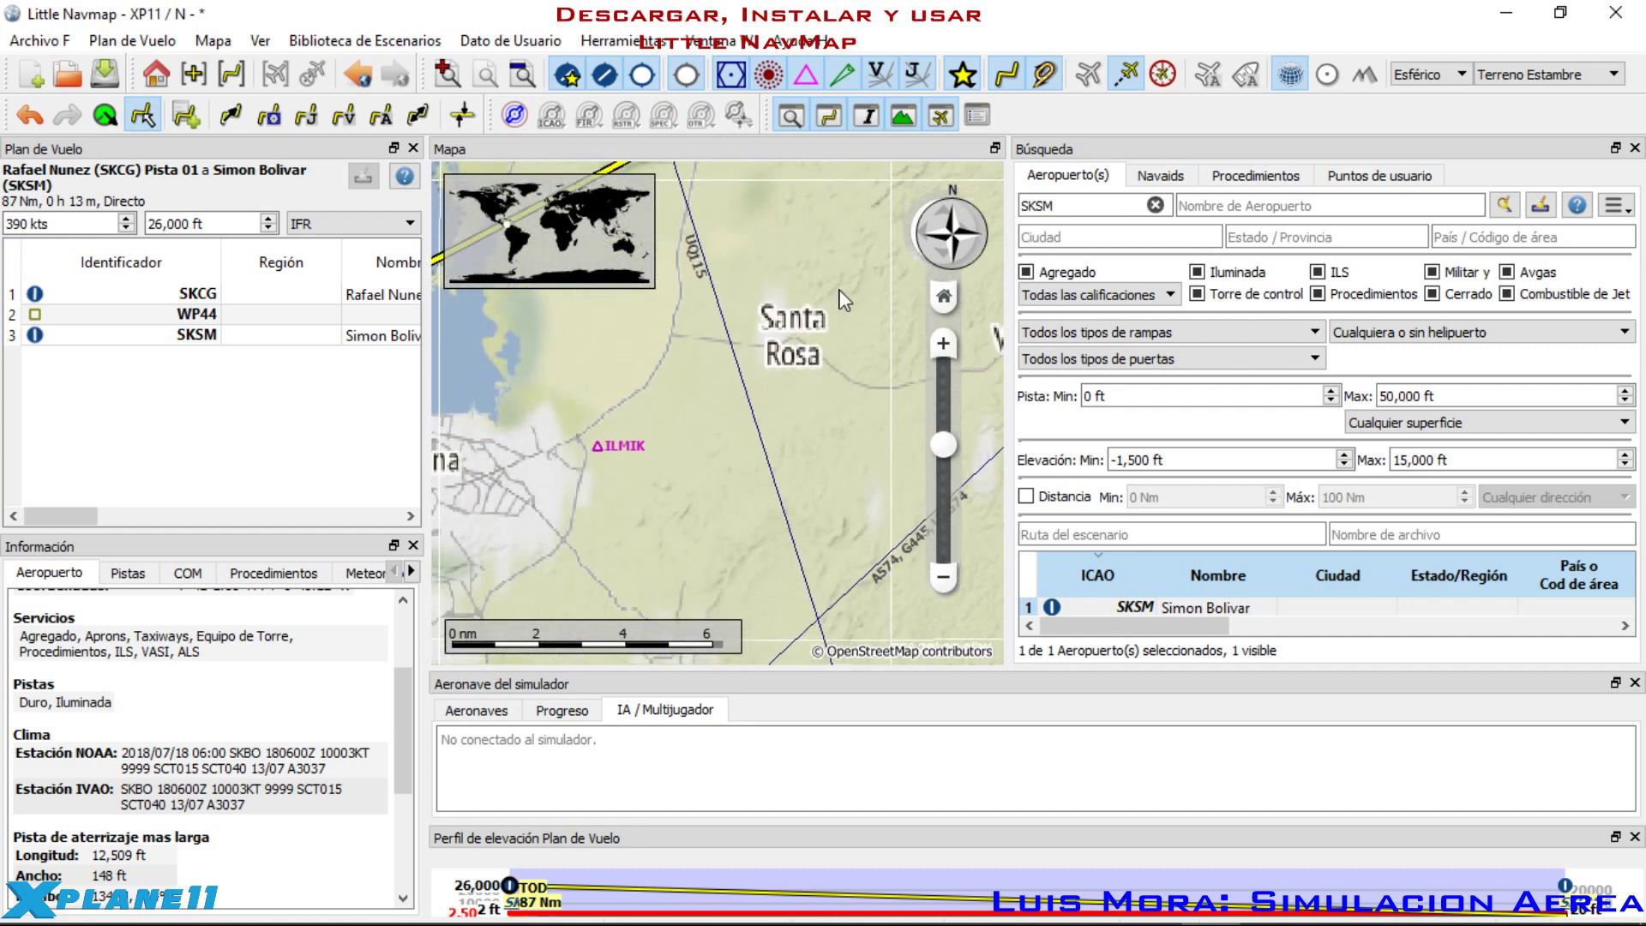
pyautogui.moveTo(681, 403); pyautogui.dragTo(652, 481)
pyautogui.scroll(1, 625, 429)
pyautogui.moveTo(625, 418); pyautogui.dragTo(703, 430)
pyautogui.scroll(1, 703, 431)
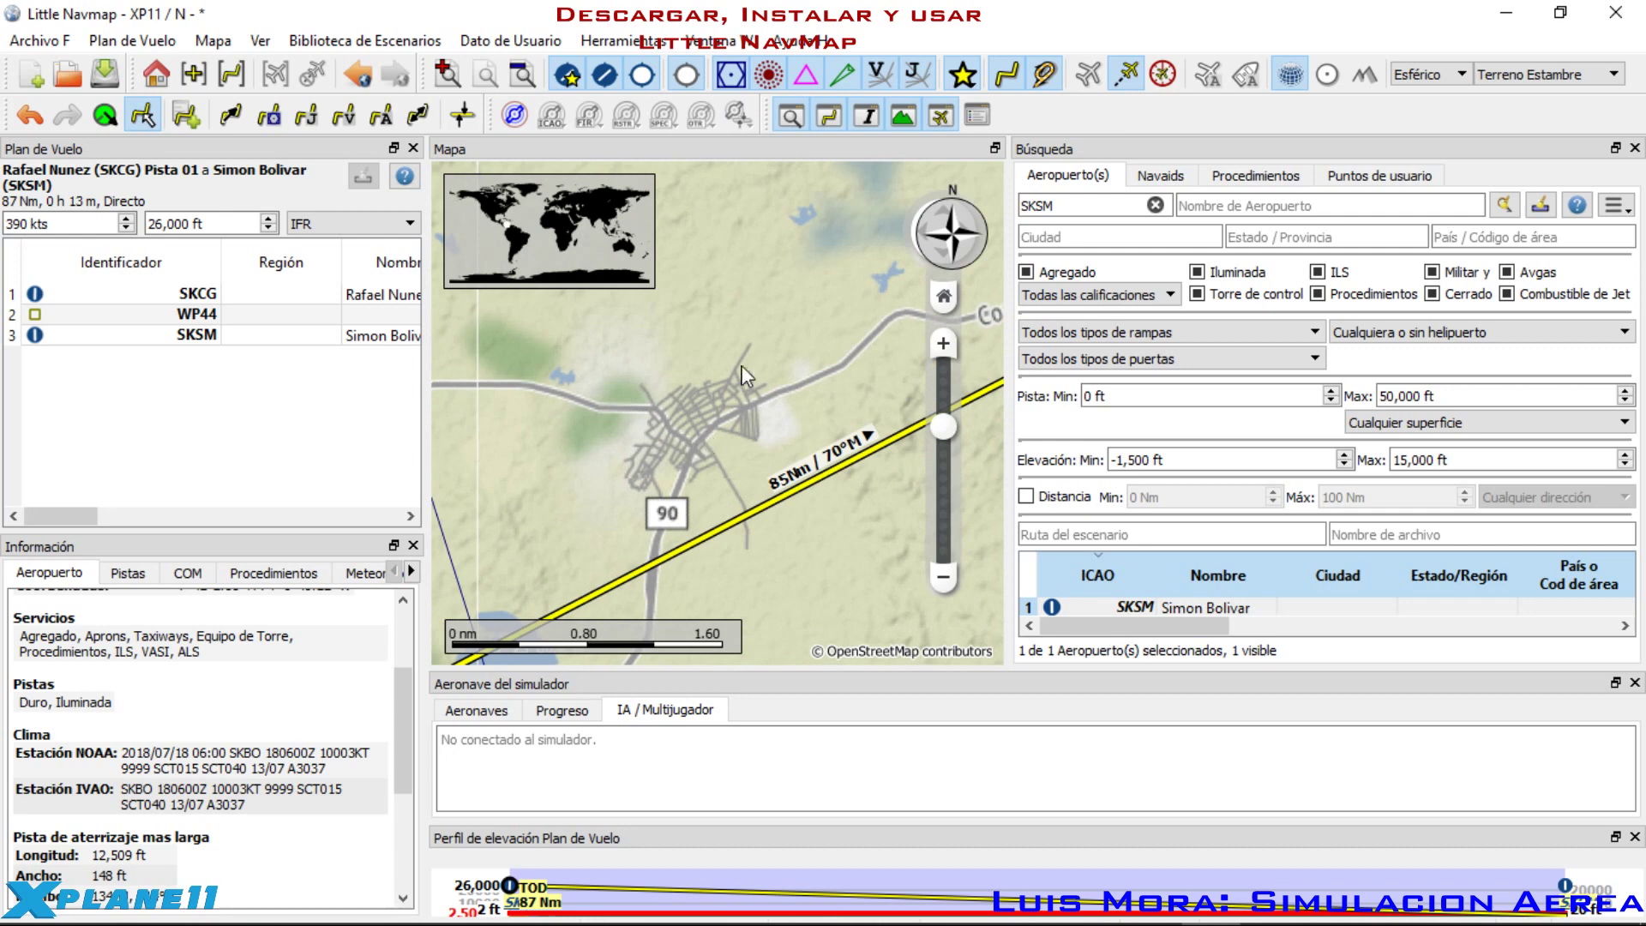
pyautogui.scroll(-1, 699, 431)
pyautogui.scroll(1, 727, 415)
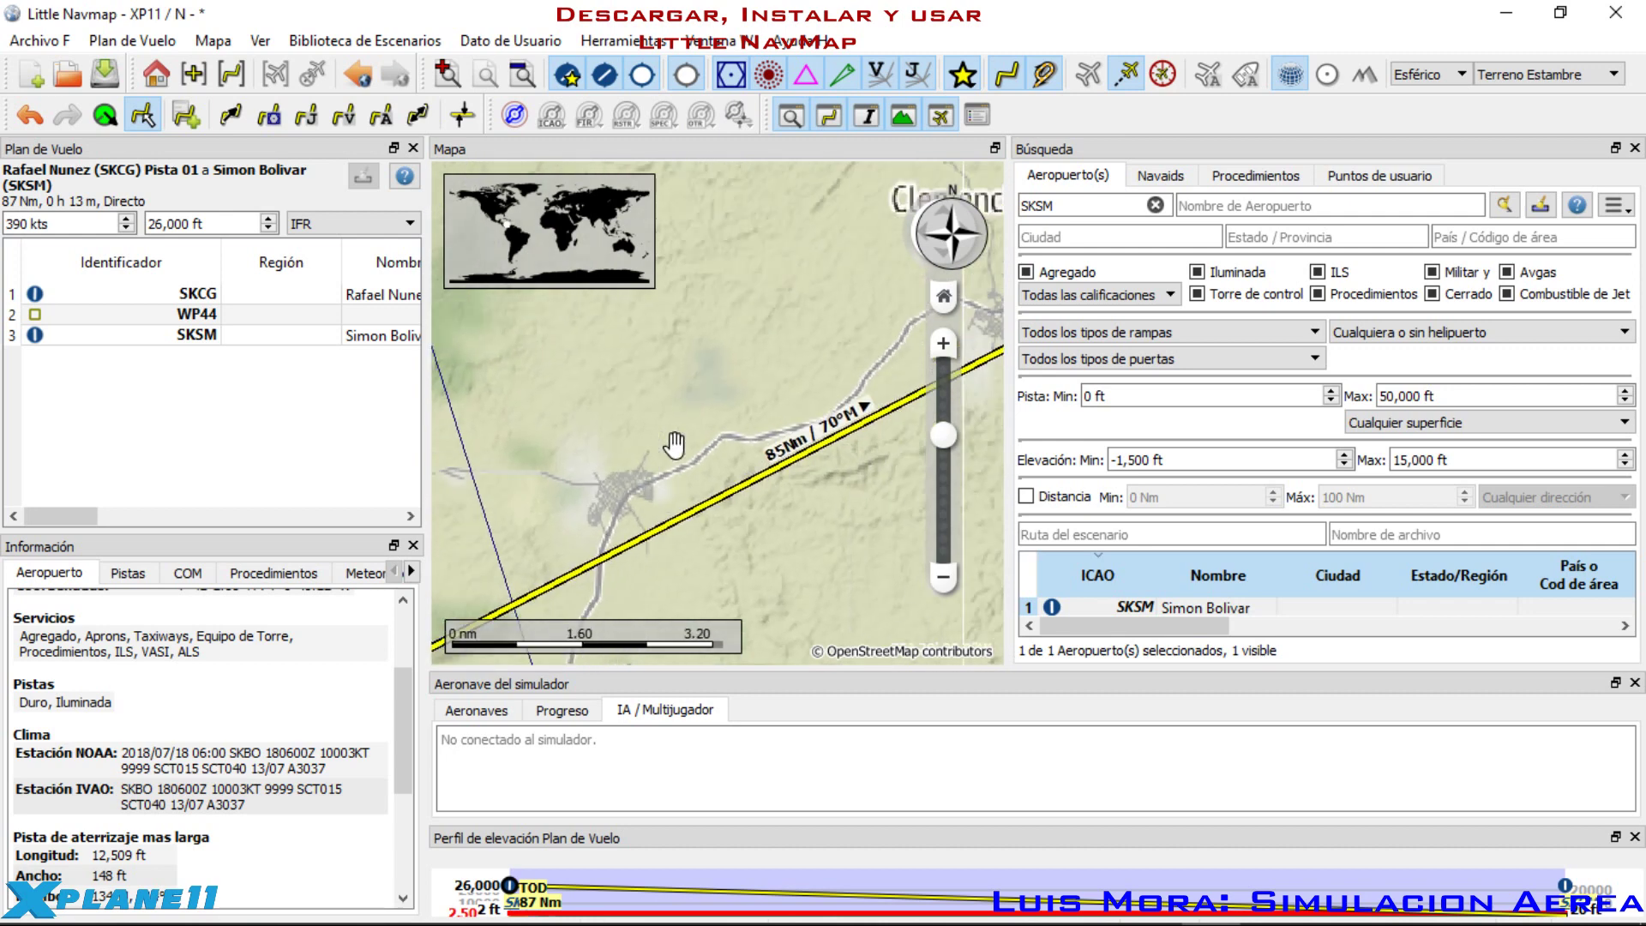
pyautogui.moveTo(727, 416); pyautogui.dragTo(761, 377)
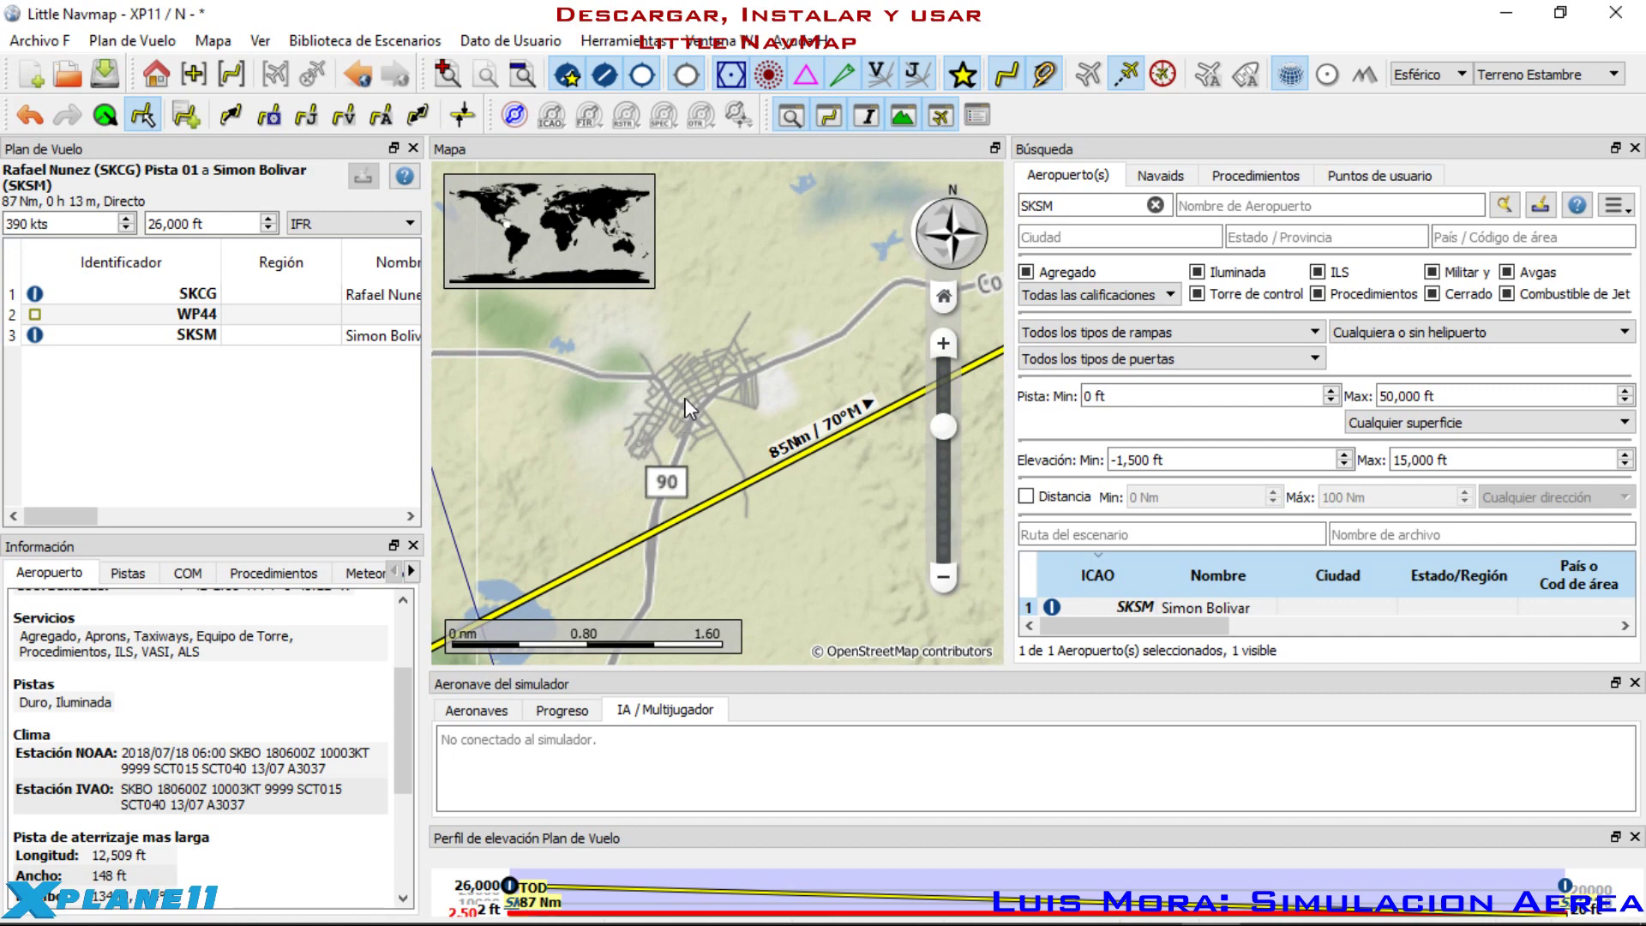
pyautogui.rightClick(686, 398)
pyautogui.click(792, 366)
# Step: Add a position to the flight plan at the town of Clemencia, between WP45 and SKSM
pyautogui.scroll(-5, 716, 442)
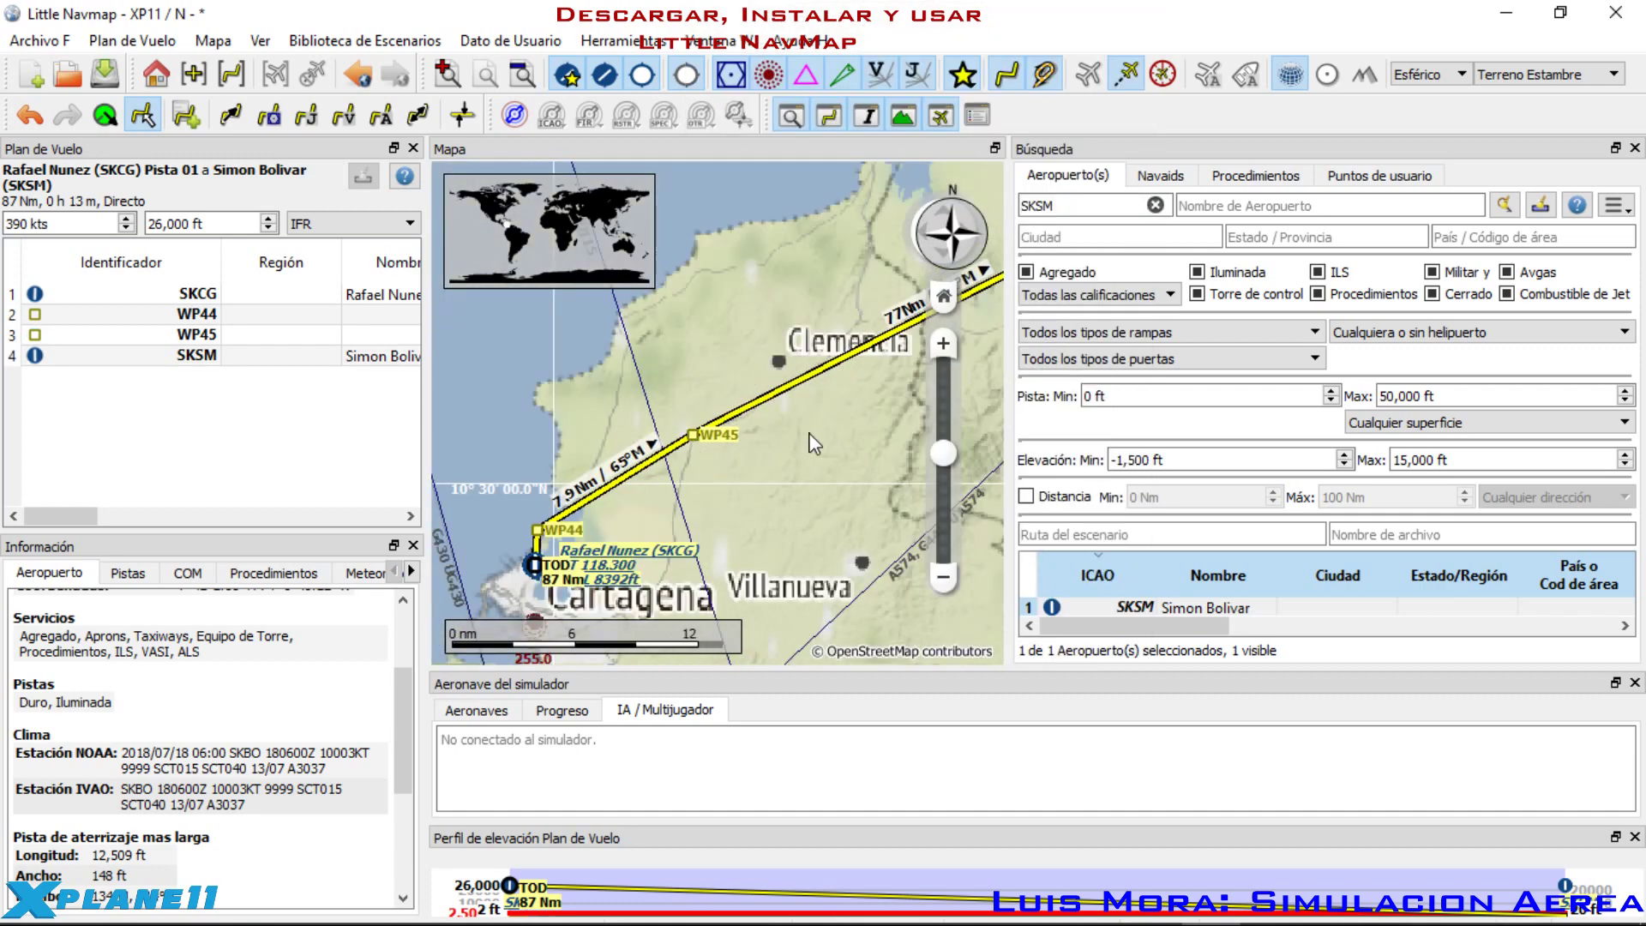
pyautogui.scroll(3, 656, 515)
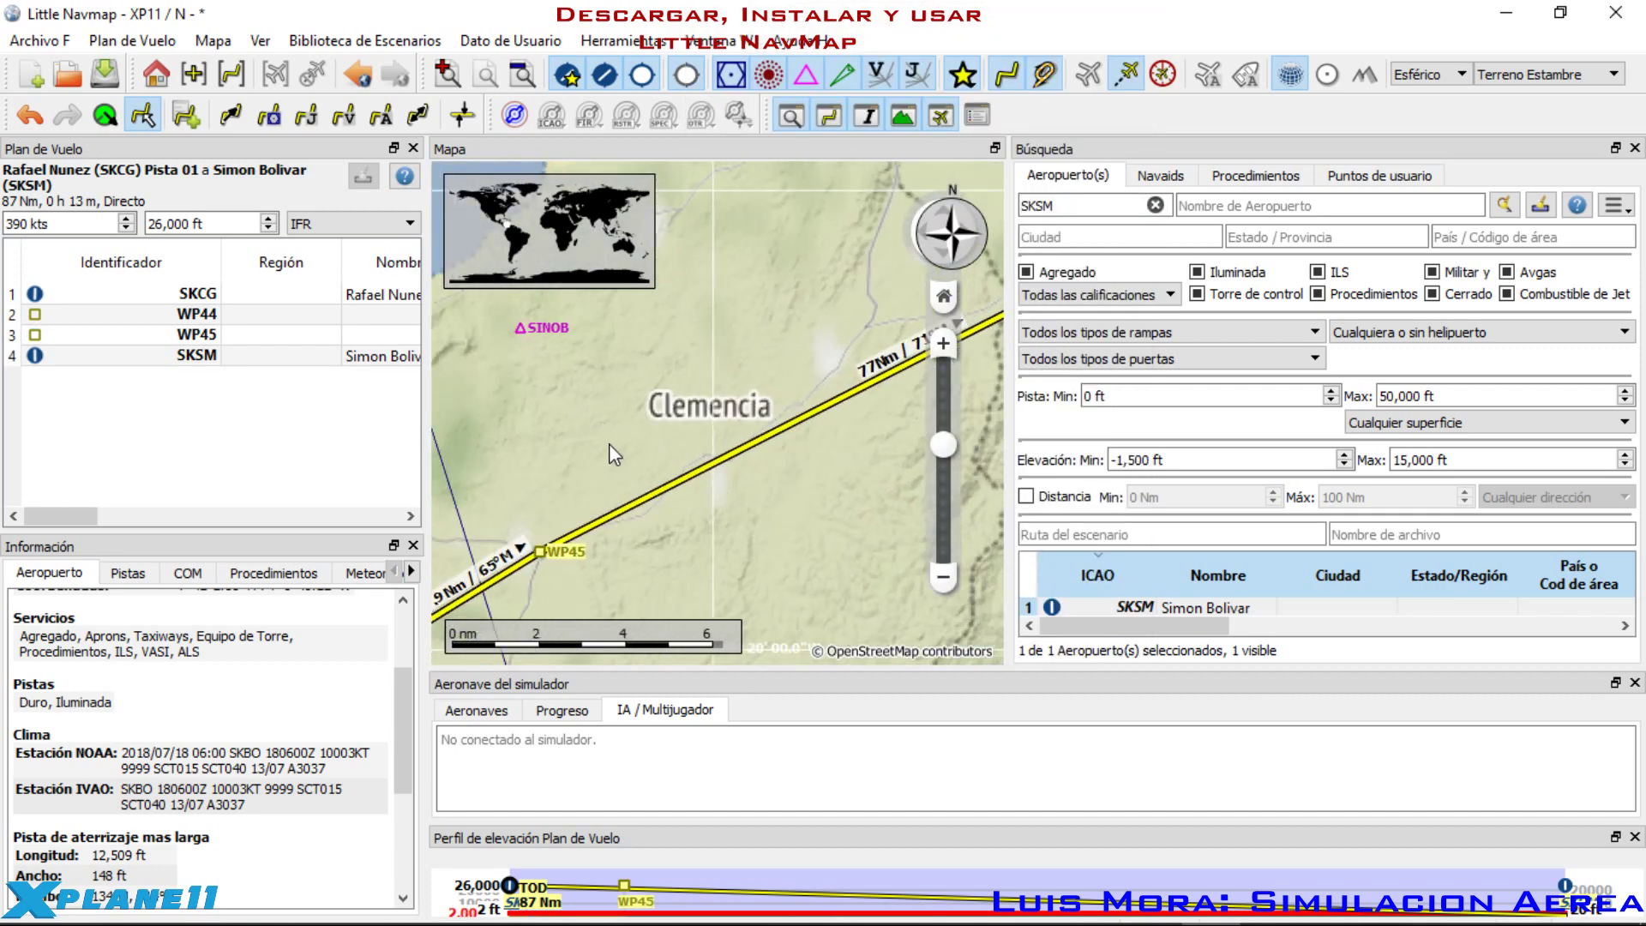
pyautogui.scroll(2, 610, 452)
pyautogui.scroll(2, 773, 394)
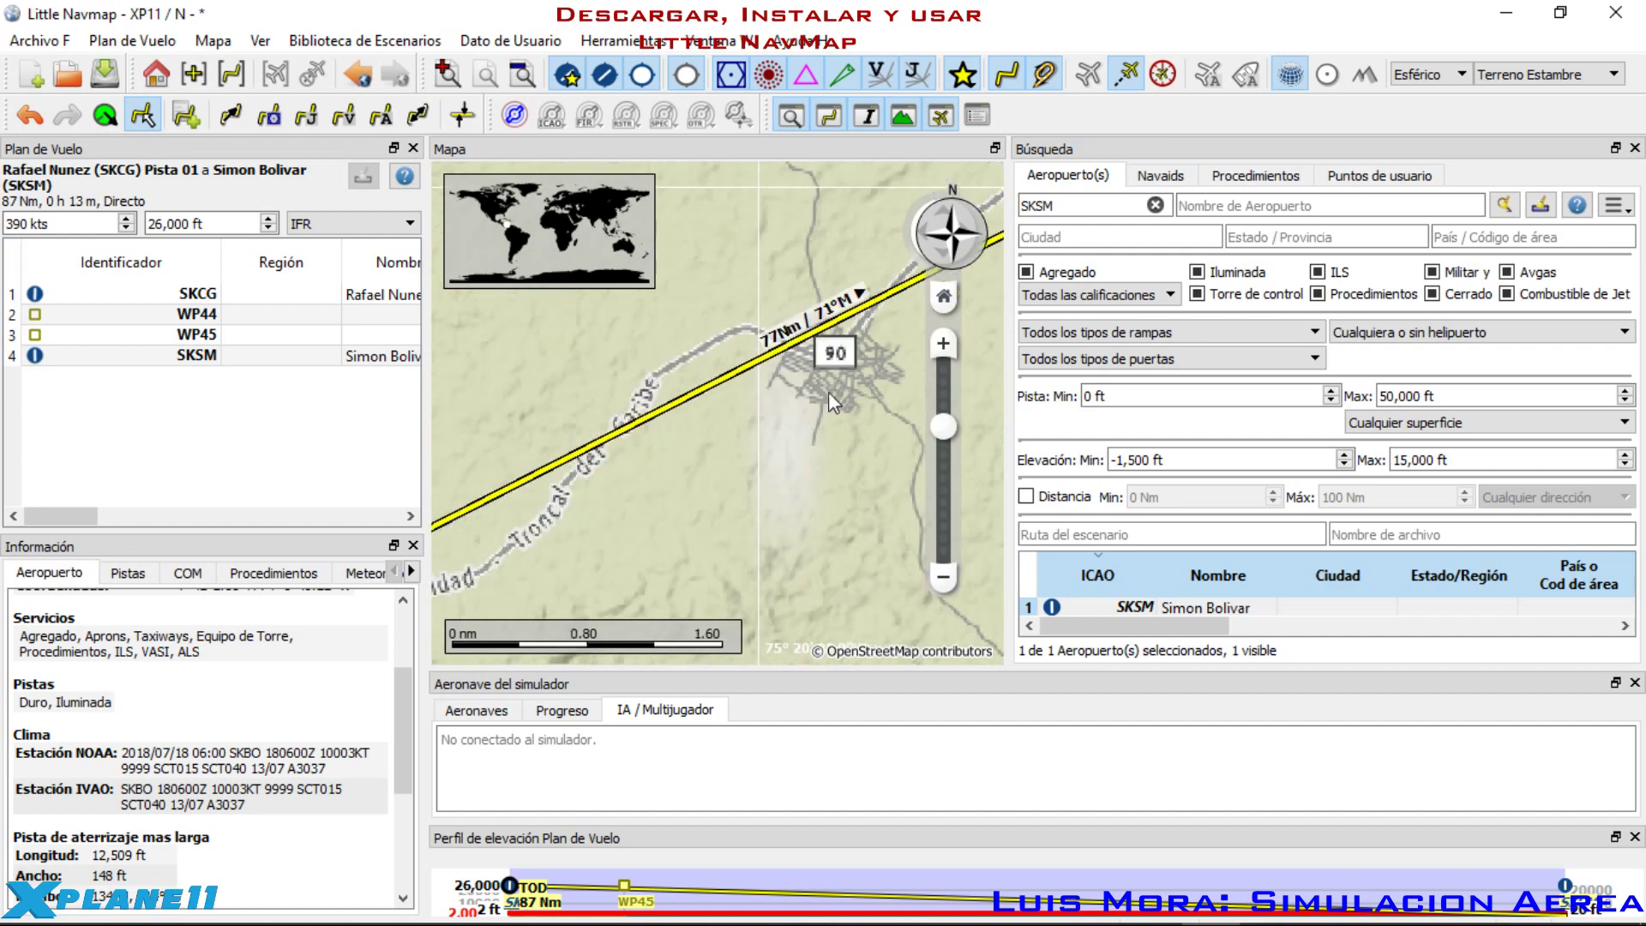
pyautogui.rightClick(828, 367)
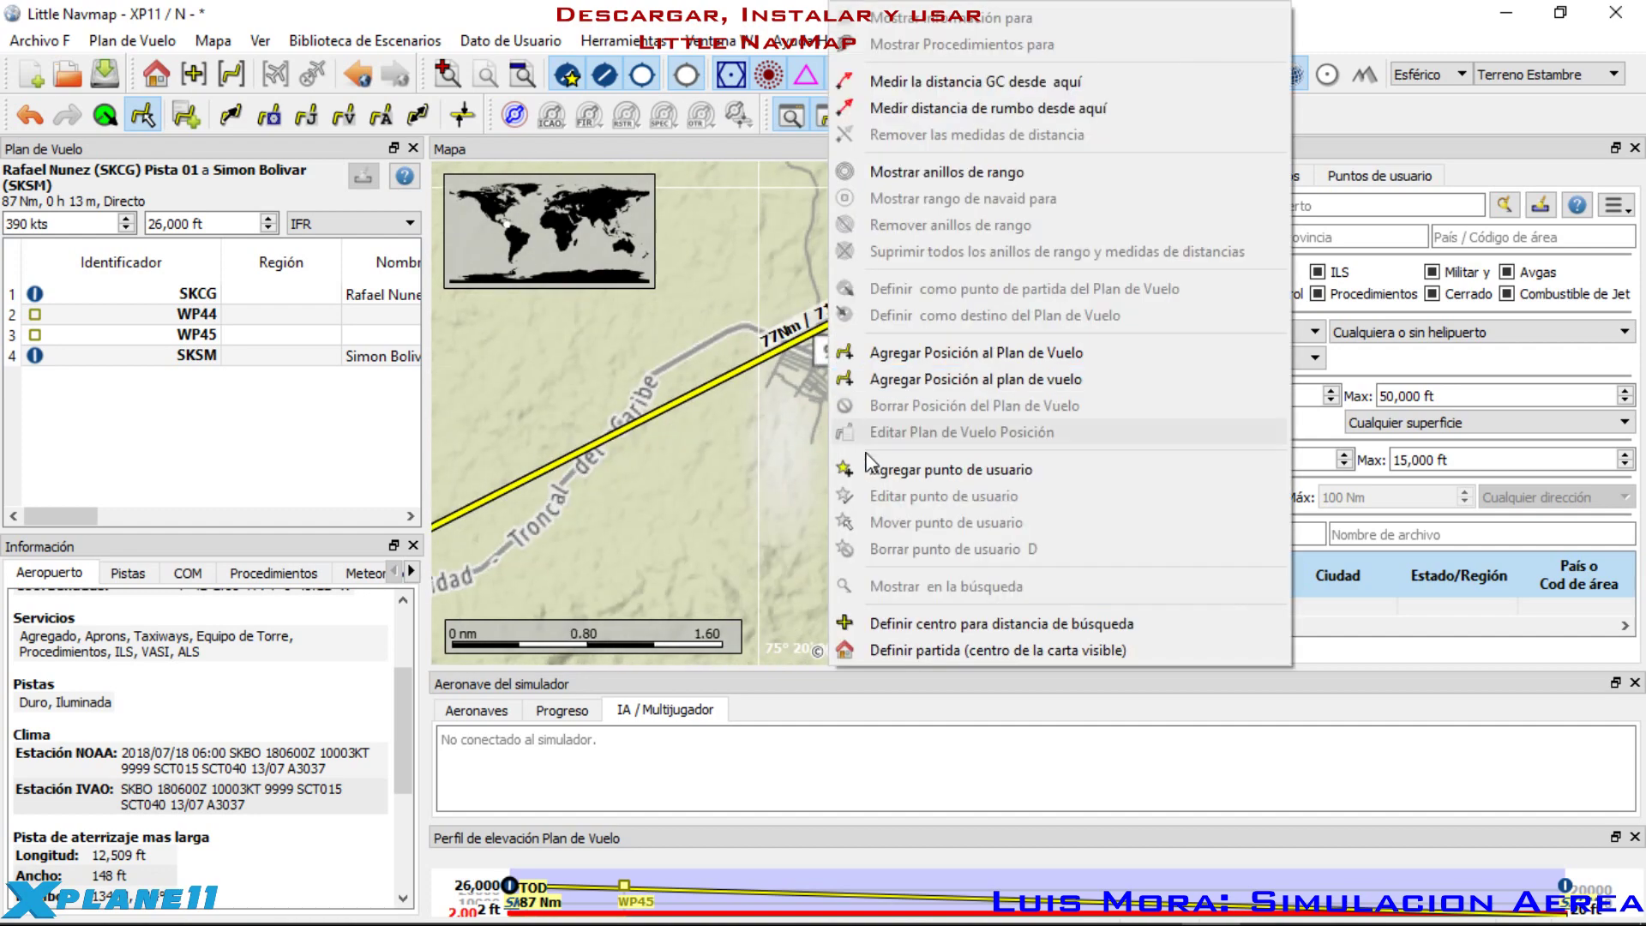
pyautogui.click(930, 355)
# Step: Add a position to the flight plan at Puerto Colombia, about 33 NM from WP46
pyautogui.scroll(-2, 772, 424)
pyautogui.scroll(-5, 709, 470)
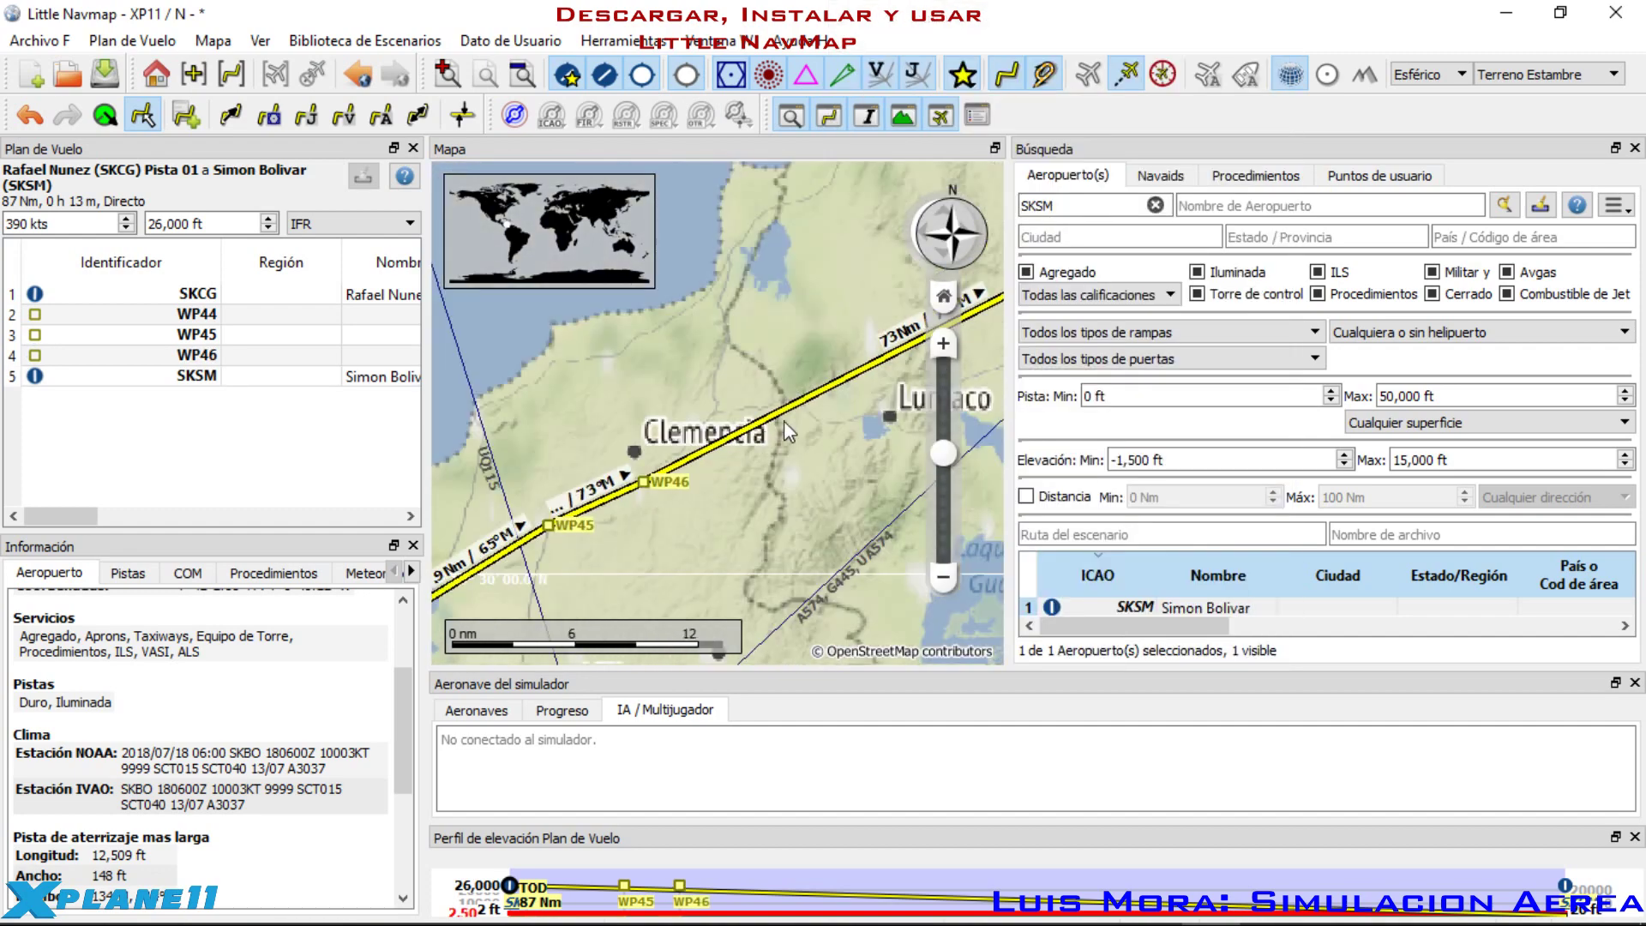
pyautogui.scroll(2, 751, 501)
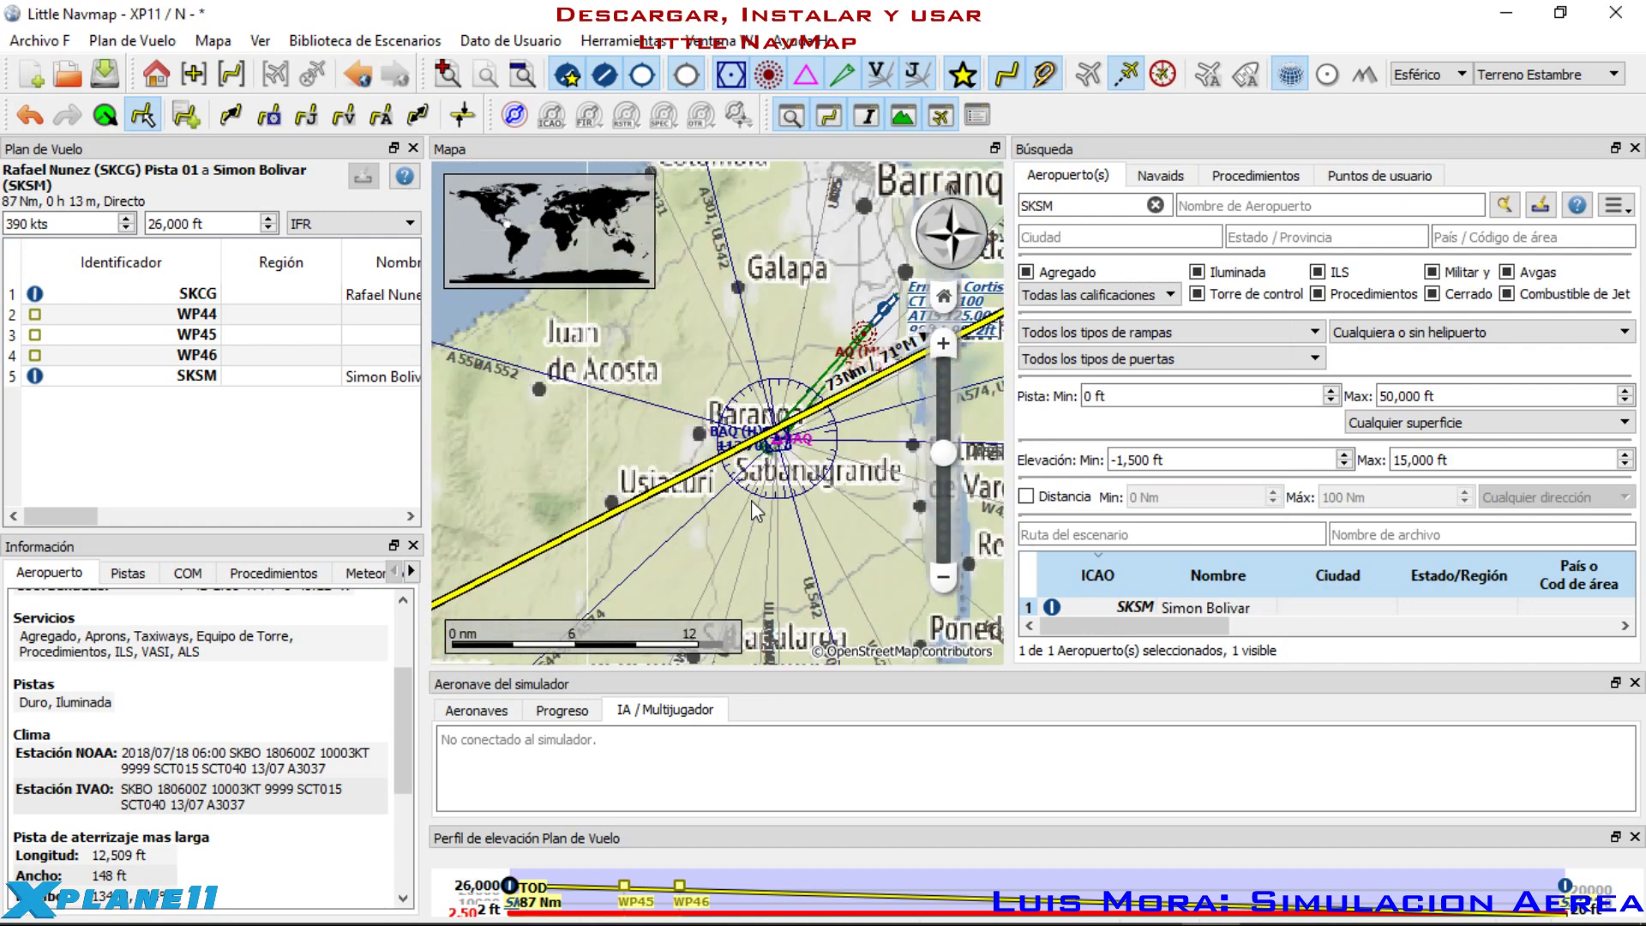
pyautogui.moveTo(515, 386); pyautogui.dragTo(618, 574)
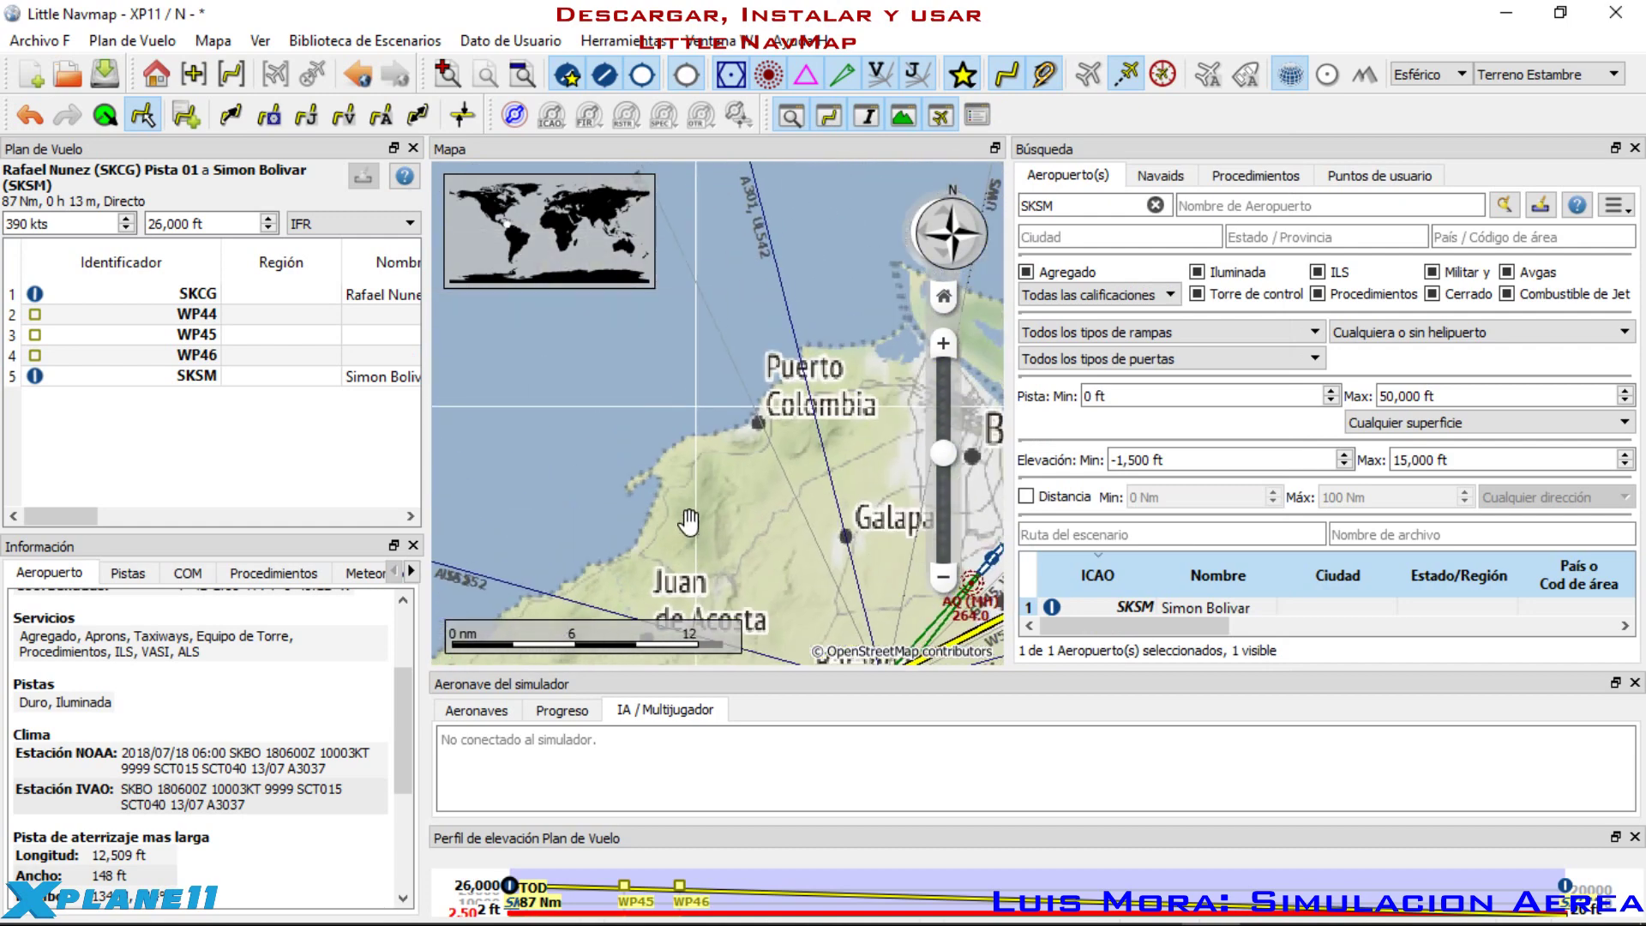
pyautogui.scroll(4, 775, 433)
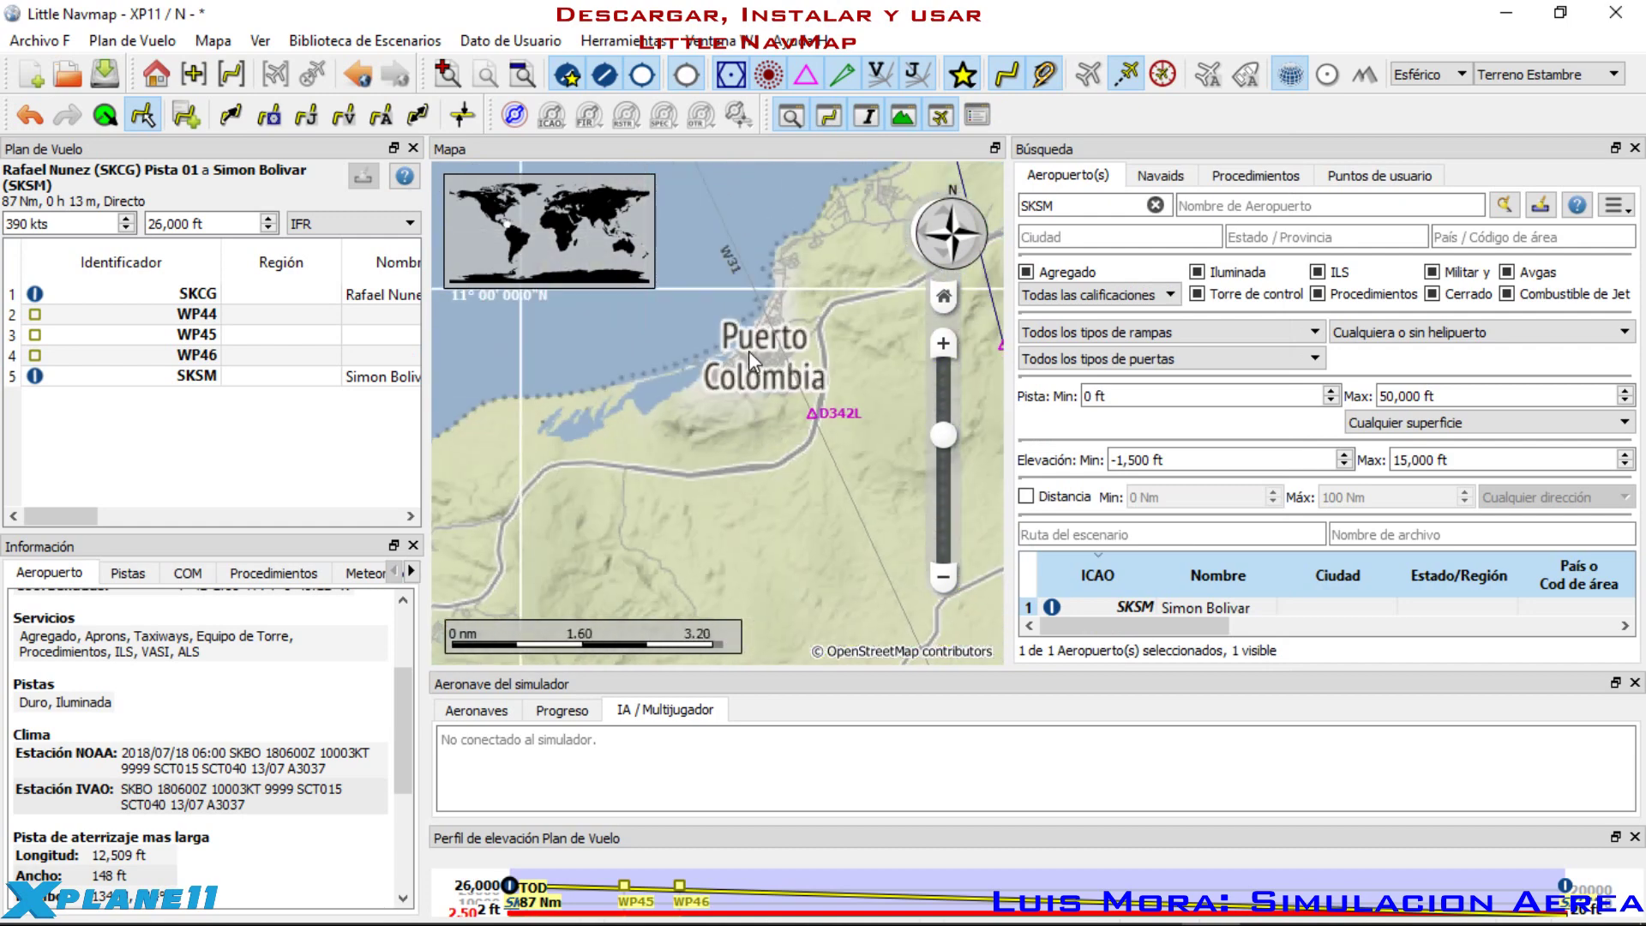
pyautogui.rightClick(748, 351)
pyautogui.click(893, 345)
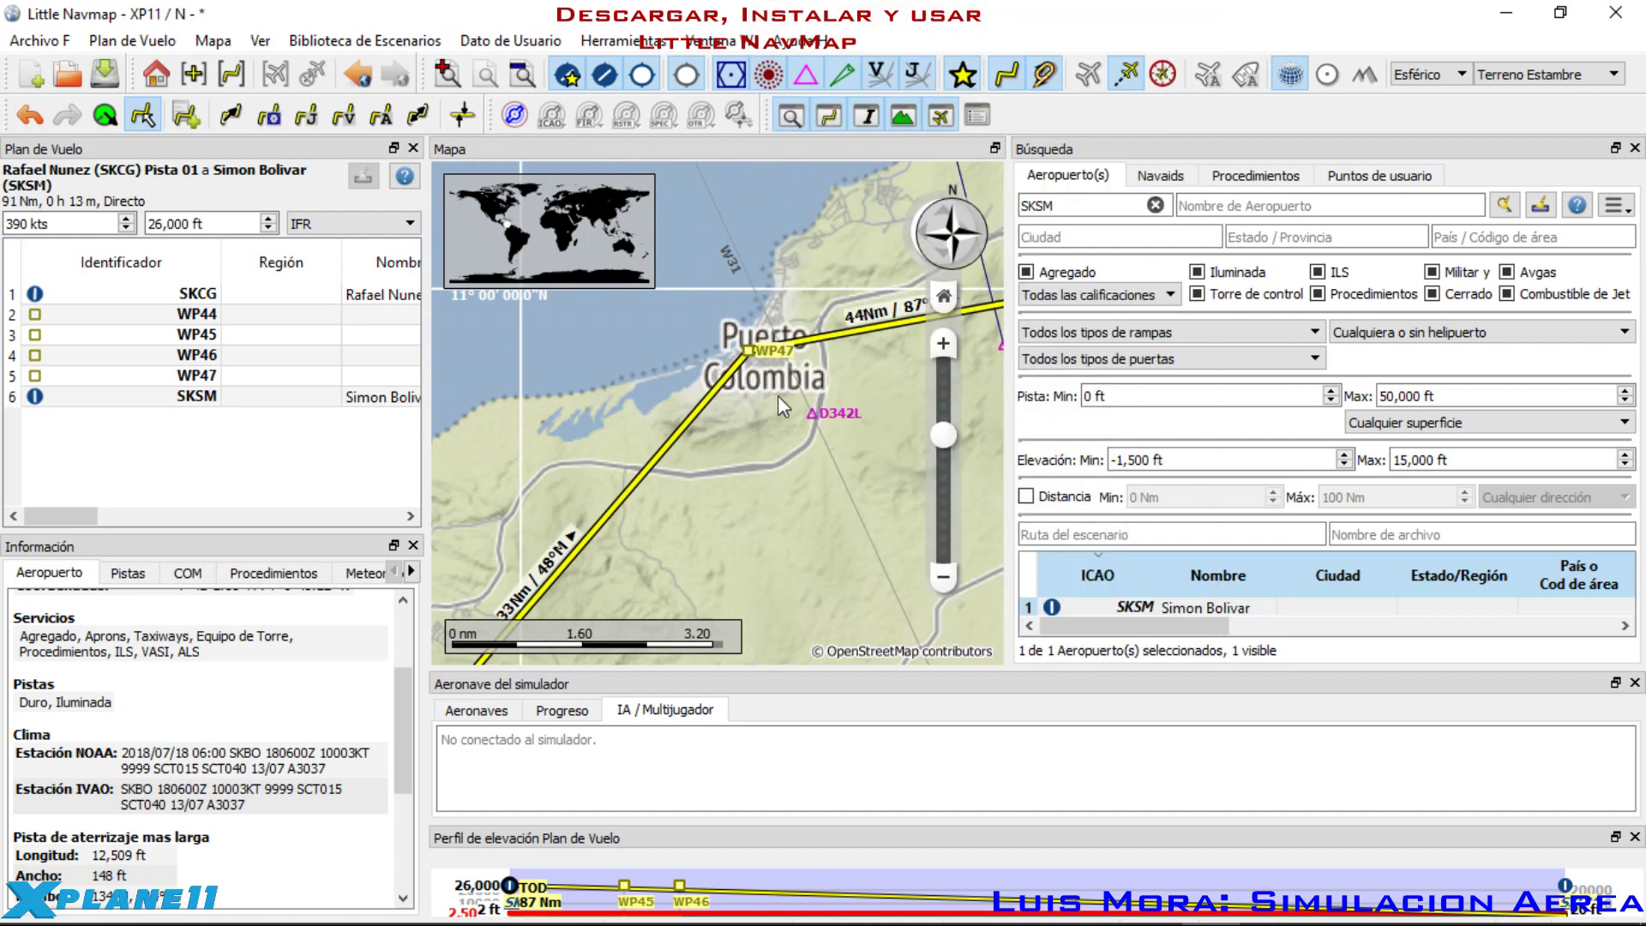
# Step: Add the BAQ VOR (113.70) southwest of Barranquilla's airport to the flight plan
pyautogui.scroll(-2, 779, 394)
pyautogui.moveTo(779, 394); pyautogui.dragTo(710, 446)
pyautogui.scroll(-1, 683, 476)
pyautogui.scroll(1, 754, 531)
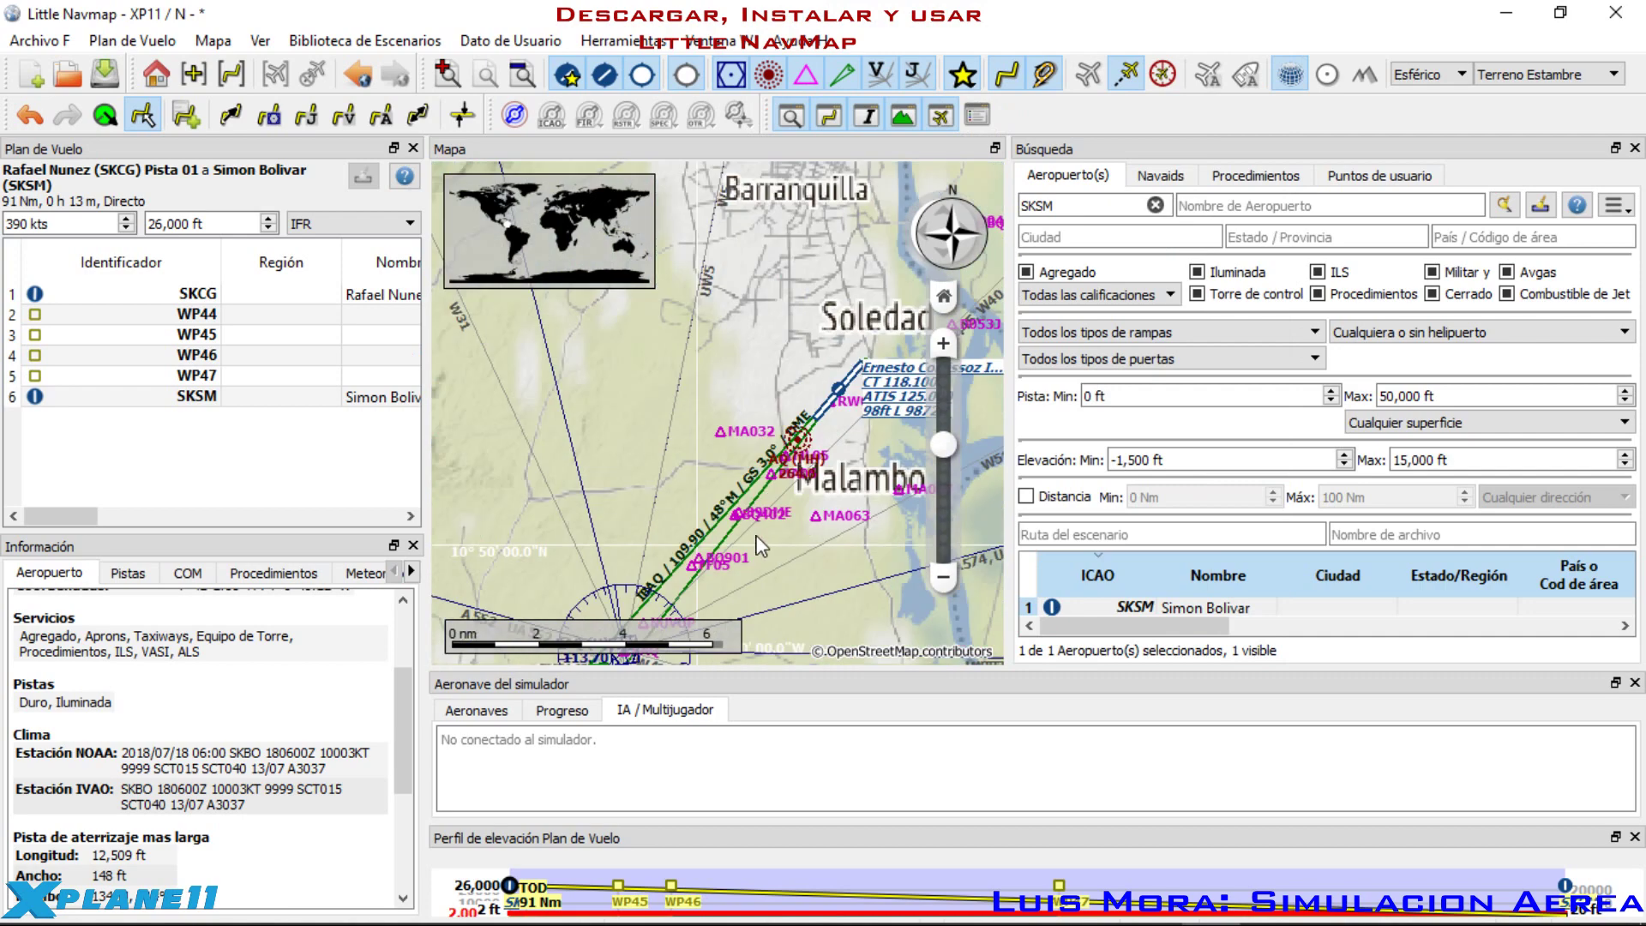
pyautogui.scroll(5, 729, 562)
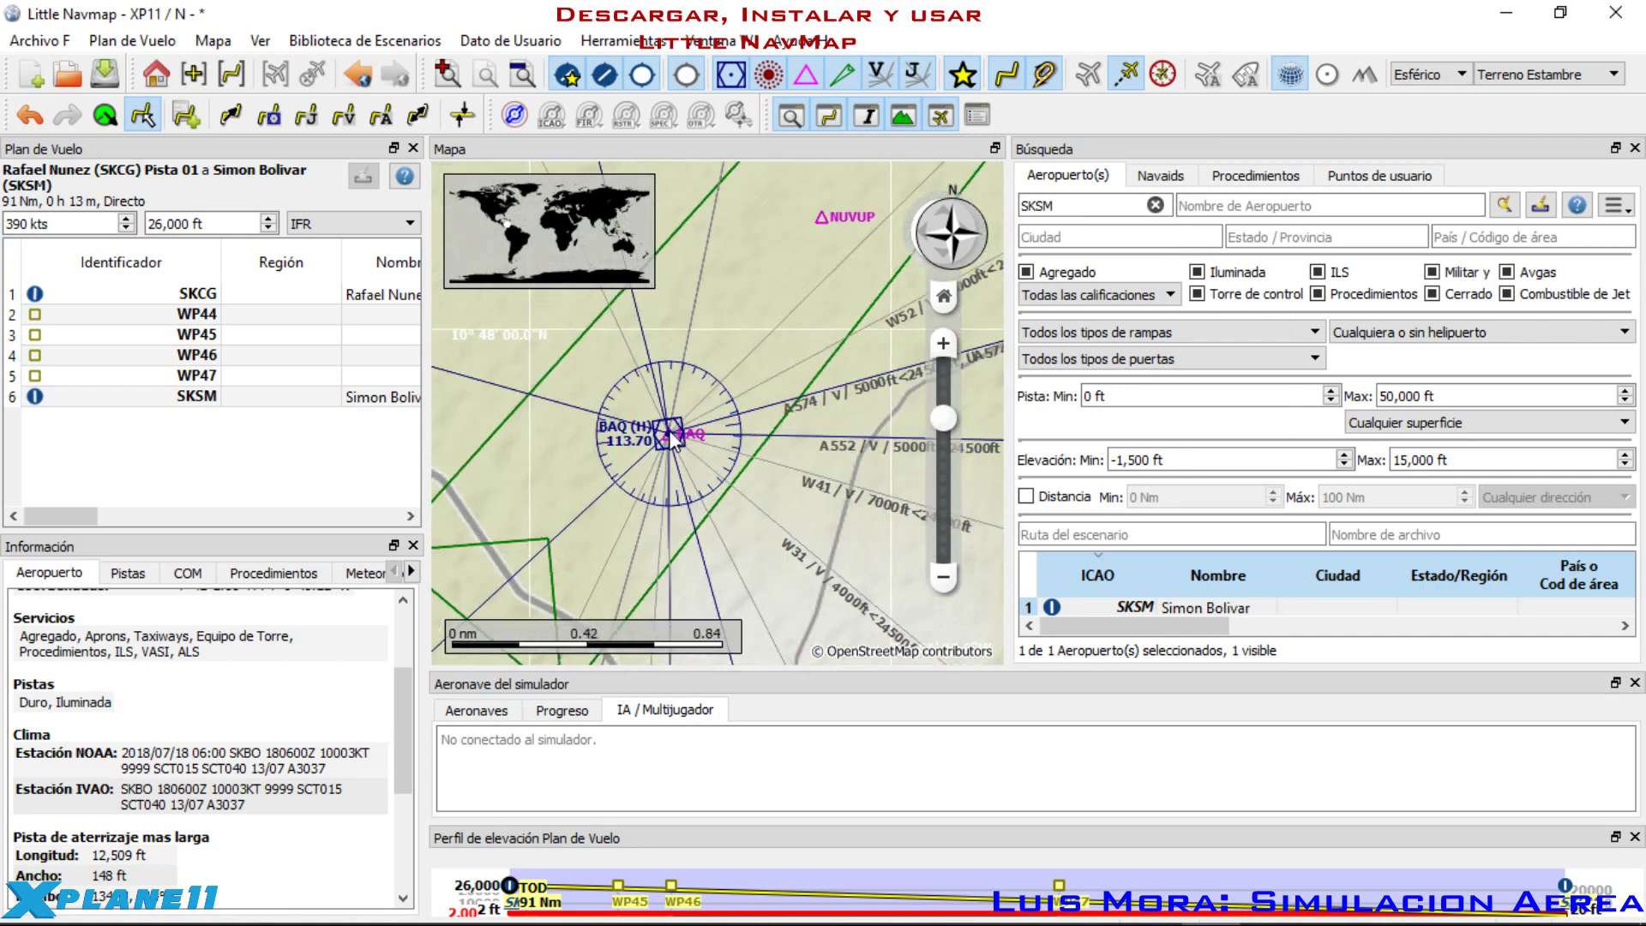
pyautogui.rightClick(673, 439)
pyautogui.click(771, 446)
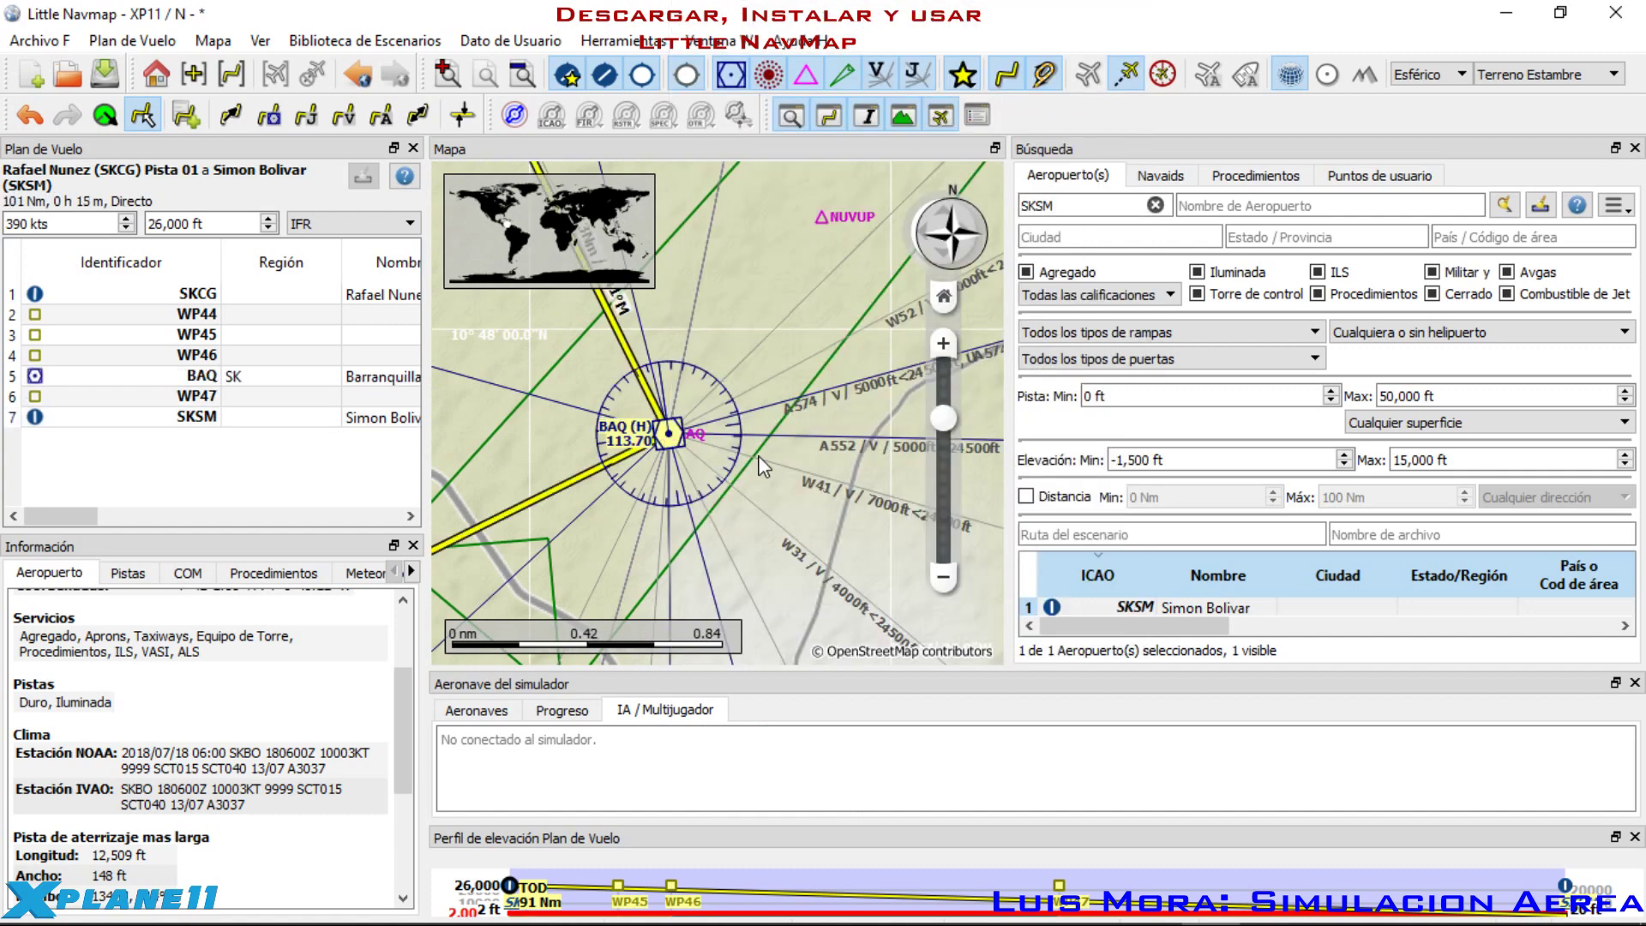
# Step: Move BAQ below WP47 in the flight plan so that it directly precedes SKSM
pyautogui.scroll(-10, 762, 467)
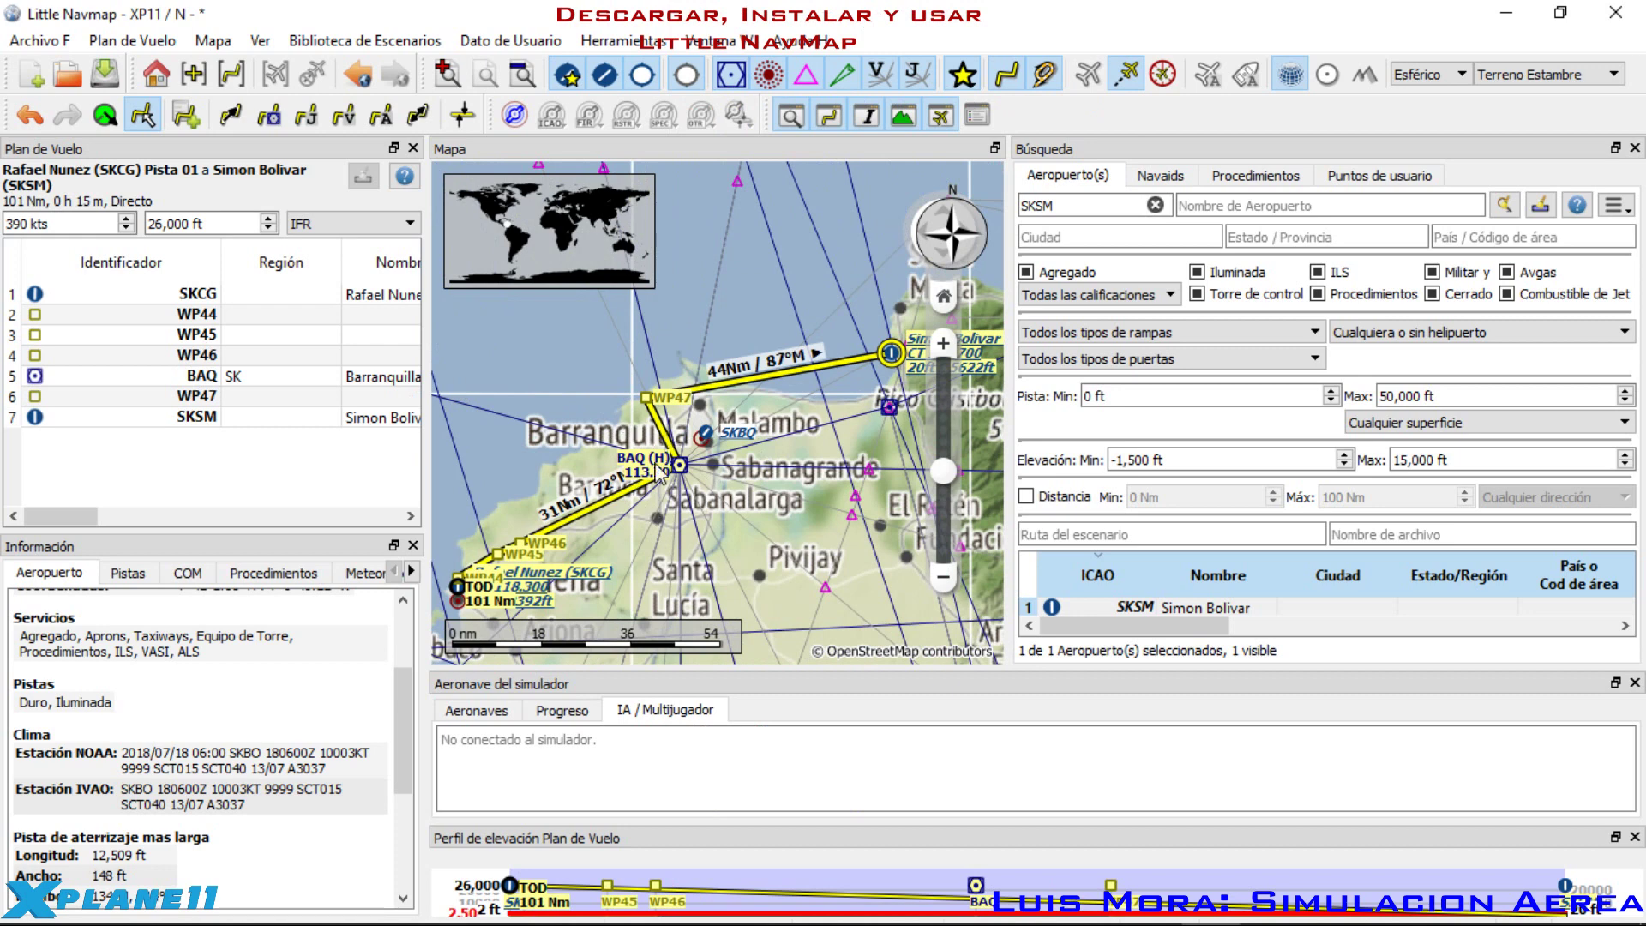
pyautogui.scroll(2, 644, 420)
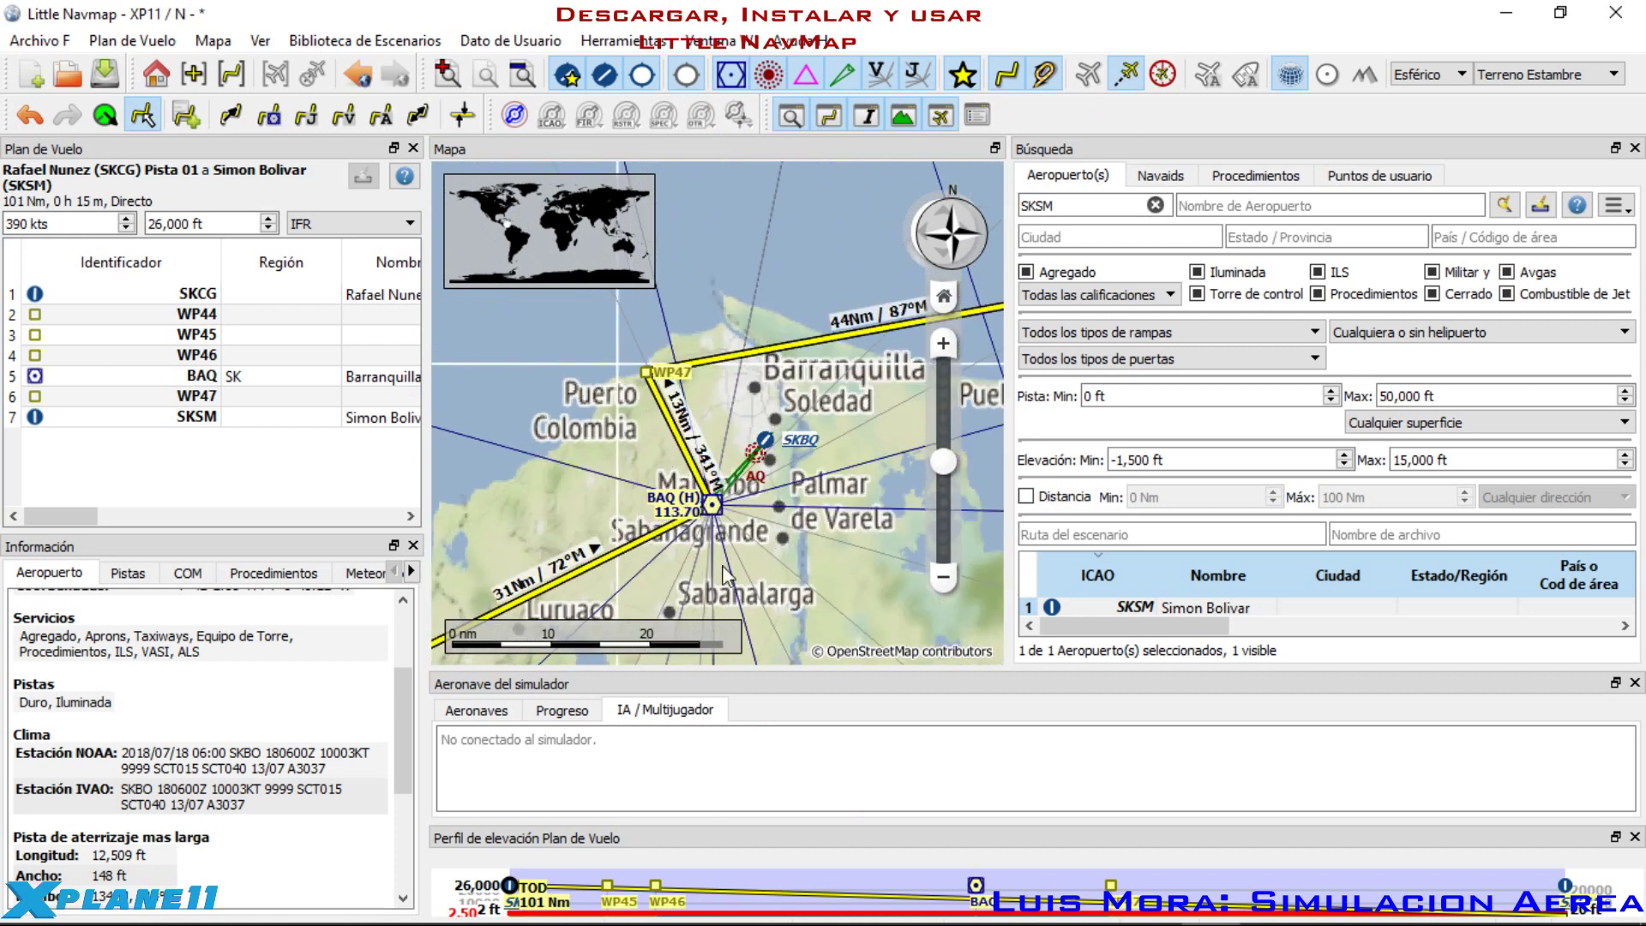
pyautogui.moveTo(892, 417); pyautogui.dragTo(784, 446)
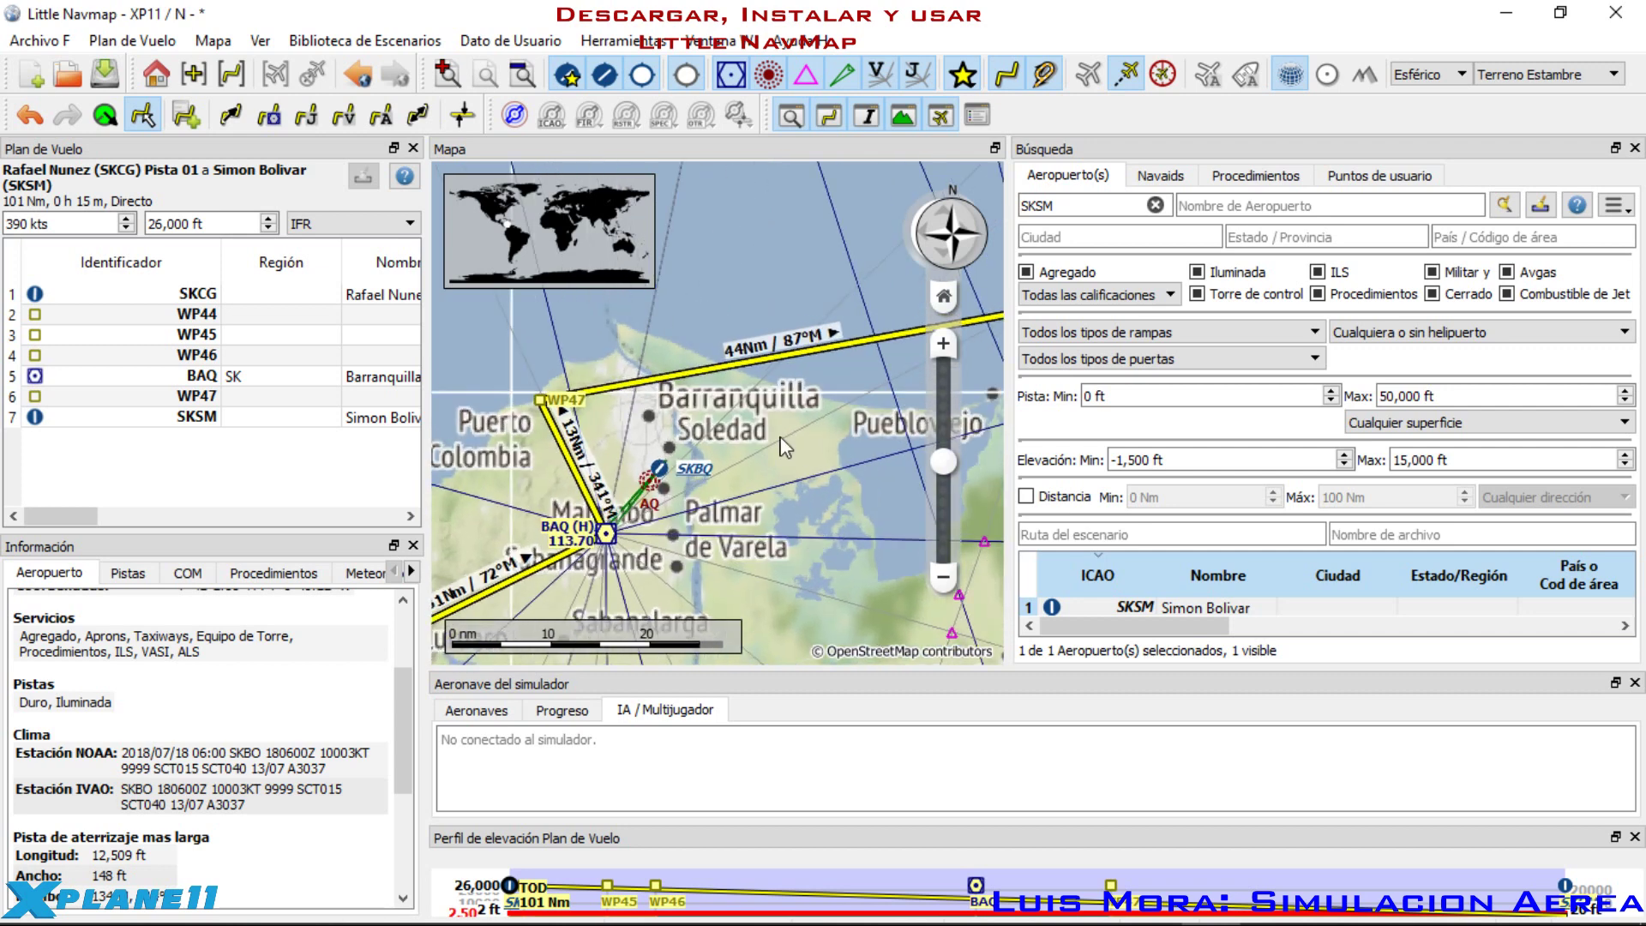
pyautogui.click(205, 381)
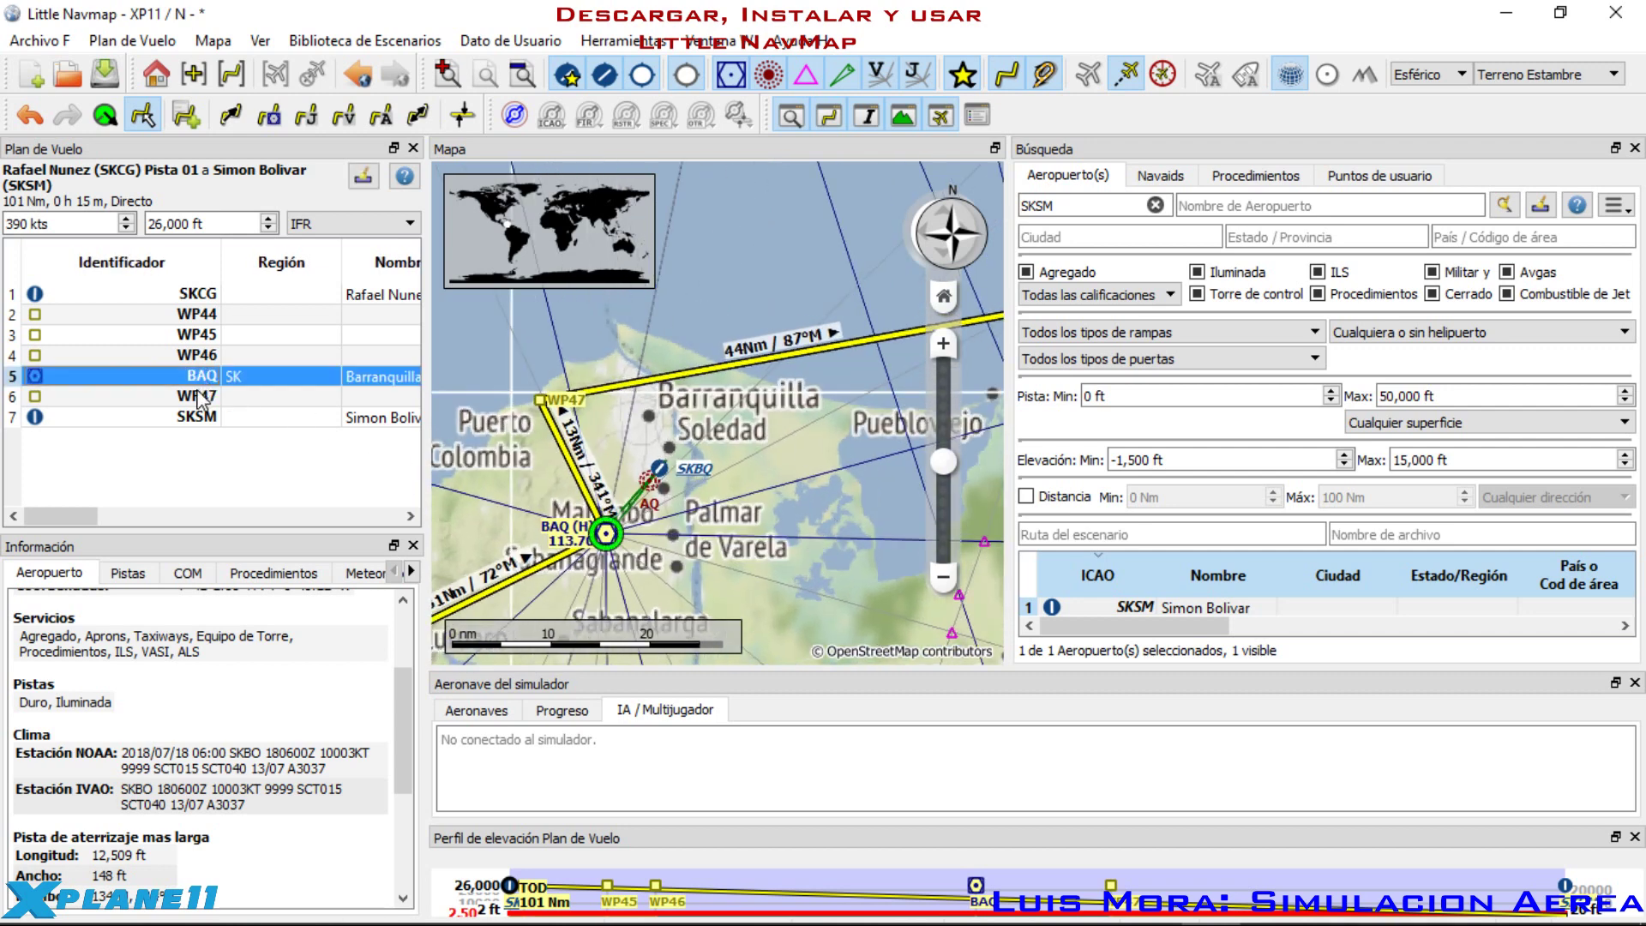
pyautogui.click(200, 397)
pyautogui.click(200, 380)
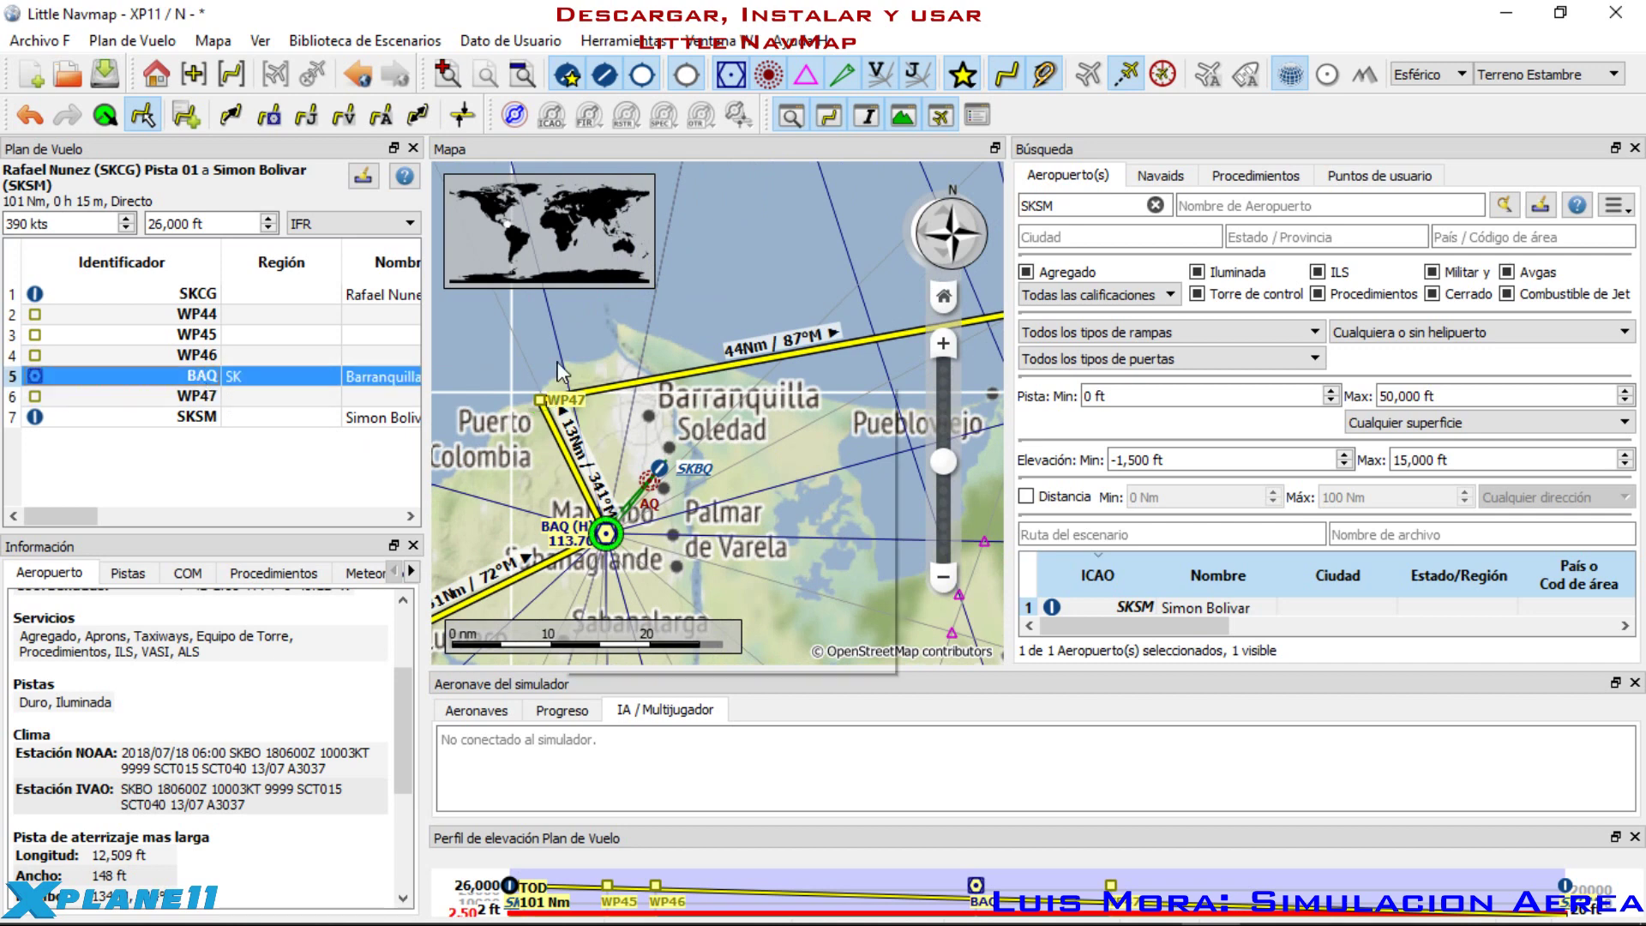
pyautogui.moveTo(558, 364)
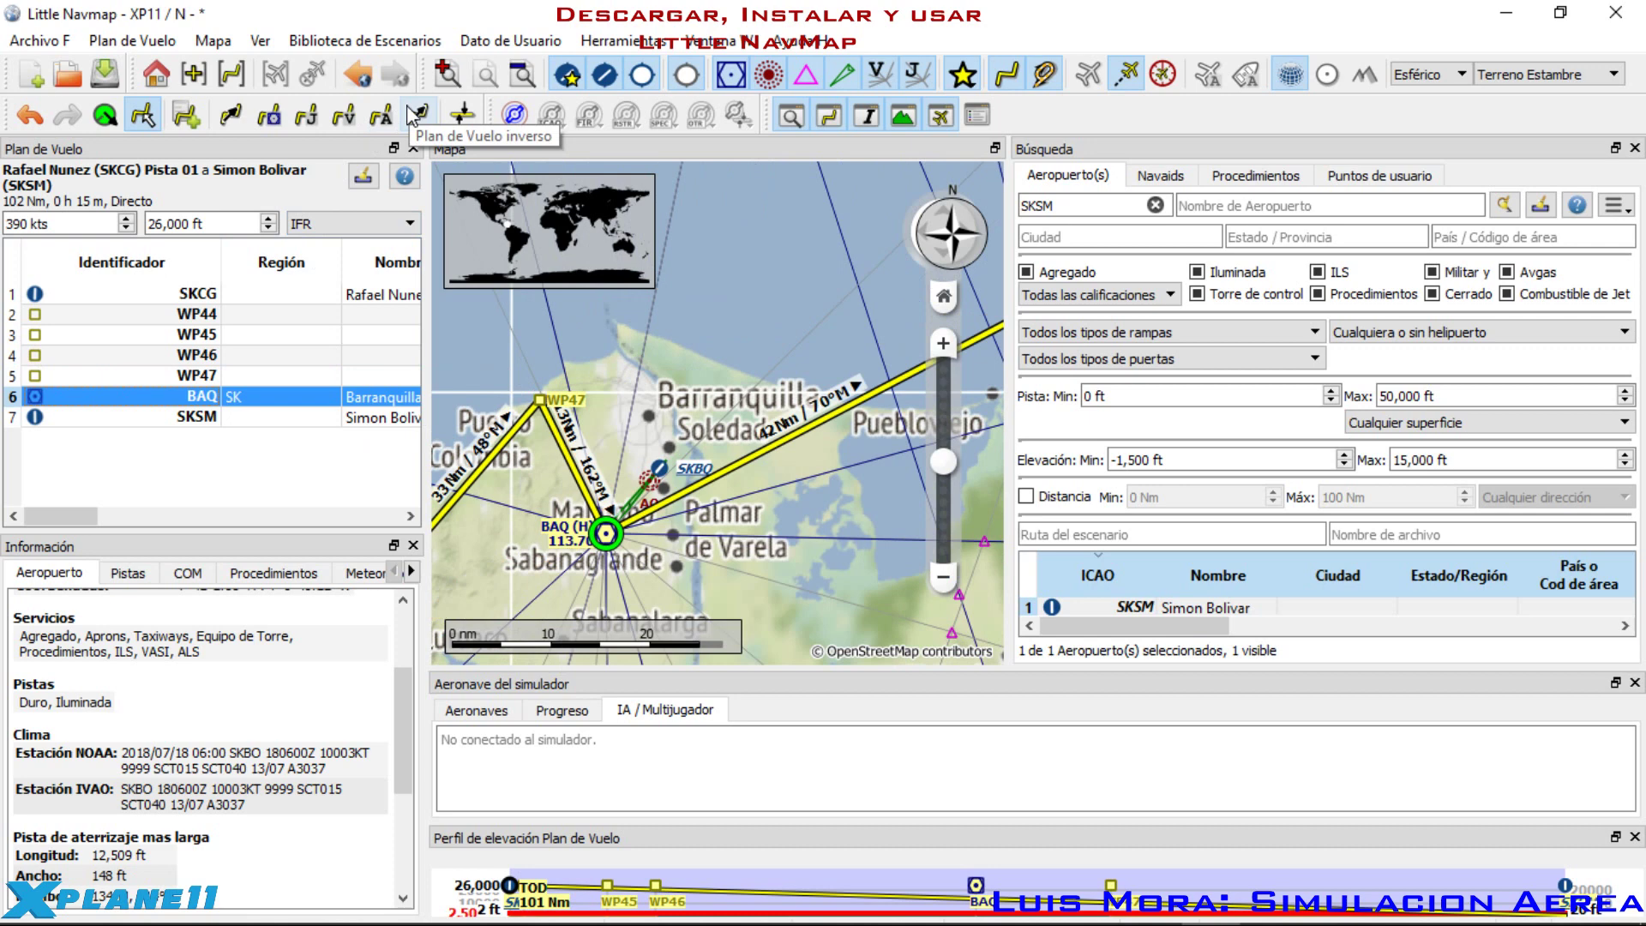
# Step: Examine the route from WP47 through BAQ to SKSM and the area around the BAQ VOR on the map
pyautogui.scroll(-3, 528, 470)
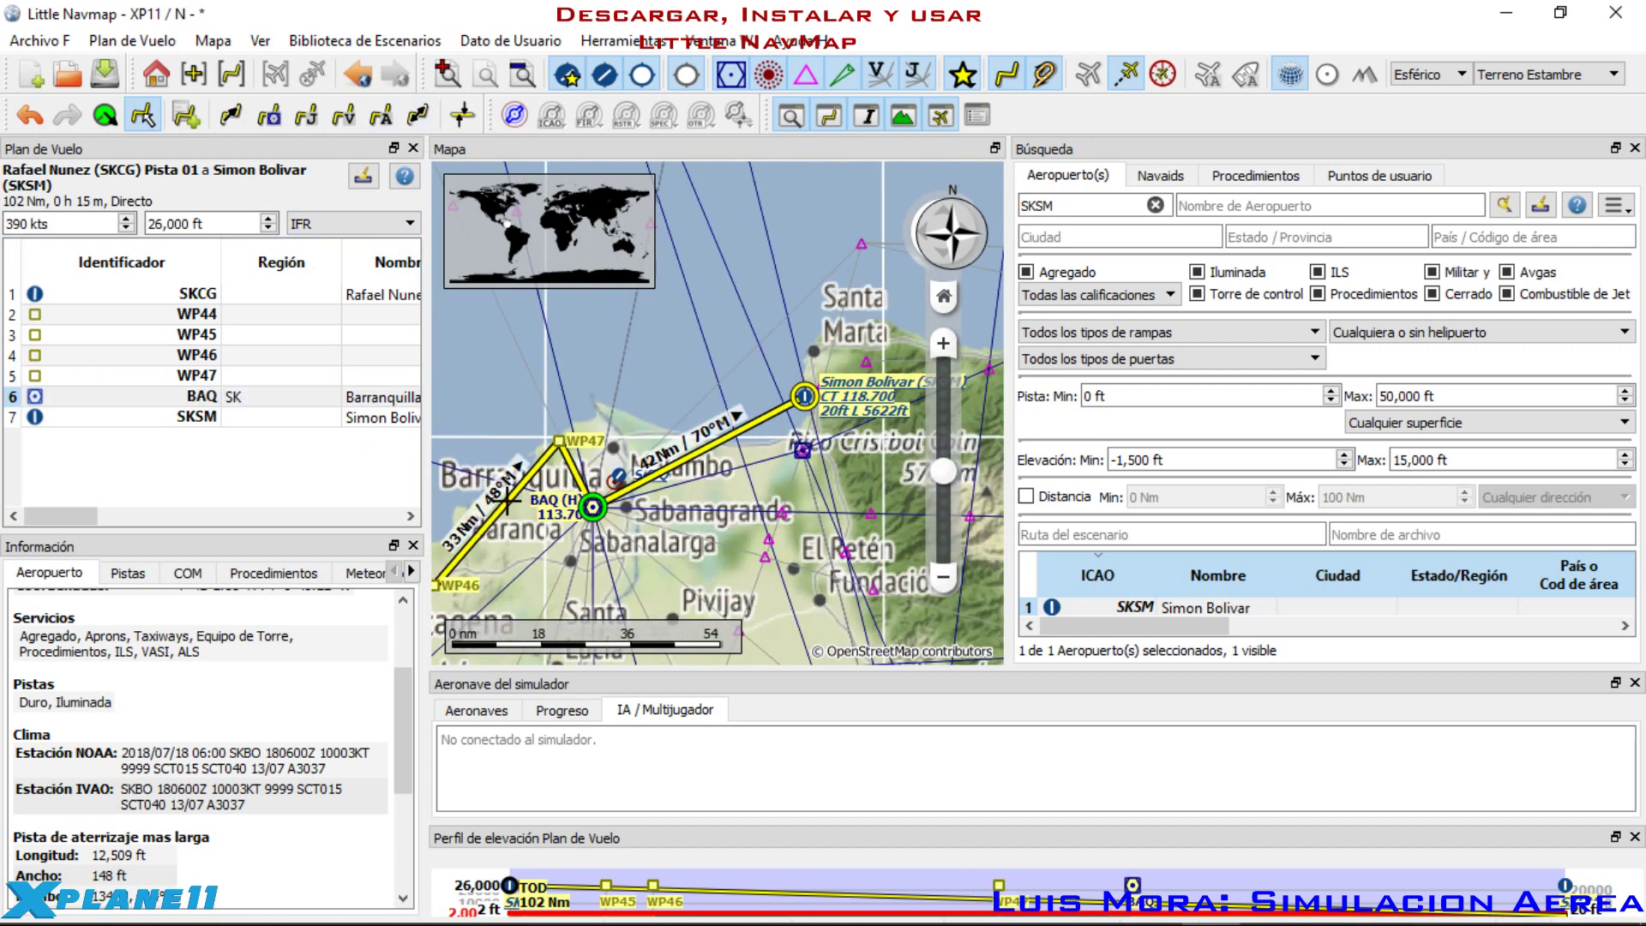
pyautogui.scroll(2, 667, 508)
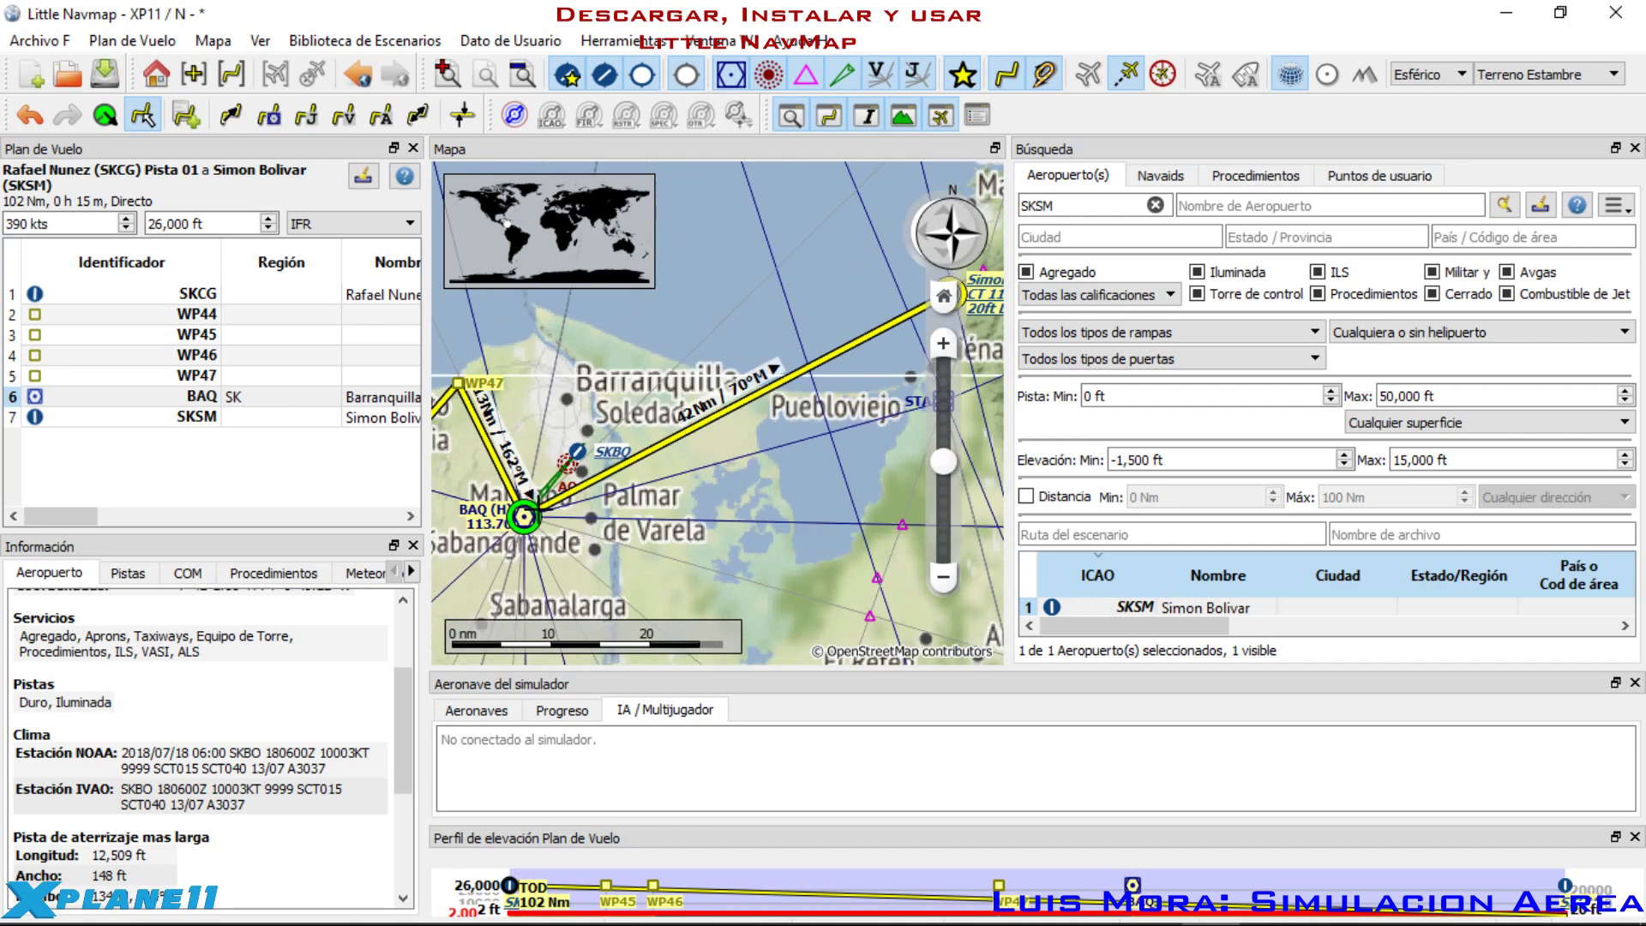
pyautogui.scroll(3, 525, 513)
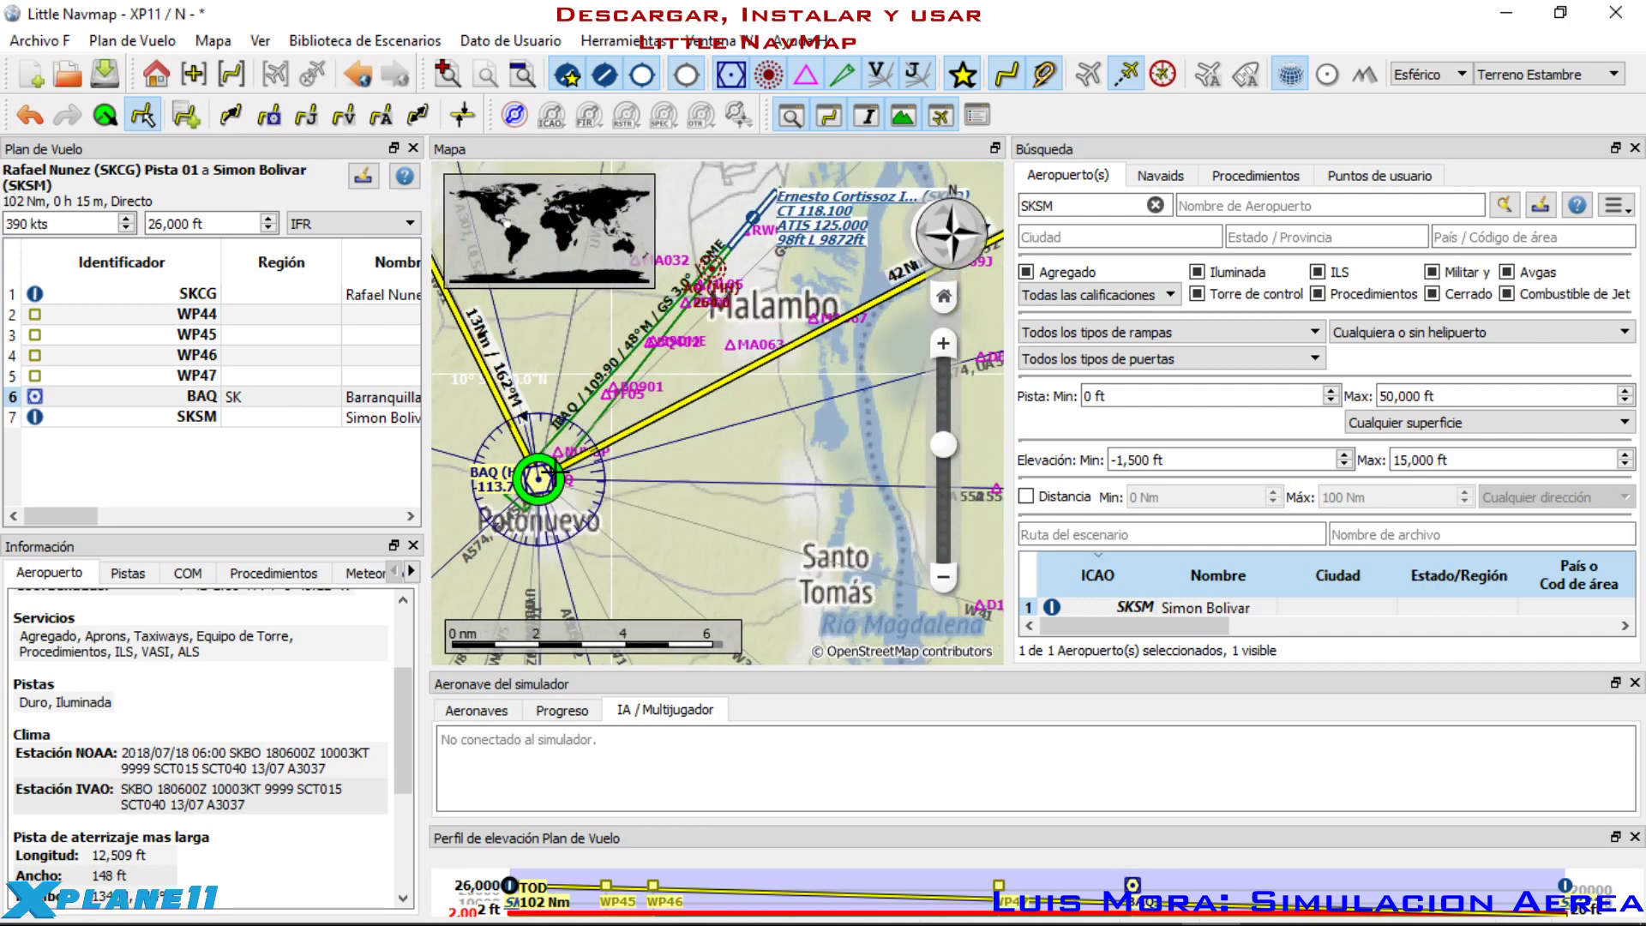
pyautogui.moveTo(578, 506); pyautogui.dragTo(631, 553)
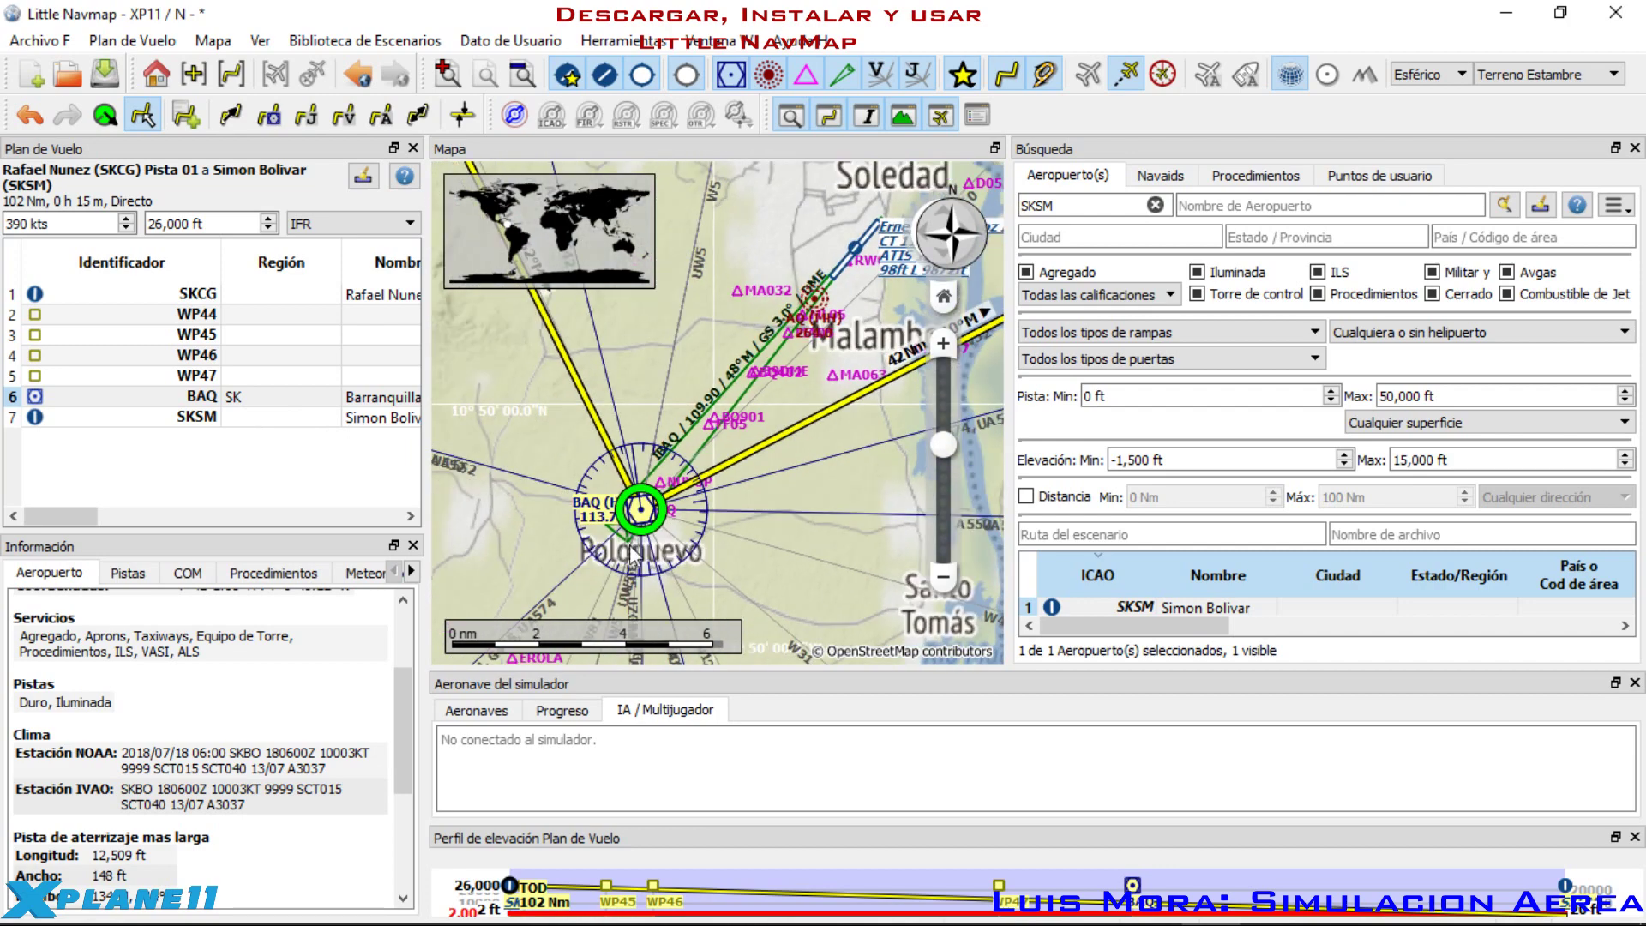
# Step: Add a position to the flight plan where airway UW5/W5 crosses the coast north of Barranquilla, about 11 NM from WP47
pyautogui.scroll(-1, 633, 553)
pyautogui.moveTo(758, 270); pyautogui.dragTo(766, 431)
pyautogui.scroll(-1, 766, 431)
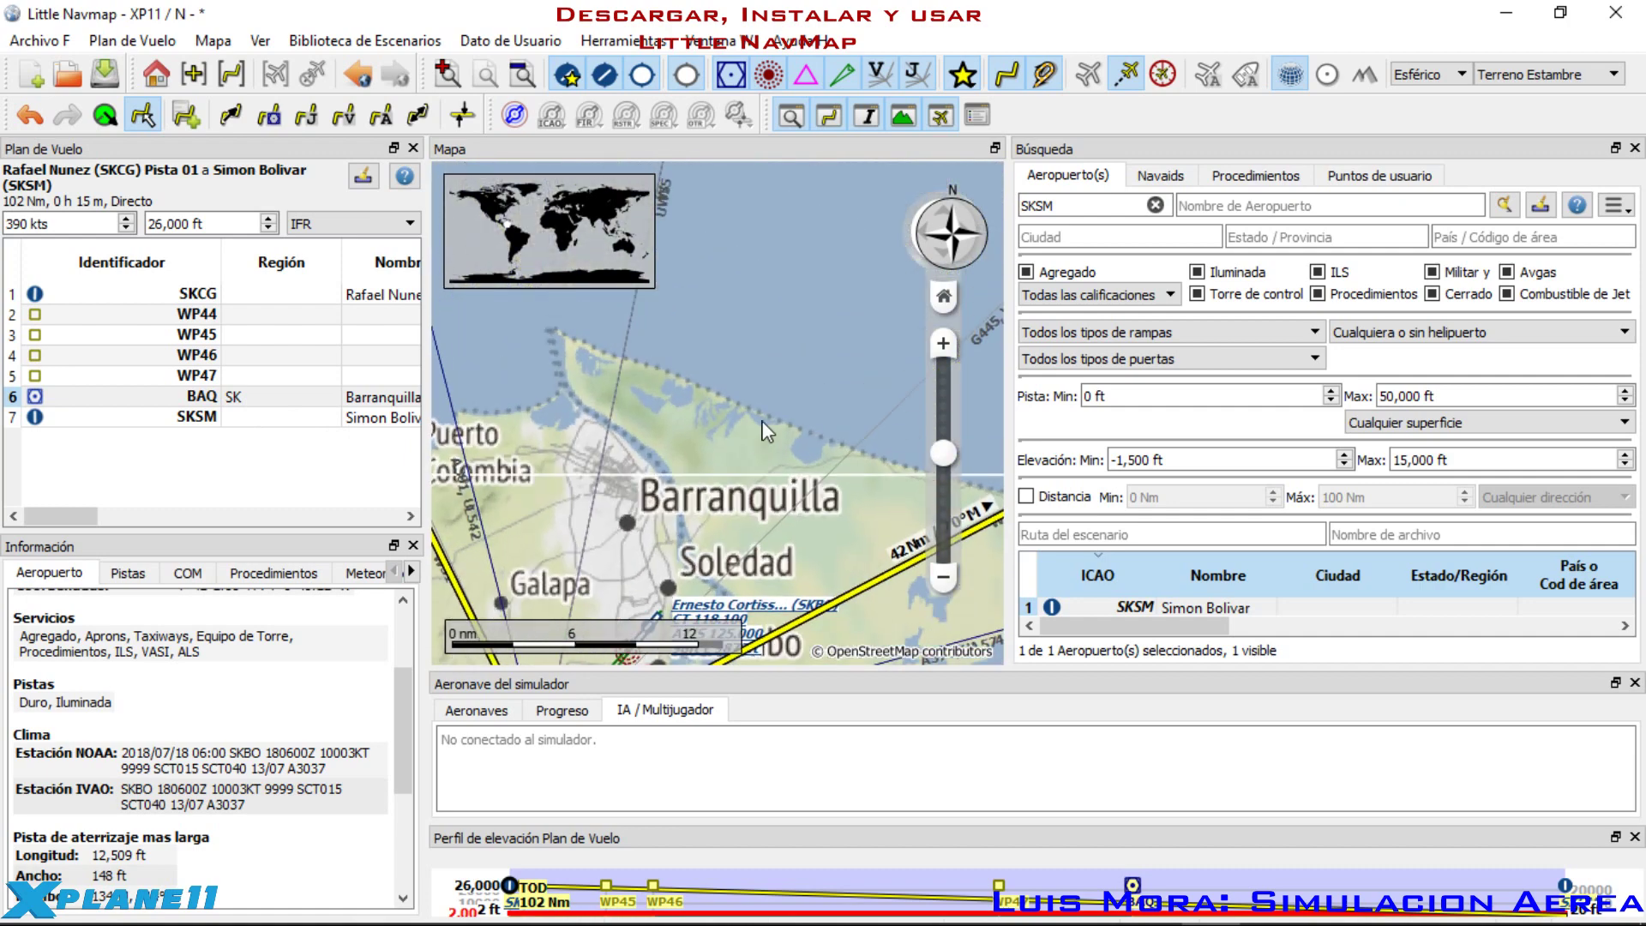
pyautogui.scroll(4, 621, 347)
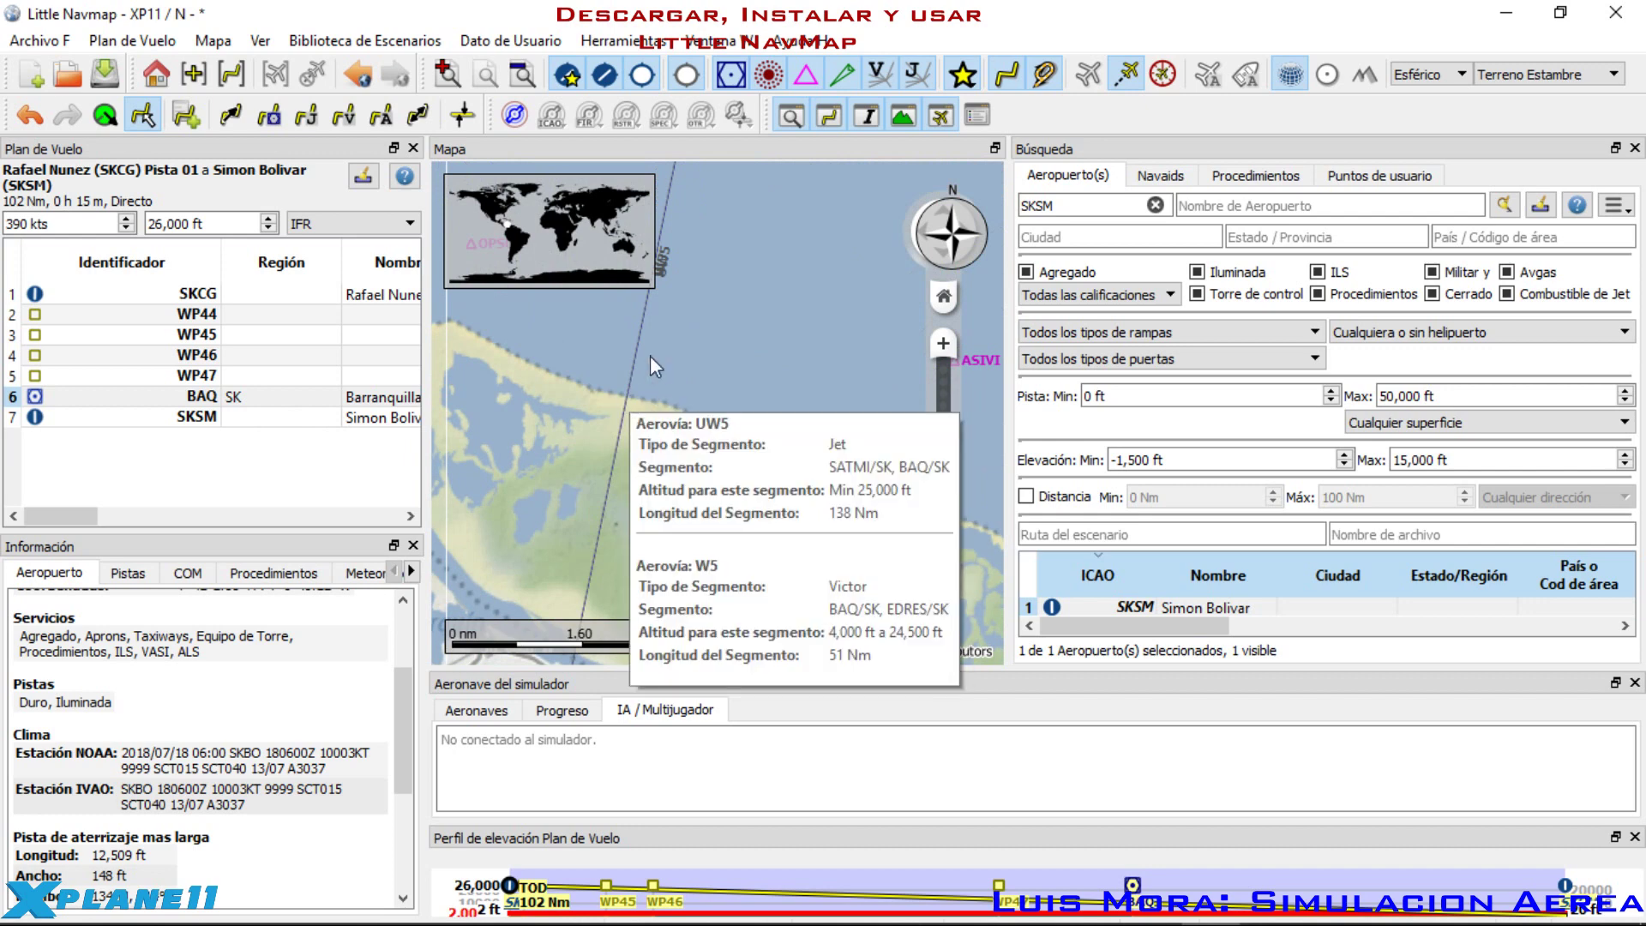
pyautogui.scroll(-4, 819, 542)
pyautogui.scroll(4, 820, 542)
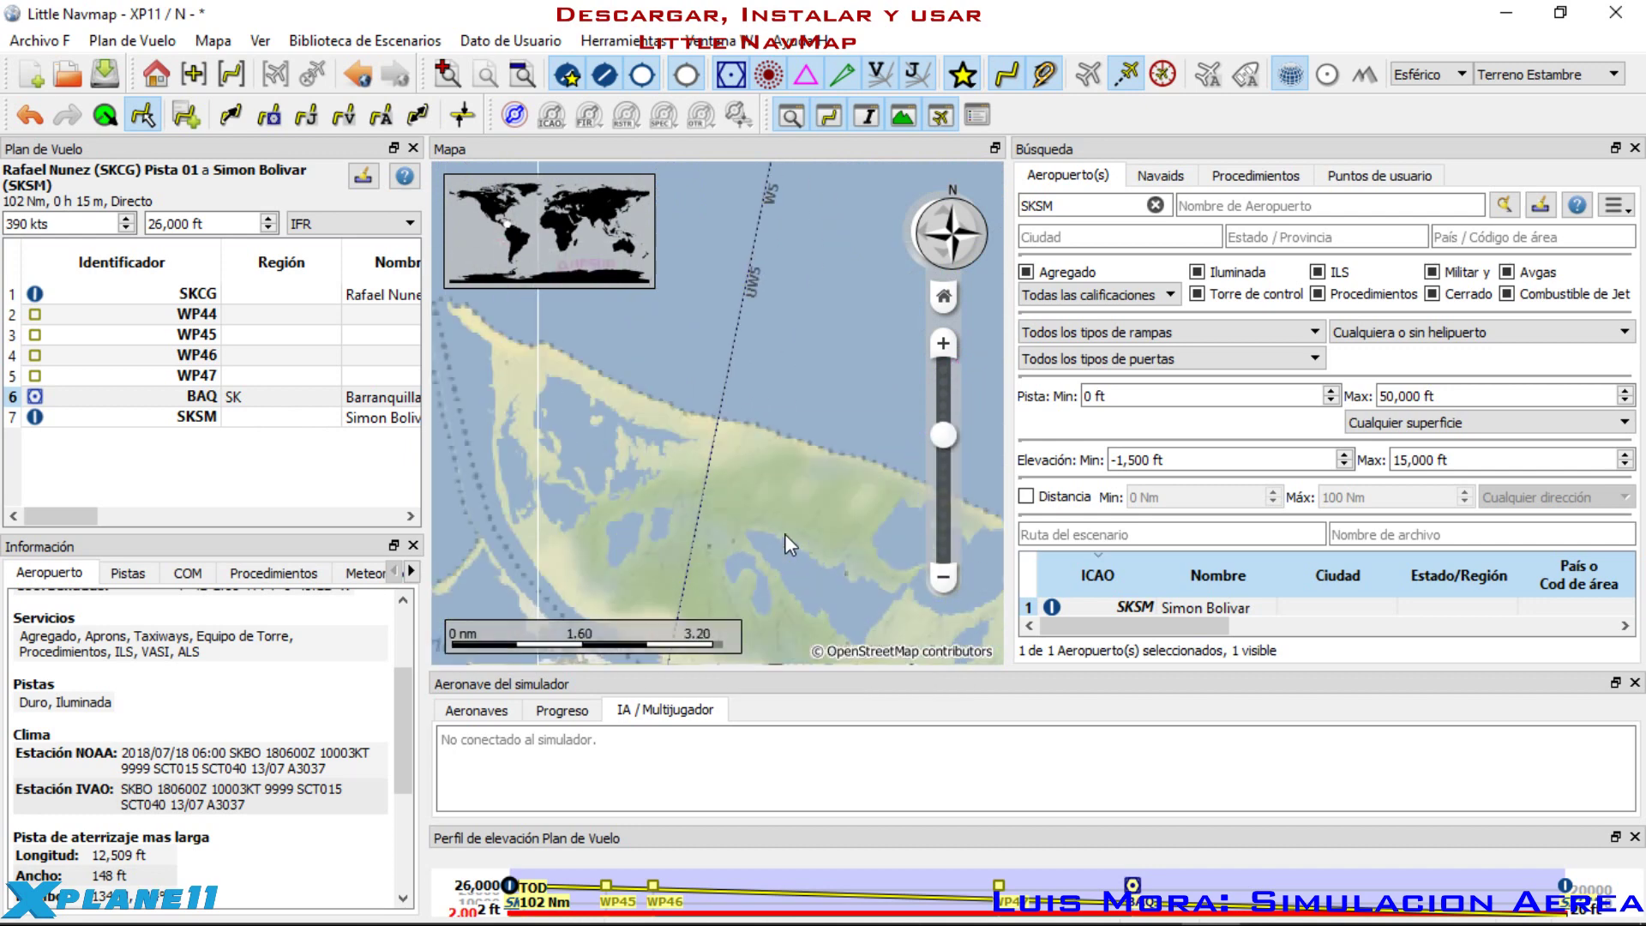
pyautogui.scroll(-4, 726, 433)
pyautogui.scroll(4, 692, 270)
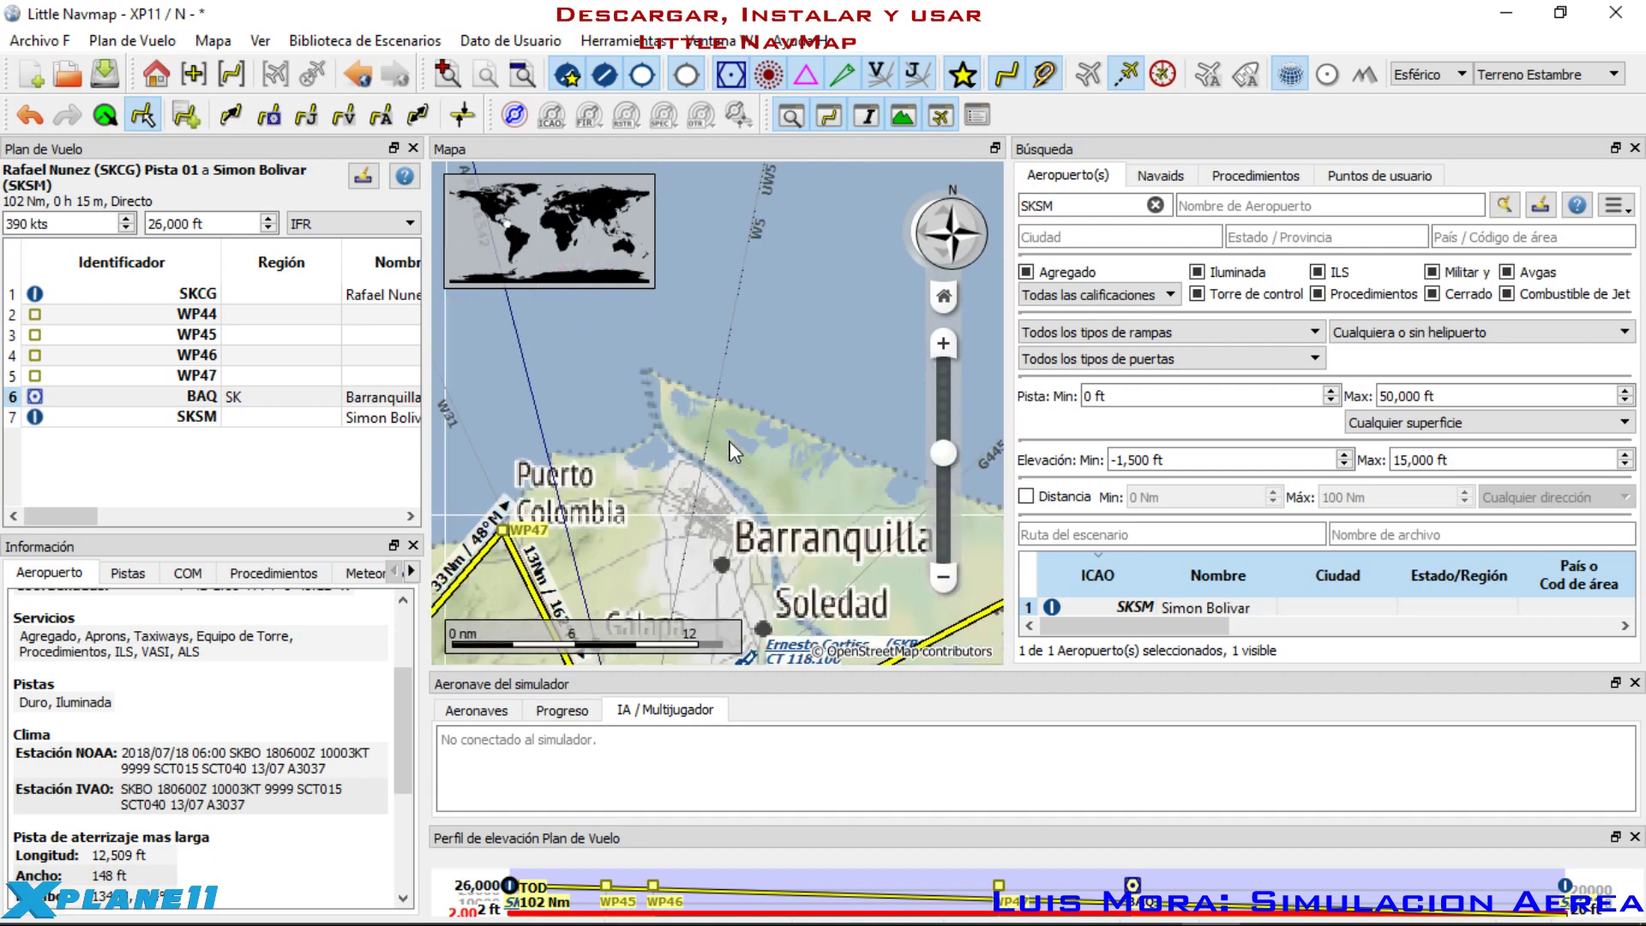
pyautogui.rightClick(686, 276)
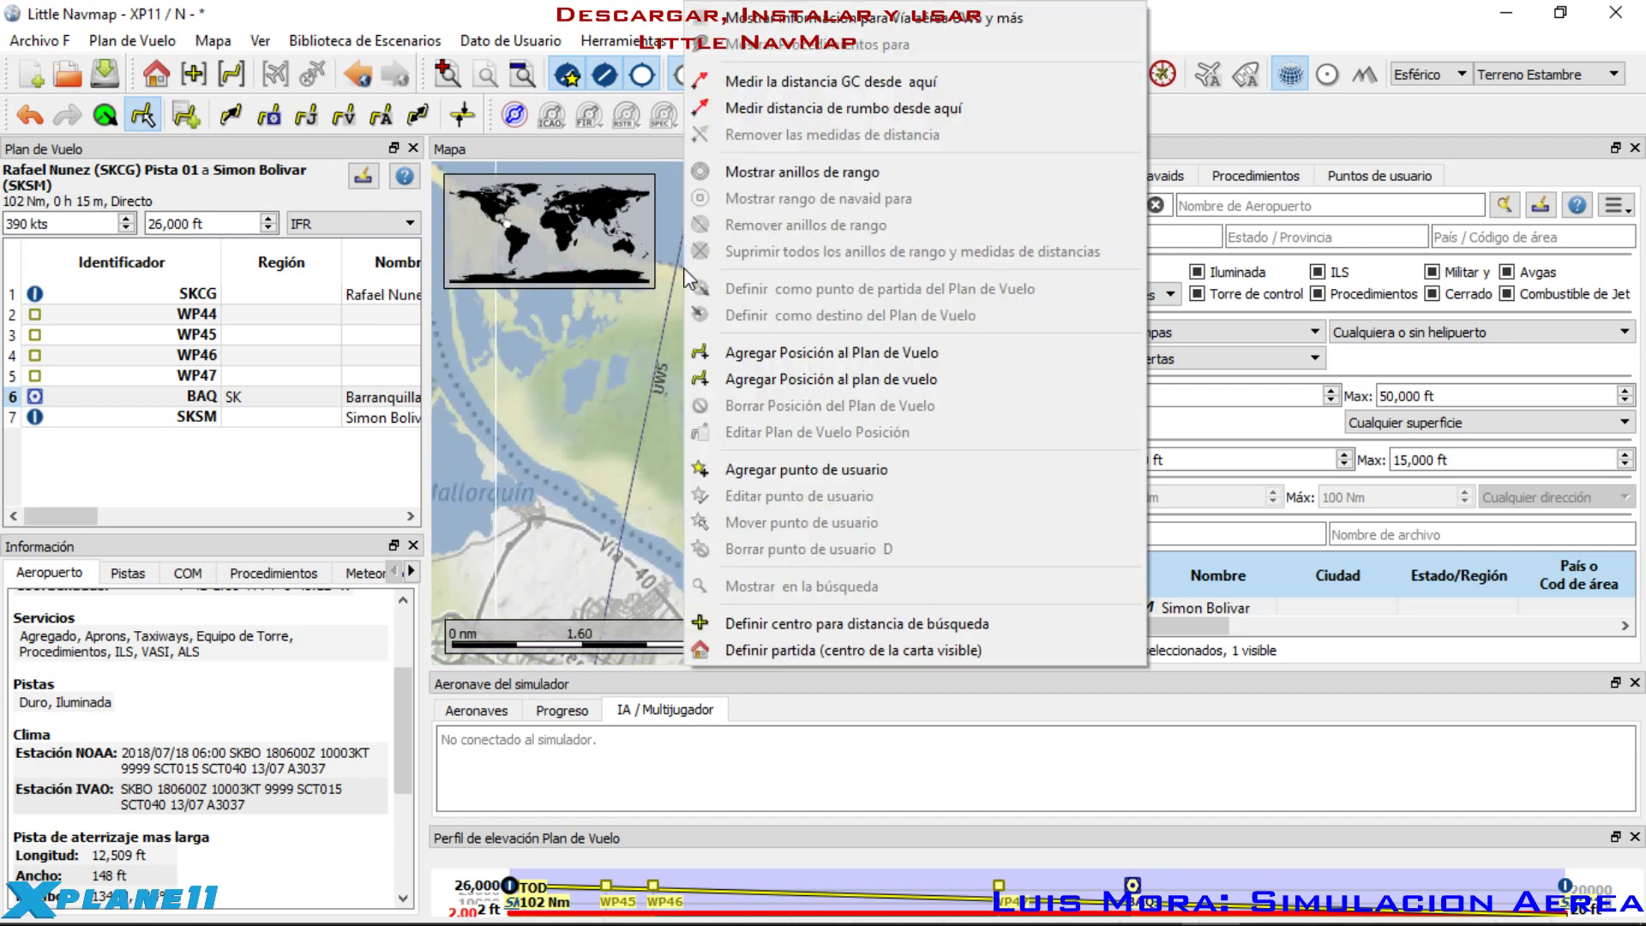
pyautogui.click(802, 351)
# Step: Move WP48 below WP47 and BAQ in the flight plan so that it directly precedes SKSM
pyautogui.scroll(-5, 738, 430)
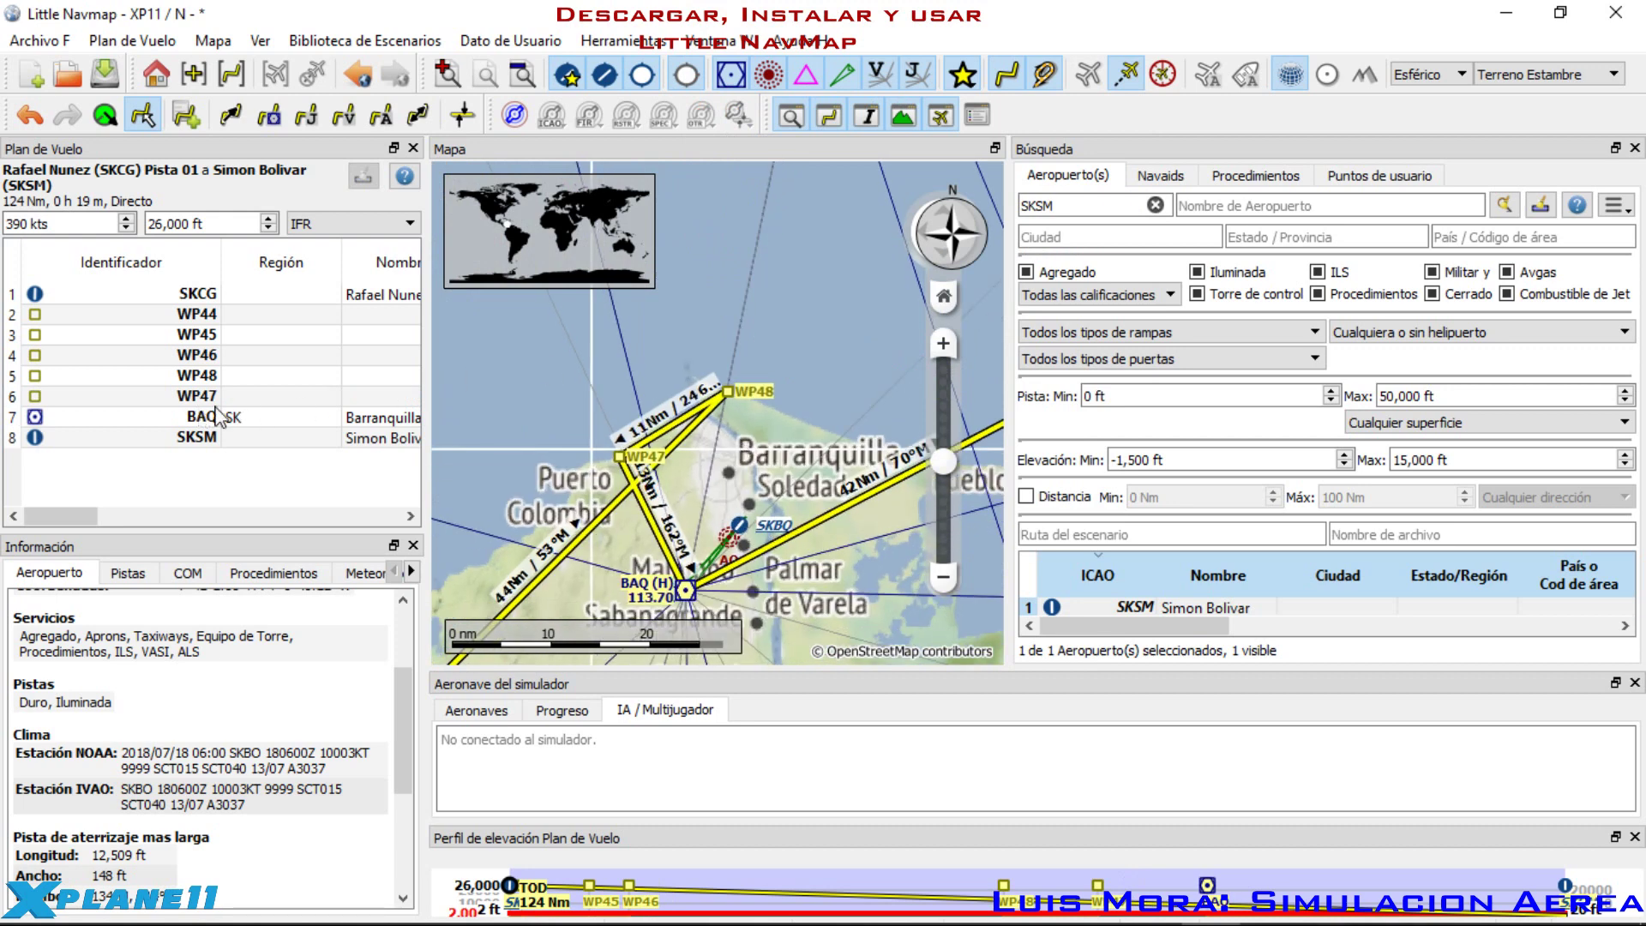
pyautogui.click(178, 377)
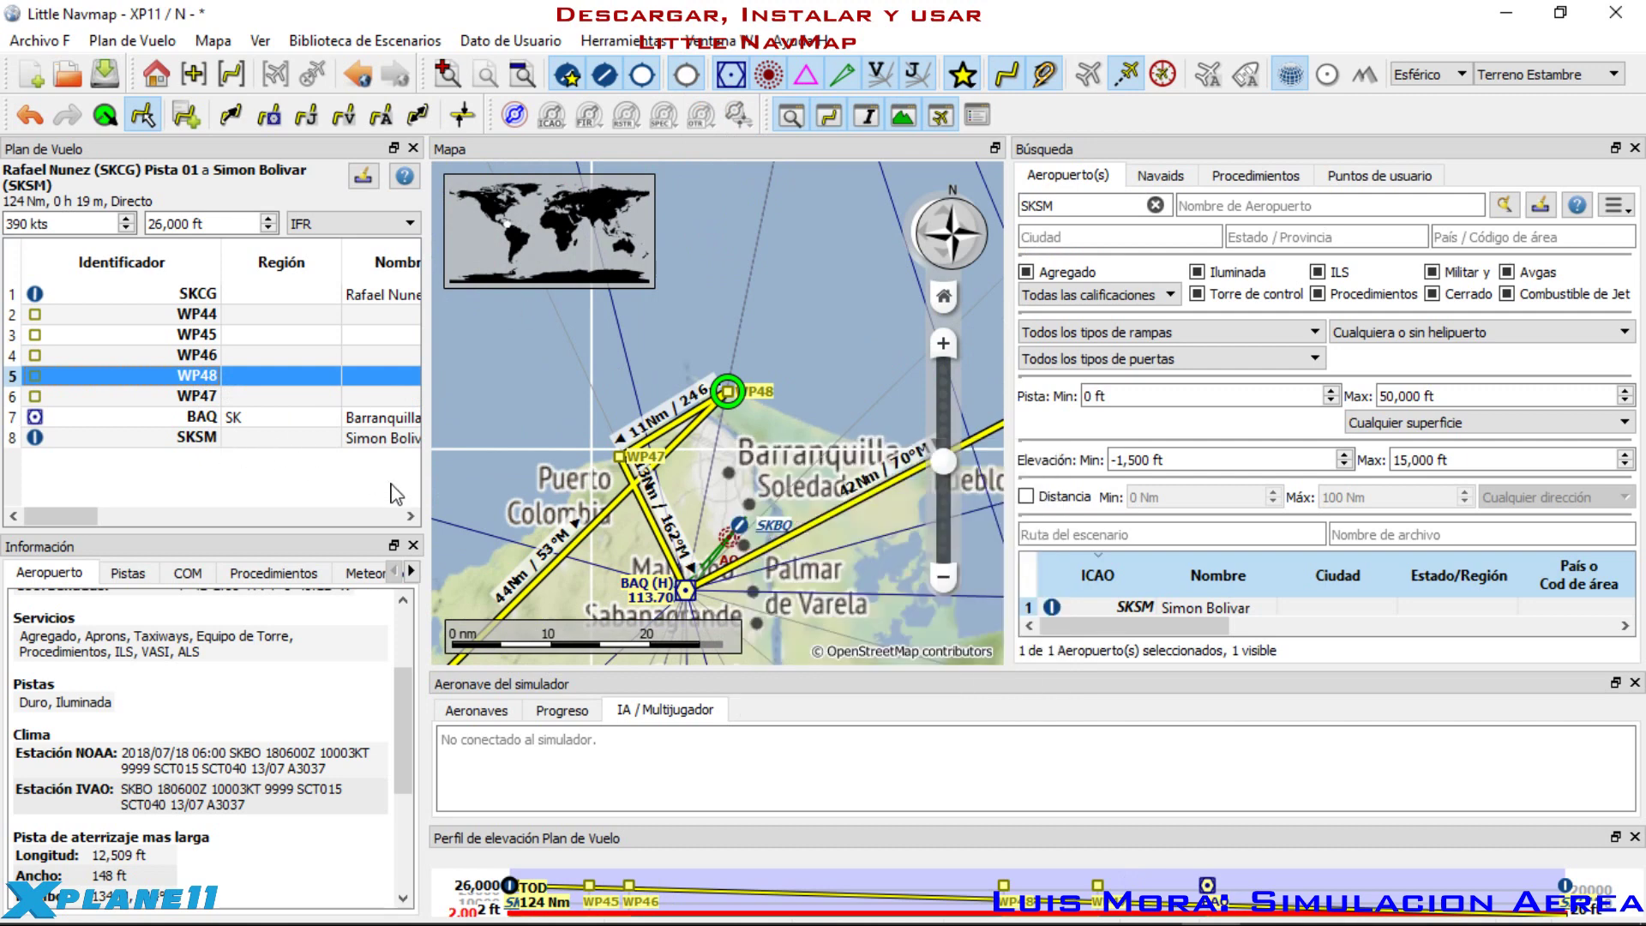
pyautogui.hotkey('ctrl', 'Down')
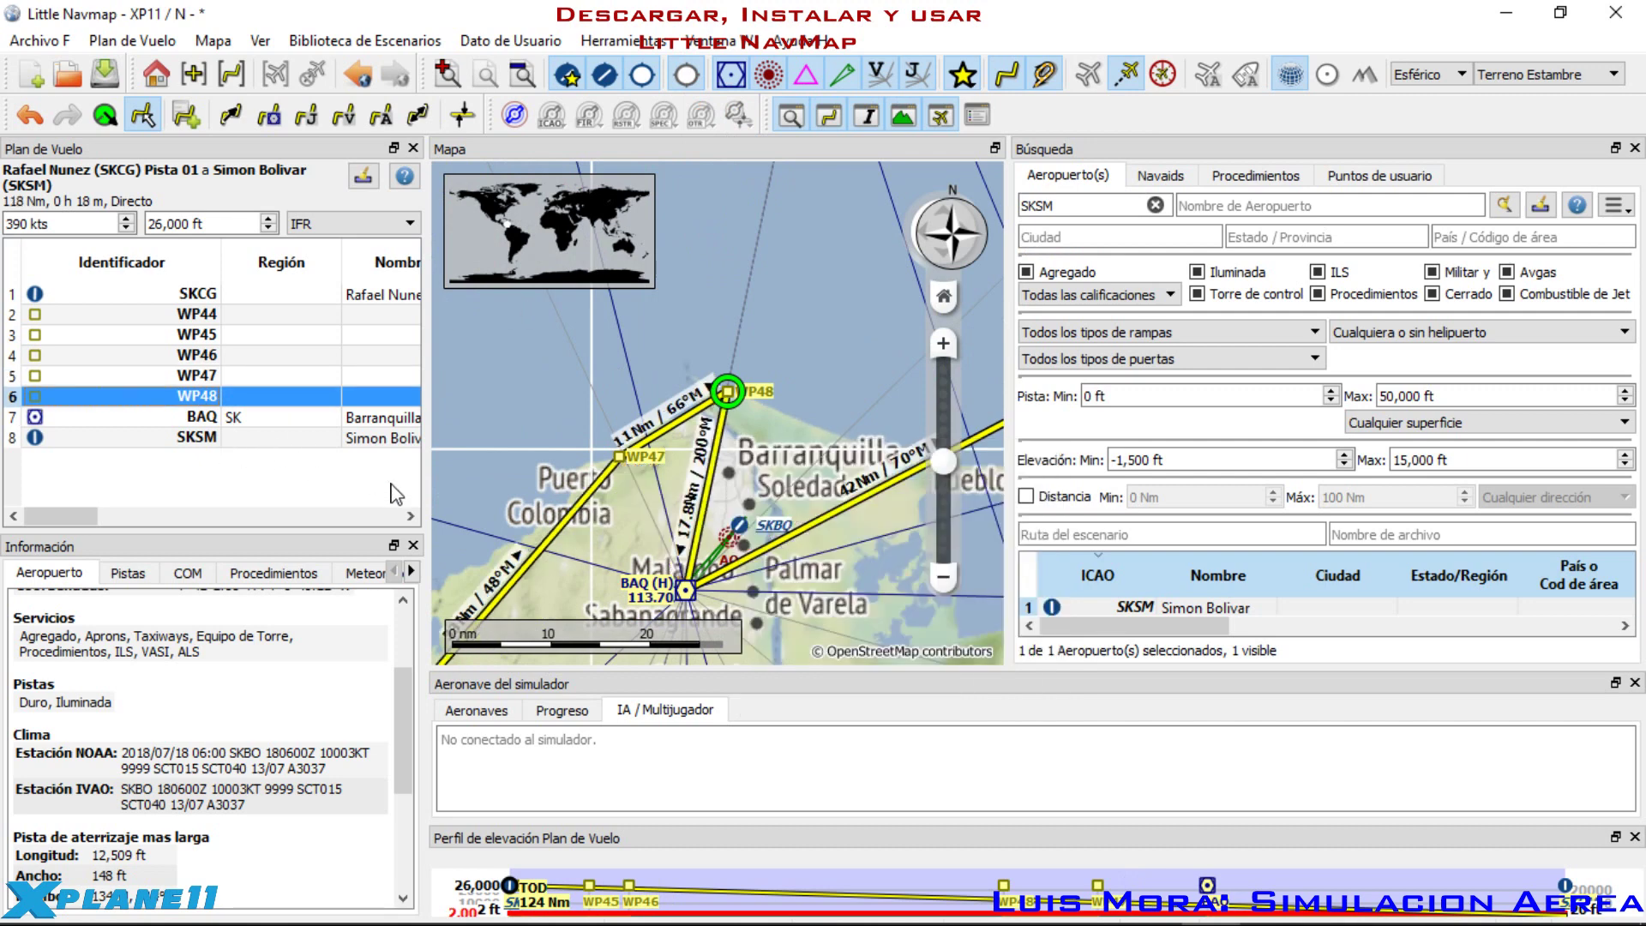
pyautogui.hotkey('ctrl', 'Down')
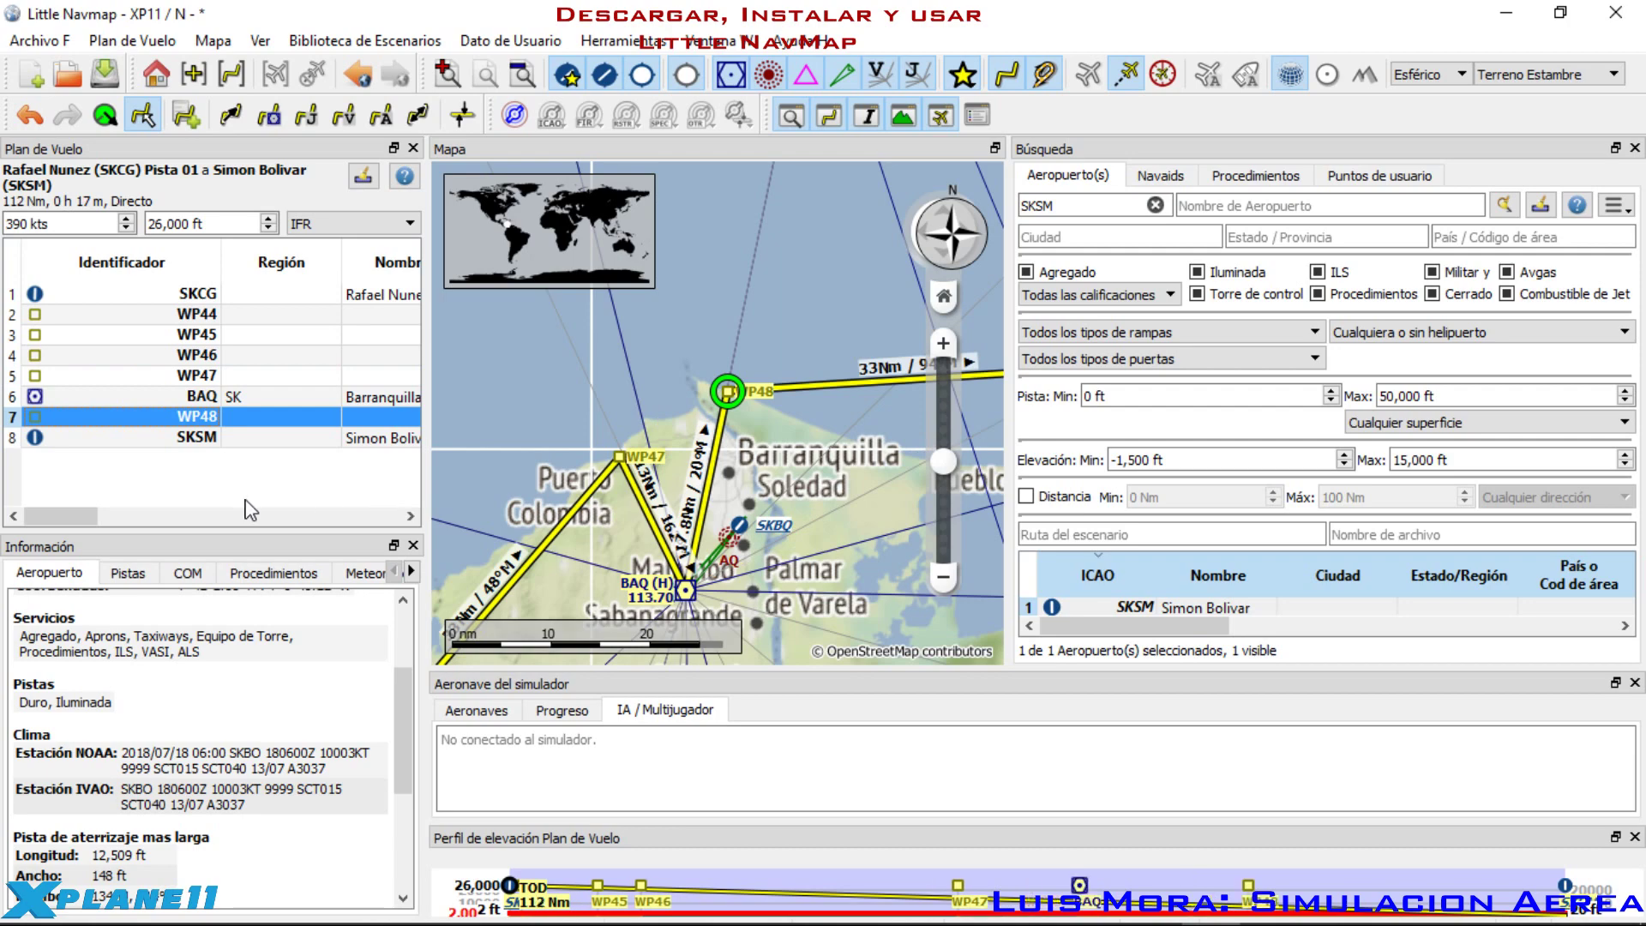
# Step: Examine the route from BAQ through WP48 to SKSM and the coast around Ciénaga on the map
pyautogui.moveTo(776, 525); pyautogui.dragTo(646, 543)
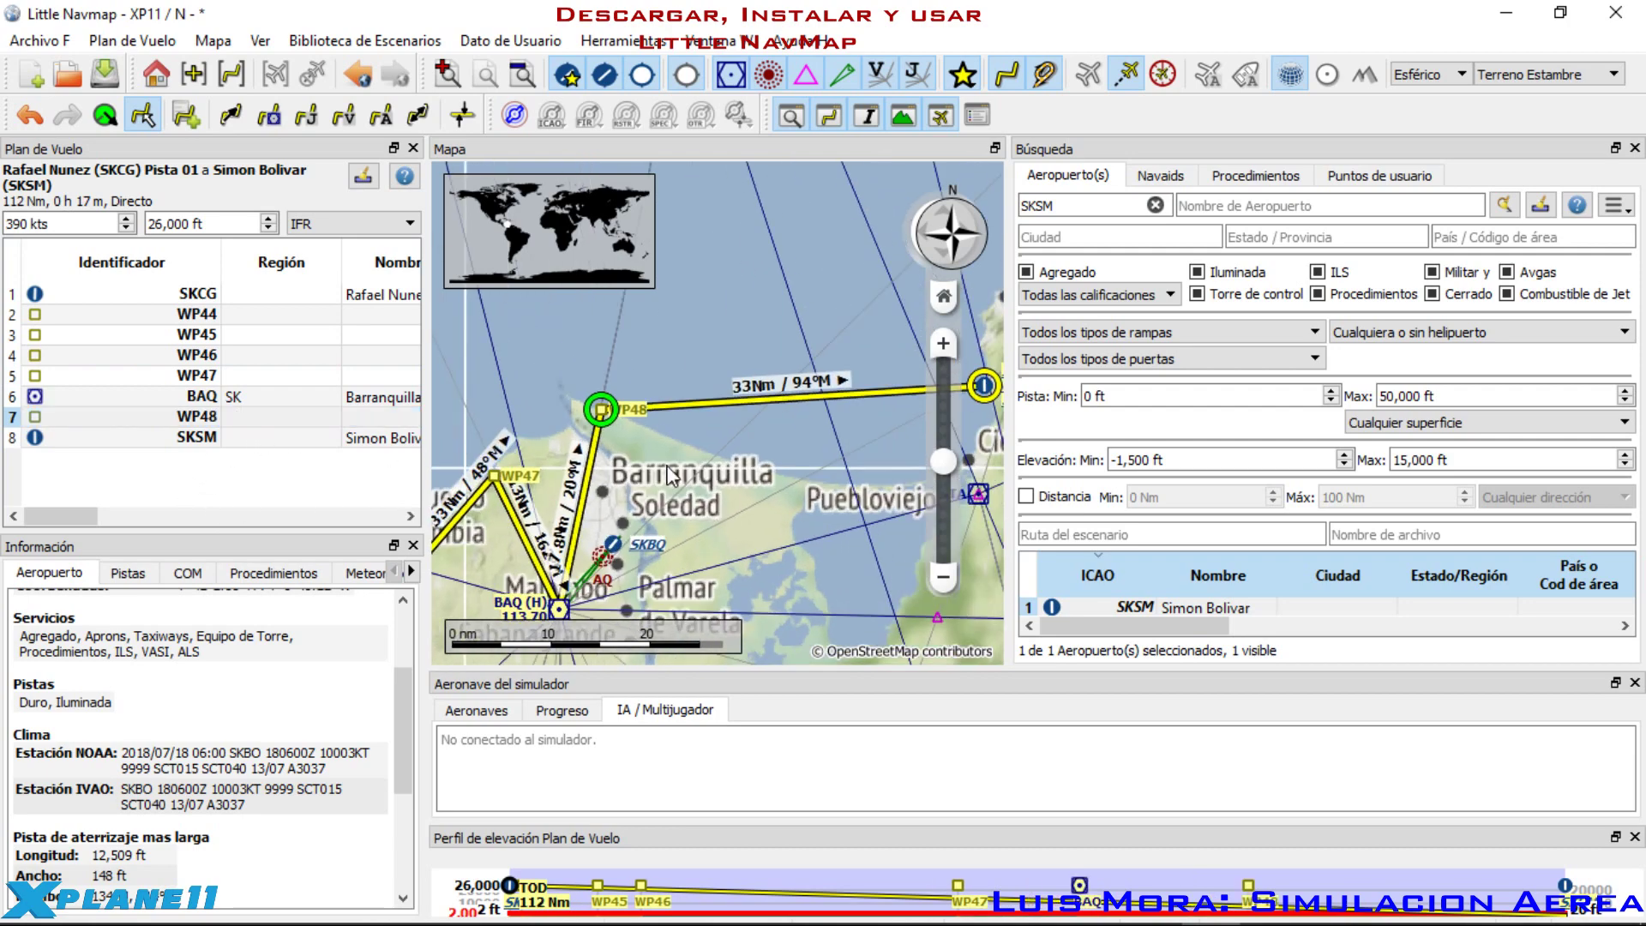
pyautogui.moveTo(658, 484); pyautogui.dragTo(624, 441)
pyautogui.scroll(5, 528, 439)
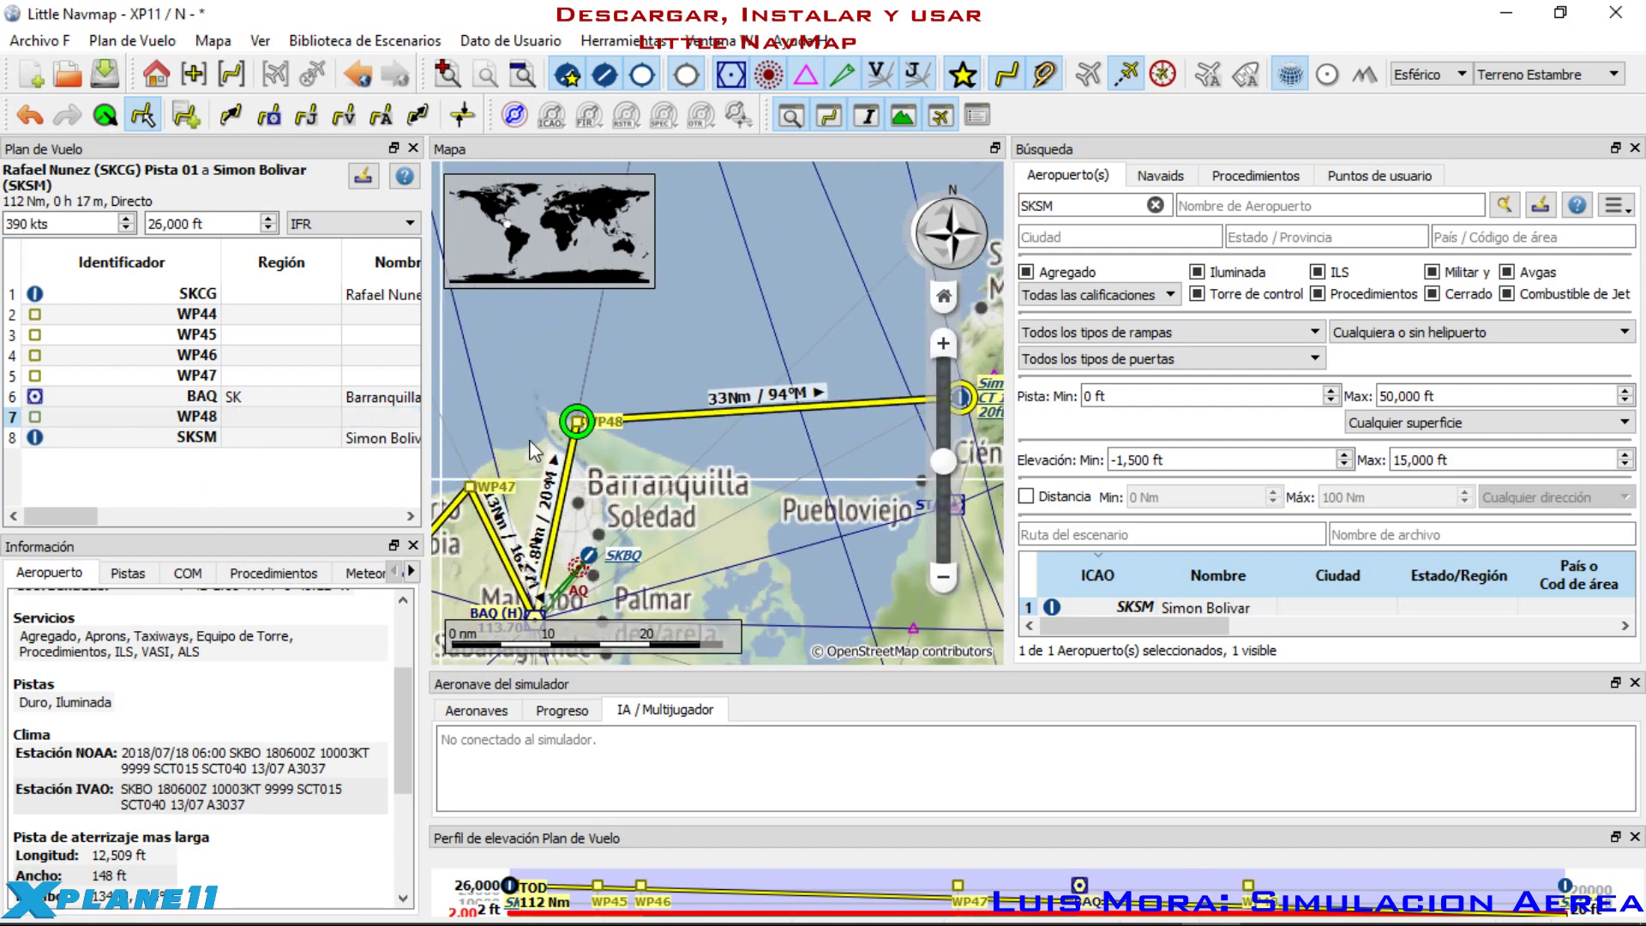
pyautogui.click(207, 420)
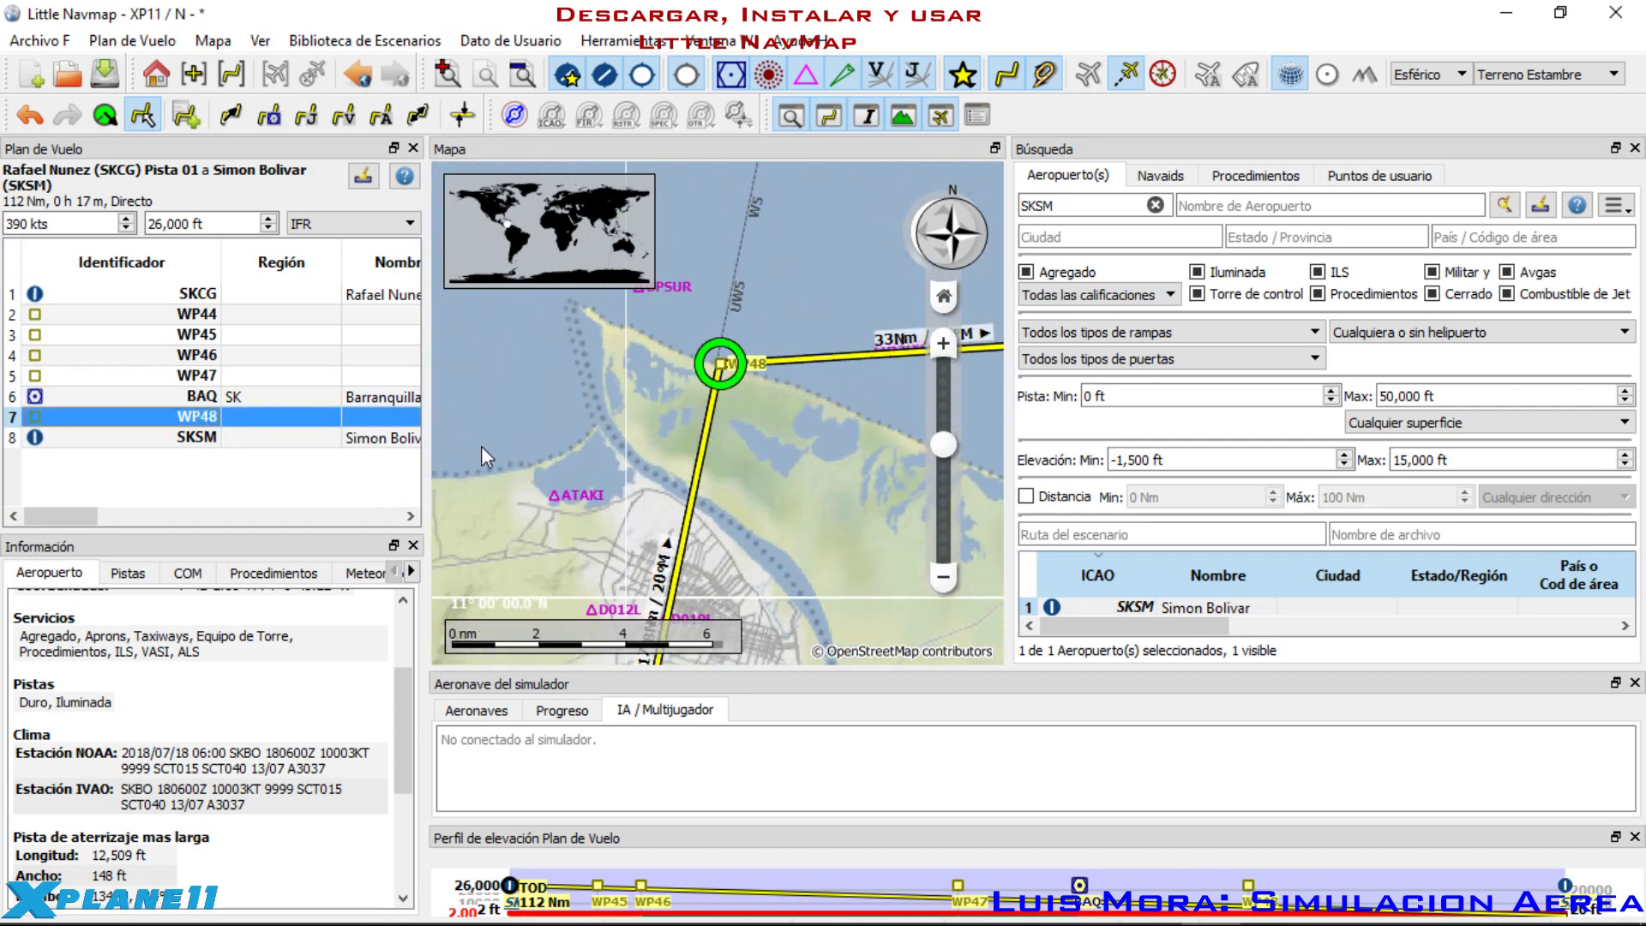
pyautogui.scroll(-6, 519, 510)
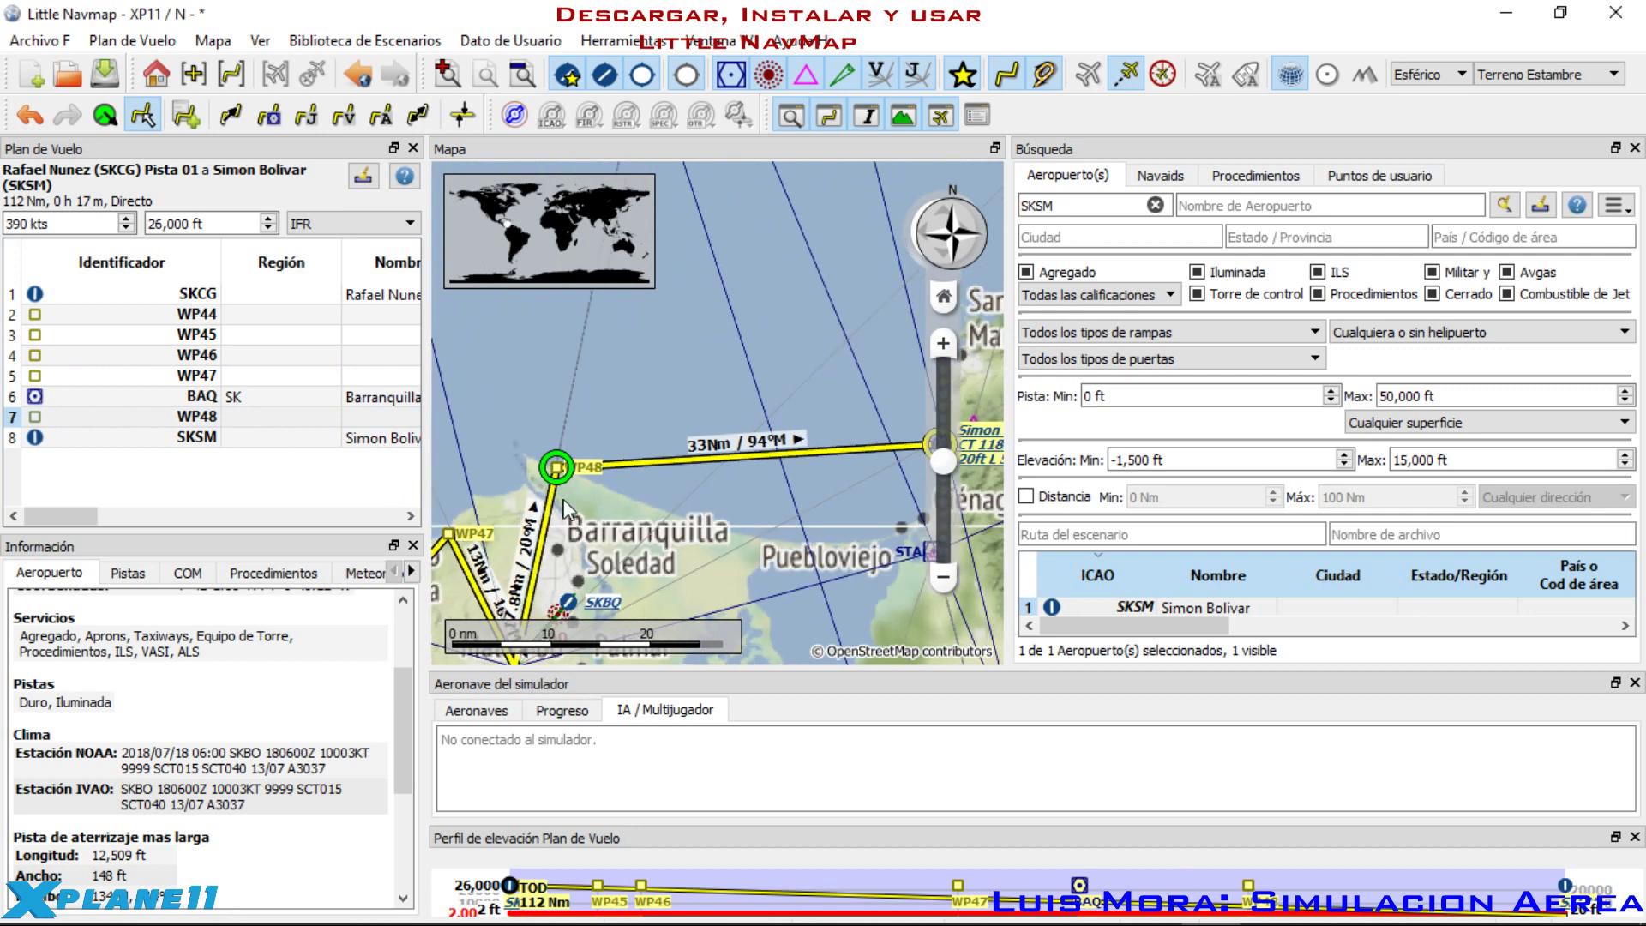
pyautogui.scroll(2, 563, 500)
pyautogui.scroll(-2, 626, 558)
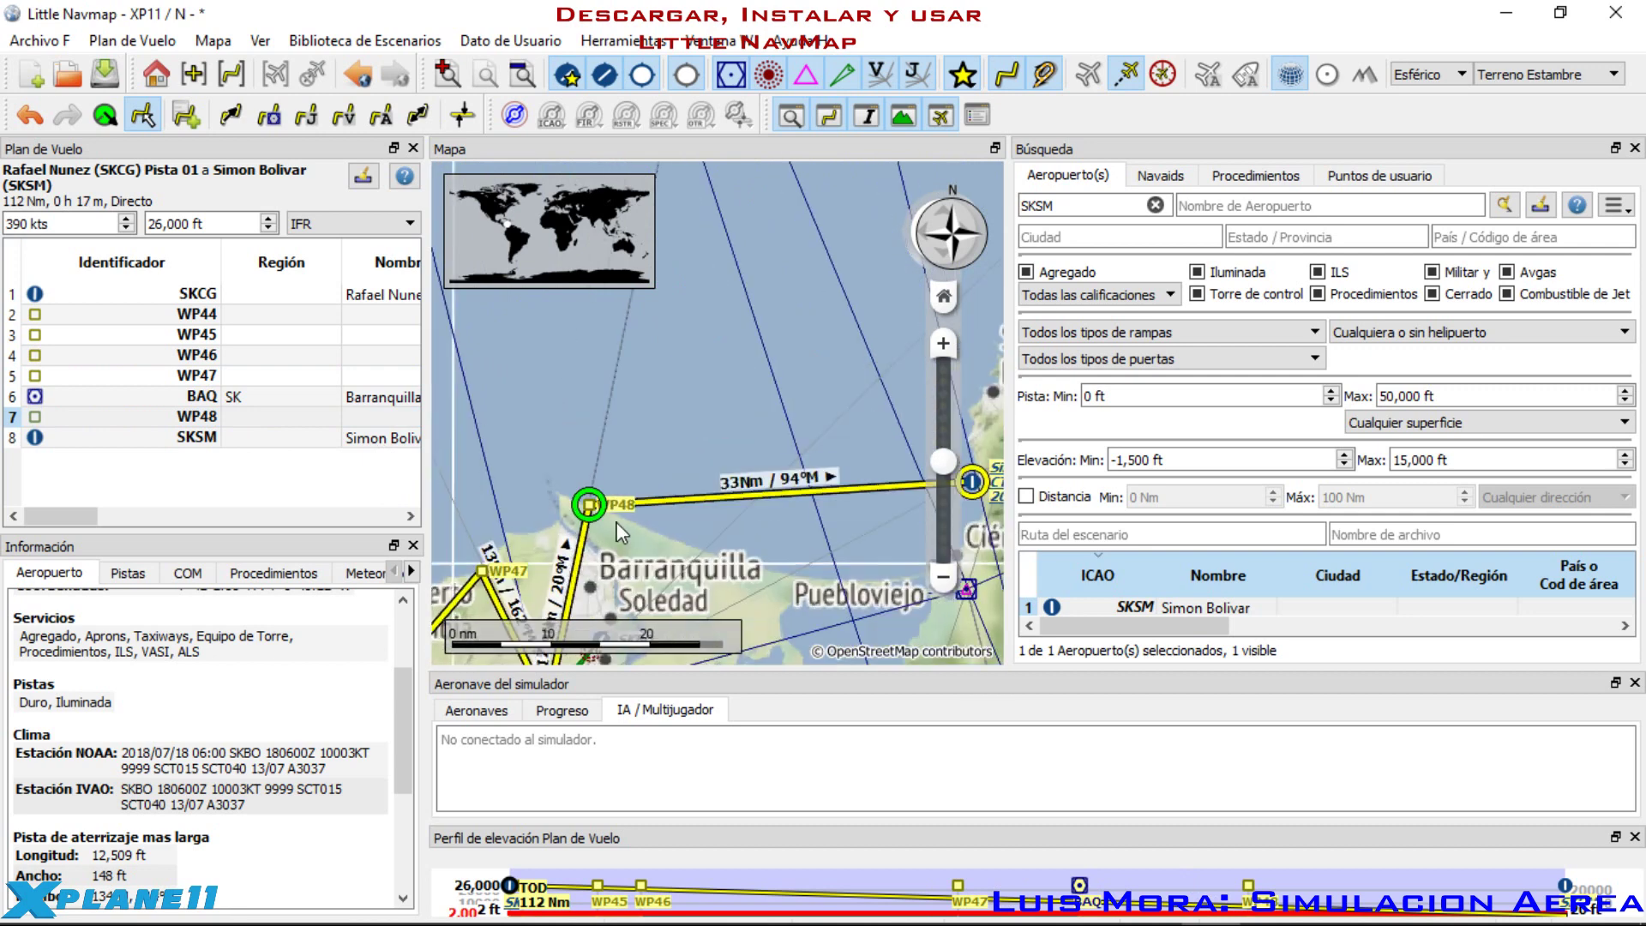
pyautogui.moveTo(727, 538); pyautogui.dragTo(649, 460)
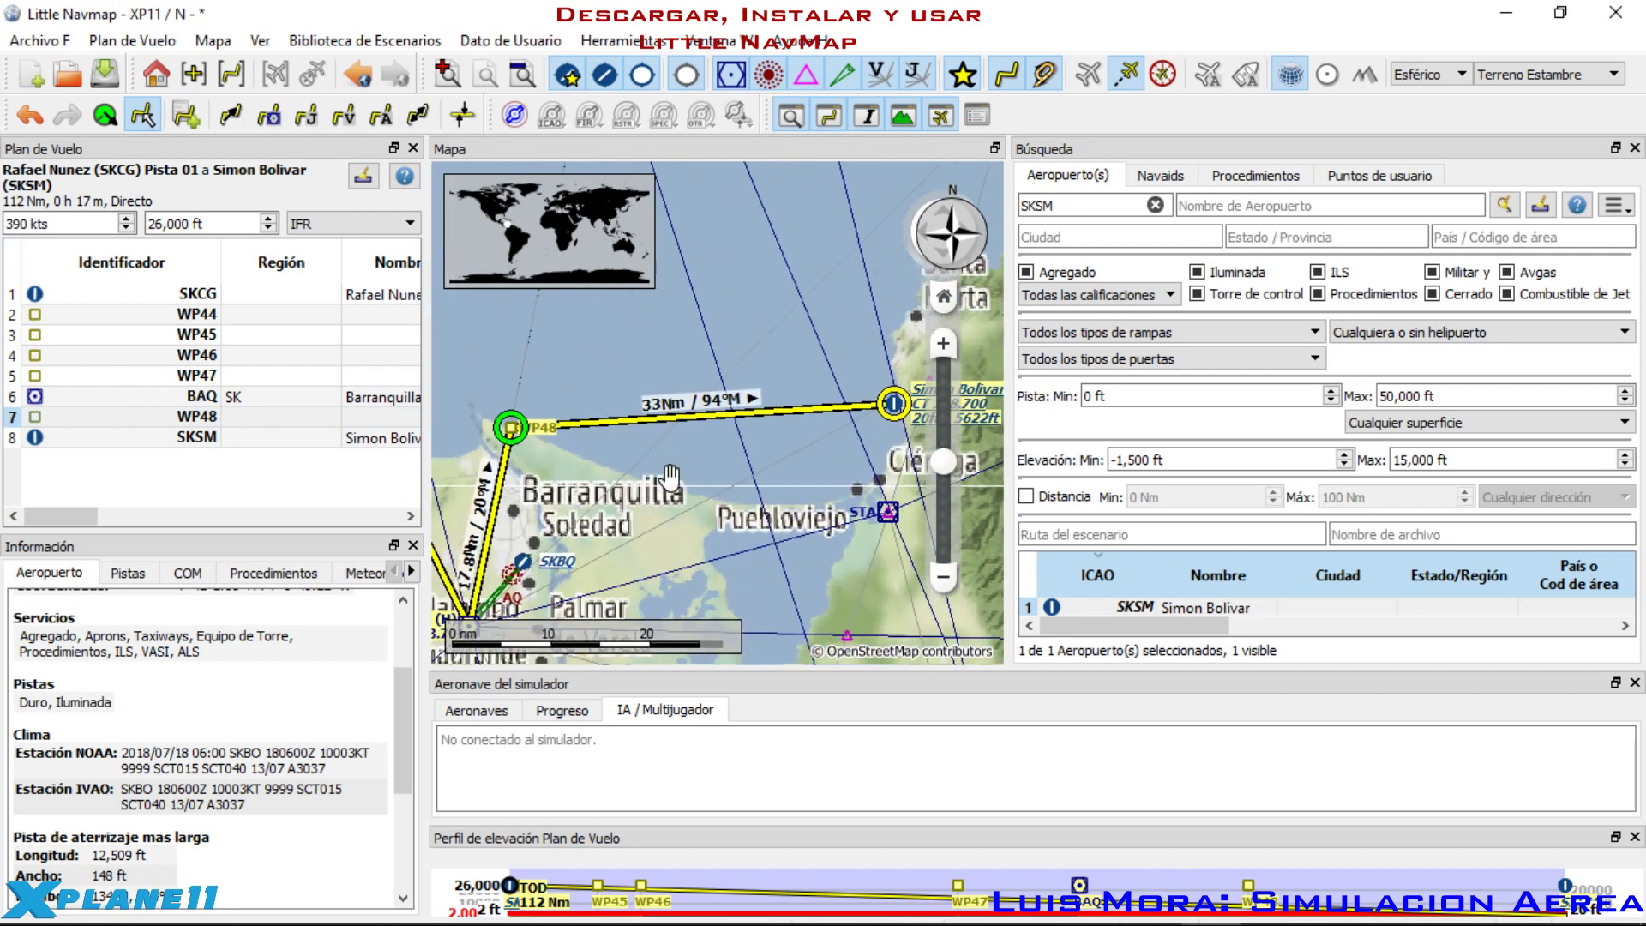
pyautogui.scroll(2, 787, 475)
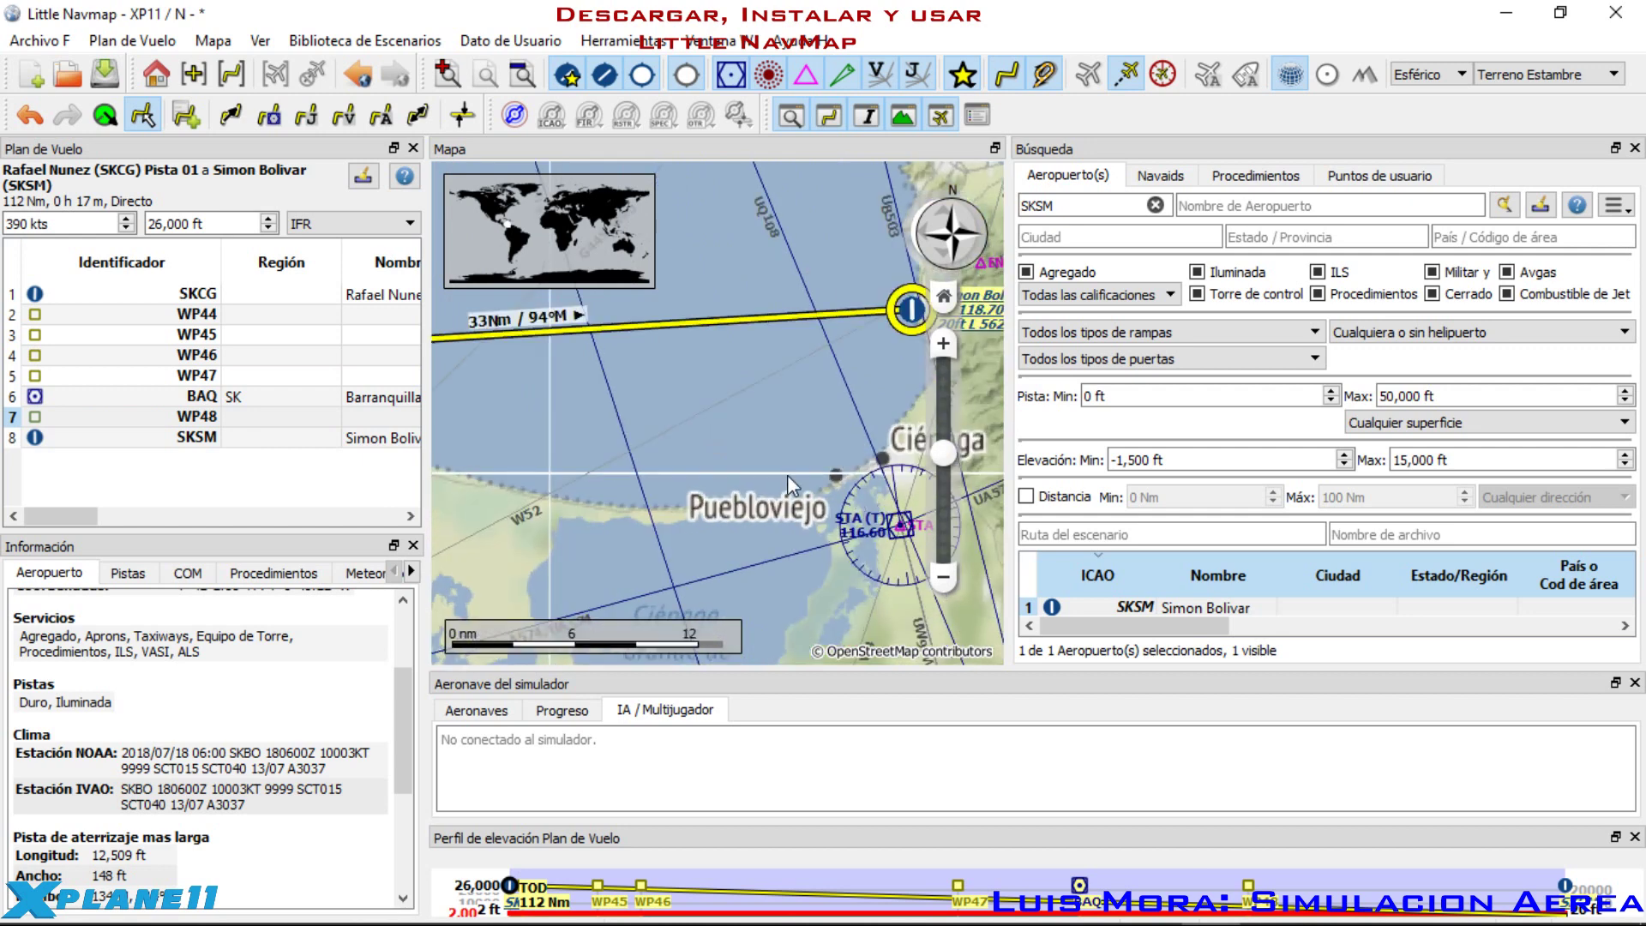
pyautogui.scroll(2, 803, 483)
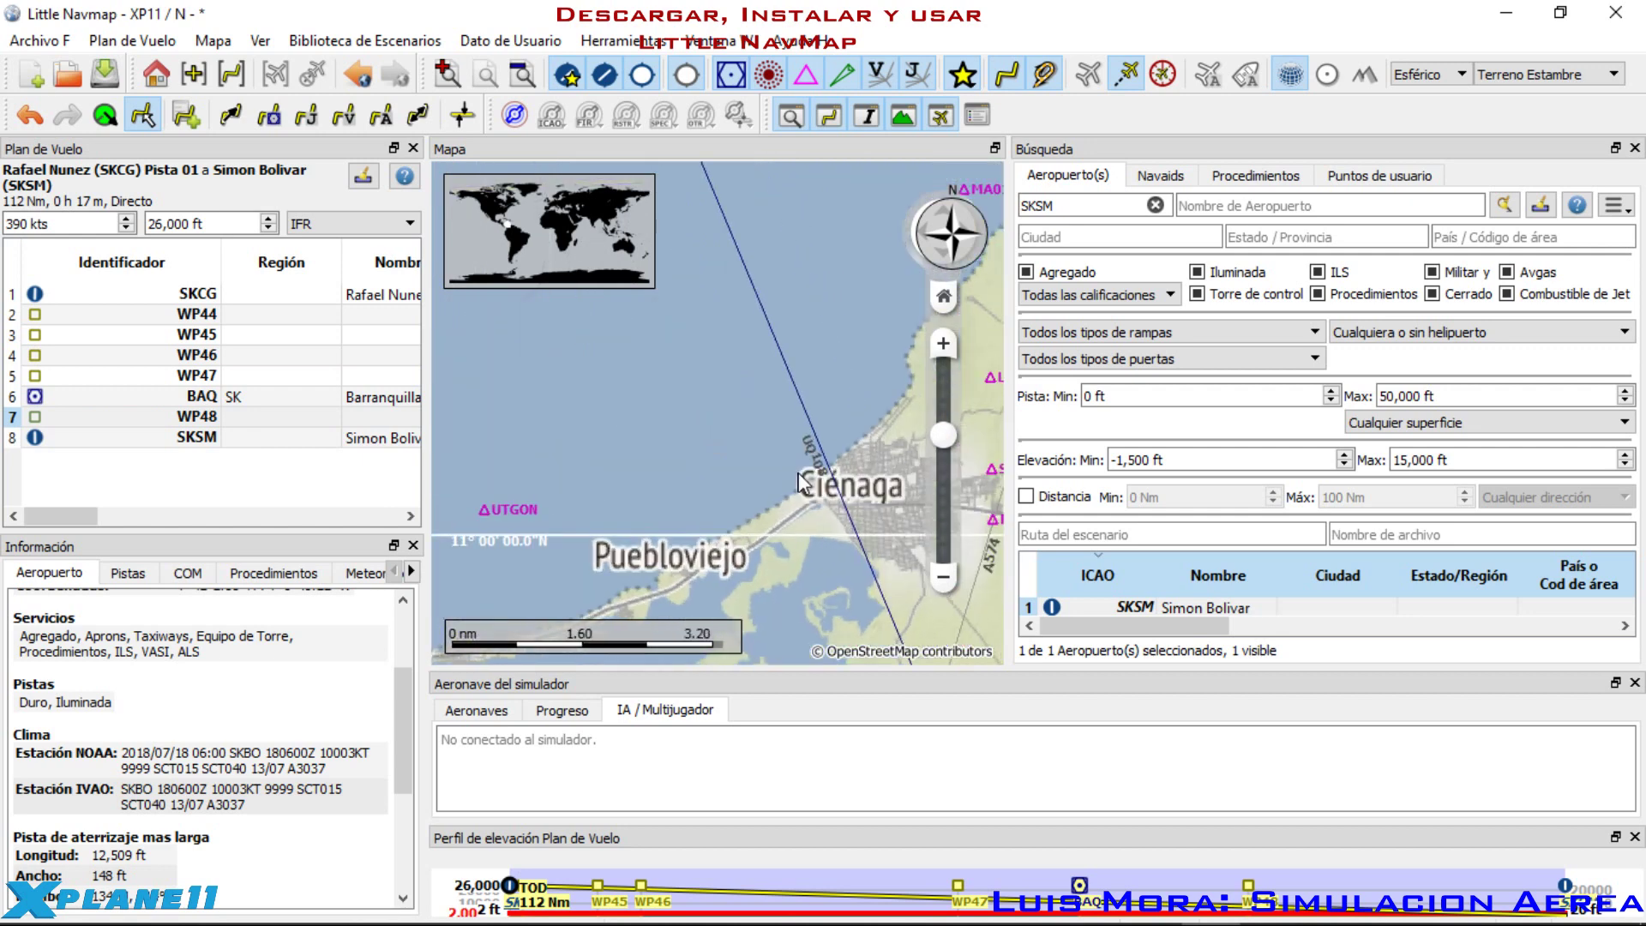
pyautogui.scroll(2, 792, 474)
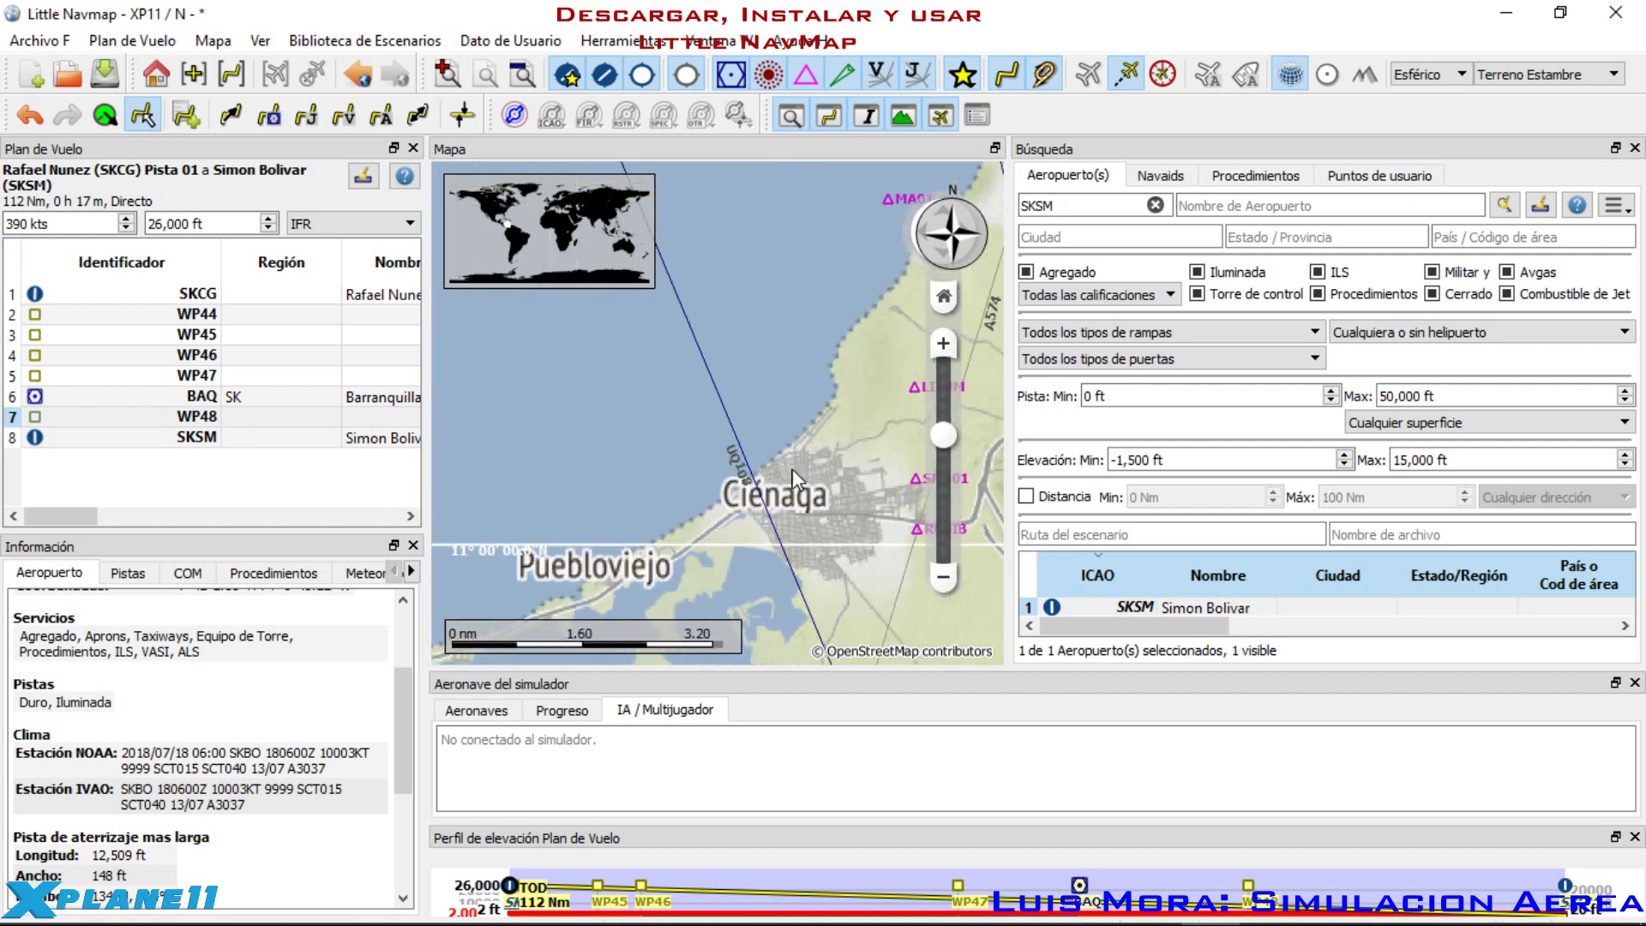
pyautogui.moveTo(784, 476); pyautogui.dragTo(783, 427)
pyautogui.scroll(2, 787, 506)
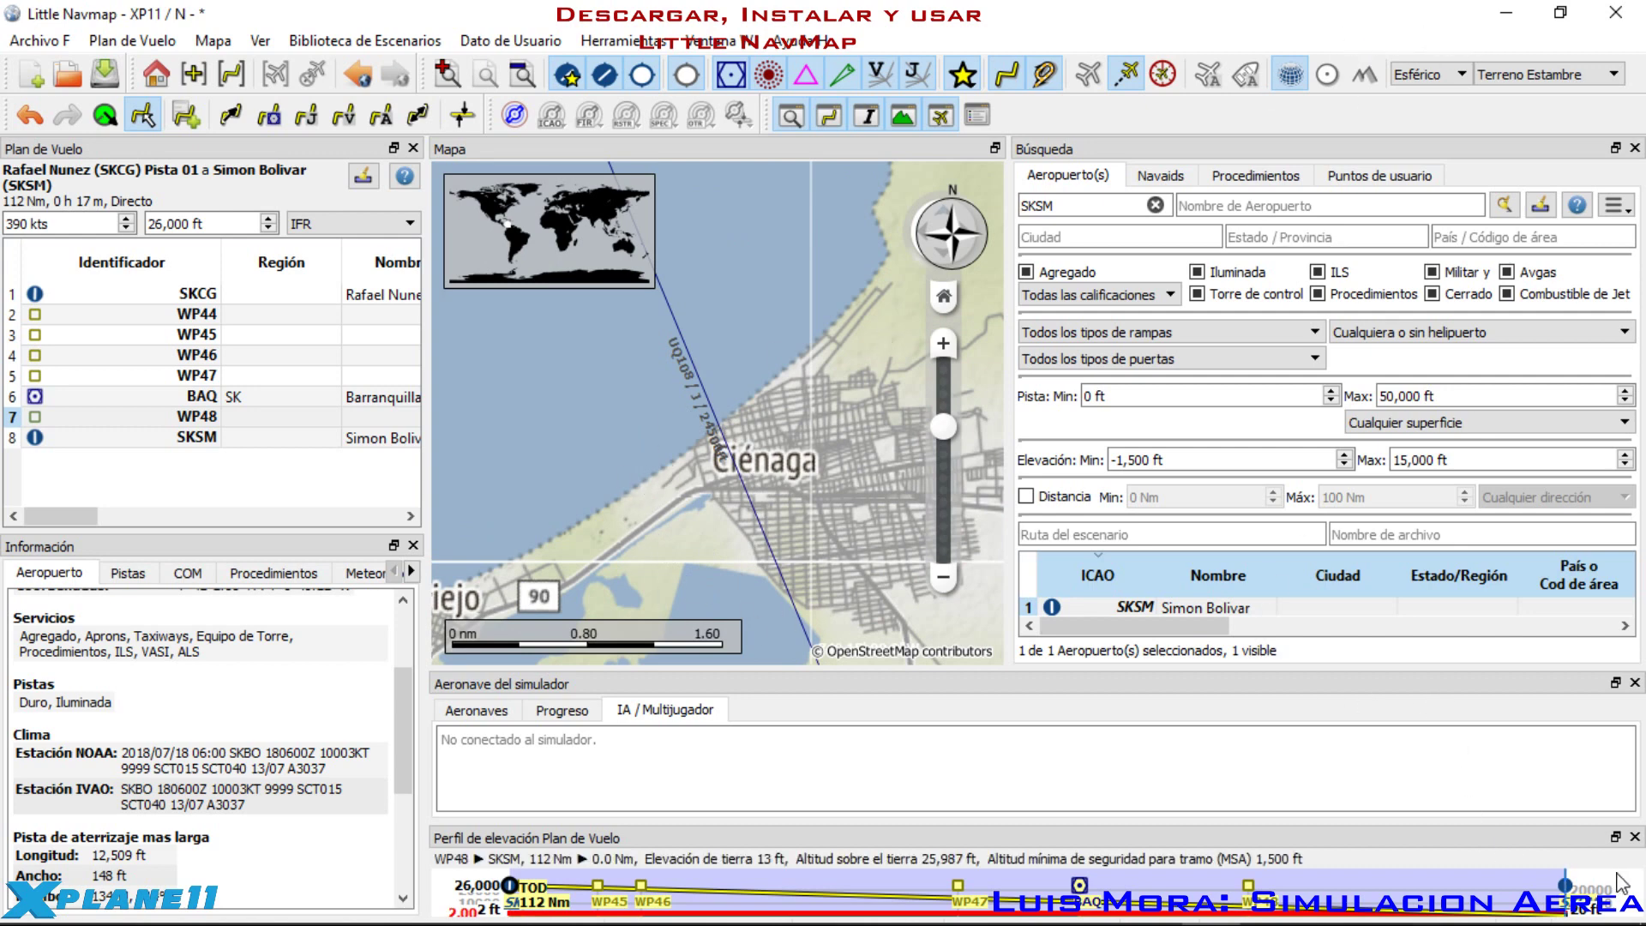
# Step: Group the elevation profile and simulator aircraft panels as tabs in one taller area, and maximize the window
pyautogui.moveTo(1334, 838)
pyautogui.mouseDown()
pyautogui.moveTo(1326, 810)
pyautogui.moveTo(1318, 830)
pyautogui.moveTo(1336, 835)
pyautogui.mouseUp()
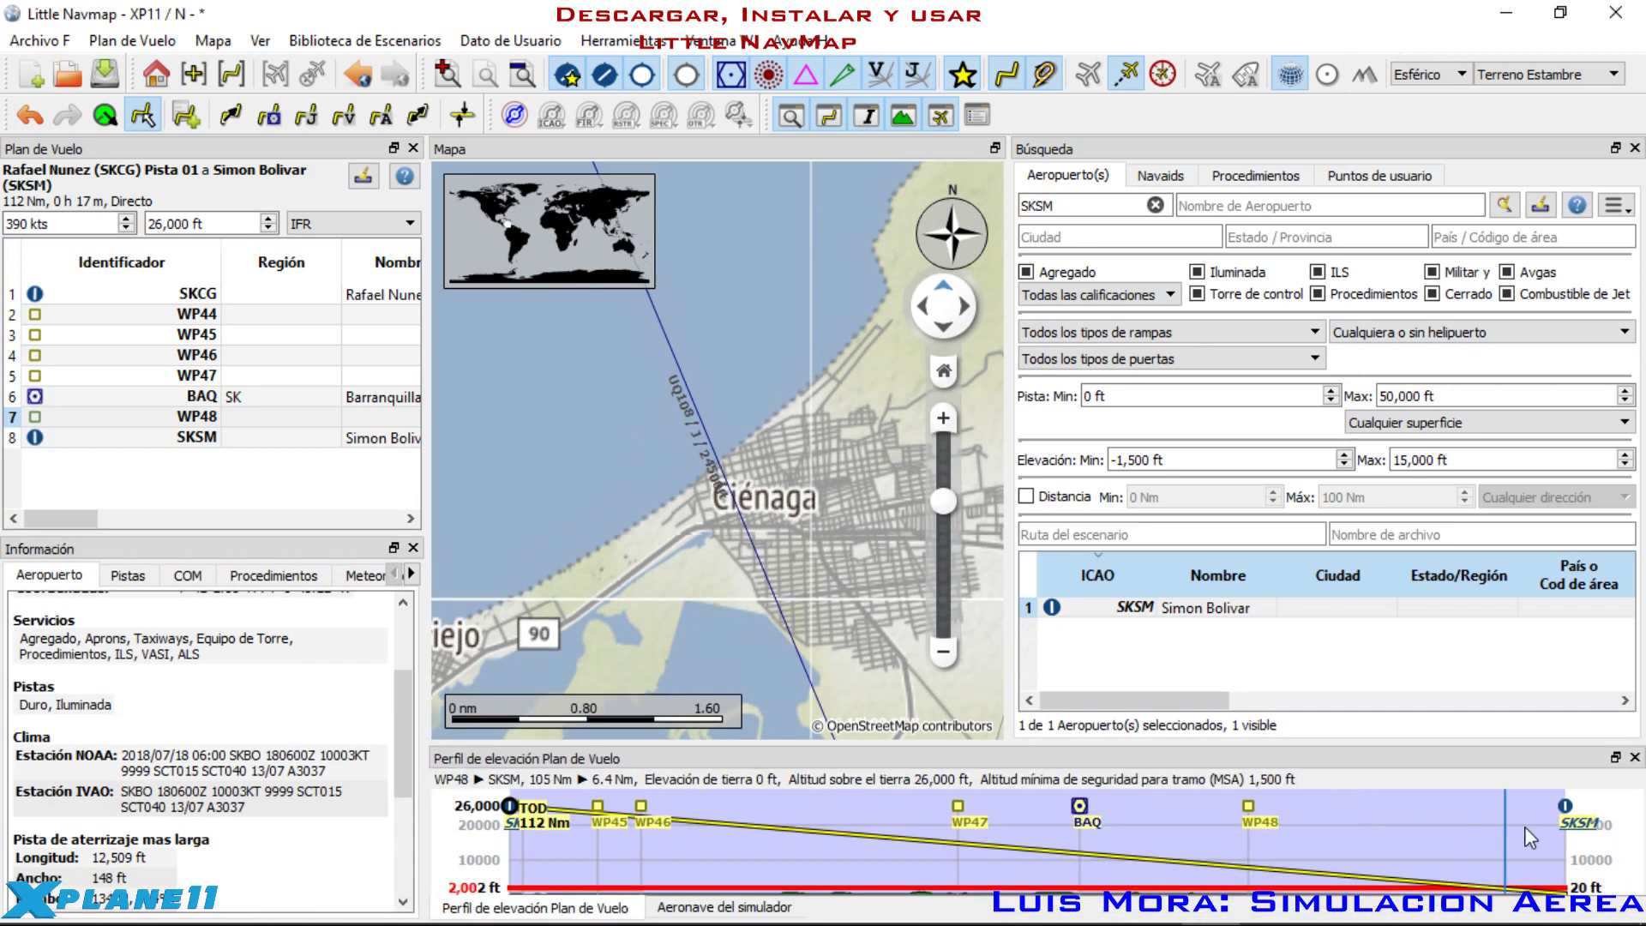
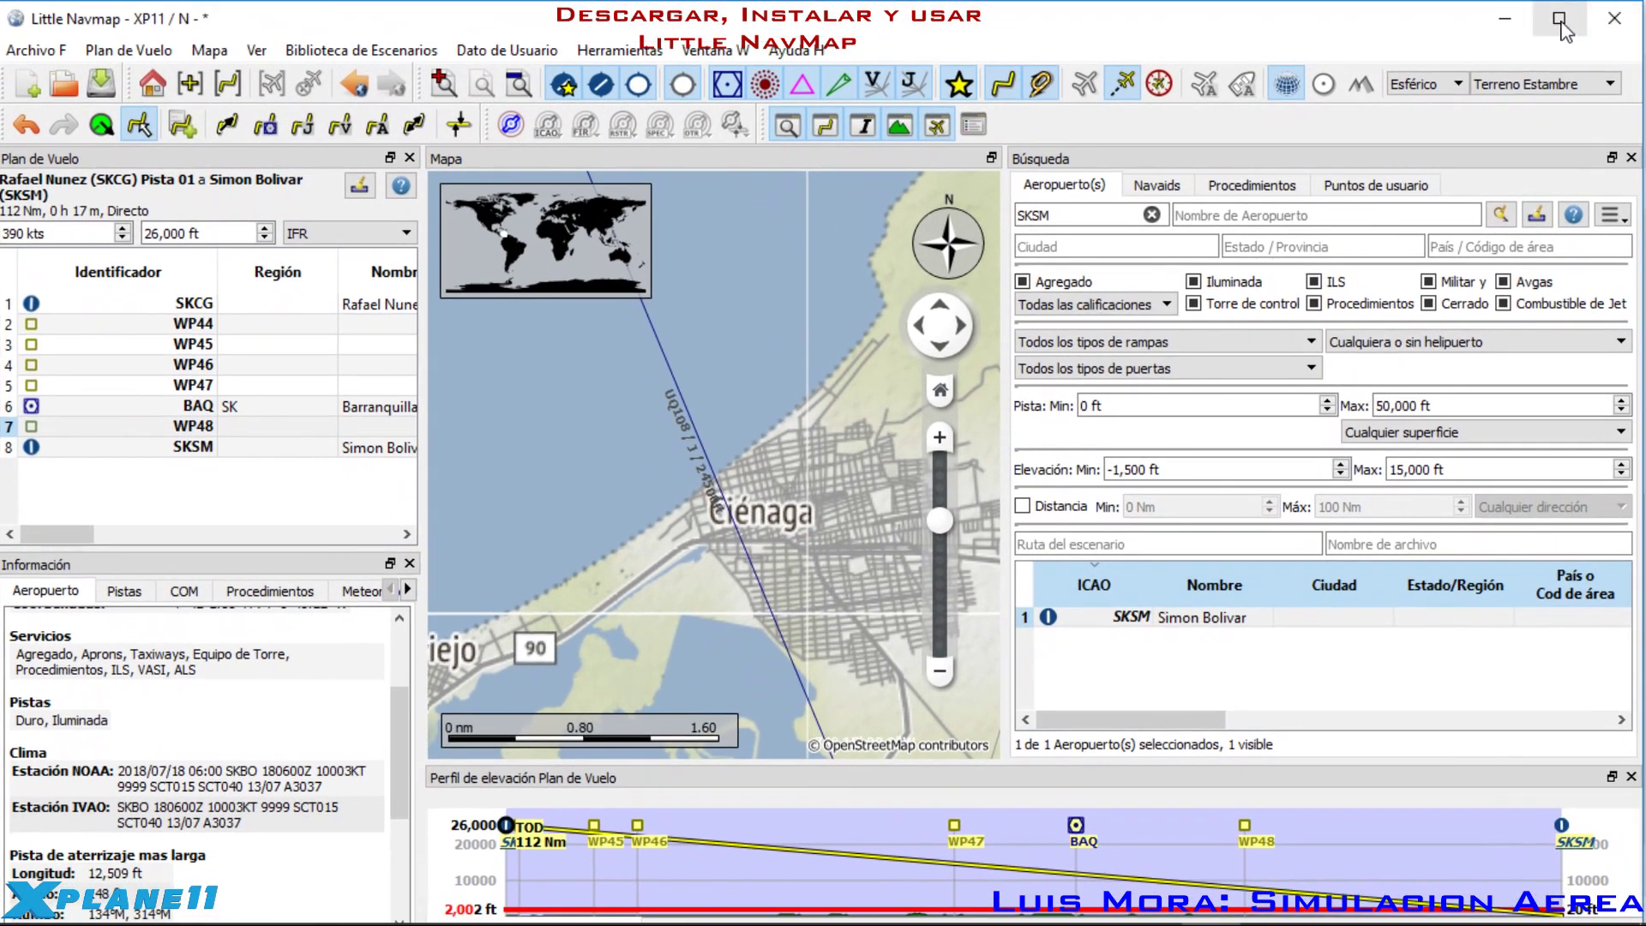
pyautogui.click(1559, 19)
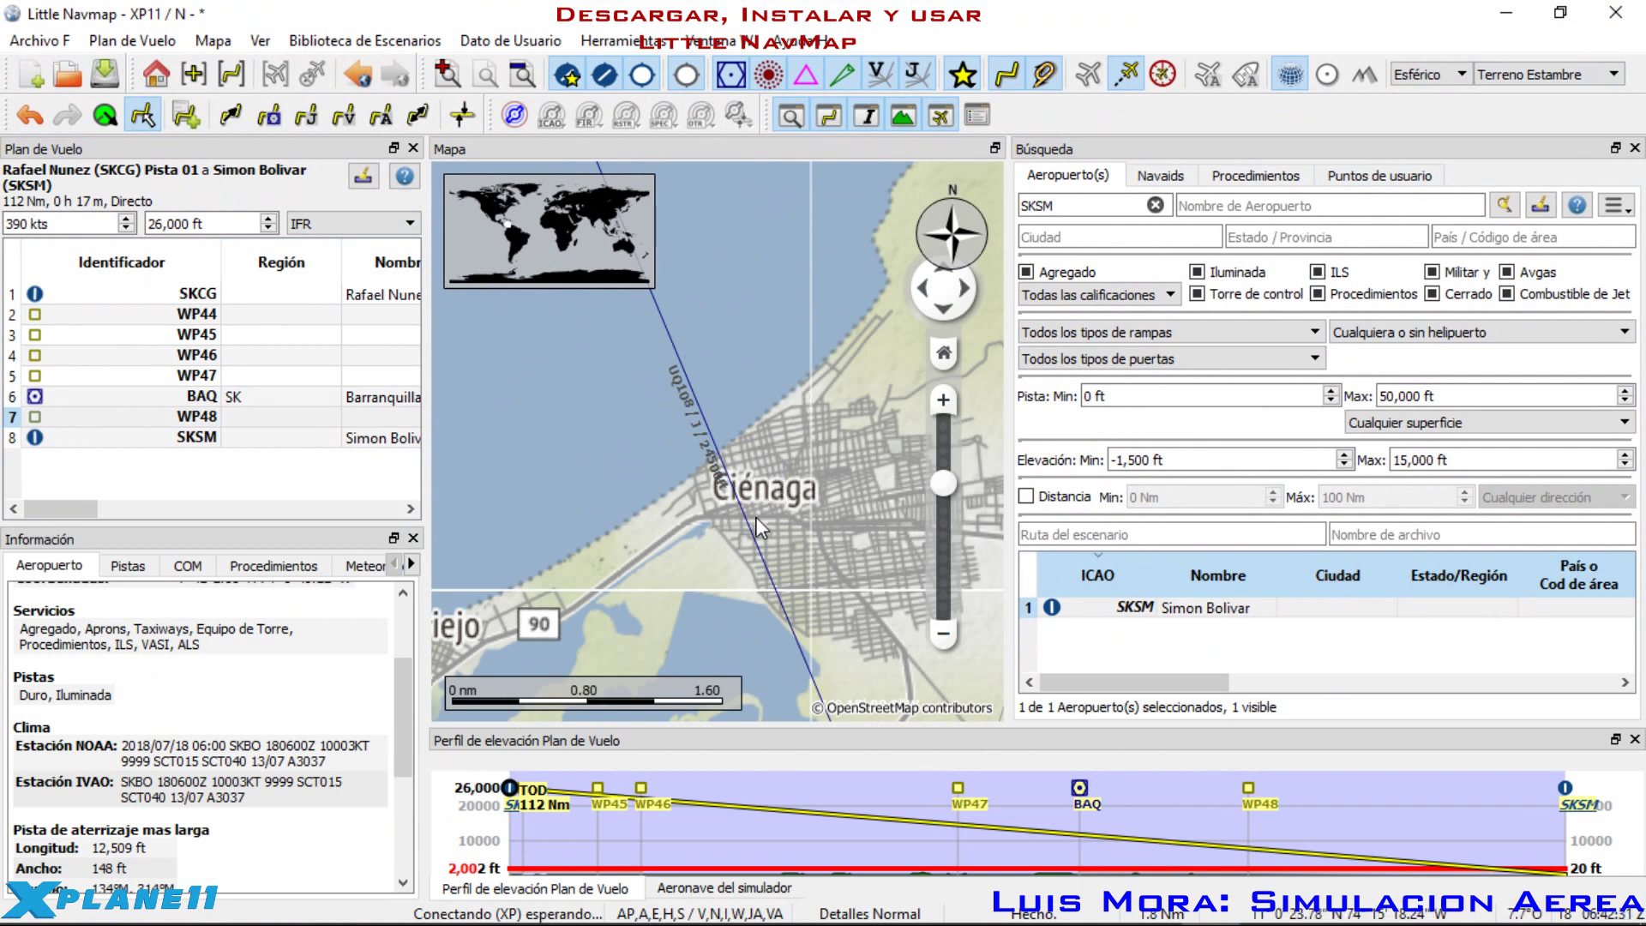
# Step: Add a position to the flight plan at Ciénaga, about 33 NM from WP48 and 6.9 NM from SKSM
pyautogui.moveTo(756, 518)
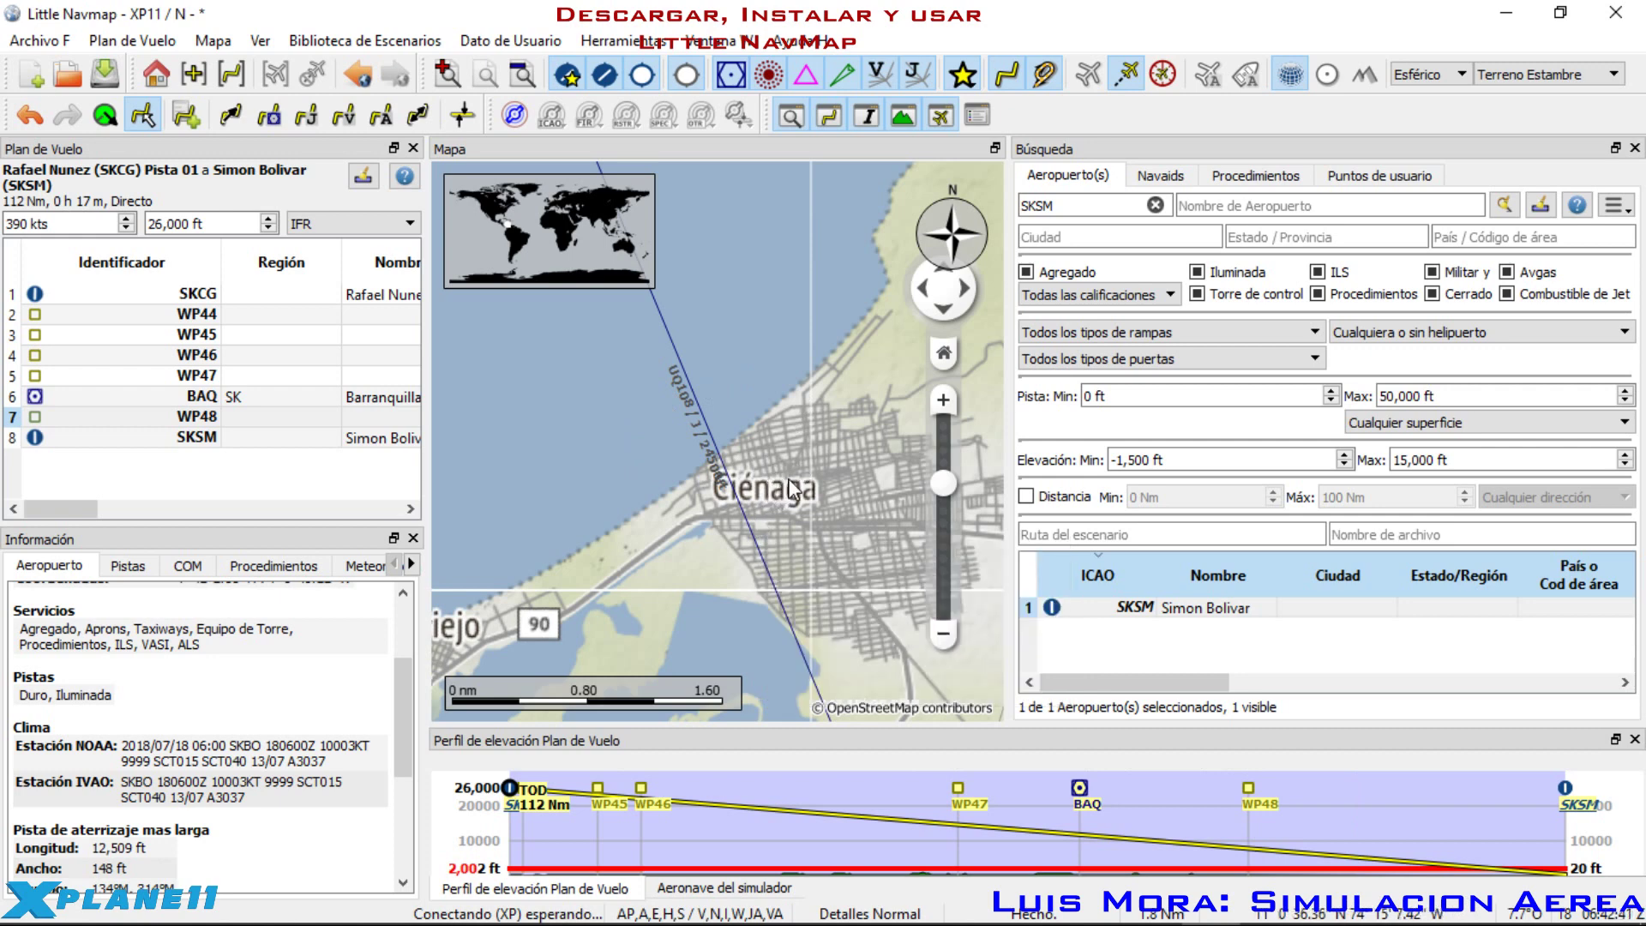
pyautogui.rightClick(837, 535)
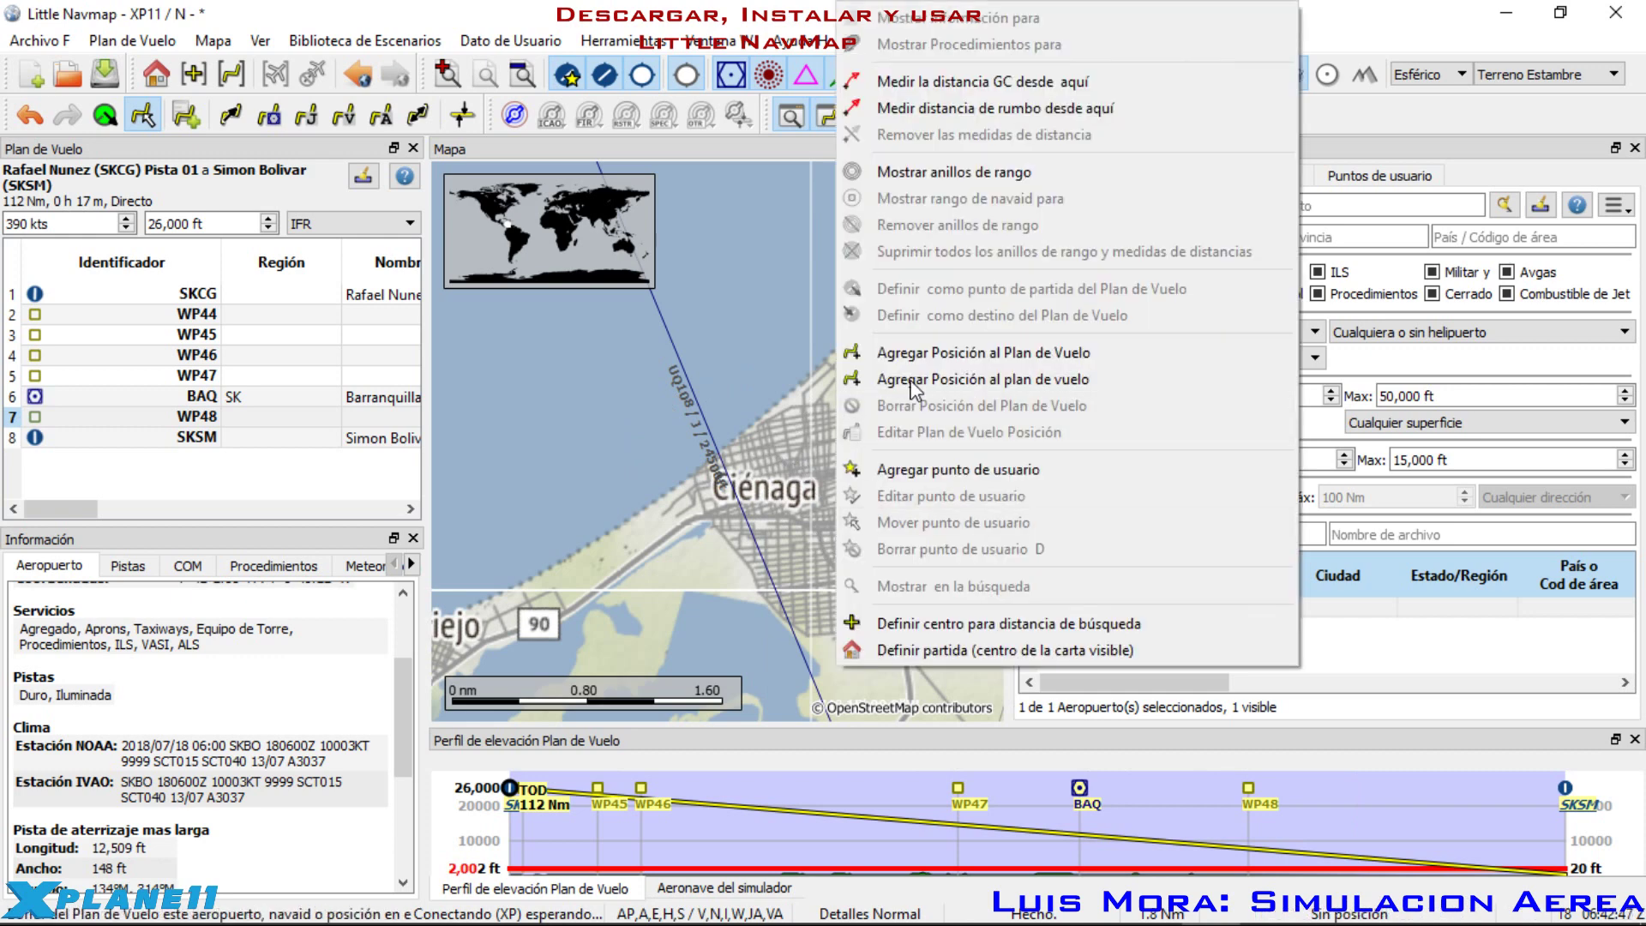
pyautogui.click(941, 355)
pyautogui.scroll(-3, 806, 459)
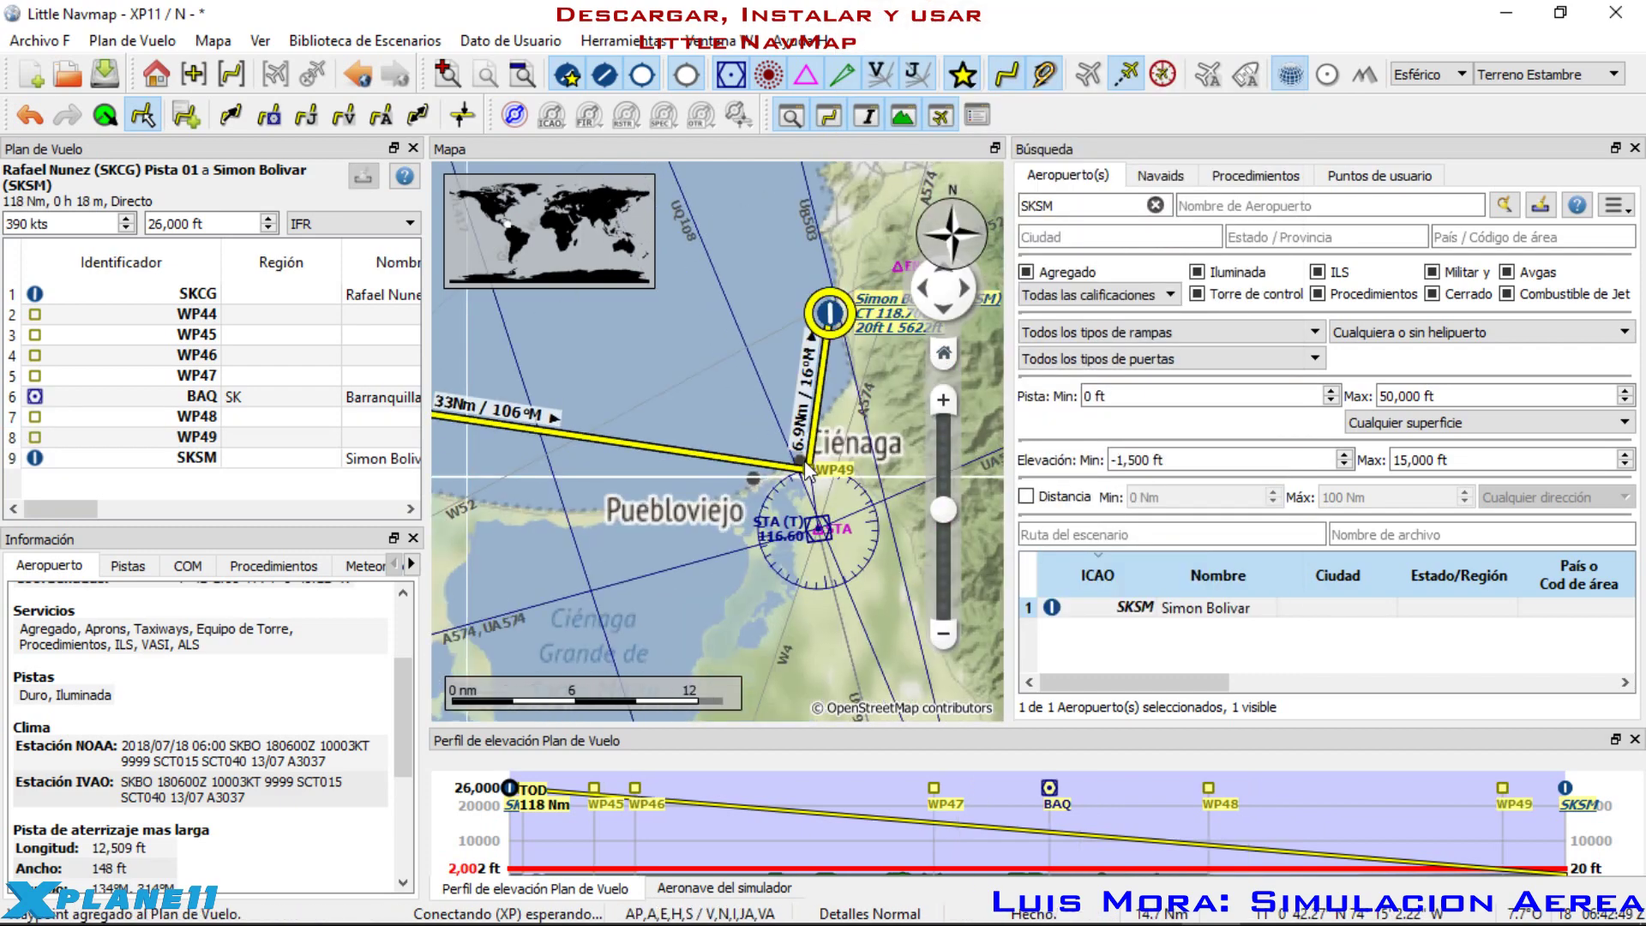
# Step: Examine the final legs through WP49 to SKSM, centring the map on WP49 at Ciénaga
pyautogui.scroll(2, 784, 393)
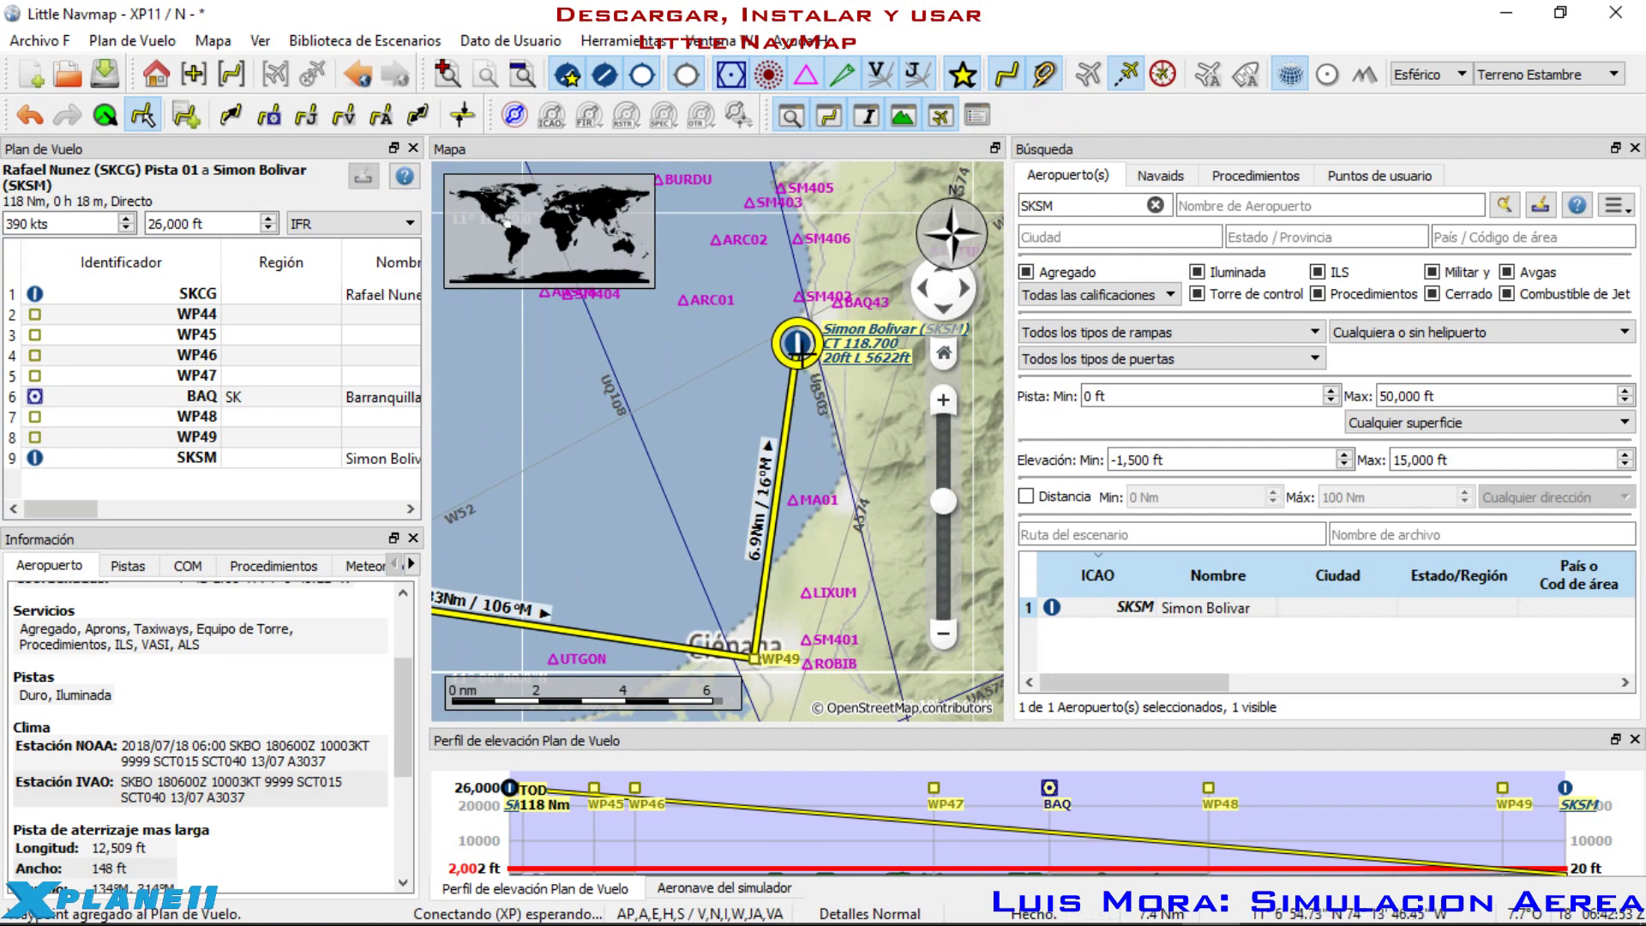
pyautogui.scroll(-5, 540, 512)
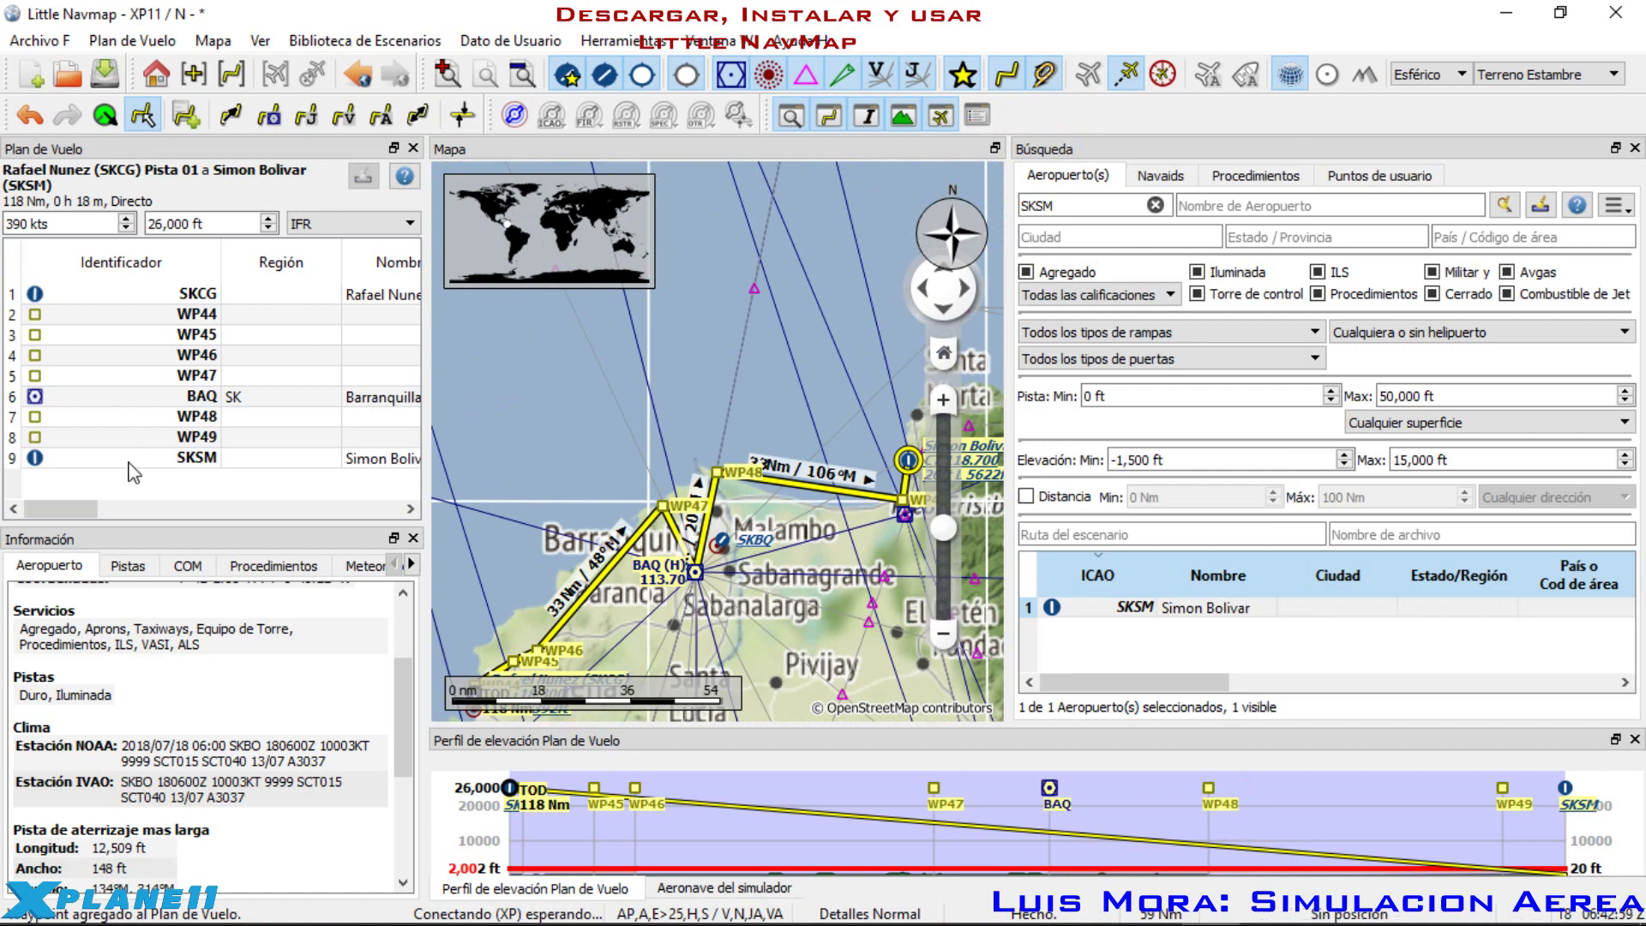
pyautogui.scroll(2, 909, 558)
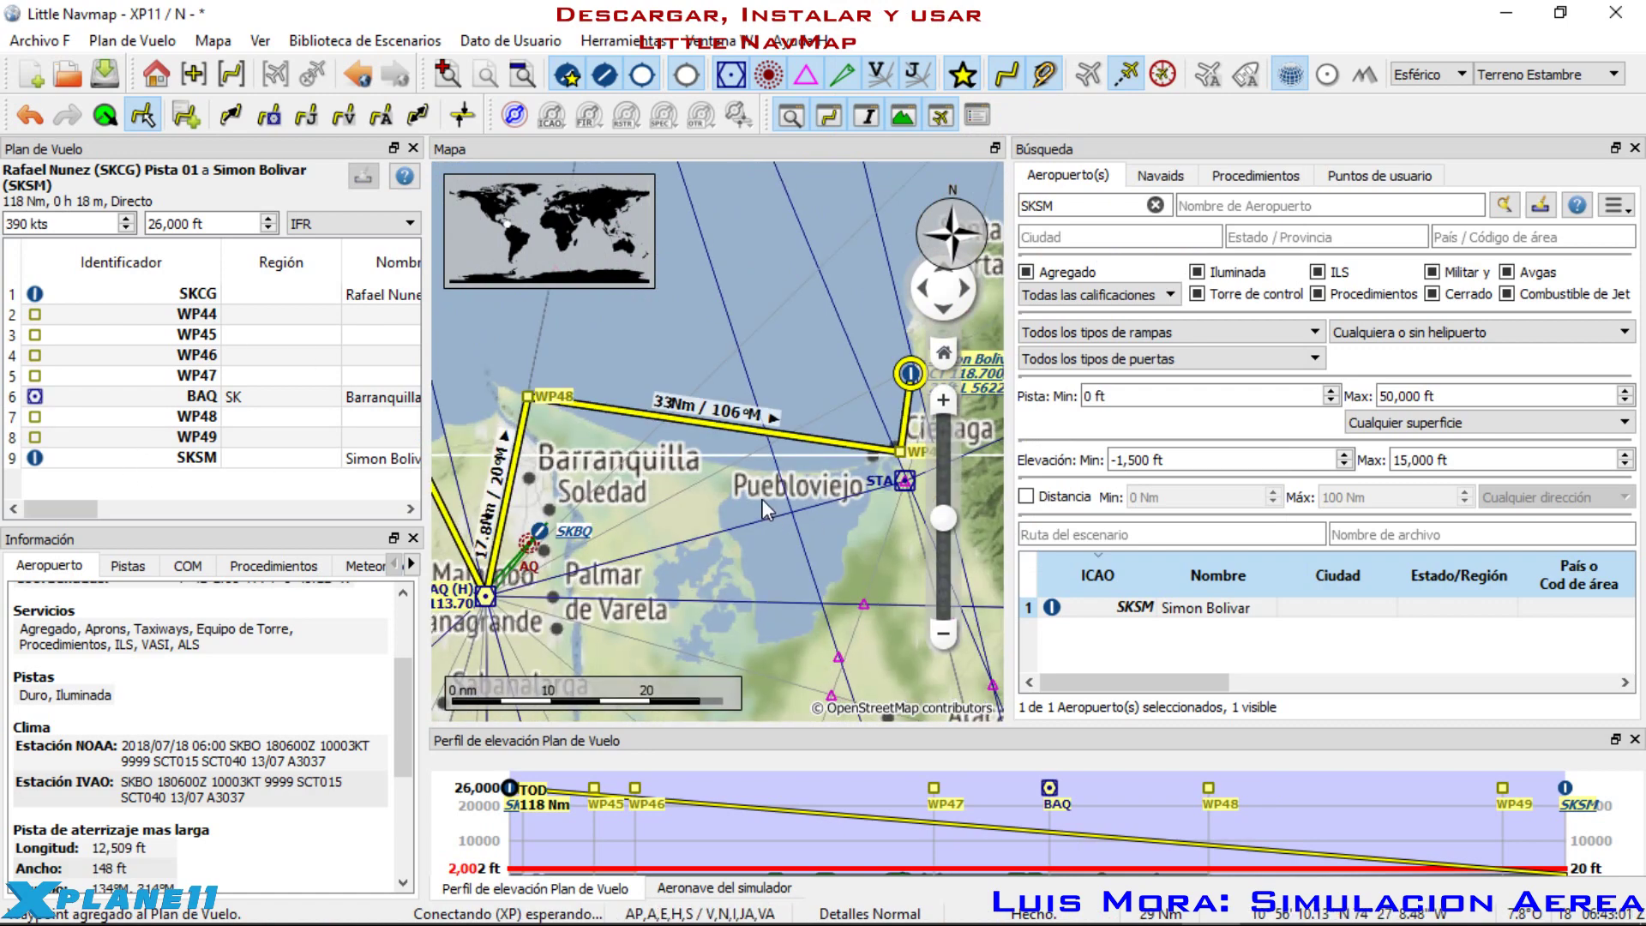
pyautogui.scroll(-2, 763, 499)
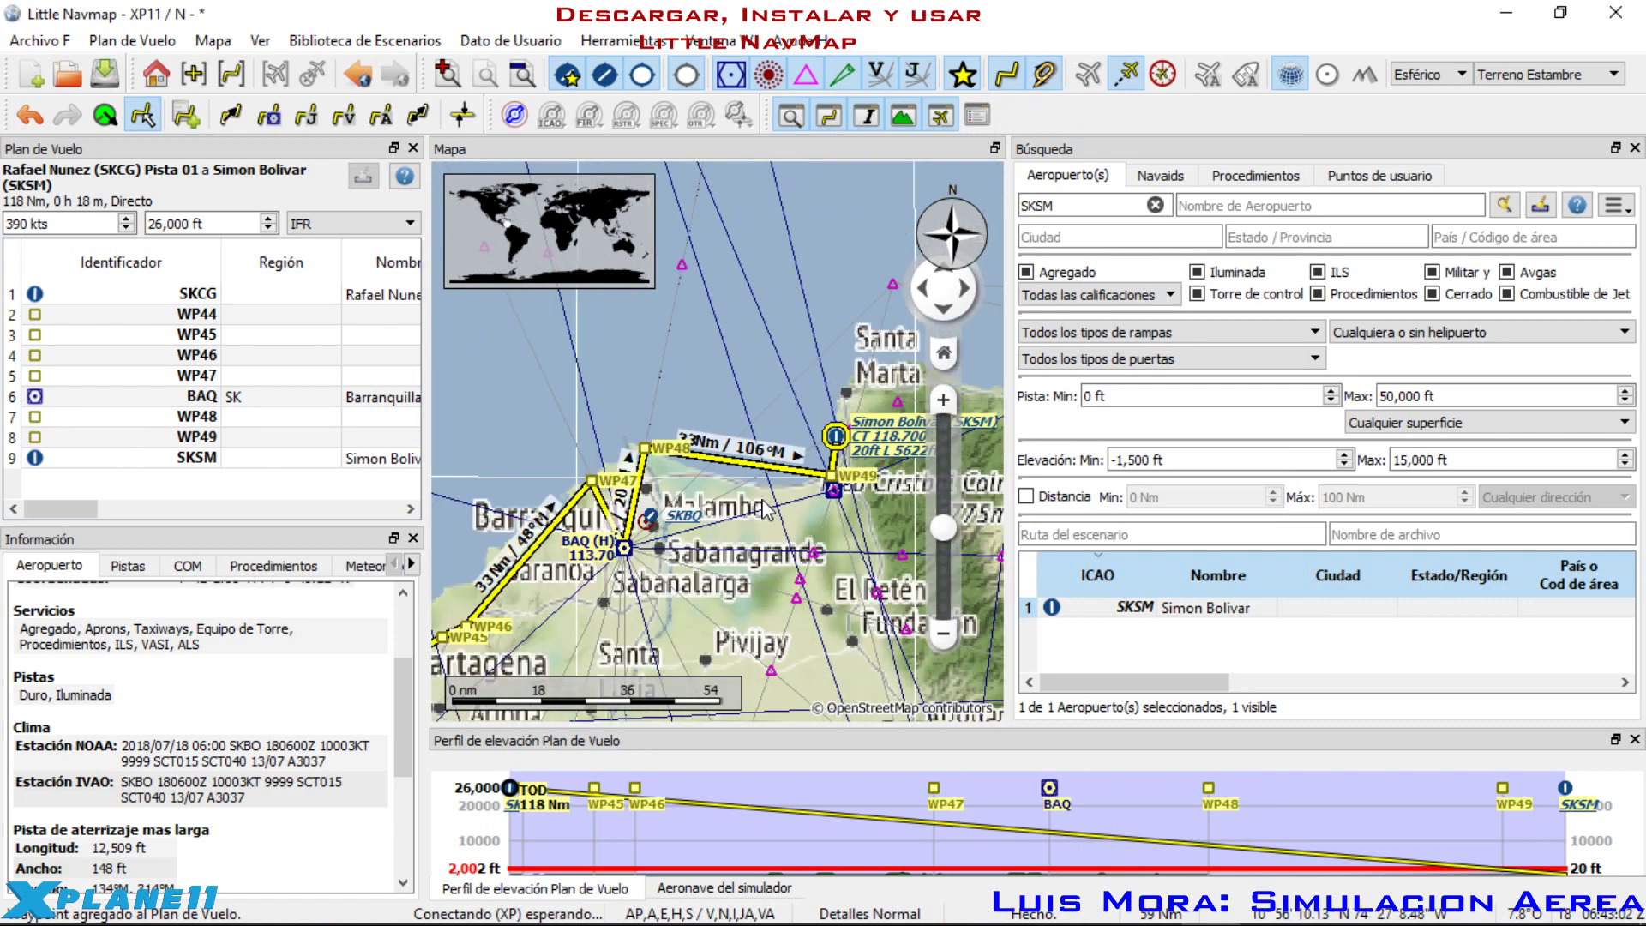
pyautogui.doubleClick(208, 438)
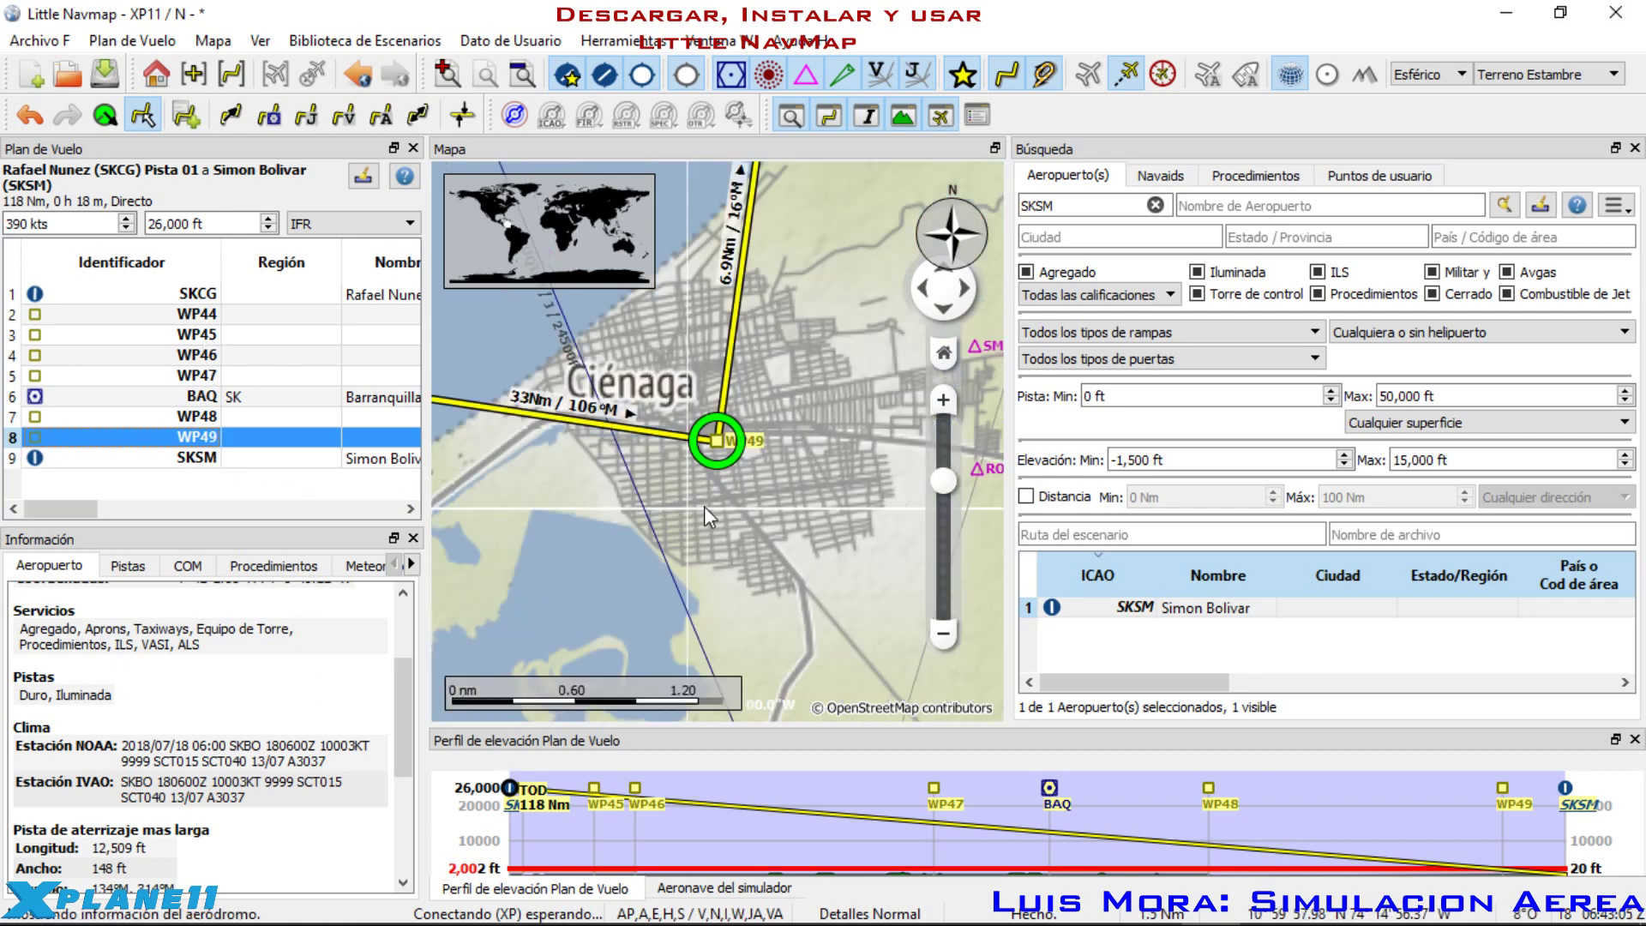
pyautogui.click(686, 540)
pyautogui.scroll(-1, 760, 517)
pyautogui.scroll(-1, 759, 517)
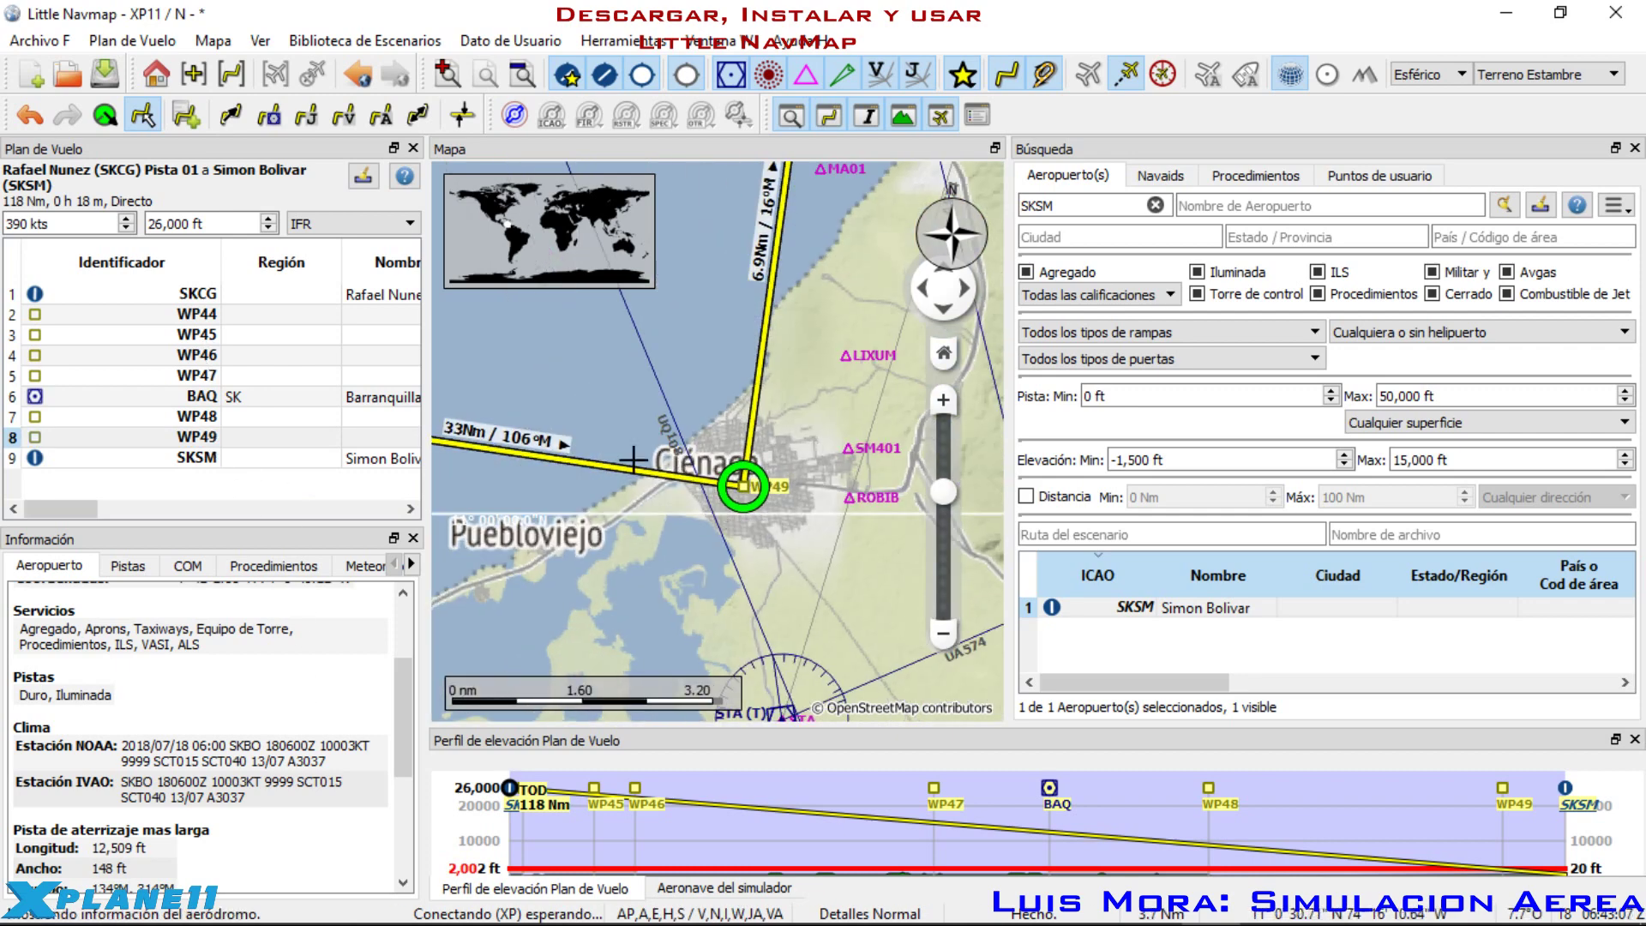
pyautogui.scroll(3, 785, 497)
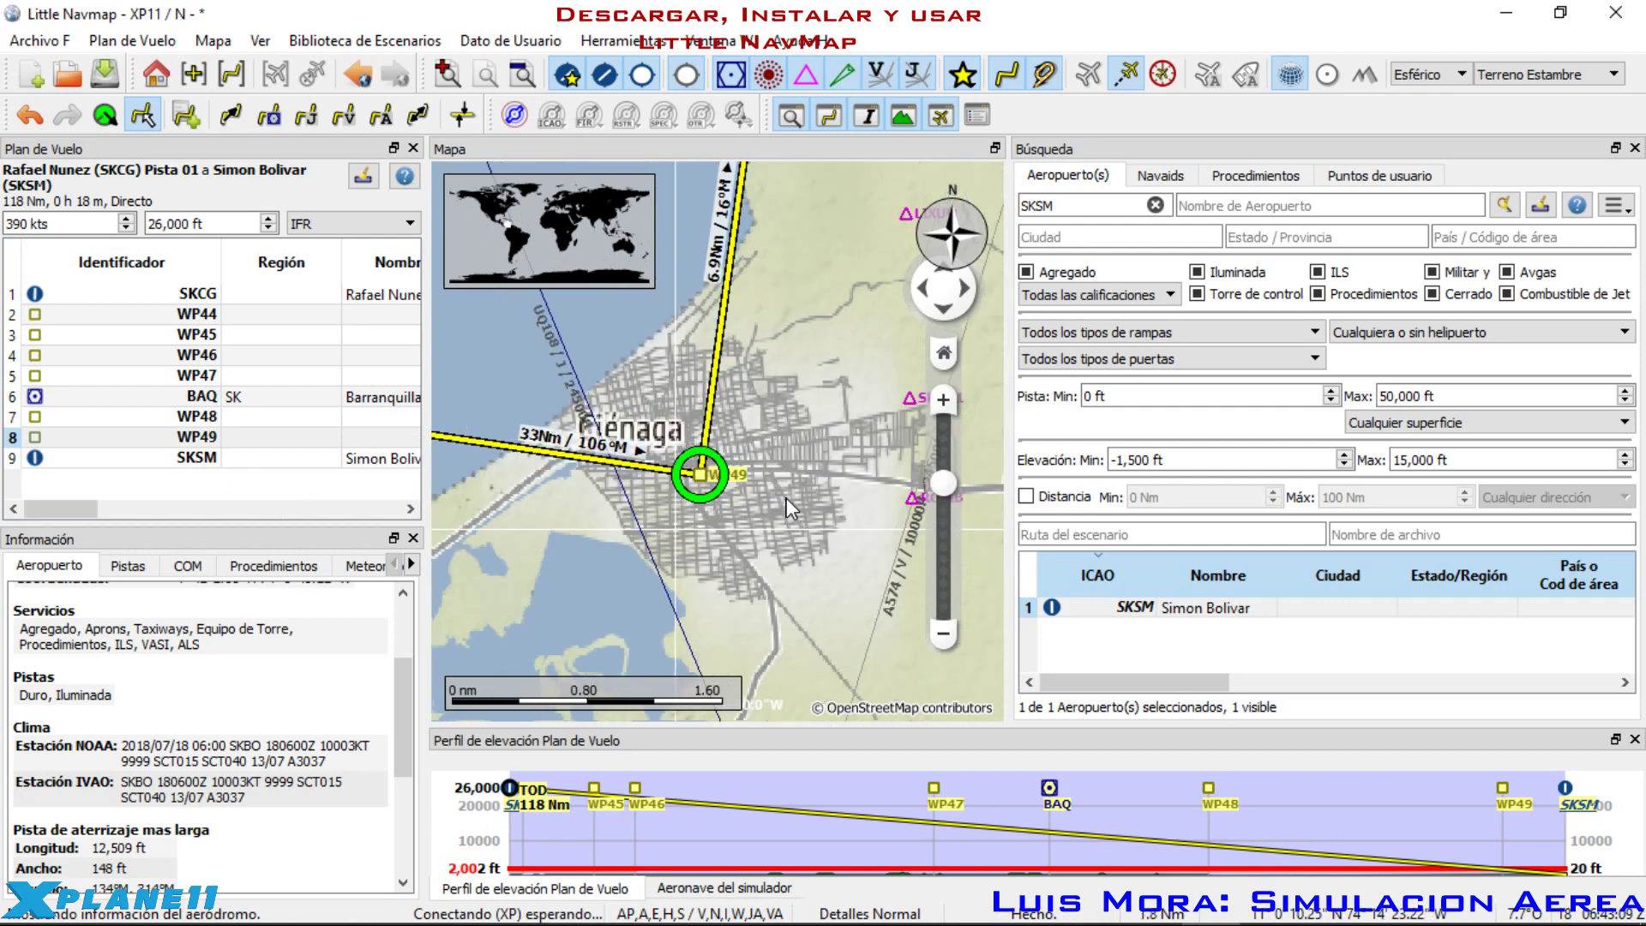
pyautogui.scroll(-1, 691, 426)
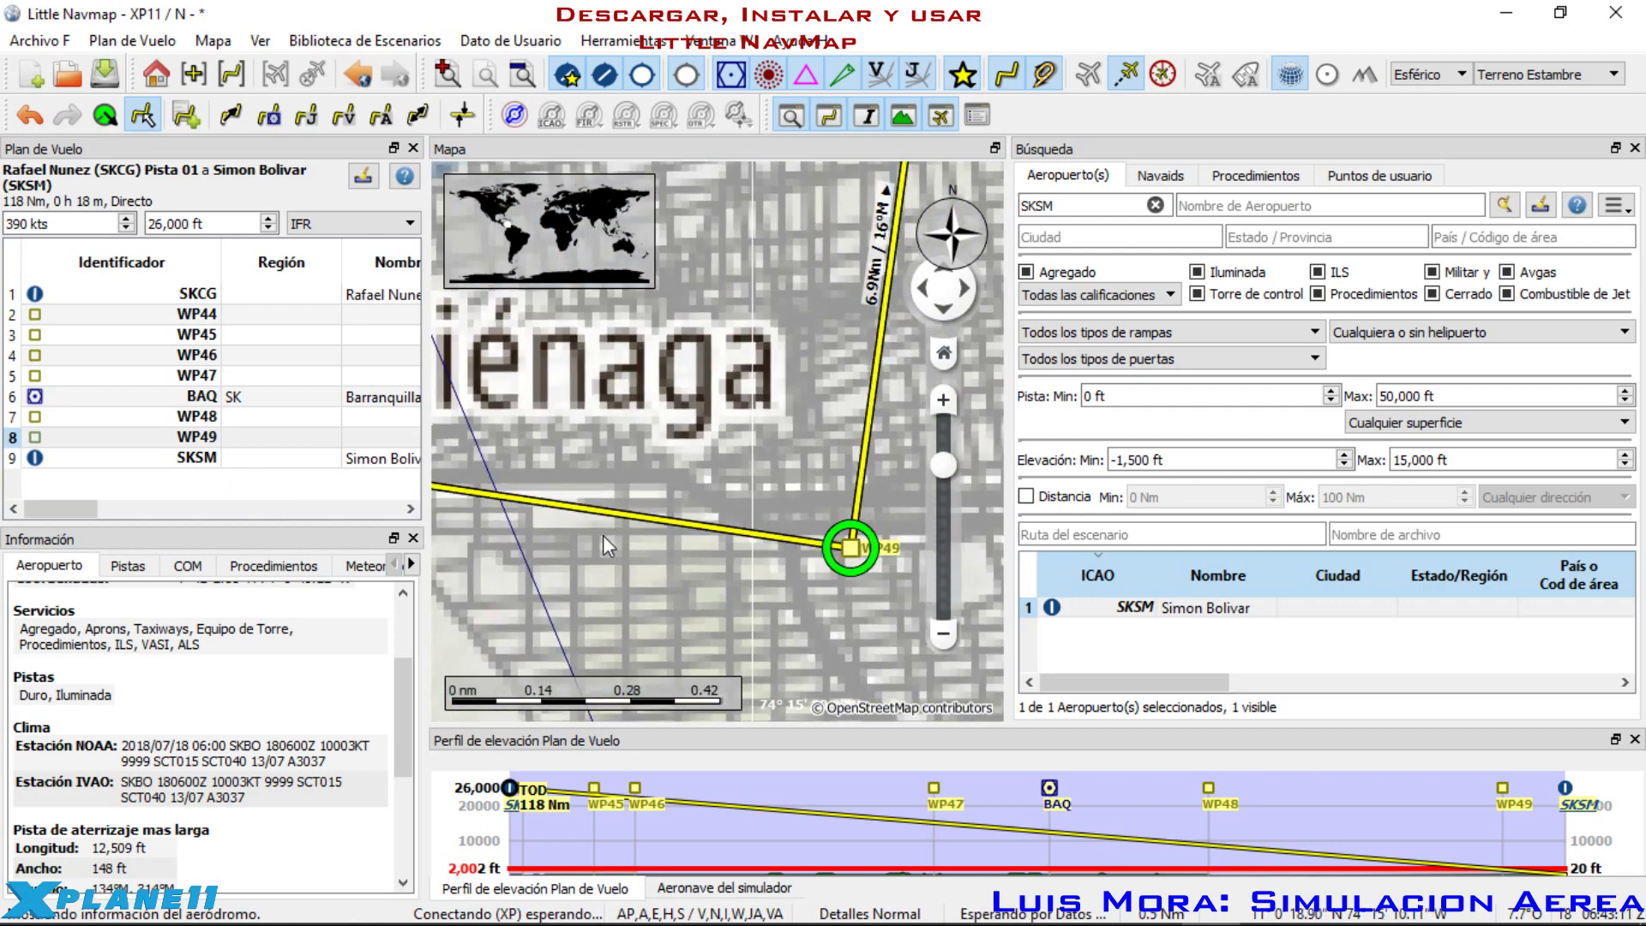
pyautogui.scroll(-1, 604, 535)
# Step: Rename flight plan waypoint WP49 at Ciénaga as SALAMANCA
pyautogui.click(182, 442)
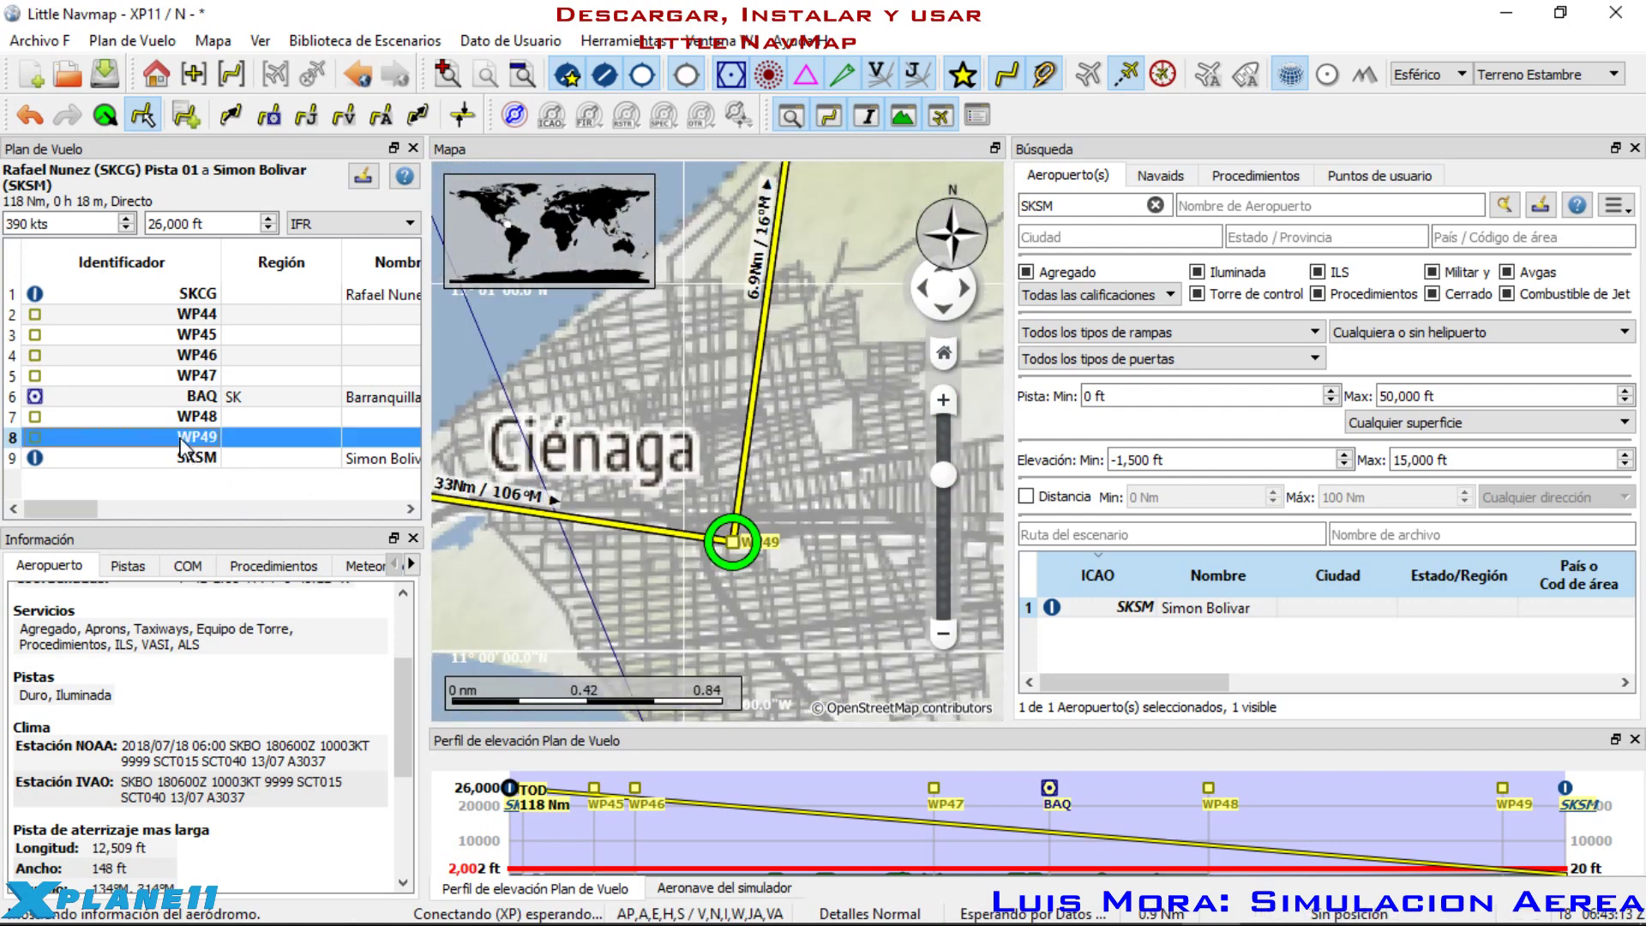
pyautogui.rightClick(182, 441)
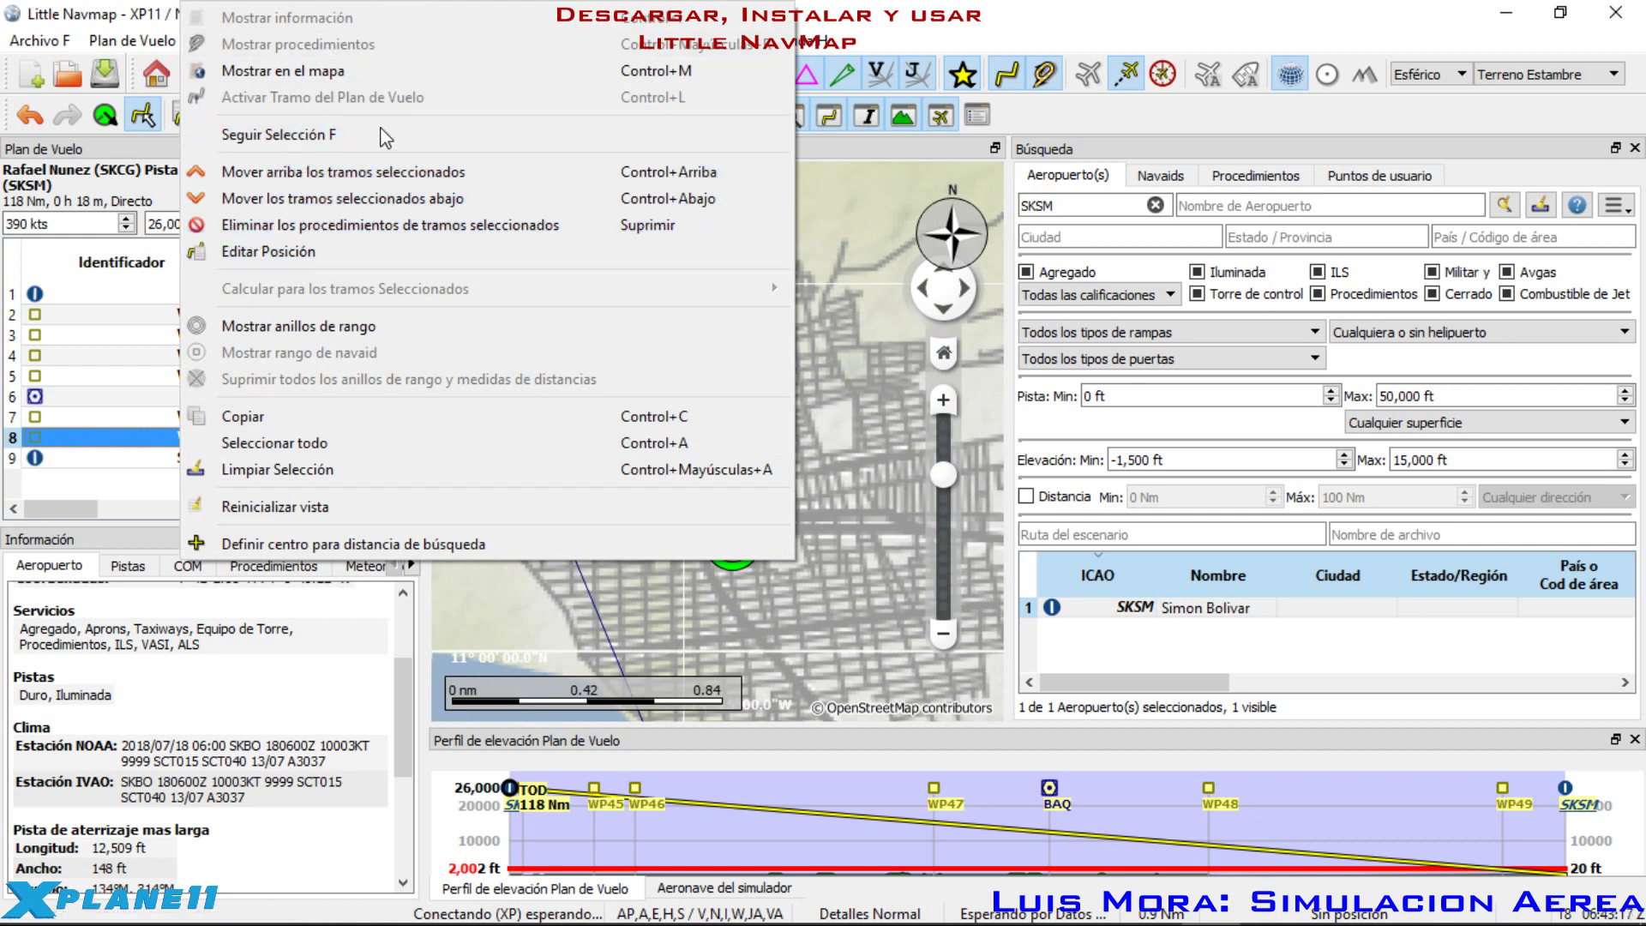
pyautogui.click(378, 249)
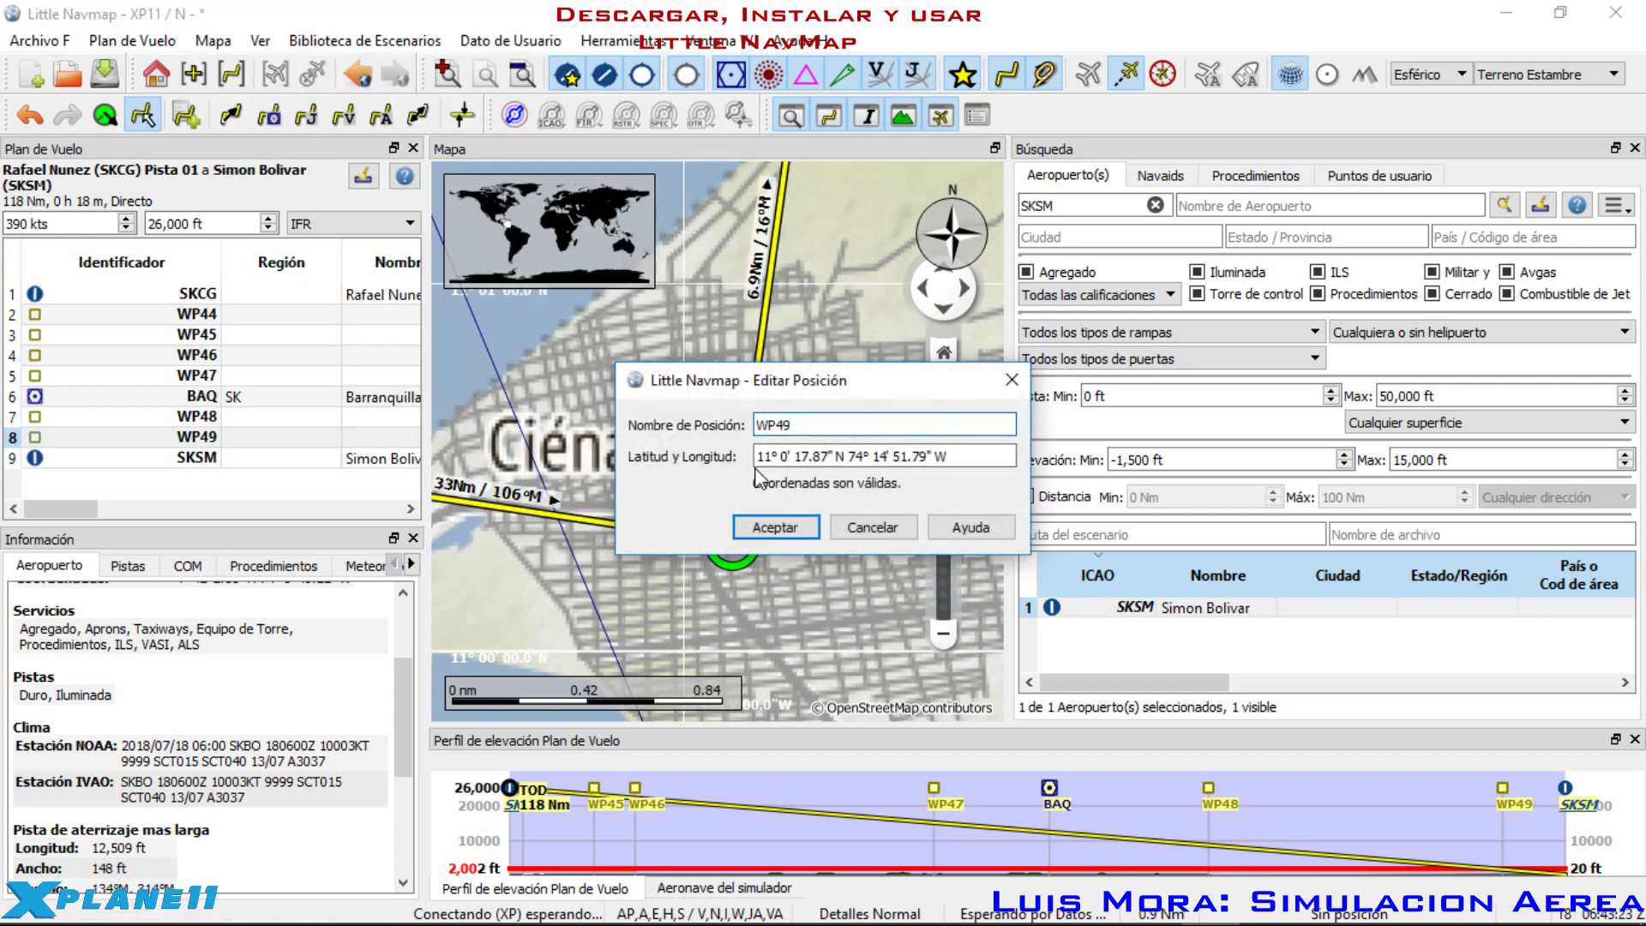
pyautogui.moveTo(801, 426); pyautogui.dragTo(731, 437)
pyautogui.write('sal')
pyautogui.press('Return')
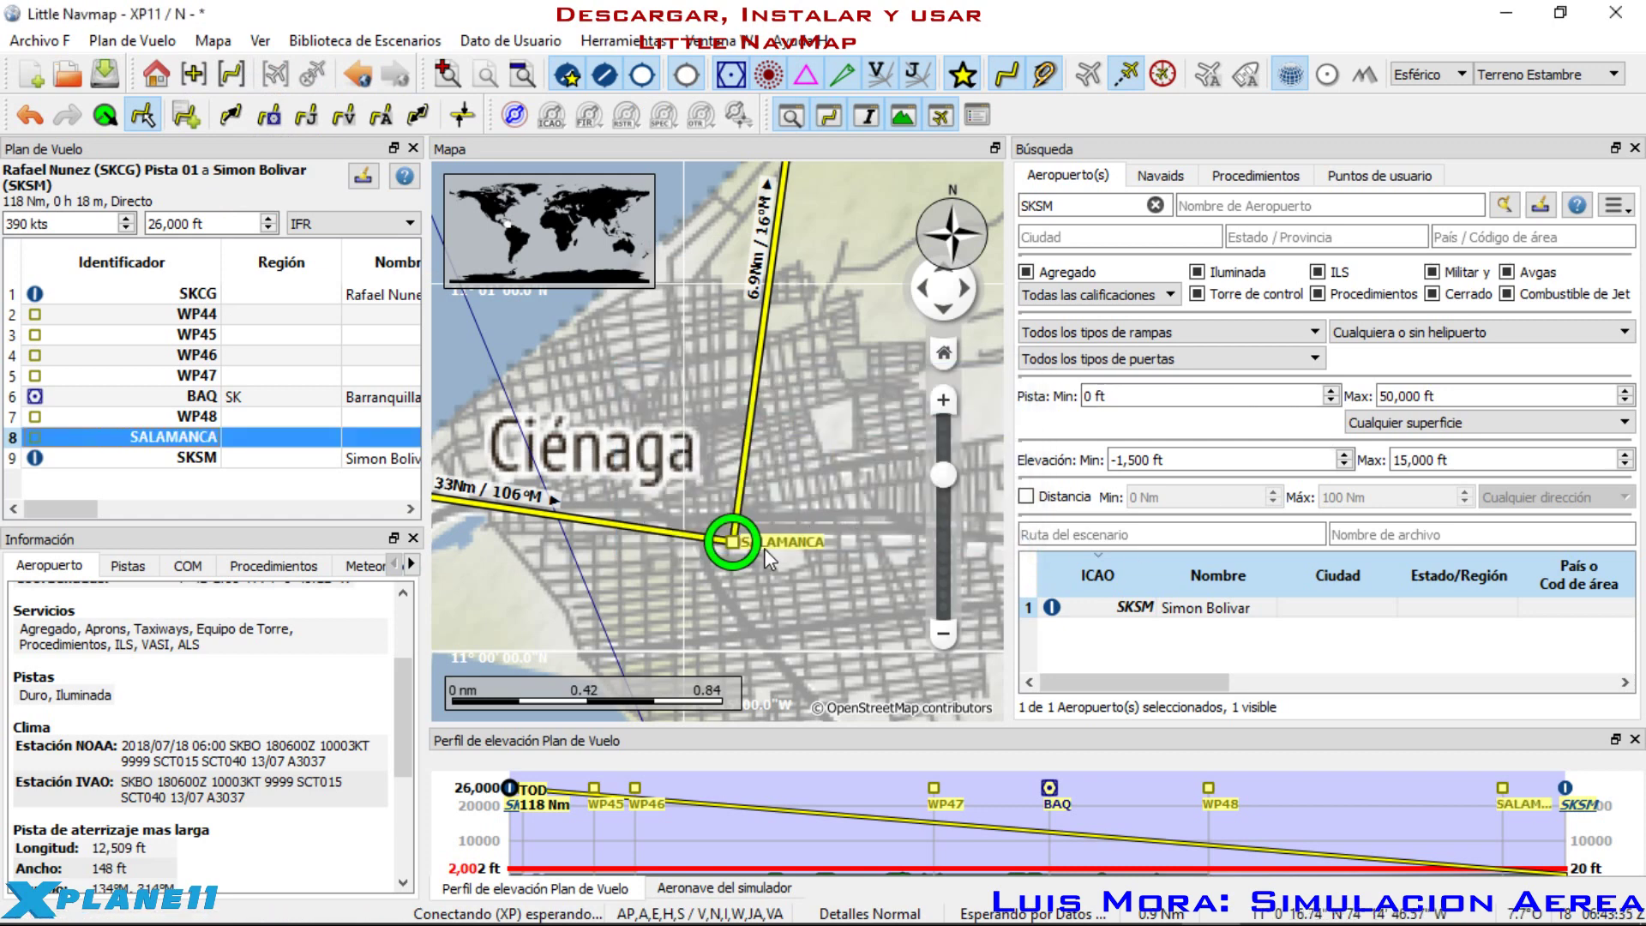
# Step: Rename flight plan waypoint WP48, on the coast north of Barranquilla, as TASAJERA
pyautogui.scroll(-2, 772, 548)
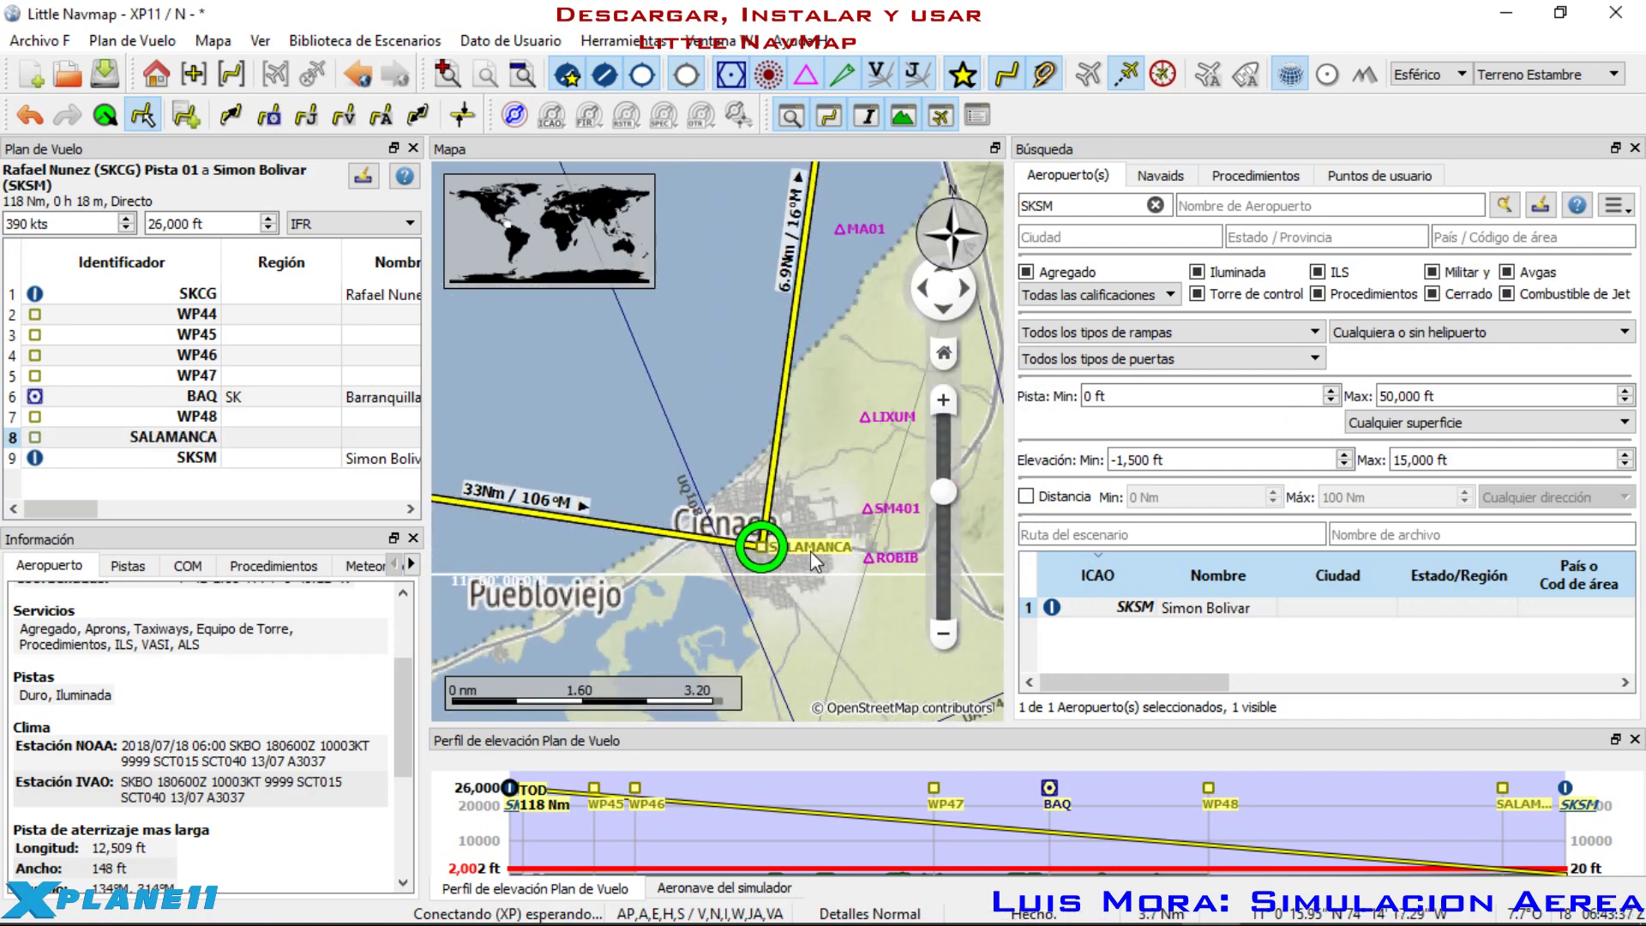
pyautogui.scroll(-2, 810, 550)
pyautogui.scroll(-3, 693, 562)
pyautogui.moveTo(511, 296); pyautogui.dragTo(566, 516)
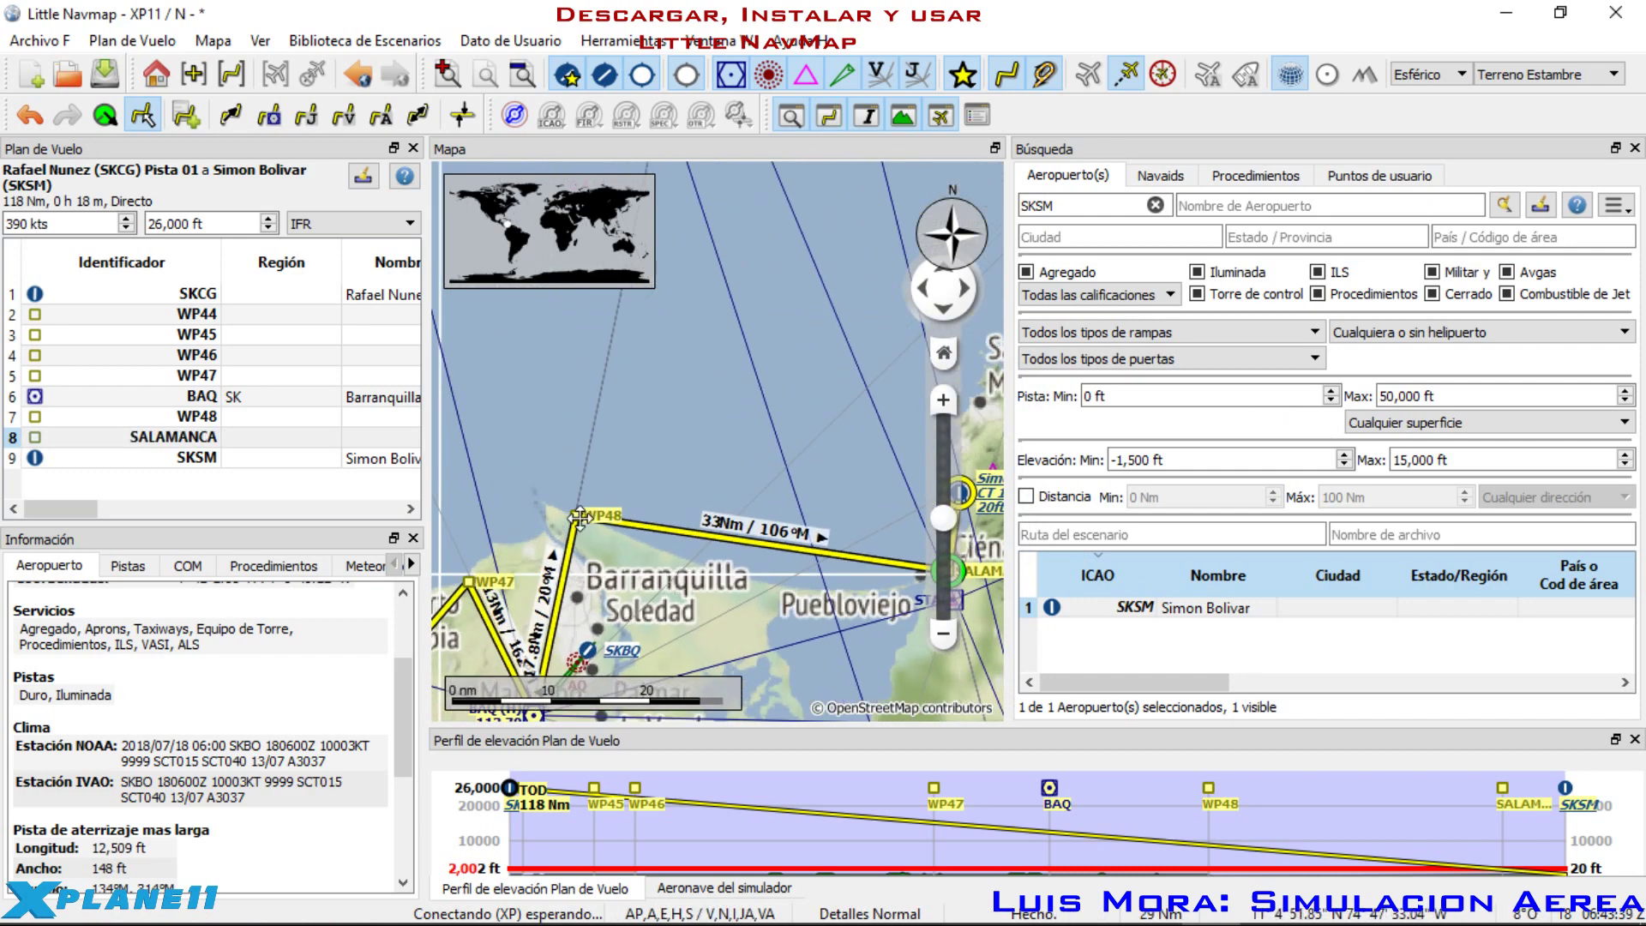
pyautogui.scroll(5, 566, 516)
pyautogui.scroll(2, 595, 517)
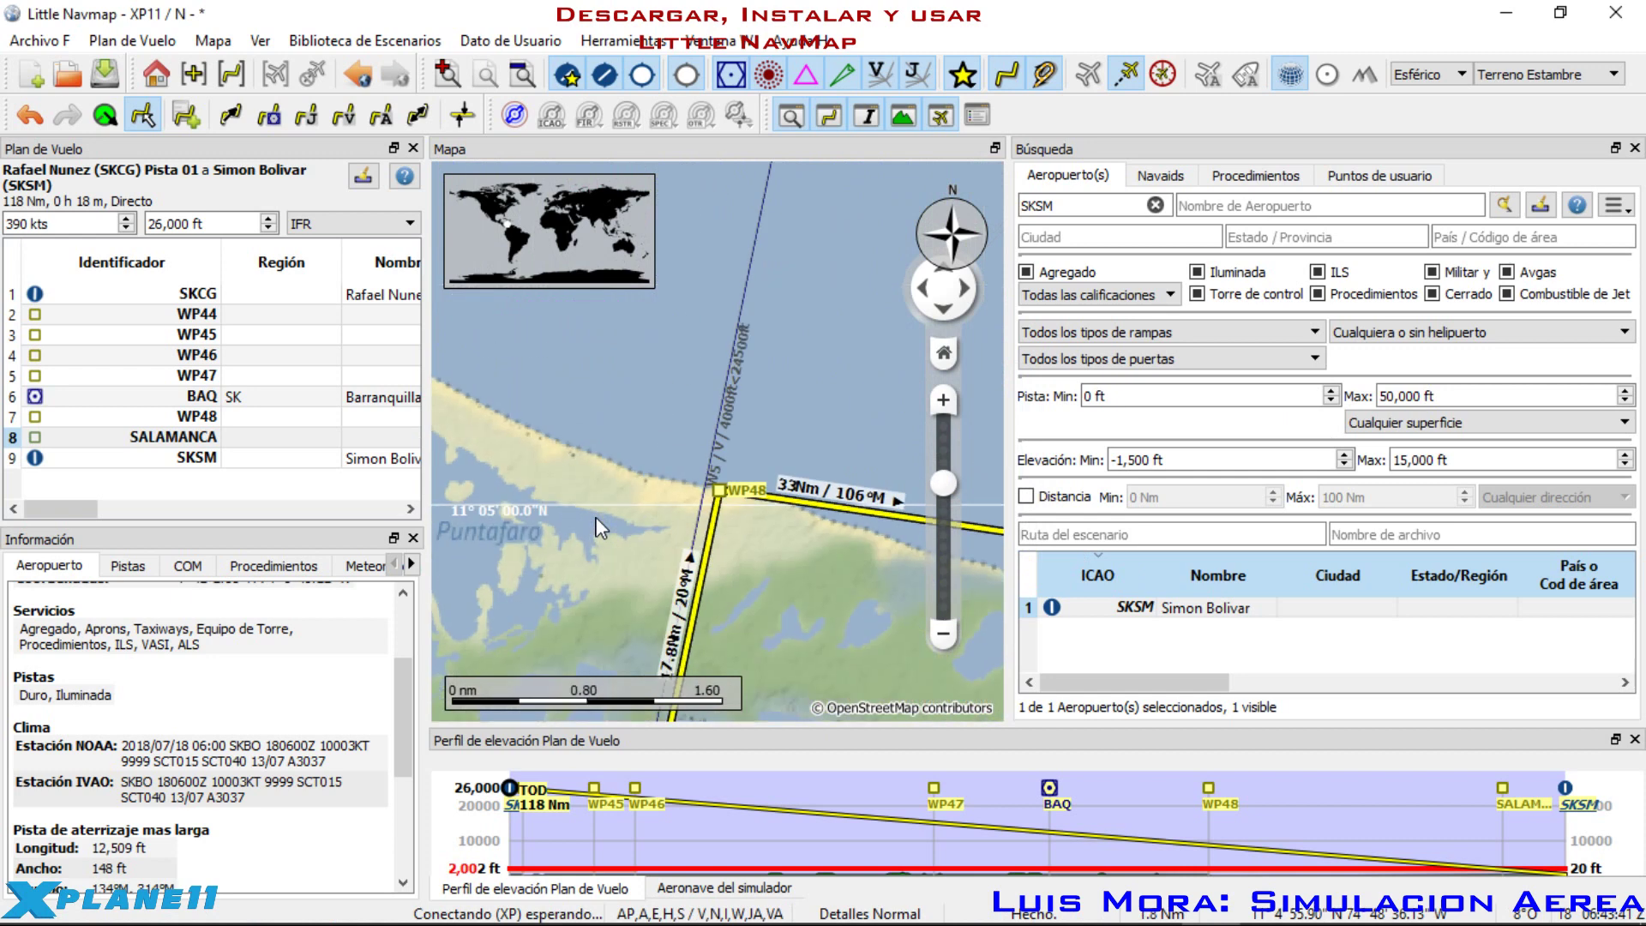
pyautogui.moveTo(595, 517); pyautogui.dragTo(665, 501)
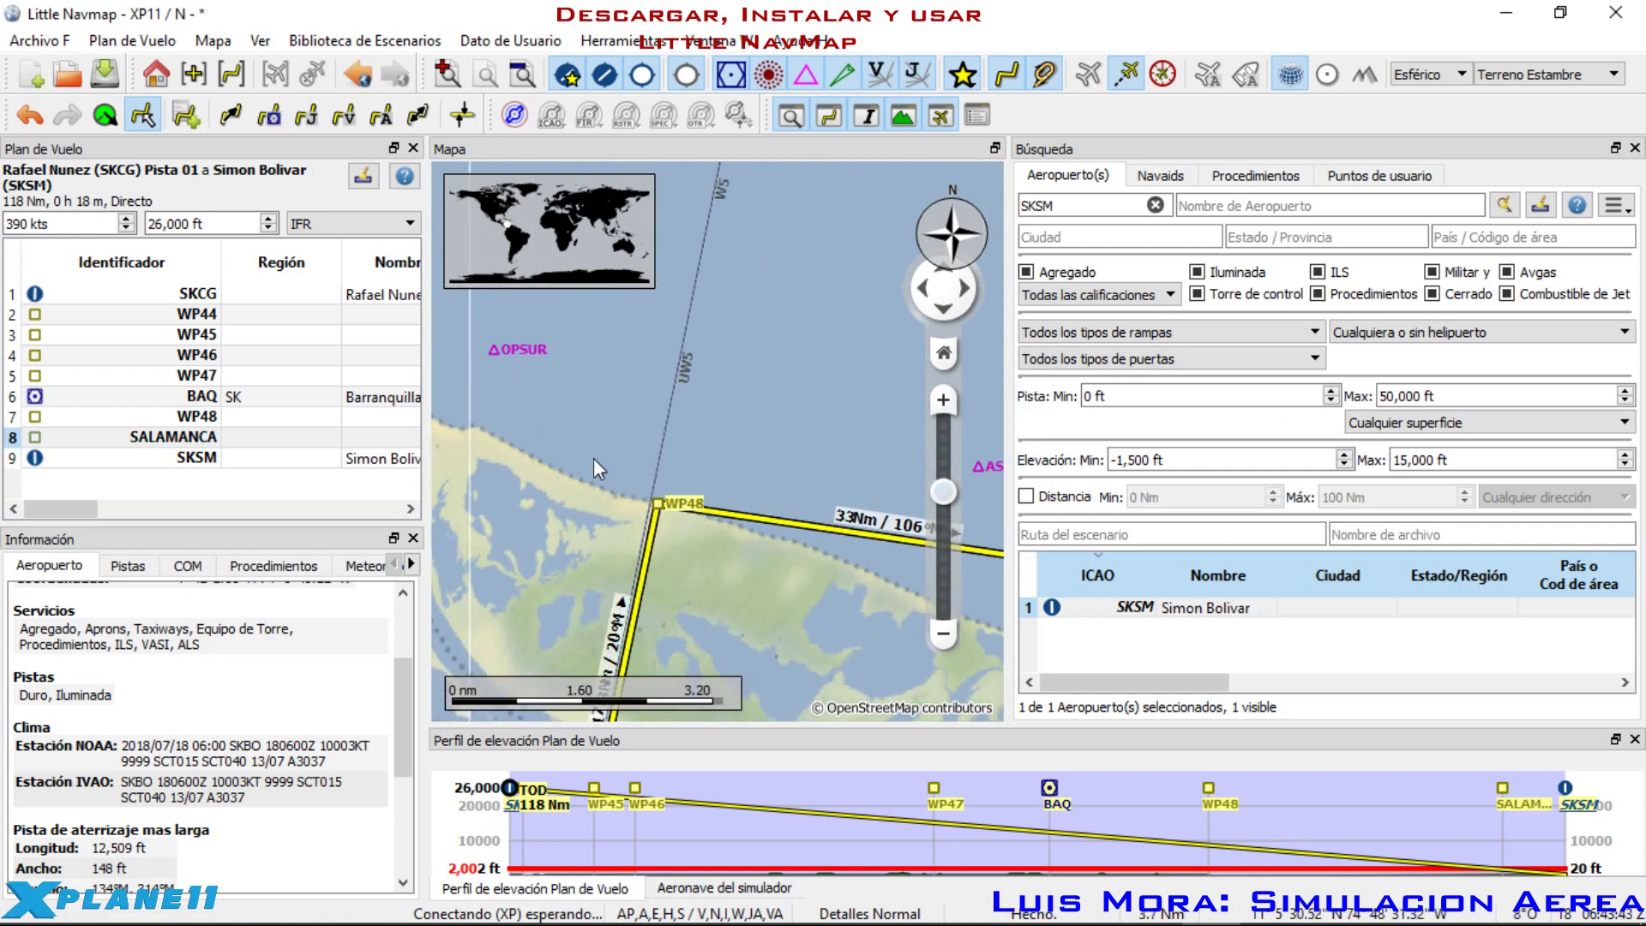
pyautogui.rightClick(183, 416)
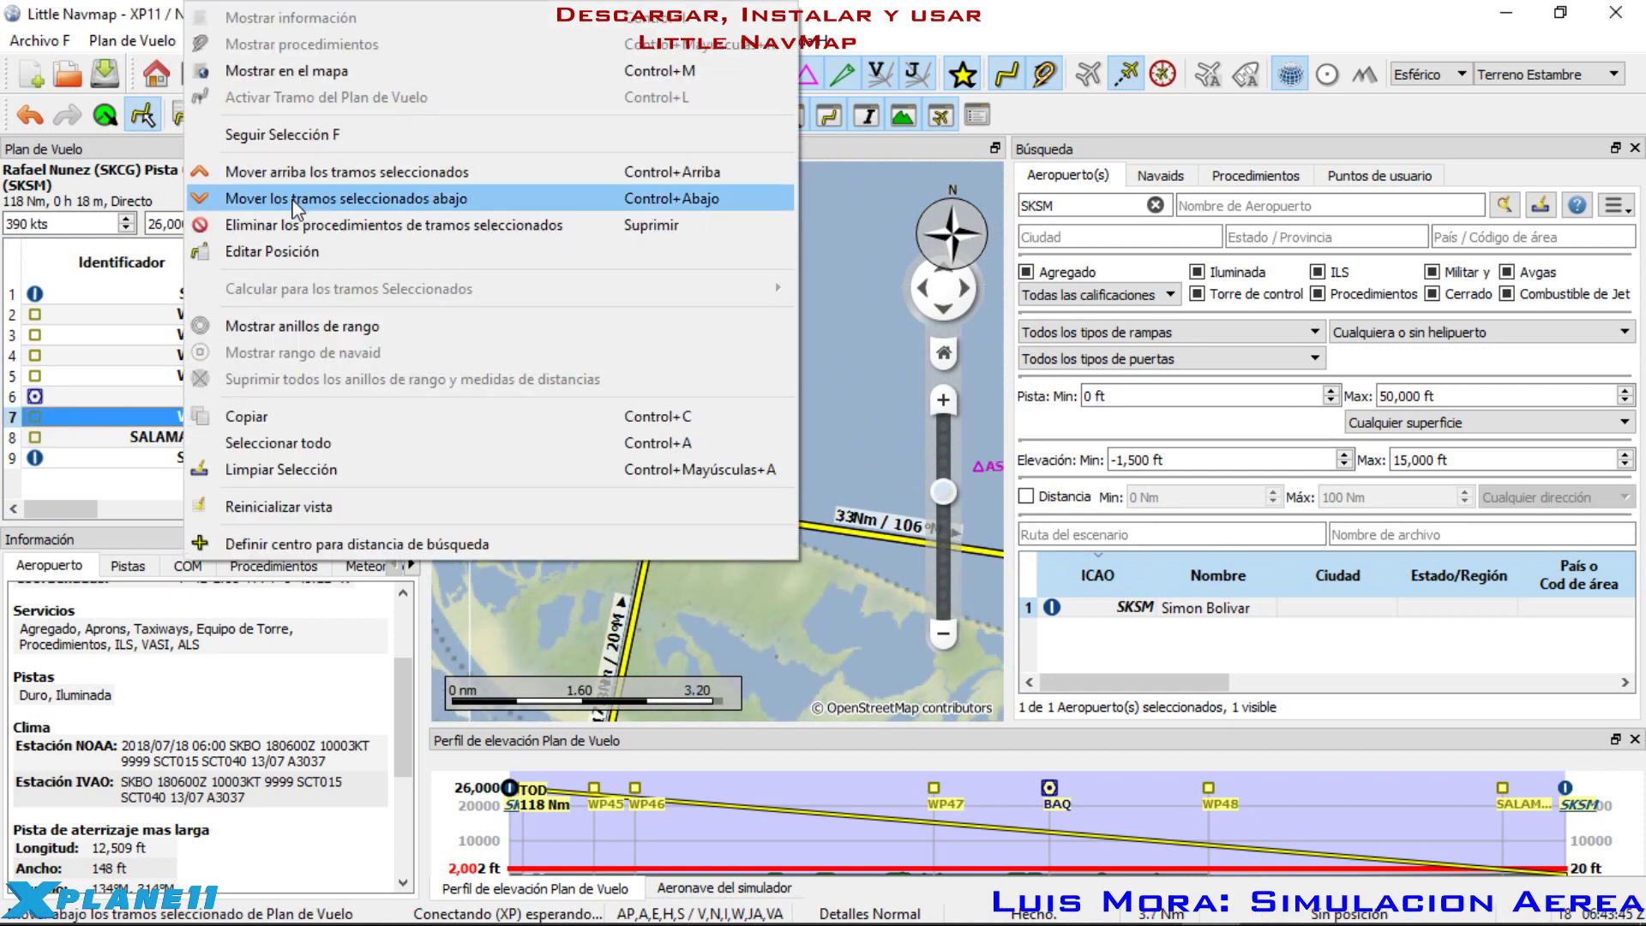
pyautogui.click(272, 251)
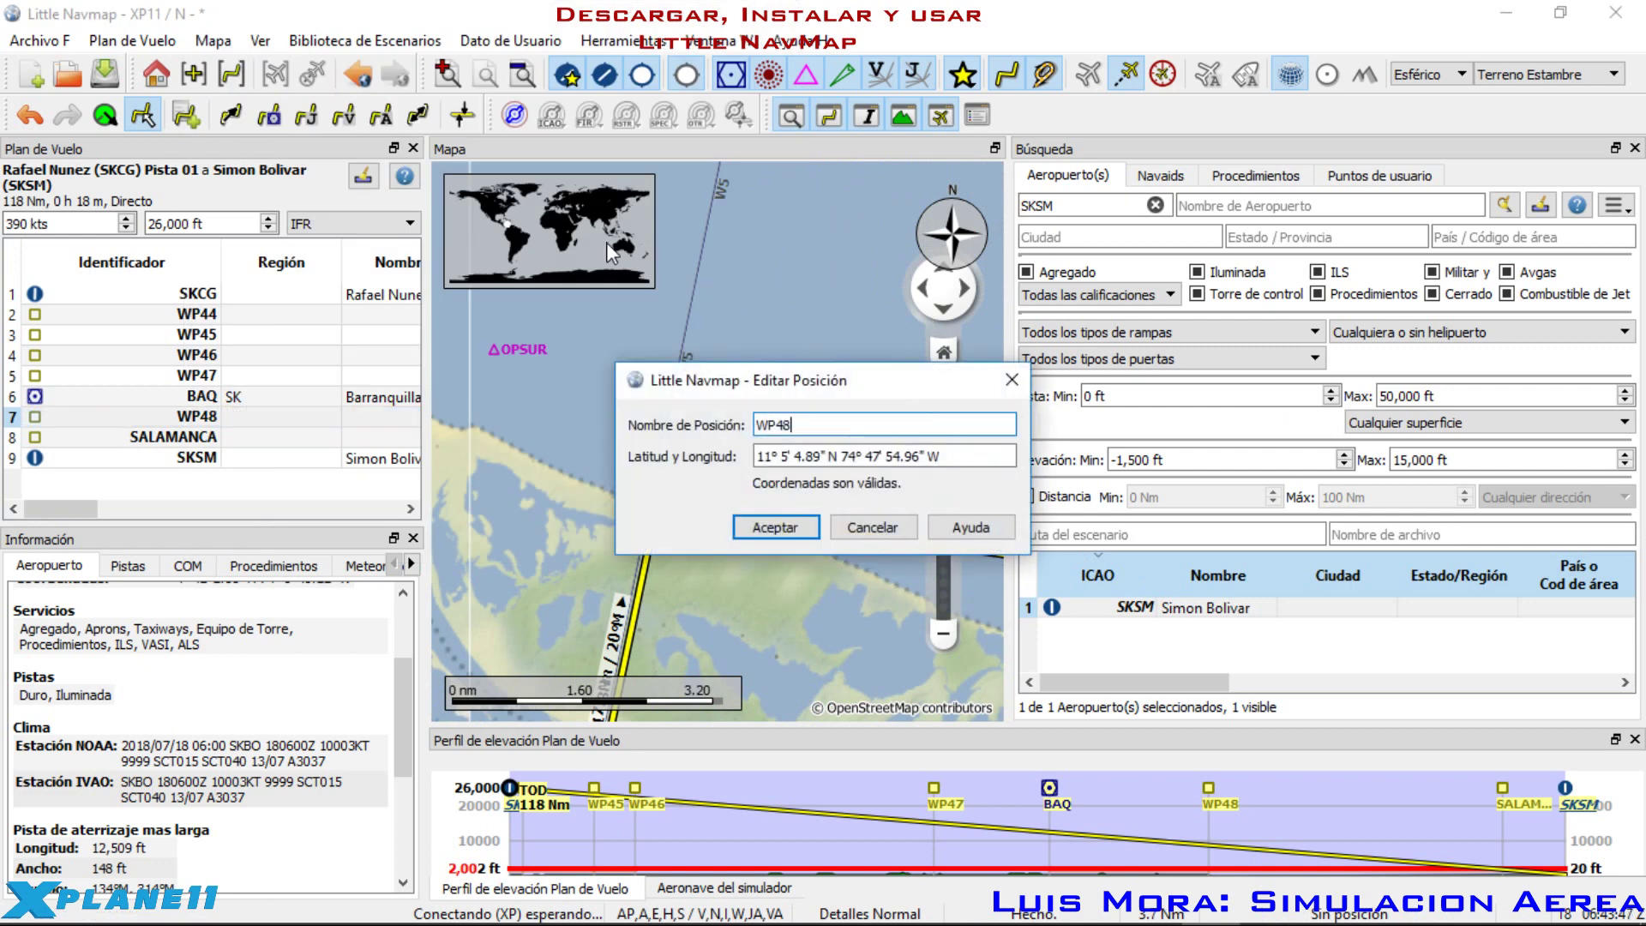
pyautogui.press('BackSpace')
pyautogui.press('BackSpace')
pyautogui.press('BackSpace')
pyautogui.press('BackSpace')
pyautogui.write('TAZAJER')
pyautogui.press('BackSpace')
pyautogui.write('S')
pyautogui.click(785, 528)
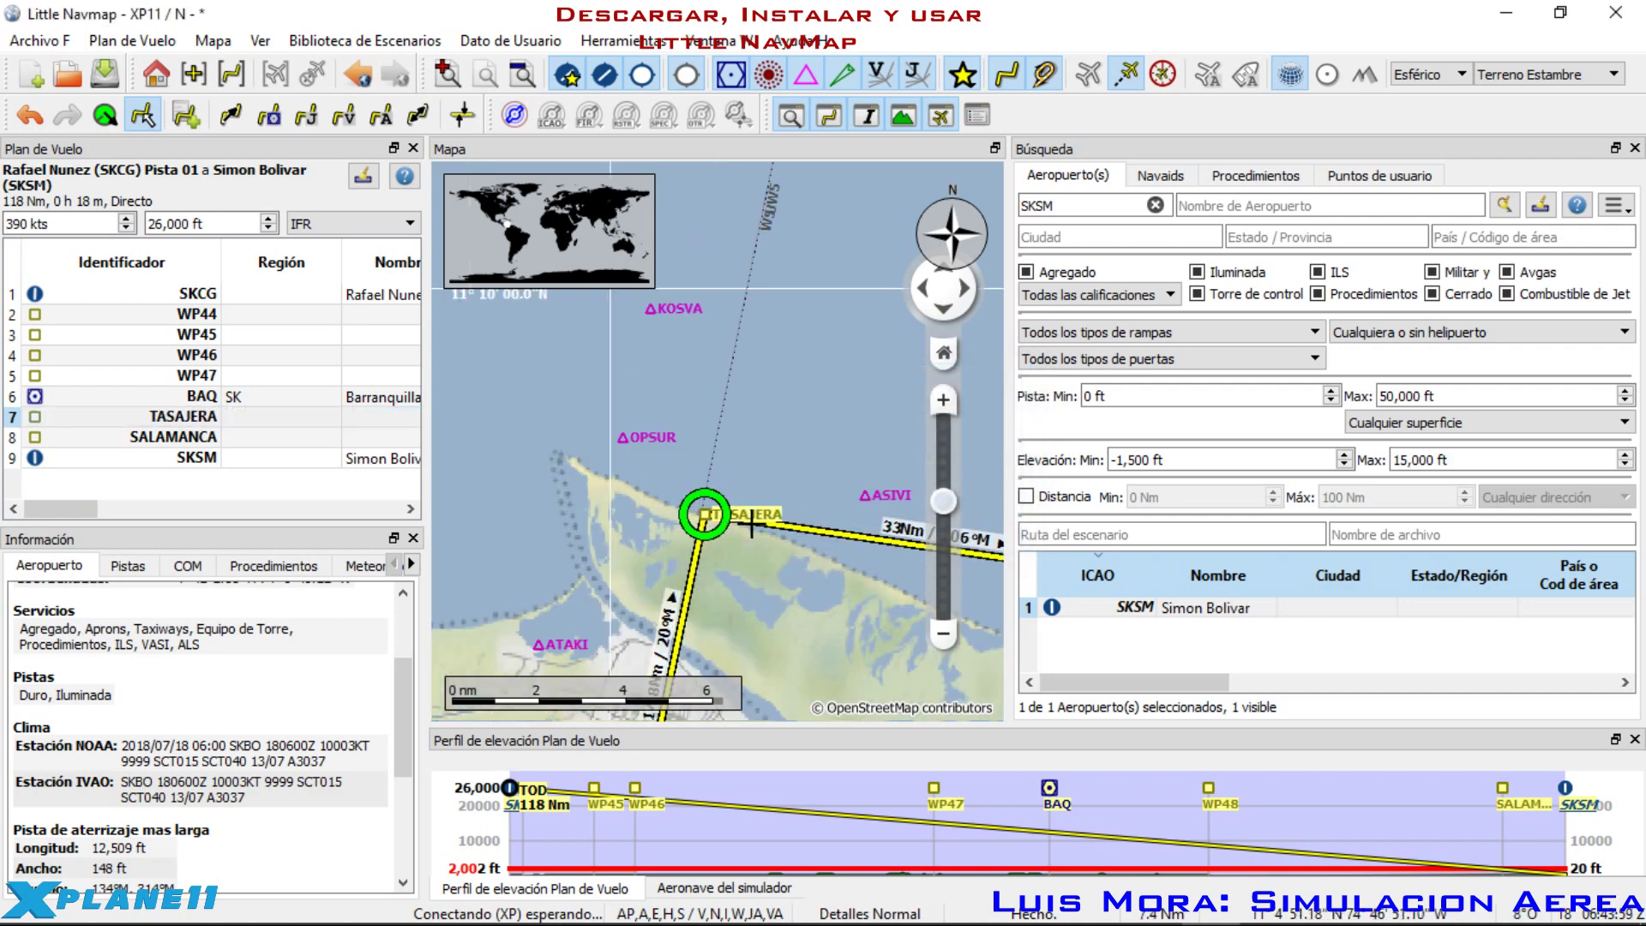
# Step: Rename flight plan waypoint WP47 near Puerto Colombia as PTO COLOMBIA
pyautogui.scroll(4, 748, 515)
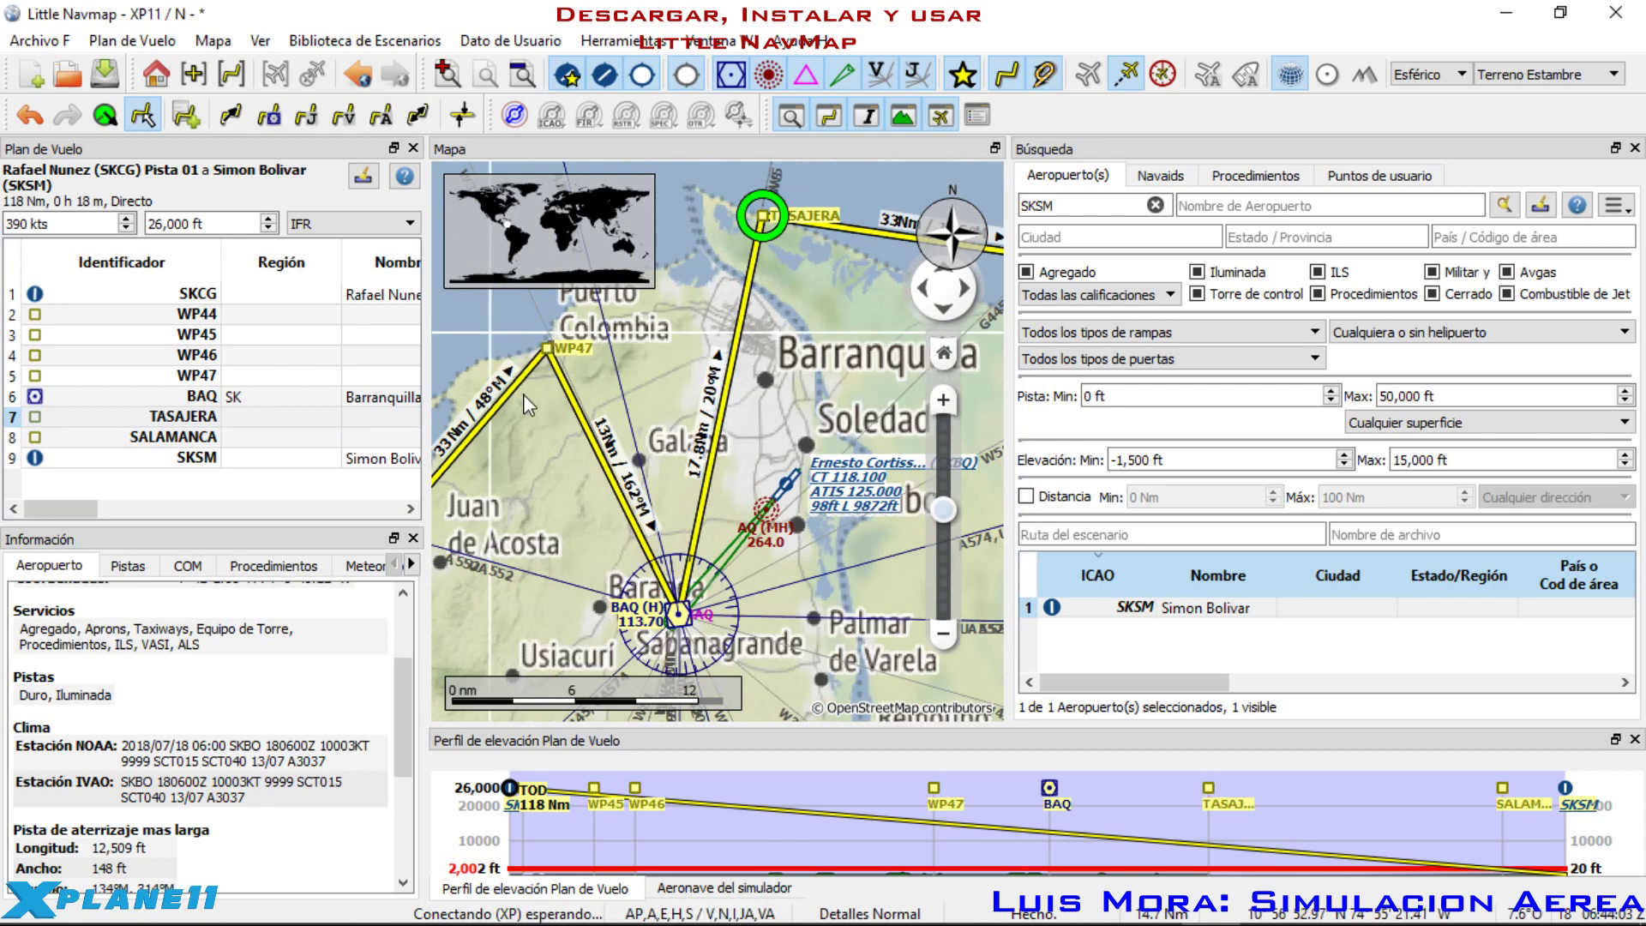
pyautogui.click(199, 380)
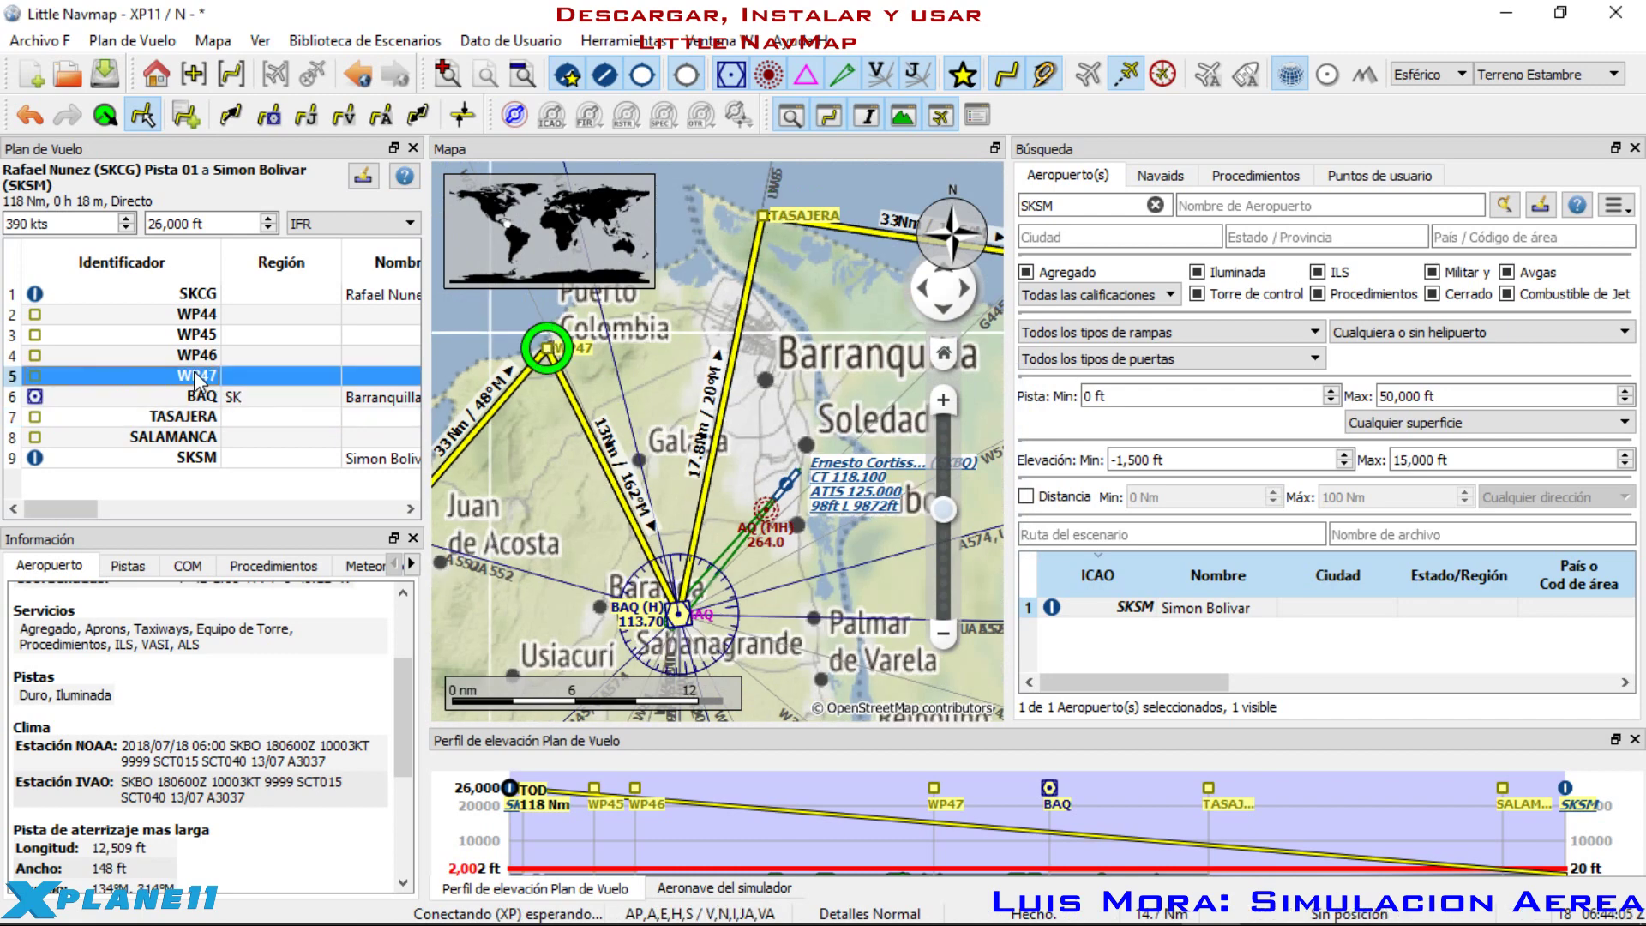
pyautogui.rightClick(197, 381)
pyautogui.click(667, 255)
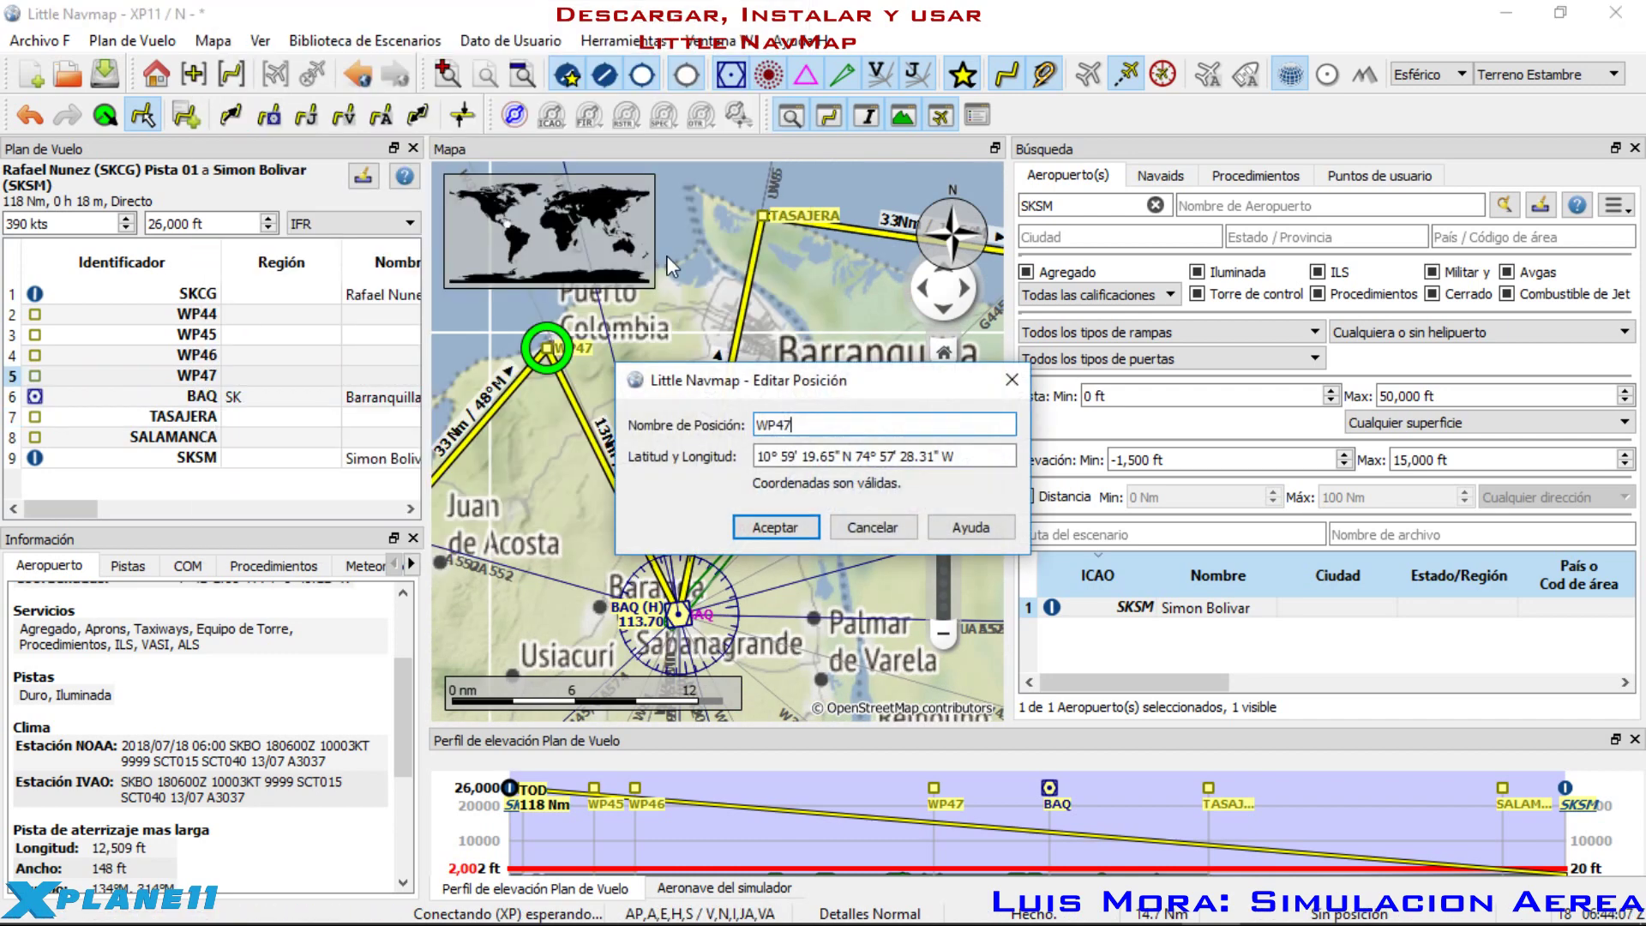
pyautogui.press('BackSpace')
pyautogui.press('BackSpace')
pyautogui.press('BackSpace')
pyautogui.press('BackSpace')
pyautogui.write('PTO COLOMBIA')
pyautogui.click(775, 528)
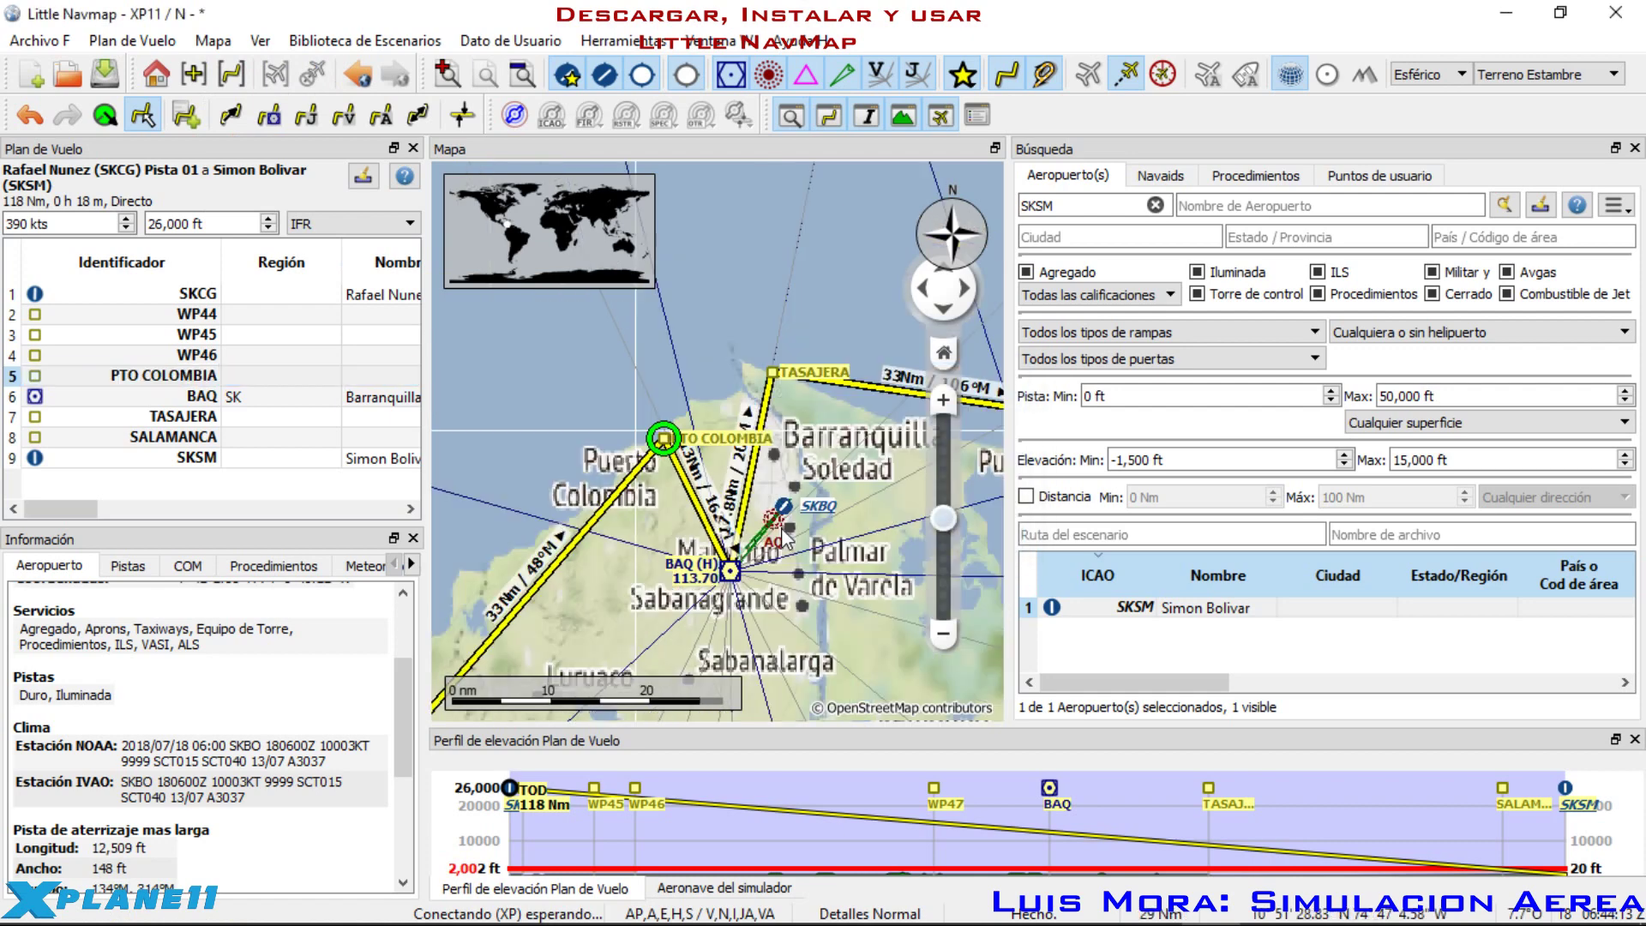
# Step: Rename flight plan waypoint WP46 as CLEMENCIA
pyautogui.scroll(6, 783, 531)
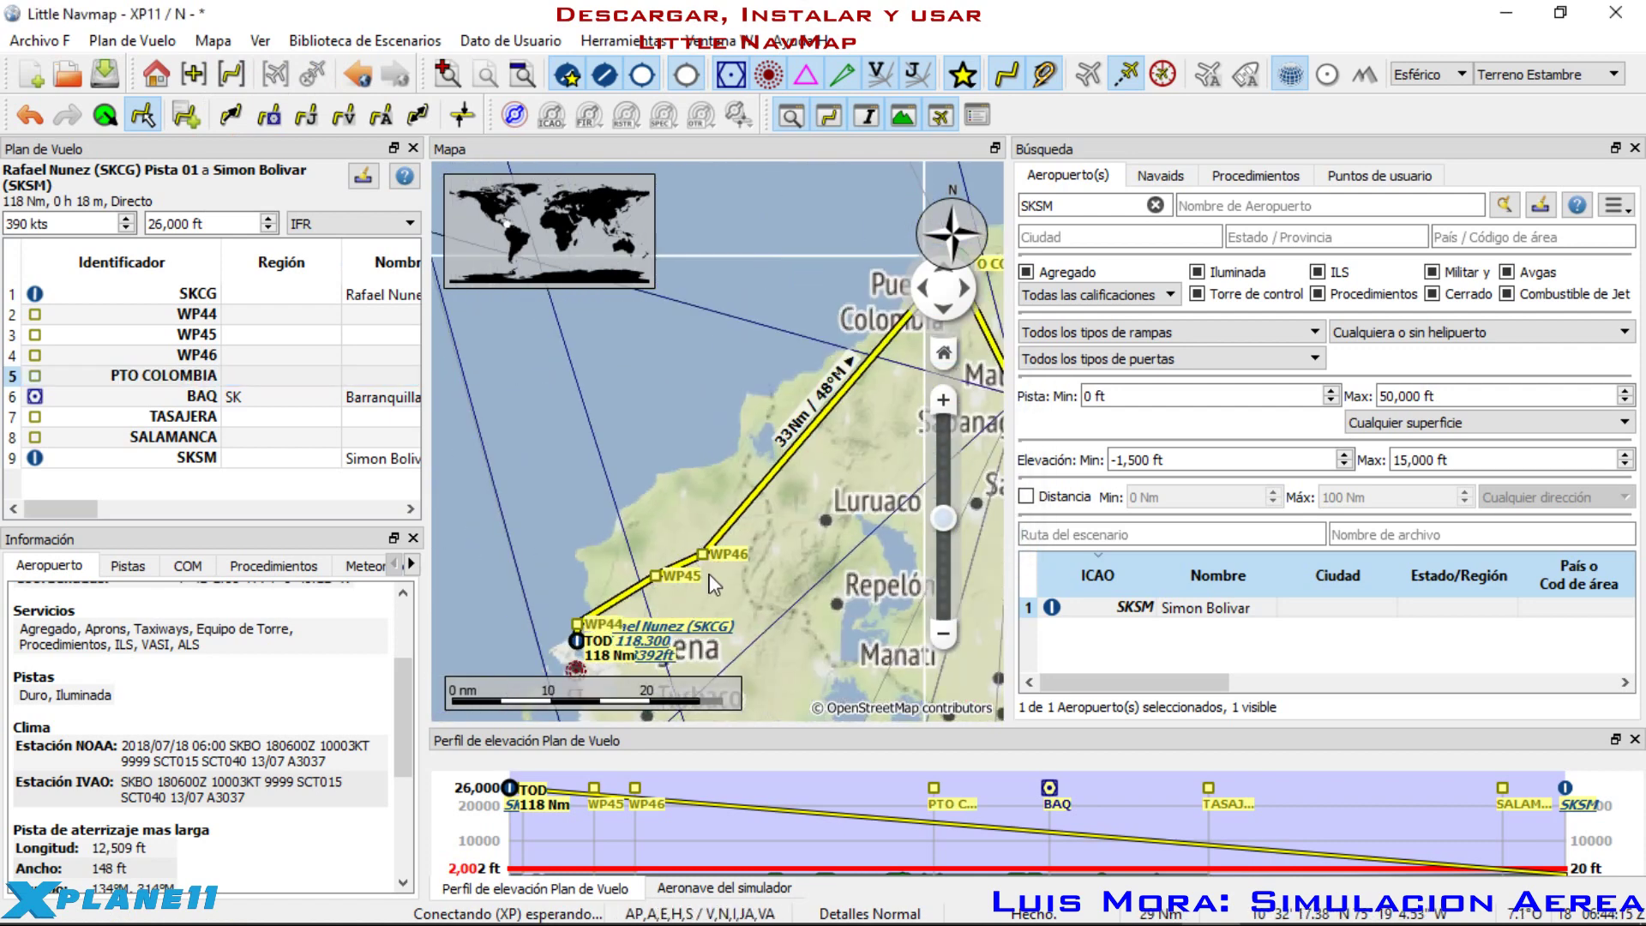
pyautogui.rightClick(189, 356)
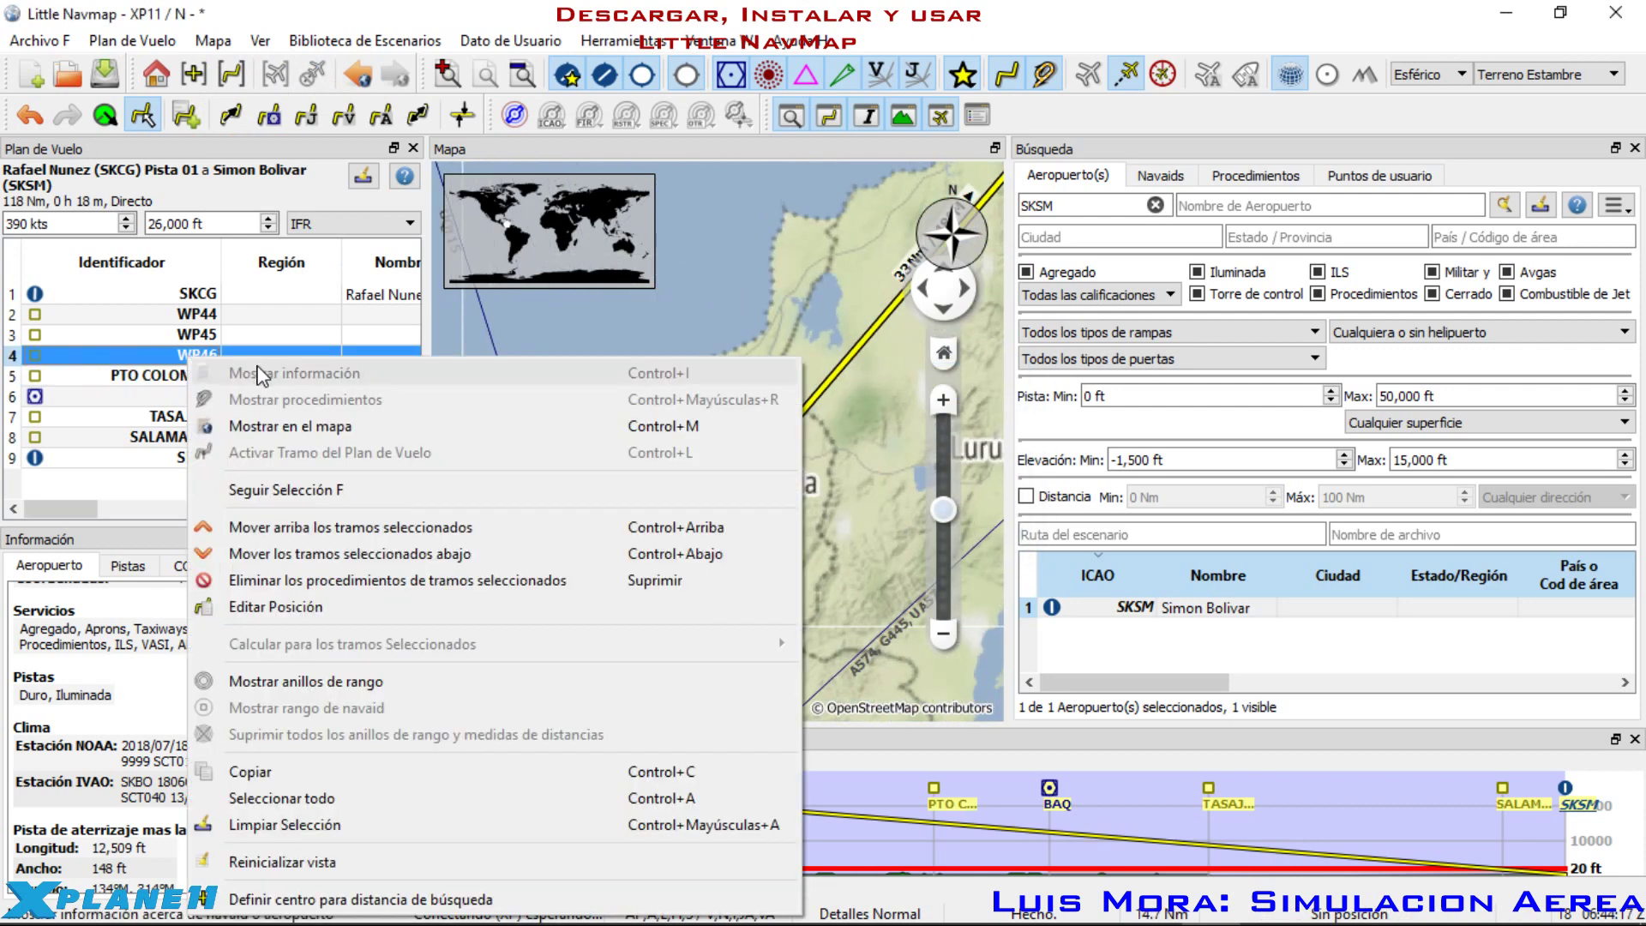
pyautogui.click(287, 607)
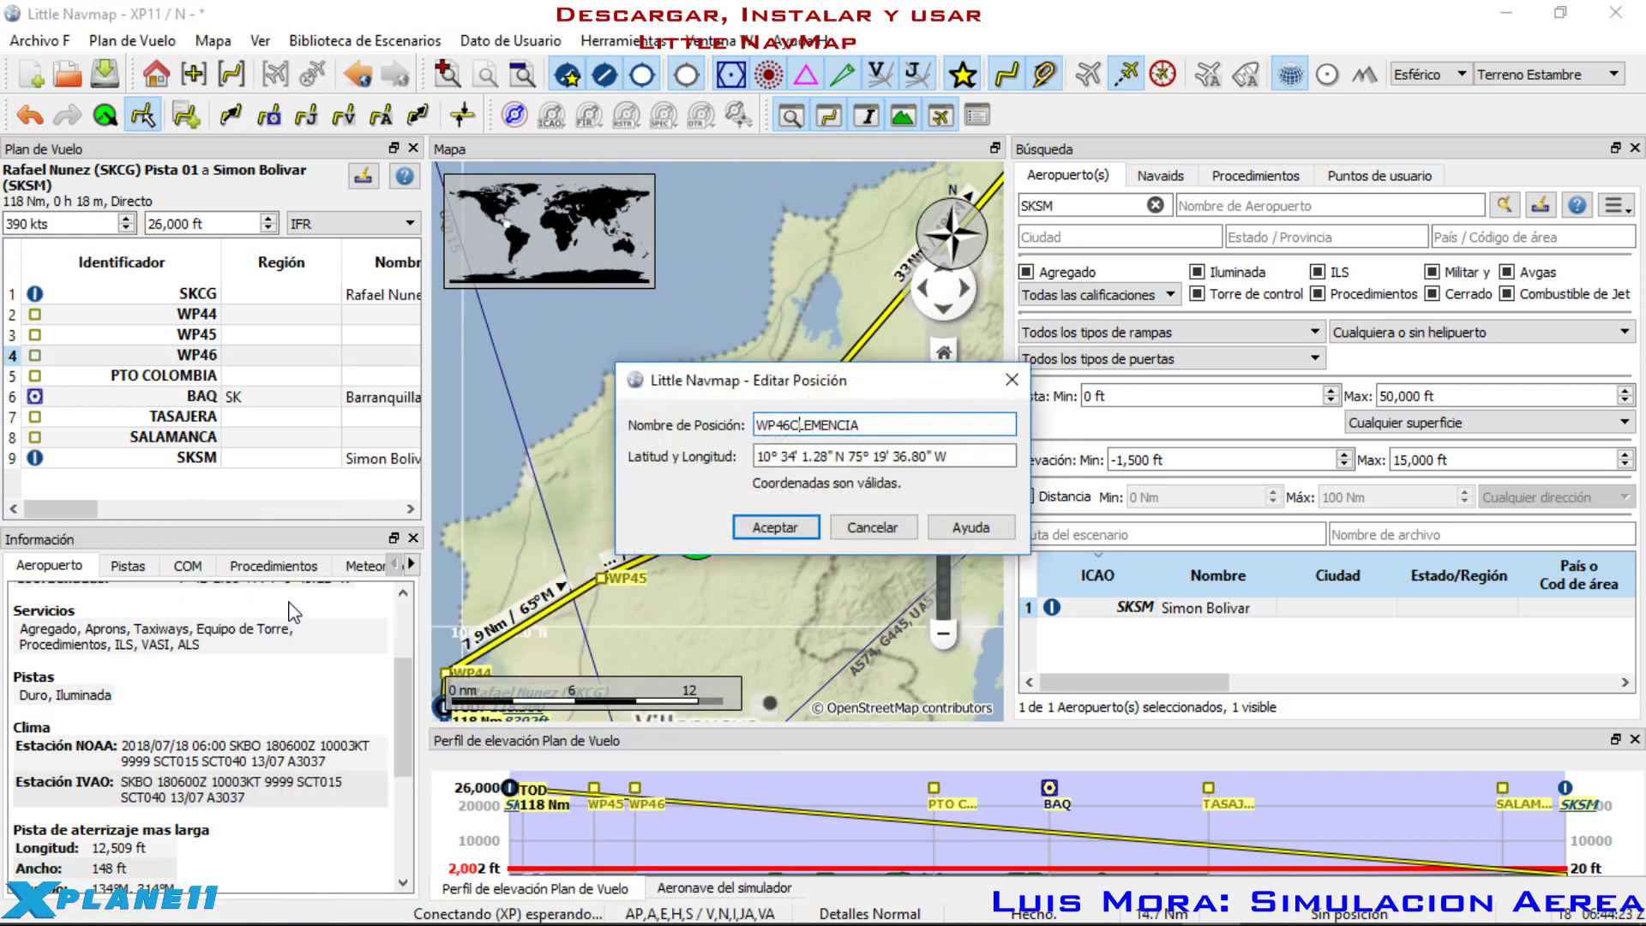
pyautogui.press('BackSpace')
pyautogui.press('BackSpace')
pyautogui.press('BackSpace')
pyautogui.press('BackSpace')
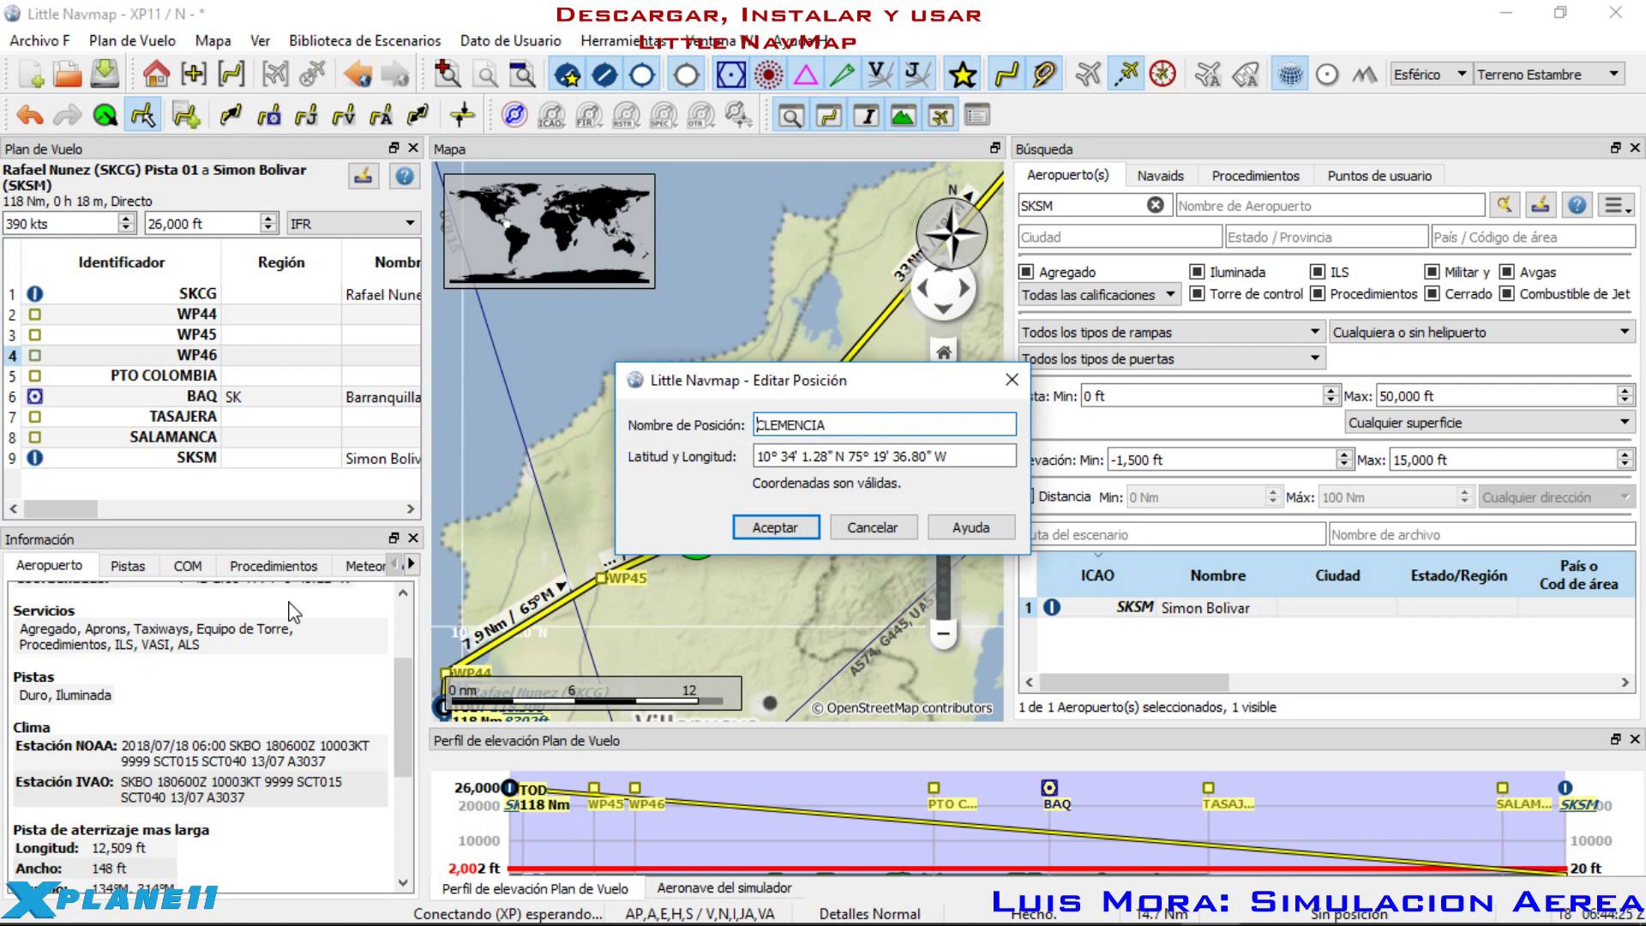
pyautogui.click(775, 530)
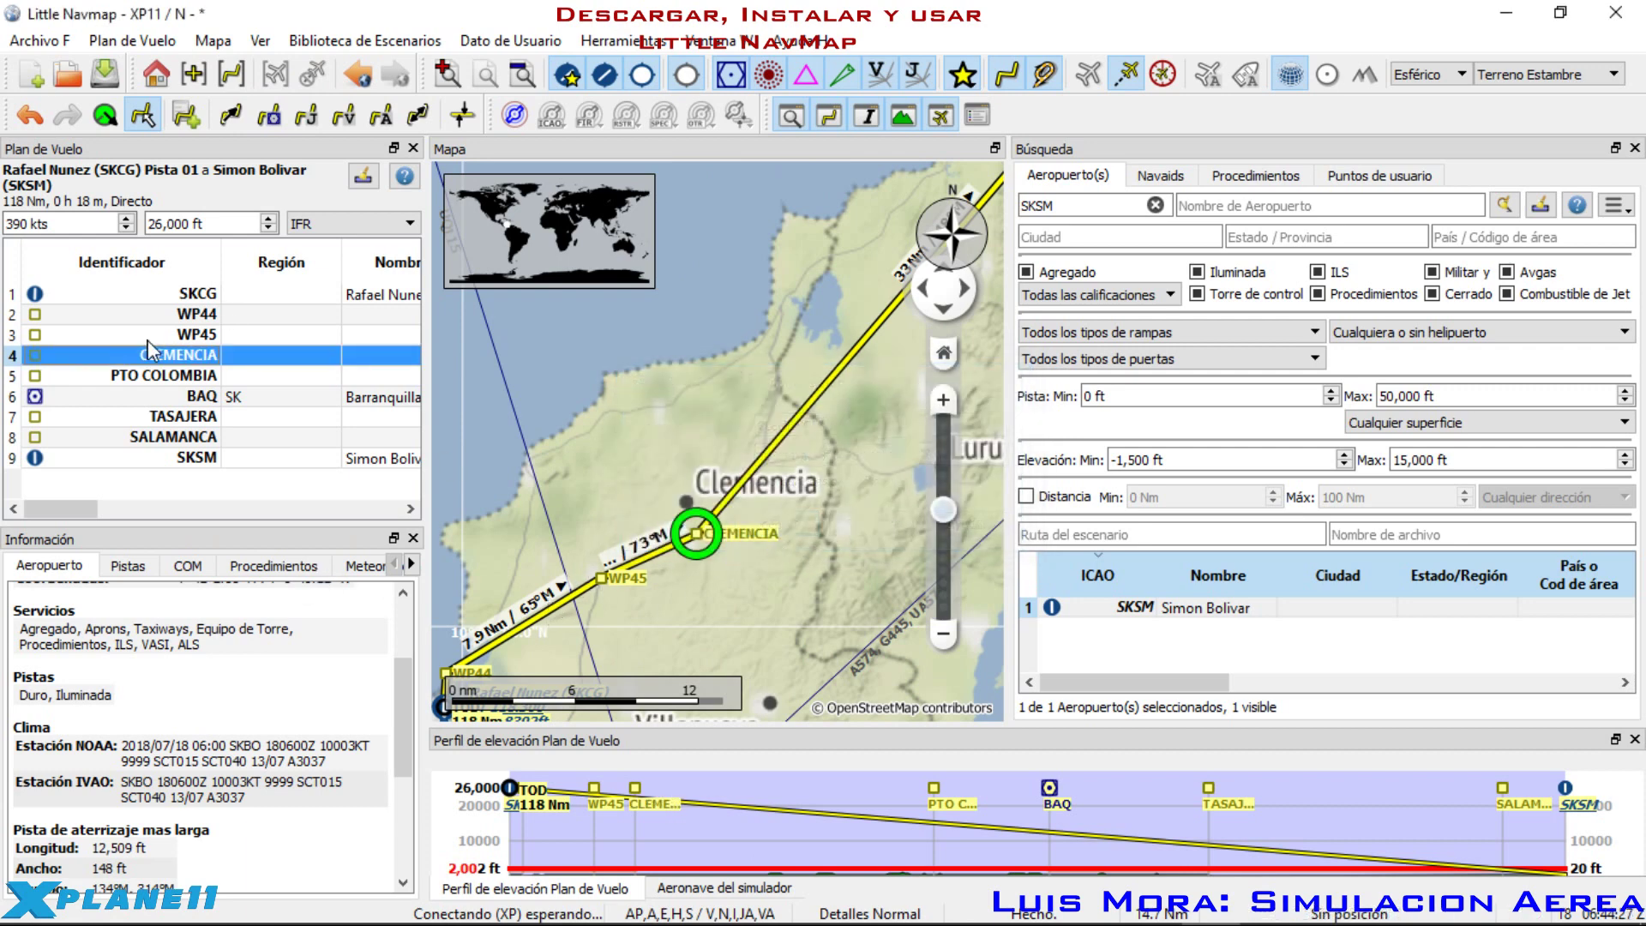
# Step: Remove waypoint WP45 from the flight plan and check the position details of CLEMENCIA
pyautogui.rightClick(173, 334)
pyautogui.click(296, 573)
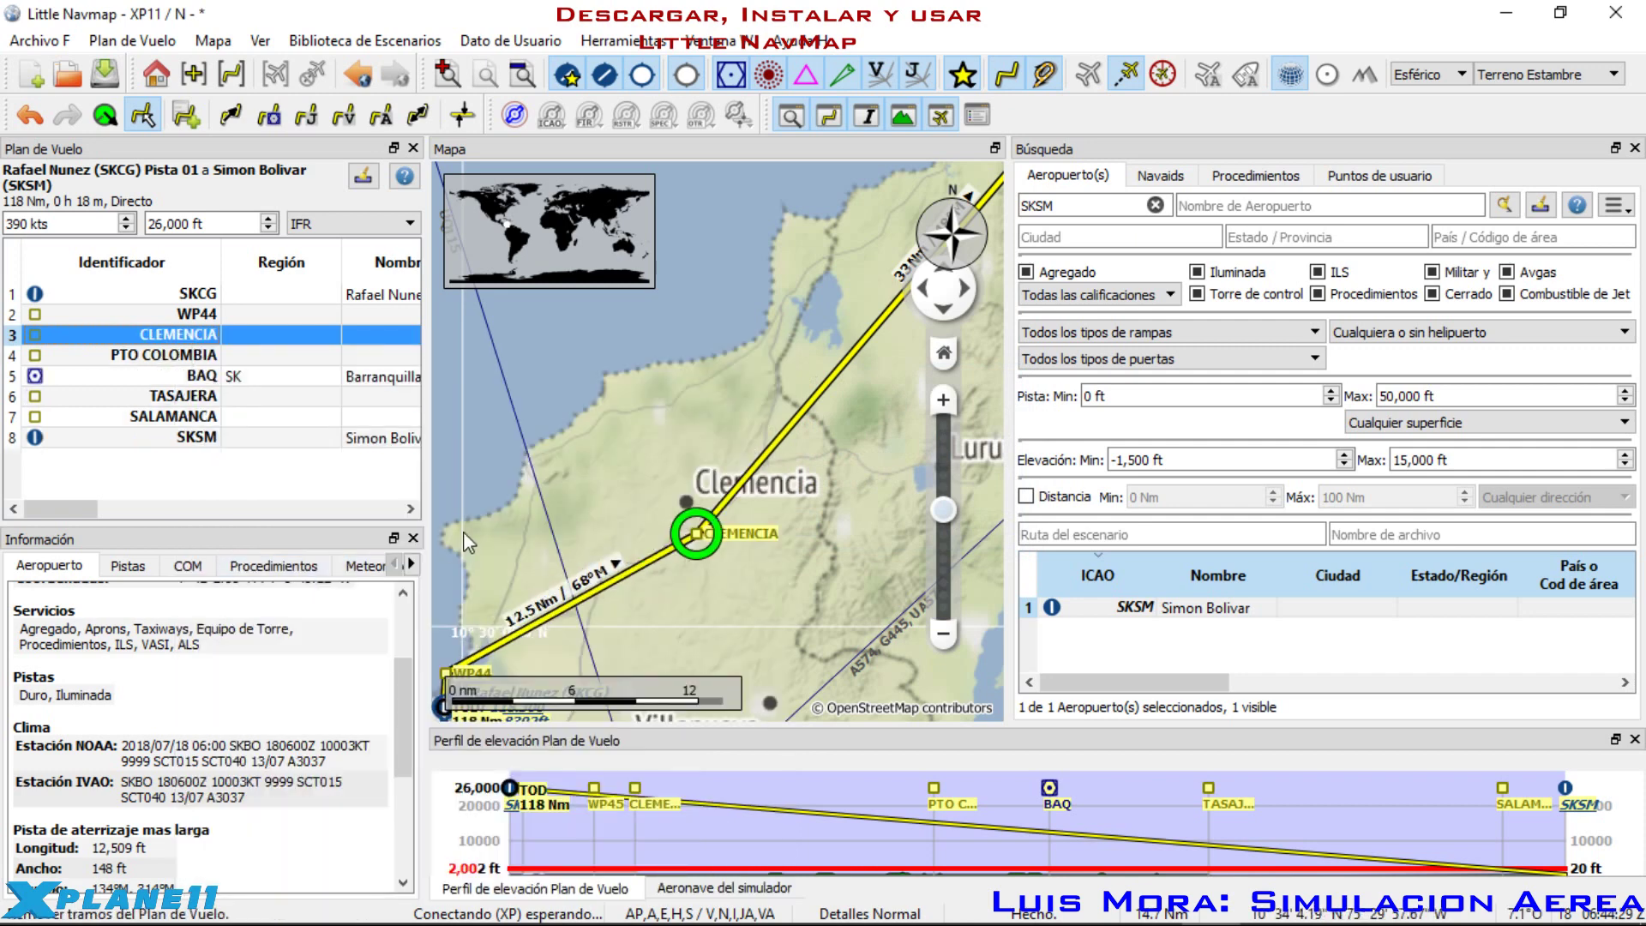
pyautogui.rightClick(192, 343)
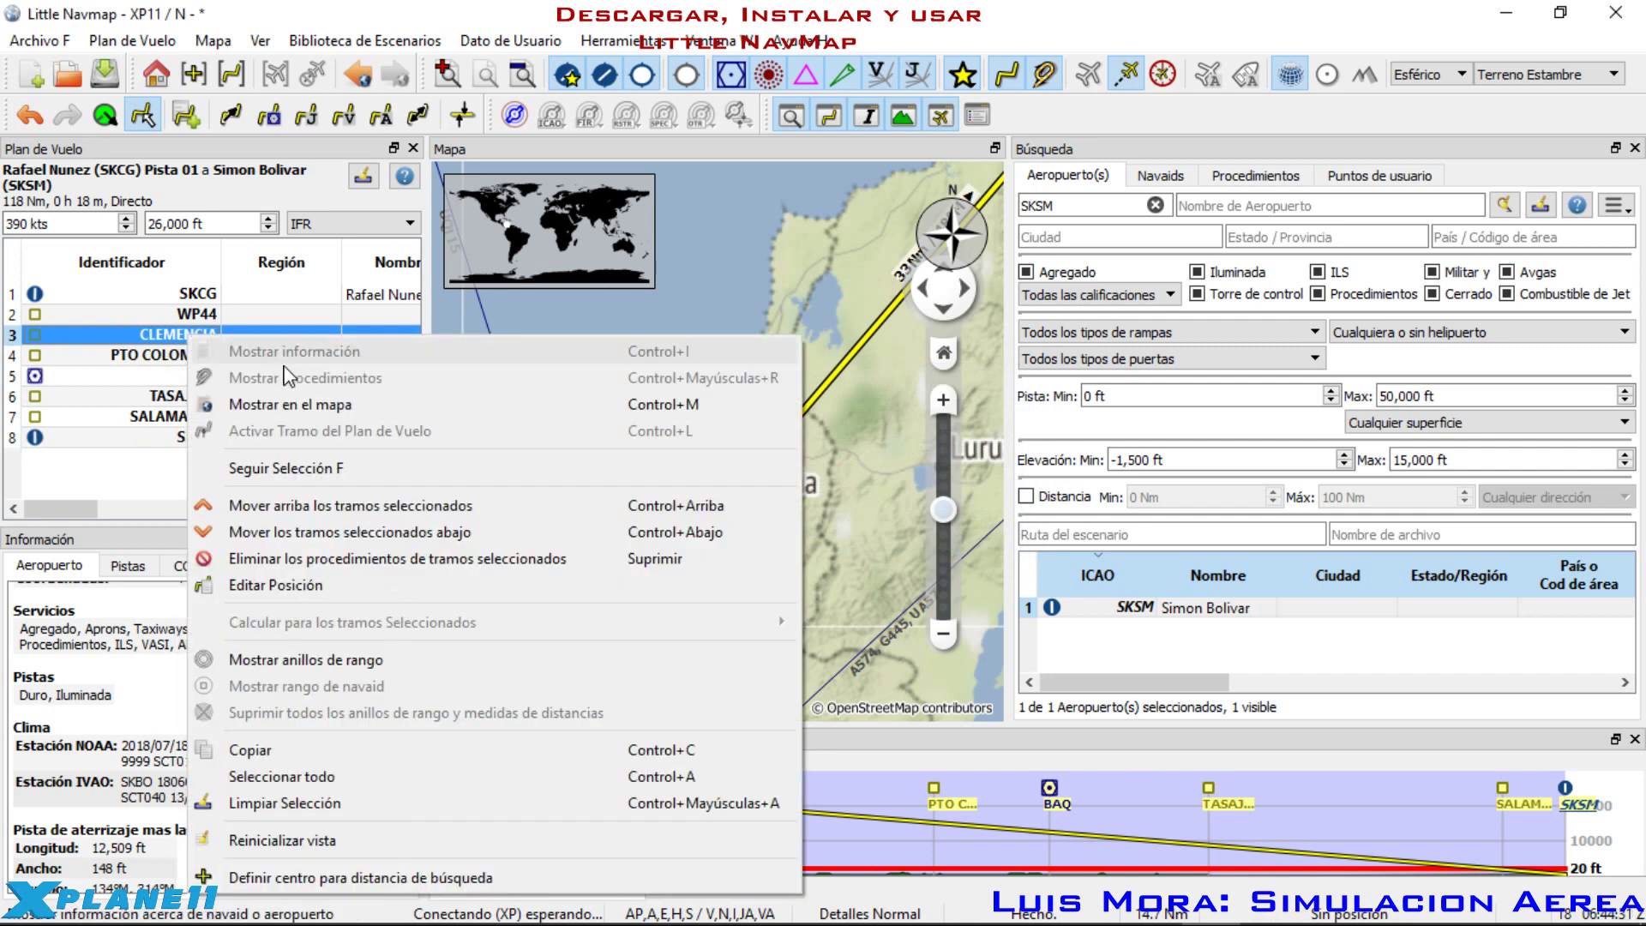
pyautogui.click(249, 588)
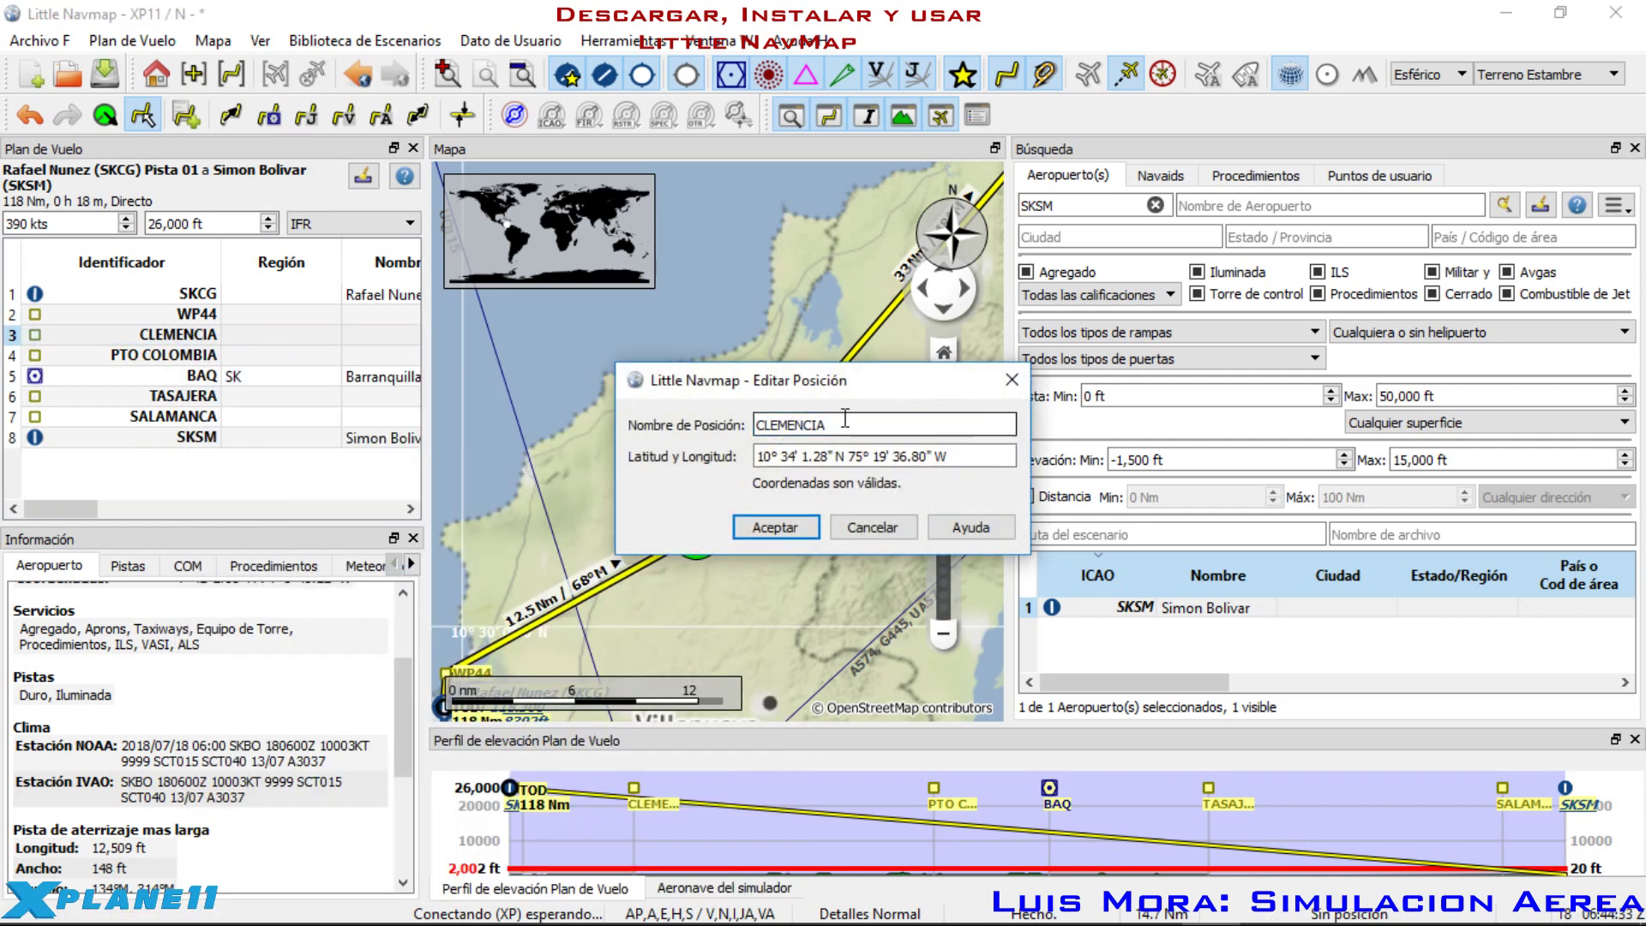
pyautogui.click(775, 526)
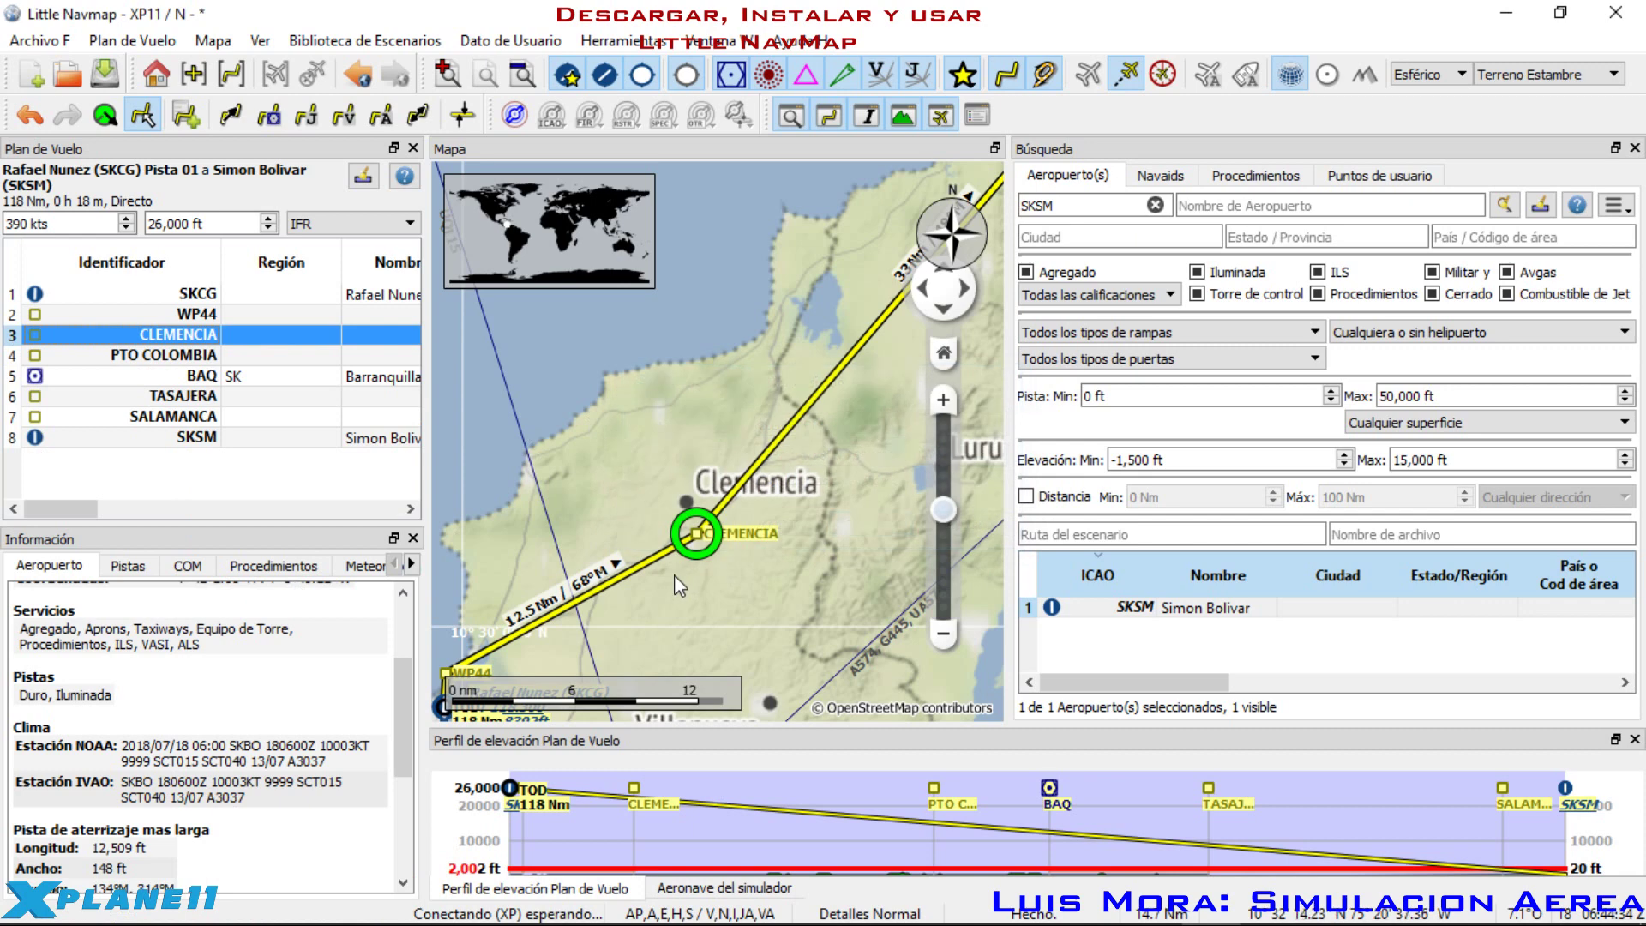
# Step: Add a position to the flight plan at the town between WP44 and CLEMENCIA, about 4.6 NM from CLEMENCIA
pyautogui.doubleClick(196, 313)
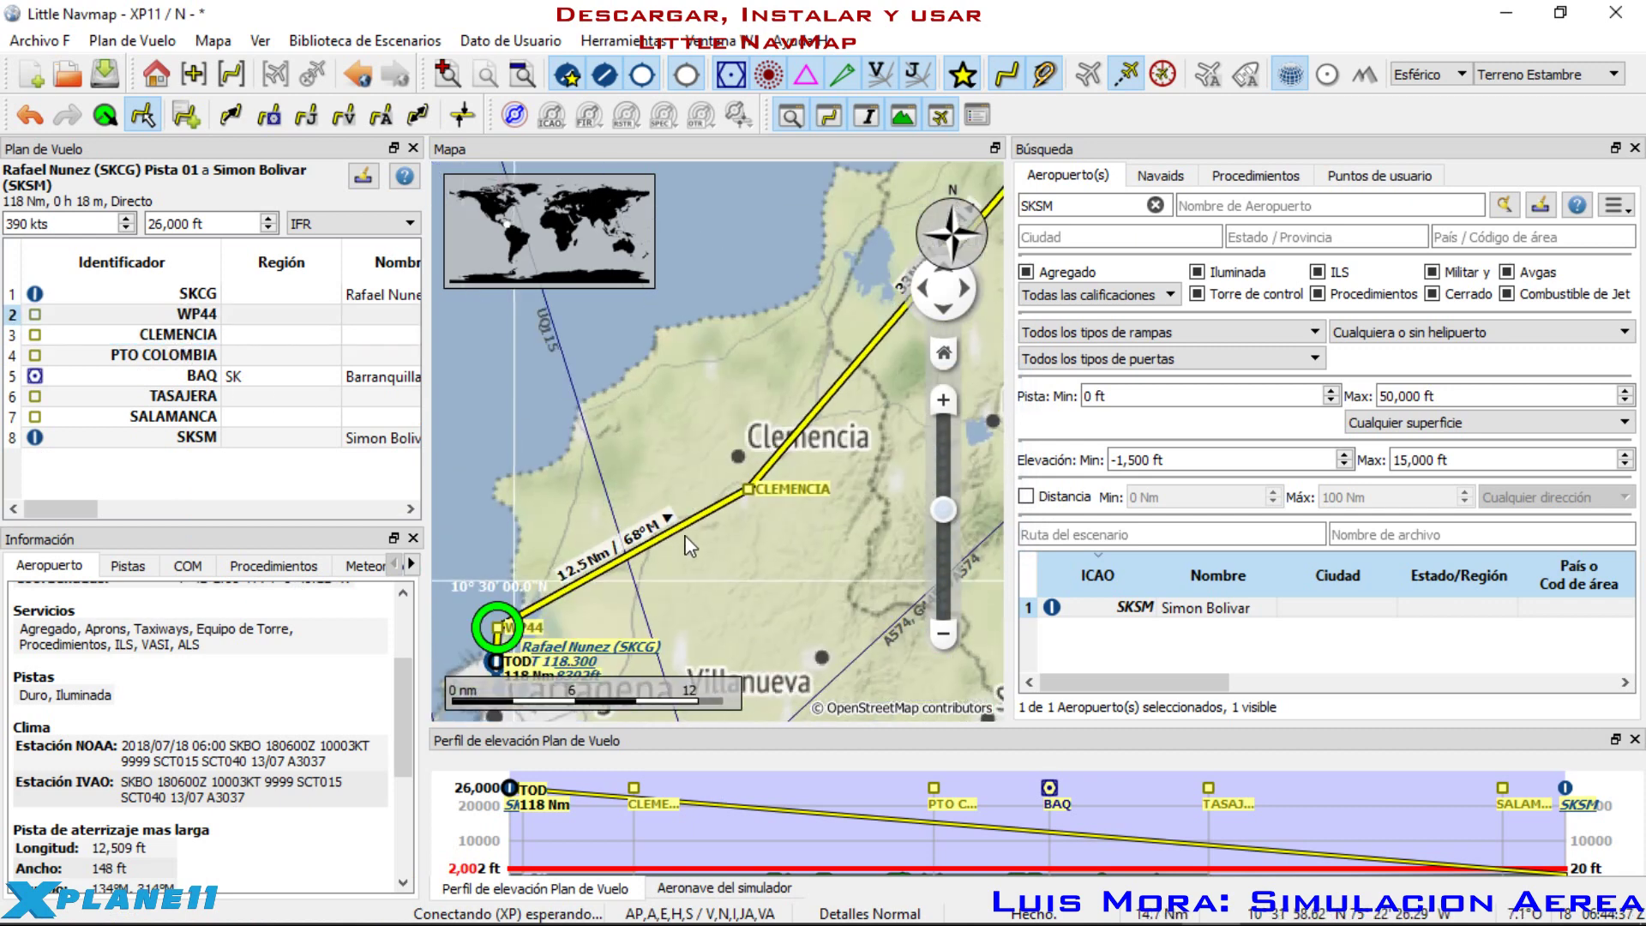
pyautogui.scroll(3, 690, 546)
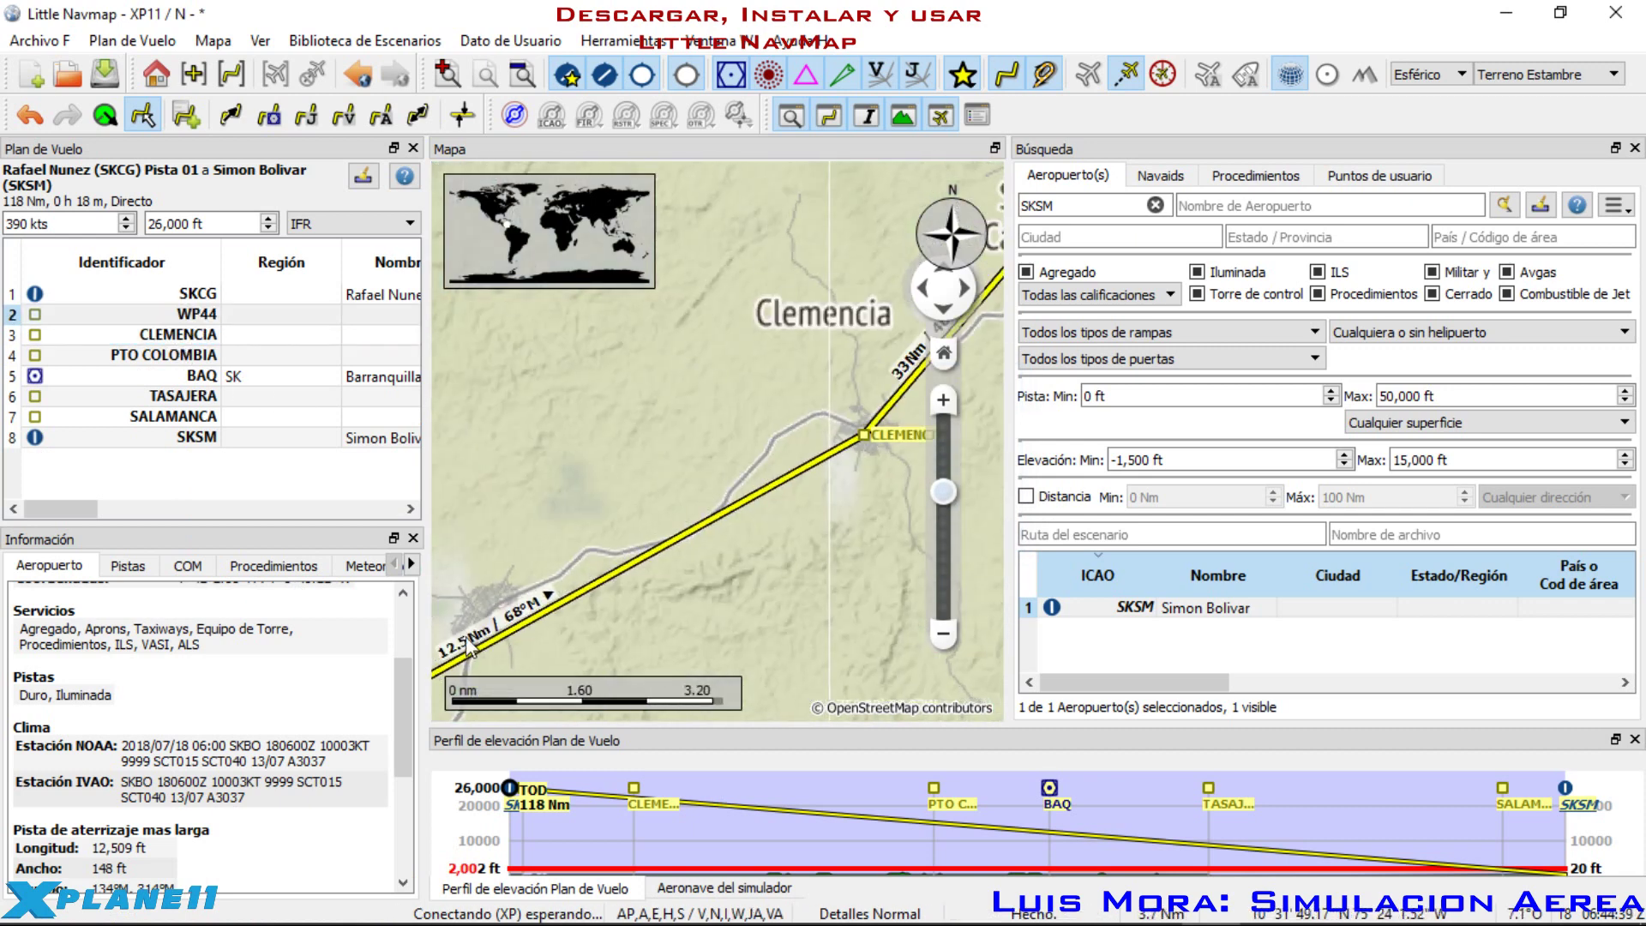
pyautogui.rightClick(478, 609)
pyautogui.click(625, 349)
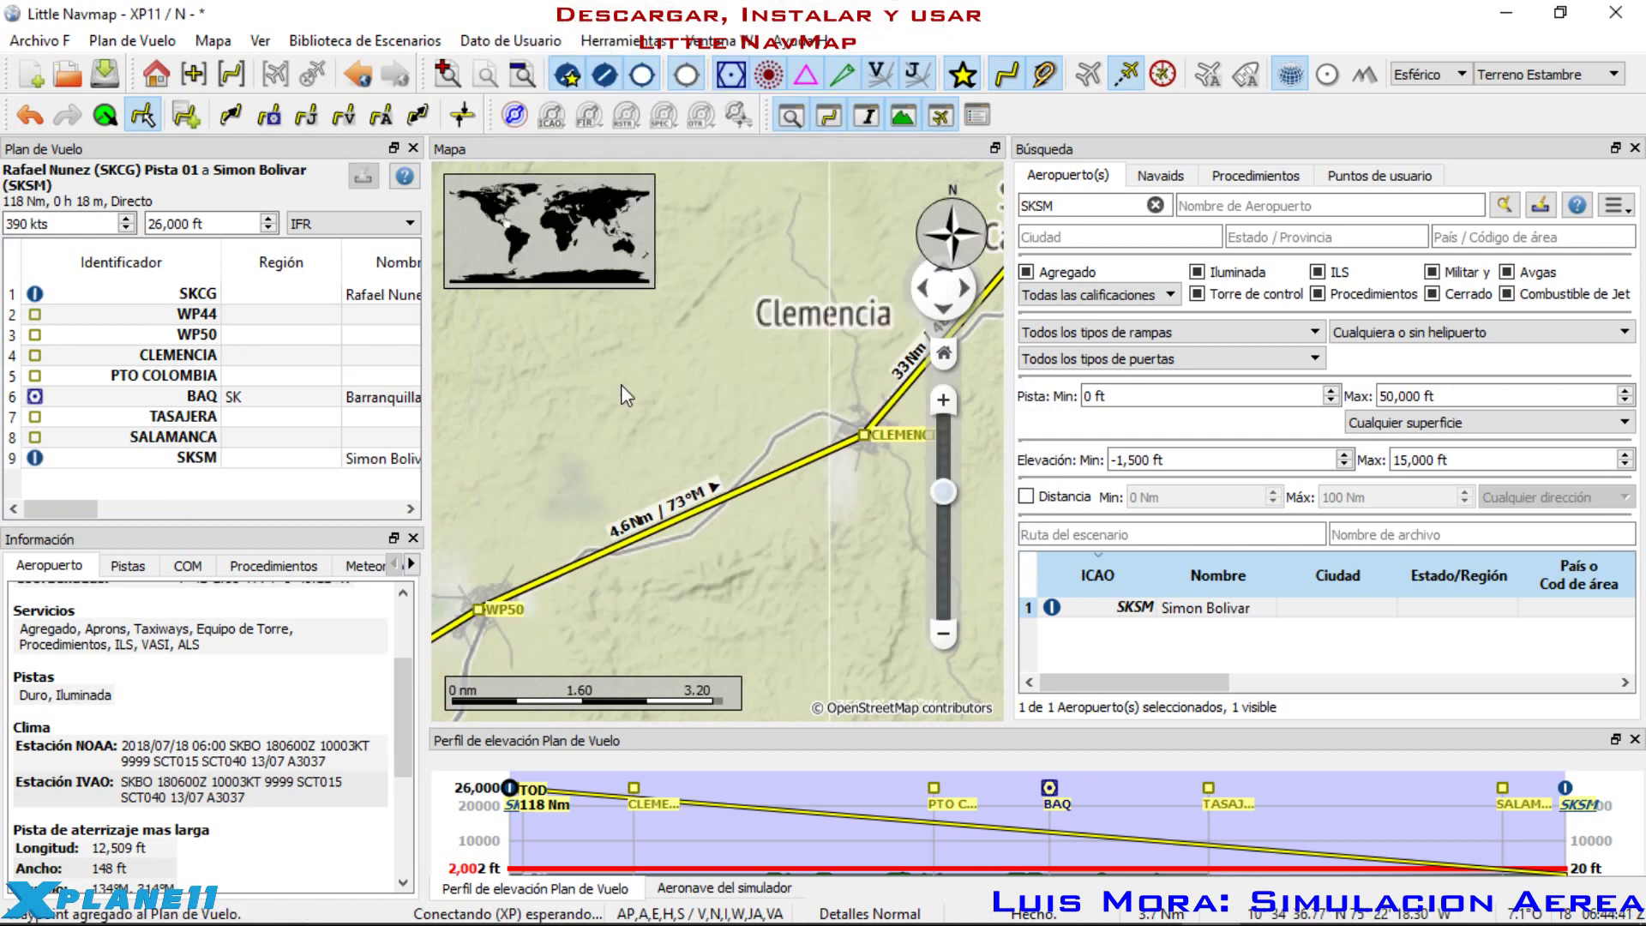
# Step: Rename the new waypoint WP50 between WP44 and CLEMENCIA as BAYUNCA
pyautogui.rightClick(192, 335)
pyautogui.click(300, 583)
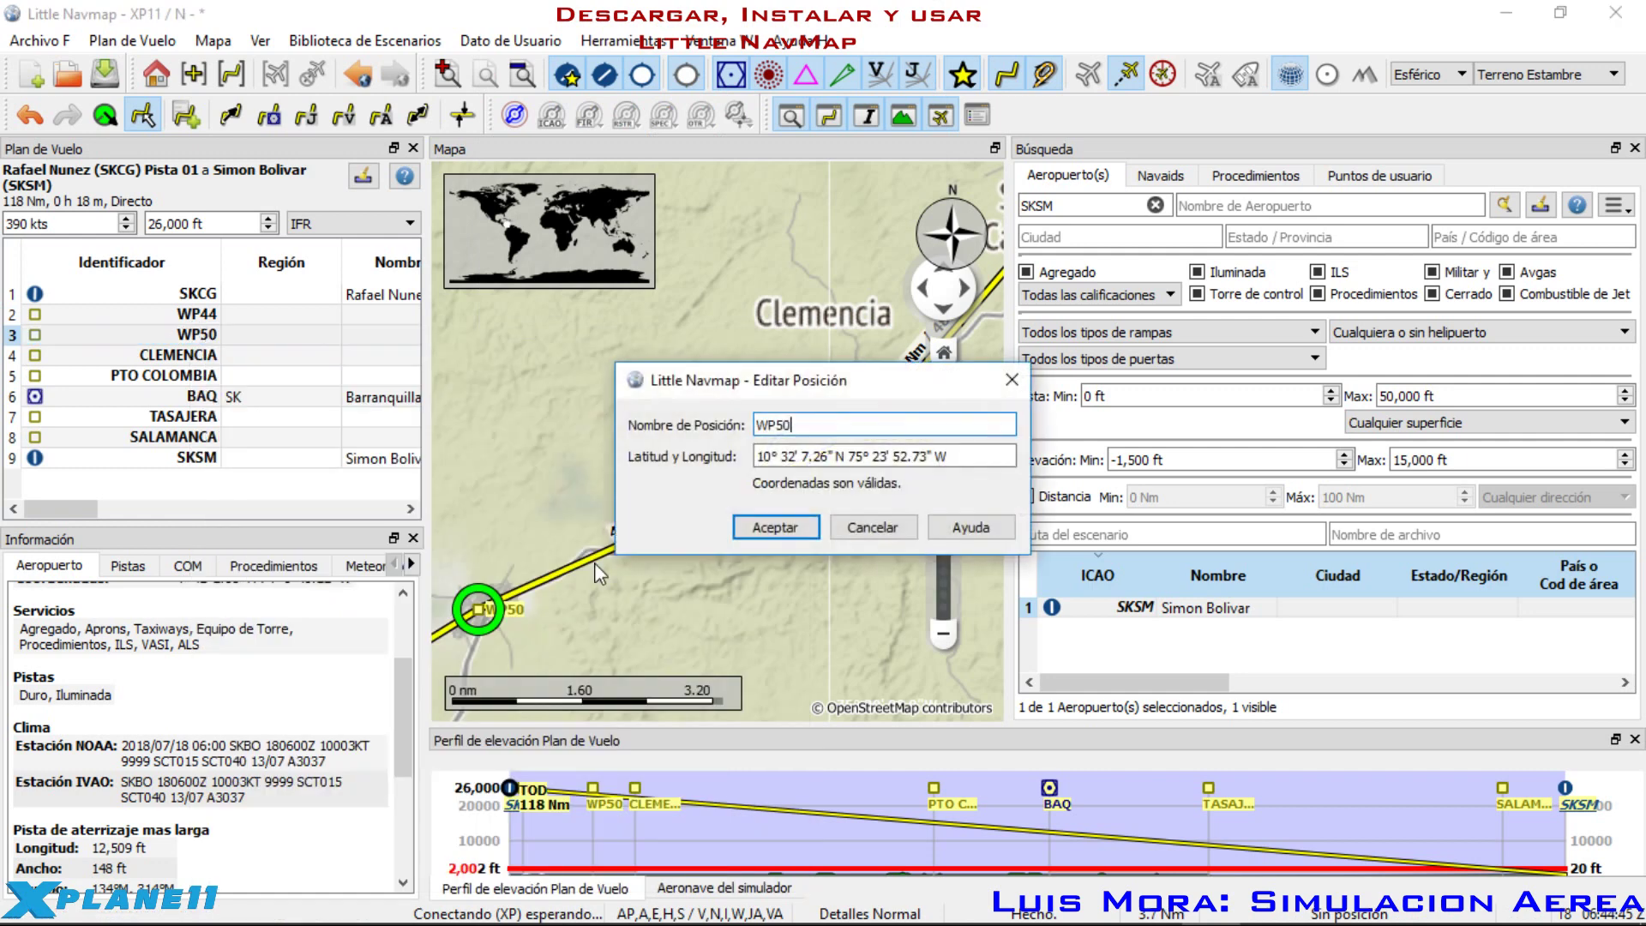
pyautogui.press('BackSpace')
pyautogui.press('BackSpace')
pyautogui.press('BackSpace')
pyautogui.press('BackSpace')
pyautogui.write('BAYUNA')
pyautogui.press('Left')
pyautogui.write('C')
pyautogui.click(774, 527)
pyautogui.scroll(-5, 653, 521)
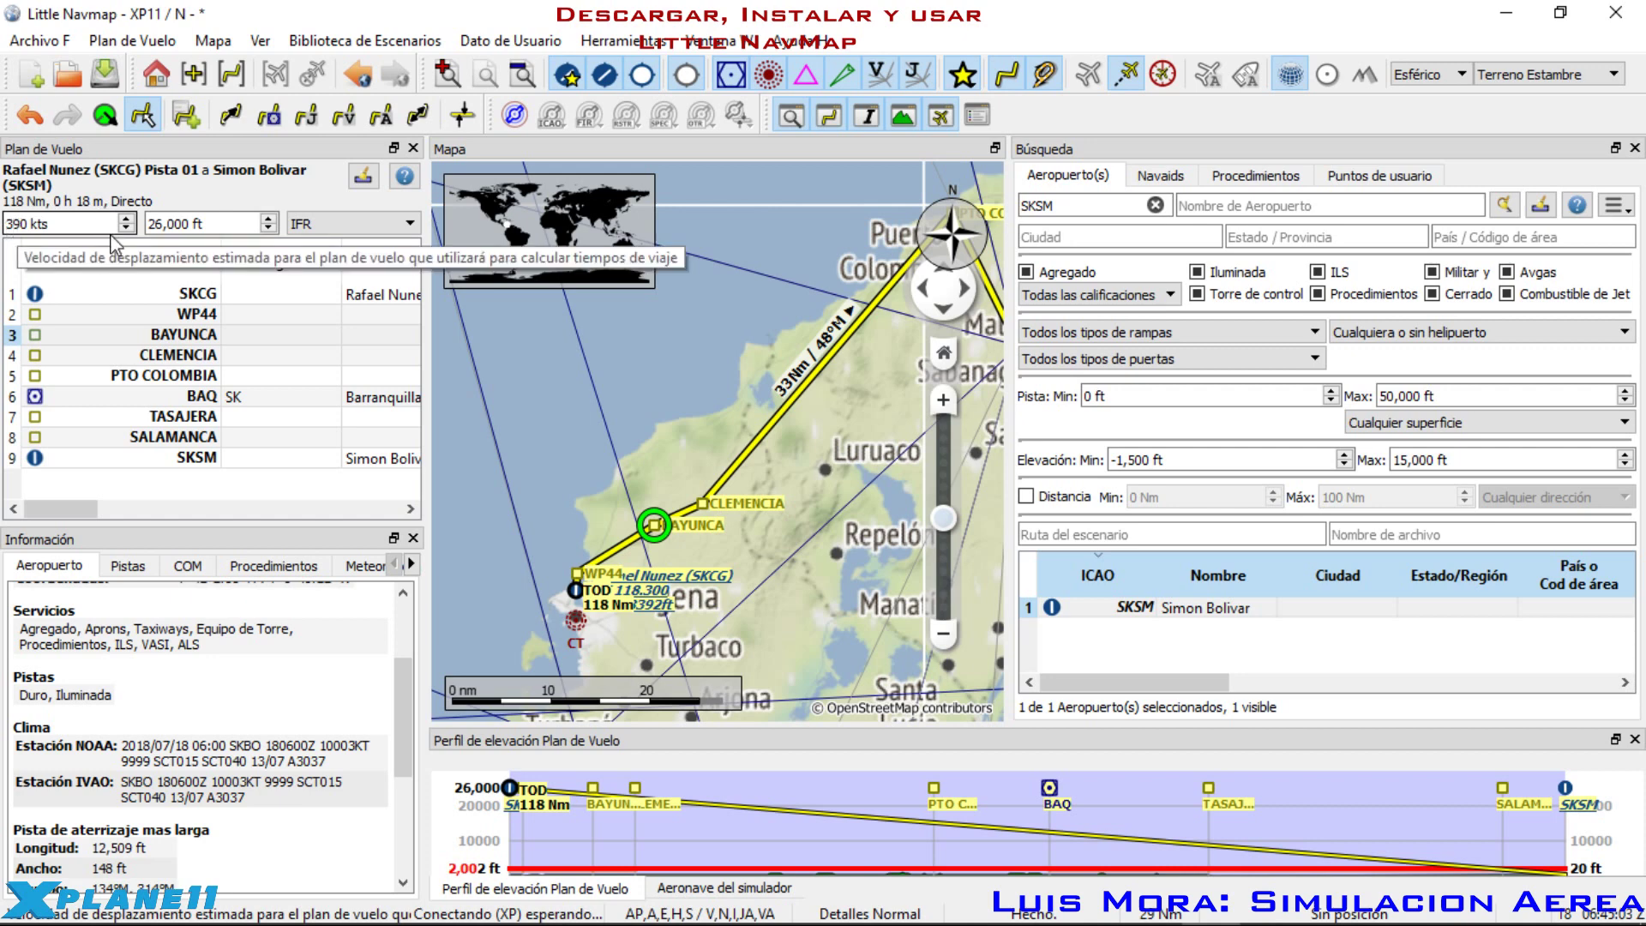
# Step: Set the flight plan's estimated speed to 110 kts and its cruise altitude to 4,500 ft
pyautogui.doubleClick(17, 224)
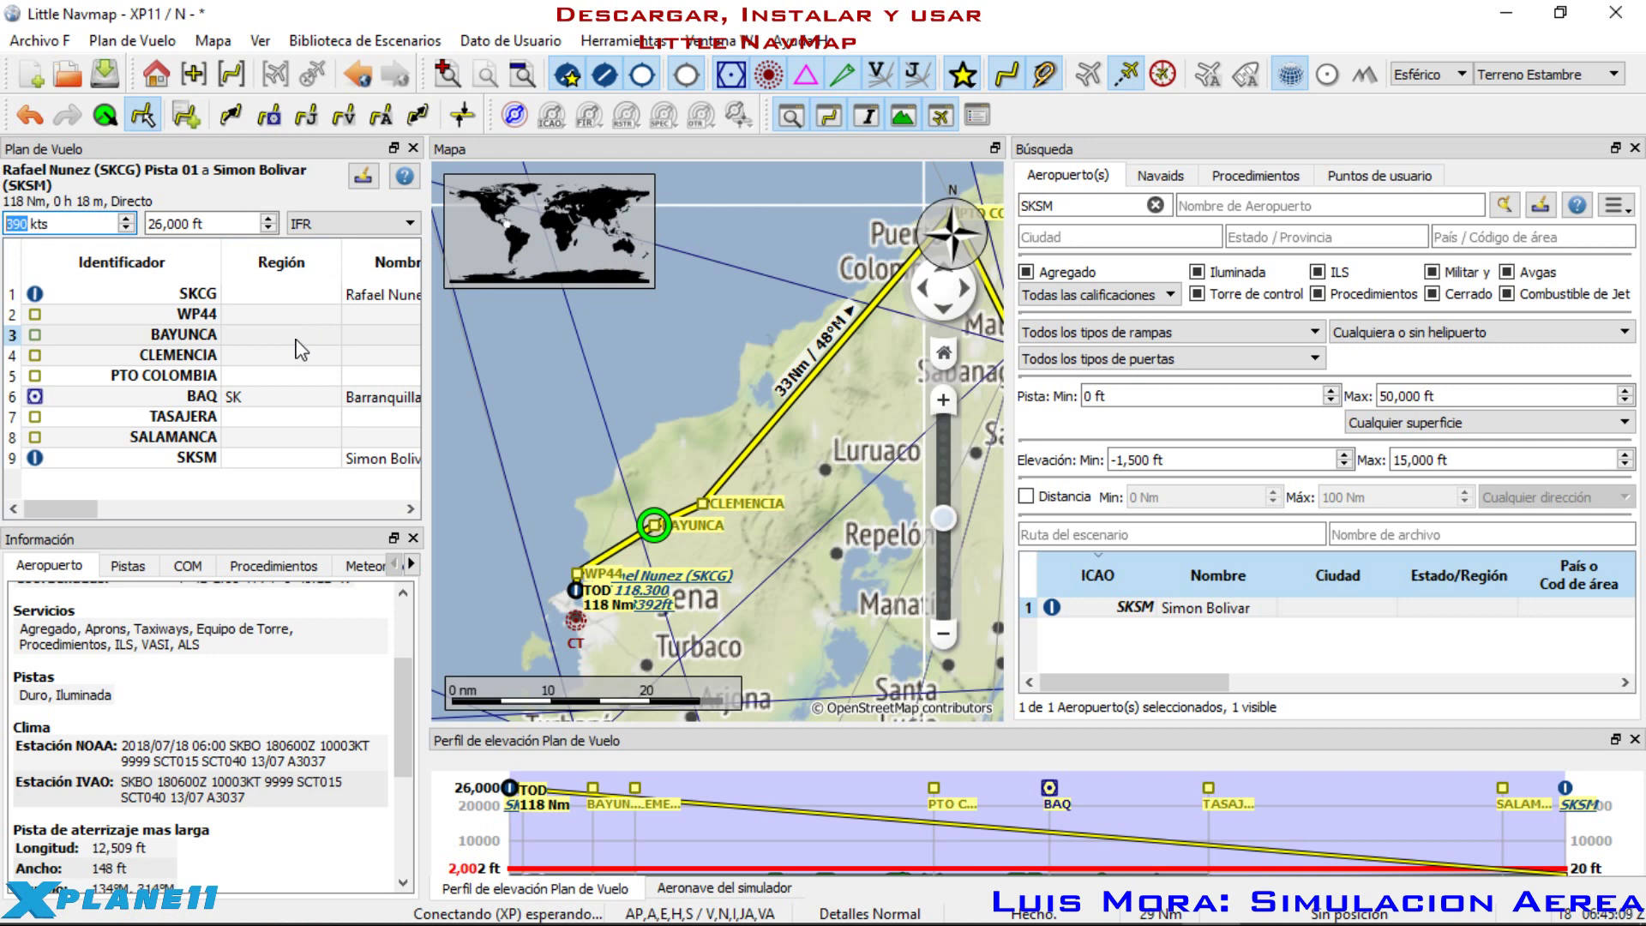
pyautogui.write('110')
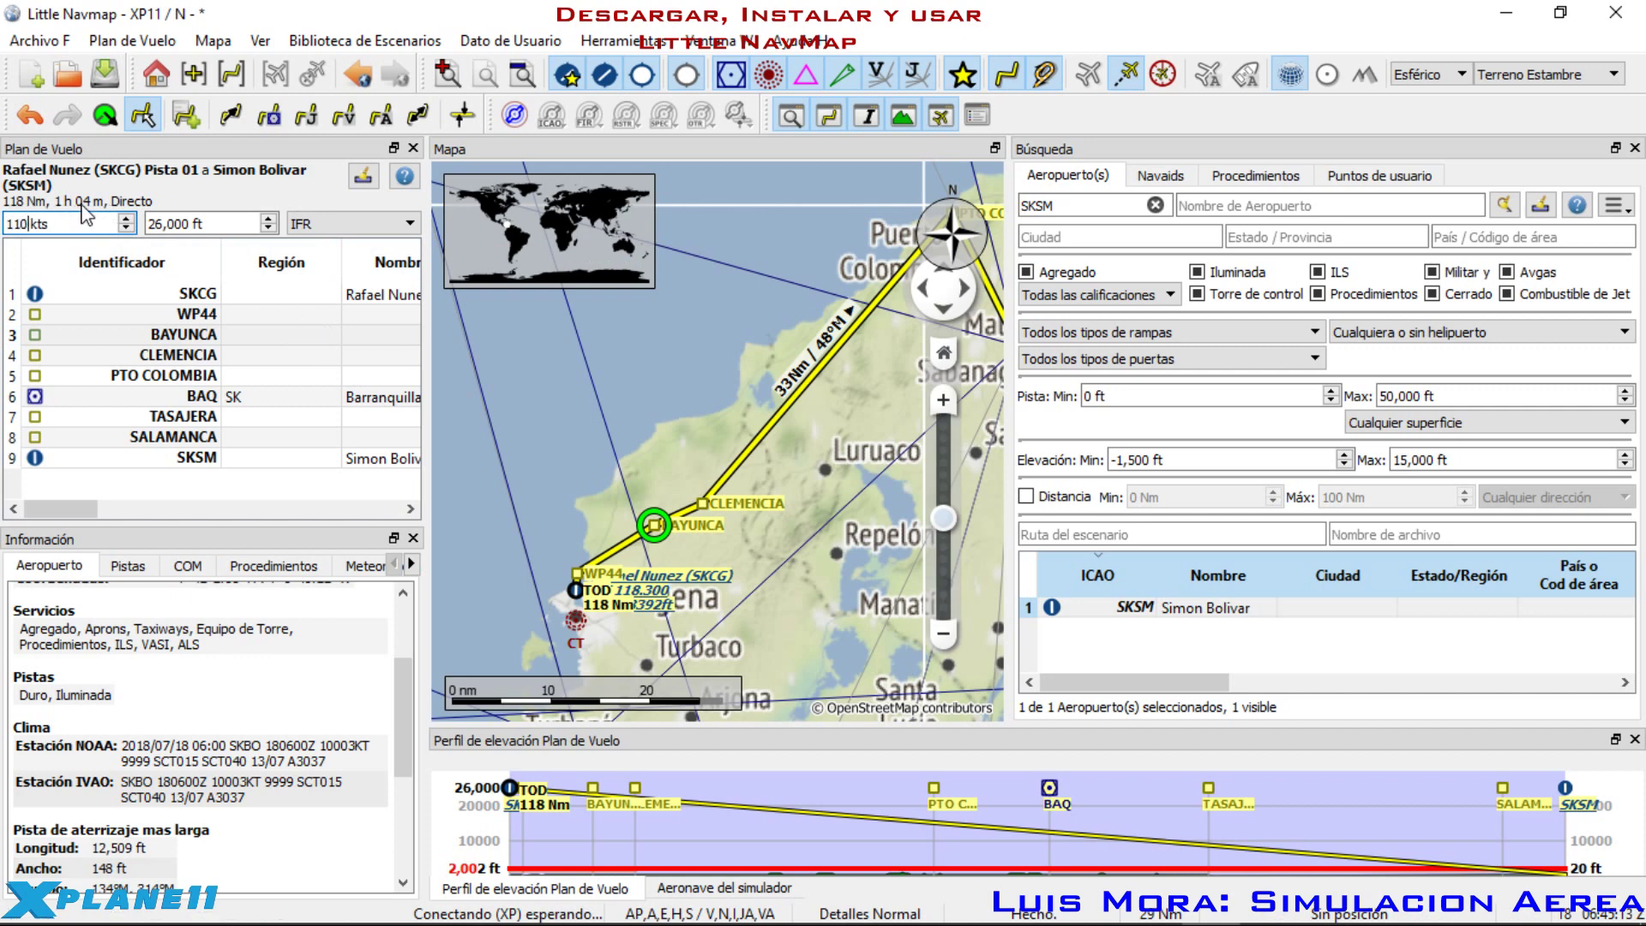
pyautogui.click(269, 228)
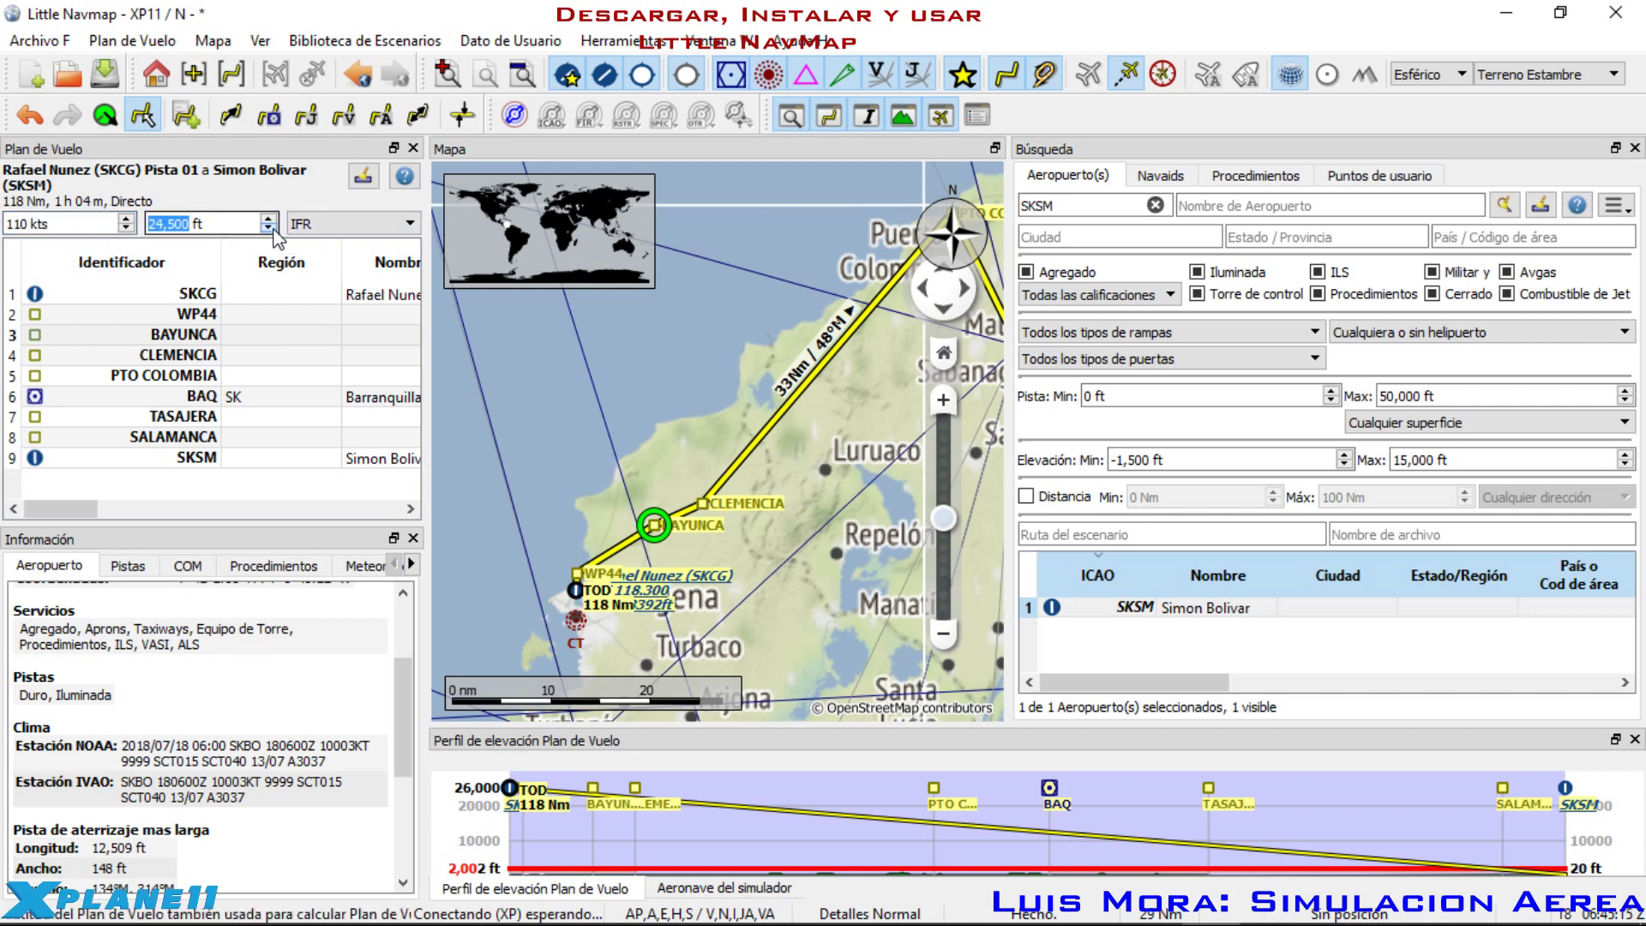
pyautogui.moveTo(176, 224); pyautogui.dragTo(149, 225)
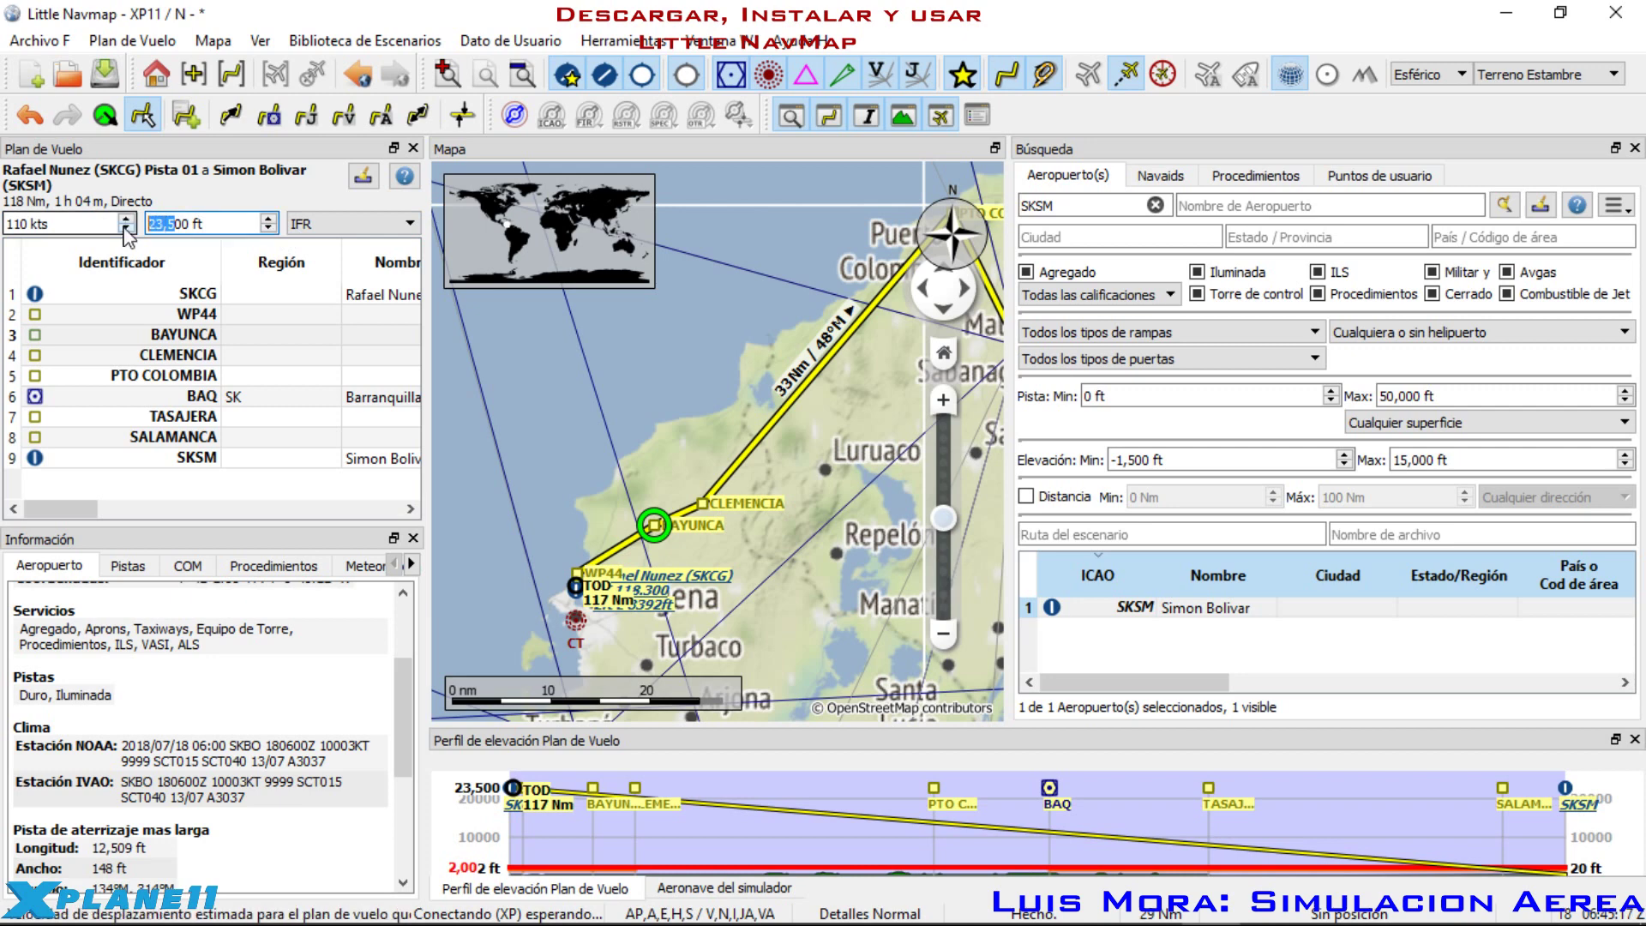
pyautogui.write('4,5')
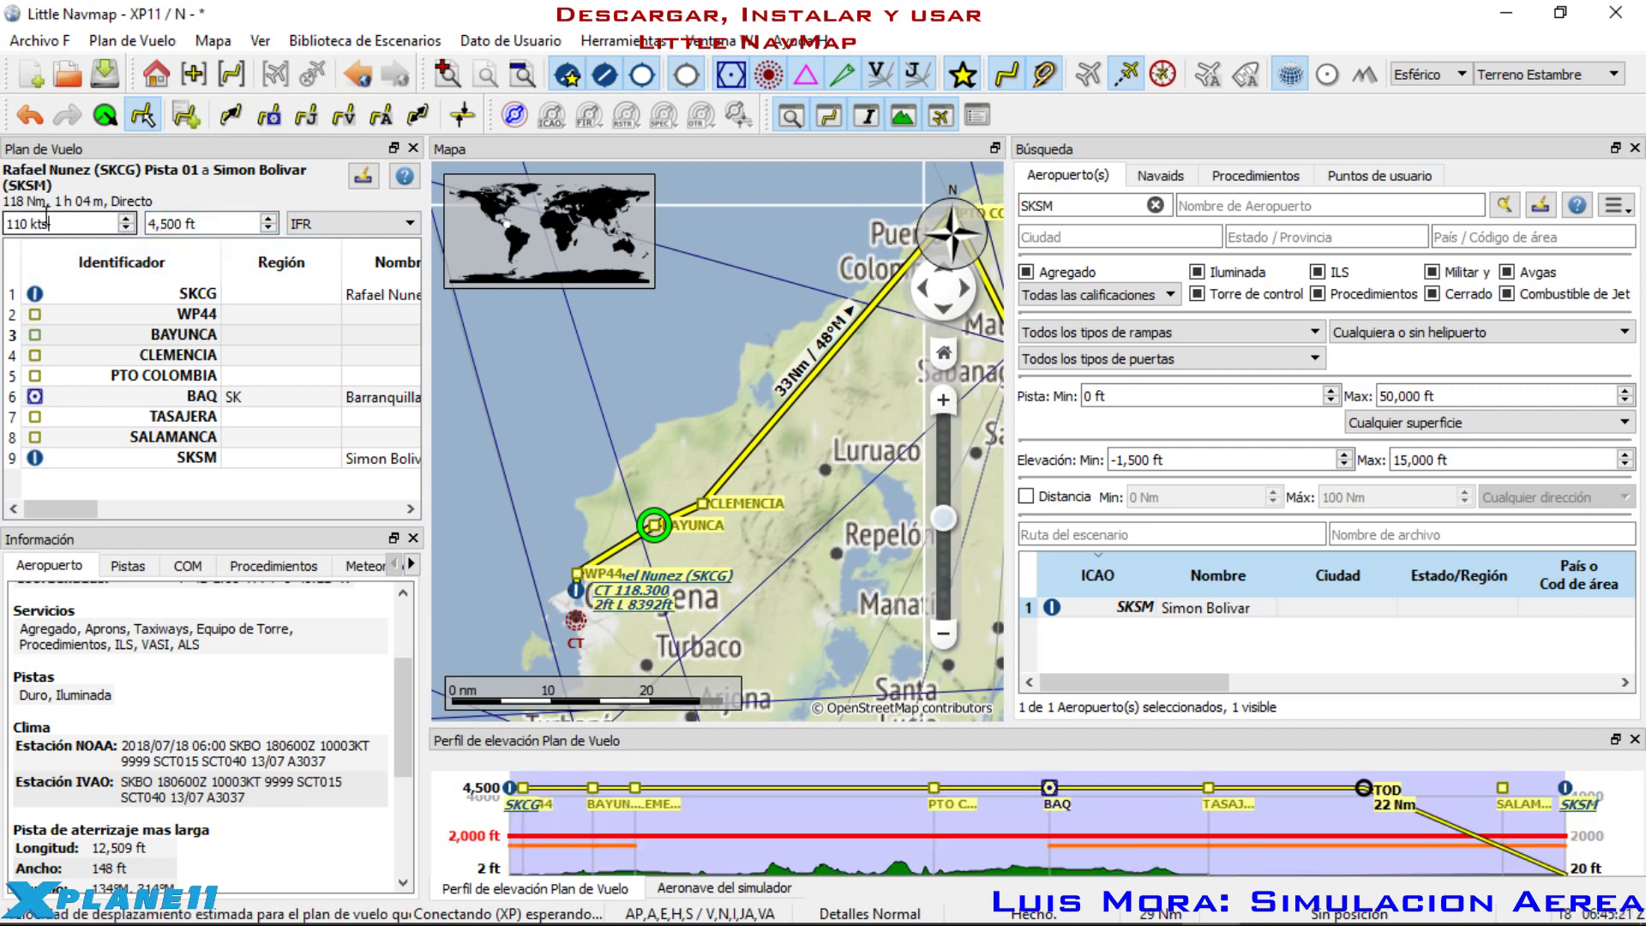
pyautogui.press('Tab')
pyautogui.press('Tab')
pyautogui.click(29, 225)
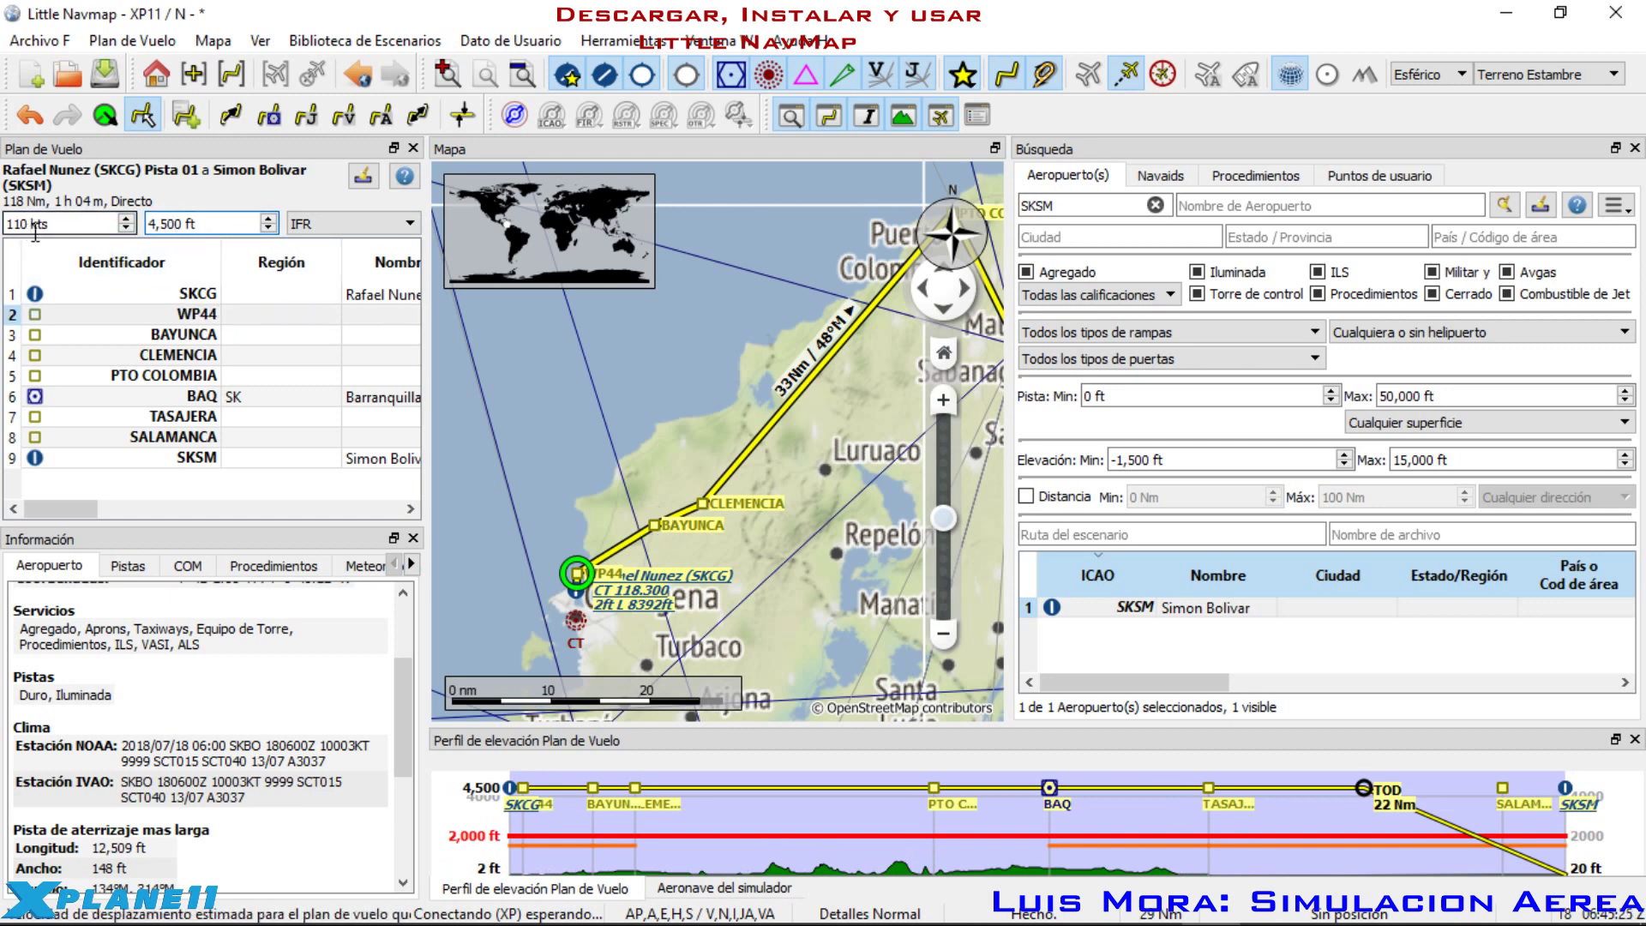
# Step: Examine the first flight plan legs on the map, from SKCG through WP44 toward BAYUNCA and CLEMENCIA
pyautogui.click(153, 225)
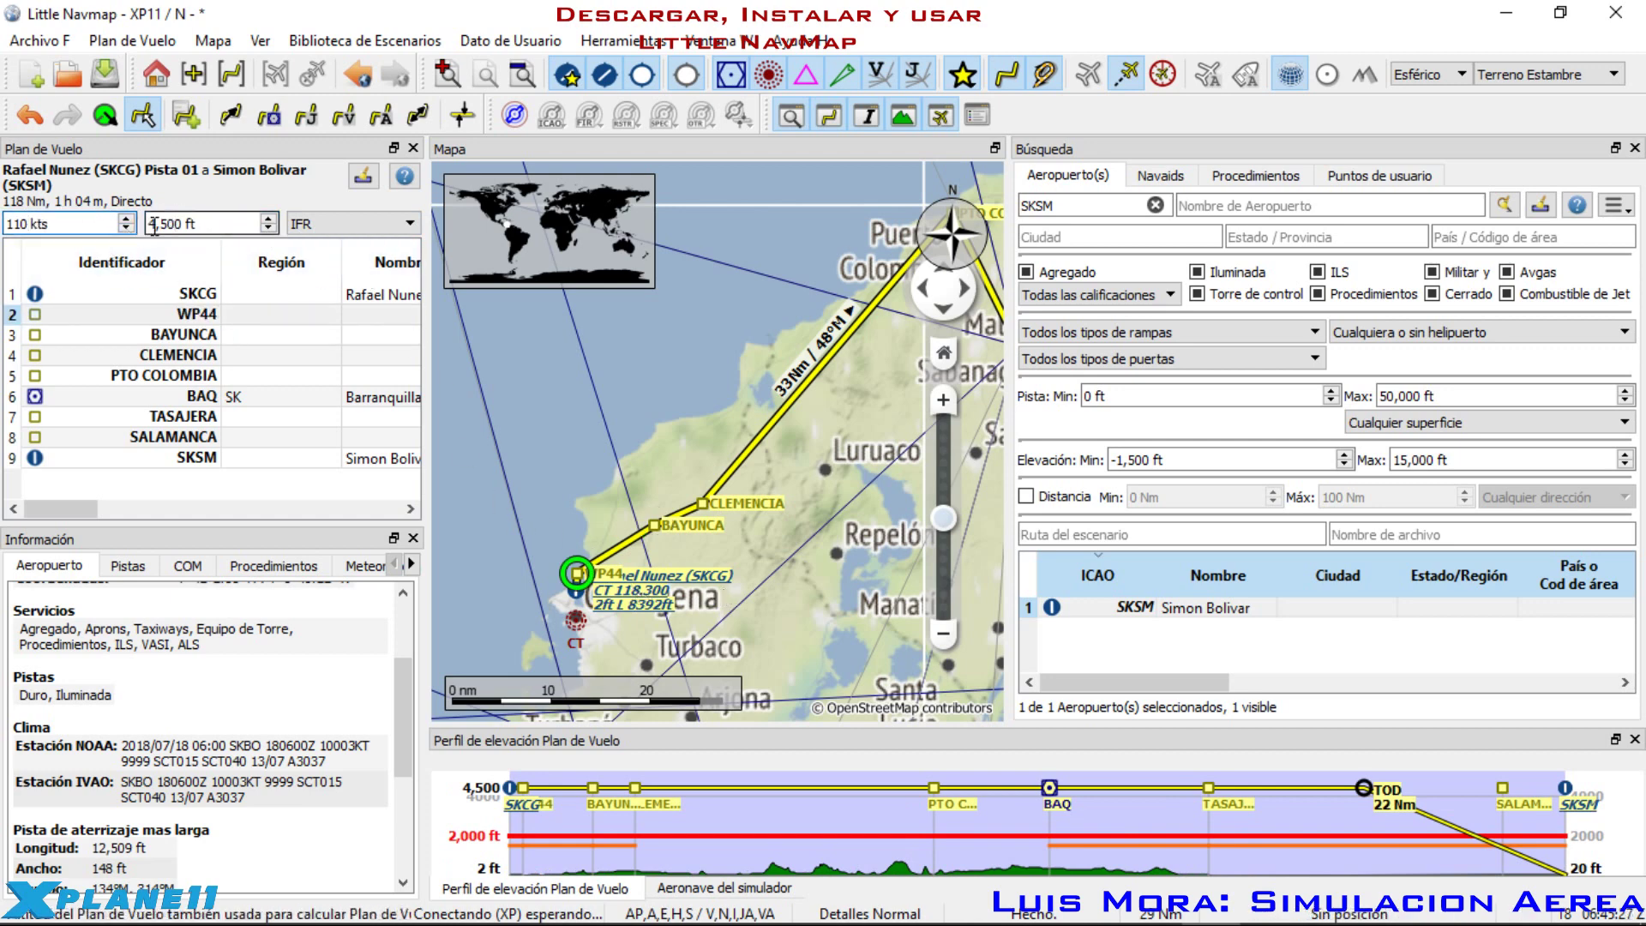
pyautogui.scroll(4, 686, 603)
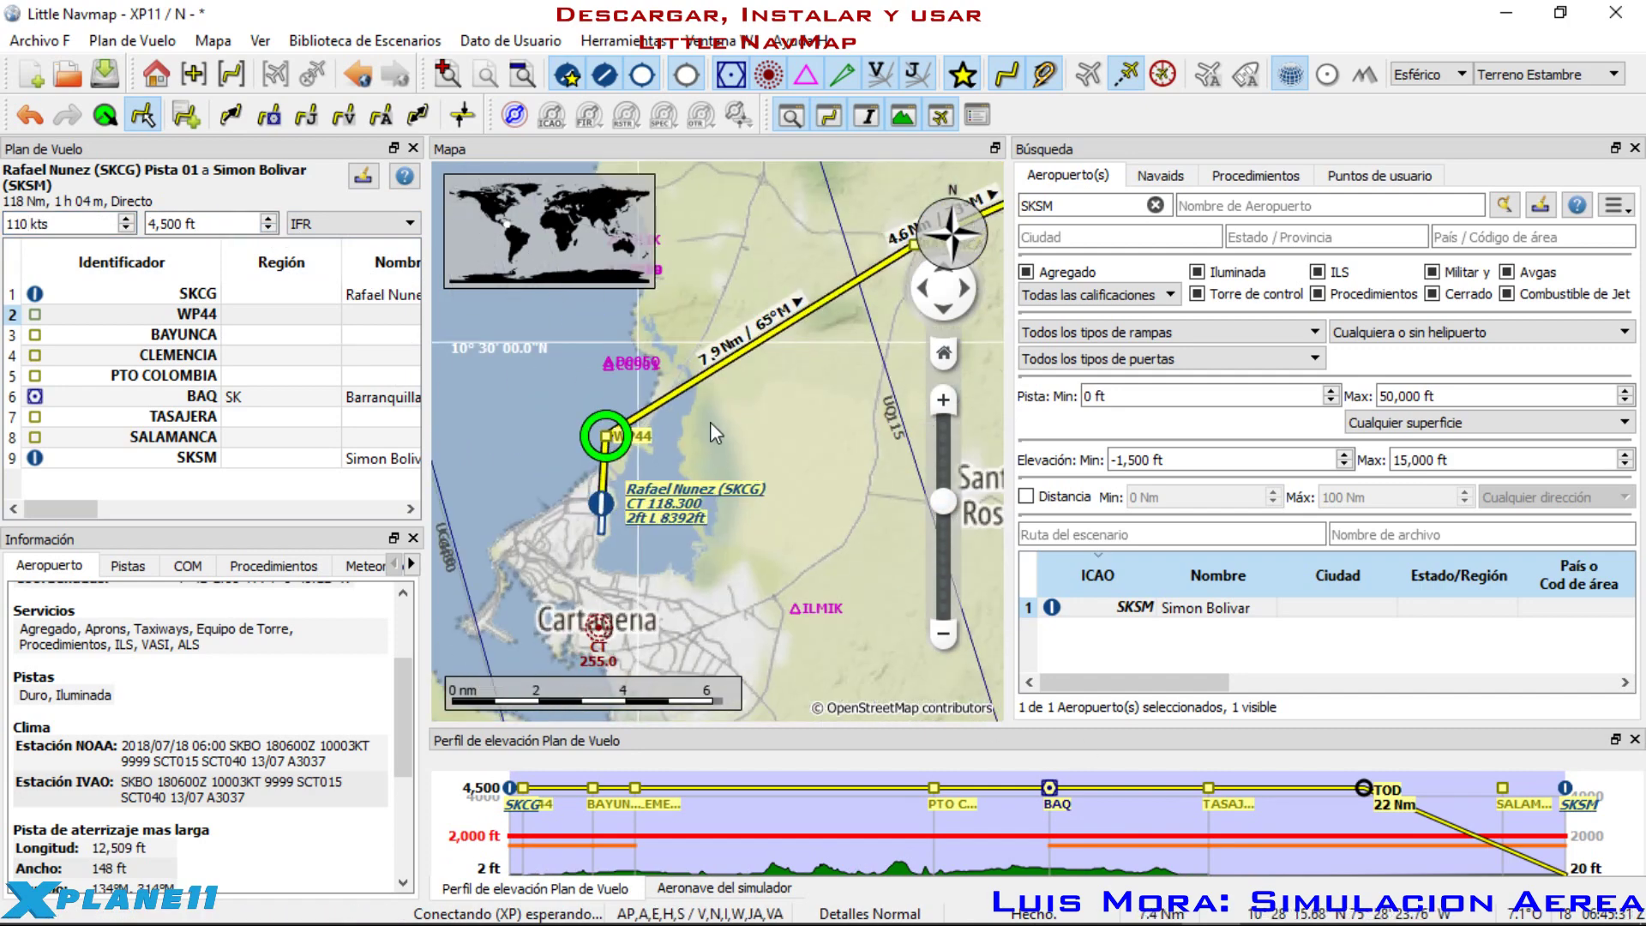
pyautogui.scroll(-3, 667, 460)
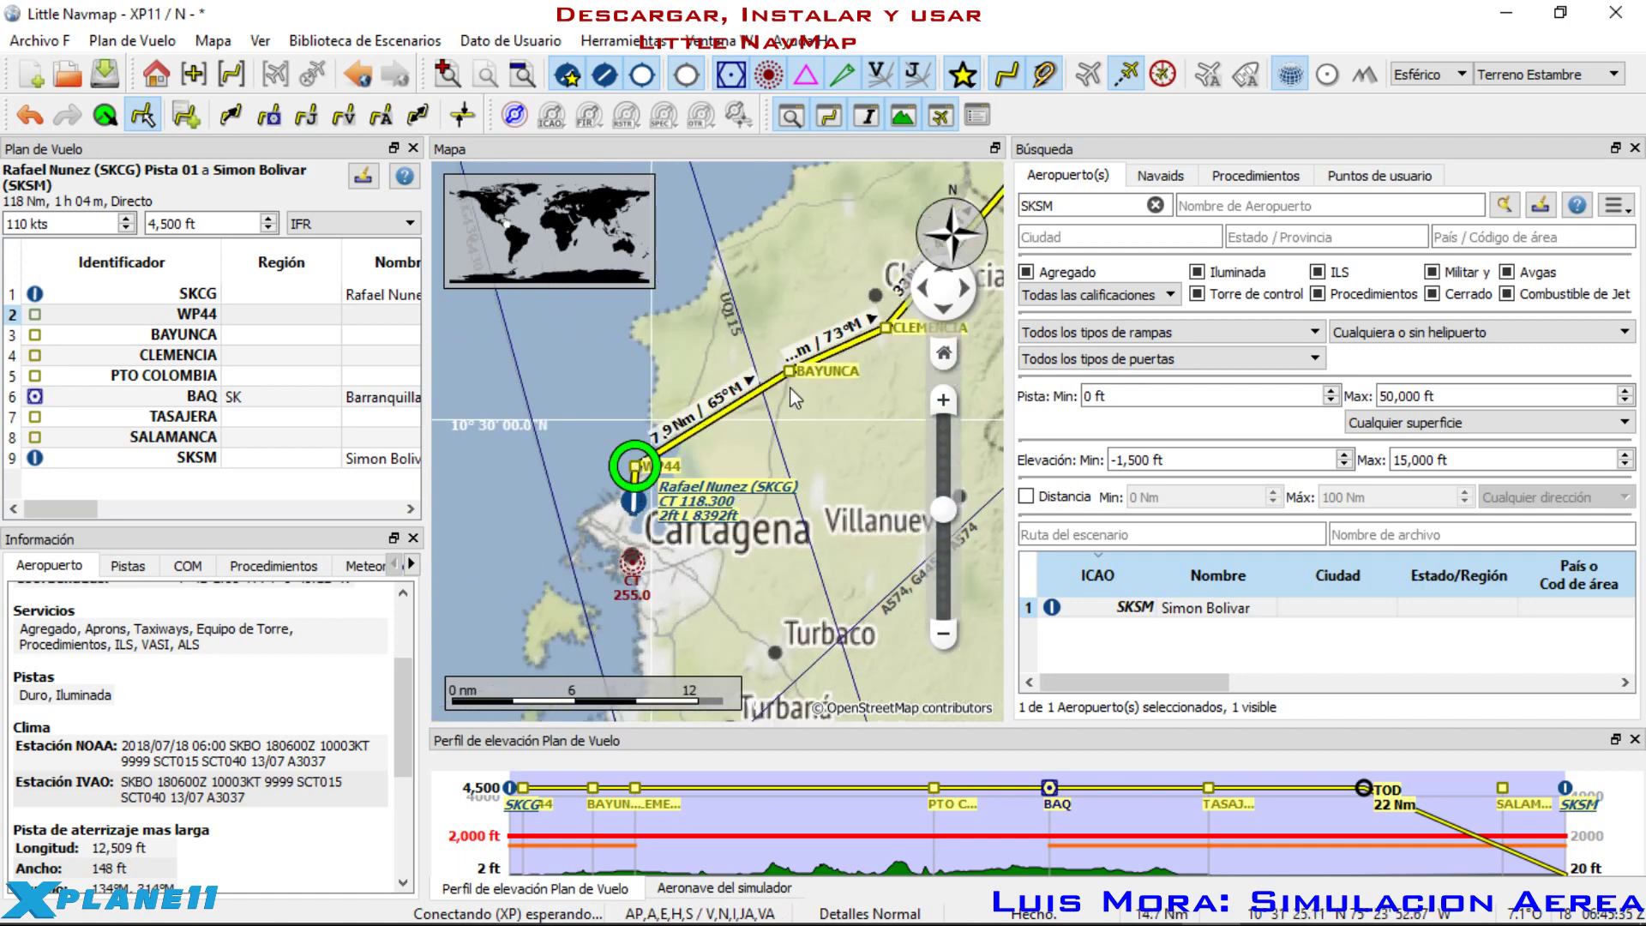
pyautogui.moveTo(790, 387)
pyautogui.mouseDown()
pyautogui.moveTo(698, 489)
pyautogui.moveTo(680, 540)
pyautogui.moveTo(811, 365)
pyautogui.mouseUp()
pyautogui.scroll(3, 636, 487)
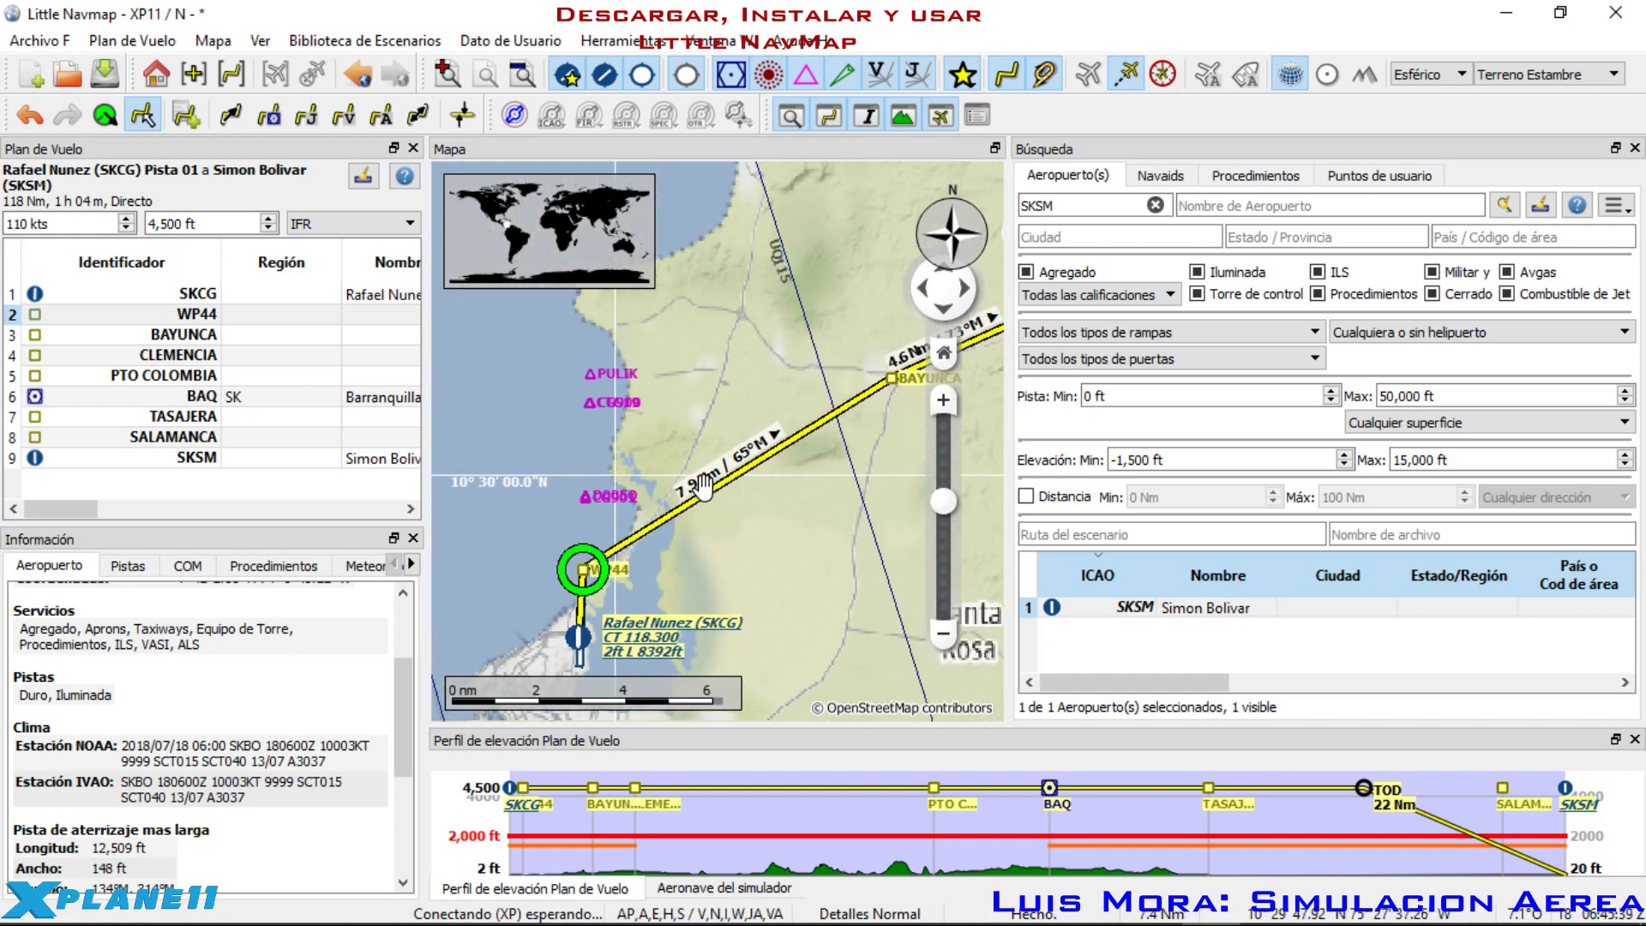
pyautogui.scroll(2, 615, 584)
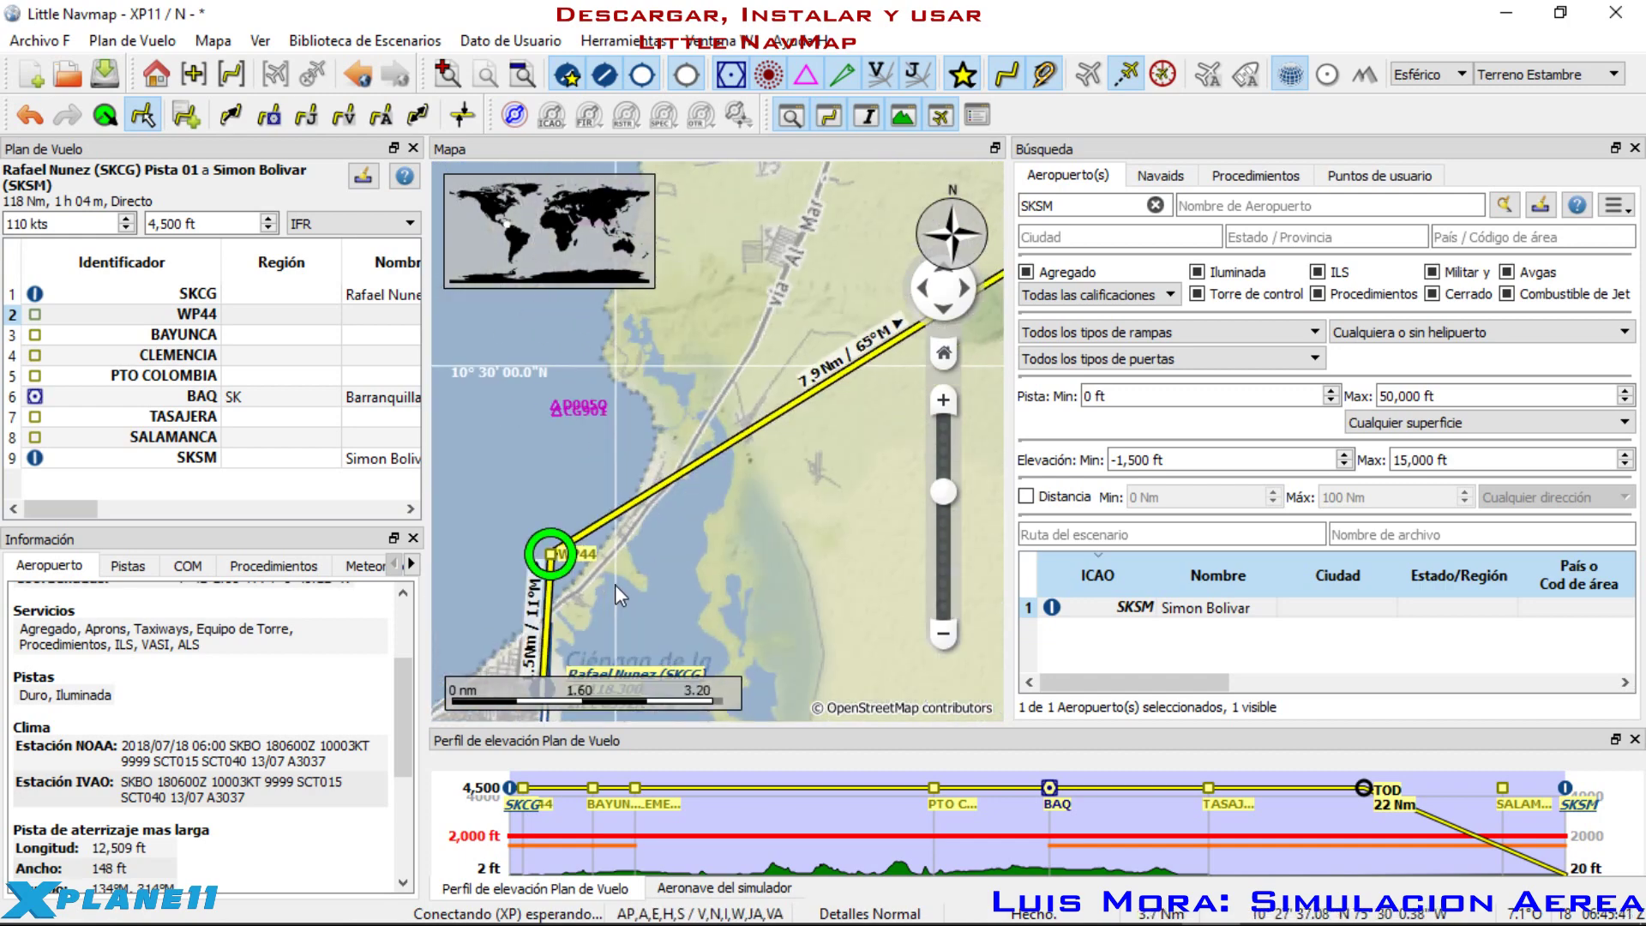
pyautogui.scroll(2, 624, 583)
pyautogui.moveTo(624, 583); pyautogui.dragTo(702, 471)
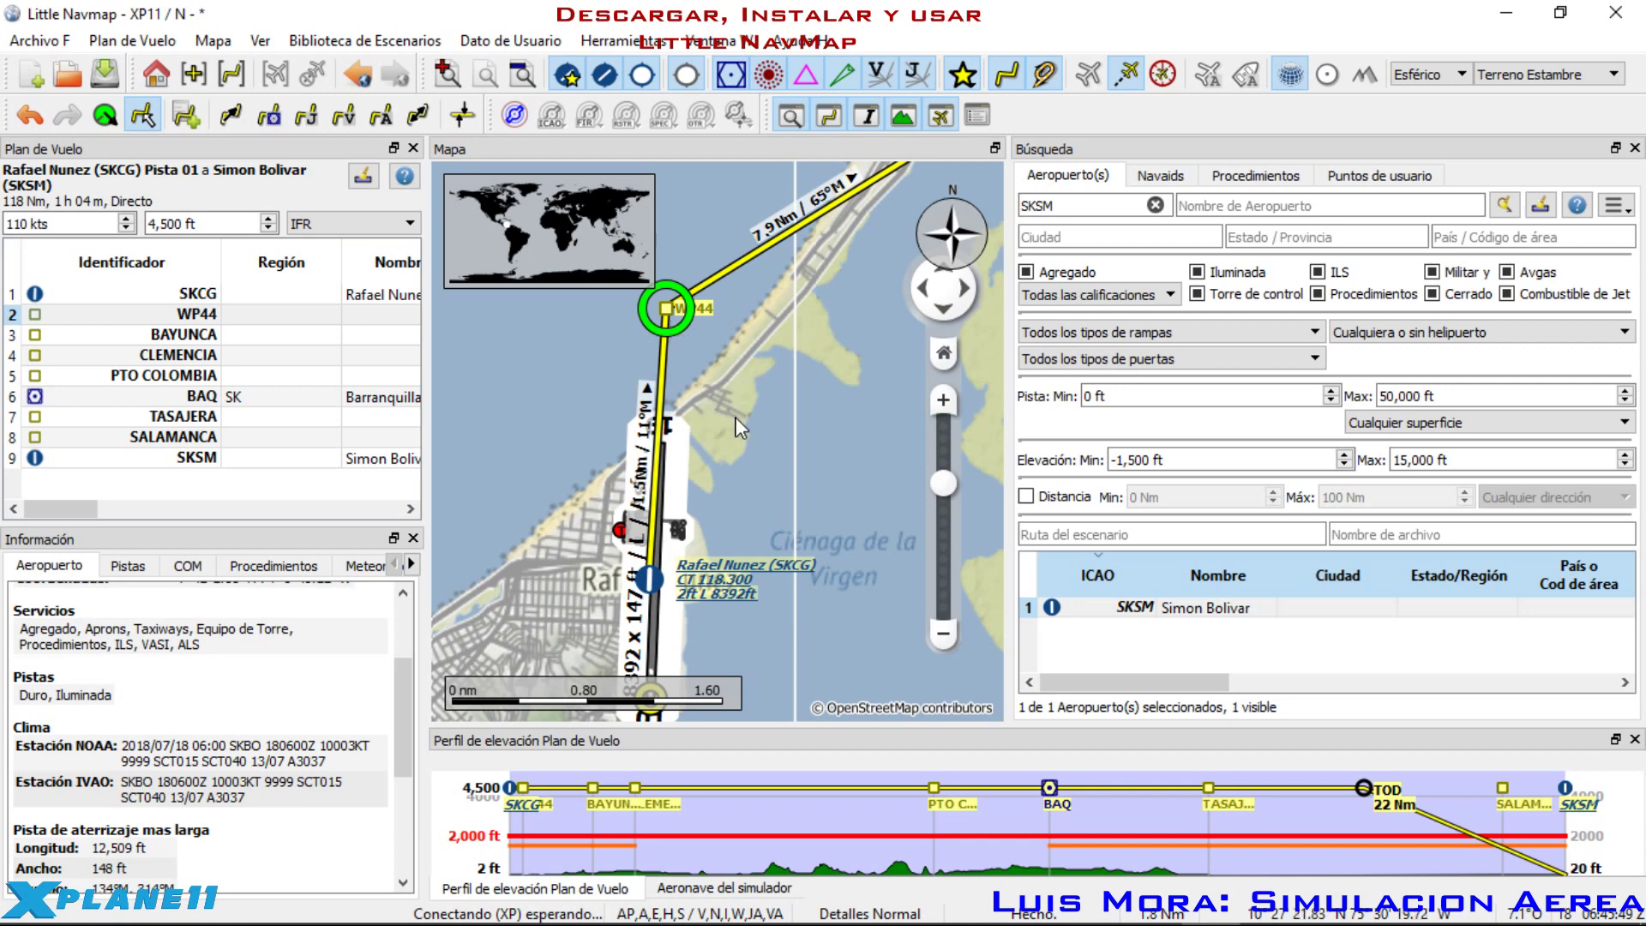
pyautogui.moveTo(815, 309); pyautogui.dragTo(728, 408)
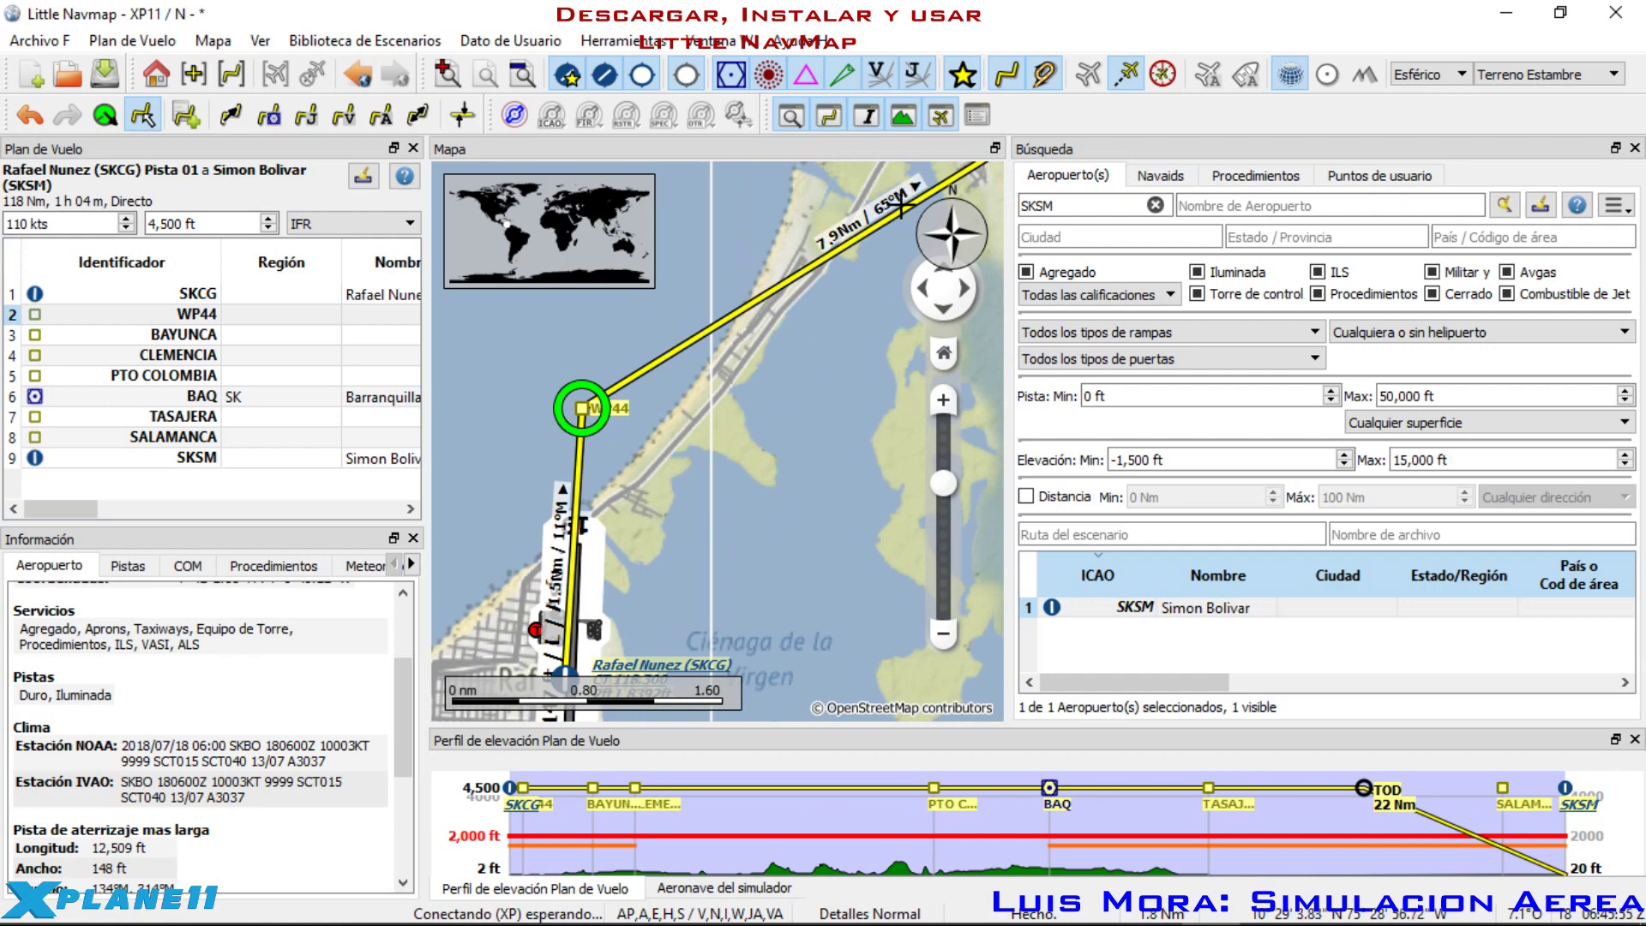
pyautogui.moveTo(840, 281); pyautogui.dragTo(773, 403)
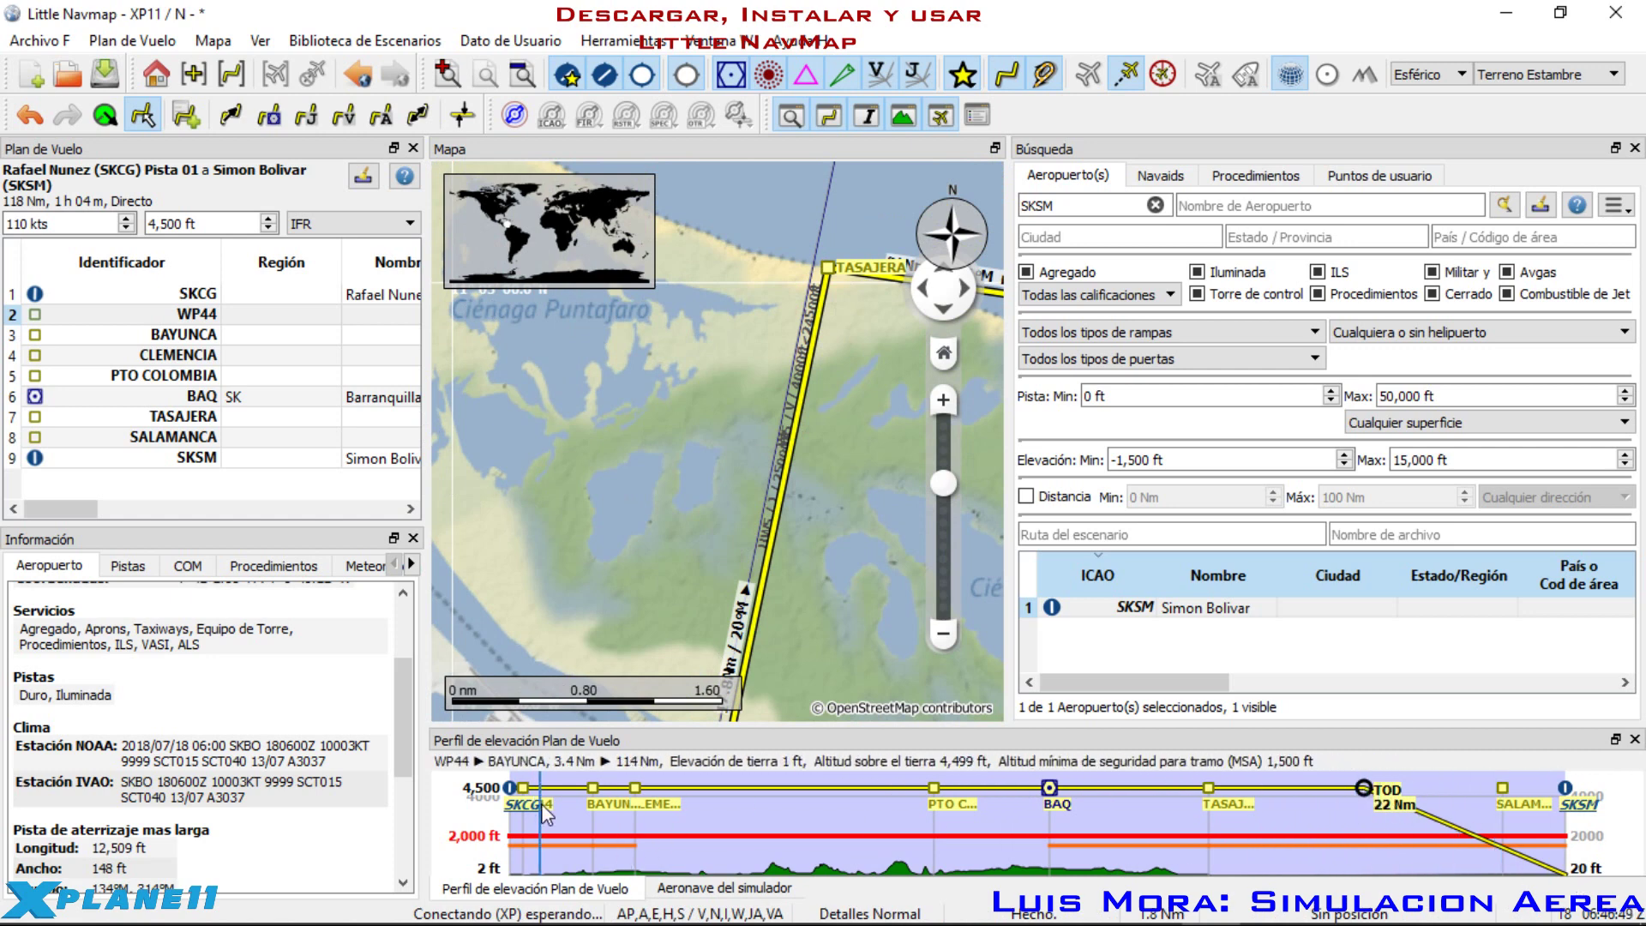
# Step: Examine the final part of the route on the map, from TASAJERA past the TOD point and SALAMANCA to SKSM
pyautogui.moveTo(821, 537); pyautogui.dragTo(599, 583)
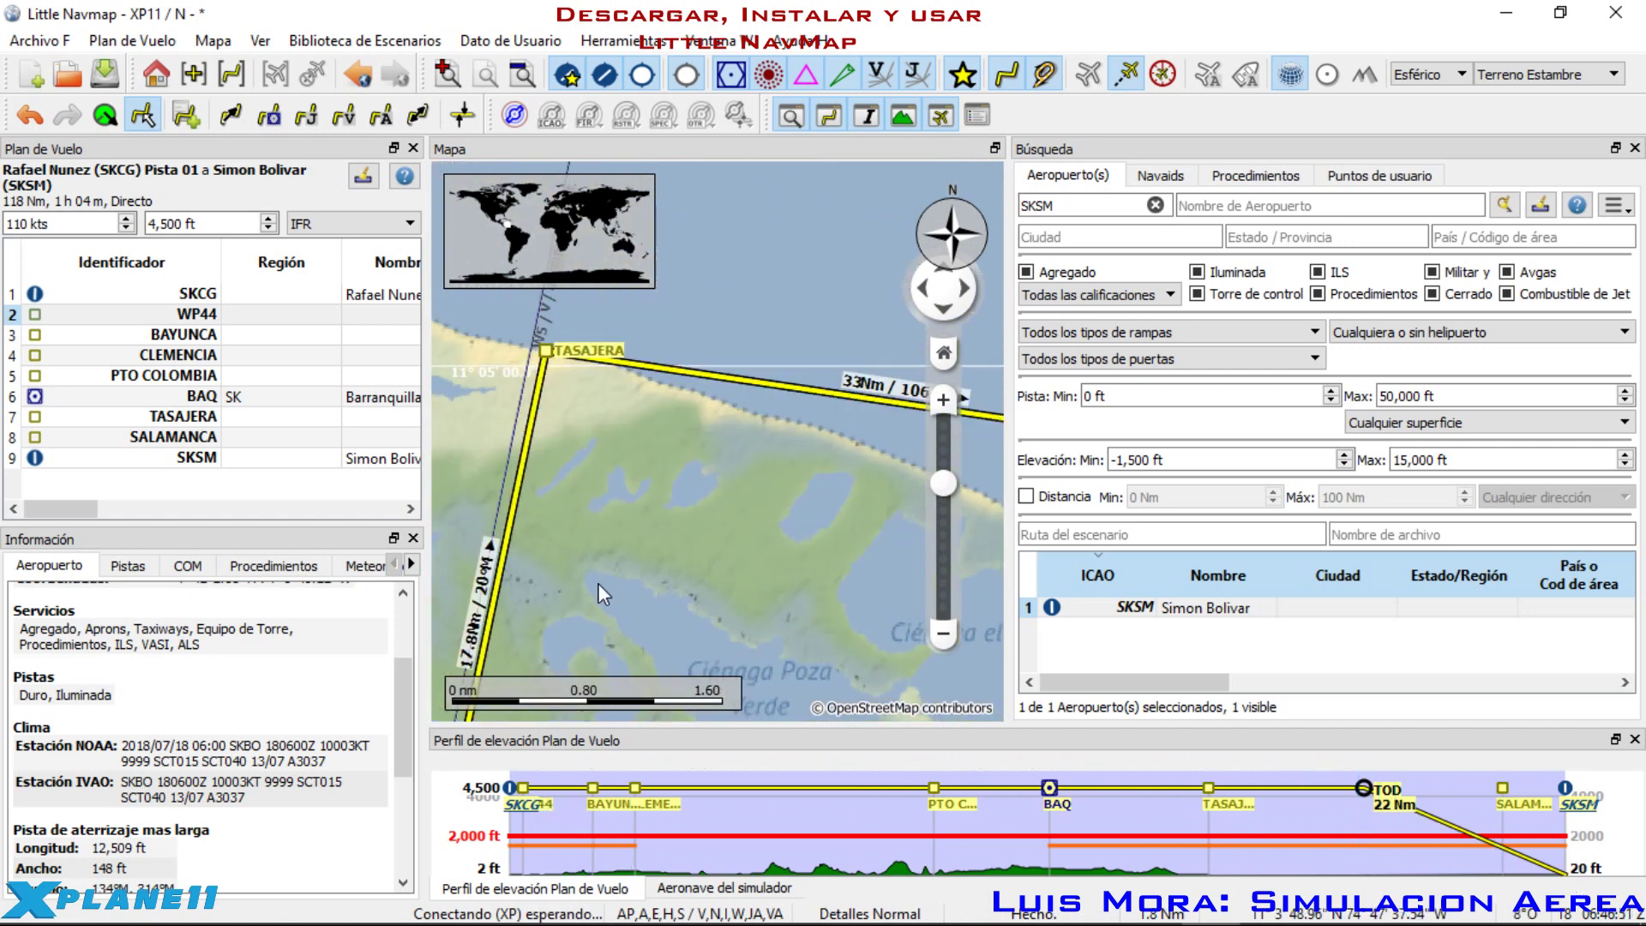
pyautogui.moveTo(775, 545); pyautogui.dragTo(588, 563)
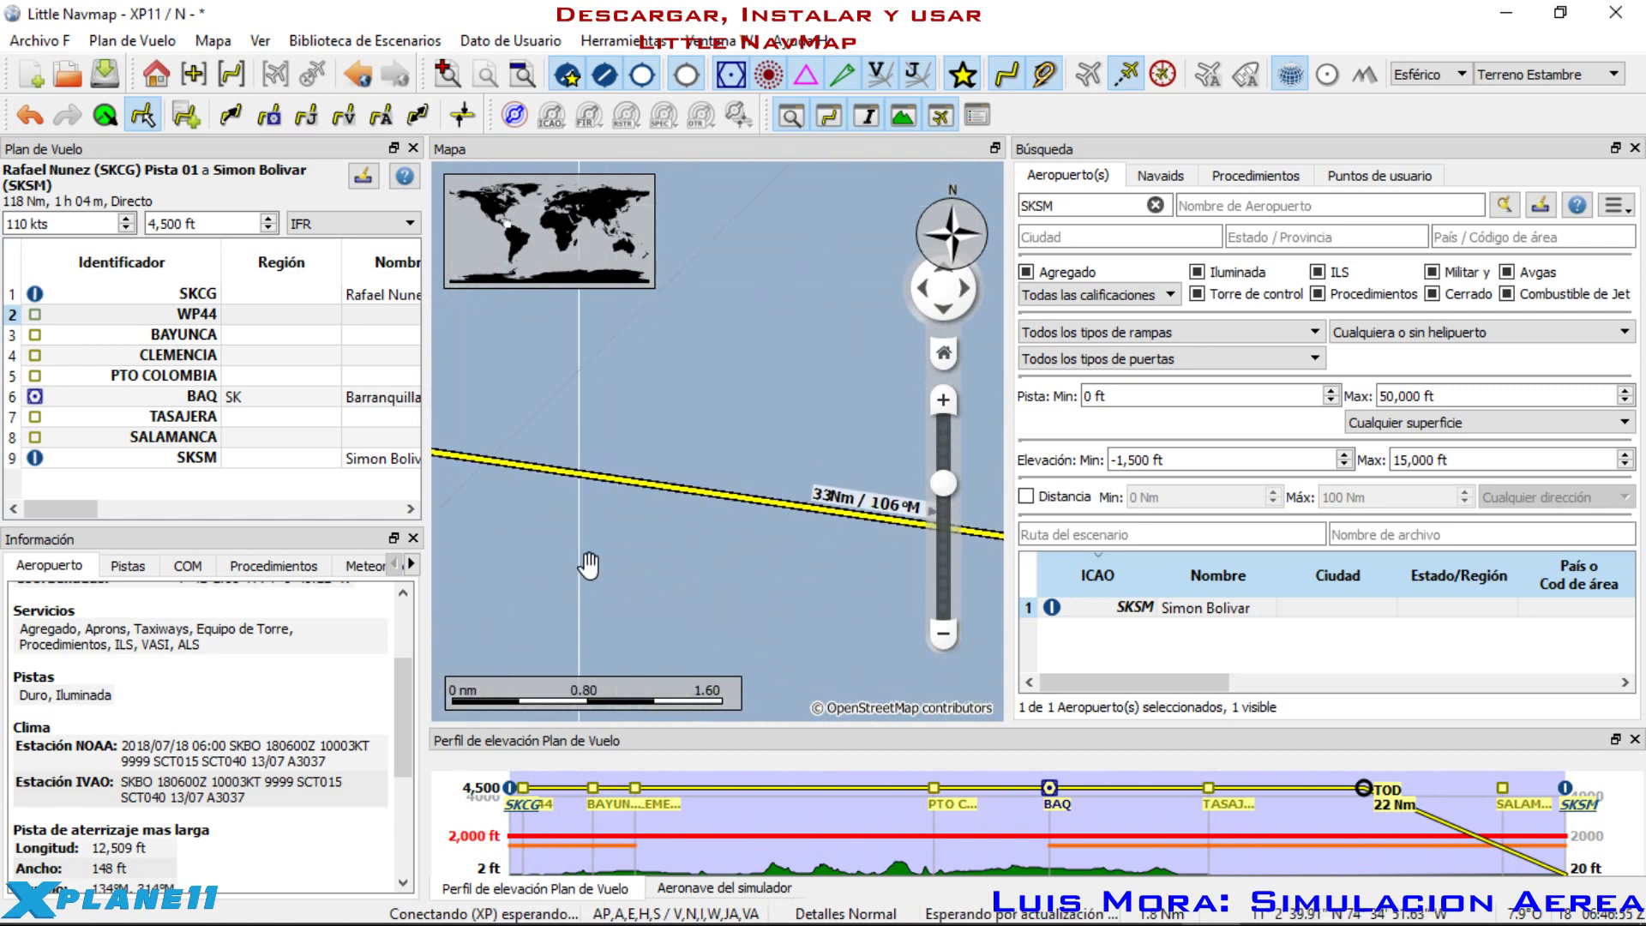
pyautogui.scroll(-8, 644, 563)
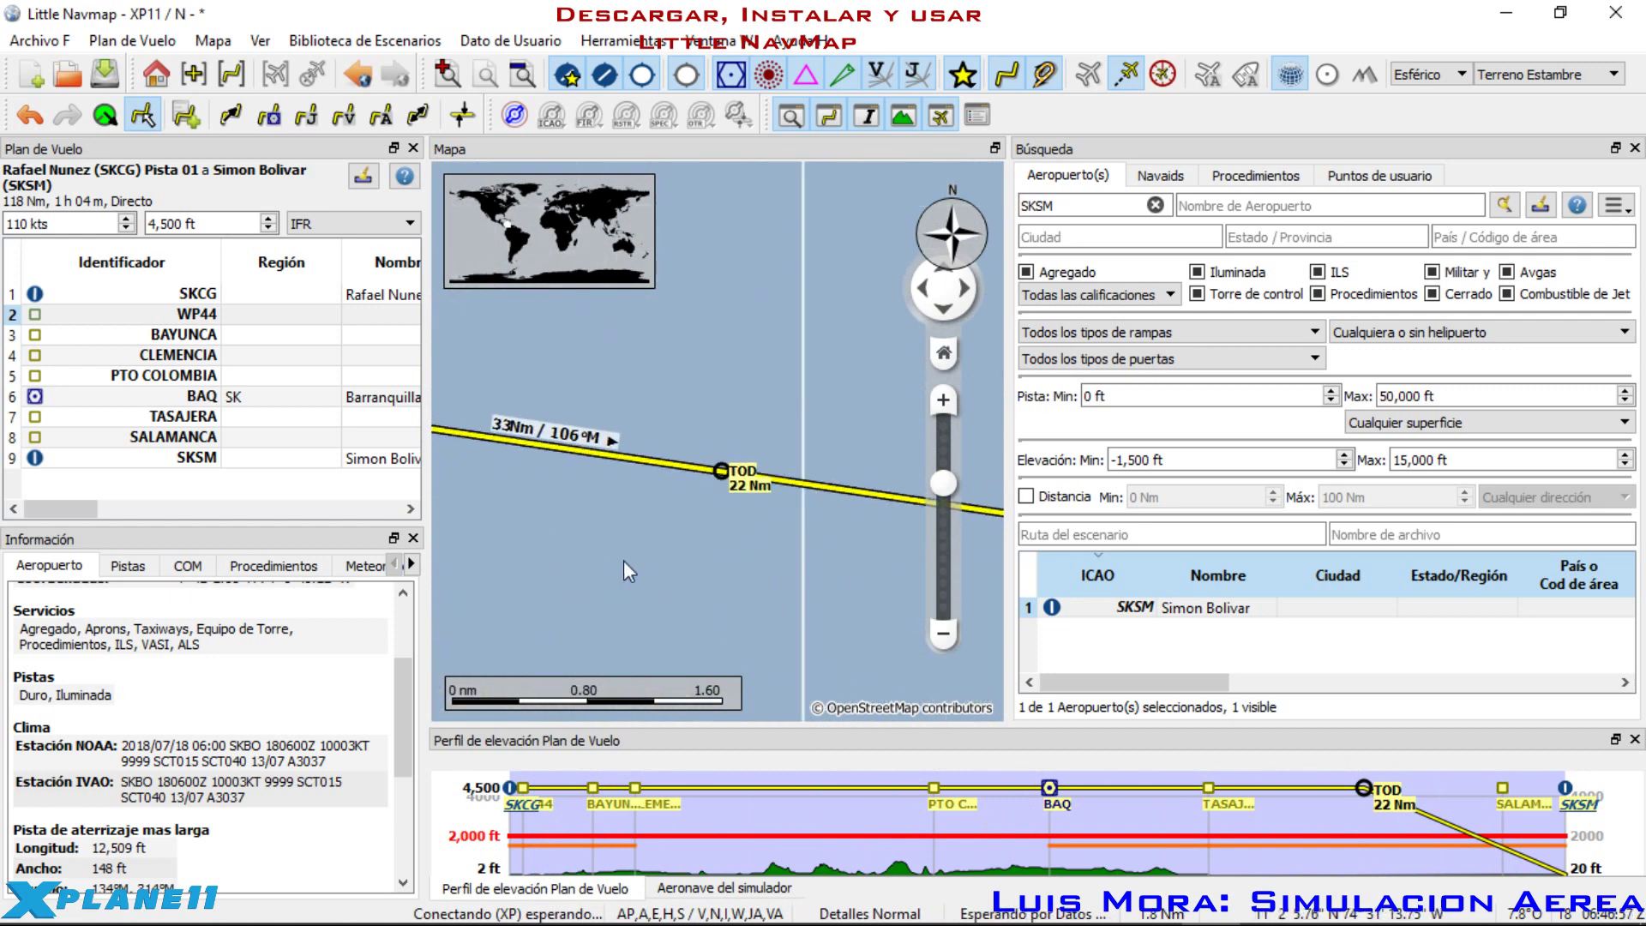
pyautogui.scroll(3, 737, 610)
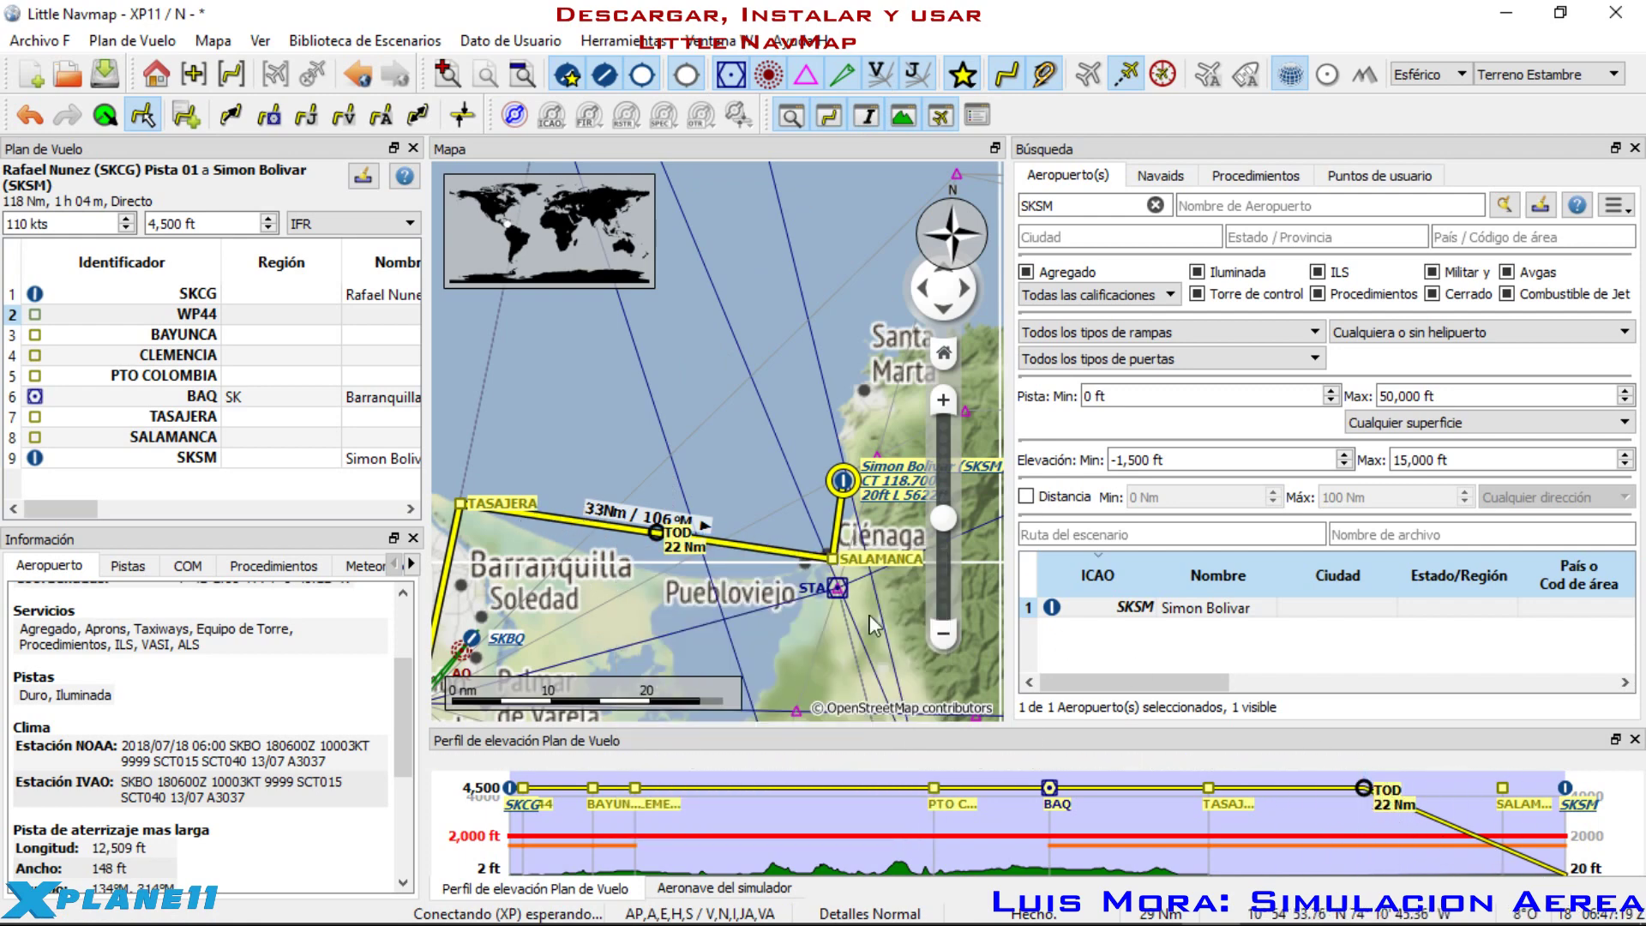
pyautogui.moveTo(803, 572); pyautogui.dragTo(780, 575)
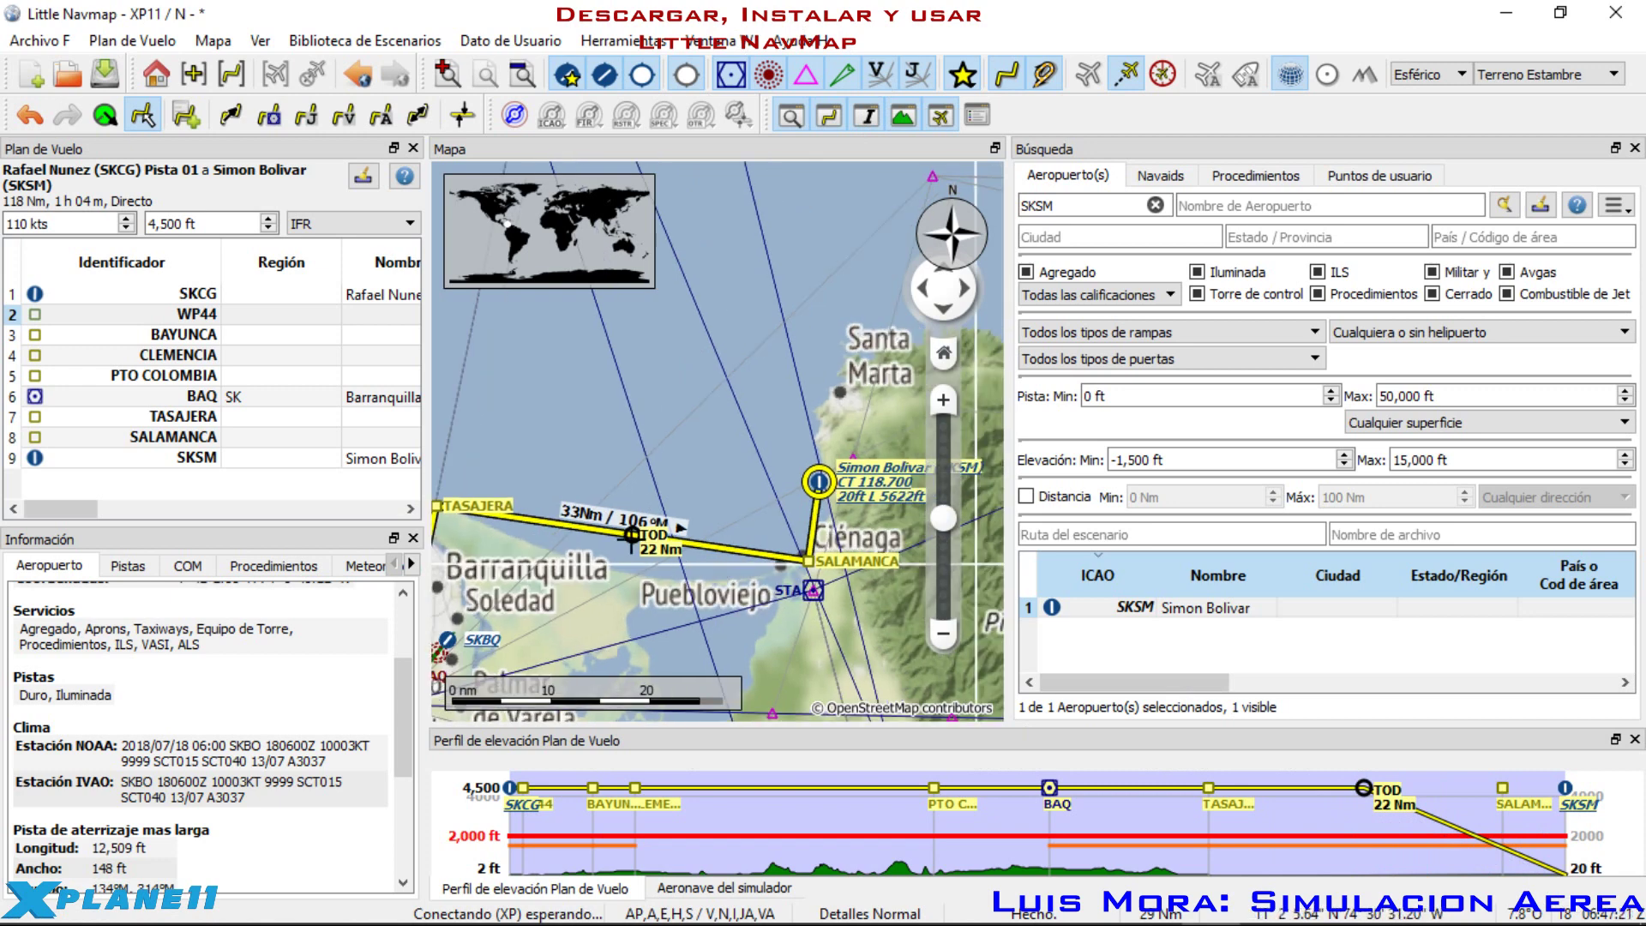
pyautogui.moveTo(801, 564)
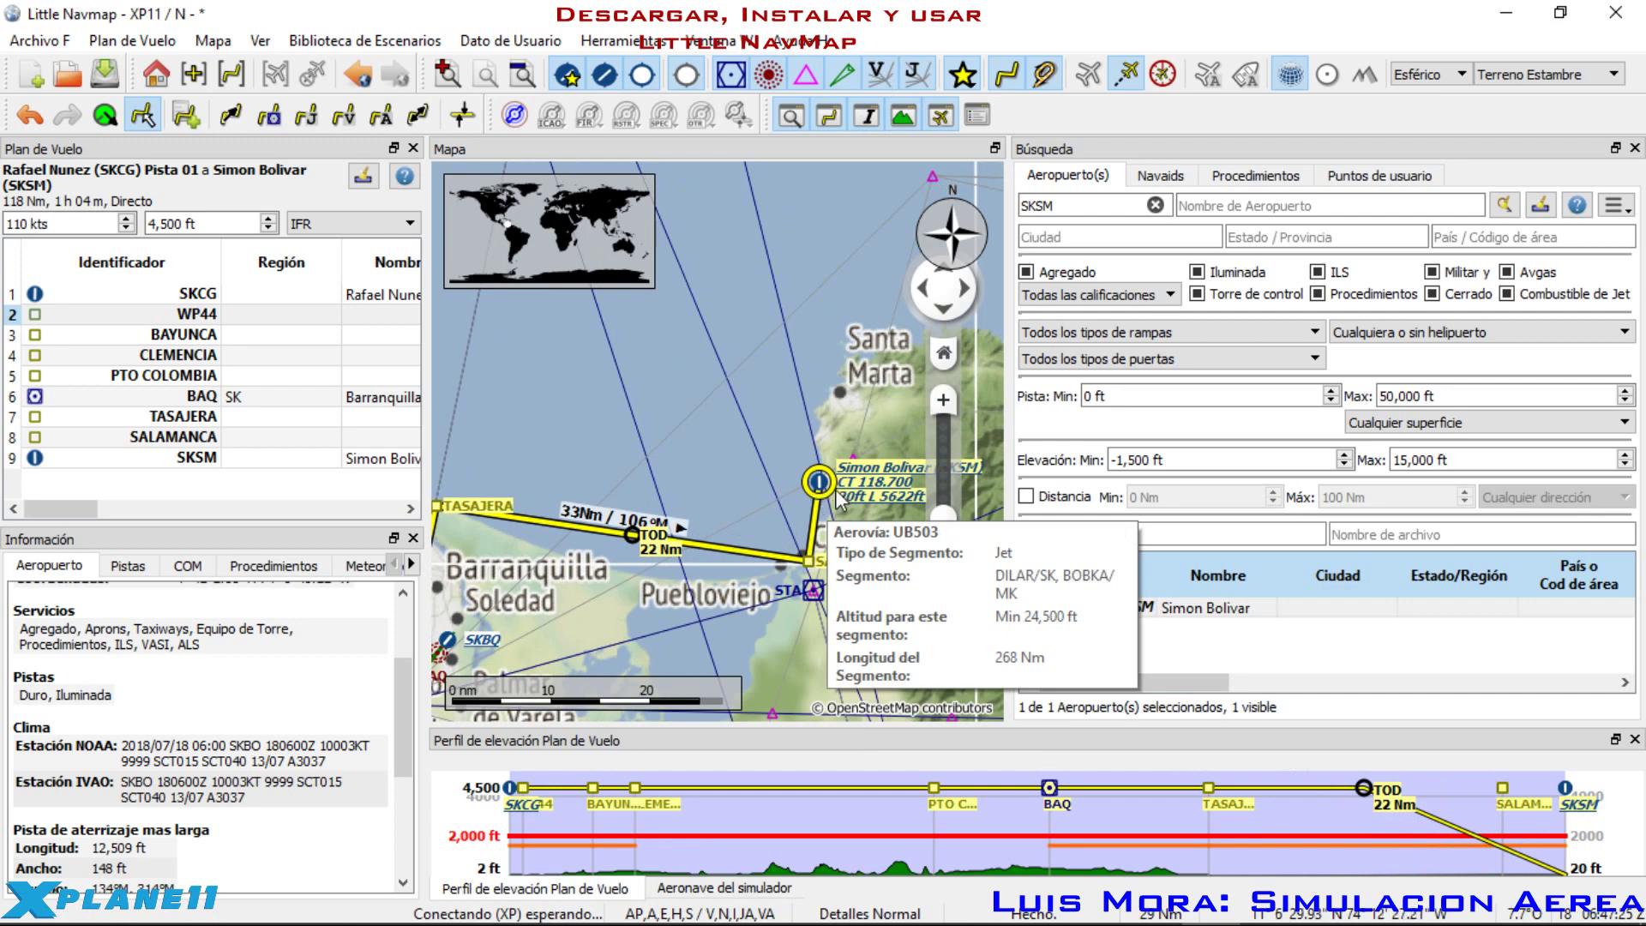
pyautogui.scroll(-10, 769, 415)
pyautogui.scroll(6, 769, 415)
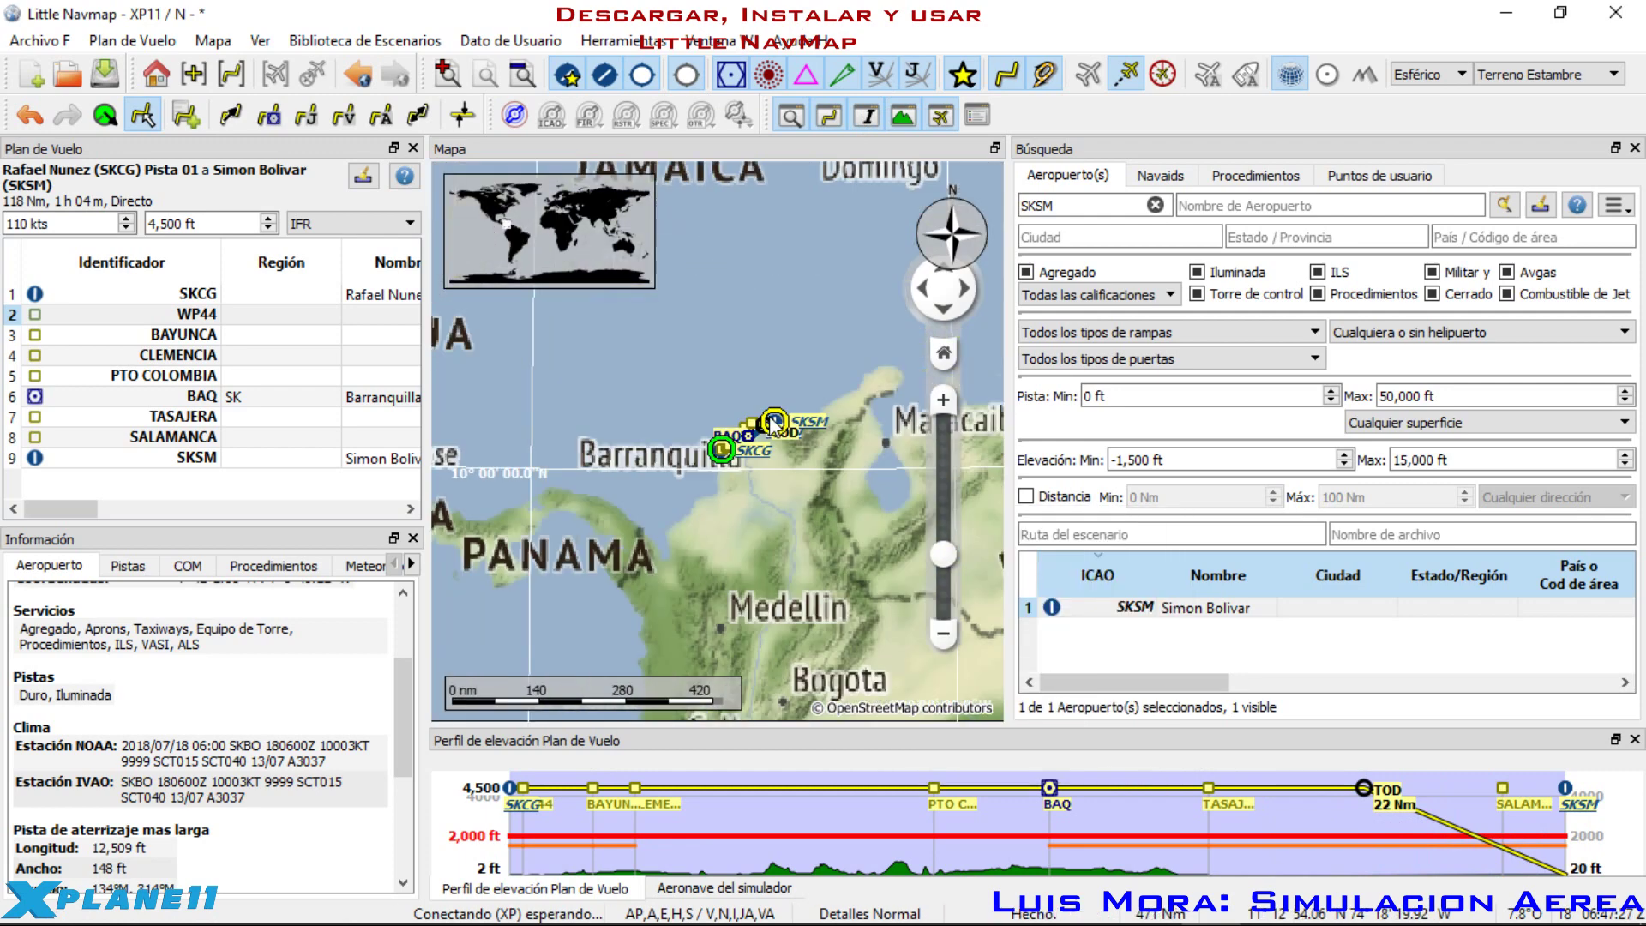
pyautogui.scroll(6, 660, 521)
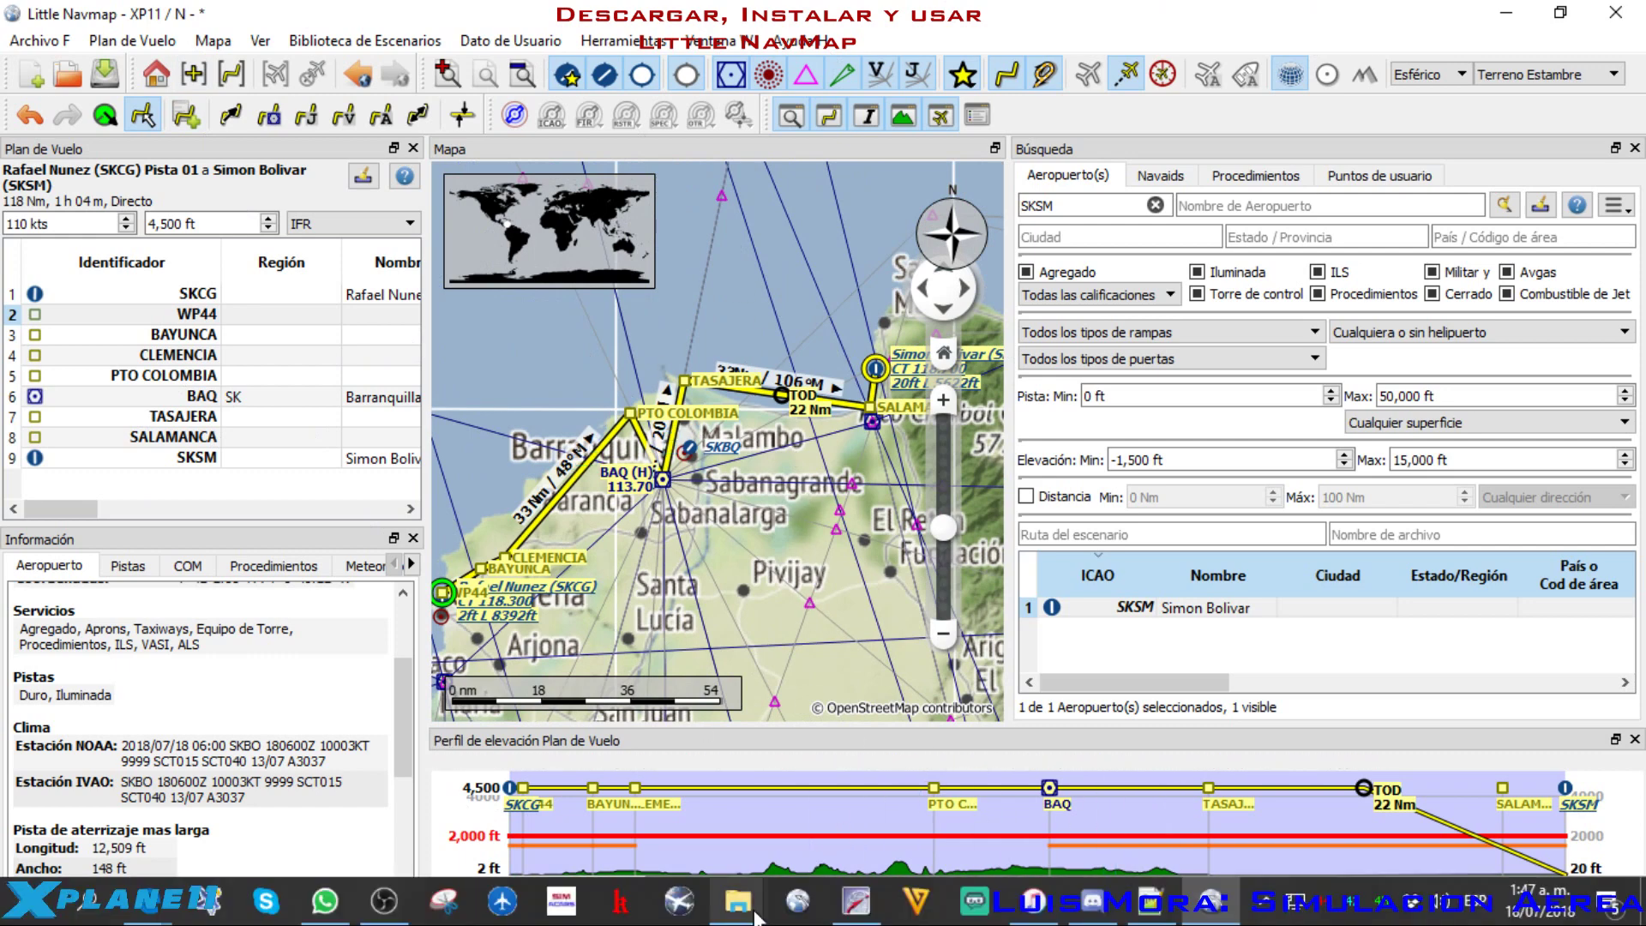
# Step: Launch X-Plane.exe from the X-Plane 11\X-Plane 11 folder on drive Q, and switch back to Little Navmap
pyautogui.moveTo(756, 916)
pyautogui.click(821, 793)
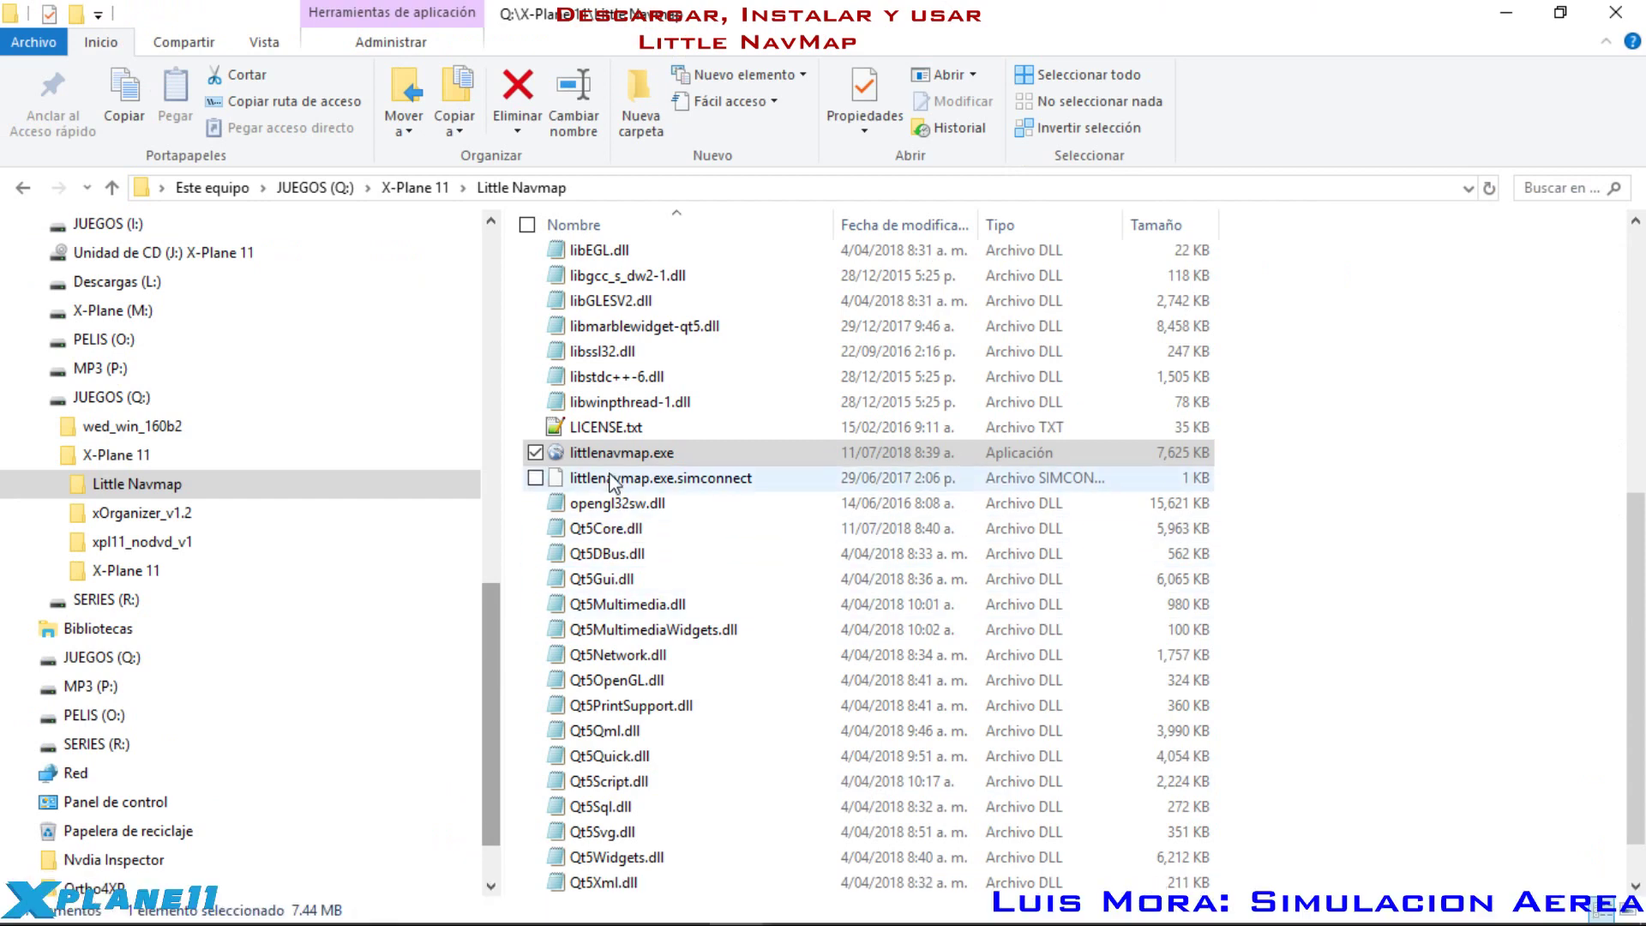
pyautogui.click(117, 570)
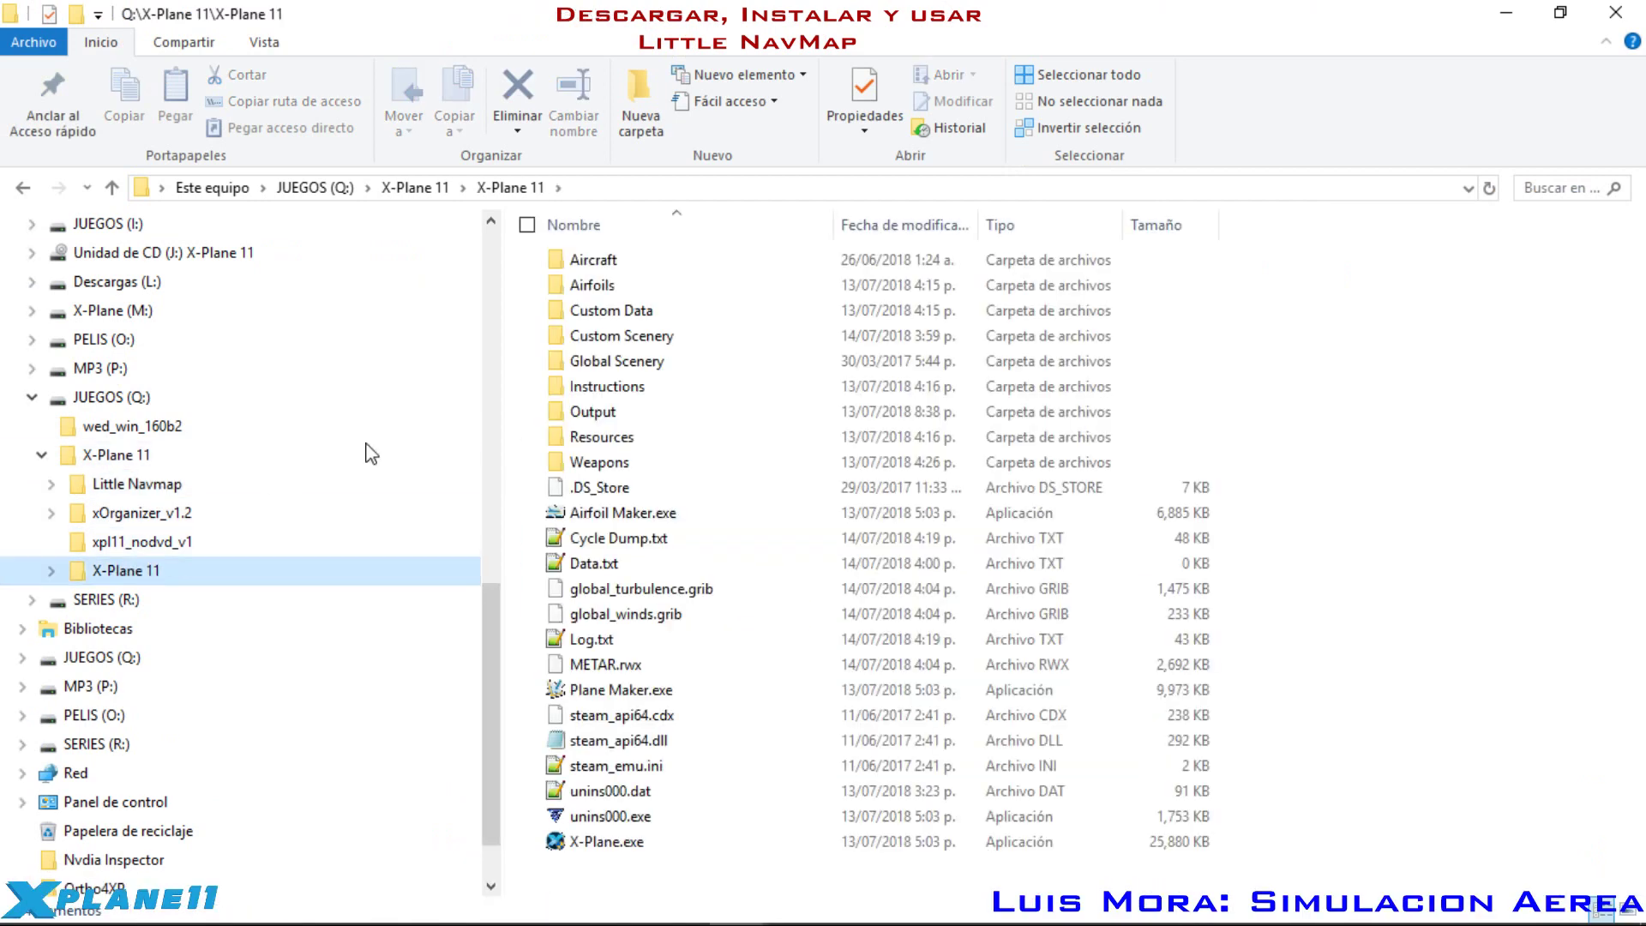
pyautogui.doubleClick(603, 847)
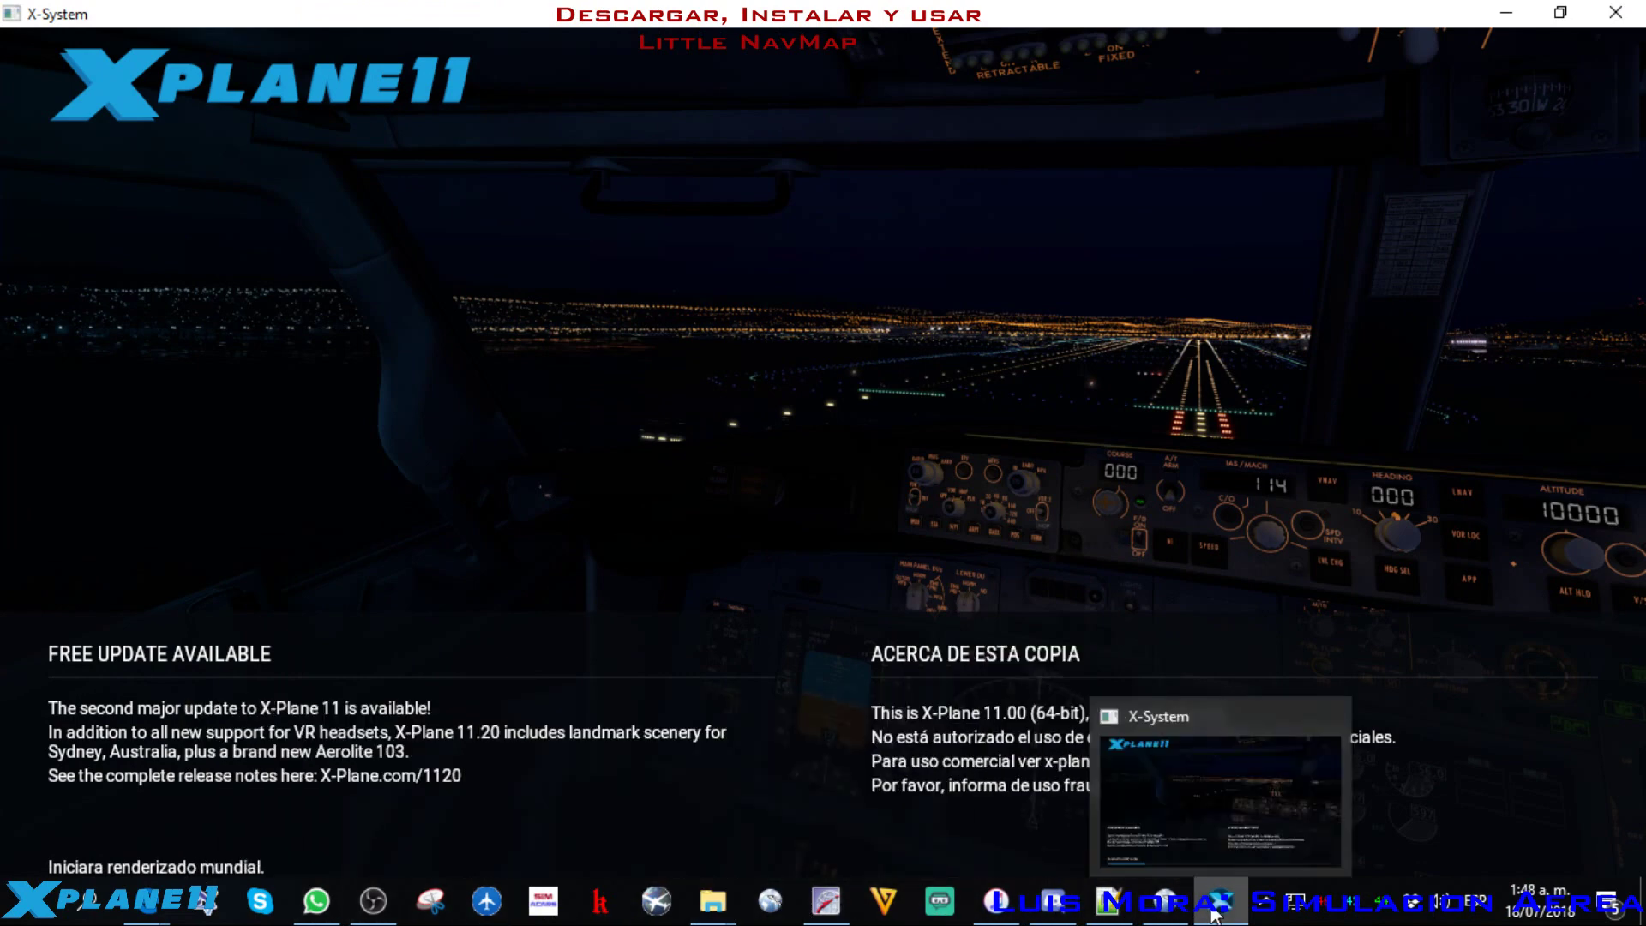
pyautogui.click(1164, 900)
pyautogui.scroll(-3, 776, 548)
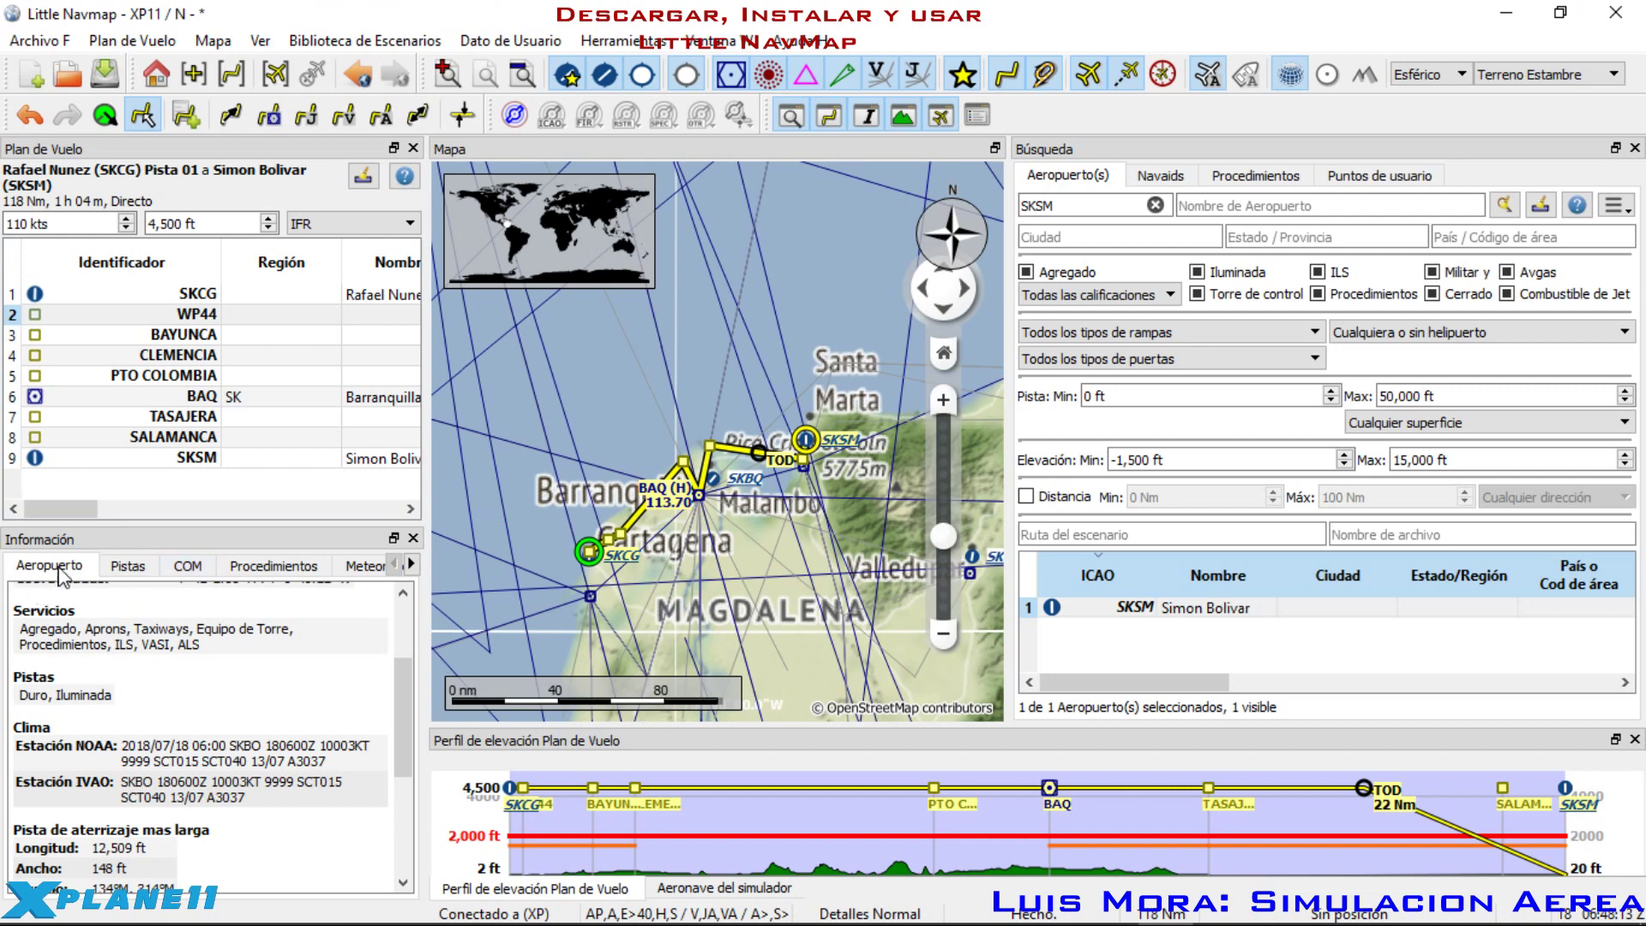
# Step: Review the runway information for Eldorado Intl (SKBO), covering runways 13L/31R and 13R/31L and the ILS data
pyautogui.click(141, 574)
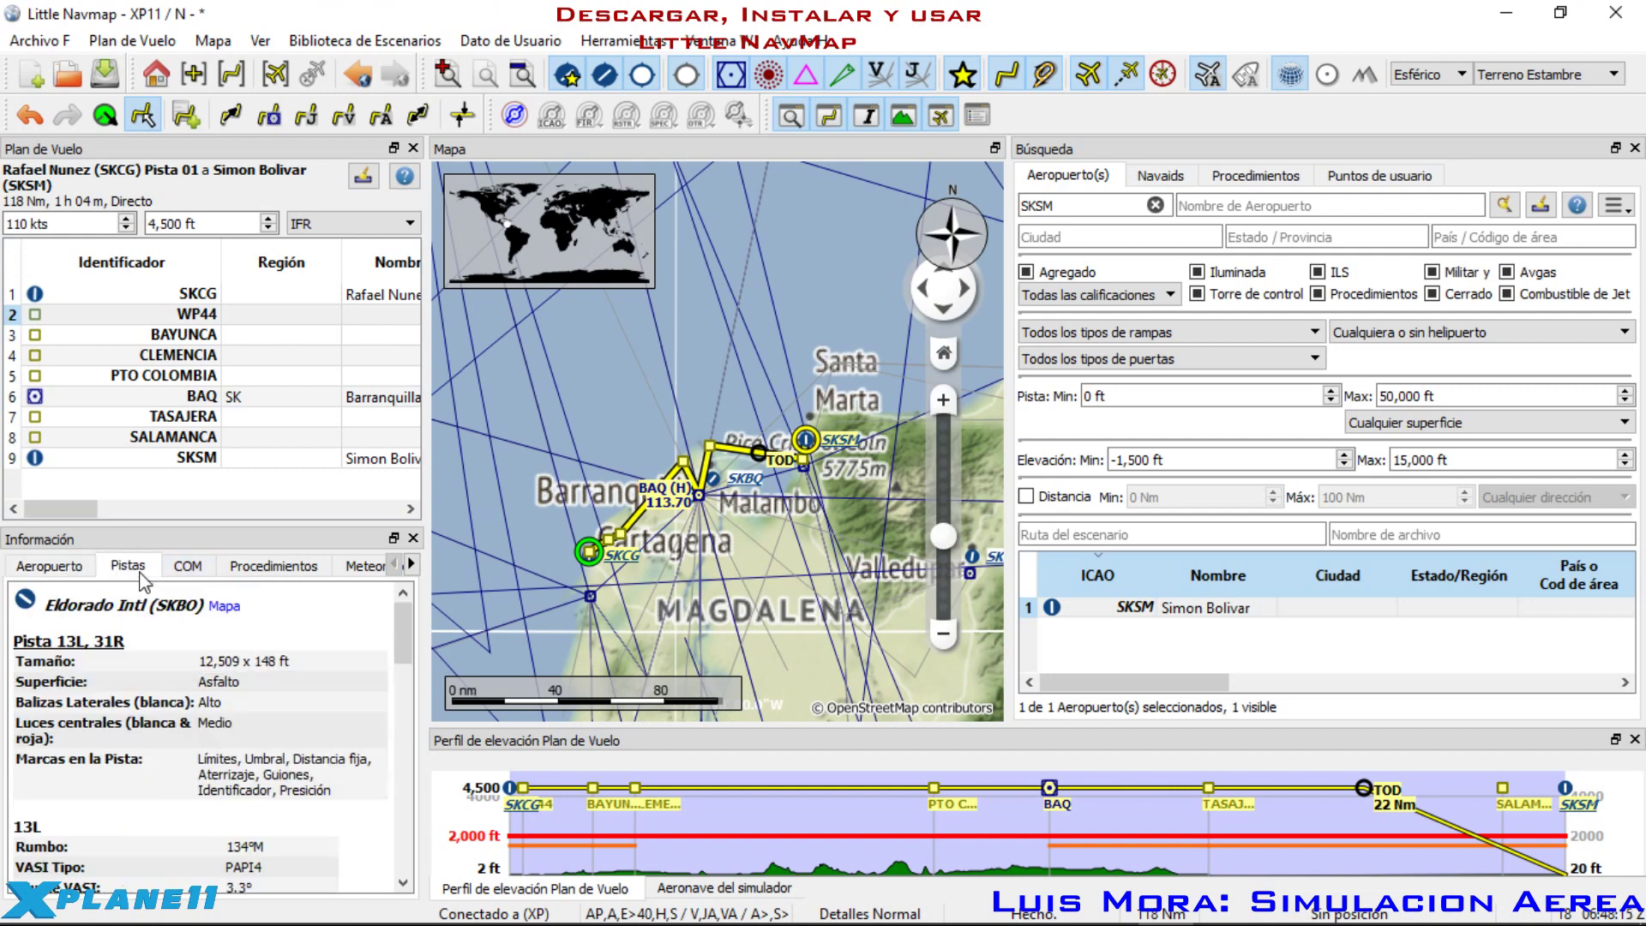
pyautogui.scroll(-1, 114, 667)
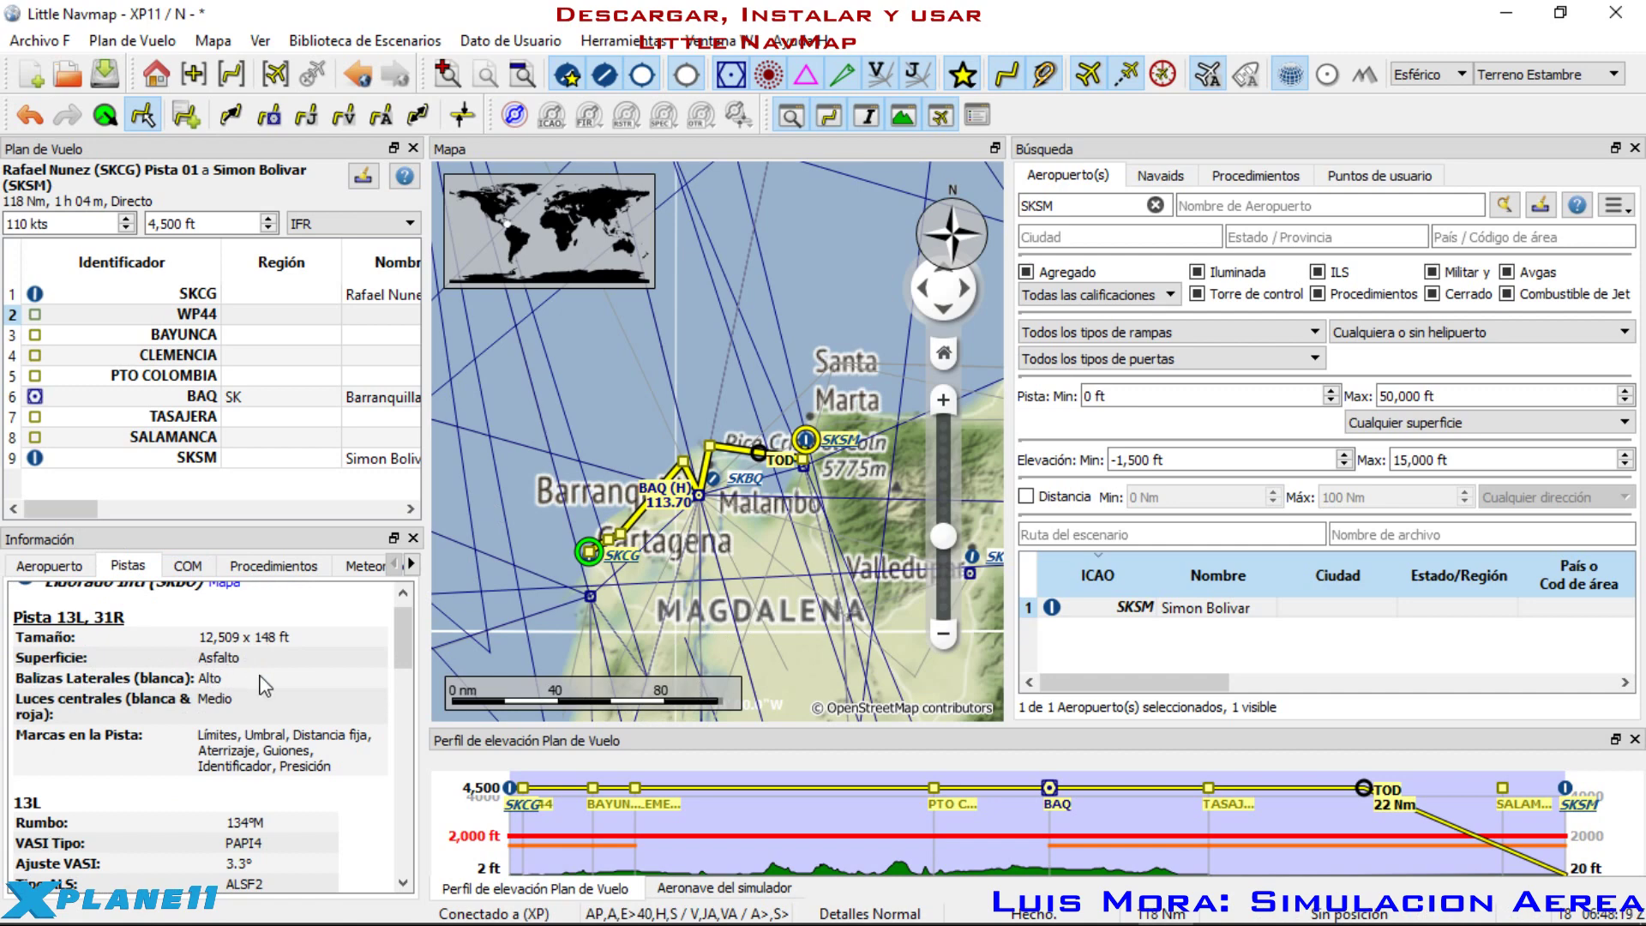
pyautogui.scroll(-3, 242, 713)
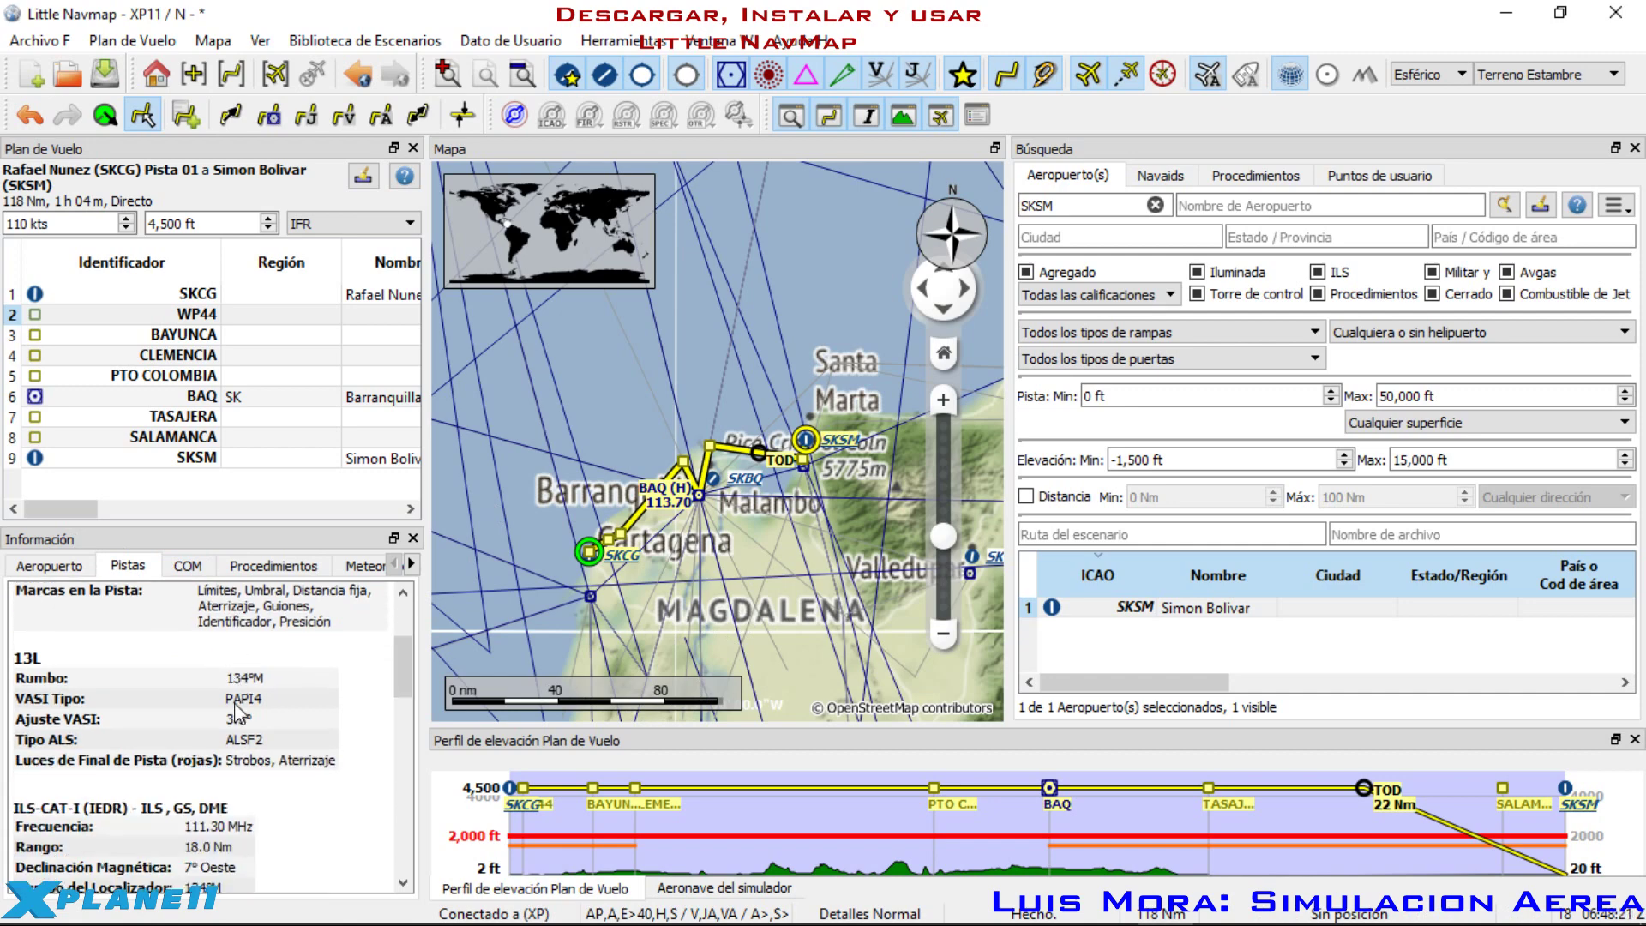
pyautogui.scroll(-3, 230, 682)
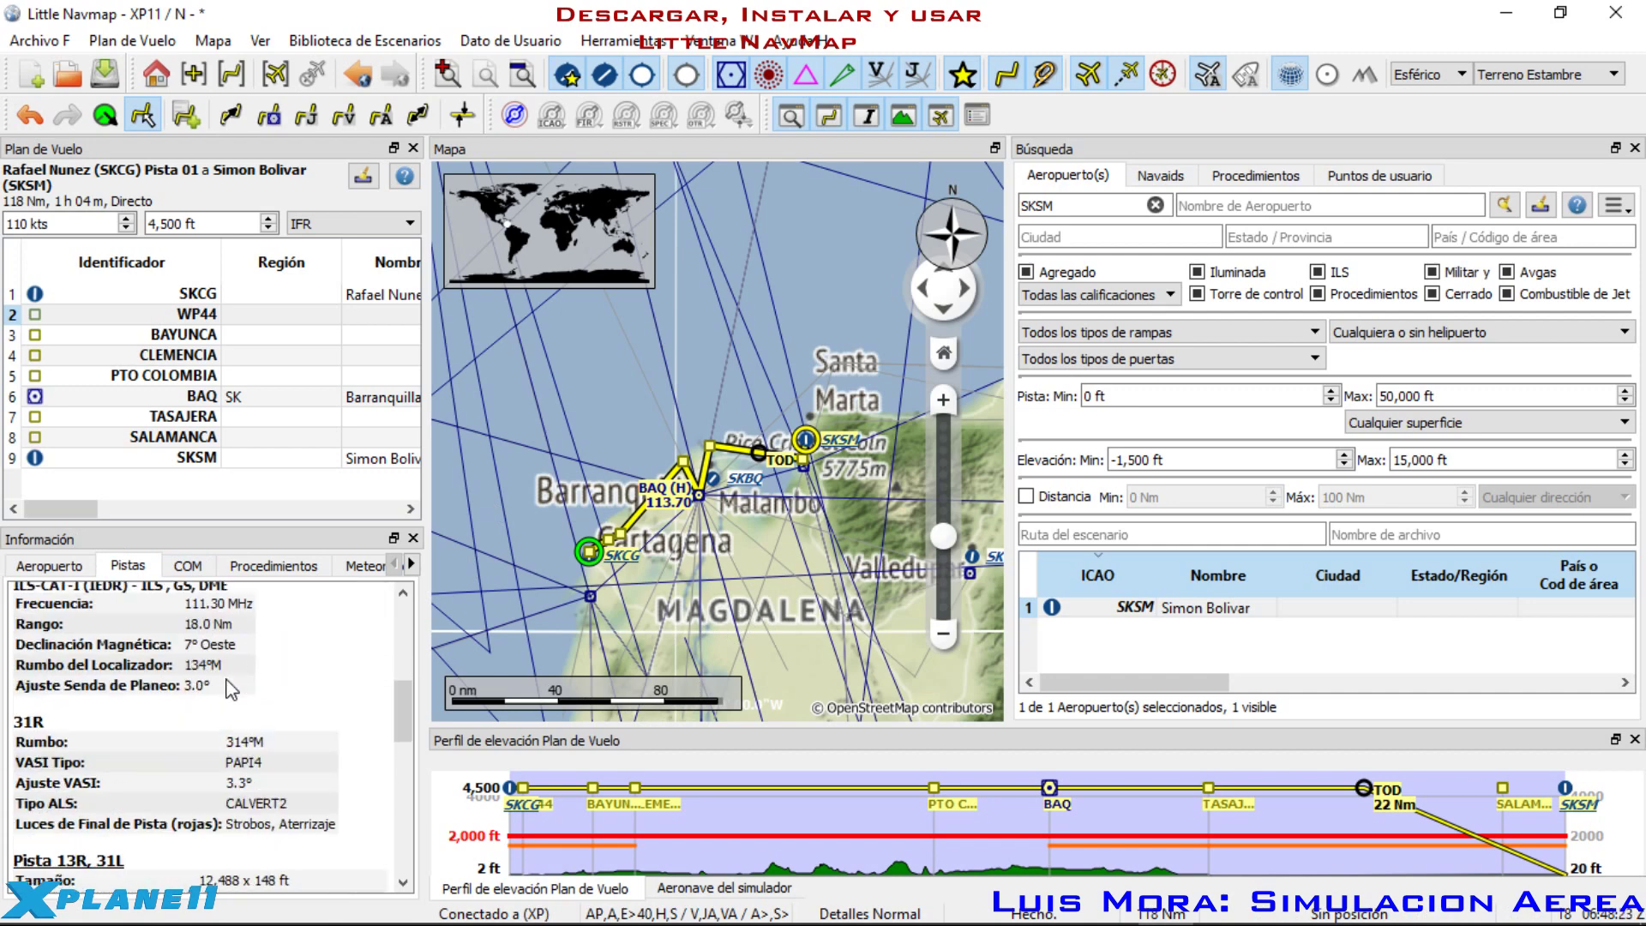
pyautogui.scroll(2, 266, 639)
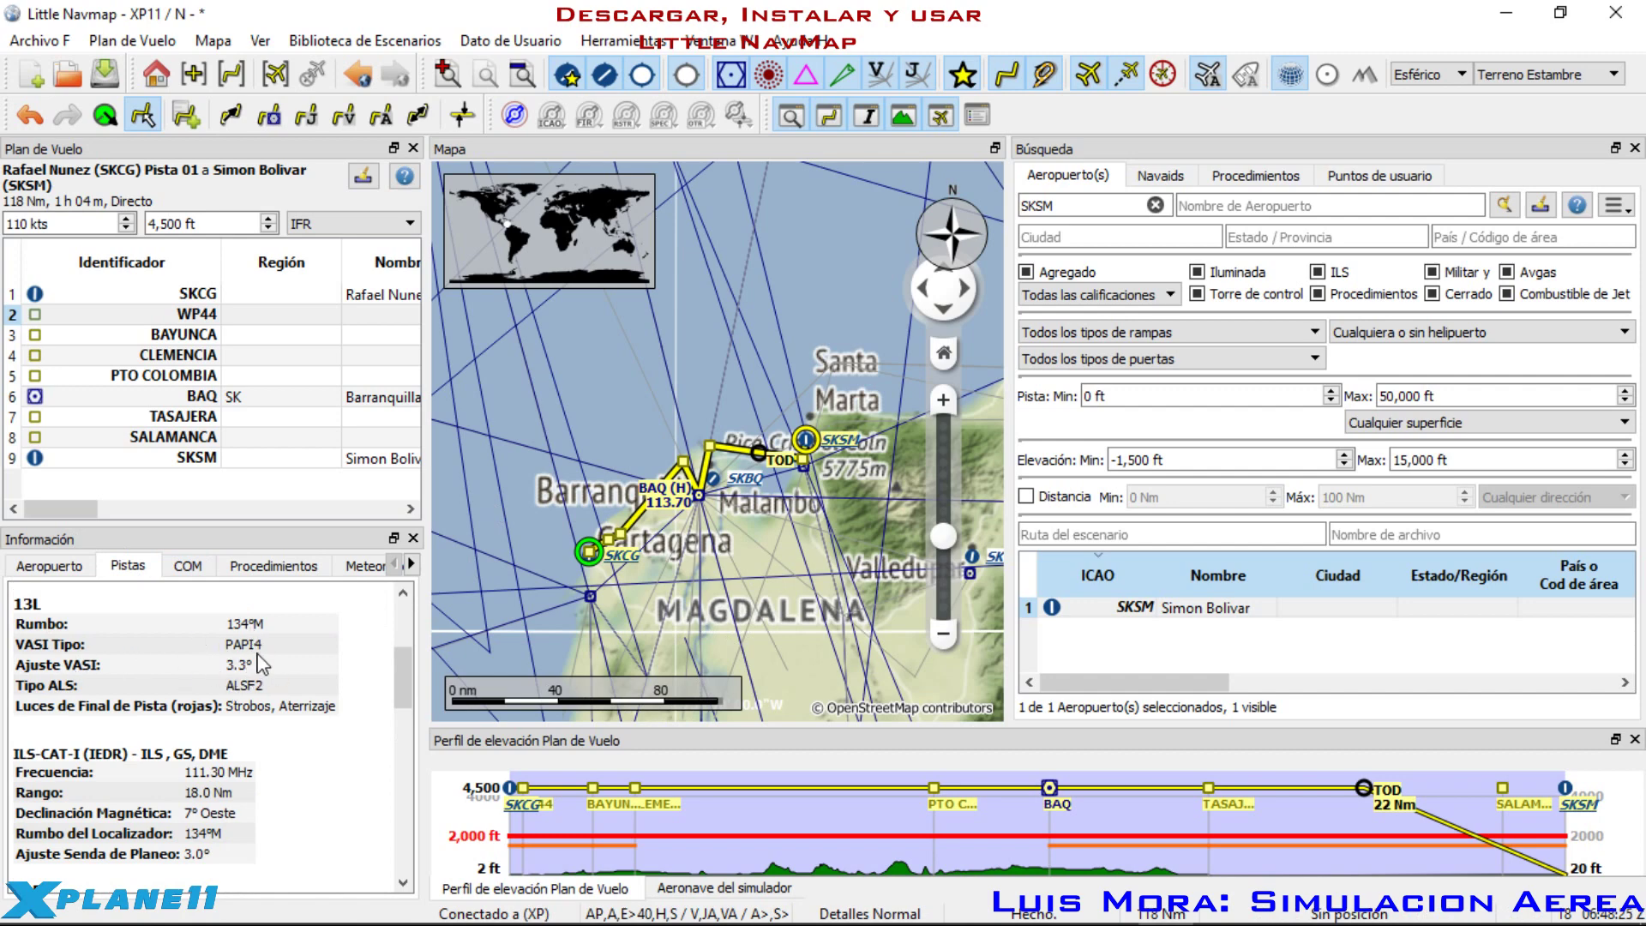
pyautogui.scroll(-3, 262, 683)
pyautogui.scroll(3, 261, 684)
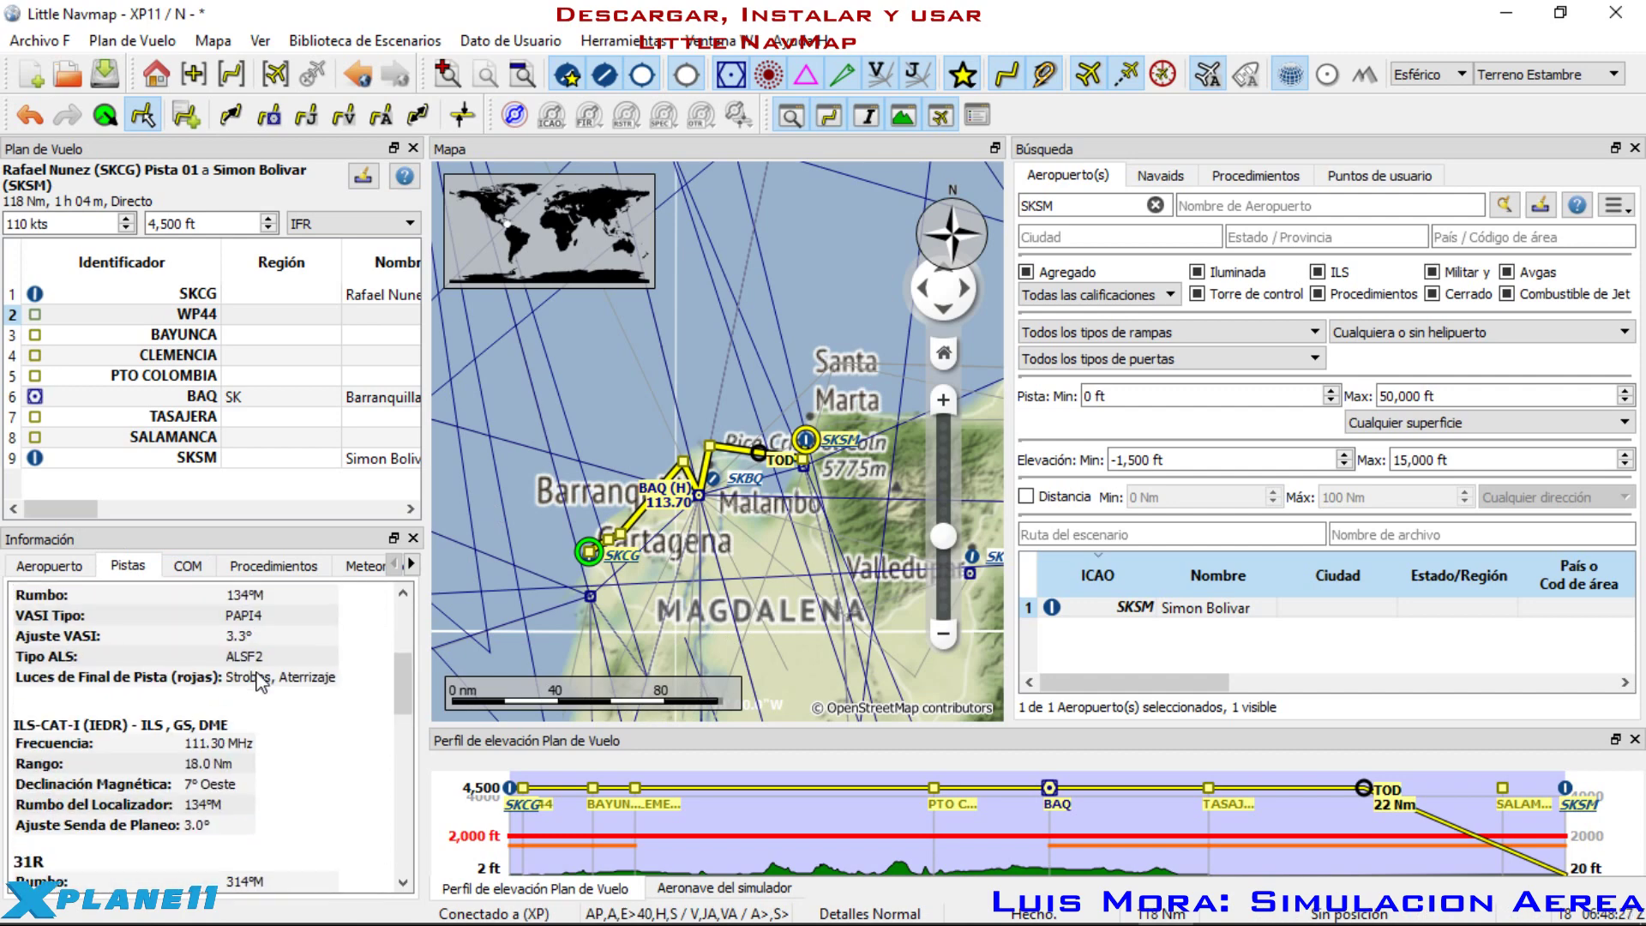
pyautogui.scroll(-2, 261, 683)
pyautogui.scroll(-2, 262, 683)
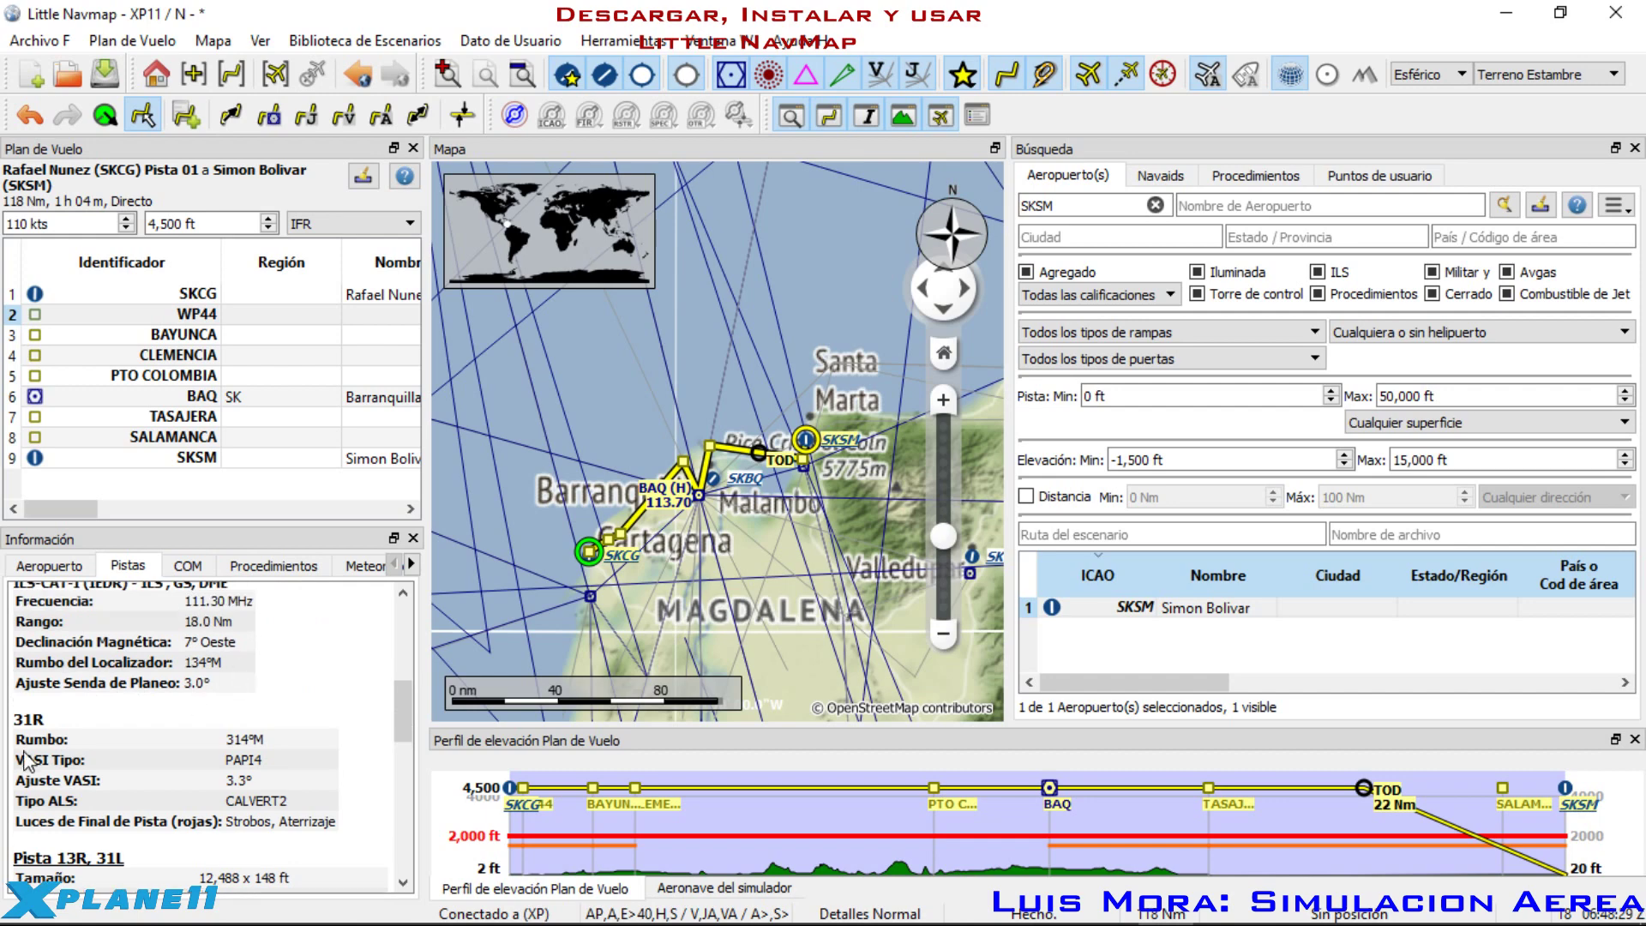
pyautogui.scroll(-10, 201, 840)
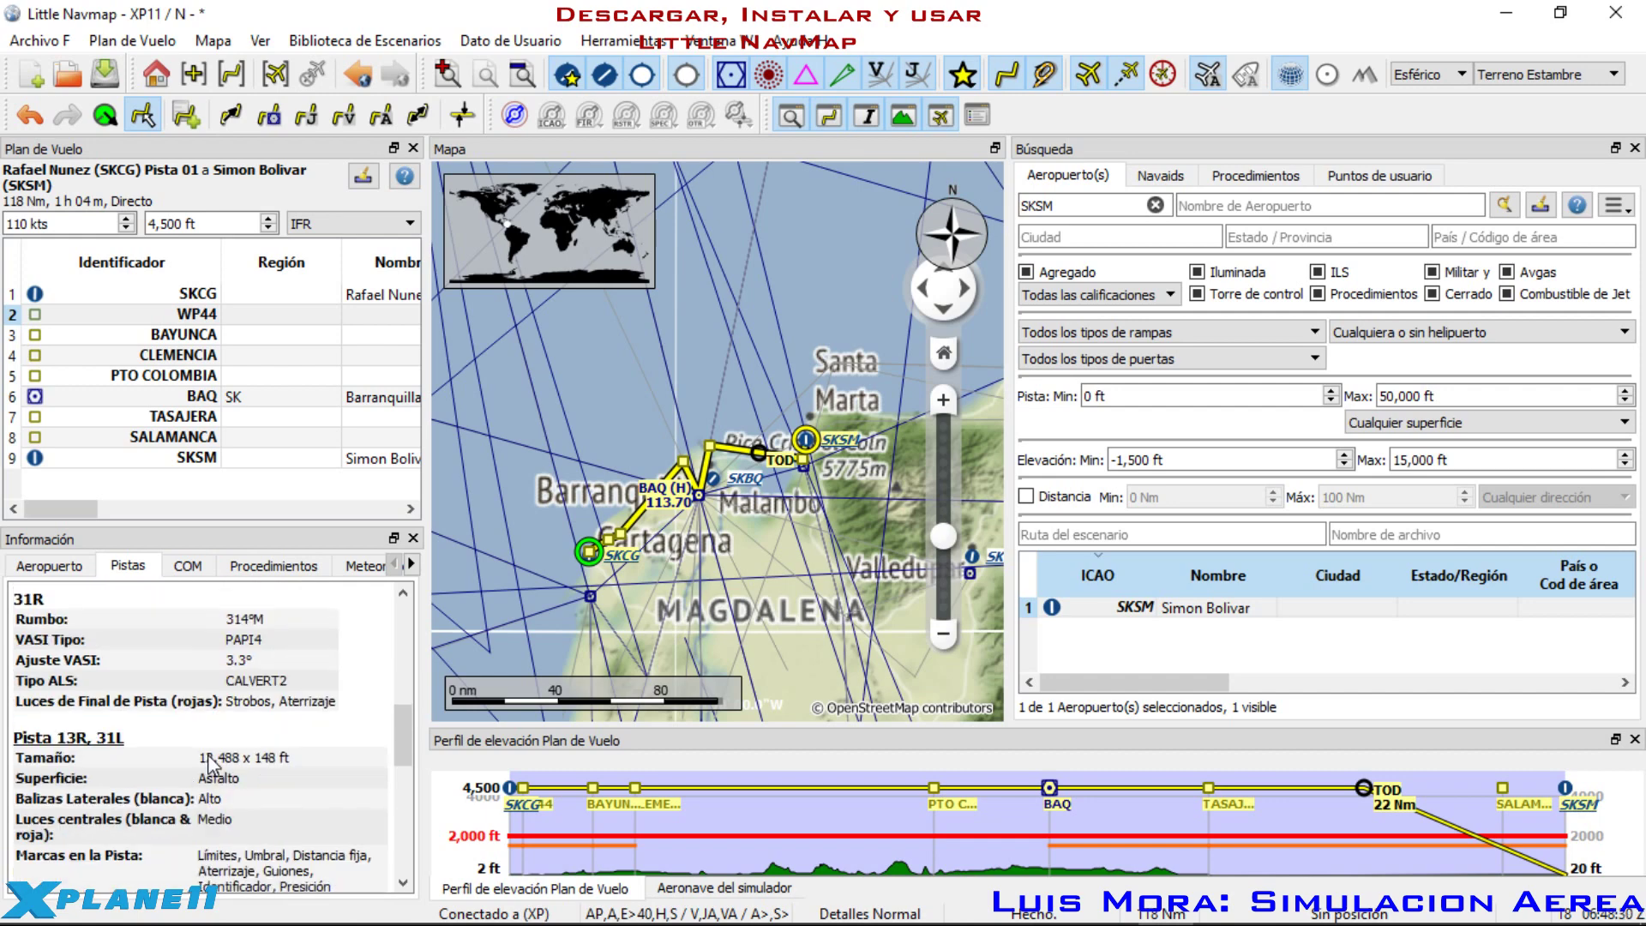
# Step: Review the COM frequencies and the approach procedures and transitions of Eldorado Intl (SKBO)
pyautogui.click(187, 566)
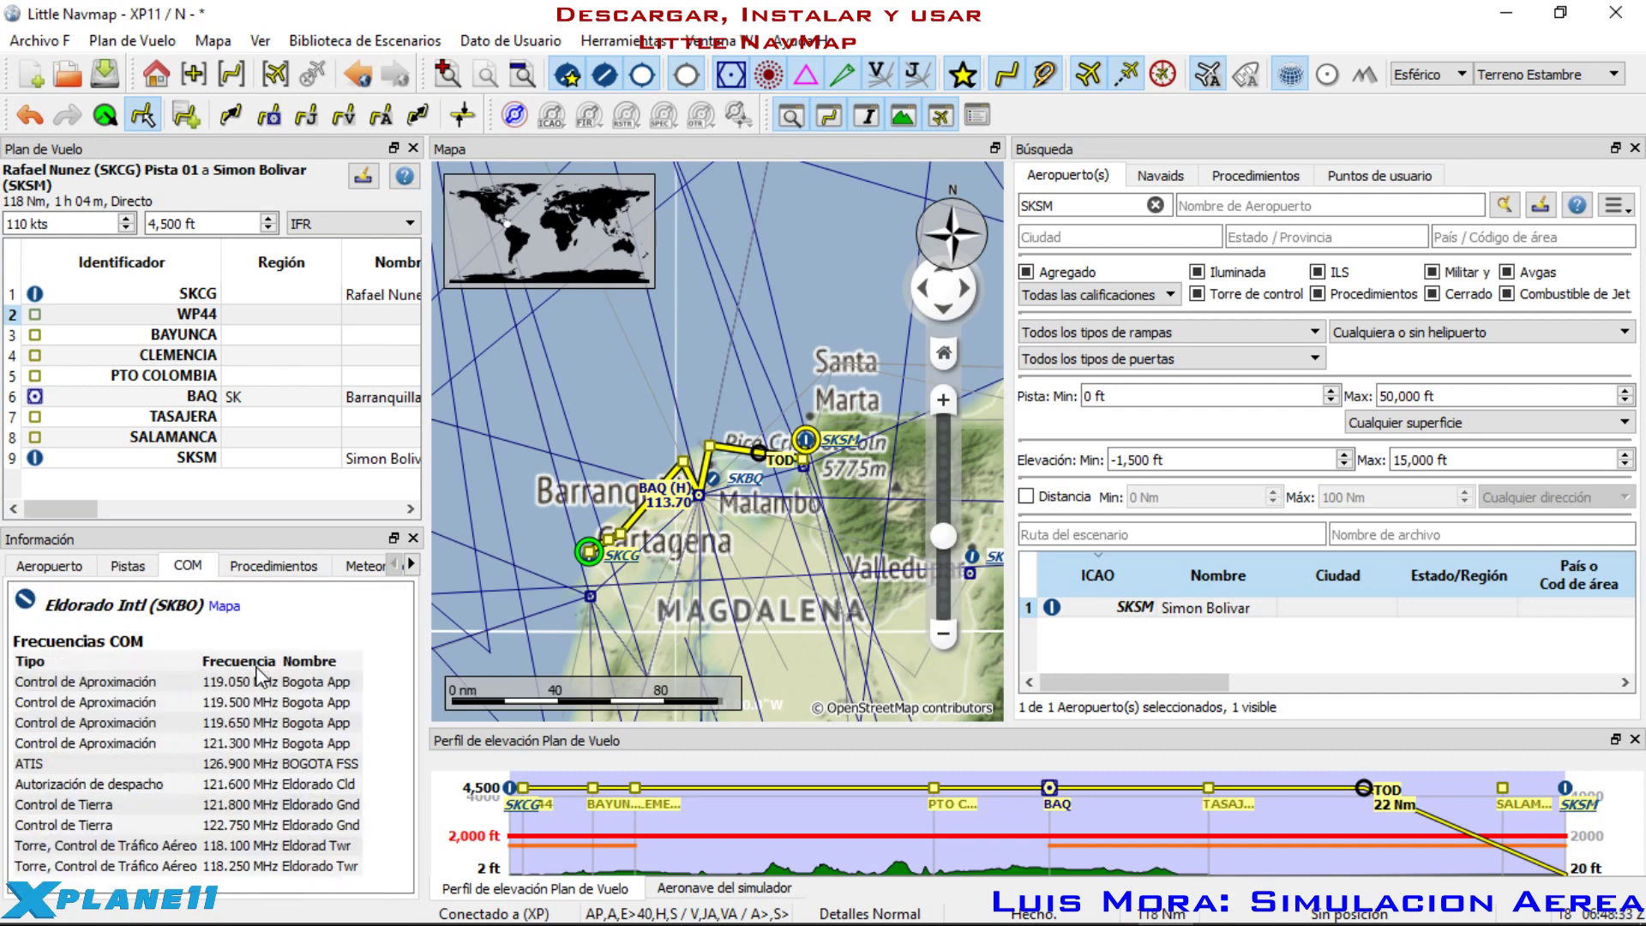
pyautogui.click(276, 566)
pyautogui.scroll(-1, 167, 720)
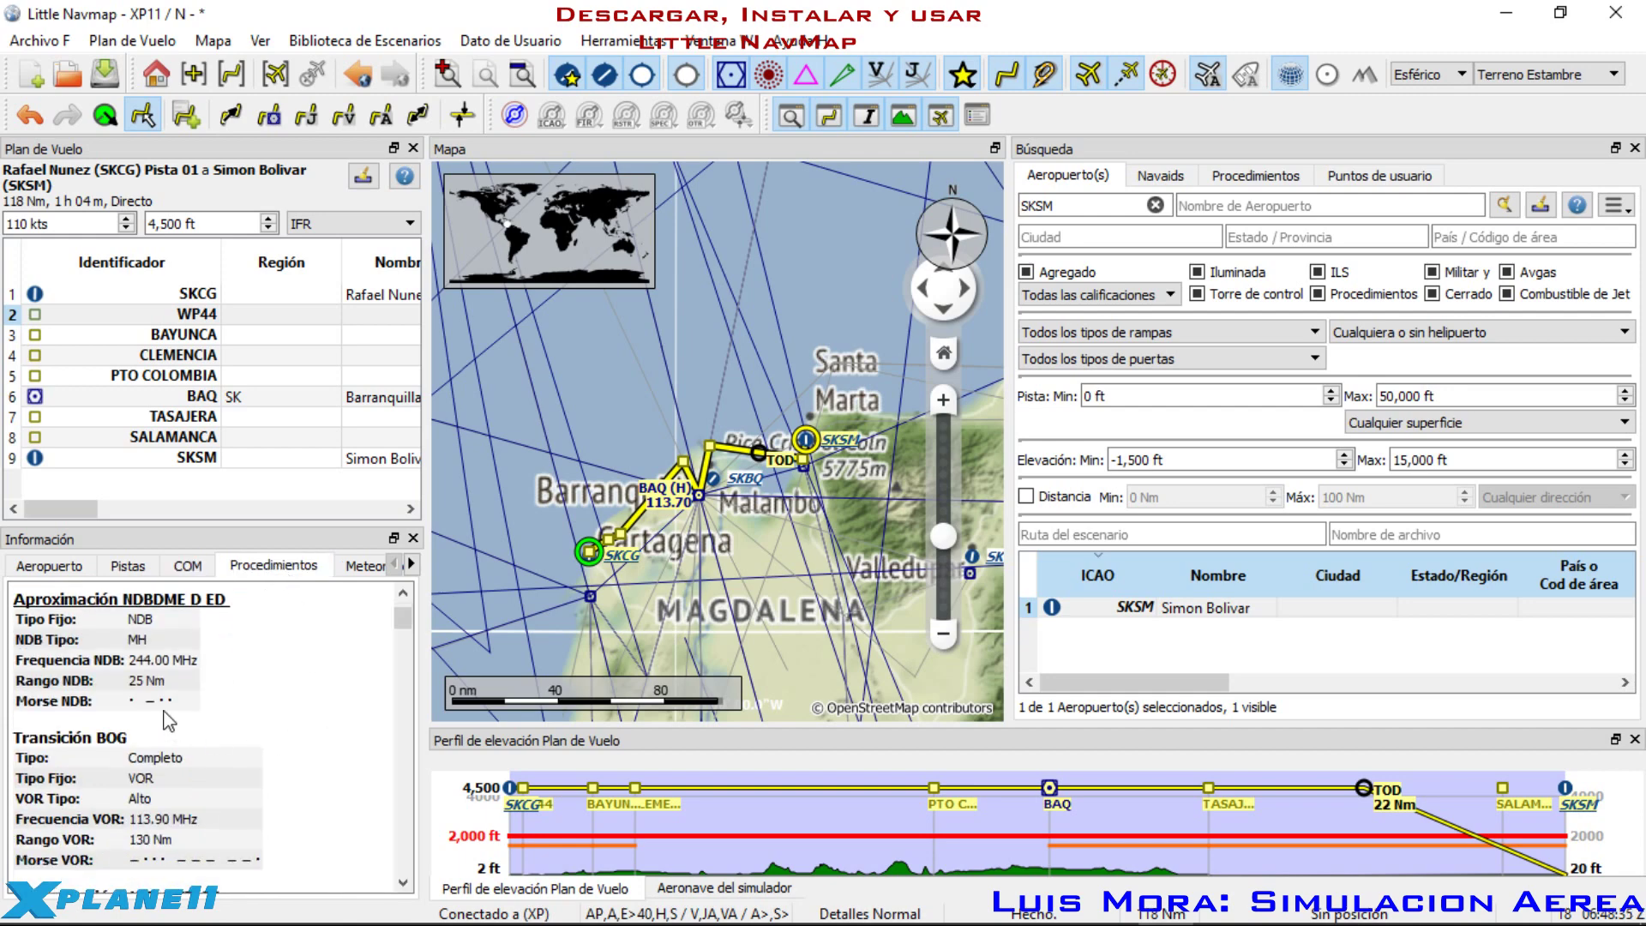
pyautogui.scroll(1, 168, 720)
pyautogui.scroll(1, 172, 670)
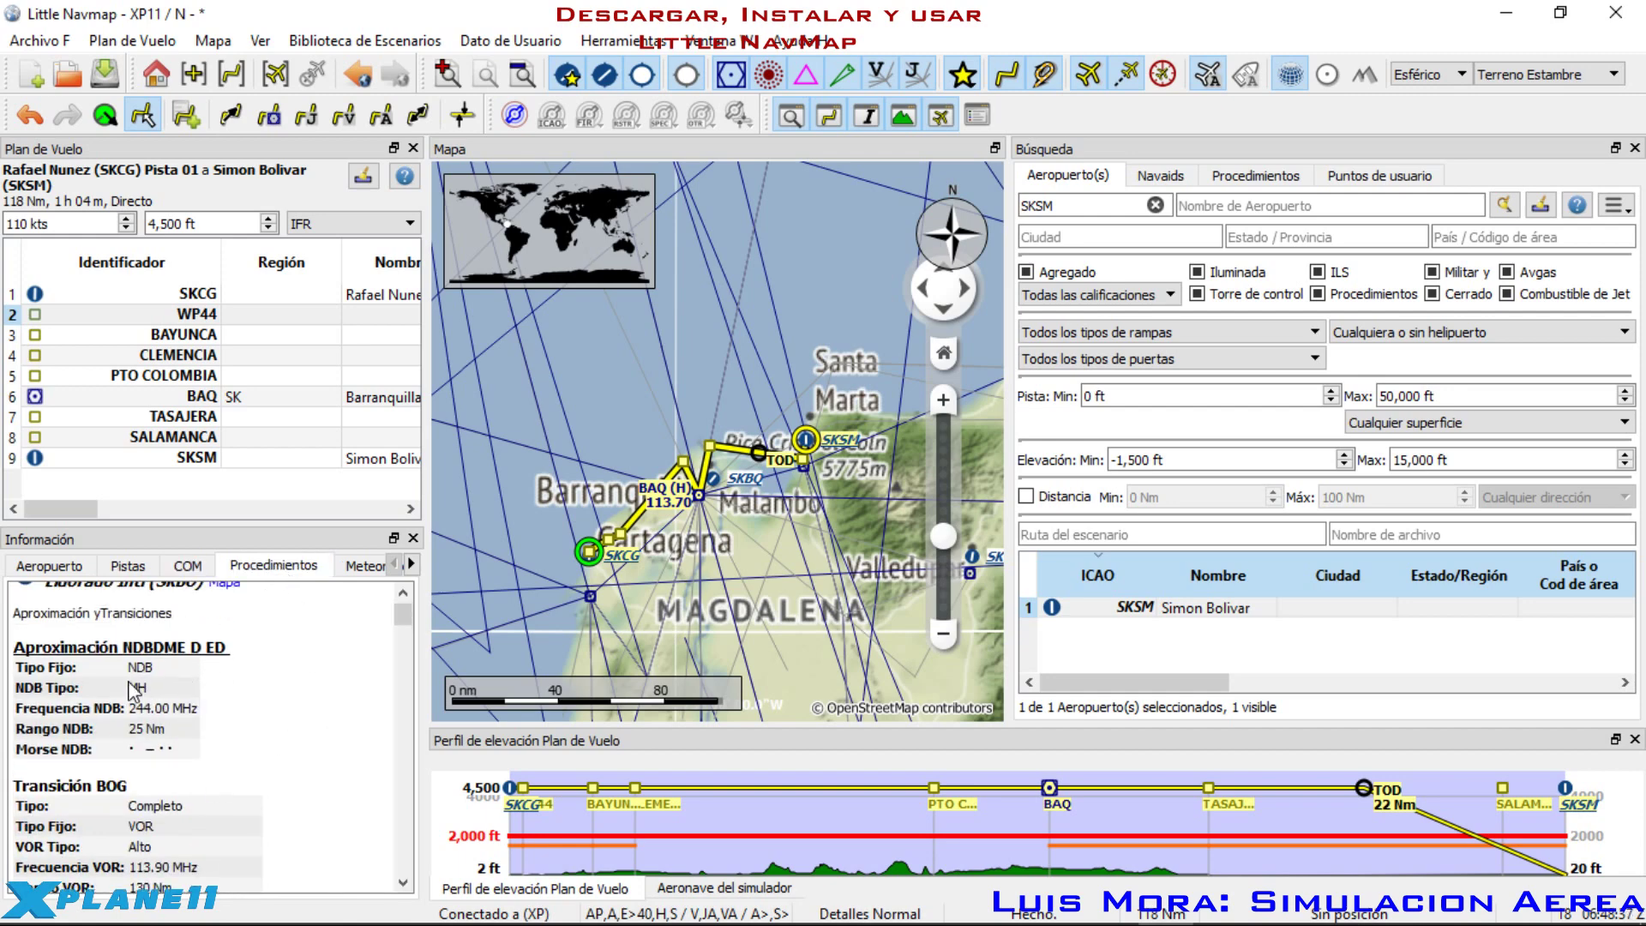
pyautogui.scroll(-5, 176, 686)
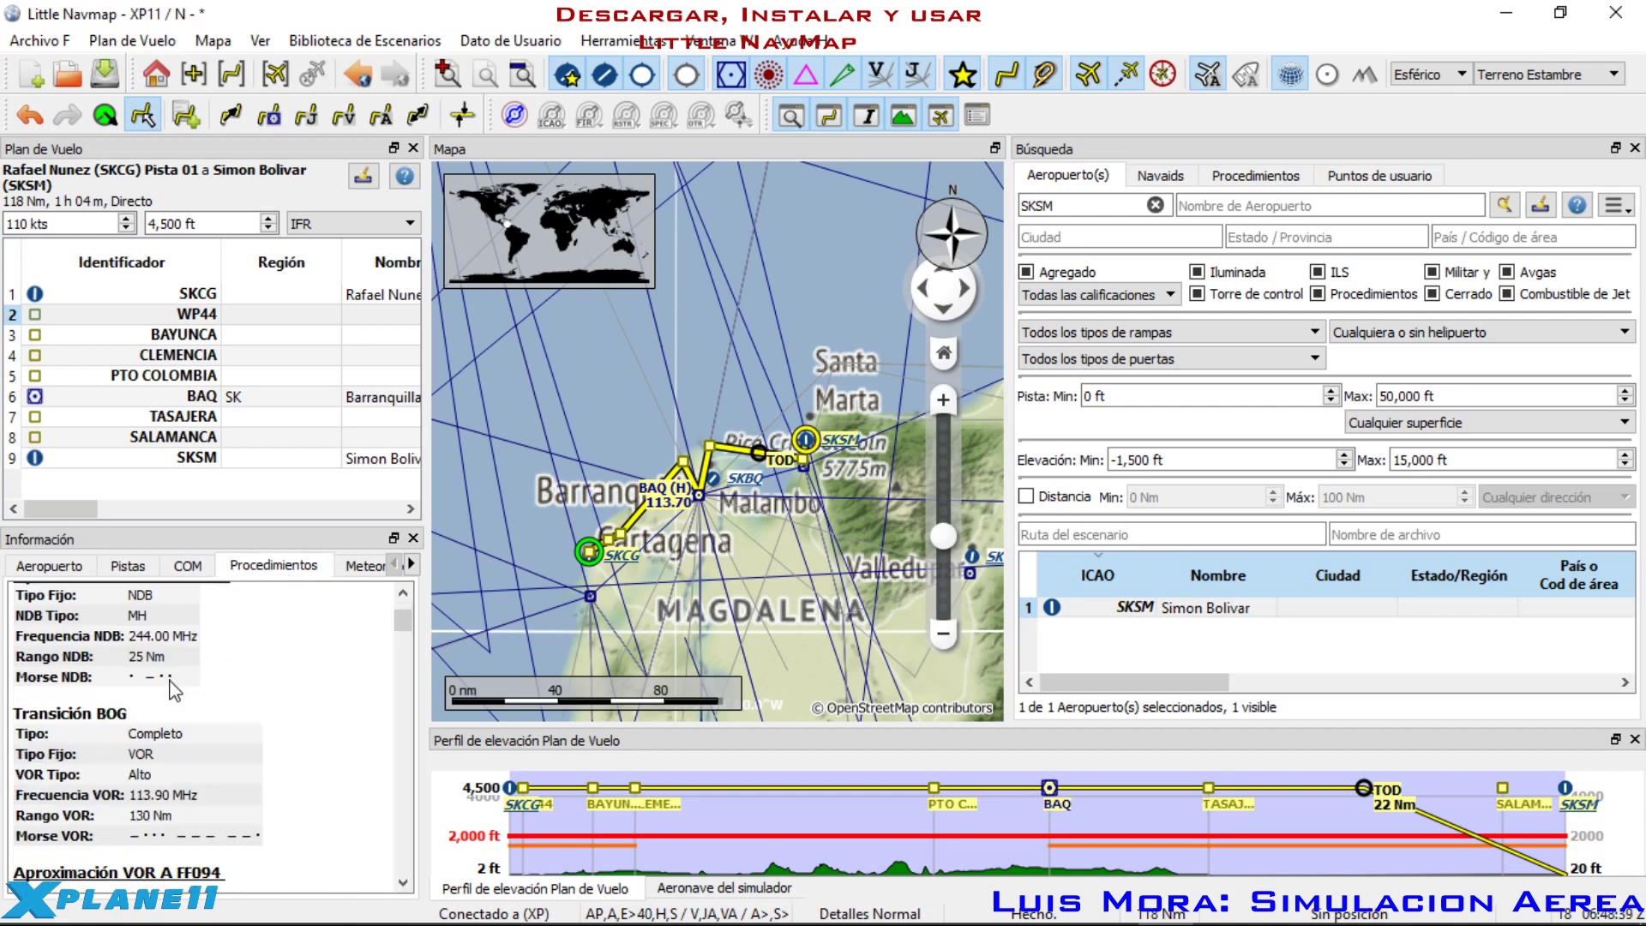
pyautogui.scroll(-3, 174, 687)
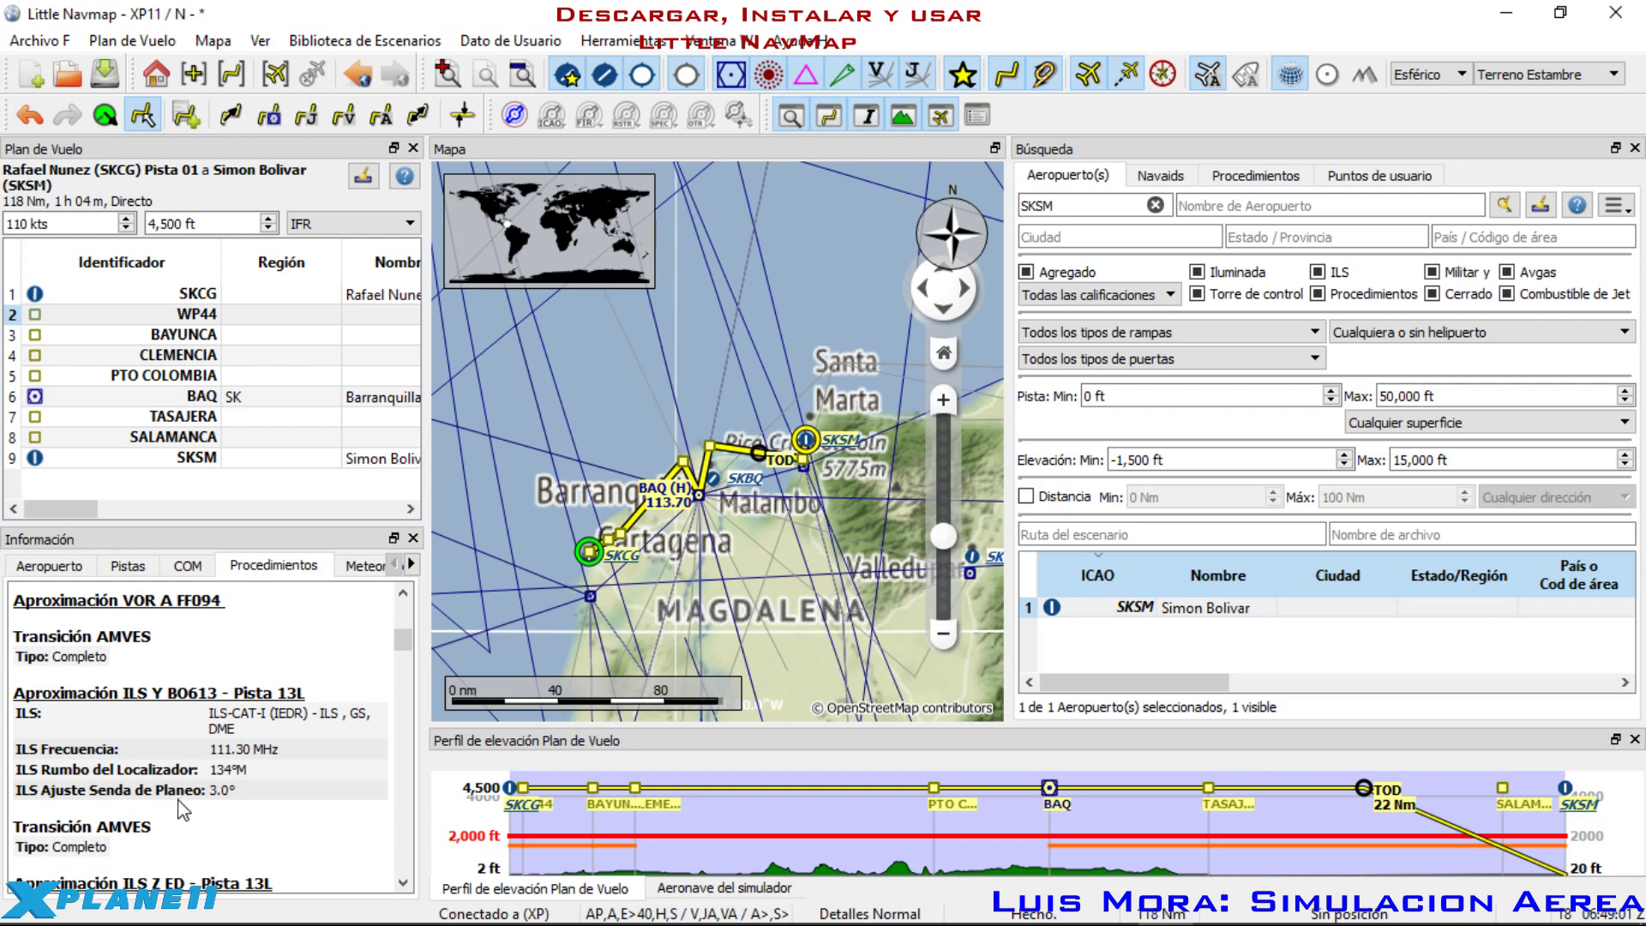
pyautogui.scroll(-10, 225, 746)
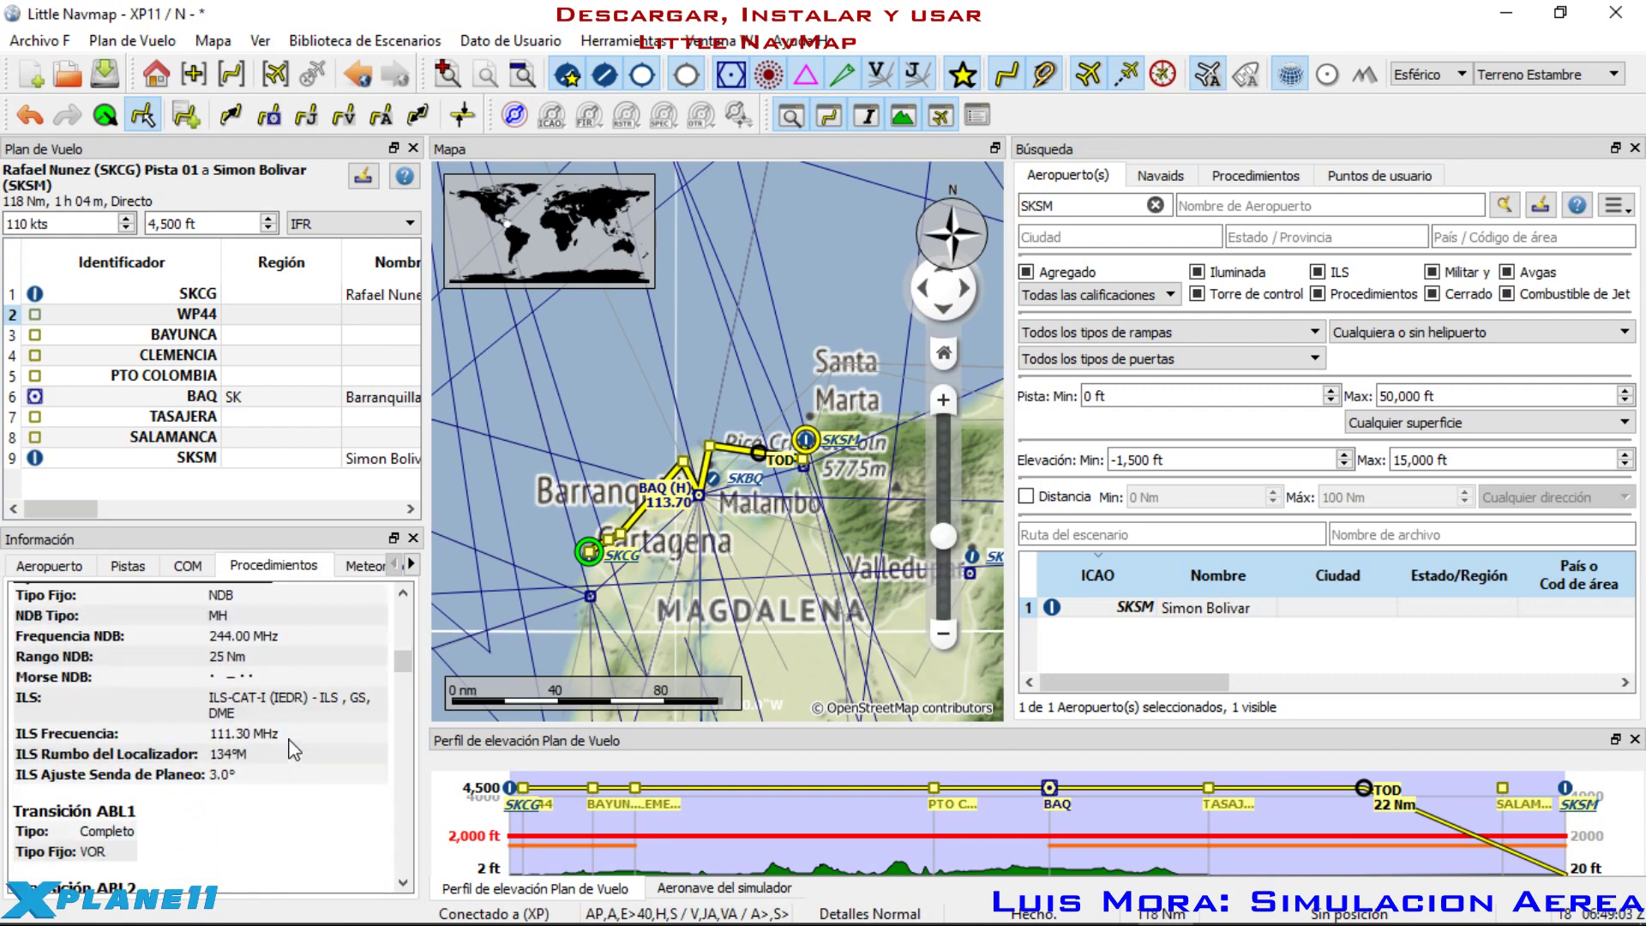
pyautogui.scroll(-2, 294, 749)
# Step: Review the NOAA and IVAO weather reports for Eldorado Intl (SKBO), and return to its general airport information
pyautogui.click(360, 568)
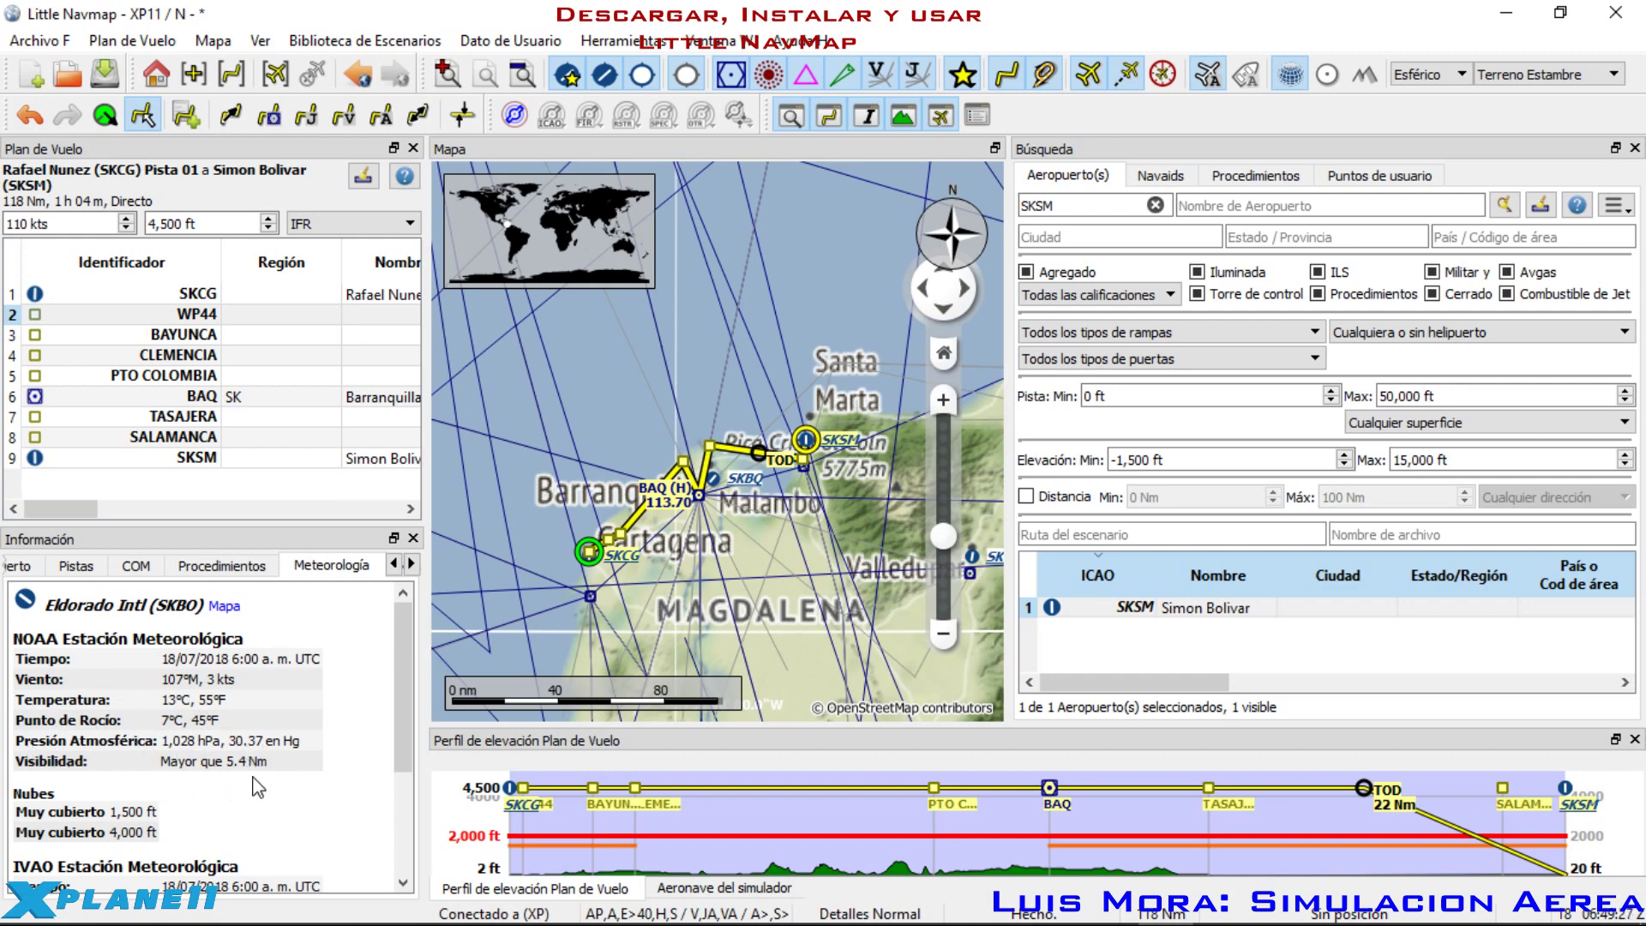
pyautogui.scroll(-2, 191, 712)
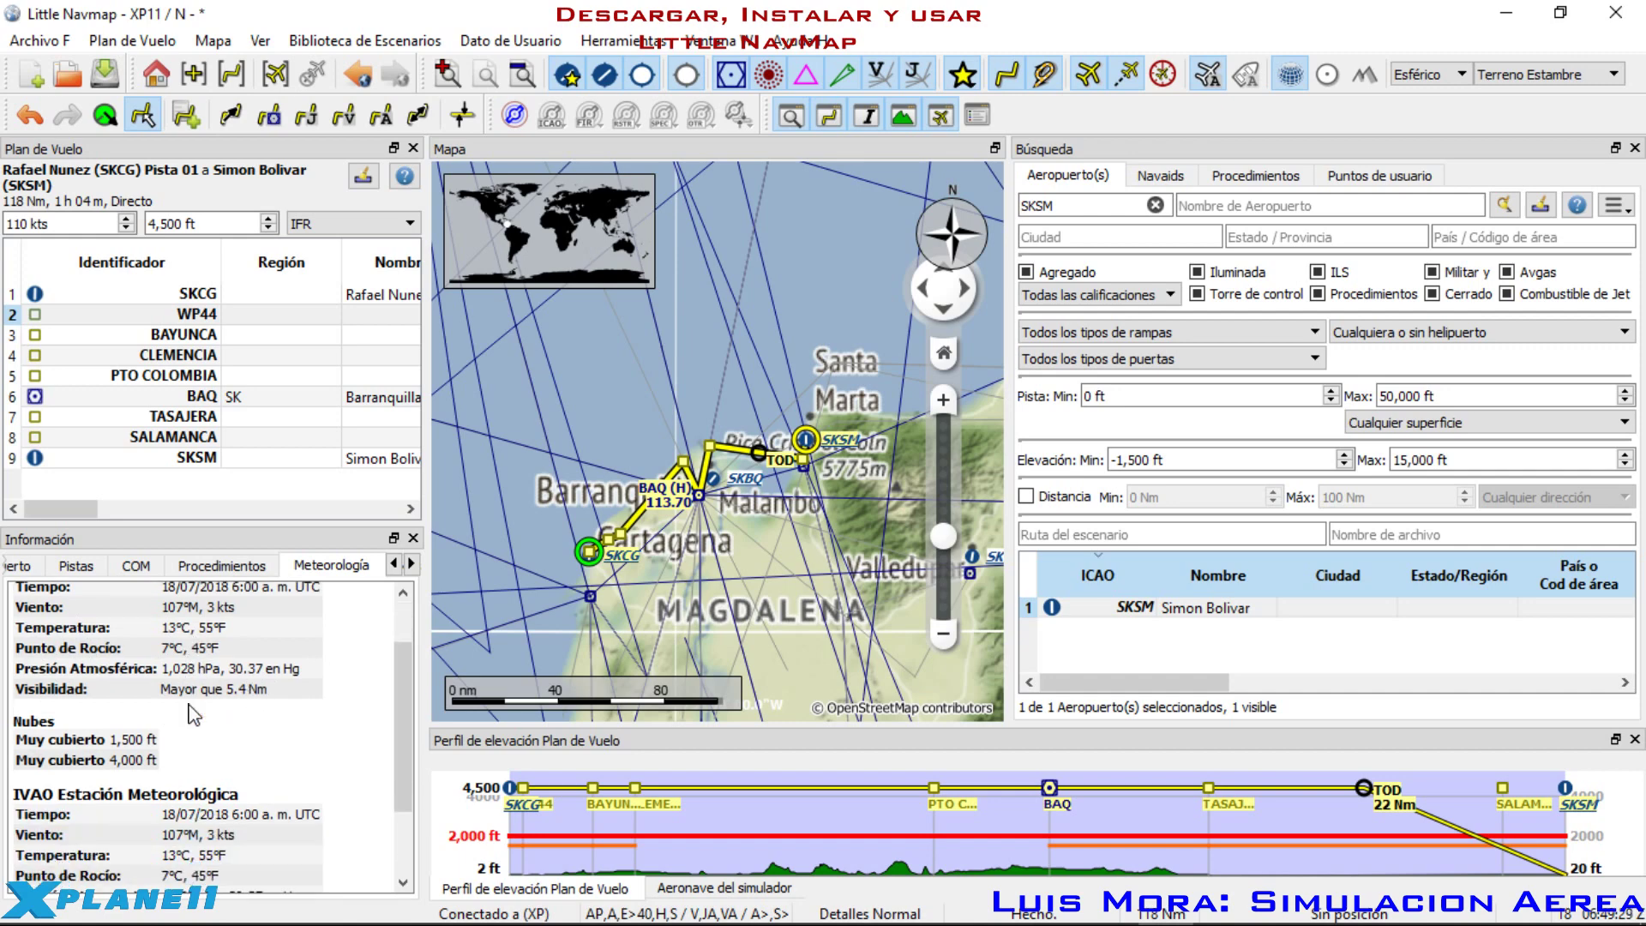
pyautogui.scroll(-2, 193, 715)
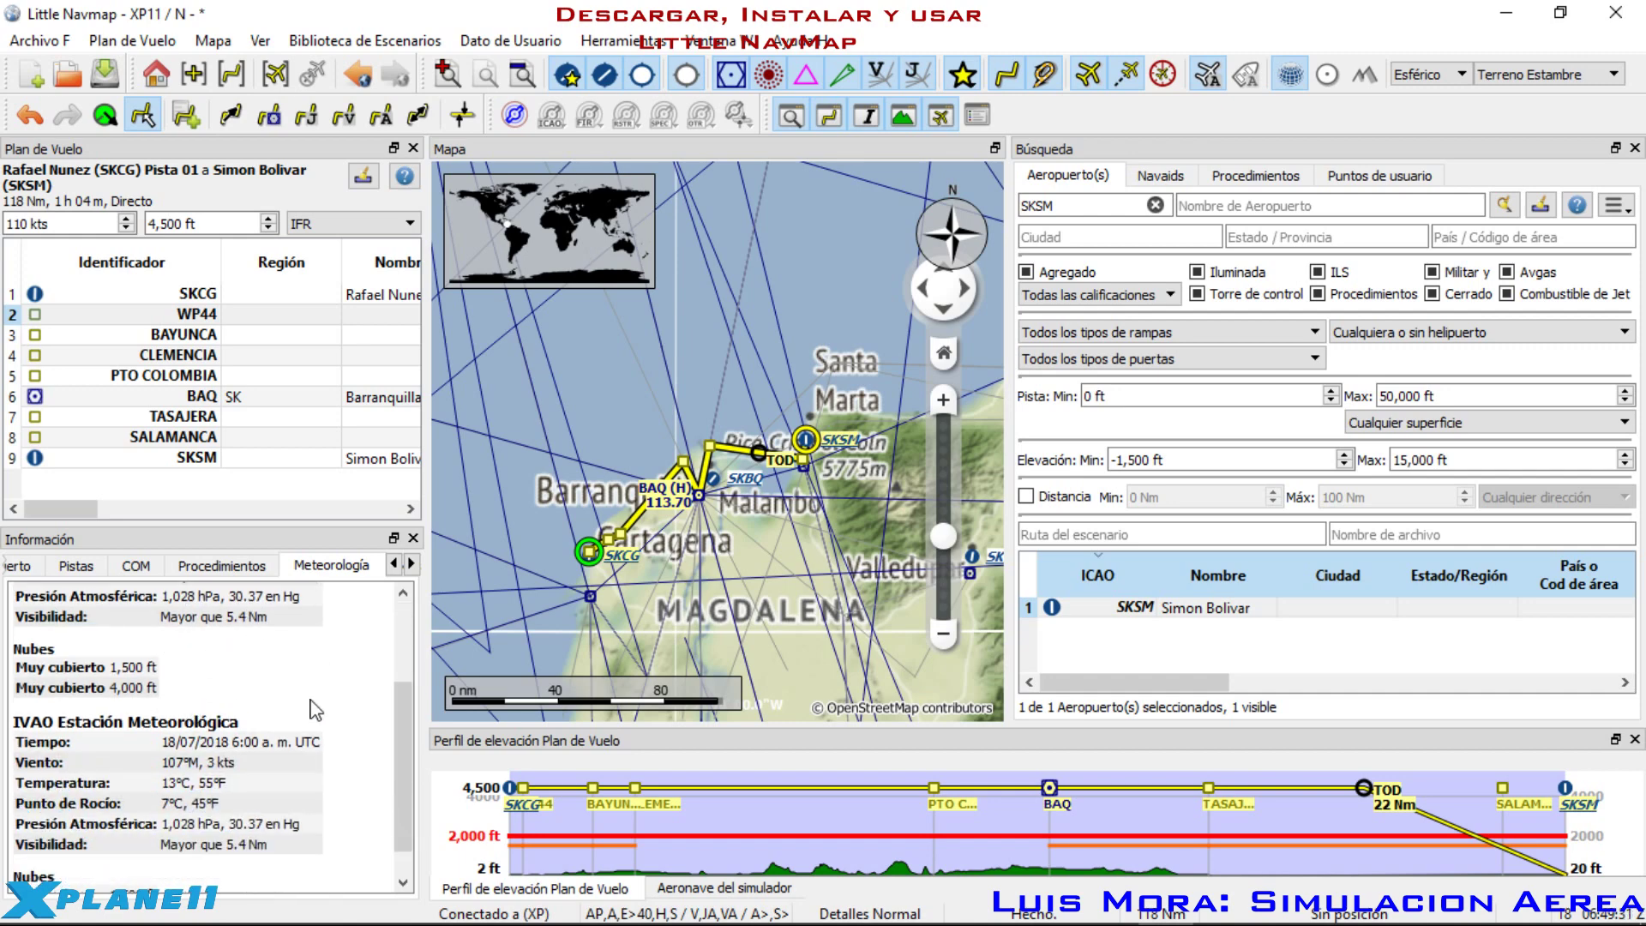
pyautogui.scroll(4, 225, 729)
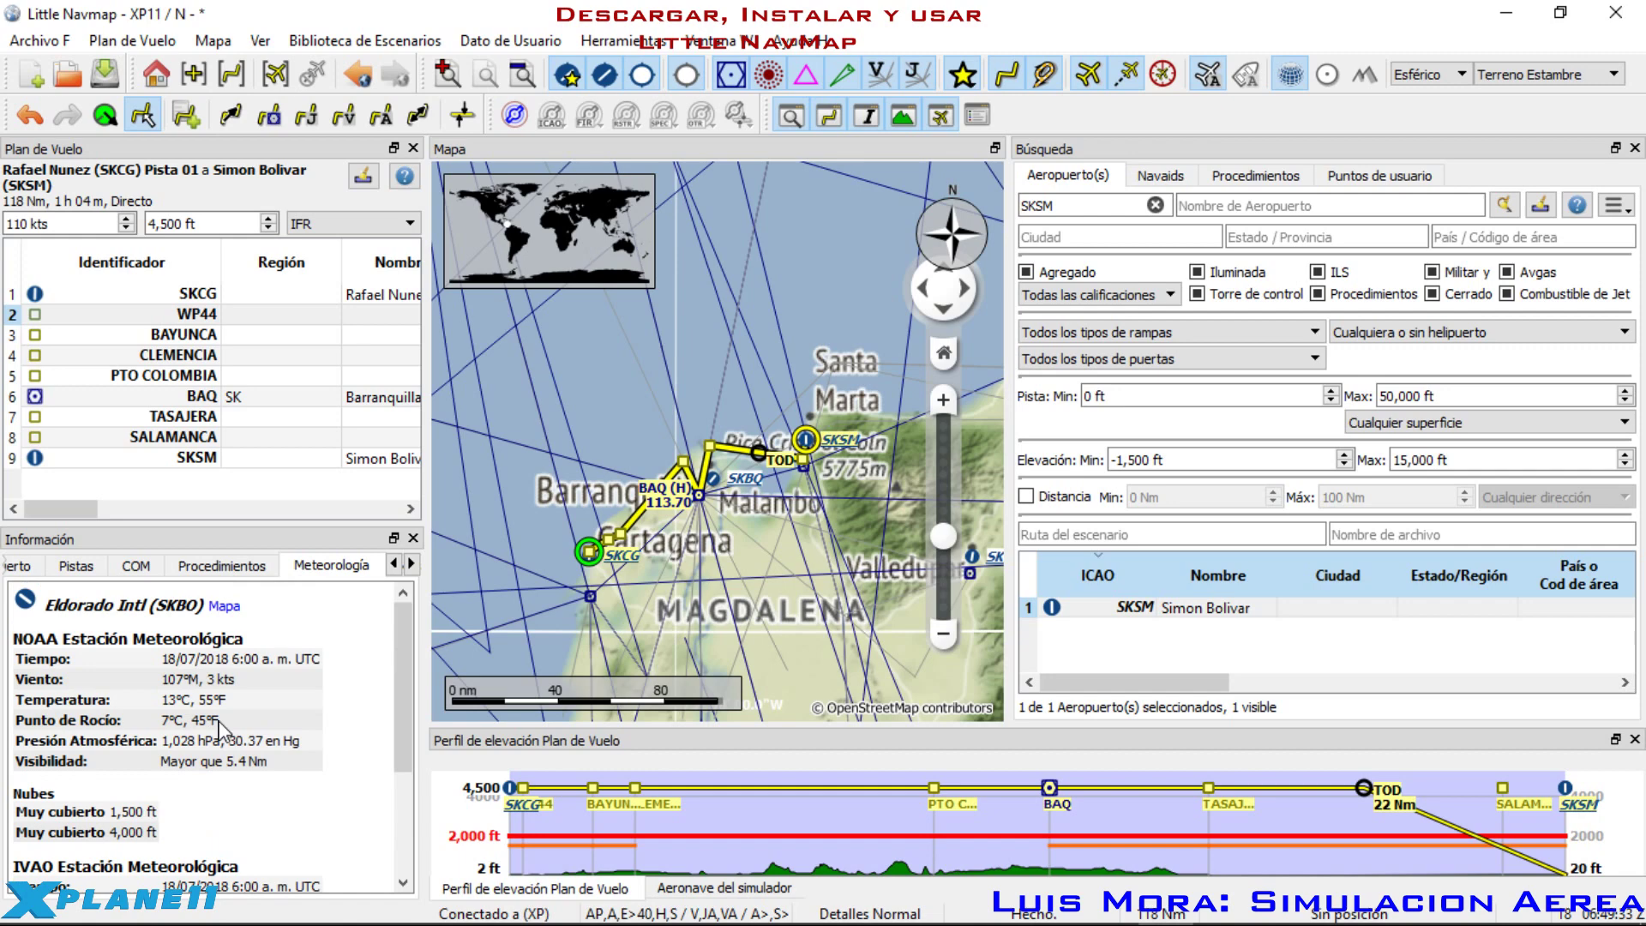
pyautogui.scroll(-5, 222, 729)
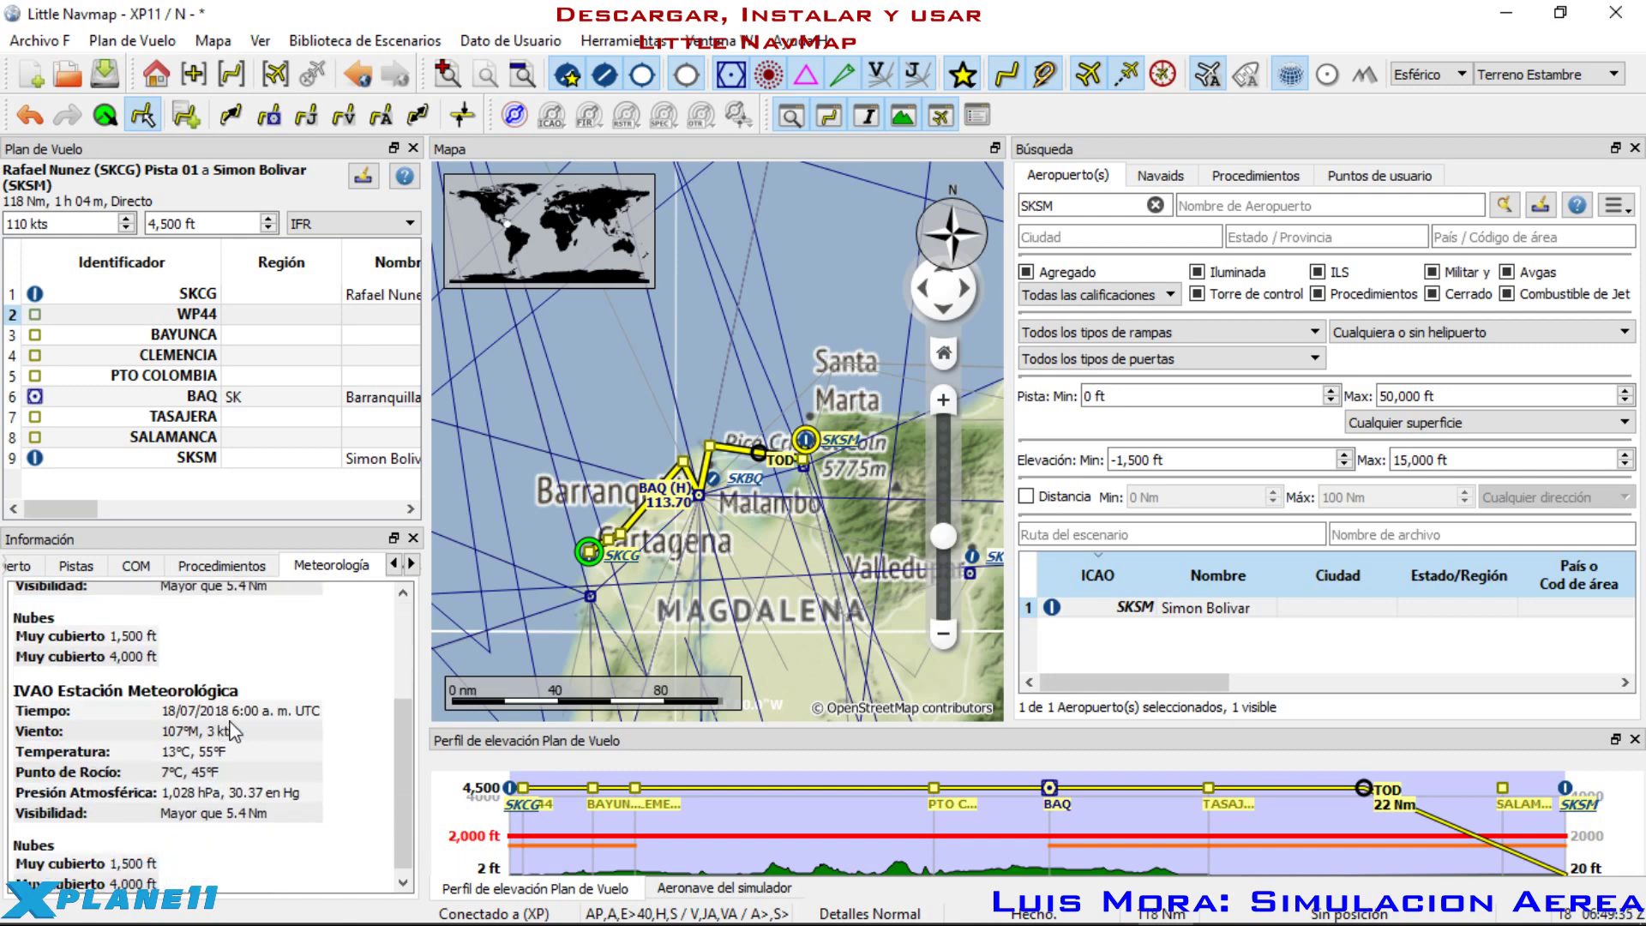
pyautogui.scroll(4, 182, 696)
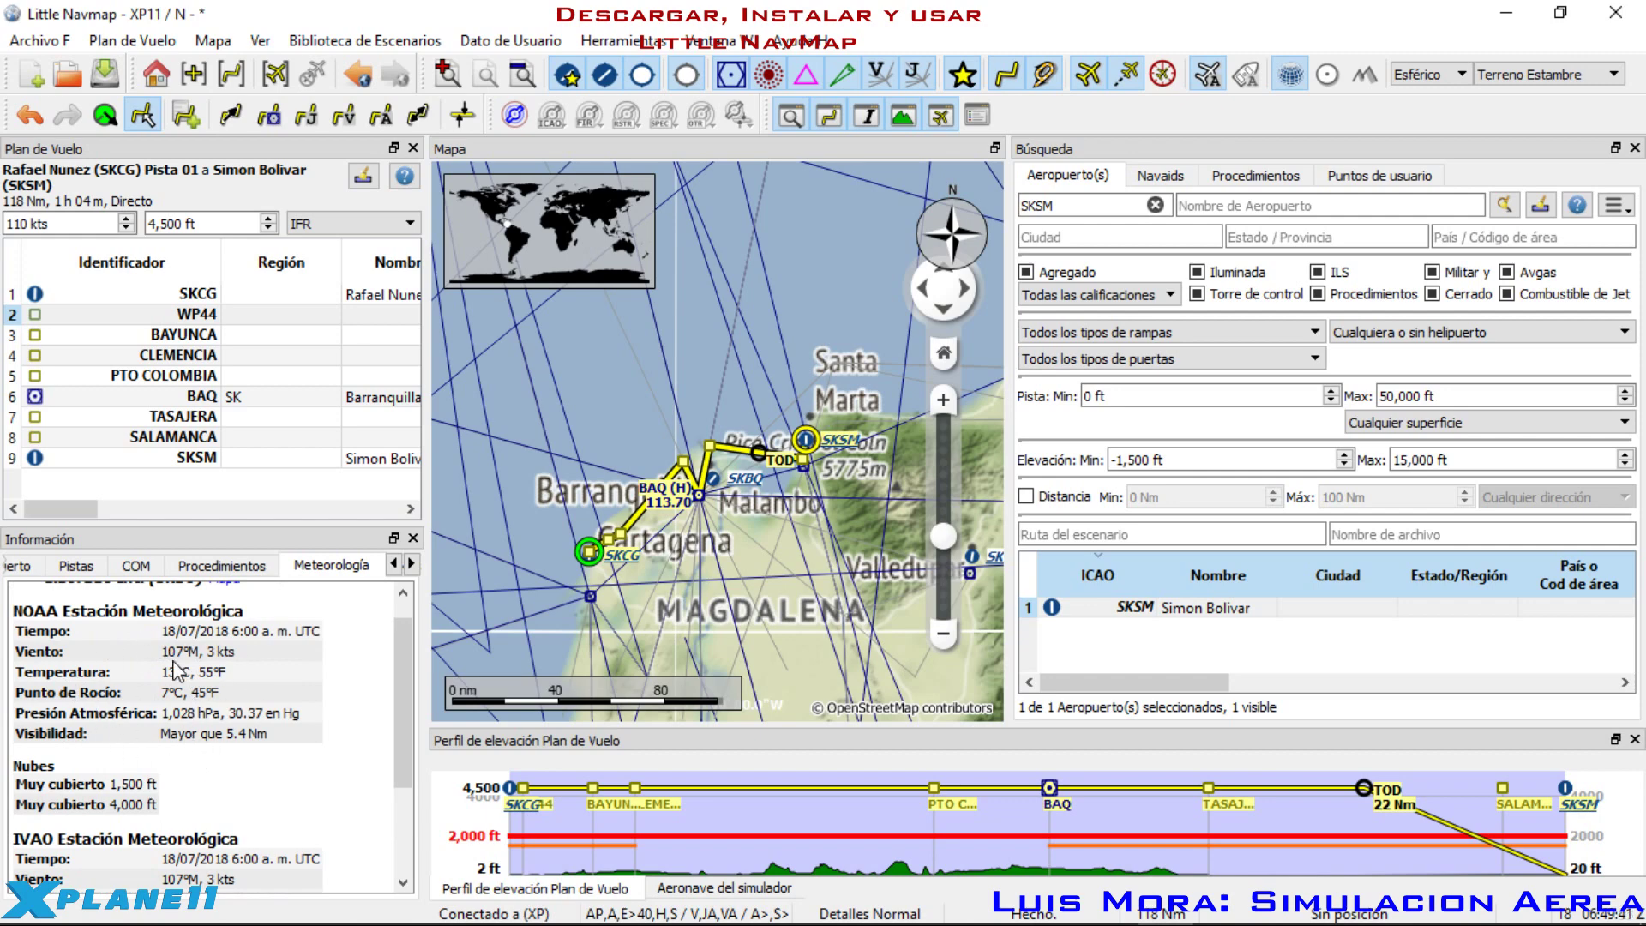
pyautogui.scroll(-4, 164, 765)
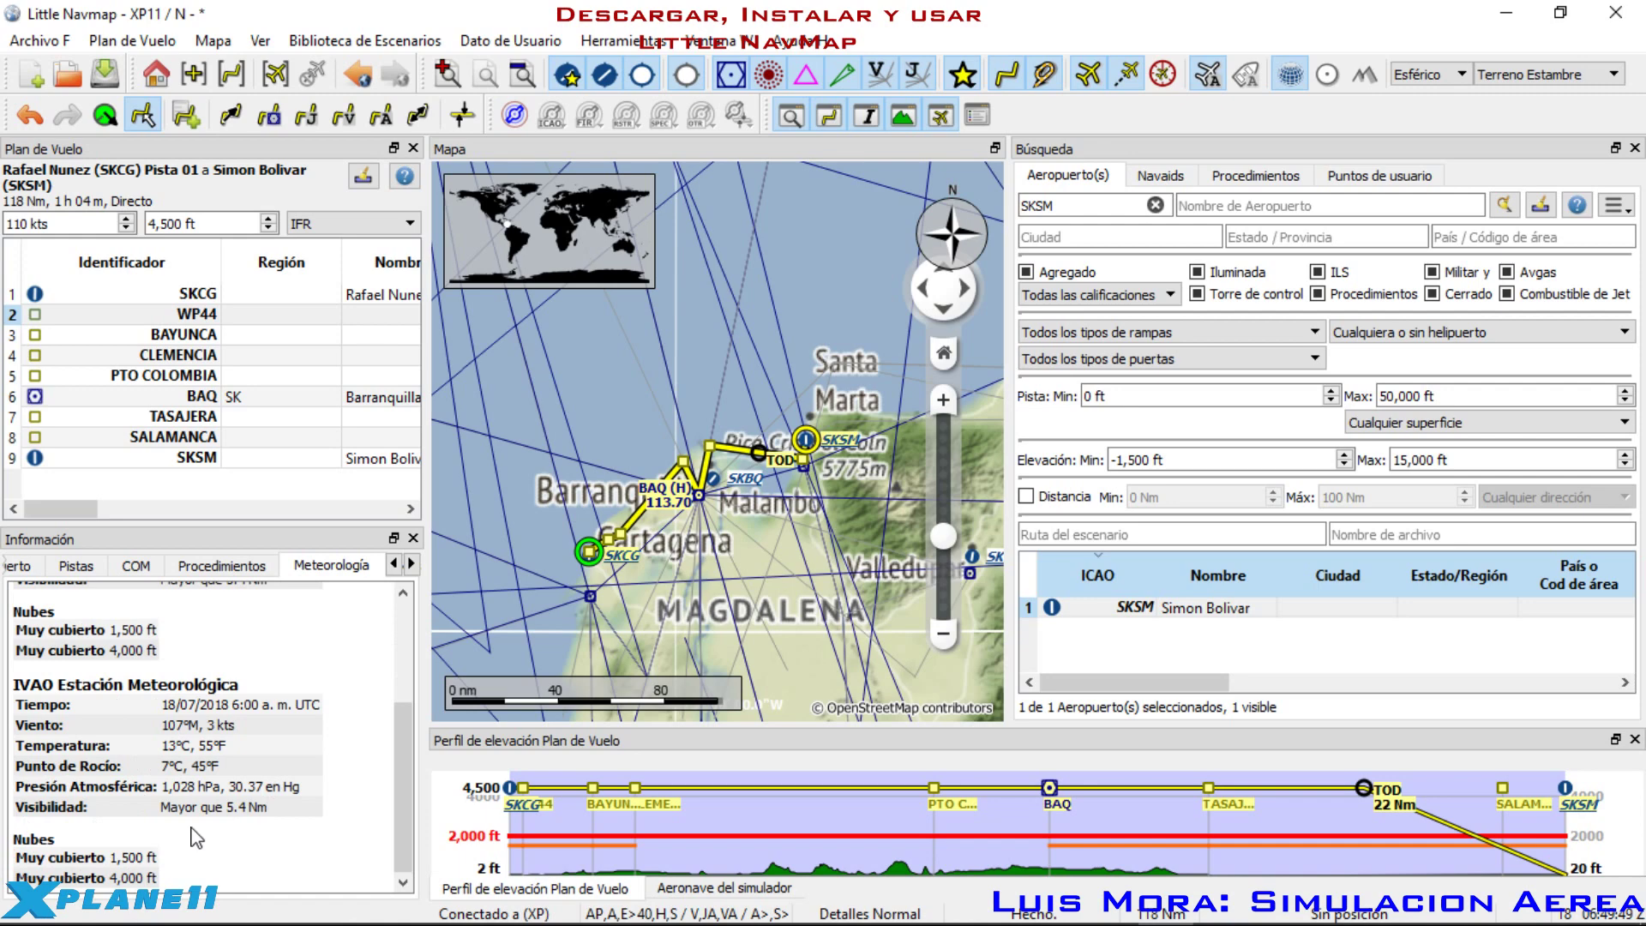
pyautogui.scroll(4, 196, 837)
pyautogui.click(19, 566)
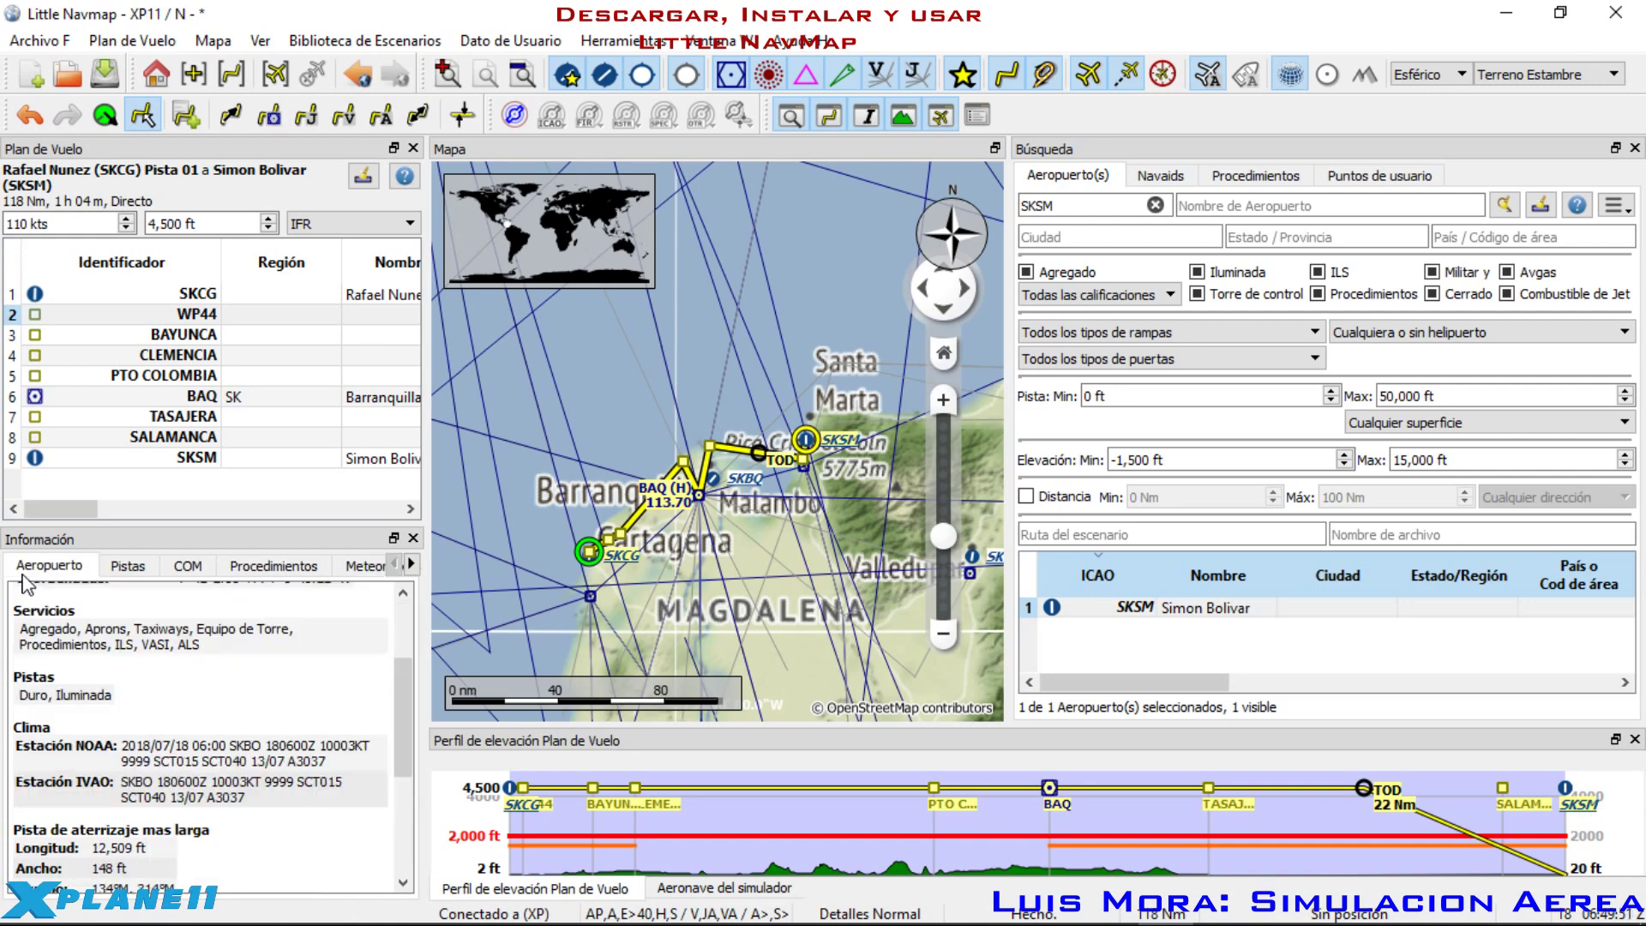
pyautogui.click(174, 810)
pyautogui.scroll(-3, 686, 422)
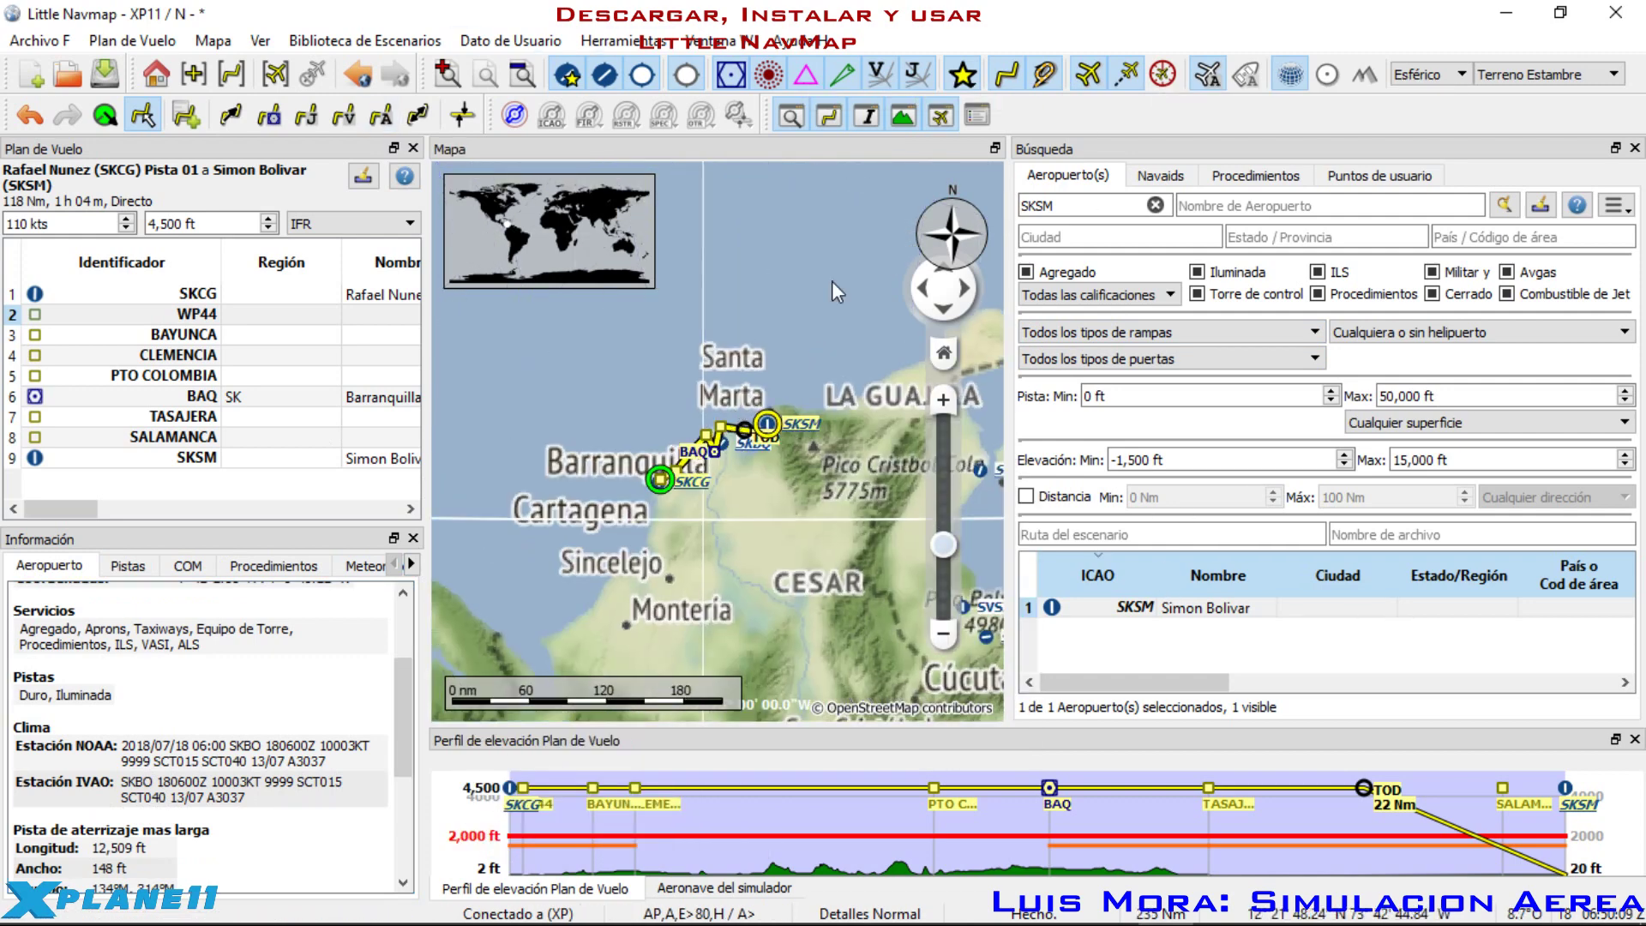
# Step: Try to save the flight plan, cancel the start-position prompt, and locate the parking stands of the departure airport SKCG on the map
pyautogui.click(101, 83)
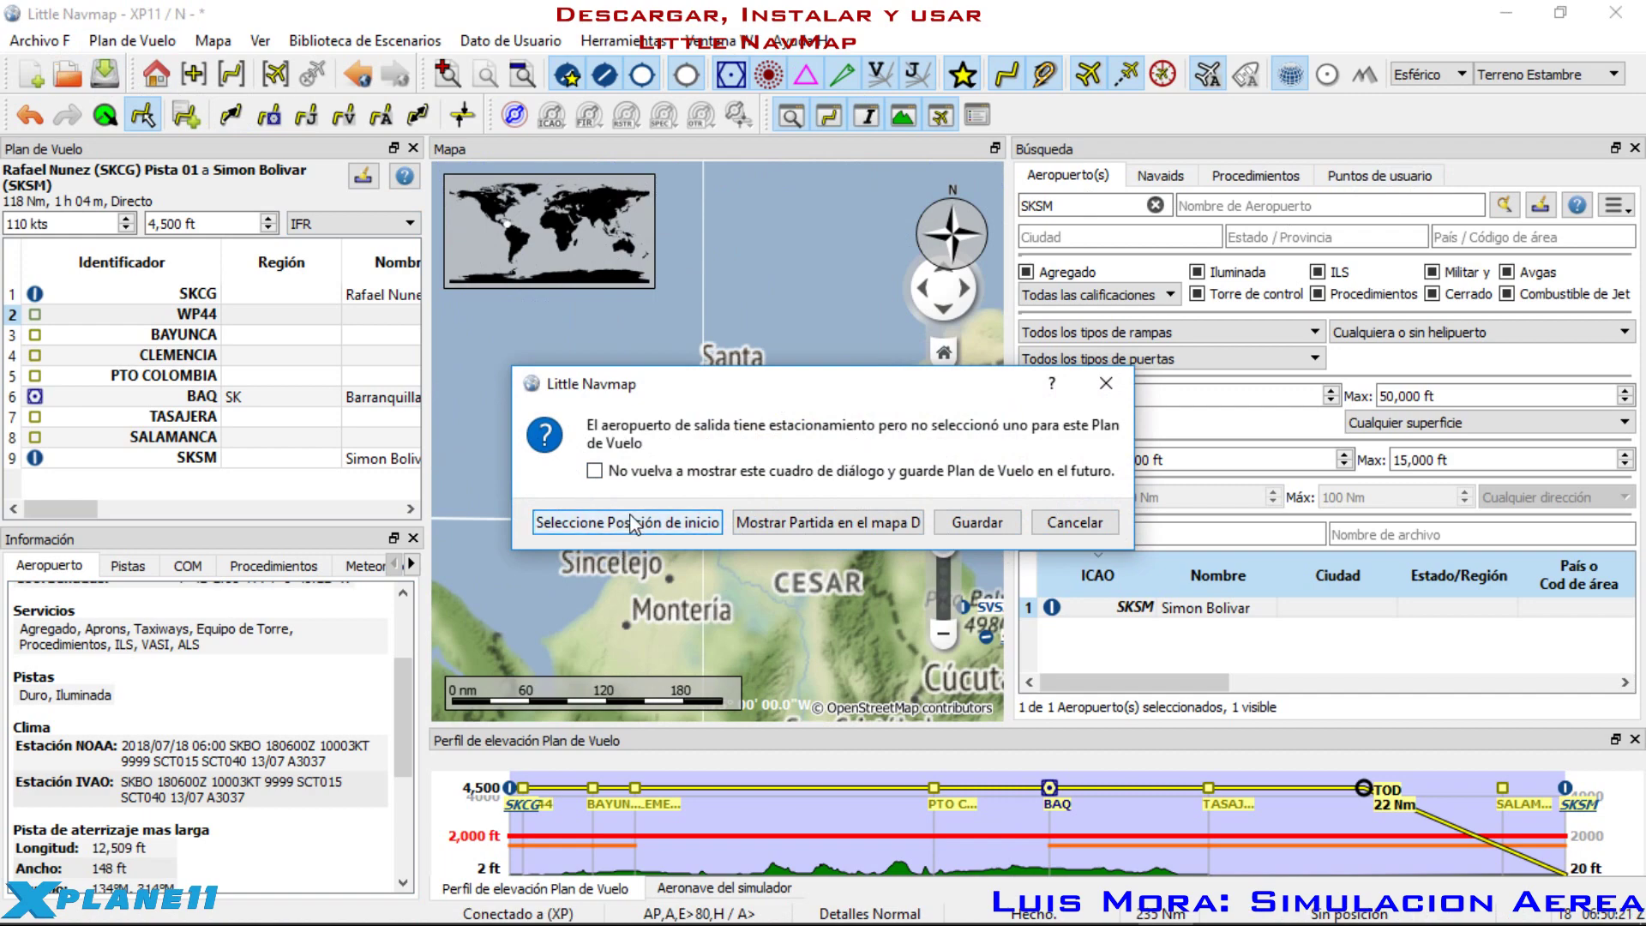
pyautogui.click(1075, 522)
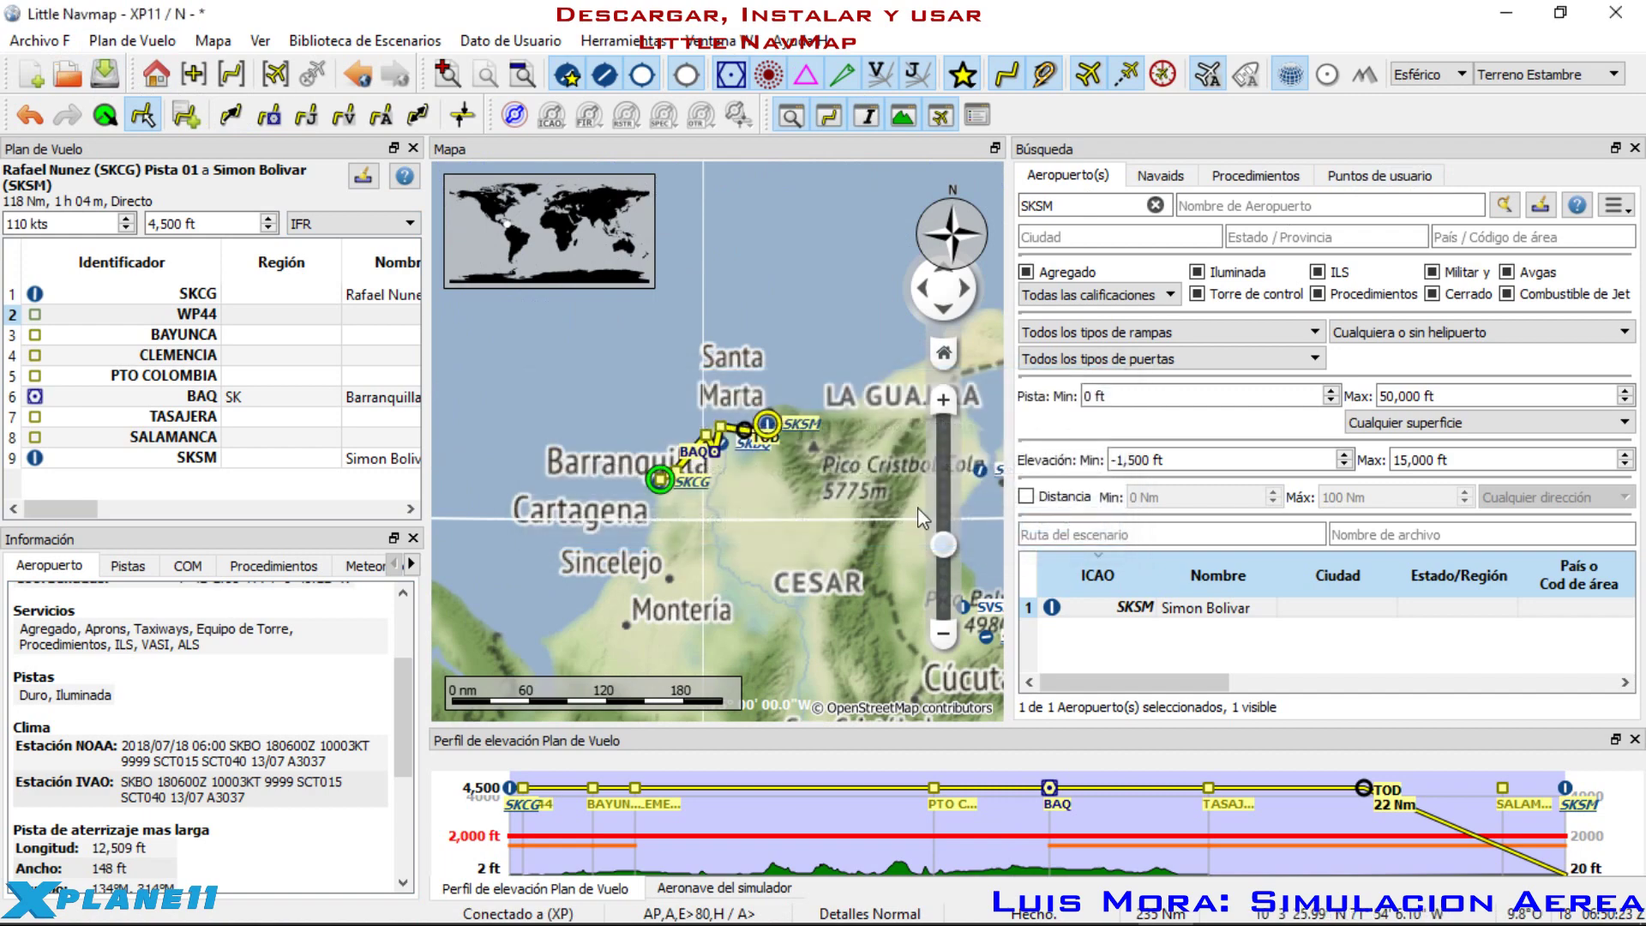
pyautogui.scroll(6, 657, 537)
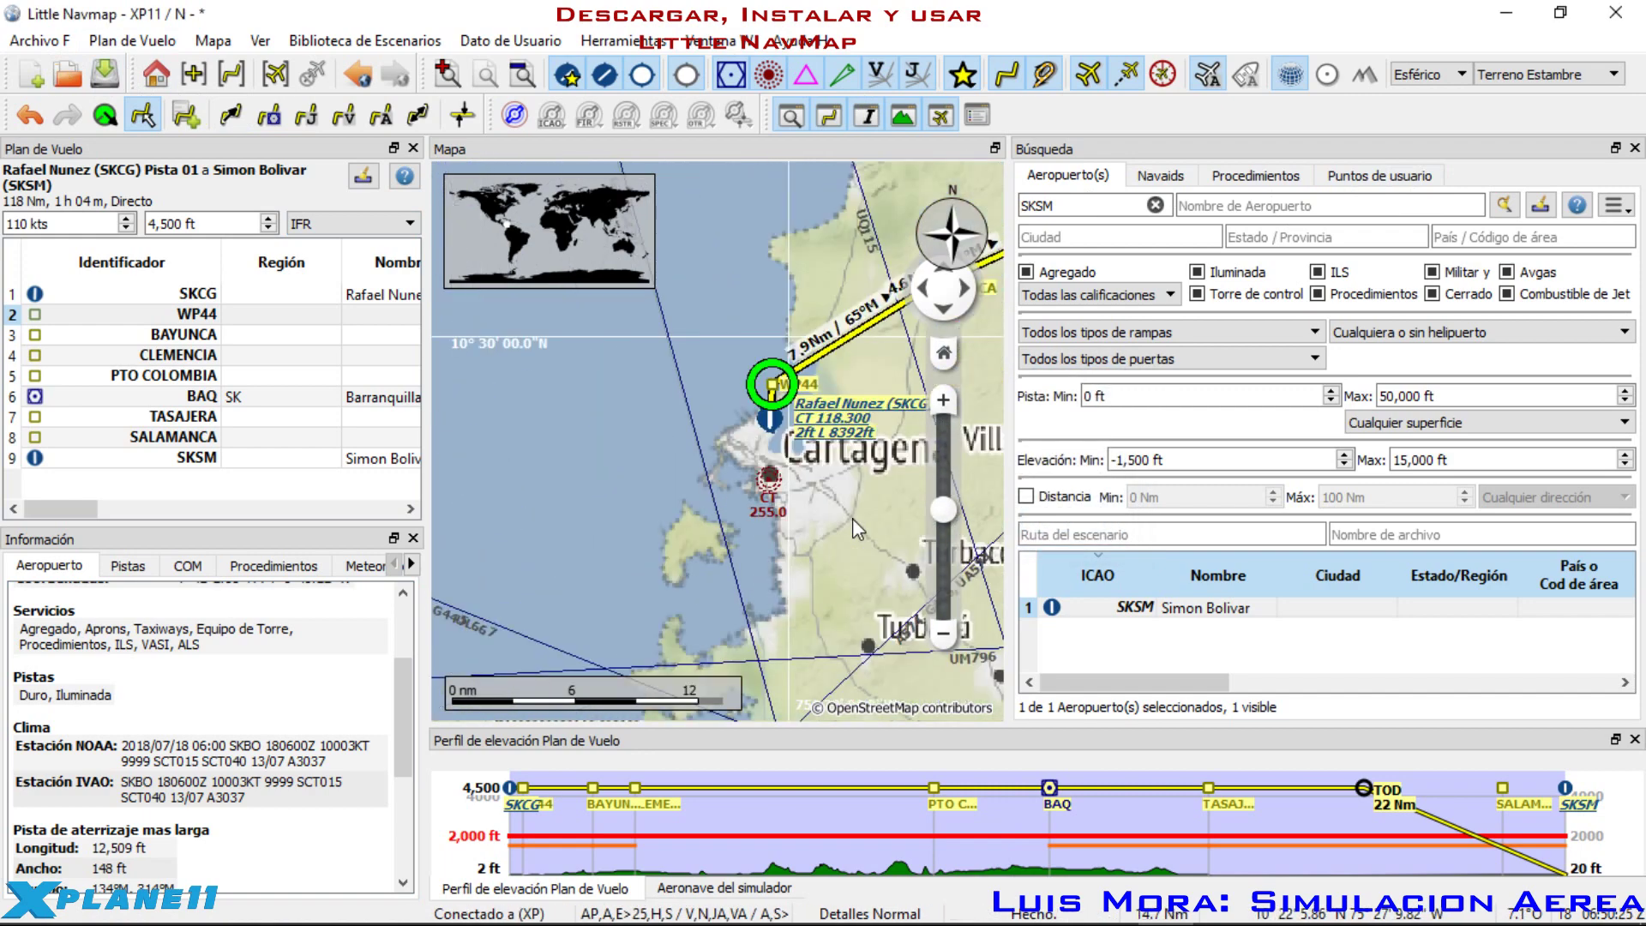
pyautogui.scroll(6, 790, 358)
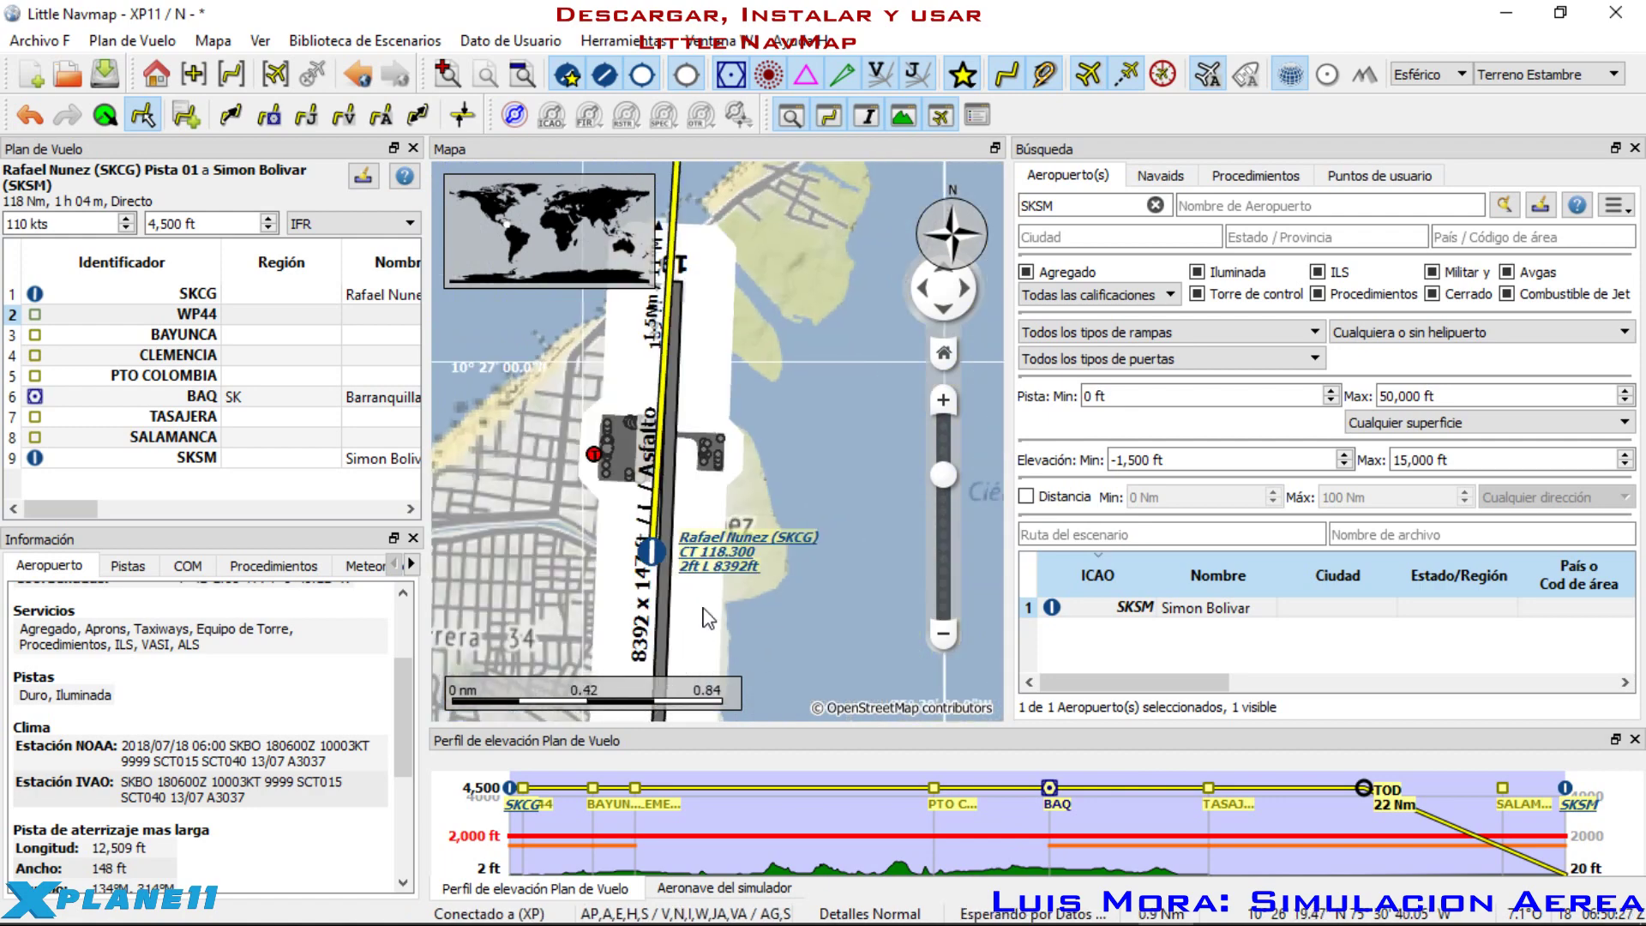
pyautogui.scroll(3, 633, 435)
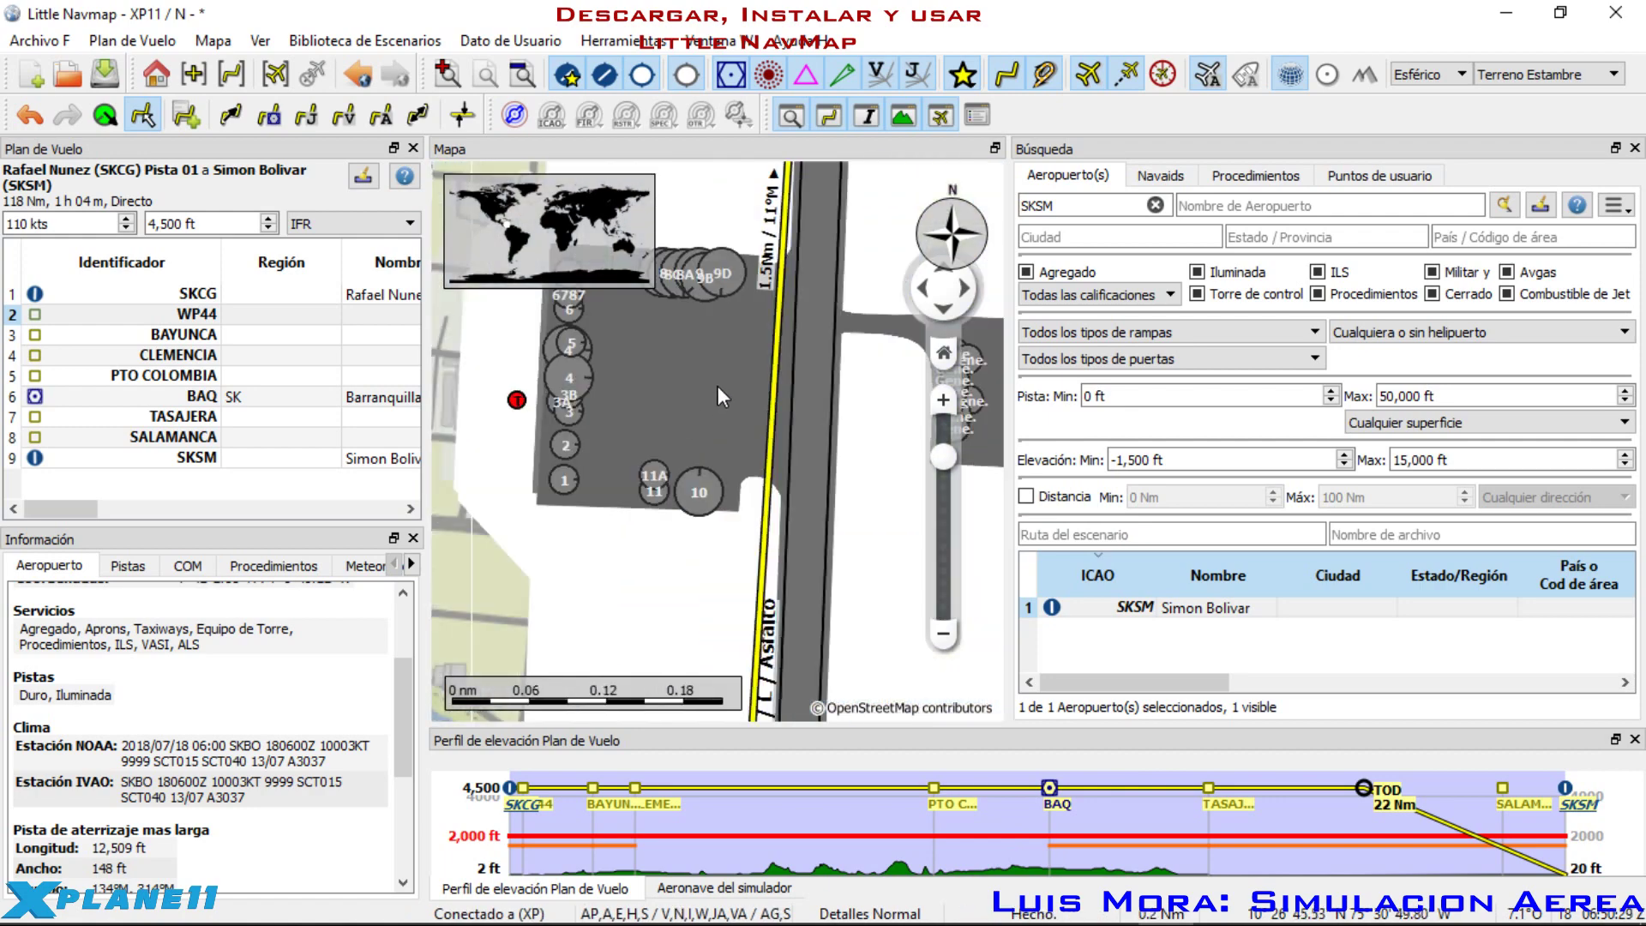
pyautogui.moveTo(718, 397); pyautogui.dragTo(673, 465)
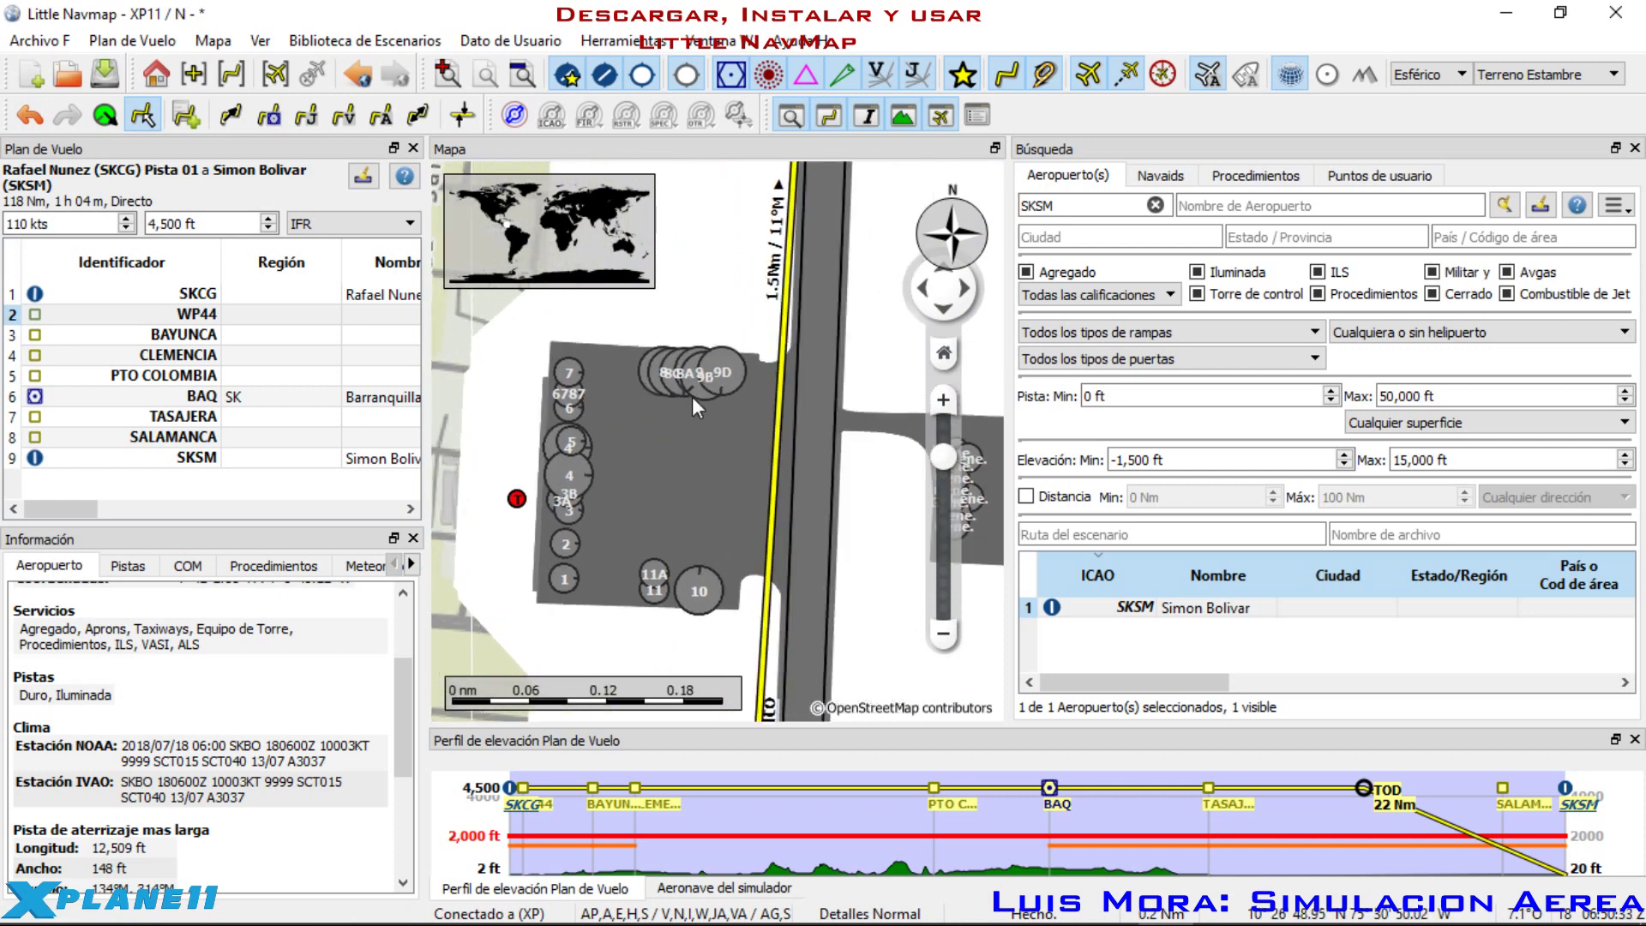
pyautogui.rightClick(566, 557)
pyautogui.click(538, 617)
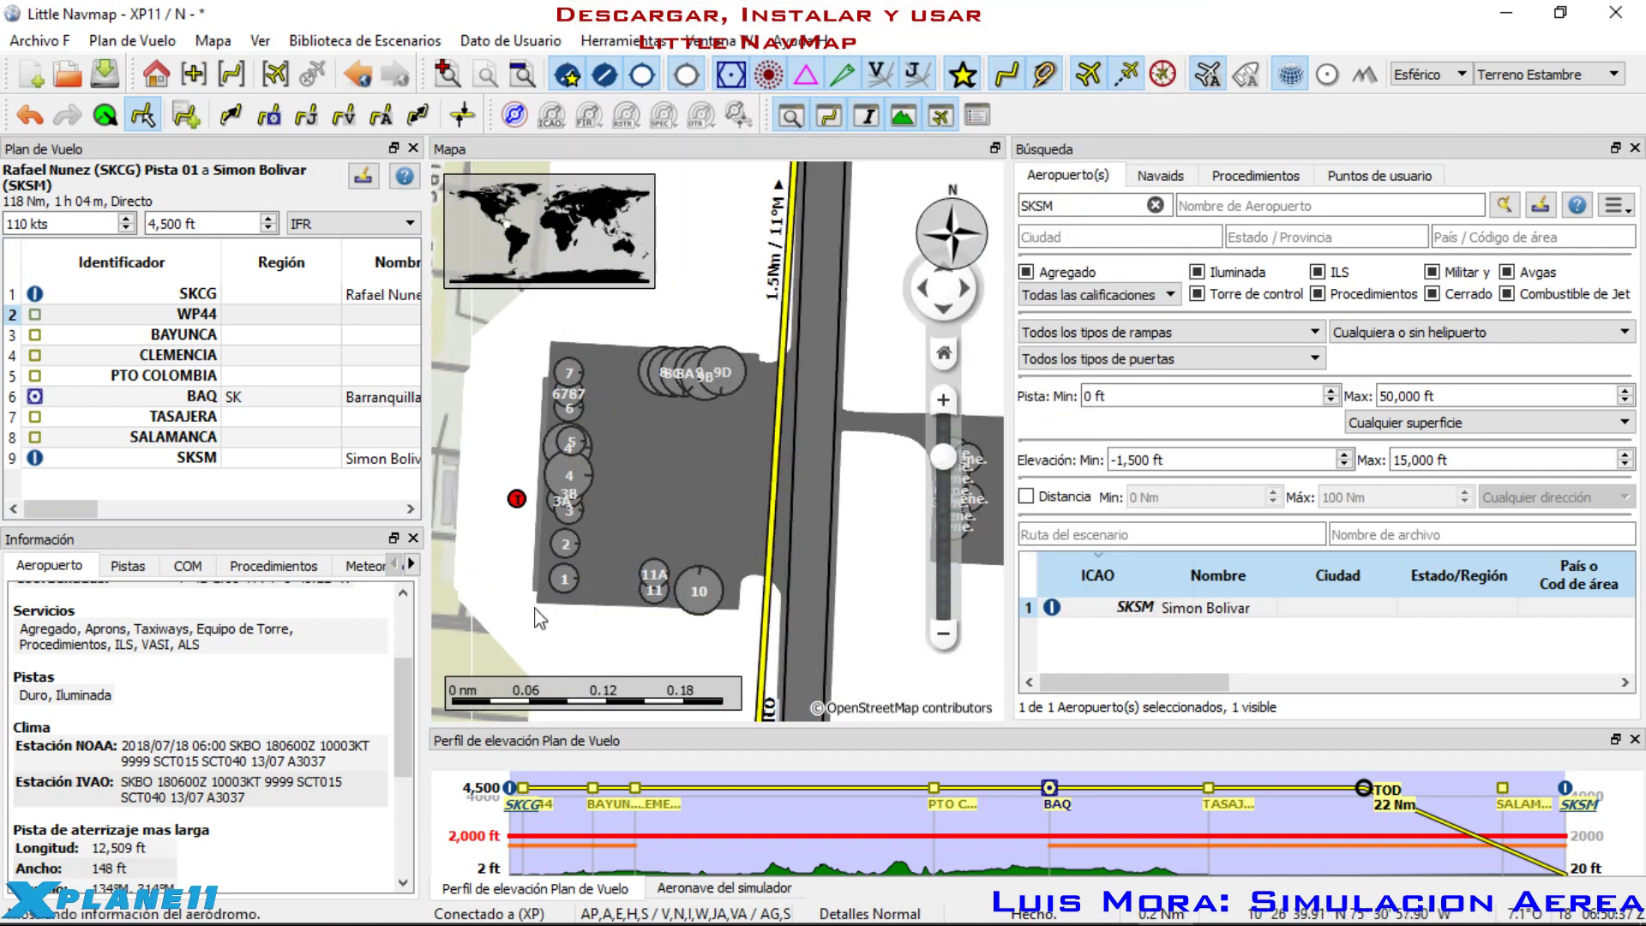
pyautogui.rightClick(568, 540)
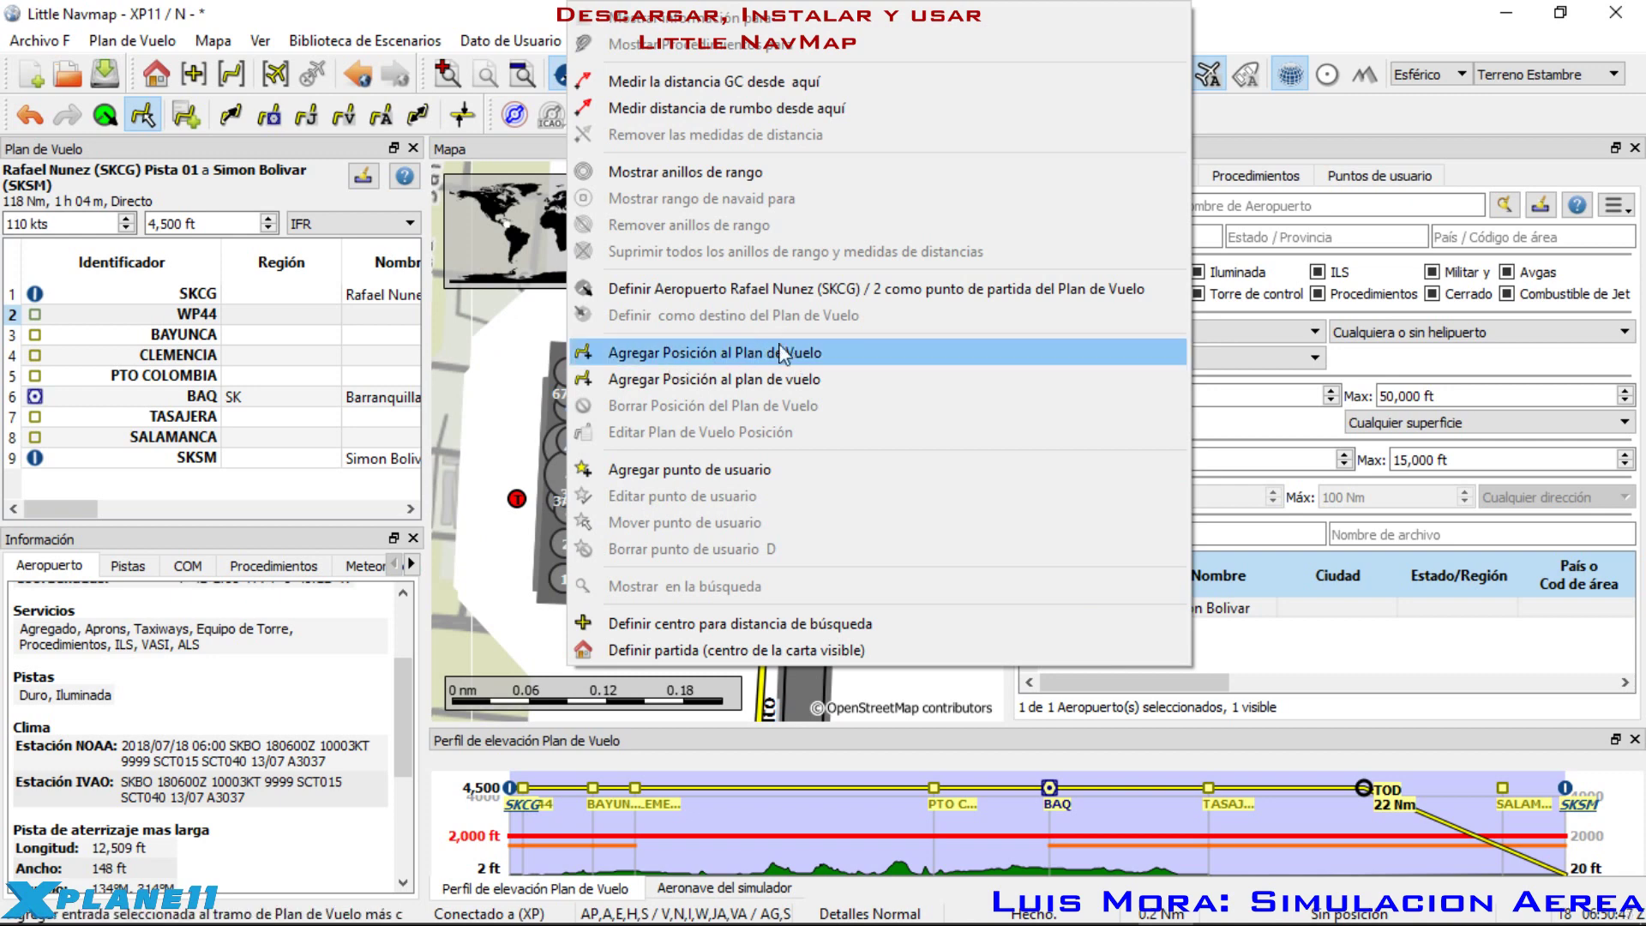
pyautogui.click(502, 596)
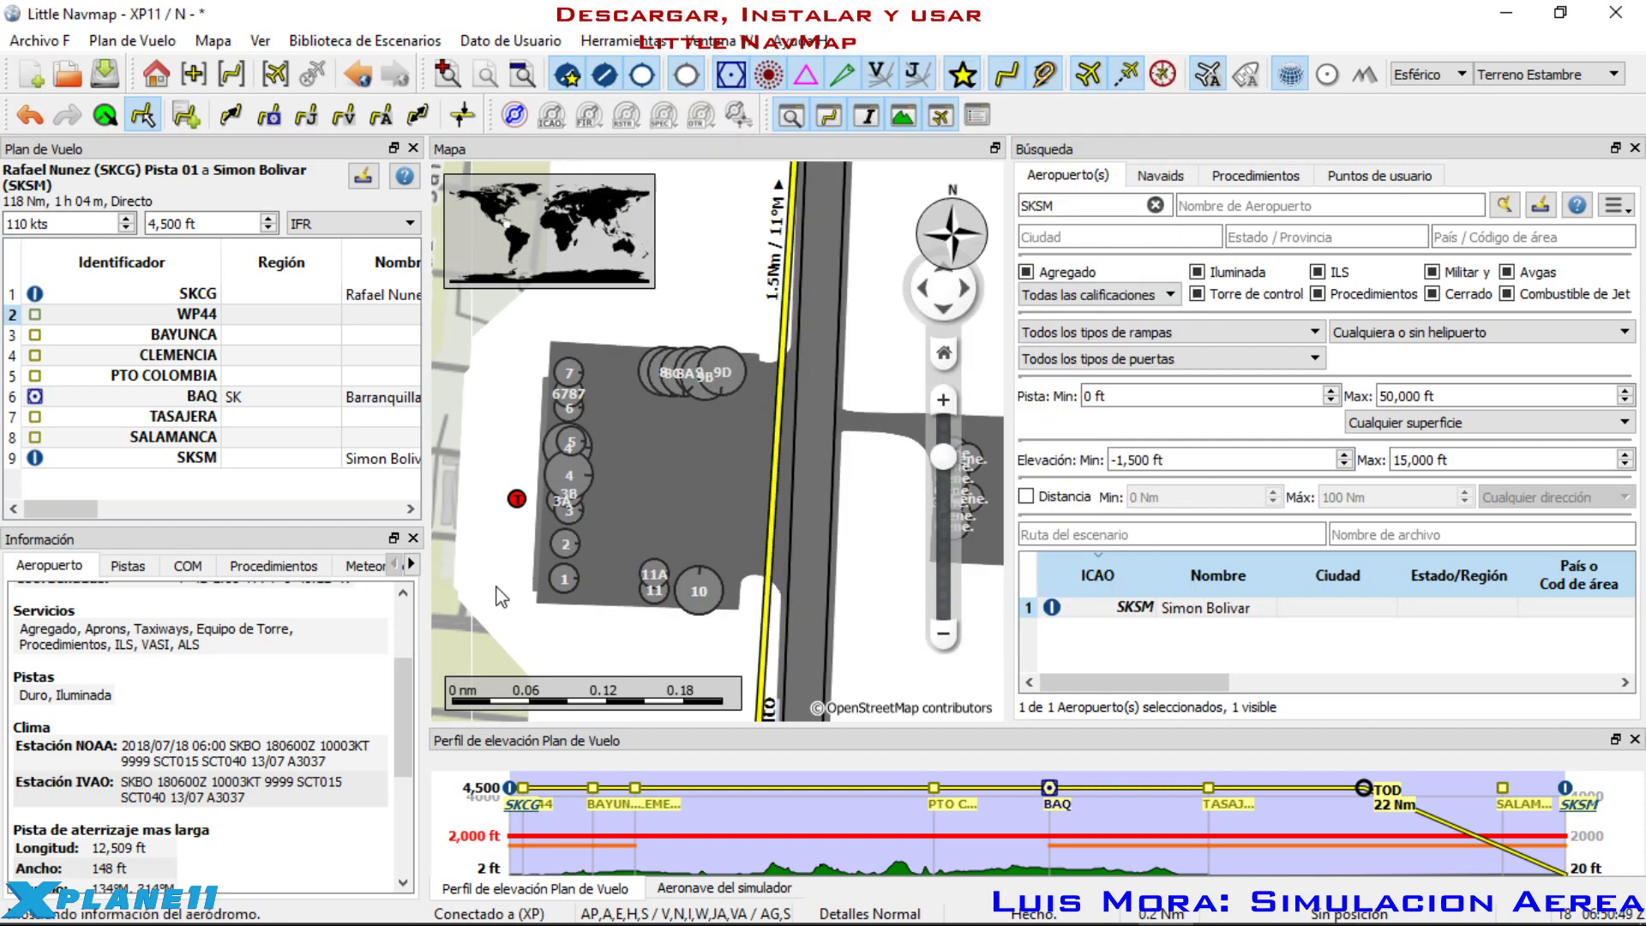
pyautogui.rightClick(566, 548)
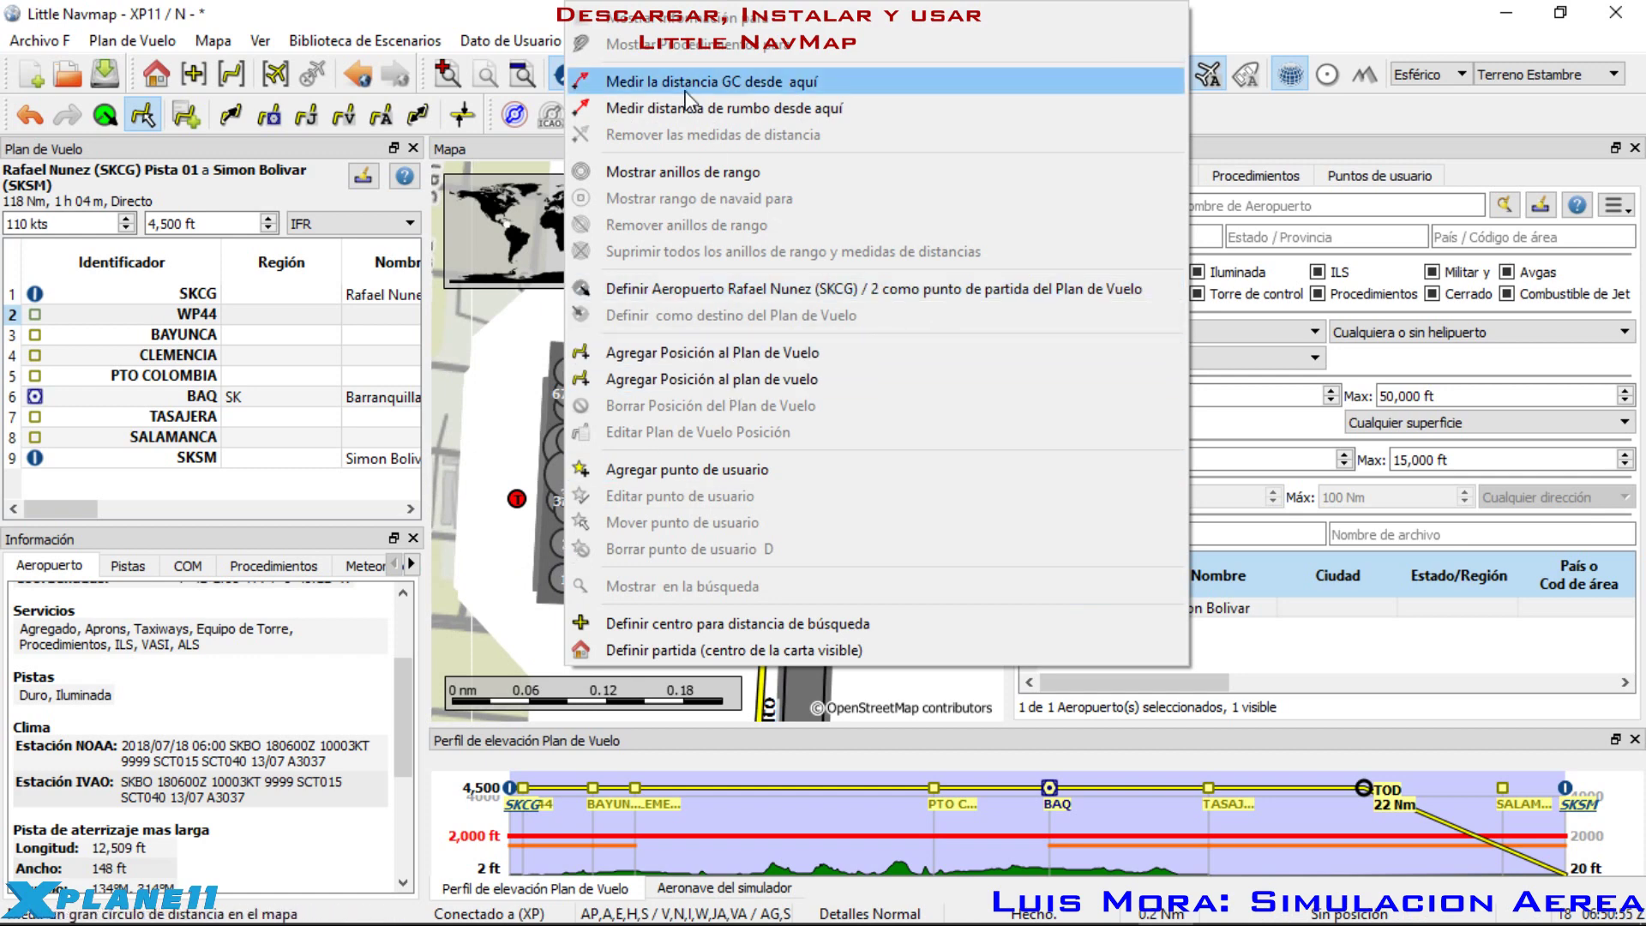
pyautogui.click(506, 452)
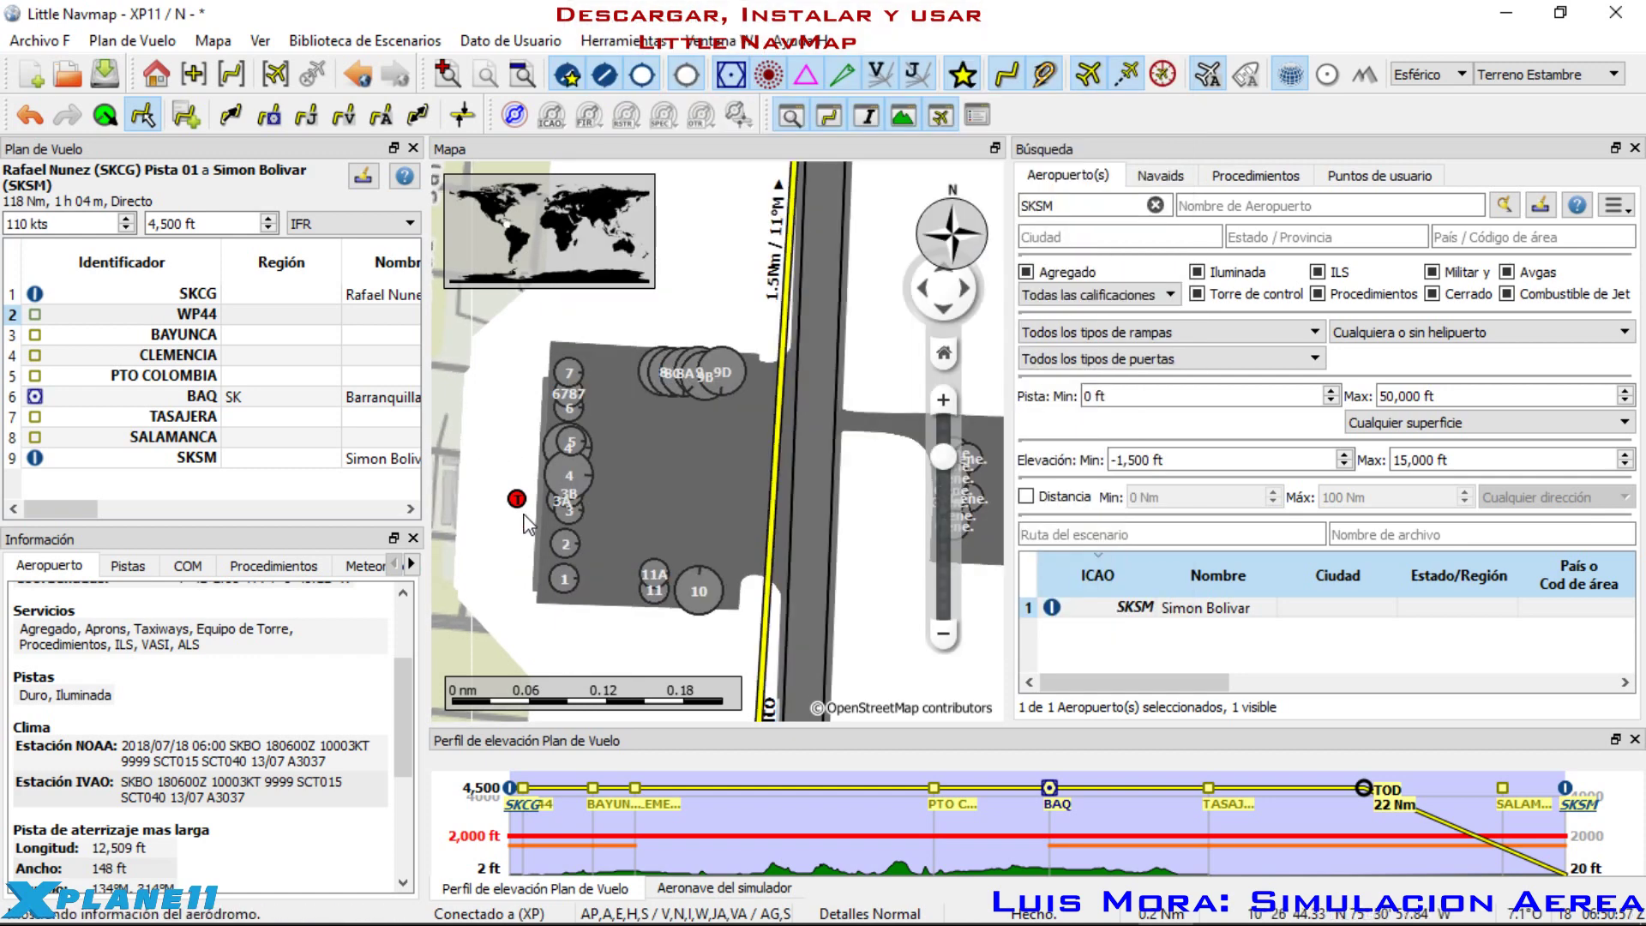
pyautogui.scroll(2, 521, 510)
pyautogui.rightClick(609, 576)
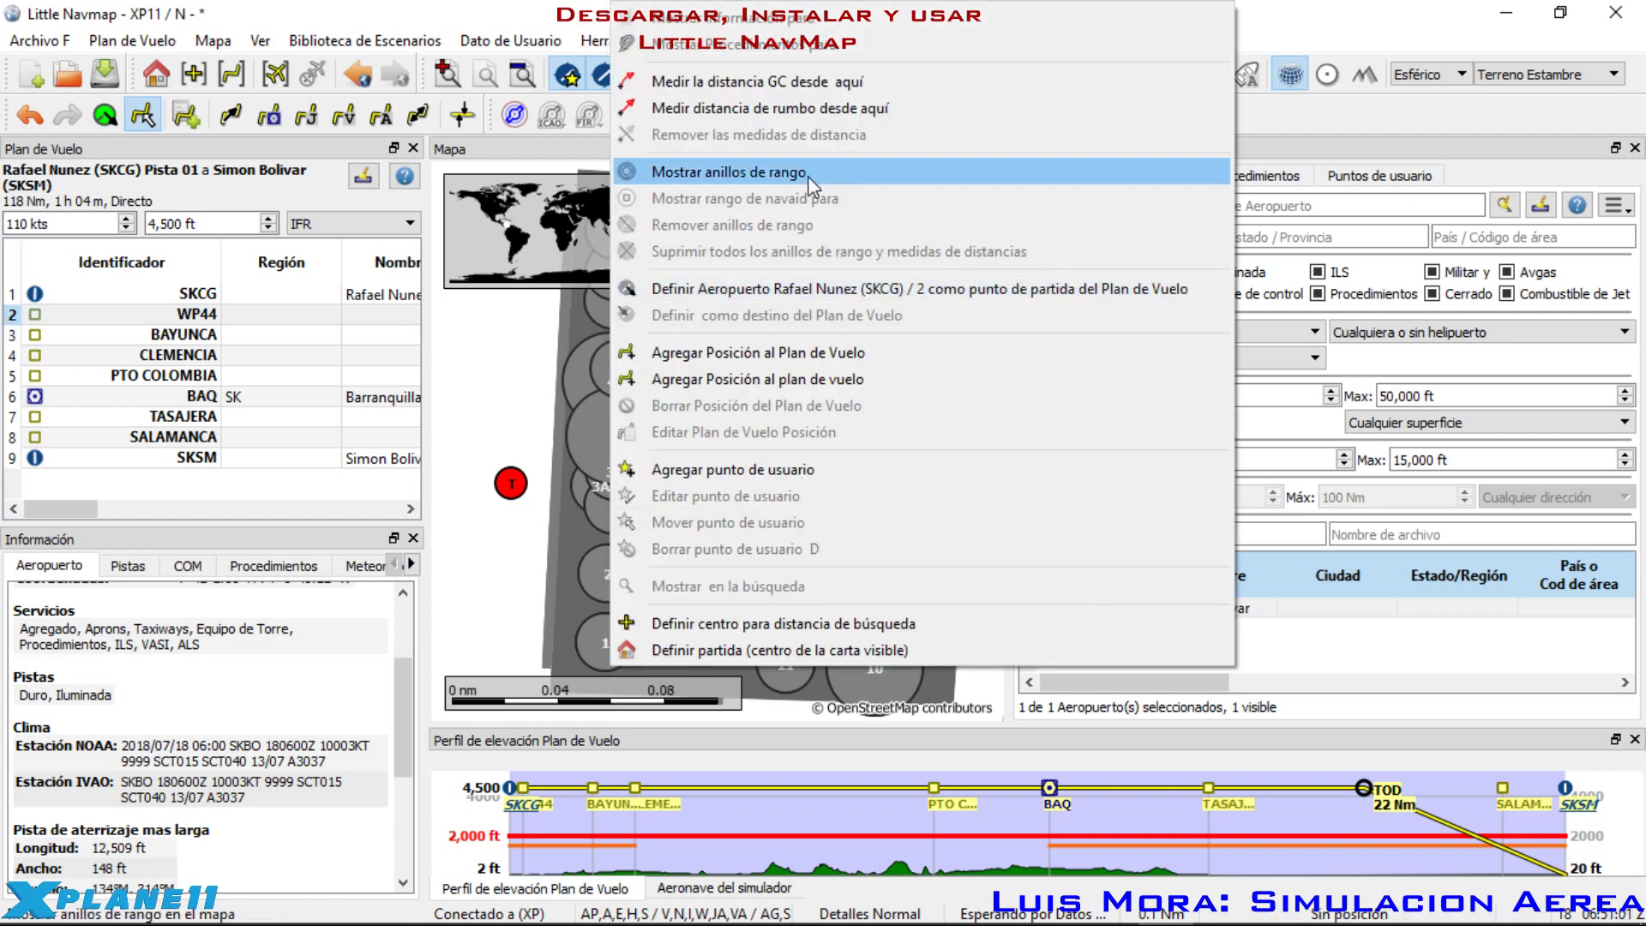
pyautogui.click(525, 576)
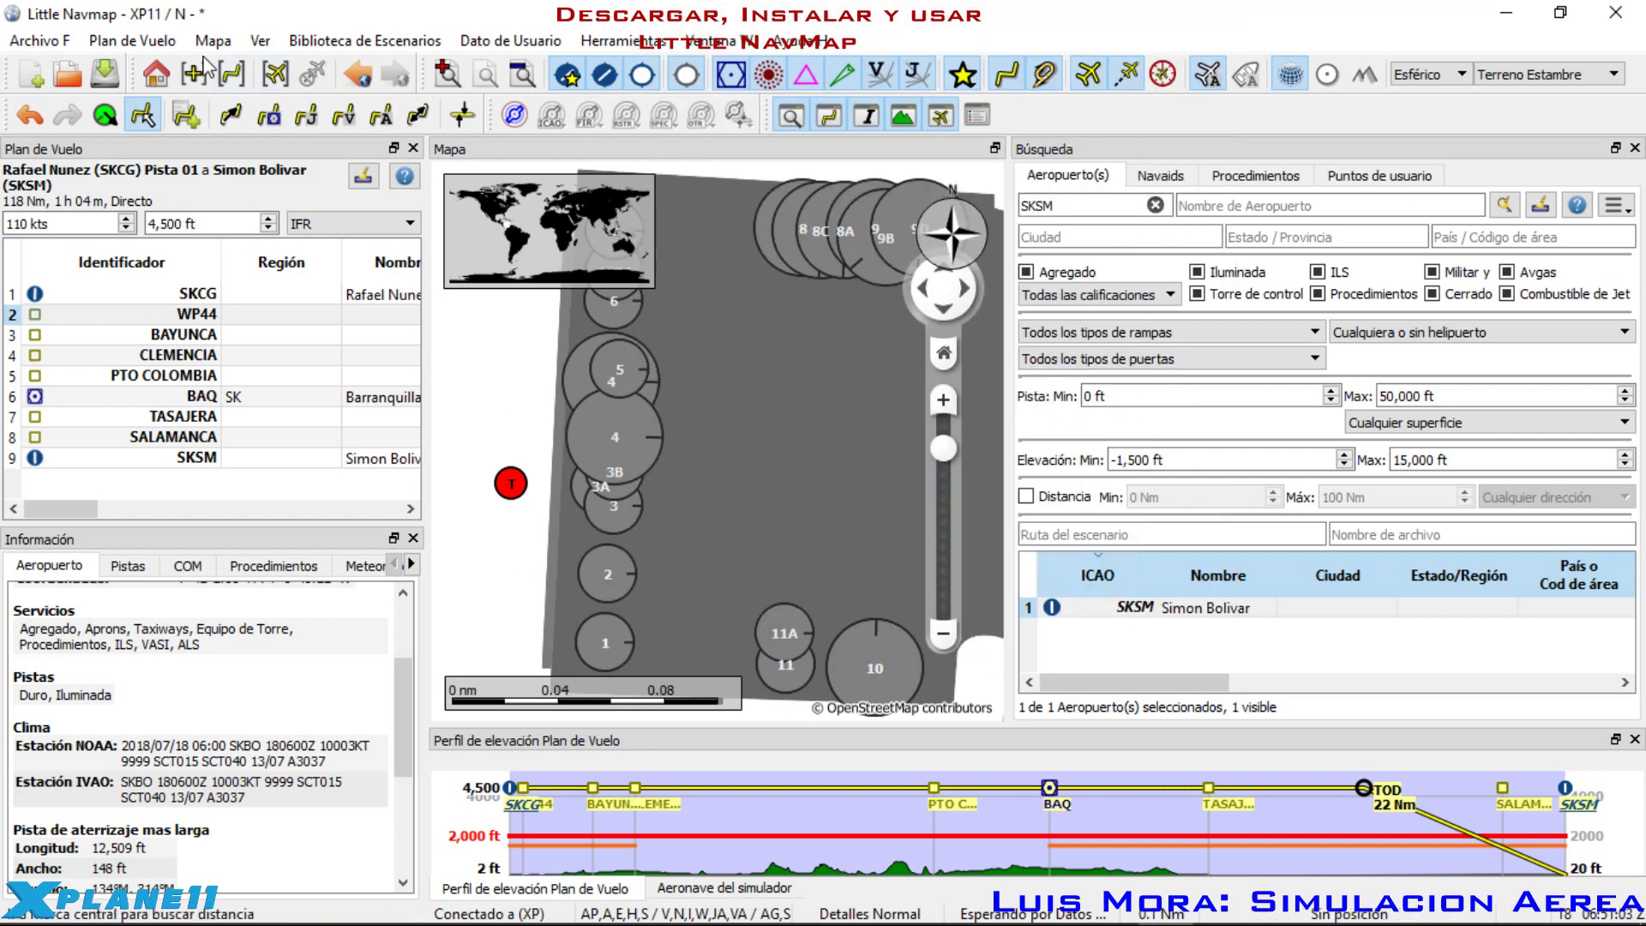
# Step: Set parking stand 2 (120 ft) at SKCG as the flight plan's departure position and check its location on the map
pyautogui.click(106, 116)
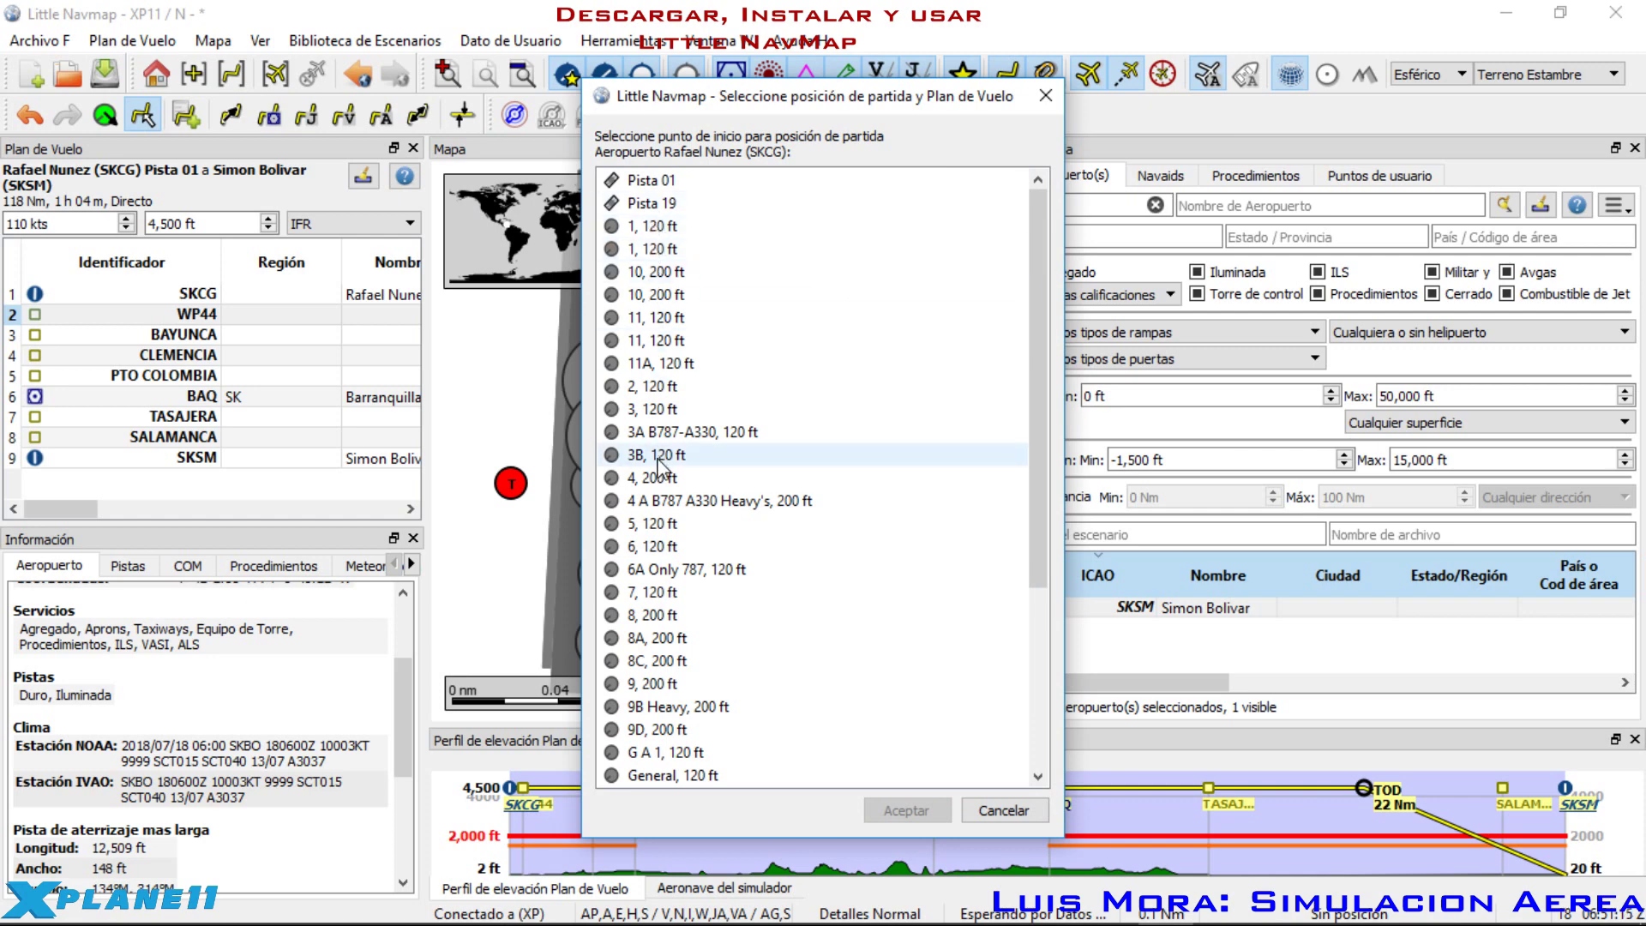
pyautogui.scroll(-4, 660, 467)
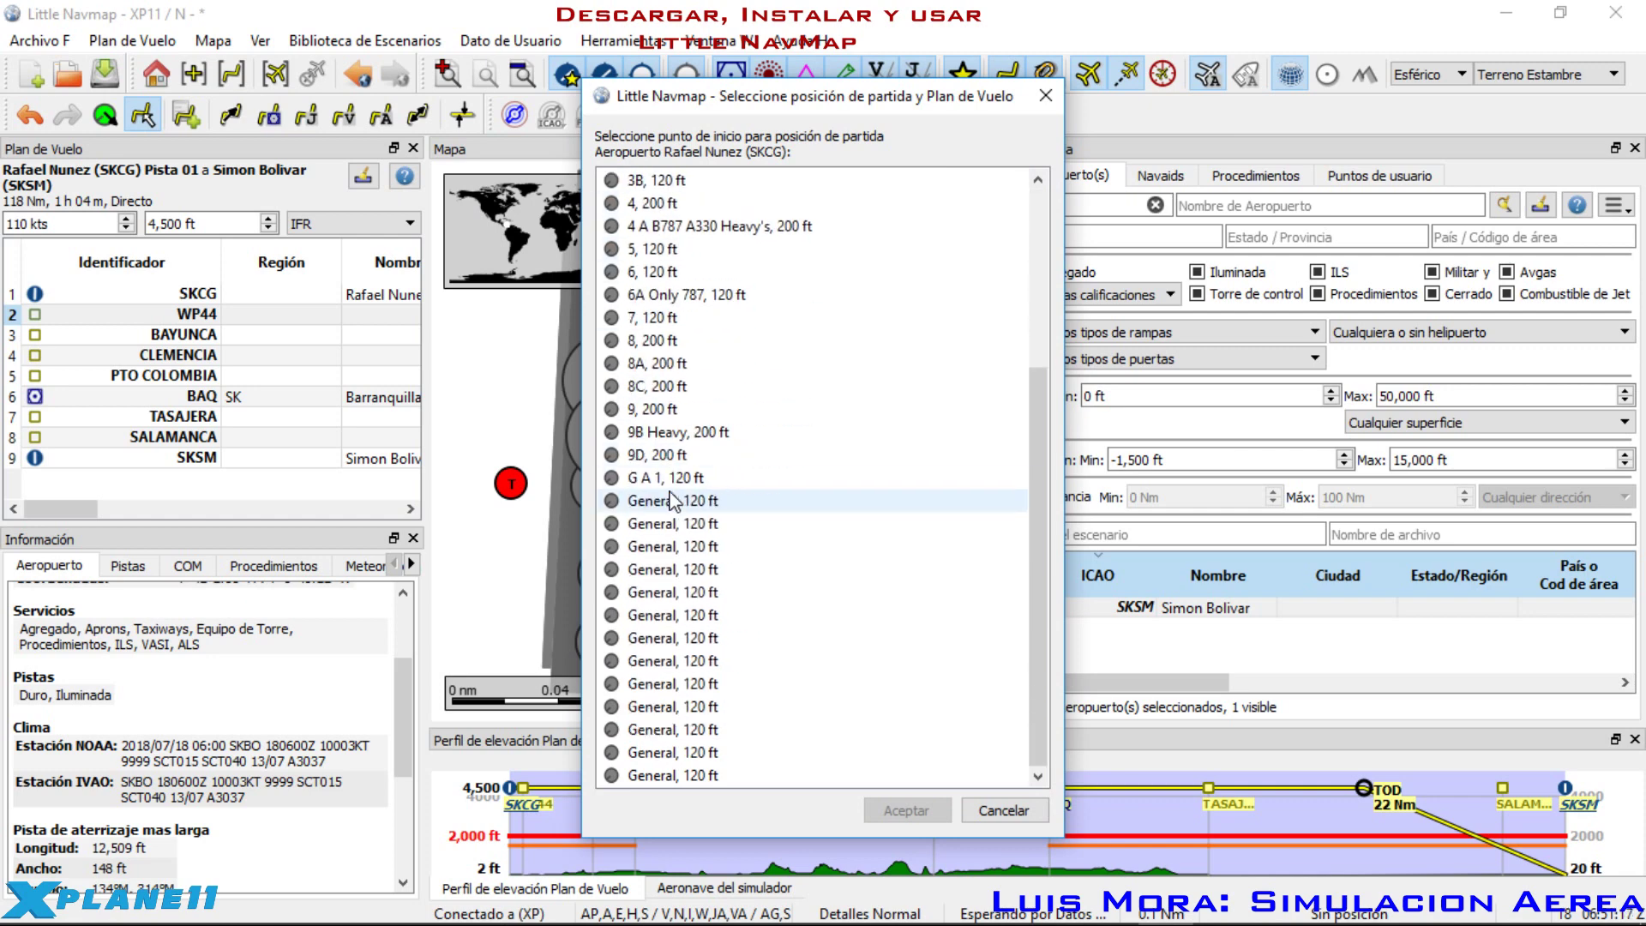
pyautogui.scroll(4, 675, 500)
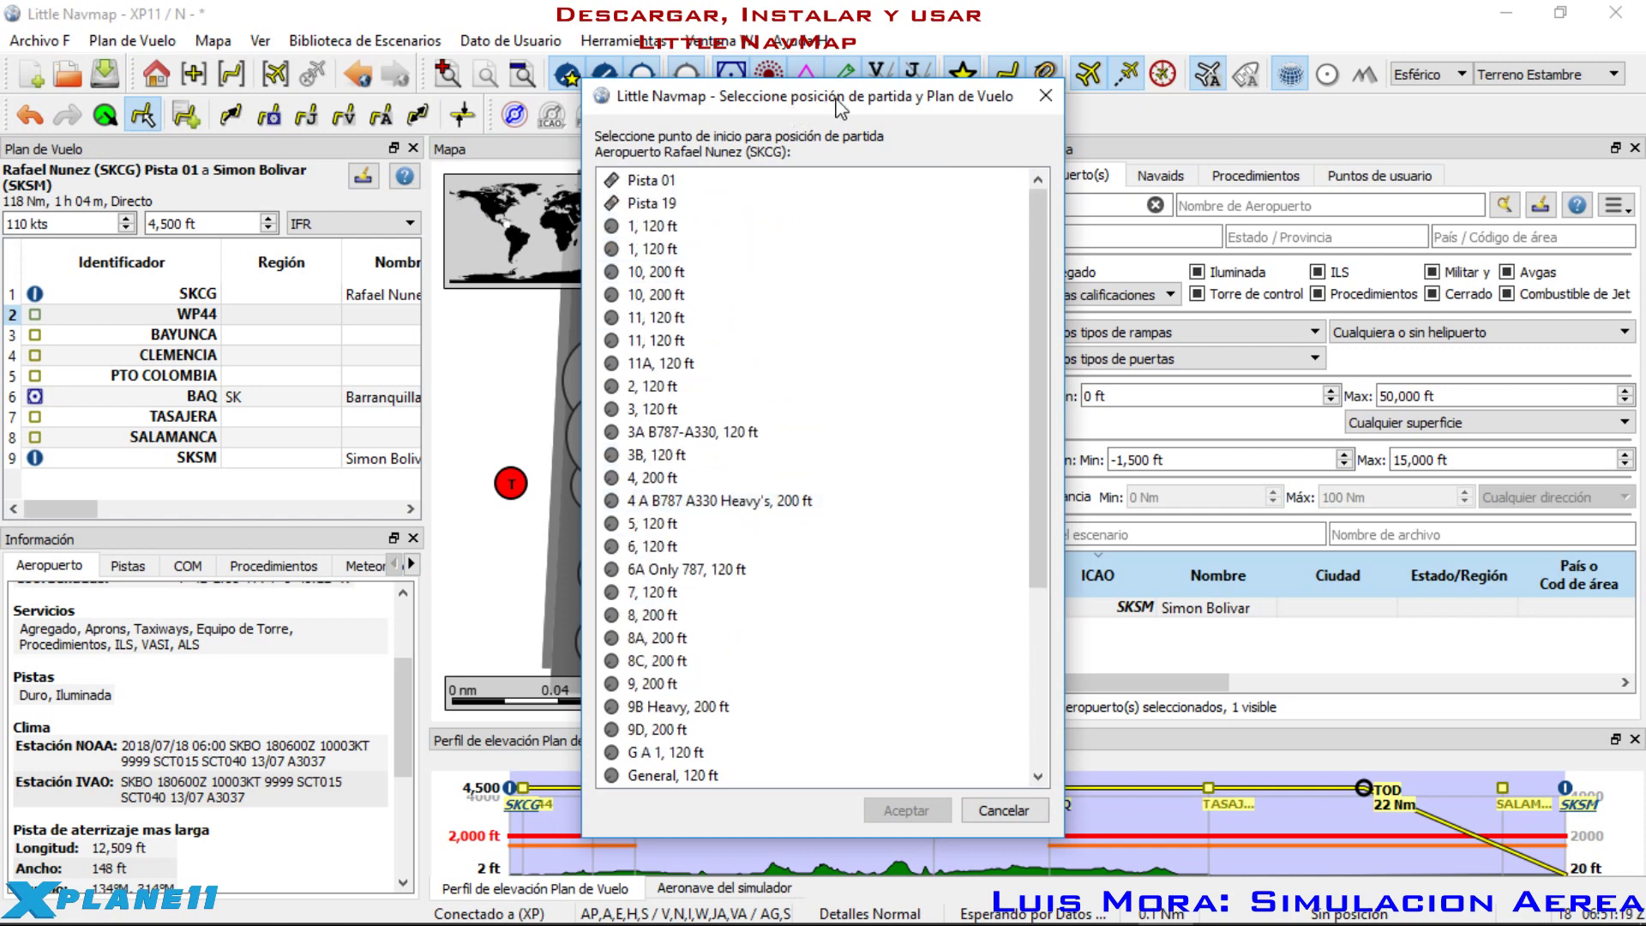
pyautogui.moveTo(839, 107); pyautogui.dragTo(1165, 128)
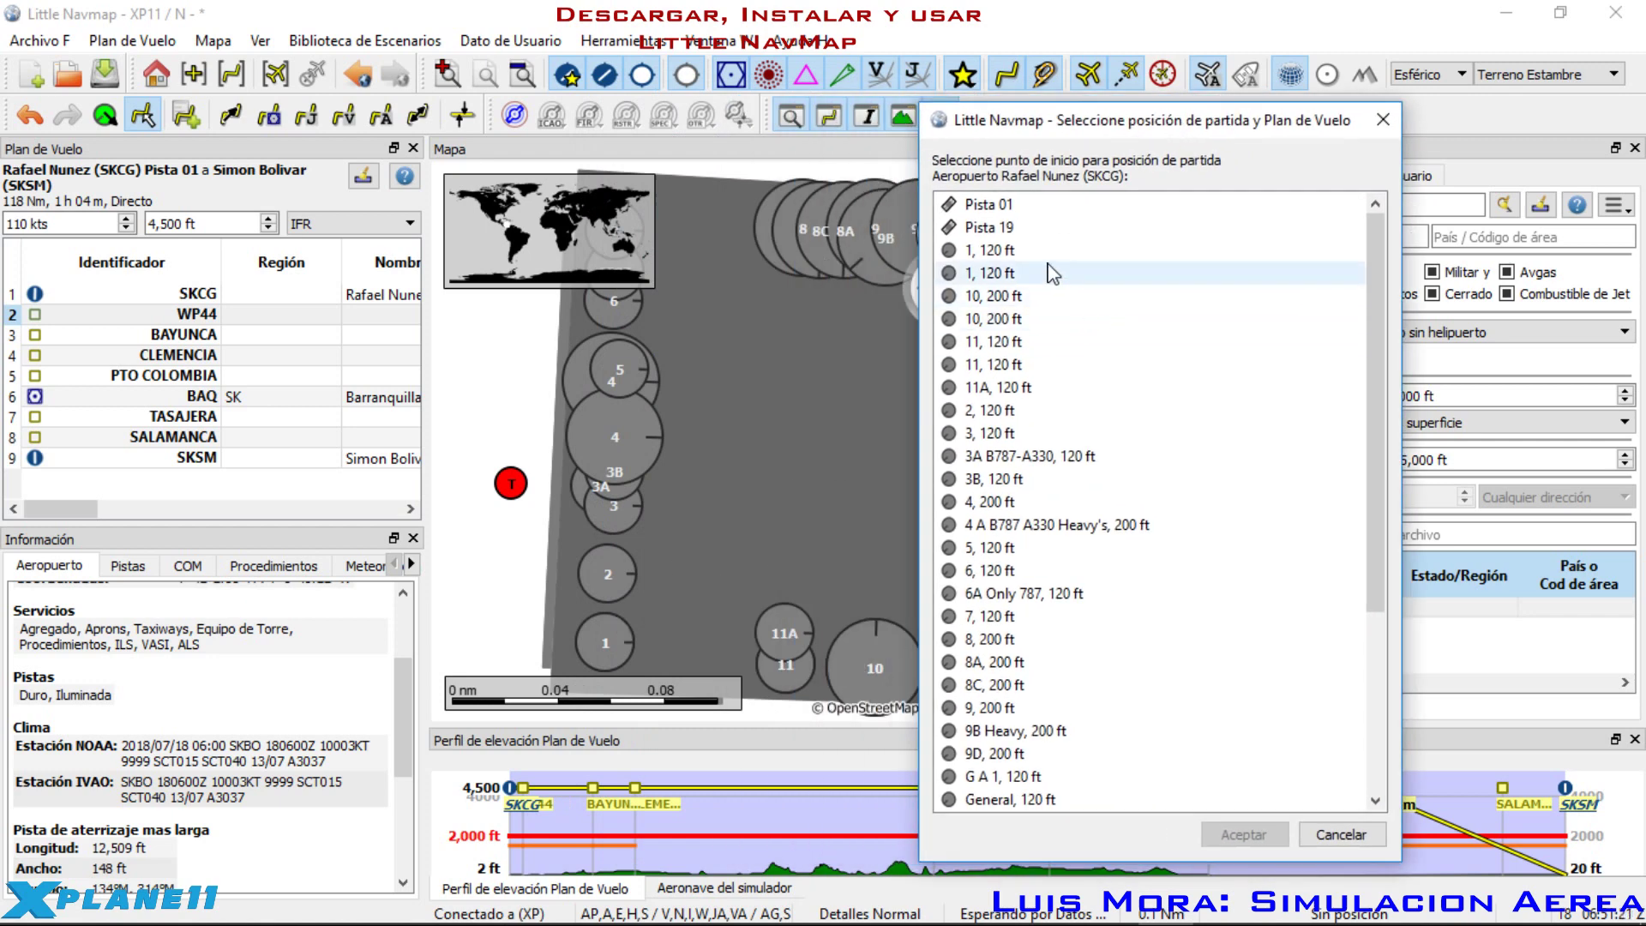
pyautogui.click(997, 251)
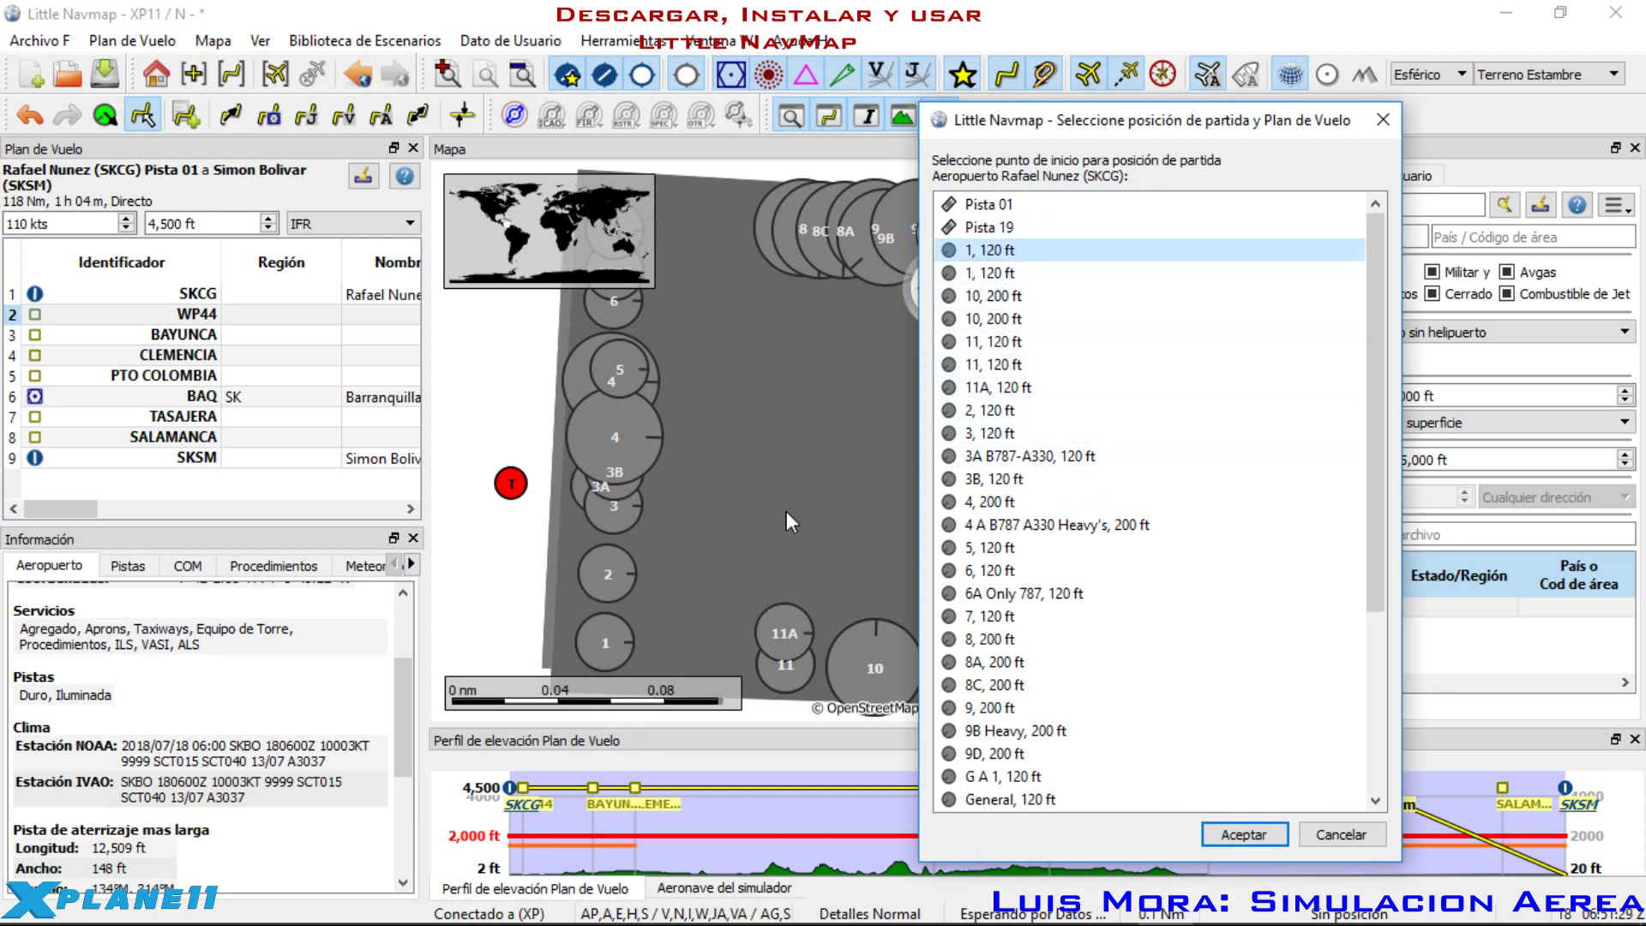
pyautogui.click(994, 410)
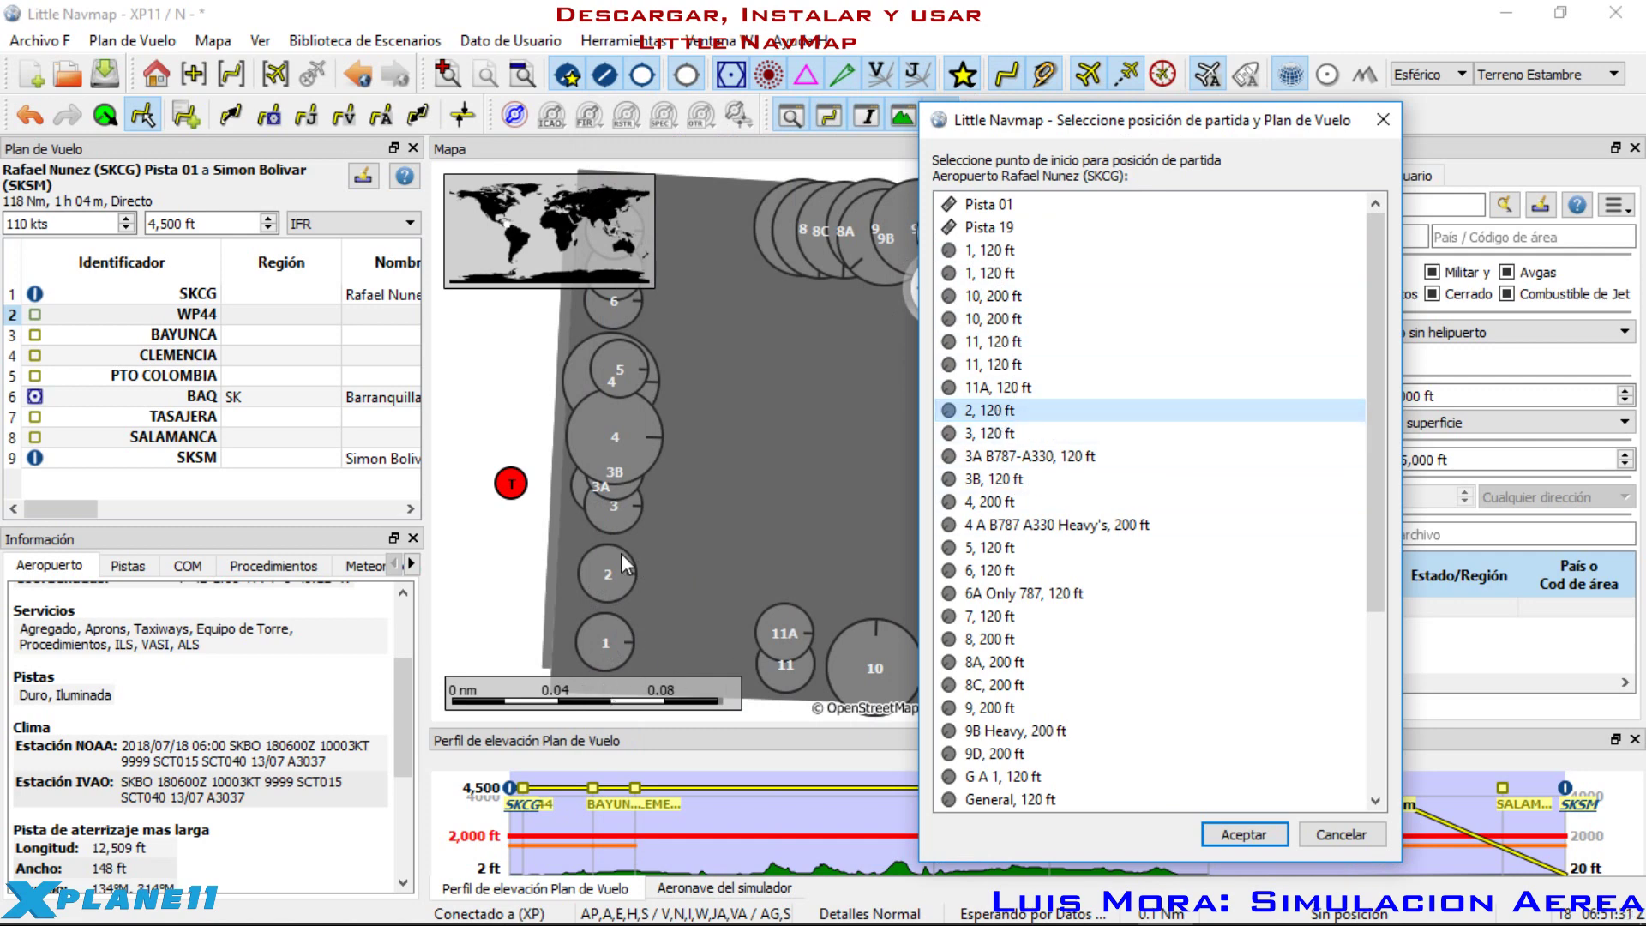
pyautogui.click(1243, 834)
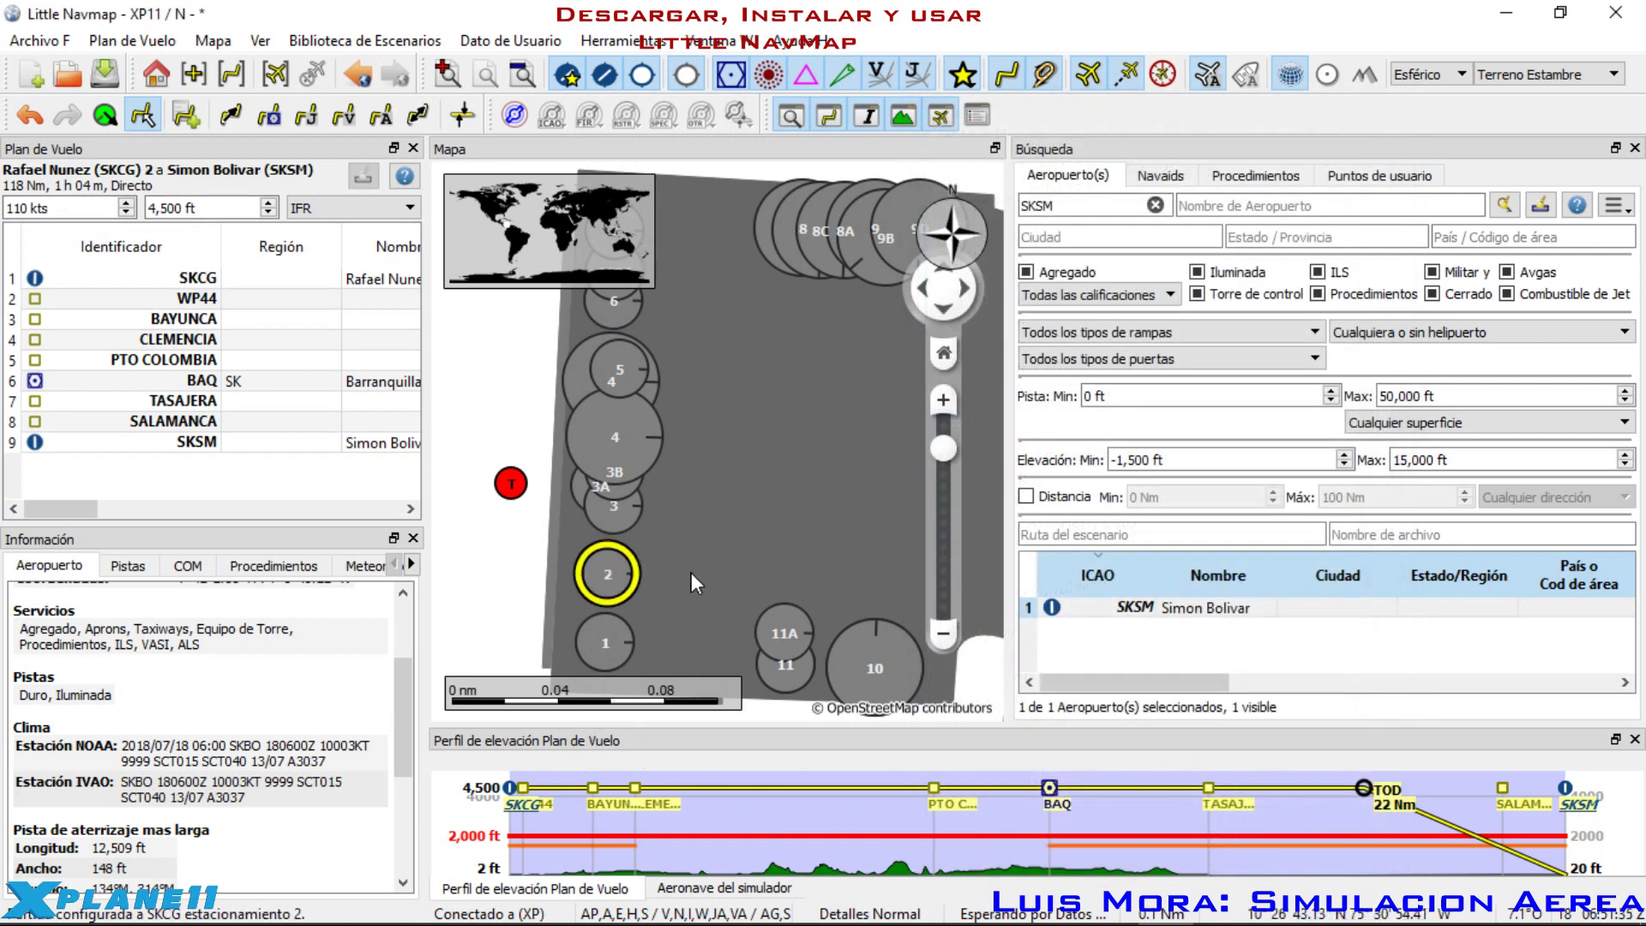
pyautogui.scroll(-3, 697, 507)
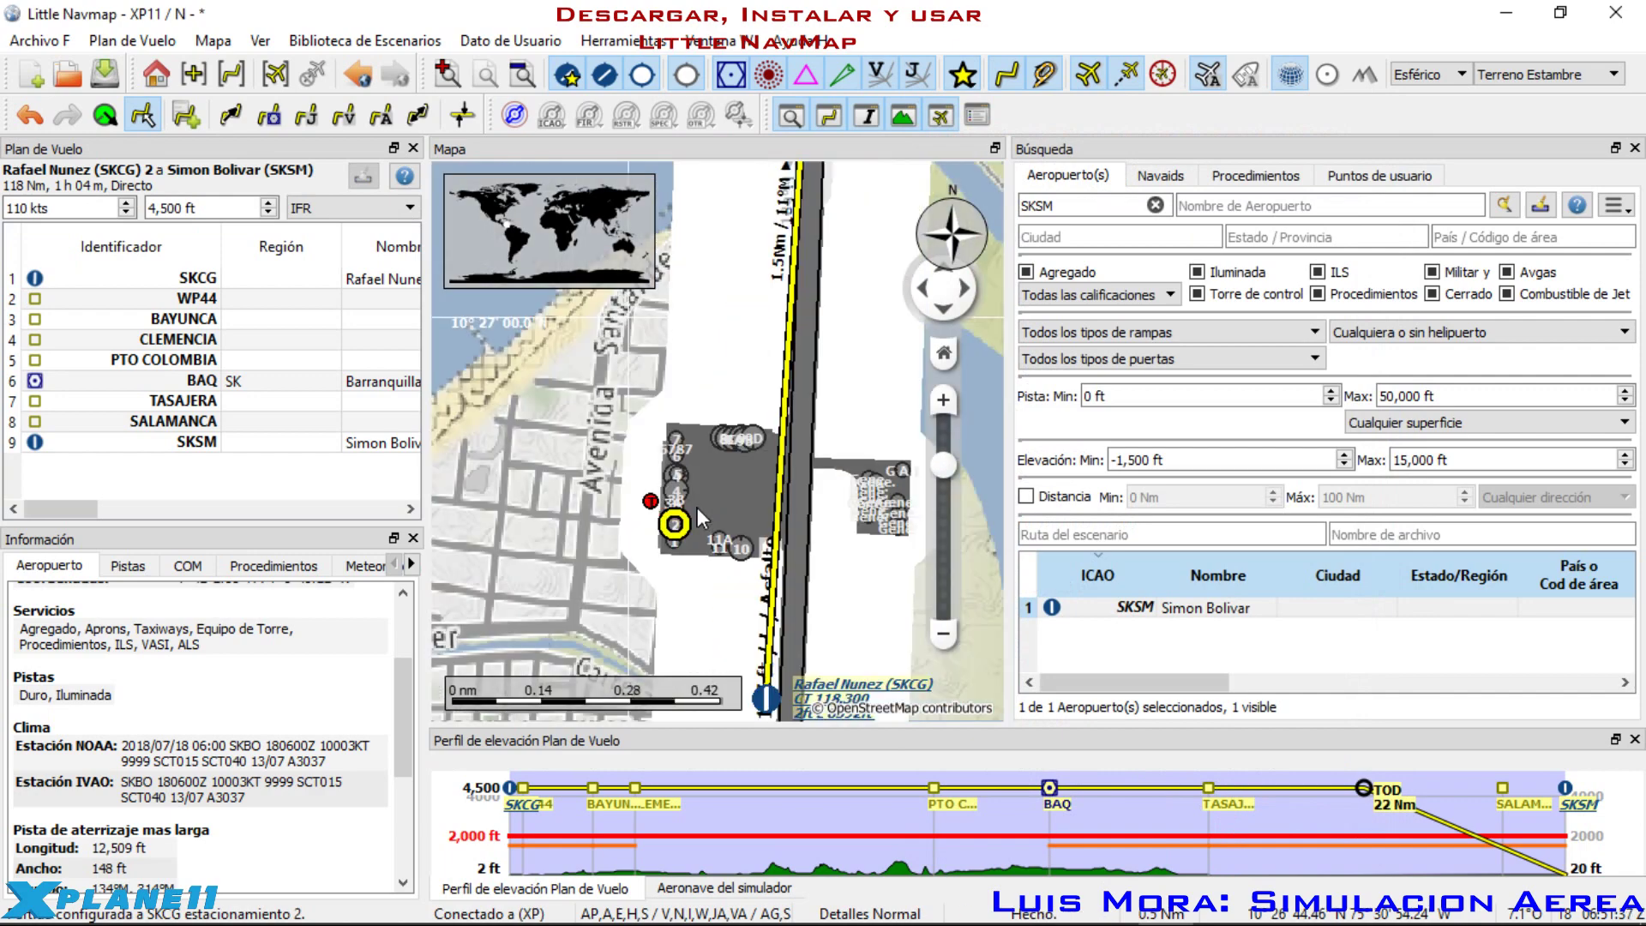
pyautogui.scroll(2, 697, 508)
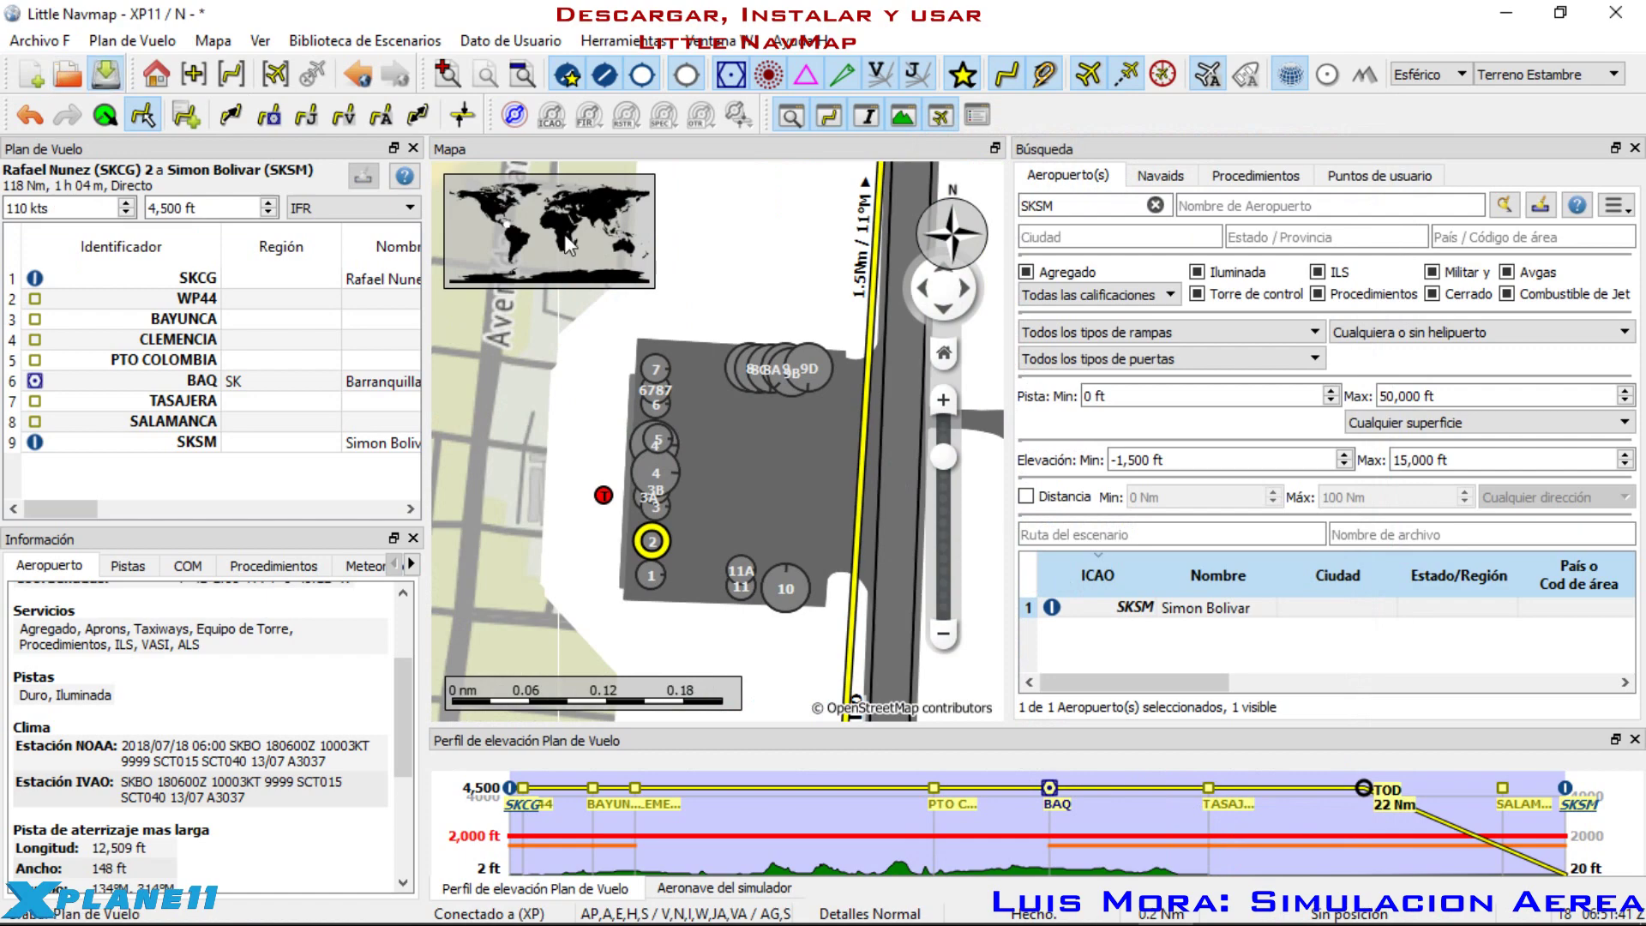
pyautogui.click(105, 74)
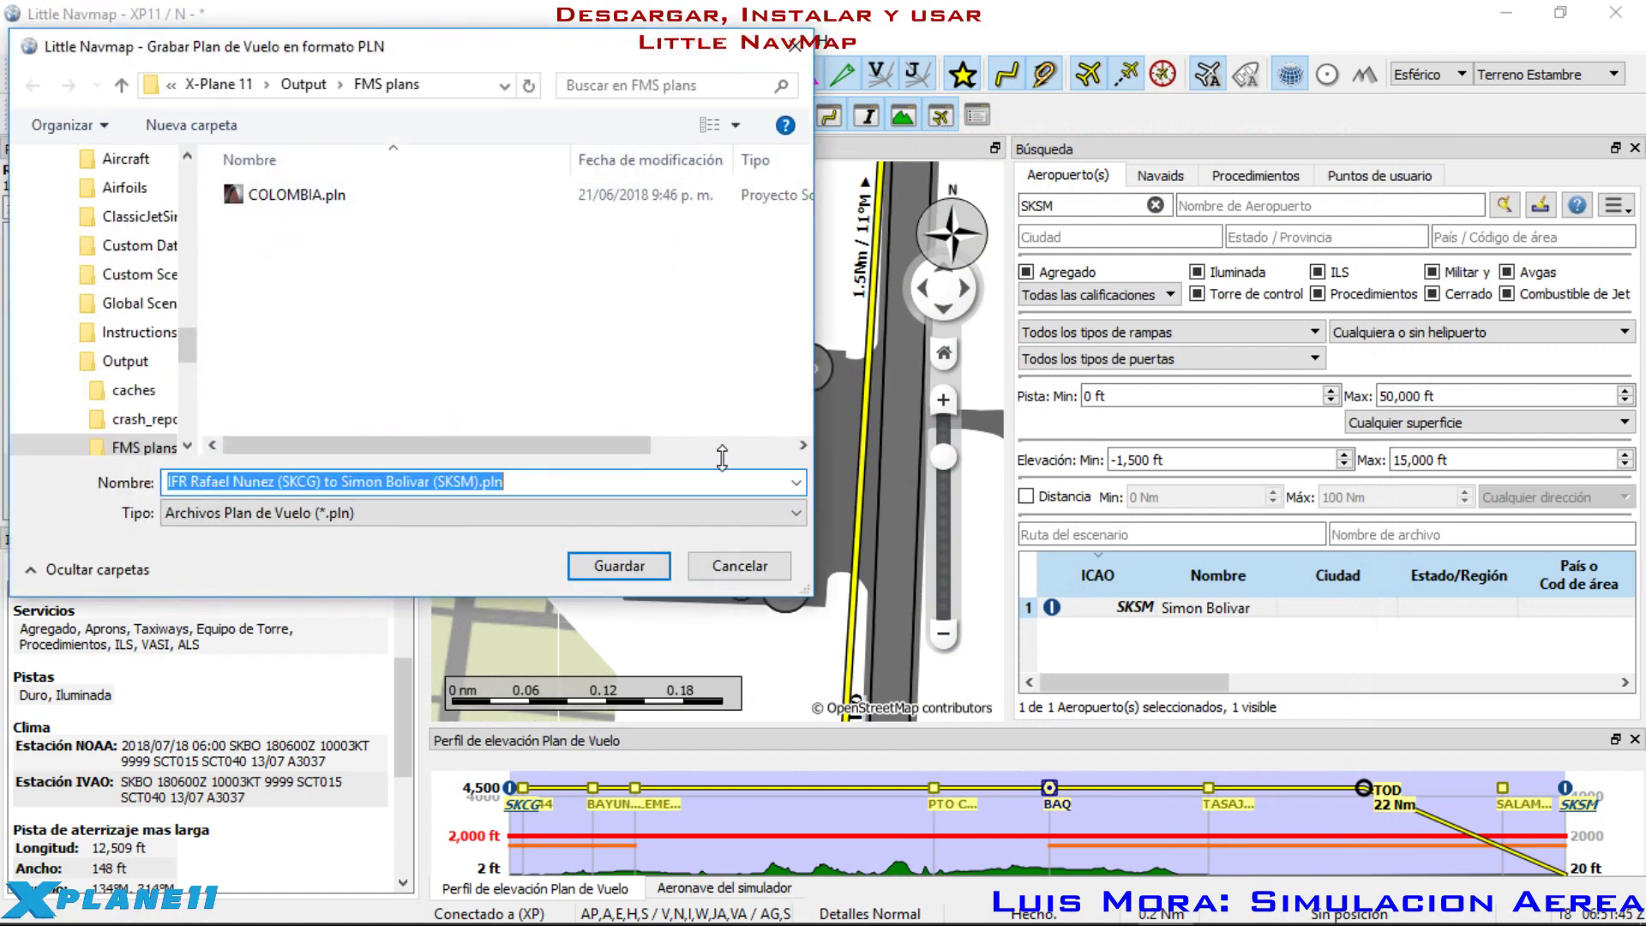
pyautogui.hscroll(1, 796, 393)
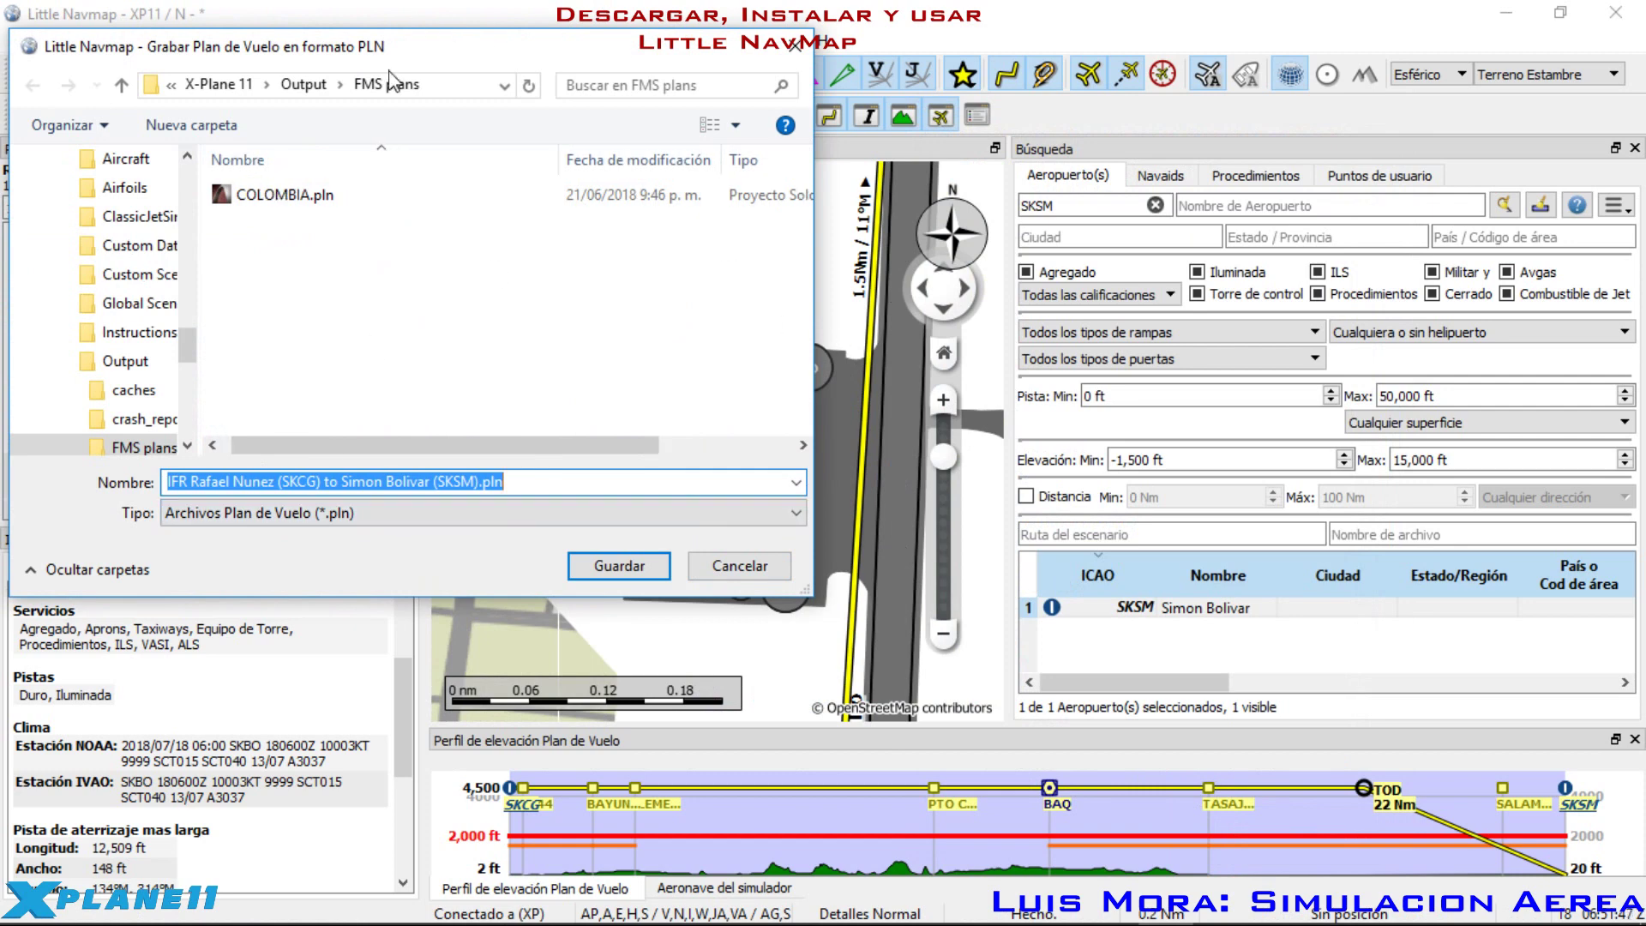
pyautogui.moveTo(433, 45); pyautogui.dragTo(850, 96)
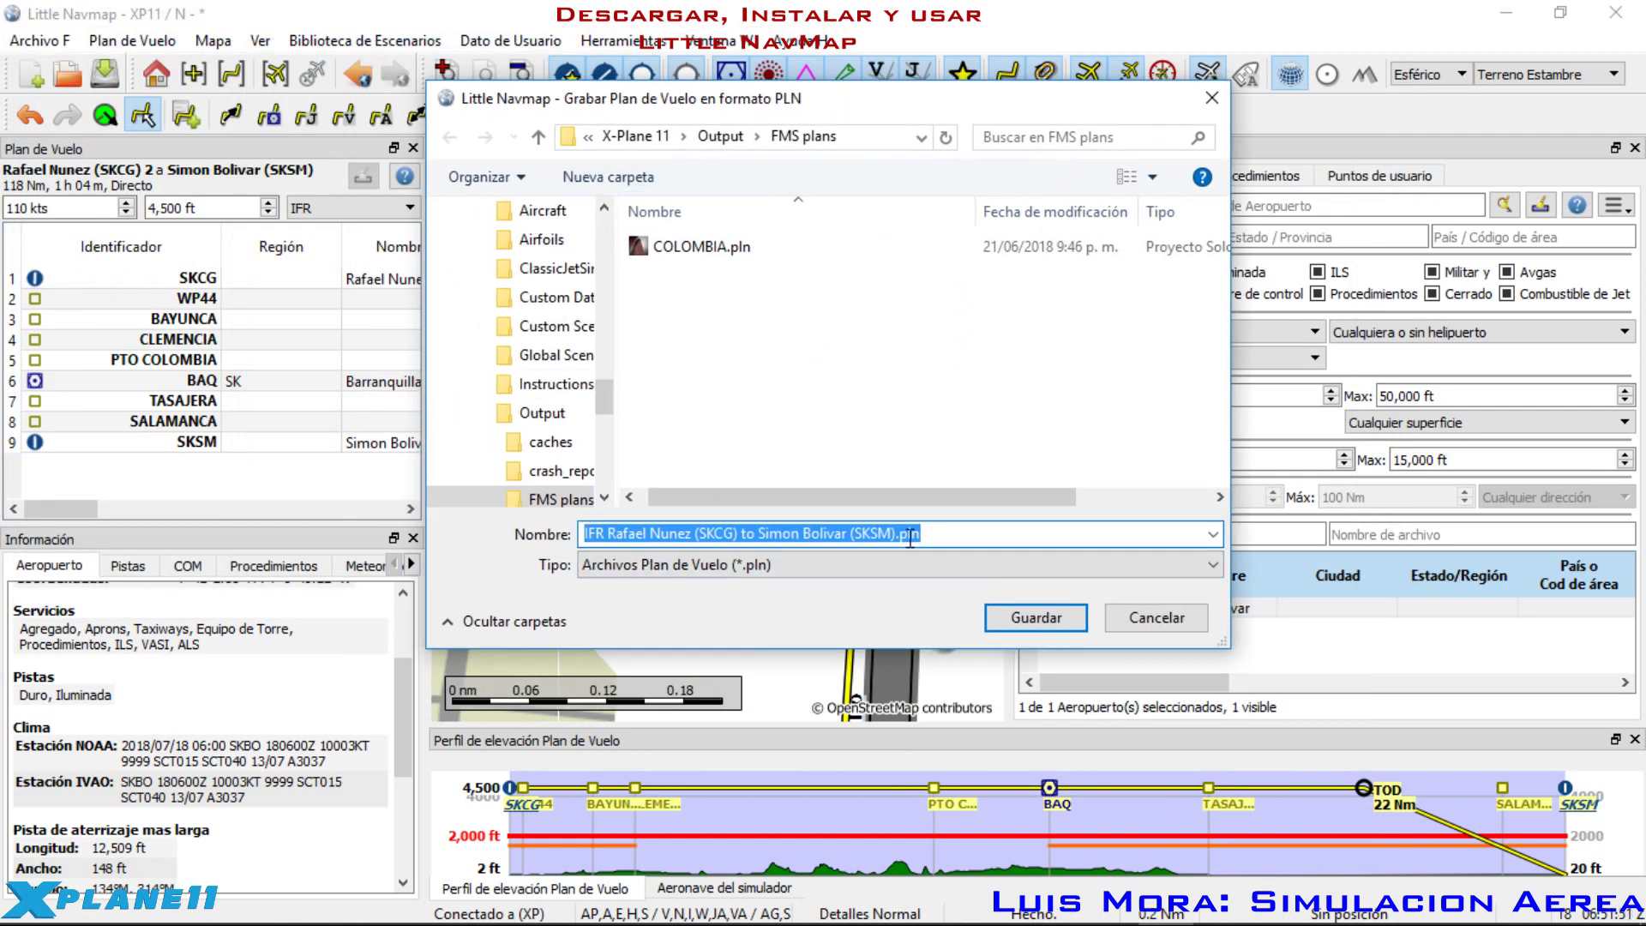
pyautogui.click(816, 564)
pyautogui.click(839, 465)
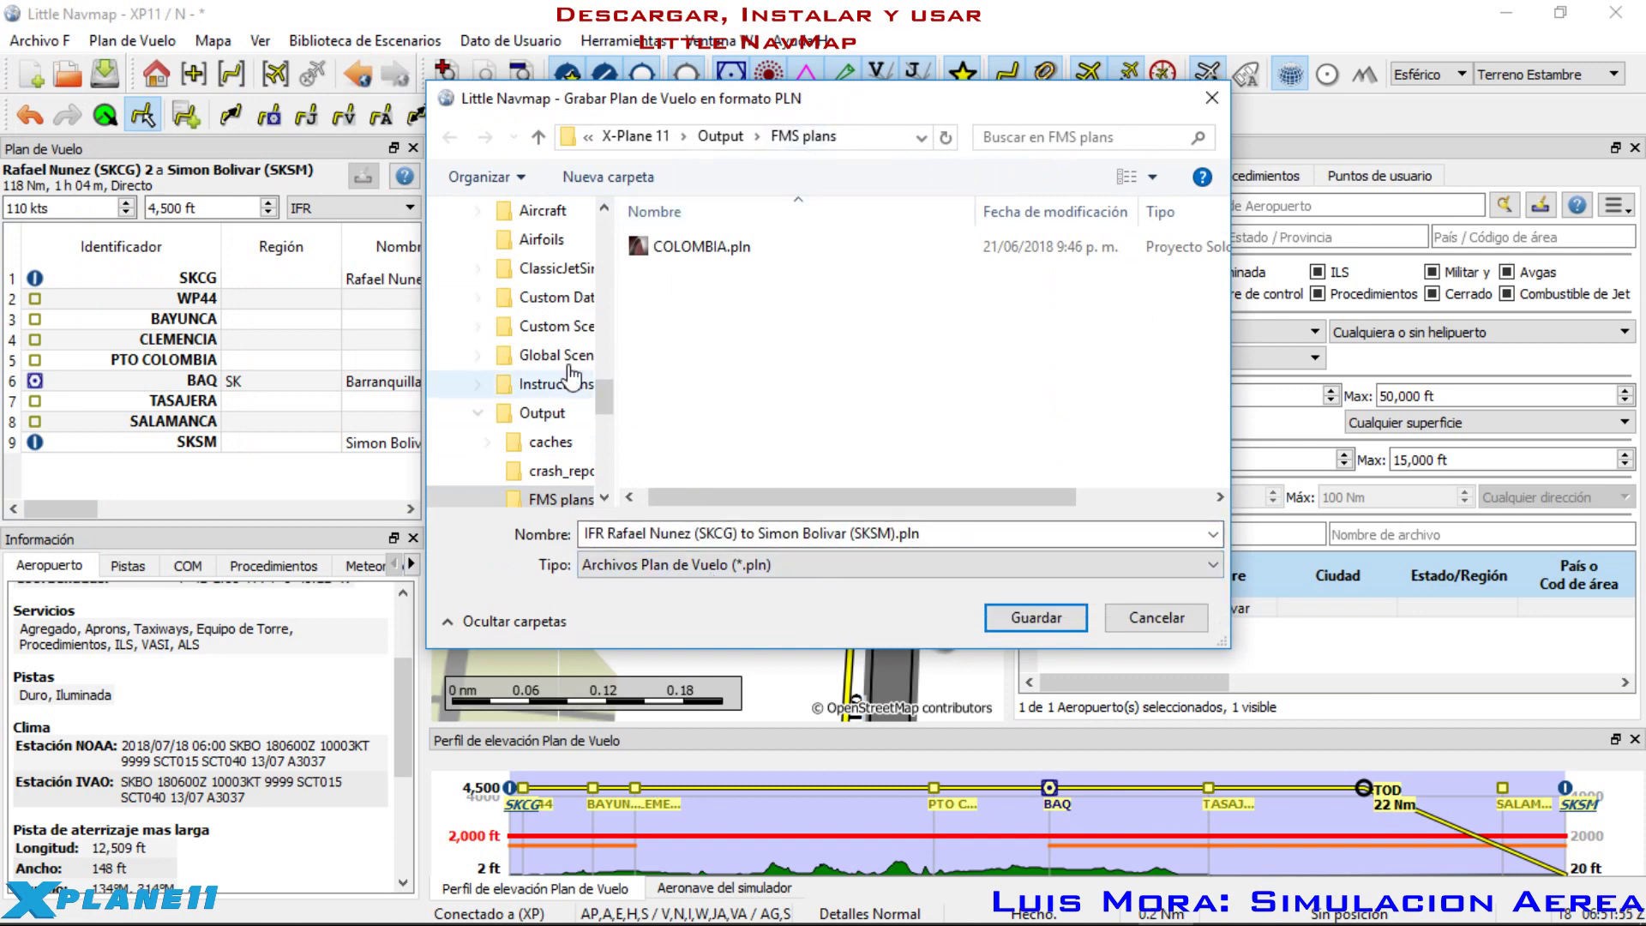
pyautogui.click(1168, 621)
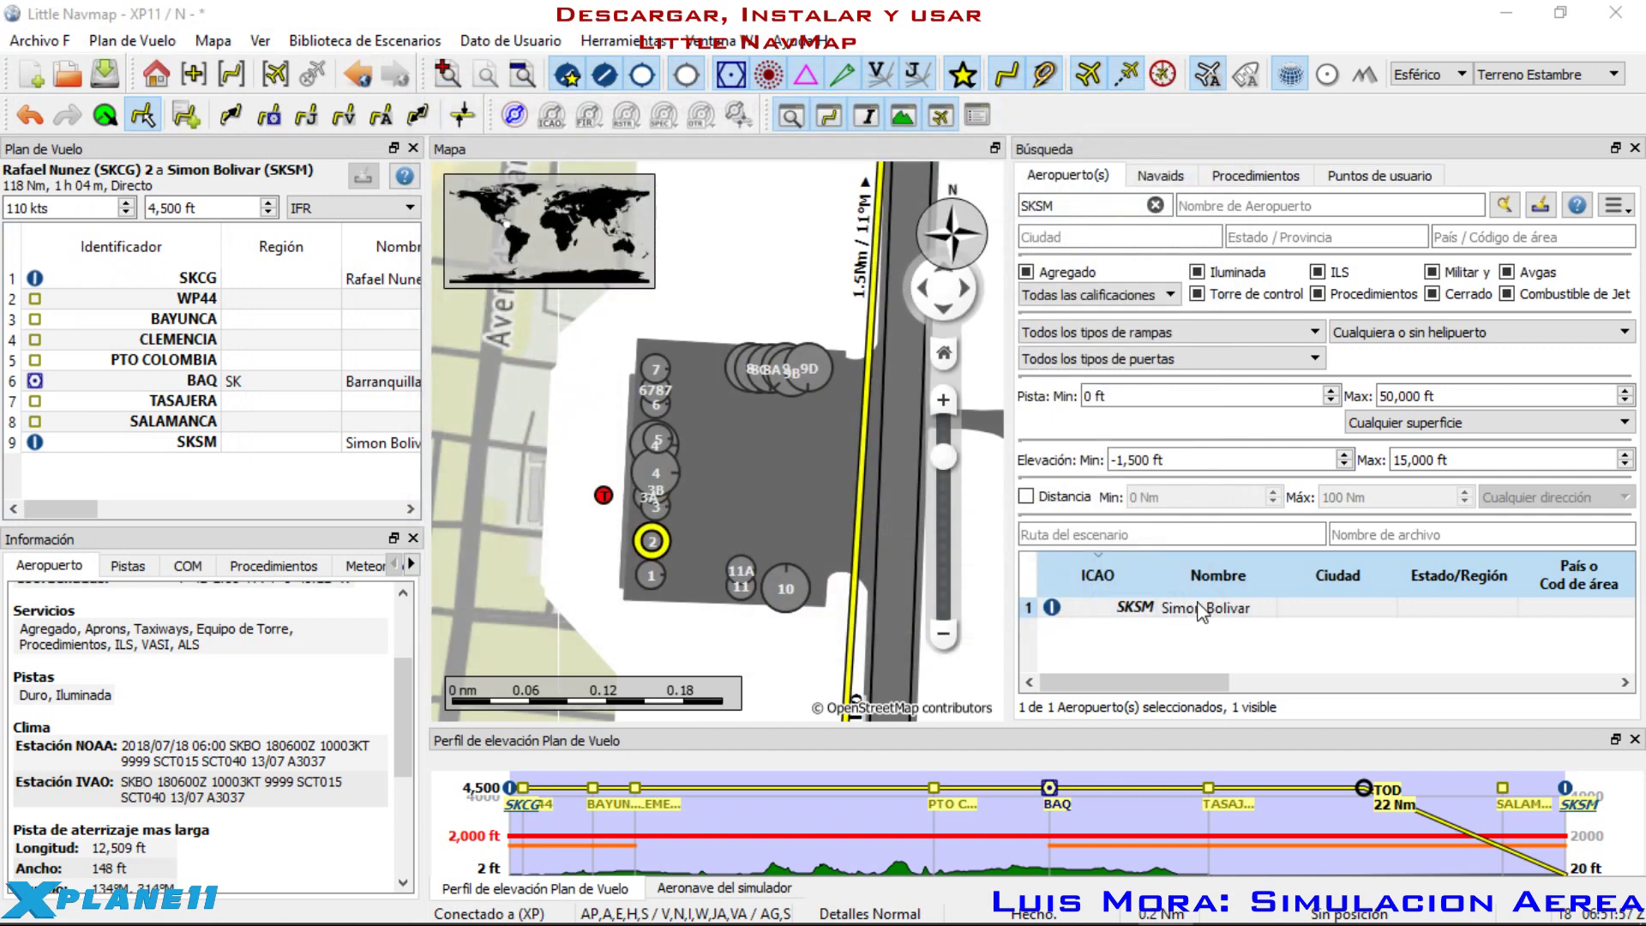
# Step: Start saving the flight plan in X-Plane FMS 11 format and accept the format compatibility notice
pyautogui.click(39, 42)
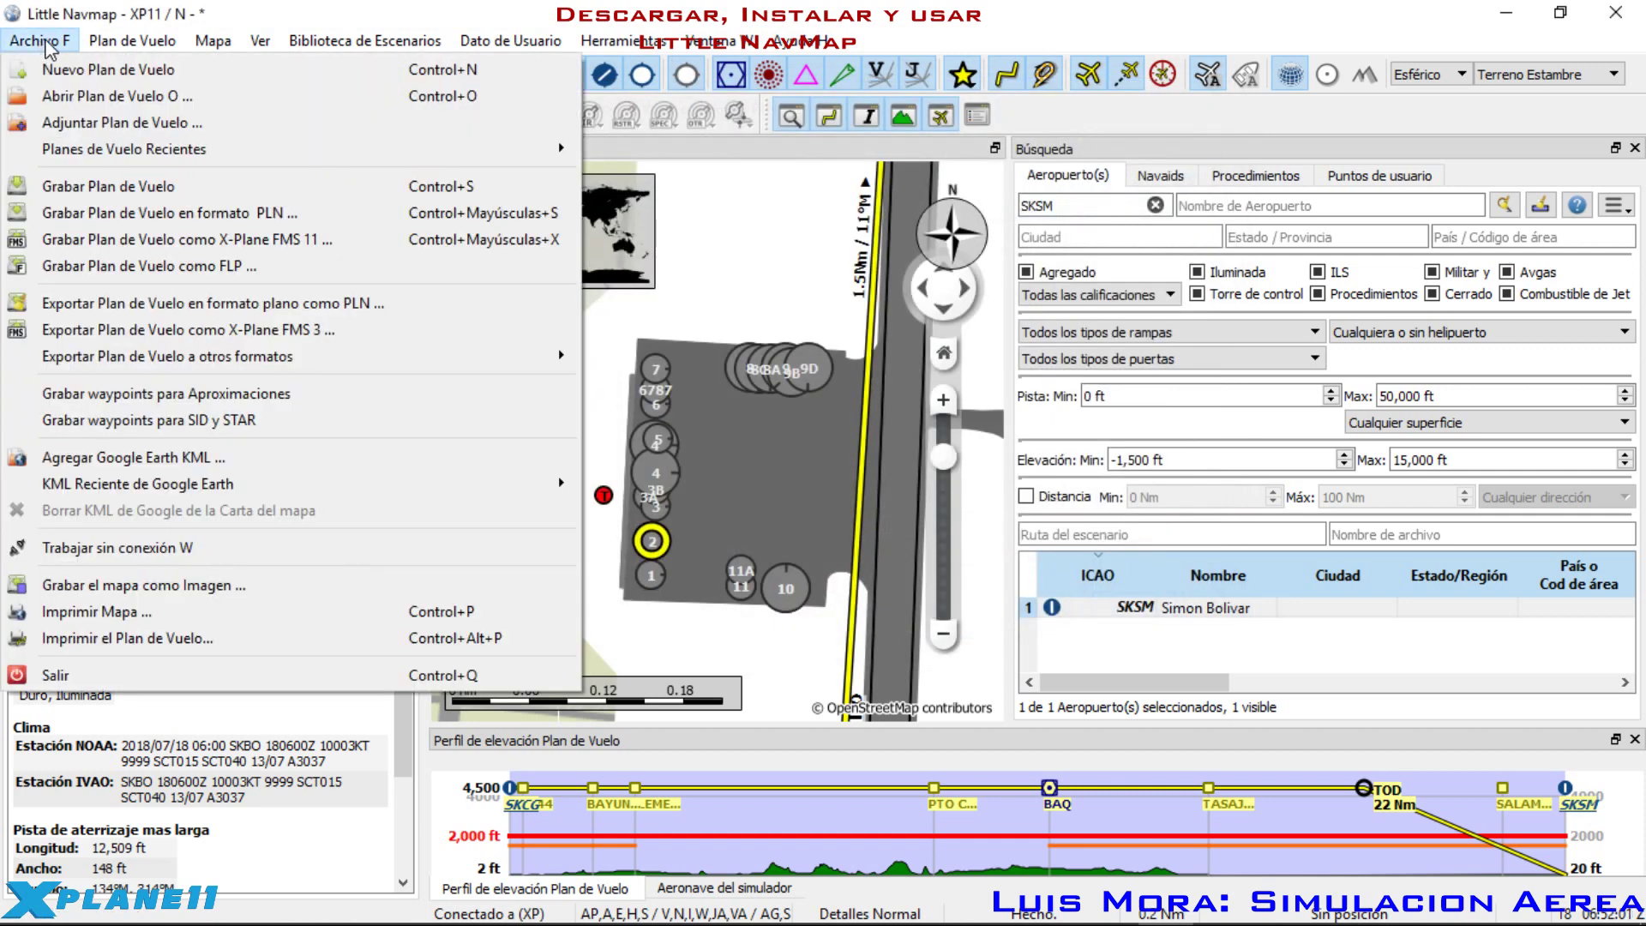
pyautogui.click(93, 41)
pyautogui.click(60, 41)
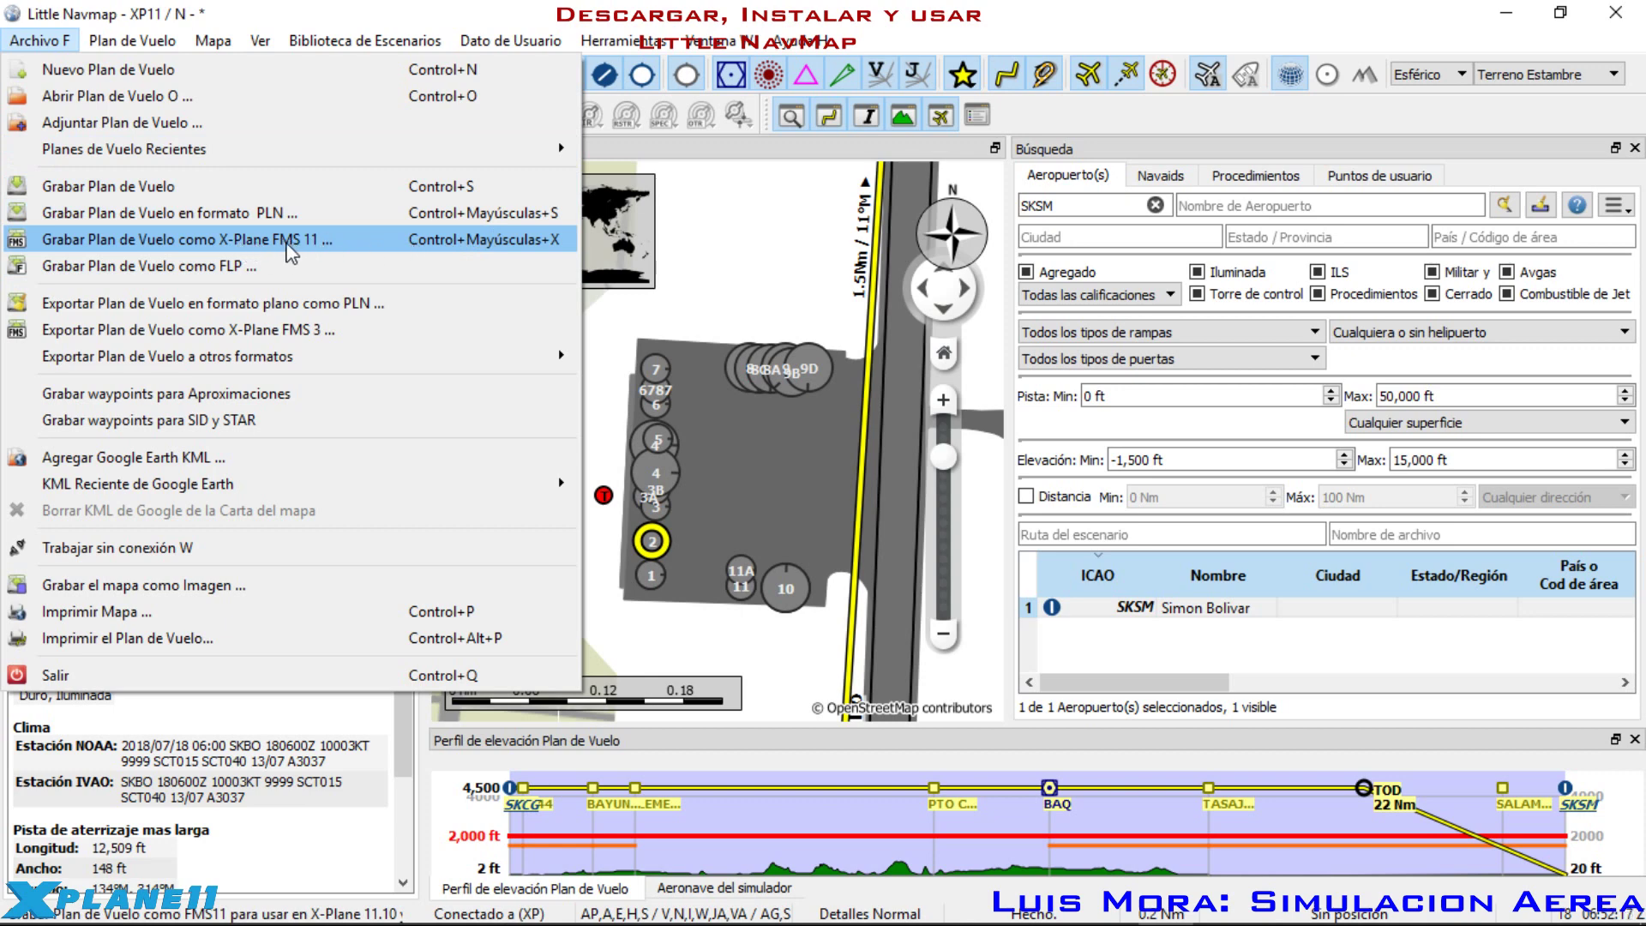
pyautogui.click(336, 239)
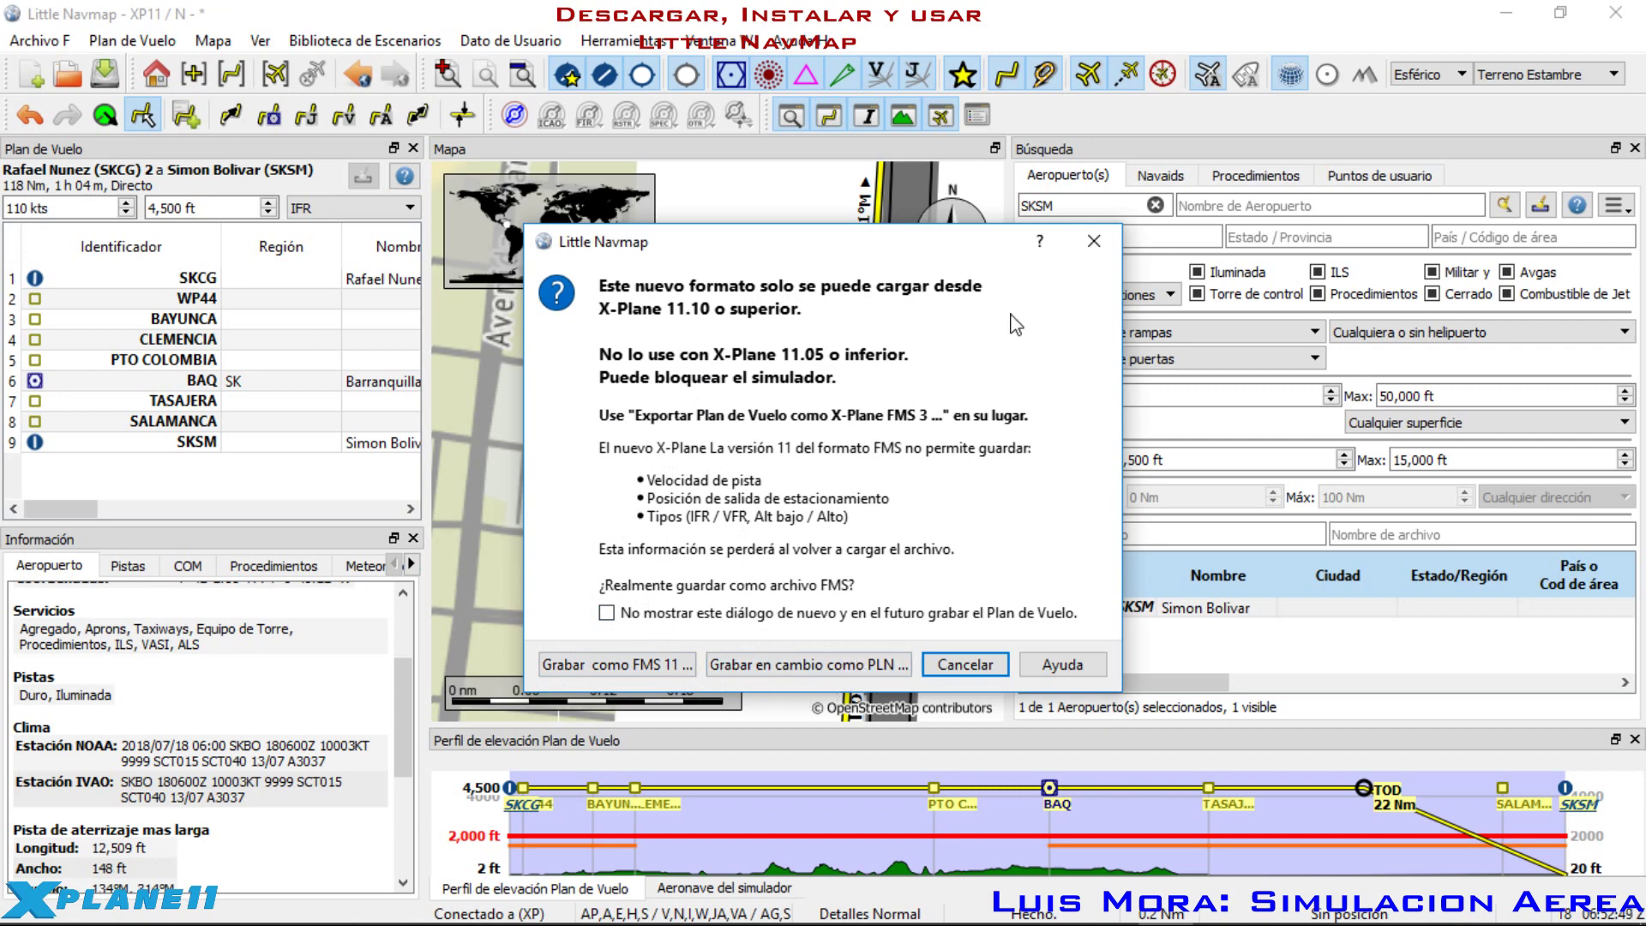
pyautogui.click(631, 667)
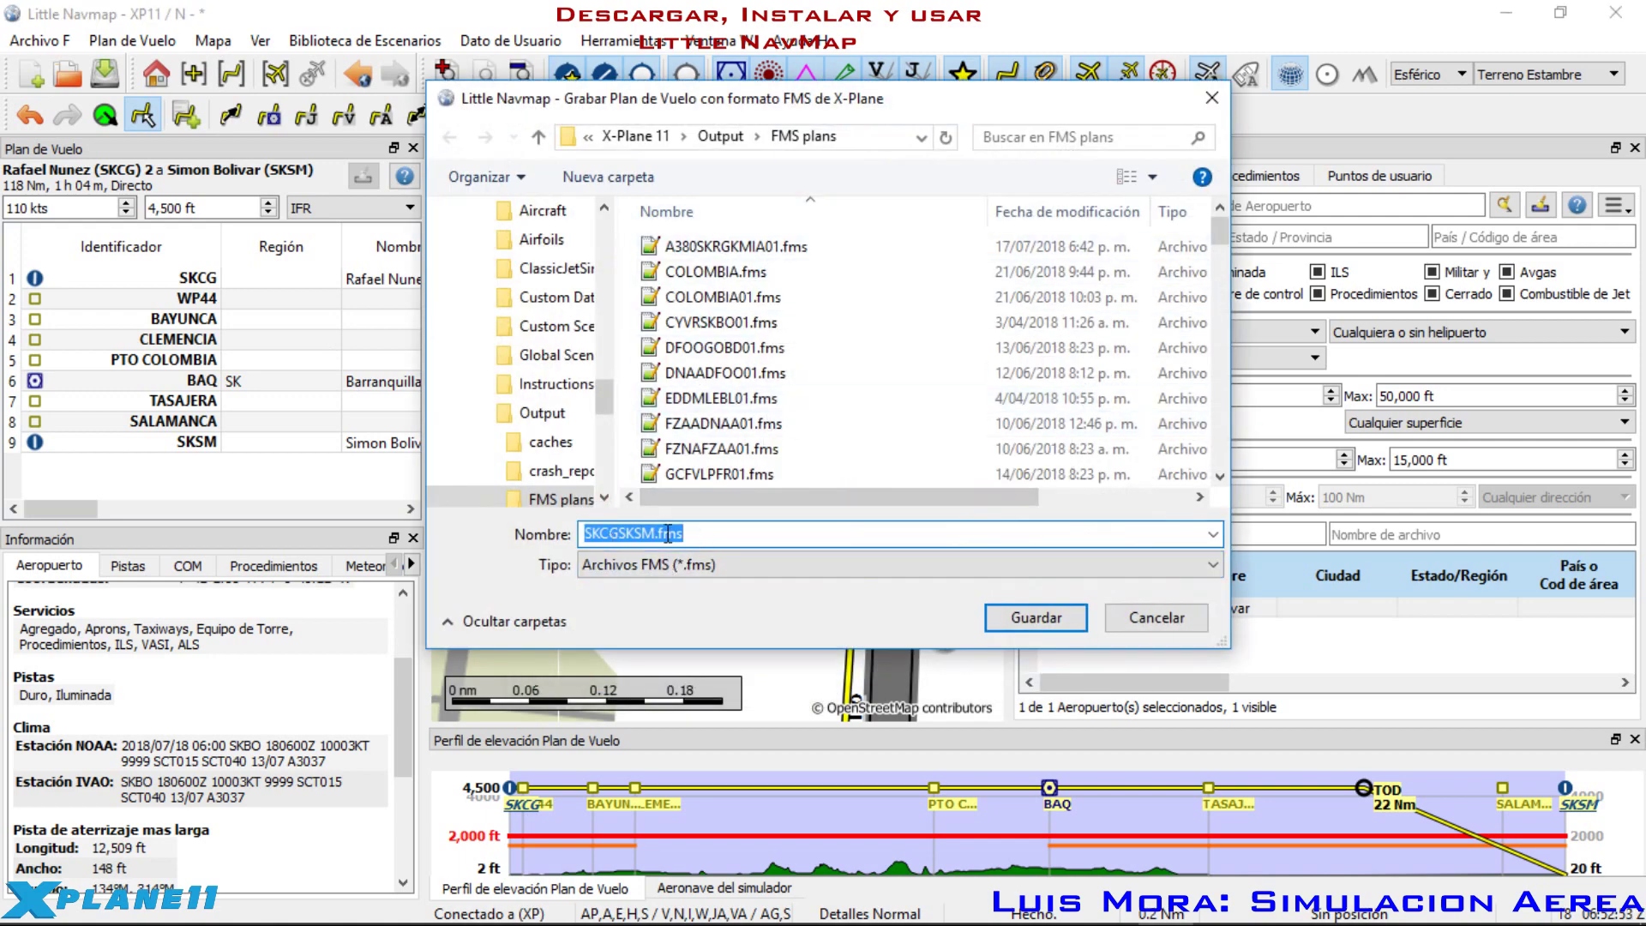
# Step: Save the flight plan as SKCGSKSM.fms in the X-Plane 11 folder of the JUEGOS (Q:) drive
pyautogui.scroll(-1, 616, 410)
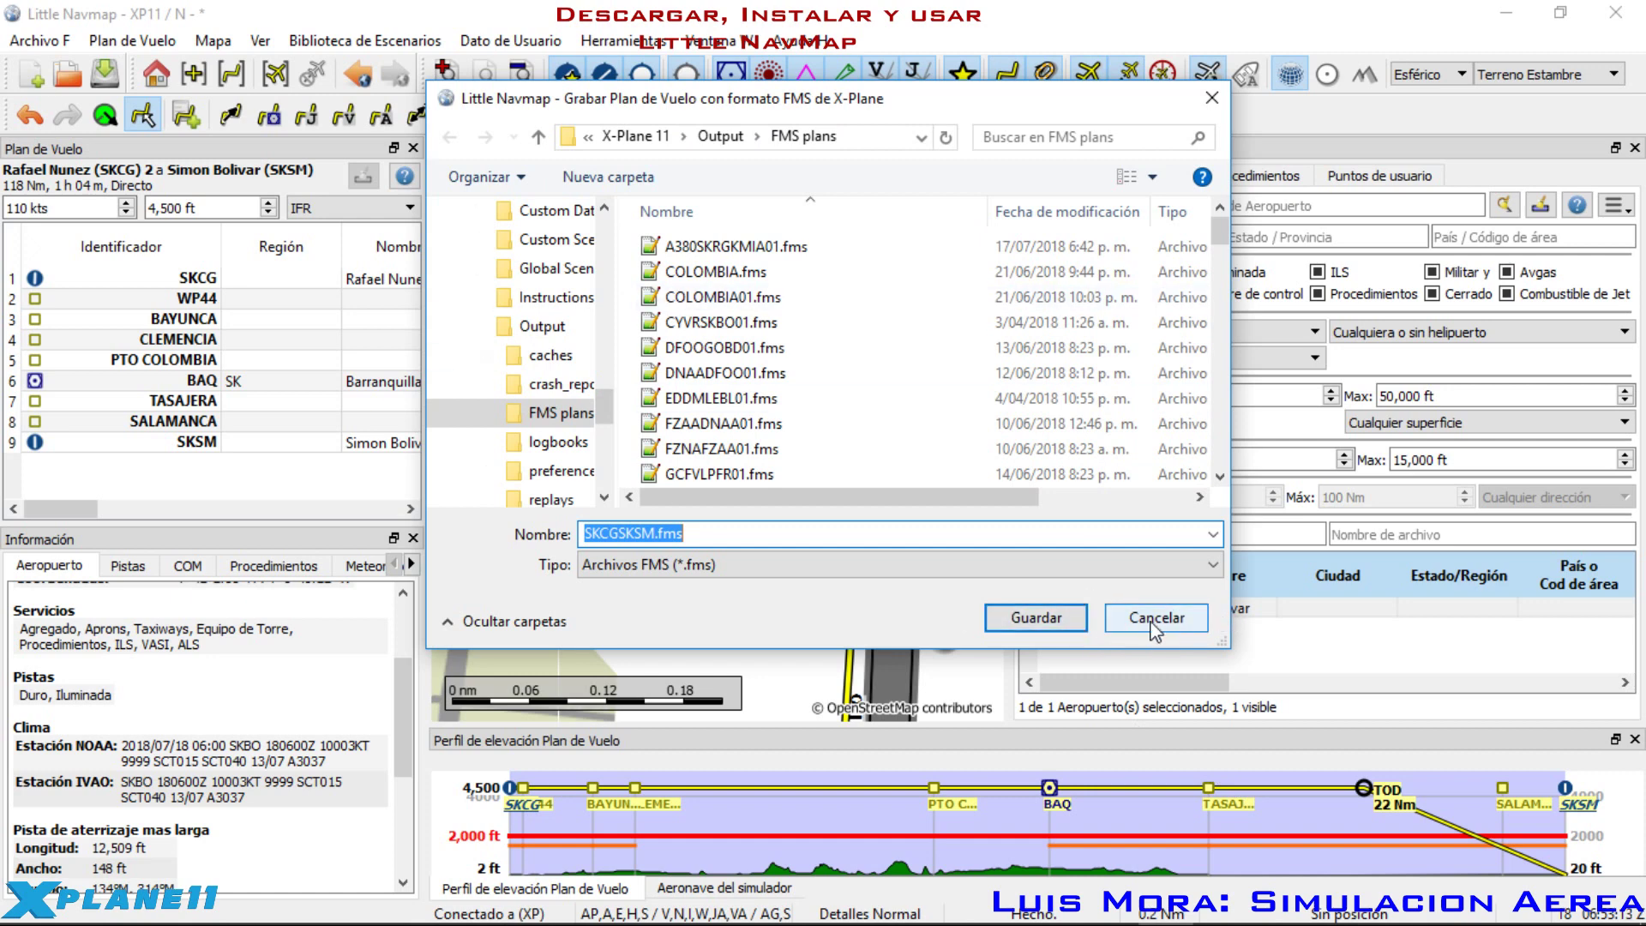
pyautogui.scroll(2, 553, 360)
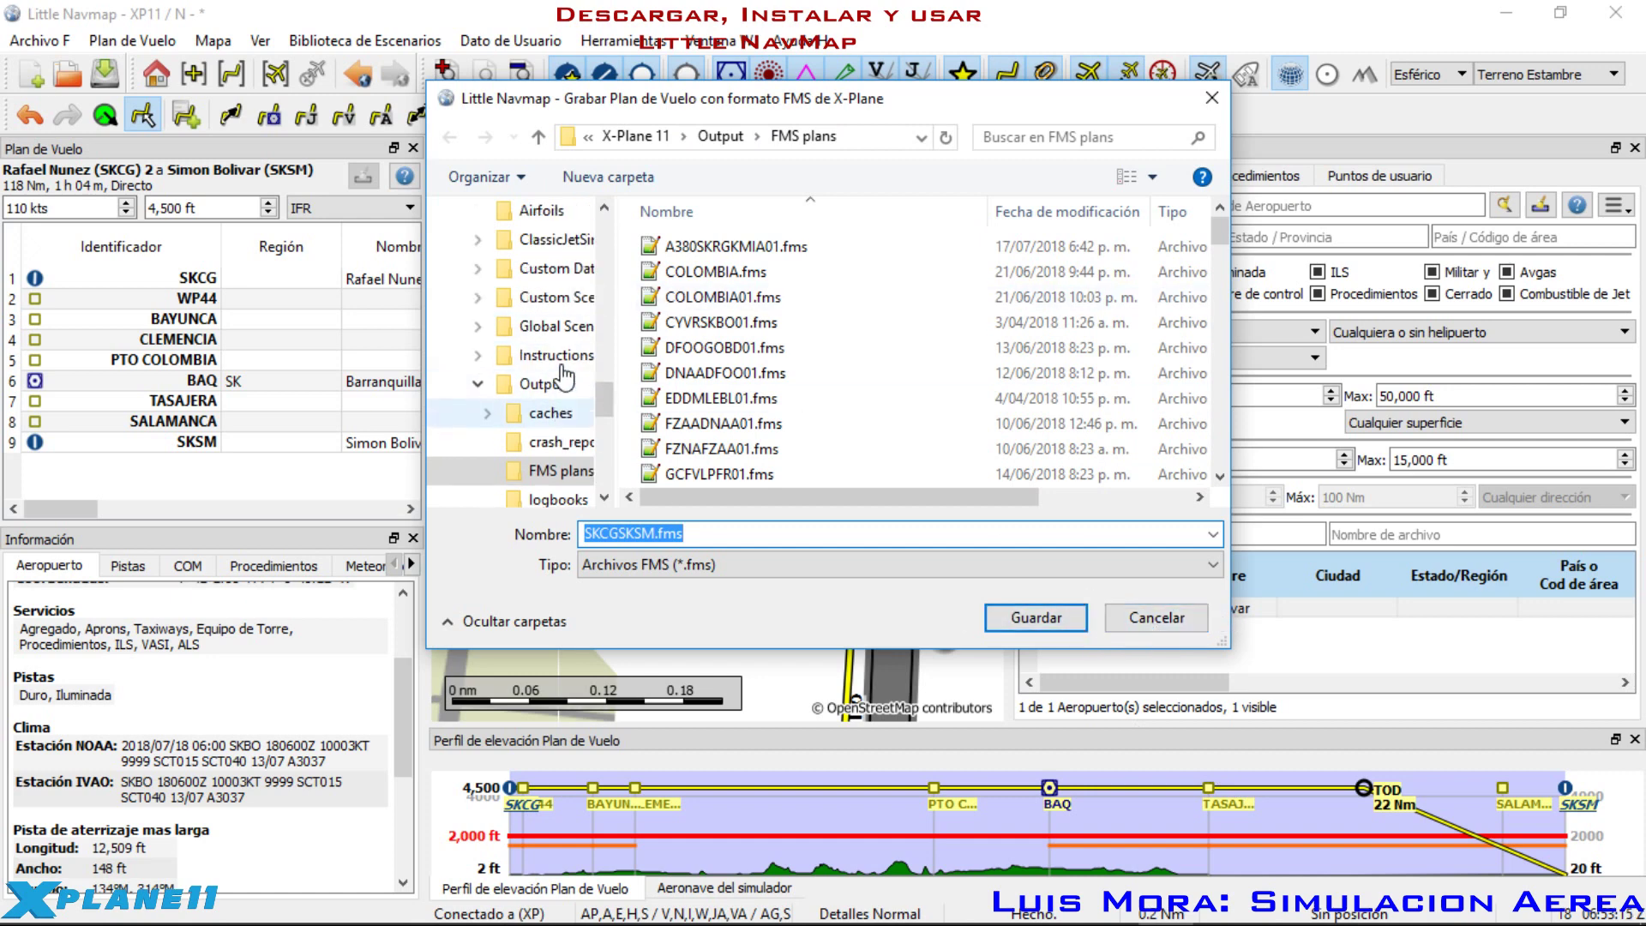
pyautogui.scroll(3, 557, 343)
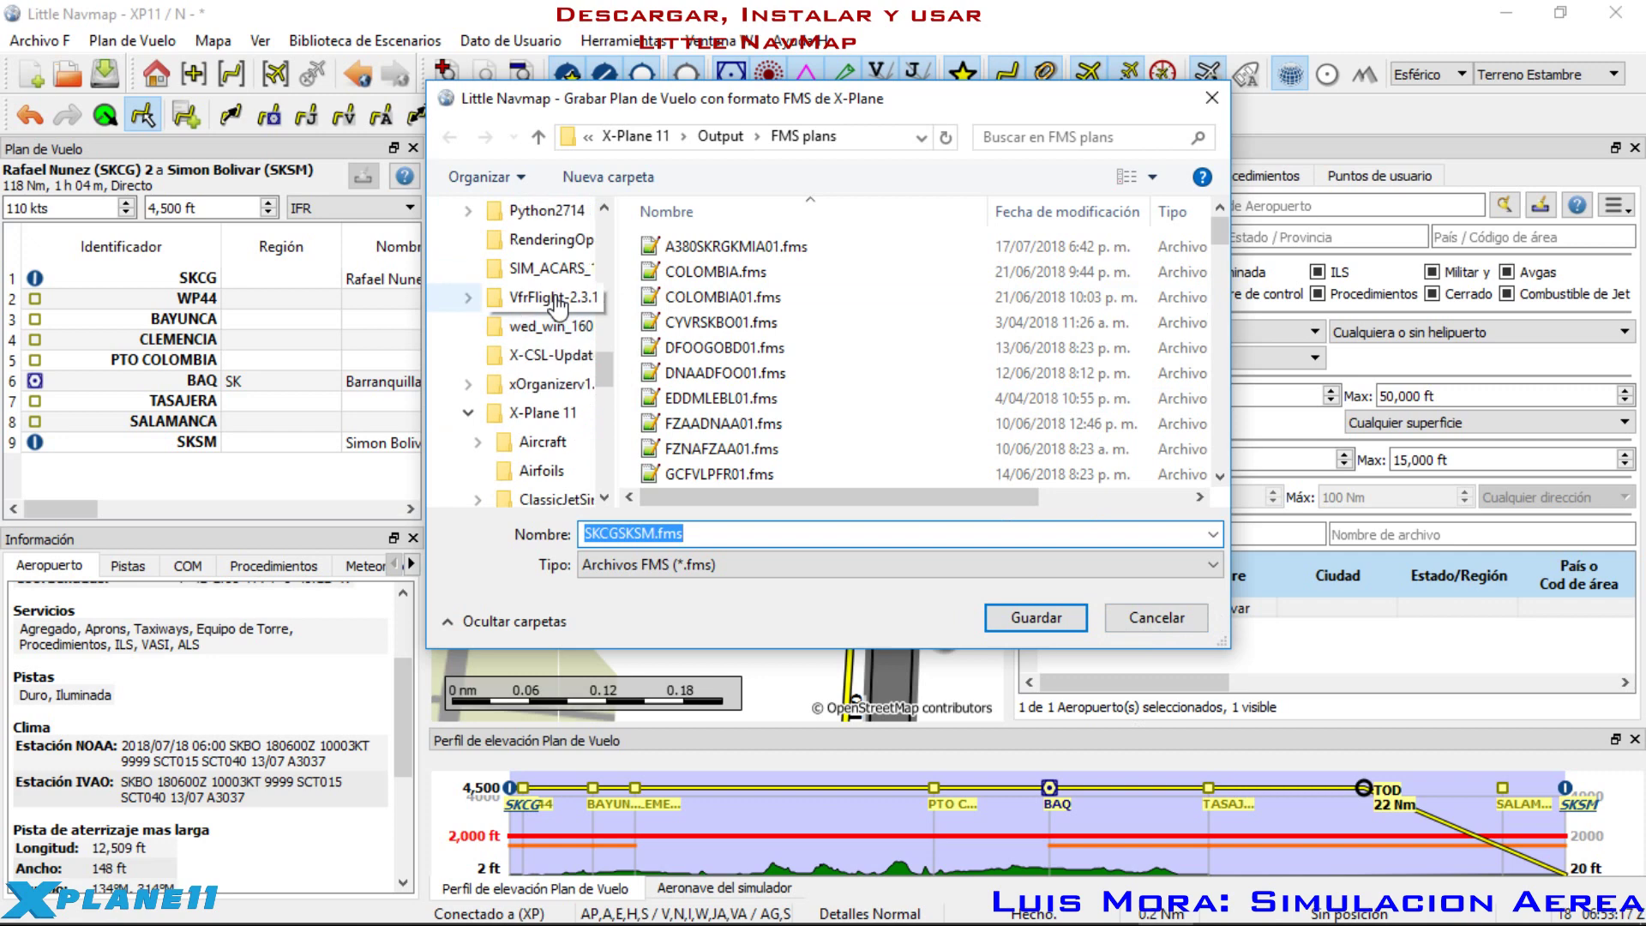
pyautogui.scroll(-6, 547, 360)
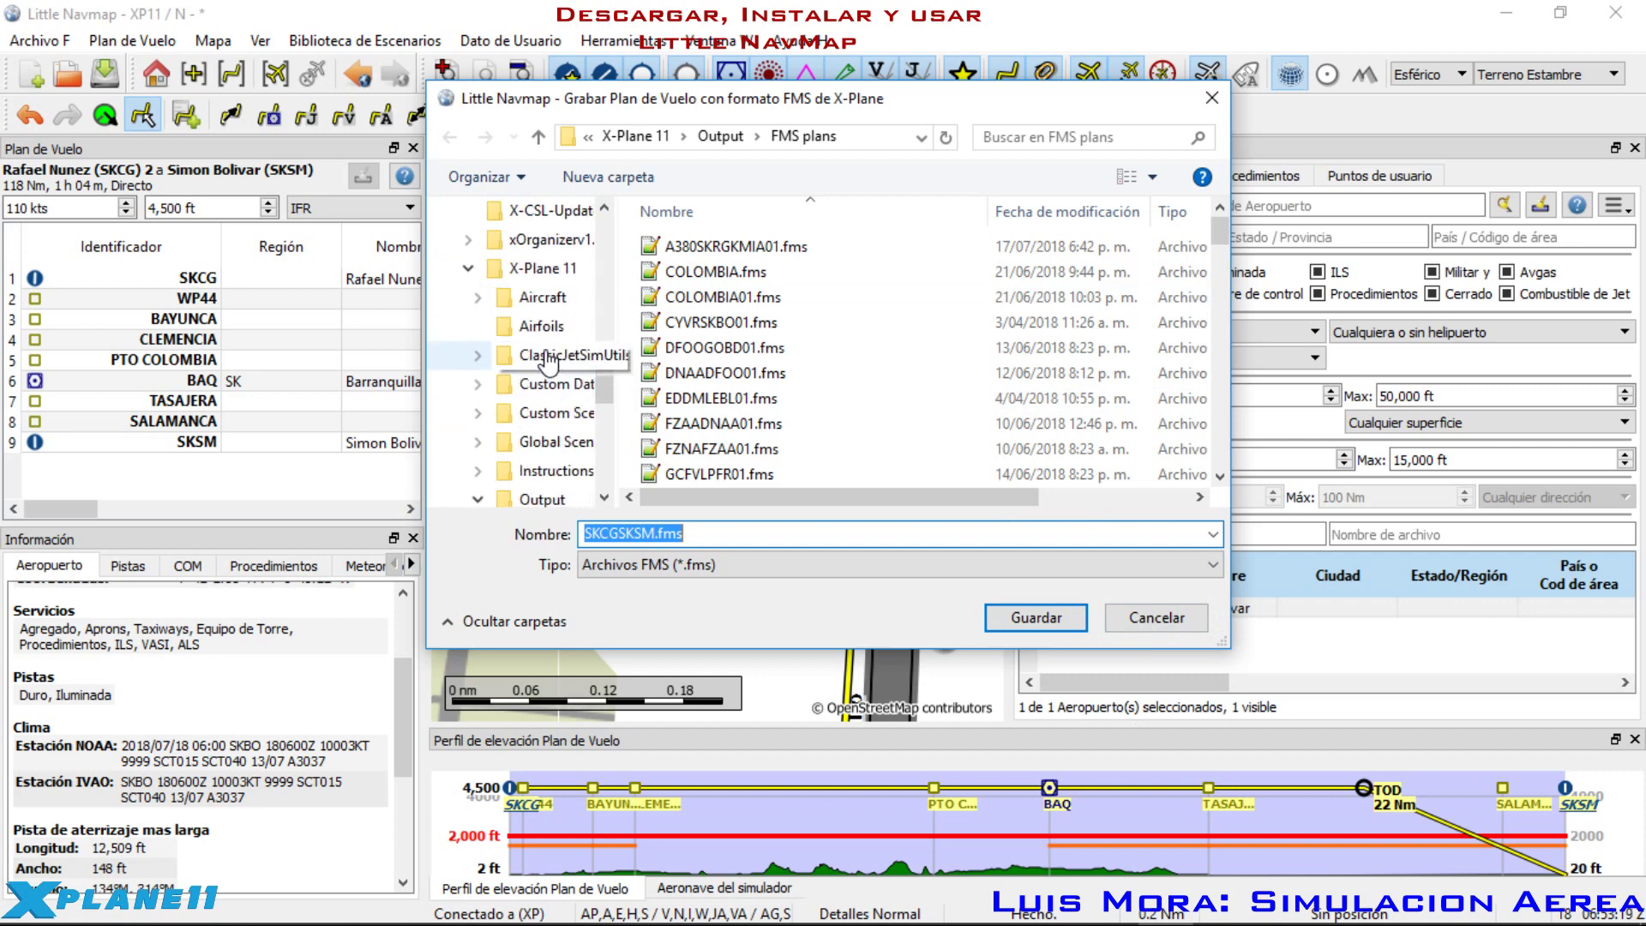
pyautogui.scroll(-2, 548, 363)
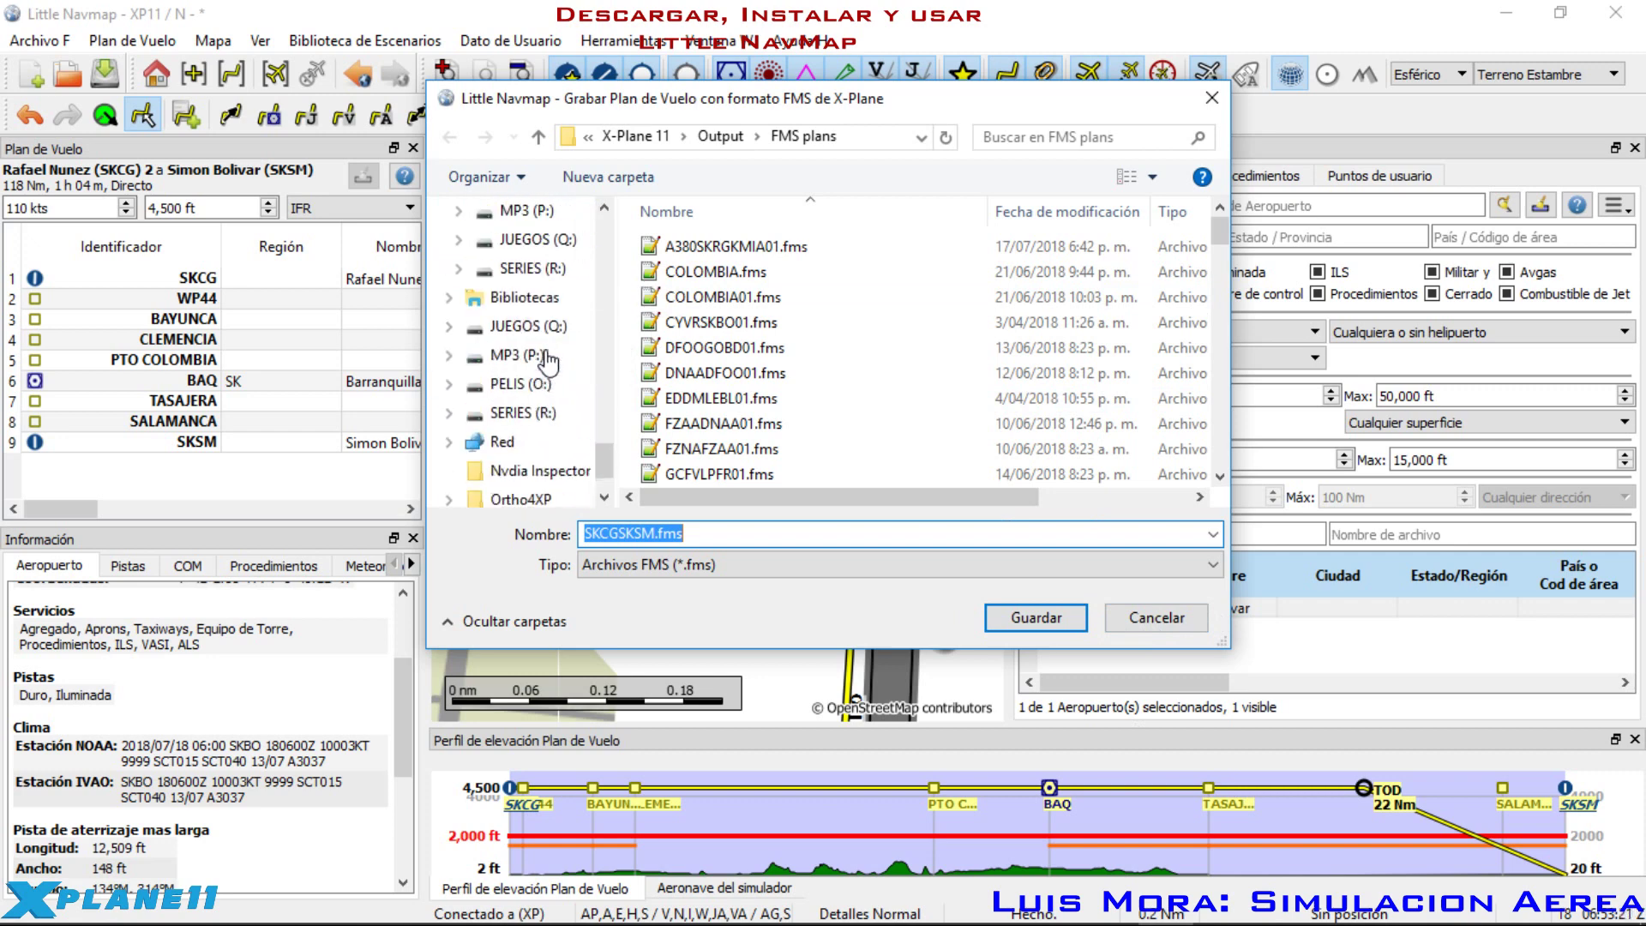
pyautogui.scroll(5, 547, 363)
pyautogui.scroll(-3, 547, 362)
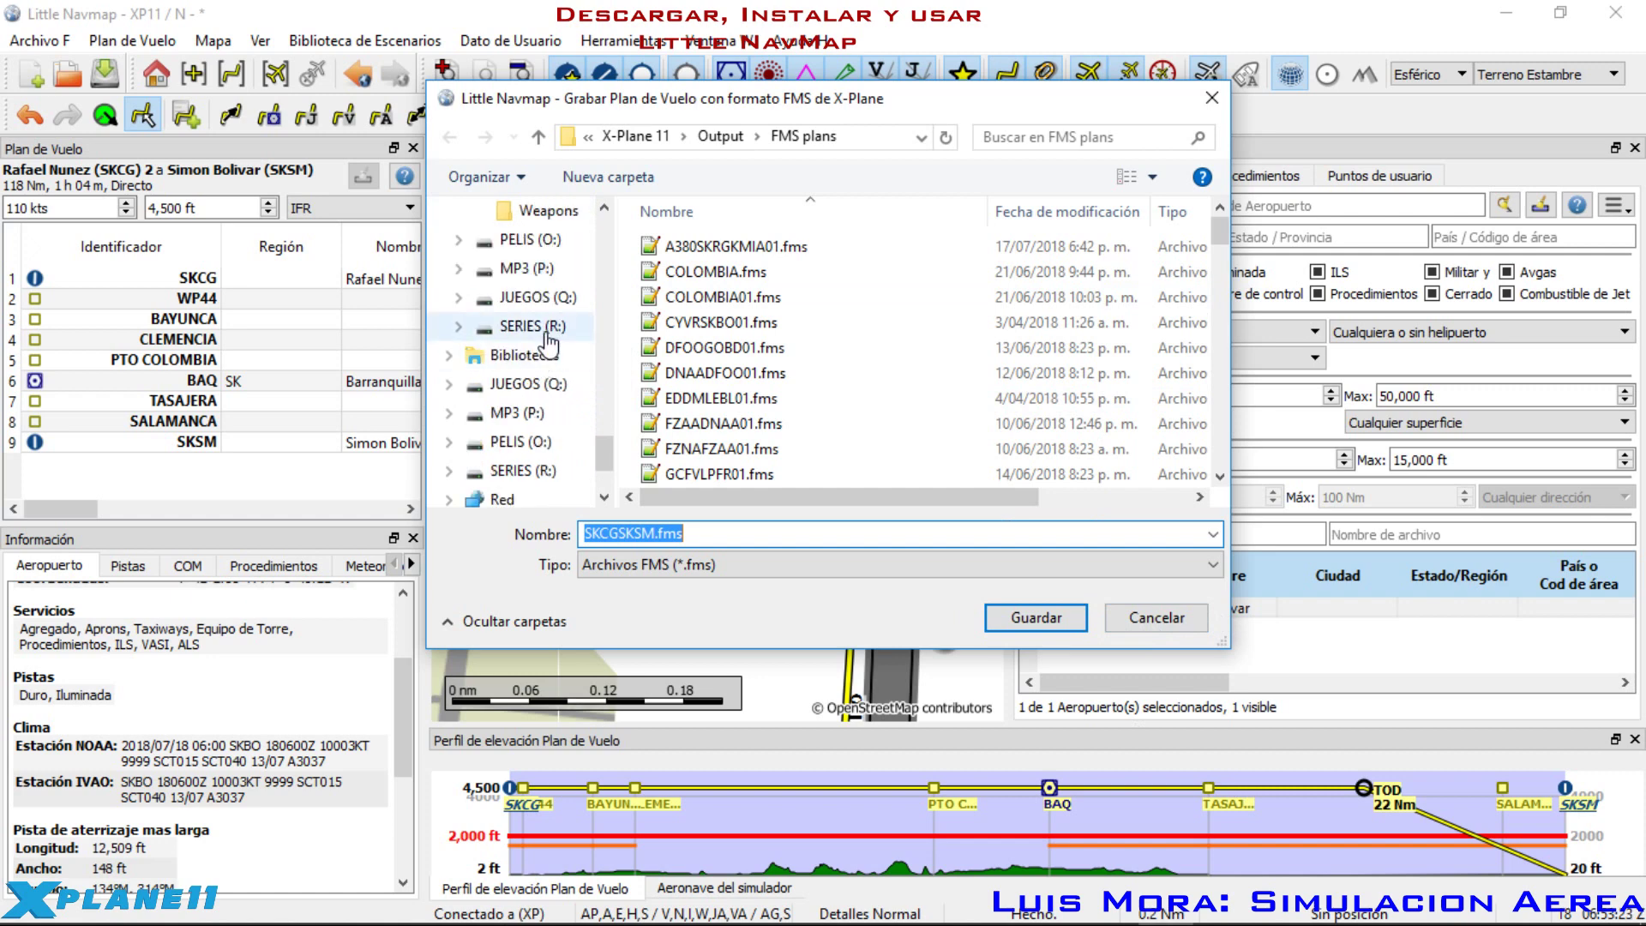
pyautogui.click(517, 297)
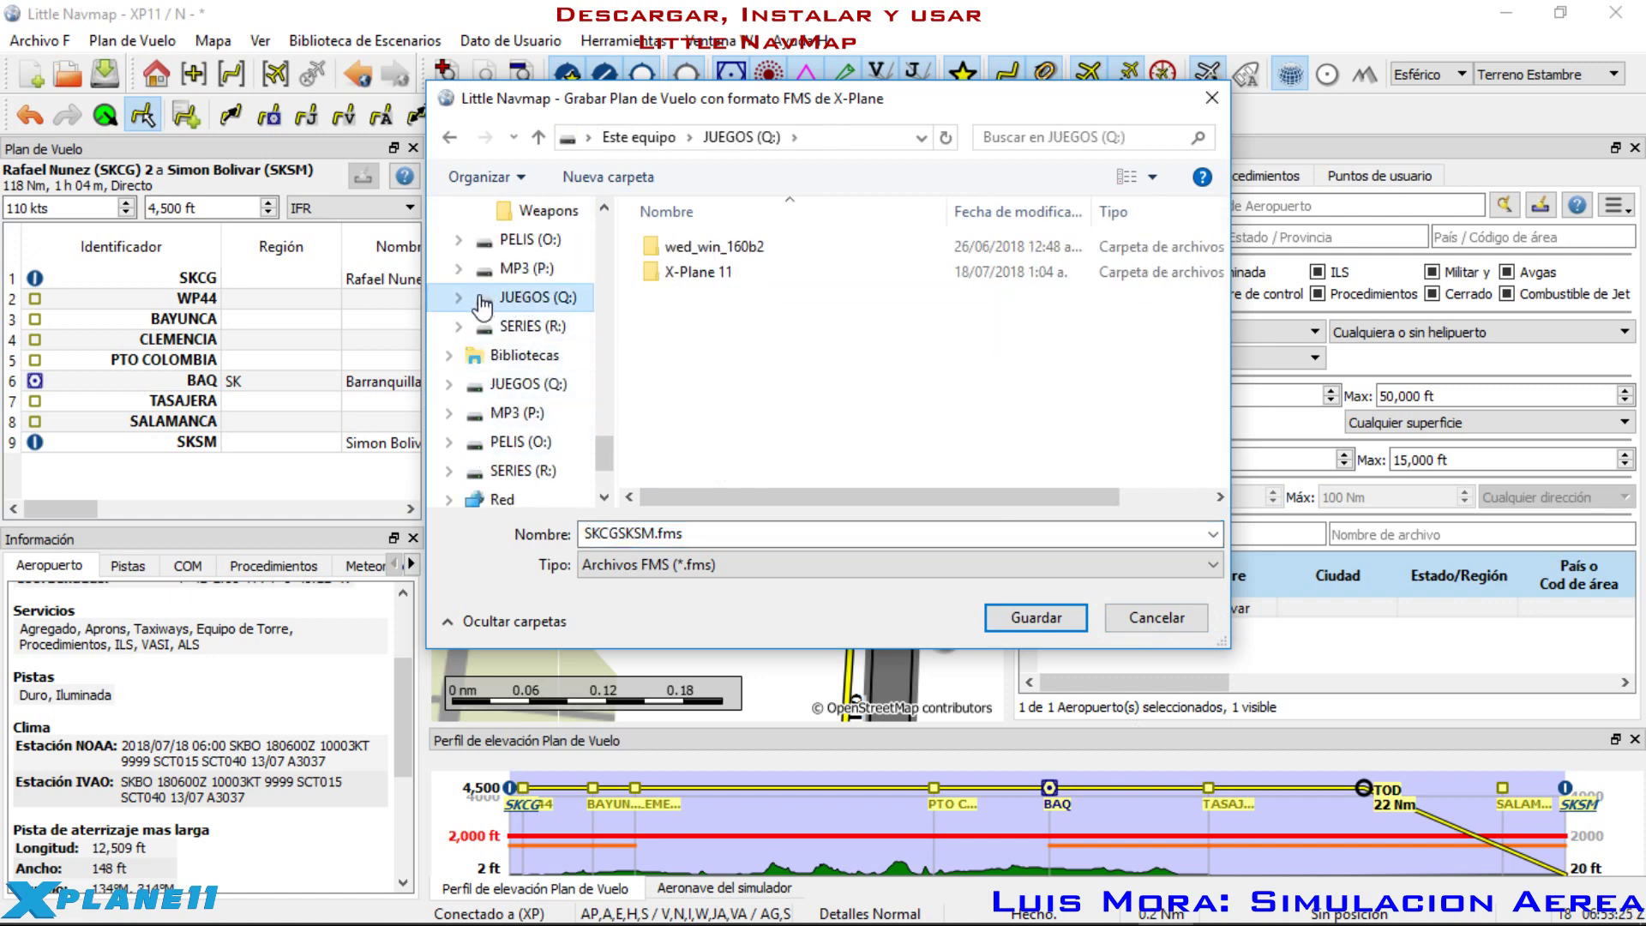
pyautogui.doubleClick(692, 272)
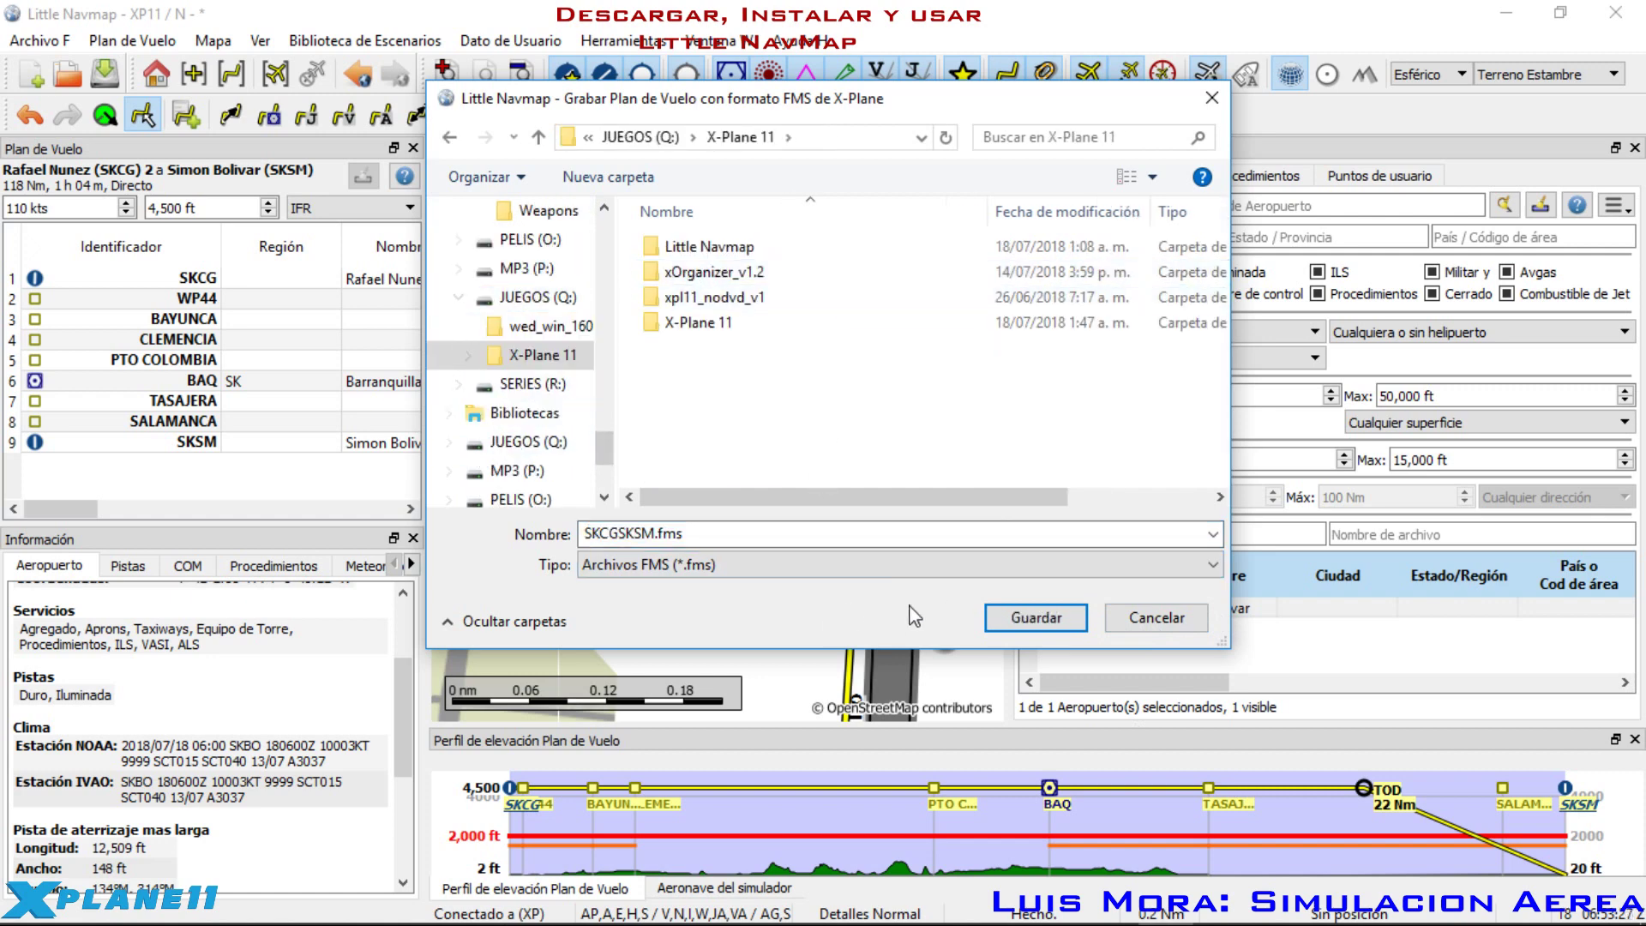
pyautogui.click(1037, 617)
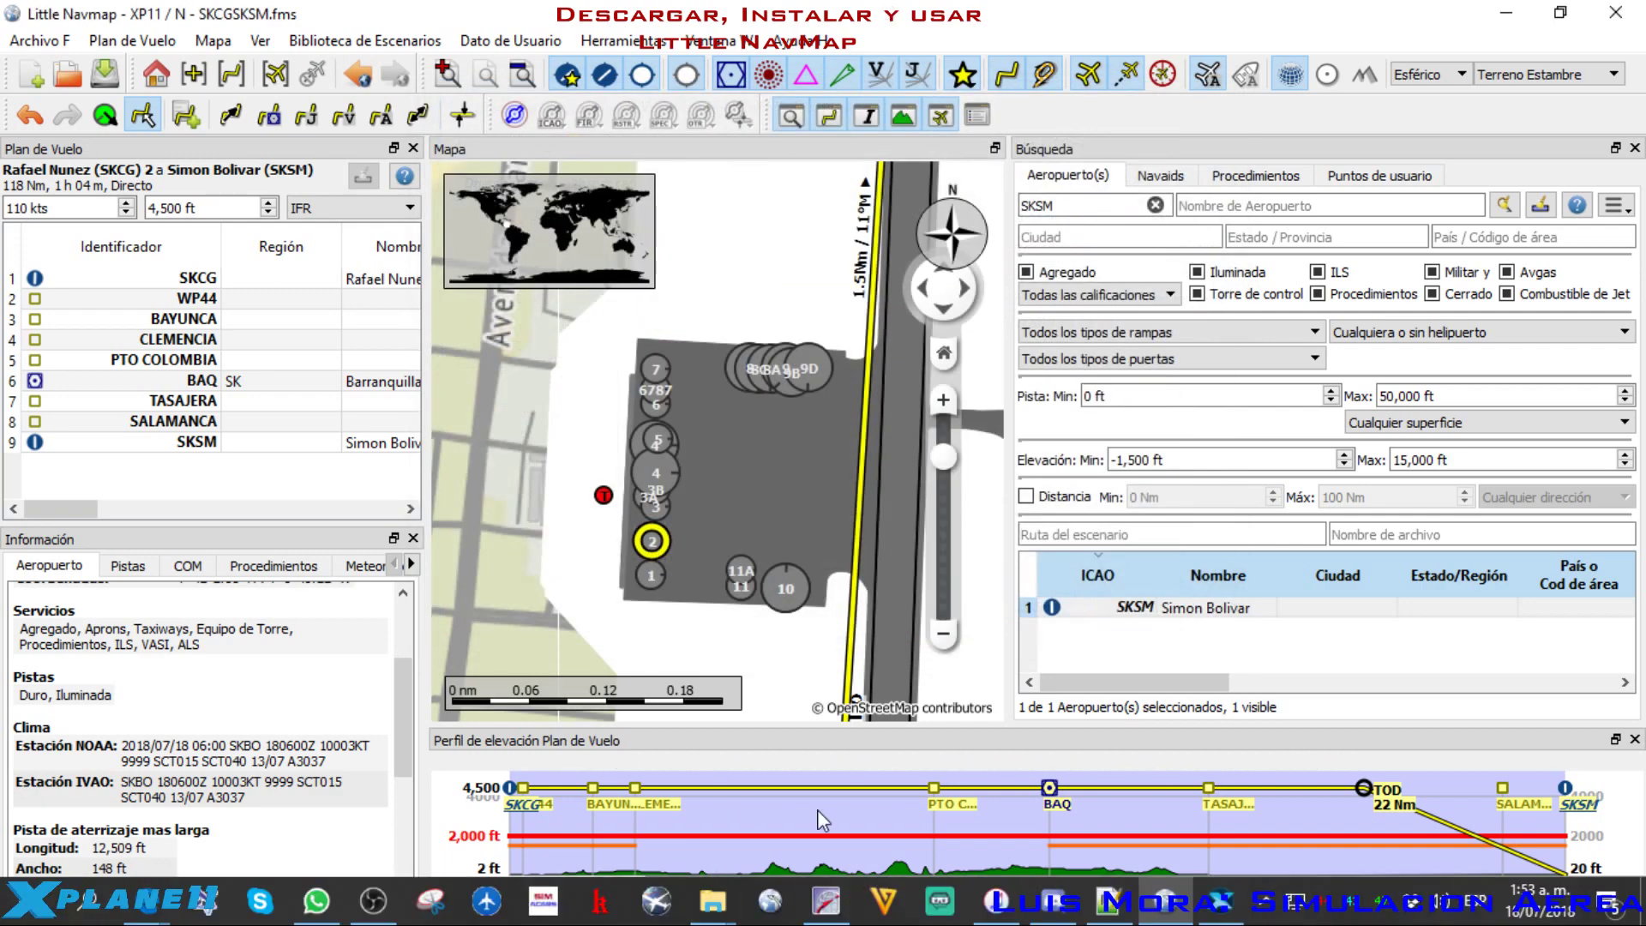
# Step: Switch to File Explorer, review the contents of the saved SKCGSKSM.fms in Notepad++, and close the file
pyautogui.moveTo(730, 911)
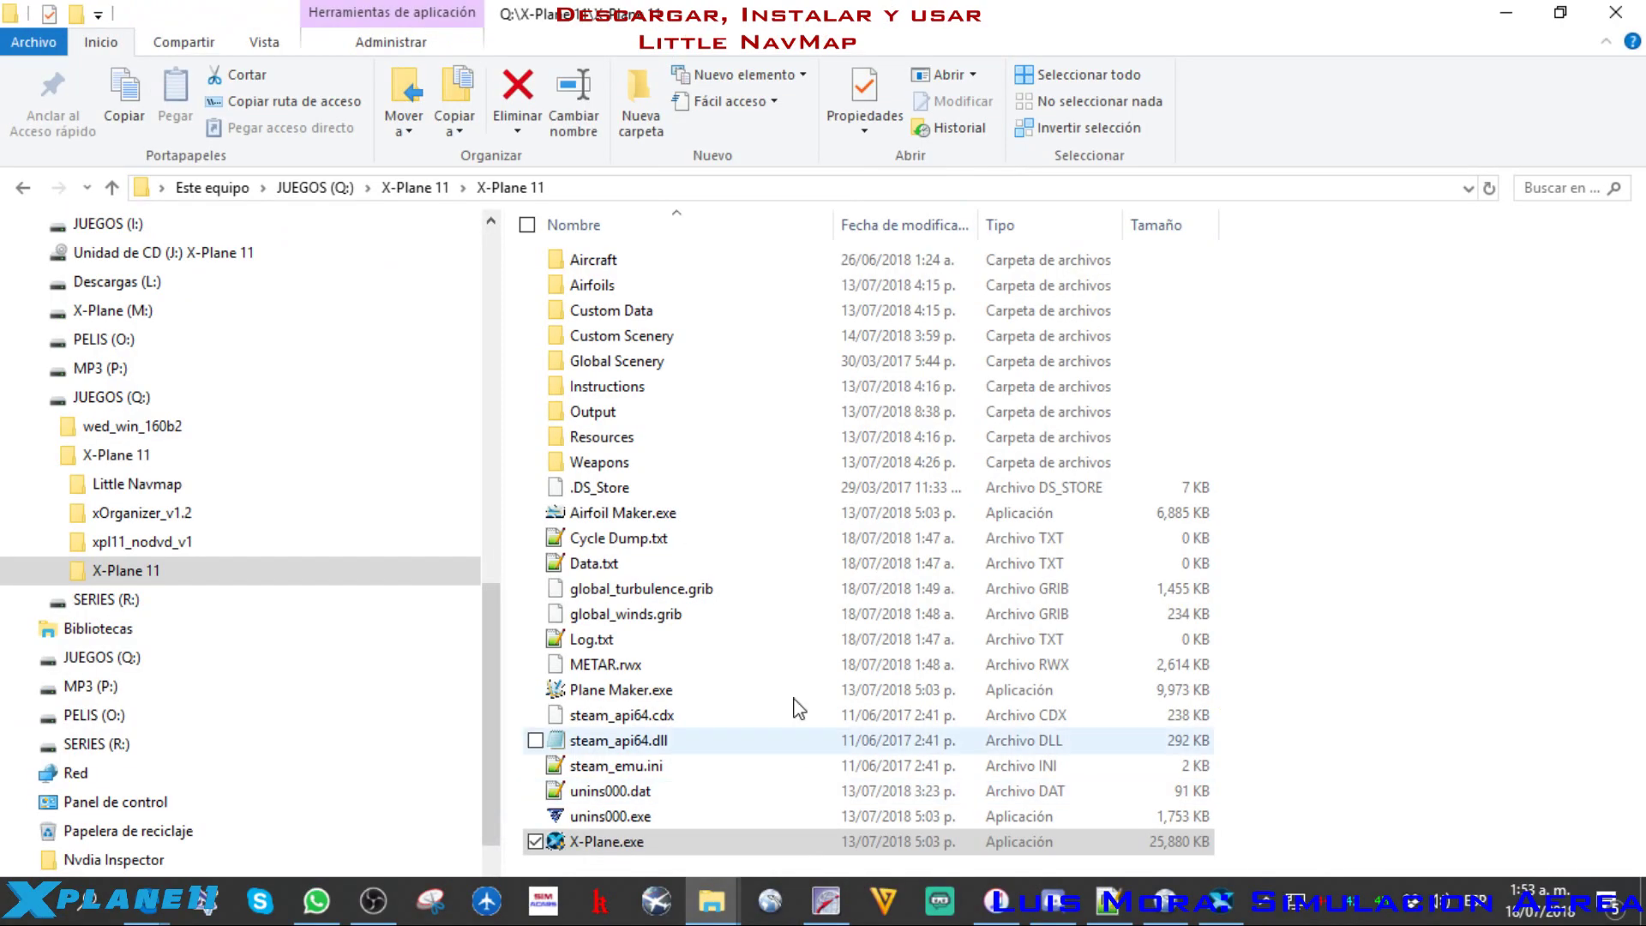
pyautogui.click(811, 737)
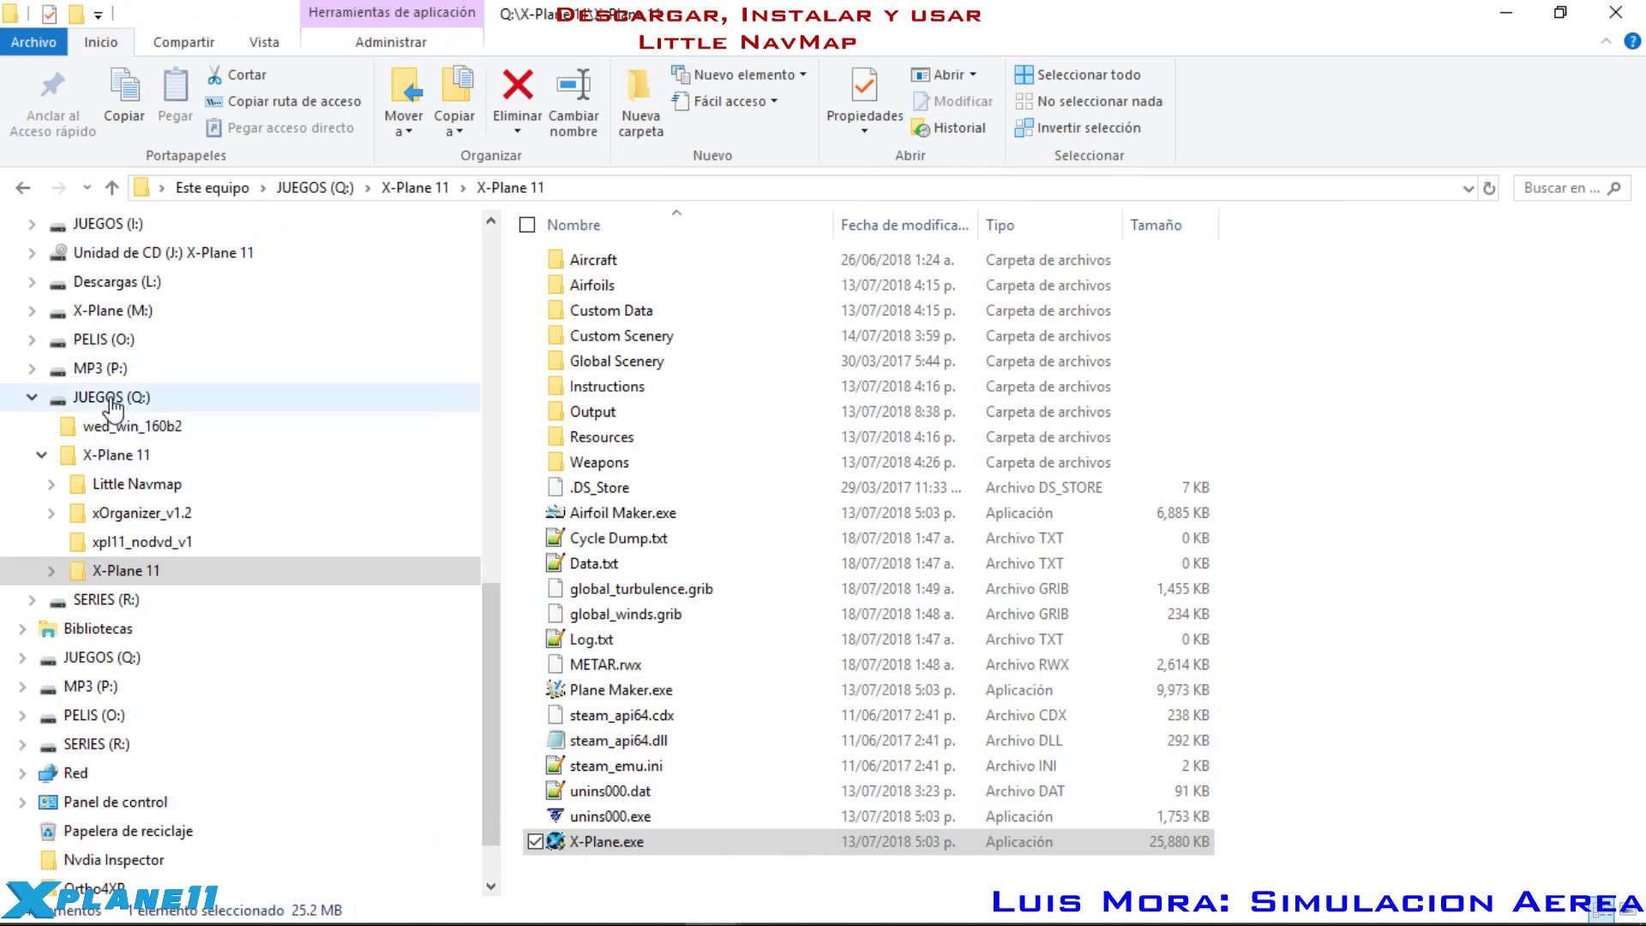
pyautogui.click(116, 454)
pyautogui.click(604, 363)
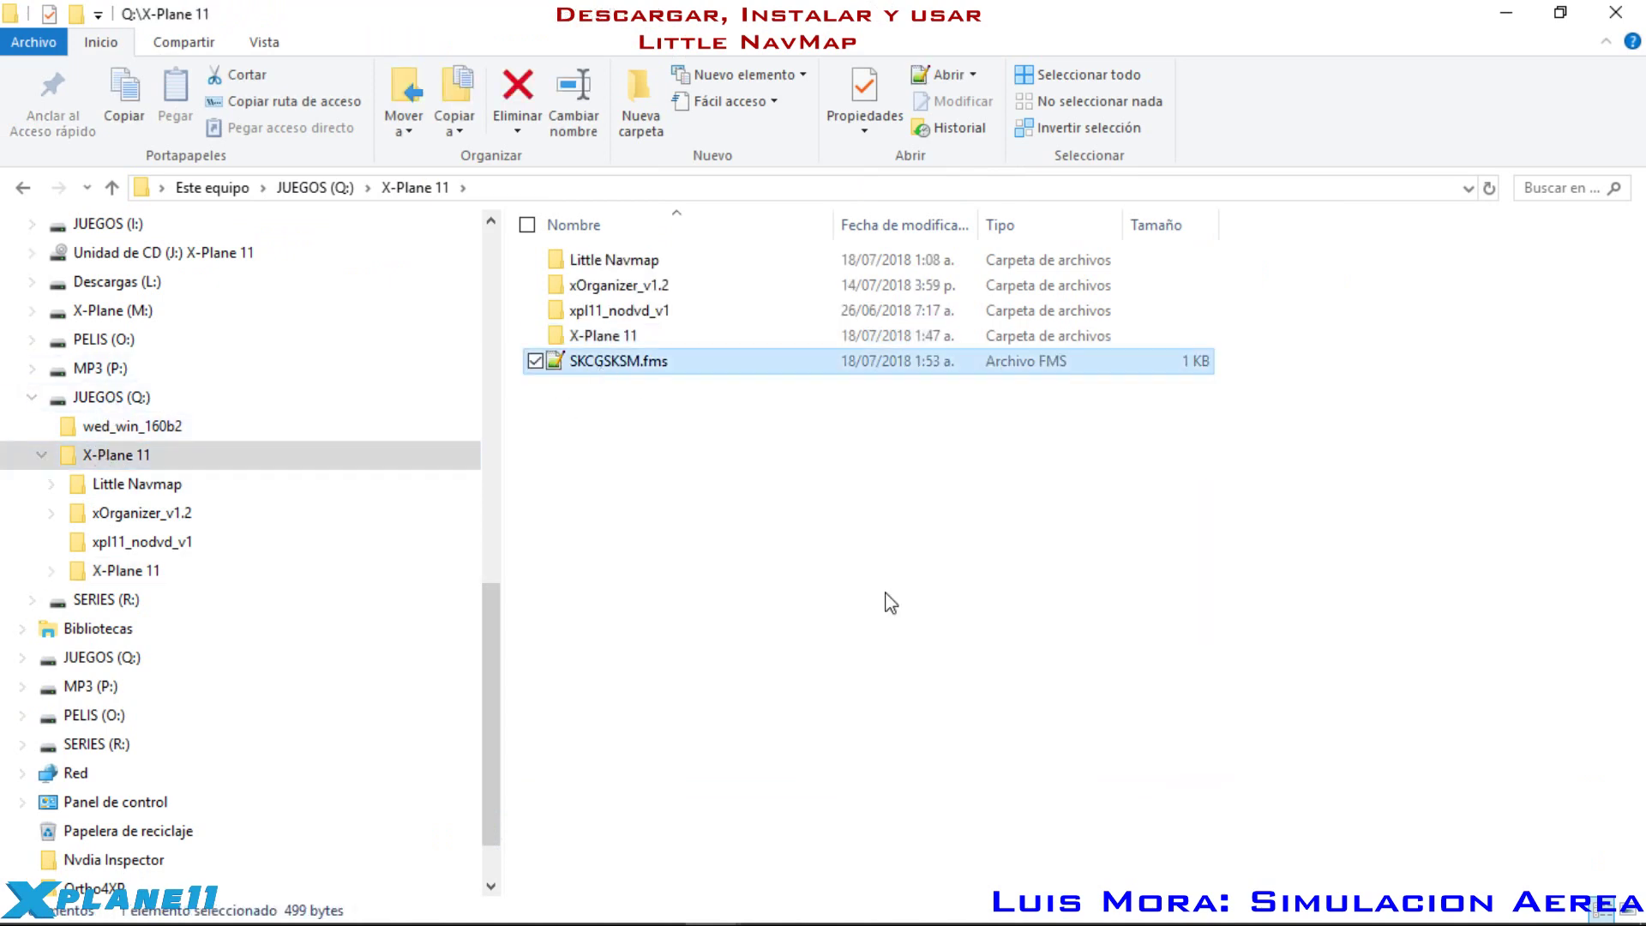
pyautogui.doubleClick(630, 370)
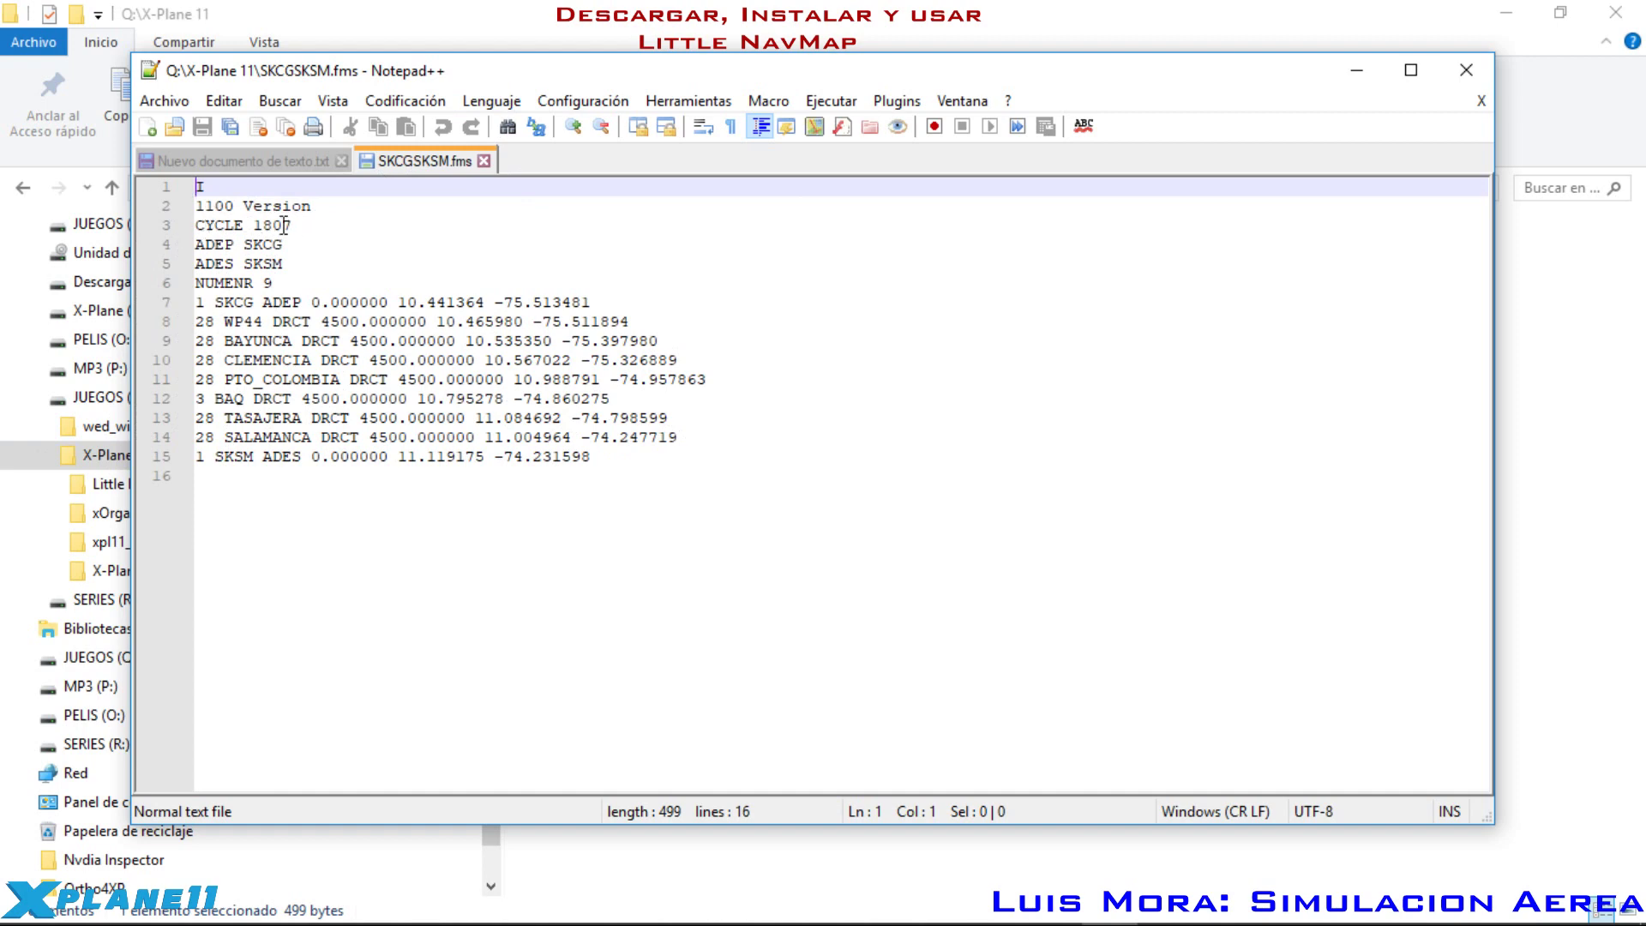
pyautogui.click(485, 161)
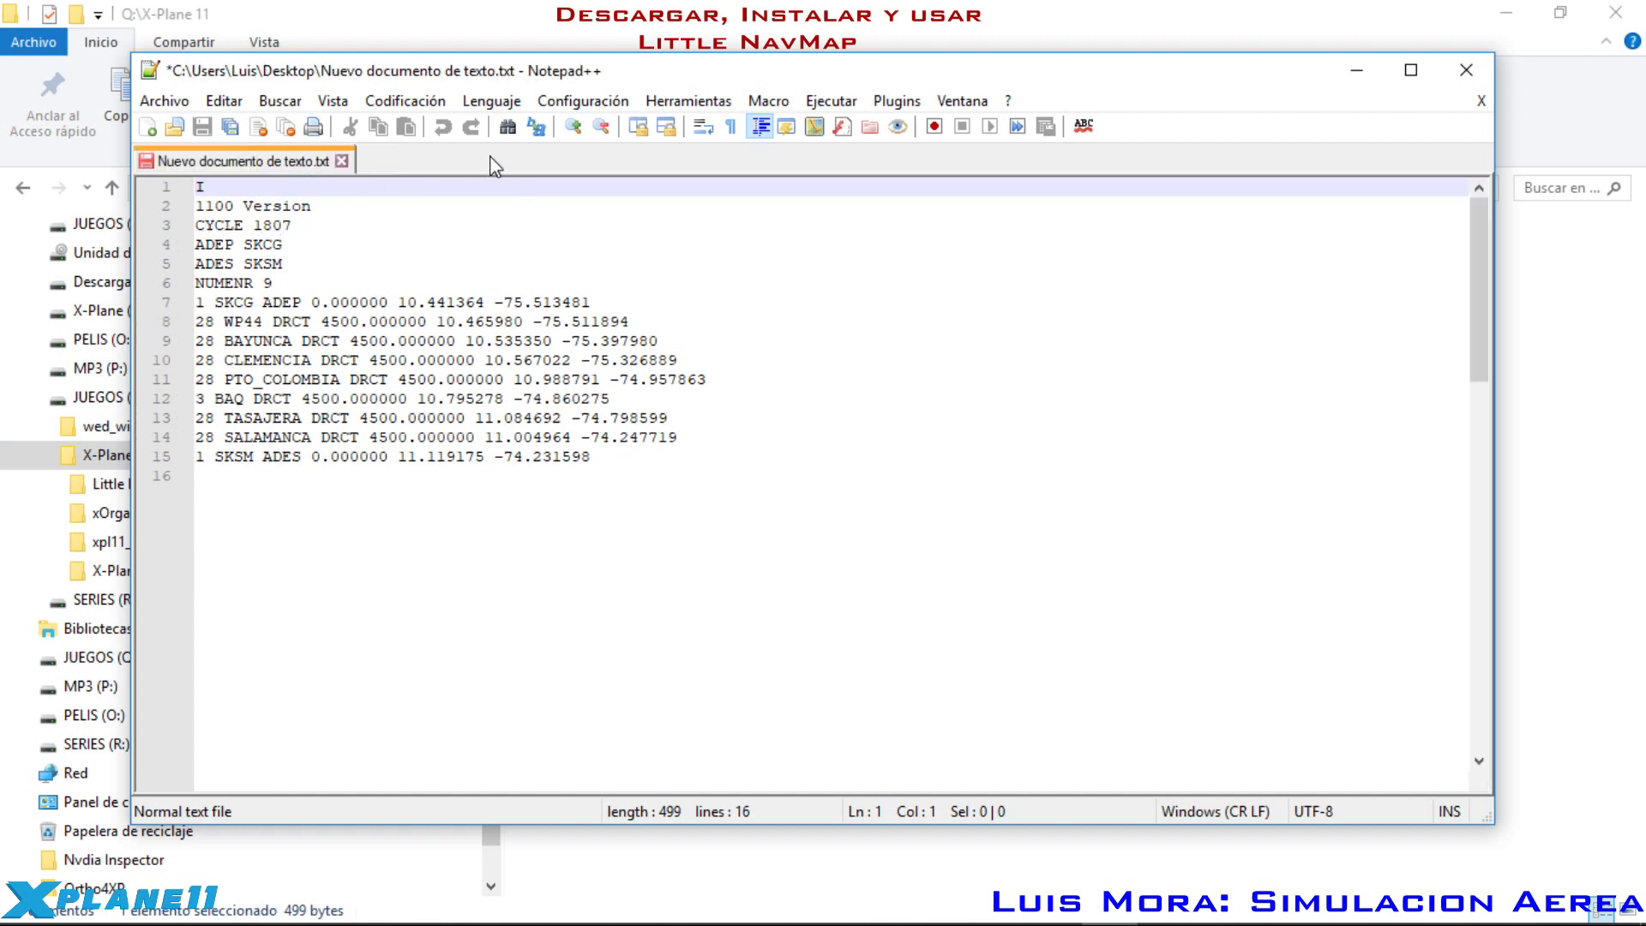
pyautogui.click(649, 520)
# Step: Open the Navigraph AIRAC 1807 folder inside Descargas on the Descargas (L:) drive
pyautogui.scroll(1, 274, 424)
pyautogui.scroll(5, 274, 425)
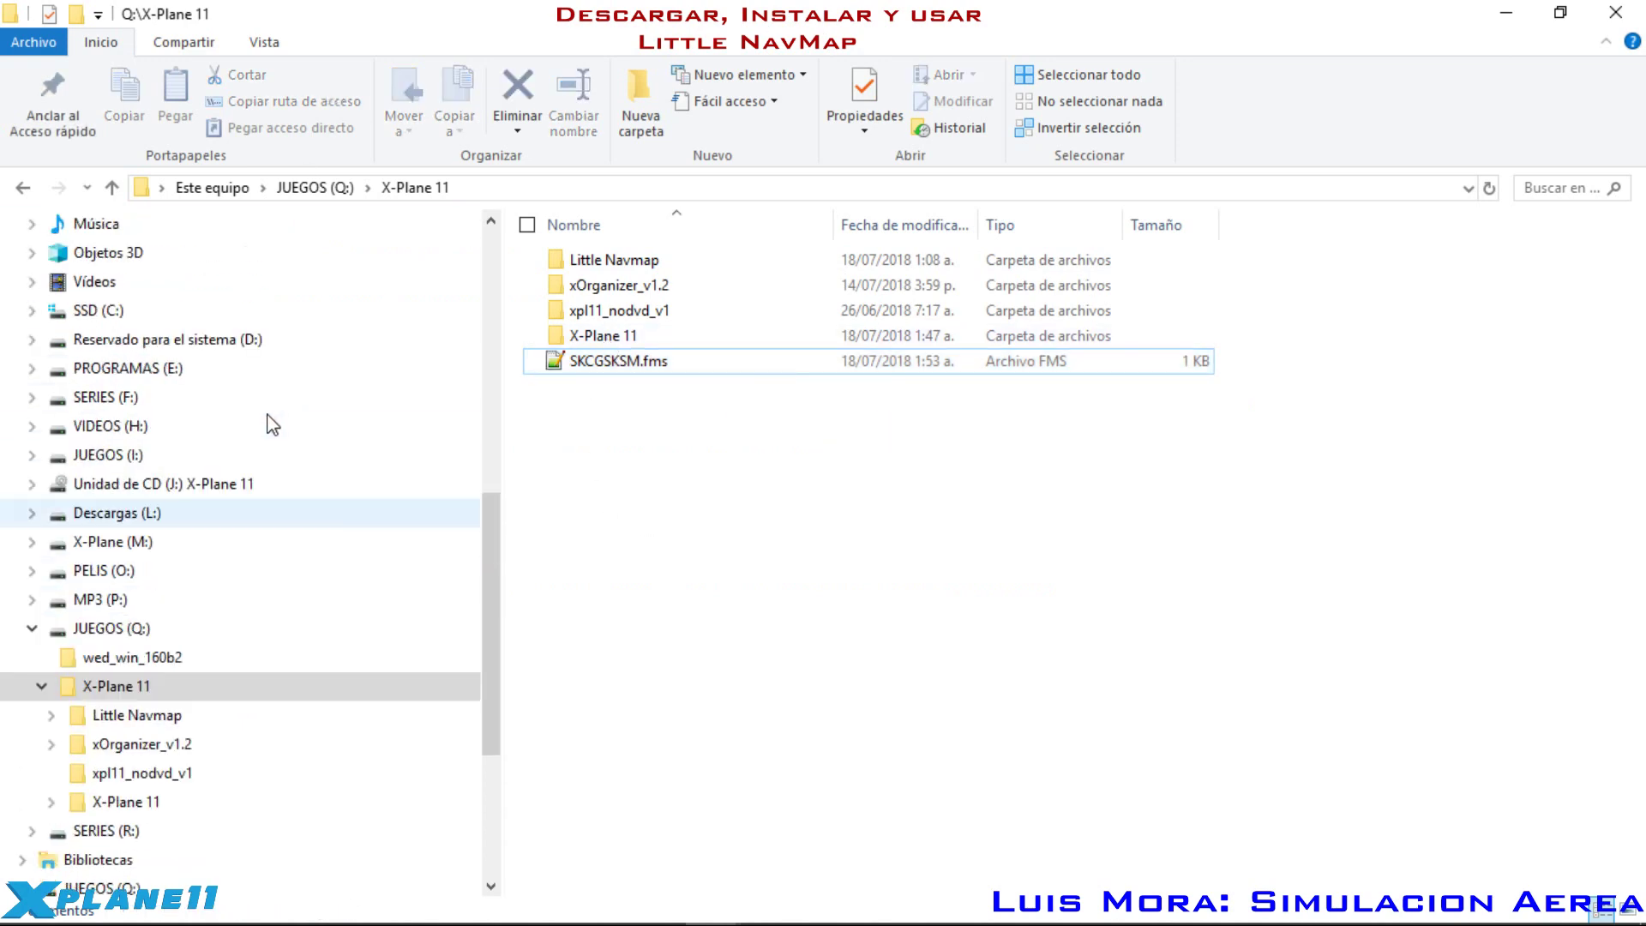
pyautogui.scroll(-4, 272, 424)
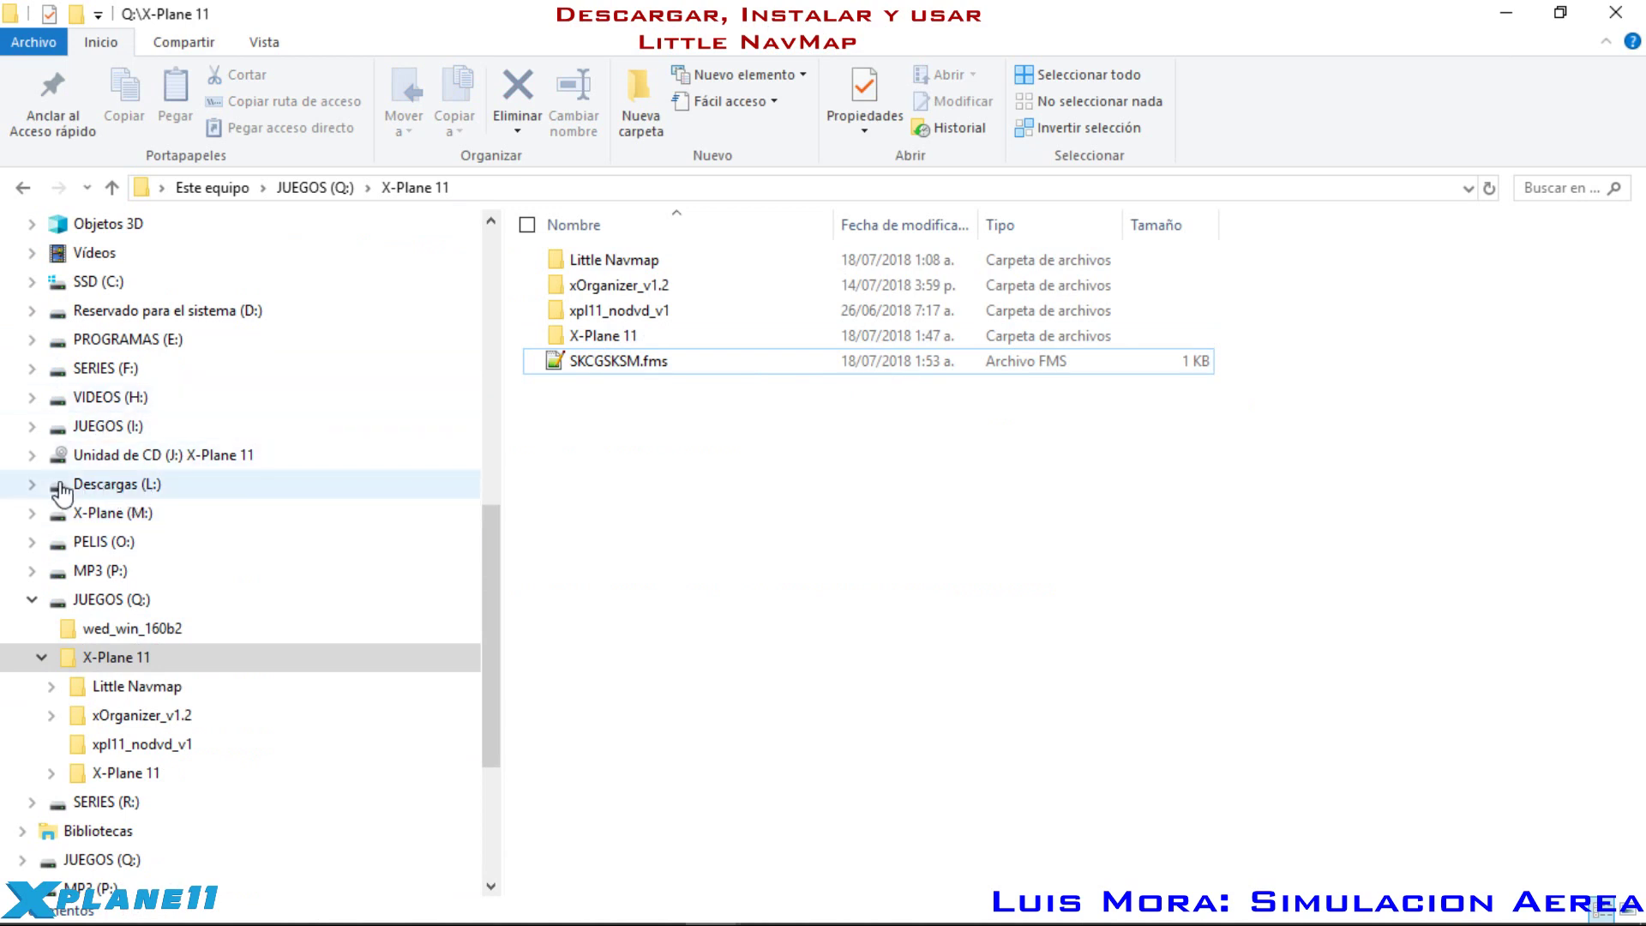
pyautogui.click(32, 483)
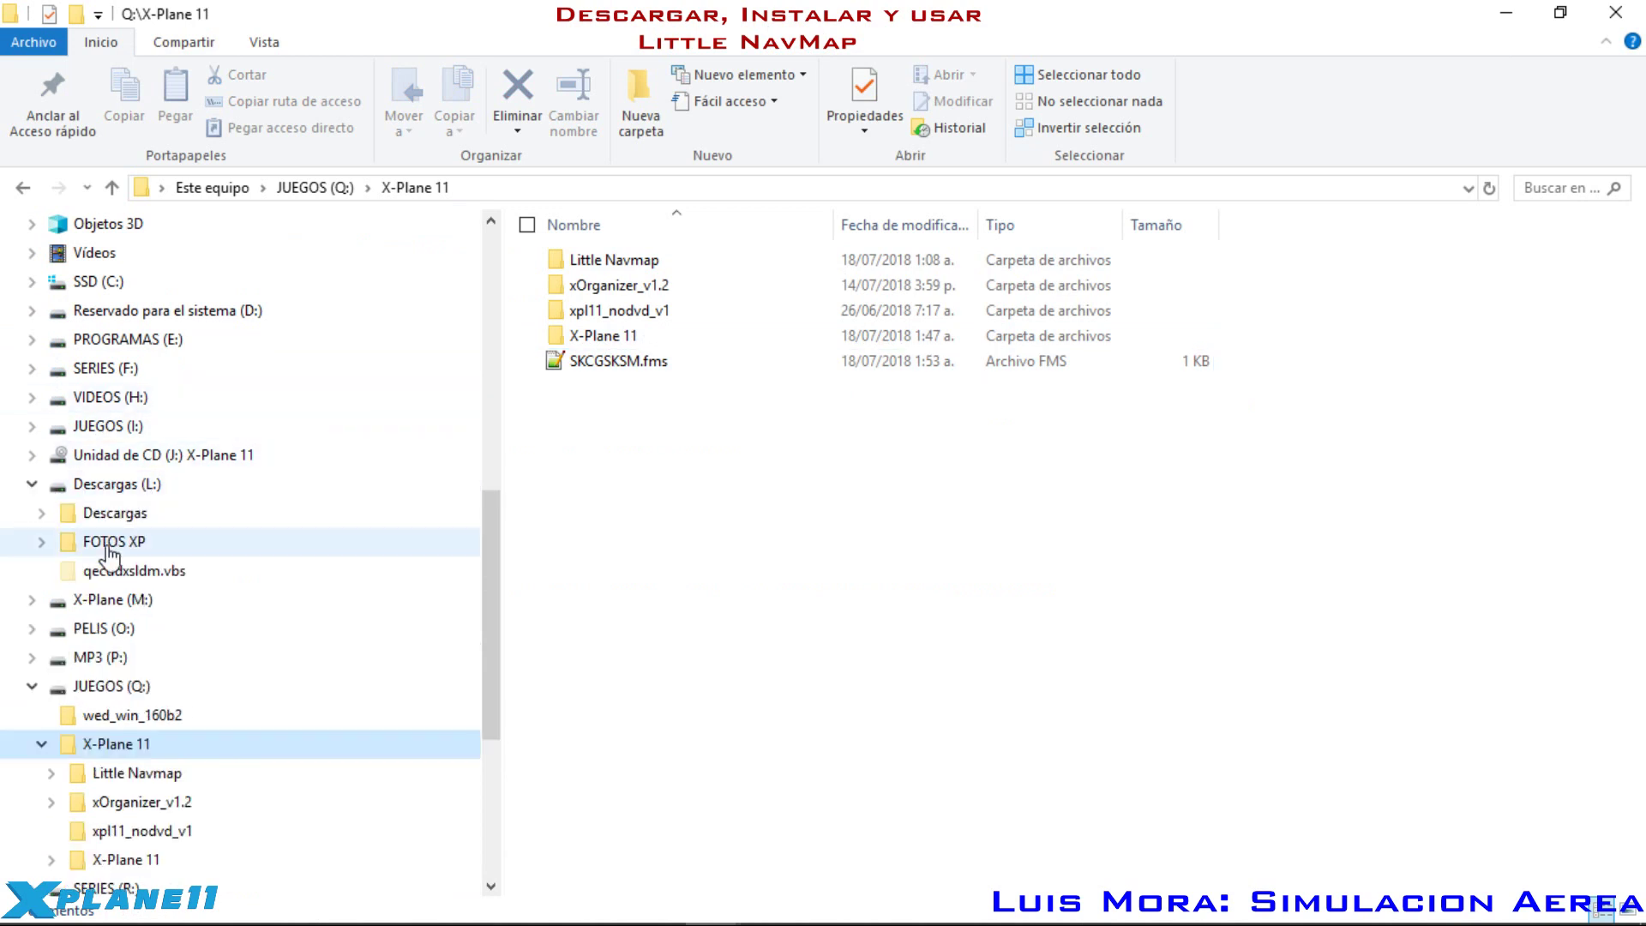
pyautogui.click(41, 513)
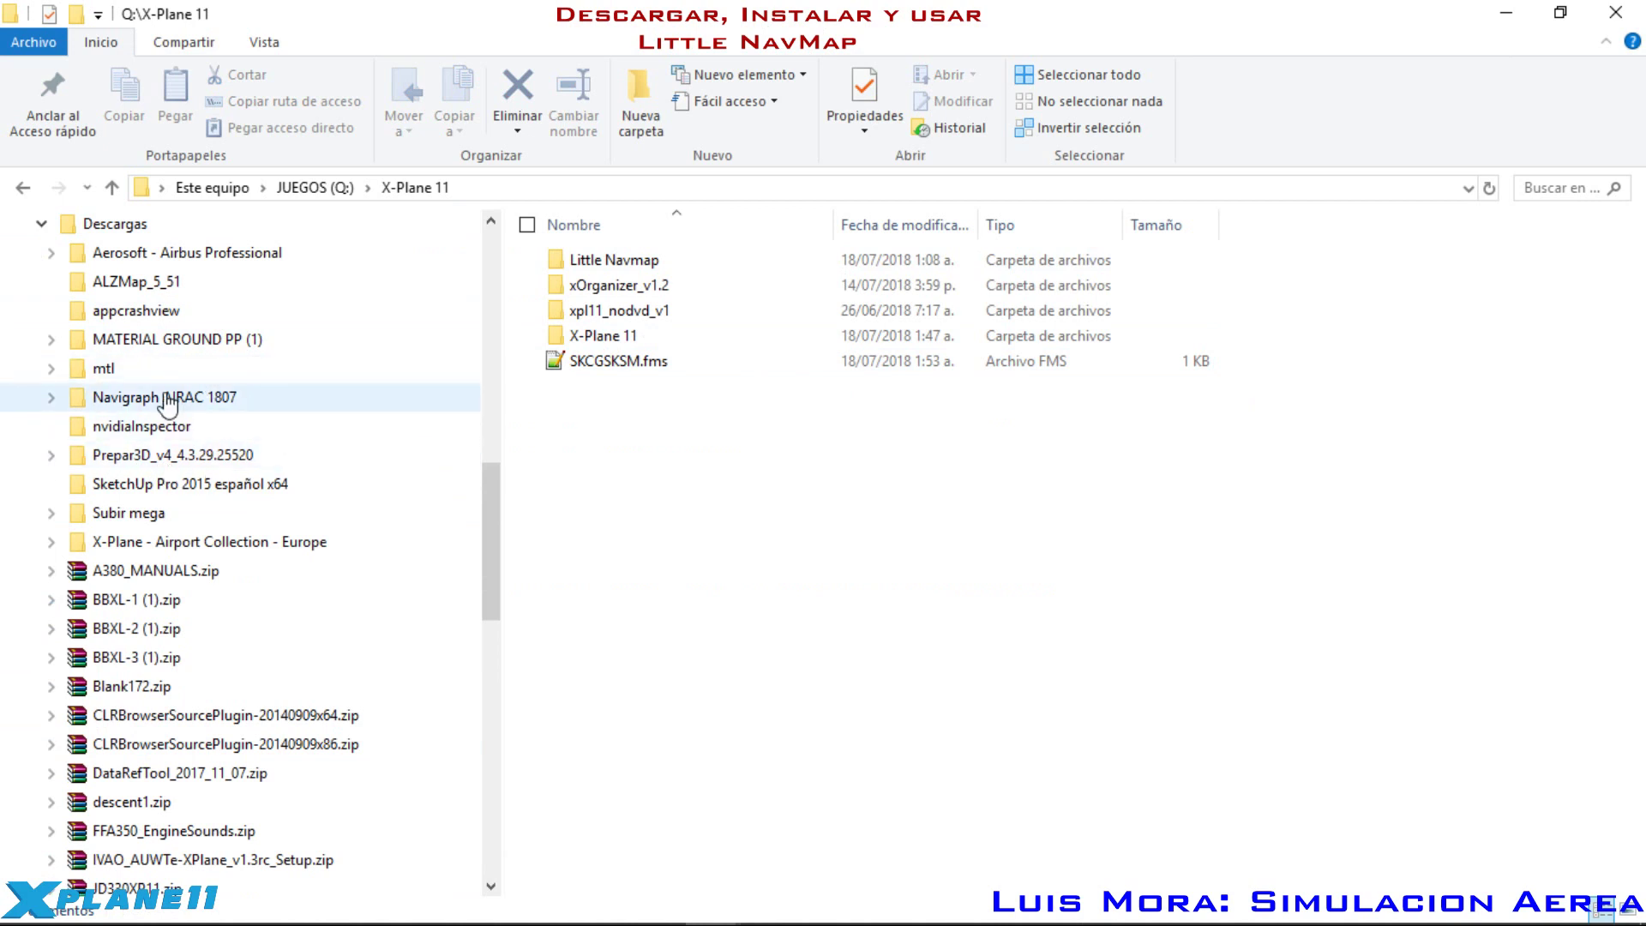
pyautogui.click(285, 399)
pyautogui.click(734, 675)
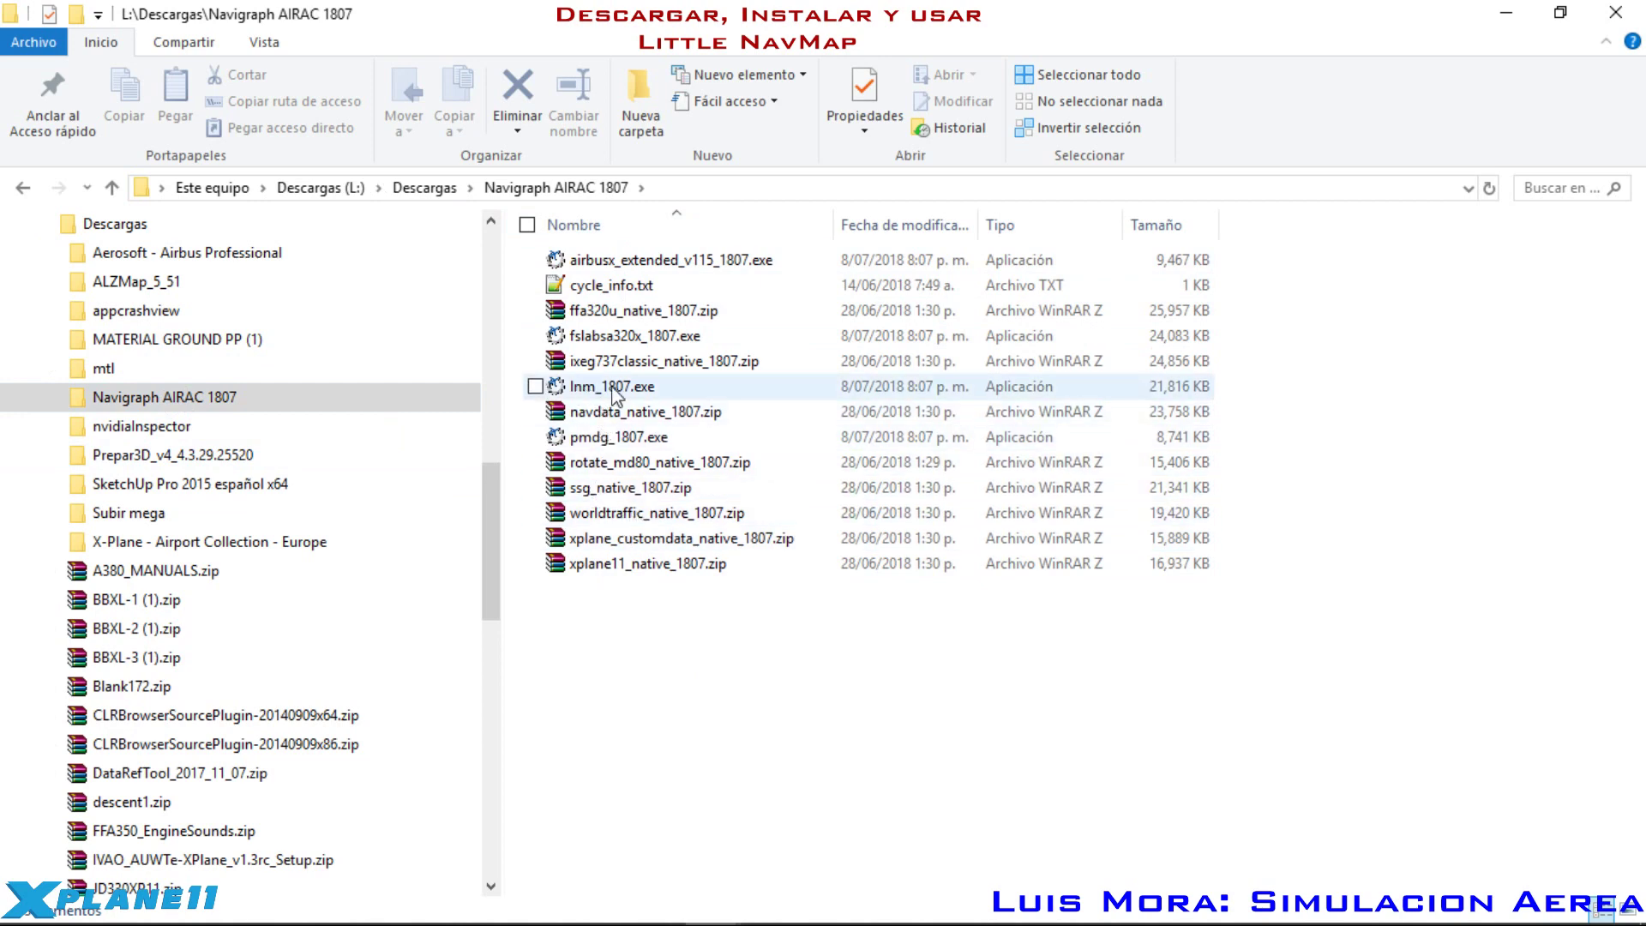
# Step: Locate the installer lnm_1807.exe among the Navigraph AIRAC 1807 files and leave it selected
pyautogui.click(585, 390)
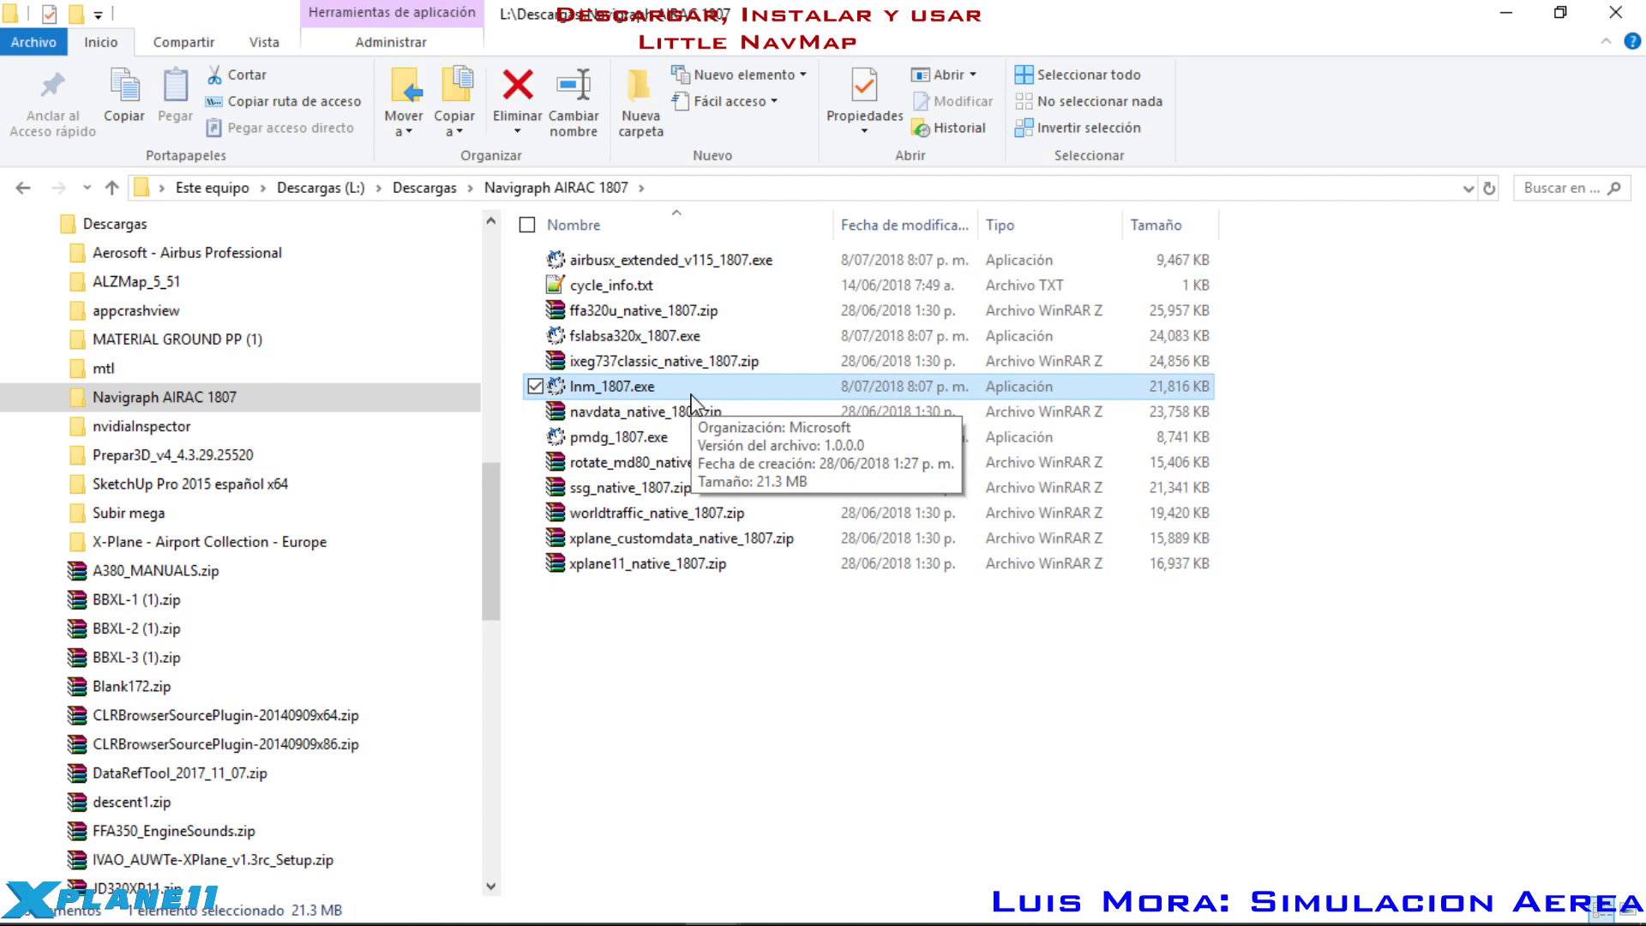
pyautogui.click(589, 413)
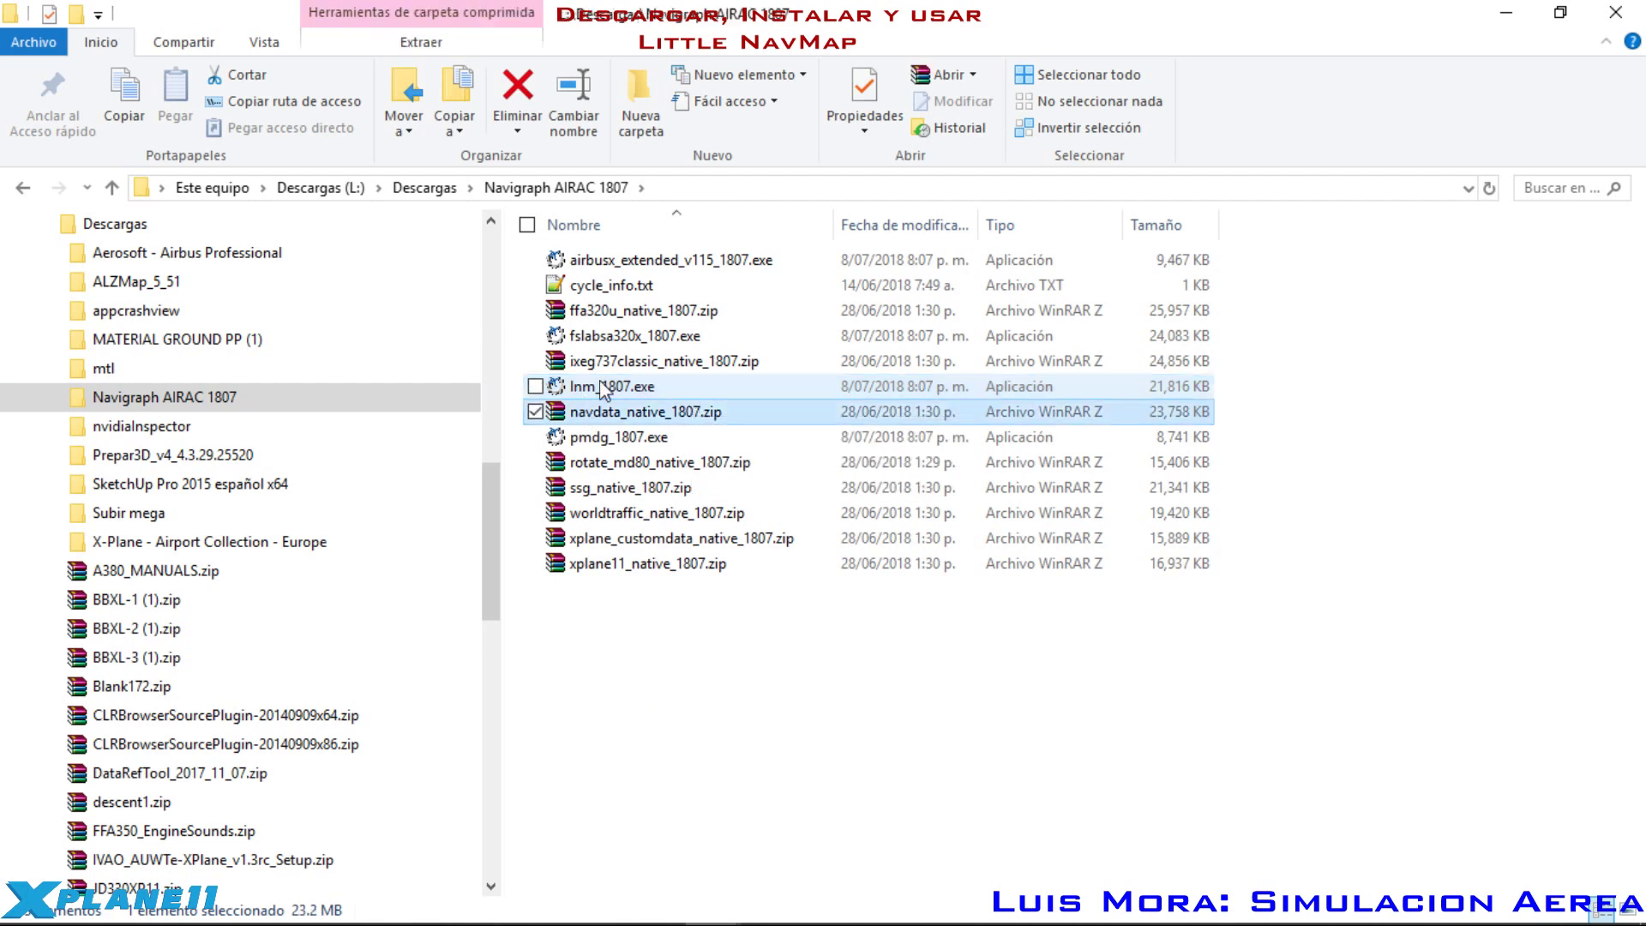
pyautogui.click(604, 386)
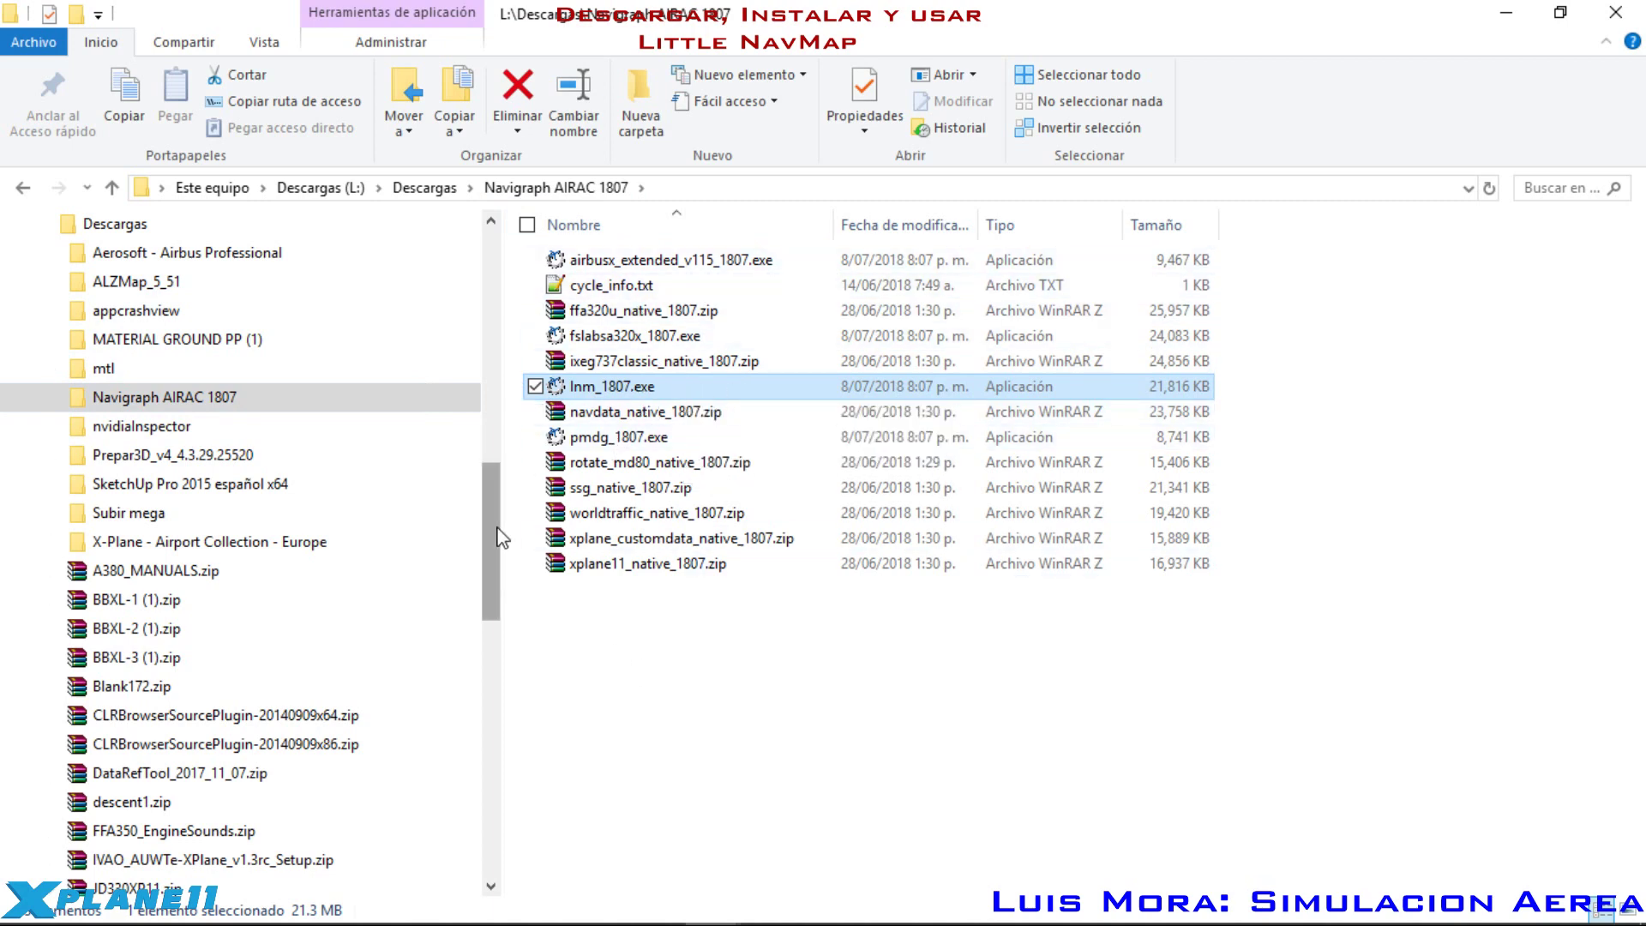
pyautogui.moveTo(490, 501); pyautogui.dragTo(491, 522)
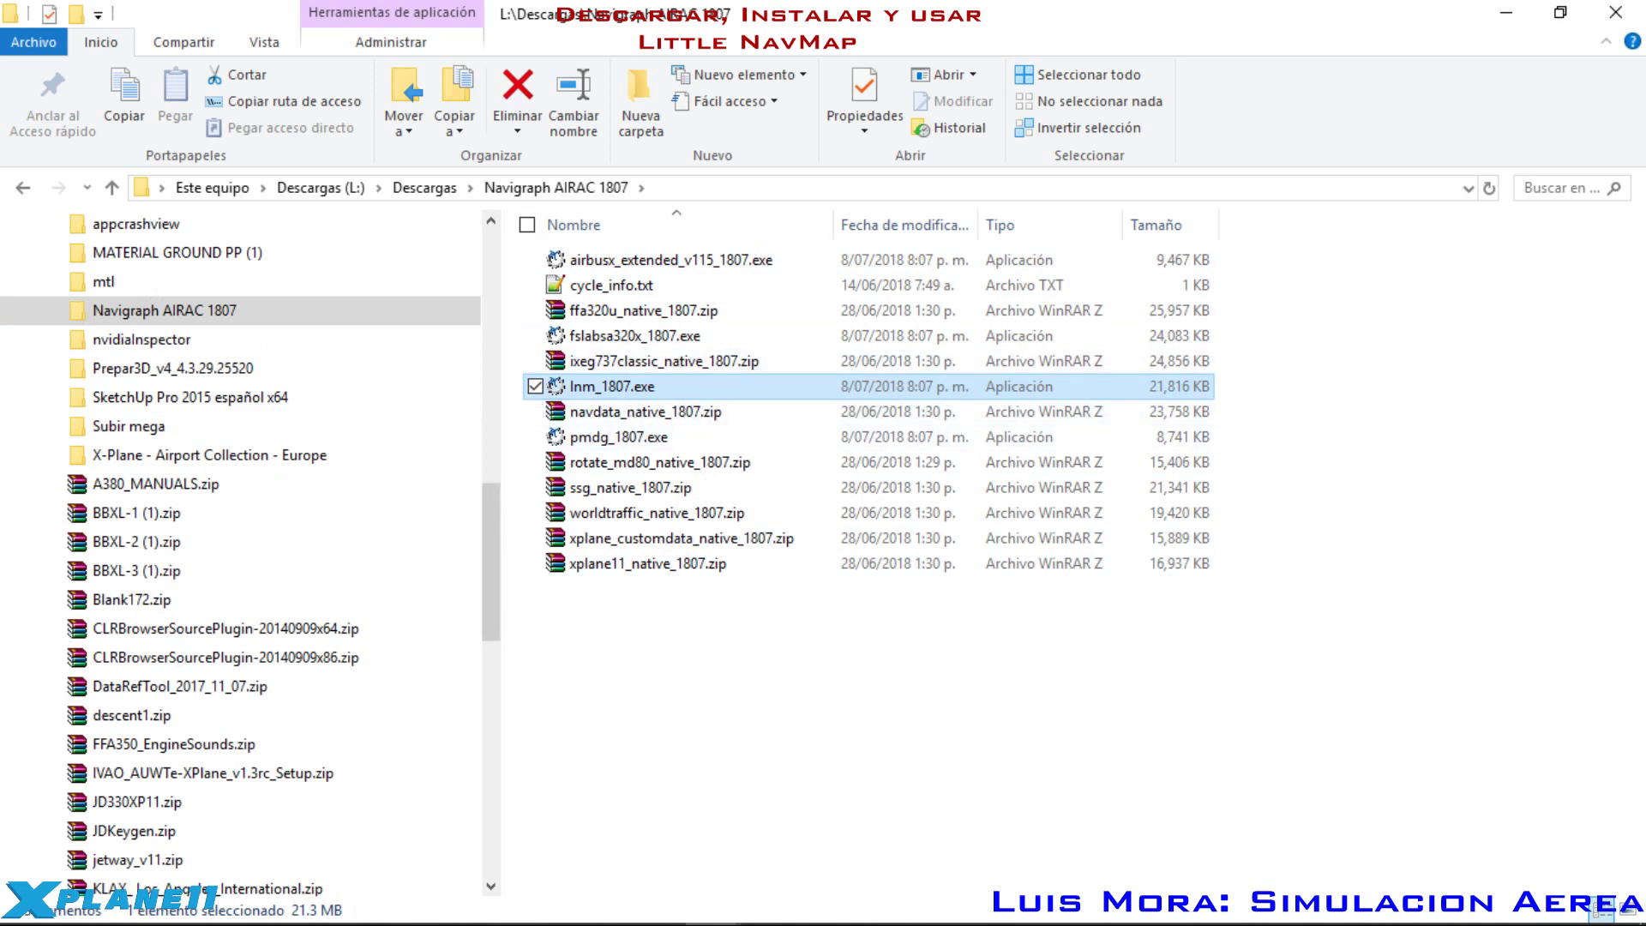
# Step: Check the download links in the Notepad++ text document, minimize it, and switch back to Little Navmap
pyautogui.click(1108, 900)
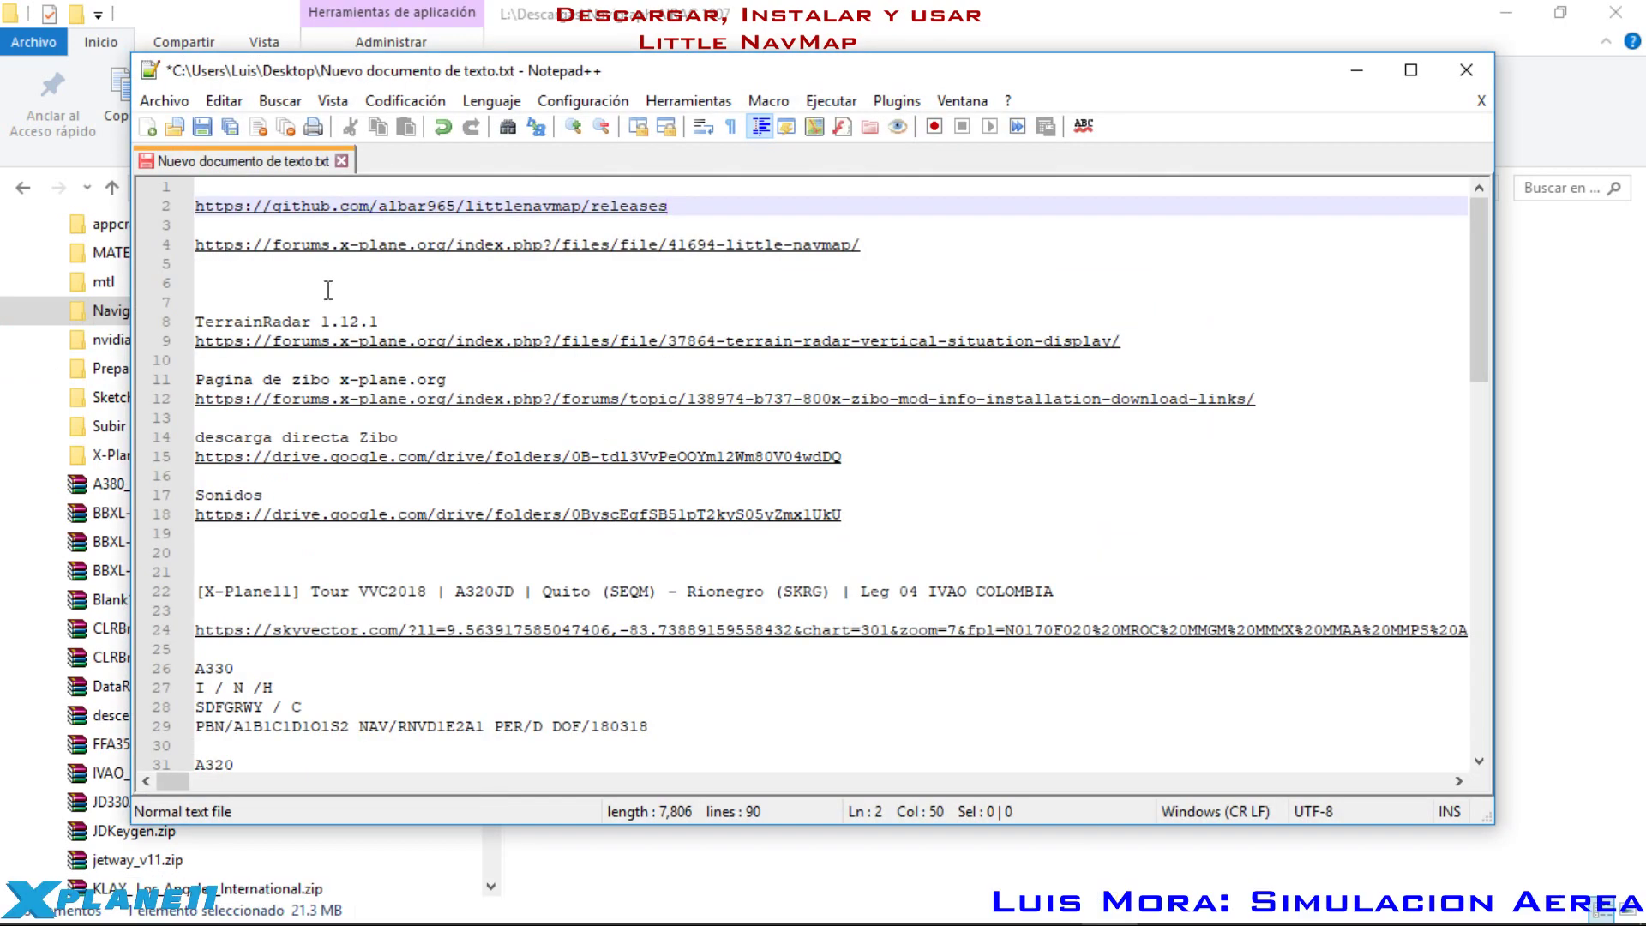
pyautogui.click(1355, 71)
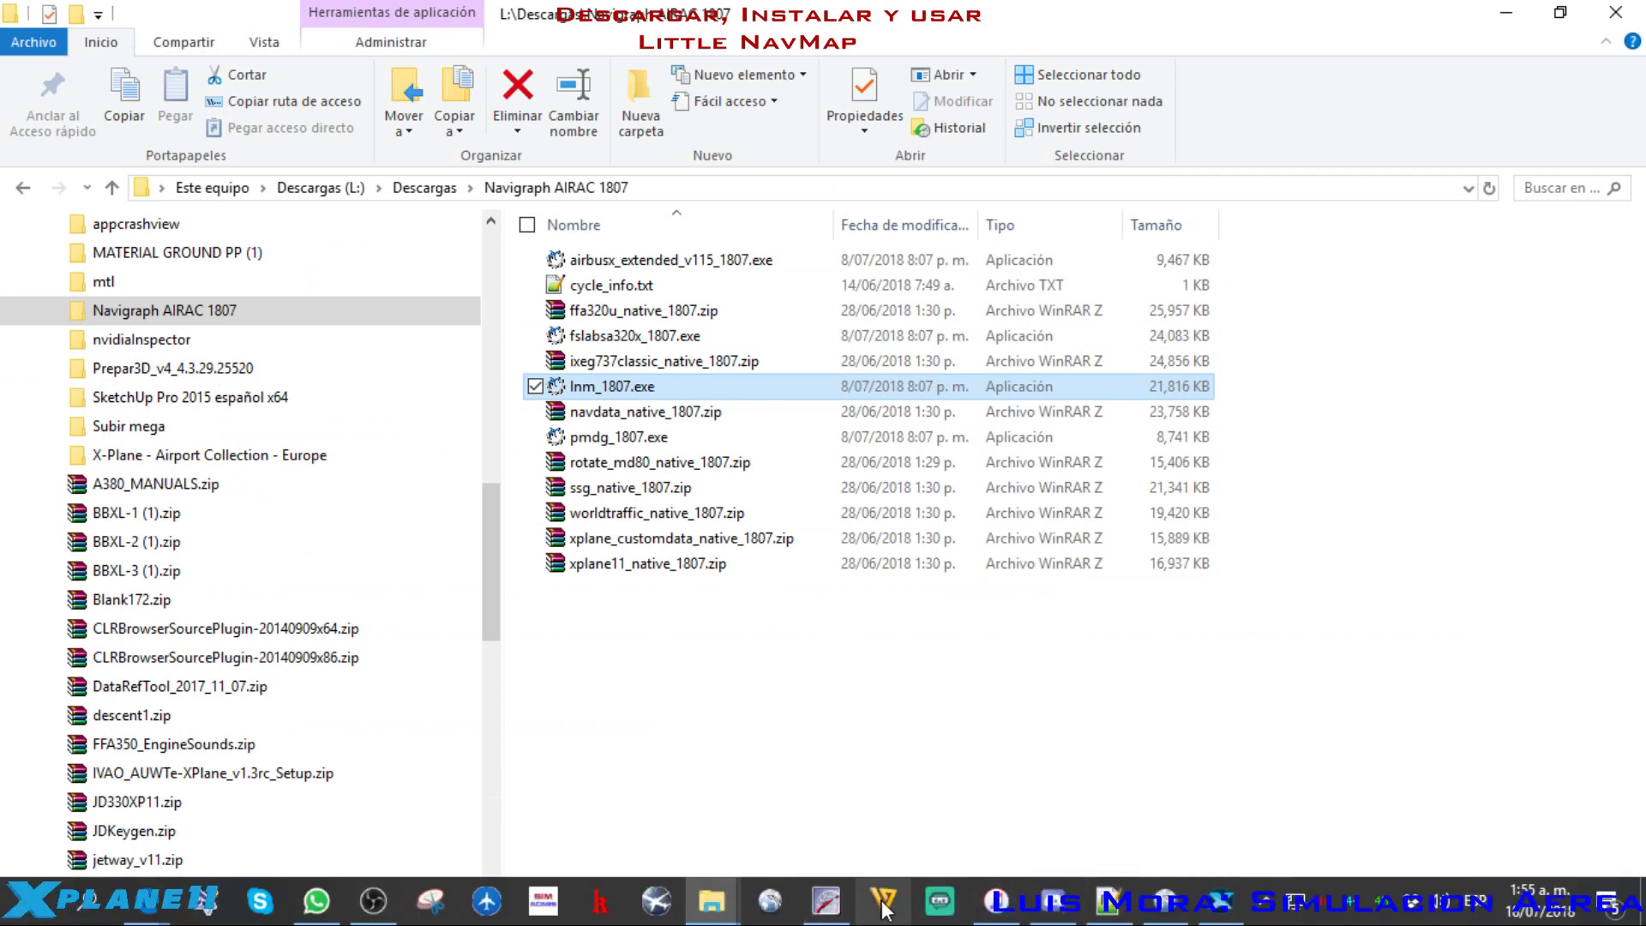
pyautogui.click(1166, 900)
pyautogui.scroll(-1, 1032, 359)
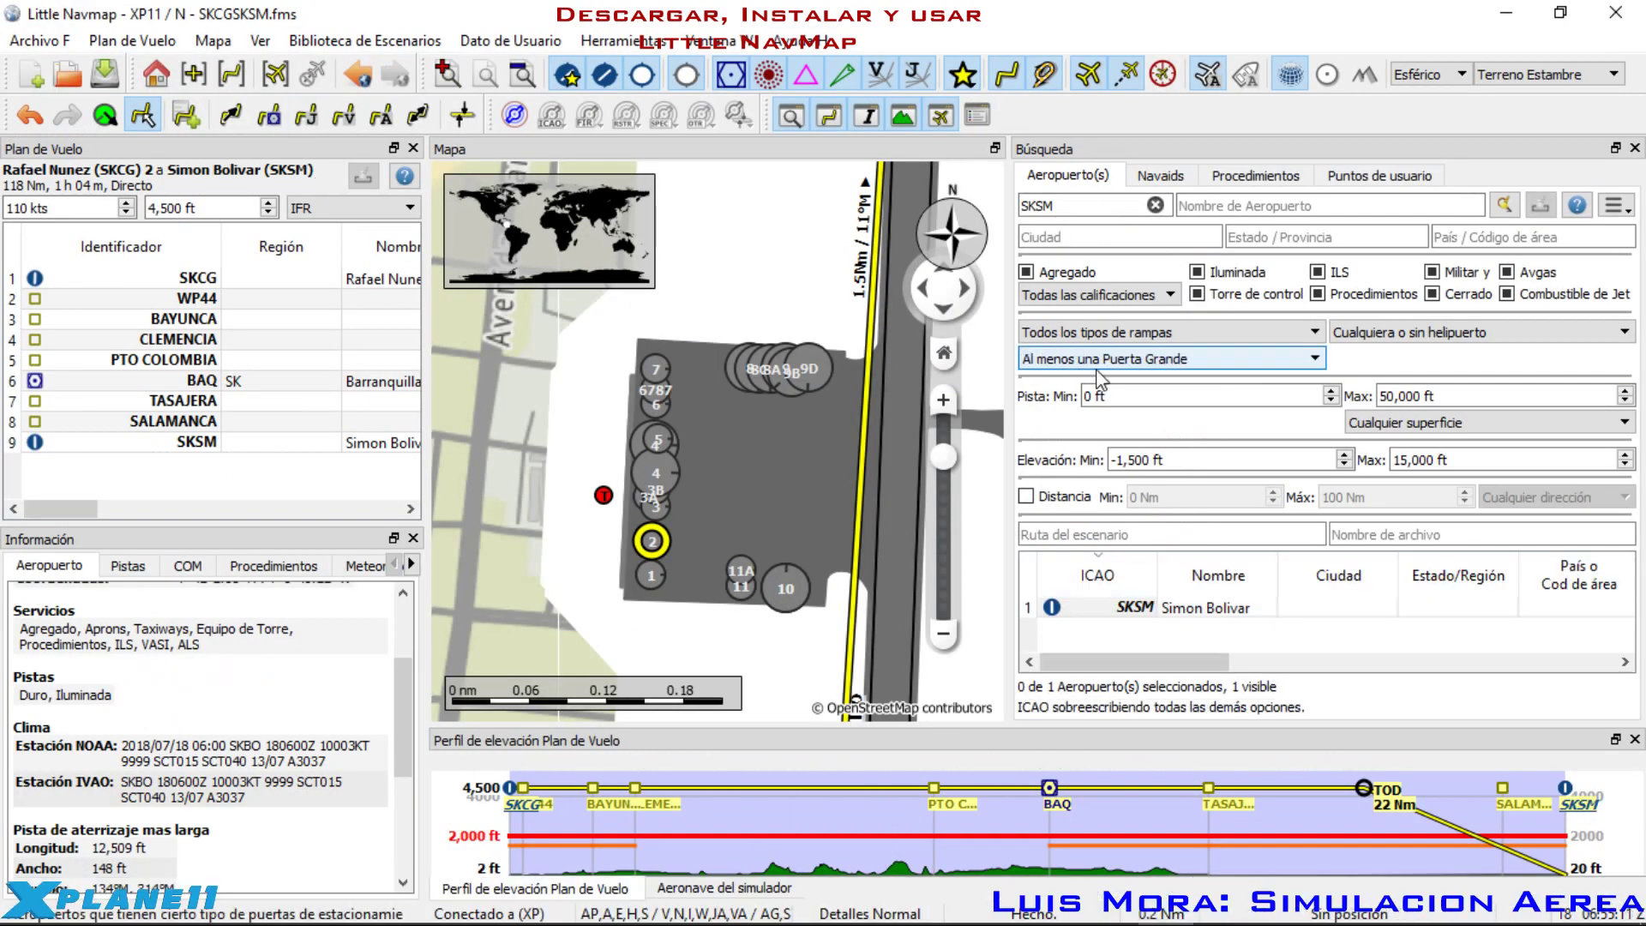
# Step: Set the airport search's gate filter to "Todos los tipos de puertas"
pyautogui.scroll(2, 1200, 360)
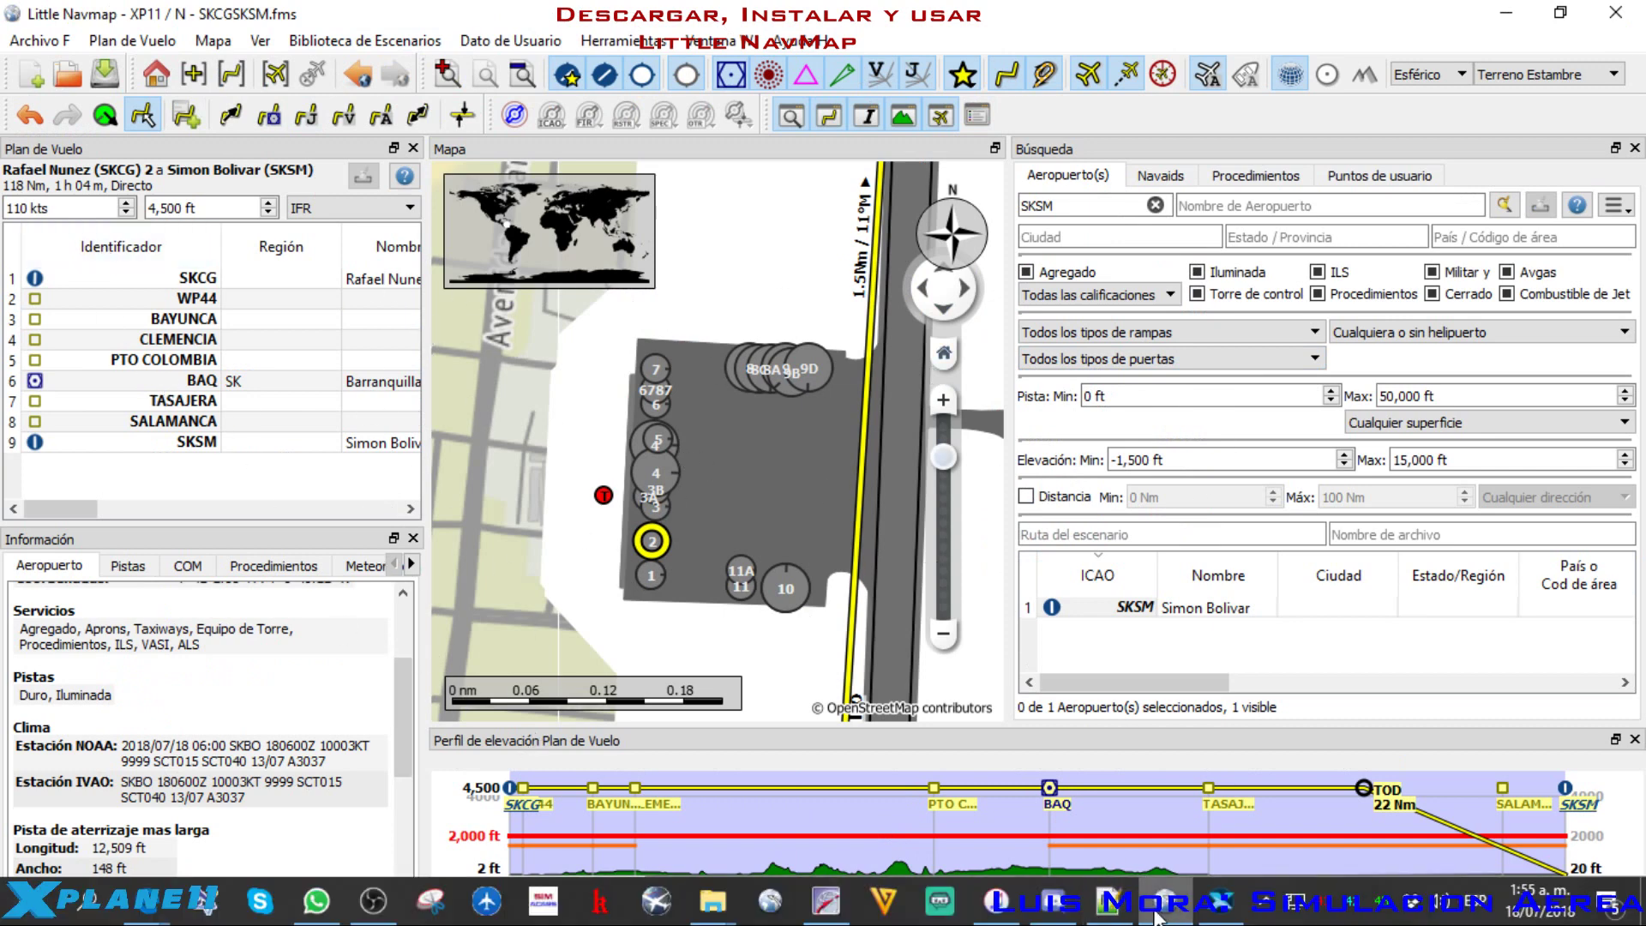
# Step: Switch to X-Plane 11, open the new flight setup and choose the Cessna Skyhawk as the aircraft
pyautogui.hotkey('alt', 'Tab')
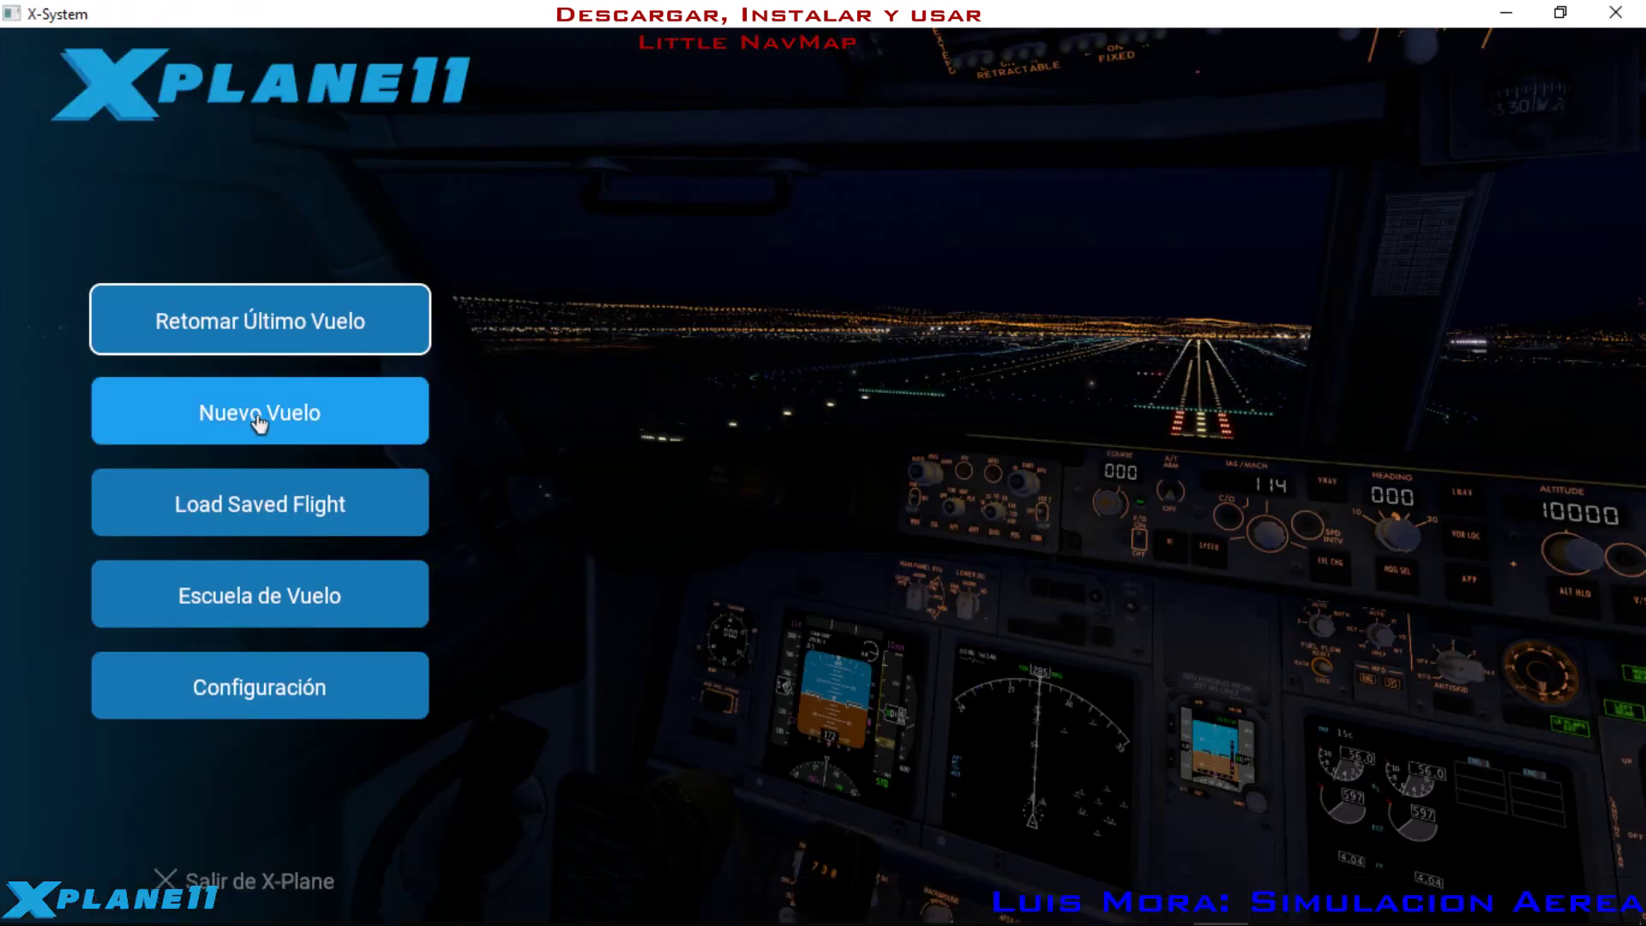
pyautogui.click(251, 418)
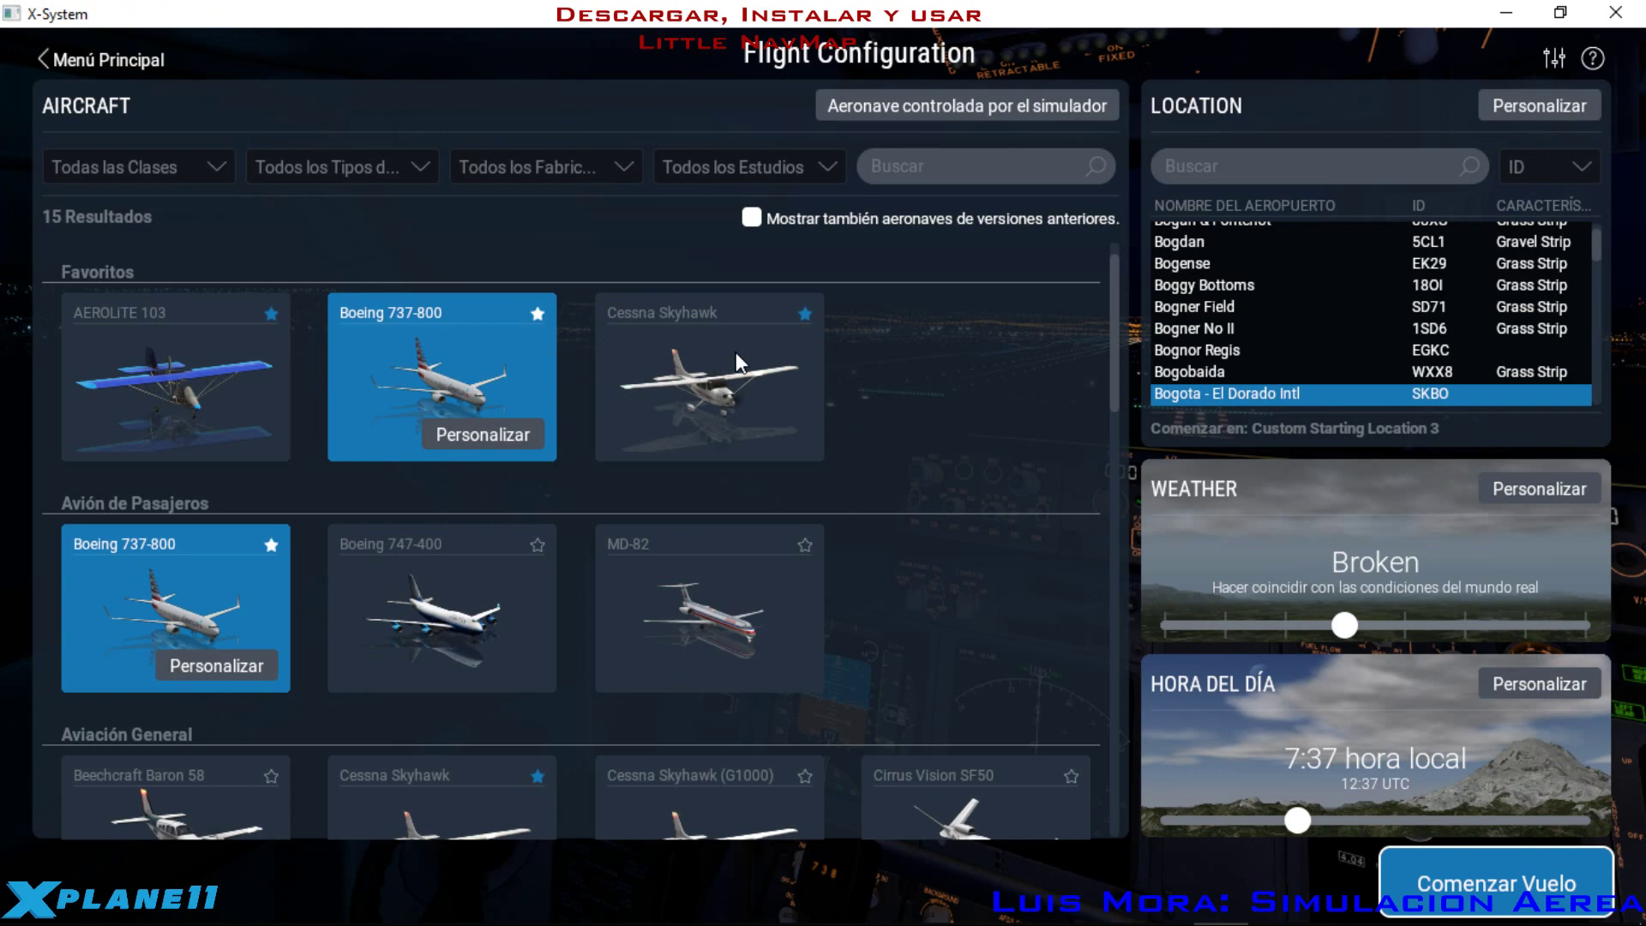
pyautogui.click(708, 357)
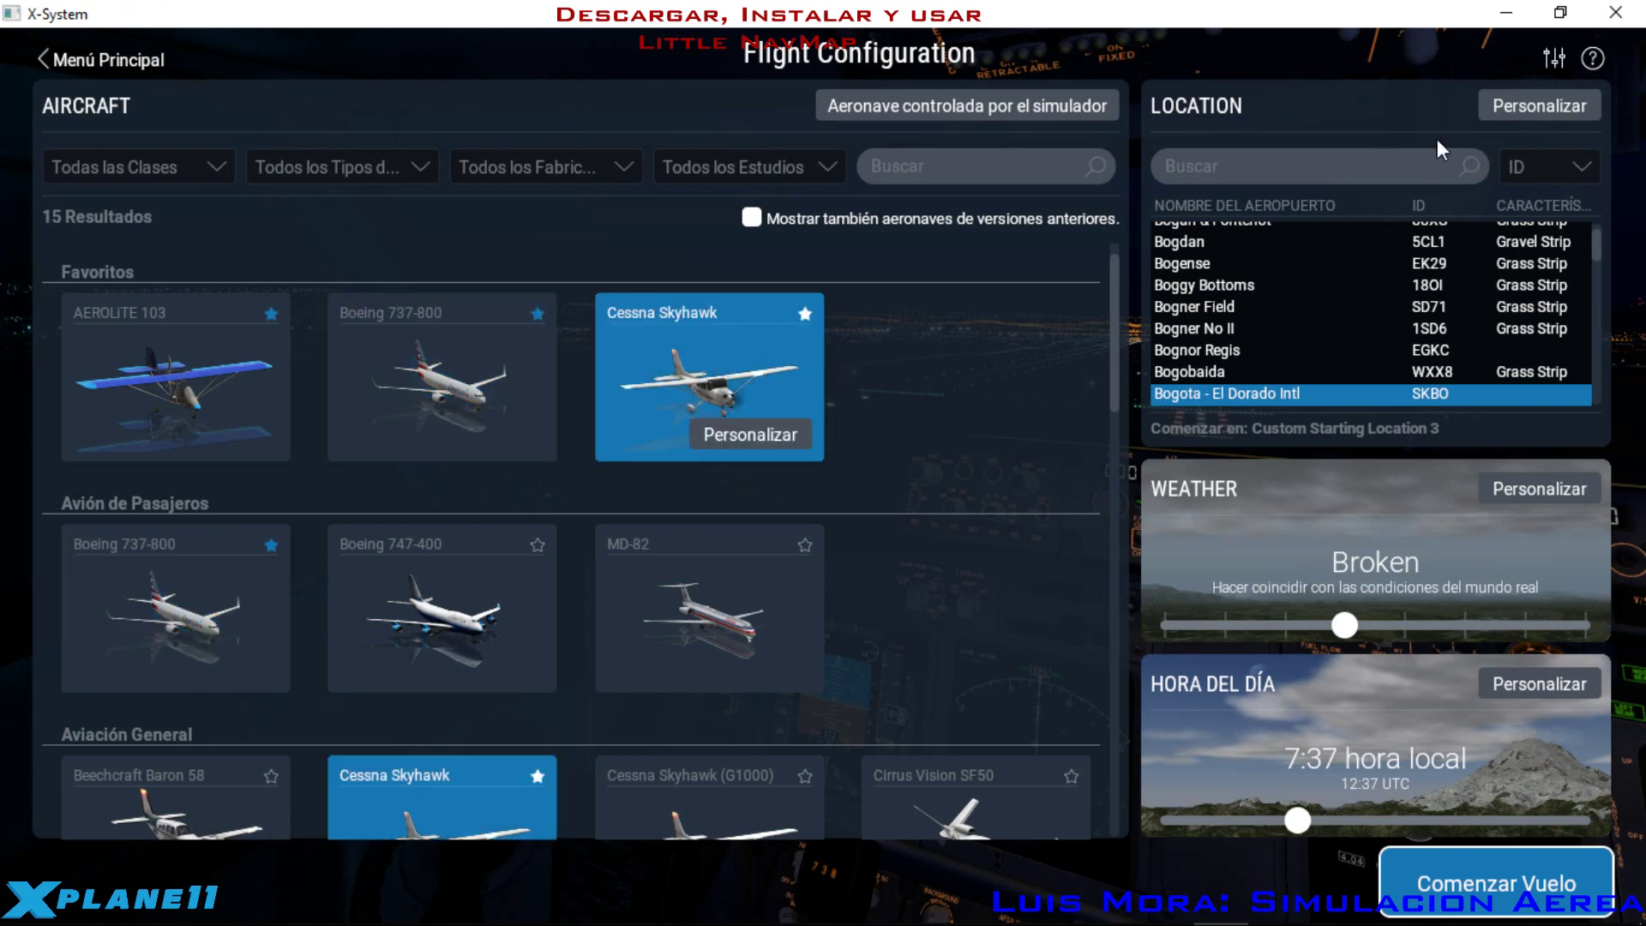
# Step: Search the location list for SKCG to set Rafael Nunez Intl as the departure airport
pyautogui.scroll(5, 1227, 298)
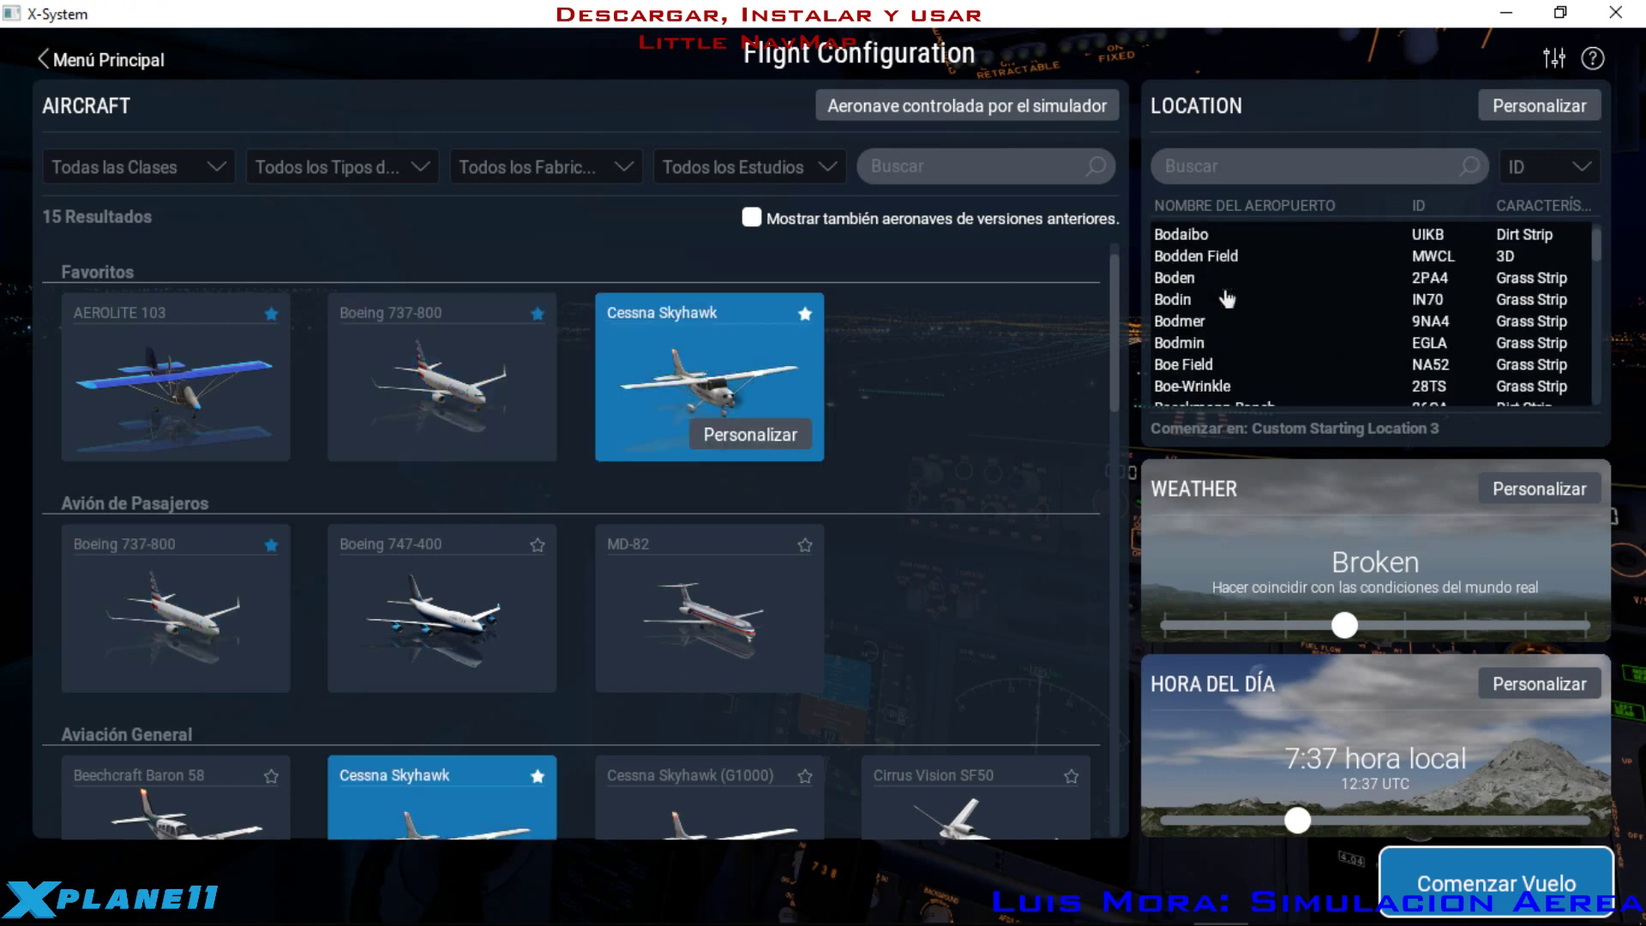
pyautogui.scroll(5, 1227, 298)
pyautogui.scroll(1, 1227, 298)
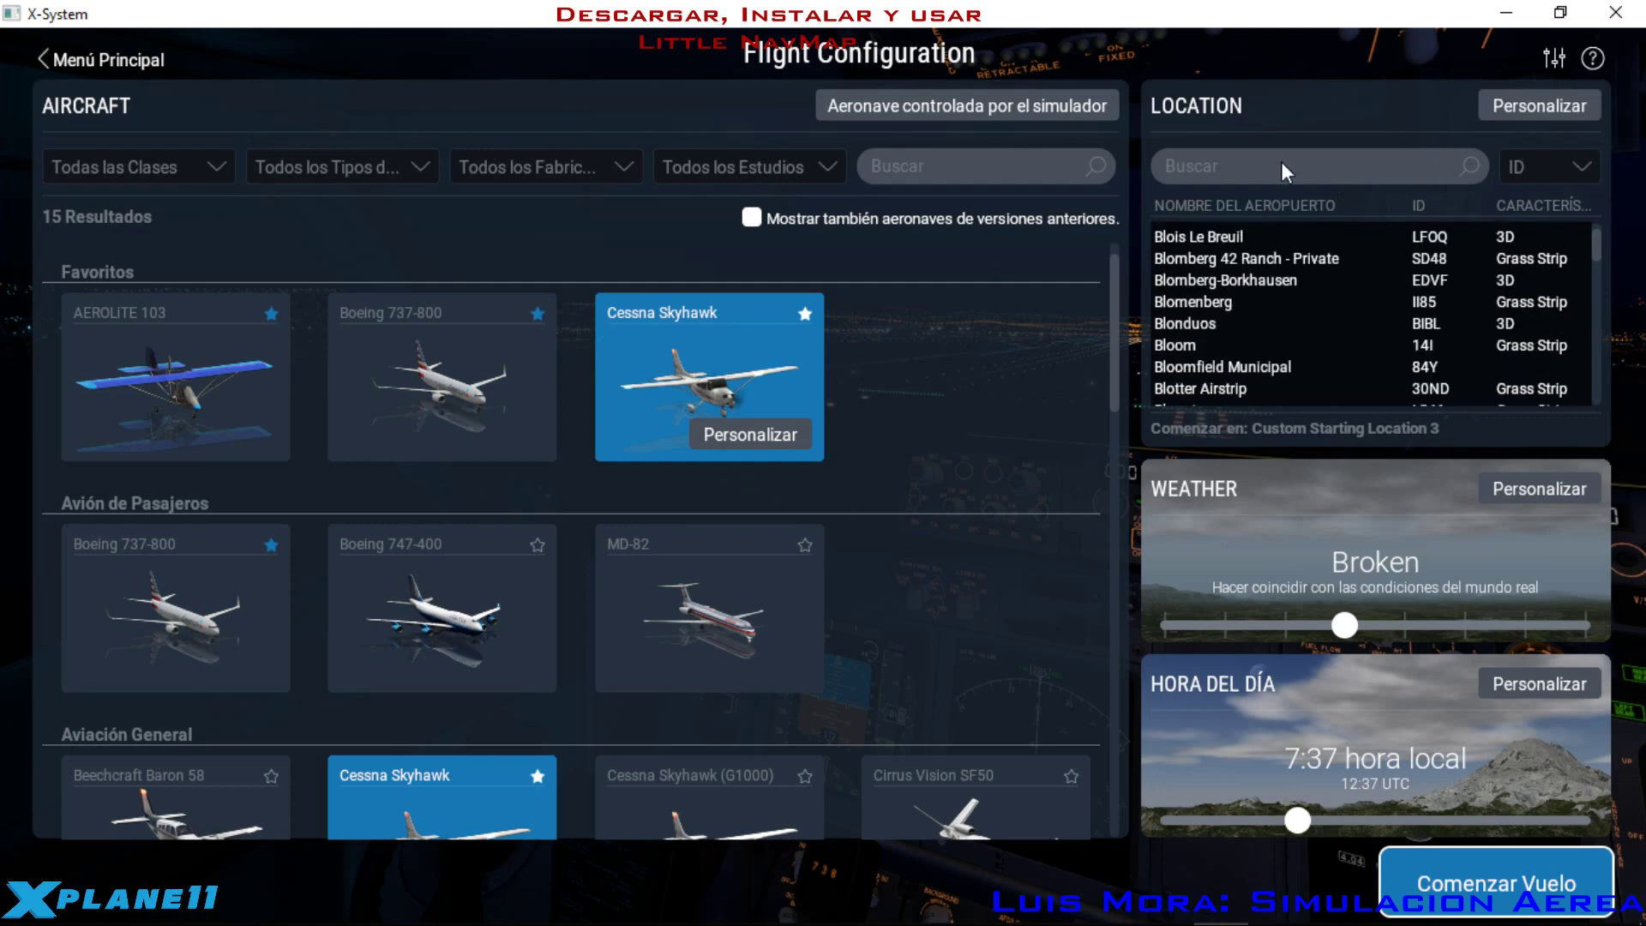
pyautogui.click(1280, 163)
pyautogui.write('SK')
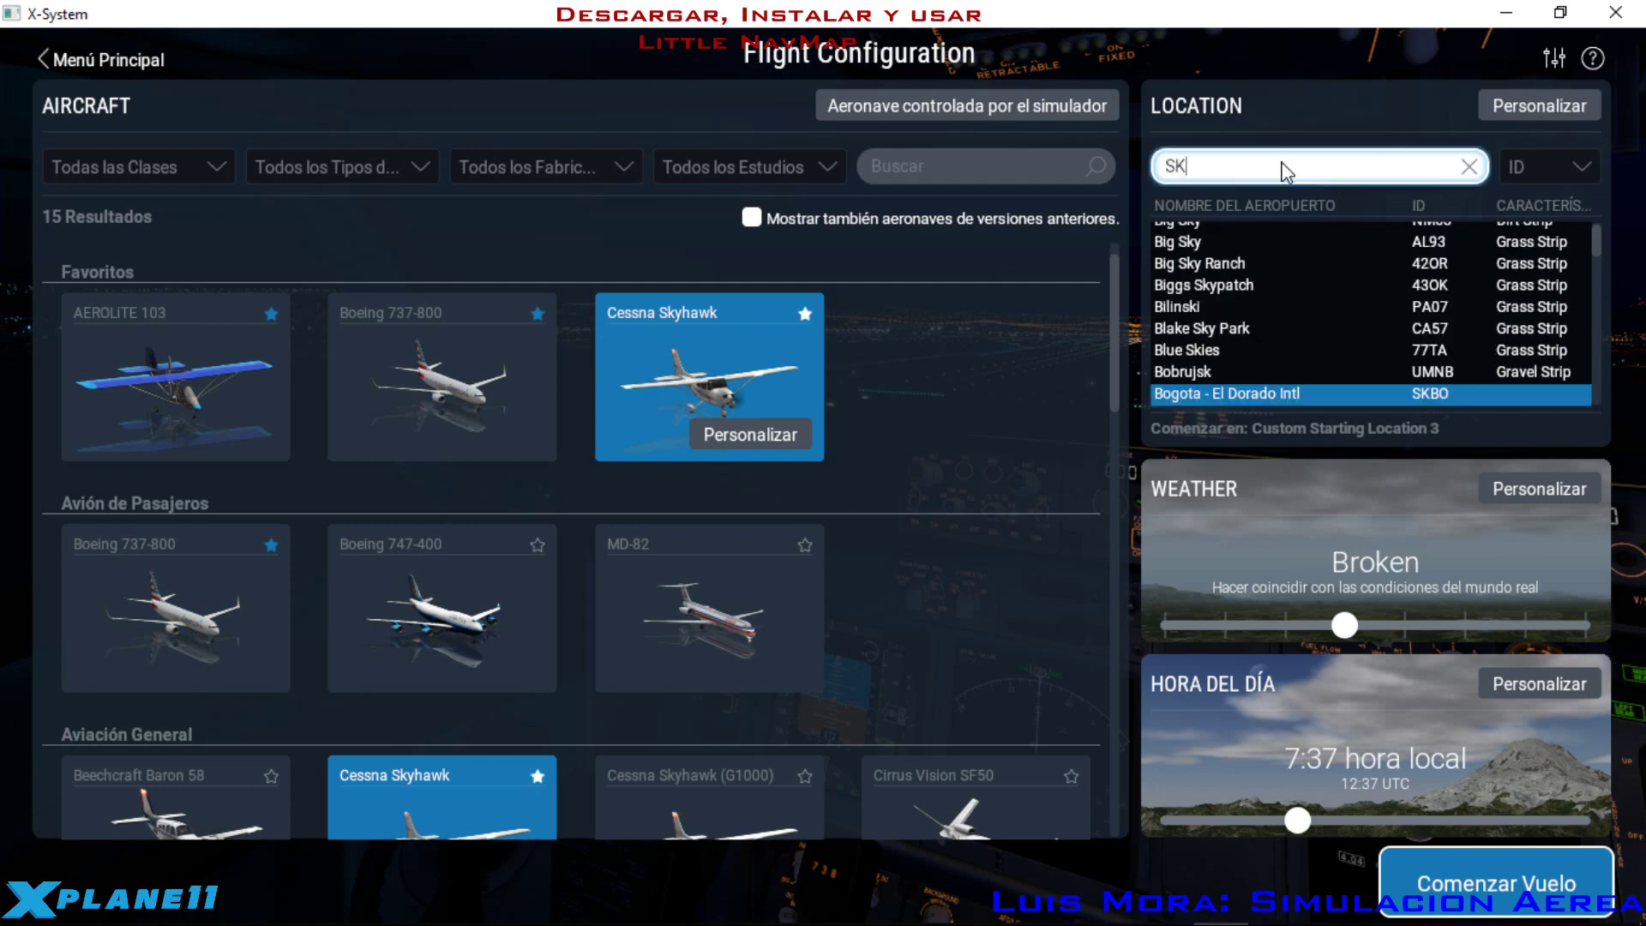
pyautogui.write('CG')
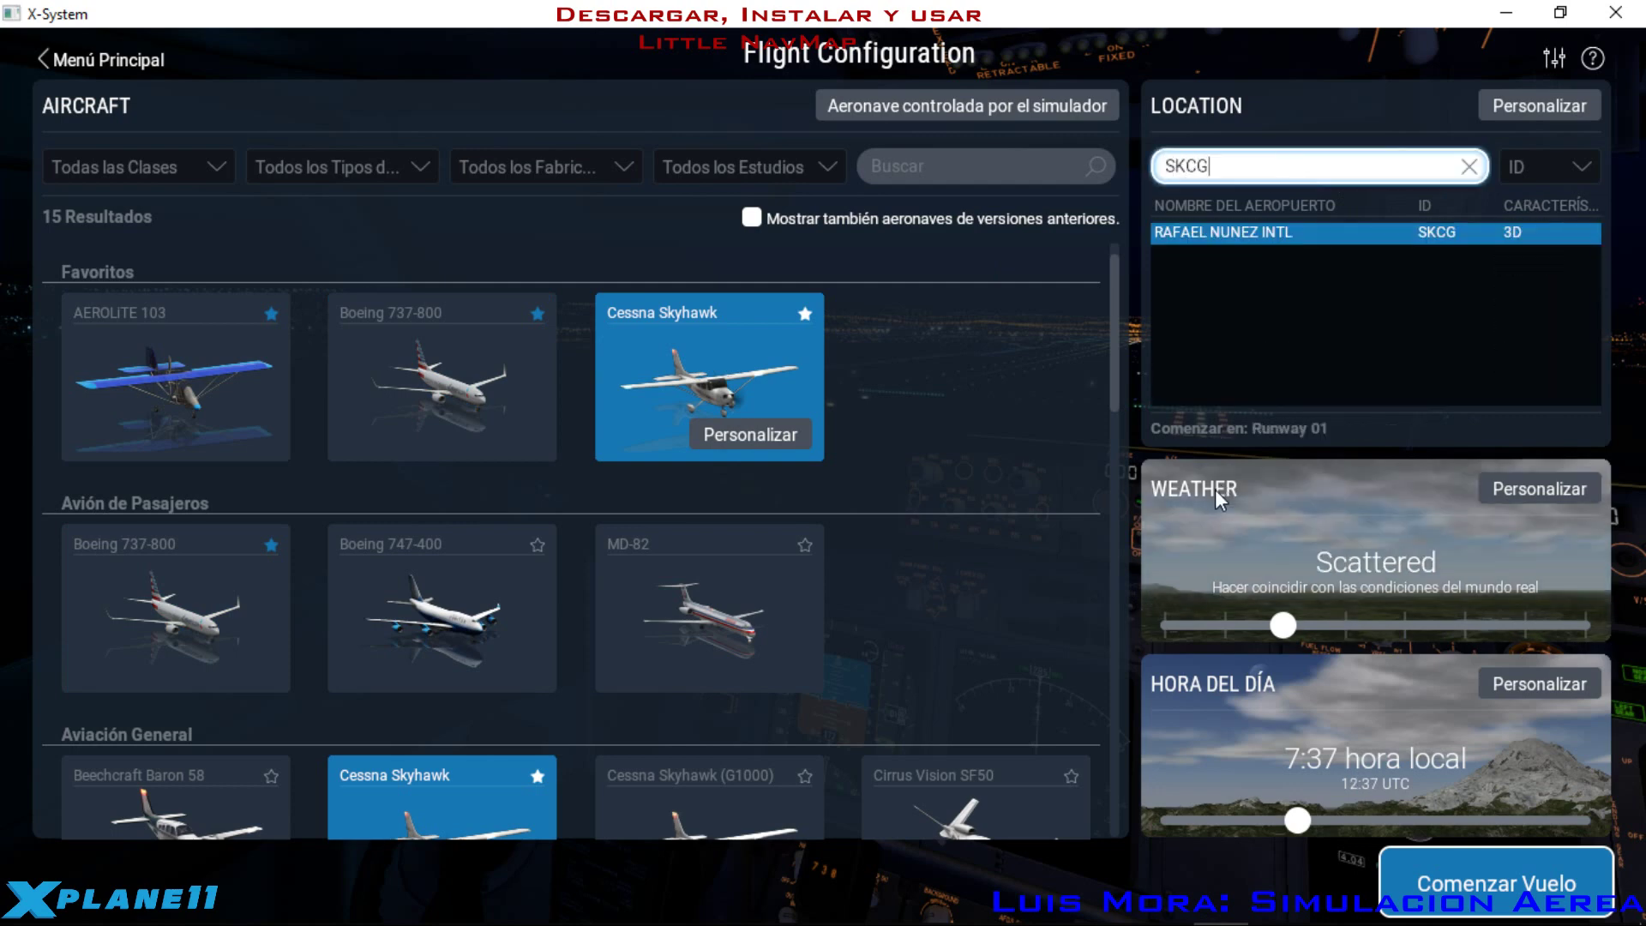
# Step: Customize the starting location to ramp position 2 at Rafael Nunez Intl, confirm it and start the flight
pyautogui.click(1525, 108)
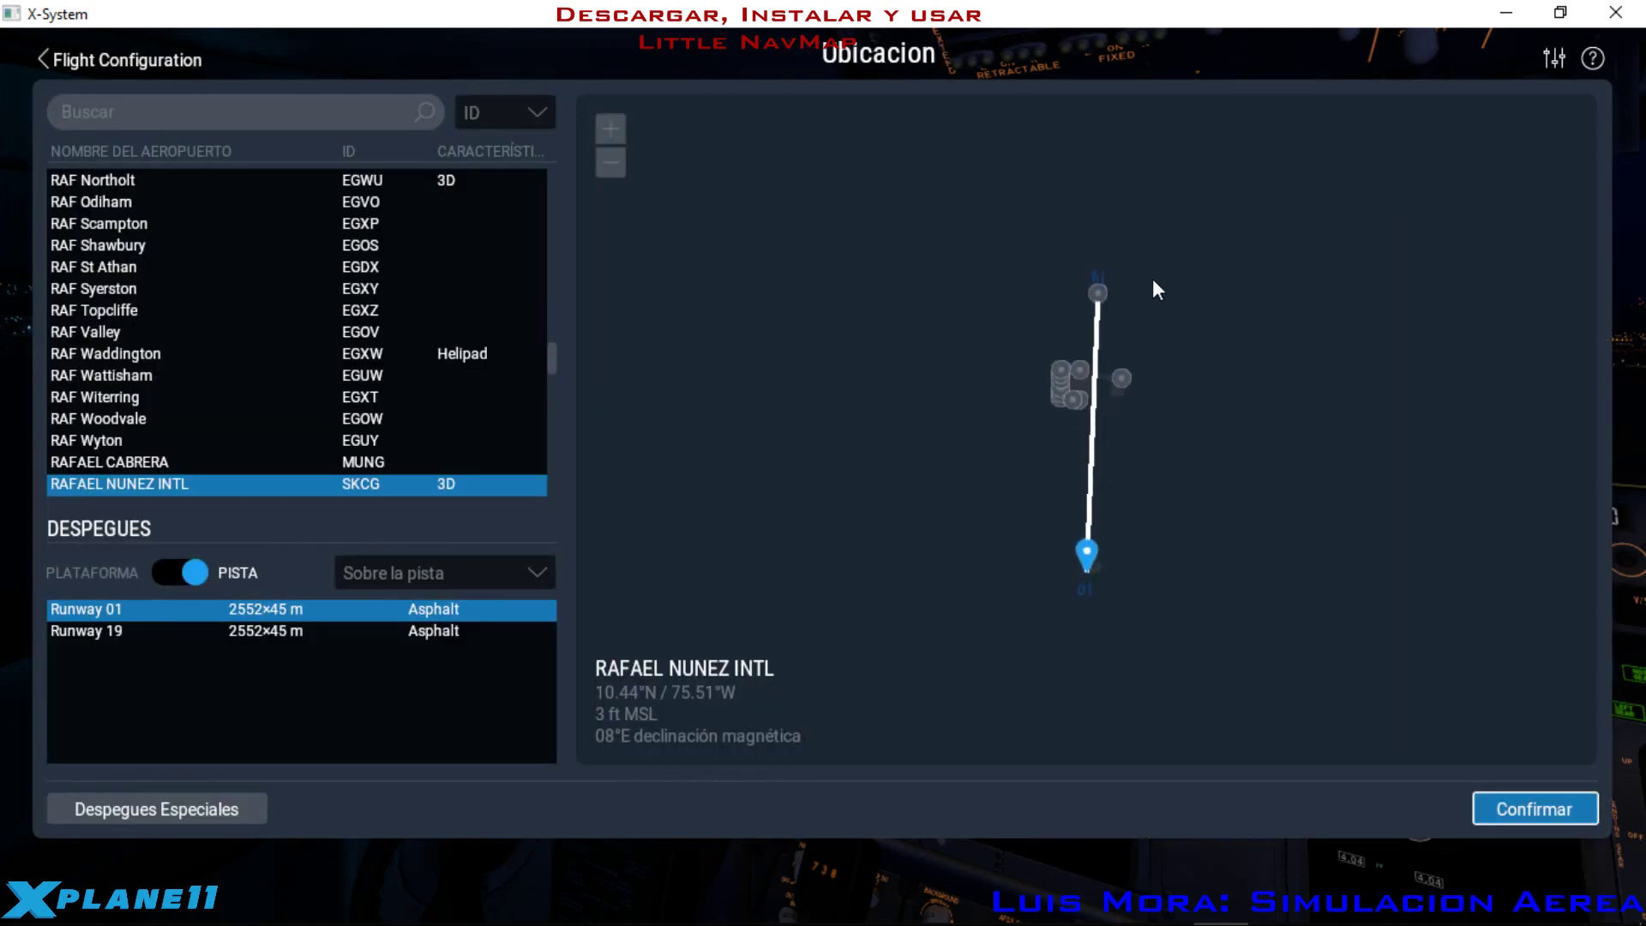
pyautogui.scroll(4, 1063, 369)
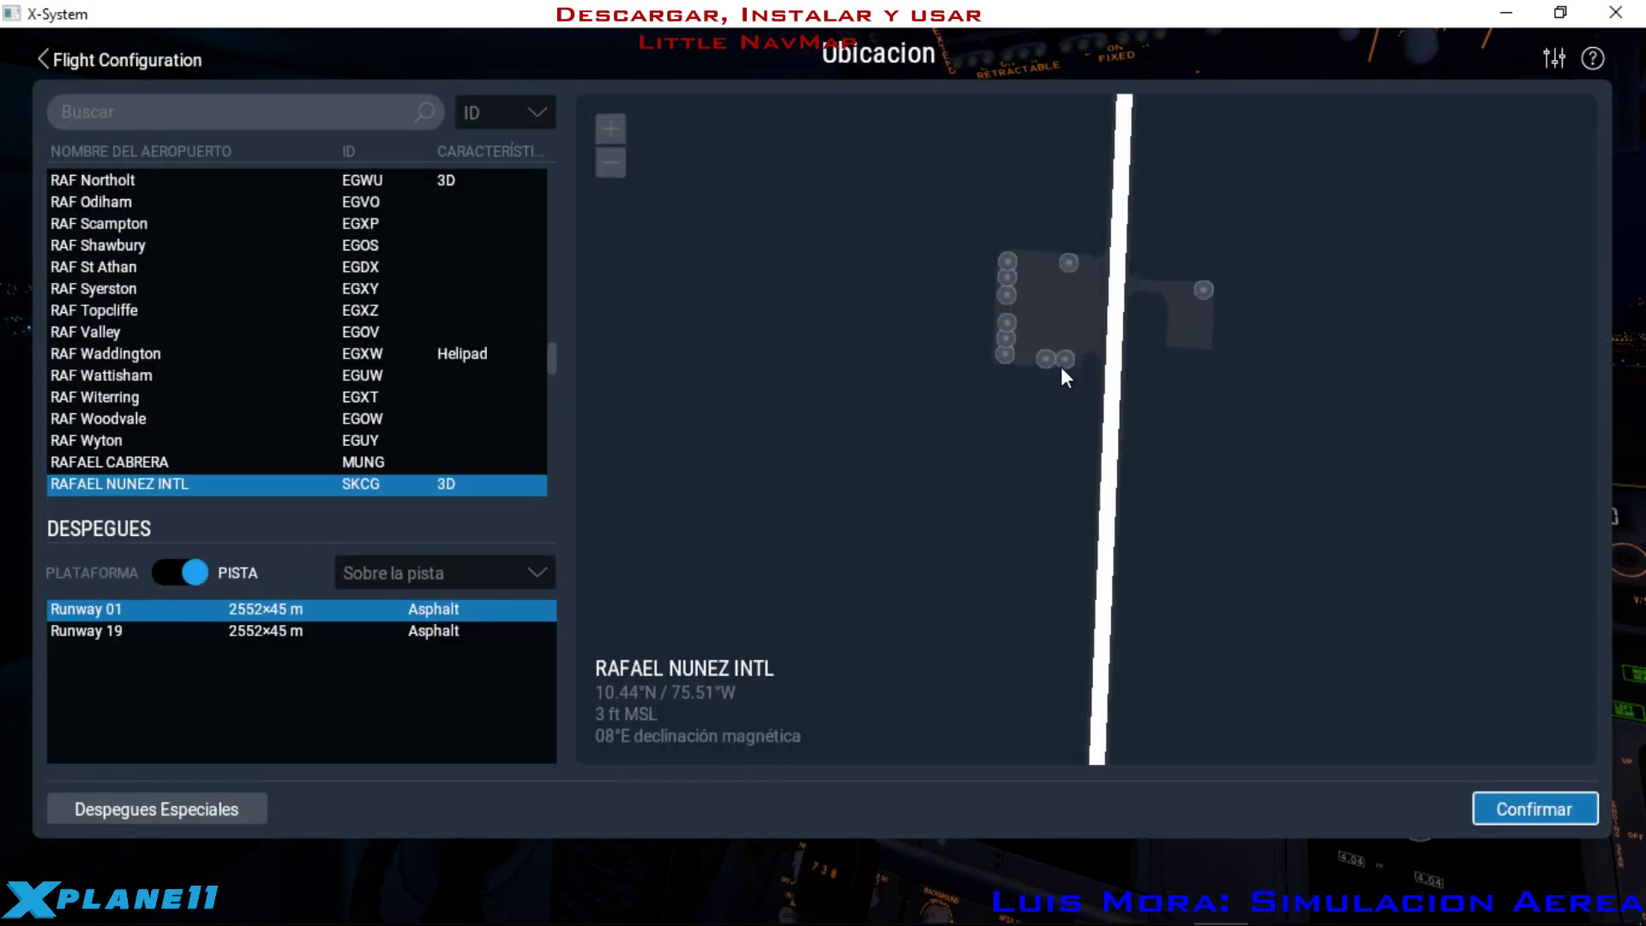
pyautogui.click(1014, 340)
pyautogui.click(1526, 796)
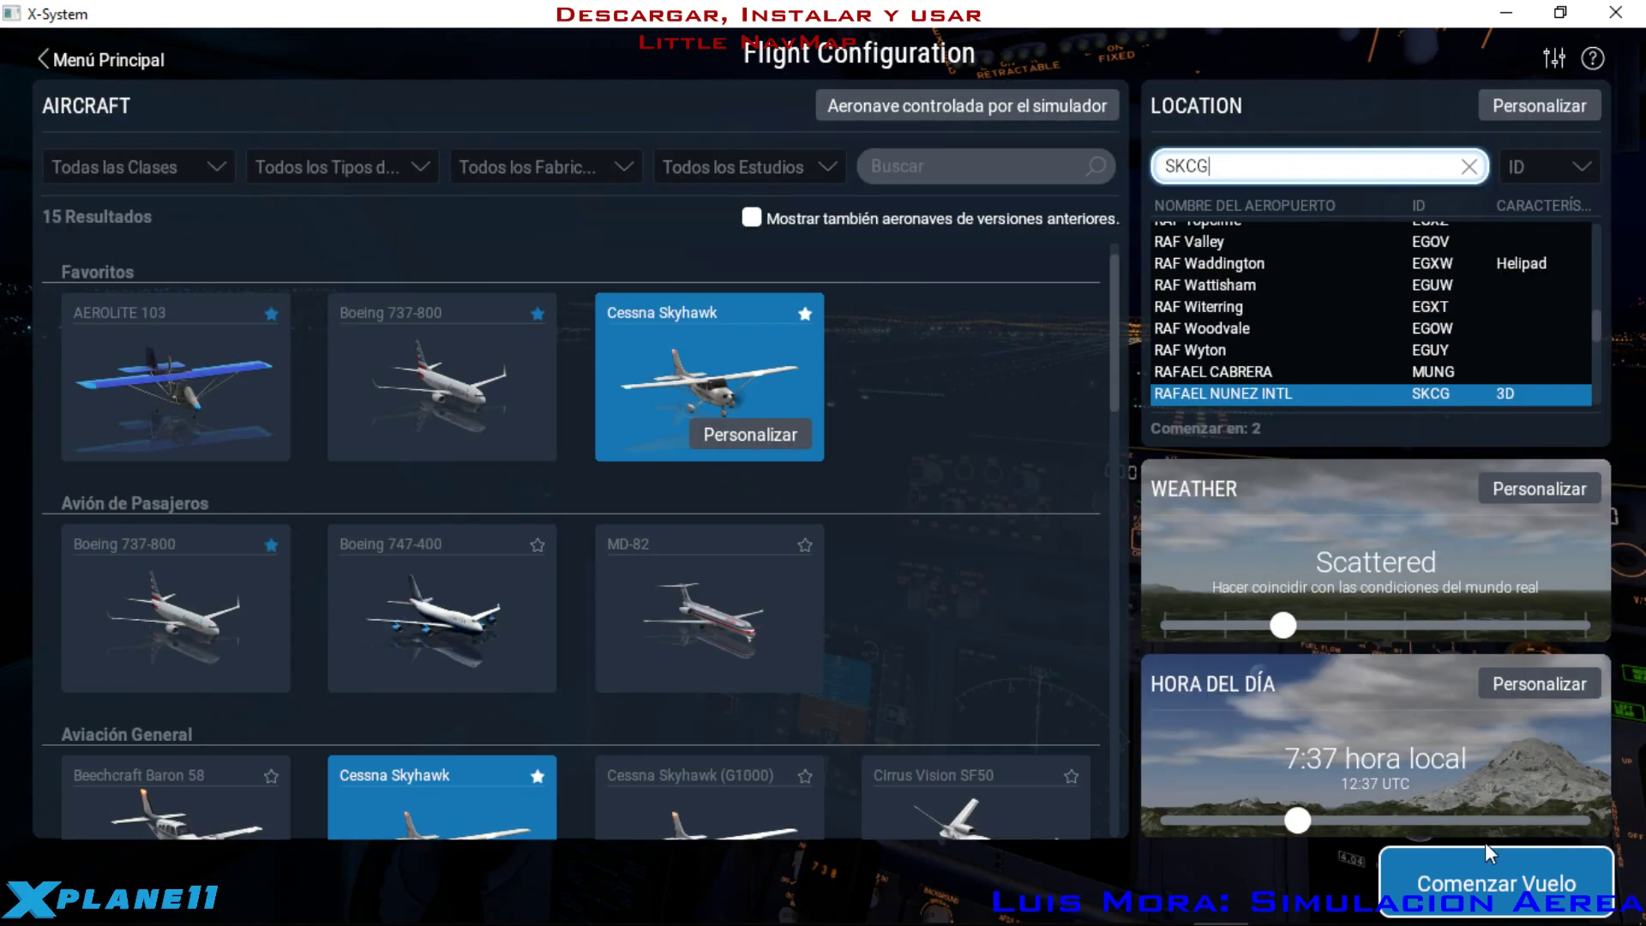
pyautogui.click(1457, 858)
pyautogui.click(821, 625)
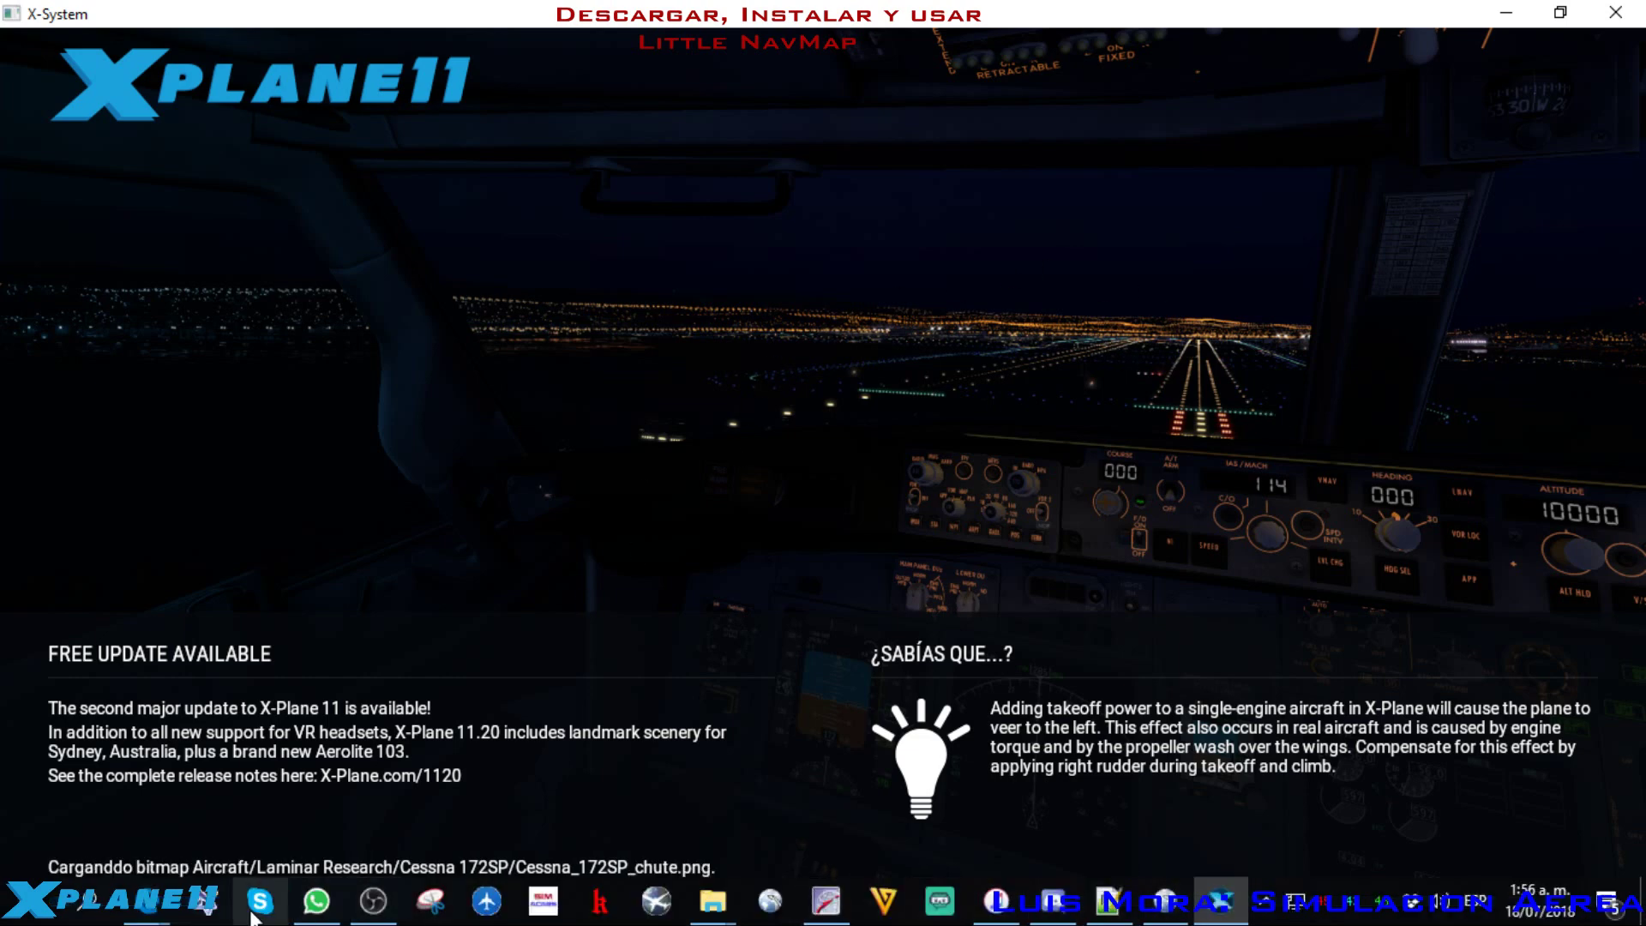
# Step: Switch to Little Navmap, examine parking position 2 and its surroundings at SKCG on the map, and return to X-Plane 11
pyautogui.moveTo(184, 914)
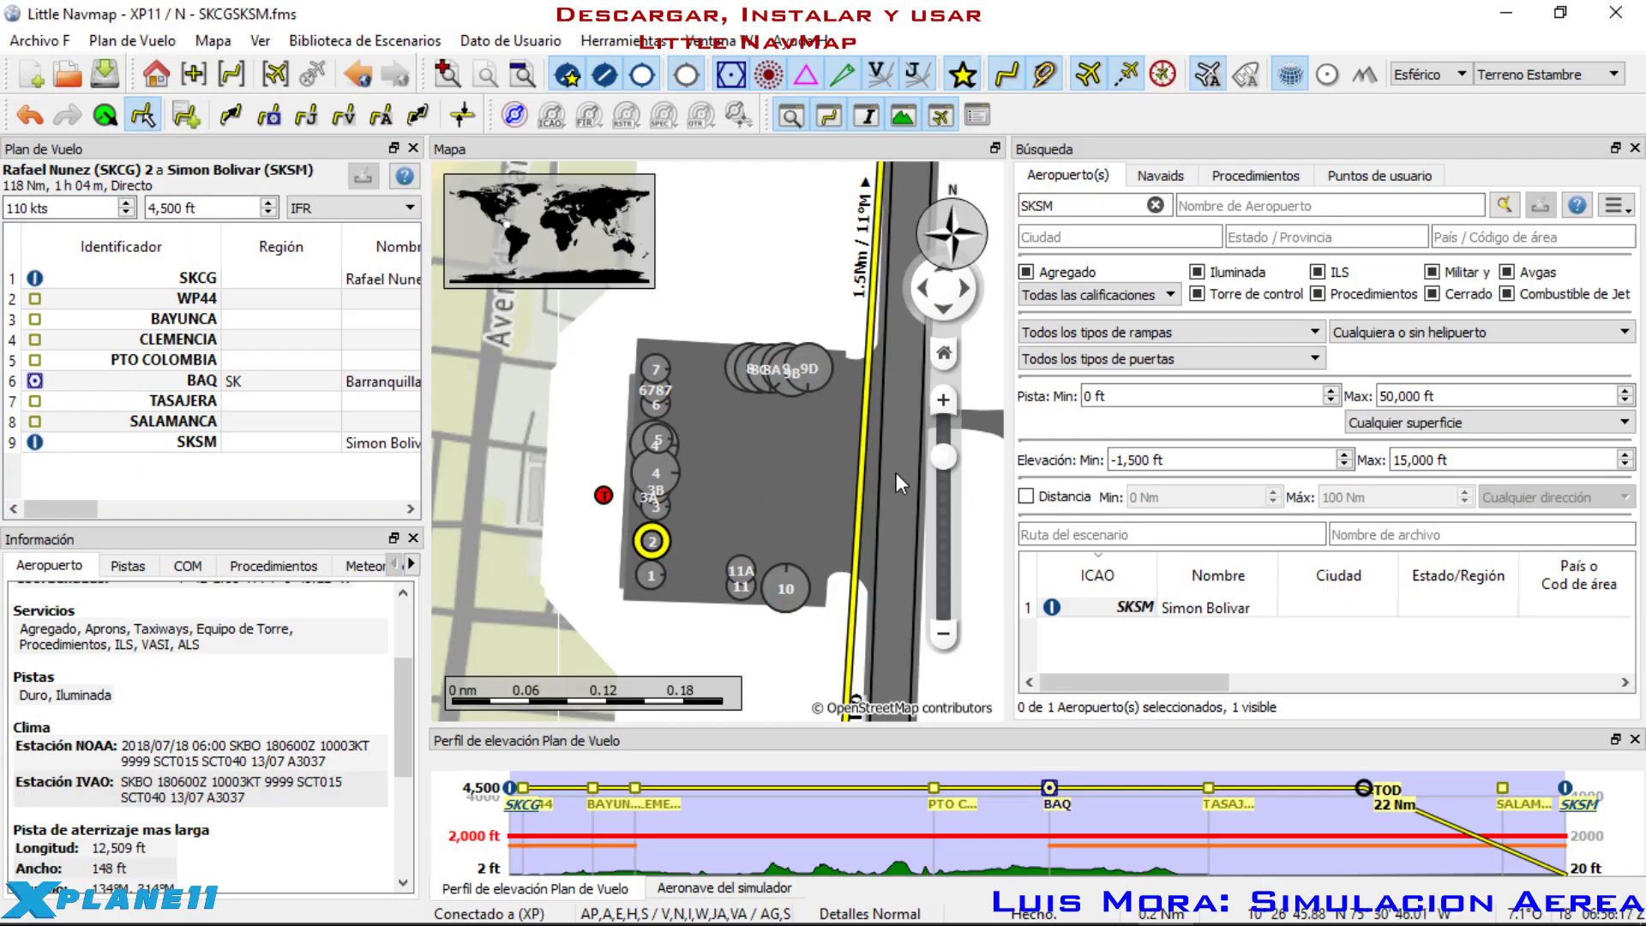
pyautogui.scroll(-3, 682, 506)
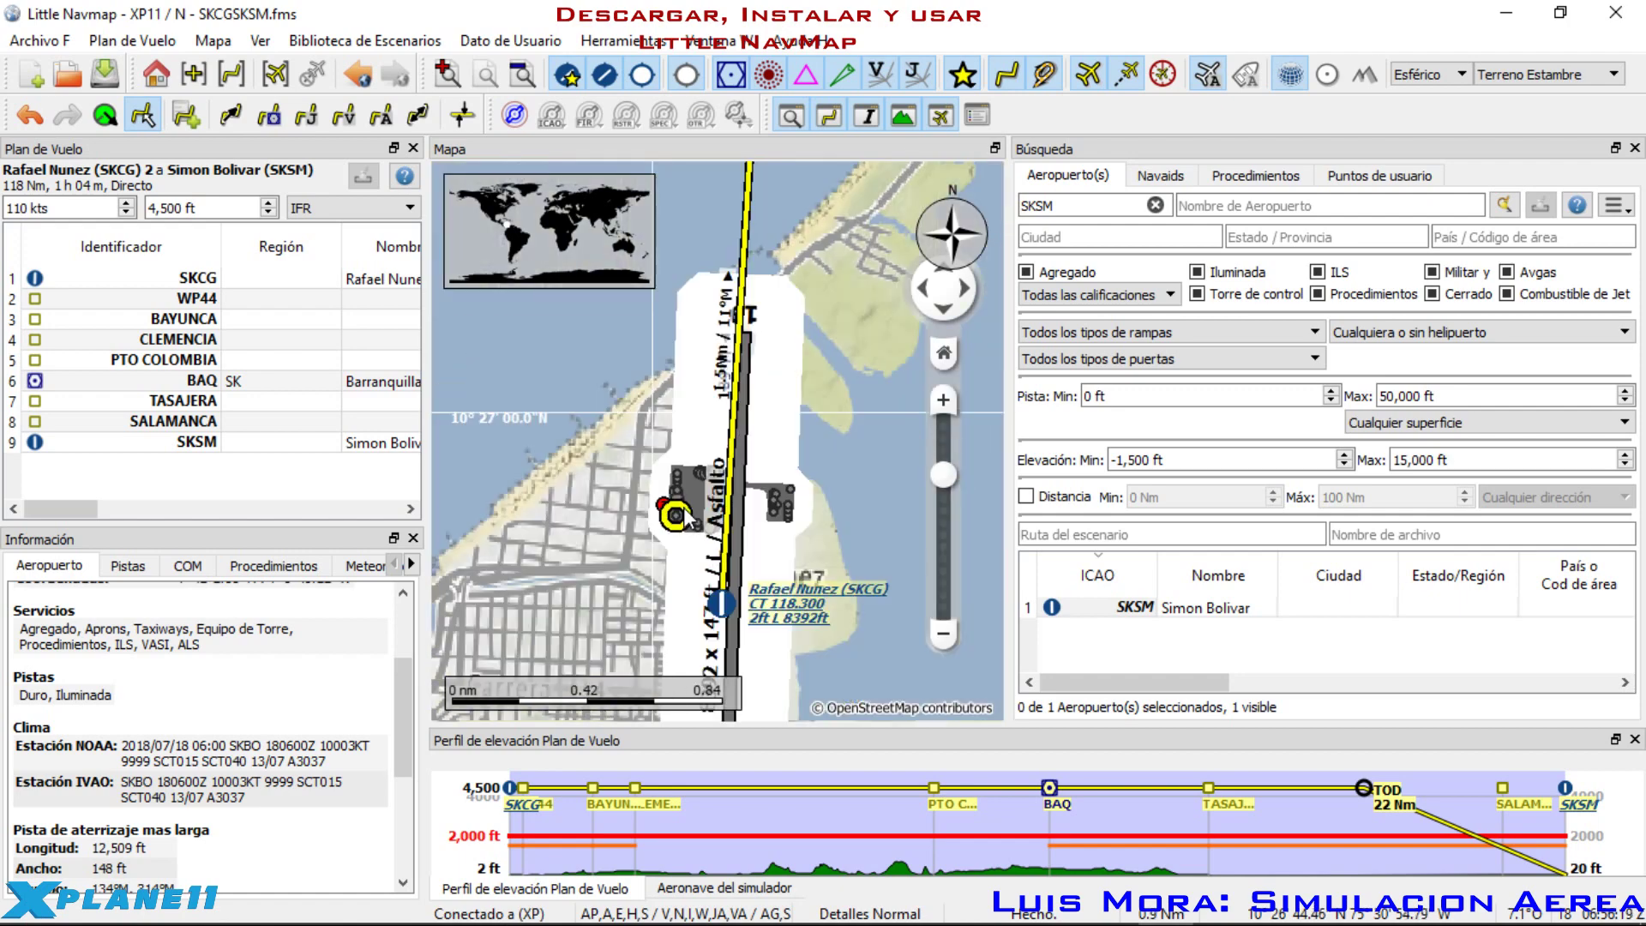
pyautogui.scroll(-2, 686, 516)
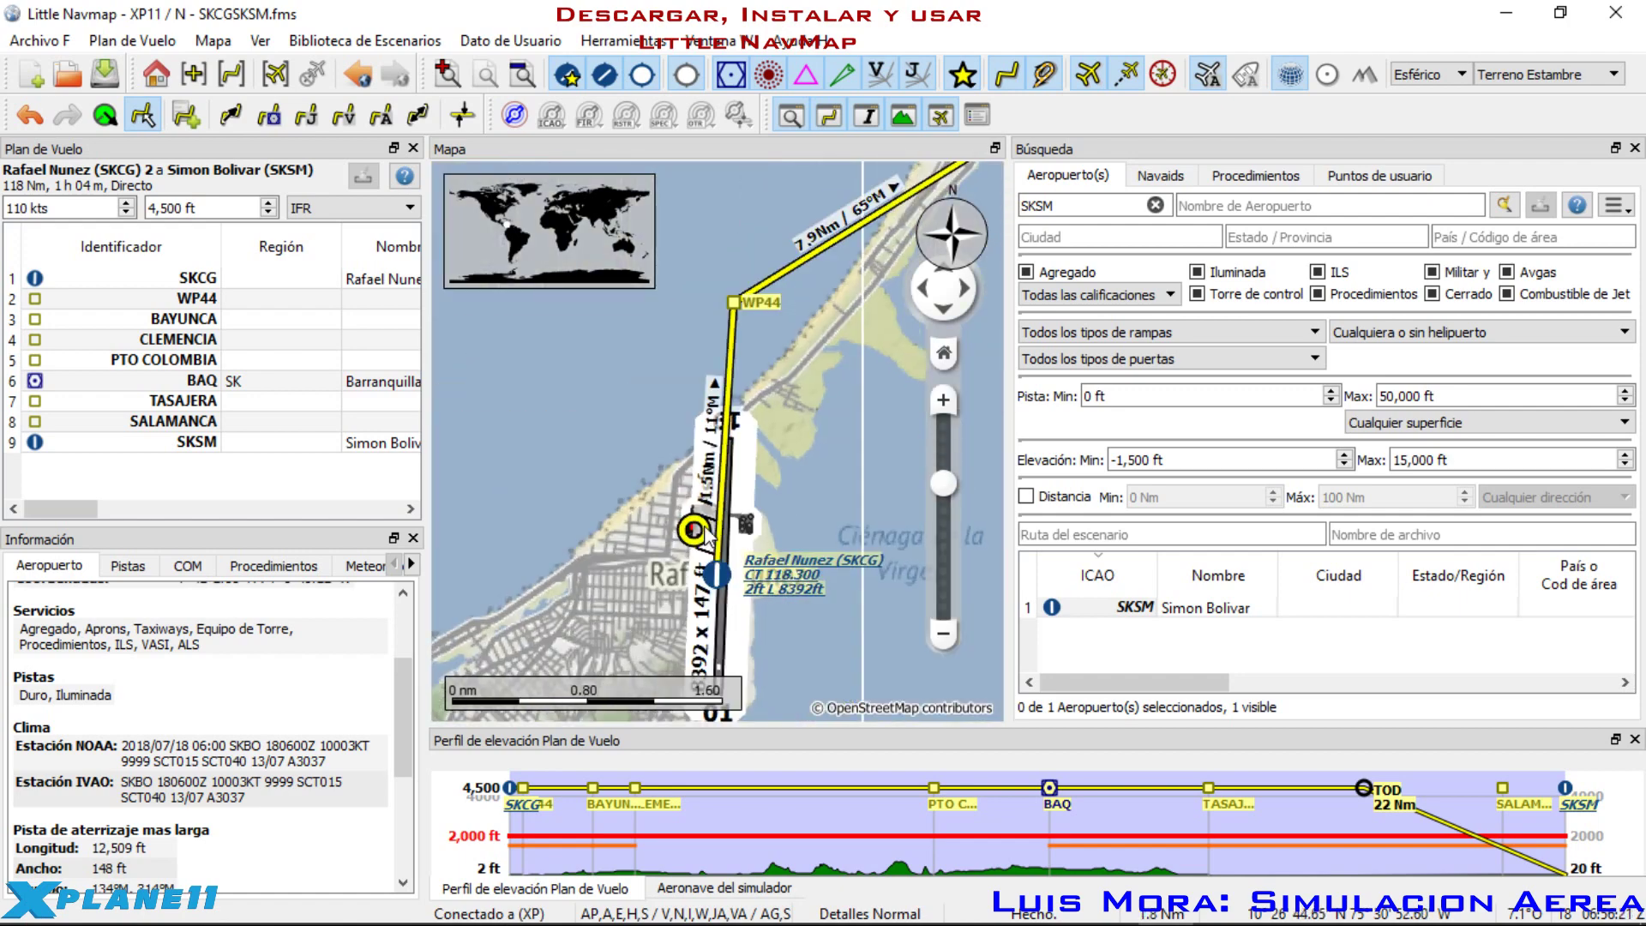
pyautogui.scroll(7, 708, 539)
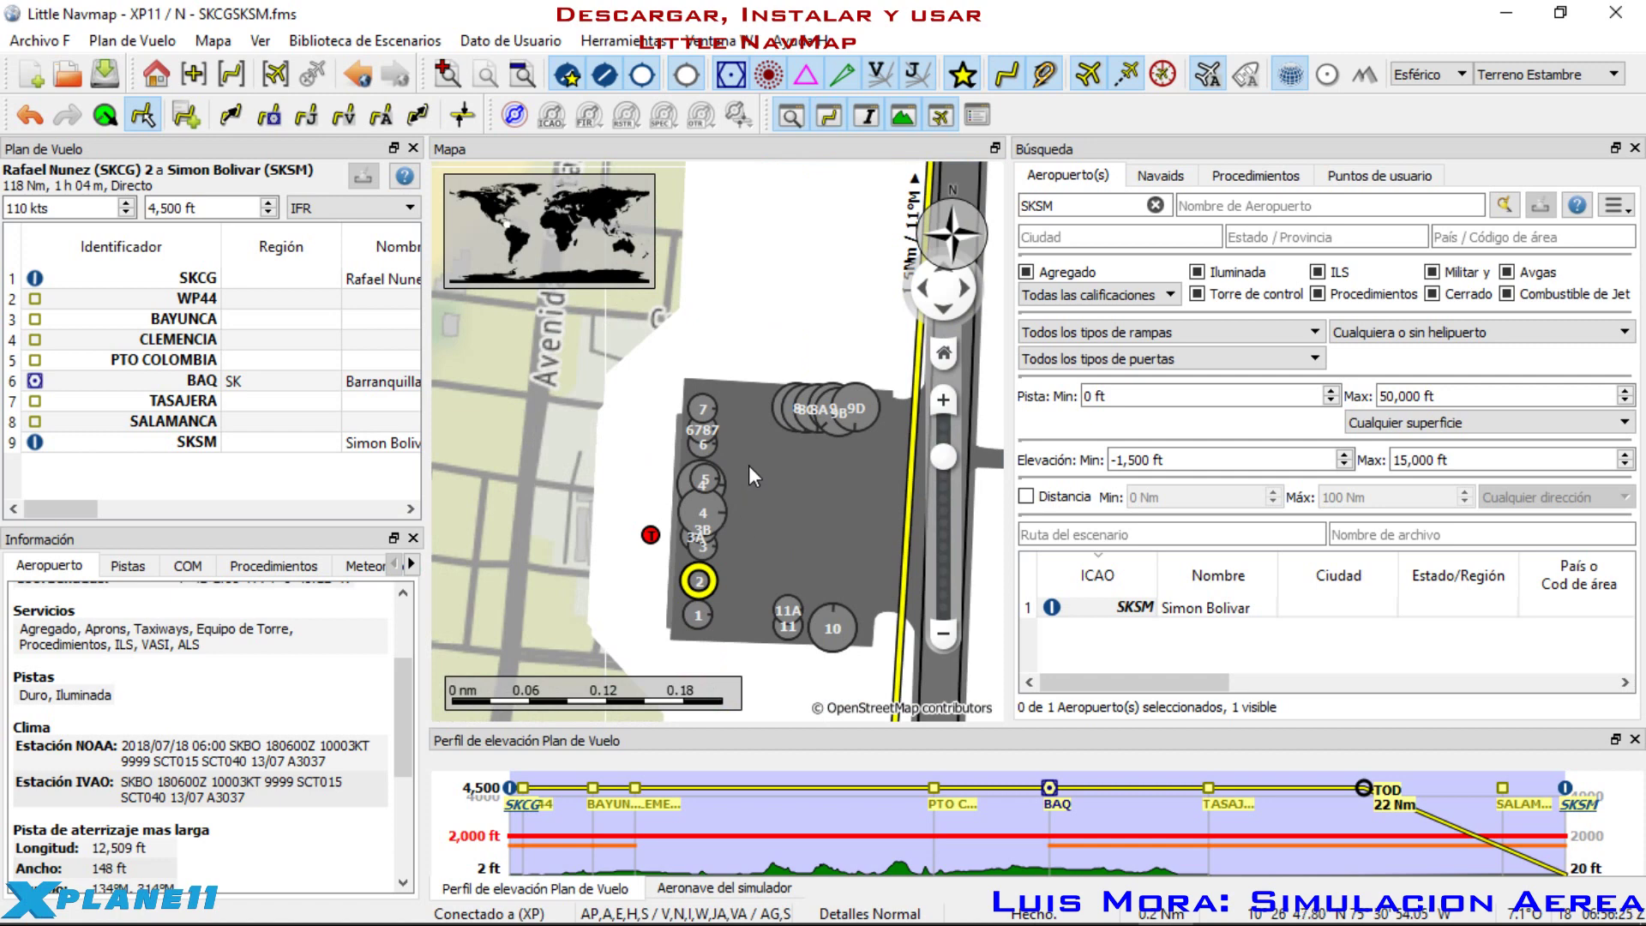
pyautogui.scroll(-3, 748, 465)
pyautogui.scroll(3, 722, 557)
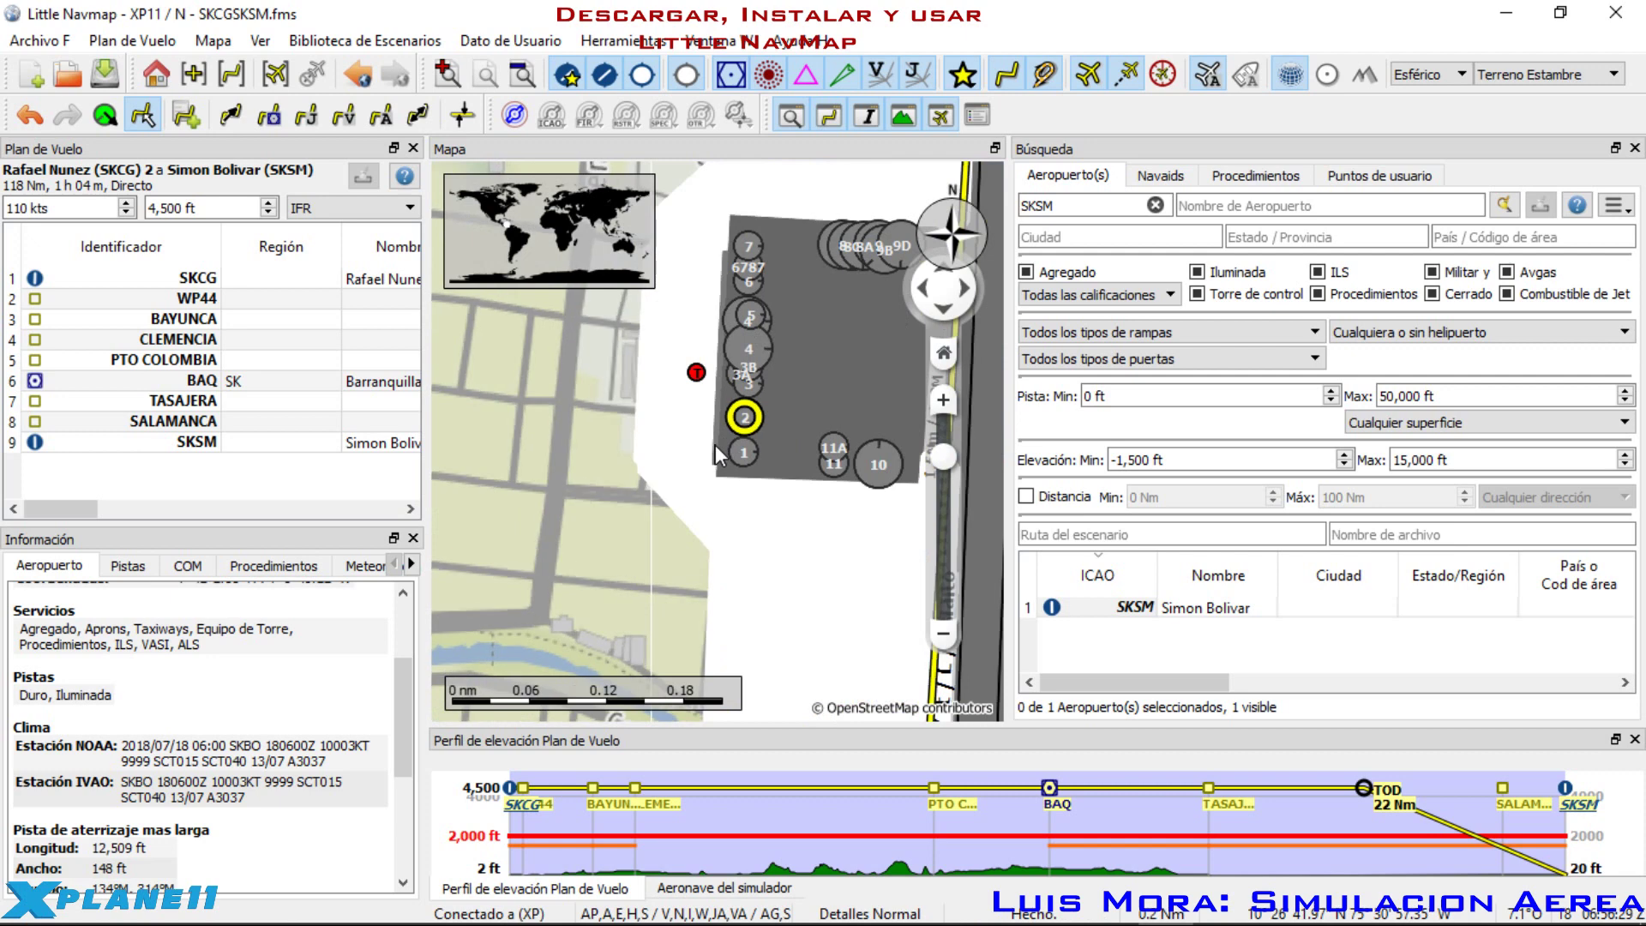
pyautogui.scroll(-3, 715, 444)
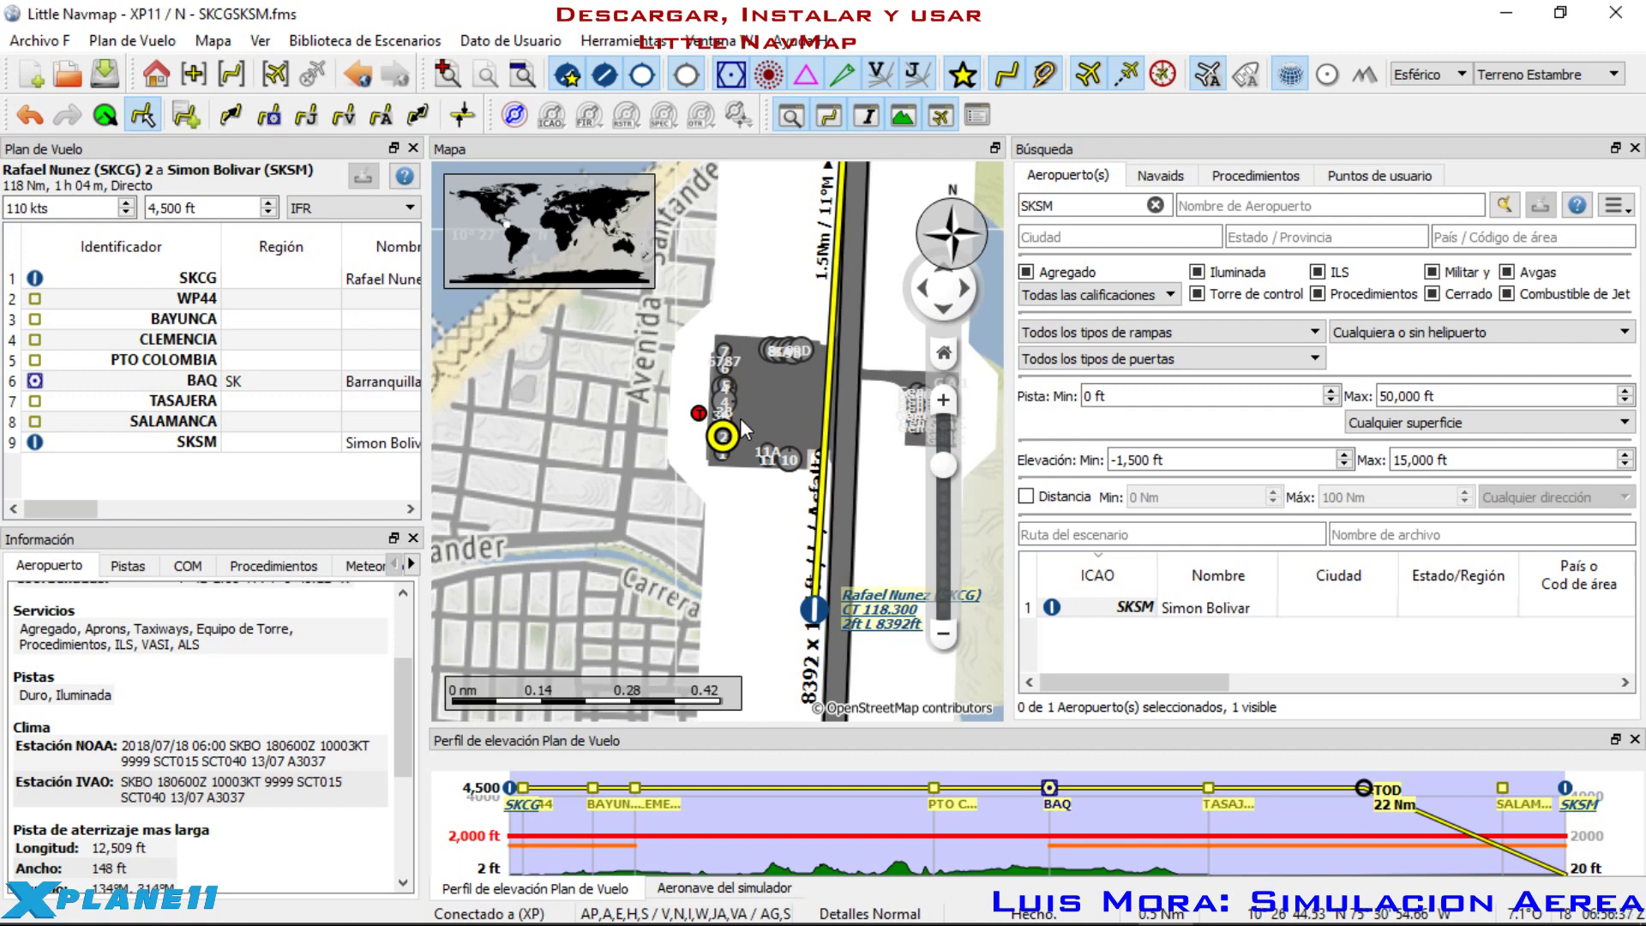
pyautogui.click(1218, 902)
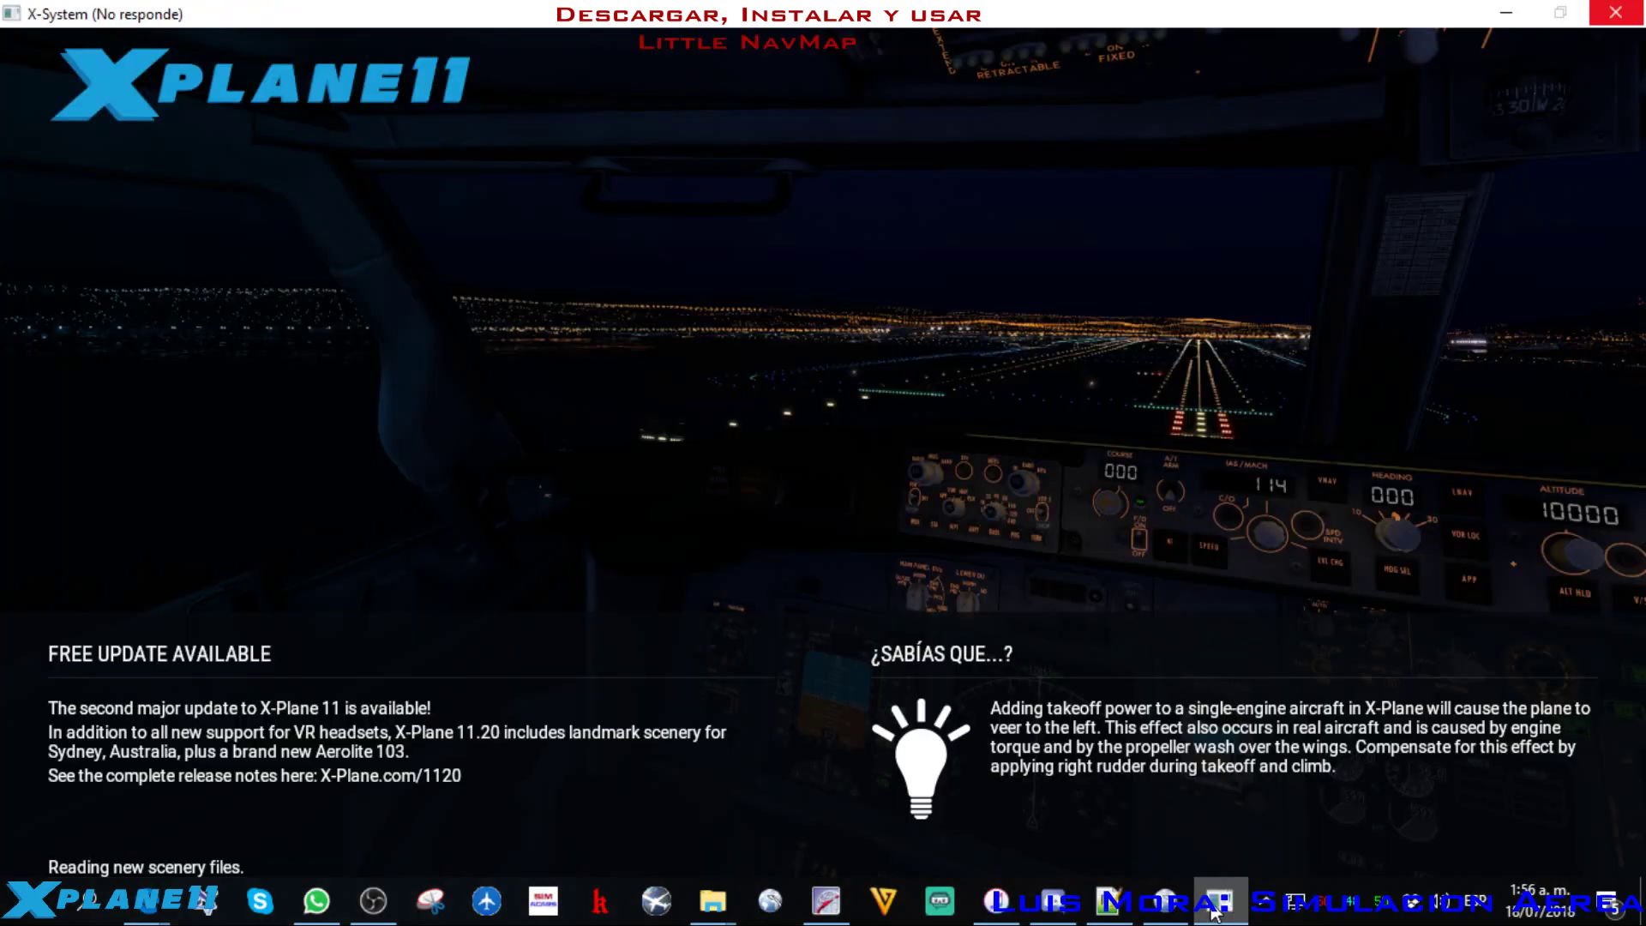